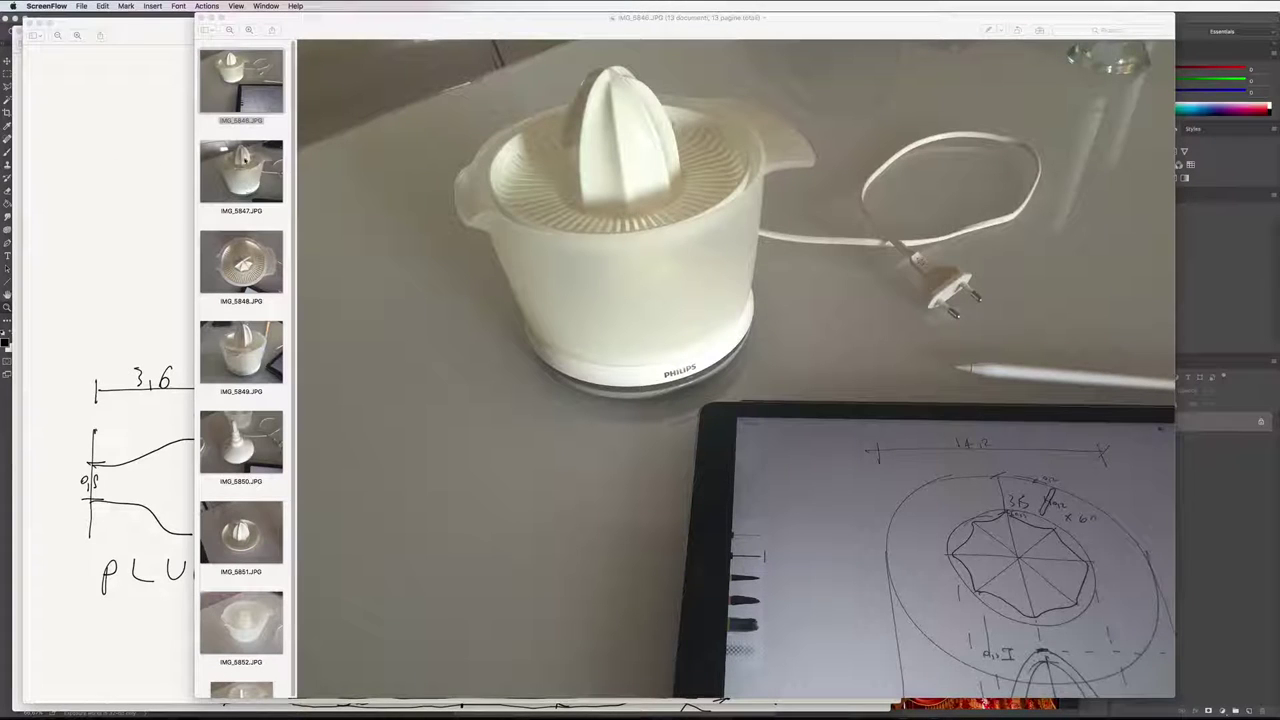
Browse the juicer photos IMG_5847 to IMG_5853: side, top-down, base, reamer and bowl shots
left_click(240, 170)
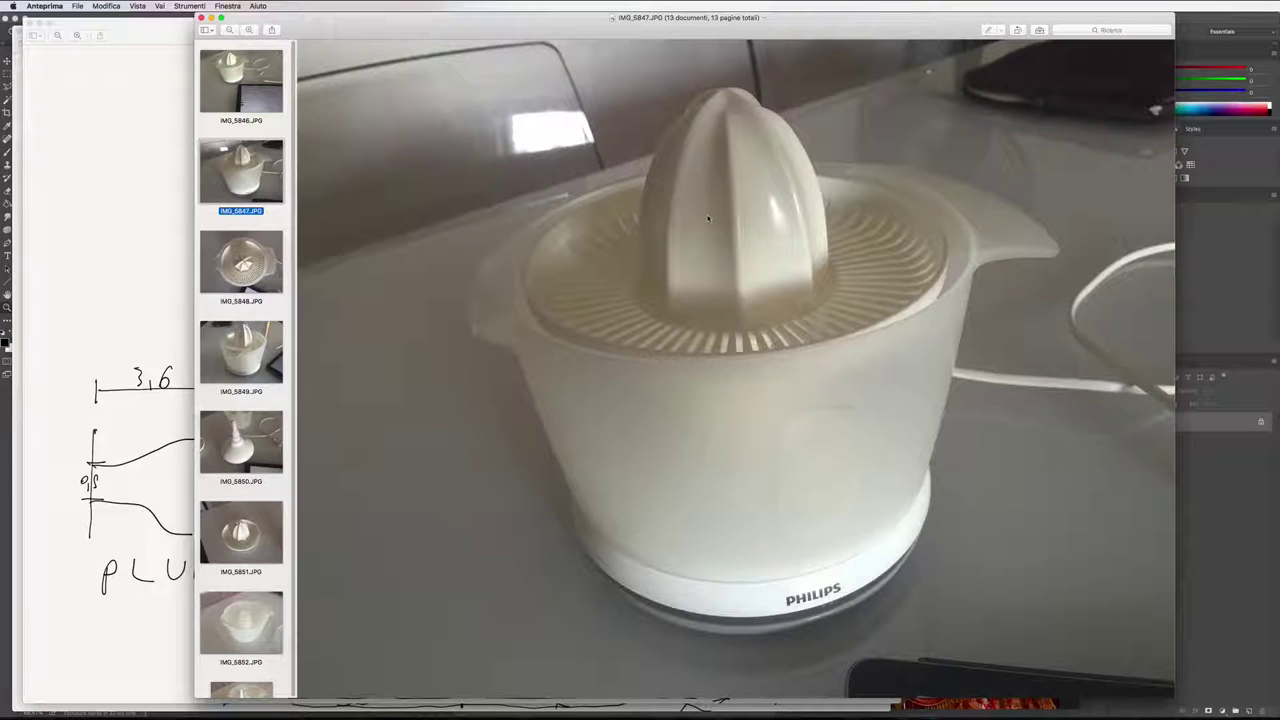
left_click(228, 260)
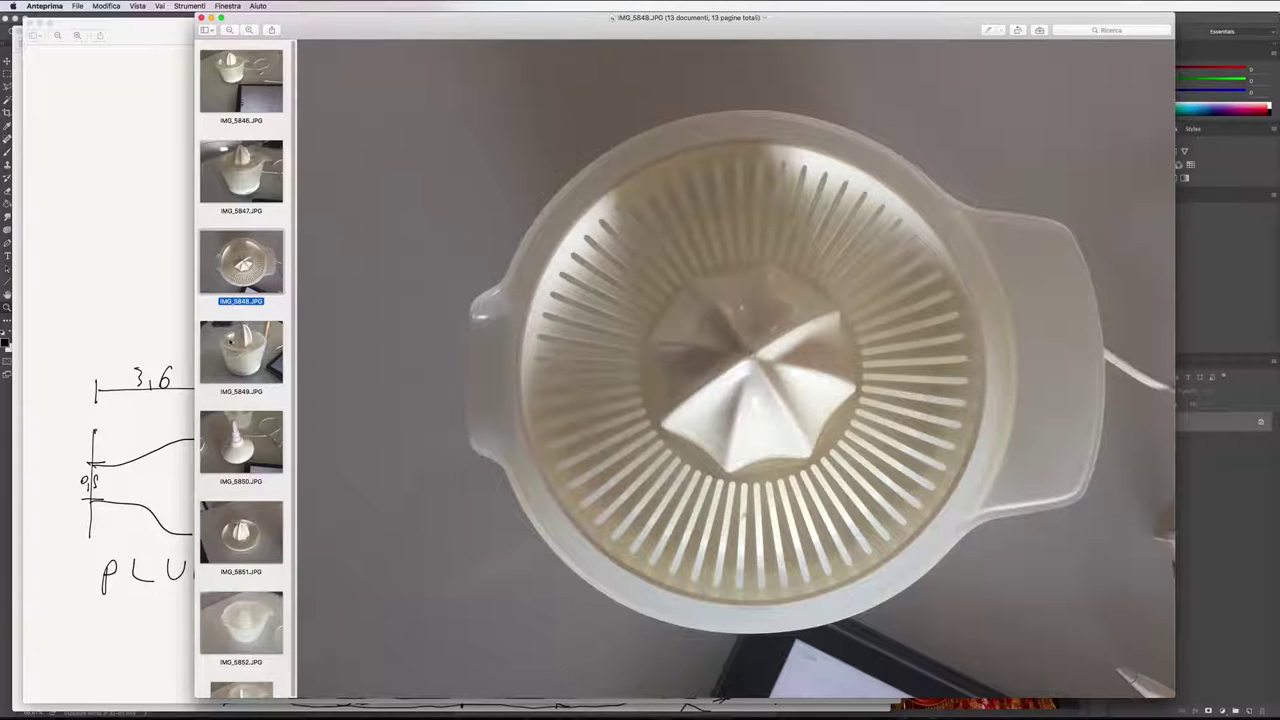
key("Down")
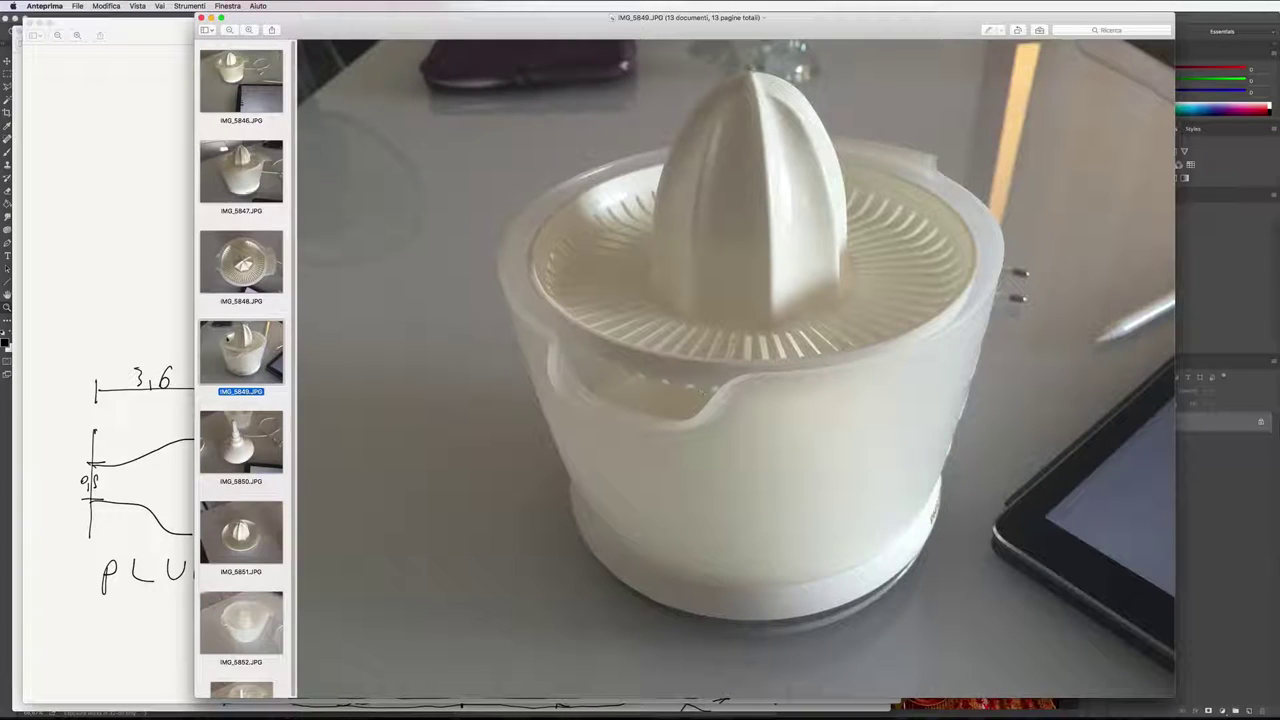
key("Down")
scroll(267, 343, "down", 2)
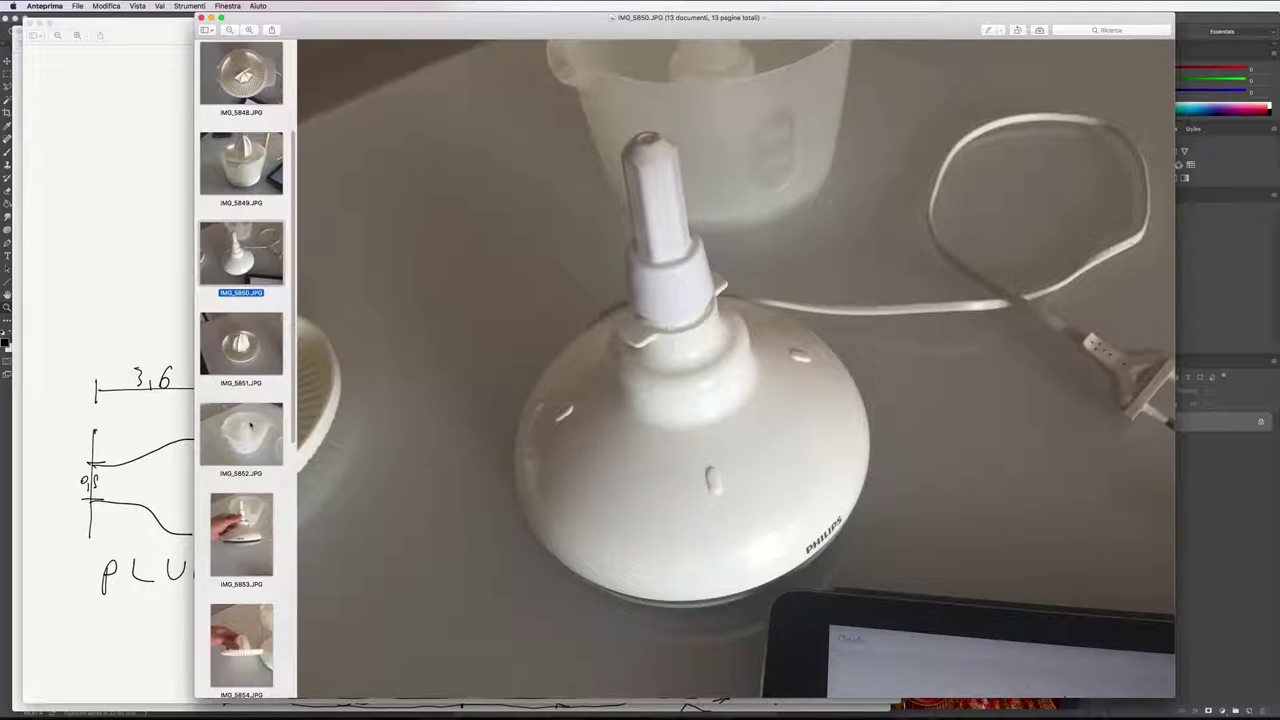
left_click(240, 343)
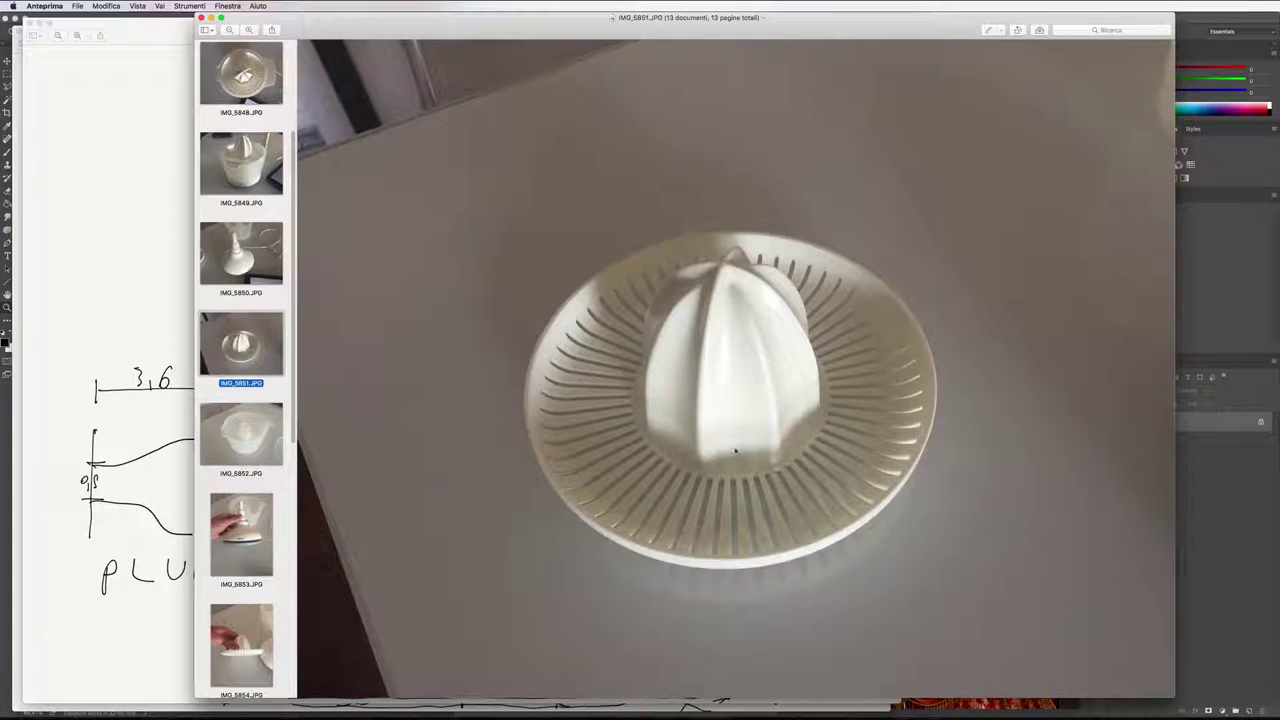
key("Down")
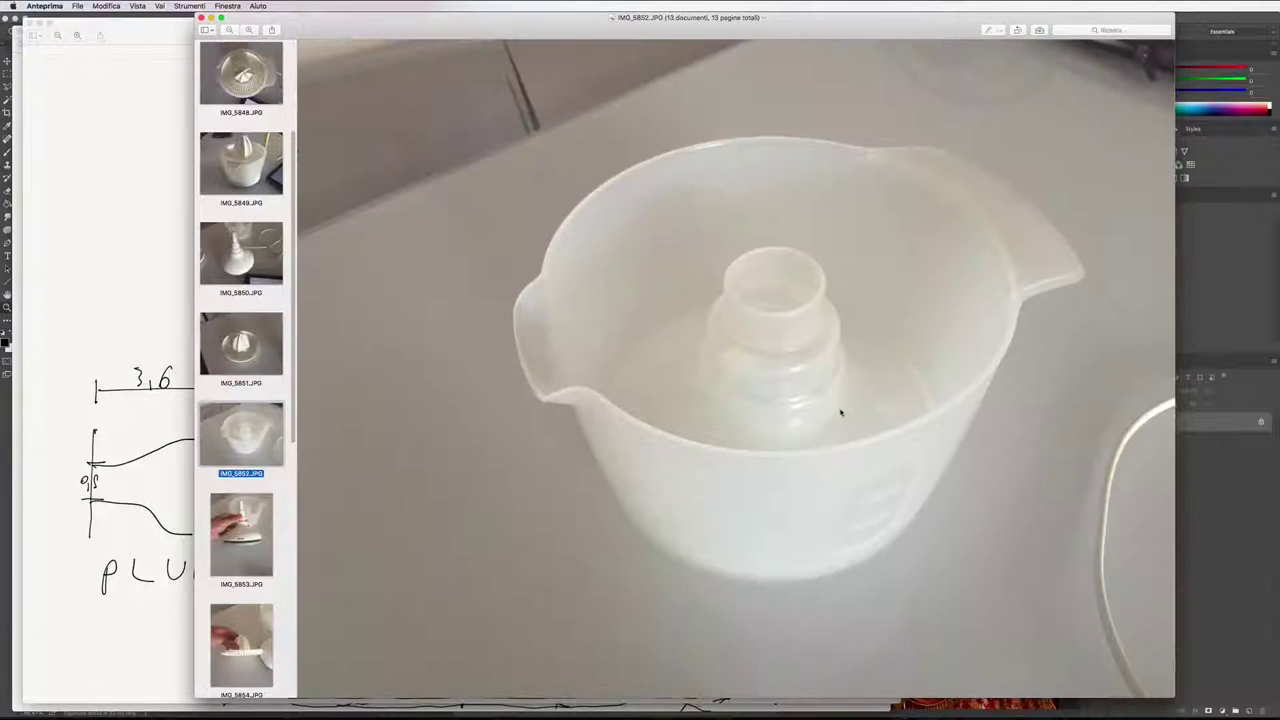
key("Down")
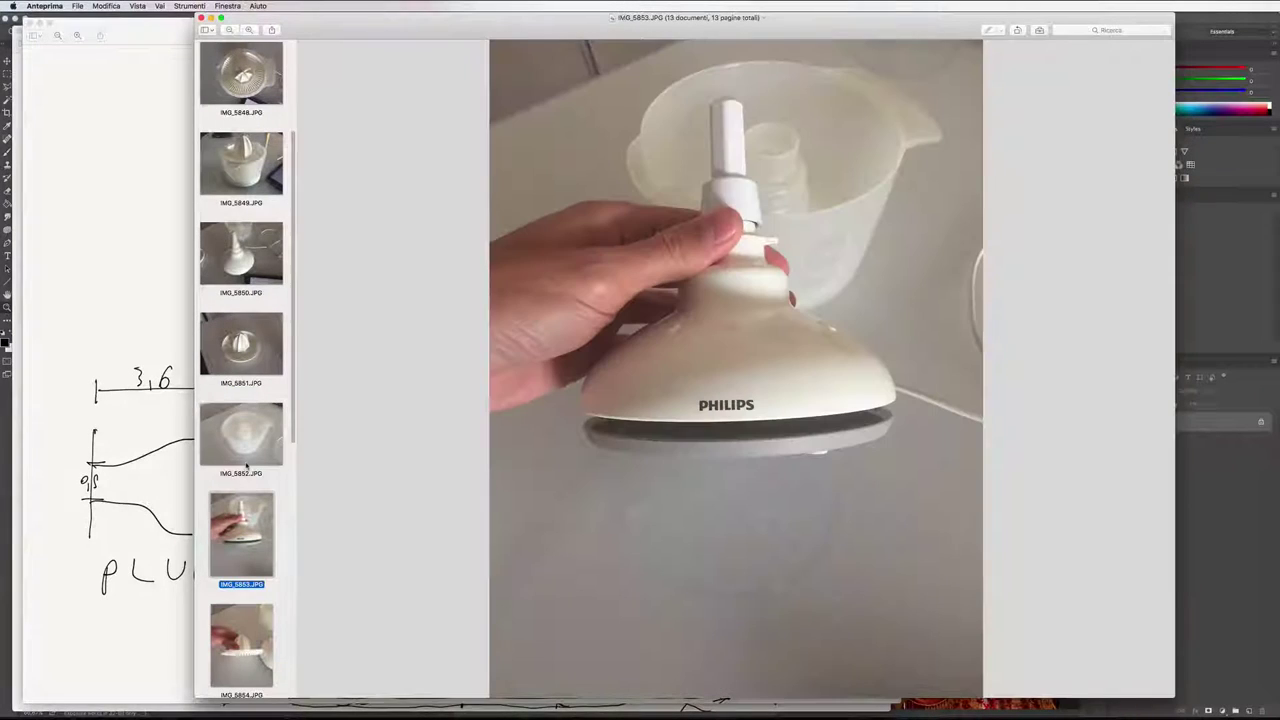
Continue through IMG_5854 to the plug photo IMG_5858, then bring Attachment-1.png forward
scroll(246, 468, "down", 1)
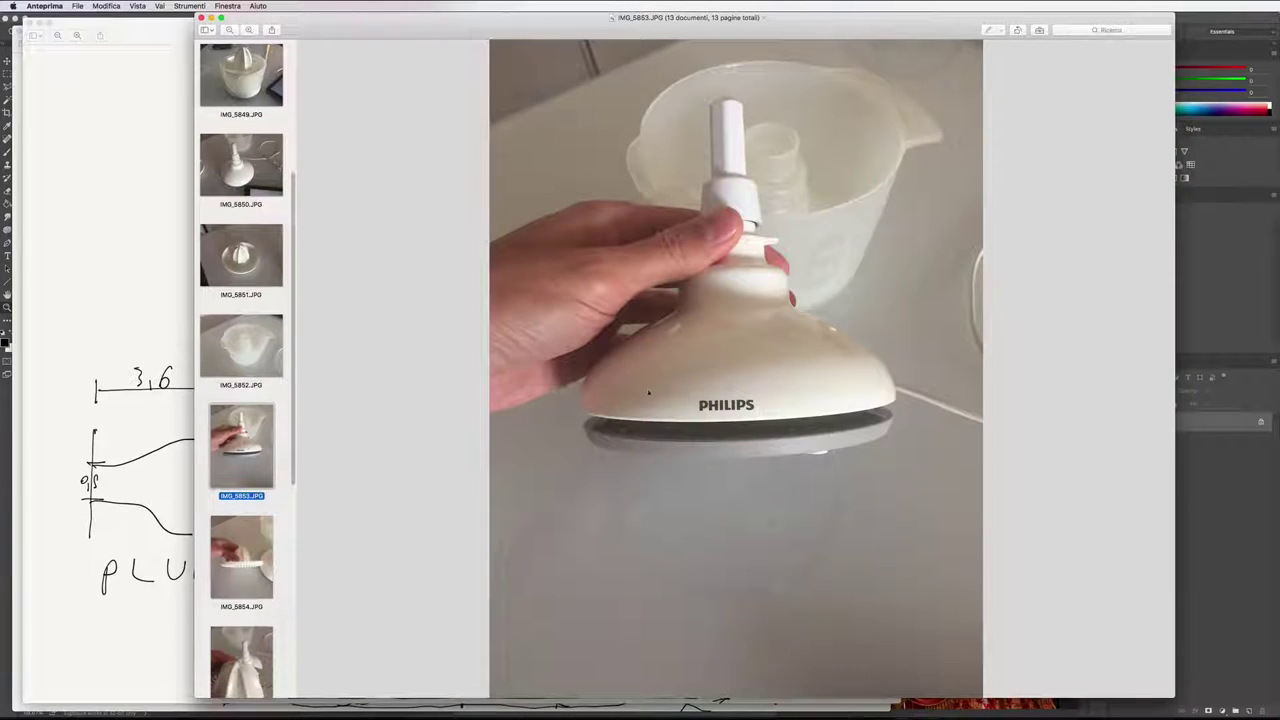
key("Down")
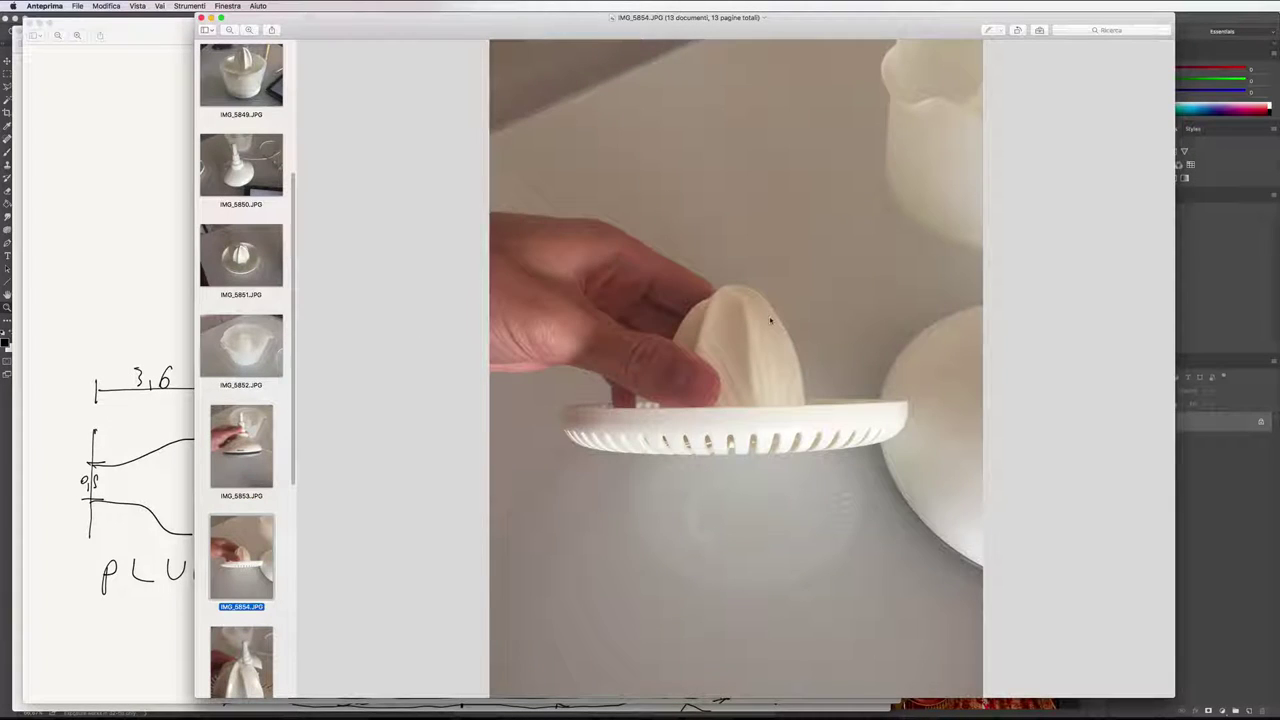
key("Down")
key("Down")
key("Down")
key("Up")
key("Up")
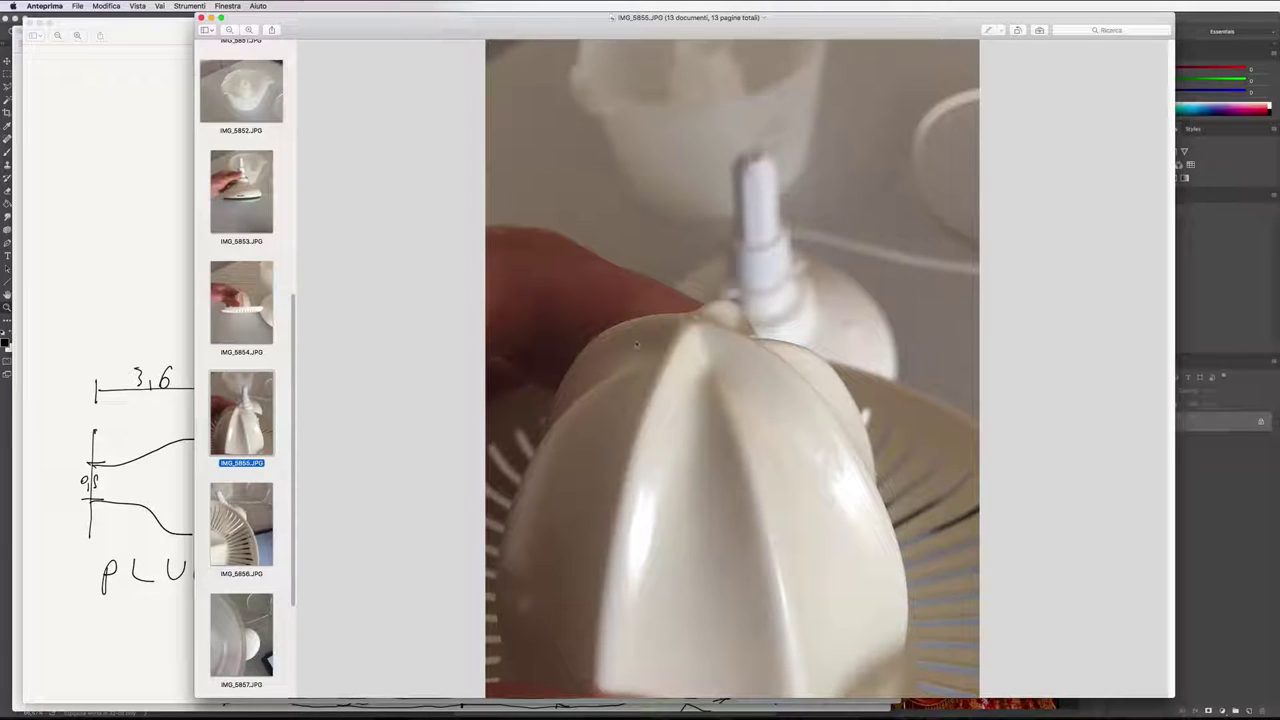
left_click(236, 485)
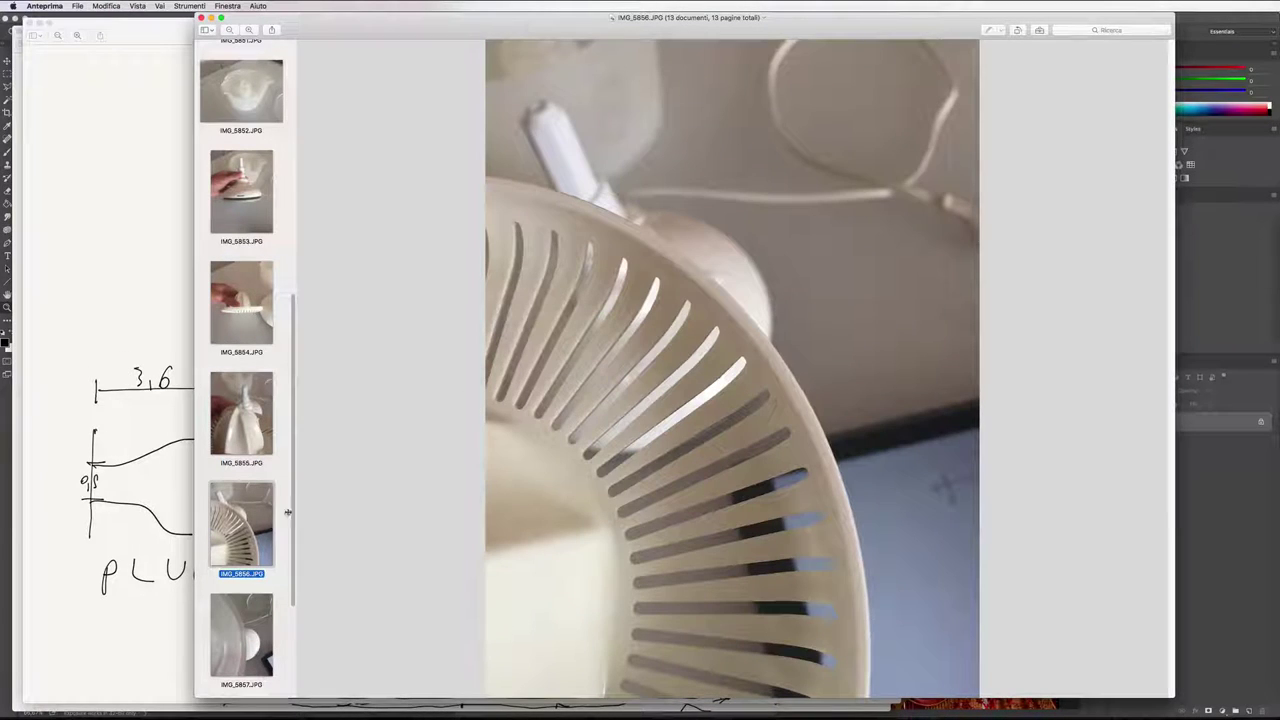
left_click(246, 625)
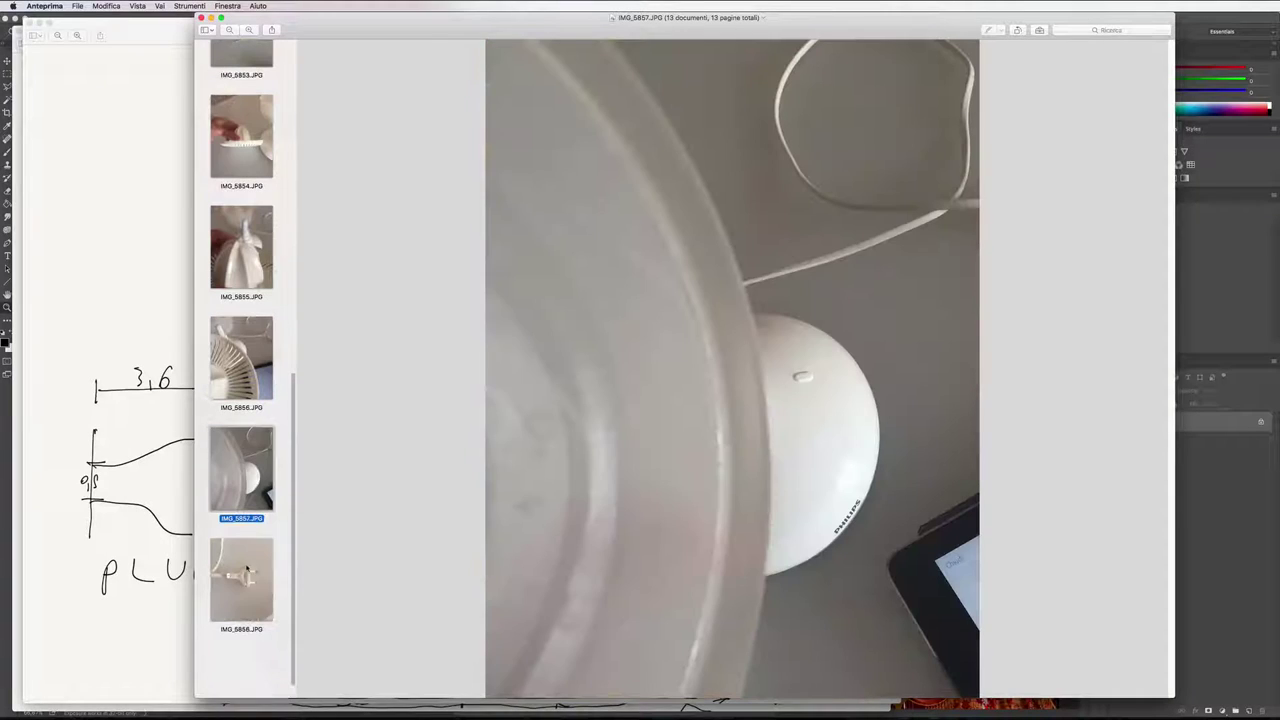
left_click(228, 552)
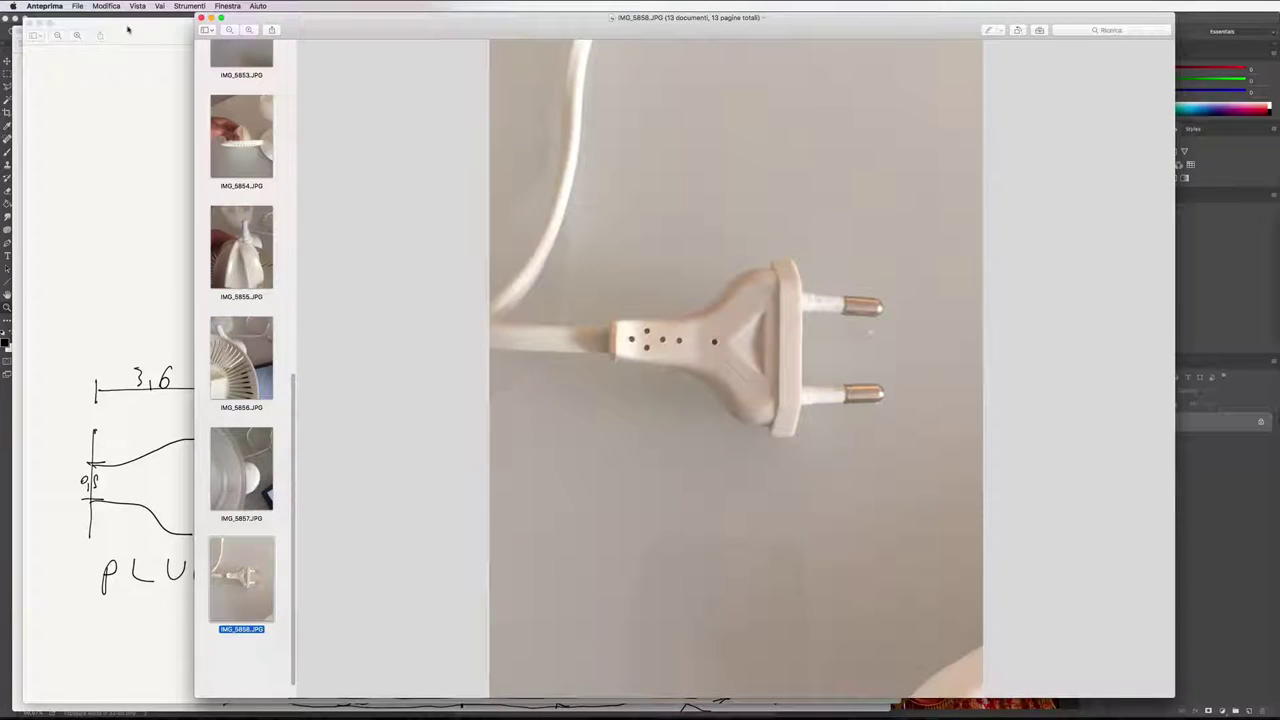
mouse_move(128, 32)
left_mouse_down()
mouse_move(160, 5)
mouse_move(380, 3)
left_mouse_up()
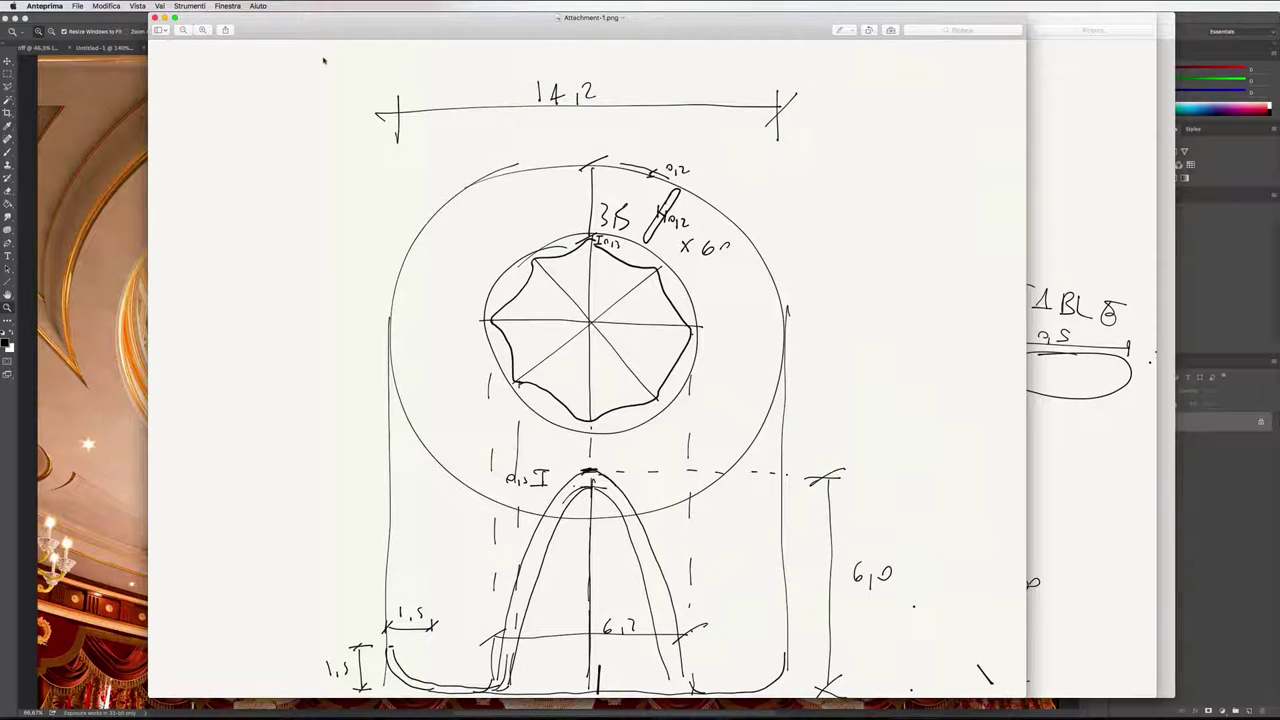
Move the Attachment-1.png sketch aside to reveal the PLUG drawing, then switch to Cinema 4D
mouse_move(330, 17)
left_mouse_down()
mouse_move(905, 4)
mouse_move(478, 4)
left_mouse_up()
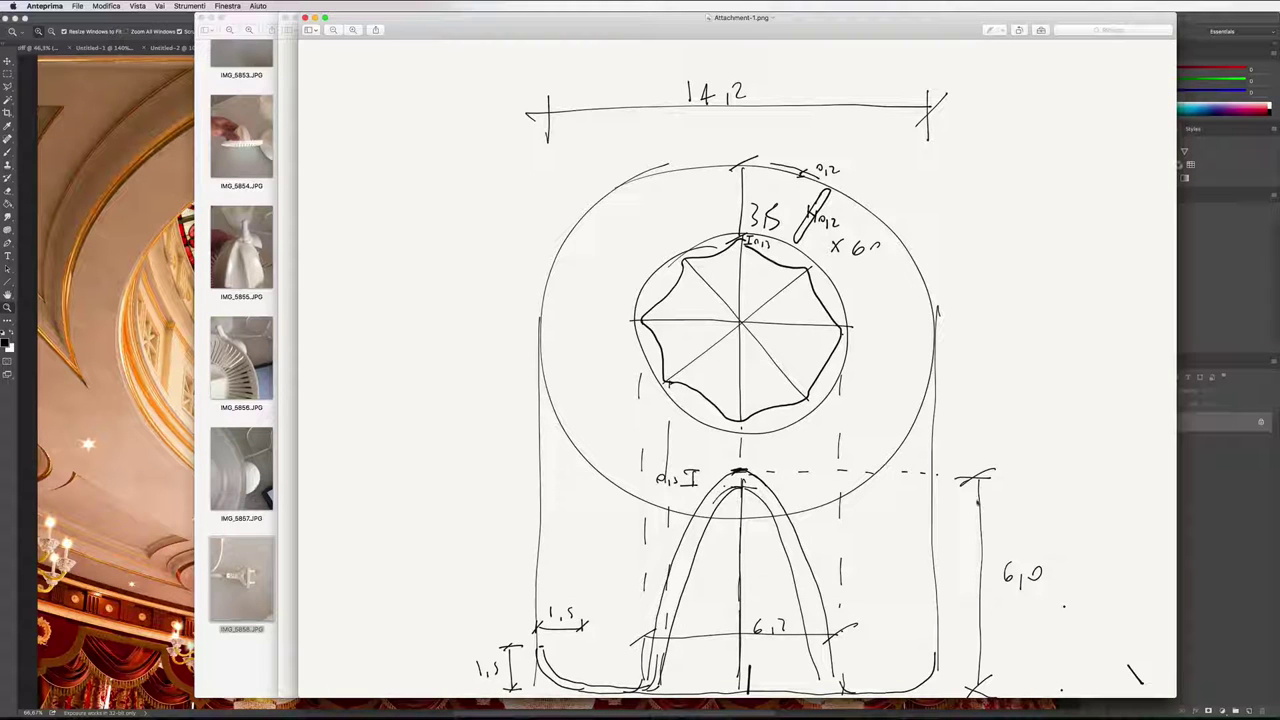
mouse_move(339, 684)
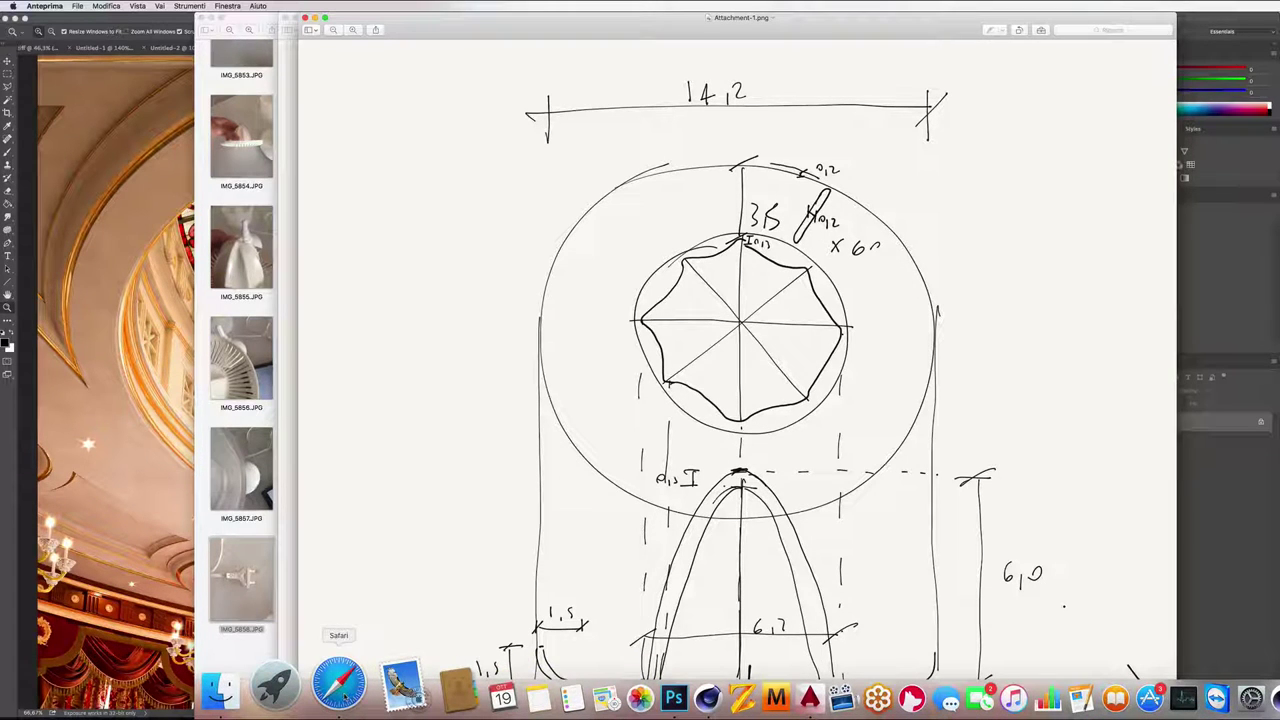
left_click(660, 690)
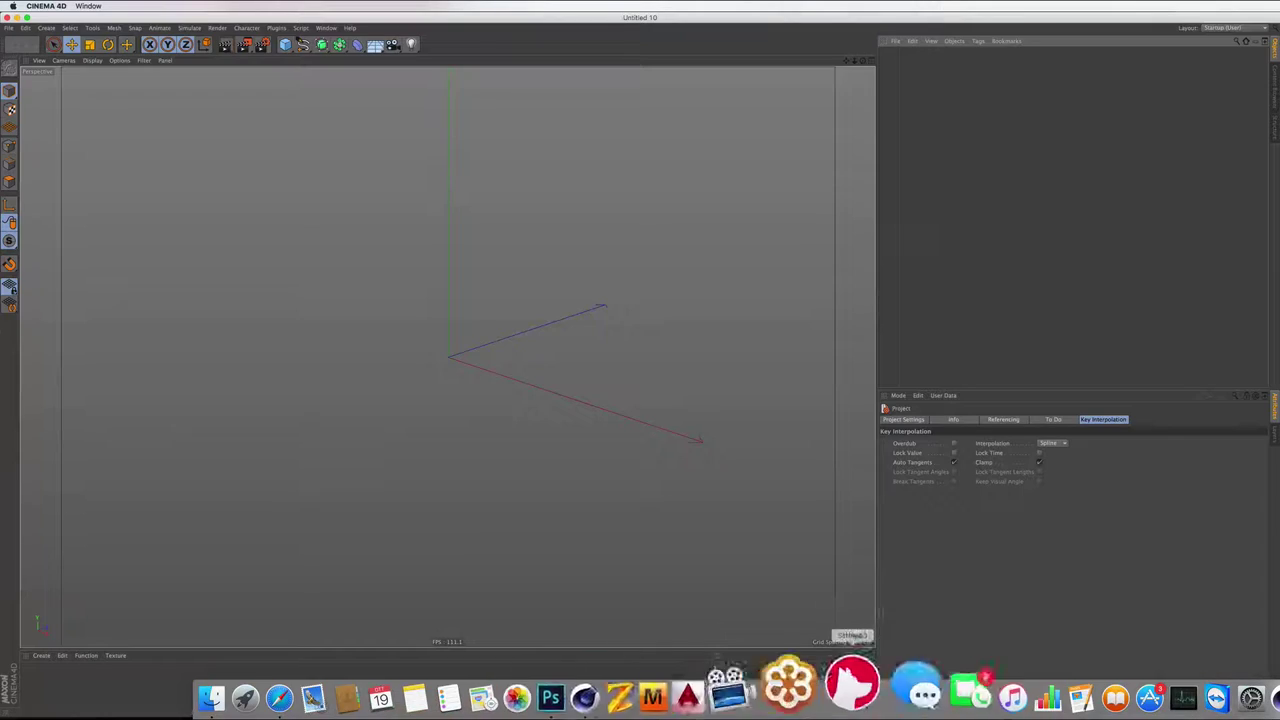
Add a Sphere primitive and make its mesh visible in the viewport
left_click(285, 44)
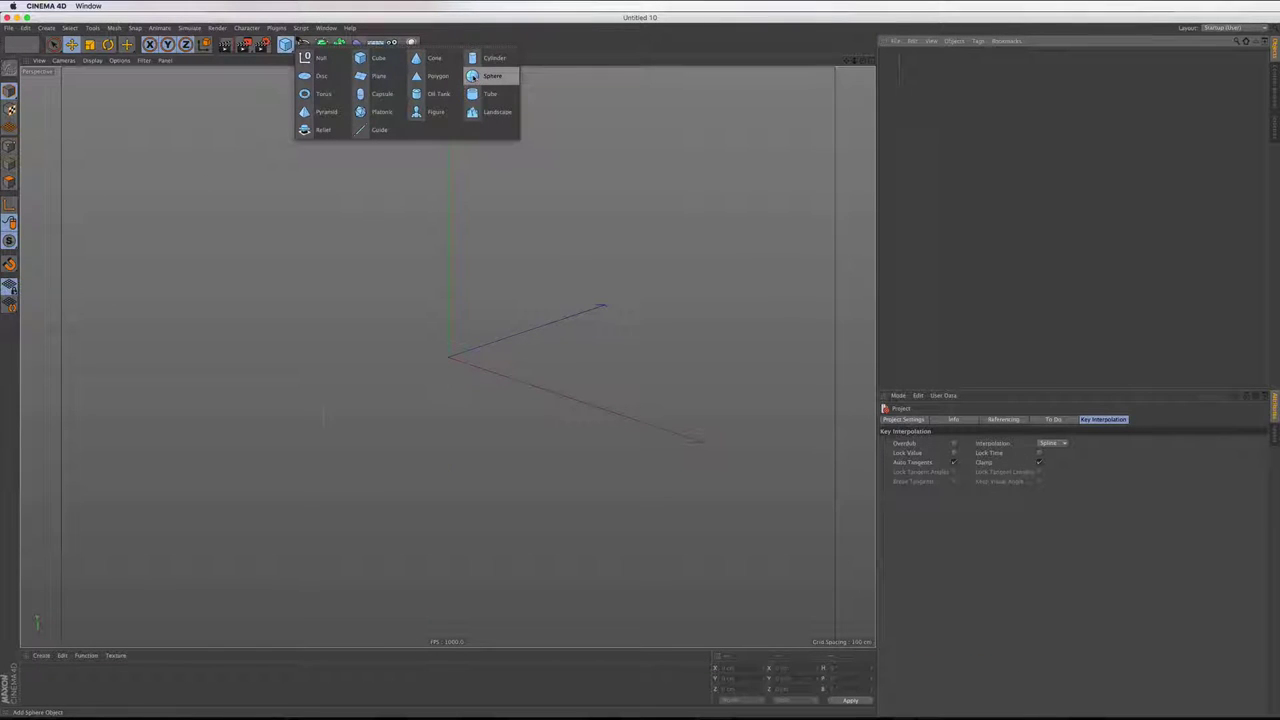
left_click(472, 76)
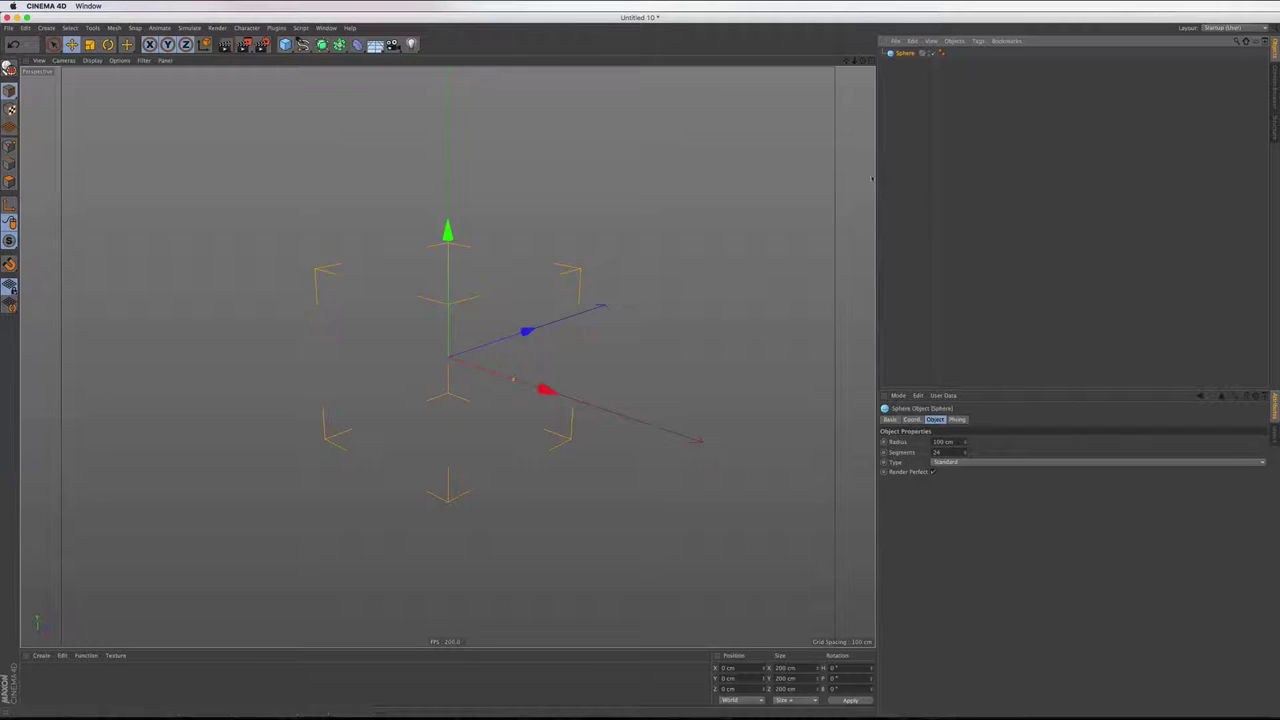
left_click(145, 60)
left_click(160, 126)
scroll(445, 367, "up", 2)
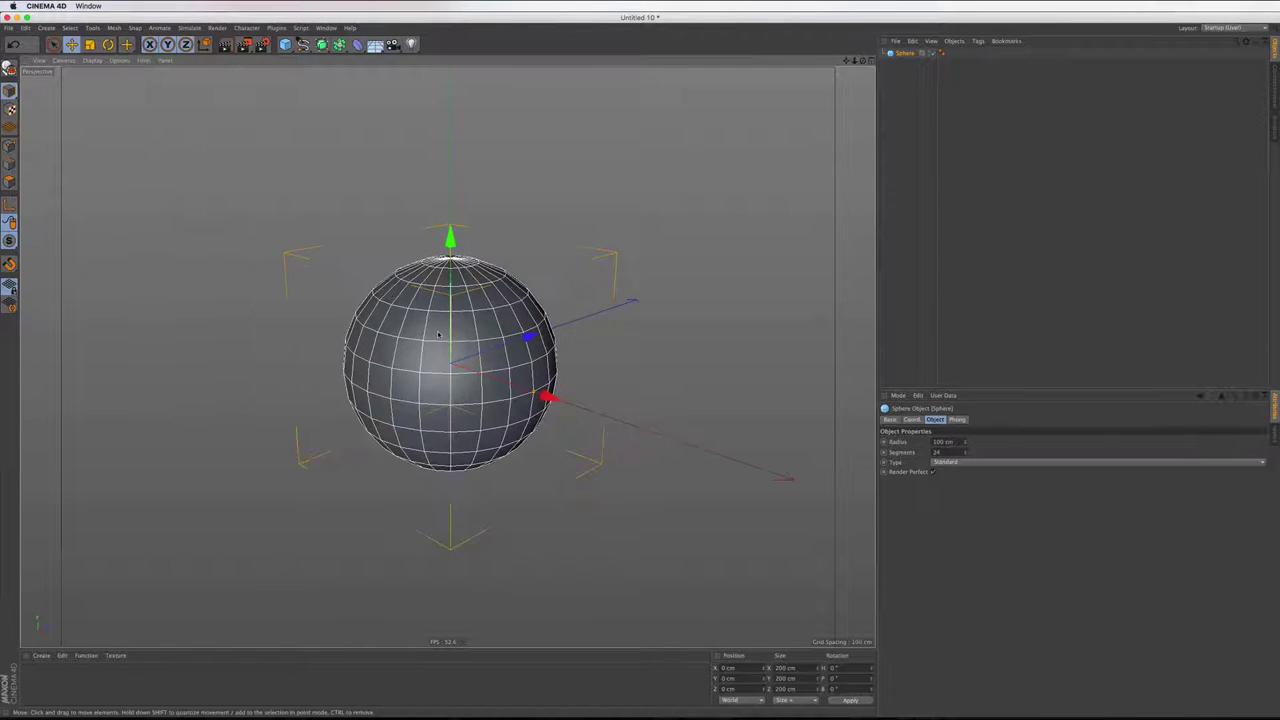
scroll(445, 367, "up", 3)
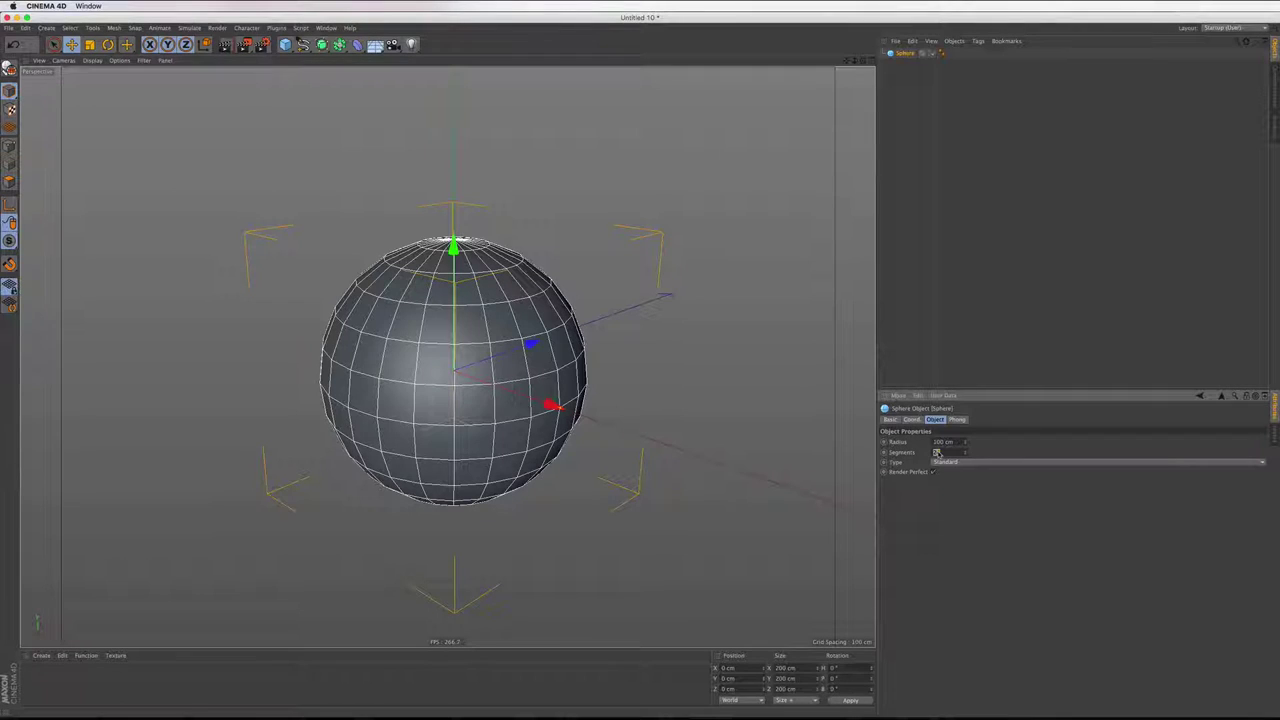
Give the sphere 16 segments and set its type to Hemisphere
double_click(937, 452)
type("16")
key("Return")
left_click(944, 462)
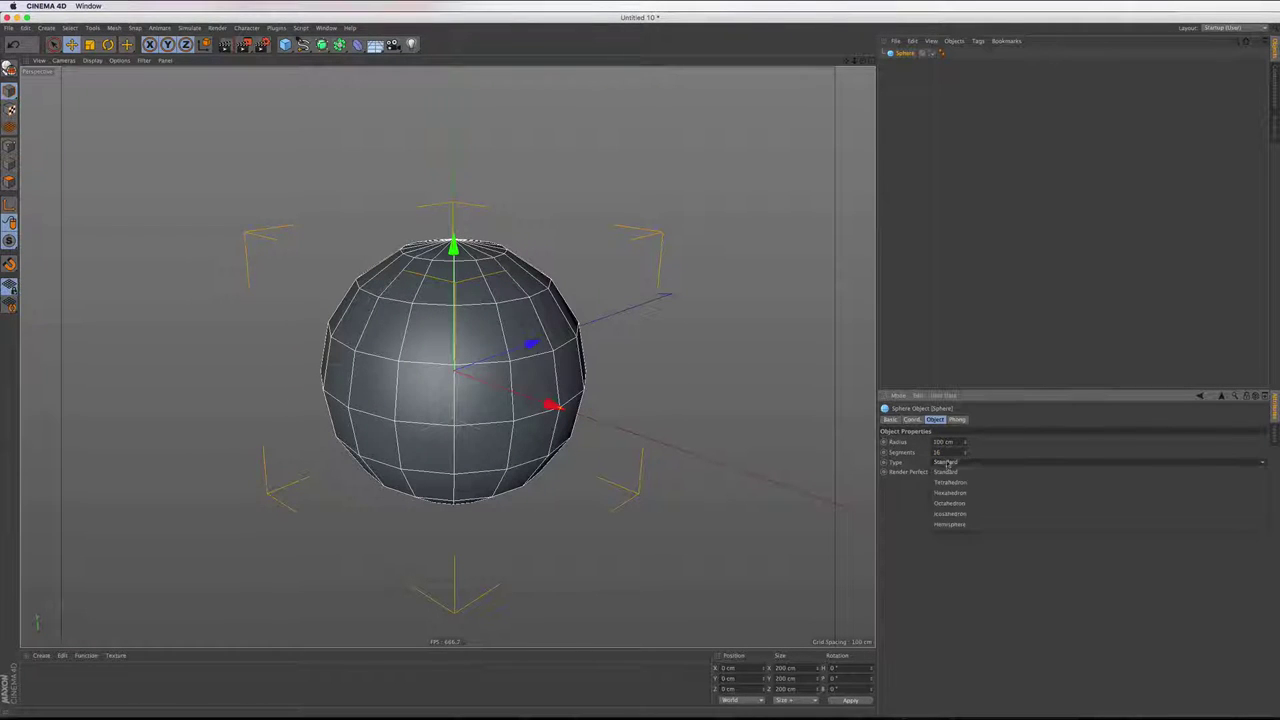
left_click(945, 522)
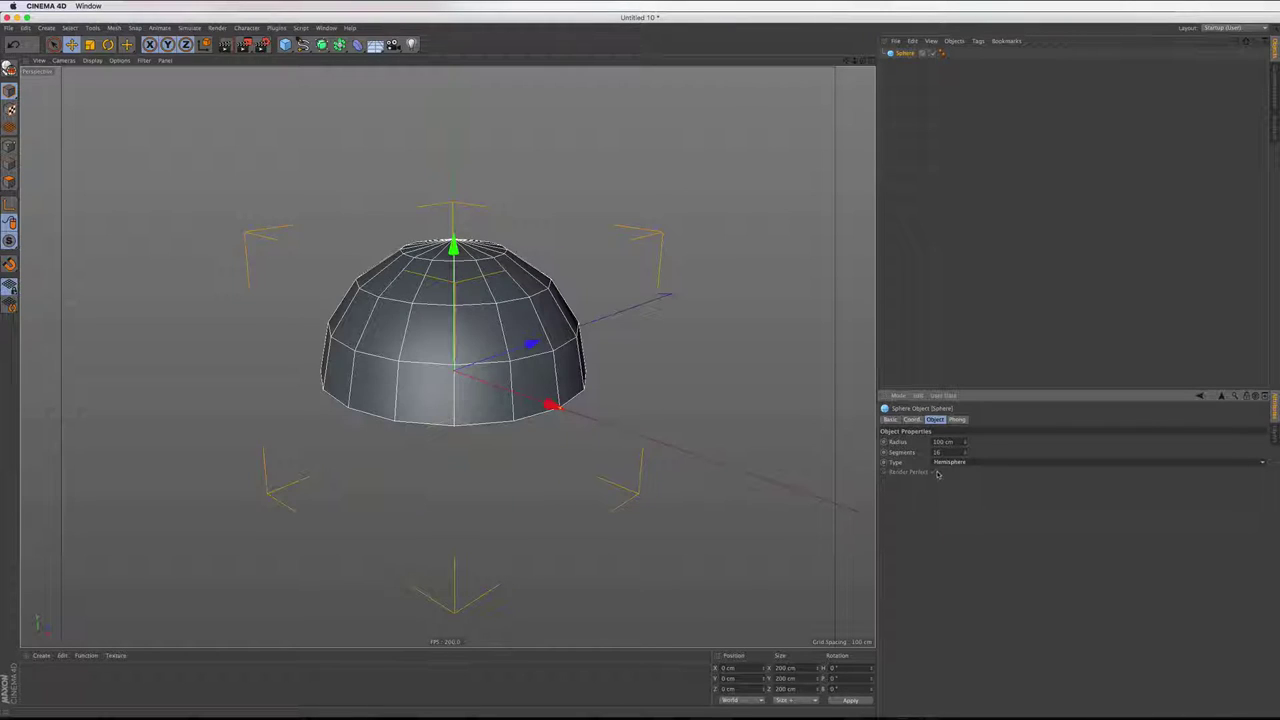
Set the hemisphere radius to 3.1 cm, frame it, and use the four-view layout
scroll(940, 442, "up", 3)
scroll(940, 442, "up", 2)
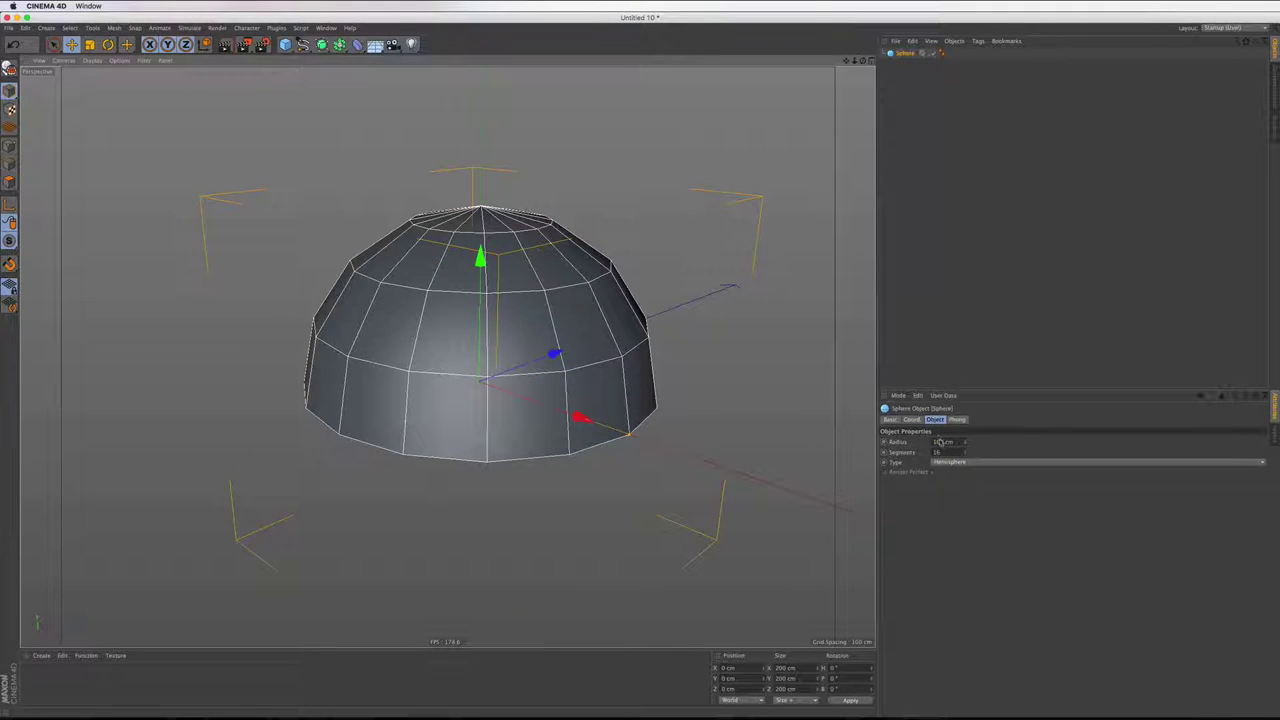
double_click(940, 442)
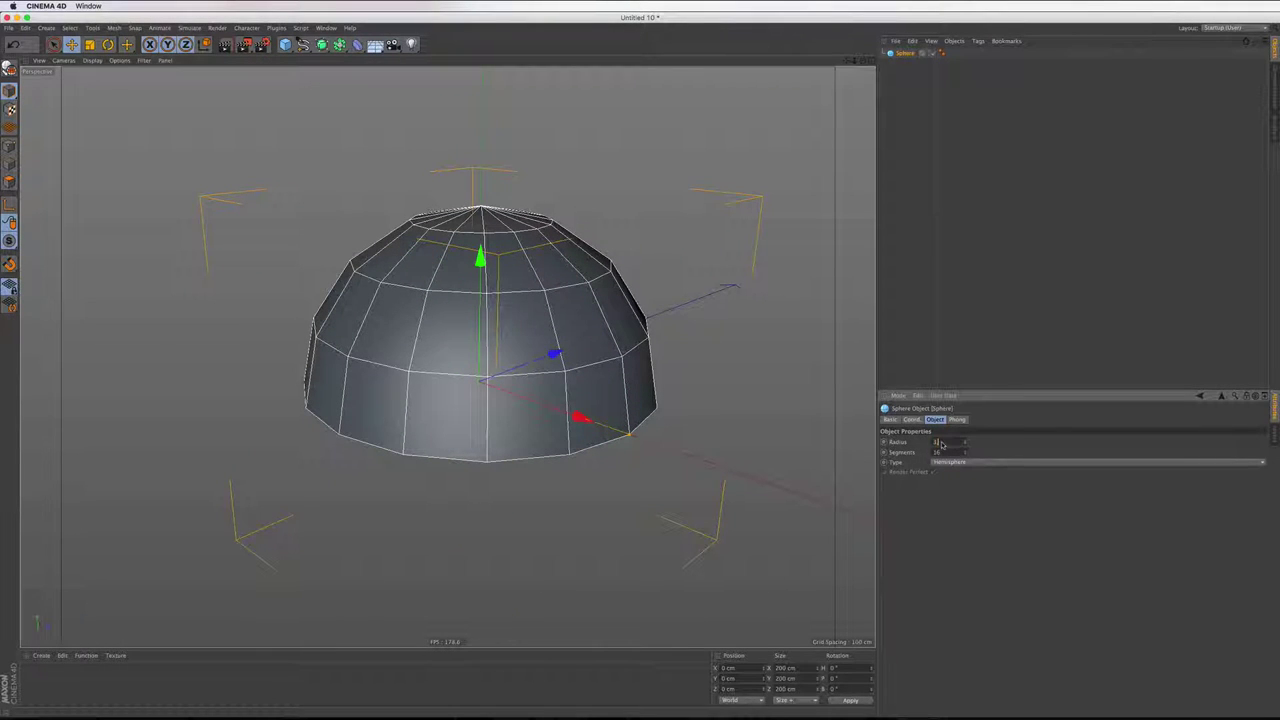
type(".")
key("Return")
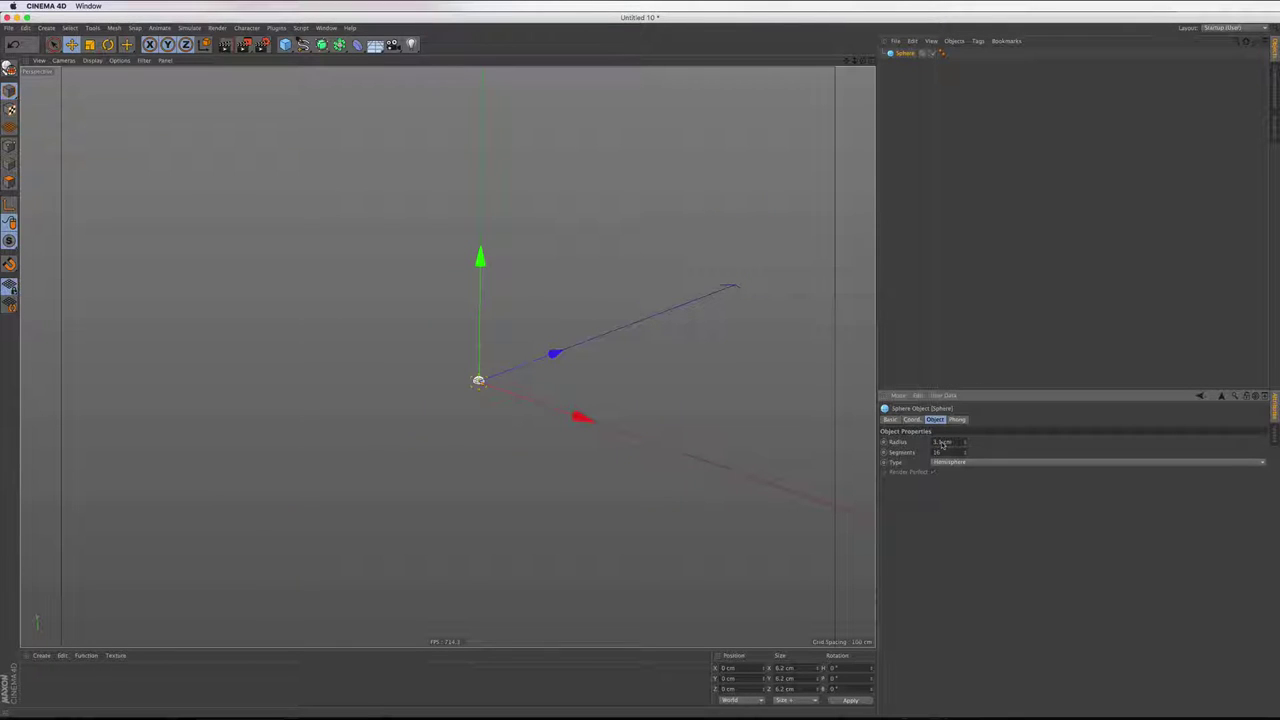
key("h")
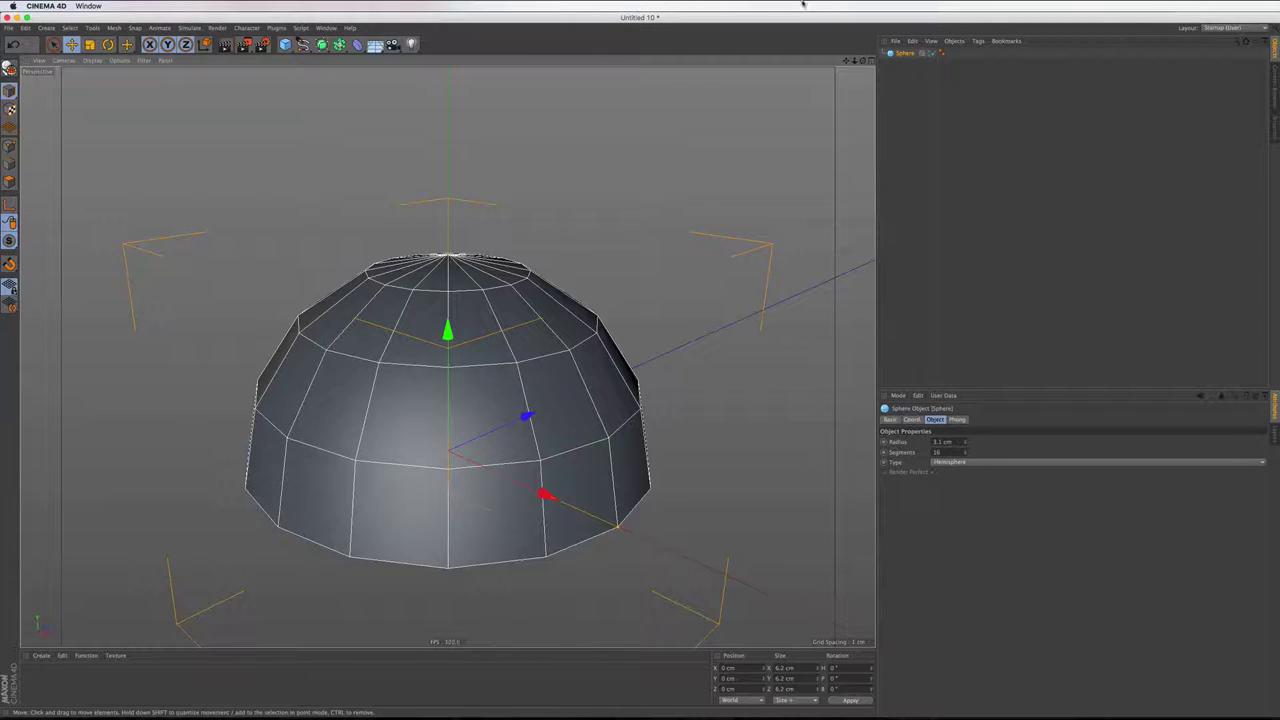
left_click(869, 61)
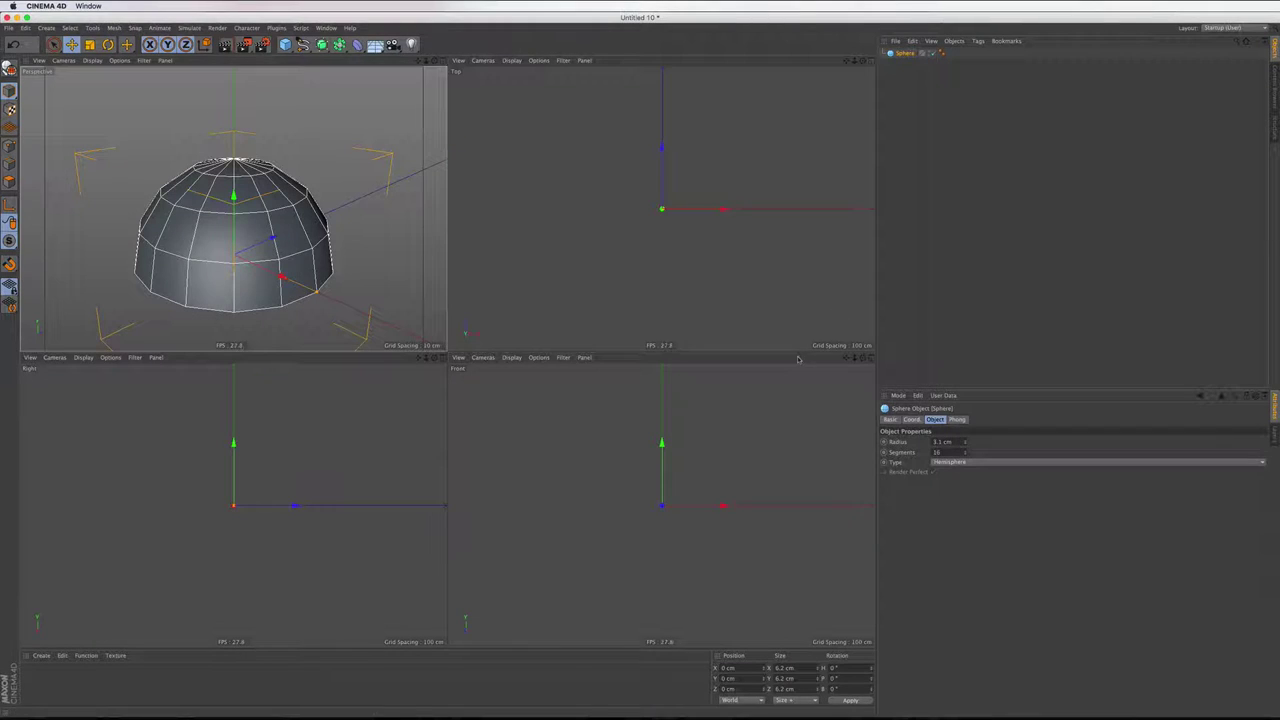
Frame the hemisphere in all views, make it editable, and scale it along Y
key("h")
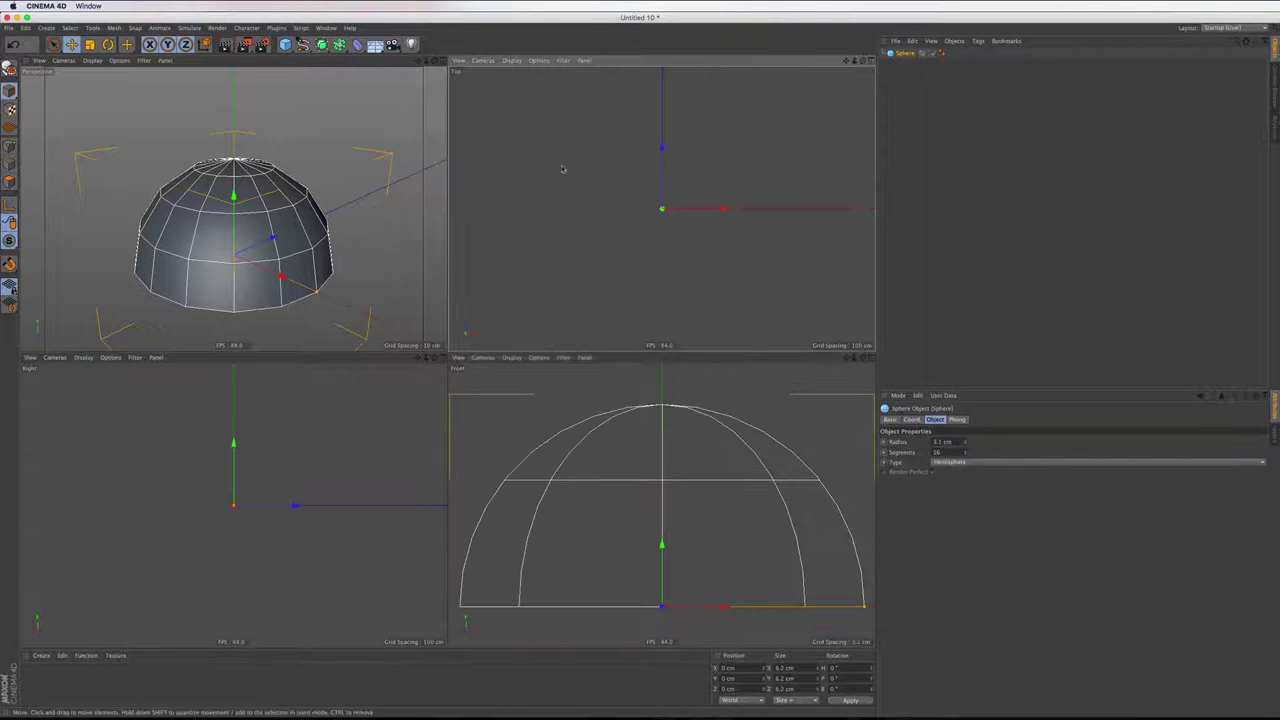
key("h")
key("h")
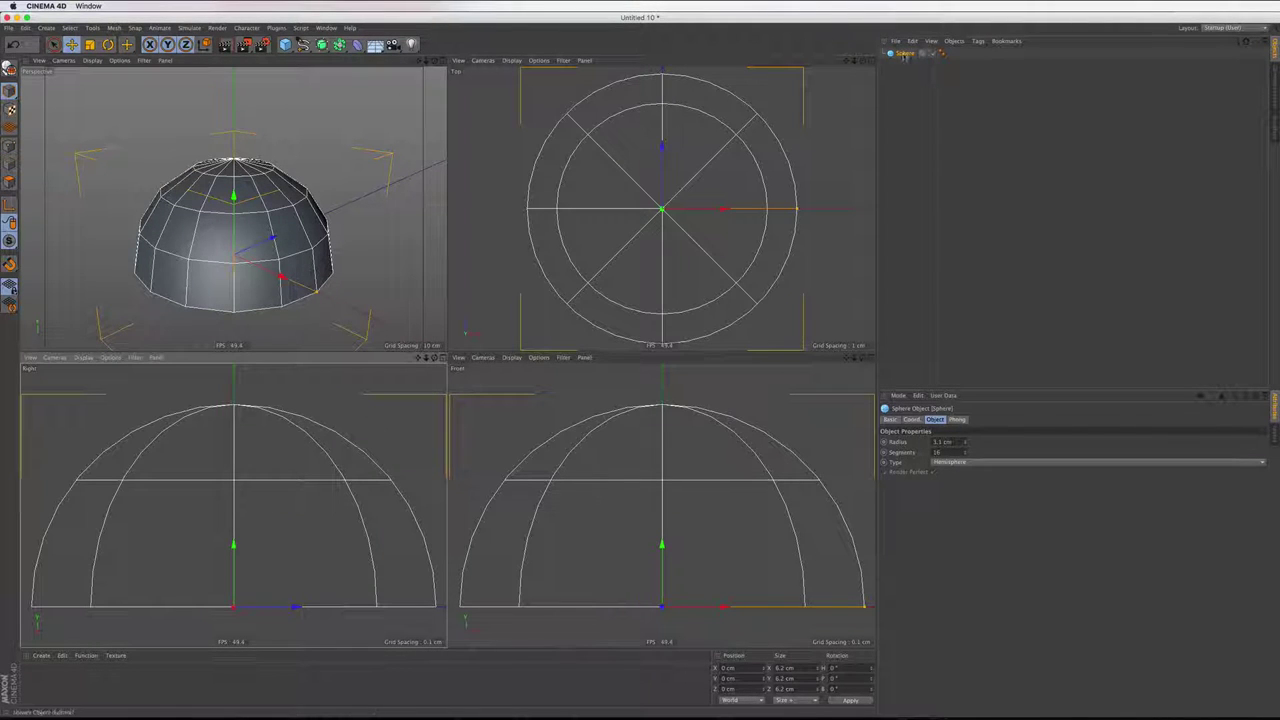
key("c")
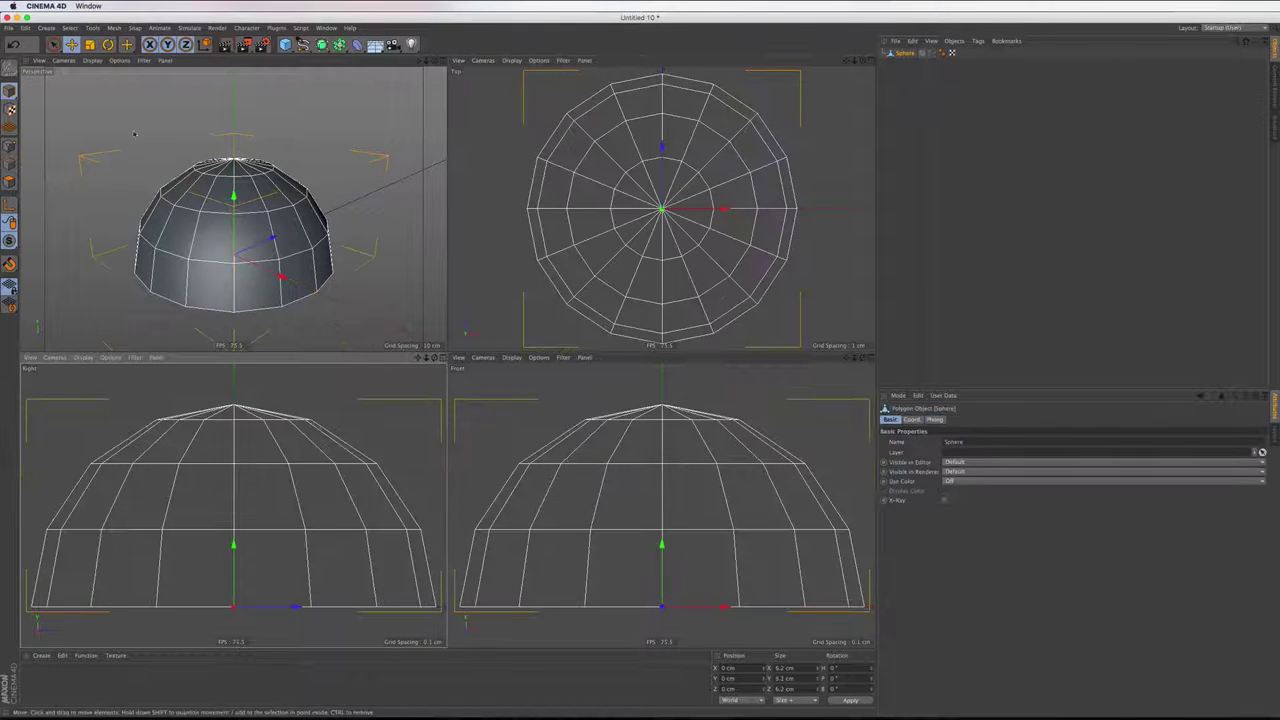
key("t")
scroll(676, 530, "down", 2)
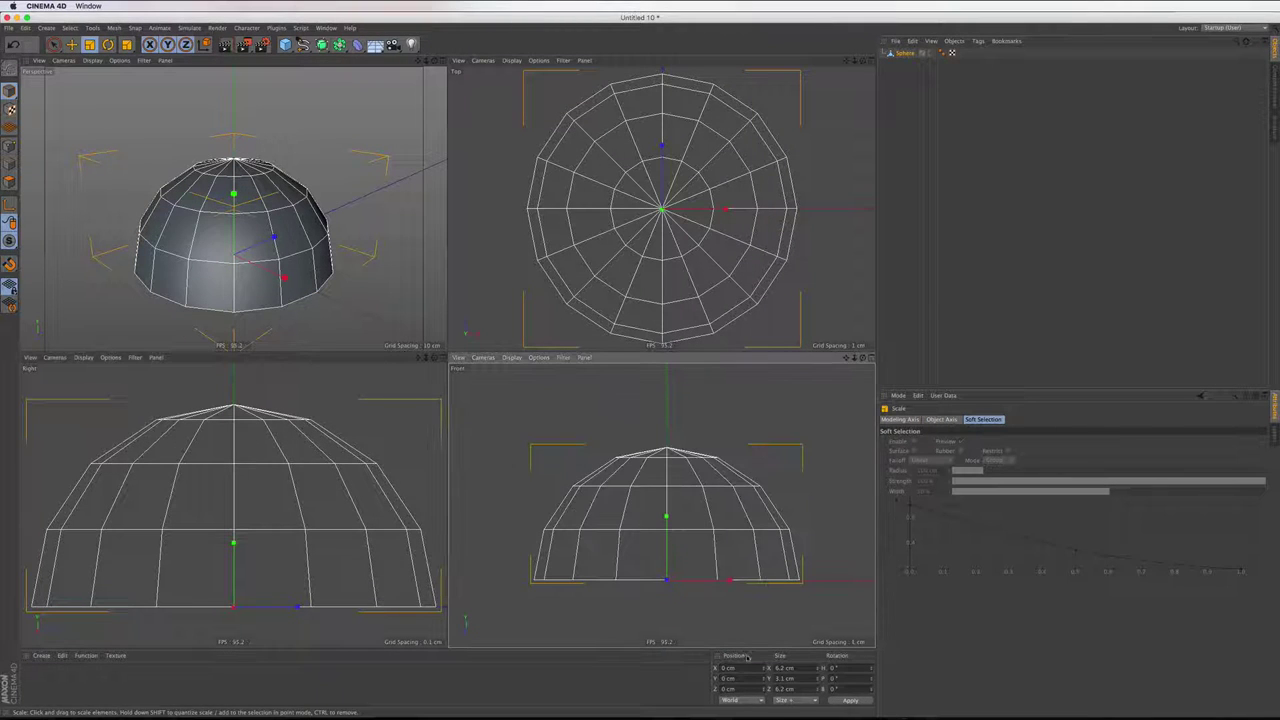
left_click_drag(666, 517, 665, 457)
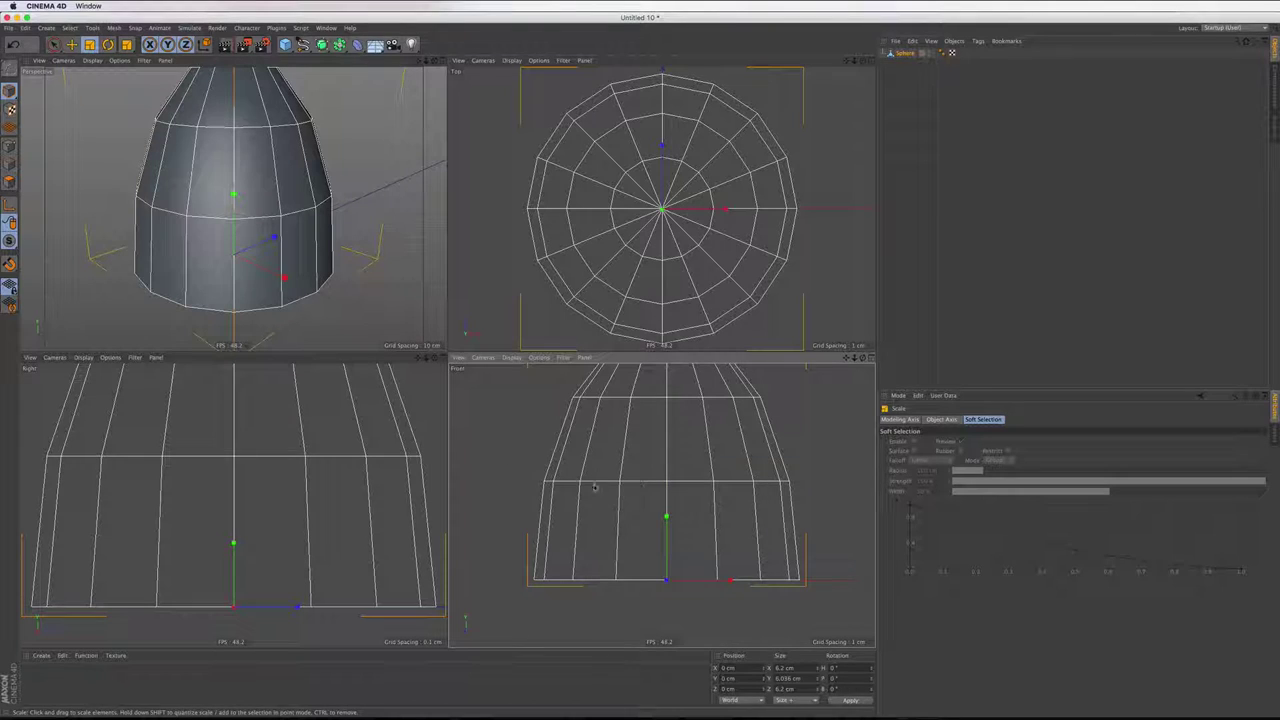
Squash the dome to about 95% height, then view its apex in a maximised Perspective view
scroll(596, 488, "down", 3)
scroll(628, 462, "up", 1)
scroll(235, 225, "down", 5)
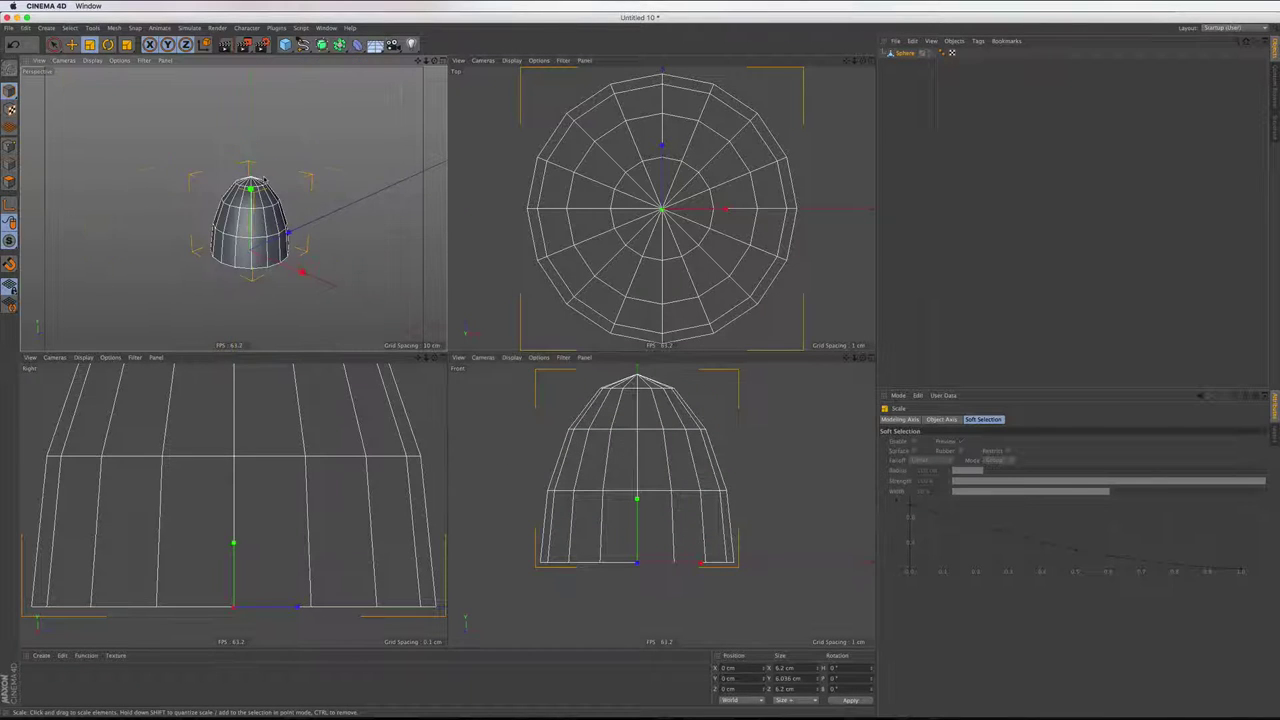
scroll(240, 250, "up", 2)
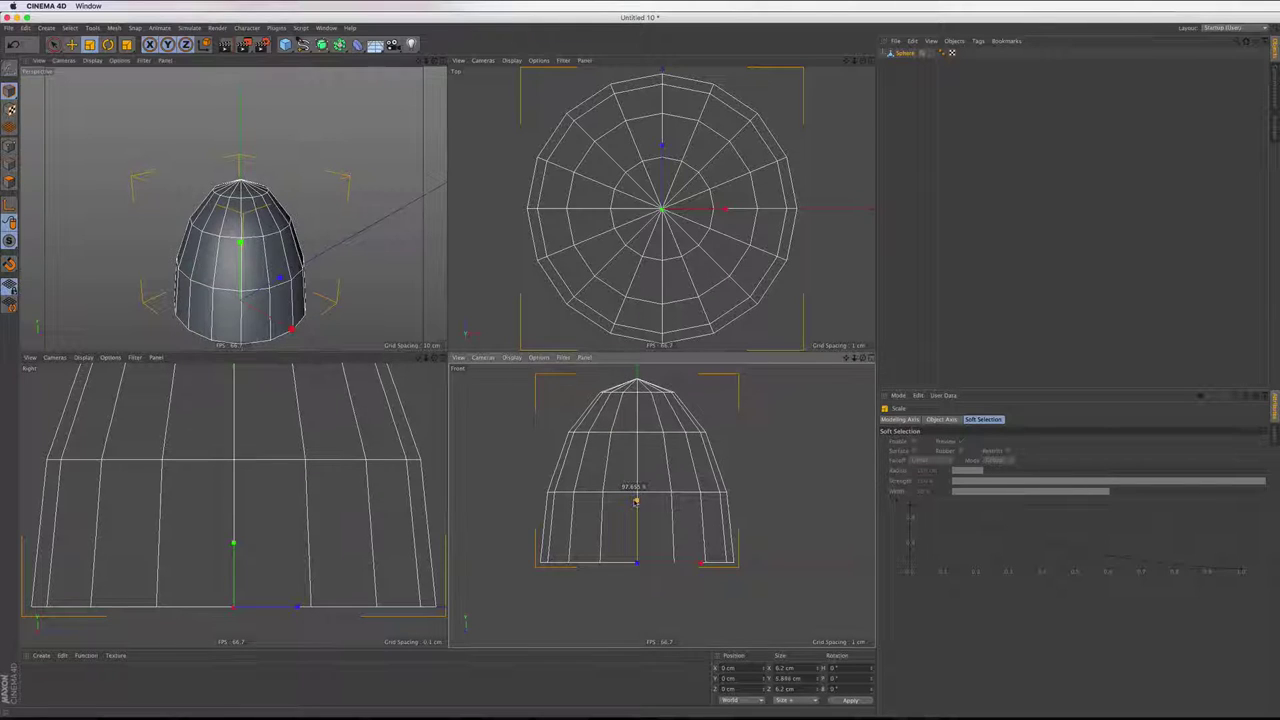
left_click_drag(636, 500, 636, 505)
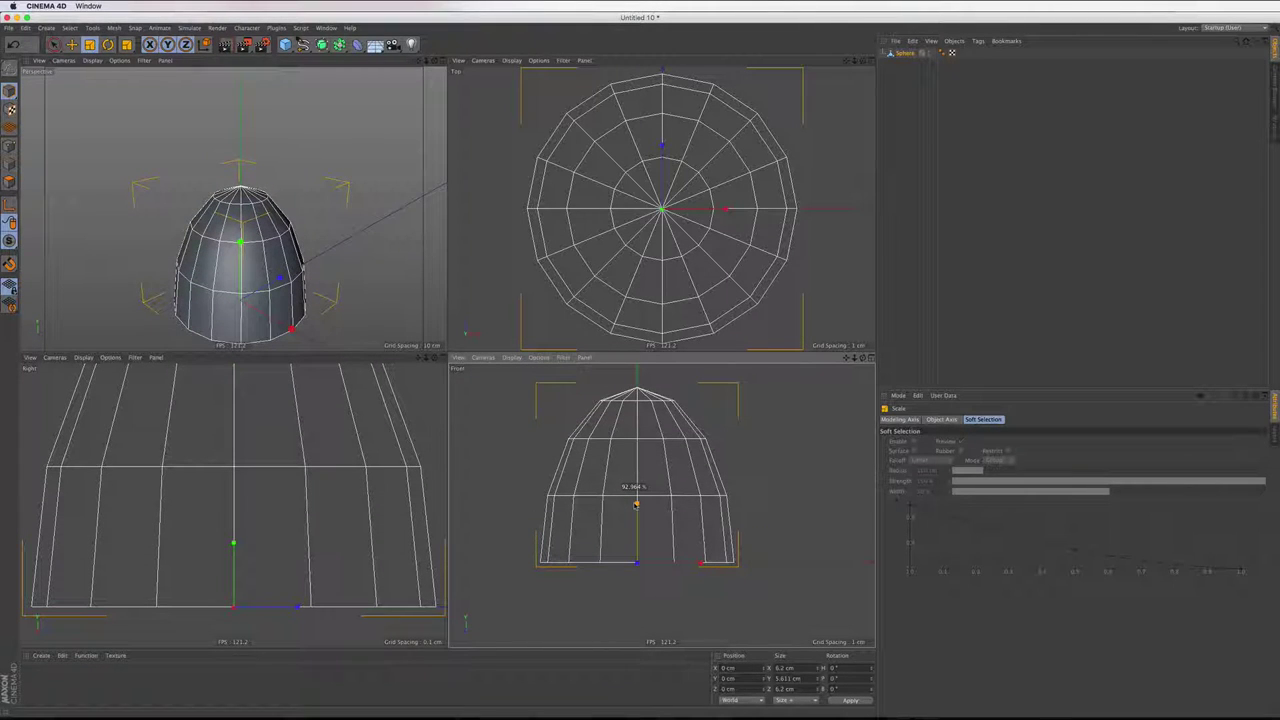
left_click(442, 62)
scroll(440, 323, "up", 5)
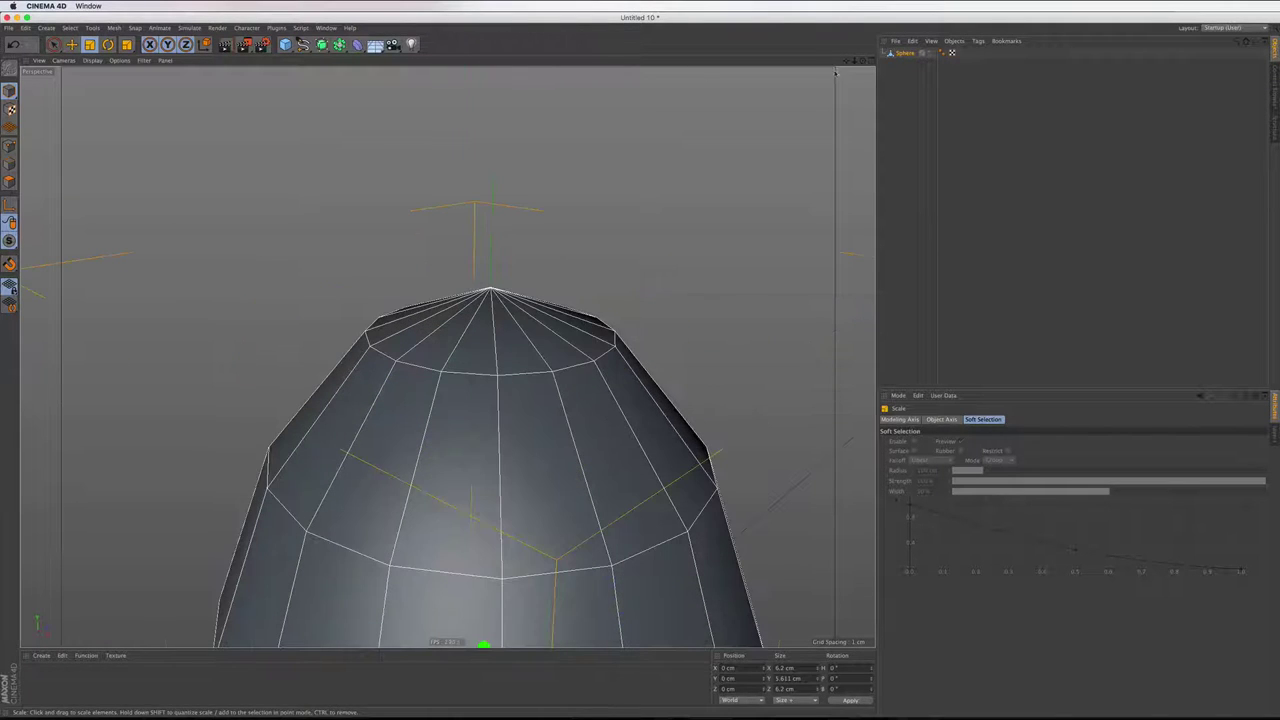
left_click_drag(836, 73, 503, 258, "alt")
scroll(503, 258, "up", 3)
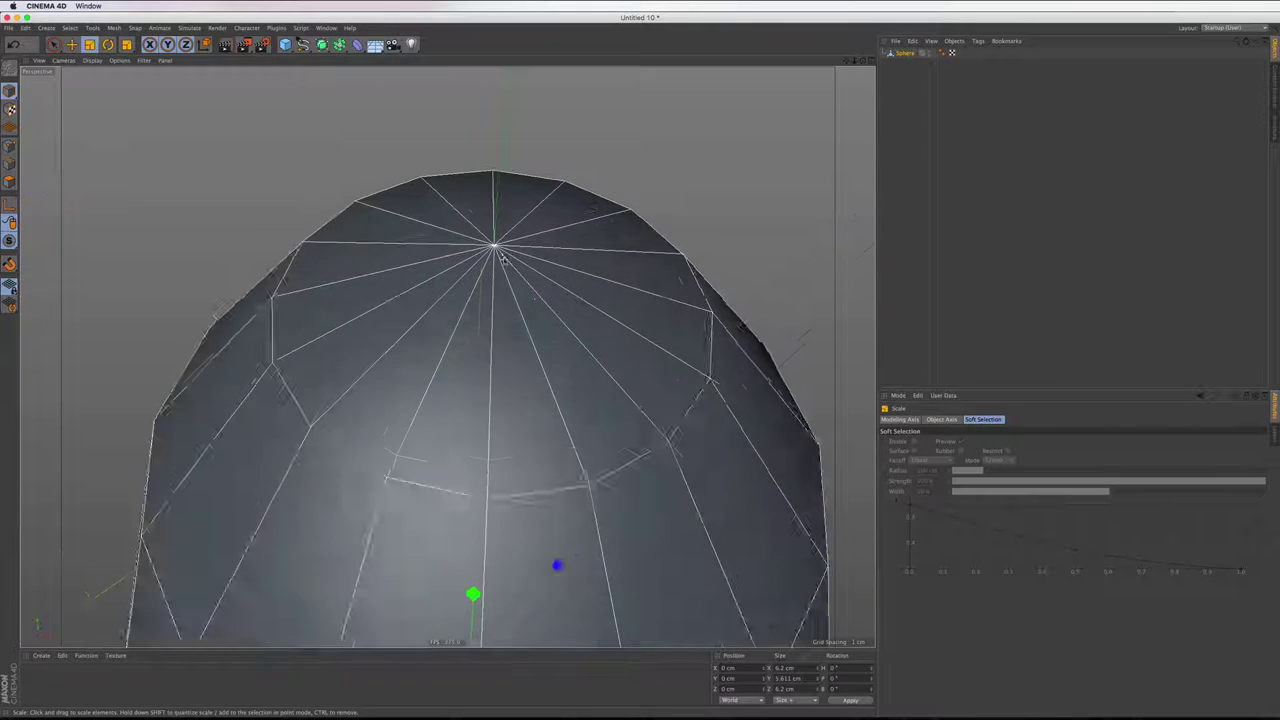
left_click(10, 110)
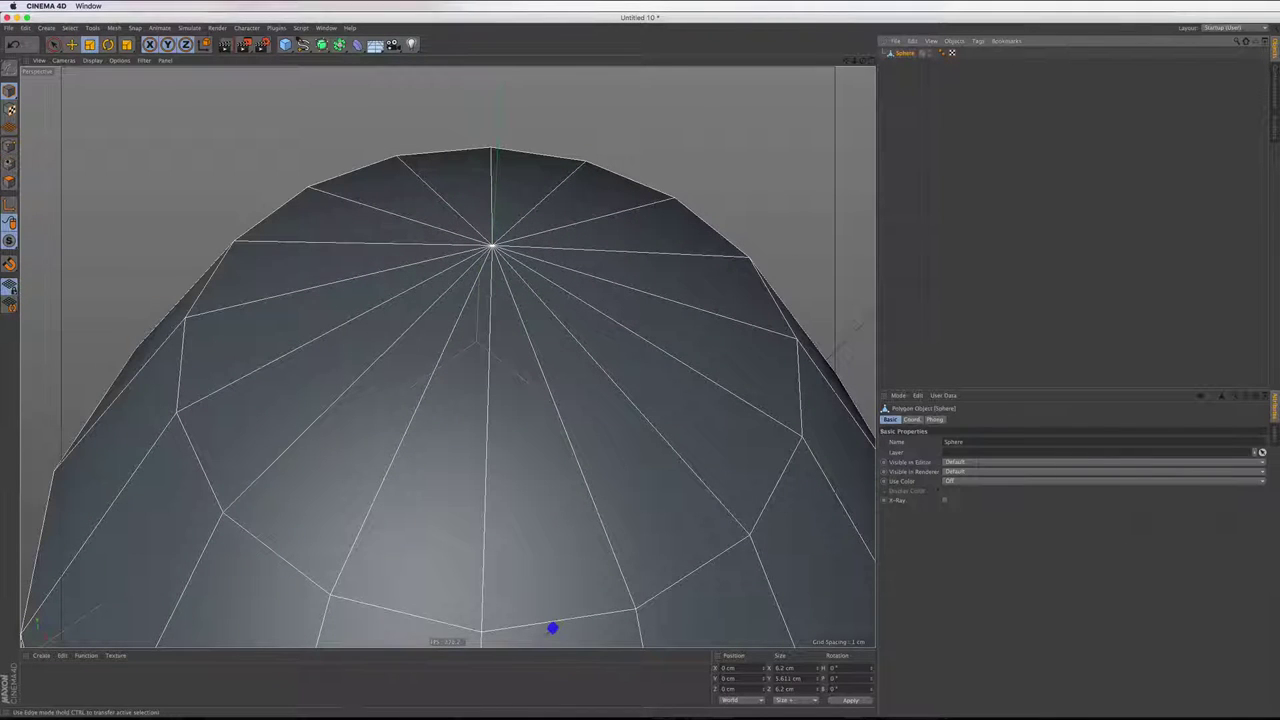
Knife-cut a loop just below the apex, with Visible Only off and Mode set to Loop
right_click(478, 120)
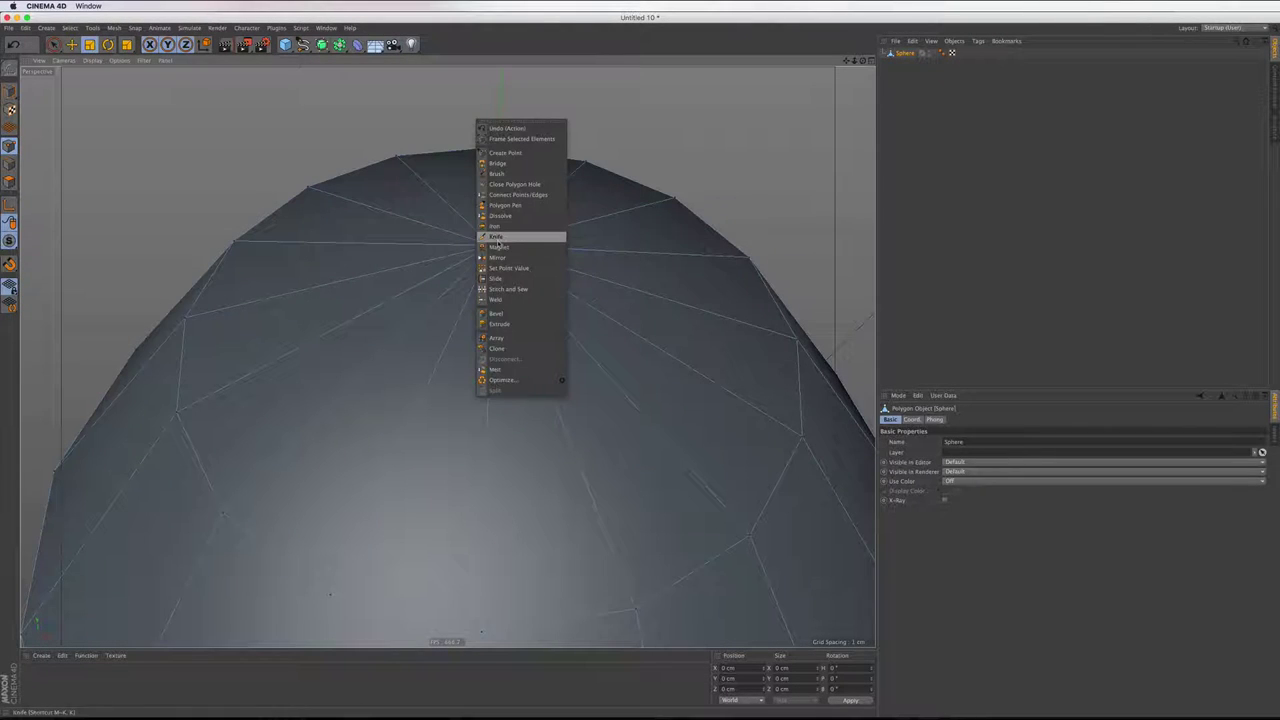
left_click(497, 237)
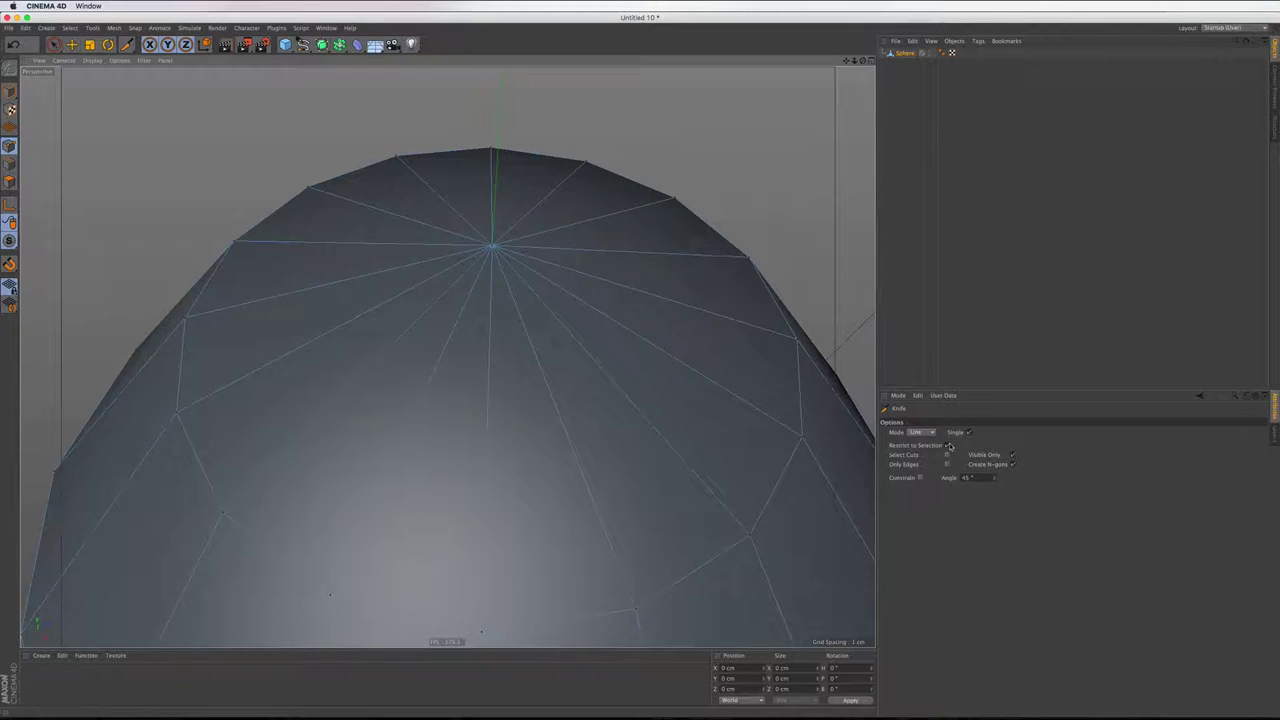
left_click(1012, 455)
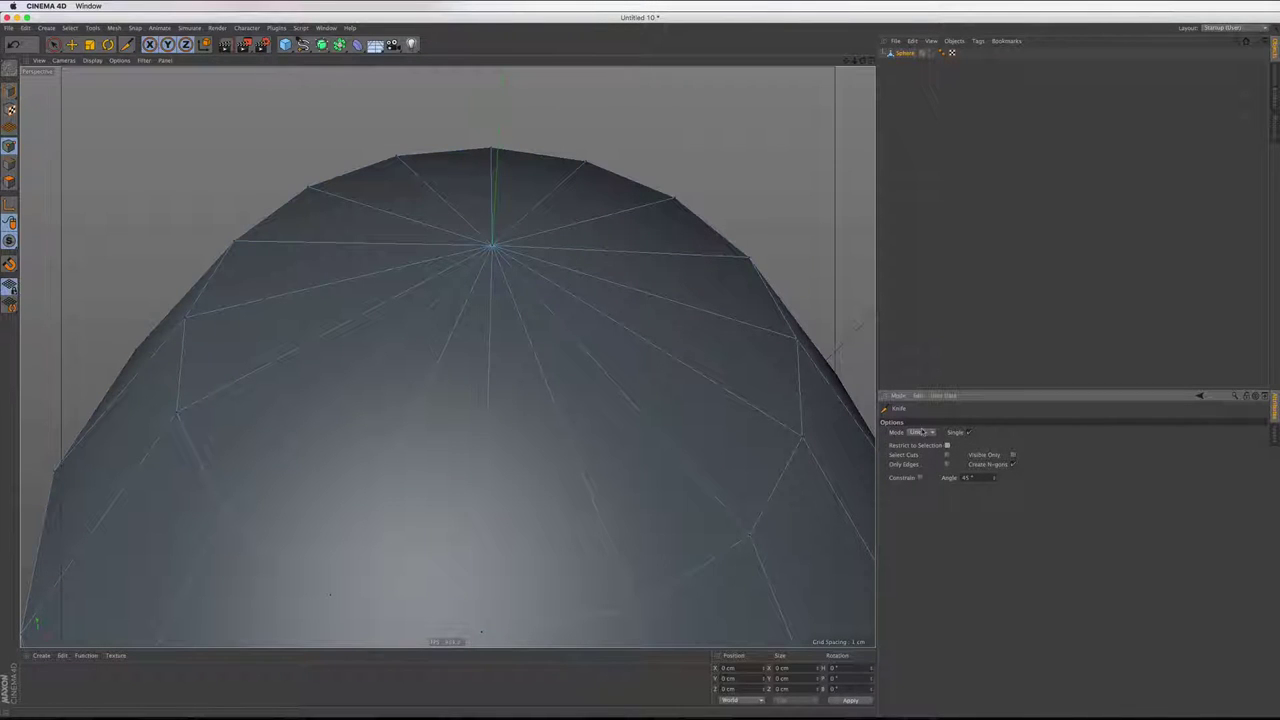
left_click(922, 432)
left_click(918, 474)
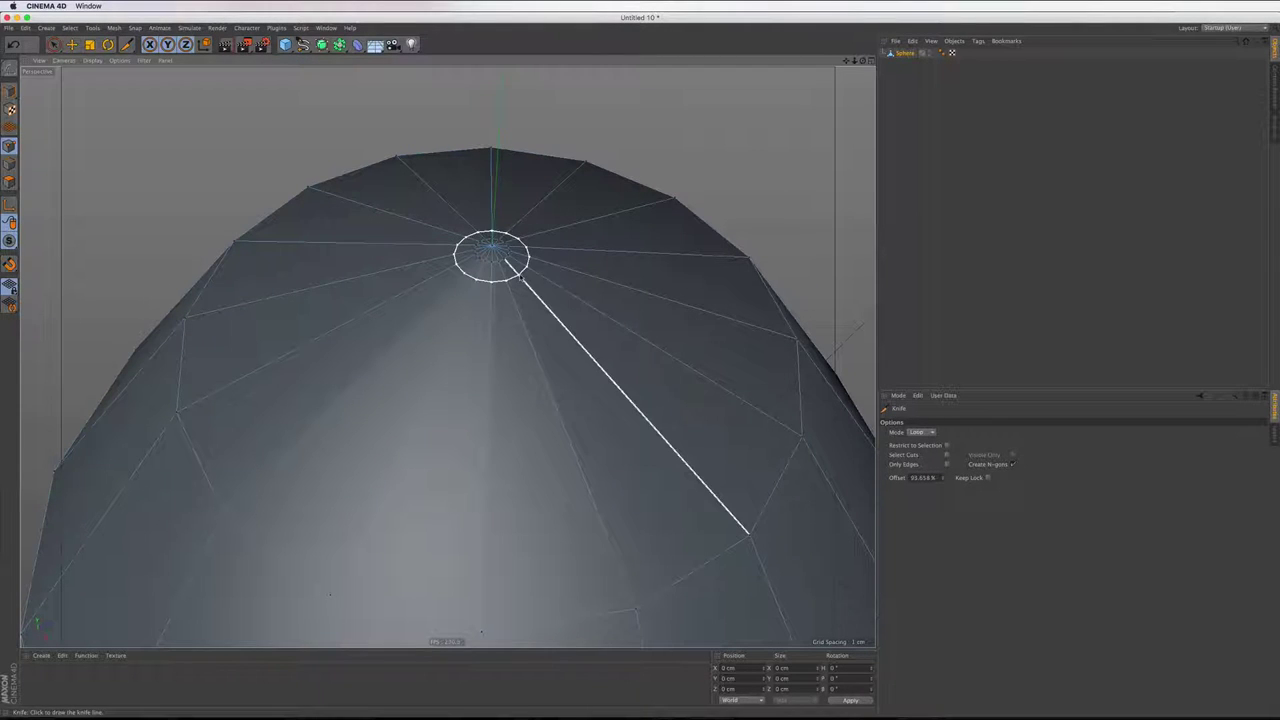
left_click(520, 278)
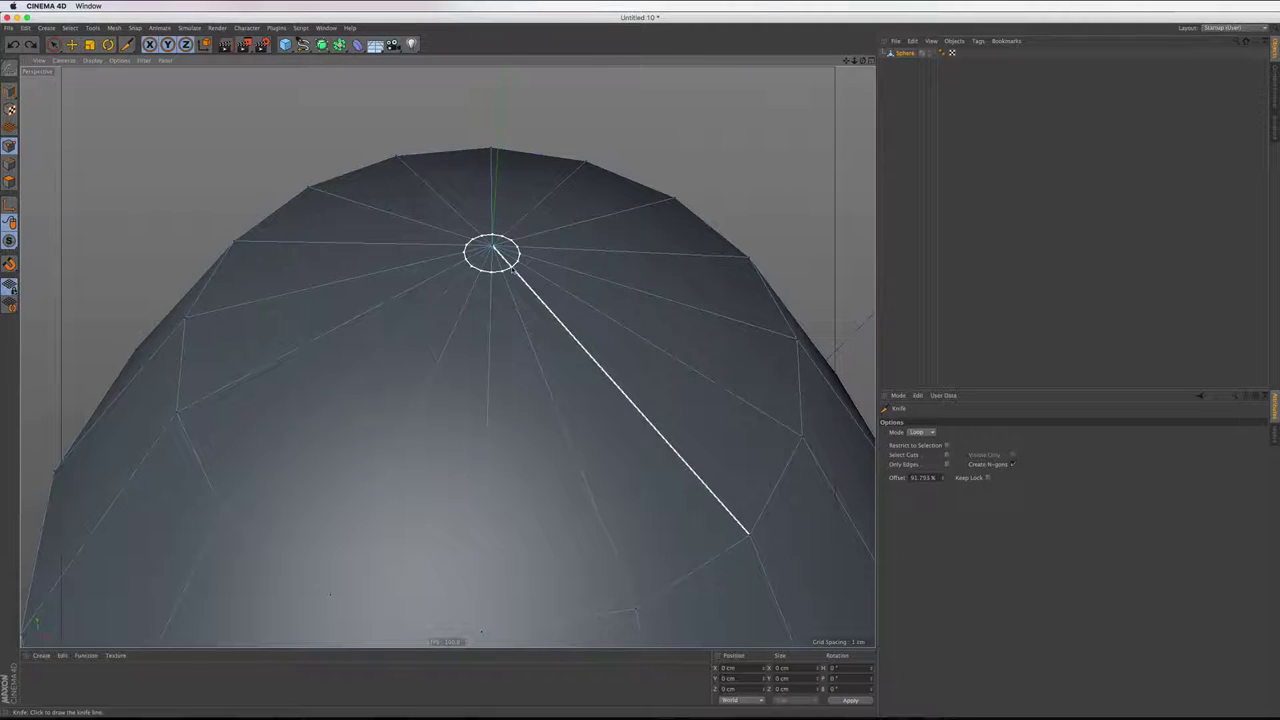
left_click(512, 270)
Select the pole point, switch to Edge mode, and use Loop Selection with Stop at Boundary Edges
left_click(52, 45)
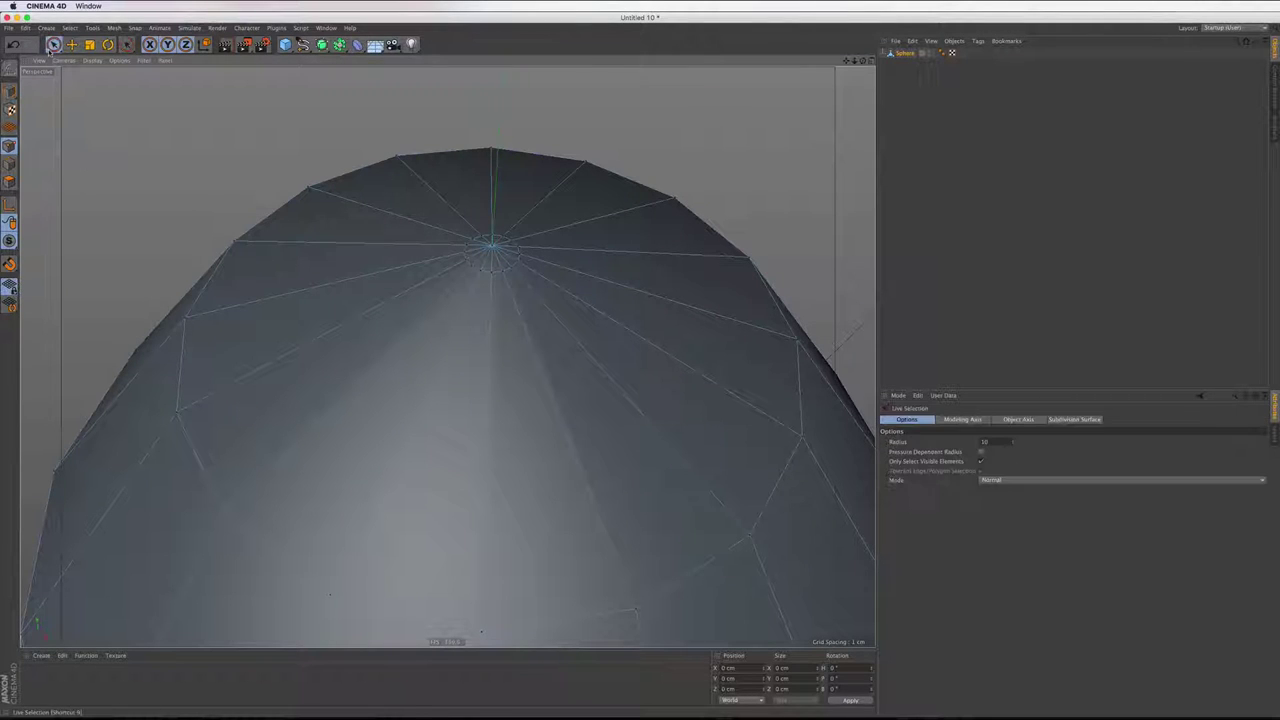
left_click(492, 247)
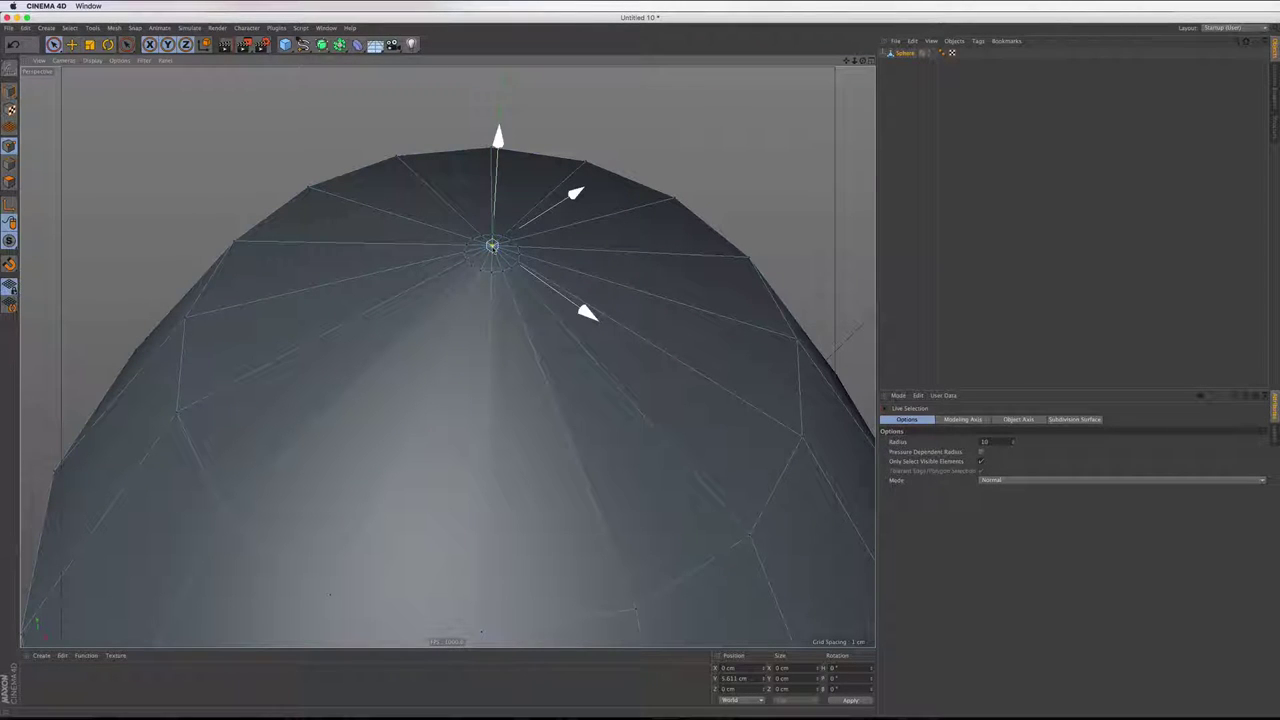
scroll(492, 246, "down", 3)
scroll(492, 248, "down", 3)
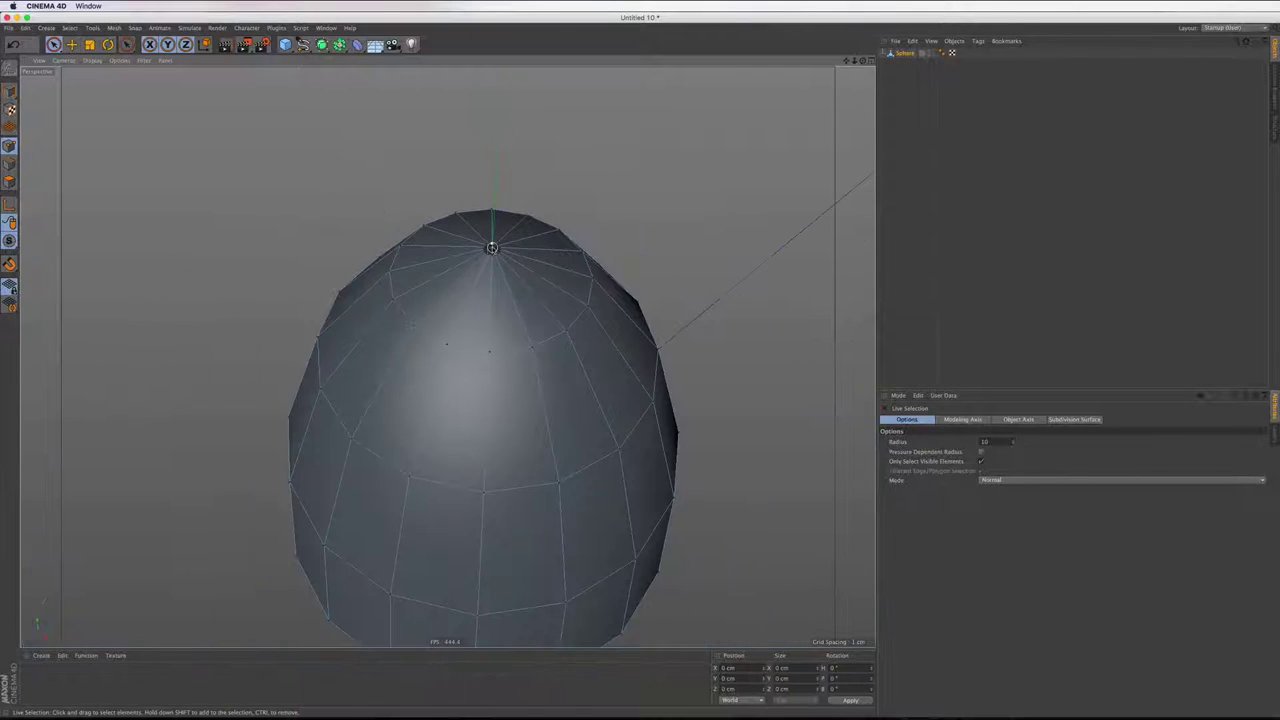
key("Return")
right_click(533, 327)
left_click(605, 330)
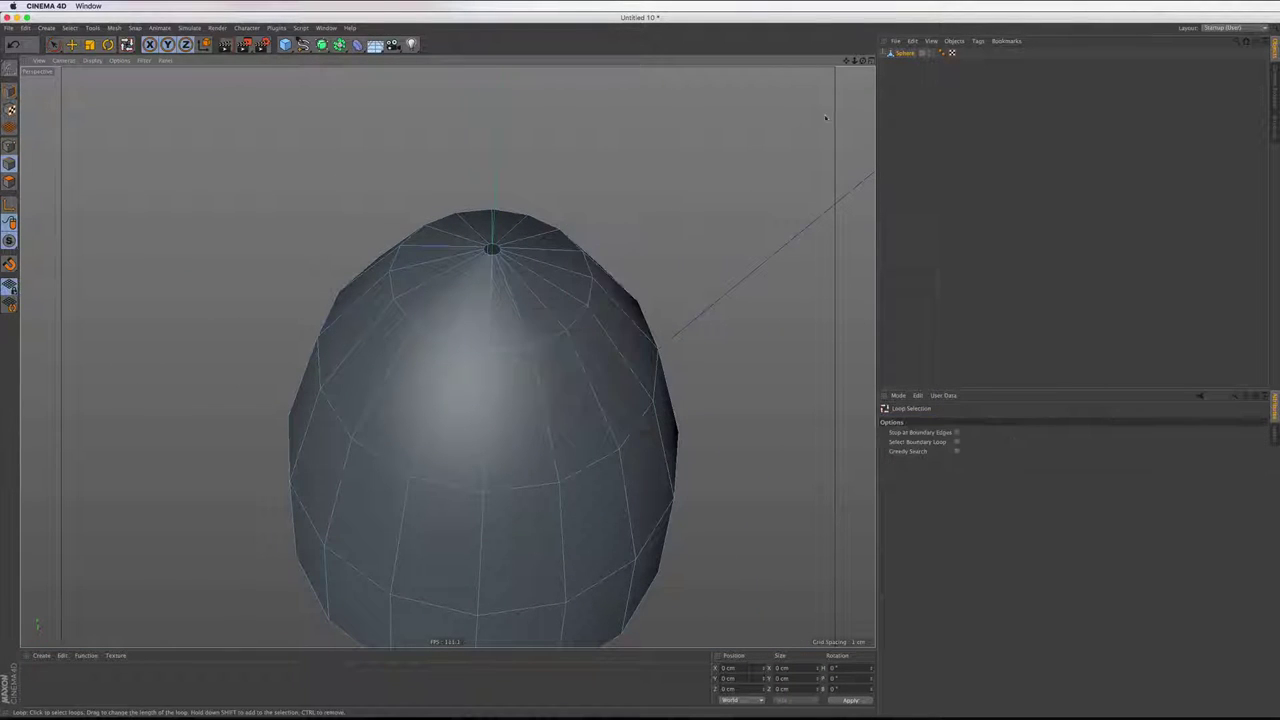
left_click(956, 432)
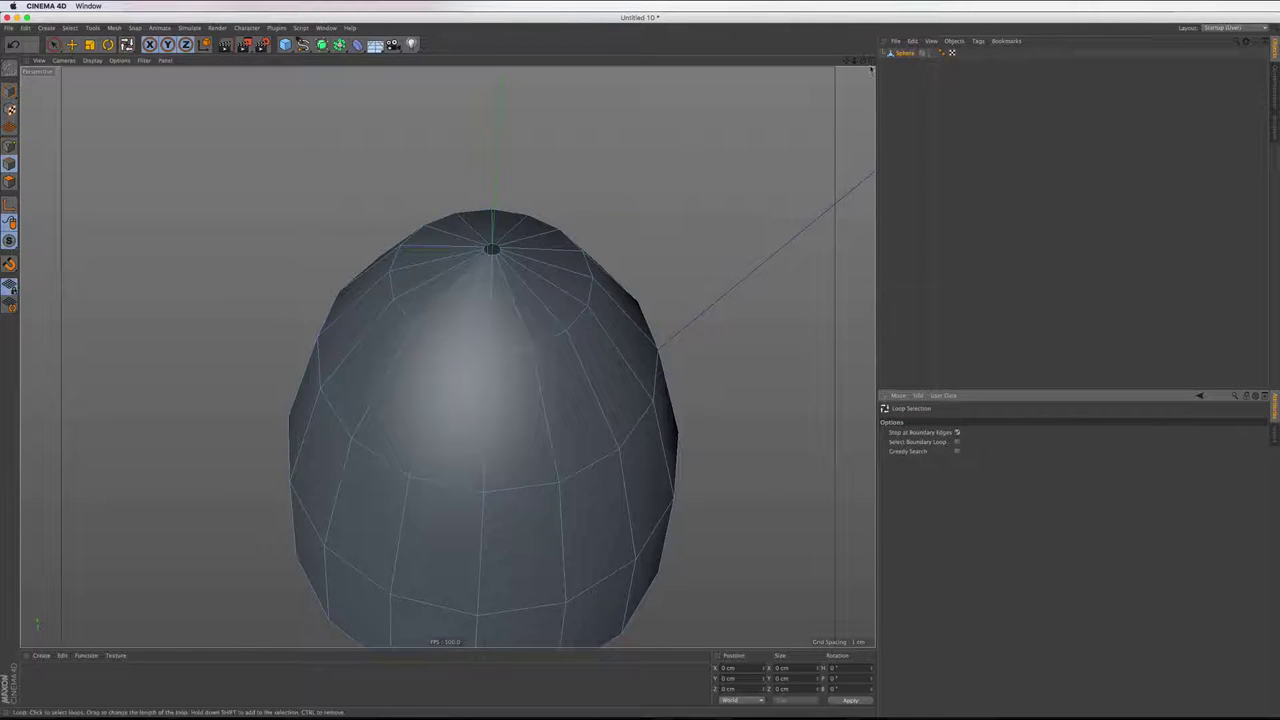
Select the four edge loops crossing the apex, then maximise the Perspective view
key("F5")
left_click(732, 210)
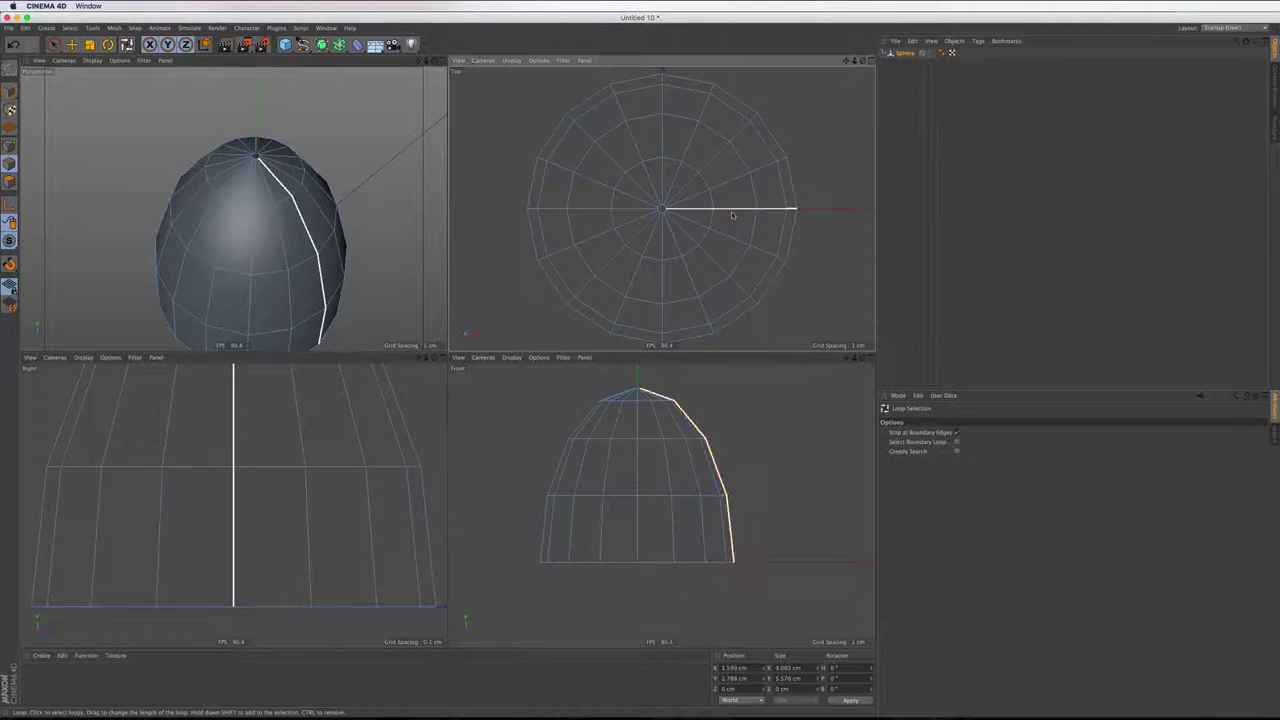
left_click(662, 130, "shift")
left_click(580, 209, "shift")
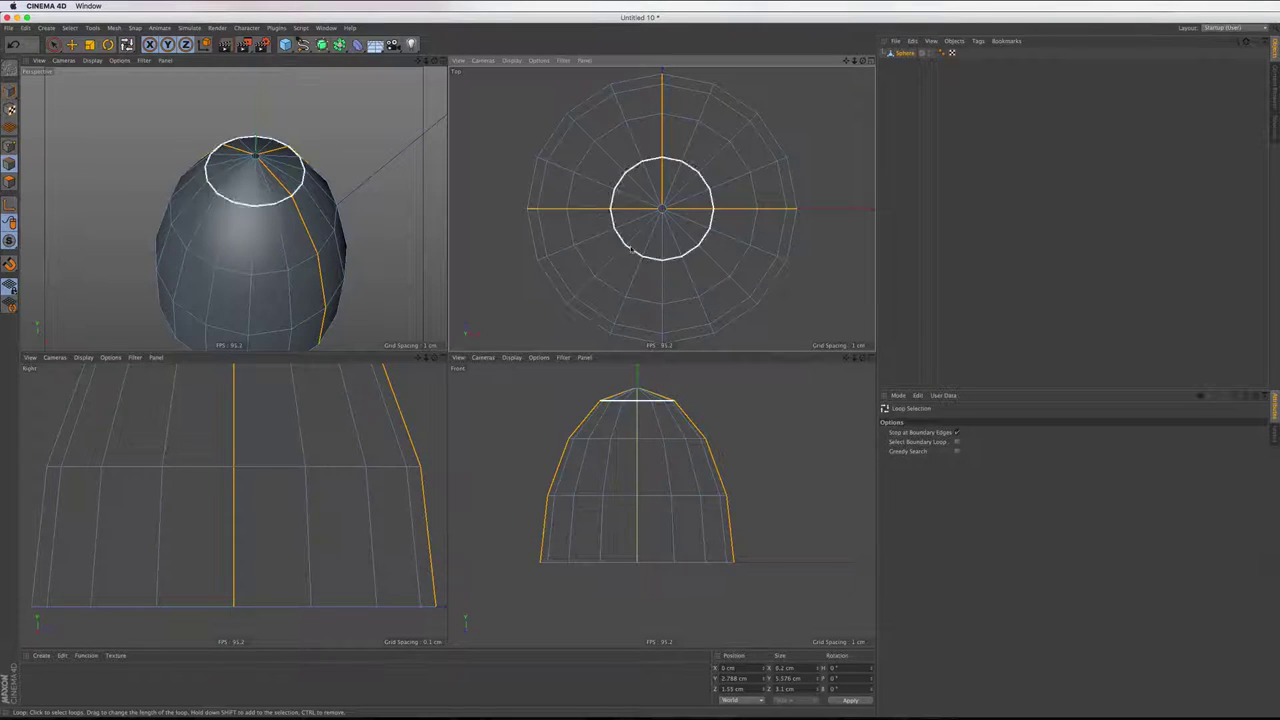
left_click(660, 295, "shift")
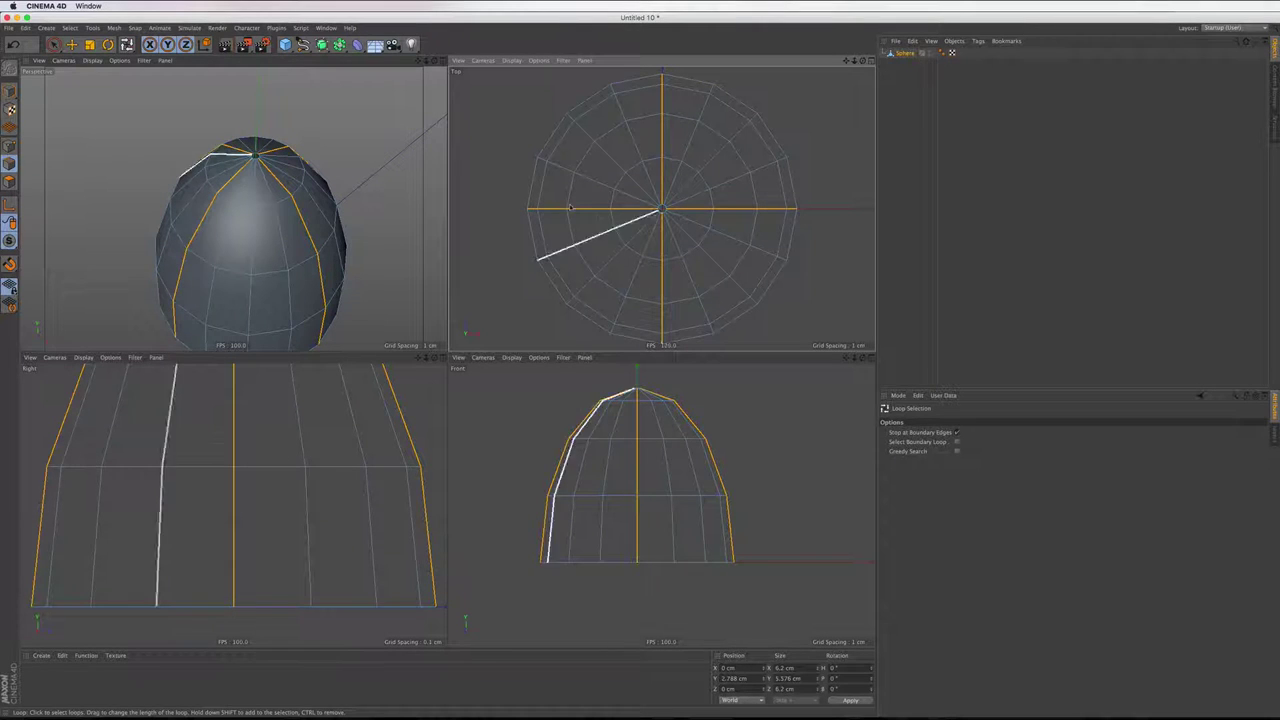
left_click(443, 62)
scroll(500, 240, "up", 3)
scroll(490, 230, "up", 3)
Test a 0.02 cm bevel on the loops, undo it, and return to Loop Selection
right_click(490, 210)
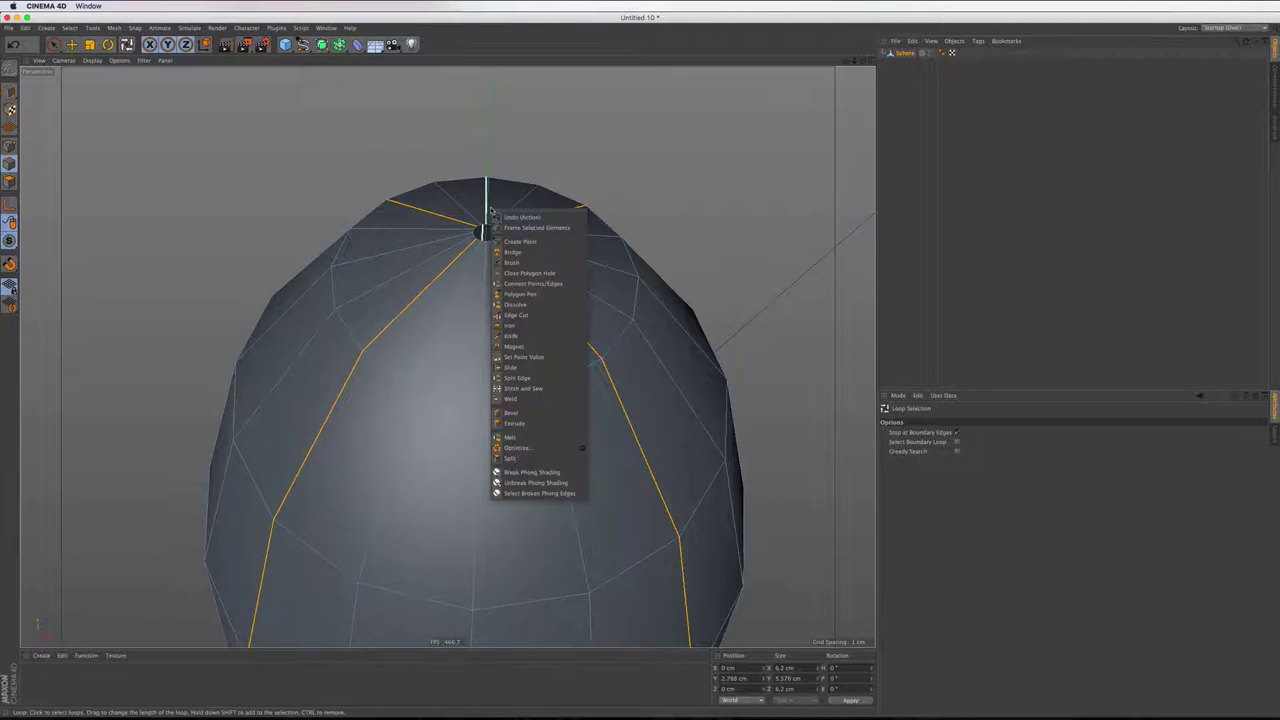
left_click(510, 412)
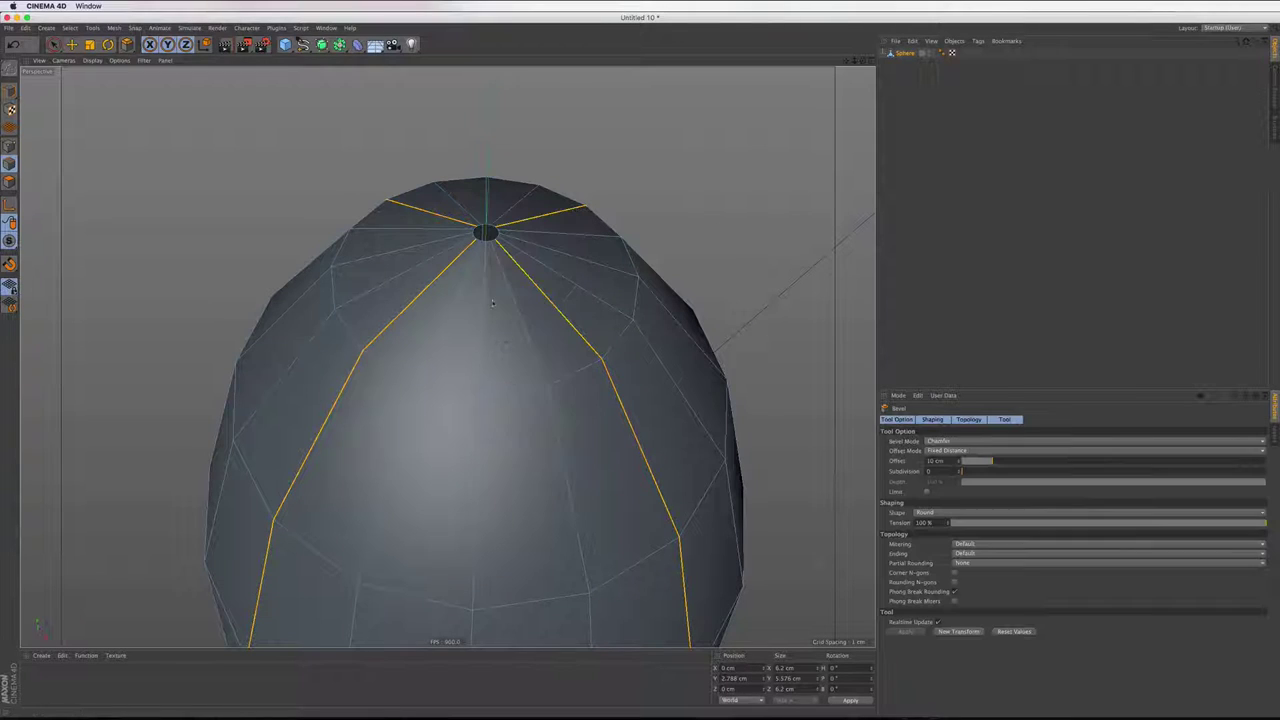
scroll(490, 300, "up", 2)
scroll(490, 300, "up", 2)
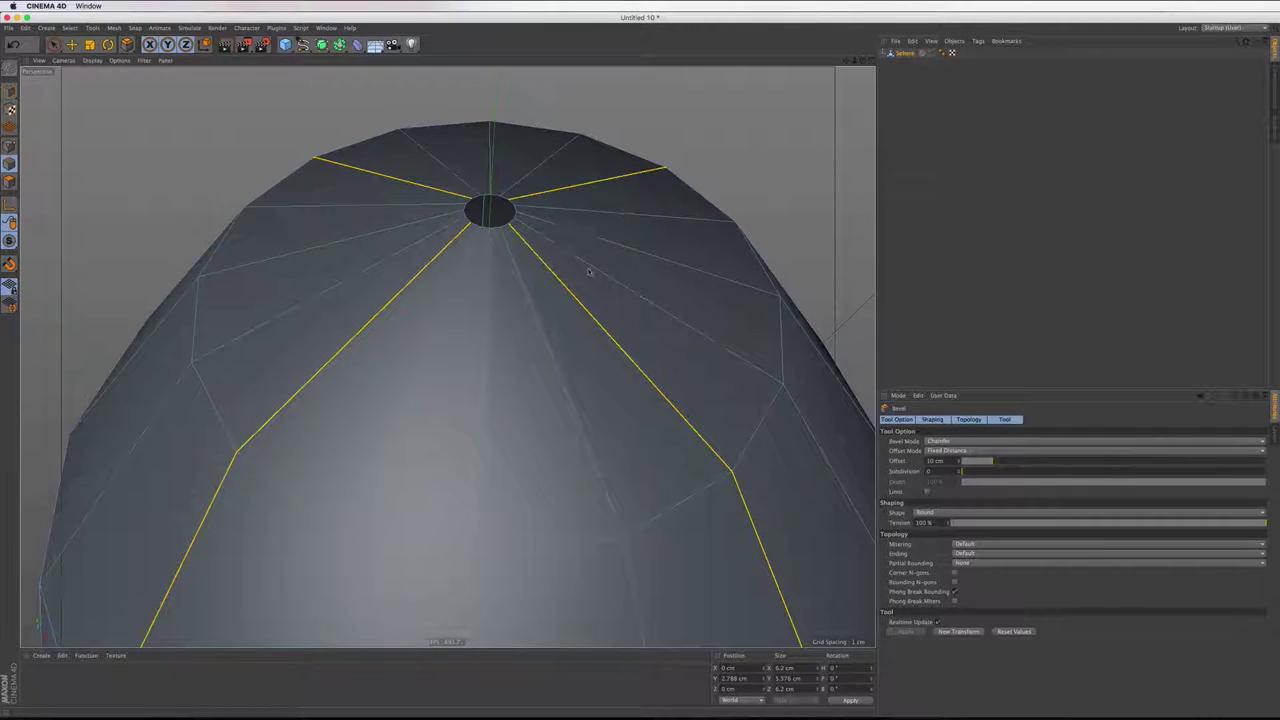
left_click_drag(590, 273, 592, 273)
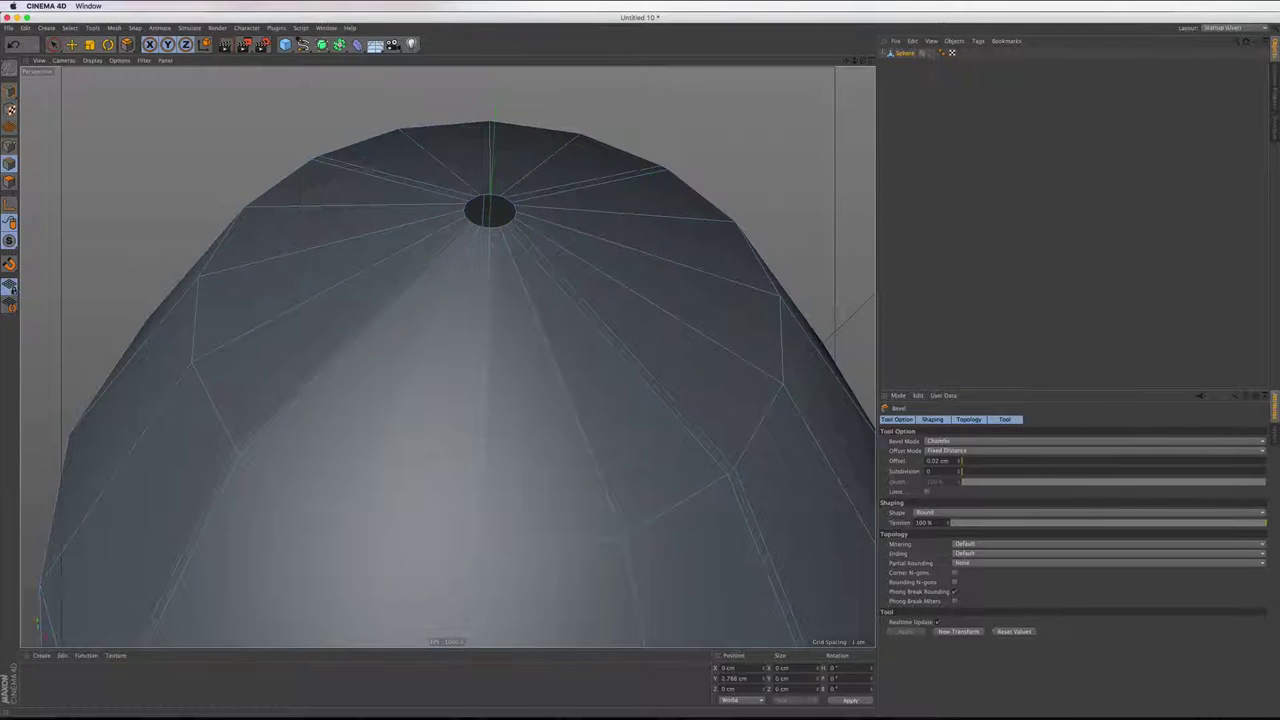
key("ctrl+z")
scroll(520, 449, "down", 2)
scroll(520, 449, "down", 2)
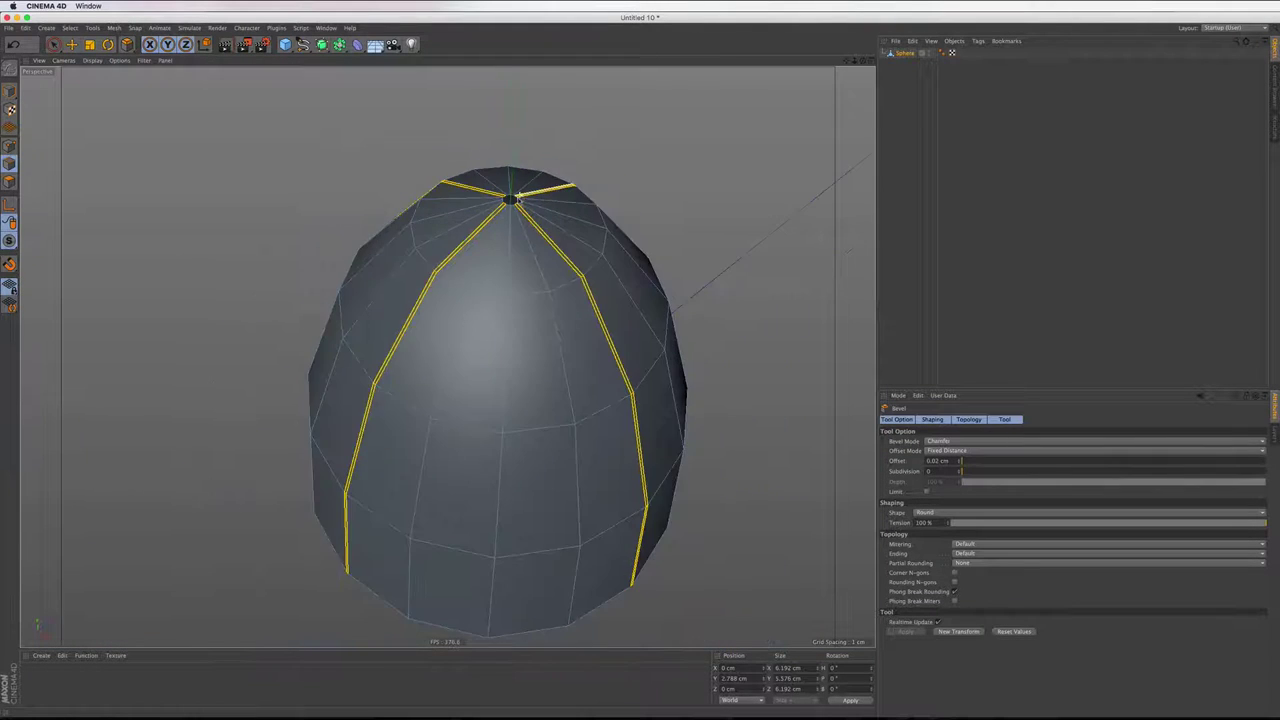
scroll(520, 449, "down", 1)
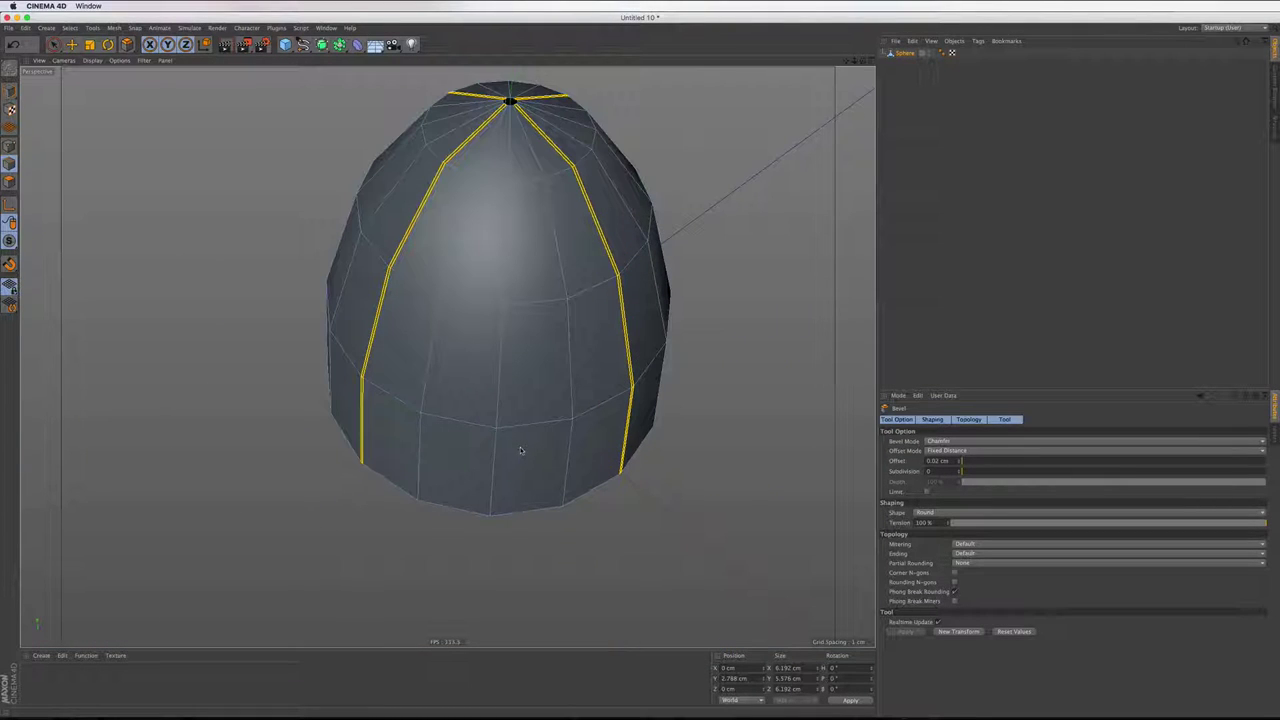
right_click(520, 449)
left_click(588, 443)
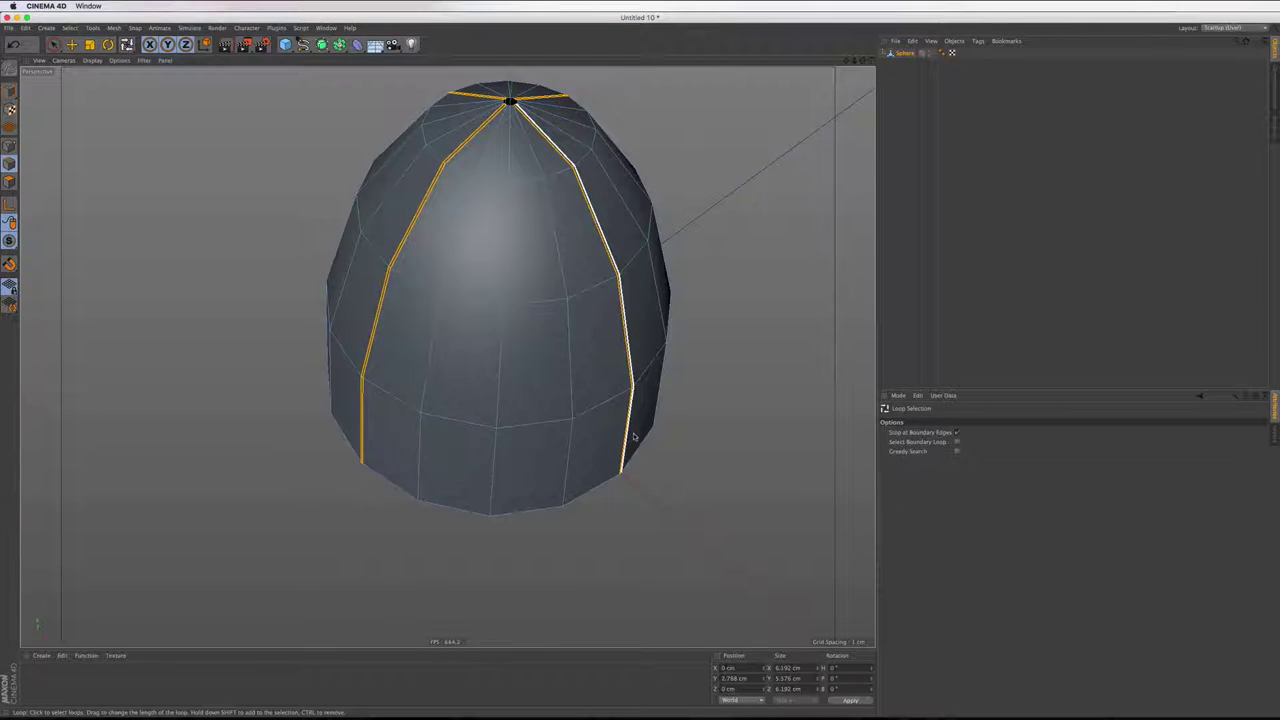
Ring-select the loop edges, drop the lowest segments, and raise the rest into ridges
right_click(633, 436)
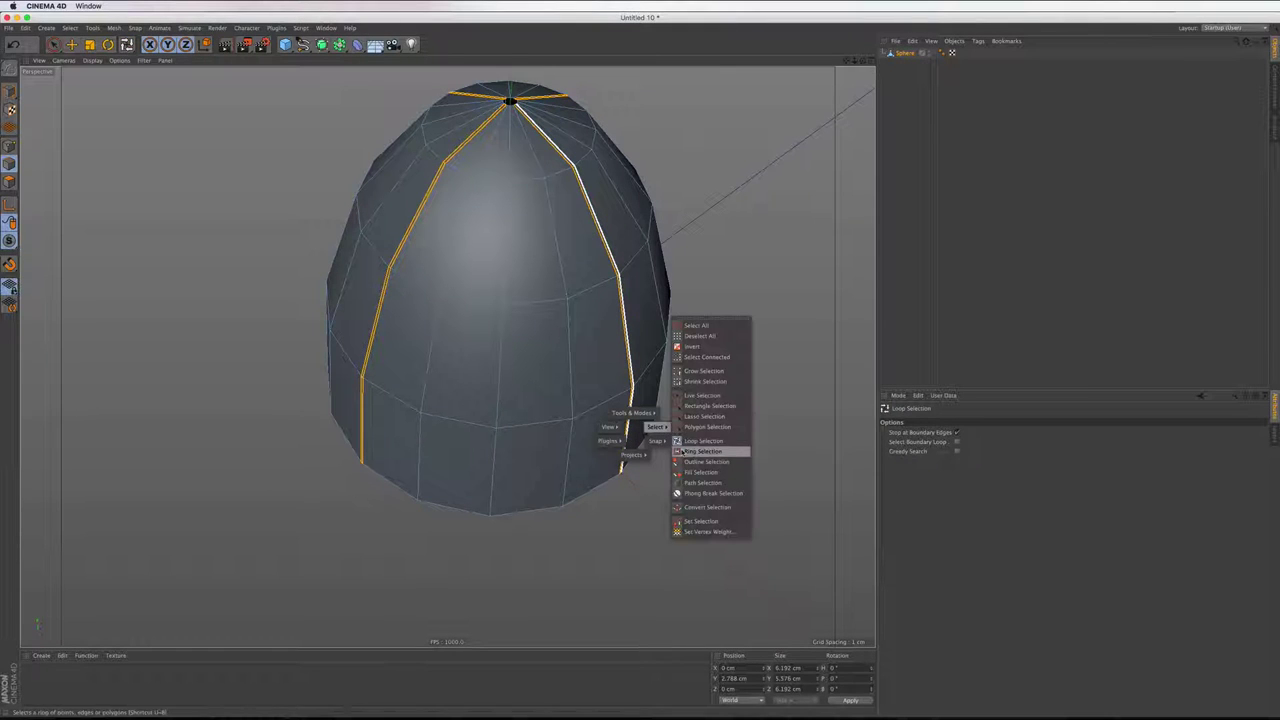
left_click(640, 445)
left_click(630, 445, "ctrl")
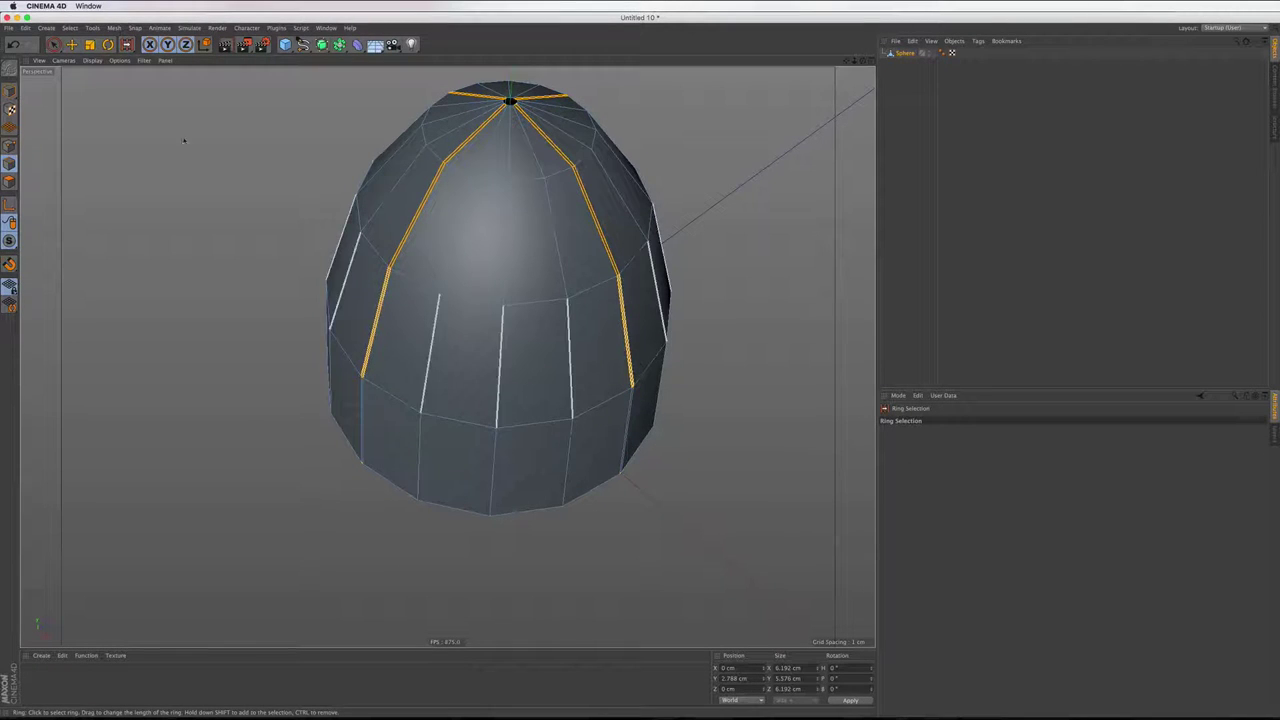
key("e")
left_click_drag(594, 323, 506, 194, "alt")
left_click_drag(507, 193, 507, 187)
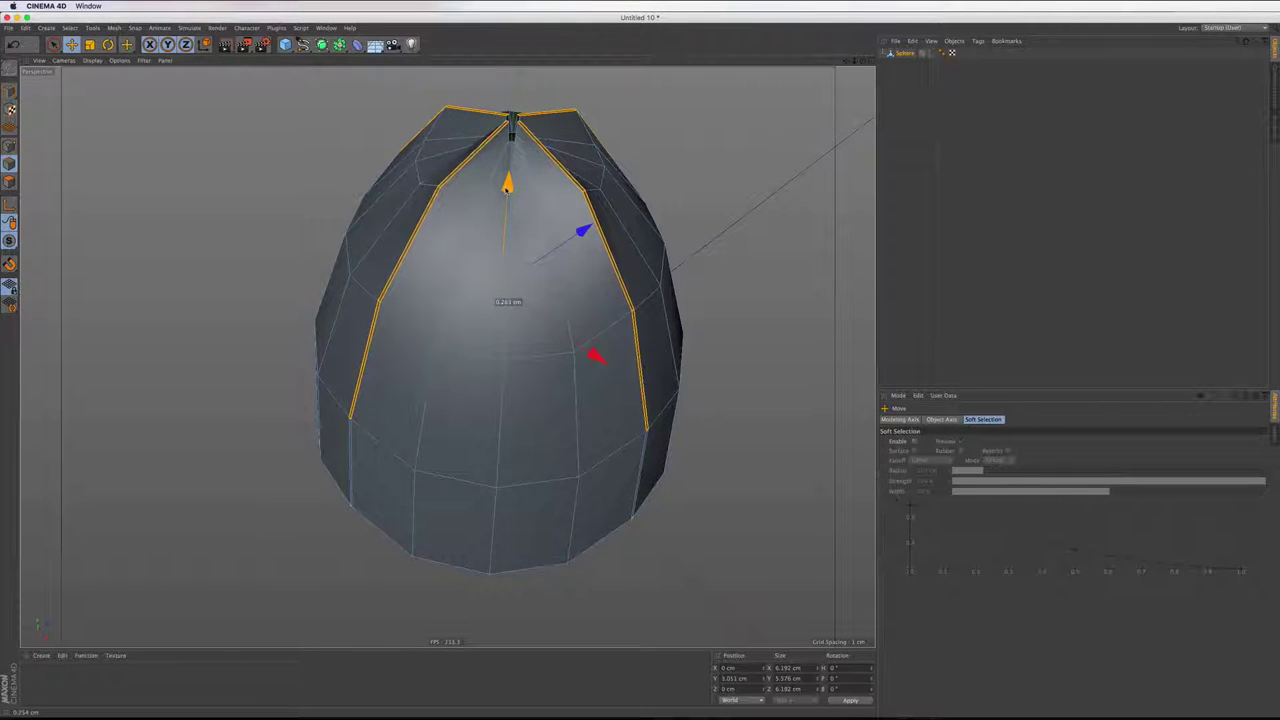
left_click_drag(507, 187, 507, 183)
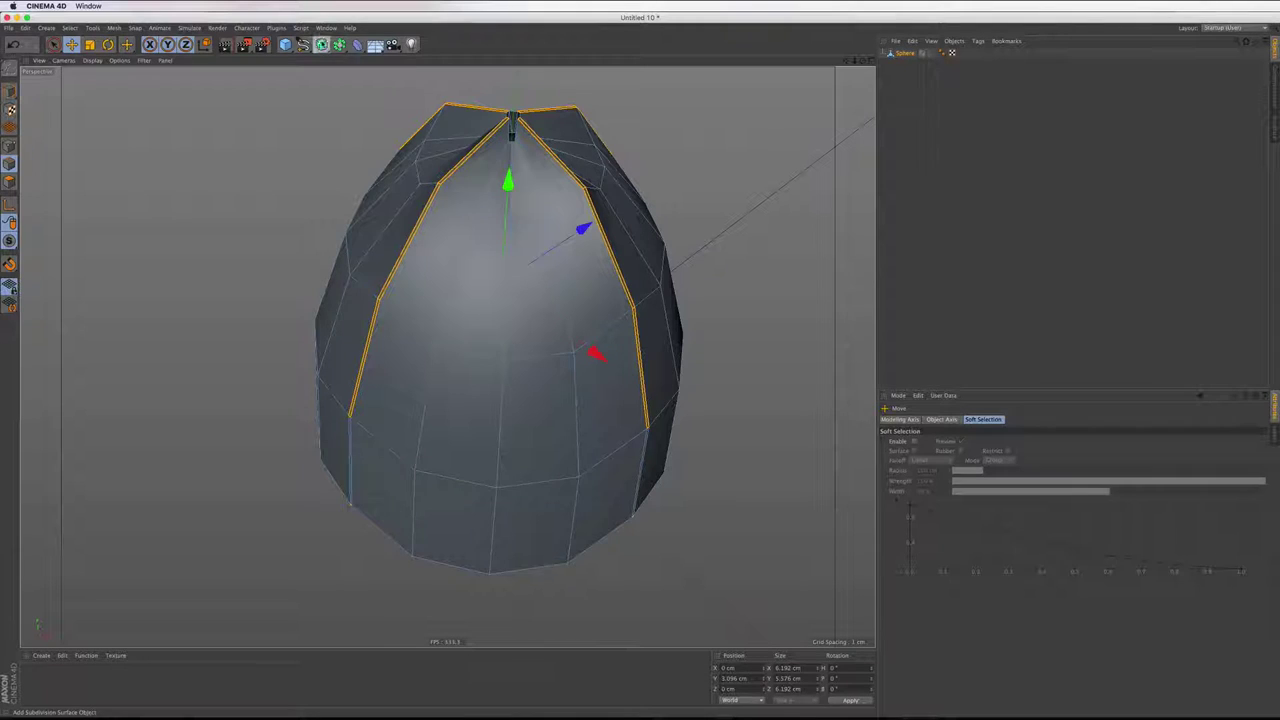
Add a Subdivision Surface, clear the selection, and select the Sphere mesh inside it
left_click(321, 44, "alt")
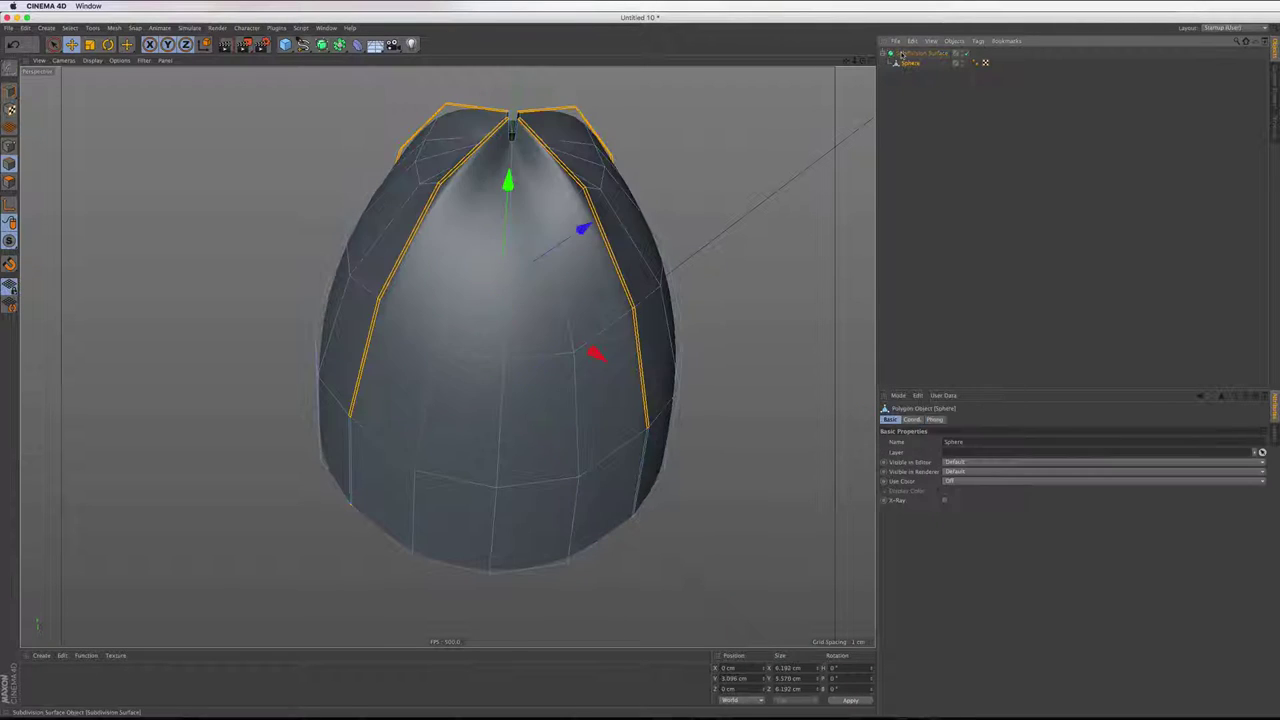
left_click(901, 53)
left_click(884, 52)
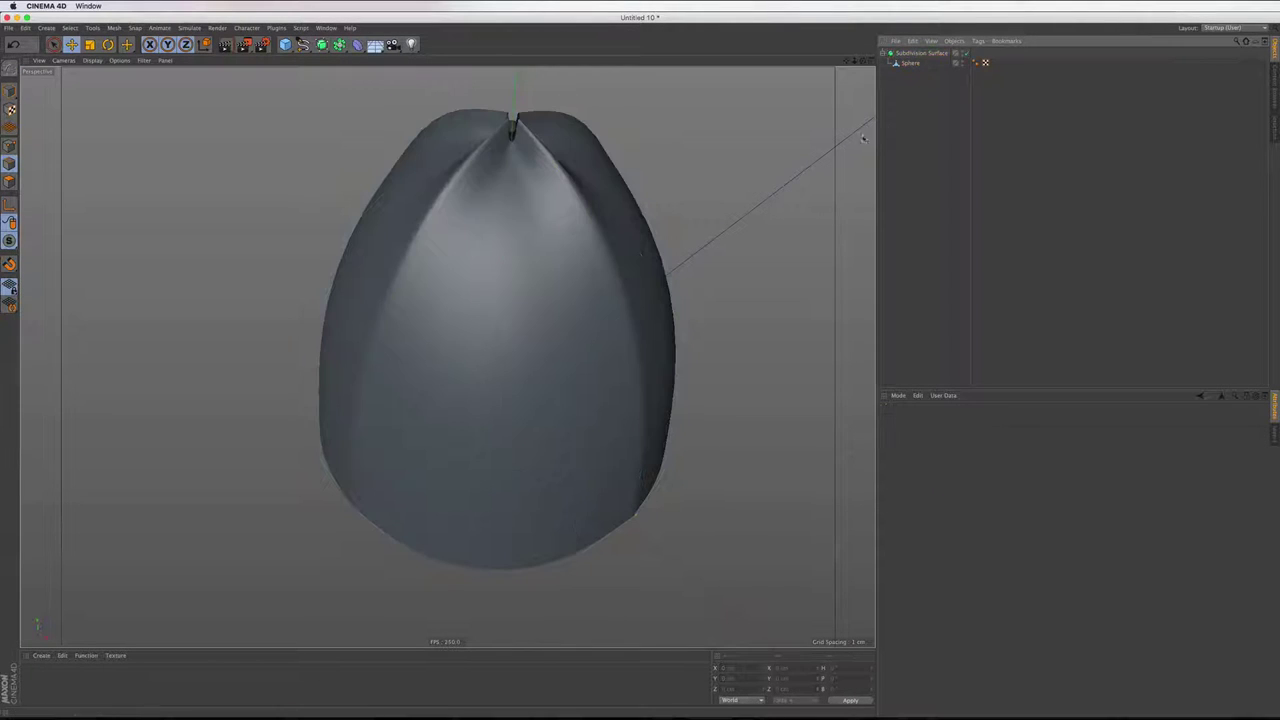
left_click(918, 65)
scroll(503, 86, "up", 3)
scroll(503, 86, "up", 3)
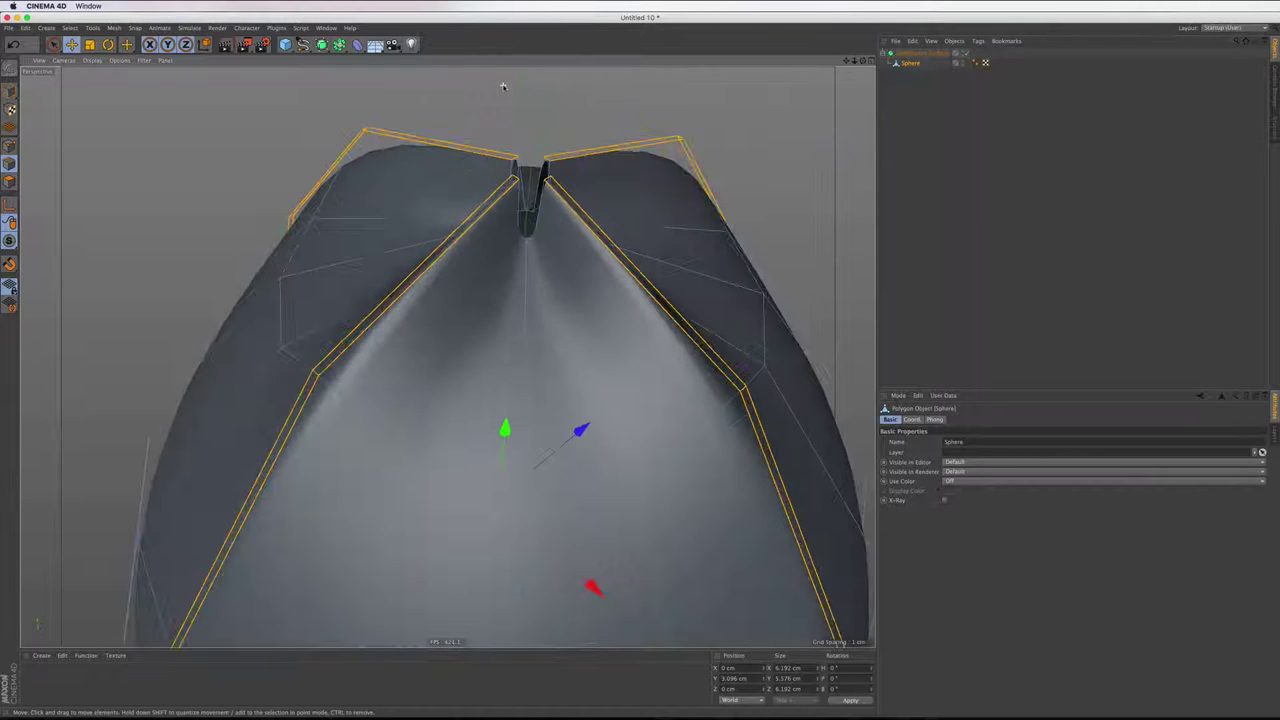
scroll(503, 86, "up", 2)
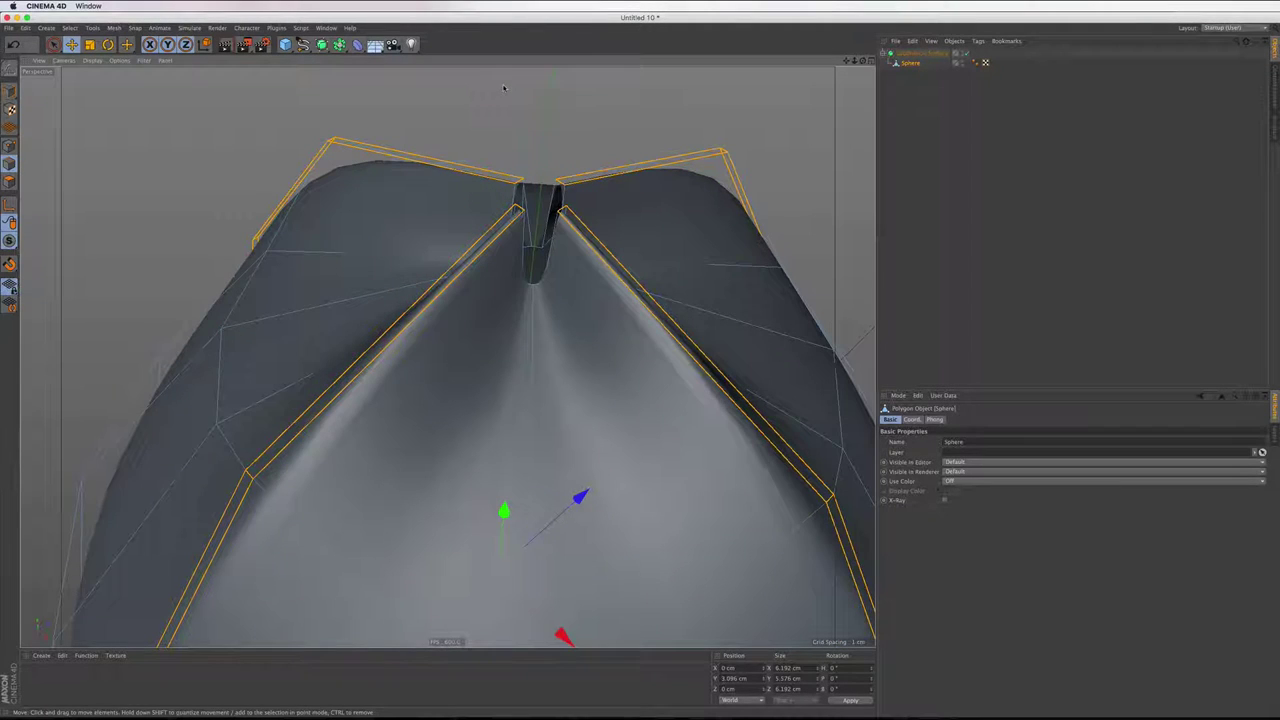
scroll(491, 147, "down", 2)
scroll(491, 147, "down", 2)
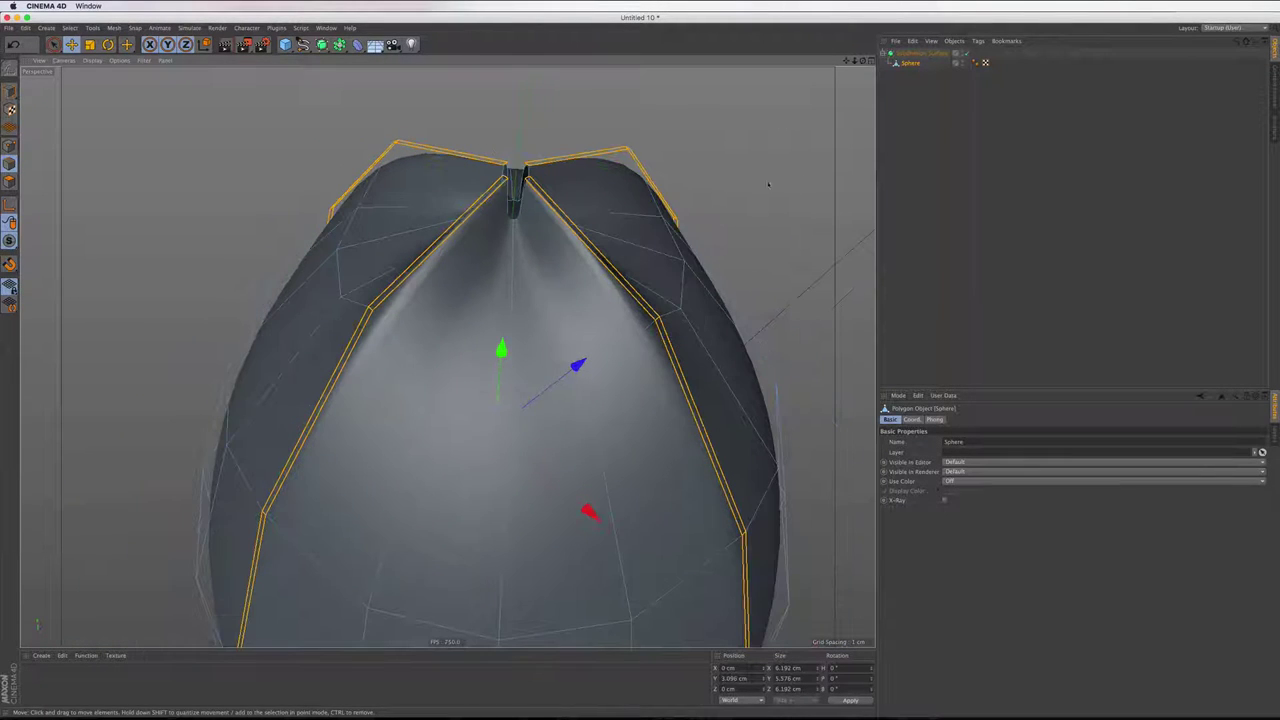
scroll(768, 183, "down", 2)
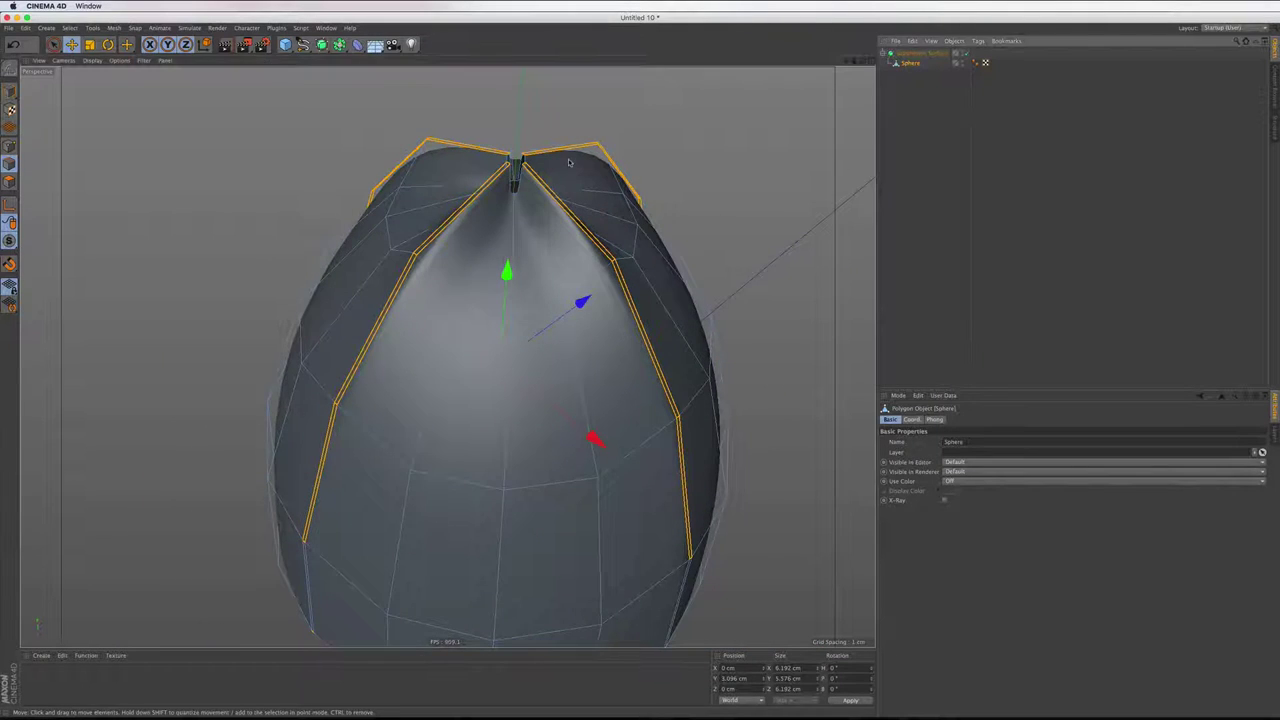
scroll(527, 347, "down", 2)
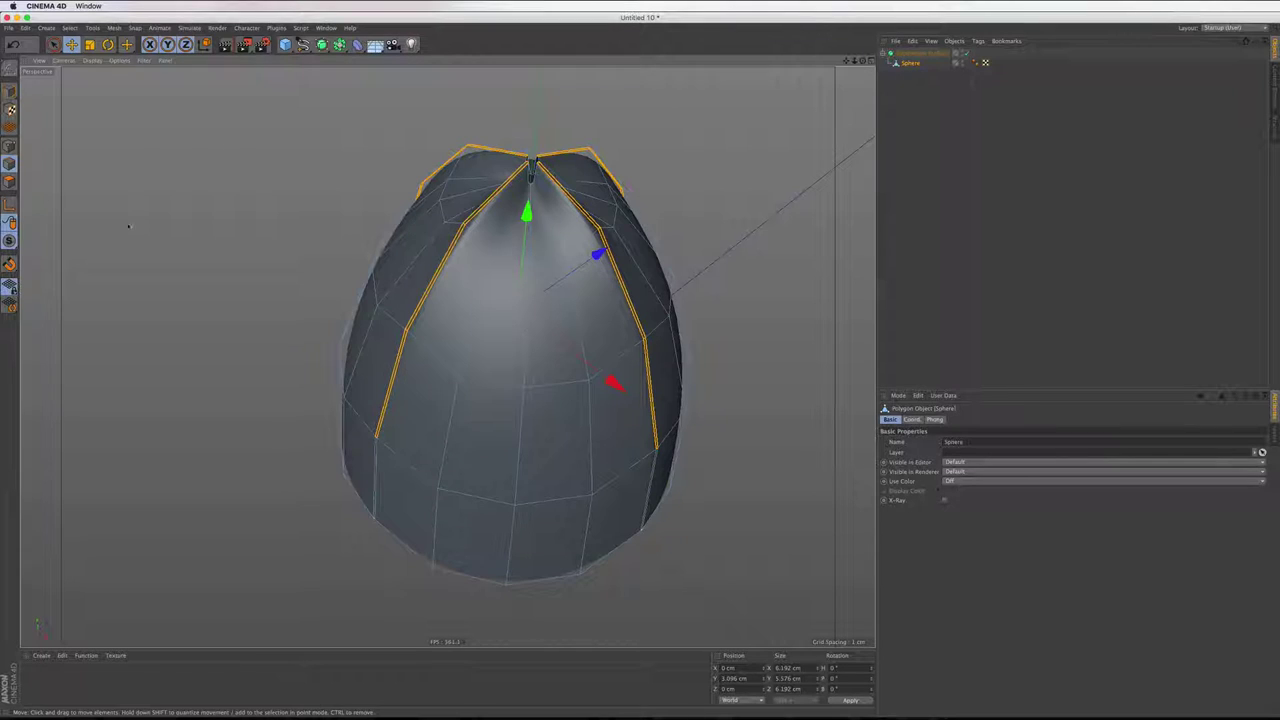
right_click(544, 364)
Select the four diagonal groove loops in Top view and disable the Subdivision Surface
left_click(614, 366)
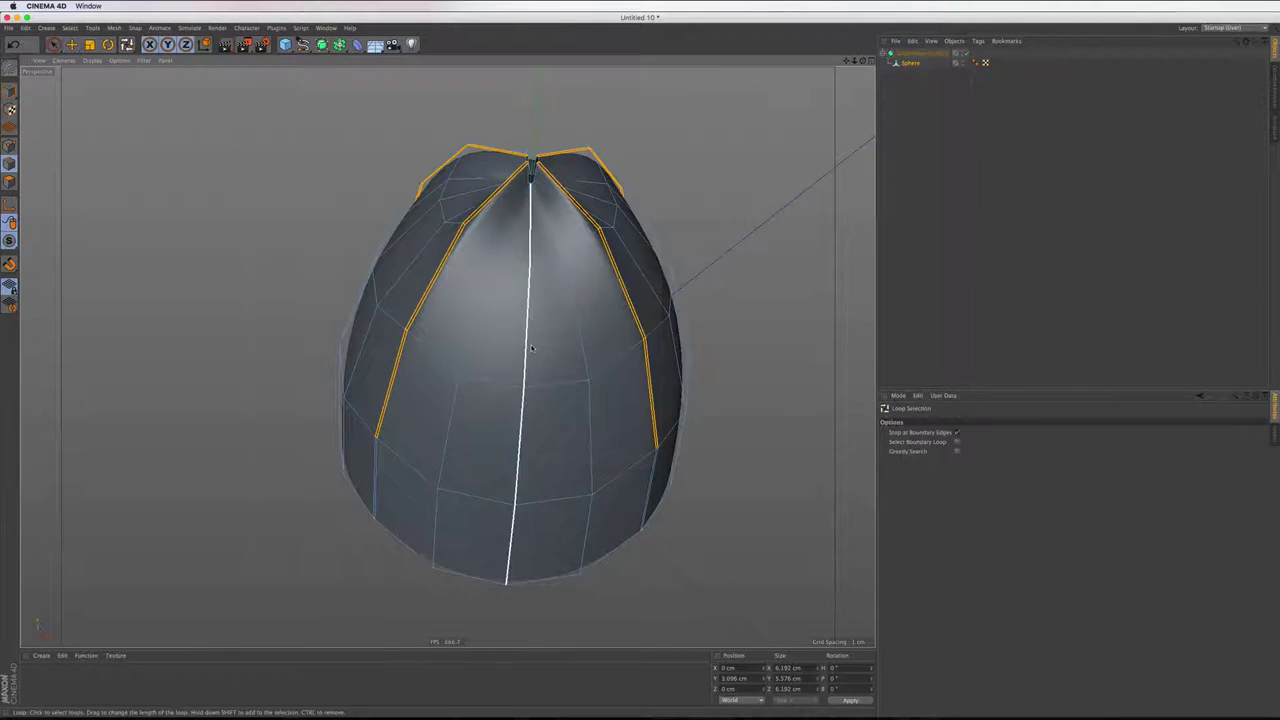
left_click(524, 330)
key("F2")
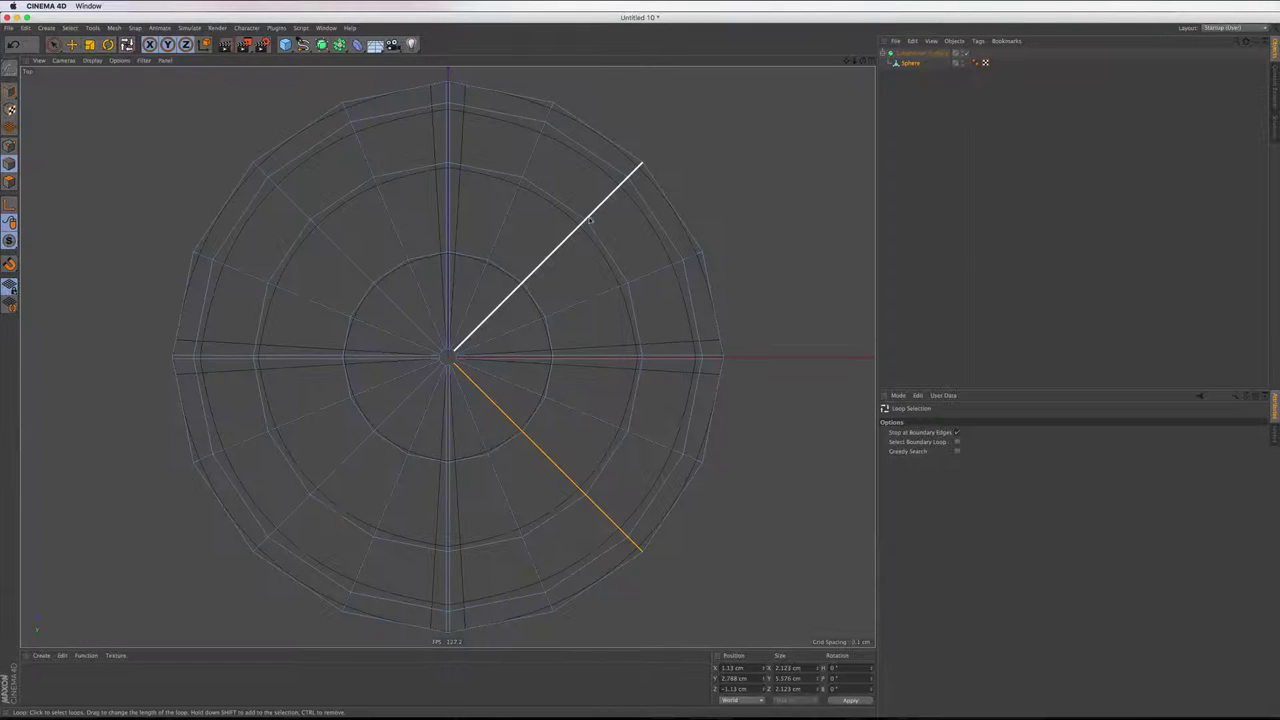
left_click(560, 264, "shift")
left_click(297, 207, "shift")
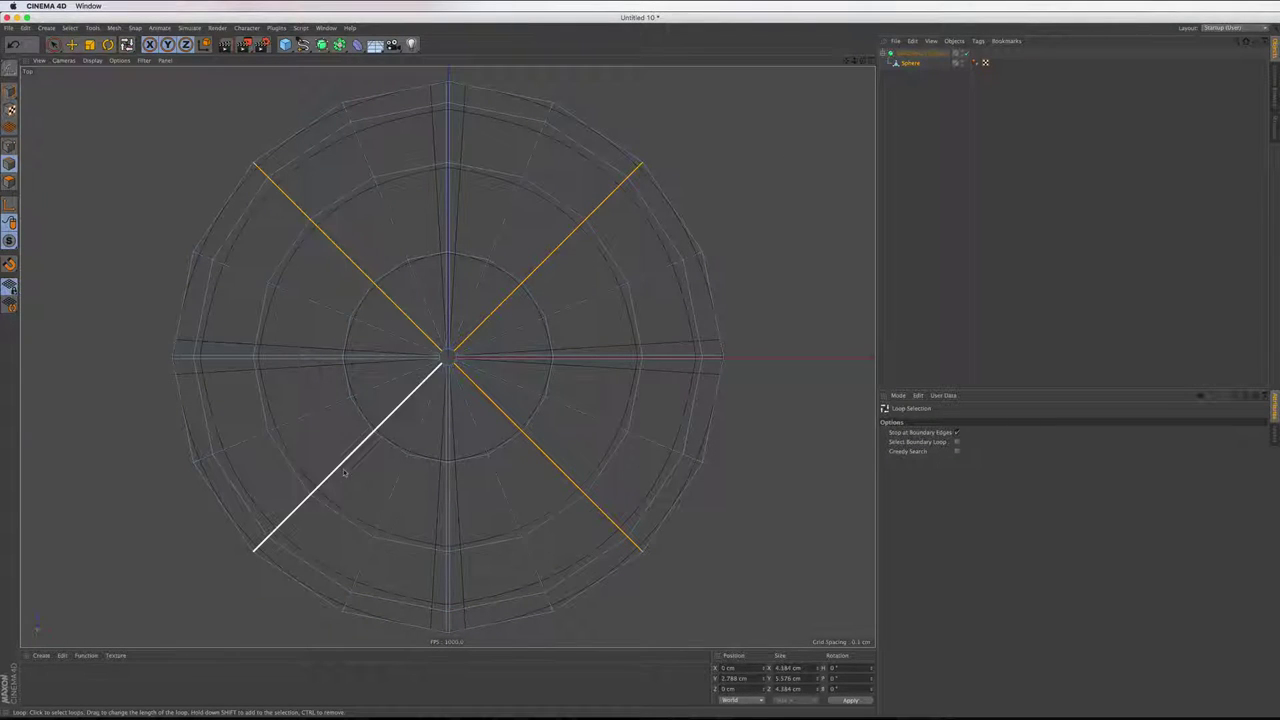
left_click(340, 467, "shift")
left_click(871, 62)
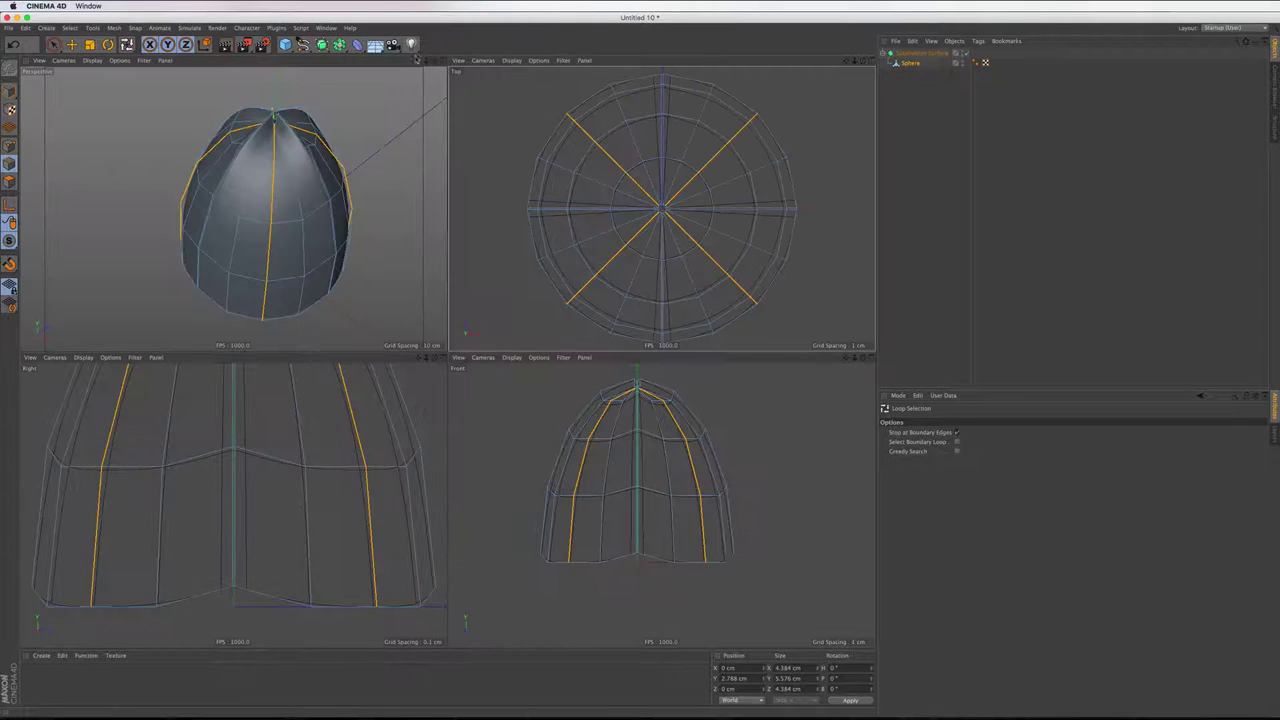
key("F1")
scroll(534, 193, "up", 3)
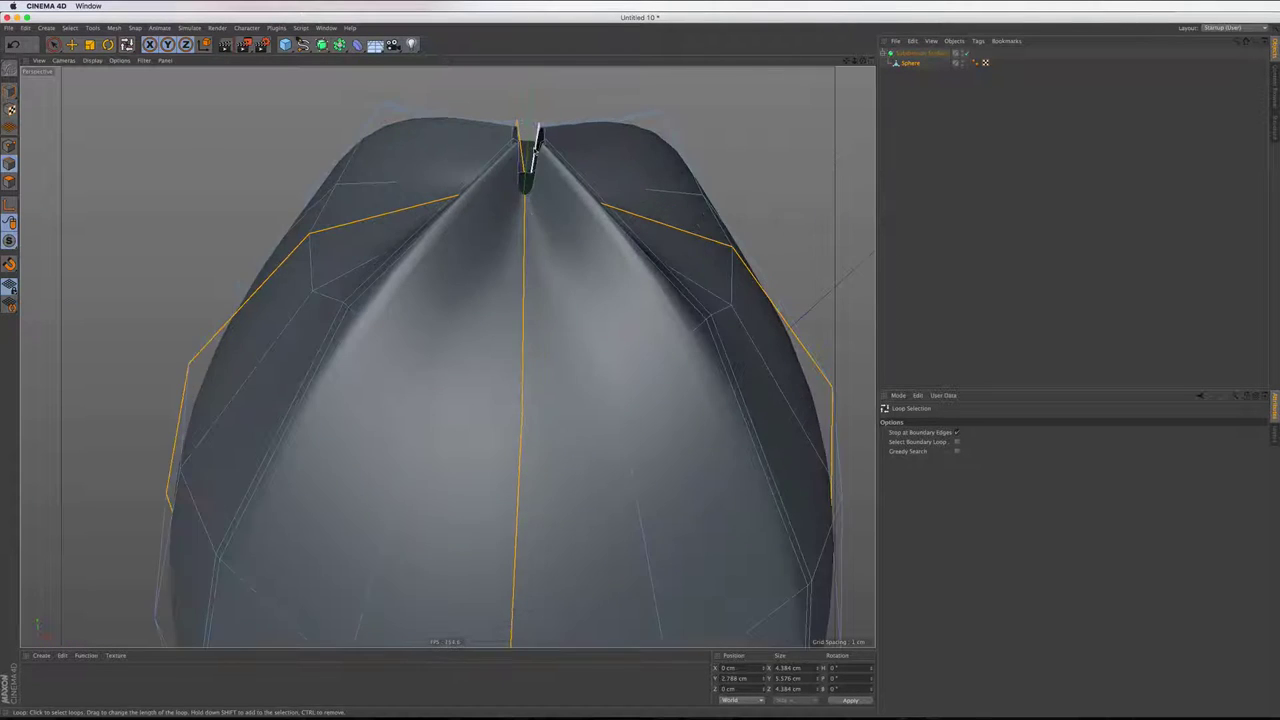
scroll(534, 193, "up", 3)
left_click(968, 52)
scroll(540, 210, "up", 2)
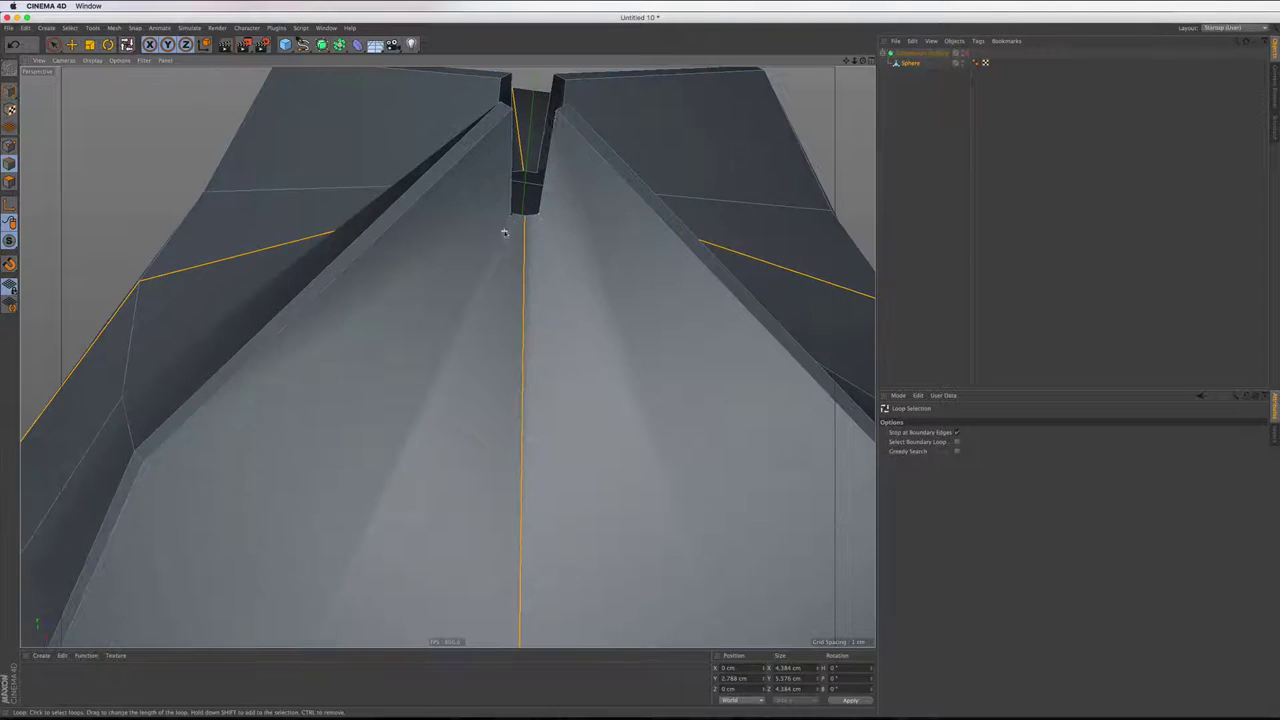
Weld the seam points at the tip into one point, then bevel the groove edges
right_click(552, 199)
left_click(569, 383)
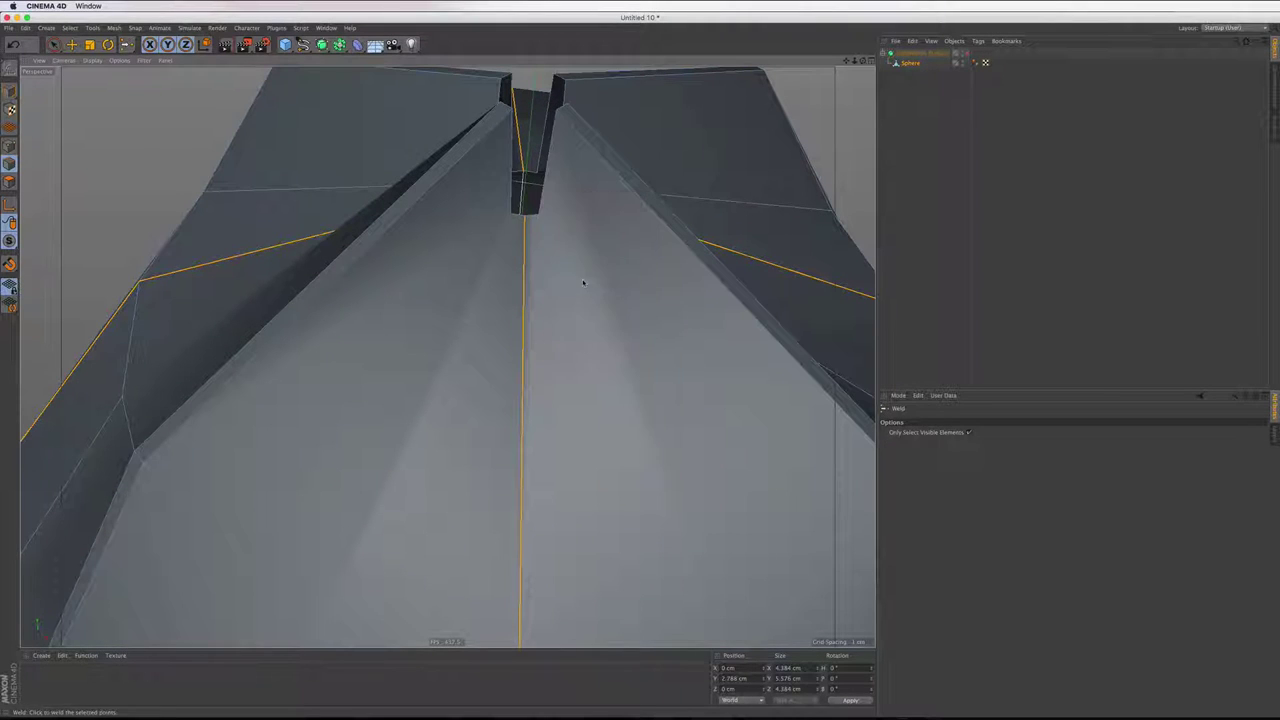
left_click(582, 278)
left_click(582, 279)
right_click(593, 255)
left_click(622, 459)
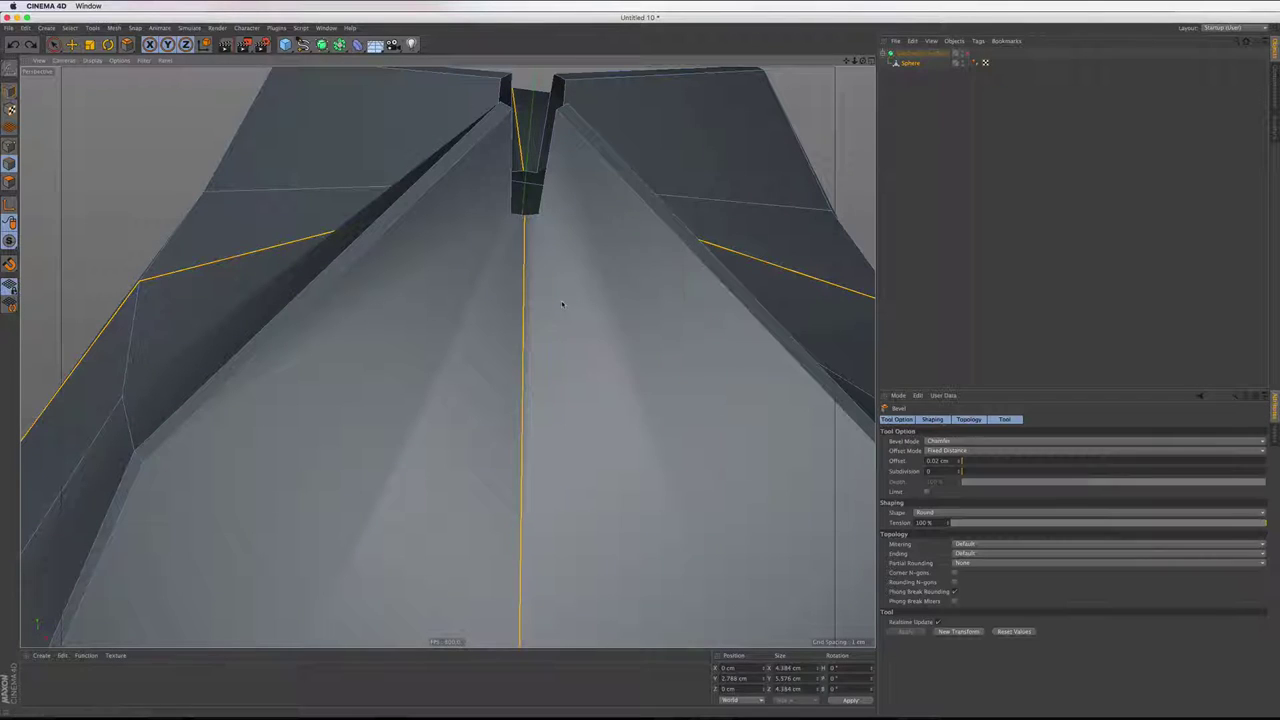
left_click(12, 289)
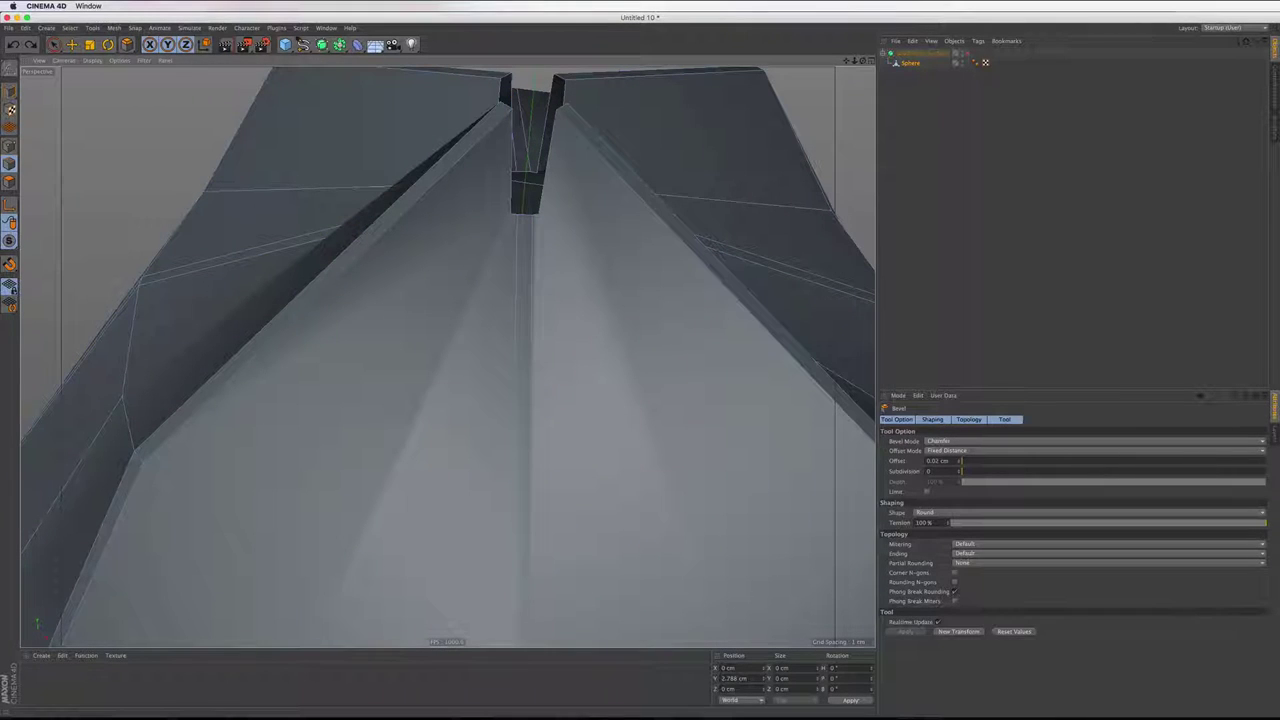
left_click(12, 289)
scroll(533, 250, "down", 5)
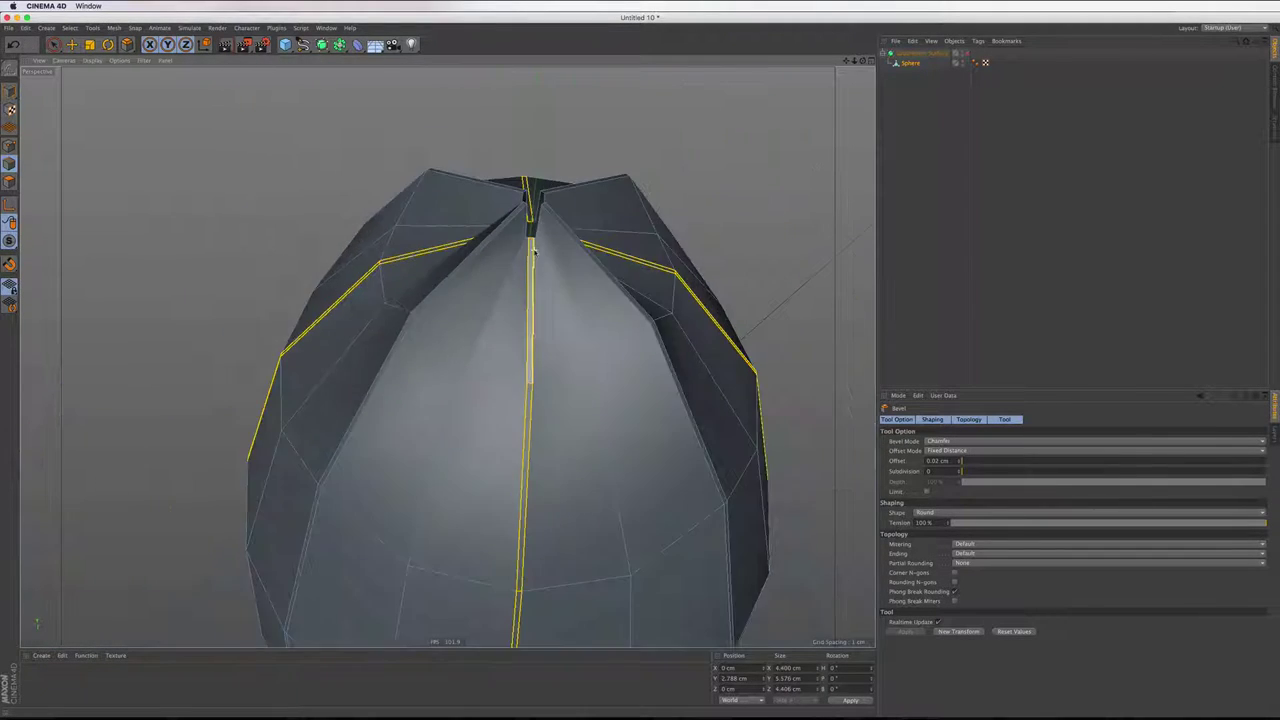
scroll(537, 254, "down", 2)
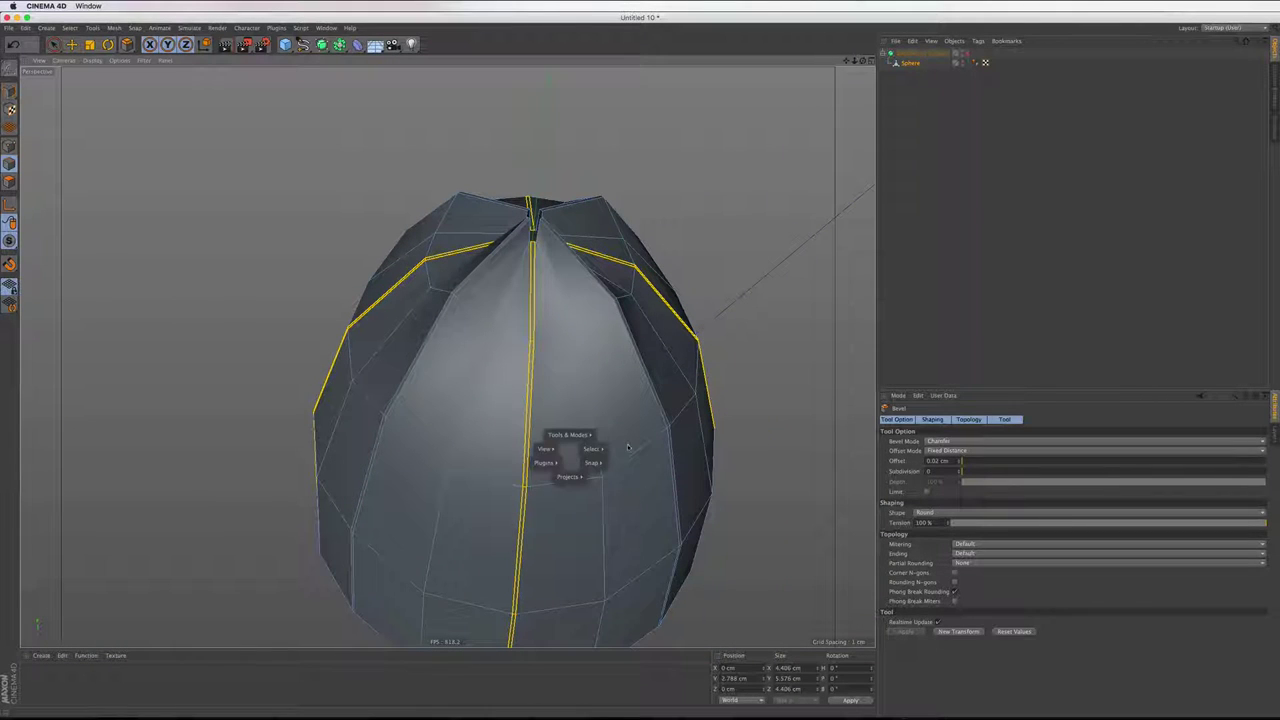
Ring-select the edges between the grooves and move them up about 0.1 cm on Y
right_click(630, 448)
left_click(636, 460)
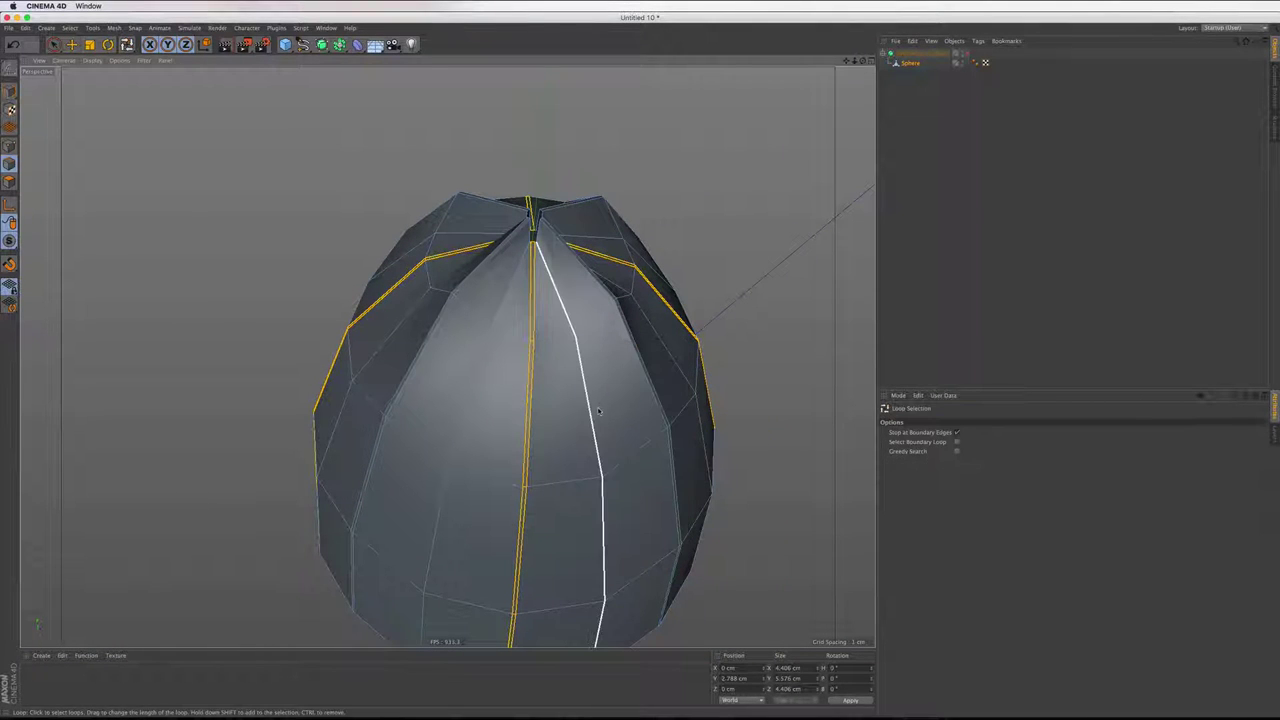
key("v")
left_click(659, 428)
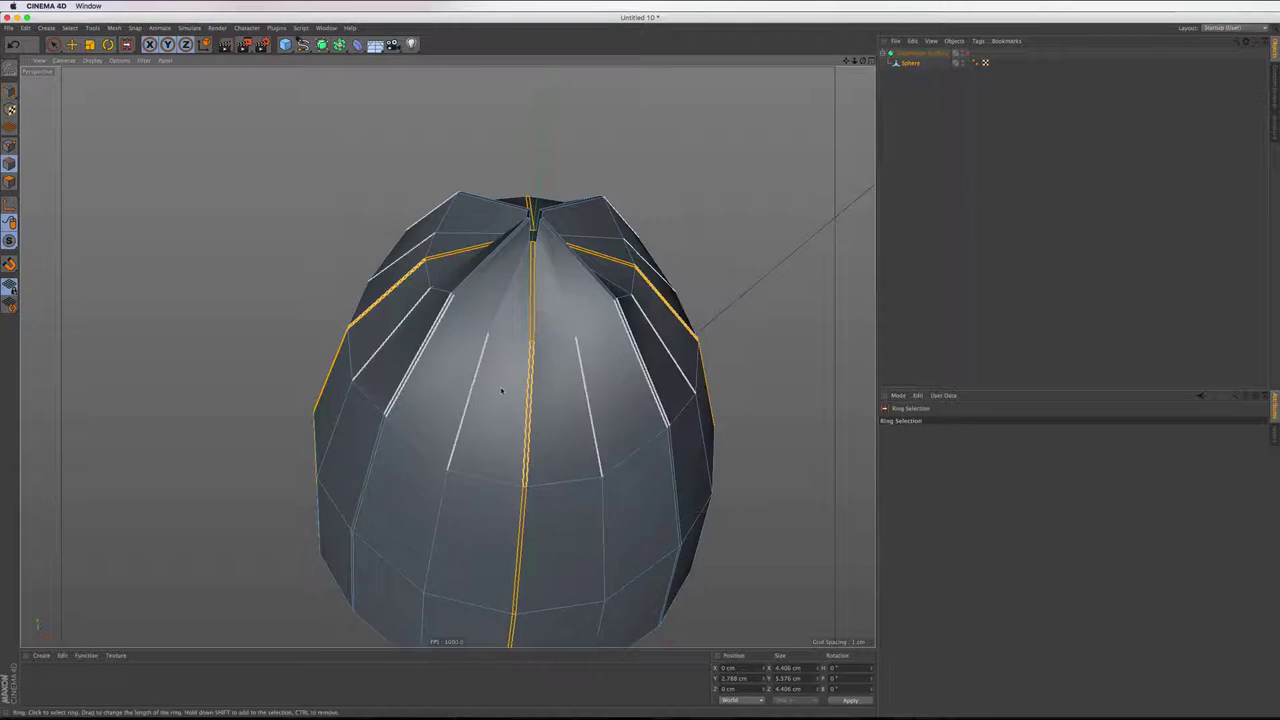
left_click_drag(500, 380, 310, 270, "alt")
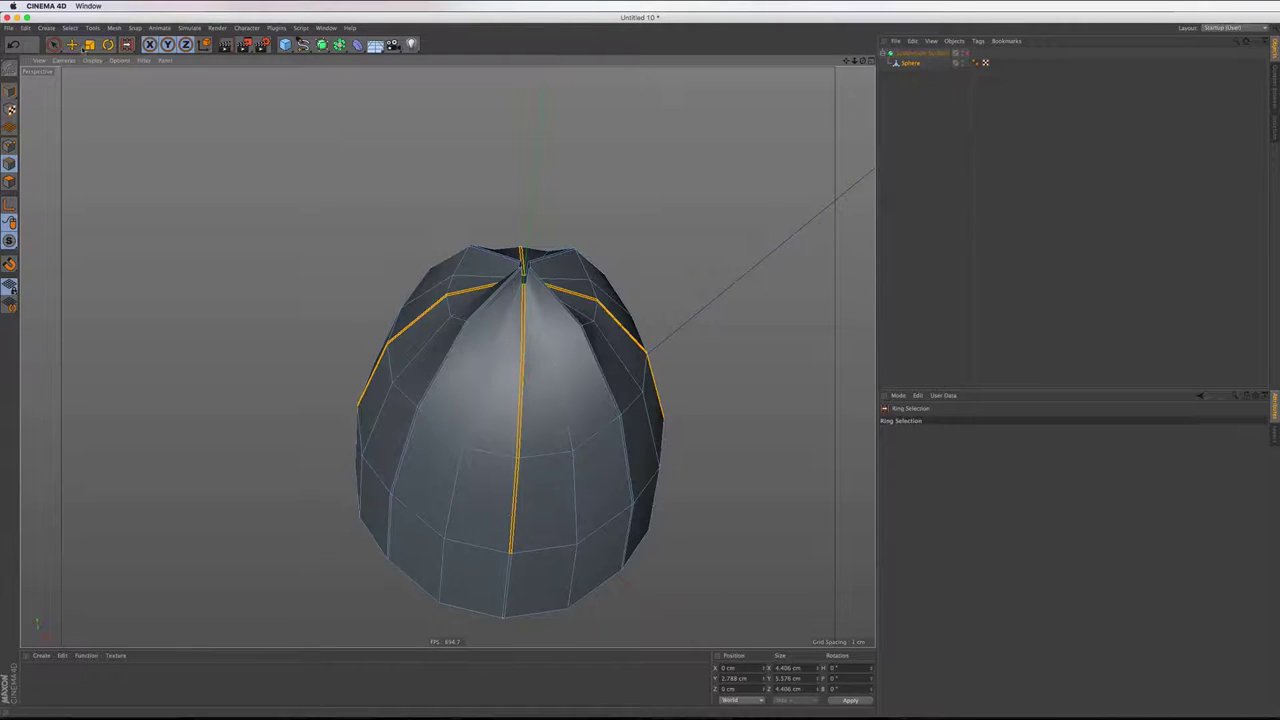
key("e")
scroll(511, 350, "up", 2)
scroll(511, 350, "up", 2)
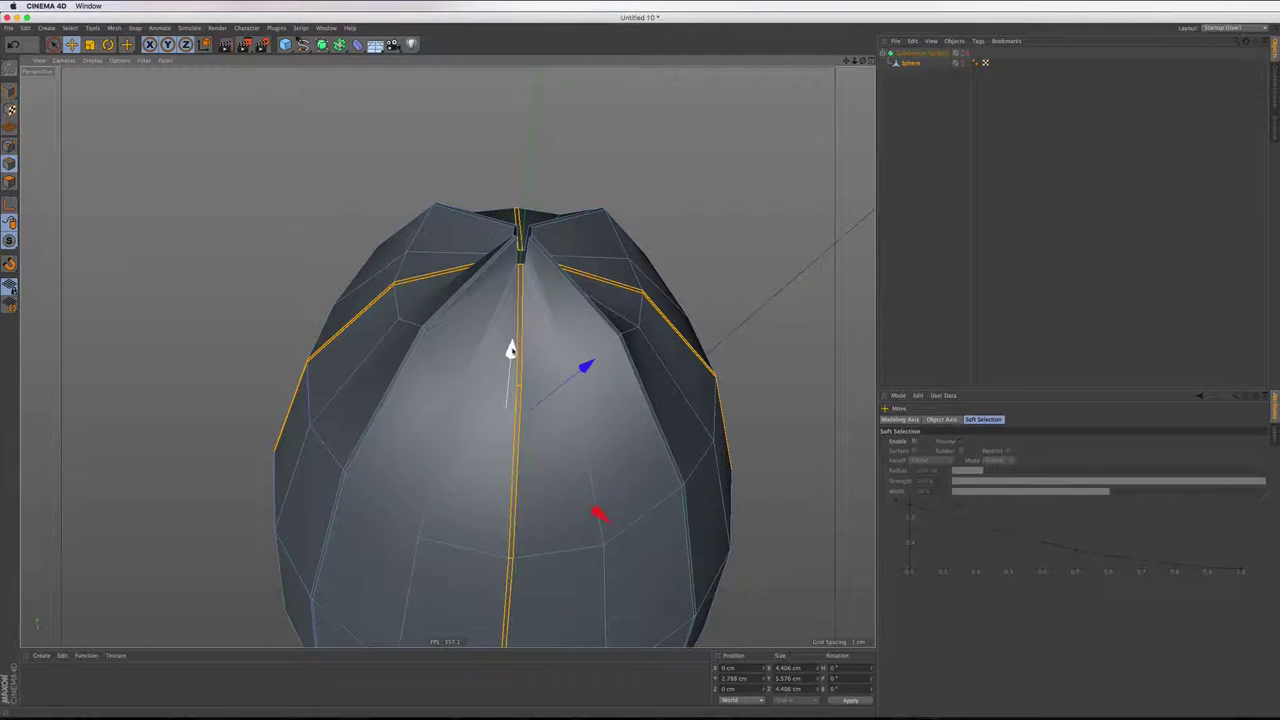
left_click_drag(510, 350, 511, 343)
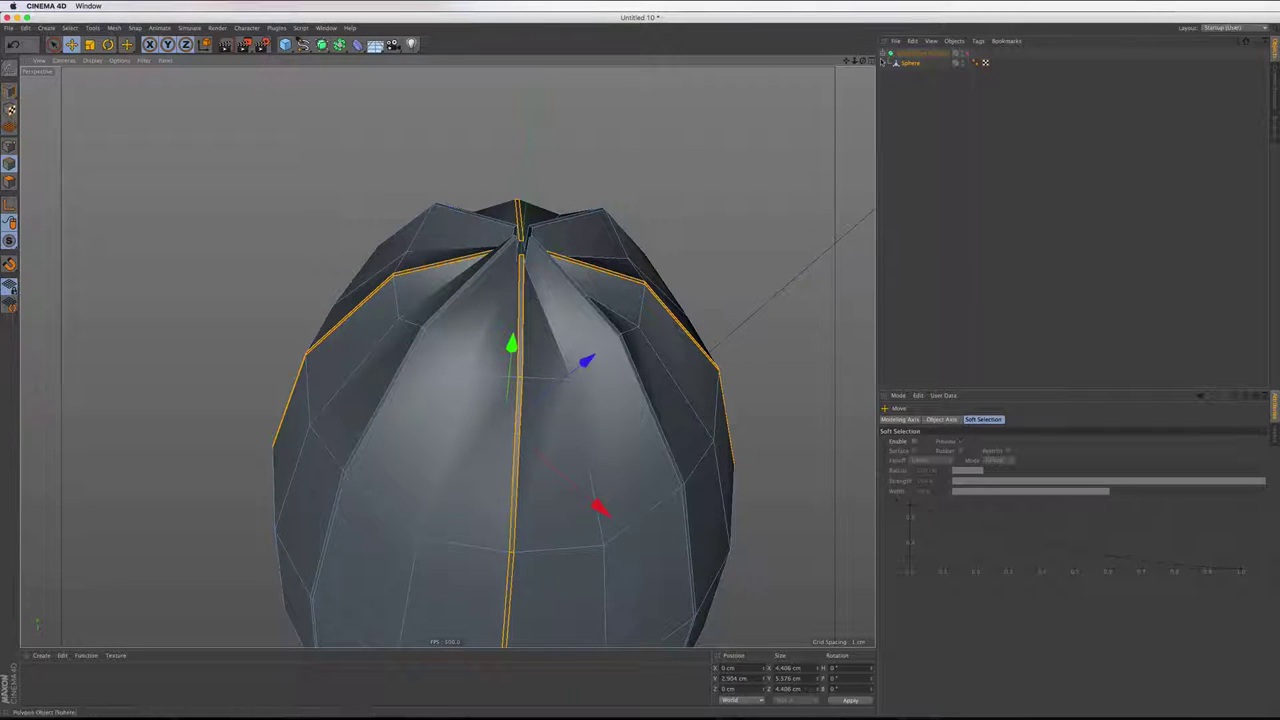
left_click_drag(855, 60, 576, 259)
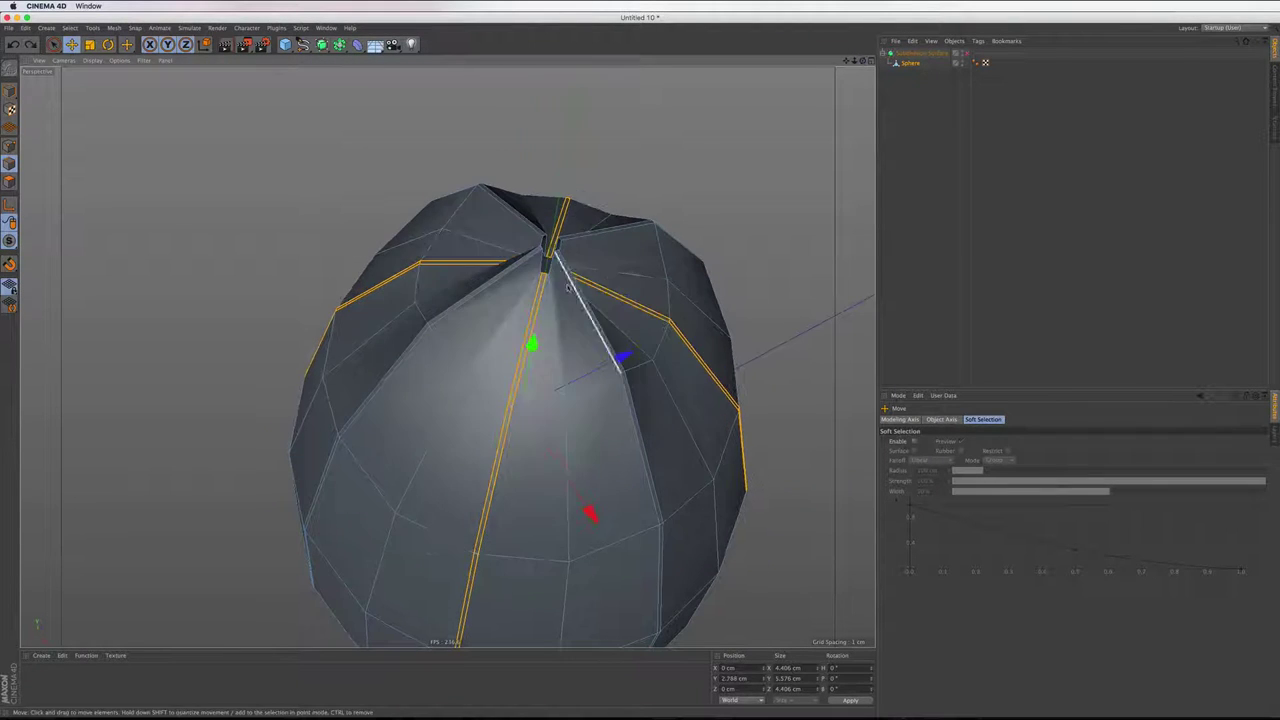
scroll(570, 255, "up", 3)
Cut a new edge loop beside the centre groove of the sphere
scroll(560, 250, "up", 3)
right_click(555, 248)
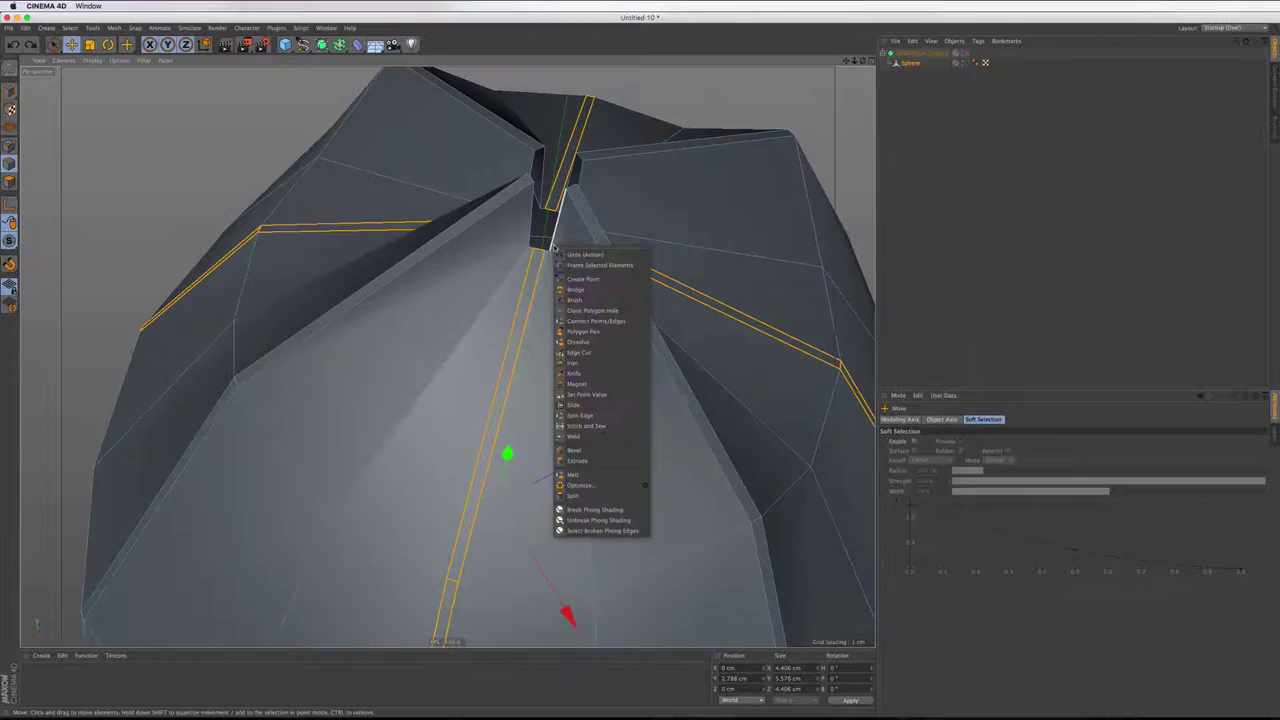
left_click(574, 372)
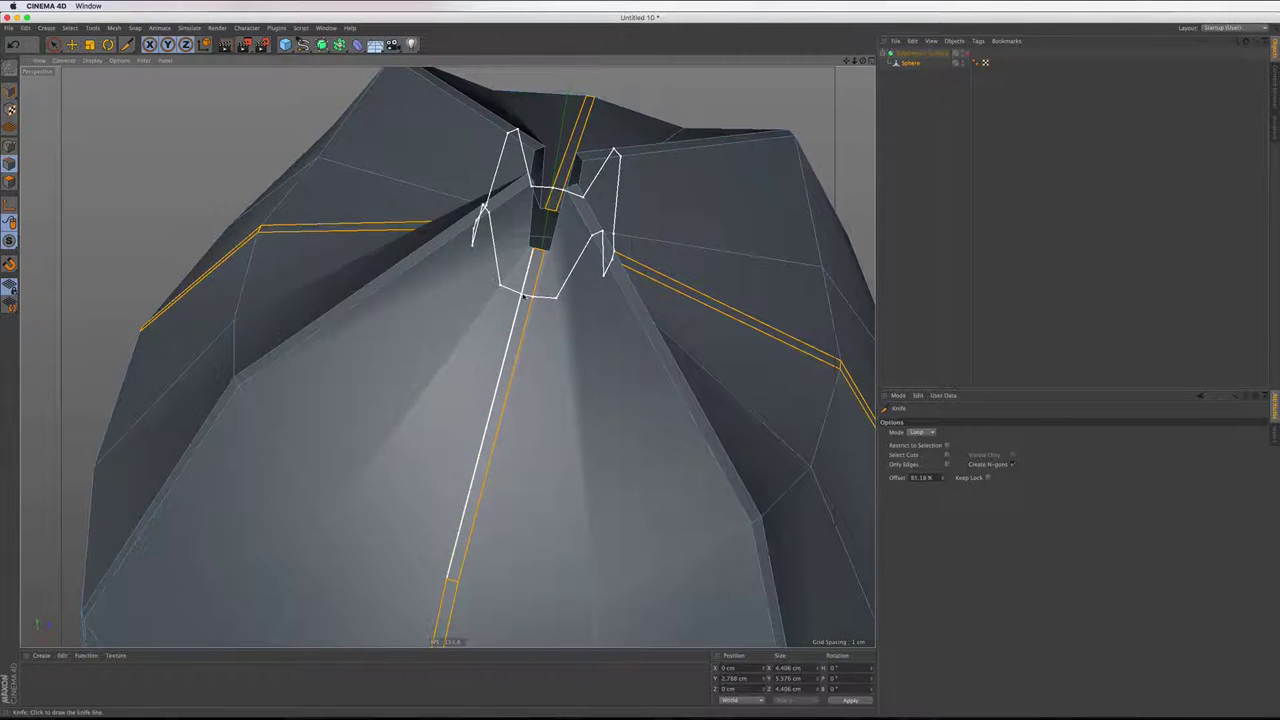
left_click(525, 296)
Select the newly cut edge's ring and nudge it slightly upward
key("e")
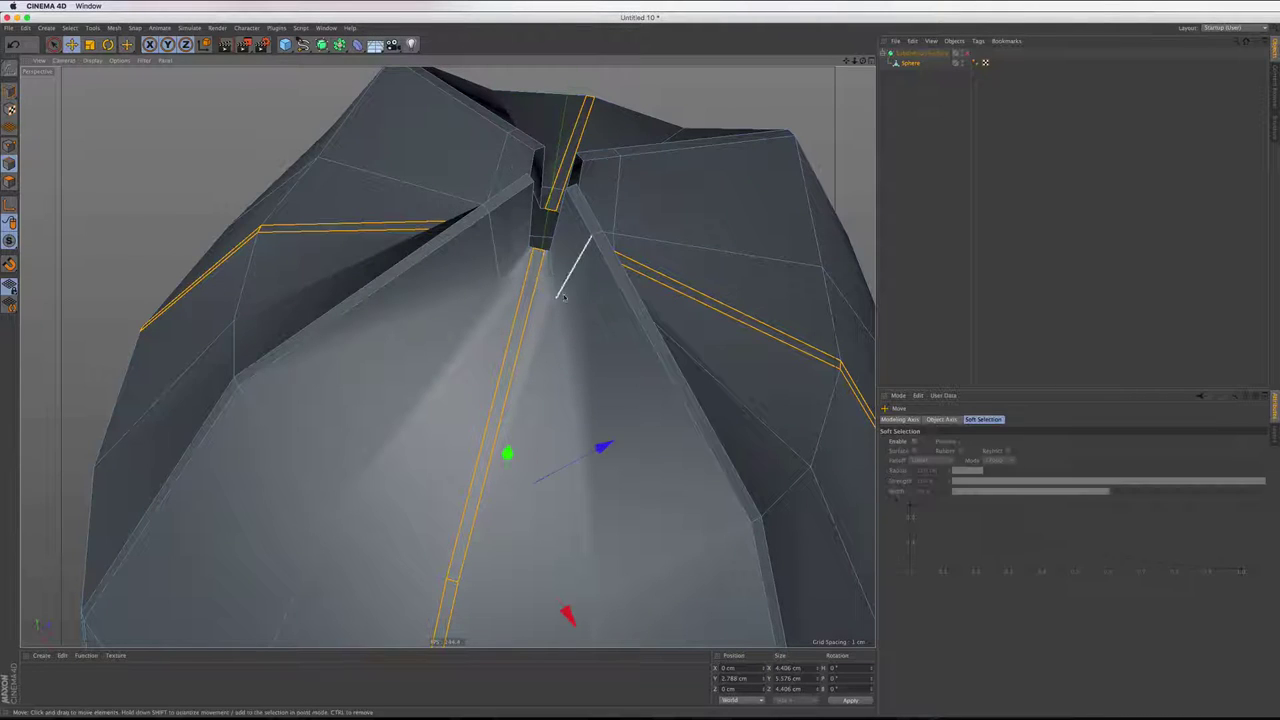
left_click(517, 375)
scroll(511, 365, "down", 2)
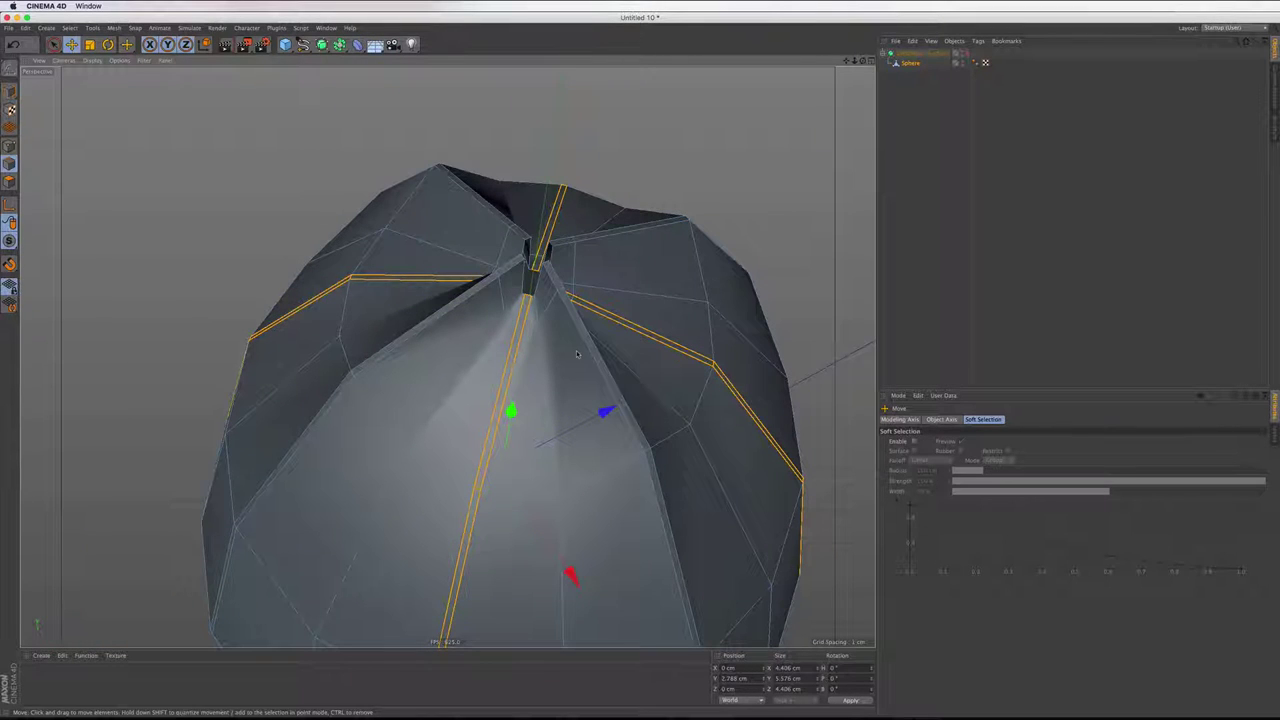
right_click(608, 355)
left_click(650, 366)
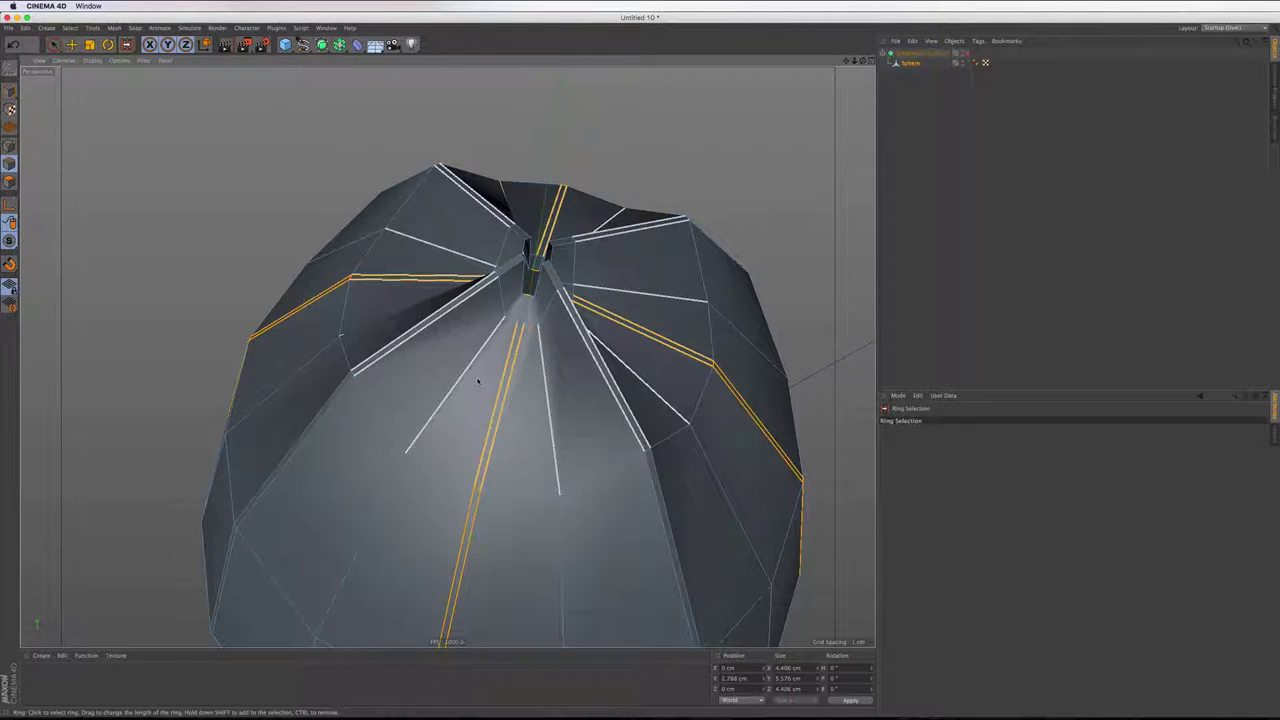
key("e")
left_click_drag(509, 409, 512, 395)
Loop-select the ridge edges running up to the tip and raise them slightly along Y
scroll(540, 268, "up", 3)
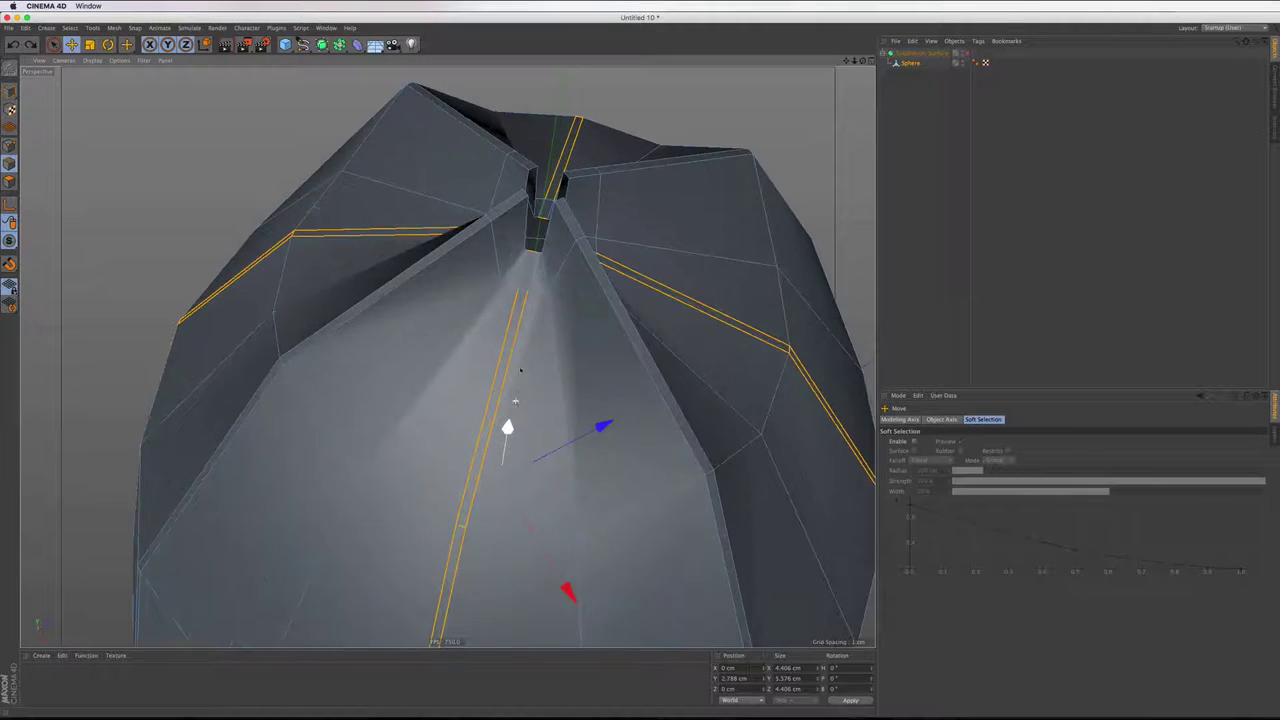
scroll(540, 268, "up", 3)
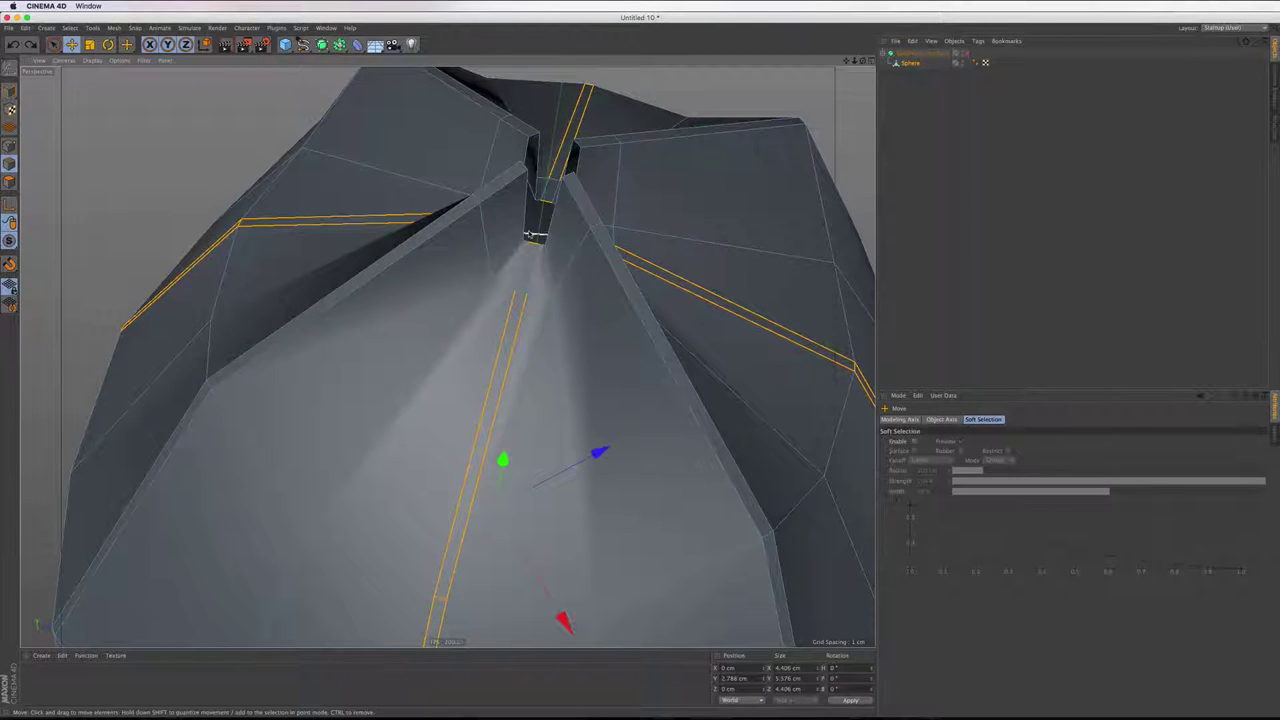
key("u")
key("l")
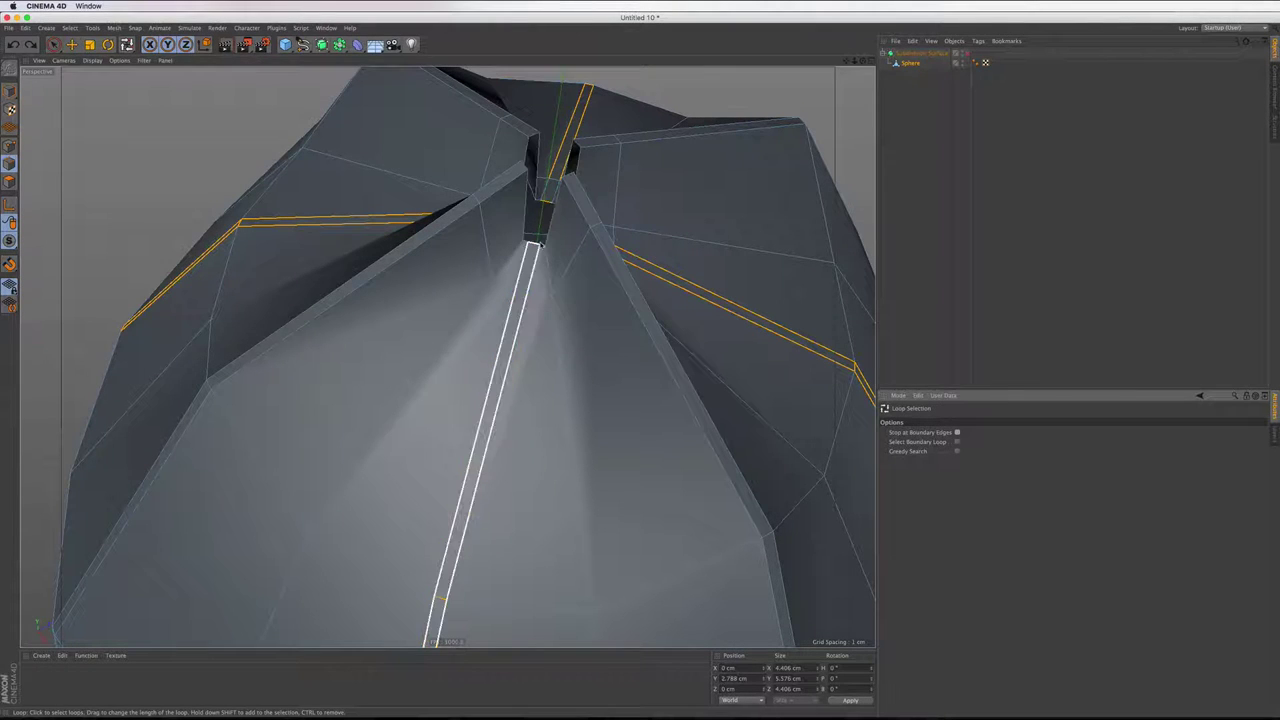
left_click(485, 440, "ctrl")
left_click_drag(440, 598, 515, 292, "shift")
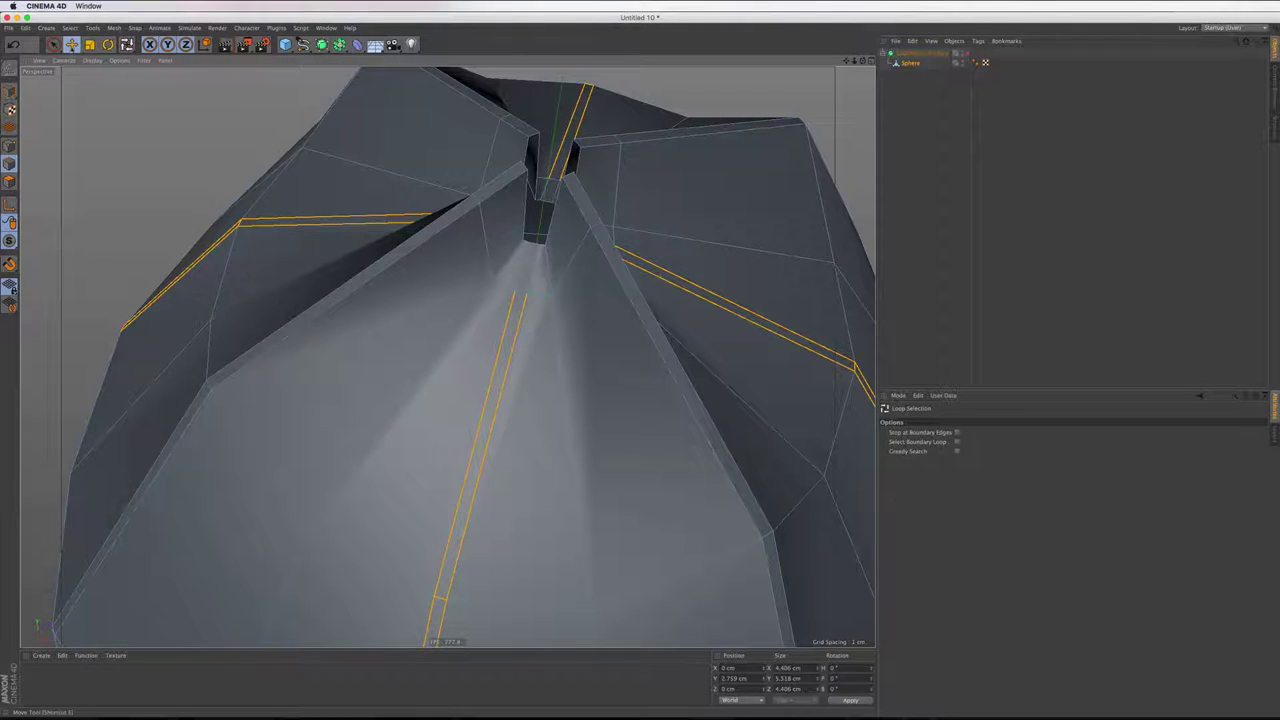
left_click(71, 44)
scroll(526, 343, "down", 3)
scroll(526, 343, "down", 1)
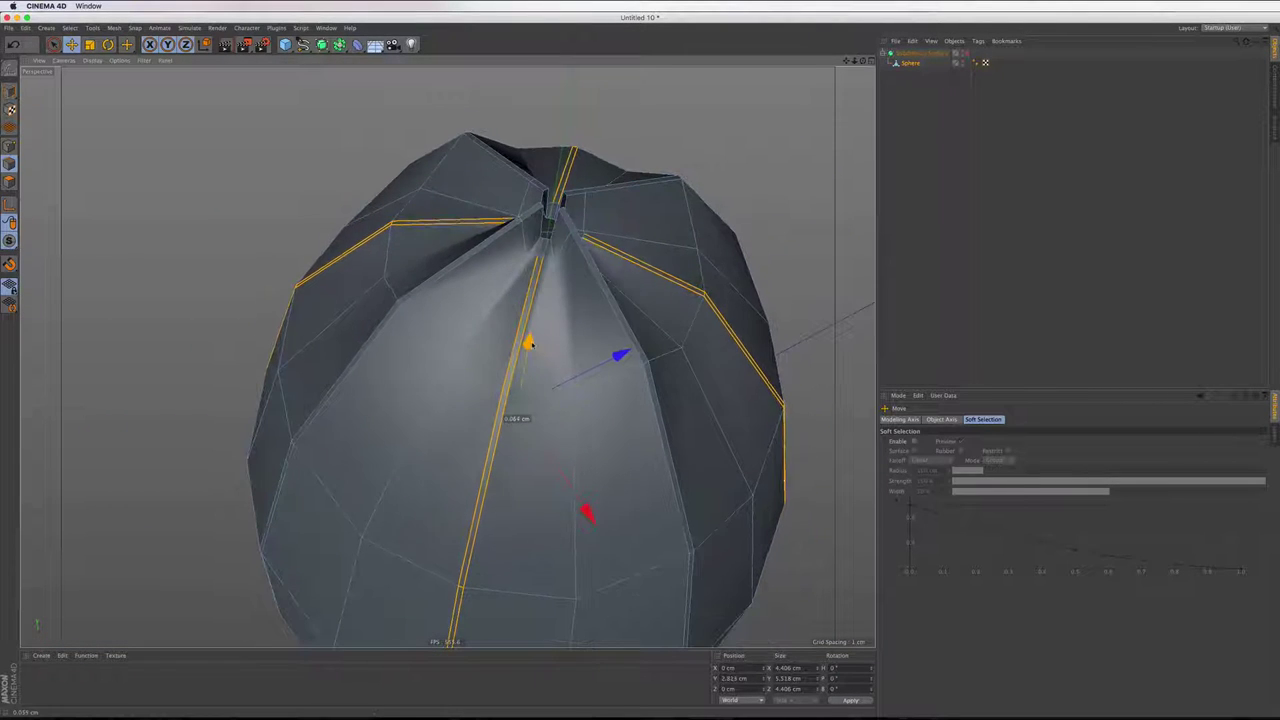
left_click_drag(530, 344, 530, 334)
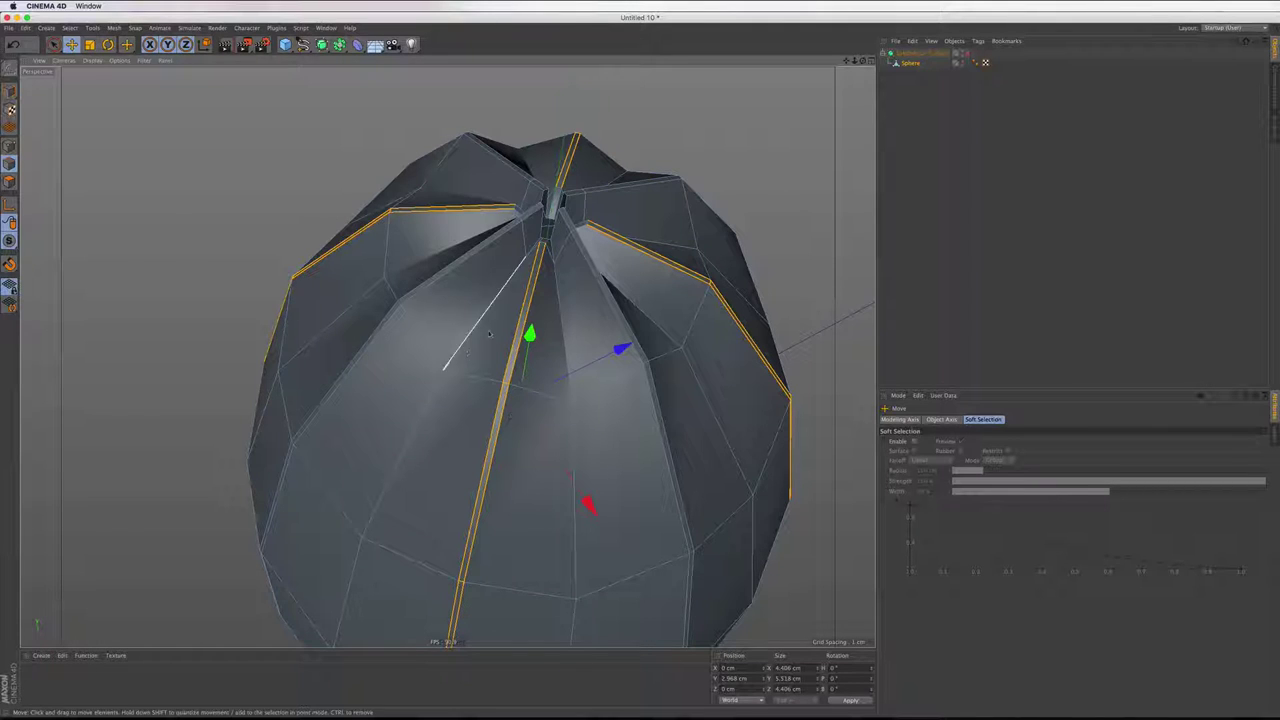
Orbit around the sphere to check the ridges, then look down from Top view
scroll(527, 283, "down", 2)
scroll(448, 354, "up", 2)
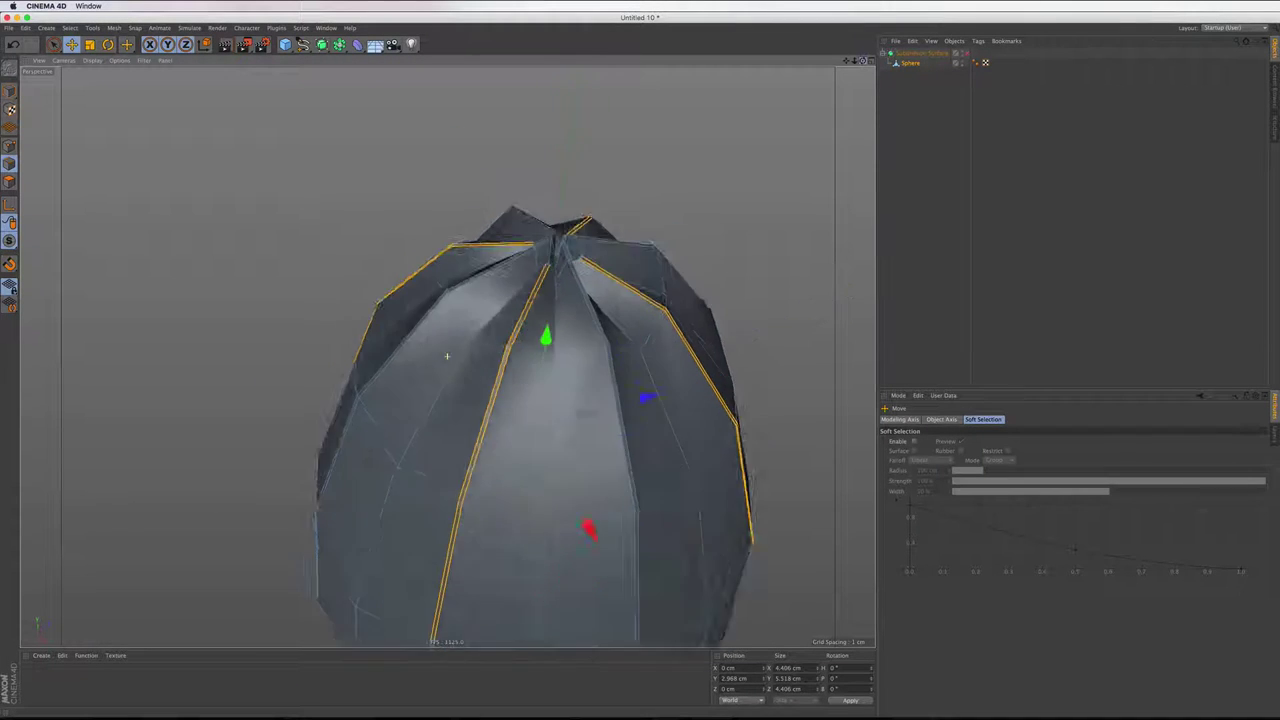
scroll(448, 354, "up", 2)
scroll(447, 356, "up", 1)
left_click_drag(447, 356, 447, 356, "alt")
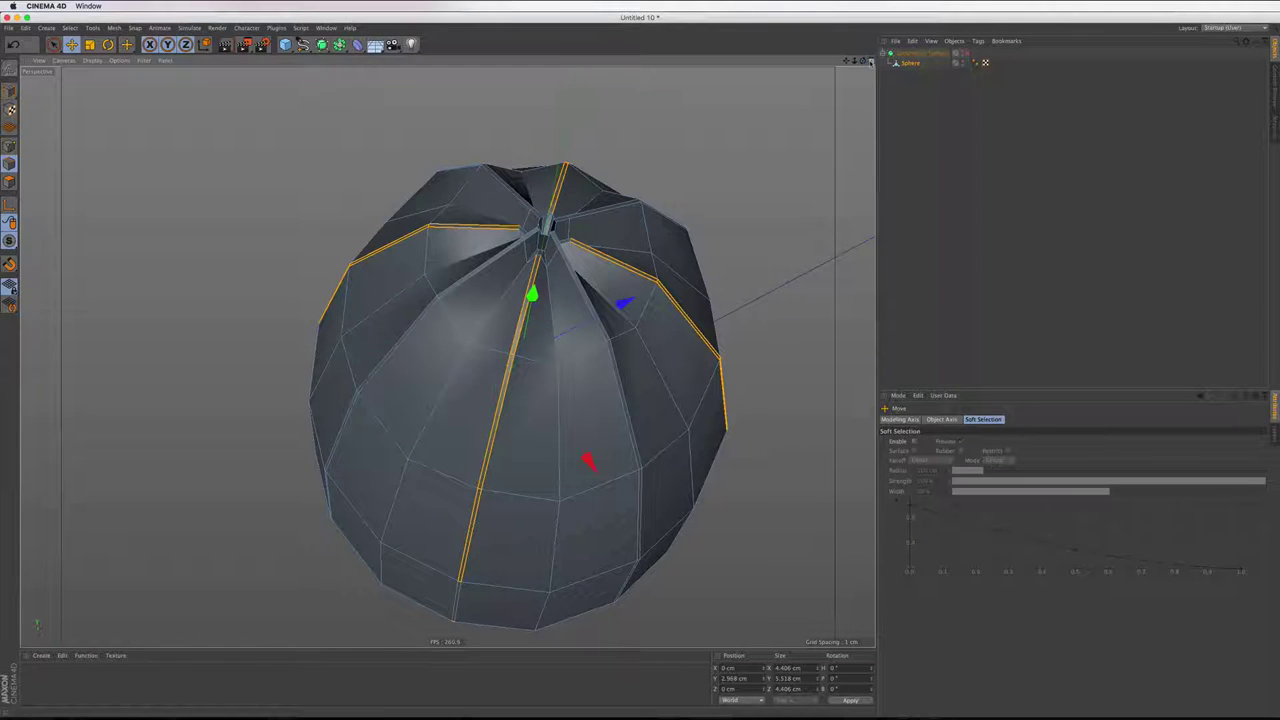
key("F2")
With Loop Selection set to Stop at Boundary Edges, select the first five radial edges
key("v")
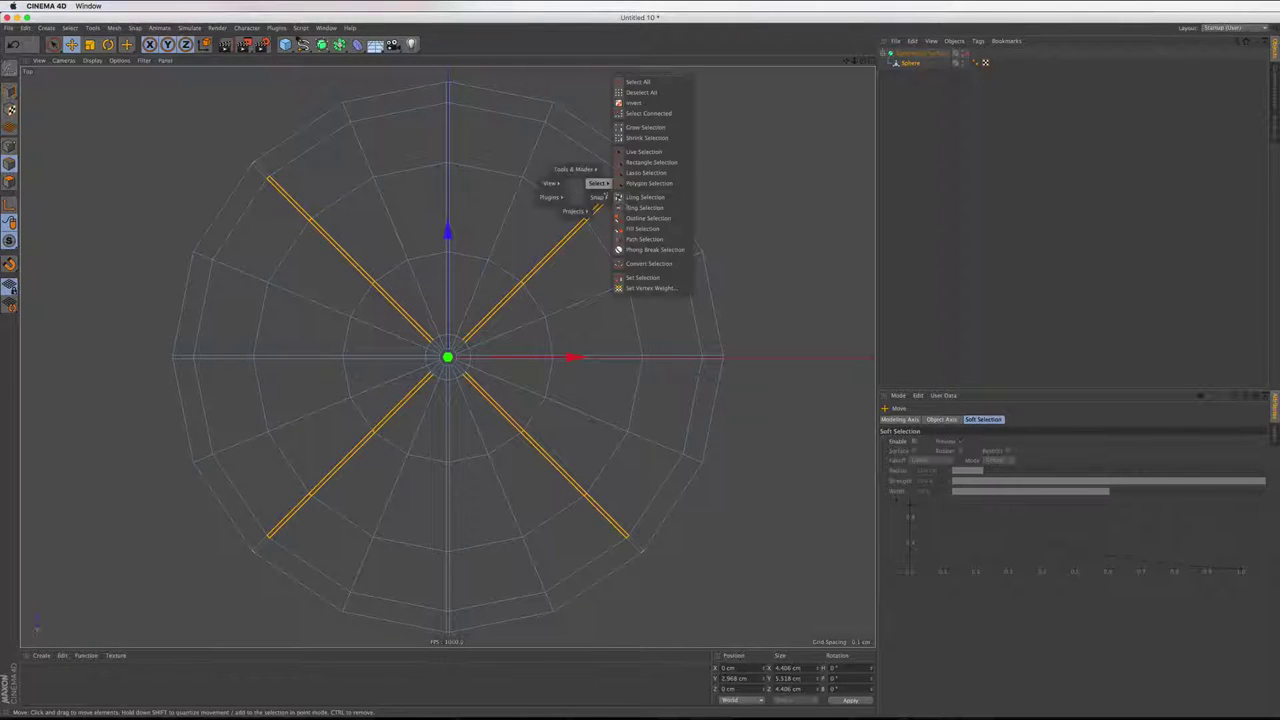
left_click(657, 197)
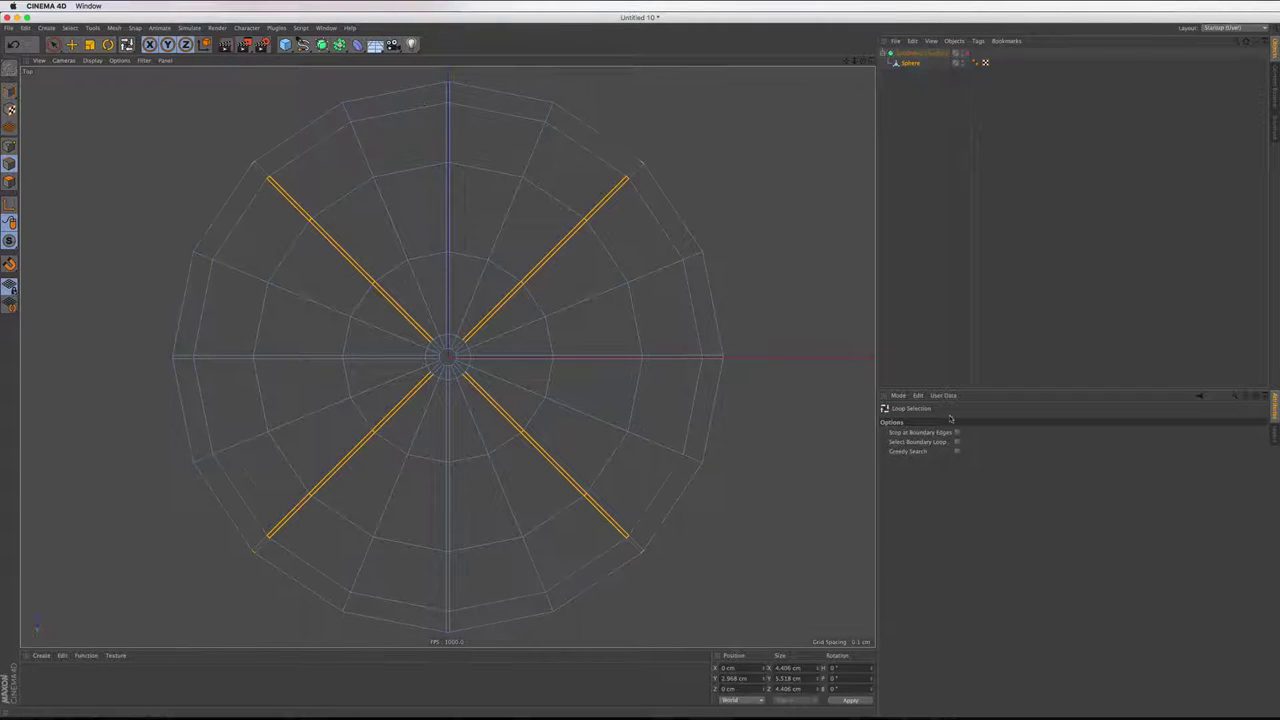
left_click(955, 433)
left_click(535, 154)
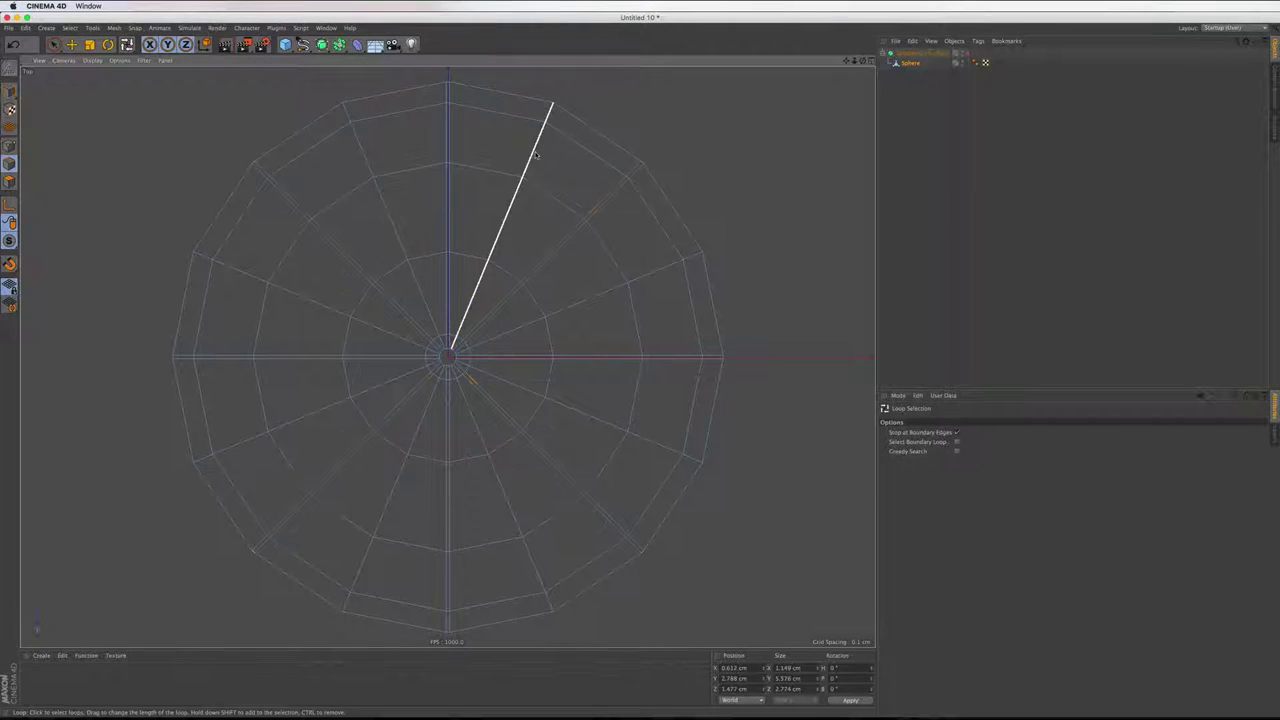
left_click(670, 268, "shift")
left_click(614, 425, "shift")
left_click(510, 503, "shift")
left_click(400, 470, "shift")
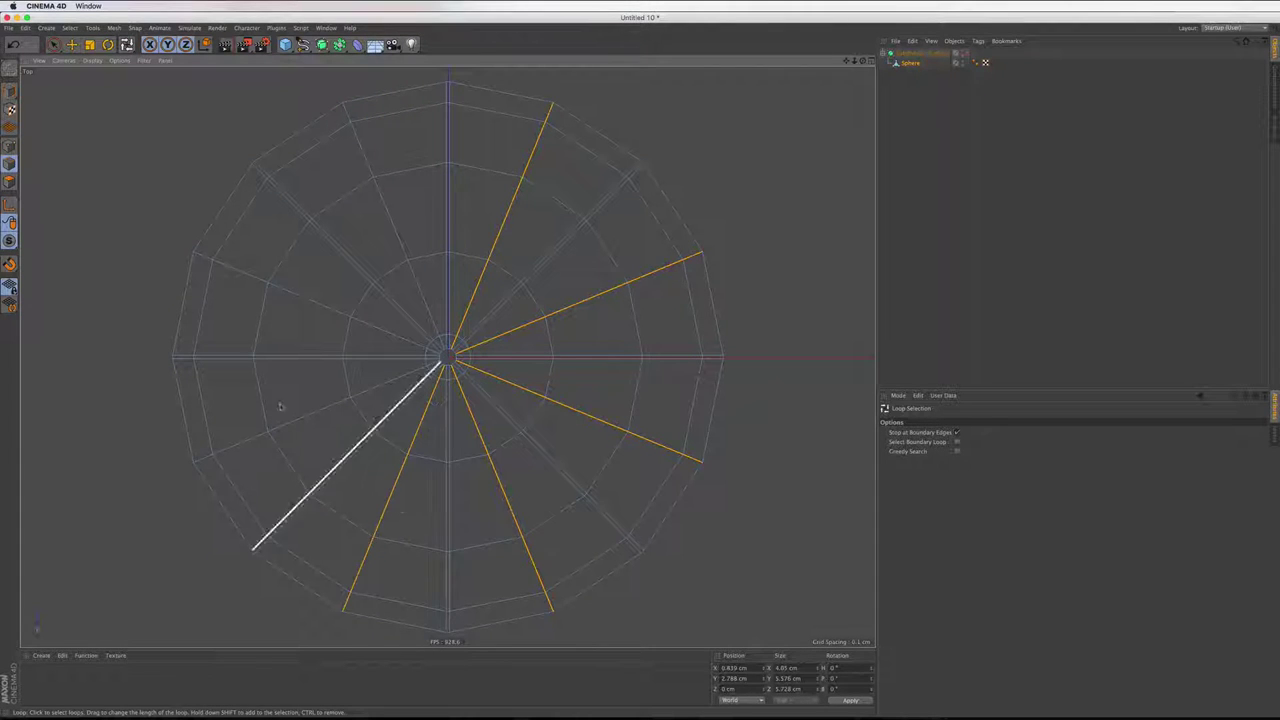
Add the left and upper-left radial edges, undoing a stray inner-ring pick, to complete twelve
left_click(351, 421, "shift")
key("ctrl+z")
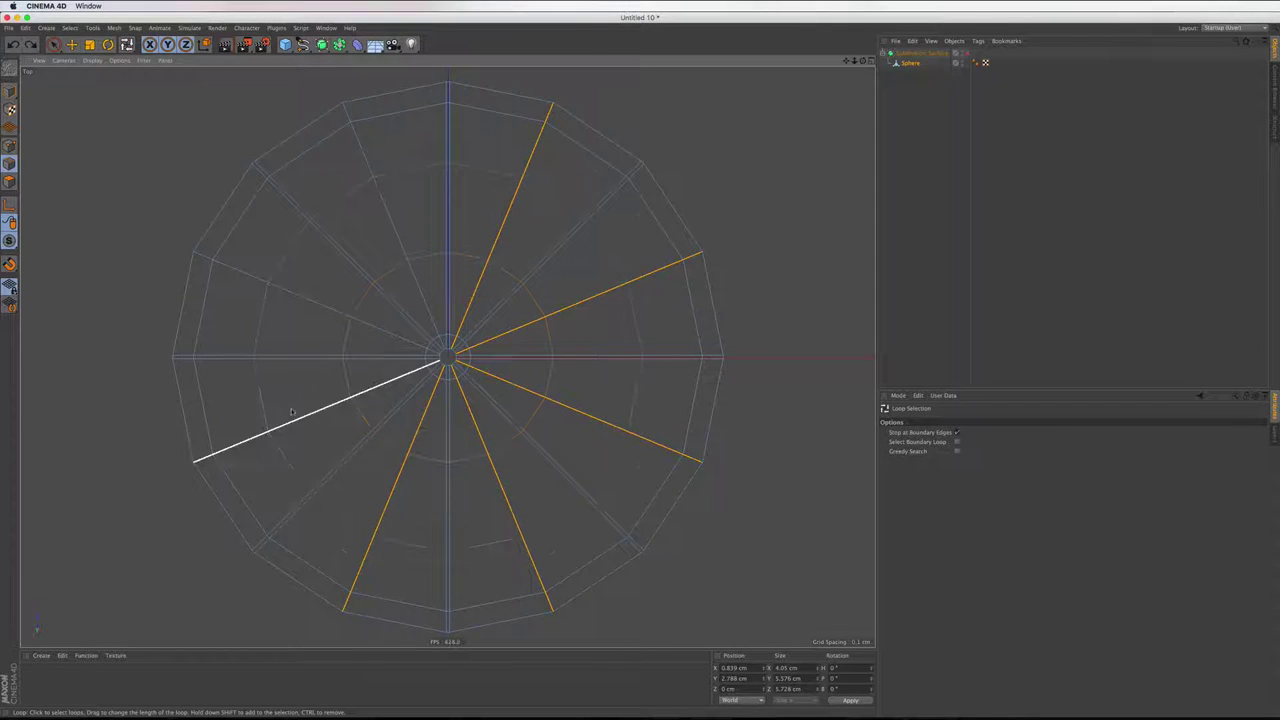
left_click(305, 416, "shift")
left_click(305, 302, "shift")
left_click(403, 215, "shift")
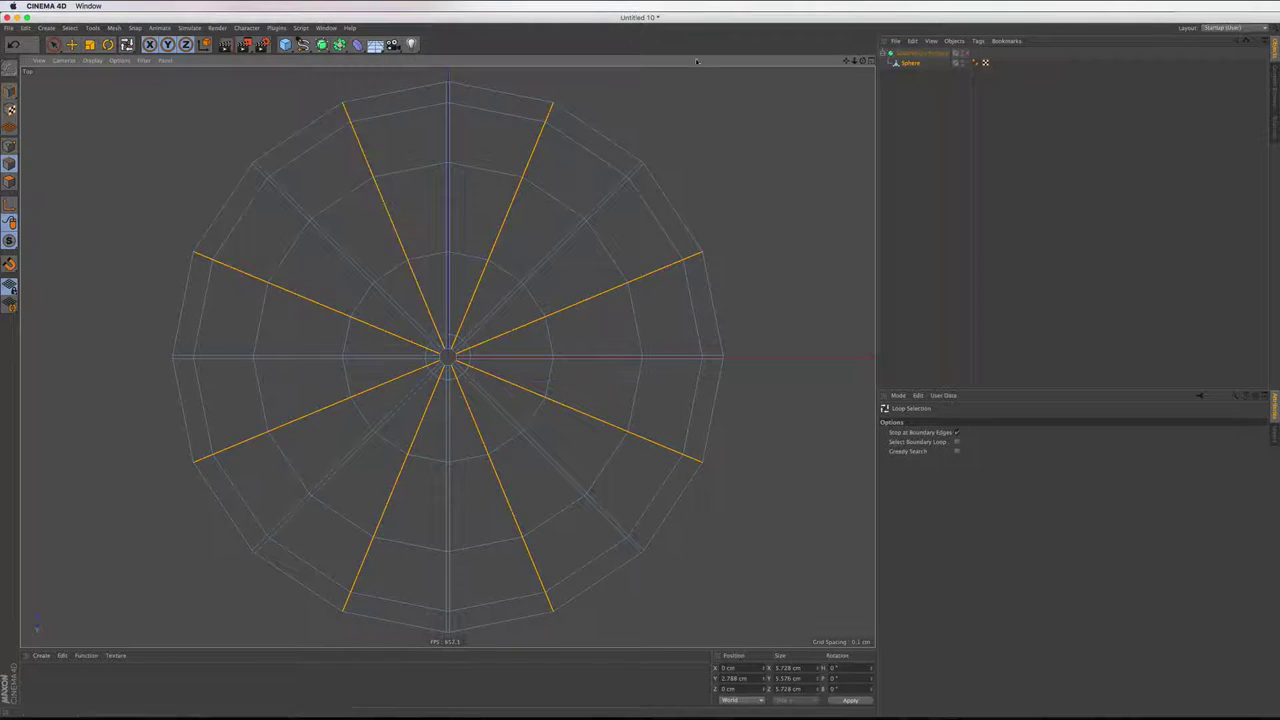
key("t")
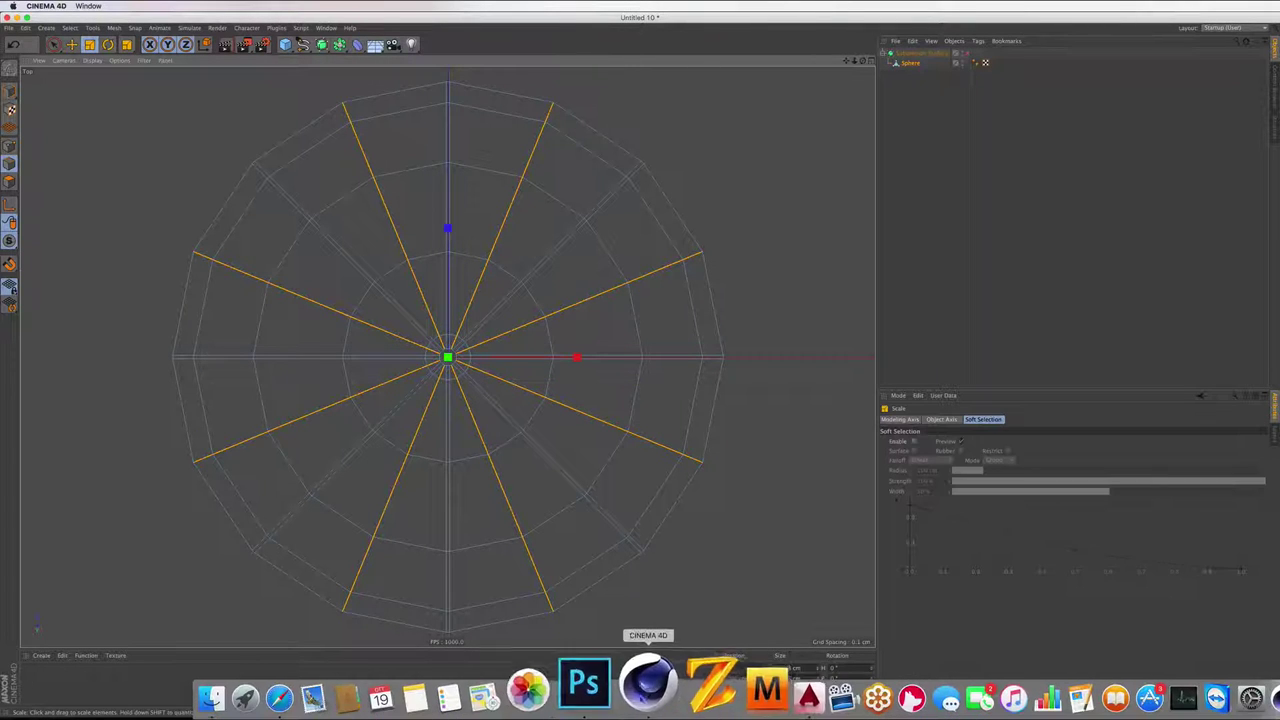
key("super+Tab")
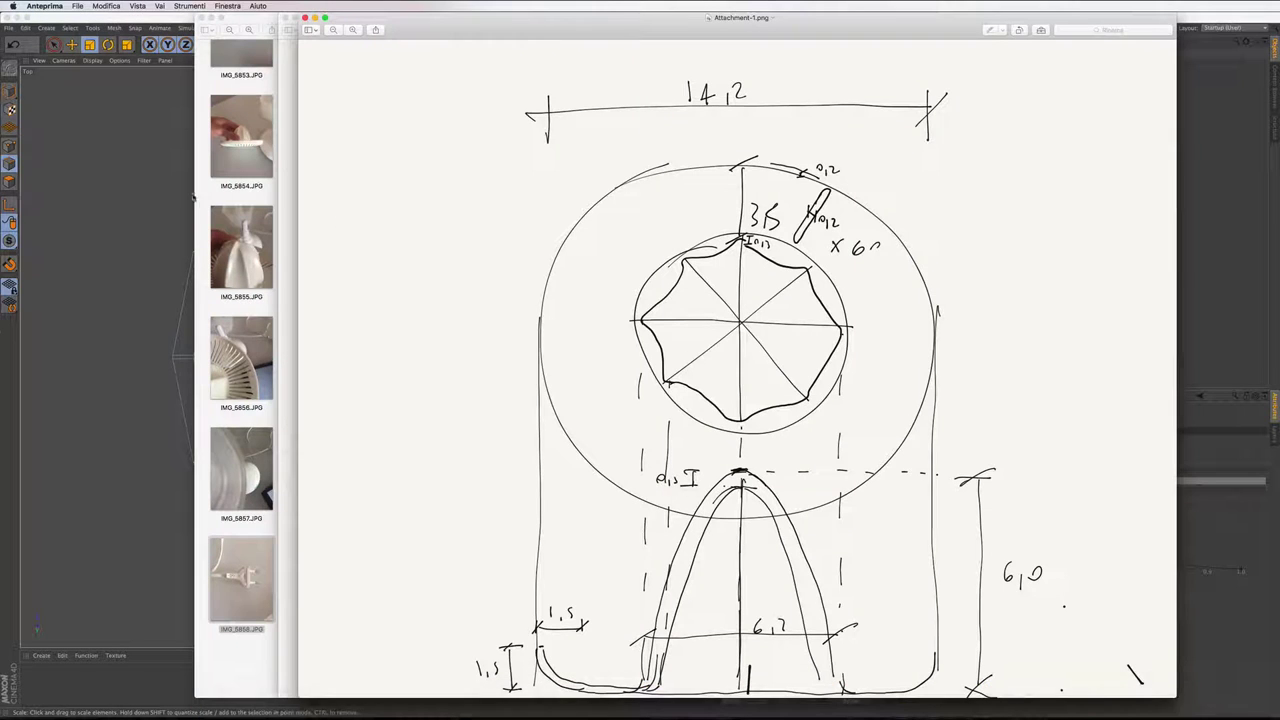
left_click(250, 286)
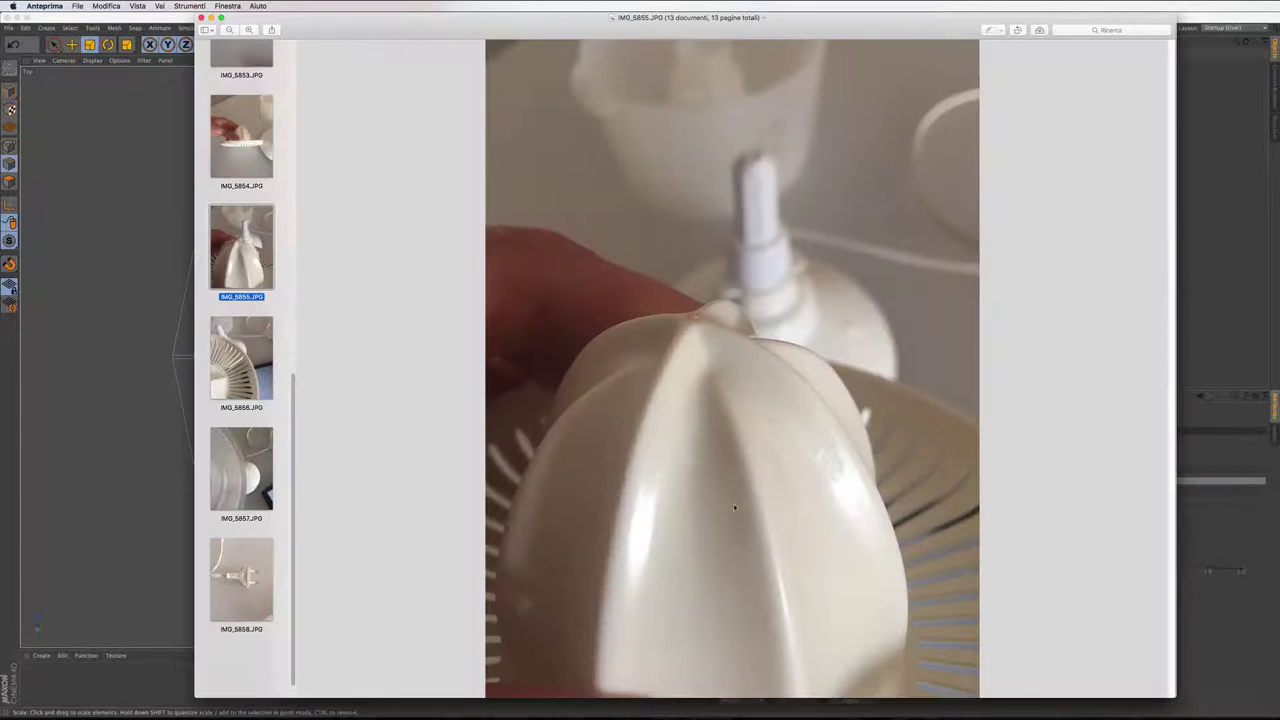
key("Down")
key("Down")
key("Down")
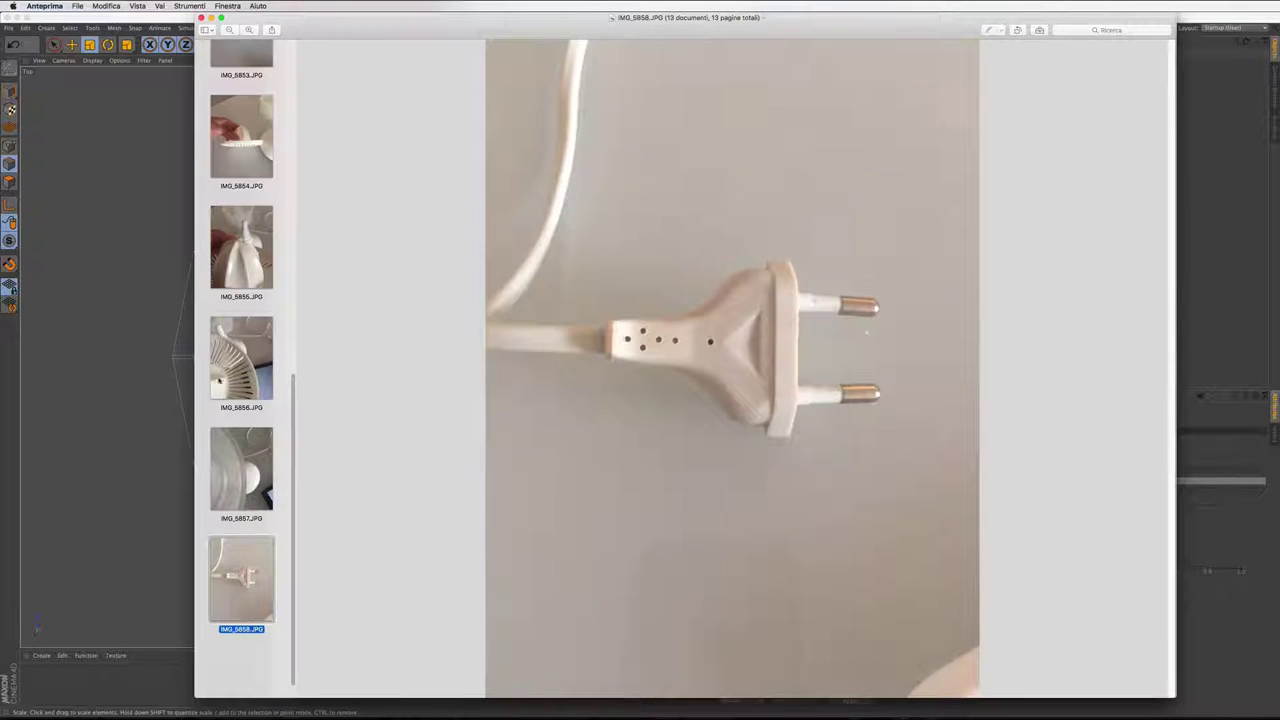
scroll(240, 300, "up", 1)
scroll(238, 200, "up", 2)
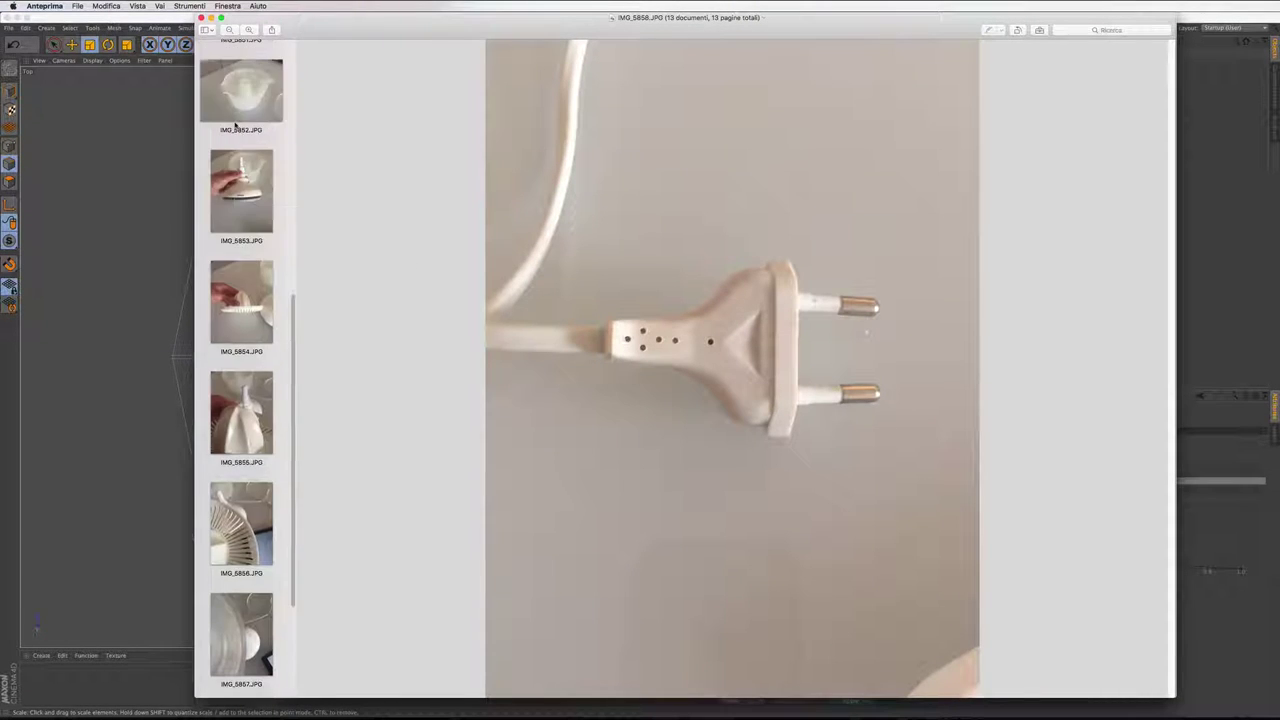
scroll(236, 124, "up", 2)
scroll(236, 124, "up", 4)
left_click(241, 185)
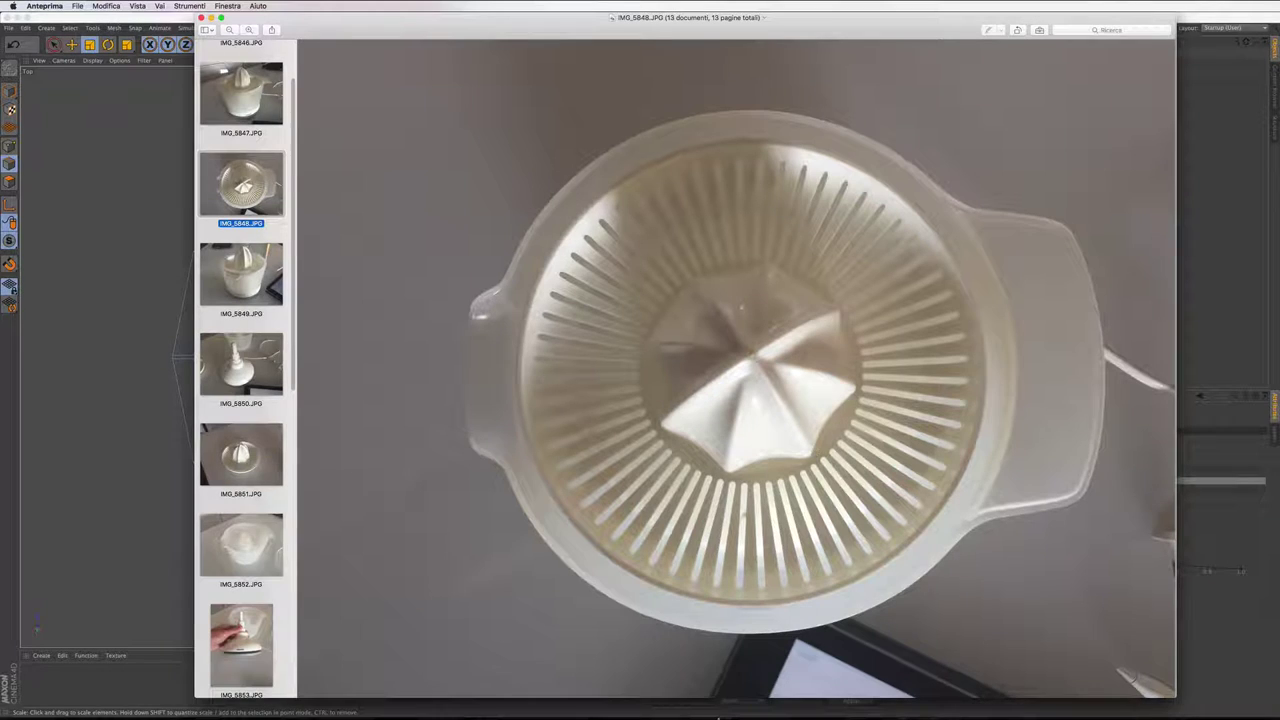
mouse_move(717, 718)
left_click(636, 690)
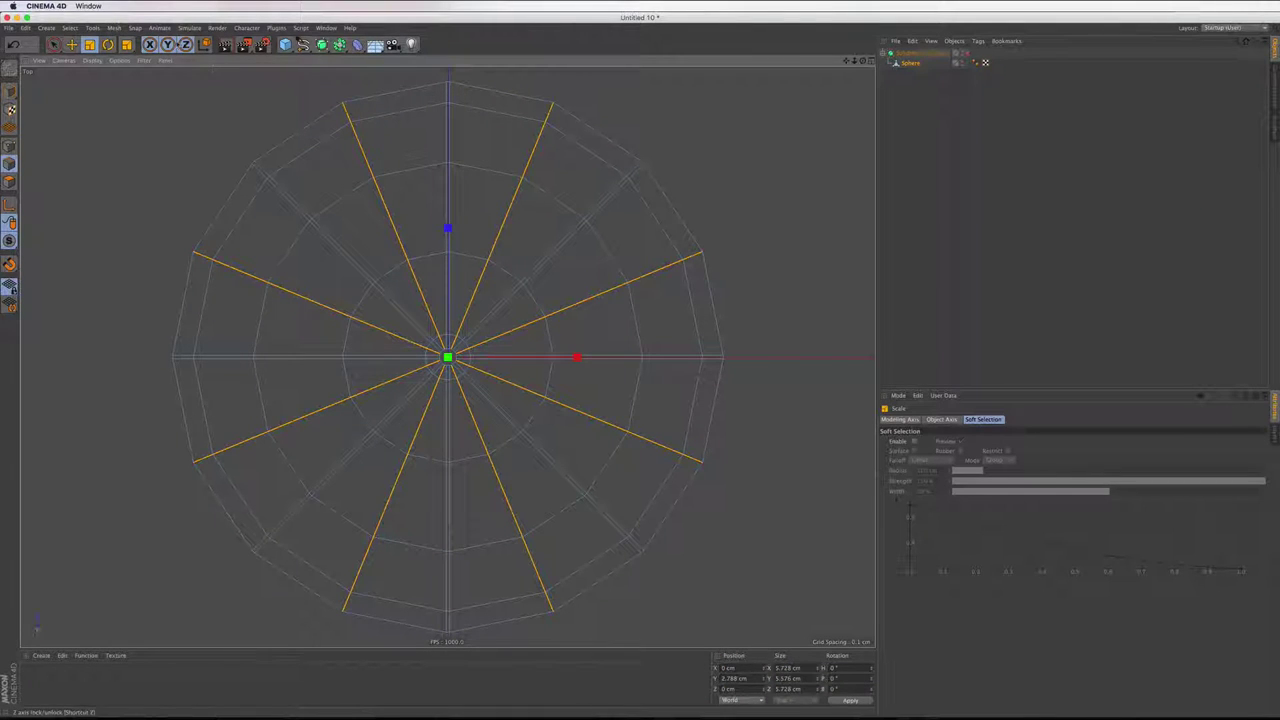
Scale the radial edges inward to about 4.519 cm and enable the Subdivision Surface to see the fluted star
left_click_drag(575, 152, 511, 190)
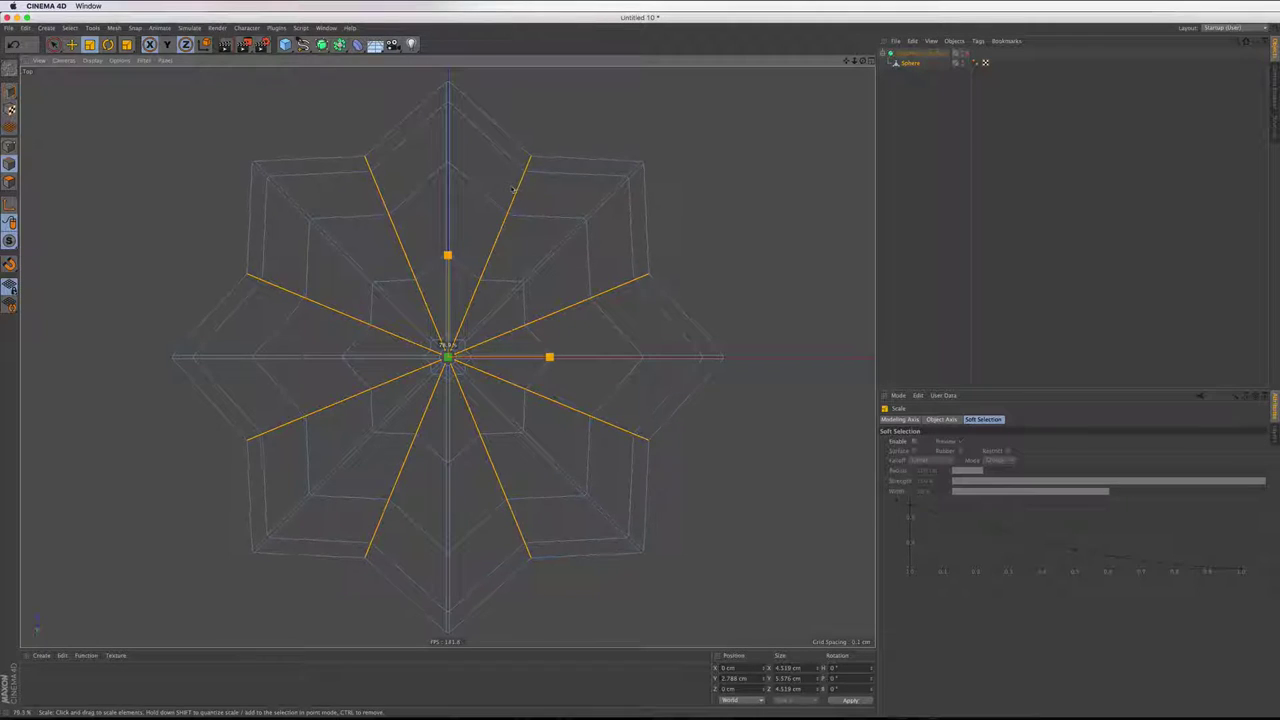
left_click(965, 53)
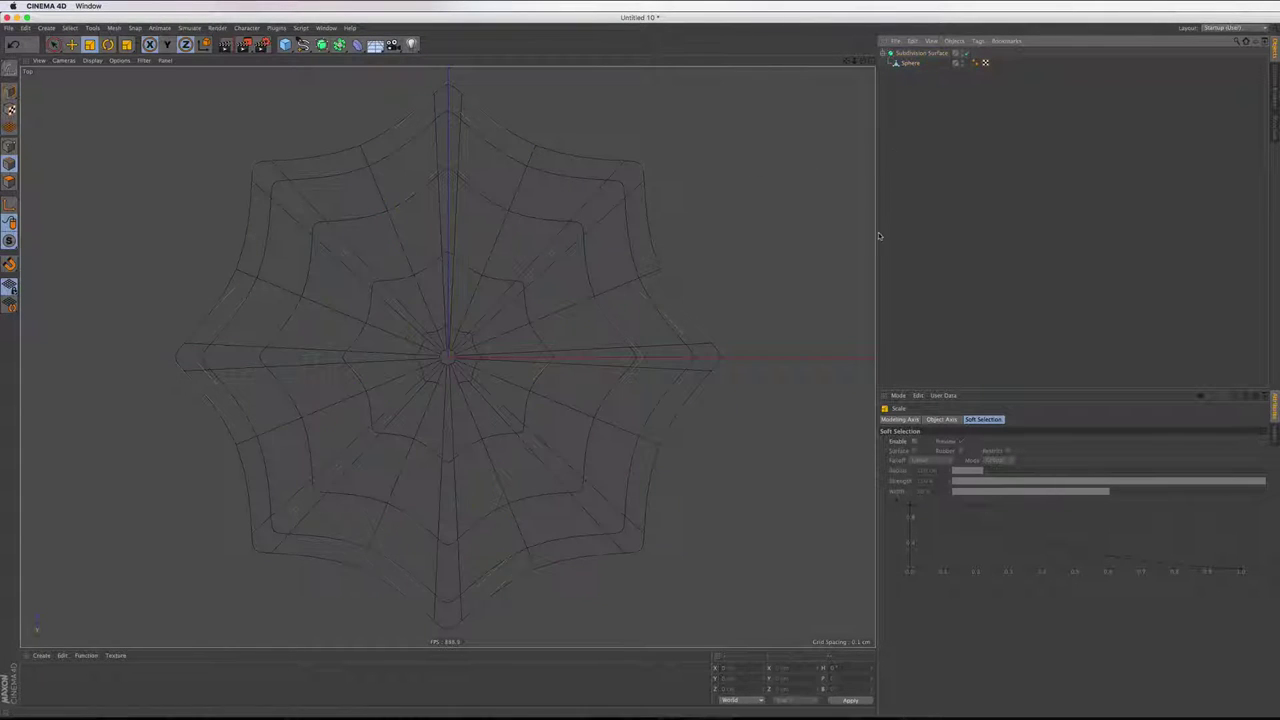
left_click(884, 63)
left_click(867, 61)
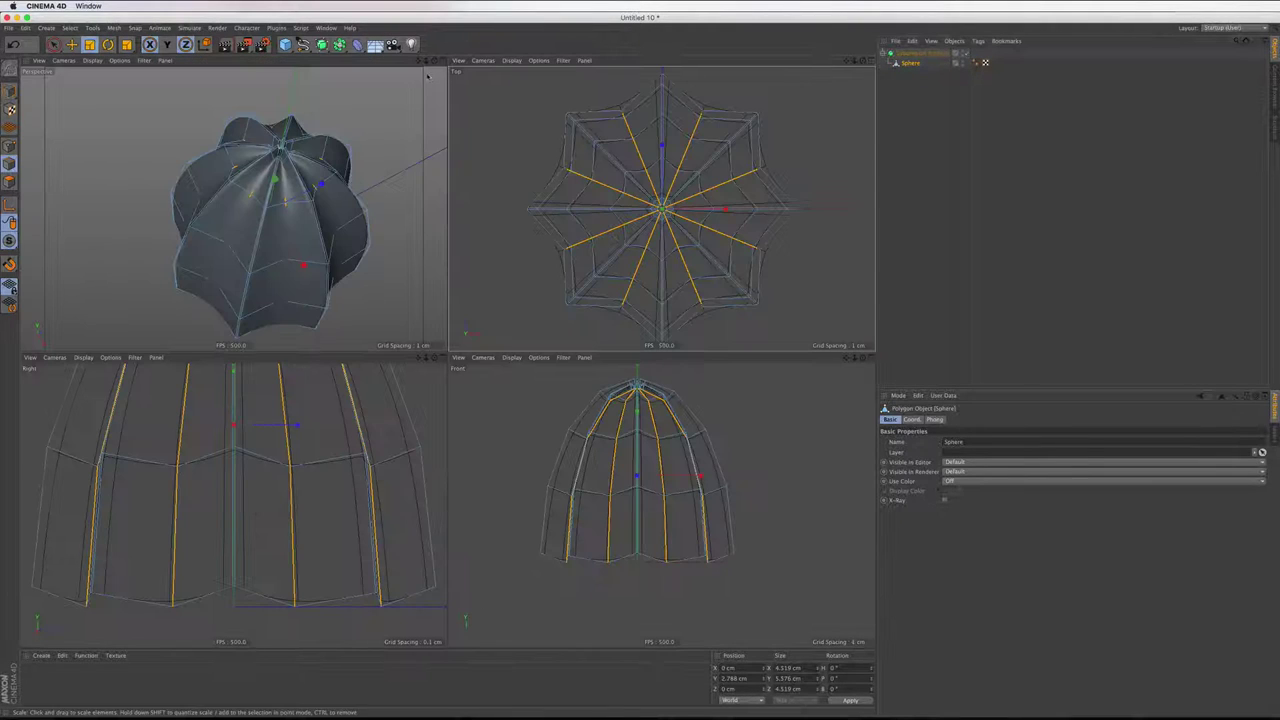
left_click(443, 62)
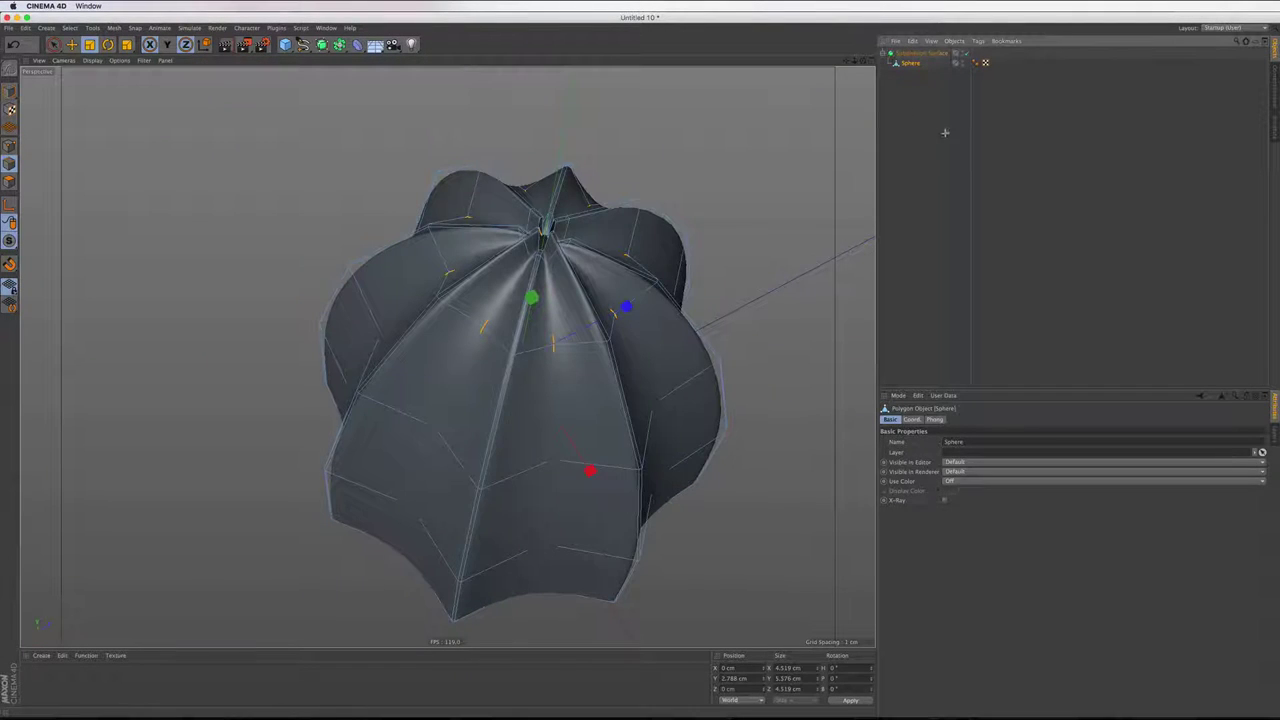
Set the Sphere's Phong Angle to 80° with edge breaks, then disable the Subdivision Surface
scroll(443, 349, "up", 5)
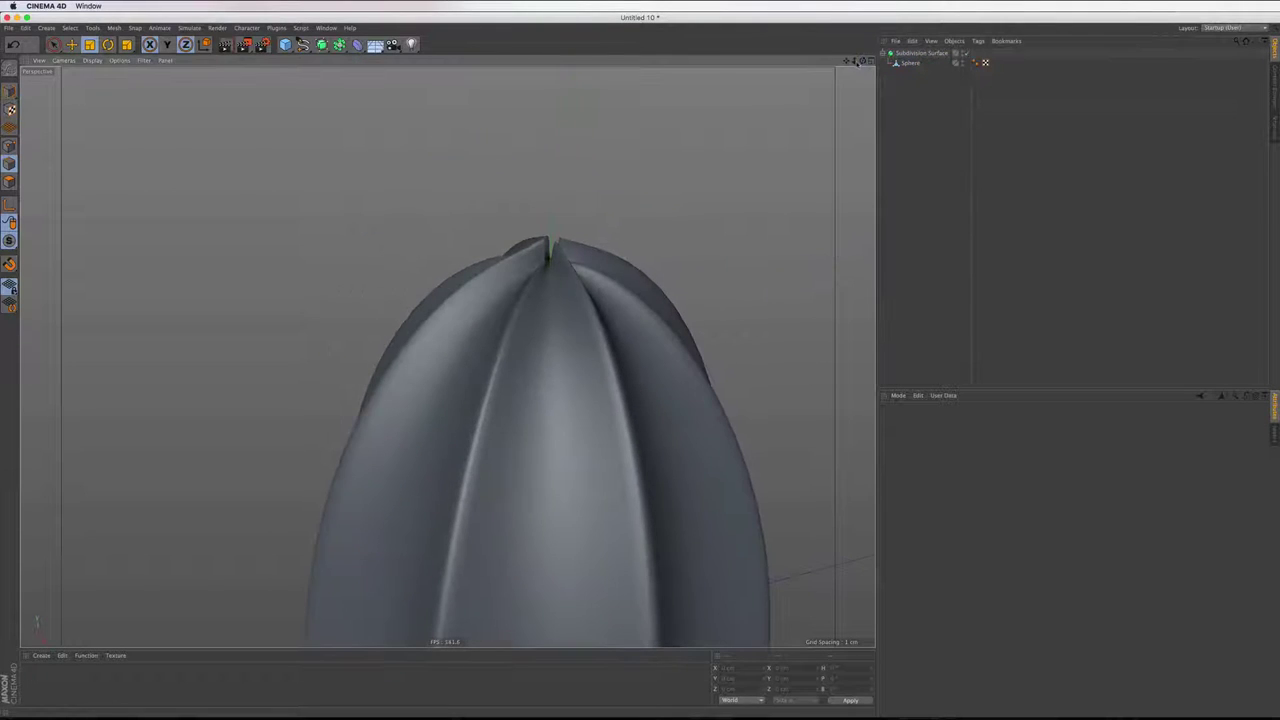
scroll(447, 356, "down", 10)
scroll(447, 356, "up", 5)
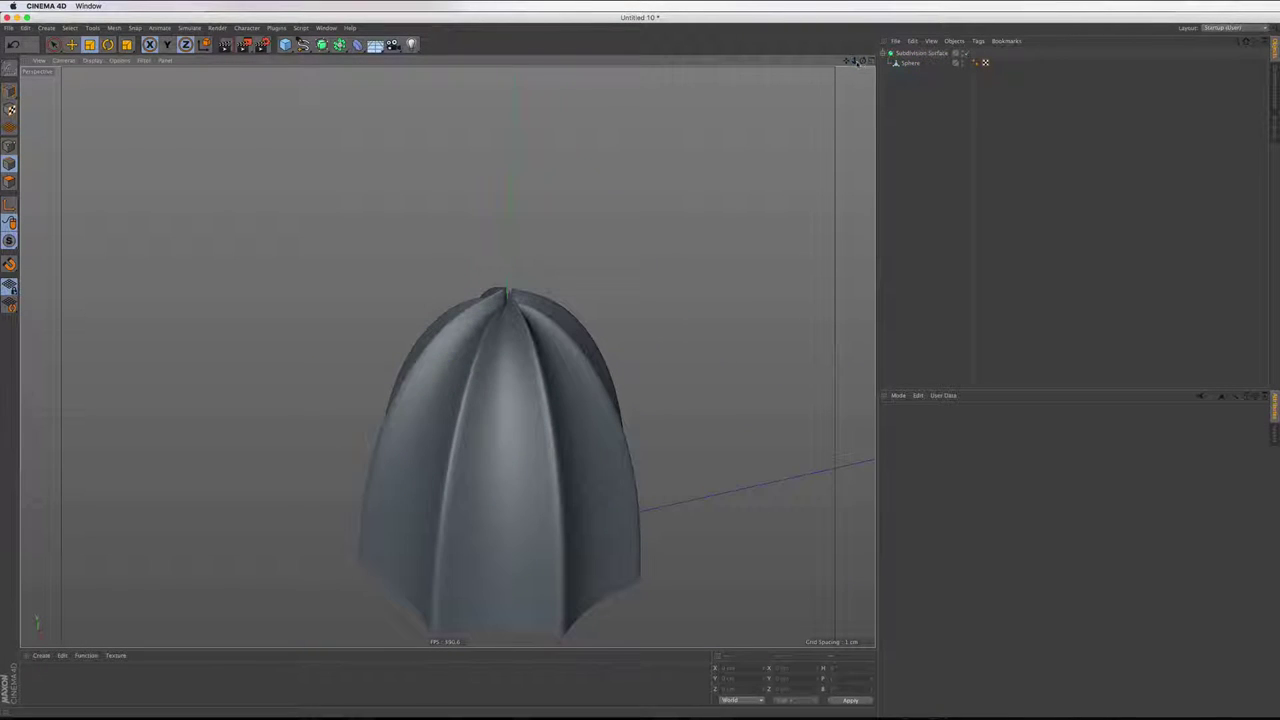
scroll(447, 356, "up", 2)
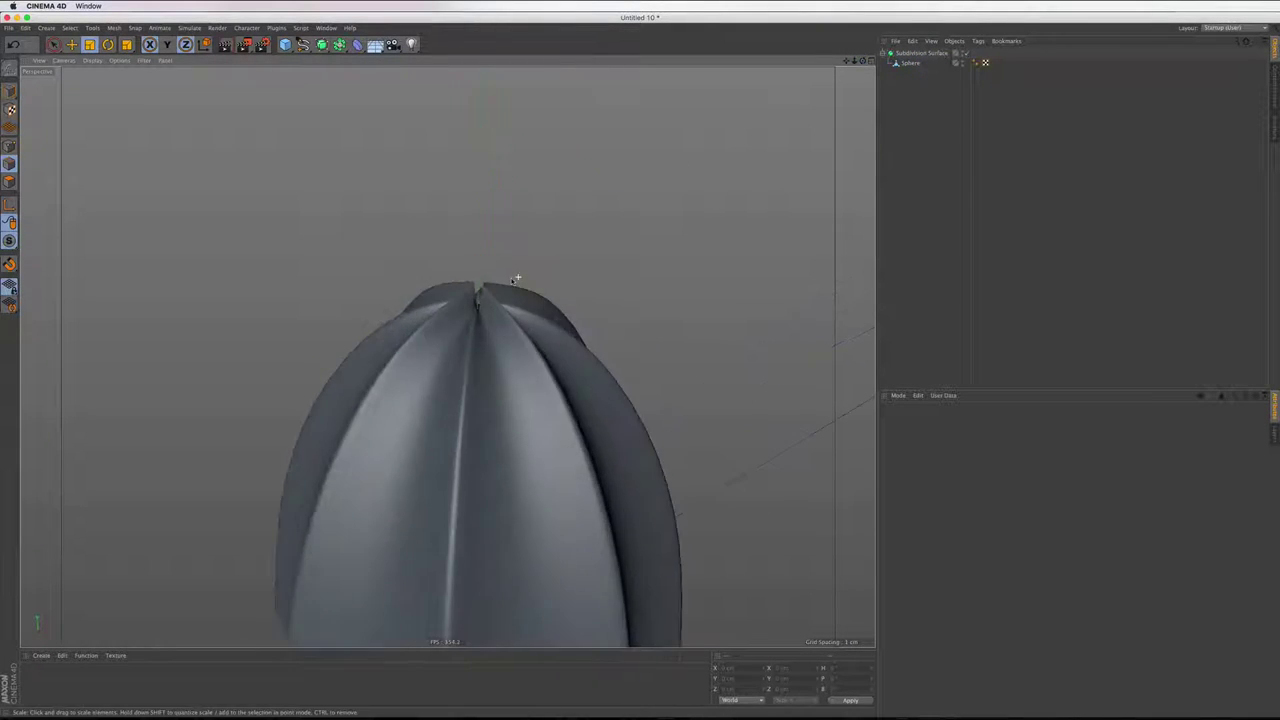
scroll(469, 288, "up", 5)
left_click(975, 62)
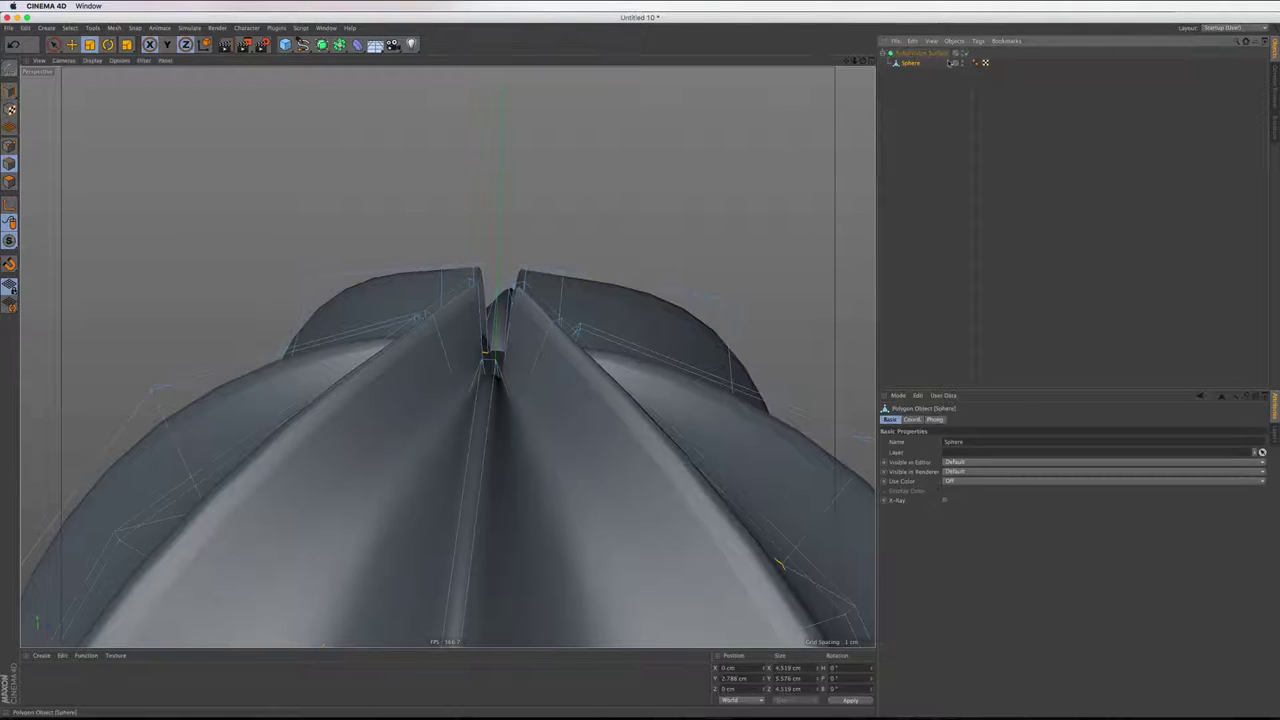
left_click(939, 462)
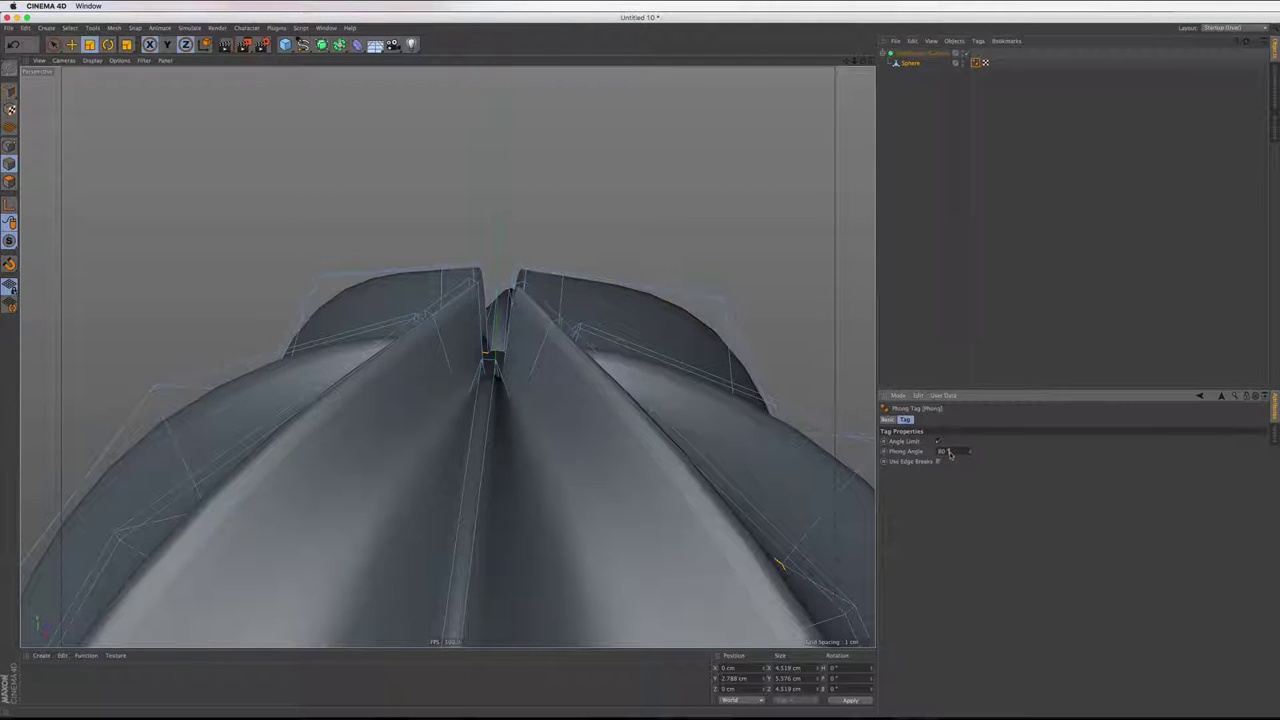
key("Return")
left_click(962, 53)
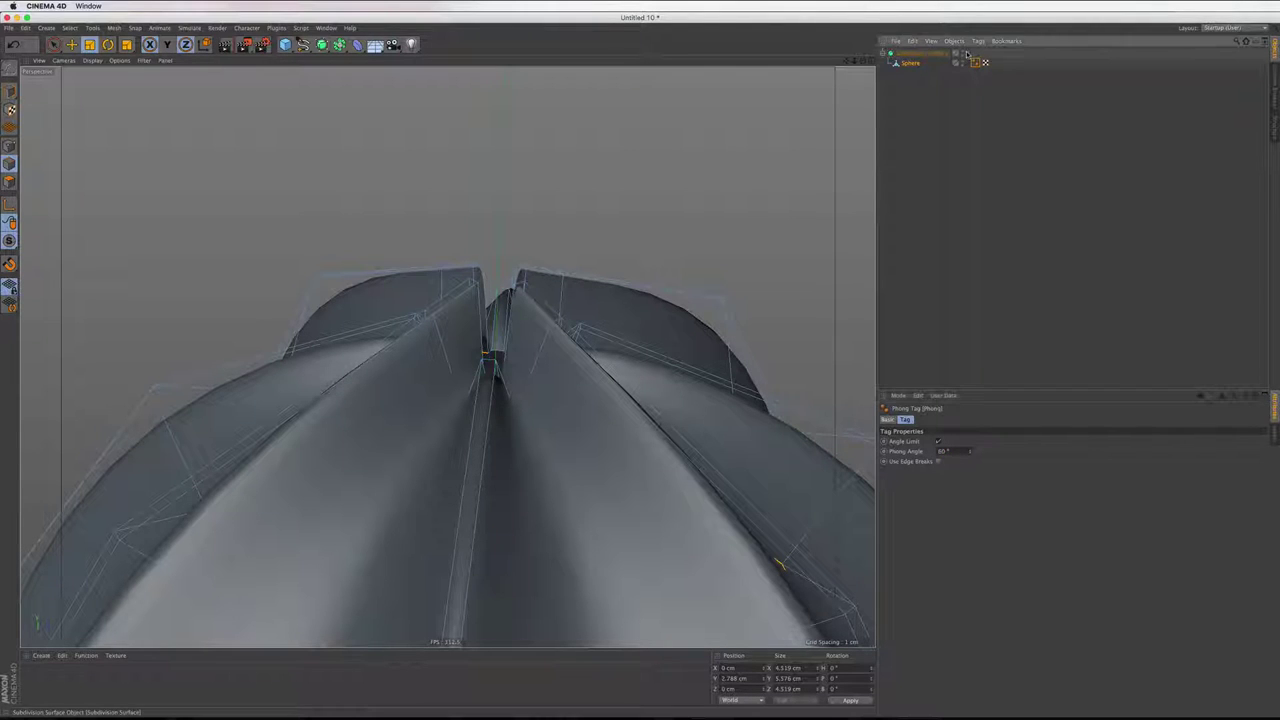
In point mode, select three vertices at the cone's tip and lower them slightly
left_click(9, 147)
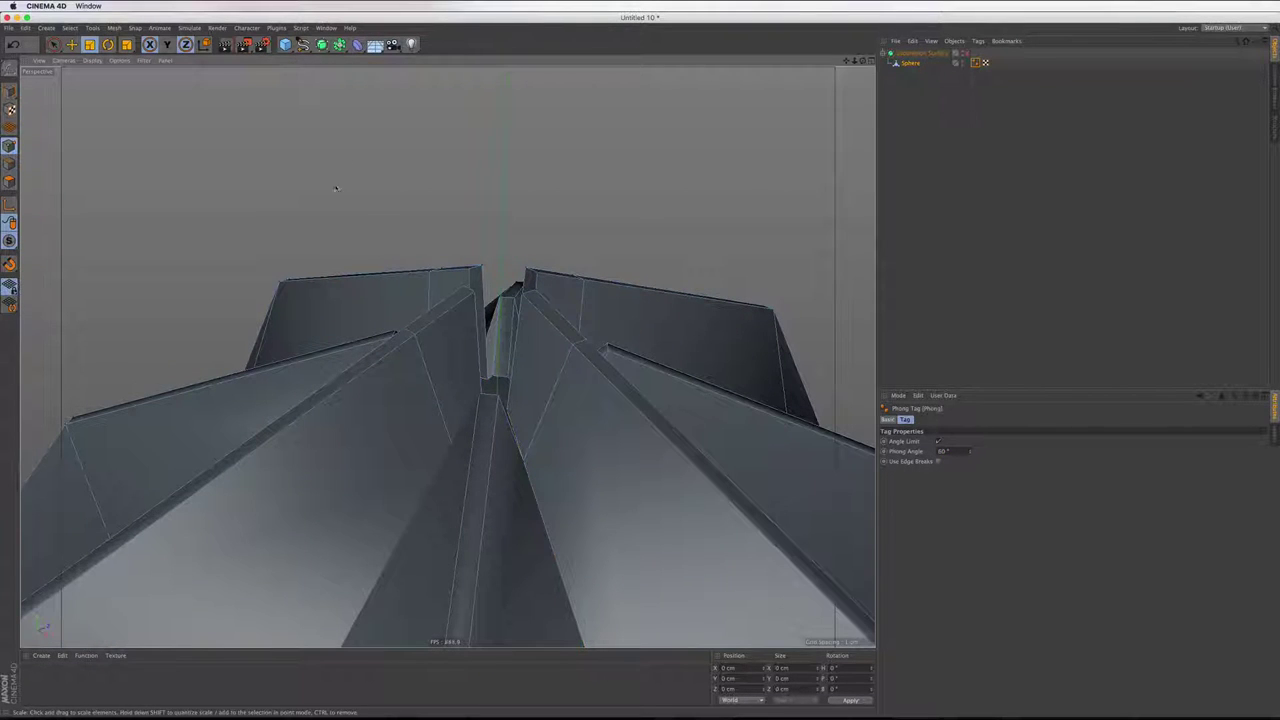
left_click(53, 44)
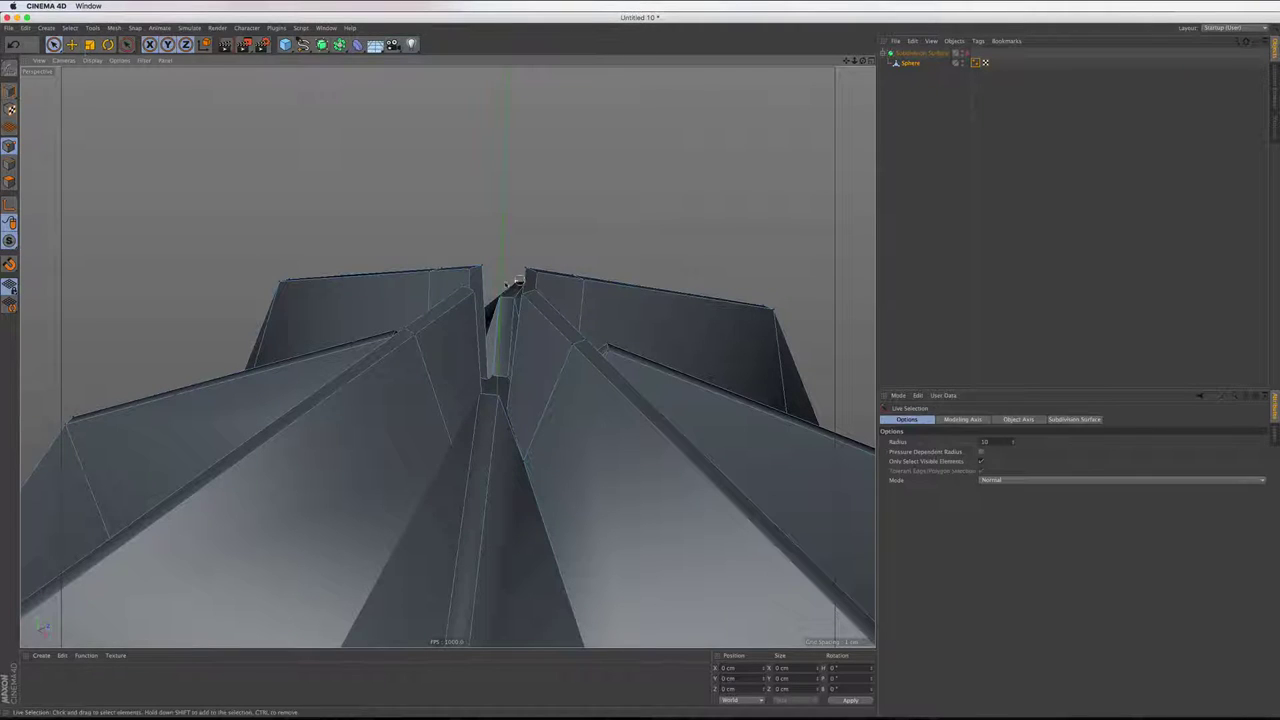
left_click(486, 264)
left_click(525, 268, "shift")
left_click(536, 291, "shift")
left_click_drag(507, 150, 506, 171)
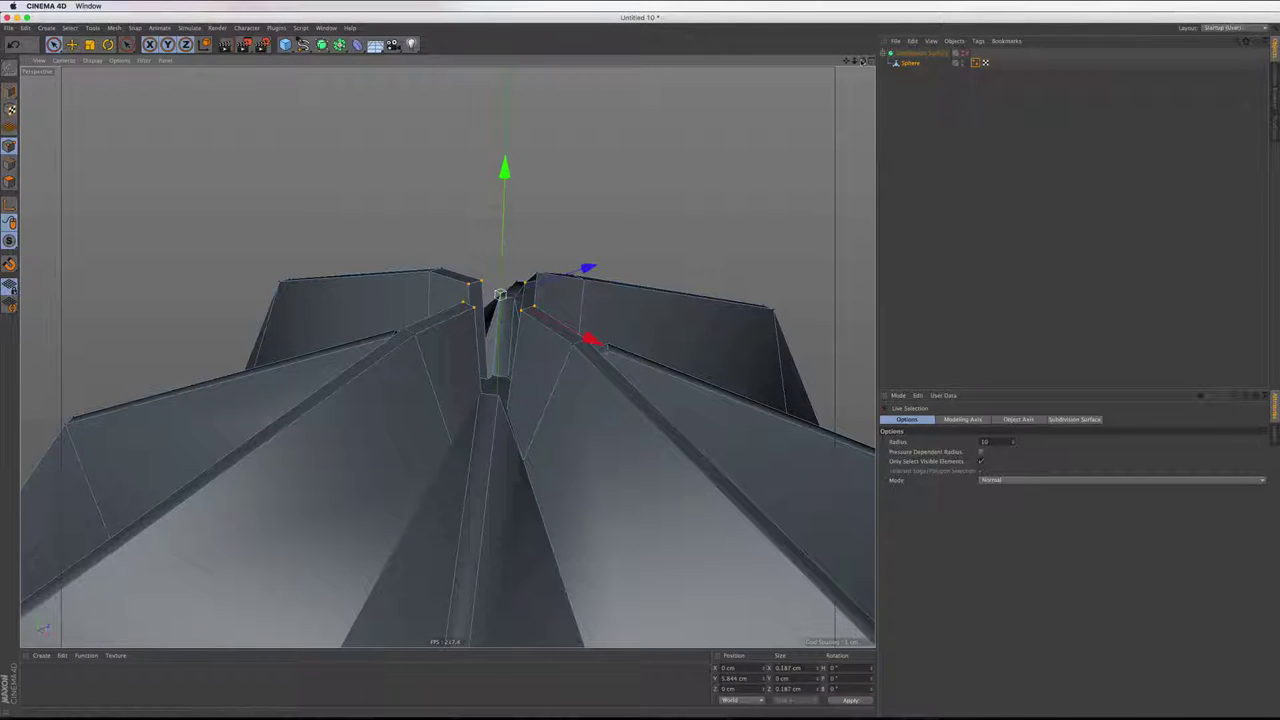
left_click_drag(443, 354, 447, 356, "alt")
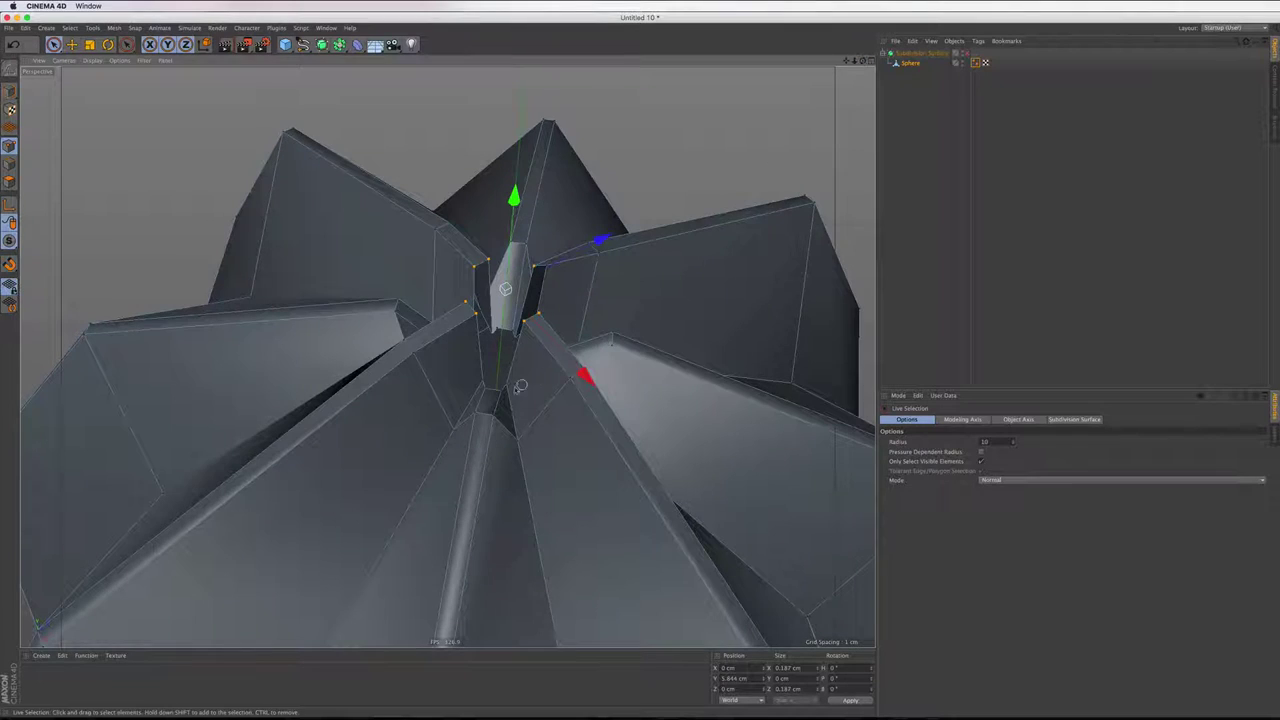
Set Project Settings view clipping to Small, then select the points at the groove's base
scroll(505, 393, "up", 2)
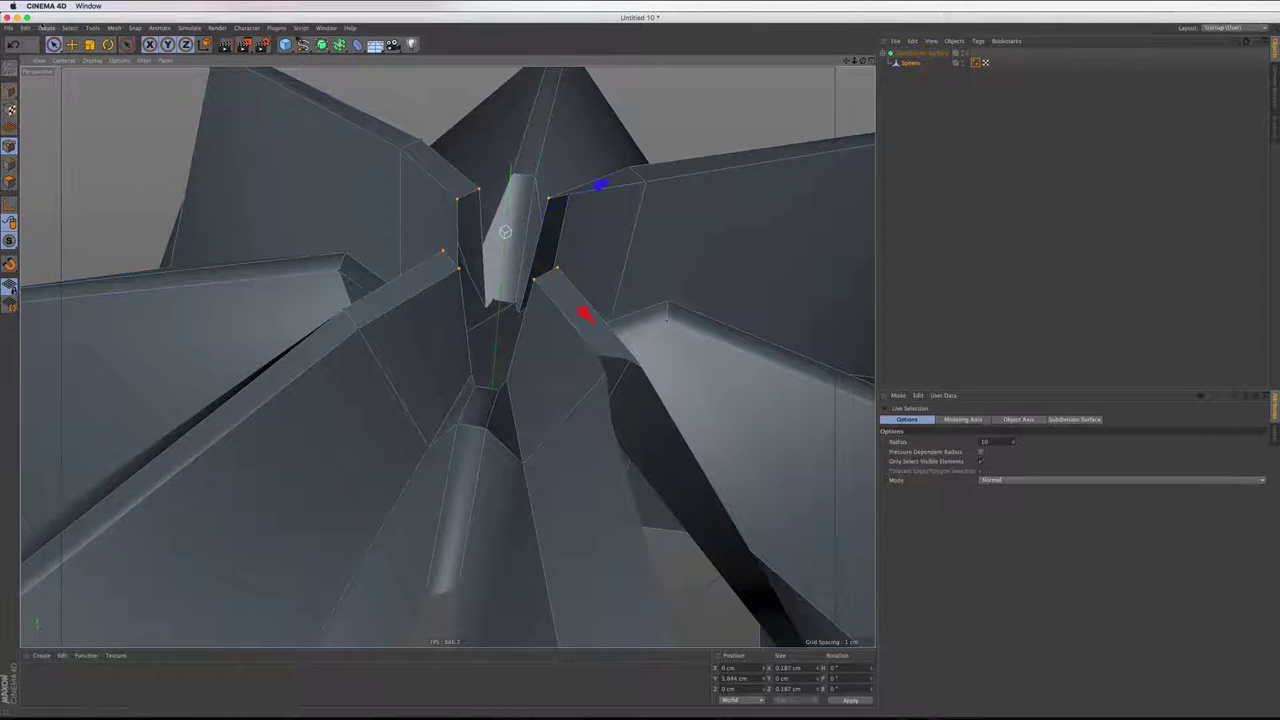
left_click(25, 27)
scroll(445, 357, "up", 3)
scroll(447, 357, "up", 1)
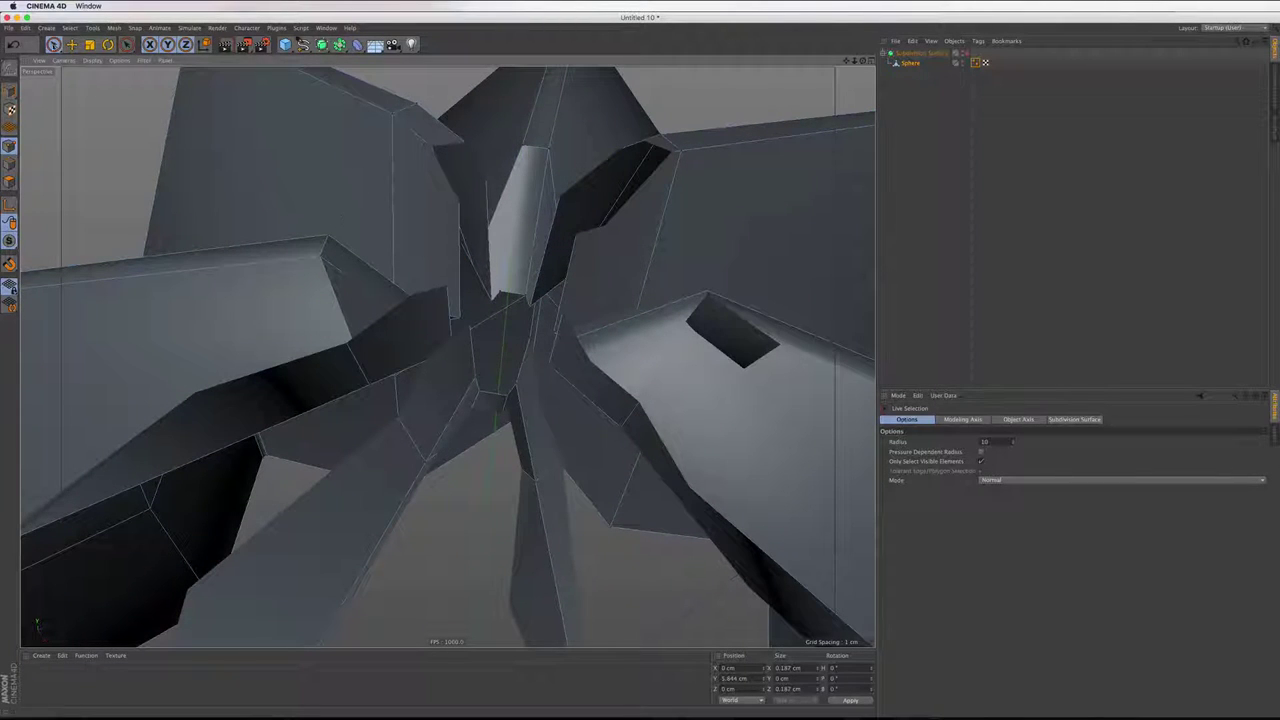
left_click(26, 28)
left_click(52, 159)
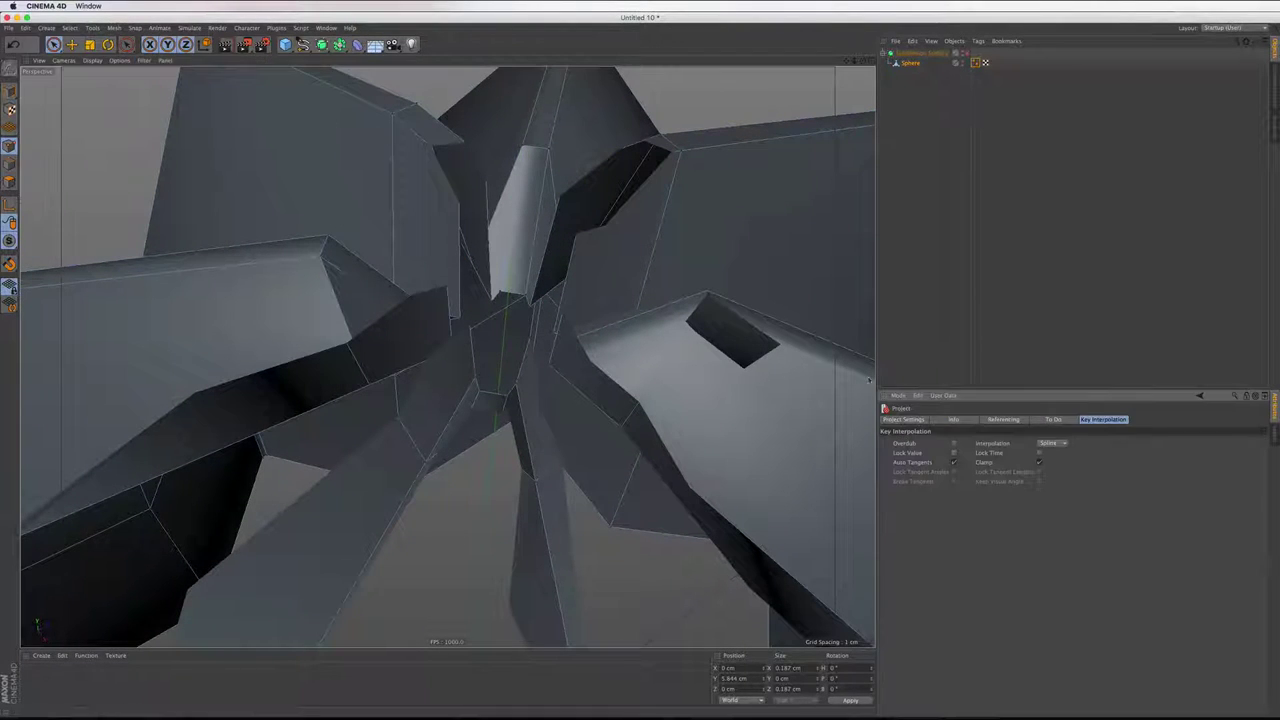
left_click(906, 420)
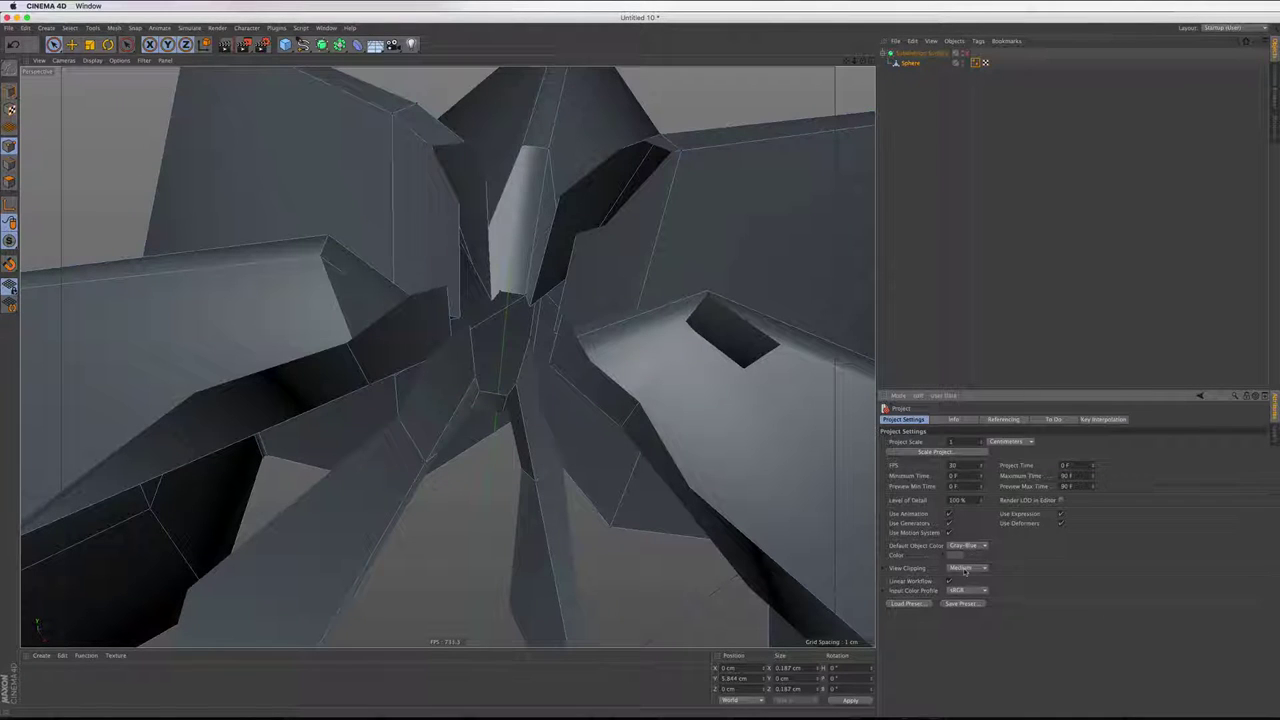
left_click(965, 569)
left_click(962, 589)
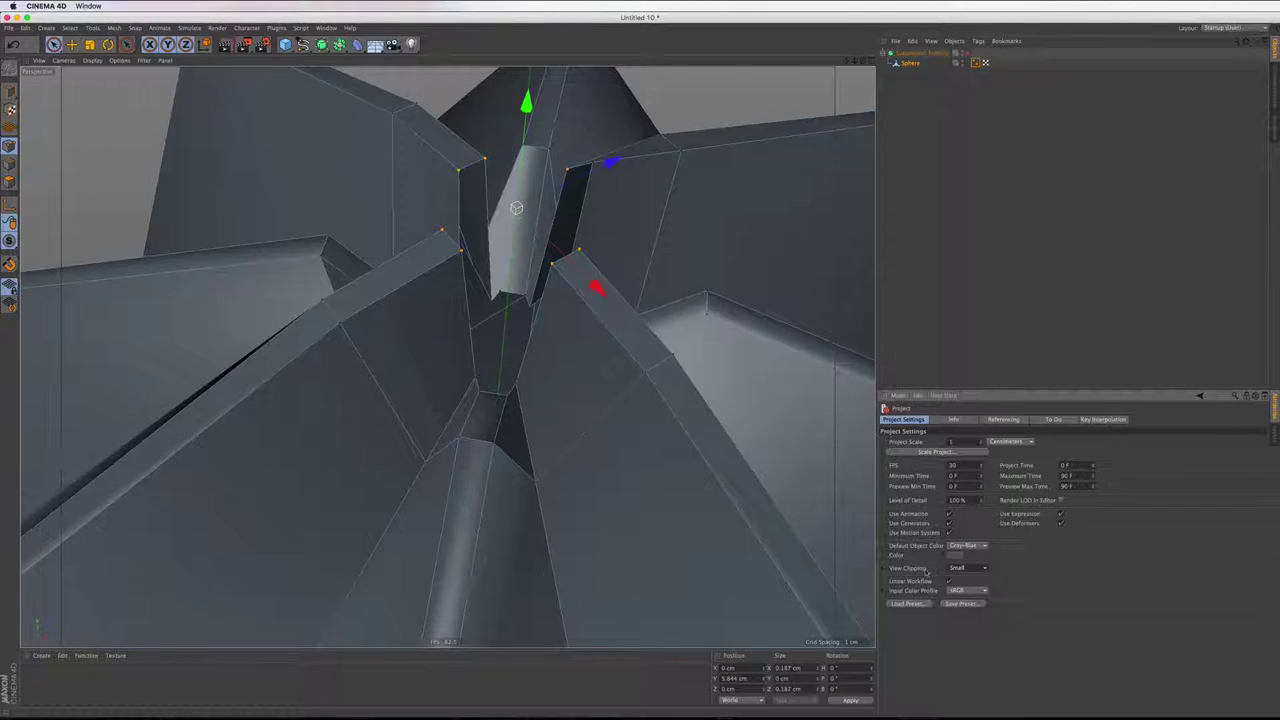
left_click(480, 390)
left_click(510, 397)
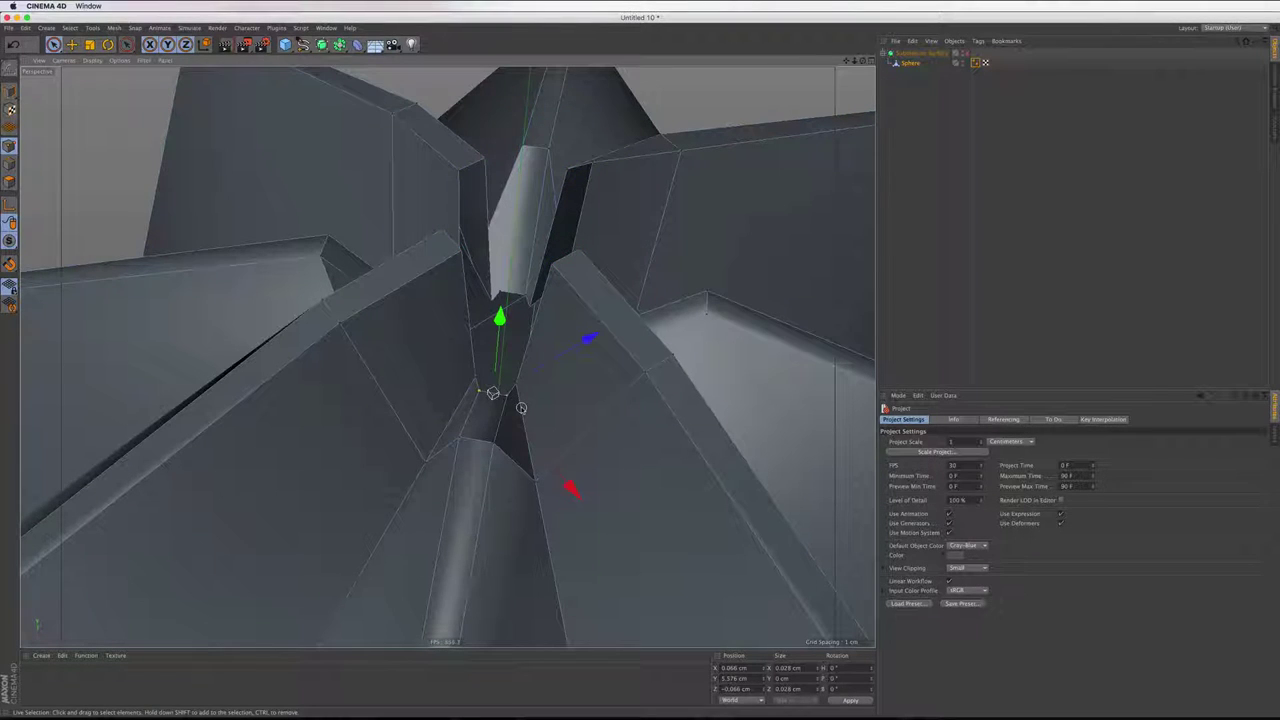
Loop-select the ring of points around the centre, allowing boundary loops
right_click(521, 407)
left_click(598, 414)
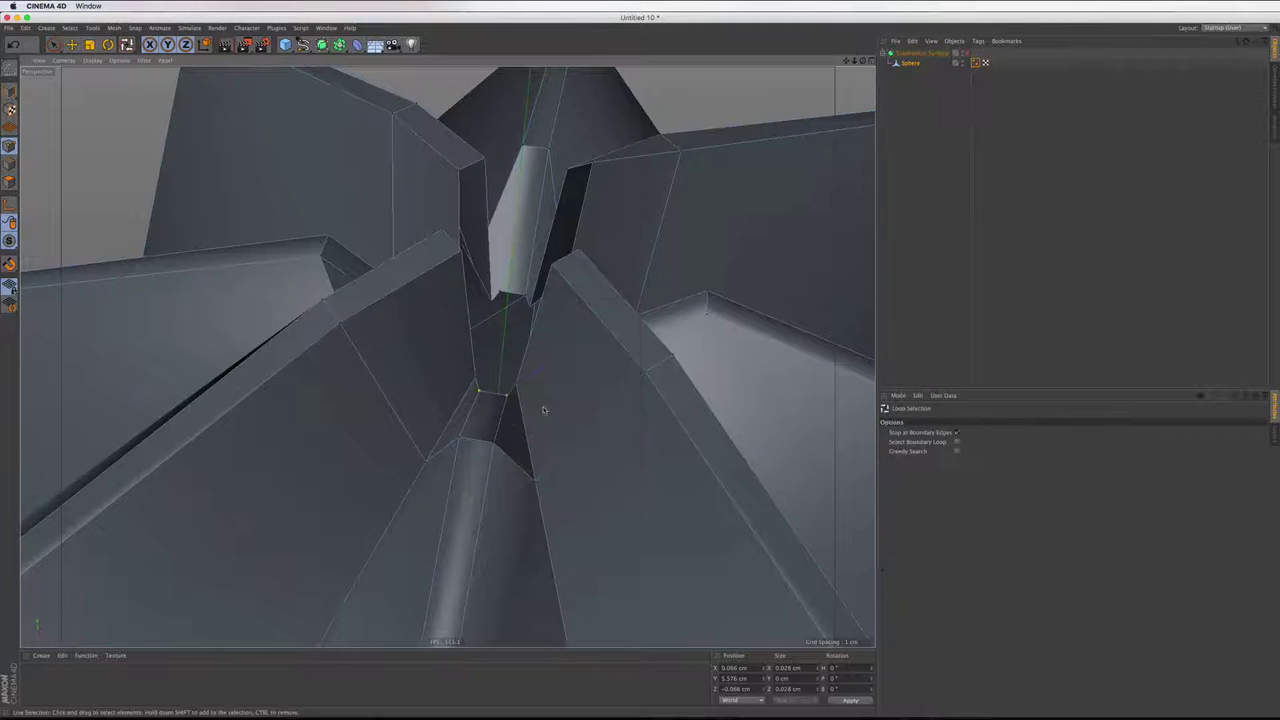
left_click(957, 441)
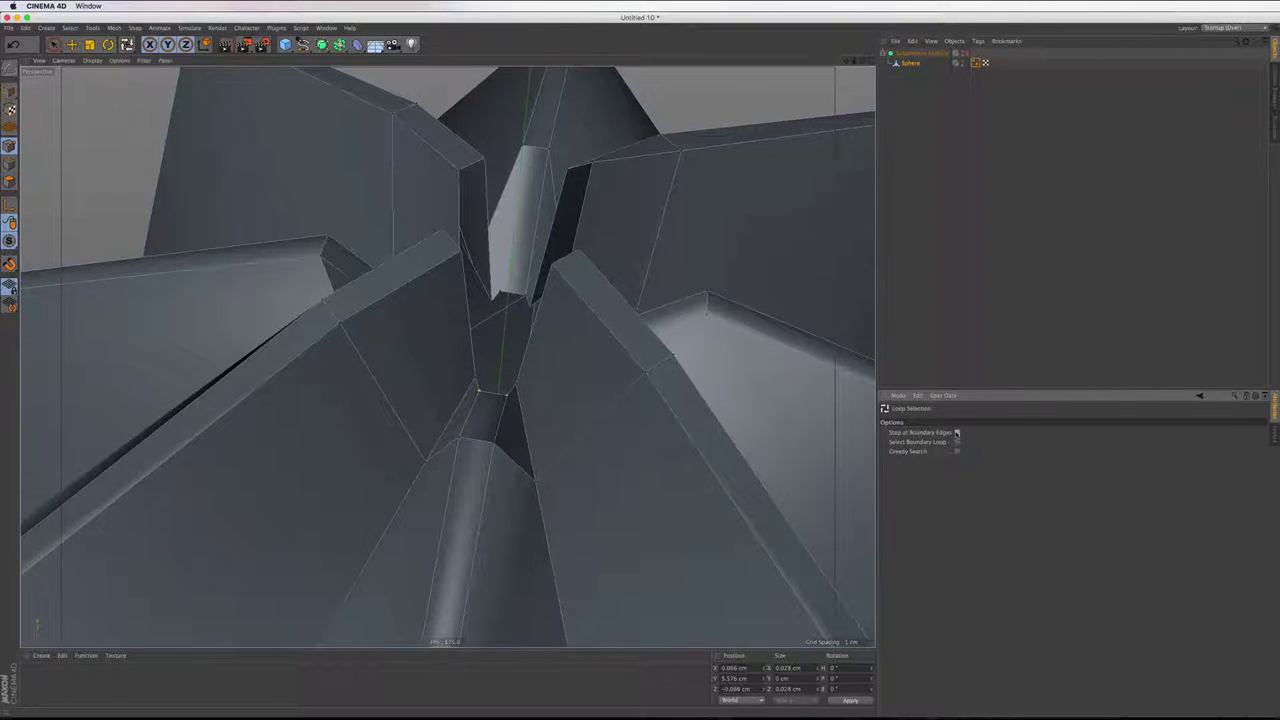
left_click(492, 401)
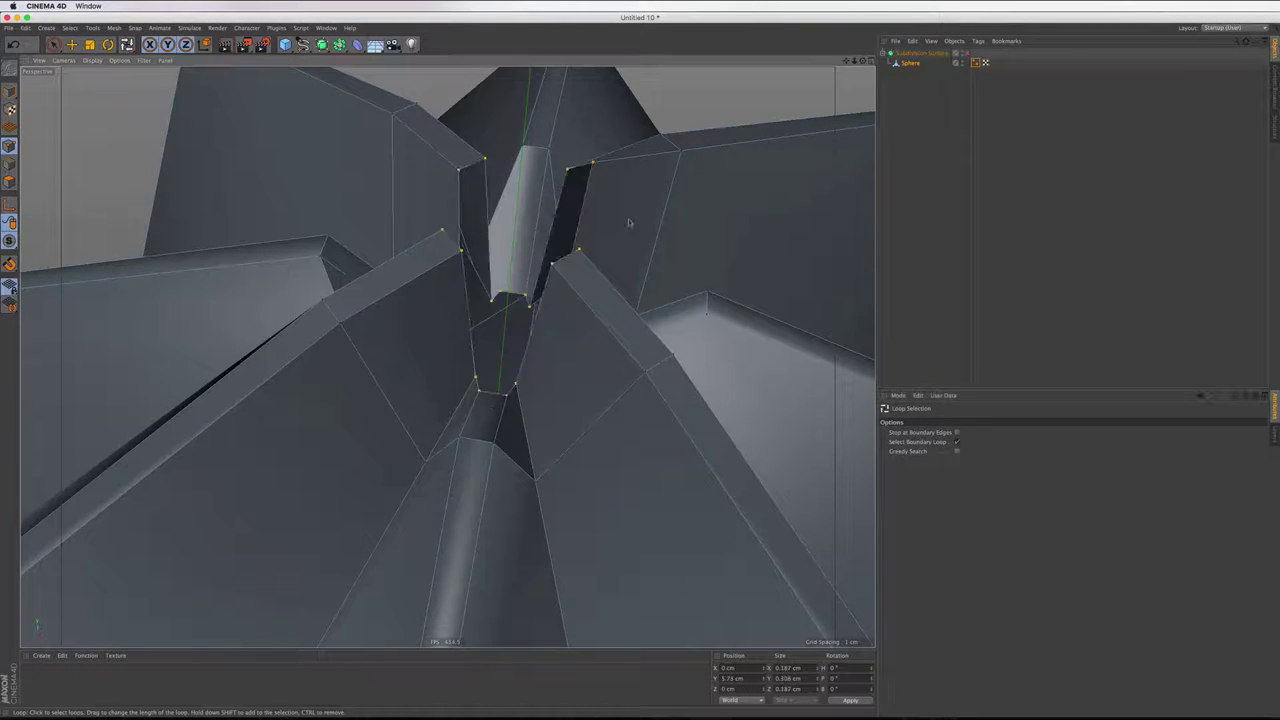
left_click(53, 44)
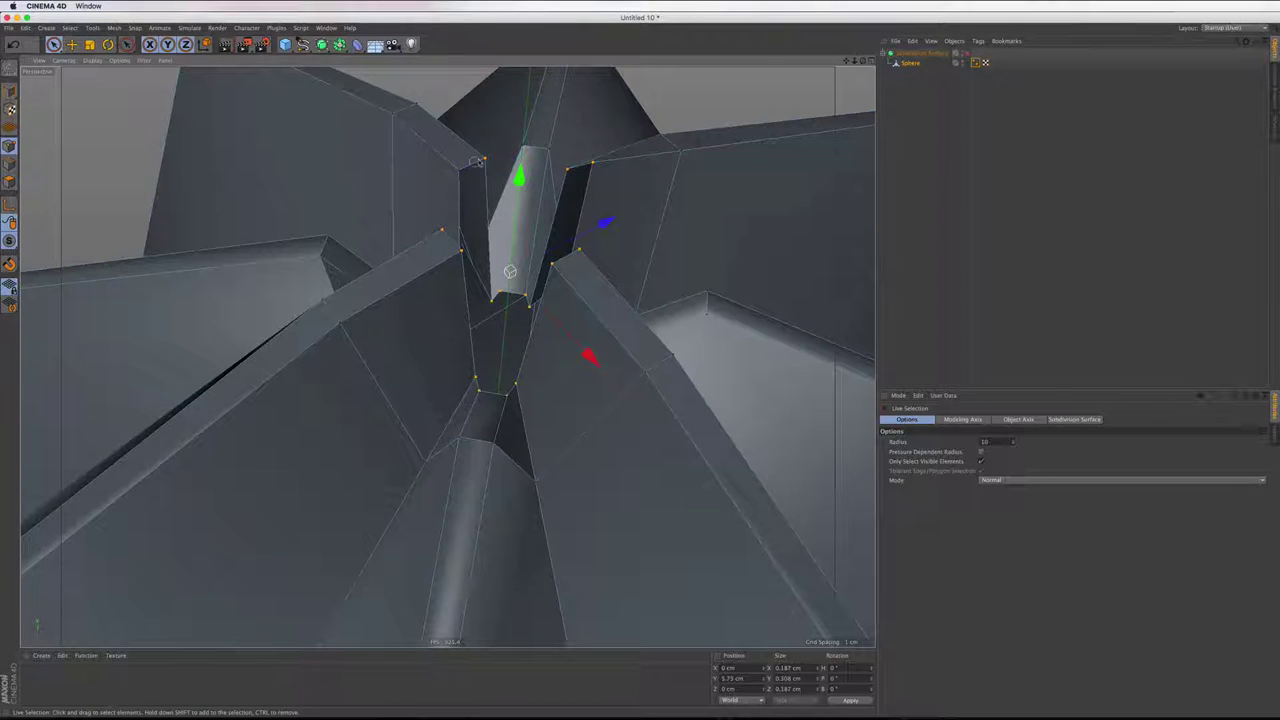
left_click(597, 161)
Select the small centre ring and raise its points toward the tip, to about 5.73 cm
left_click_drag(656, 139, 840, 42, "alt")
left_click_drag(447, 356, 447, 356, "alt")
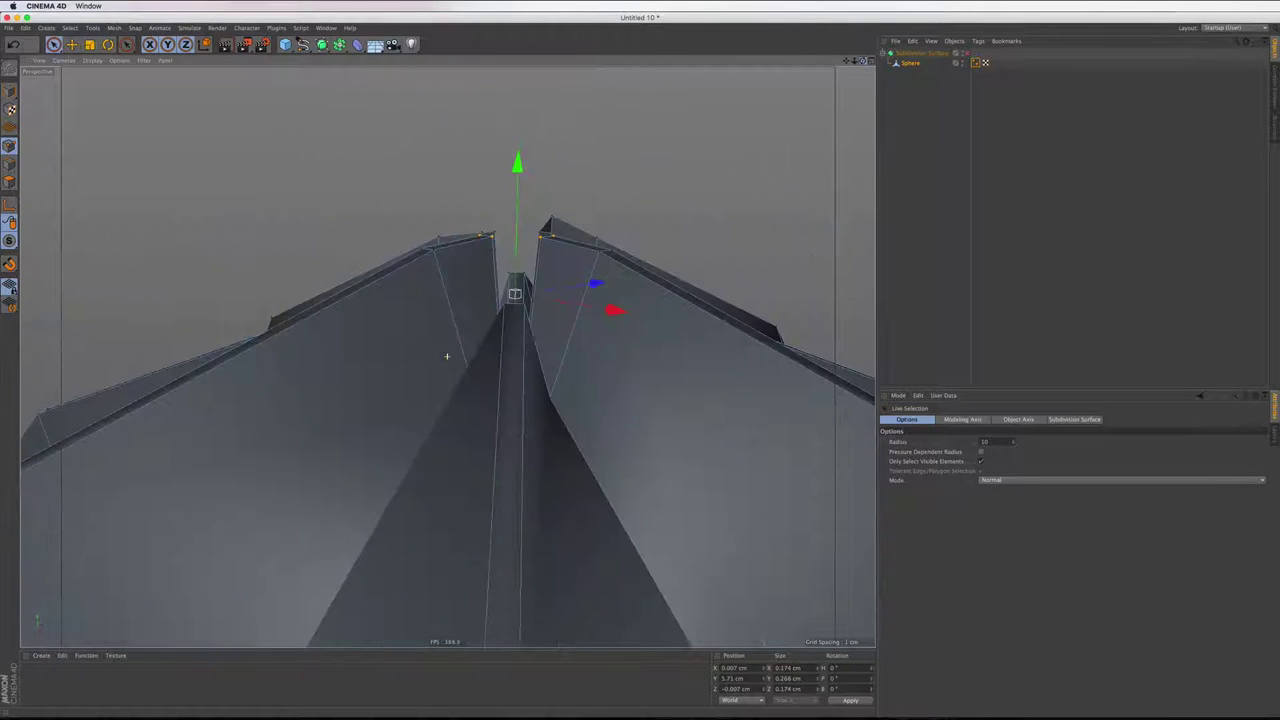
left_click_drag(447, 356, 447, 356, "alt")
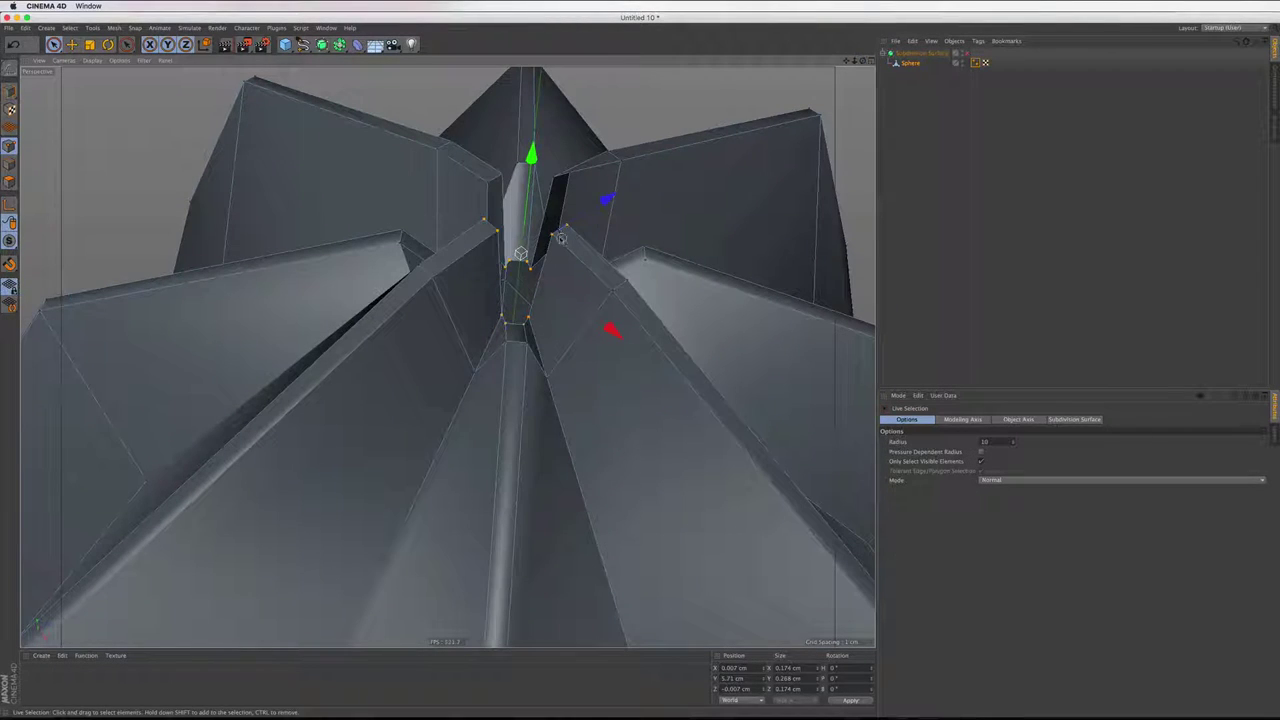
left_click(481, 213)
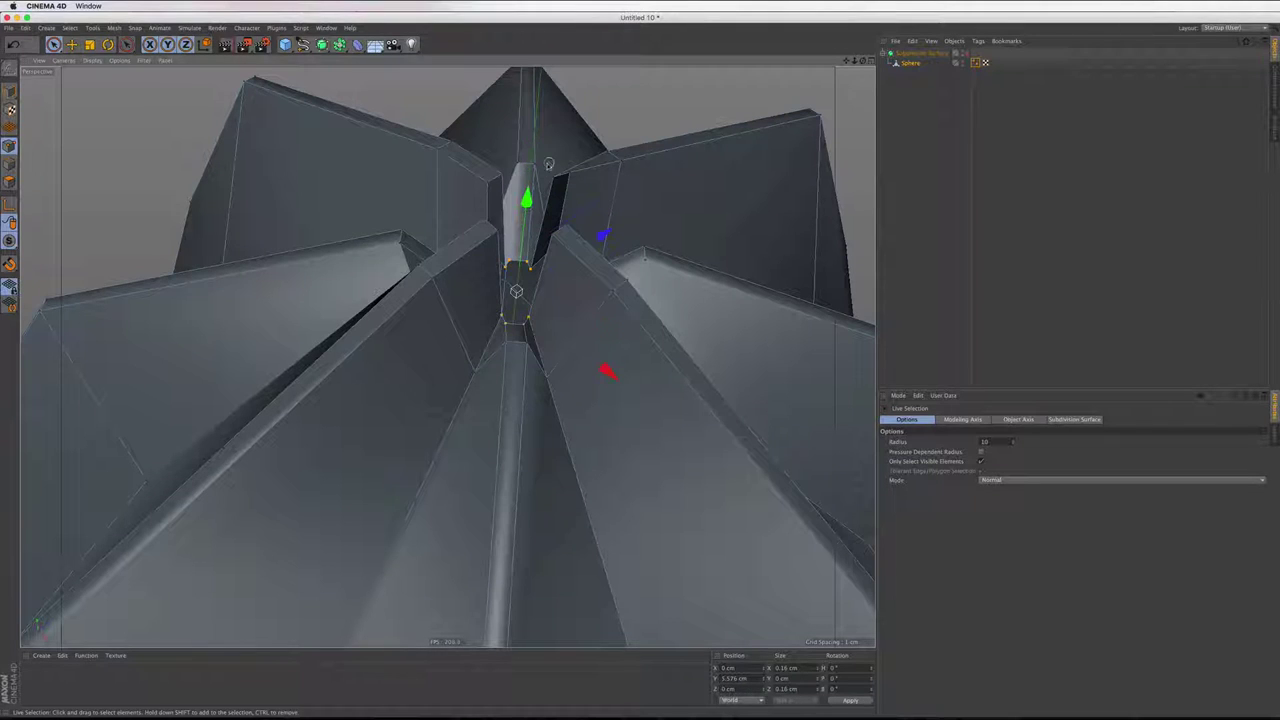
left_click_drag(525, 199, 533, 169)
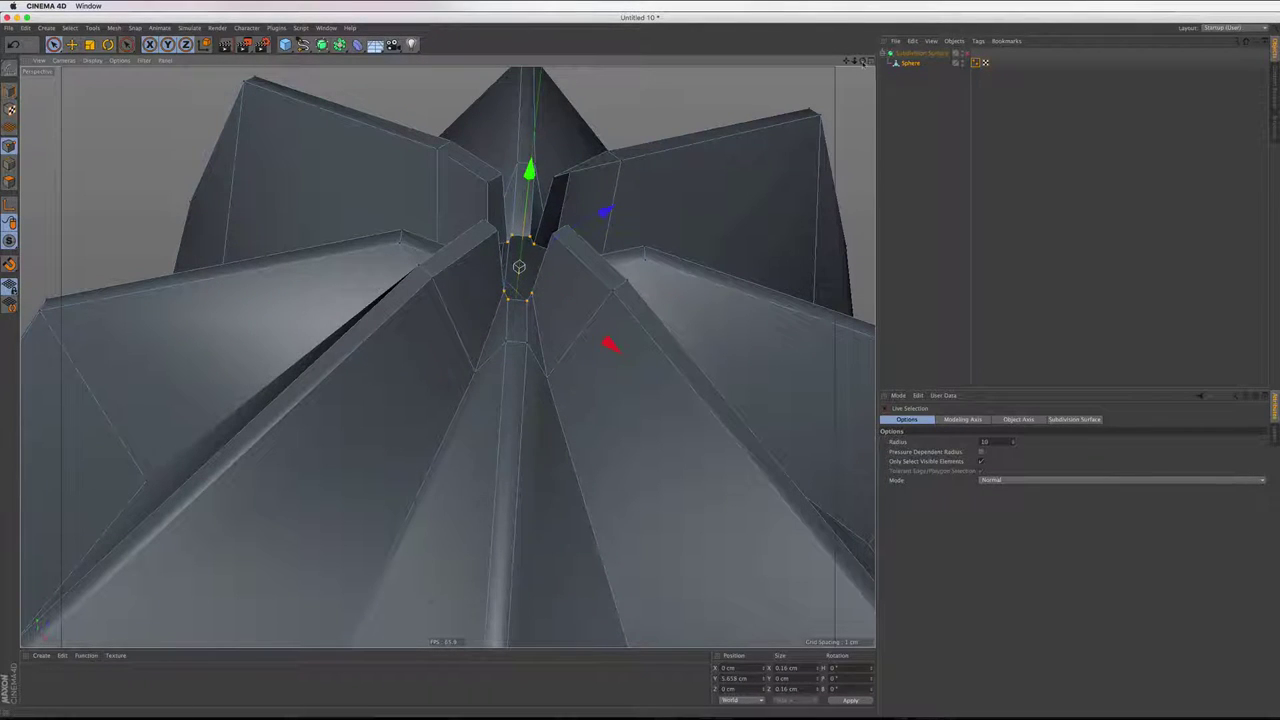
left_click_drag(862, 62, 760, 110)
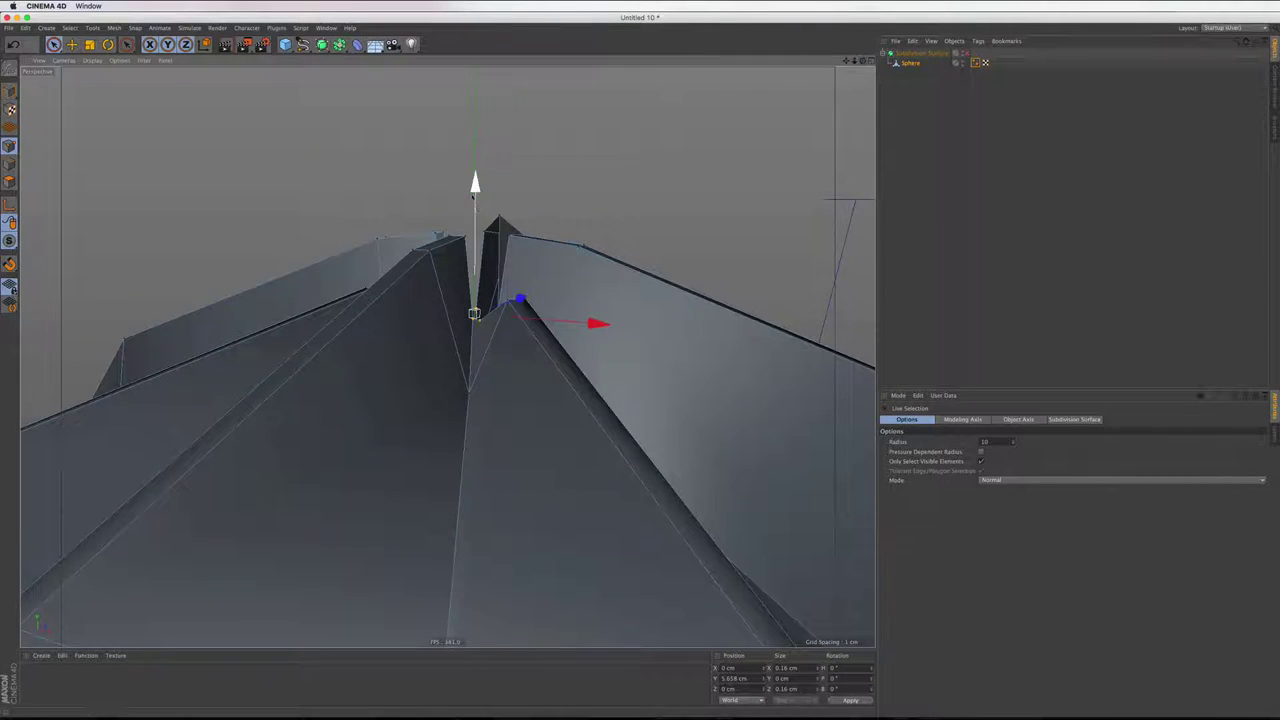
left_click_drag(473, 196, 476, 158)
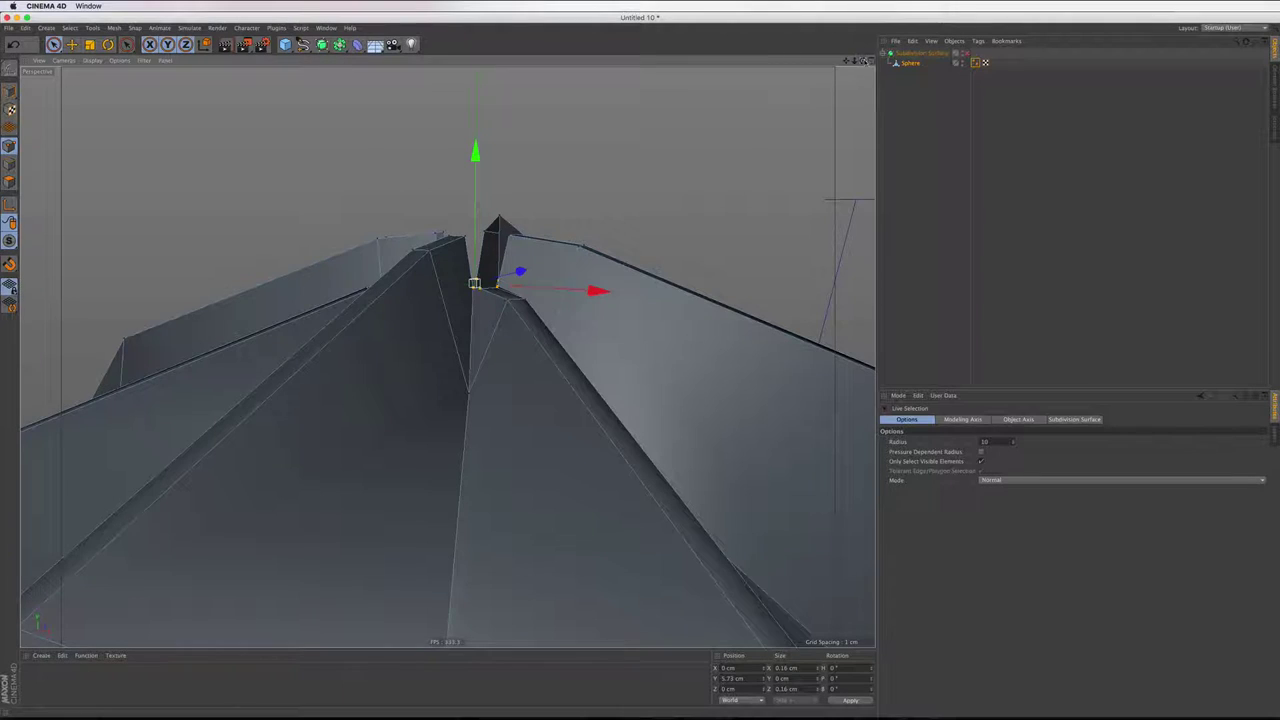
mouse_move(474, 283)
left_mouse_down("alt")
mouse_move(443, 351)
mouse_move(590, 197)
left_mouse_up("alt")
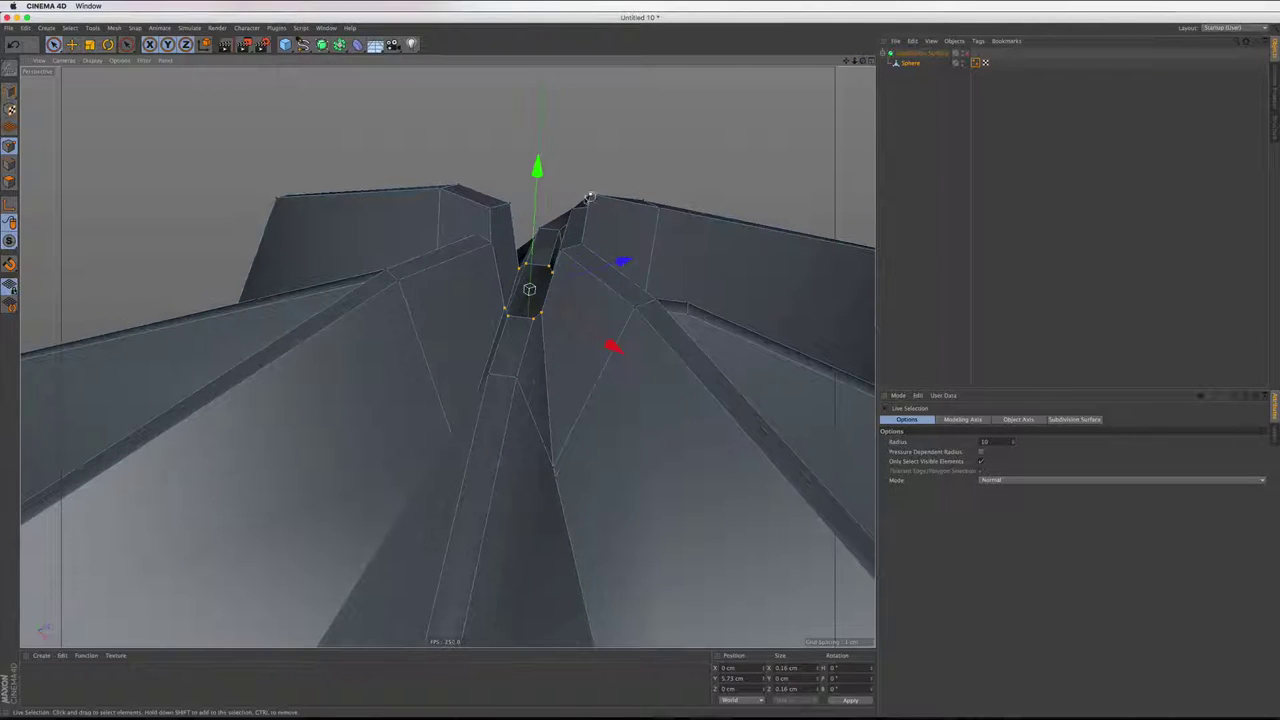
left_click_drag(512, 205, 492, 119)
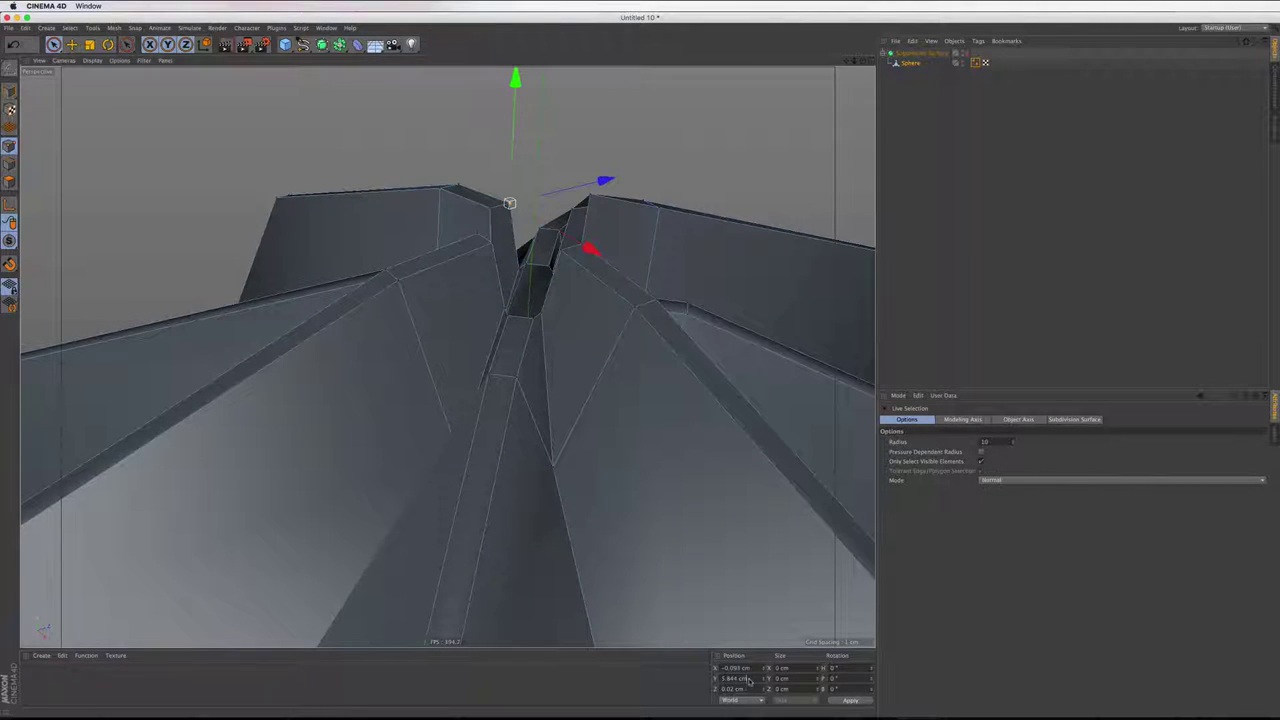
Try setting the ridge-top points' height to 5.844 cm, then undo the resulting spike
left_click(591, 194)
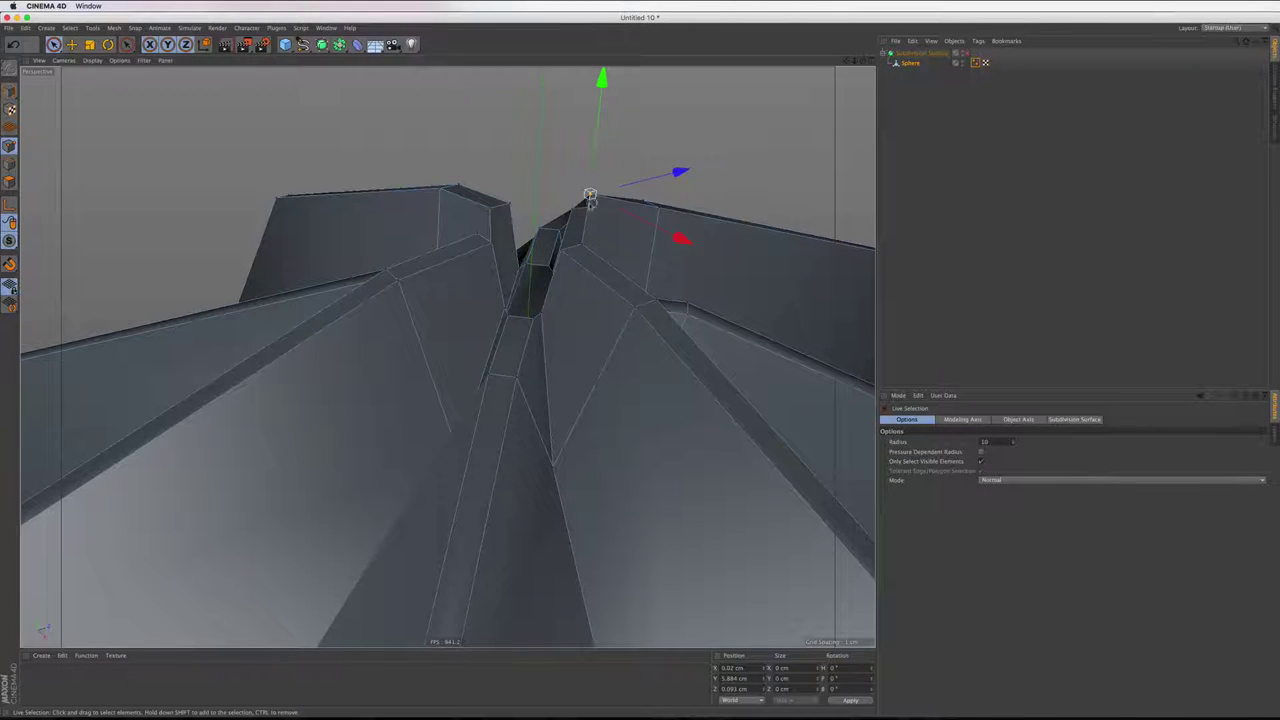
left_click(571, 208)
double_click(745, 678)
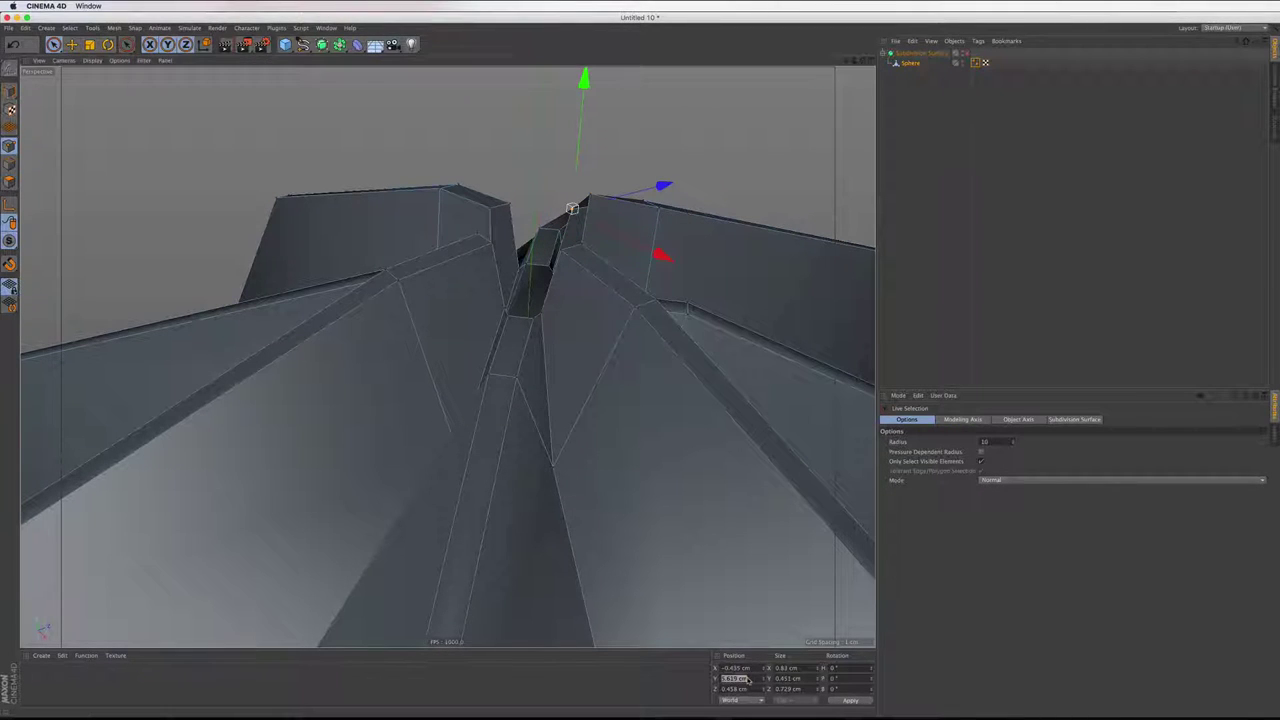
type("5.844")
left_click(848, 699)
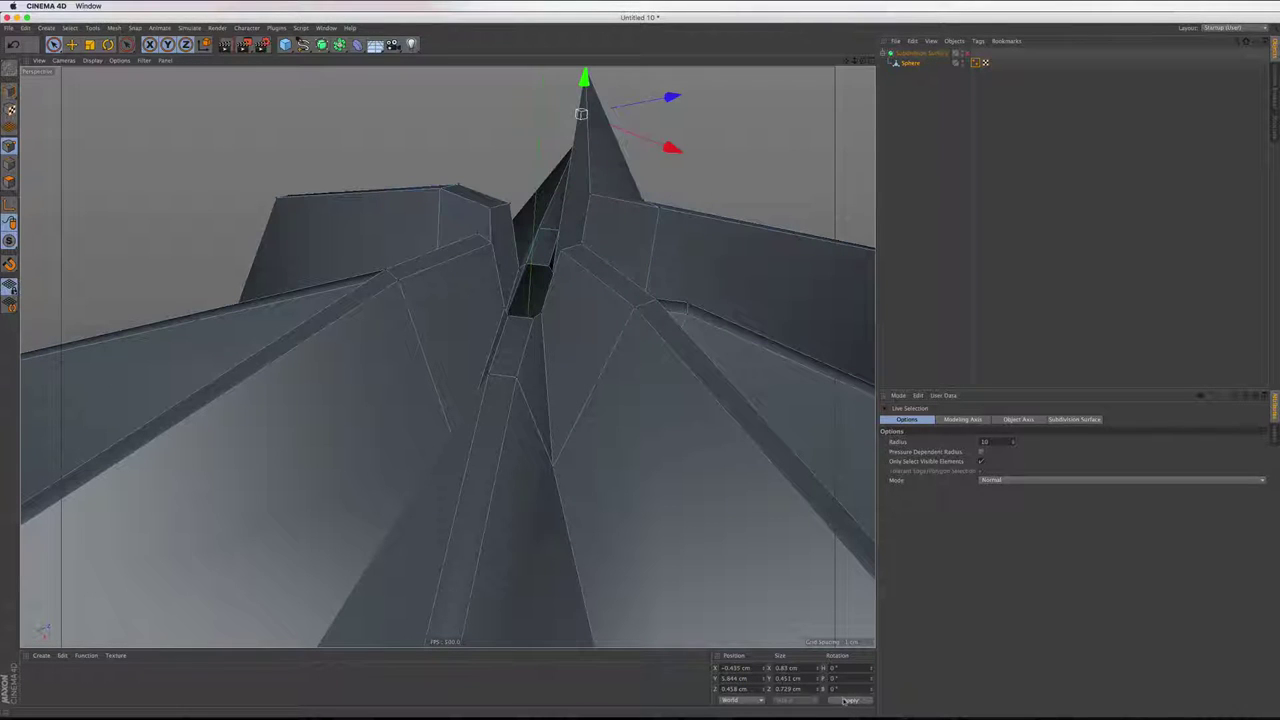
key("ctrl+z")
left_click(514, 157)
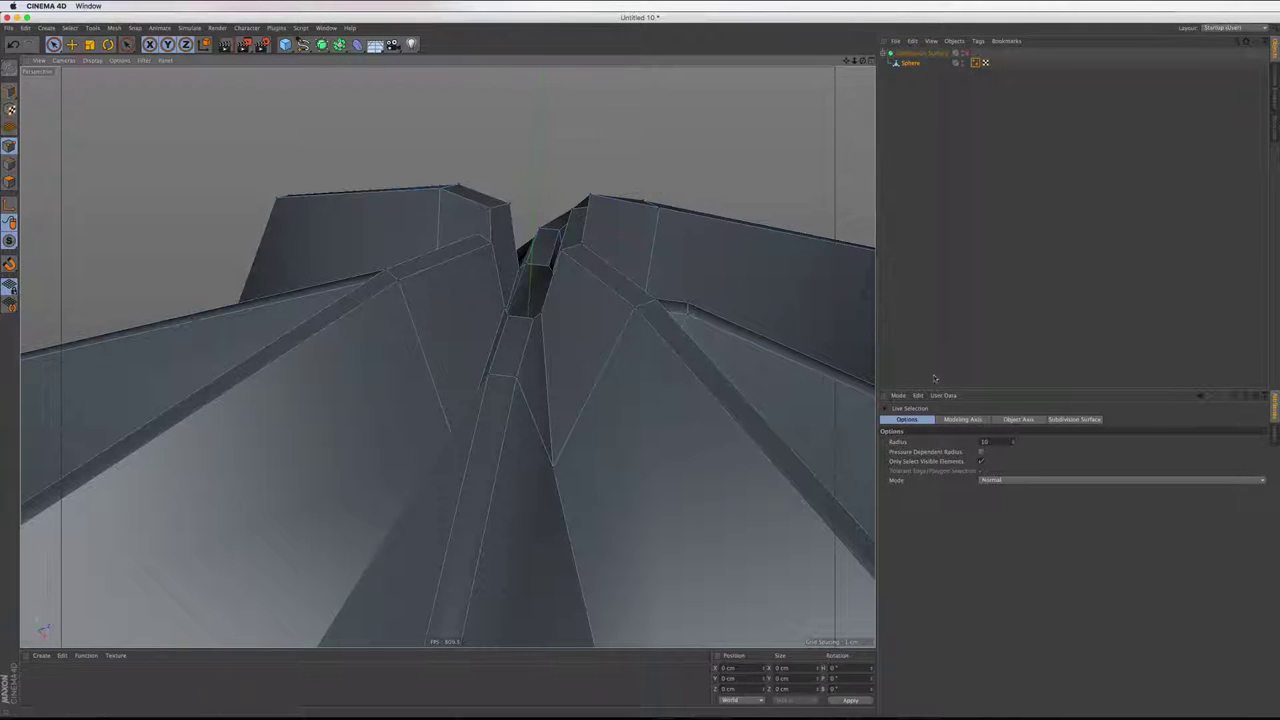
Select a single ridge-top point and nudge it slightly sideways along X
left_click(570, 208)
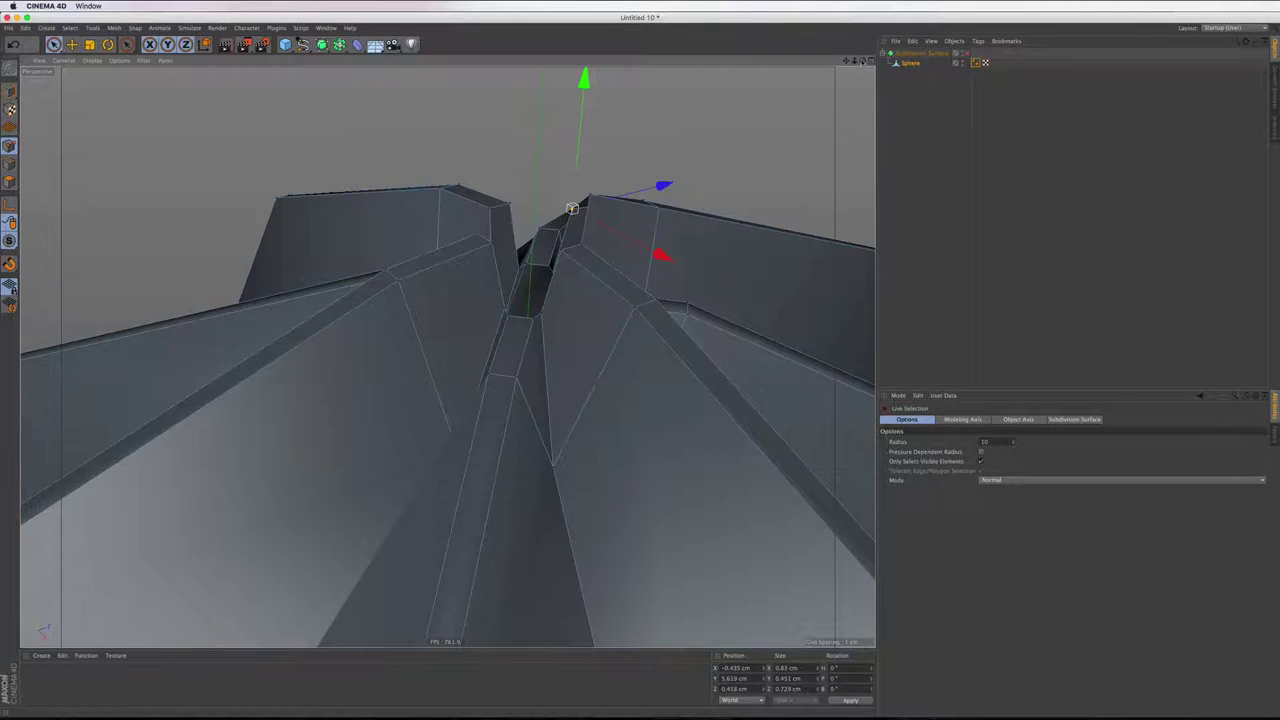
mouse_move(570, 208)
left_mouse_down("alt")
mouse_move(447, 356)
mouse_move(514, 163)
left_mouse_up("alt")
left_click(453, 163)
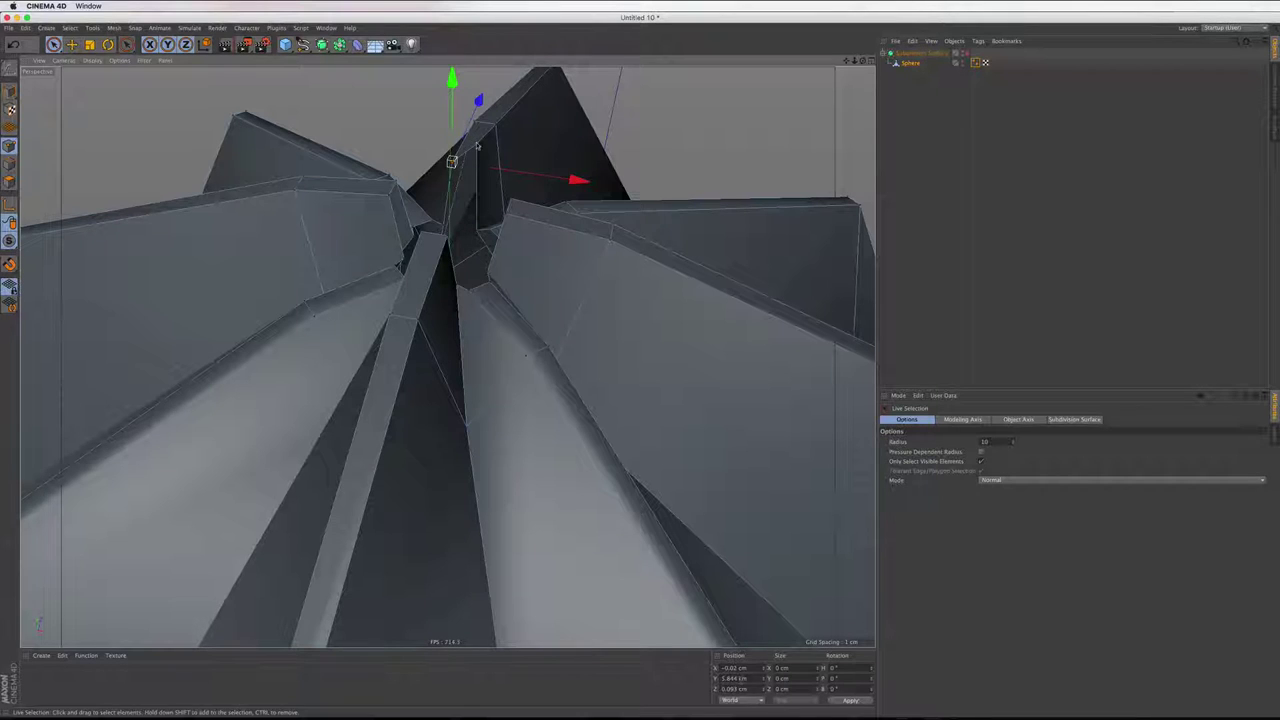
left_click_drag(478, 147, 502, 130)
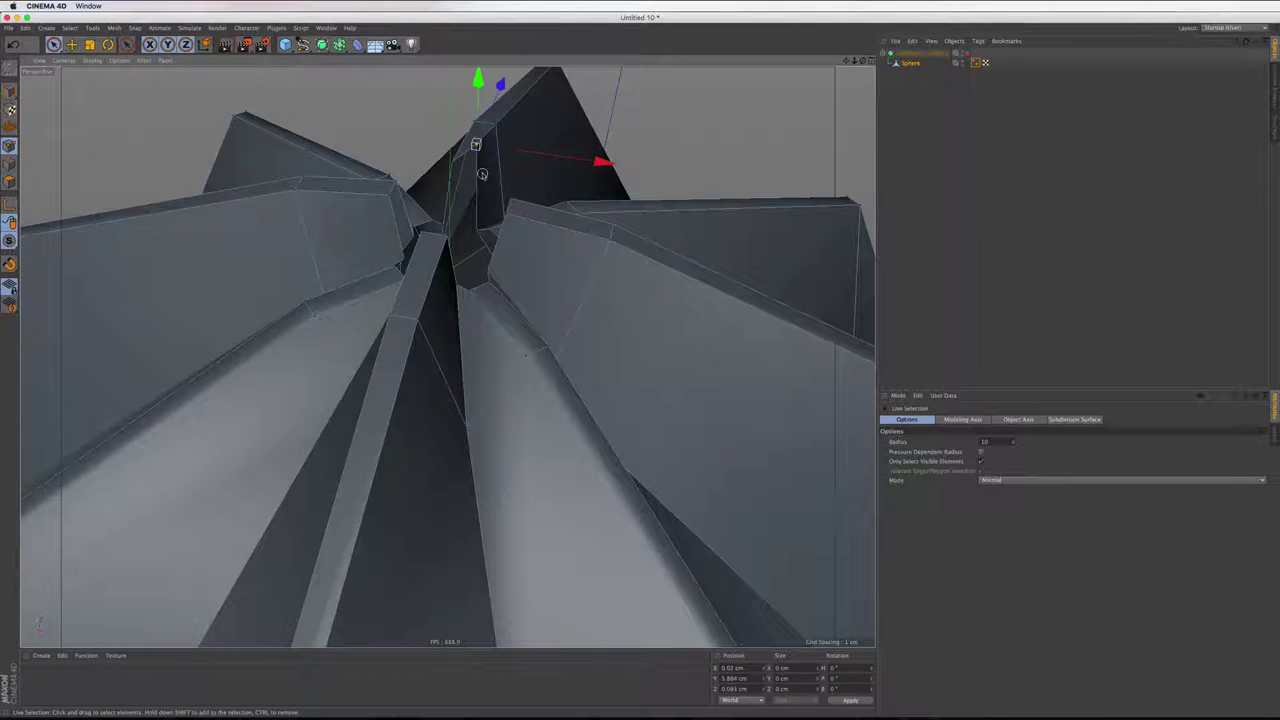
mouse_move(861, 61)
left_mouse_down()
mouse_move(447, 356)
mouse_move(320, 175)
left_mouse_up()
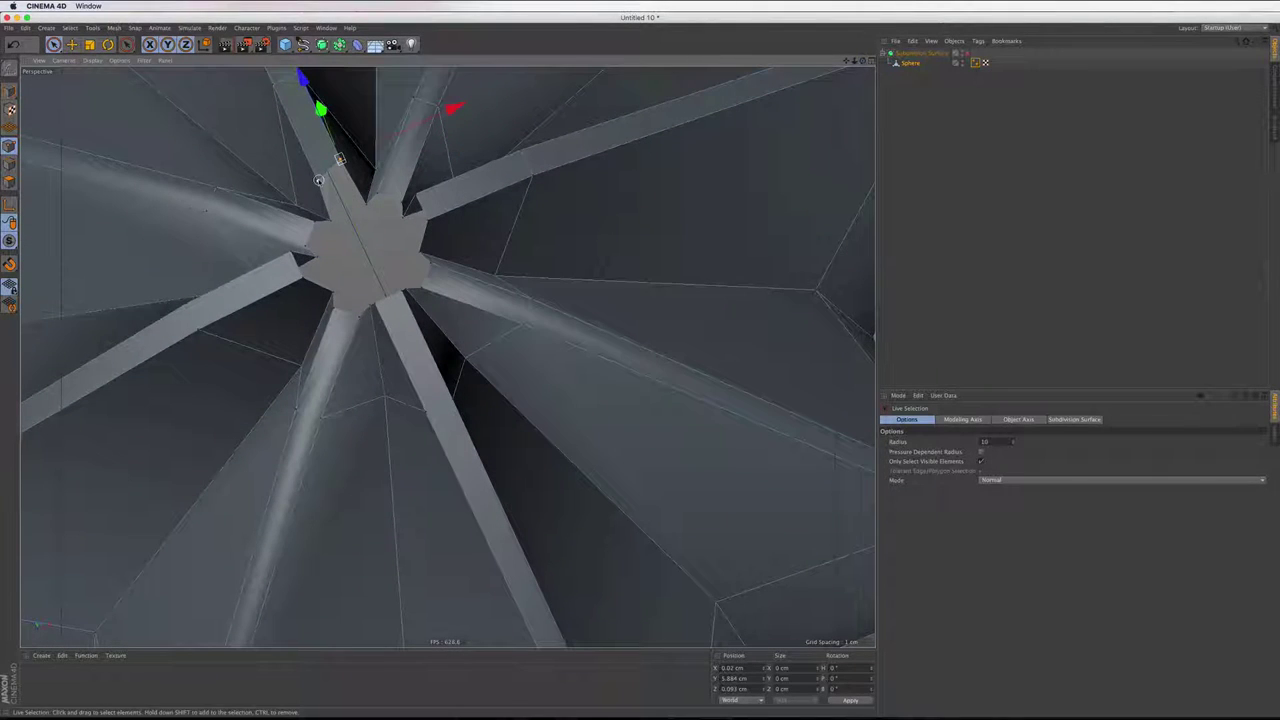
left_click(318, 180)
left_click(349, 175)
Set the edge just above the centre hub to a Y position of 5.844 cm
left_click(340, 159)
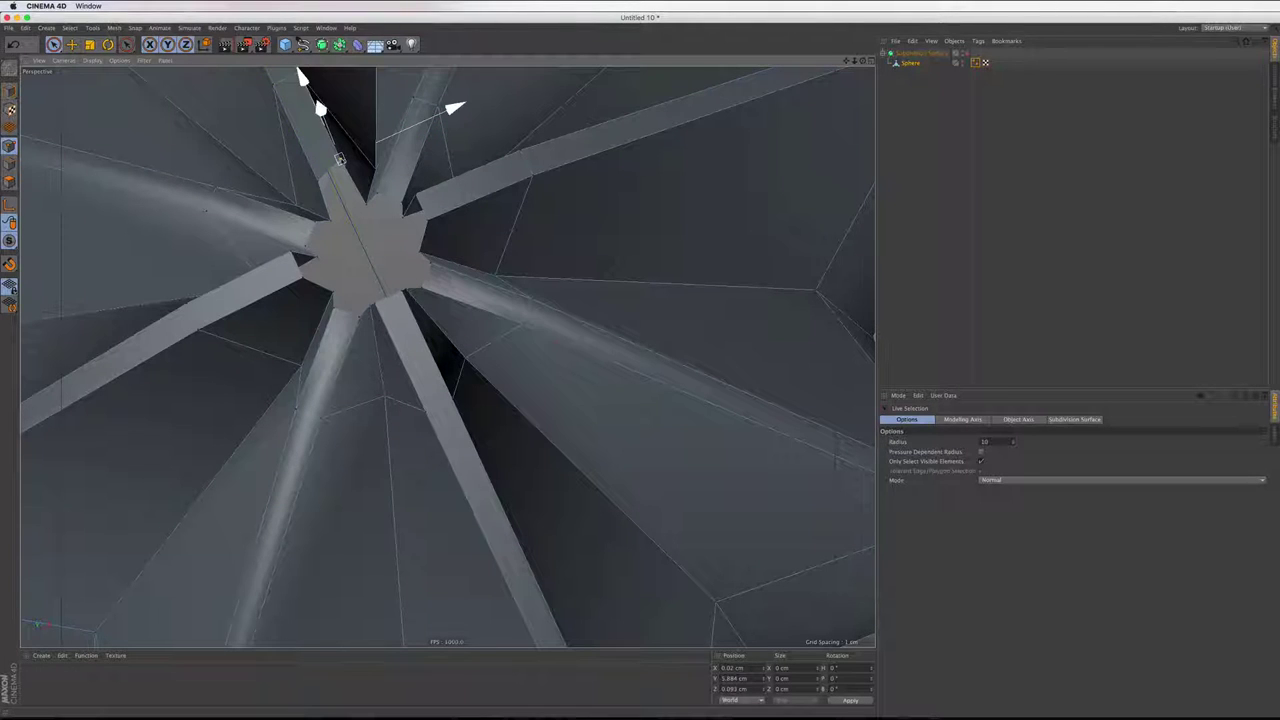
left_click(742, 679)
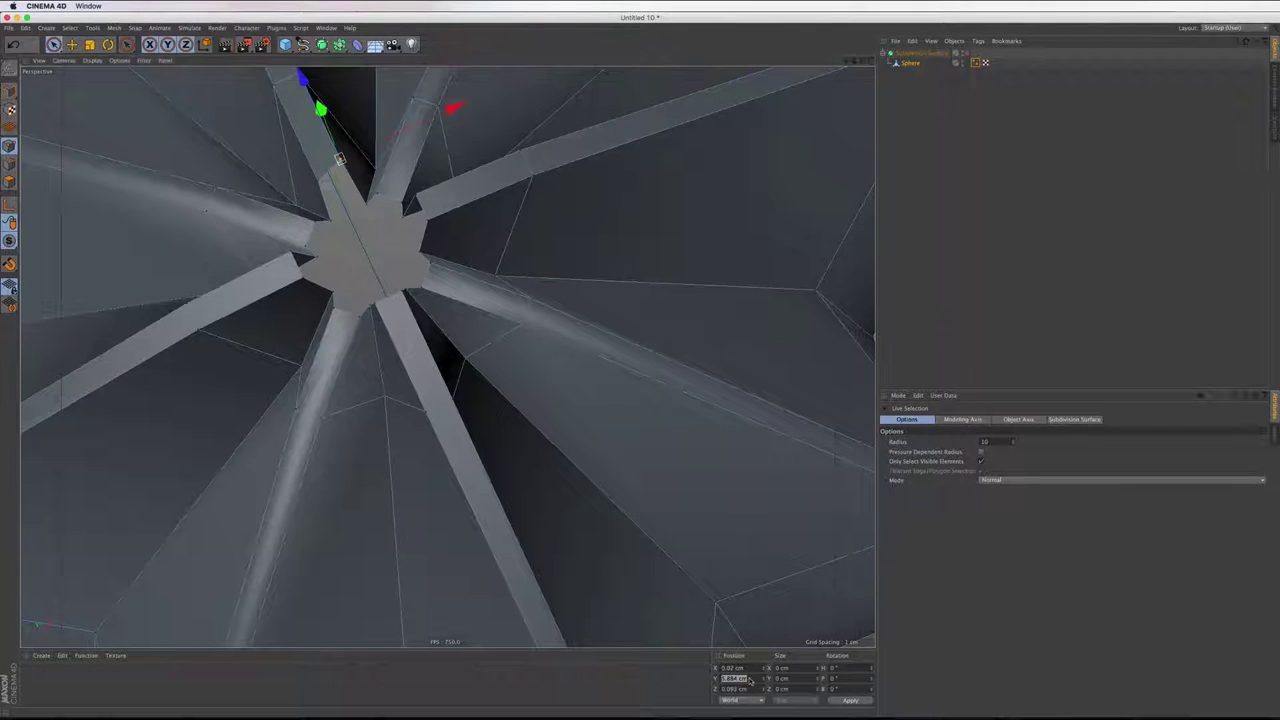
type("5.844")
key("Return")
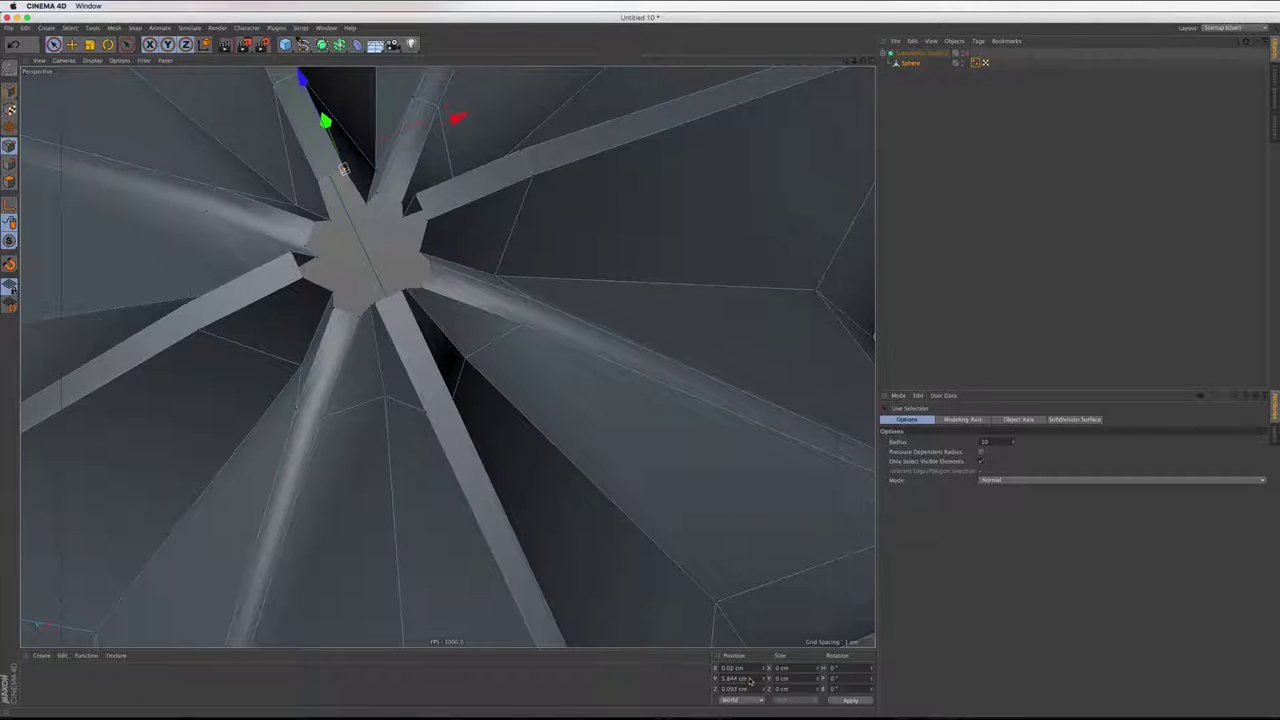
left_click_drag(447, 356, 447, 356, "alt")
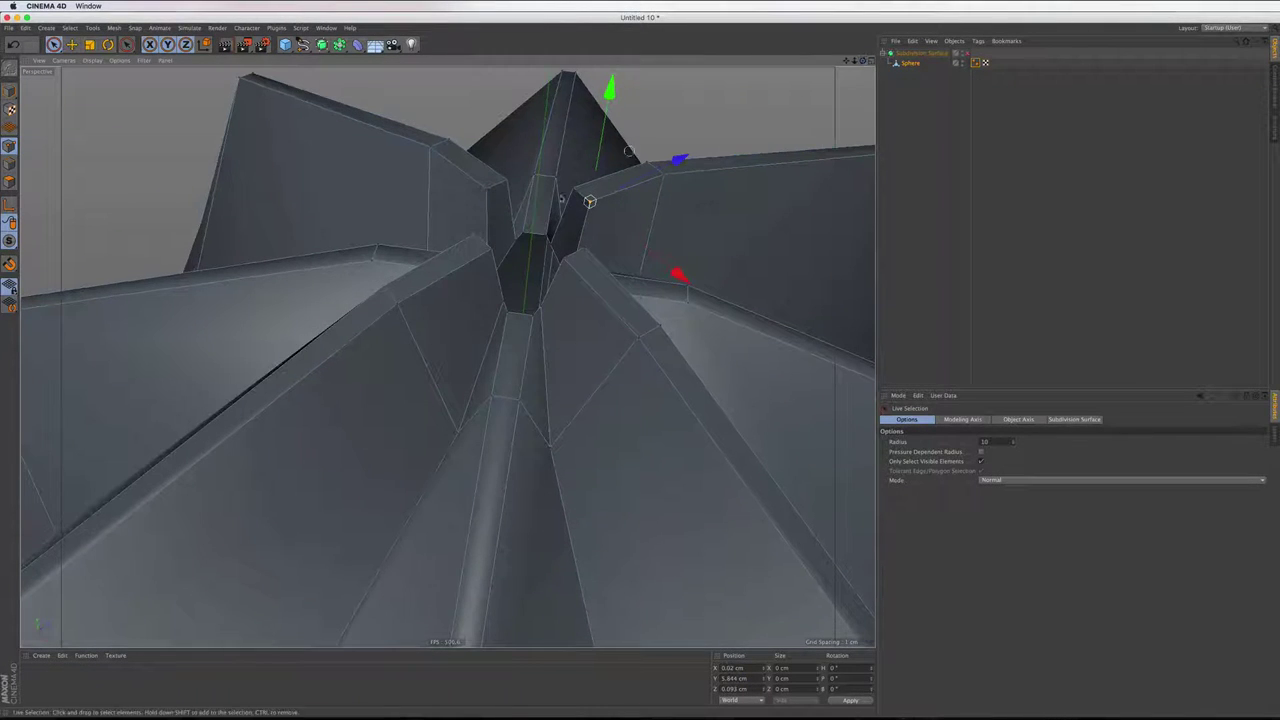
left_click_drag(454, 286, 455, 305, "alt")
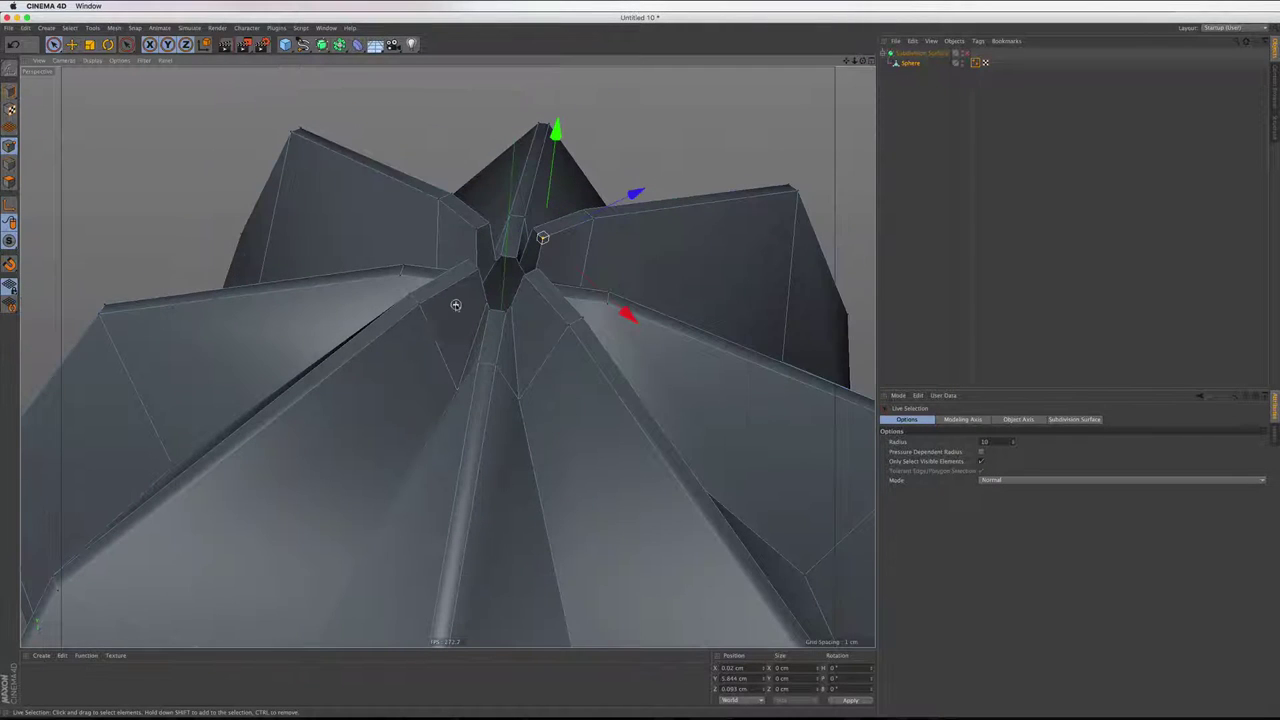
mouse_move(640, 715)
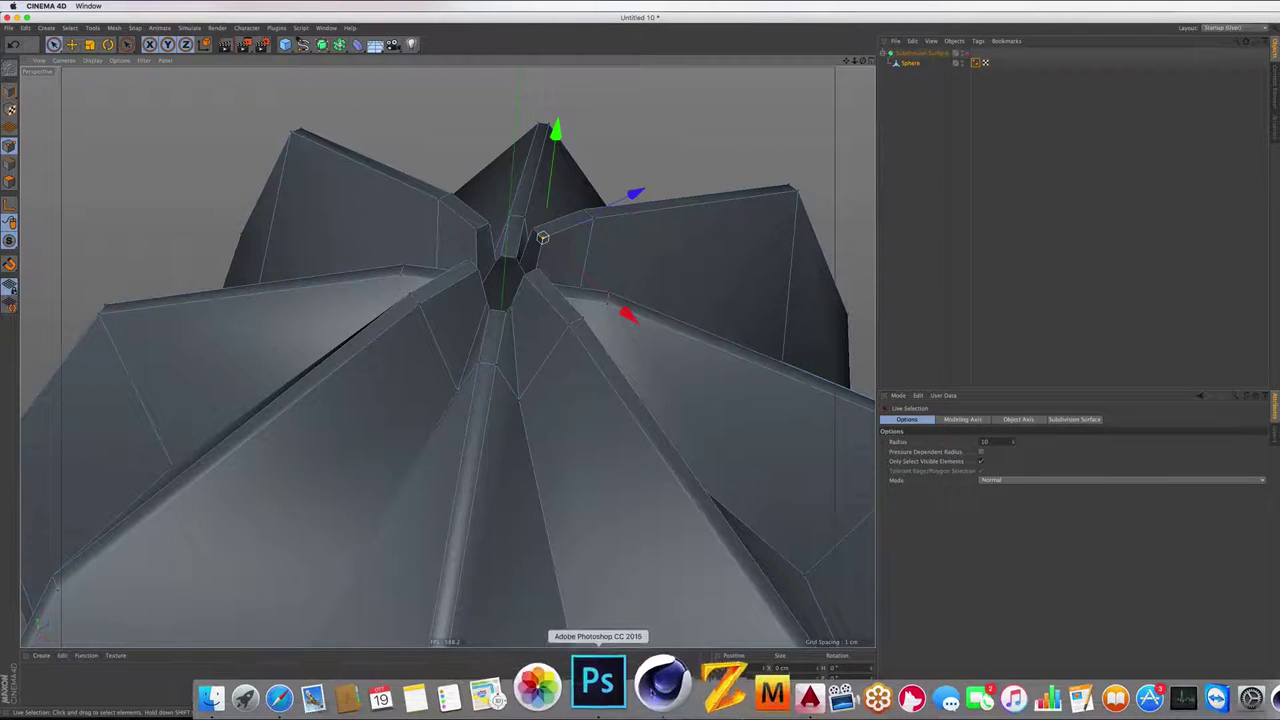
View reamer photos IMG_5851 and IMG_5855 in Preview, then return to Cinema 4D
left_click(1217, 695)
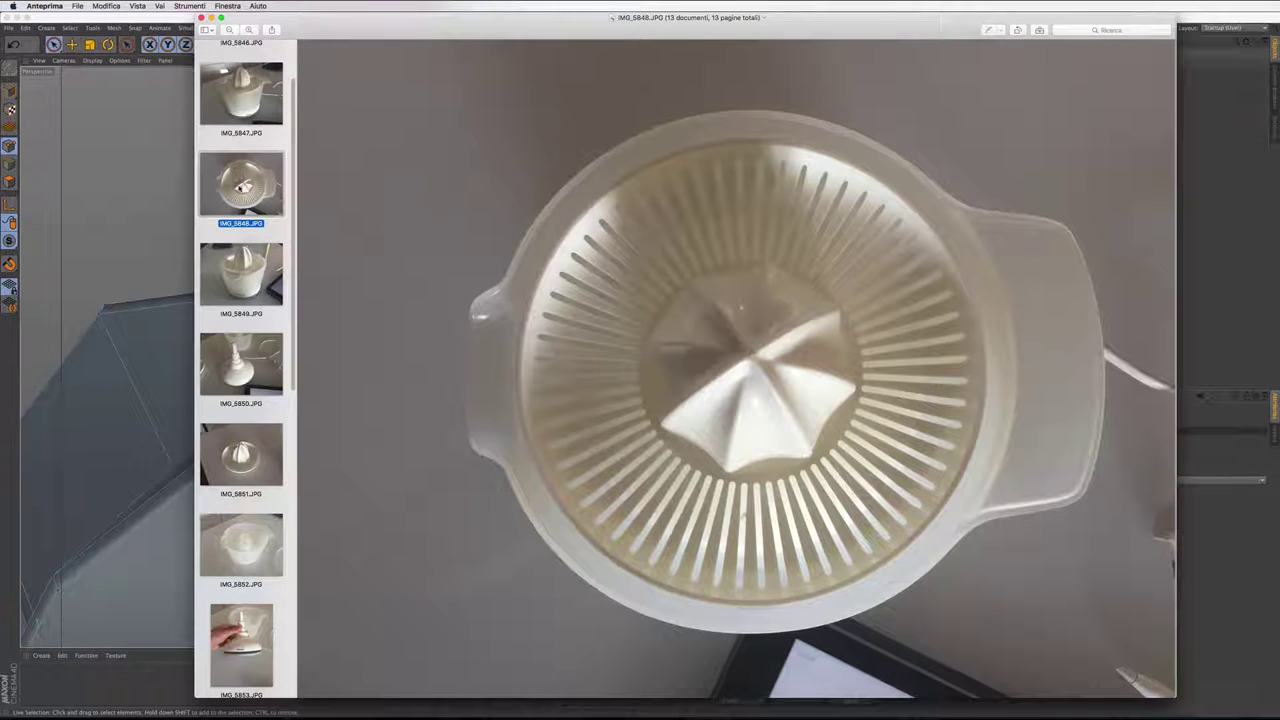
left_click(283, 450)
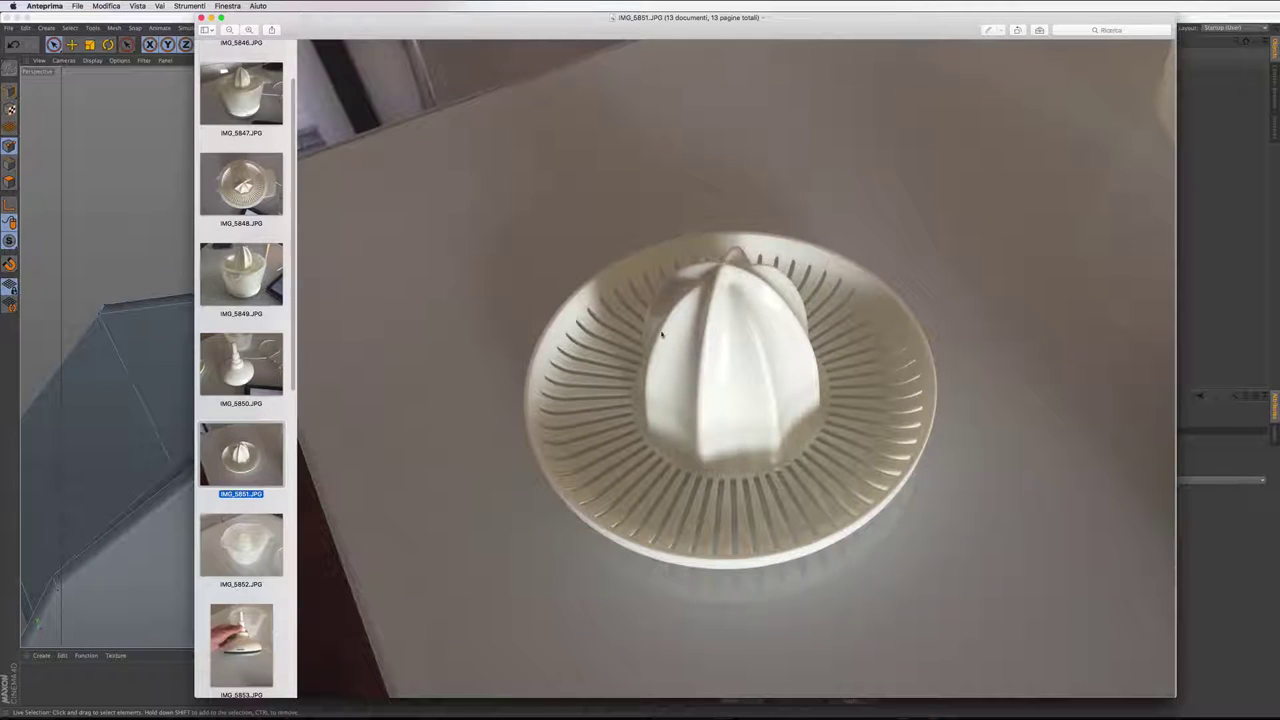
scroll(245, 370, "down", 1)
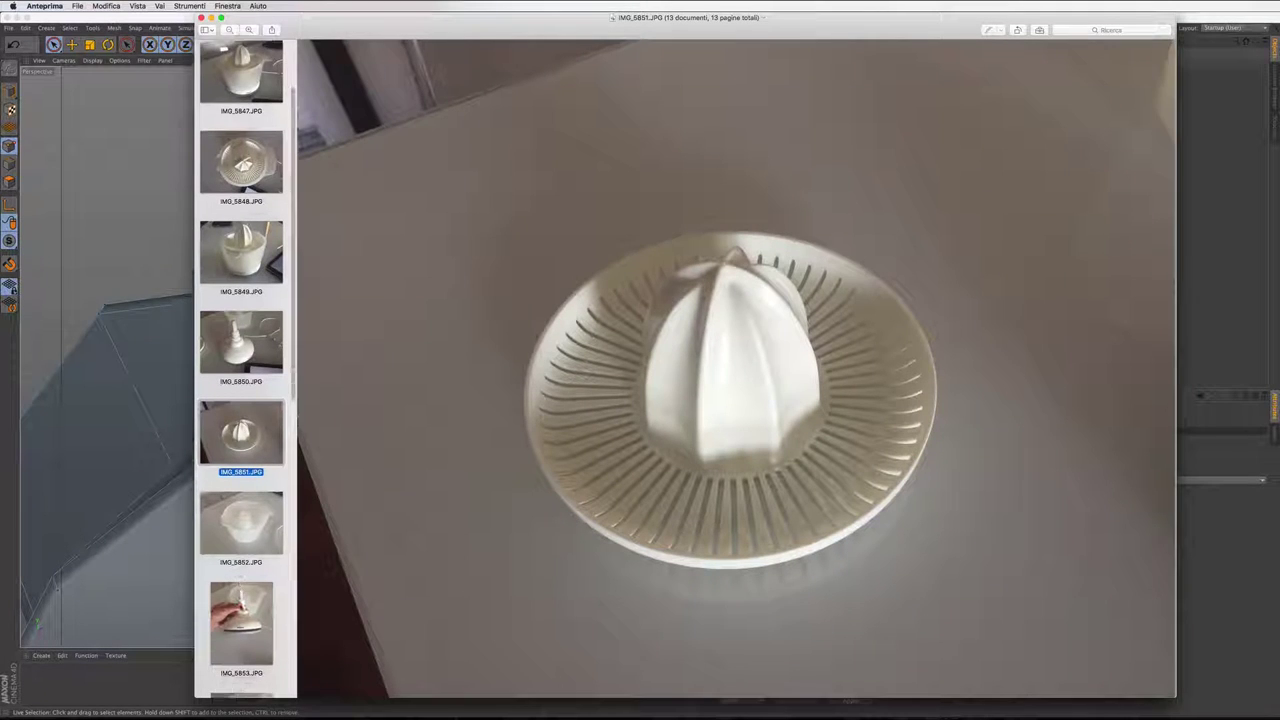
scroll(245, 370, "down", 2)
scroll(245, 370, "down", 2)
scroll(240, 628, "down", 2)
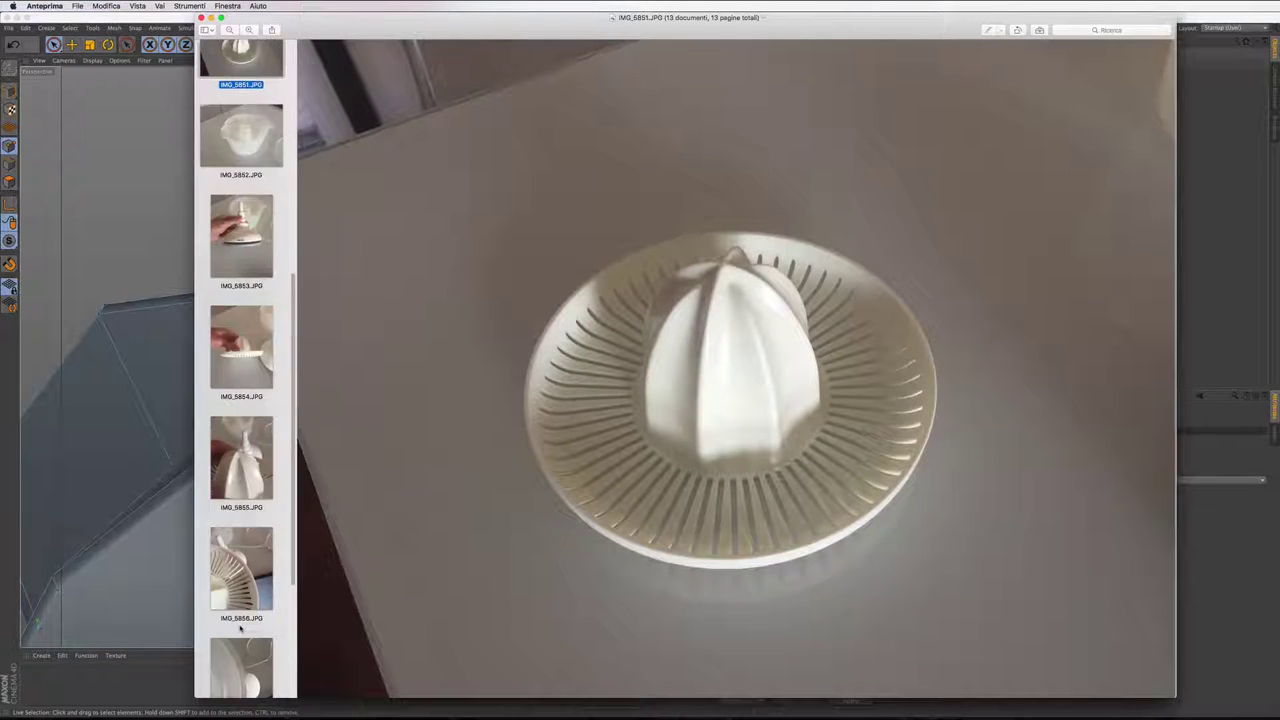
left_click(247, 497)
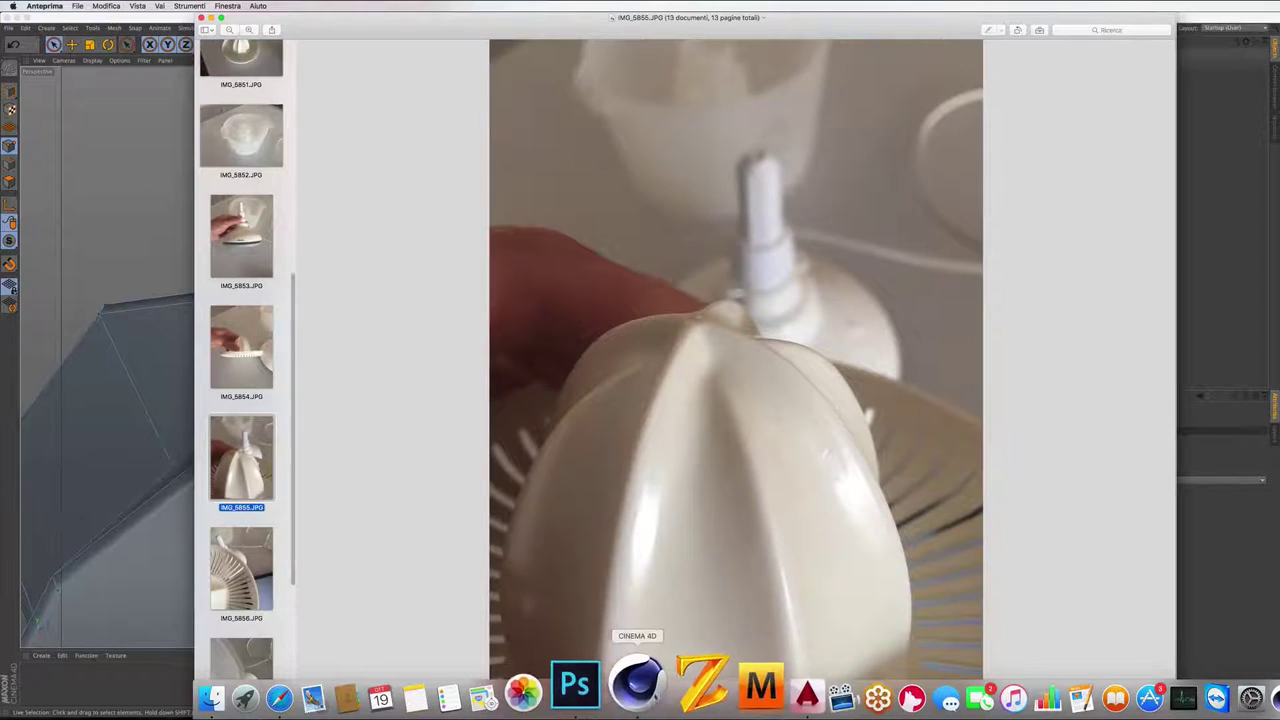
left_click(637, 683)
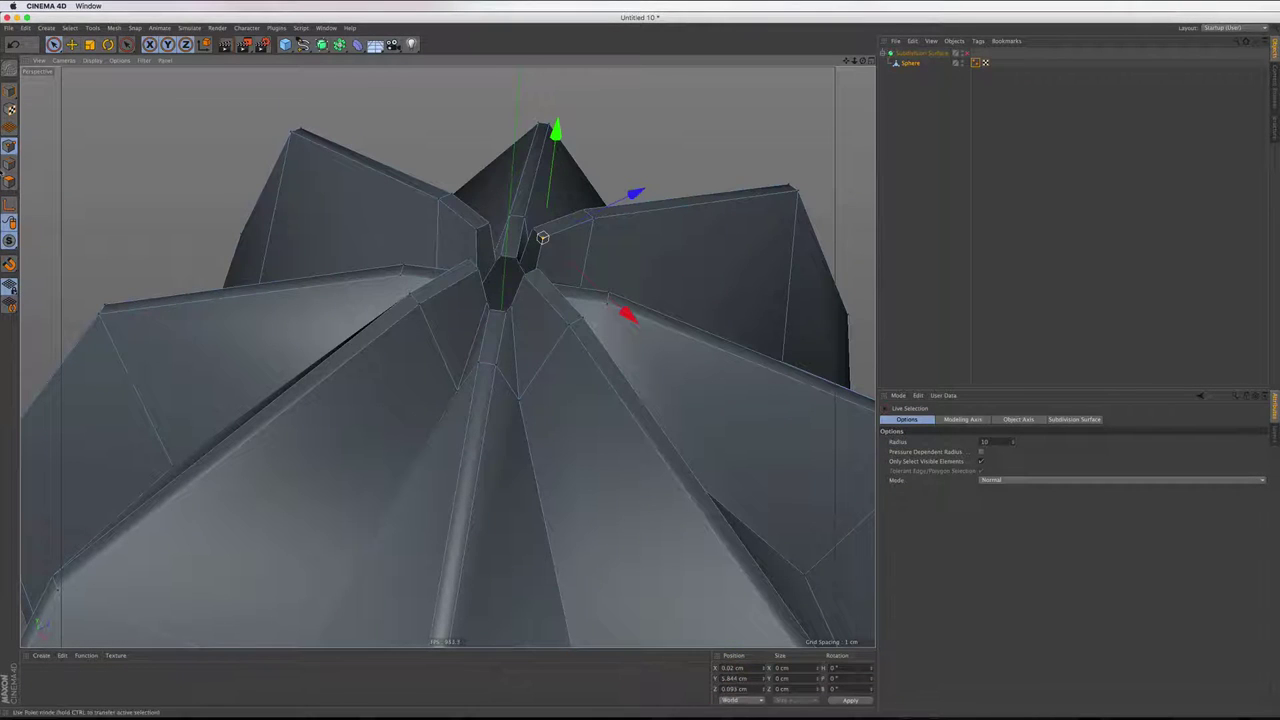
Orbit toward the tip junction and select the diagonal polygon strip across the tip
left_click(10, 163)
right_click(405, 117)
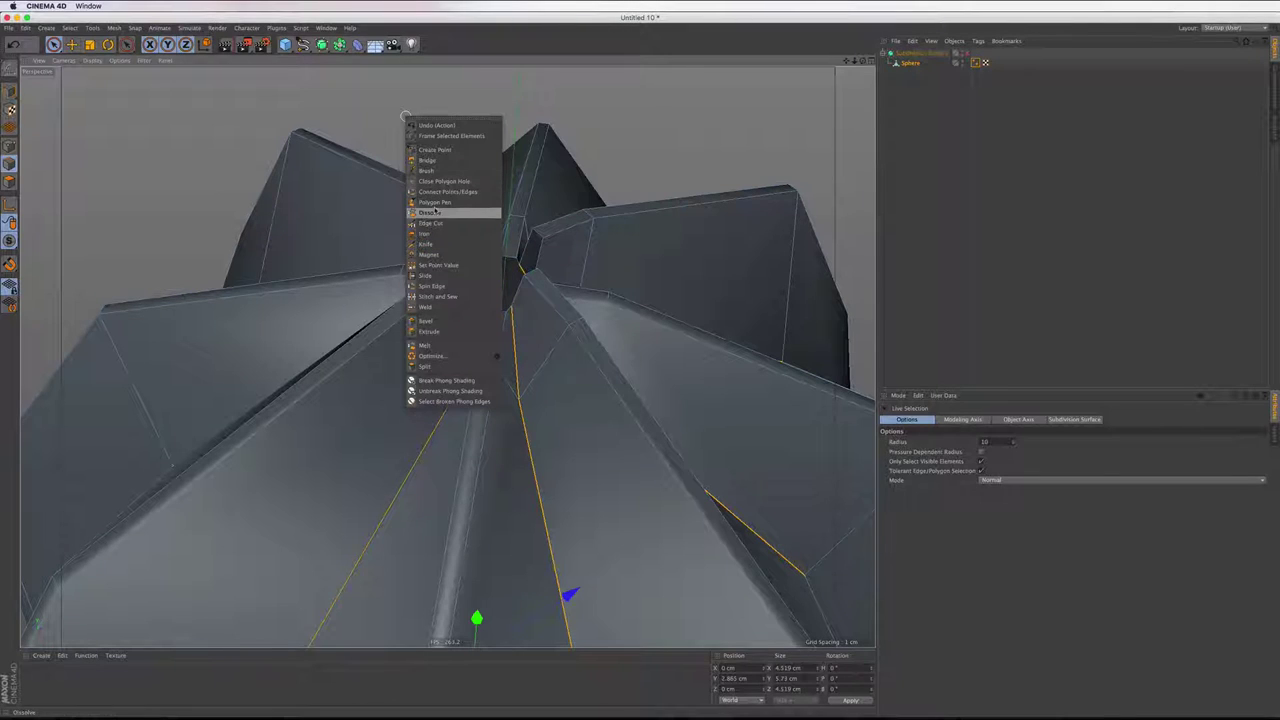
left_click(435, 203)
mouse_move(489, 171)
left_mouse_down("alt")
mouse_move(480, 252)
mouse_move(540, 318)
left_mouse_up("alt")
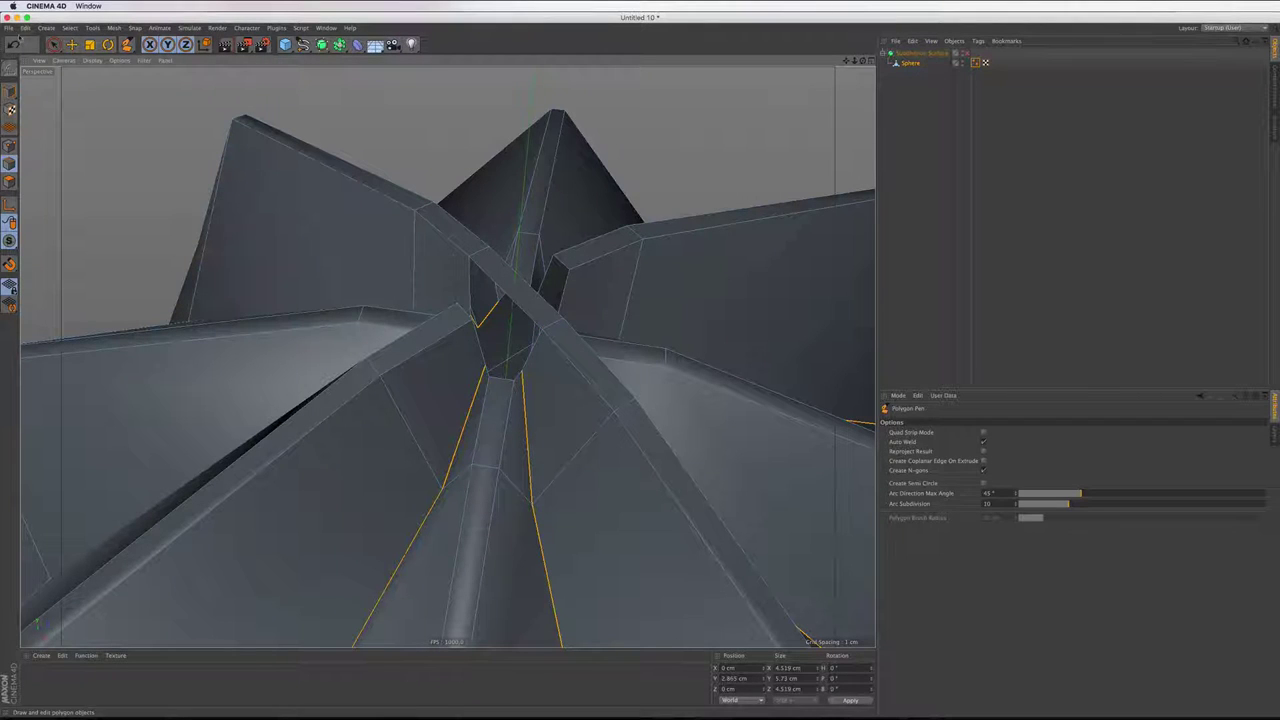
key("space")
left_click(9, 181)
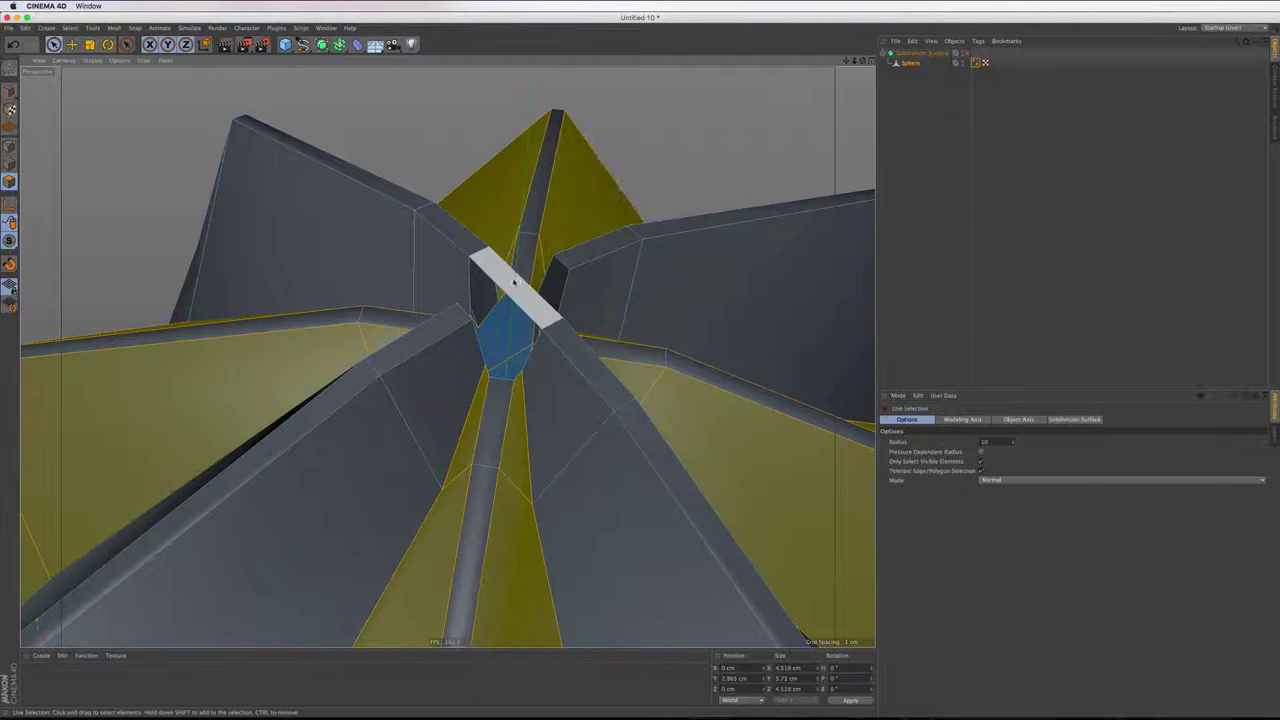
left_click(512, 285)
Cut straight across the diagonal strip with the Knife in Line mode
right_click(384, 116)
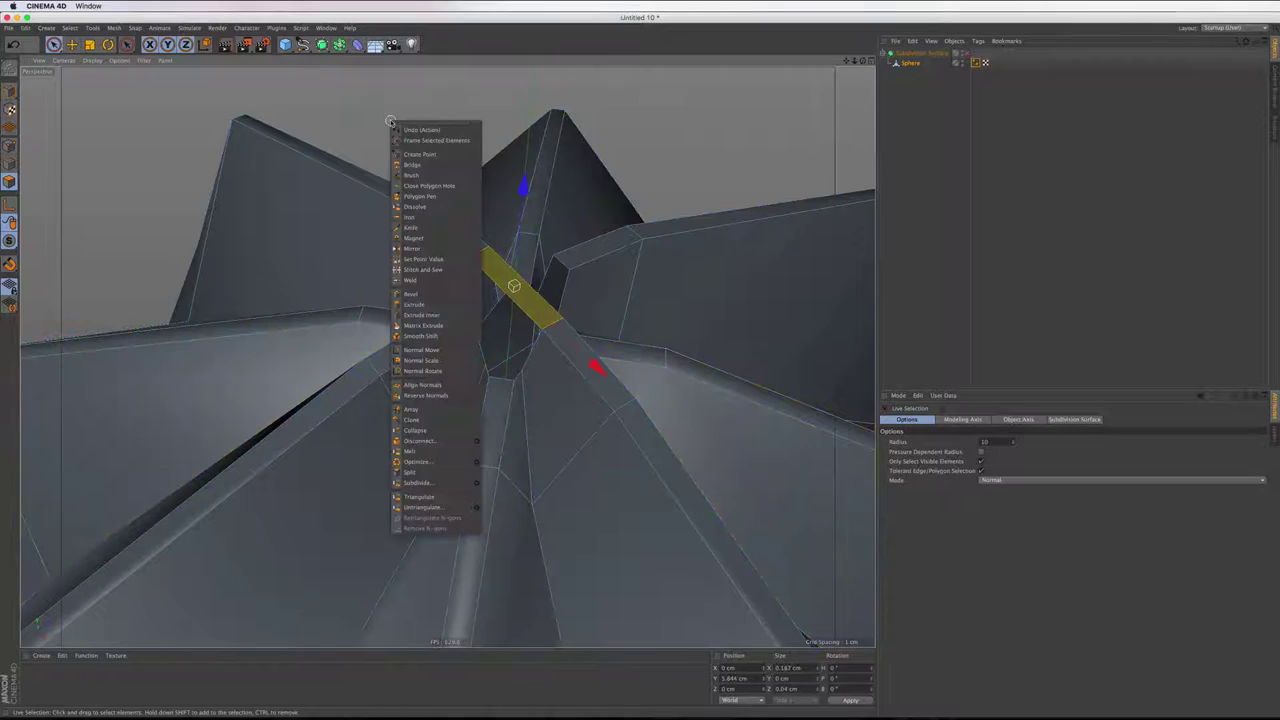
left_click(418, 230)
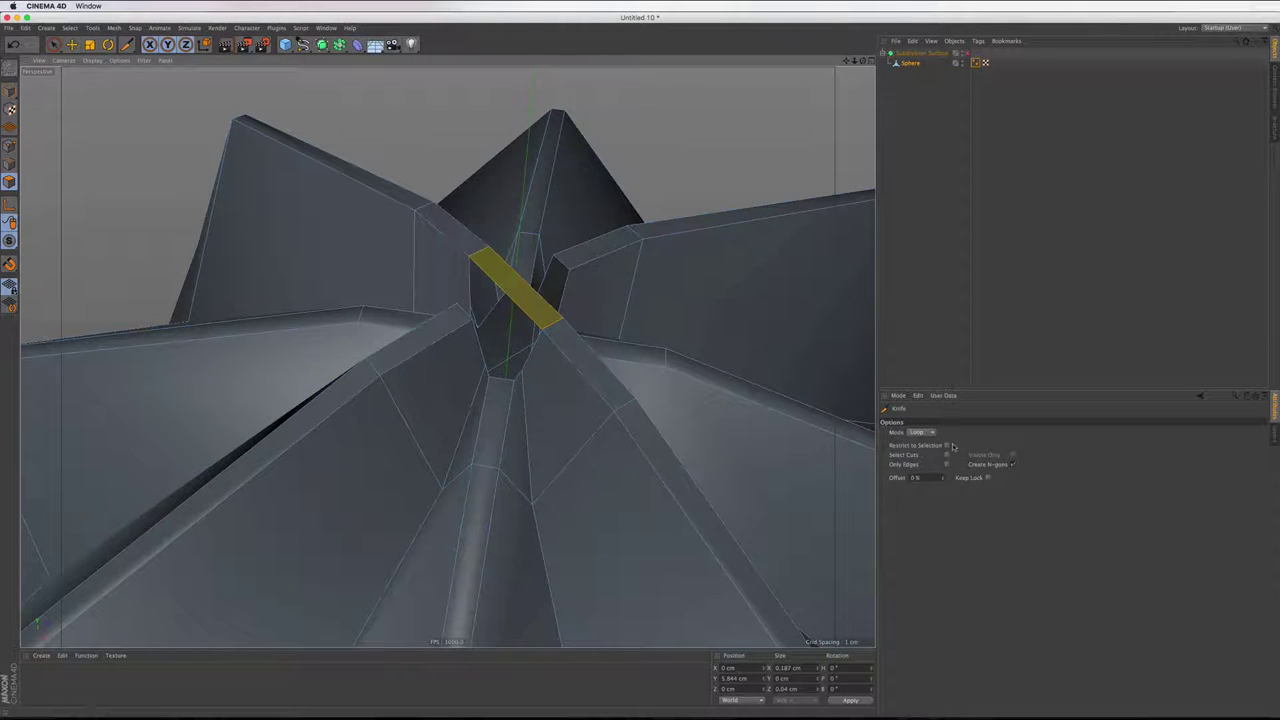
left_click(925, 432)
left_click(925, 445)
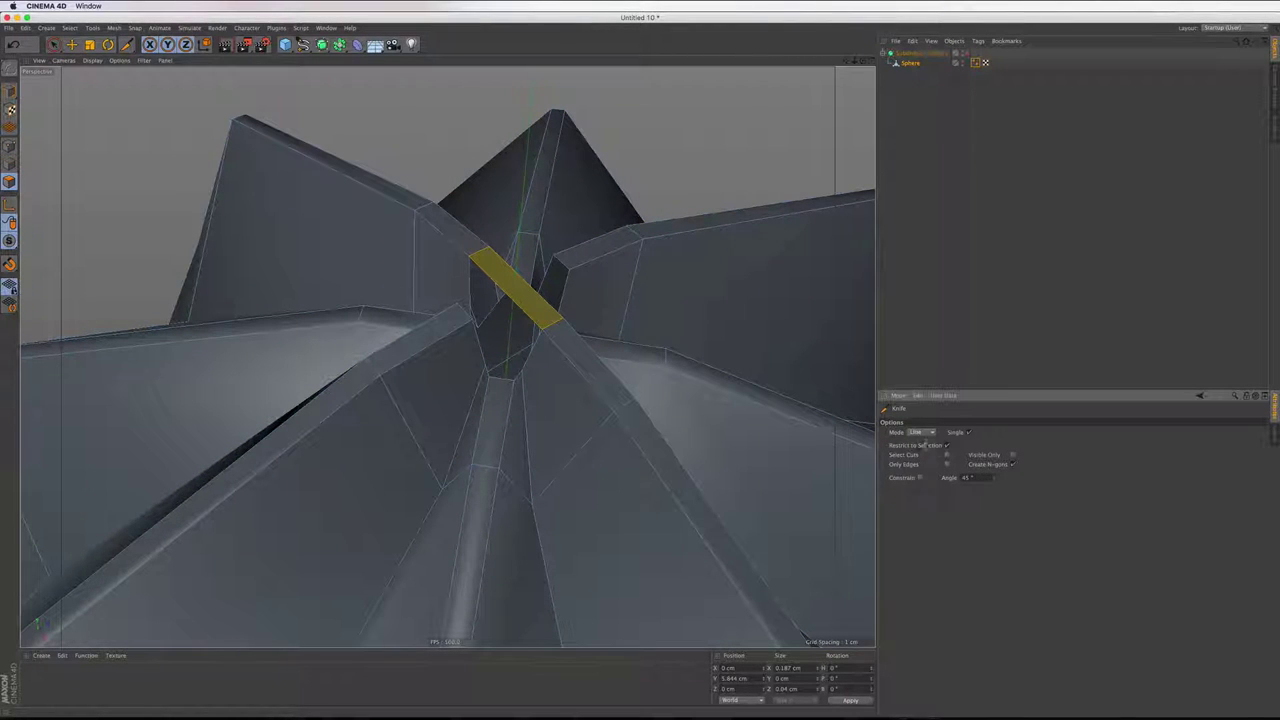
left_click(568, 270)
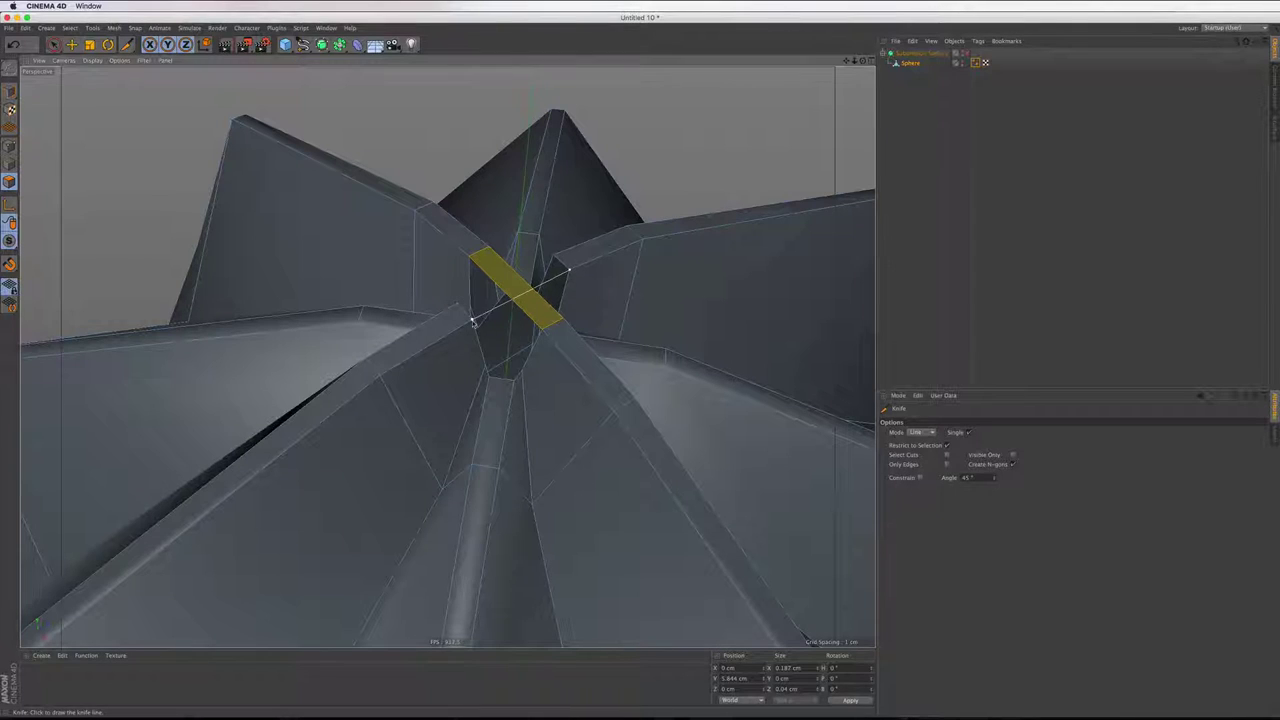
left_click(472, 320)
With the Polygon Pen, extend the upper-right strip into the centre so the strips cross
right_click(715, 130)
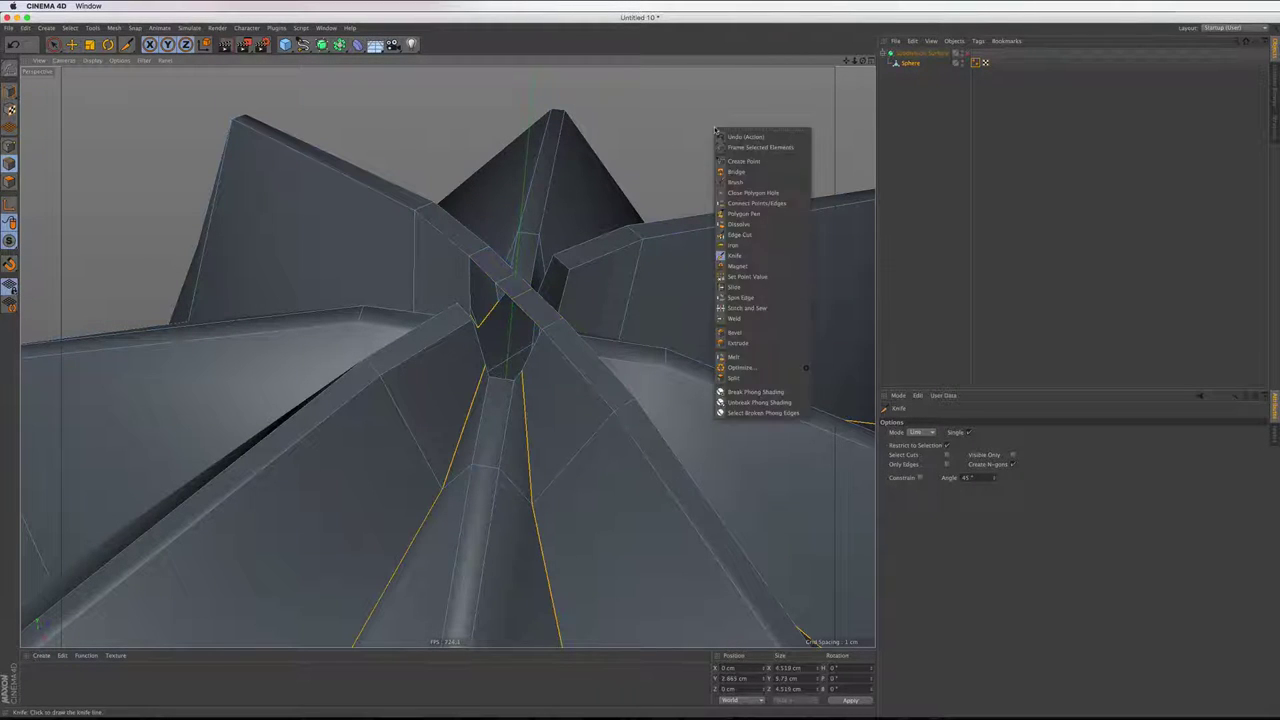
left_click(743, 213)
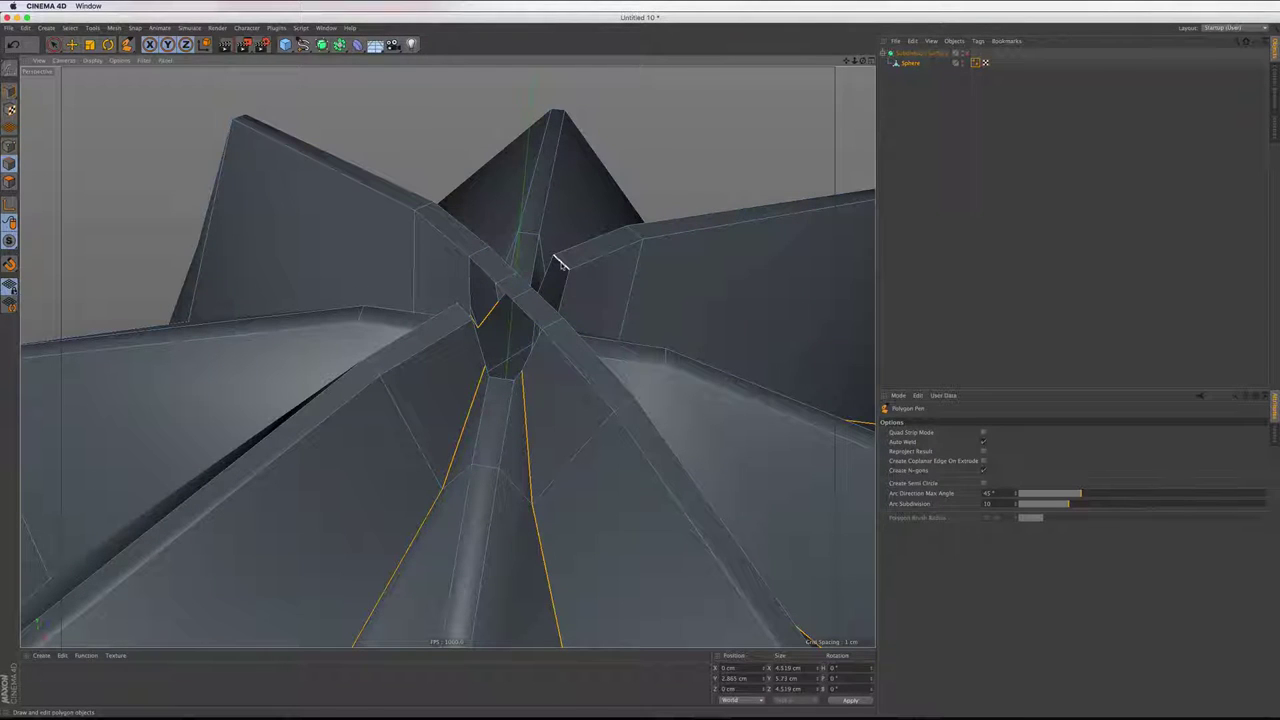
left_click_drag(521, 282, 534, 251)
scroll(560, 263, "up", 2)
scroll(562, 264, "up", 2)
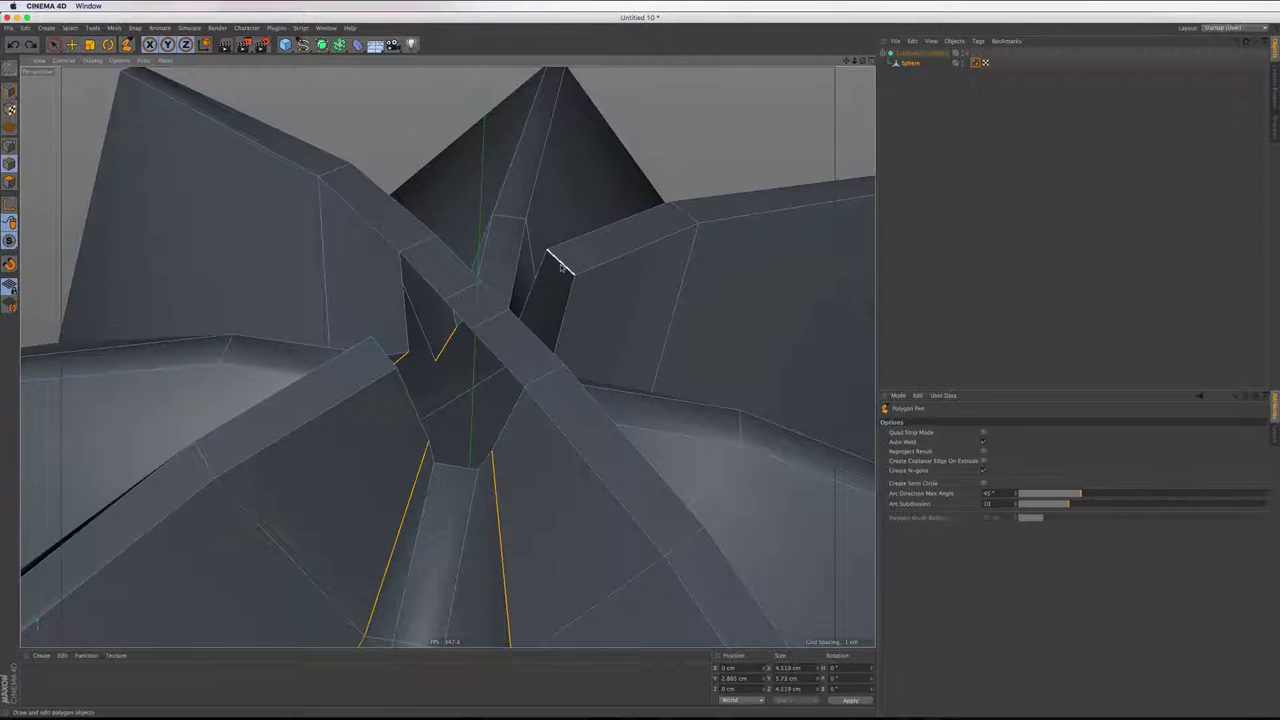
left_click_drag(560, 263, 452, 308)
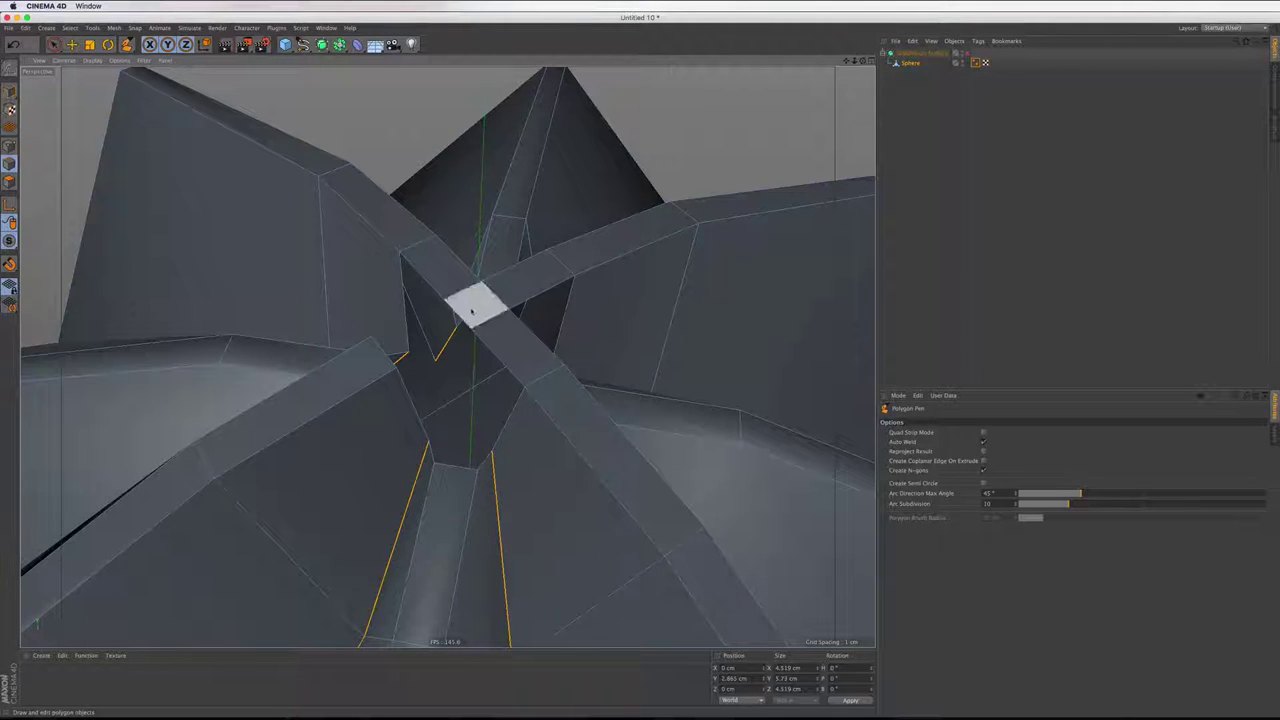
scroll(455, 315, "down", 2)
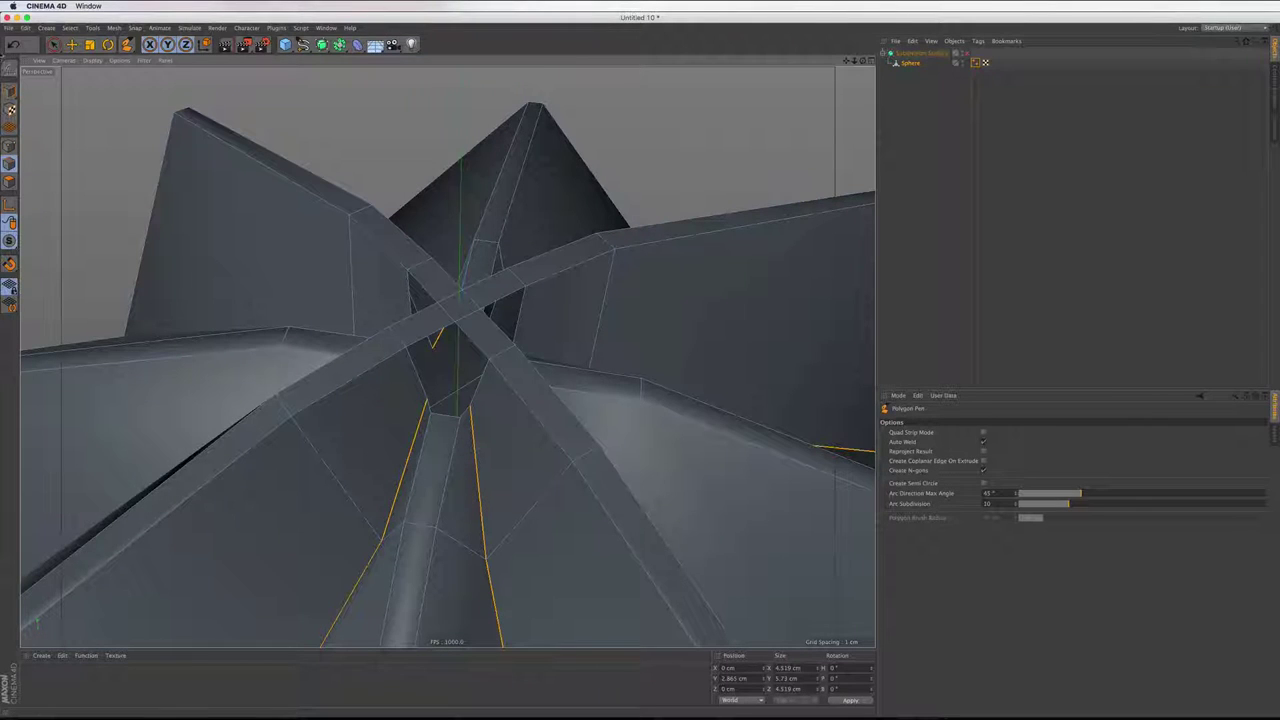
left_click(53, 44)
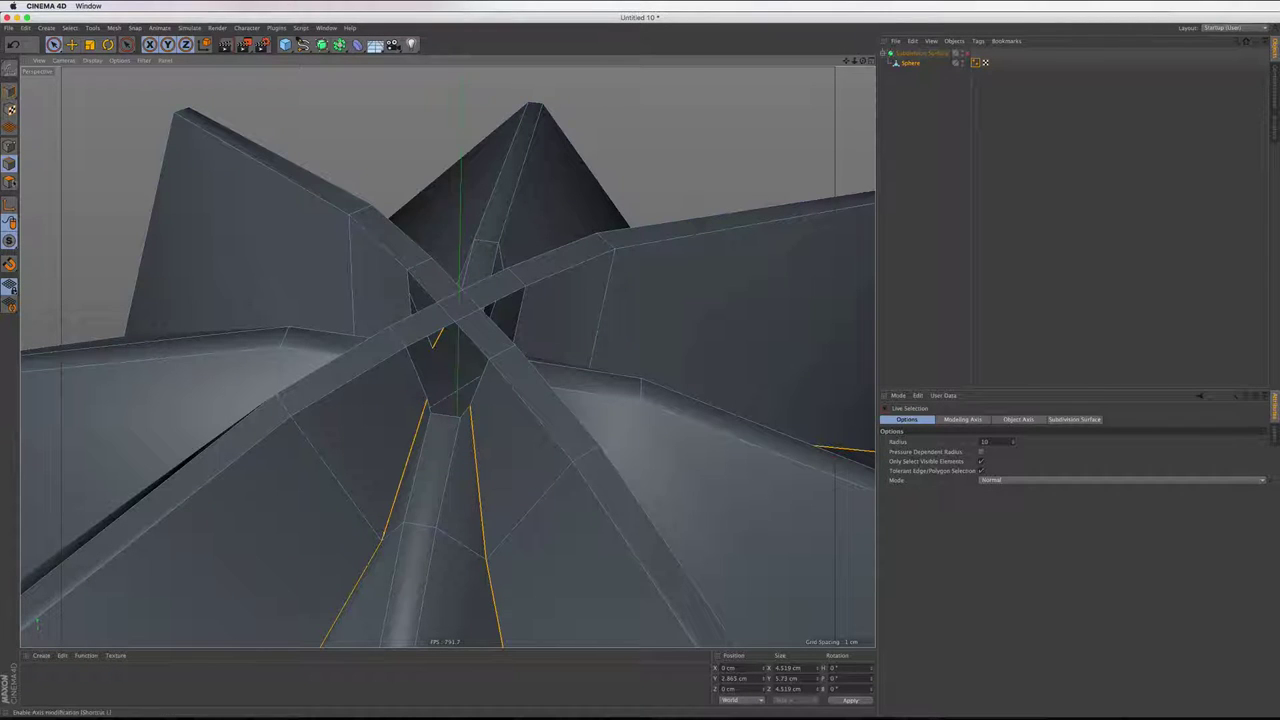
Bevel the crossing points at the reamer tip by 0.01 cm into a small octagonal face
left_click(9, 150)
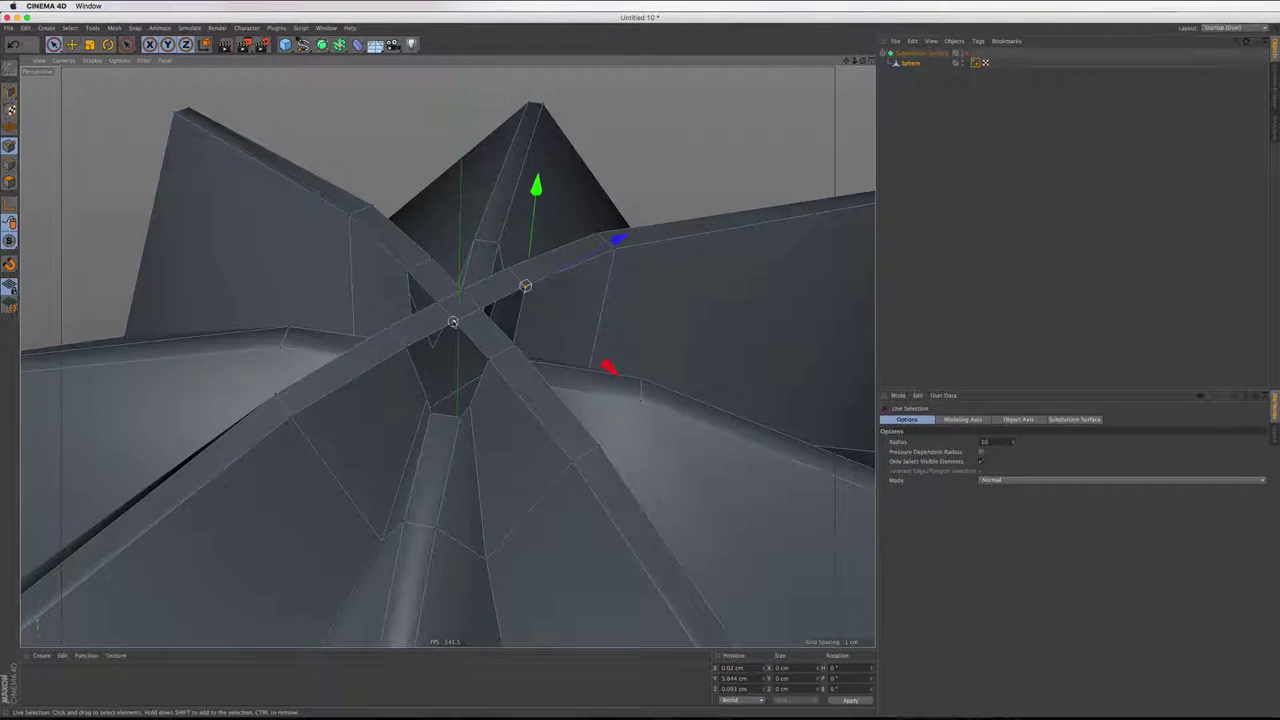
mouse_move(525, 287)
left_mouse_down()
mouse_move(454, 321)
mouse_move(446, 297)
mouse_move(458, 305)
left_mouse_up()
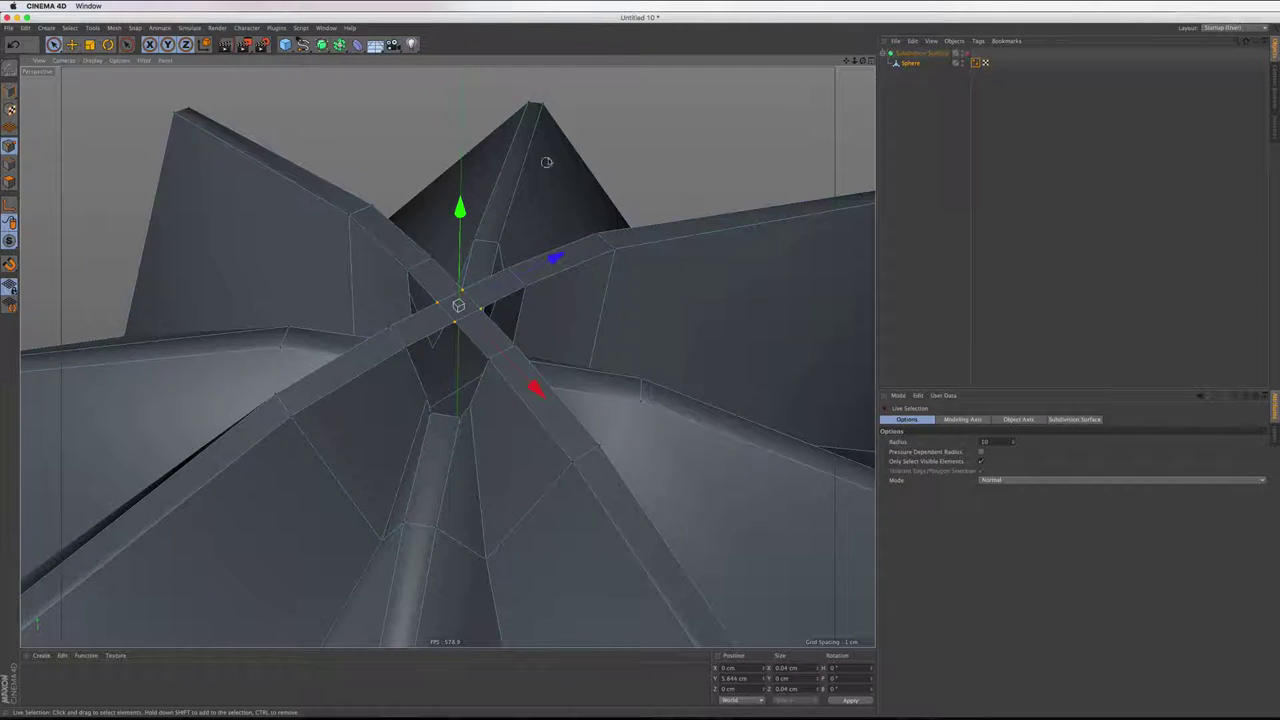
right_click(502, 231)
left_click(530, 411)
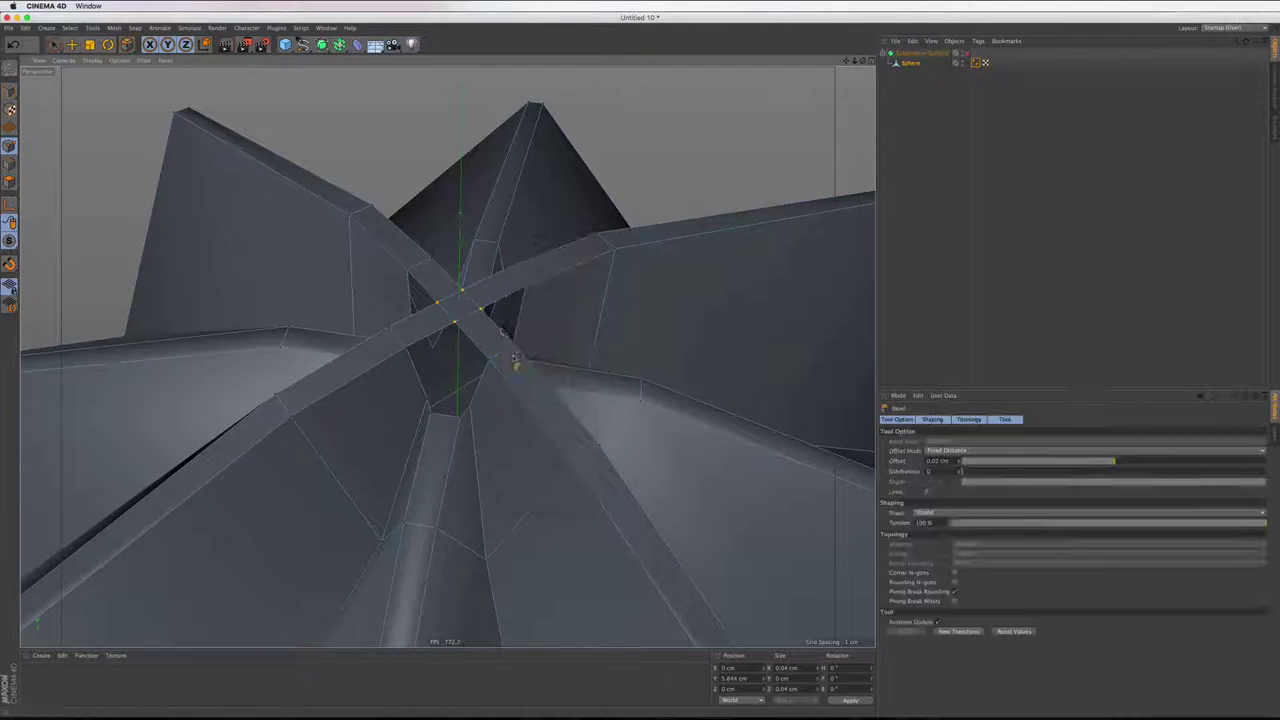
left_click_drag(494, 334, 481, 309)
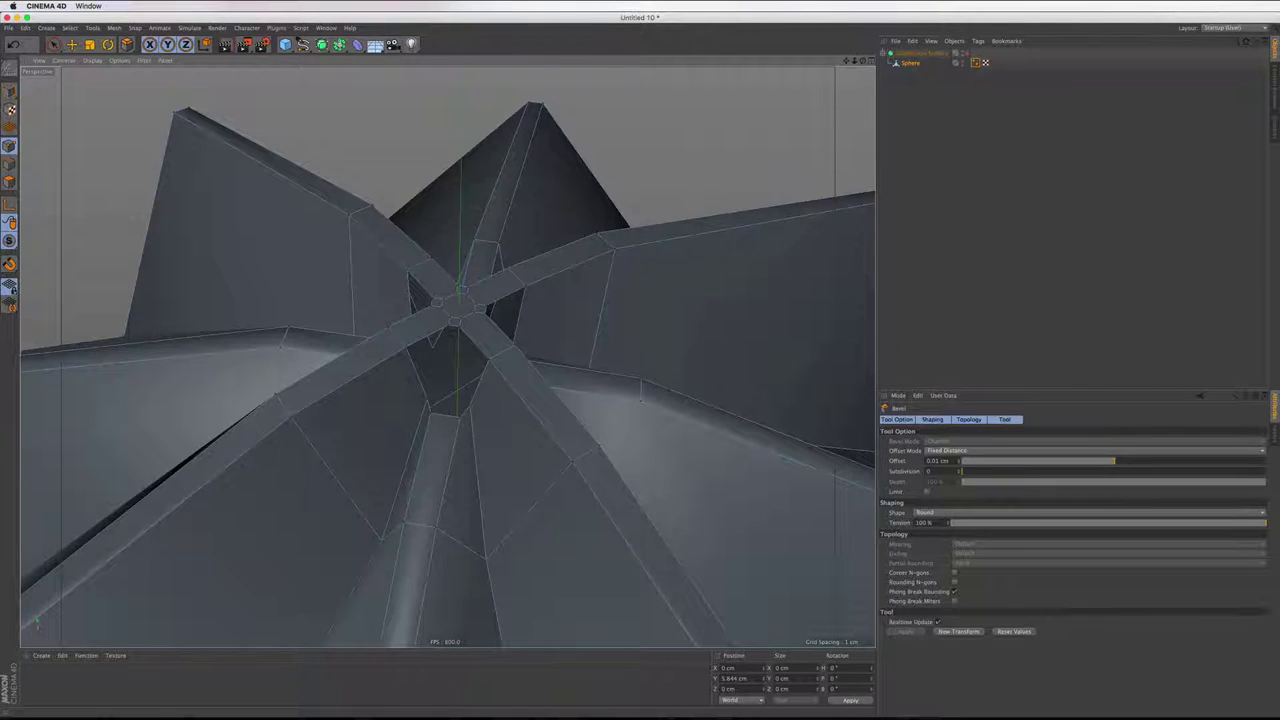
left_click_drag(482, 310, 472, 306)
Switch to Edge mode and zoom in on the tip
left_click(10, 164)
scroll(520, 262, "up", 5)
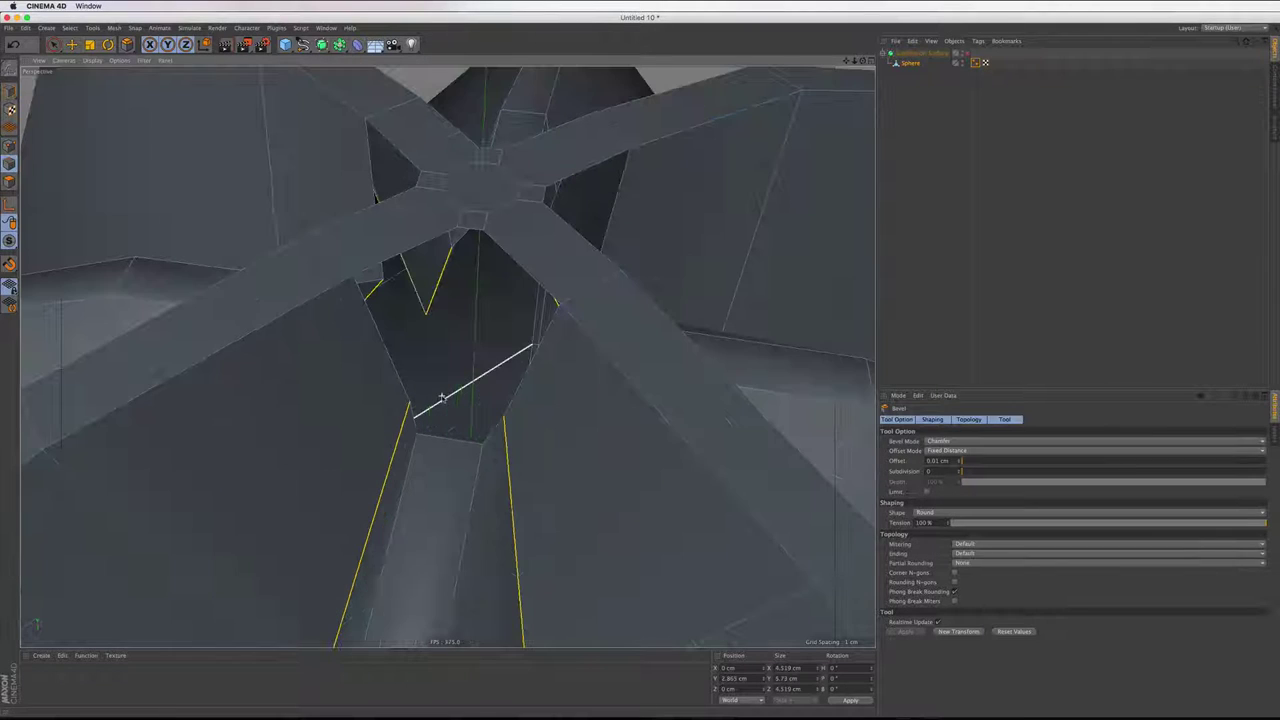
right_click(614, 274)
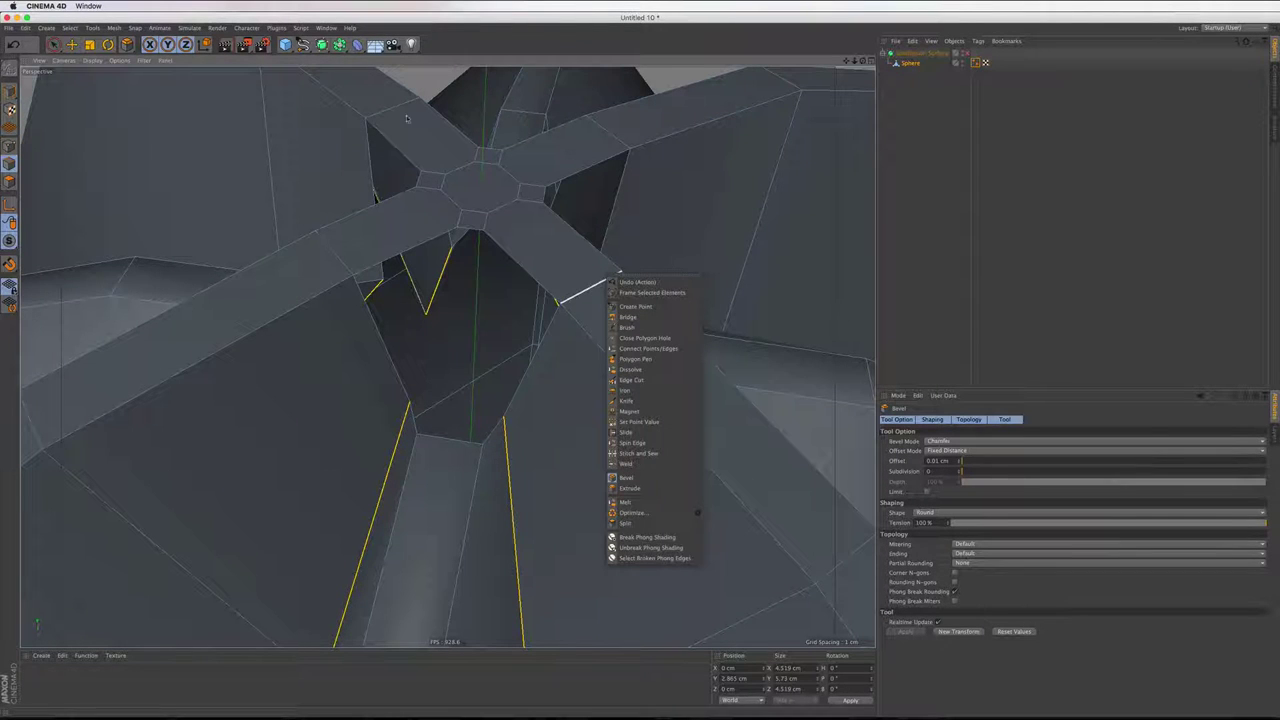
key("Escape")
Use the Polygon Pen to extend the lower strip up to meet the octagonal hub
left_click(432, 83)
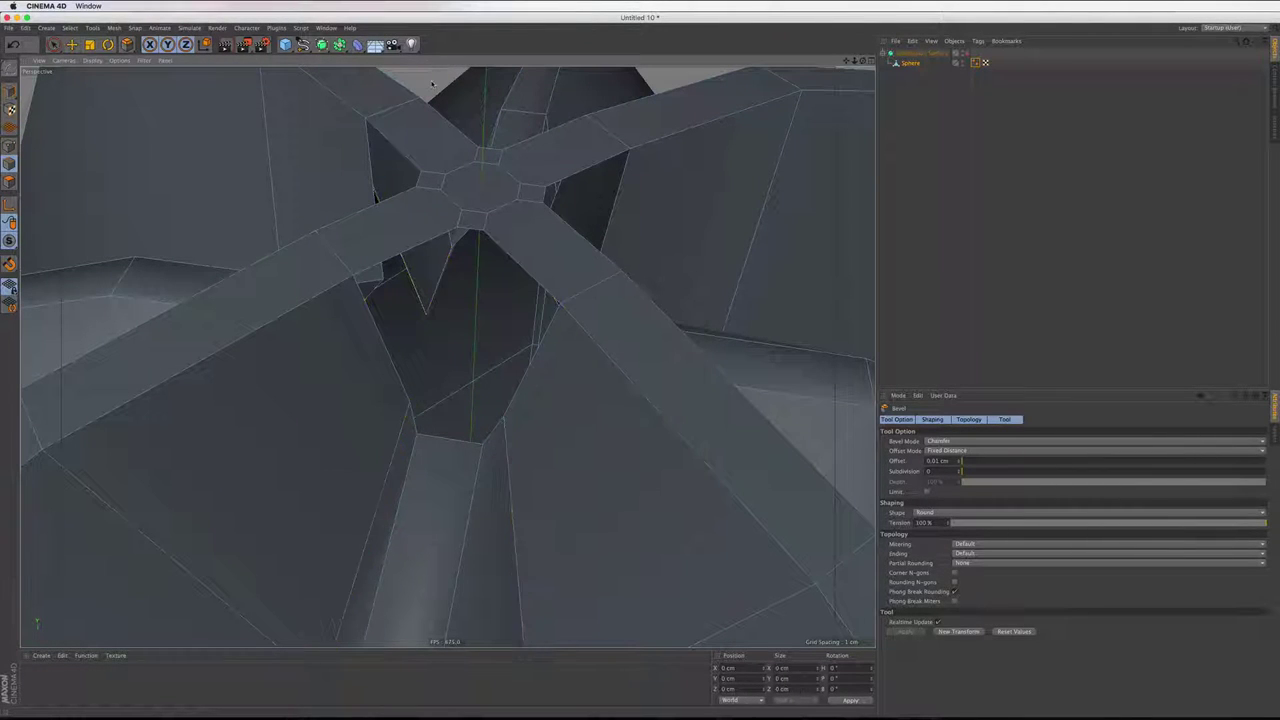
right_click(424, 87)
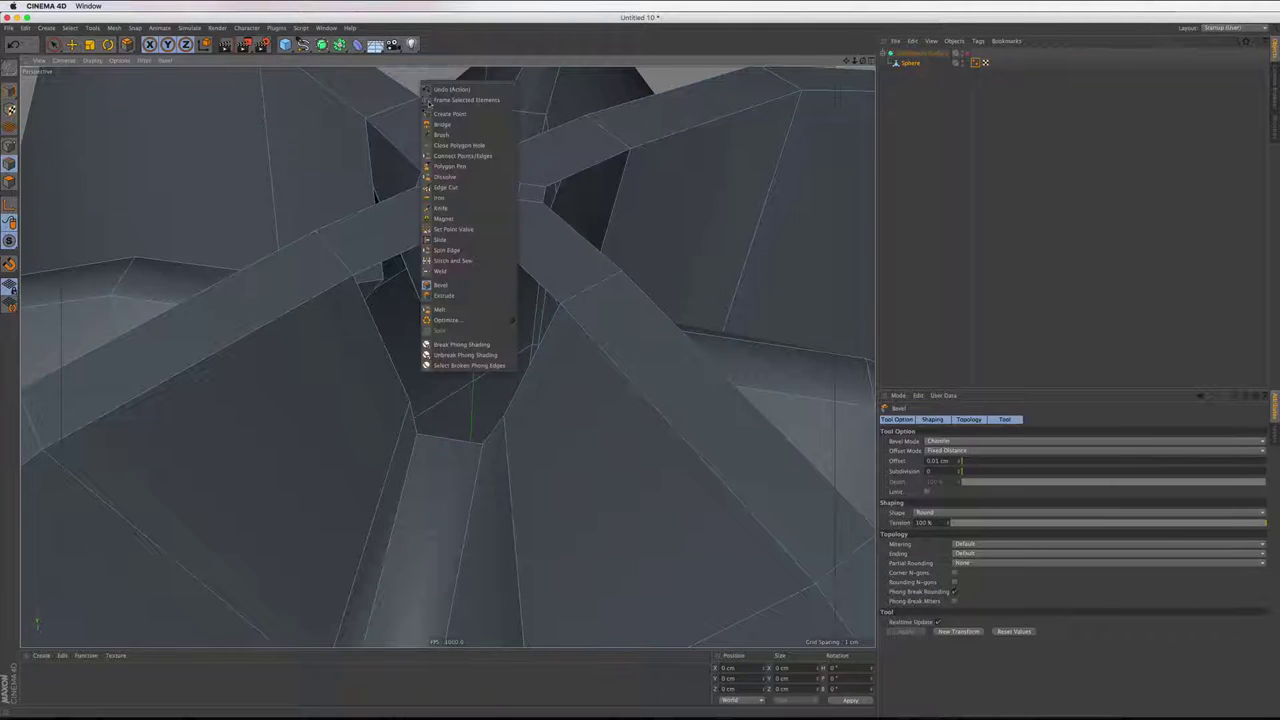
left_click(452, 167)
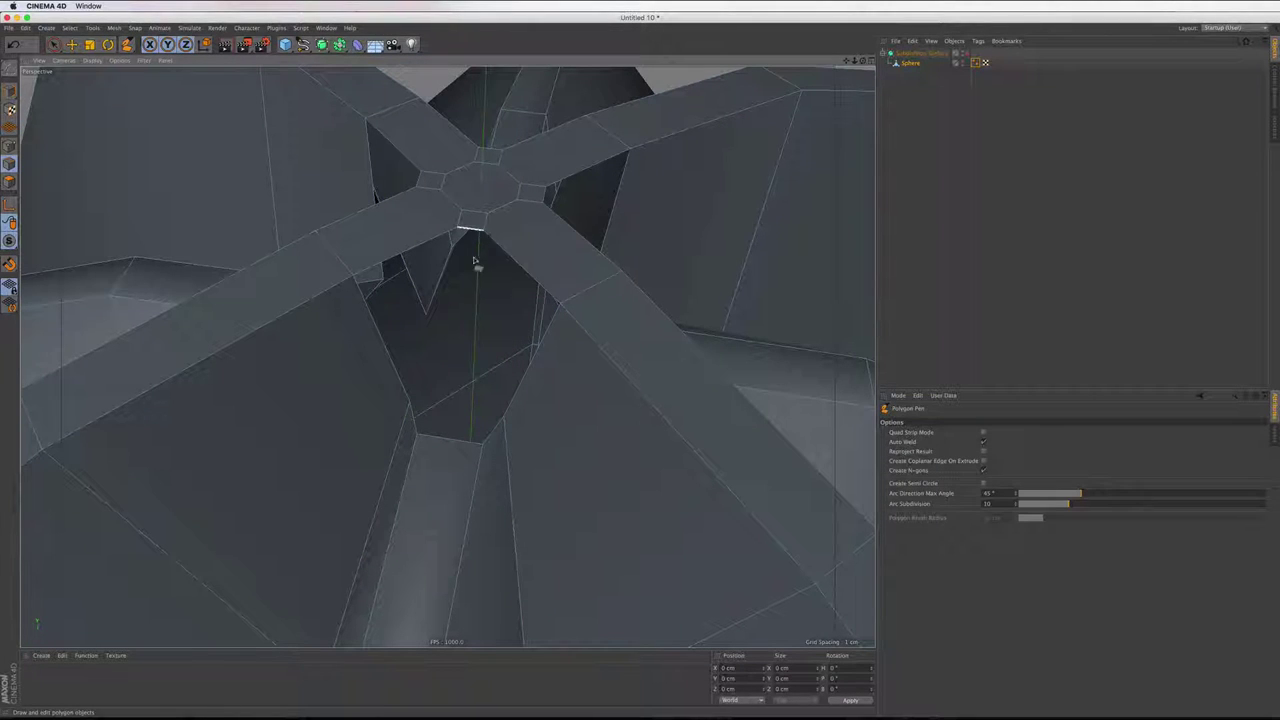
left_click_drag(462, 447, 522, 352)
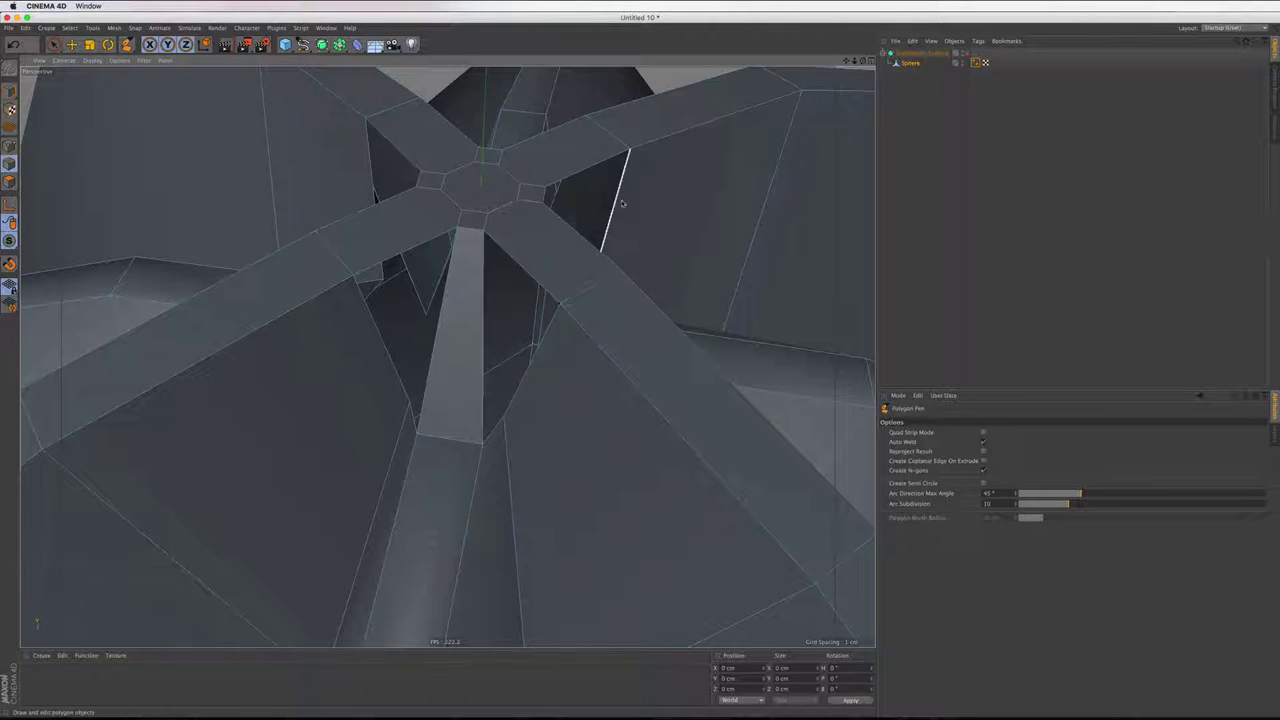
Orbit around the tip to inspect where the new strip joins the hub
scroll(566, 297, "up", 3)
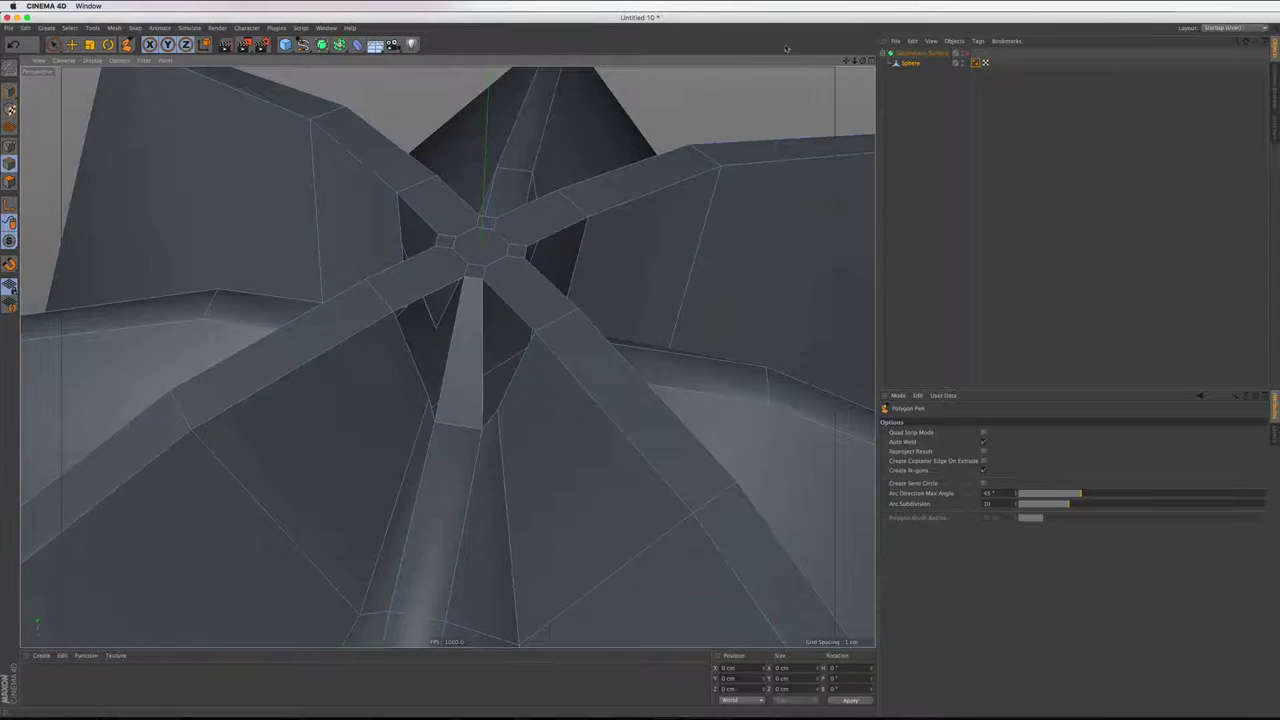
scroll(447, 356, "up", 5)
scroll(447, 356, "down", 3)
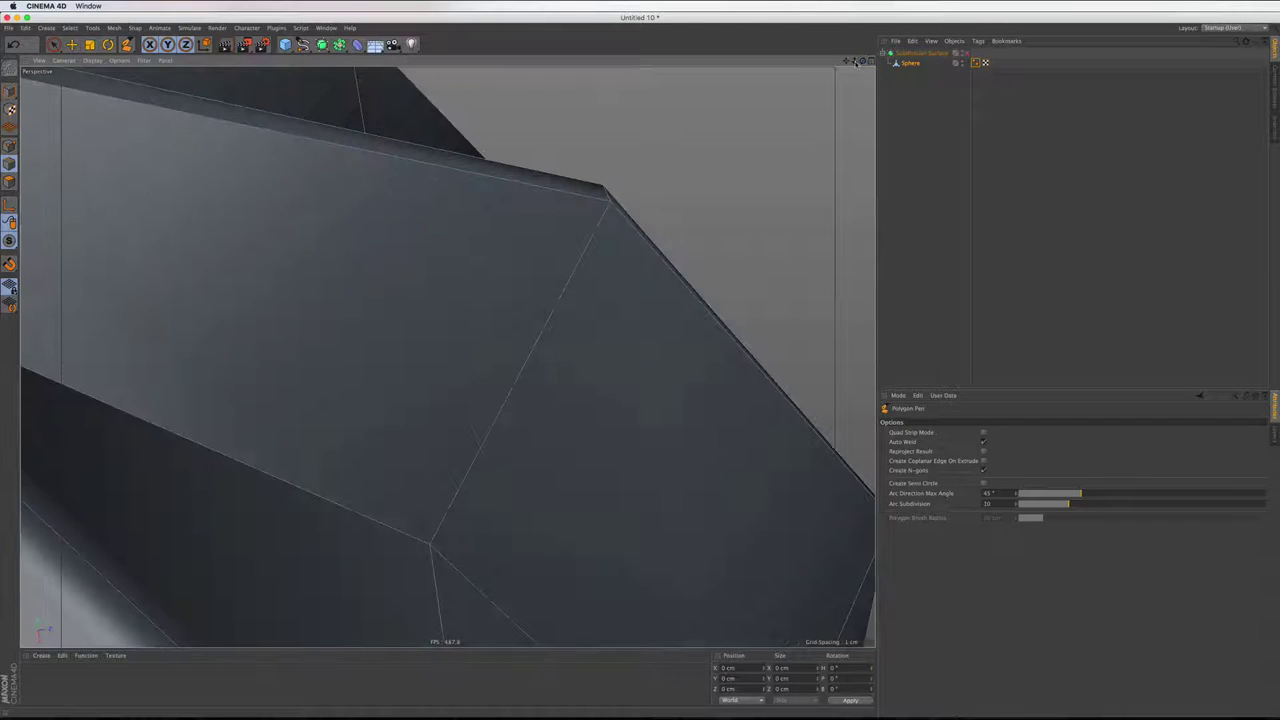
scroll(443, 357, "down", 3)
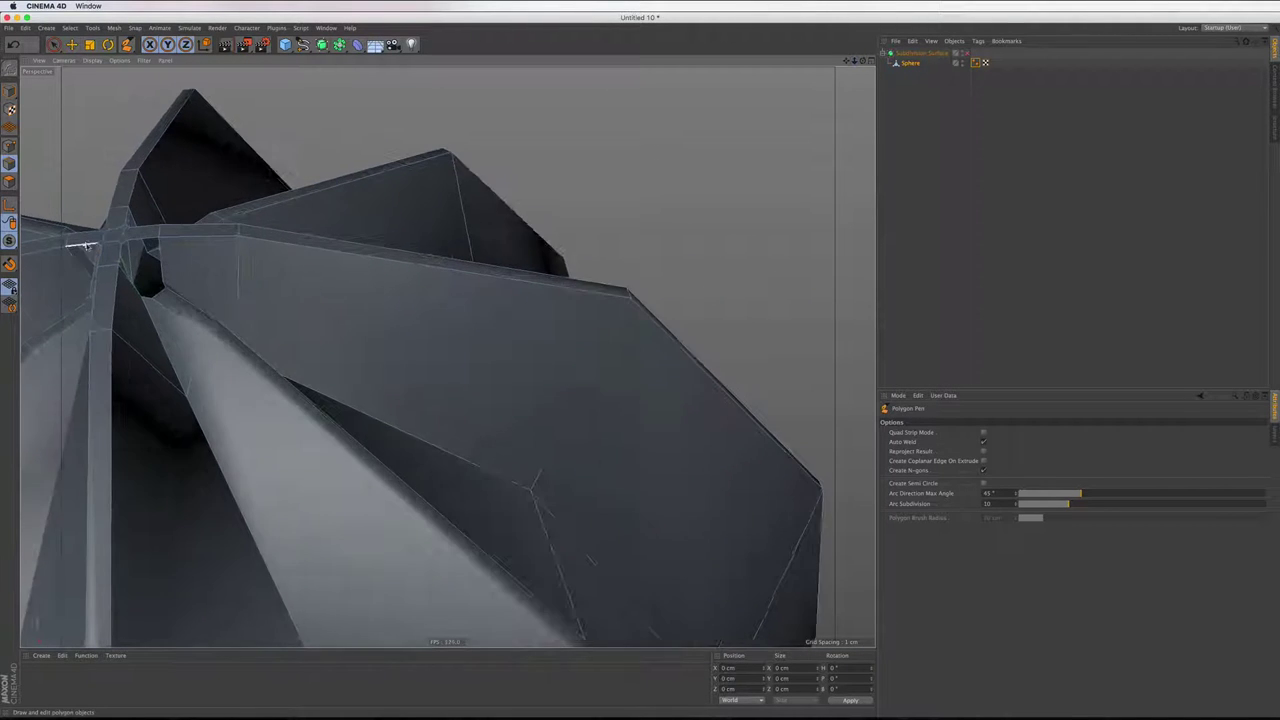
mouse_move(85, 245)
left_mouse_down("alt")
mouse_move(65, 245)
mouse_move(106, 234)
left_mouse_up("alt")
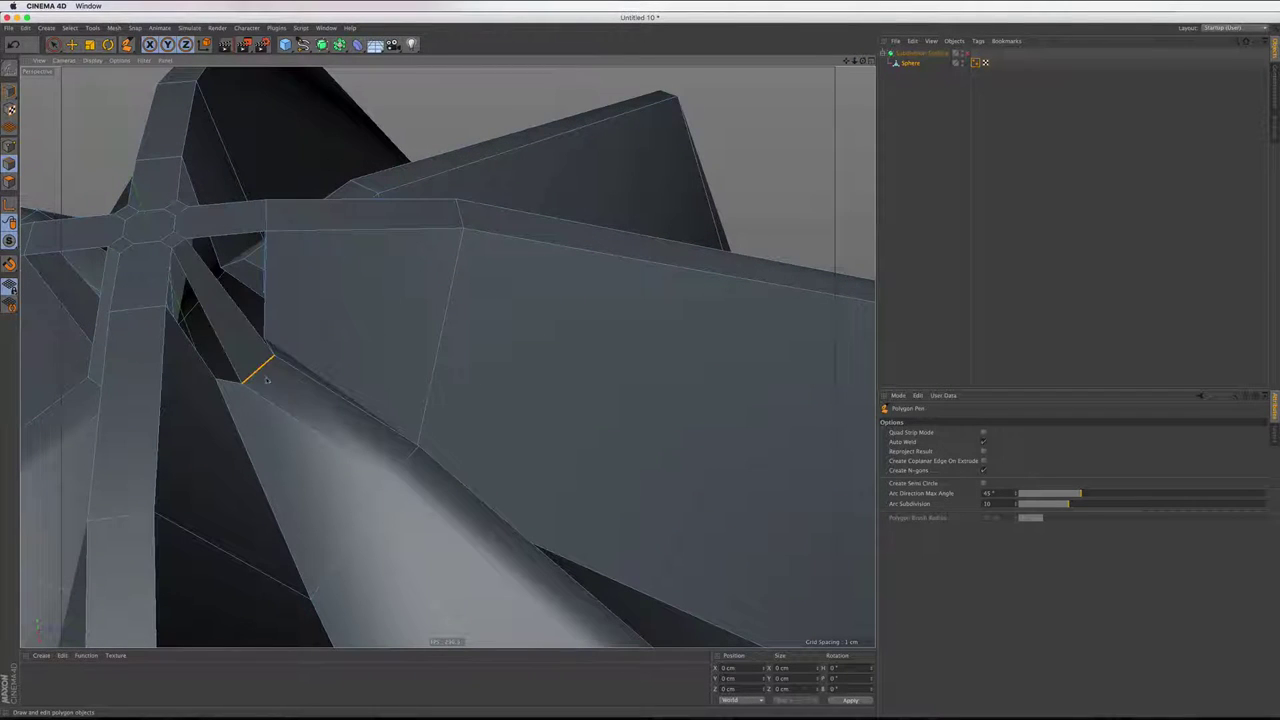
mouse_move(323, 366)
left_mouse_down("alt")
mouse_move(537, 349)
mouse_move(620, 4)
left_mouse_up("alt")
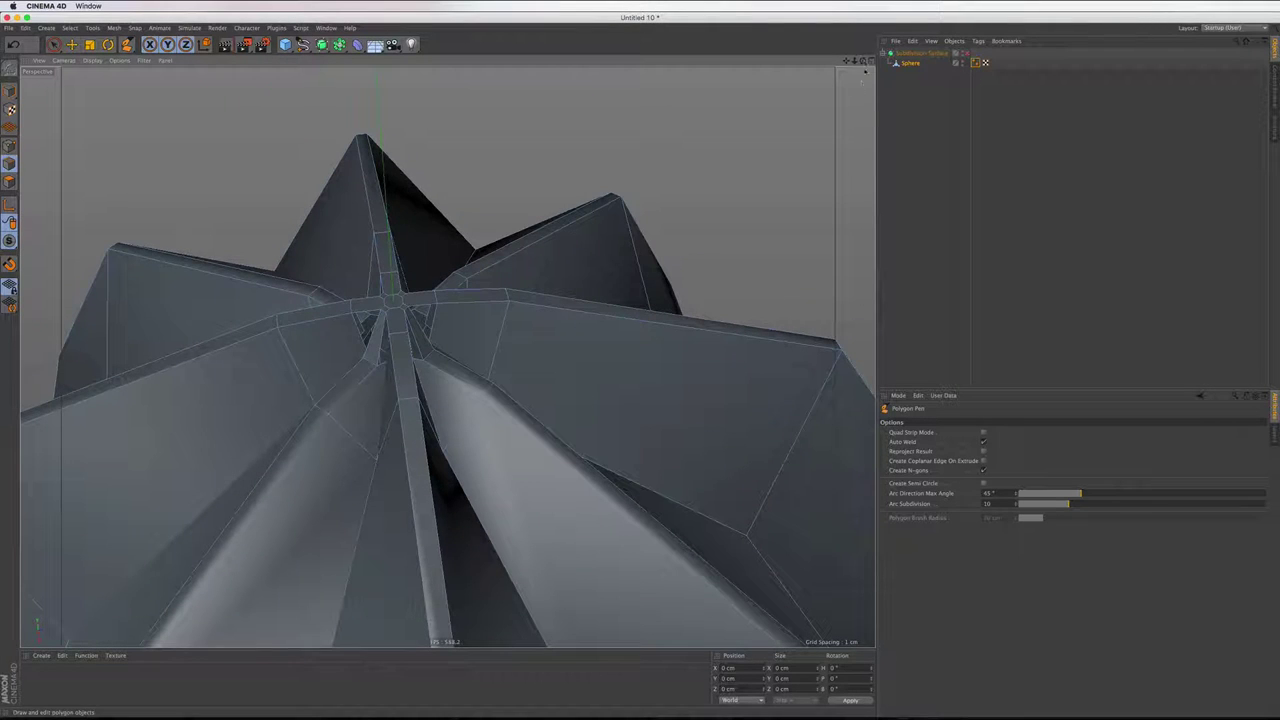
mouse_move(443, 357)
left_mouse_down("alt")
mouse_move(461, 397)
mouse_move(418, 383)
mouse_move(393, 528)
left_mouse_up("alt")
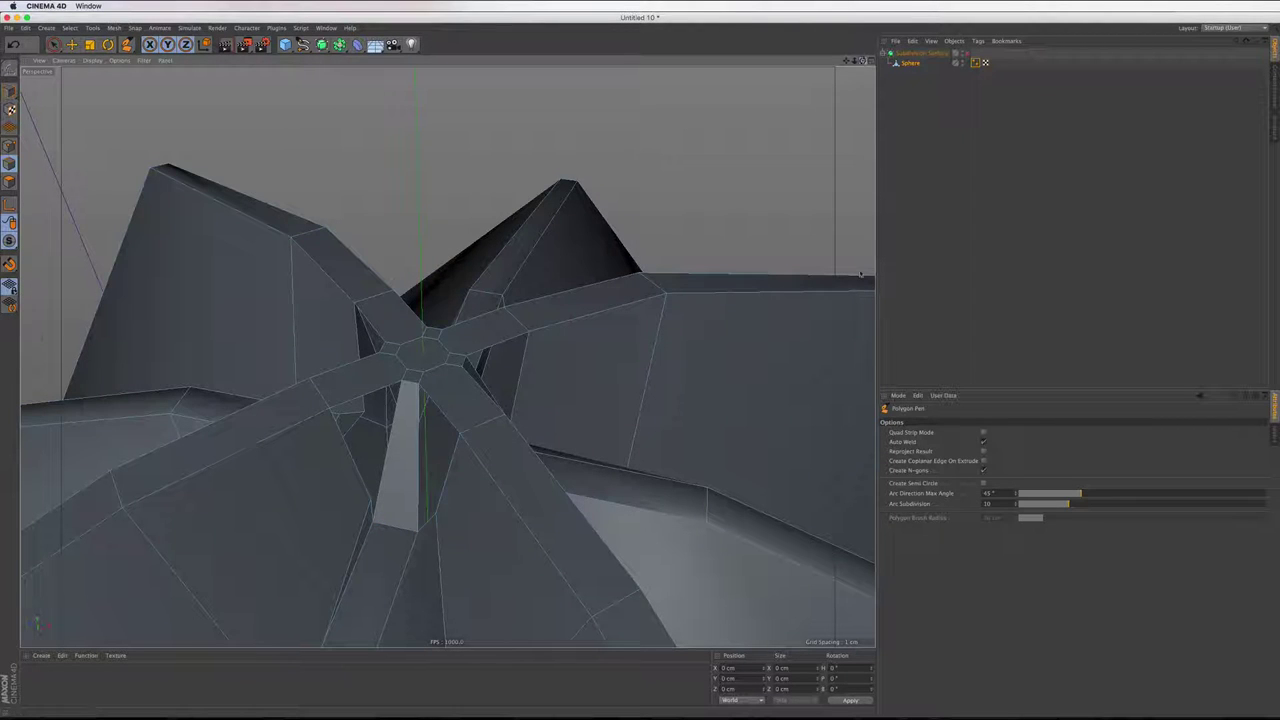
mouse_move(455, 390)
left_mouse_down("alt")
mouse_move(448, 354)
mouse_move(458, 395)
mouse_move(418, 558)
left_mouse_up("alt")
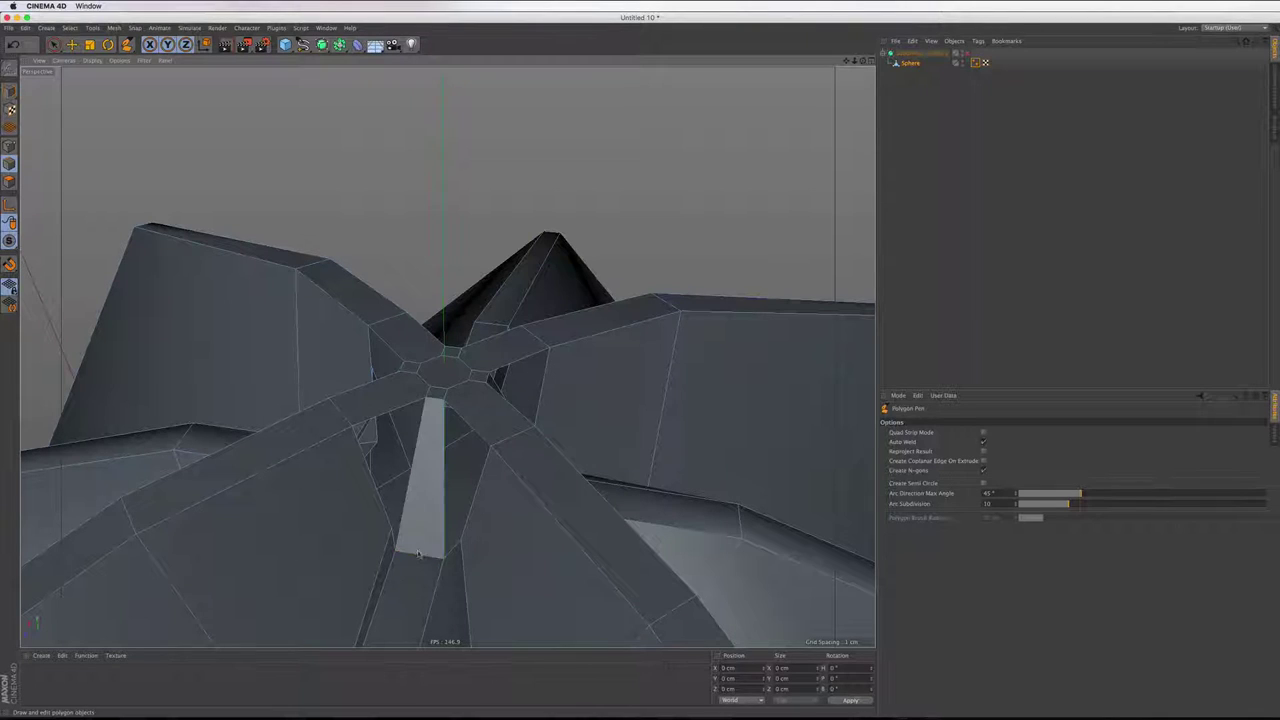
Close the holes beside the new strip and the hub with Close Polygon Hole
right_click(375, 330)
left_click(400, 300)
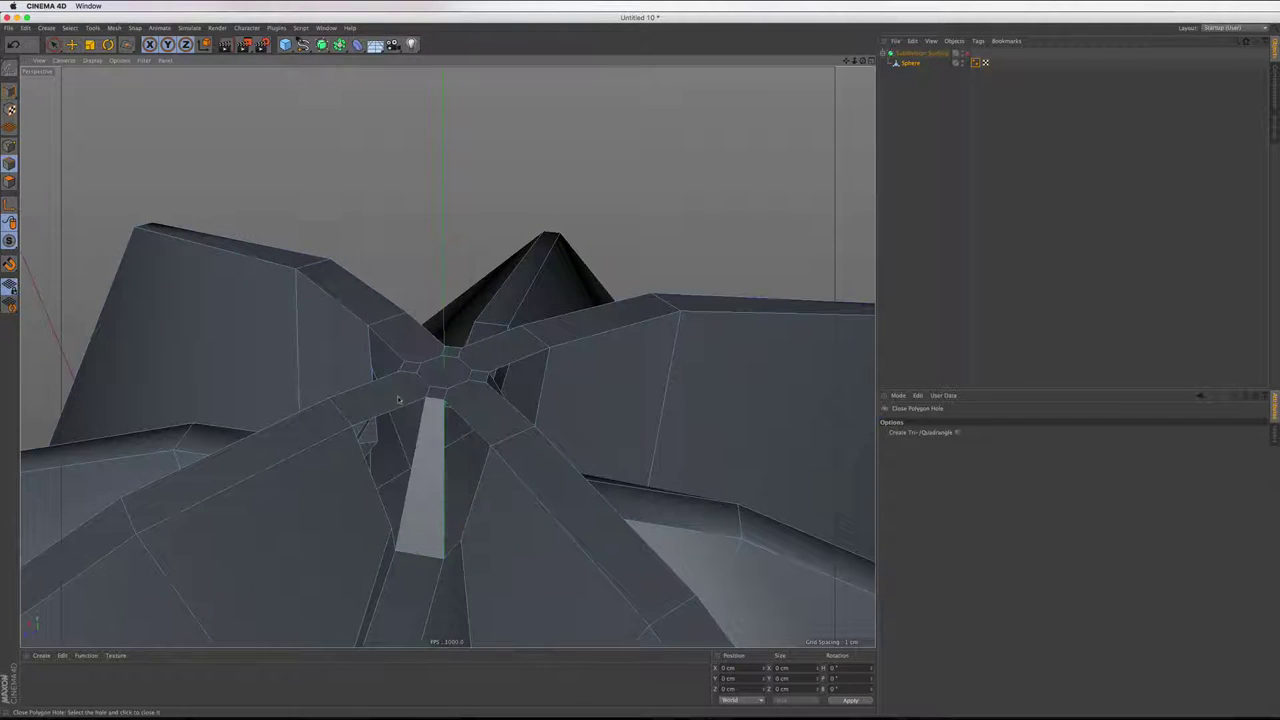
left_click(405, 425)
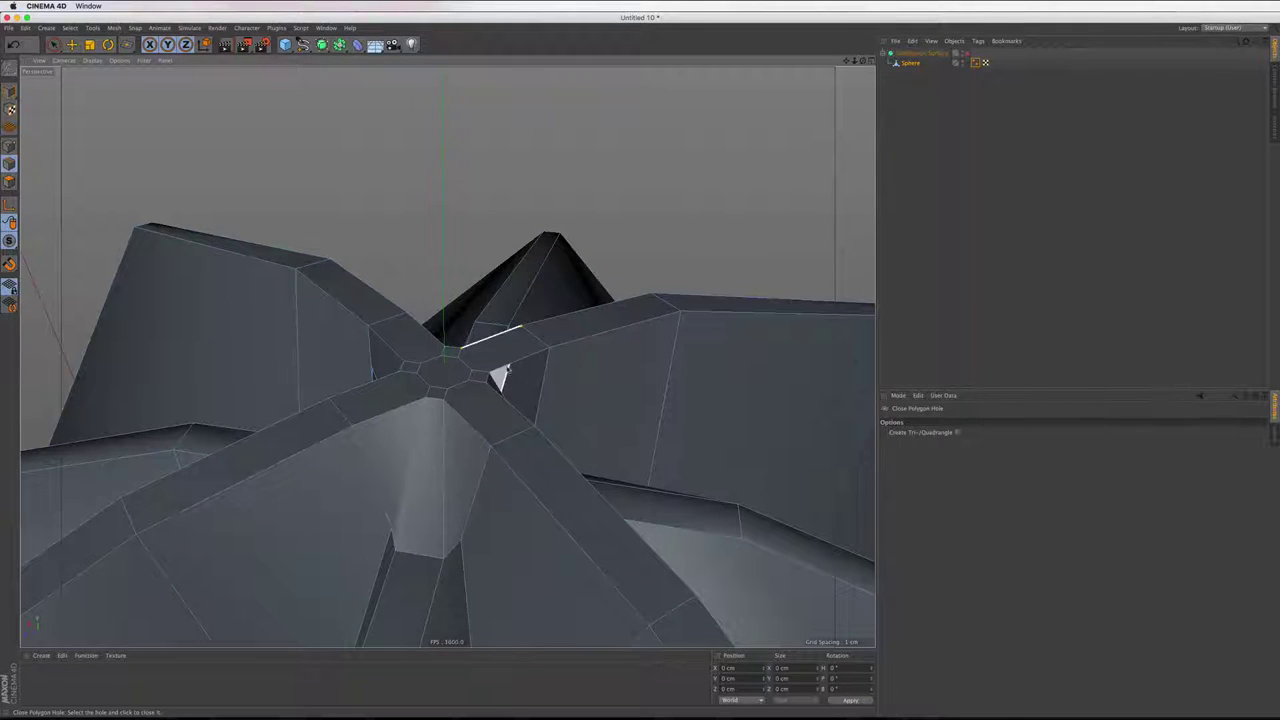
left_click(508, 370)
left_click_drag(443, 352, 443, 357, "alt")
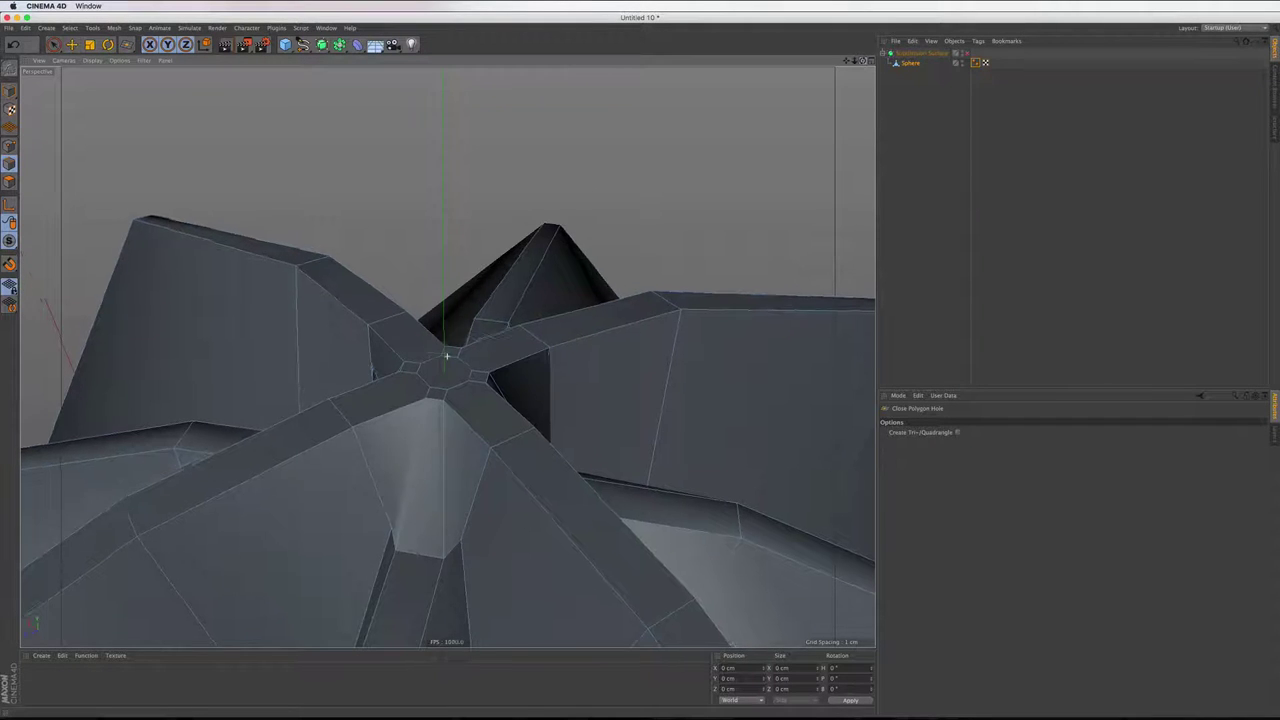
left_click(386, 402)
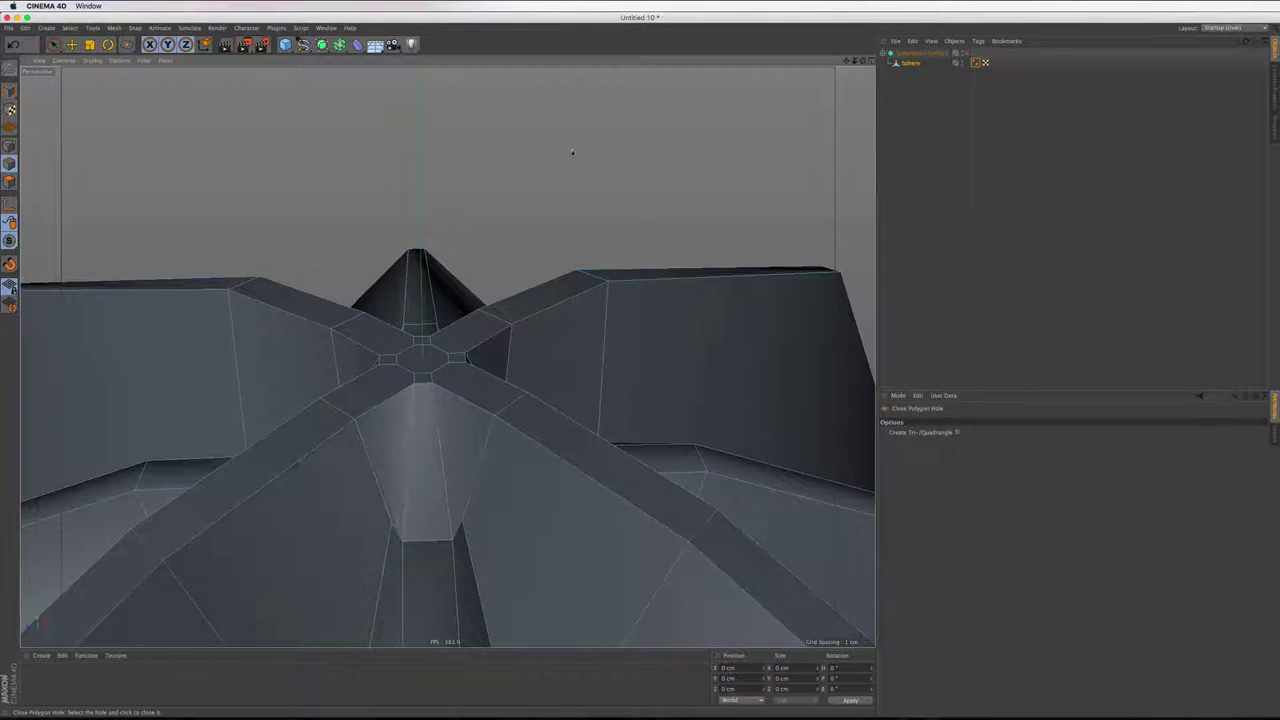
Fill the remaining triangular holes around and under the hub, then deselect the mesh
left_click_drag(443, 357, 470, 372, "alt")
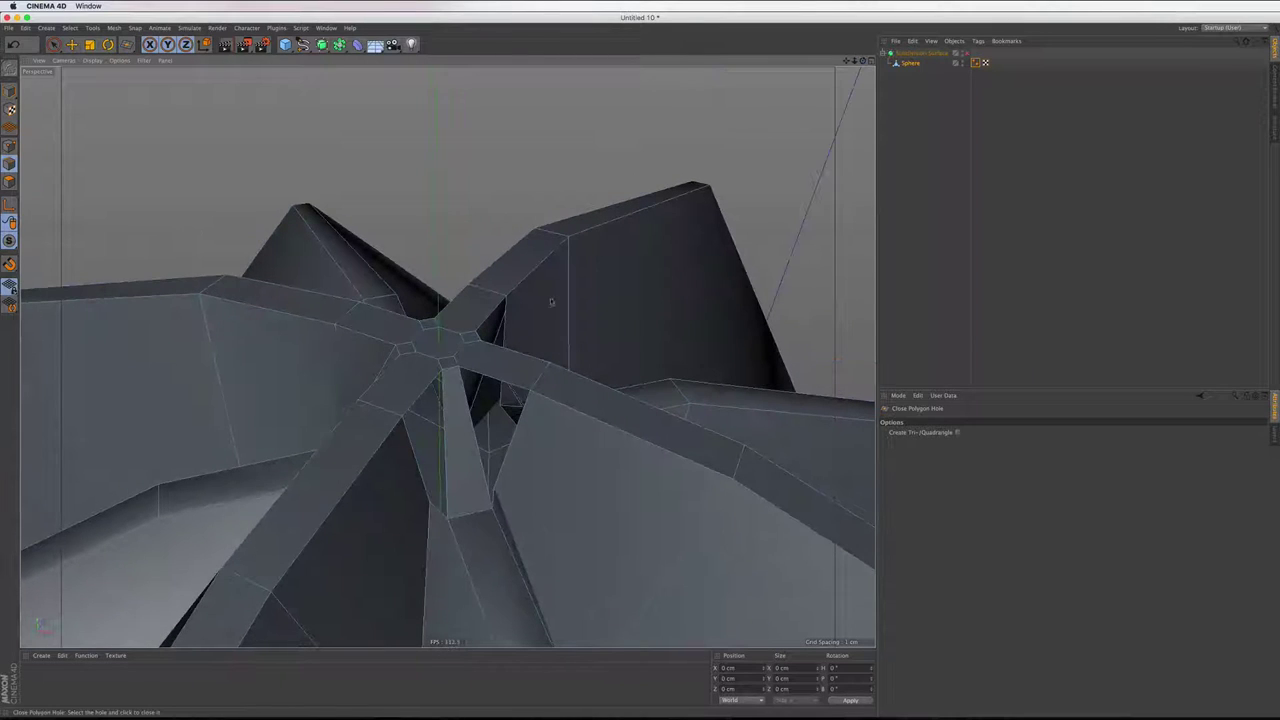
left_click(474, 373)
left_click(439, 382)
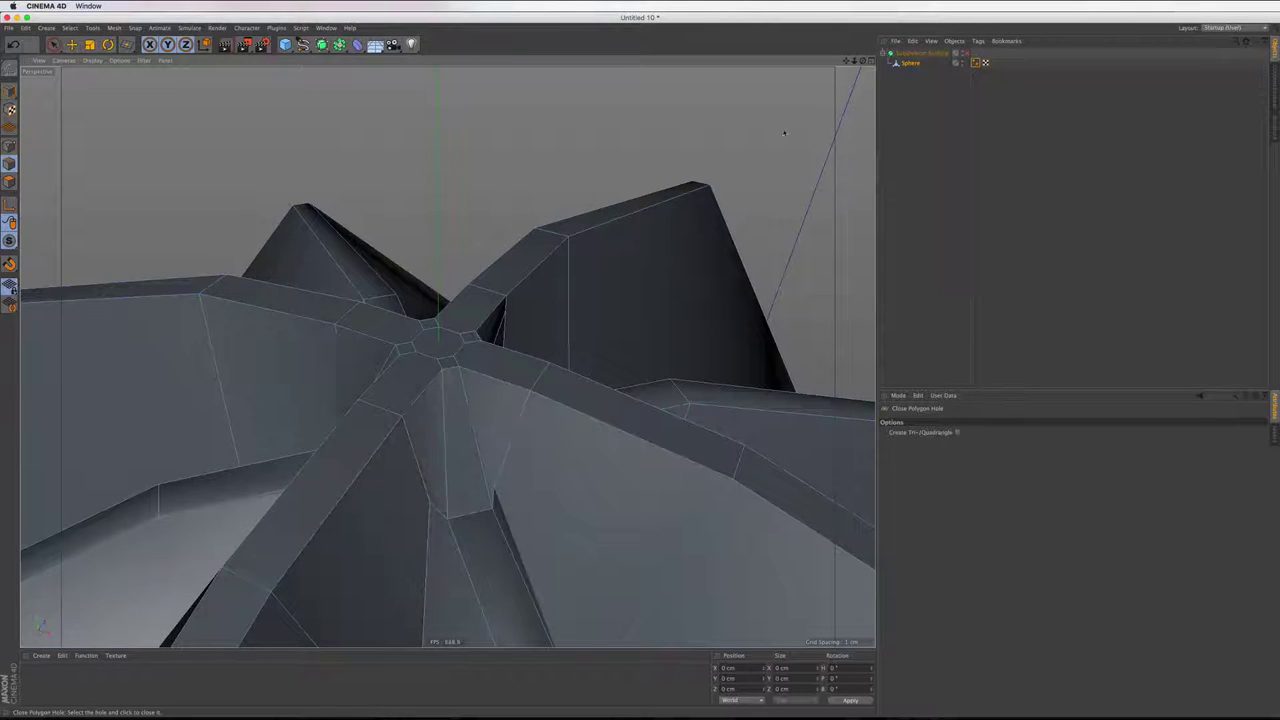
left_click_drag(862, 61, 506, 385)
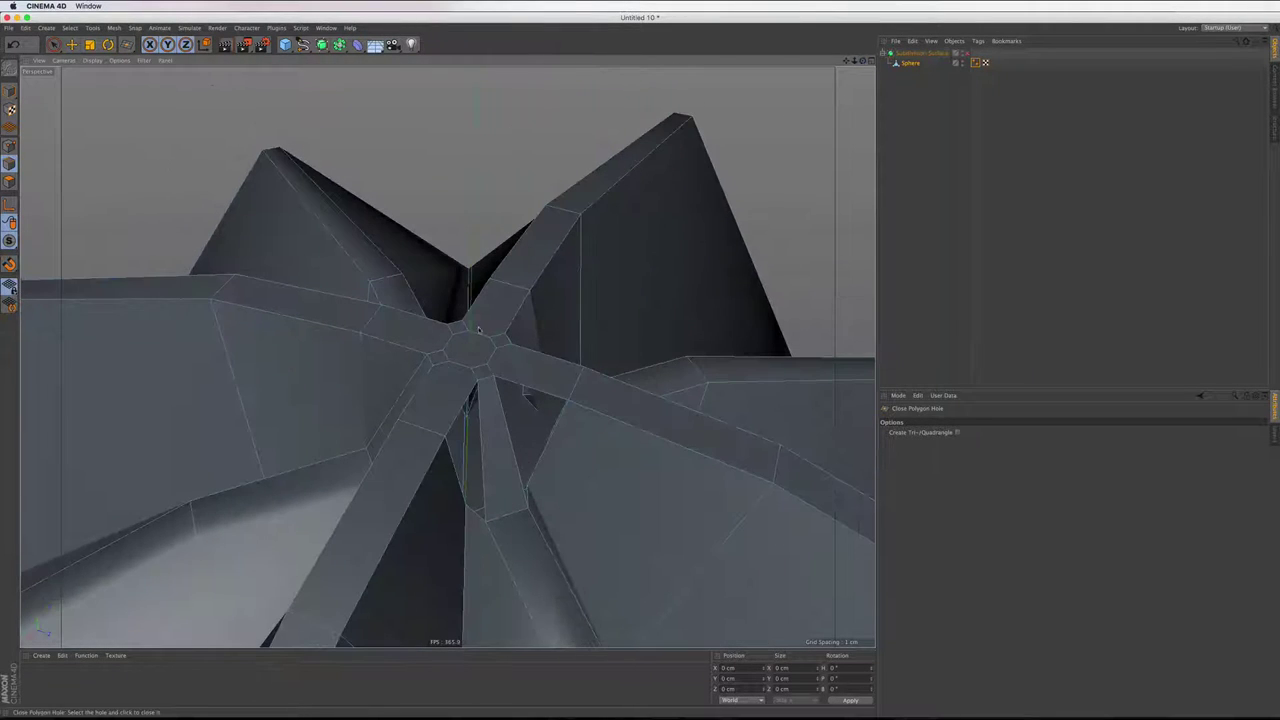
left_click(506, 385)
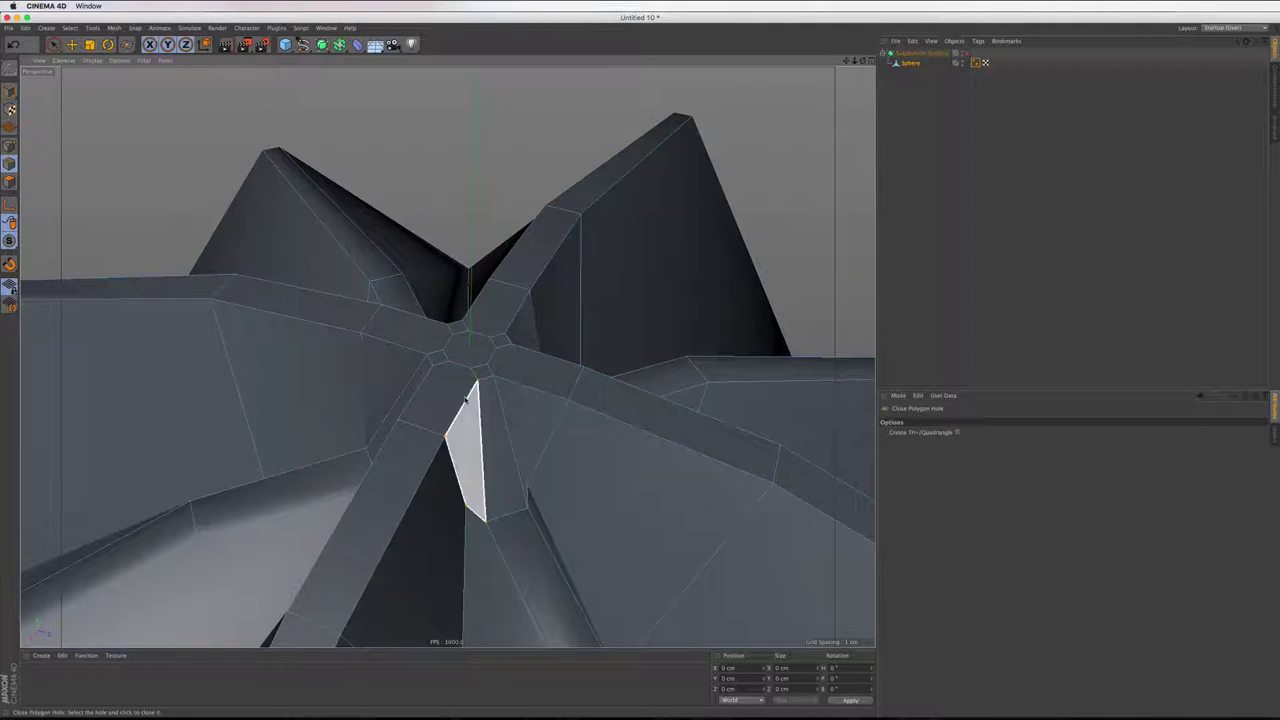
left_click(468, 440)
mouse_move(862, 61)
left_mouse_down()
mouse_move(518, 173)
mouse_move(664, 214)
left_mouse_up()
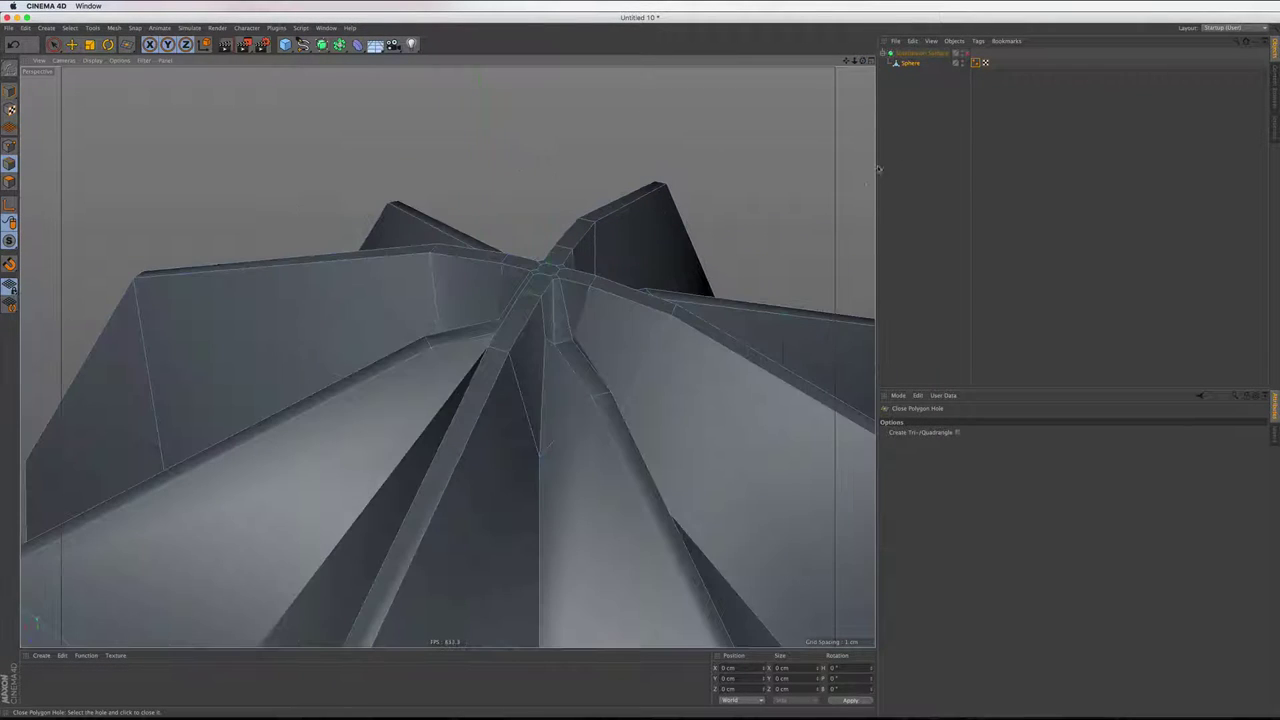
left_click(943, 66)
Enable Subdivision Surface on the reamer, zoom at the tip, and compare with the juicer photo
left_click(968, 52)
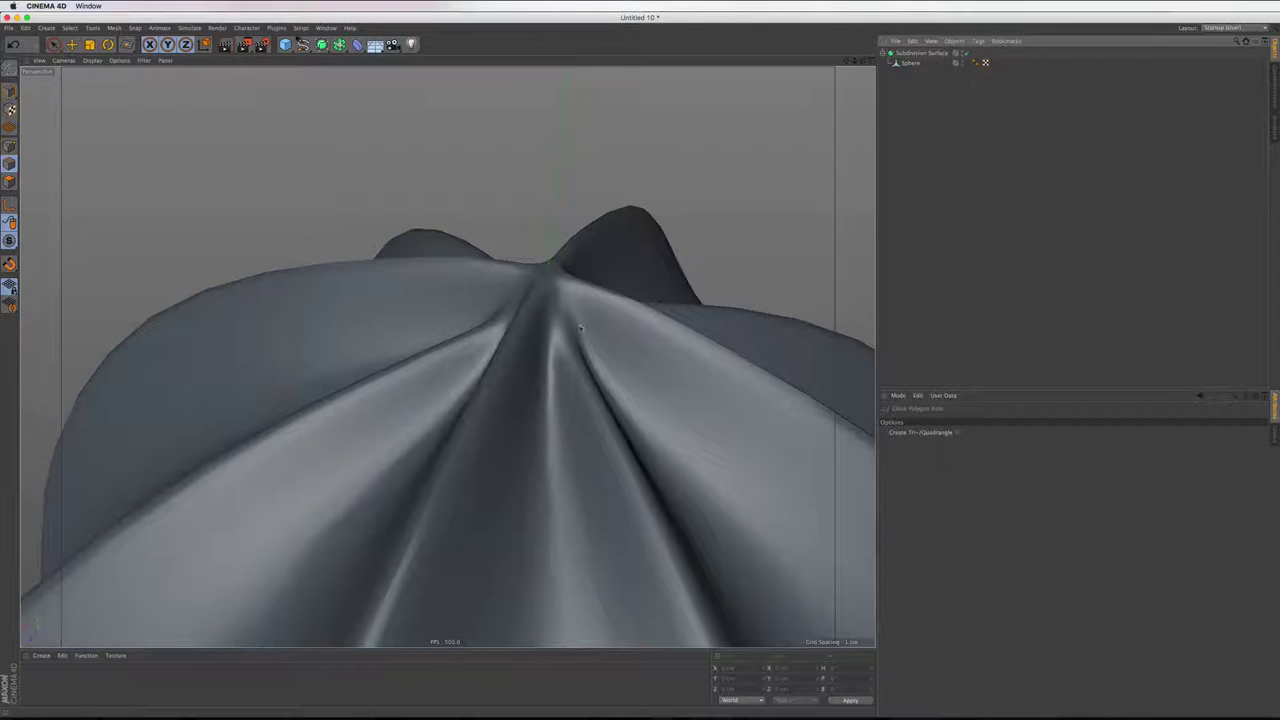
scroll(518, 327, "down", 3)
scroll(518, 327, "down", 3)
scroll(518, 327, "down", 1)
scroll(520, 330, "up", 2)
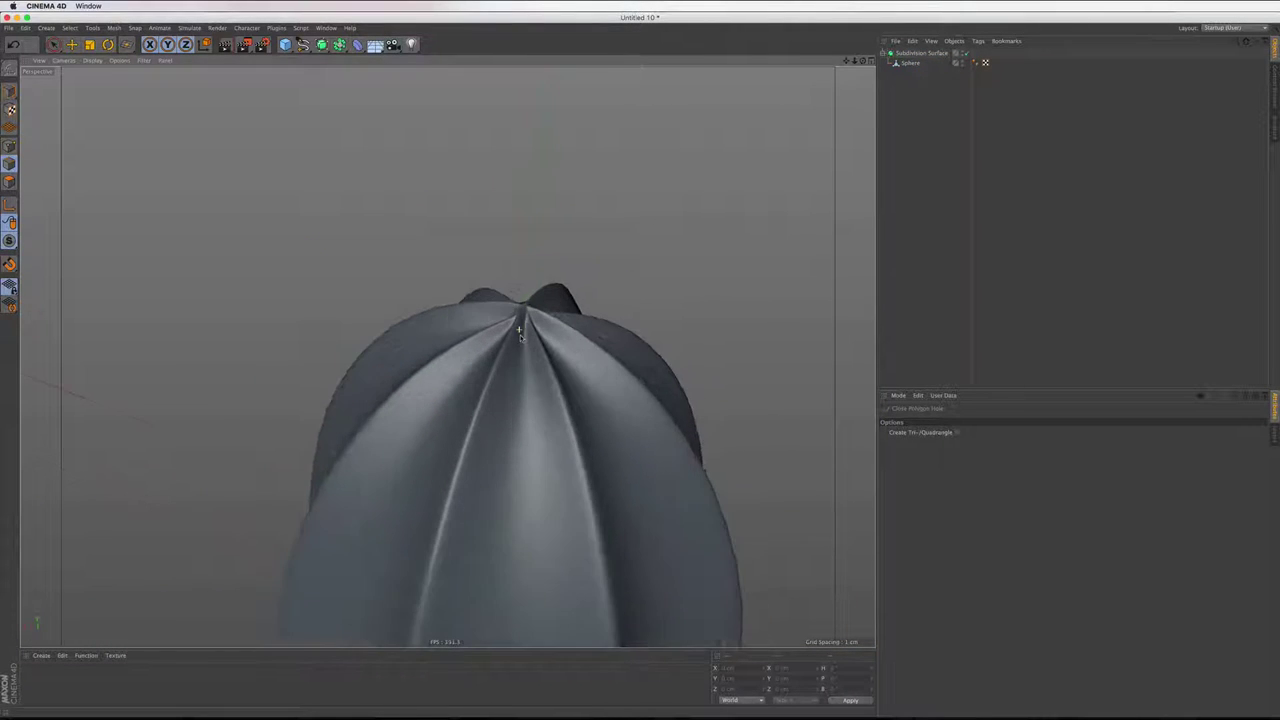
scroll(523, 335, "up", 2)
scroll(528, 342, "up", 2)
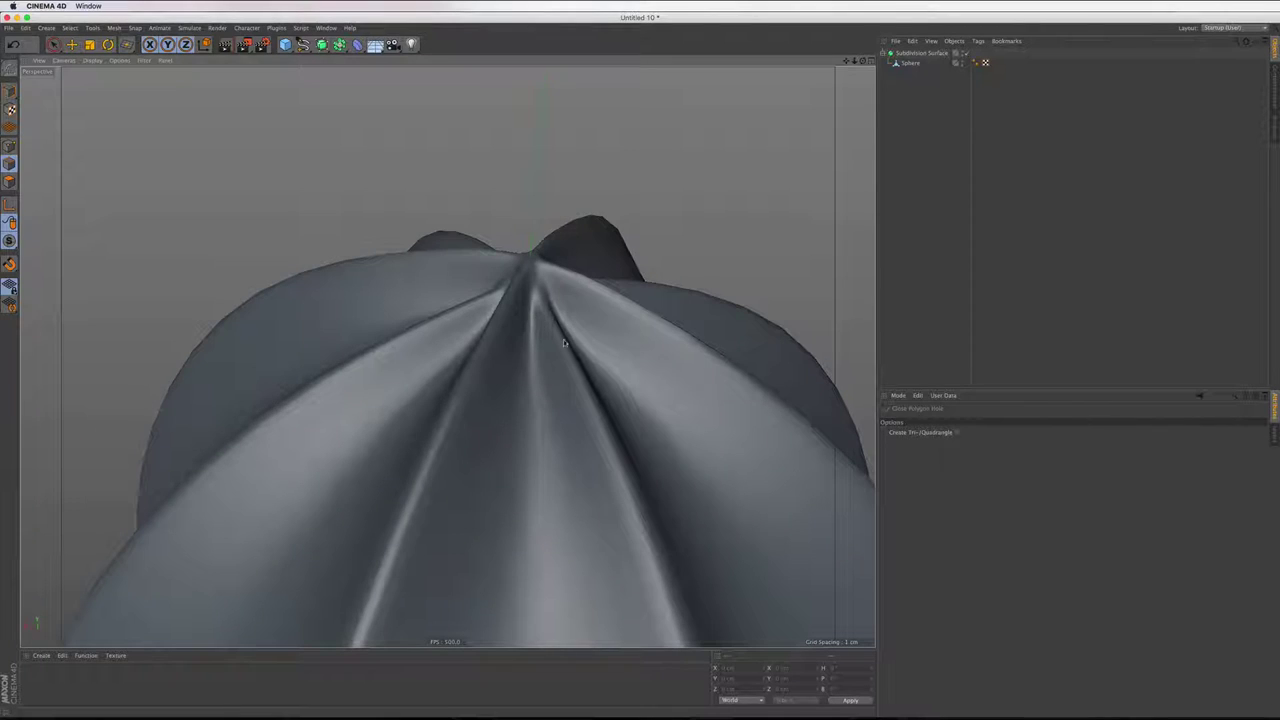
mouse_move(828, 686)
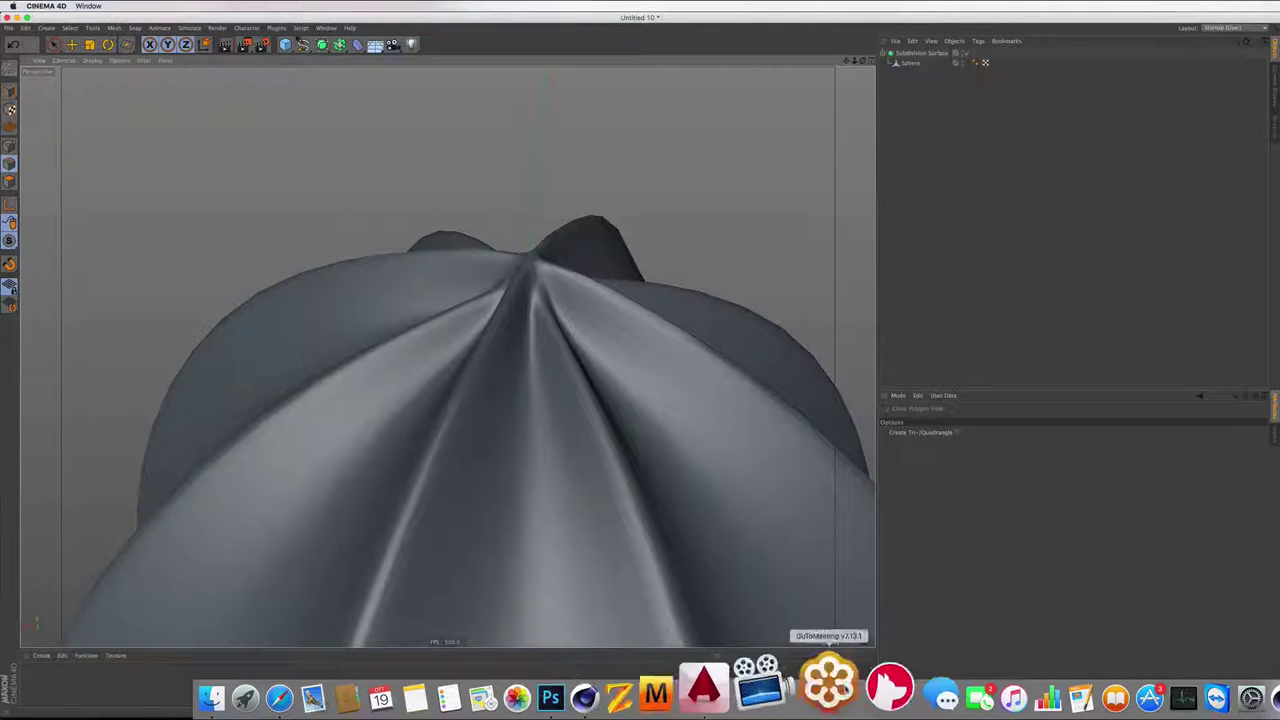
left_click(1225, 690)
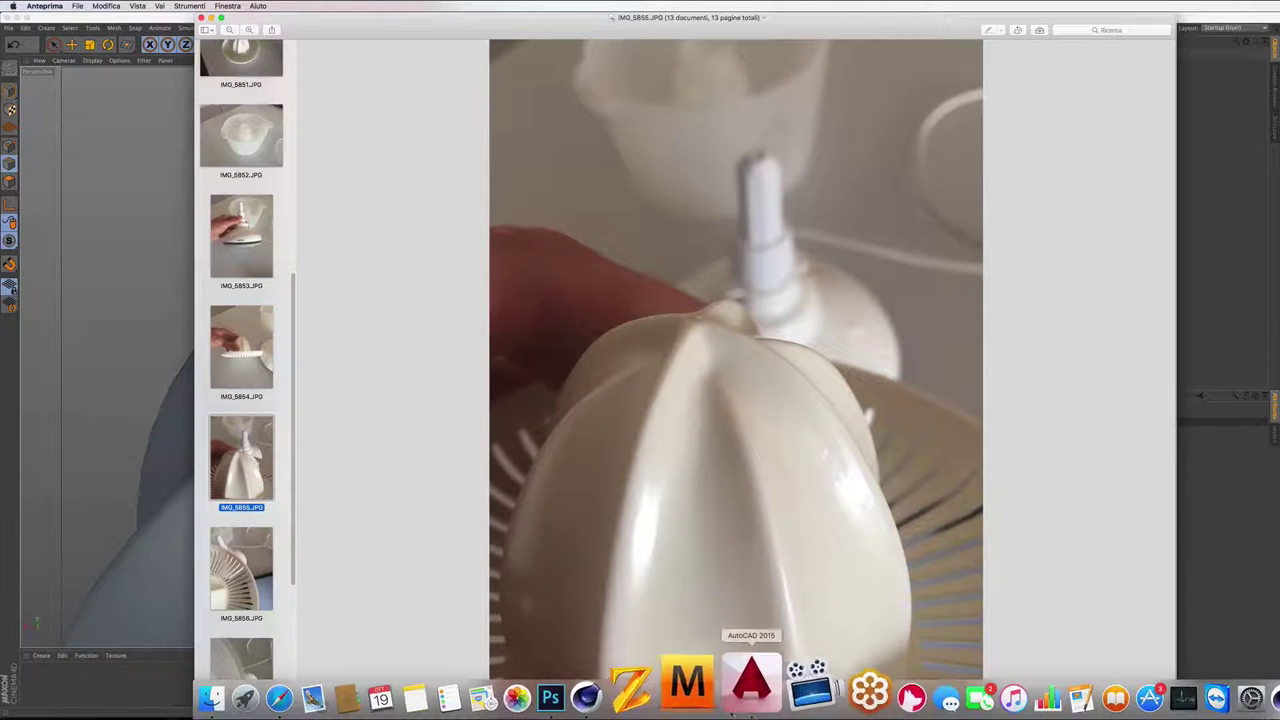
left_click(652, 695)
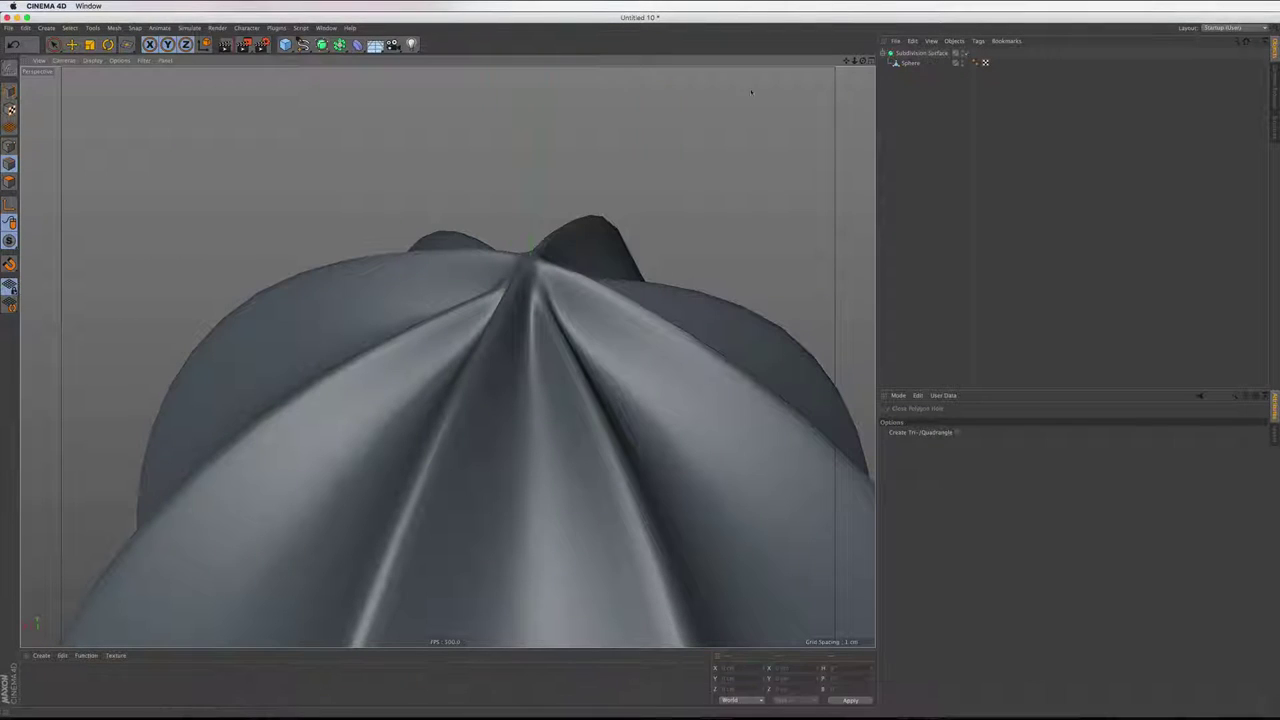
Select the Sphere and turn Subdivision Surface off to expose the faceted cage
left_click(910, 62)
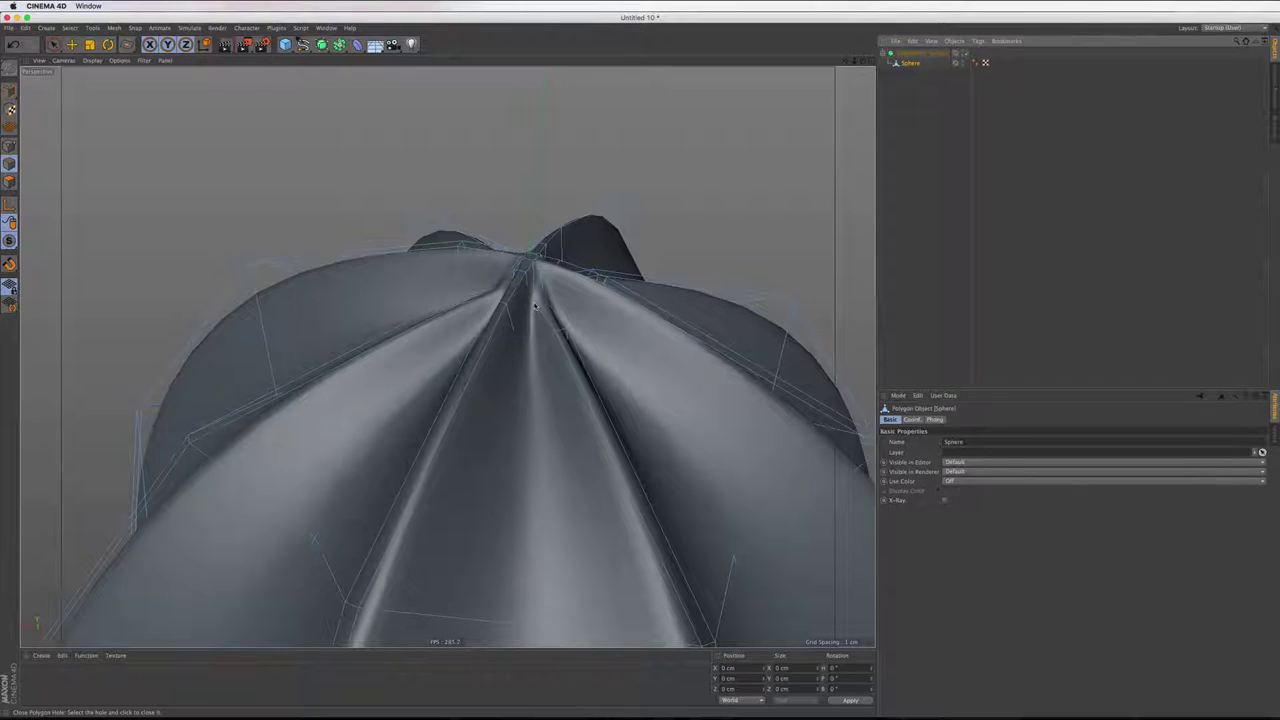
scroll(535, 305, "down", 2)
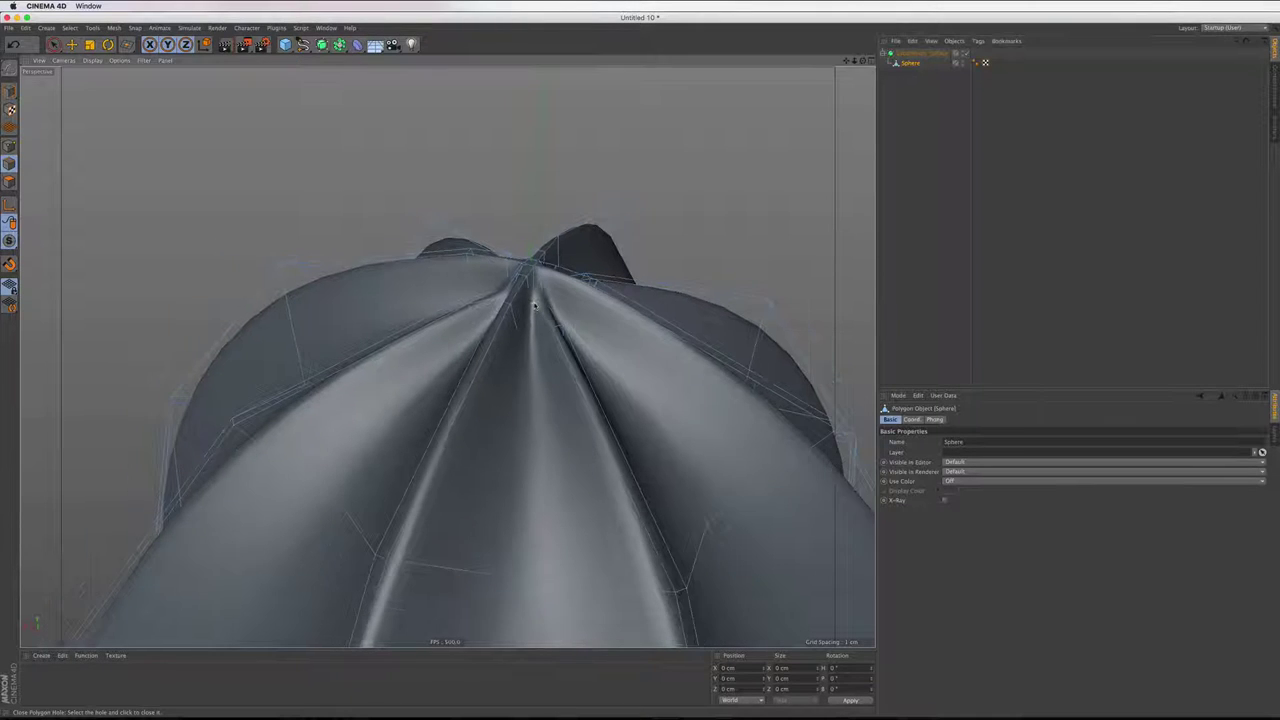
scroll(535, 305, "down", 2)
scroll(535, 305, "down", 2)
scroll(534, 304, "up", 3)
scroll(534, 304, "up", 3)
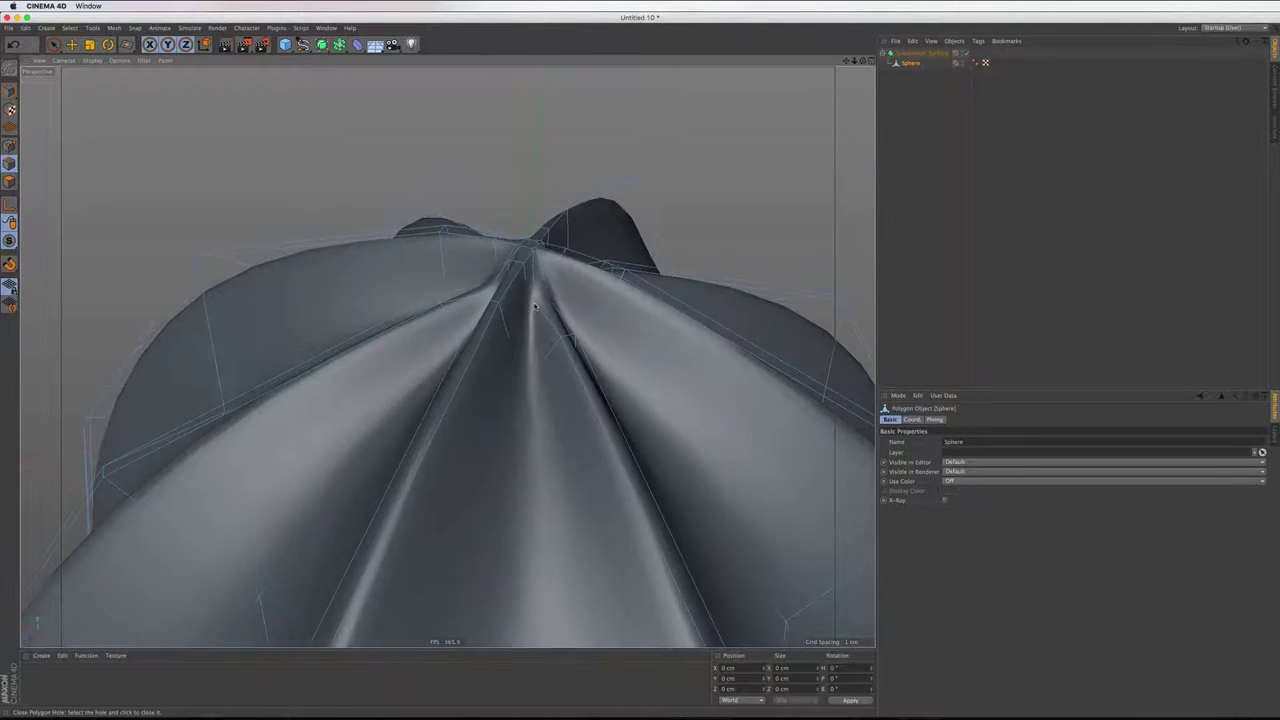
left_click(965, 52)
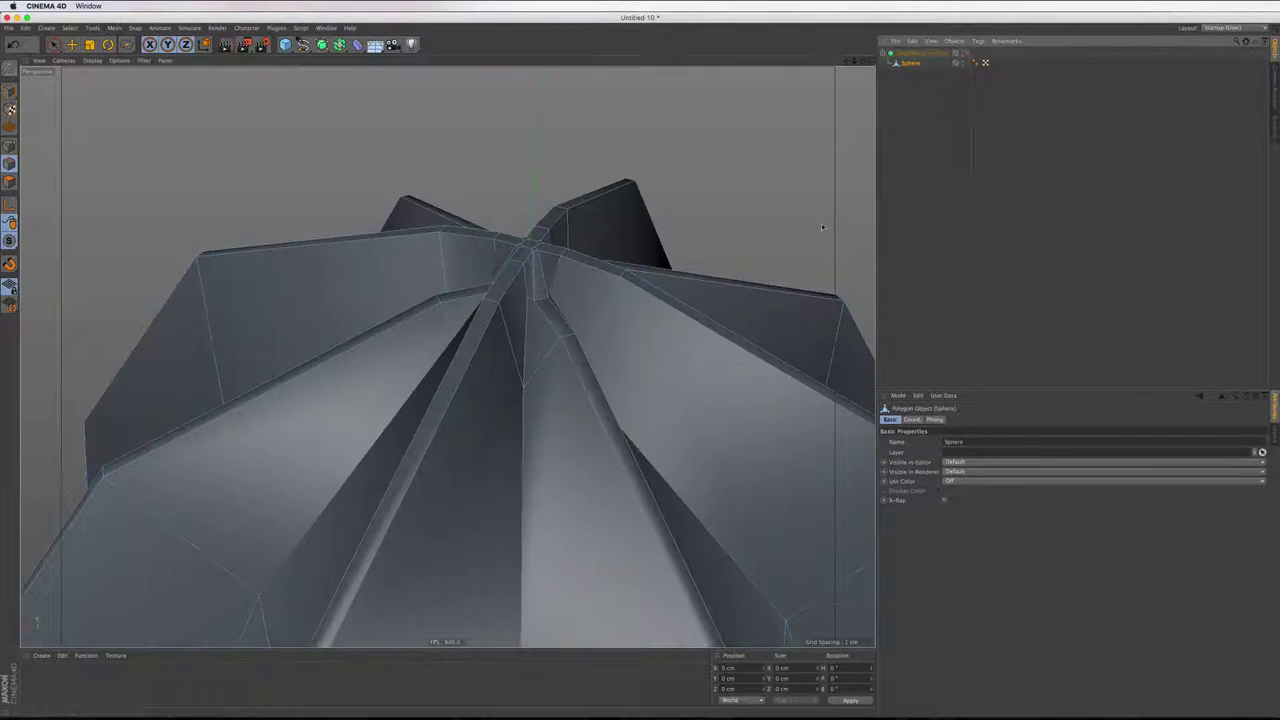
Activate Close Polygon Hole, orbit the mesh, and show the four-view layout
key("m")
key("d")
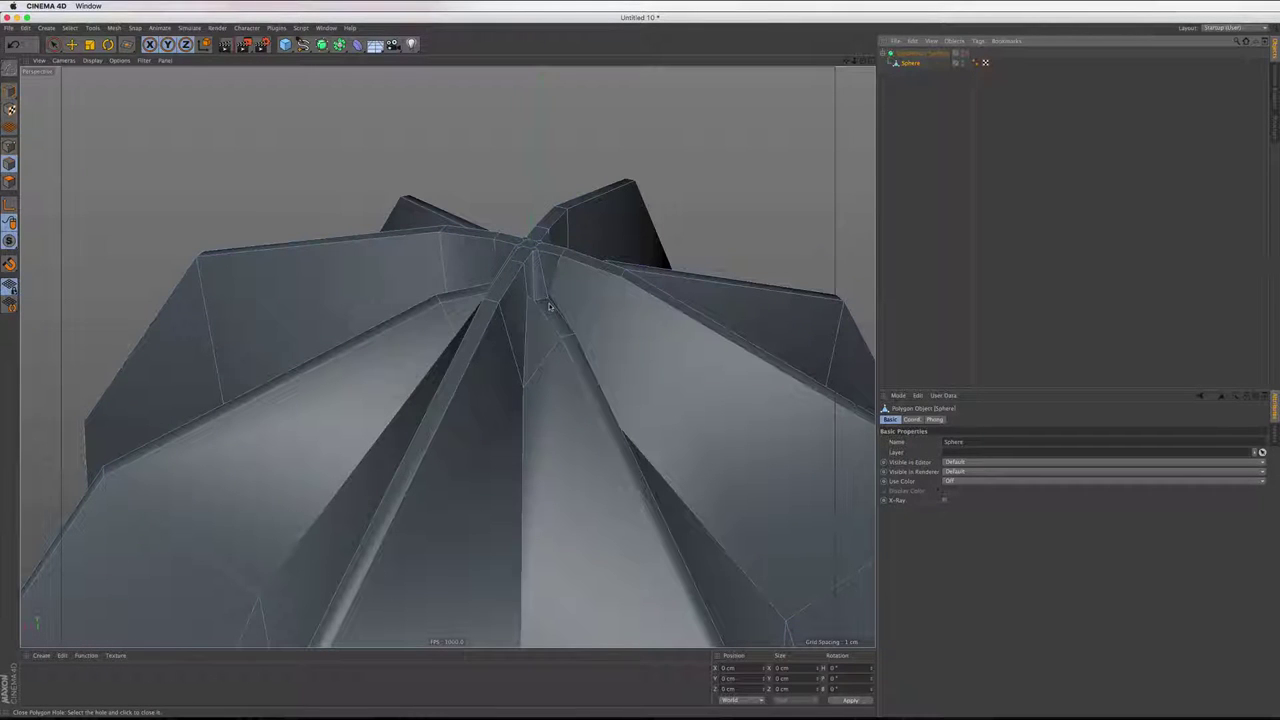
left_click_drag(862, 61, 447, 356)
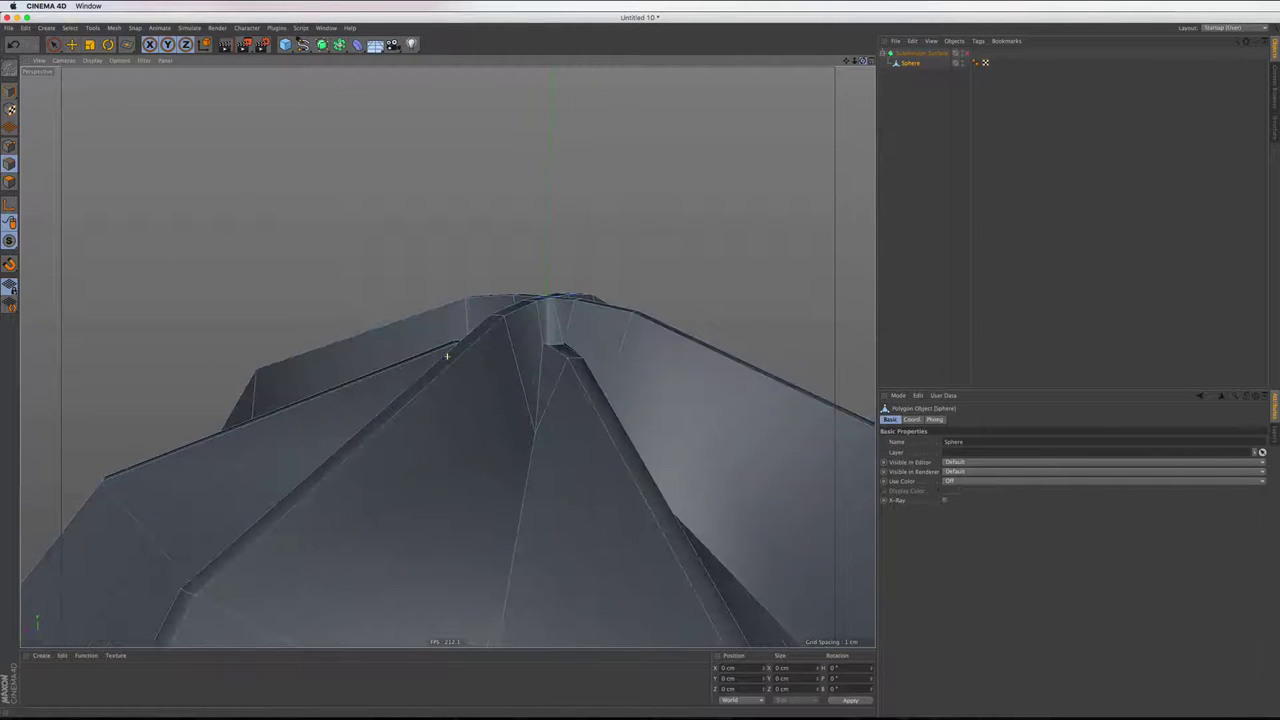
left_click(870, 61)
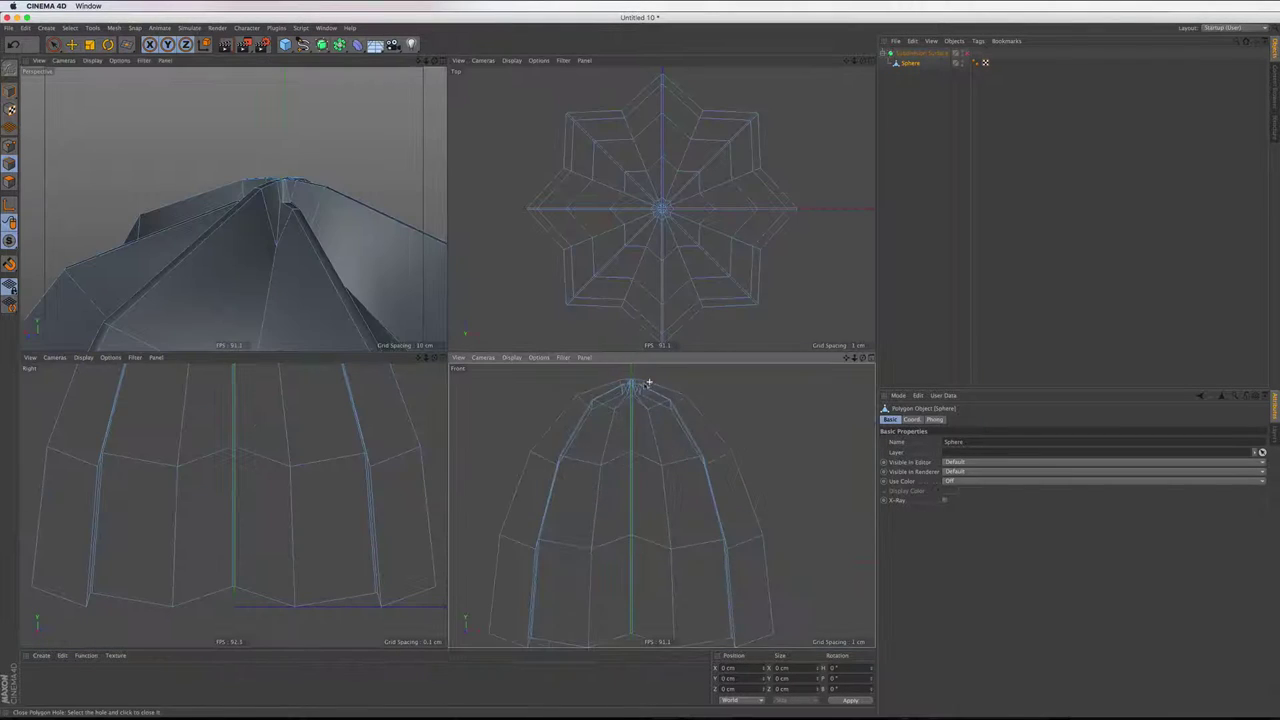
Rectangle-select the points at the top of the cone in the Front view
scroll(628, 385, "up", 2)
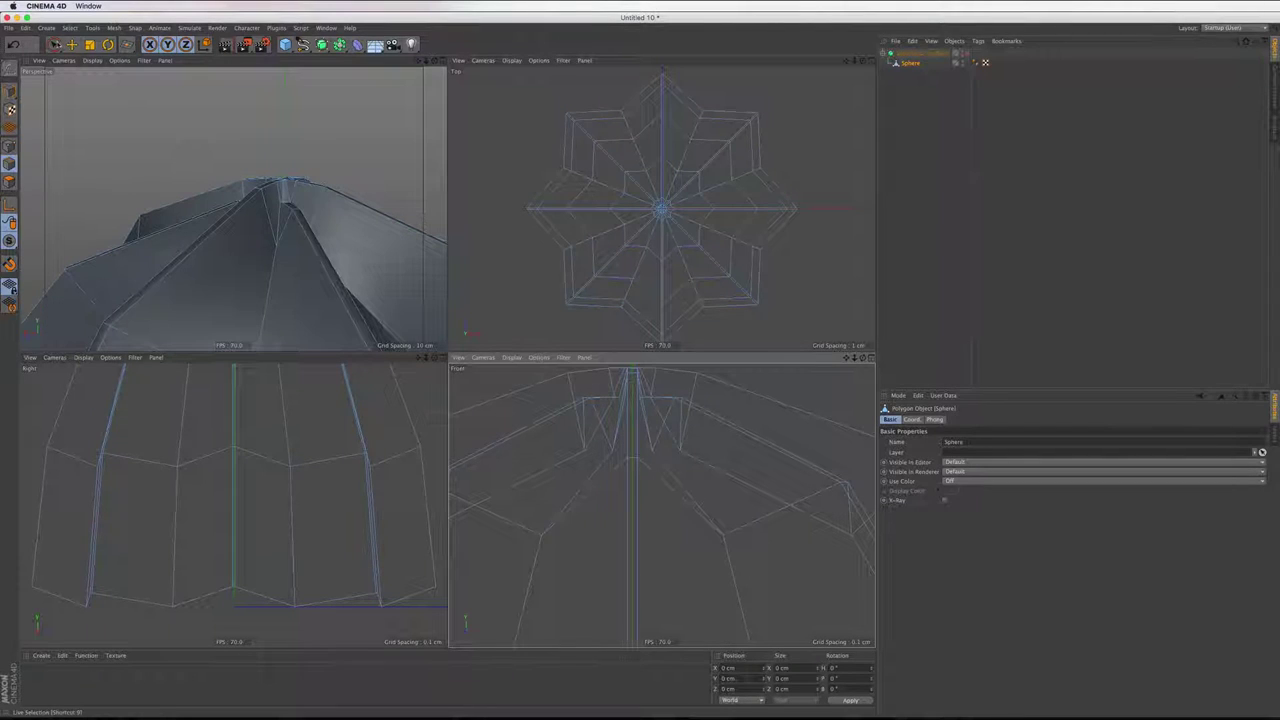
left_click(53, 44)
left_click(100, 75)
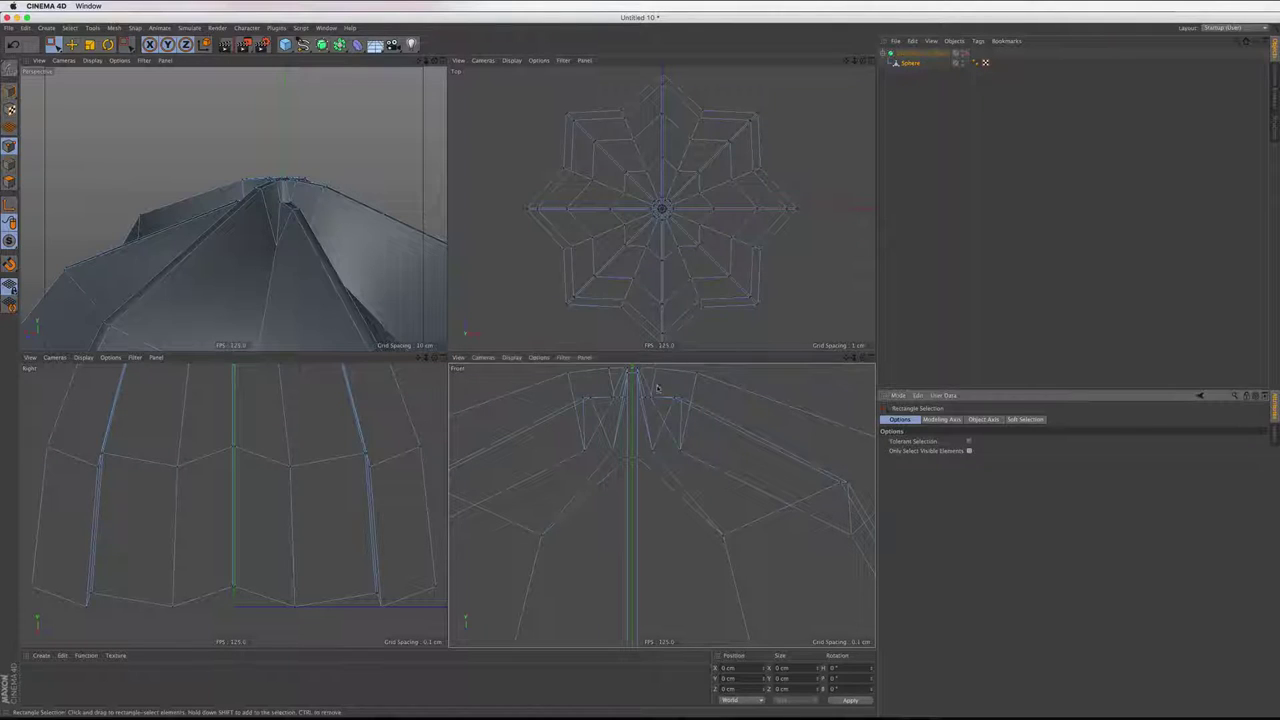
left_click_drag(565, 385, 744, 425)
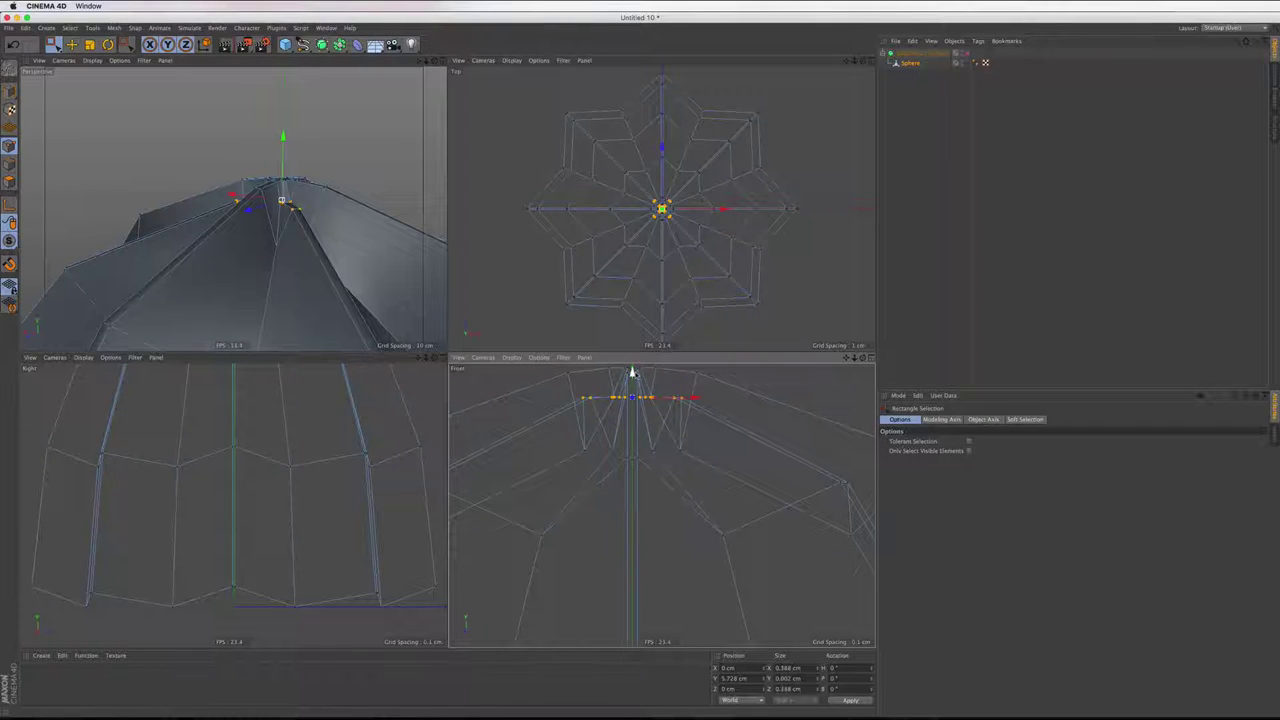
With smoothing on, pull the tip points down on Y and compare with photo IMG_5855.JPG
left_click(967, 52)
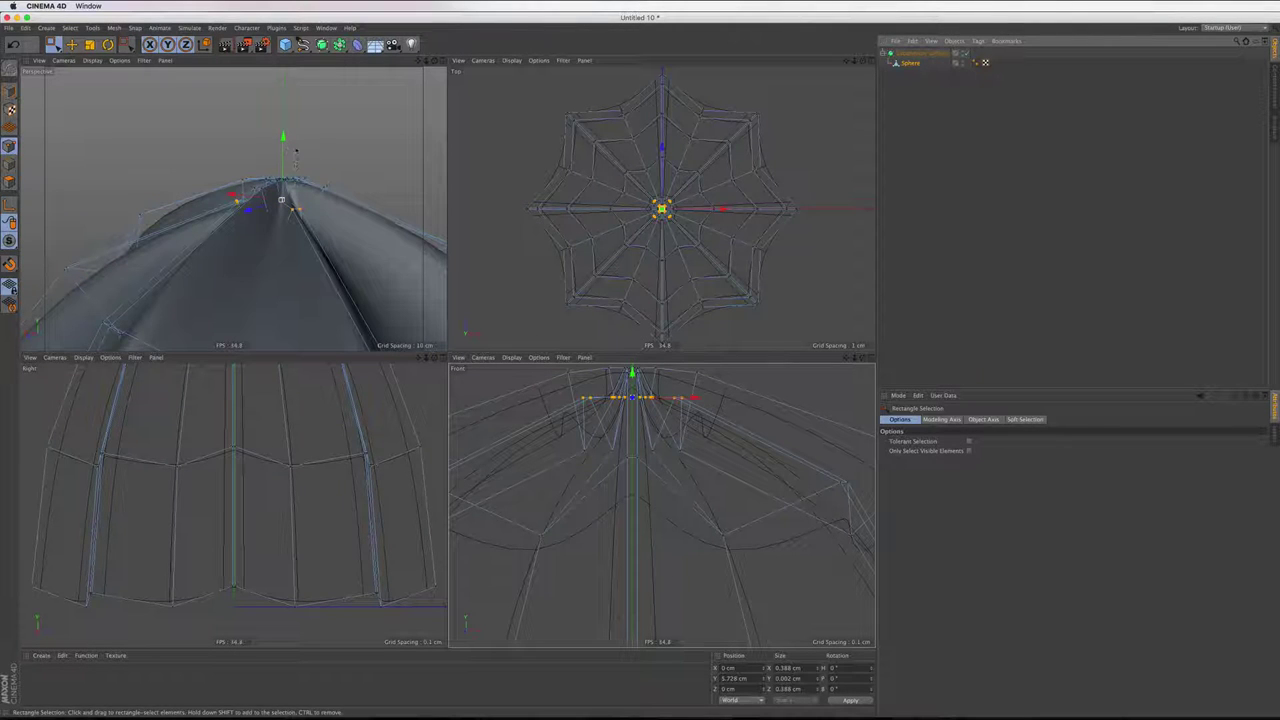
mouse_move(284, 140)
left_mouse_down()
mouse_move(281, 224)
mouse_move(292, 216)
left_mouse_up()
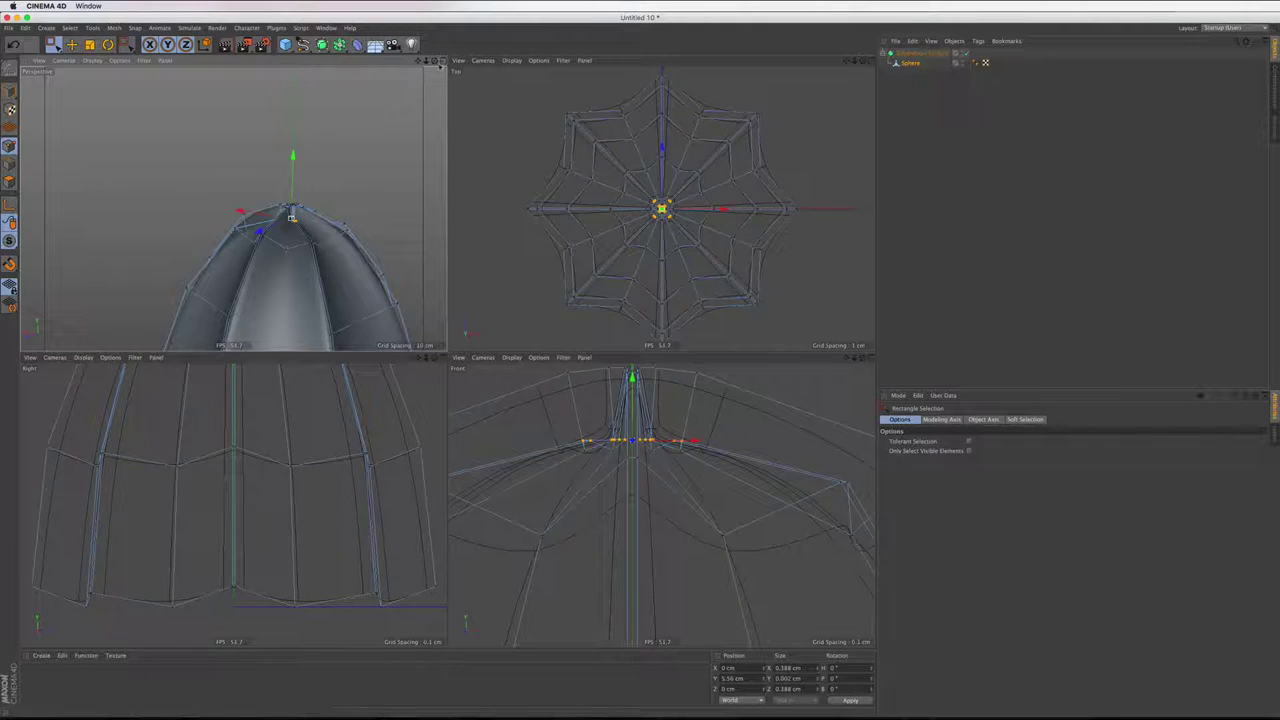
left_click(443, 61)
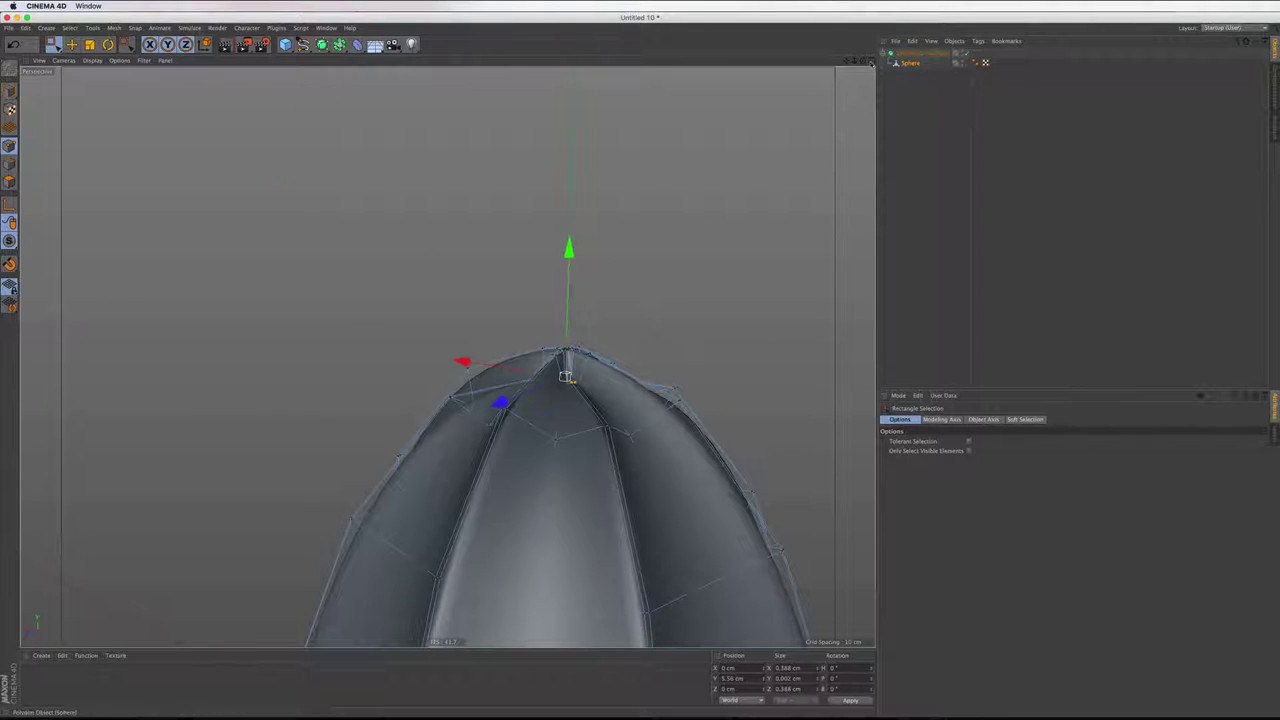
mouse_move(749, 121)
left_mouse_down("alt")
mouse_move(447, 355)
mouse_move(520, 365)
left_mouse_up("alt")
mouse_move(640, 715)
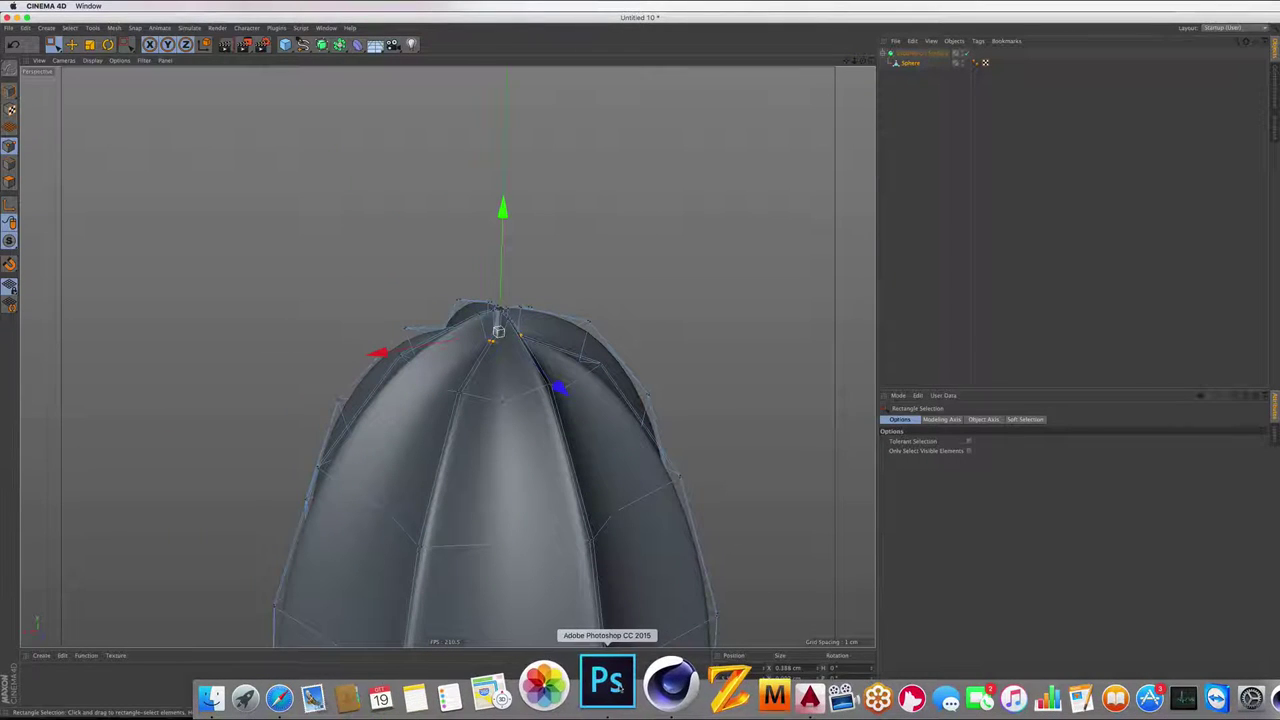
left_click(1256, 688)
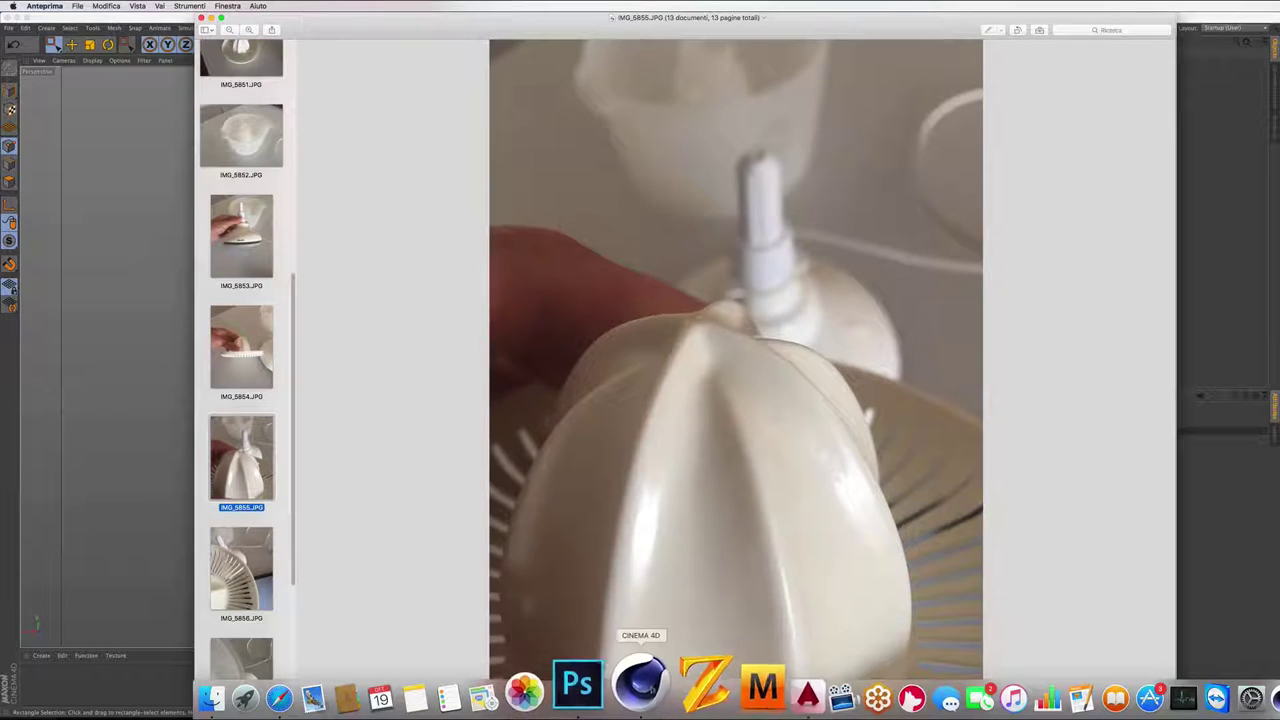
left_click(651, 688)
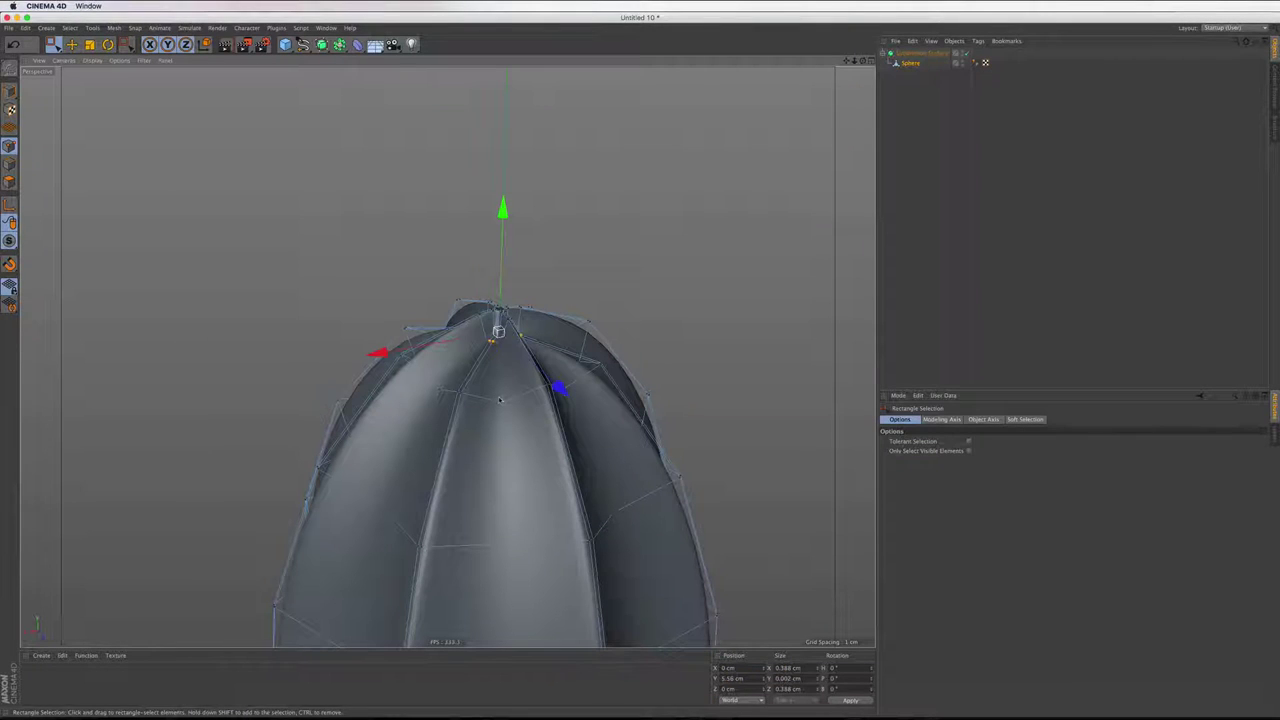
Turn smoothing off and select the ridge point just below the tip
left_click(965, 52)
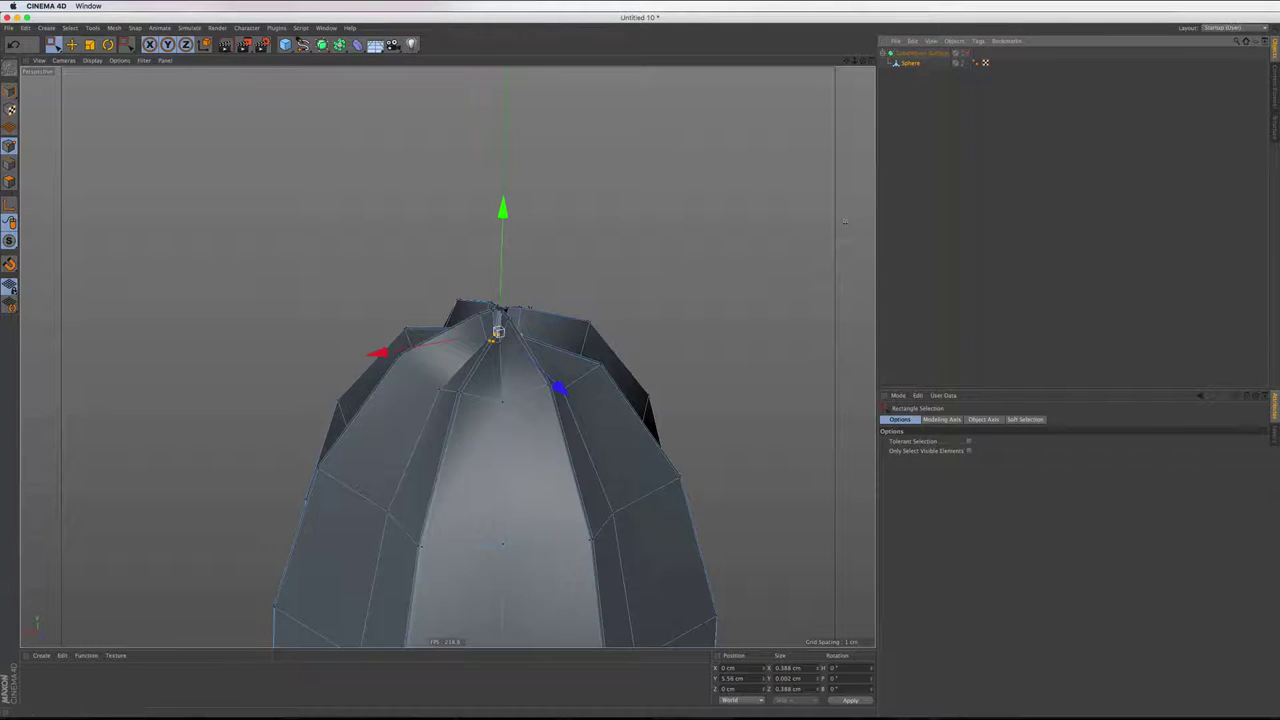
left_click_drag(476, 332, 604, 331, "alt")
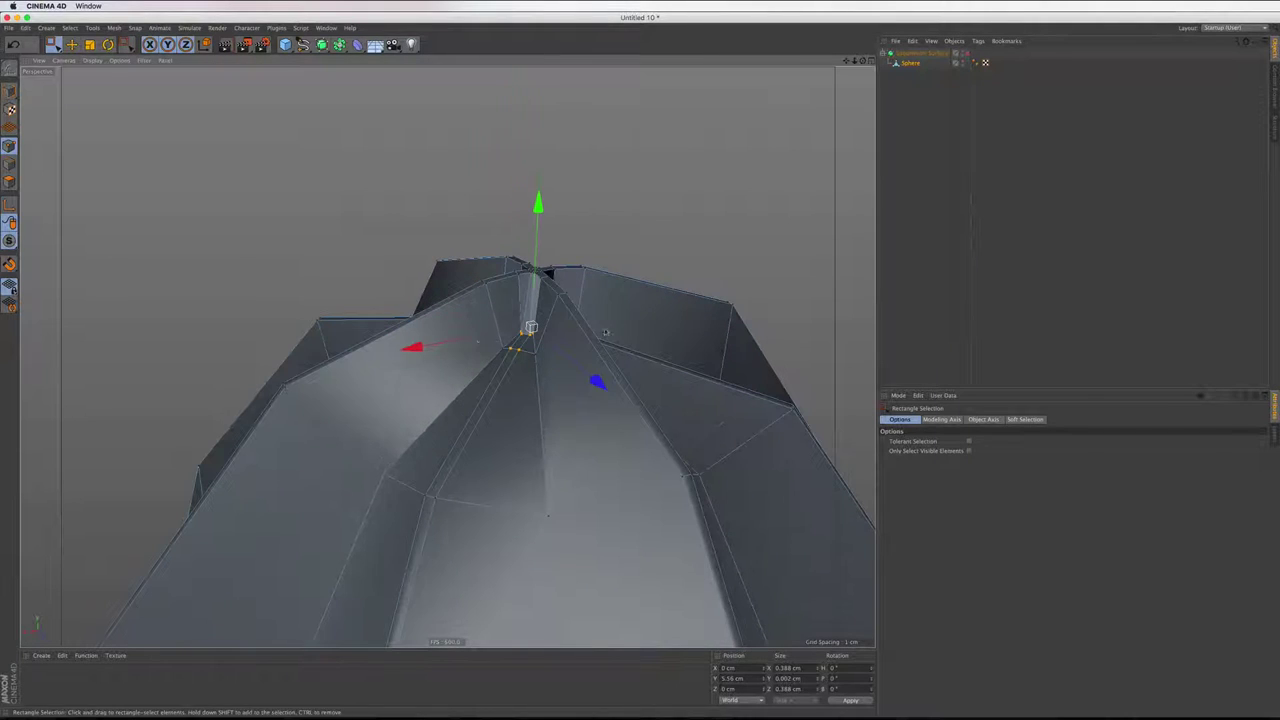
left_click(547, 398)
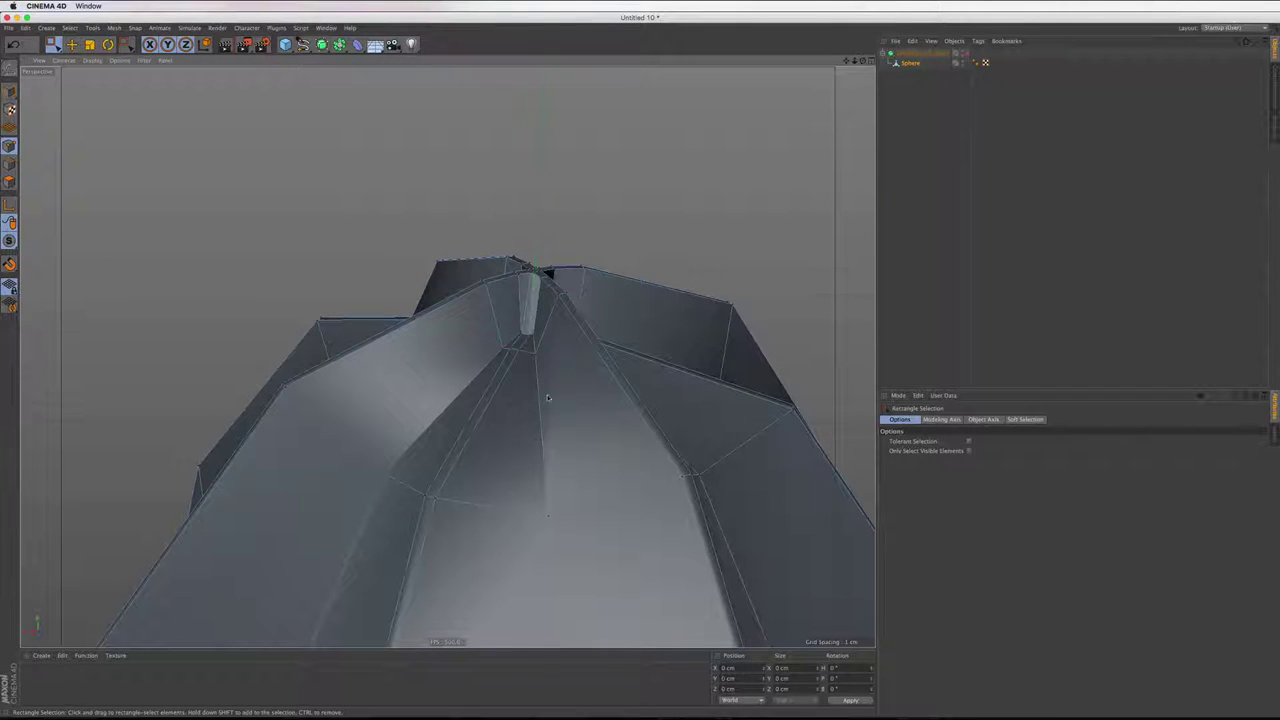
left_click(536, 353)
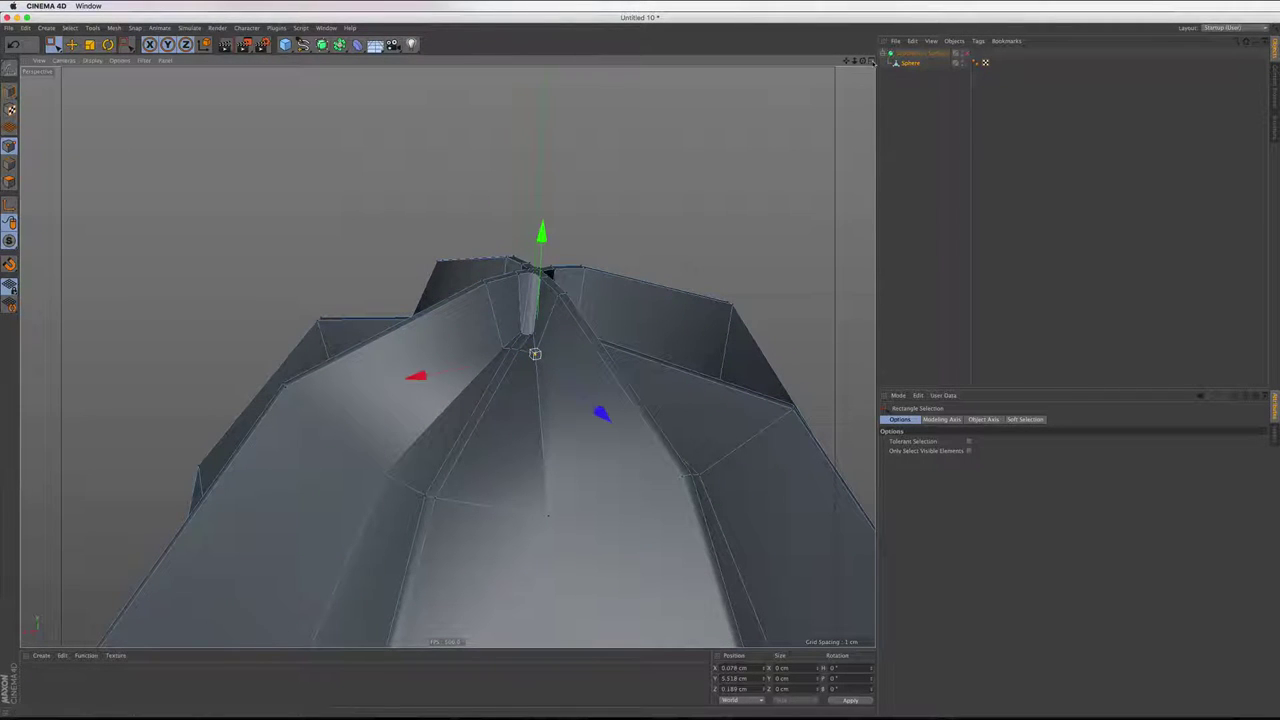
Rectangle-select the tip ring points, add the lower groove point, and enable Only Select Visible Elements
key("F5")
key("F4")
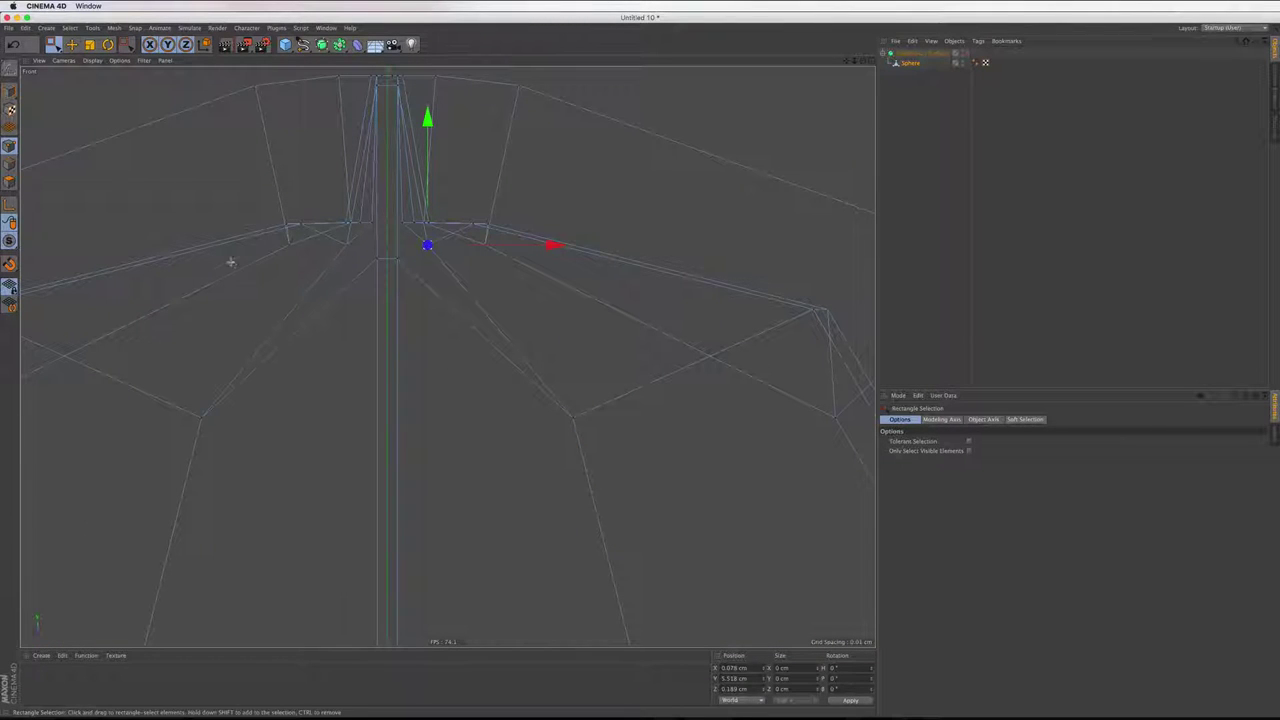
left_click_drag(230, 262, 548, 233)
left_click(869, 60)
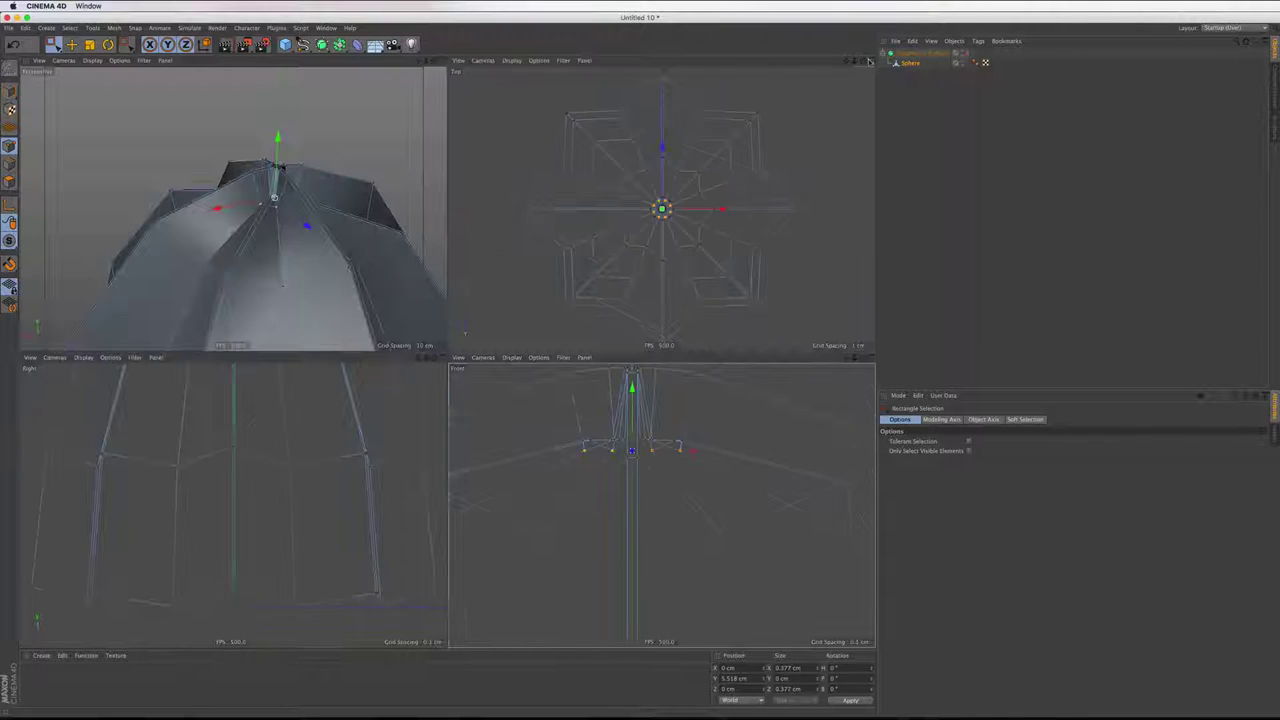
left_click(441, 60)
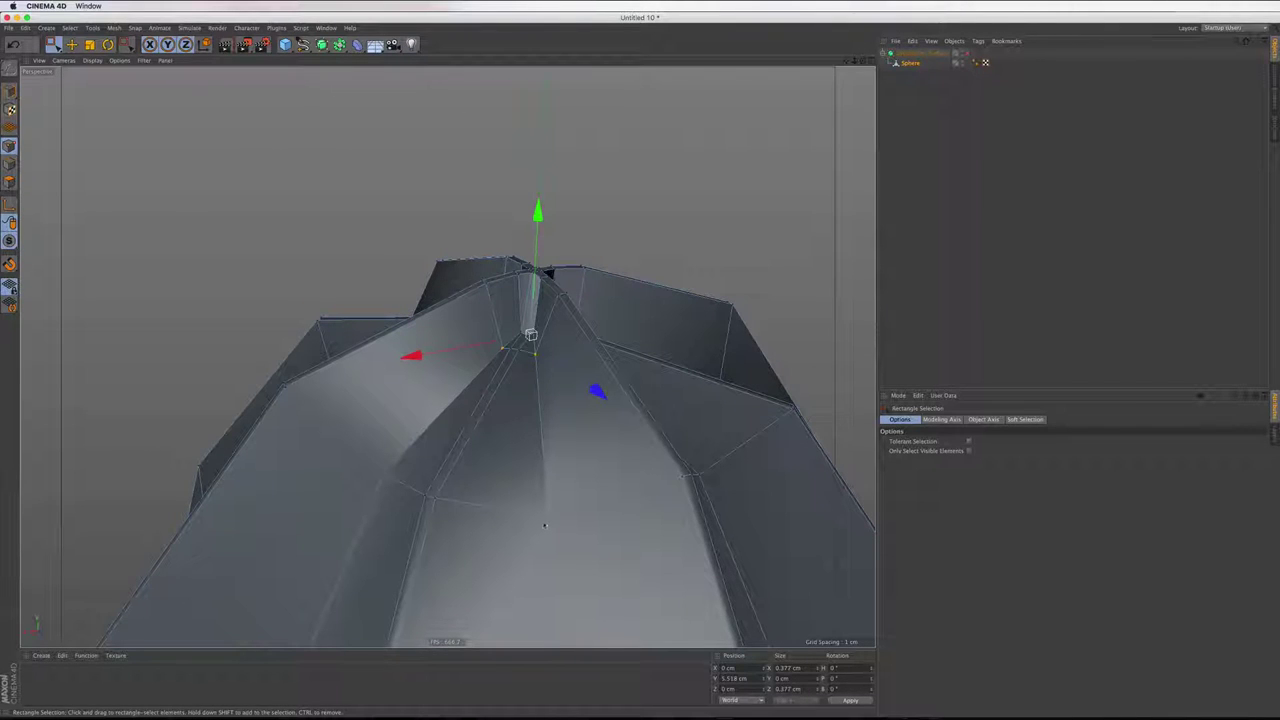
left_click(541, 508, "shift")
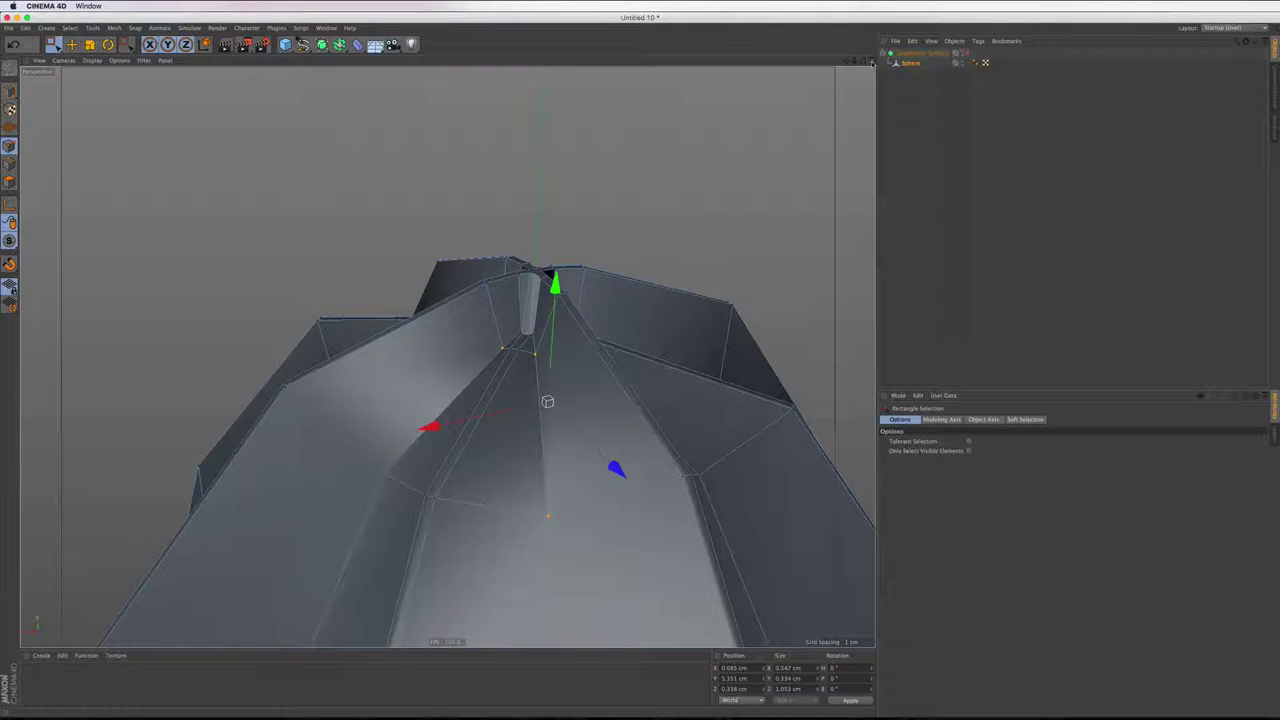
left_click(970, 451)
Add the lower groove point and two lower points to the selection in the Front view
left_click(546, 515, "shift")
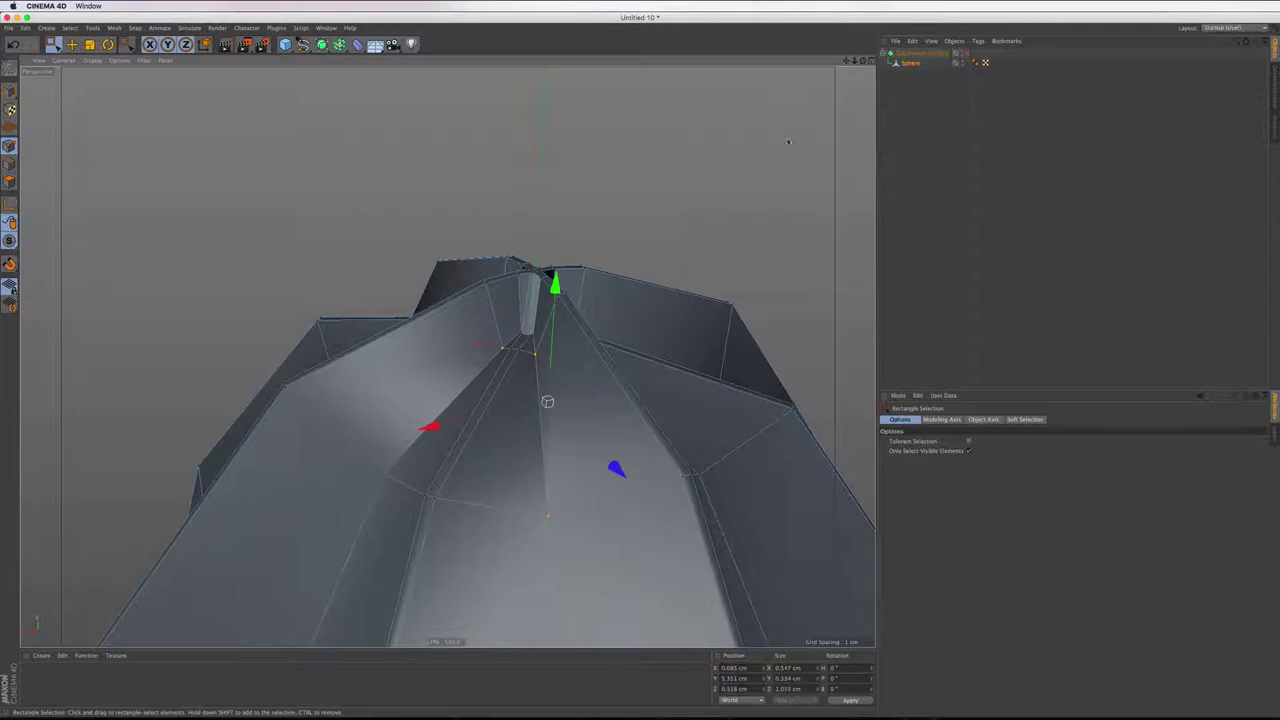
middle_click(851, 346)
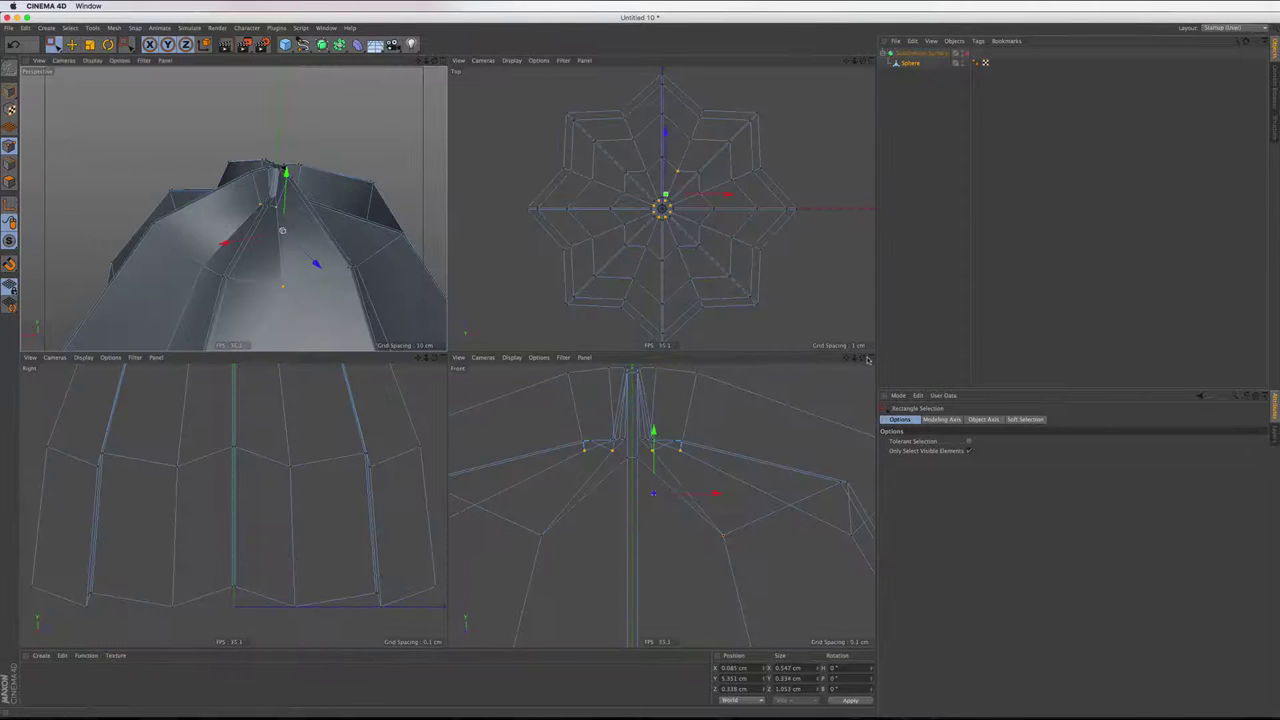
middle_click(868, 362)
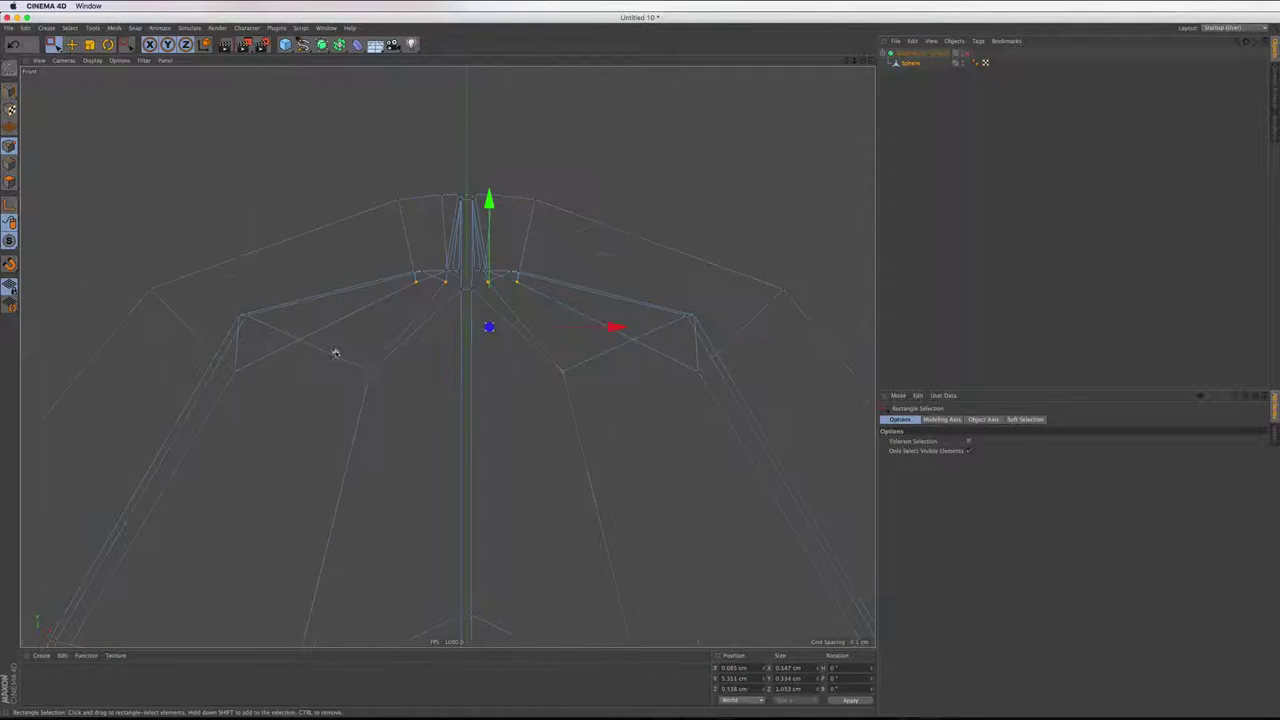
left_click_drag(760, 402, 118, 365, "shift")
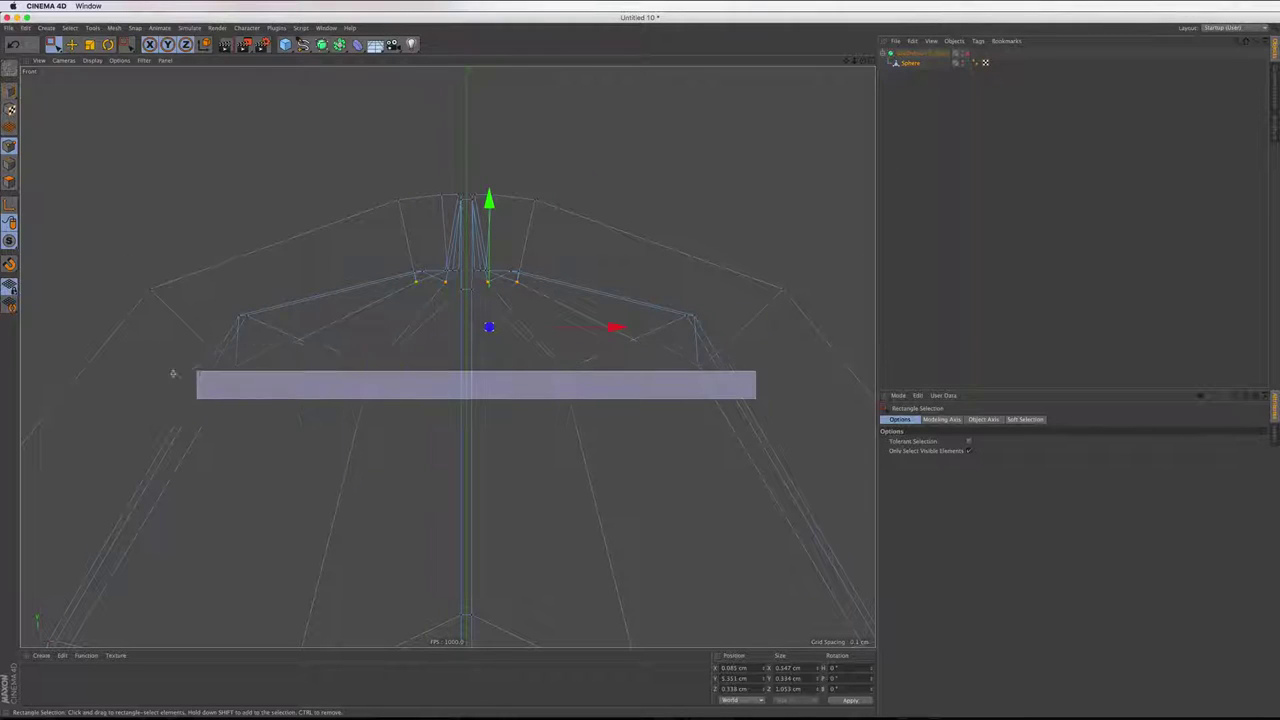
left_click(870, 60)
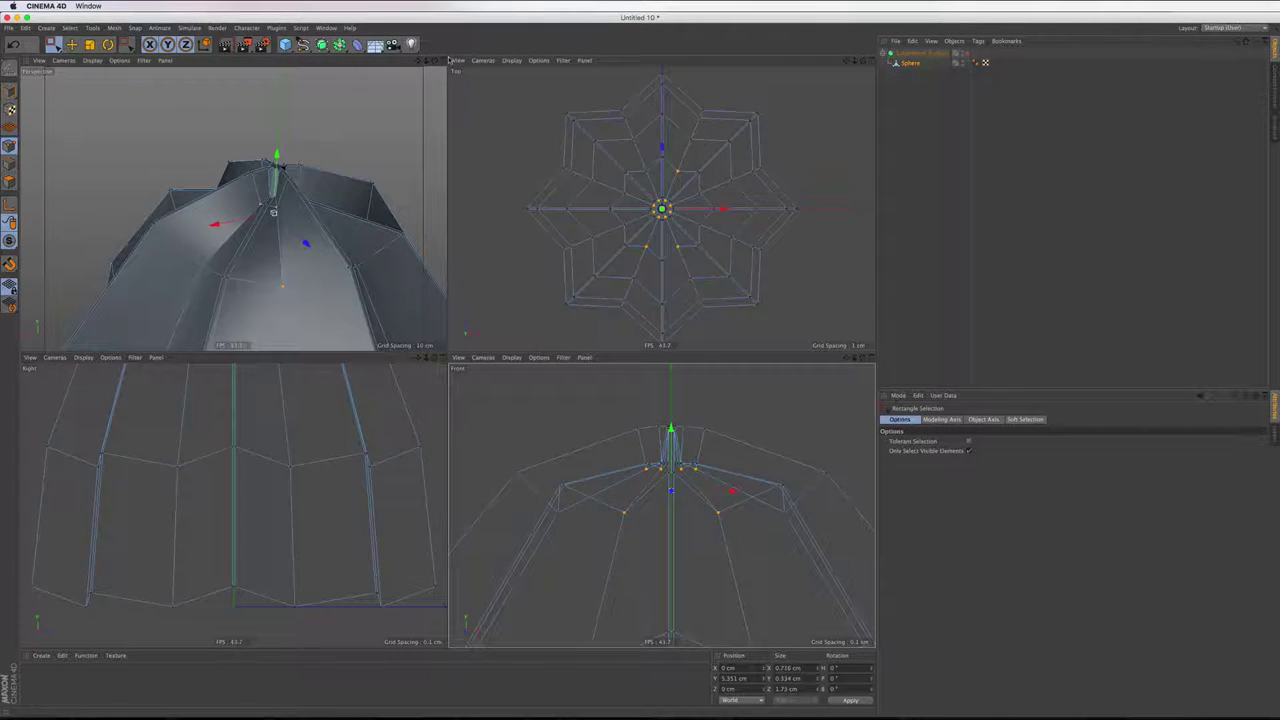
Turn smoothing on in Perspective and move the selected tip points slightly down on Y
key("F1")
left_click(973, 53)
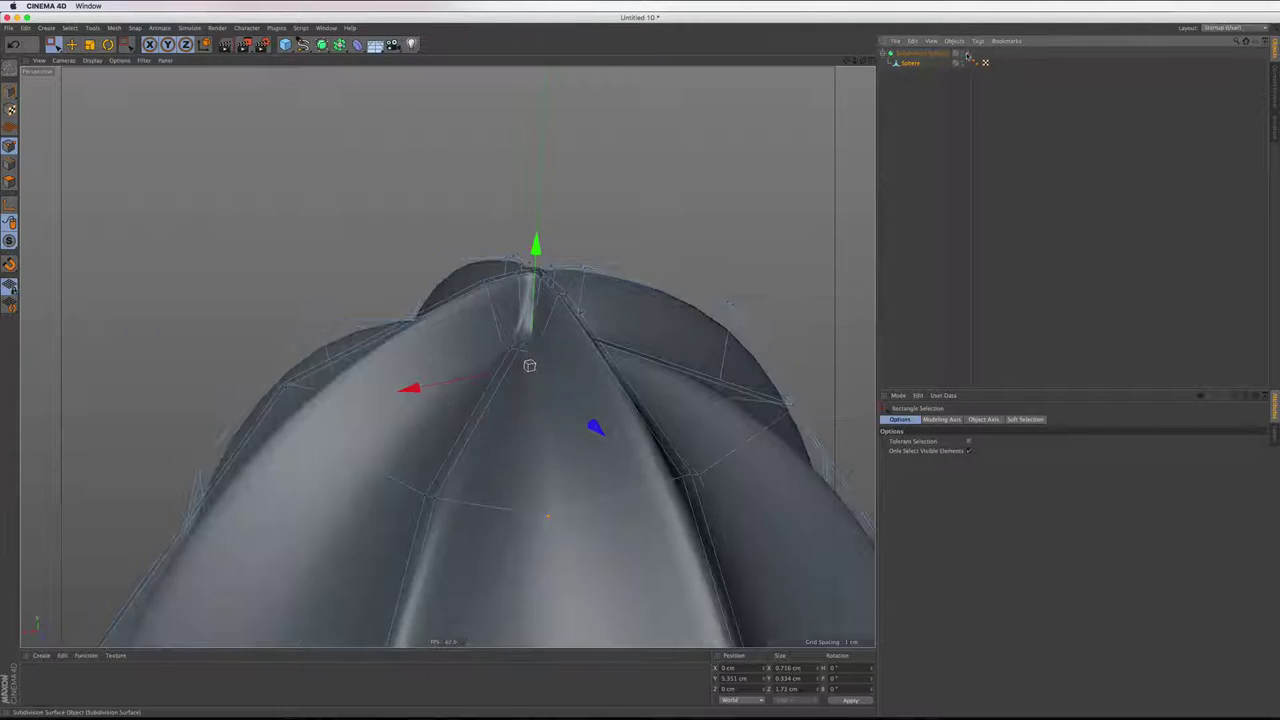
left_click_drag(533, 246, 535, 262)
scroll(546, 241, "down", 2)
scroll(546, 241, "down", 3)
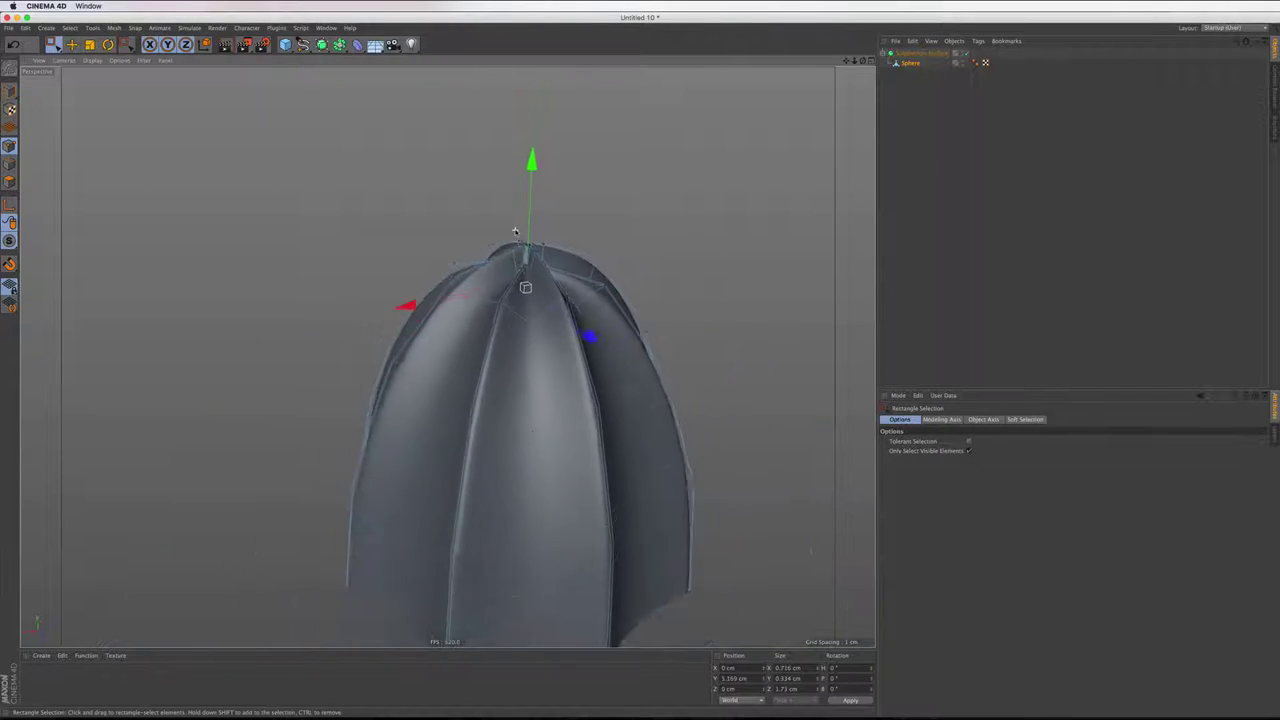
scroll(516, 232, "up", 4)
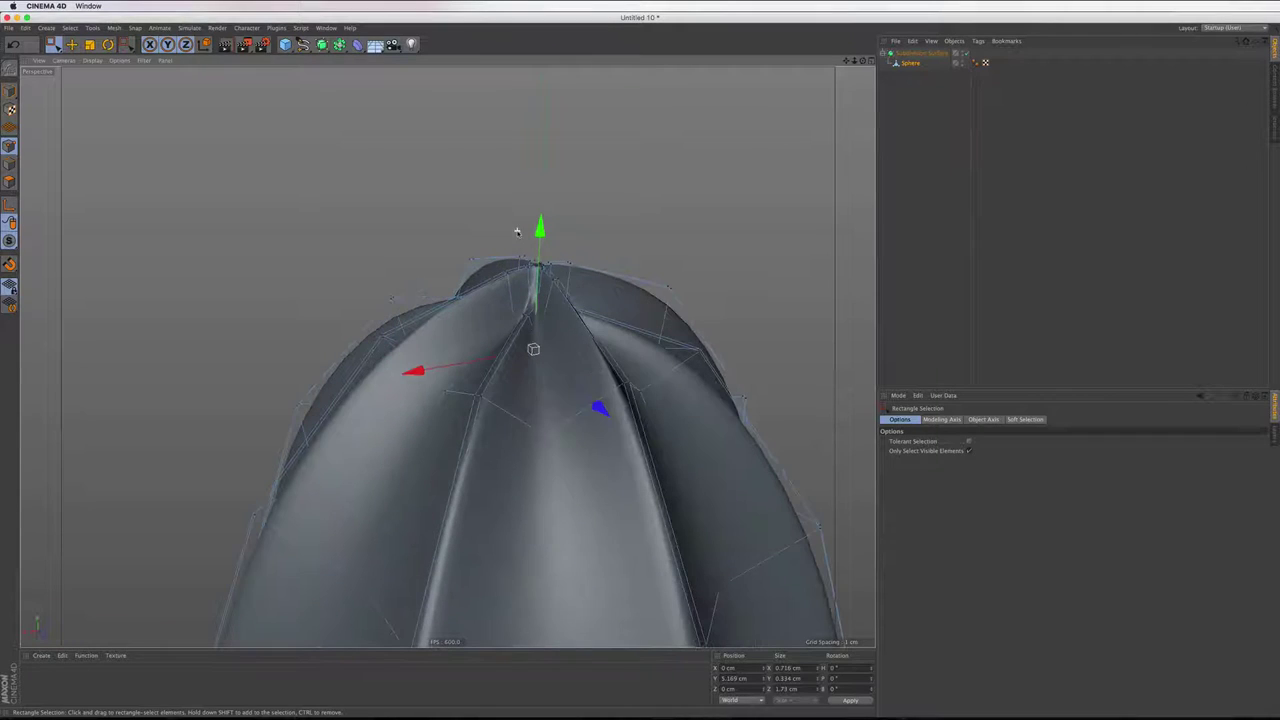
scroll(520, 250, "up", 1)
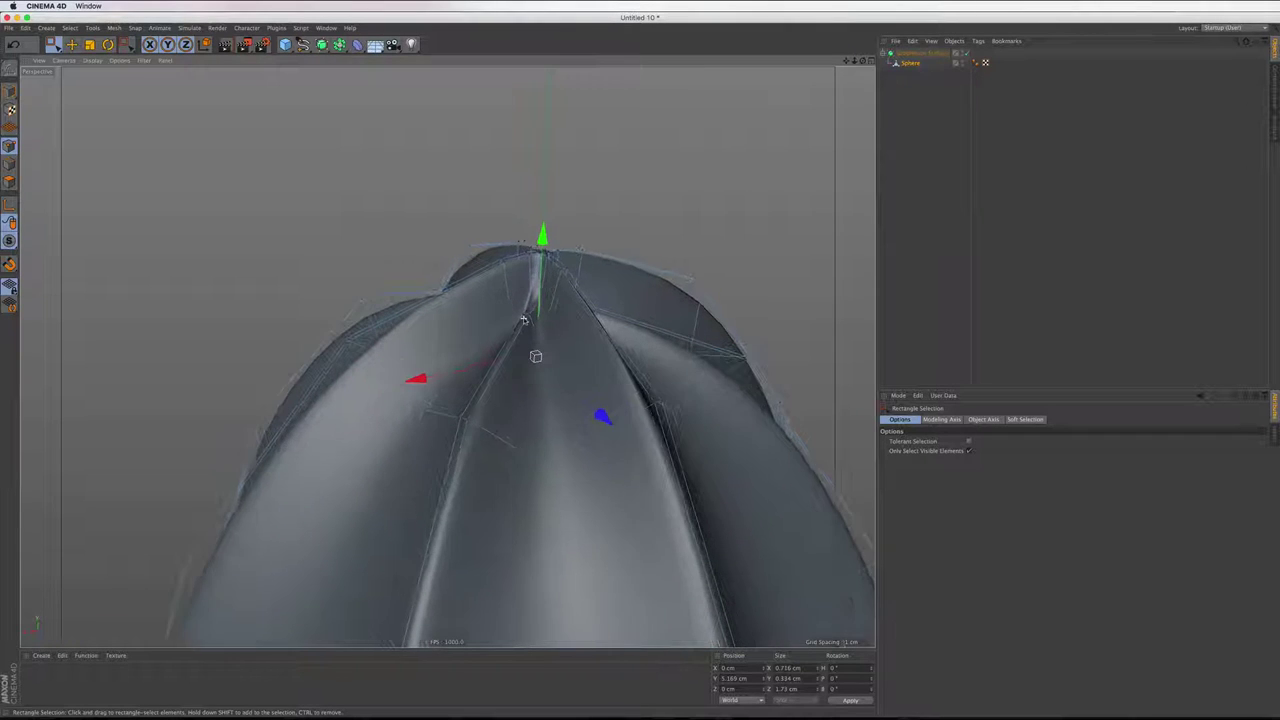
scroll(530, 245, "up", 1)
scroll(543, 234, "up", 1)
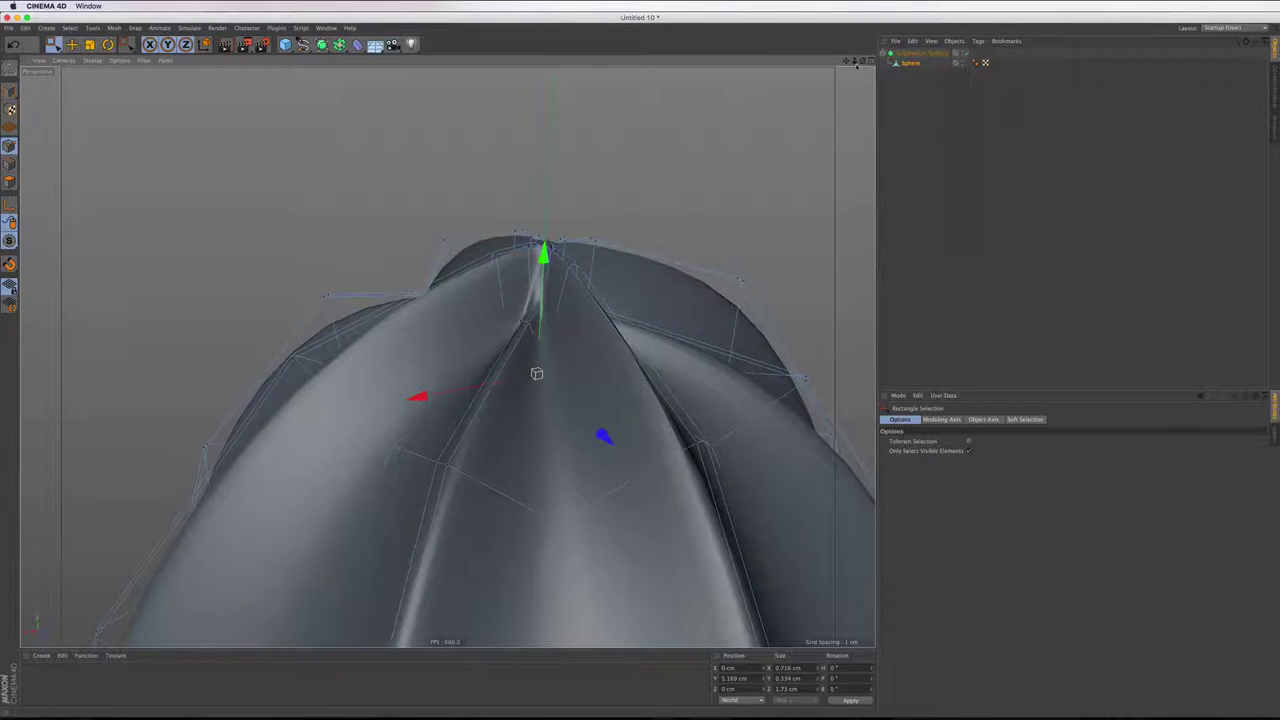
mouse_move(447, 300)
left_mouse_down("alt")
mouse_move(447, 356)
mouse_move(576, 116)
left_mouse_up("alt")
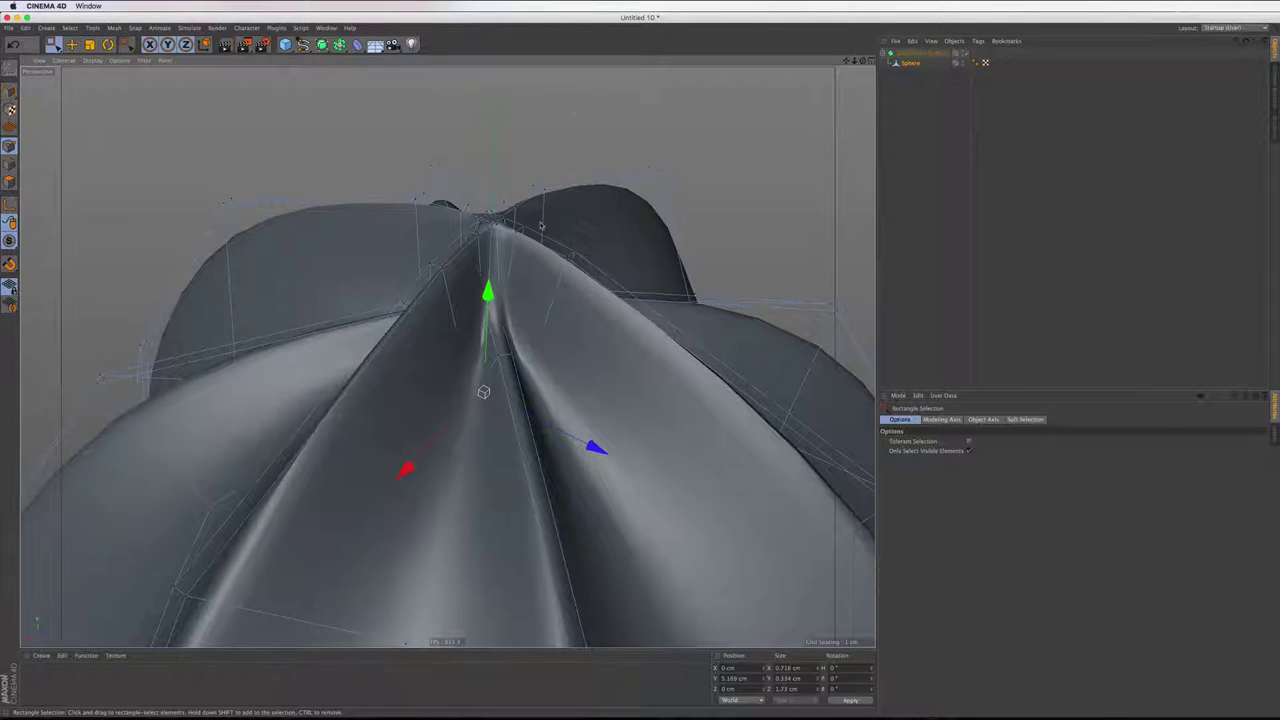
Switch to Polygon mode and zoom in on the tip
key("Return")
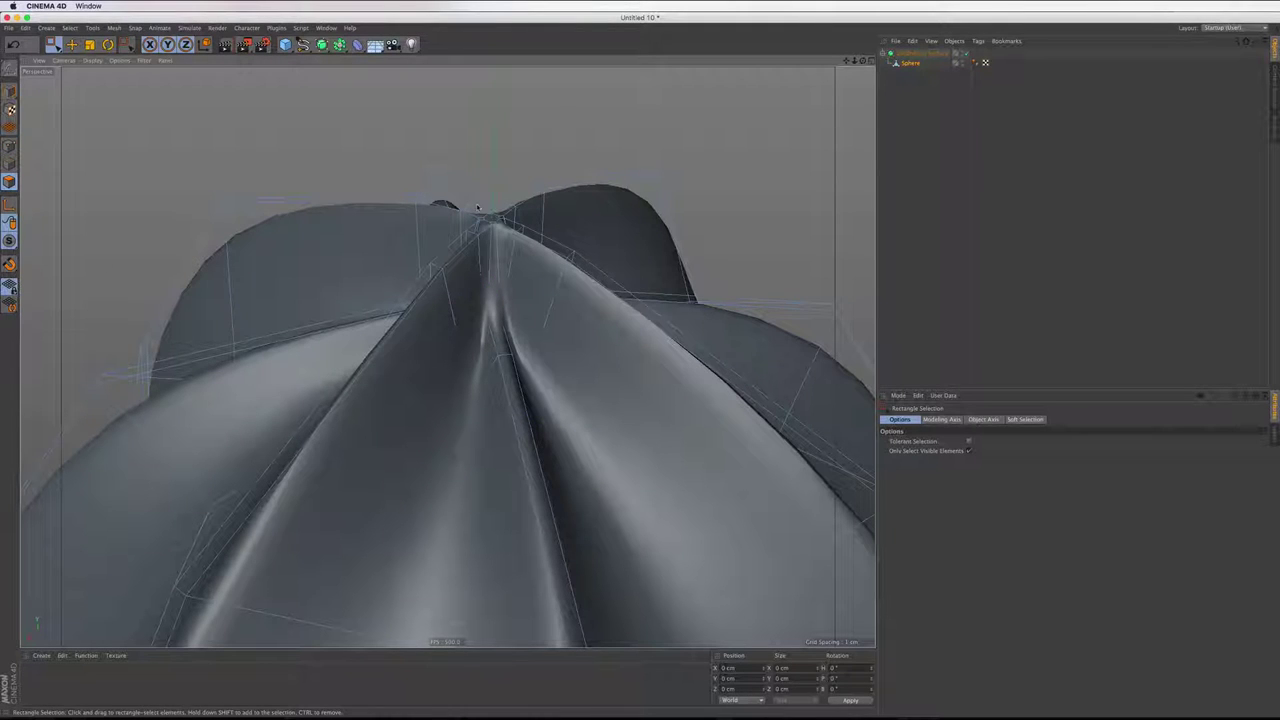
scroll(477, 207, "up", 2)
scroll(476, 206, "up", 2)
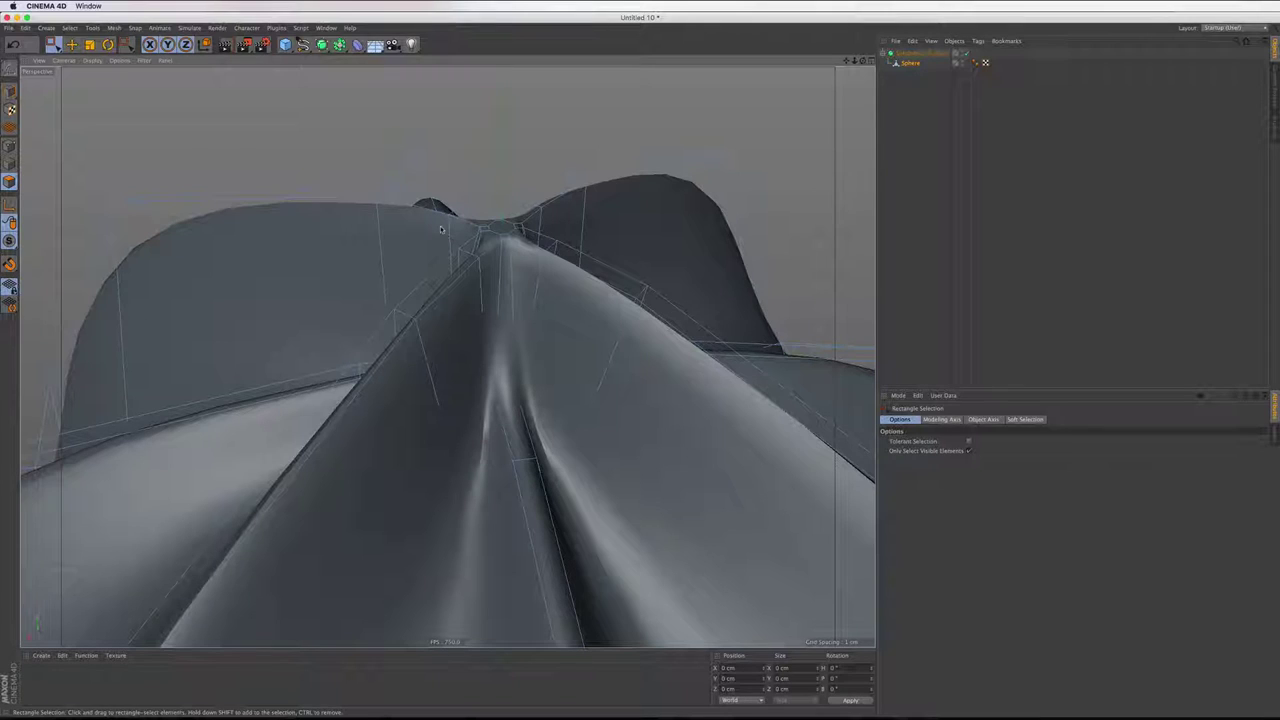
With smoothing off, live-select the cross of ridge polygons at the tip and down each ridge
left_click(54, 44)
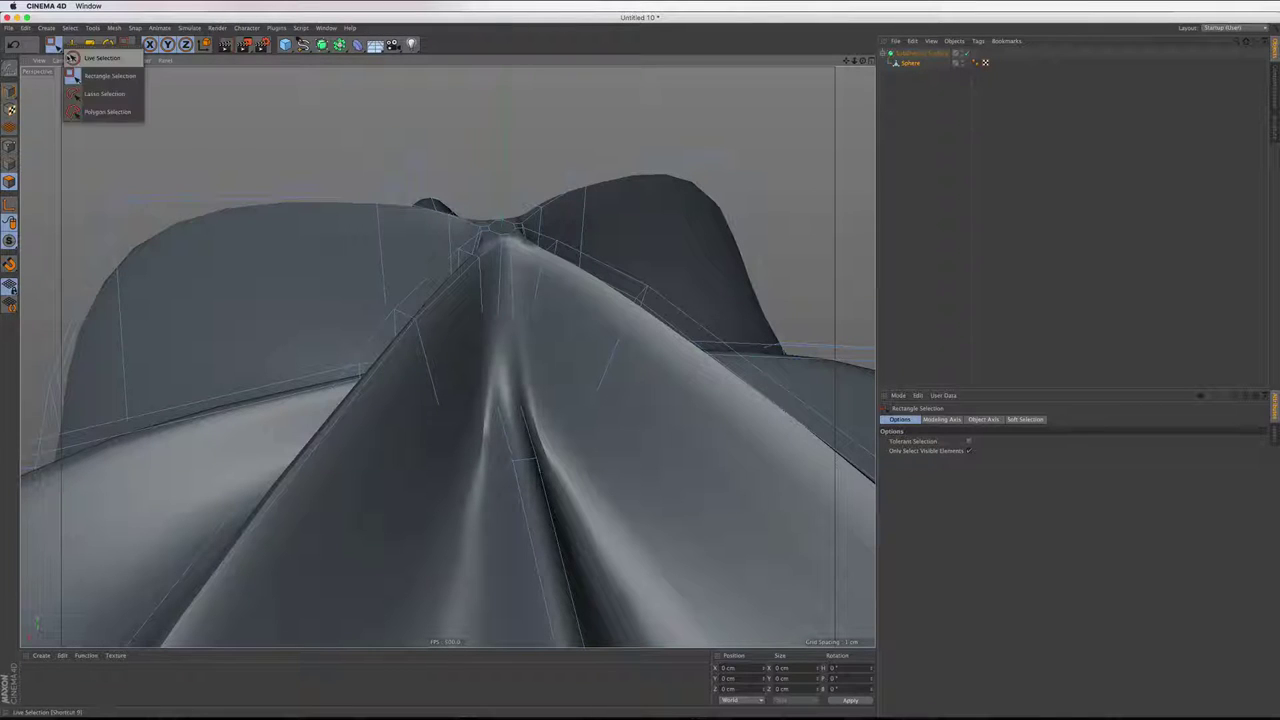
left_click(95, 66)
left_click(964, 52)
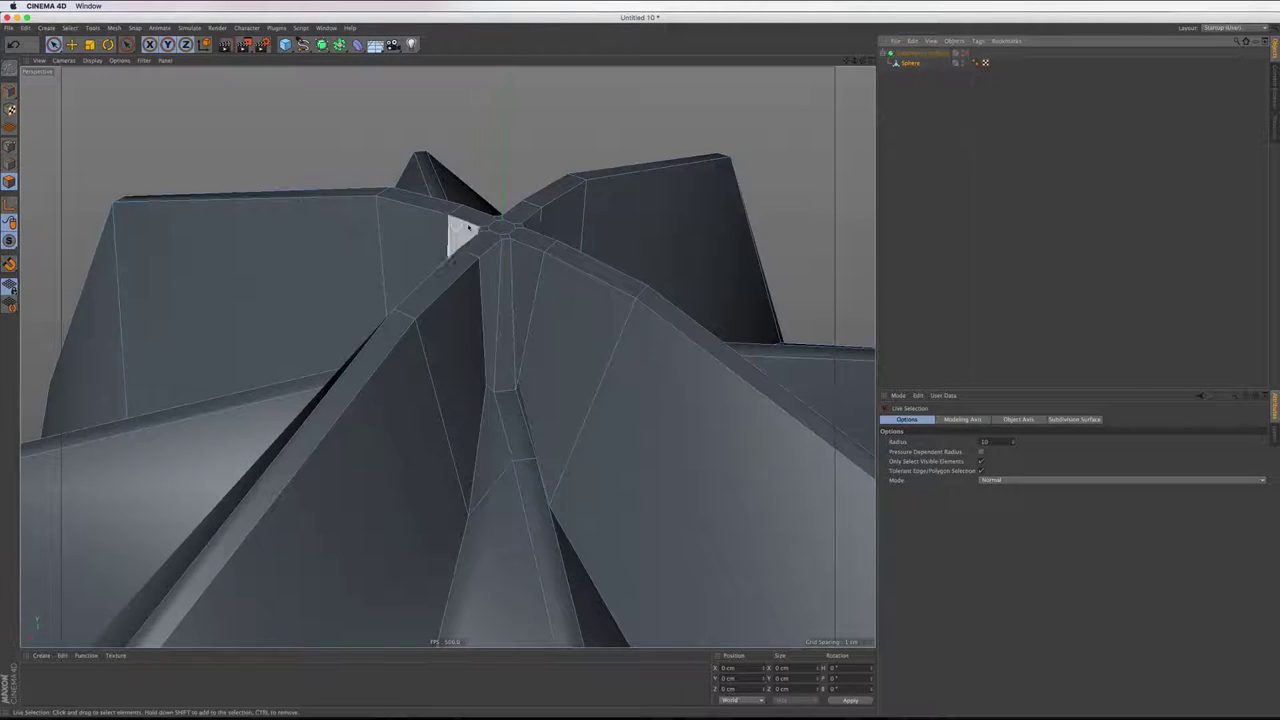
scroll(493, 224, "up", 1)
left_click_drag(490, 227, 520, 230)
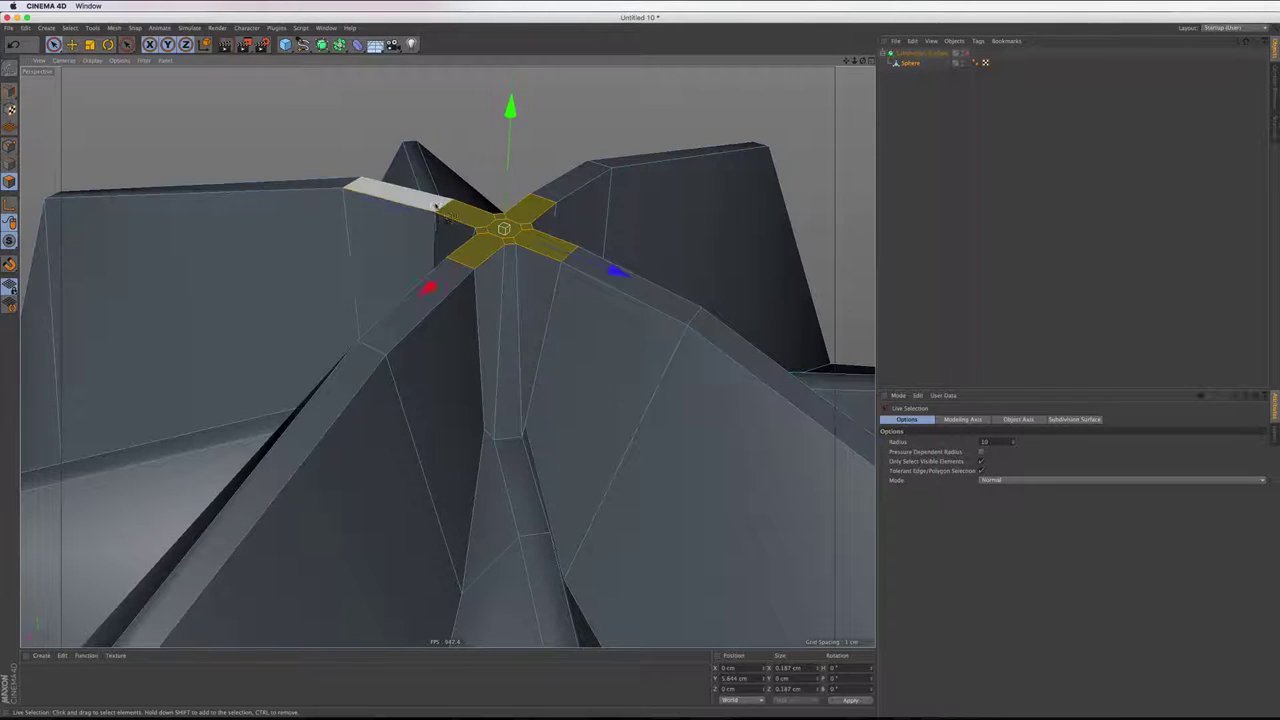
left_click(398, 196, "shift")
left_click(560, 188, "shift")
left_click(585, 262, "shift")
left_click(645, 300, "shift")
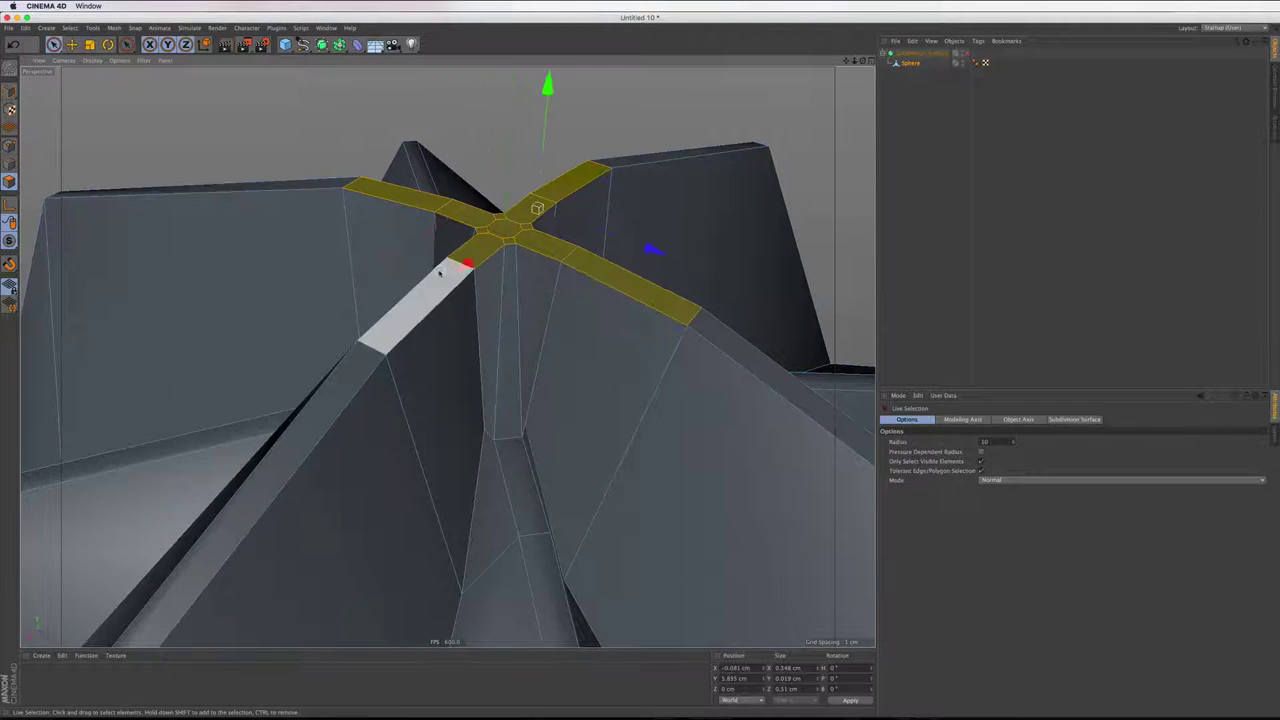
left_click(440, 280, "shift")
left_click(395, 320, "shift")
Widen the selected ridge polygons outward with Normal Scale and re-enable smoothing
right_click(411, 147)
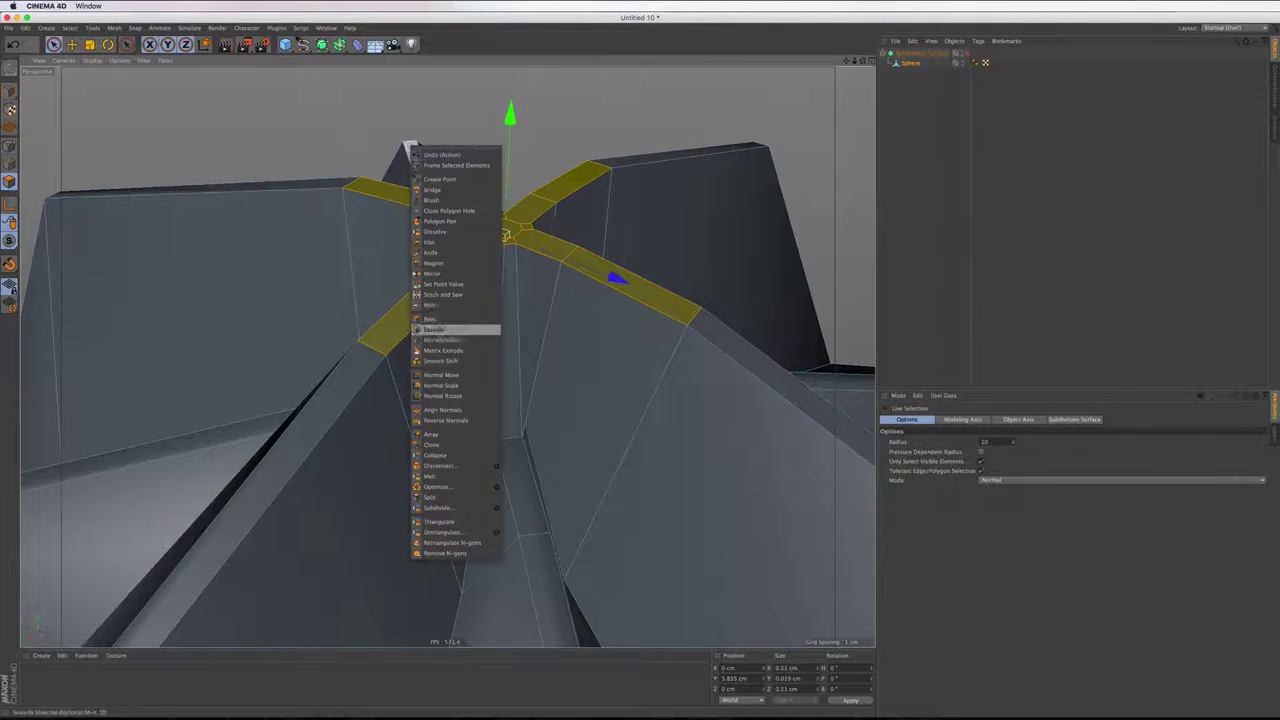
left_click(441, 385)
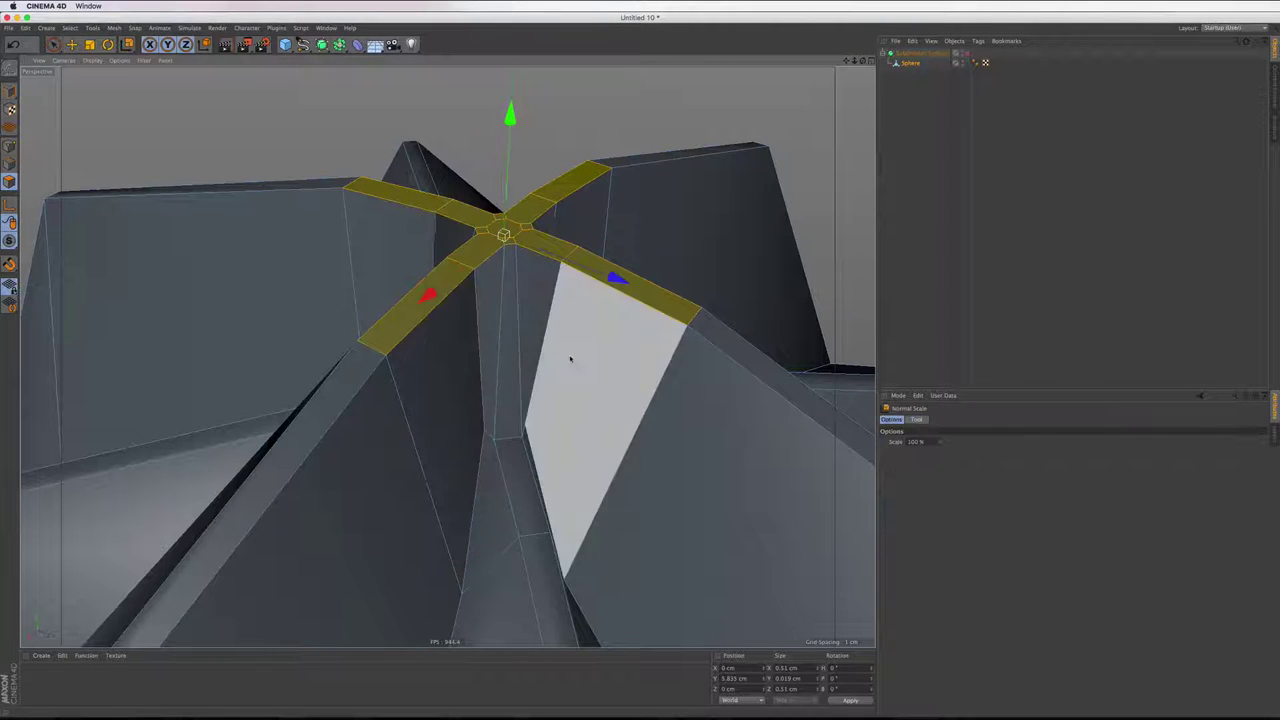
left_click_drag(500, 400, 520, 400)
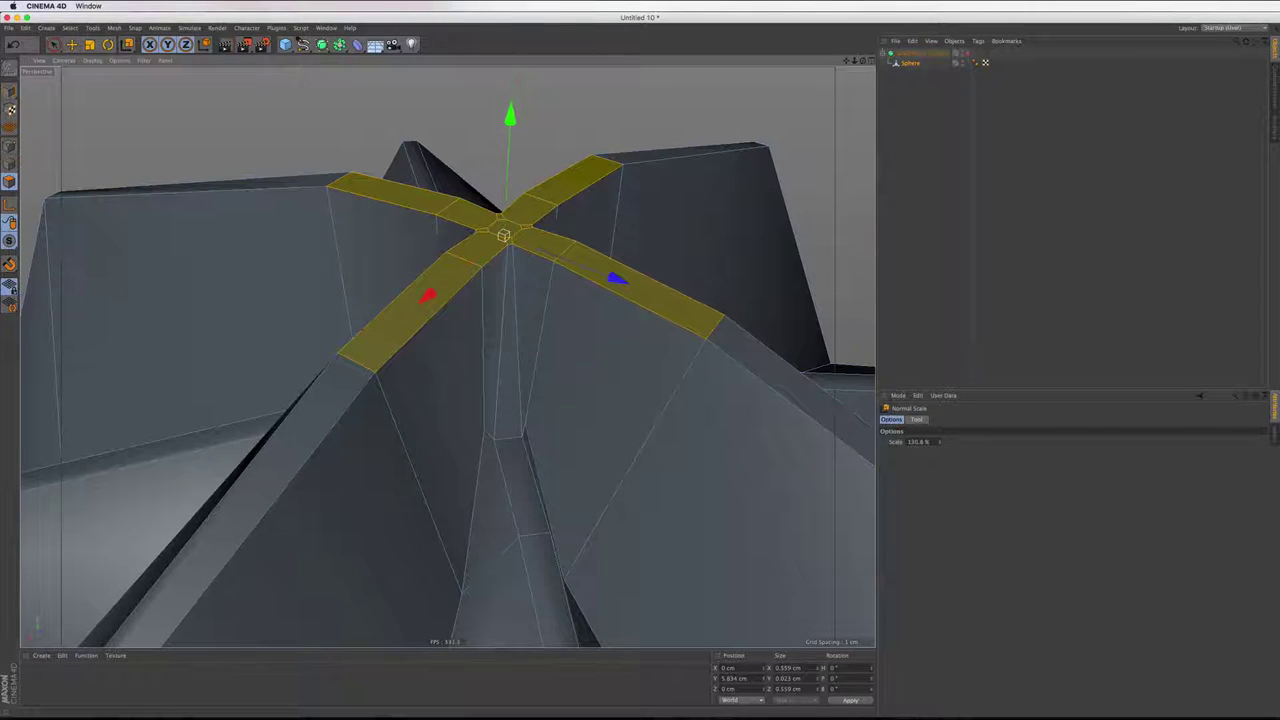
left_click(965, 52)
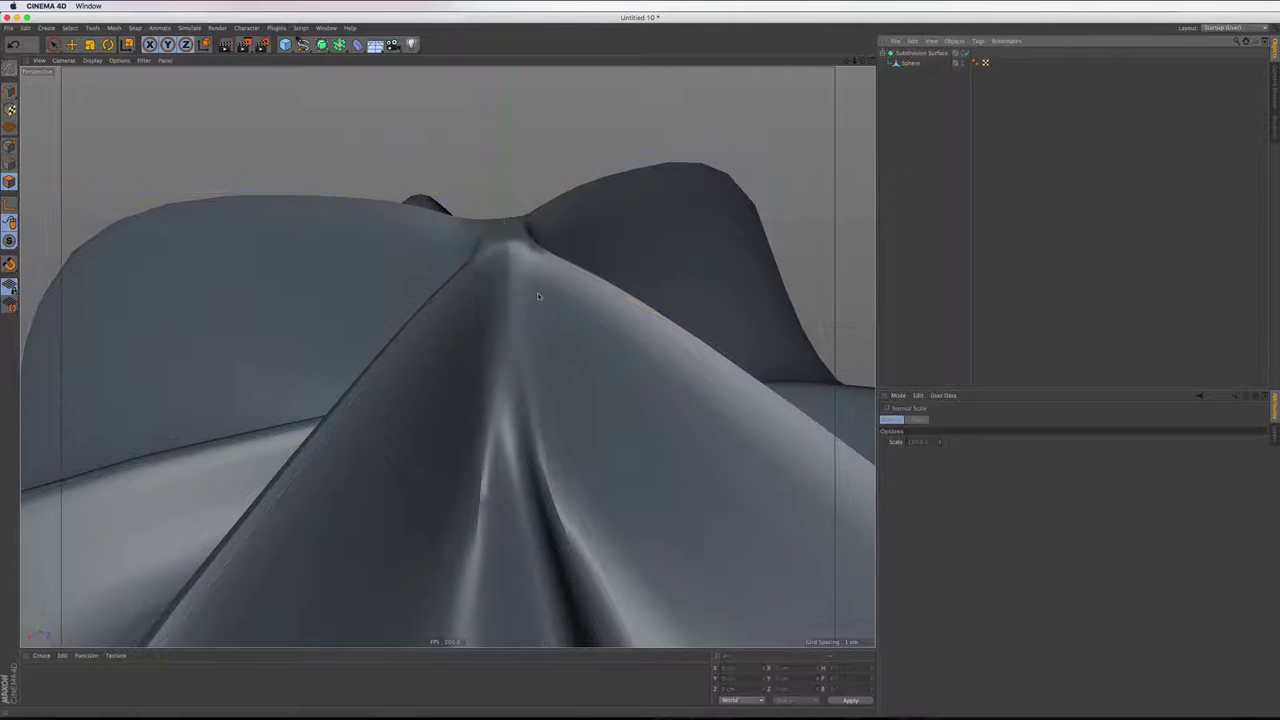
Raise the Subdivision Surface editor level by one, inspect the tip, and reselect the Sphere
scroll(538, 296, "down", 2)
left_click(976, 62)
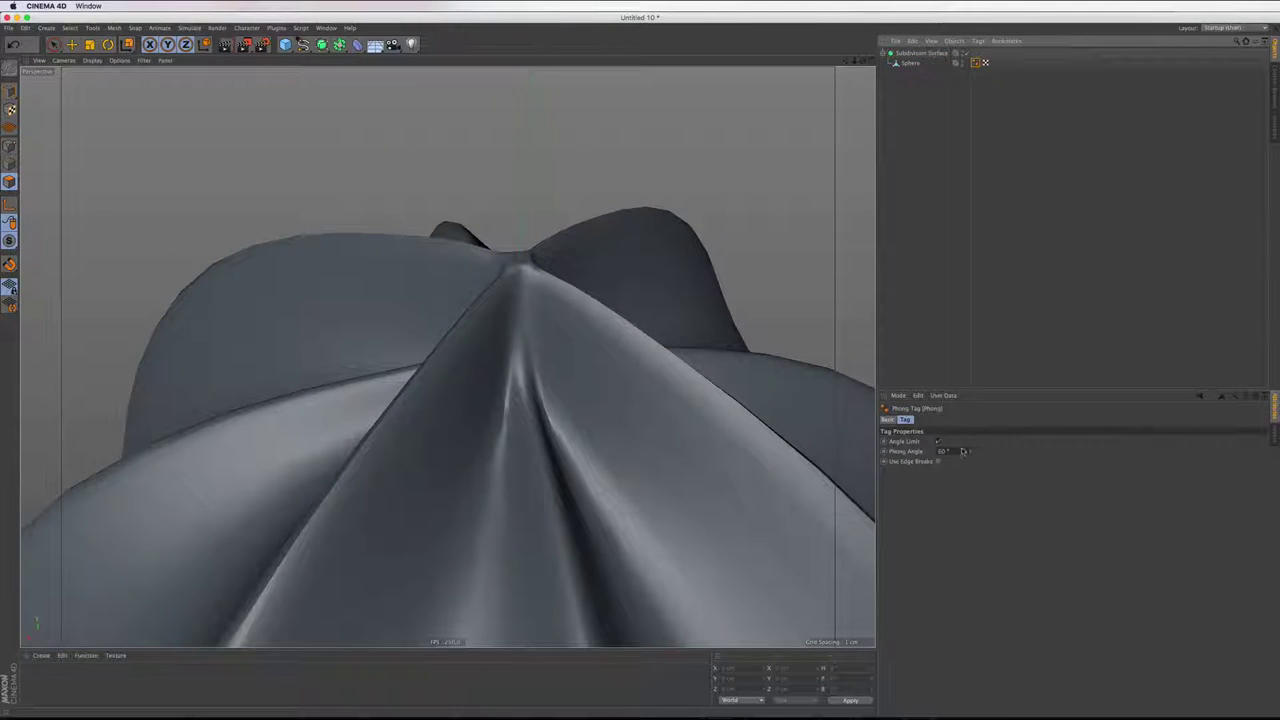
left_click(918, 52)
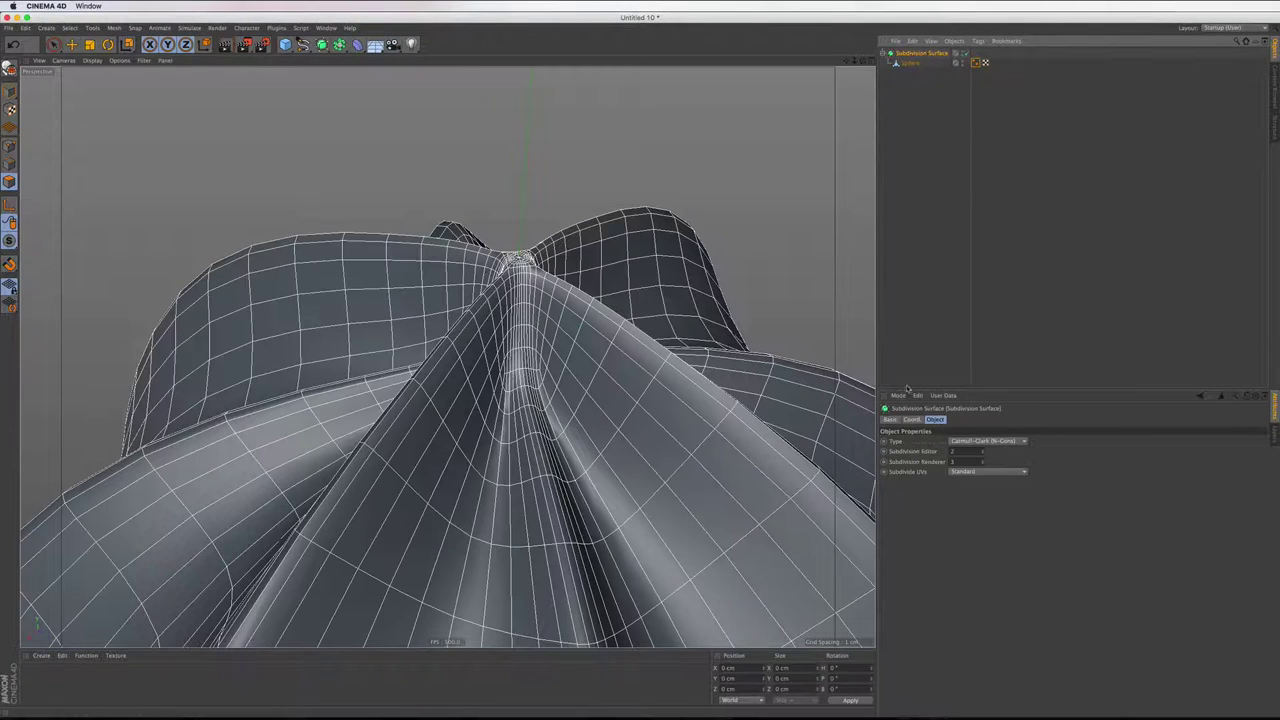
left_click(985, 449)
left_click(918, 236)
scroll(541, 330, "down", 2)
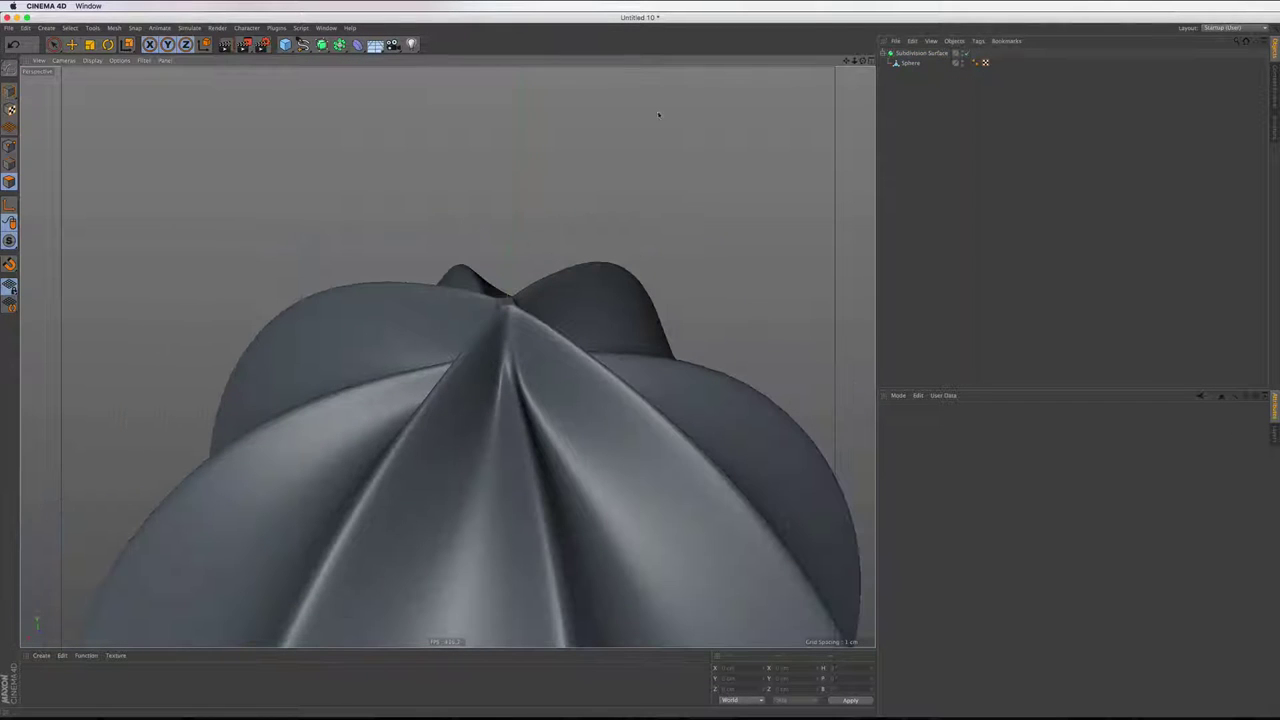
left_click_drag(862, 62, 870, 80)
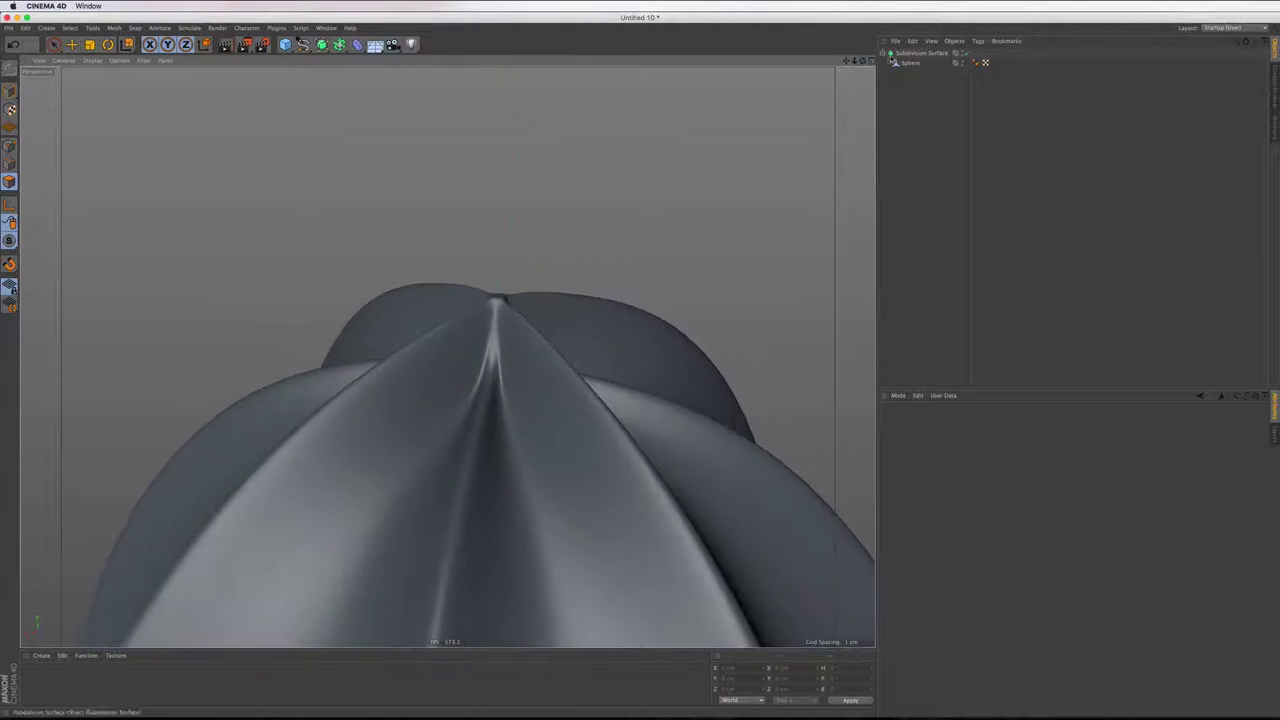
left_click(908, 63)
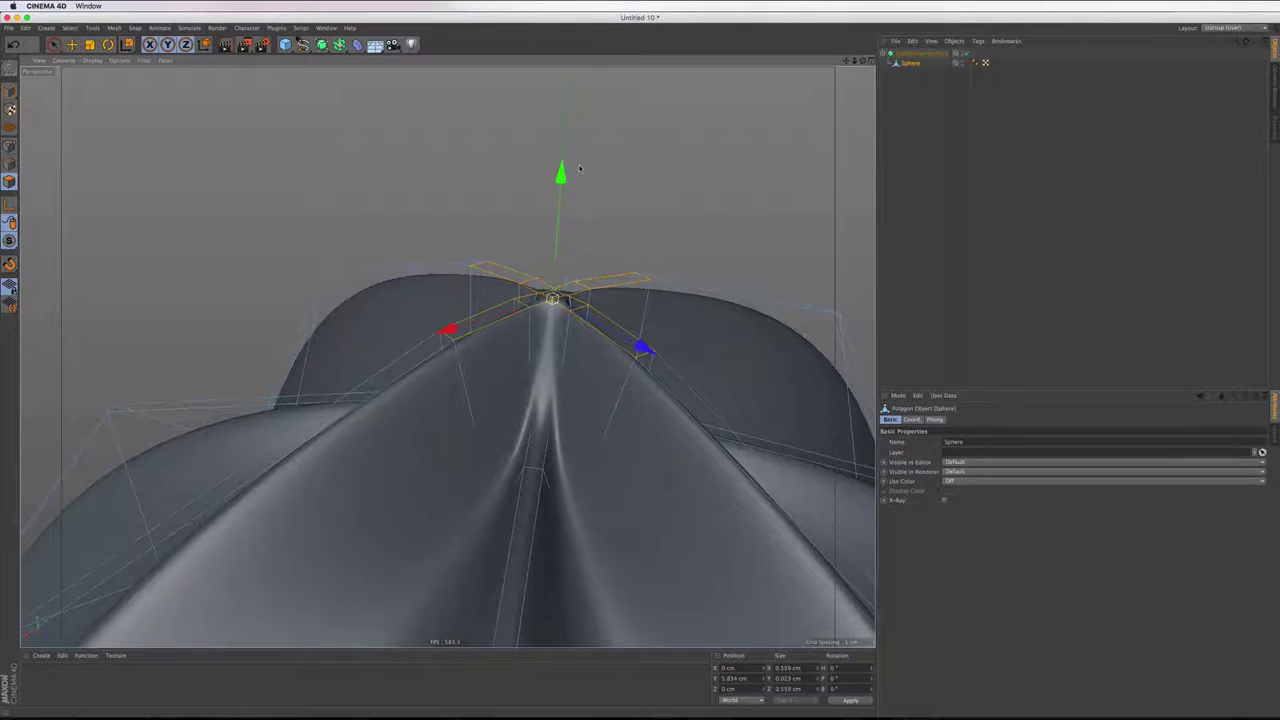
Scale the tip points outward to about 115% (0.677 cm across) and lift them slightly on Y
left_click(89, 44)
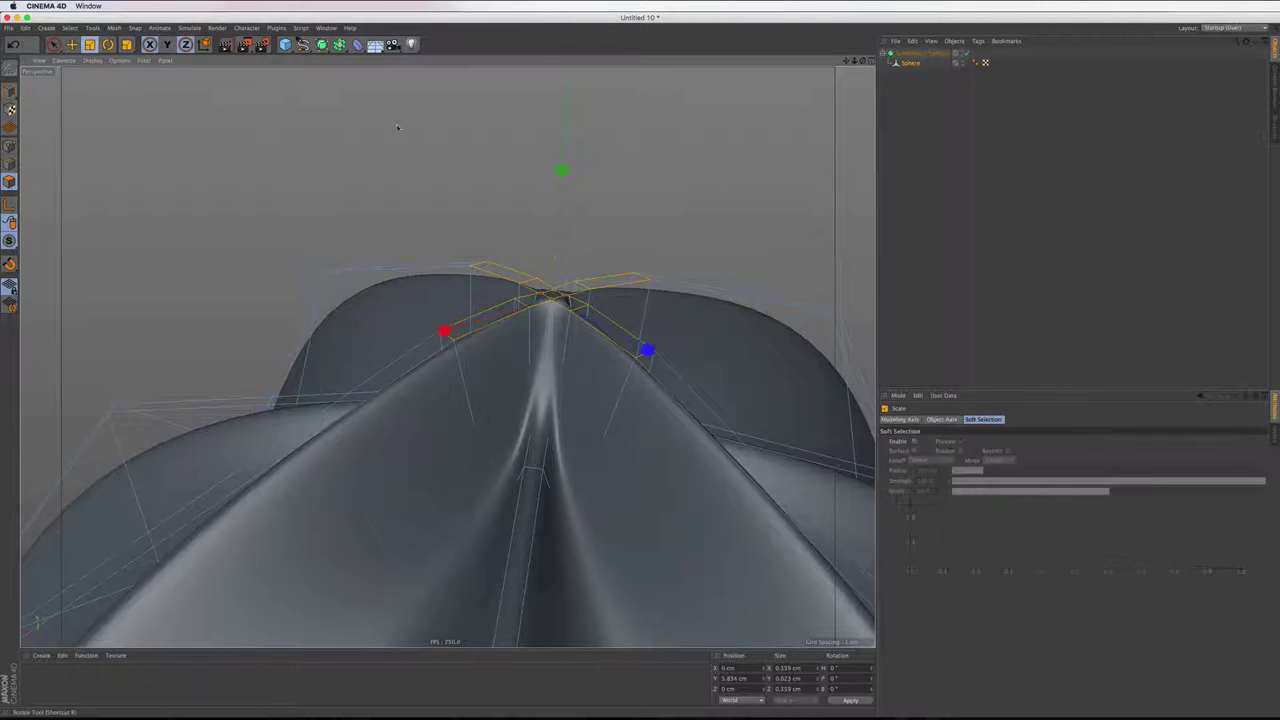
mouse_move(631, 212)
left_mouse_down()
mouse_move(719, 204)
mouse_move(654, 211)
left_mouse_up()
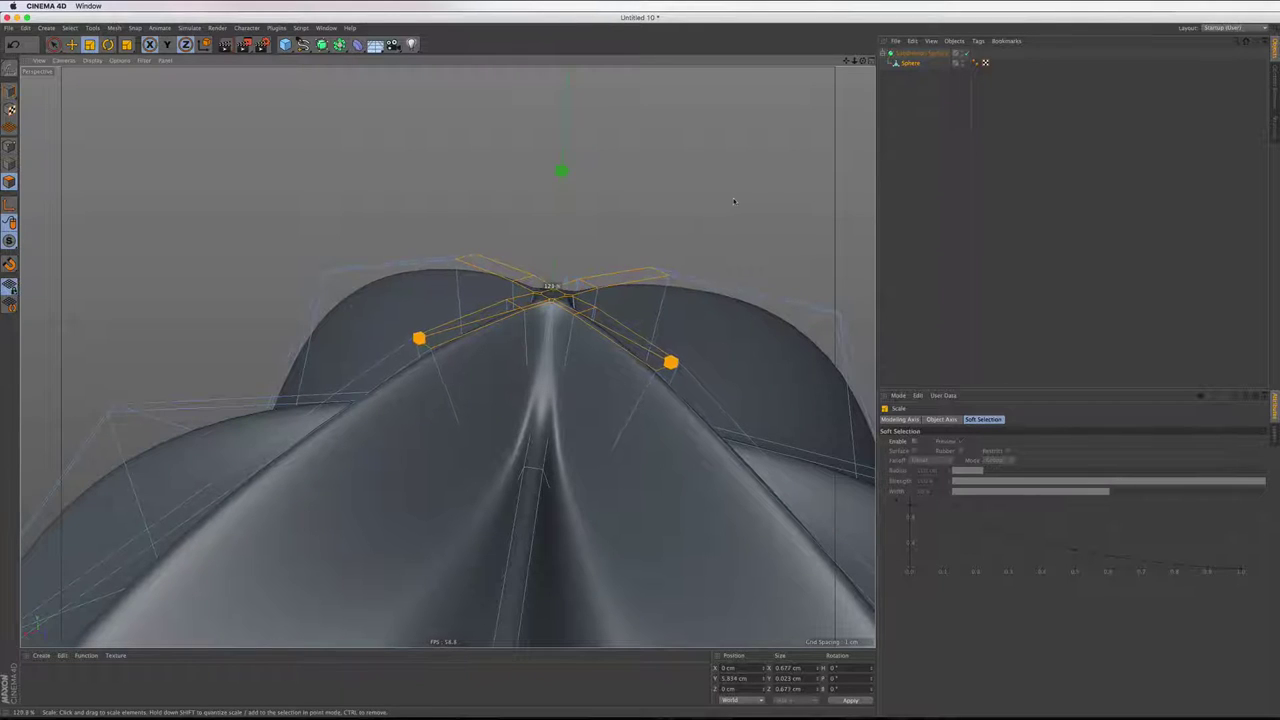
key("e")
left_click_drag(560, 173, 560, 189)
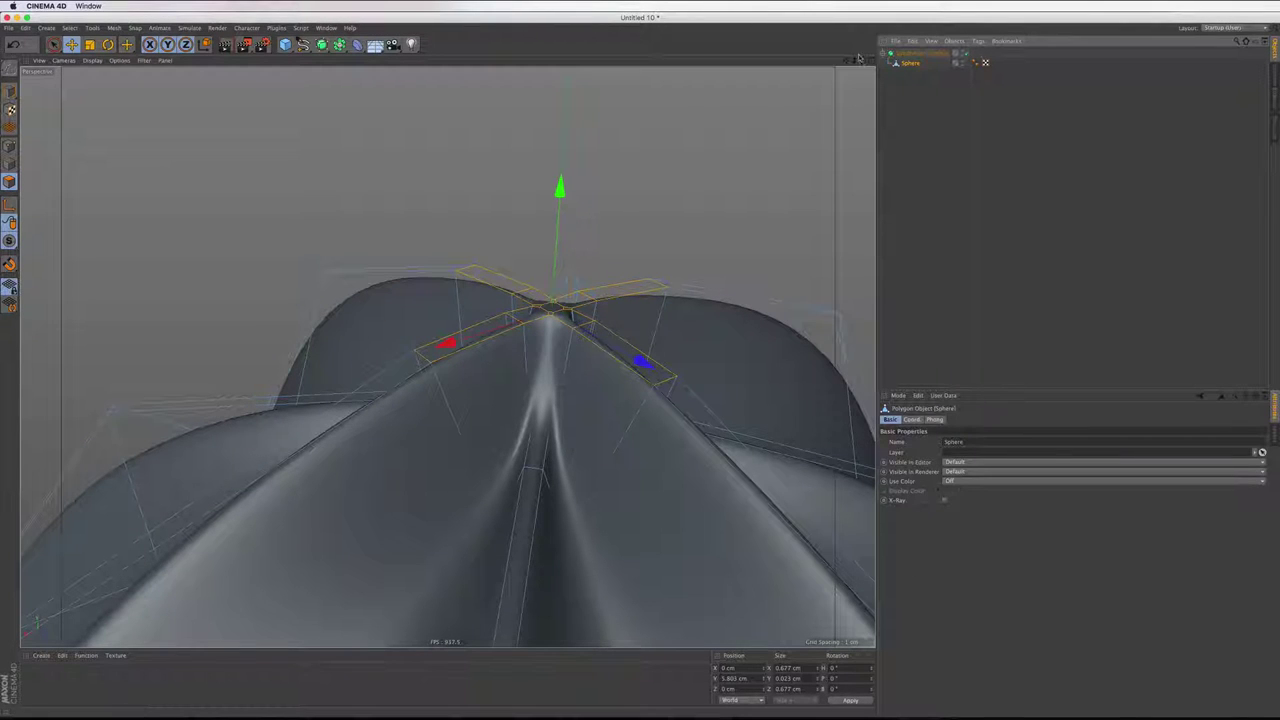
left_click_drag(858, 58, 858, 75)
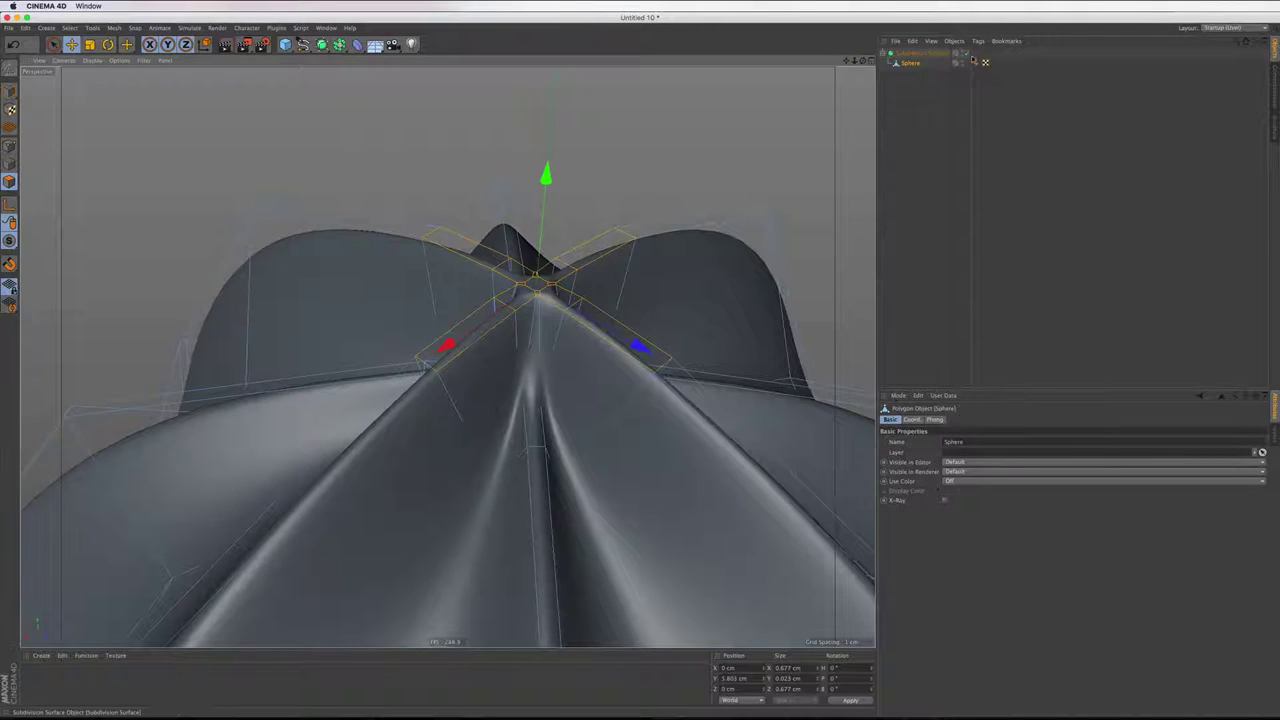
With smoothing off, cut a new edge loop just below the tip using the Knife in Loop mode, unrestricted
key("q")
right_click(455, 213)
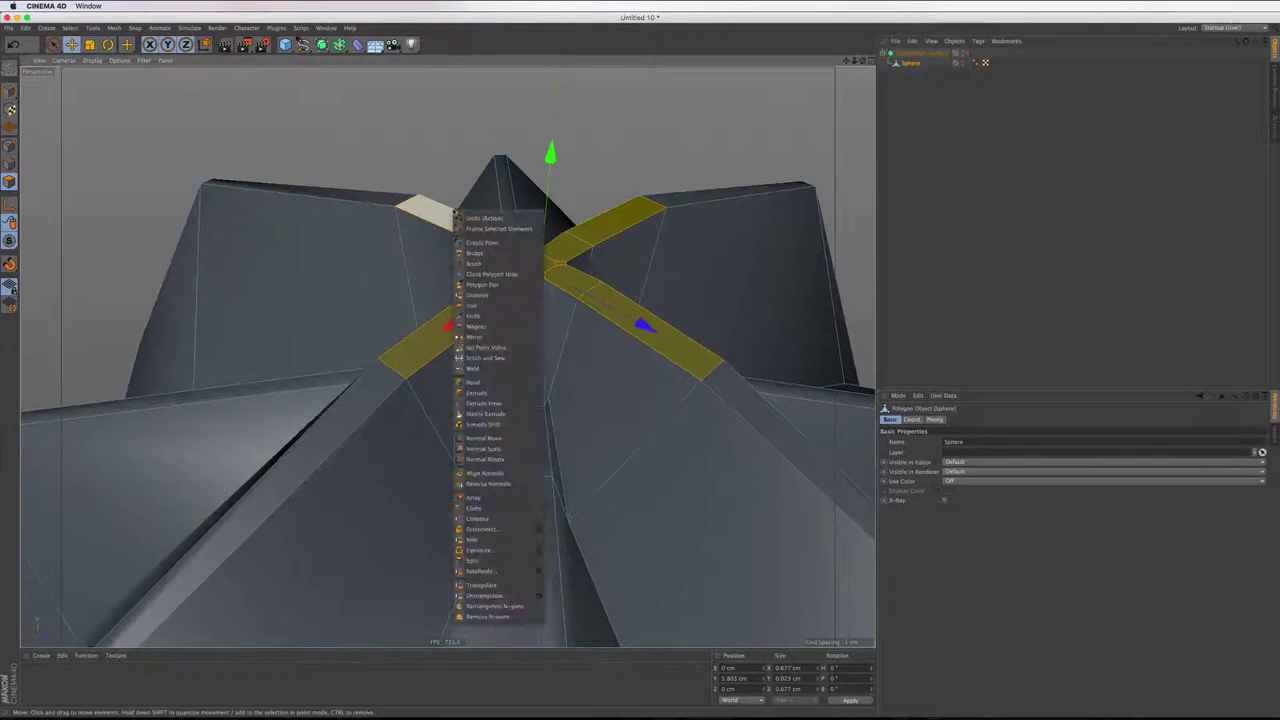
left_click(474, 316)
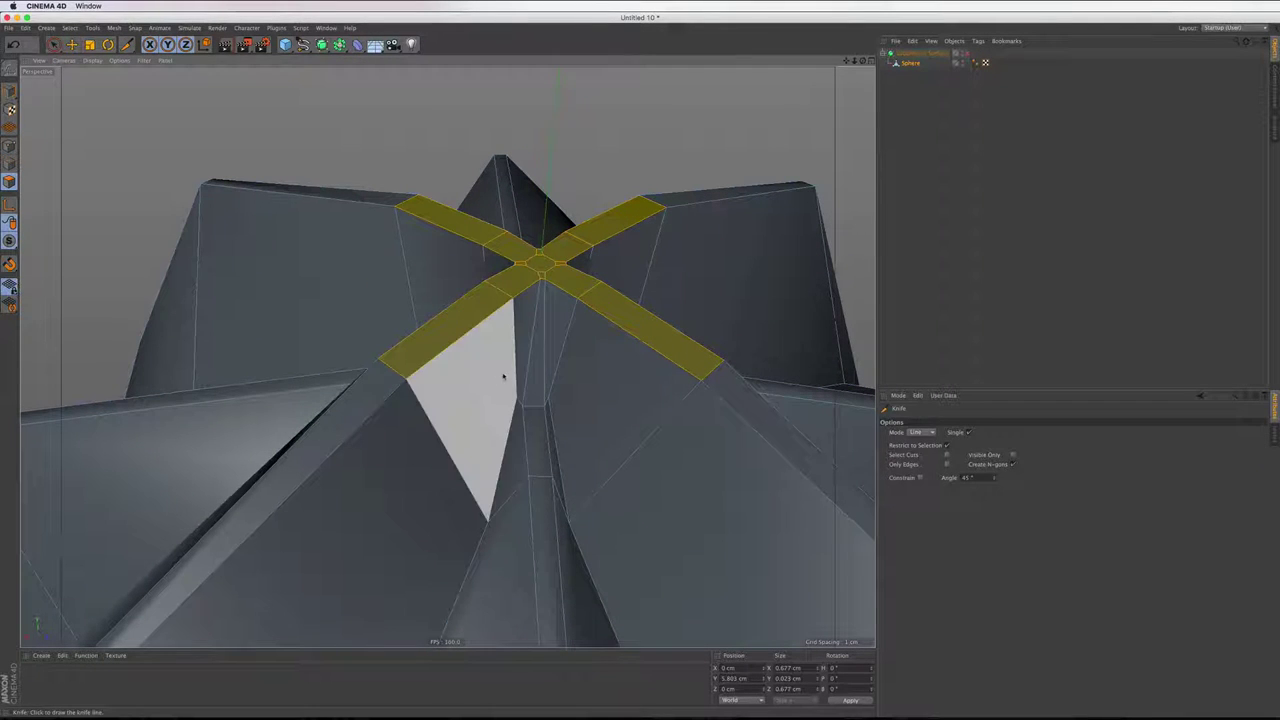
left_click(918, 432)
left_click(918, 455)
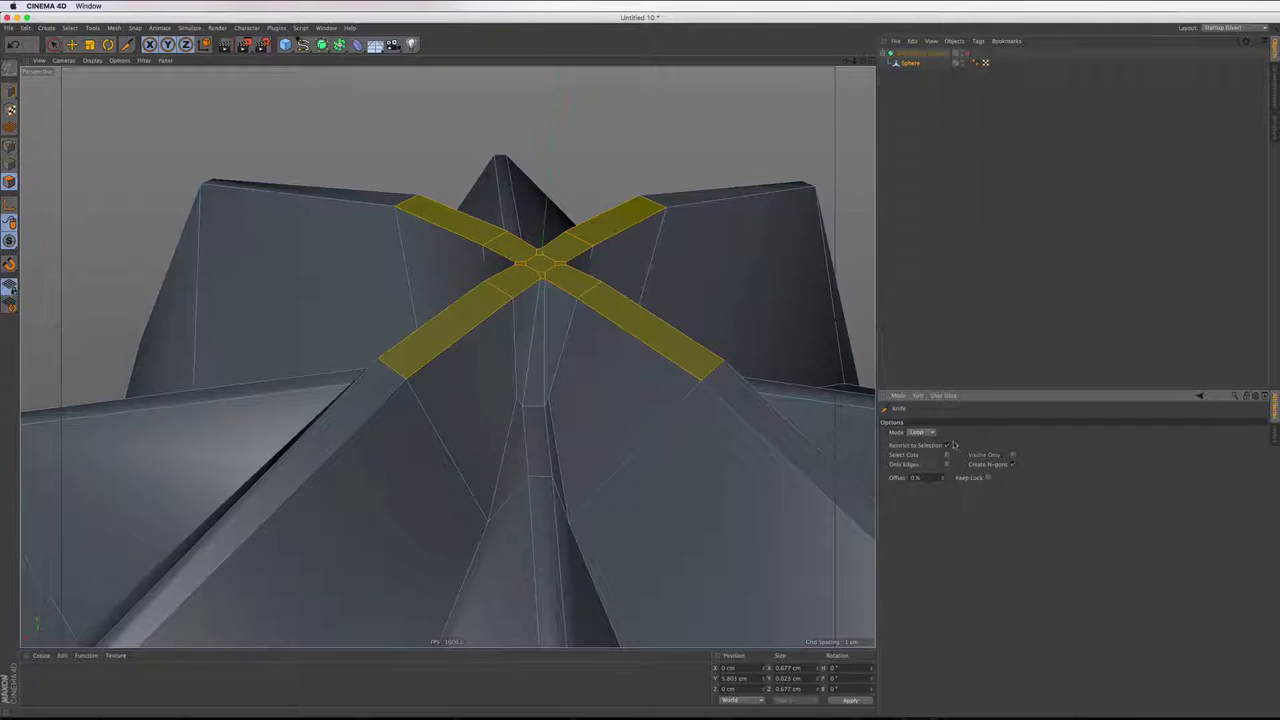
left_click(948, 445)
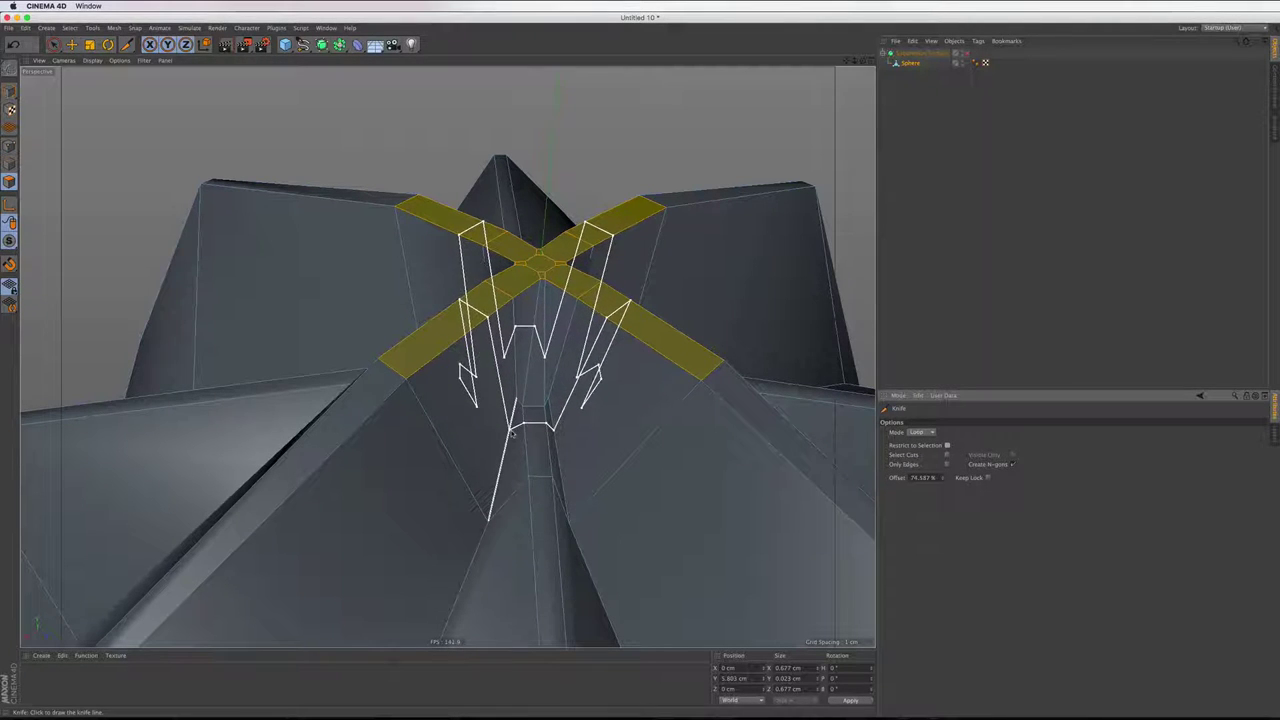
left_click(512, 432)
Re-enable the Subdivision Surface to view the smoothed reamer and its tip strips
left_click(966, 53)
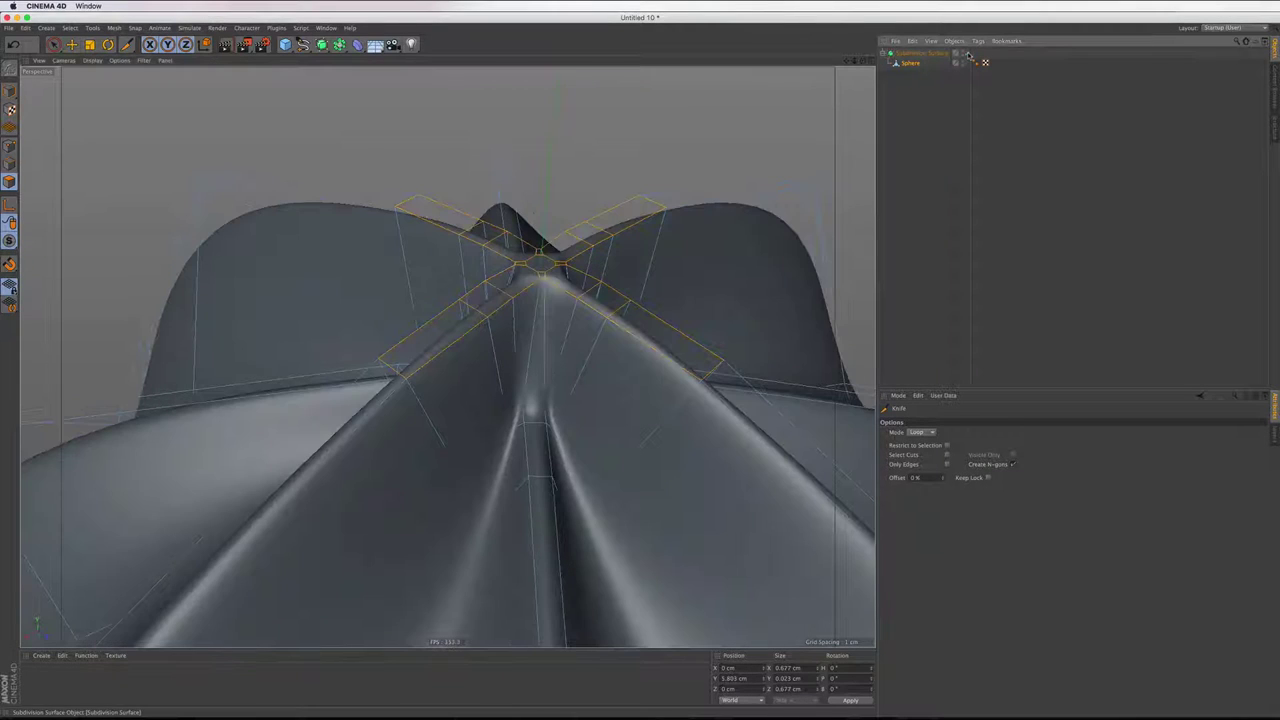
scroll(634, 241, "down", 2)
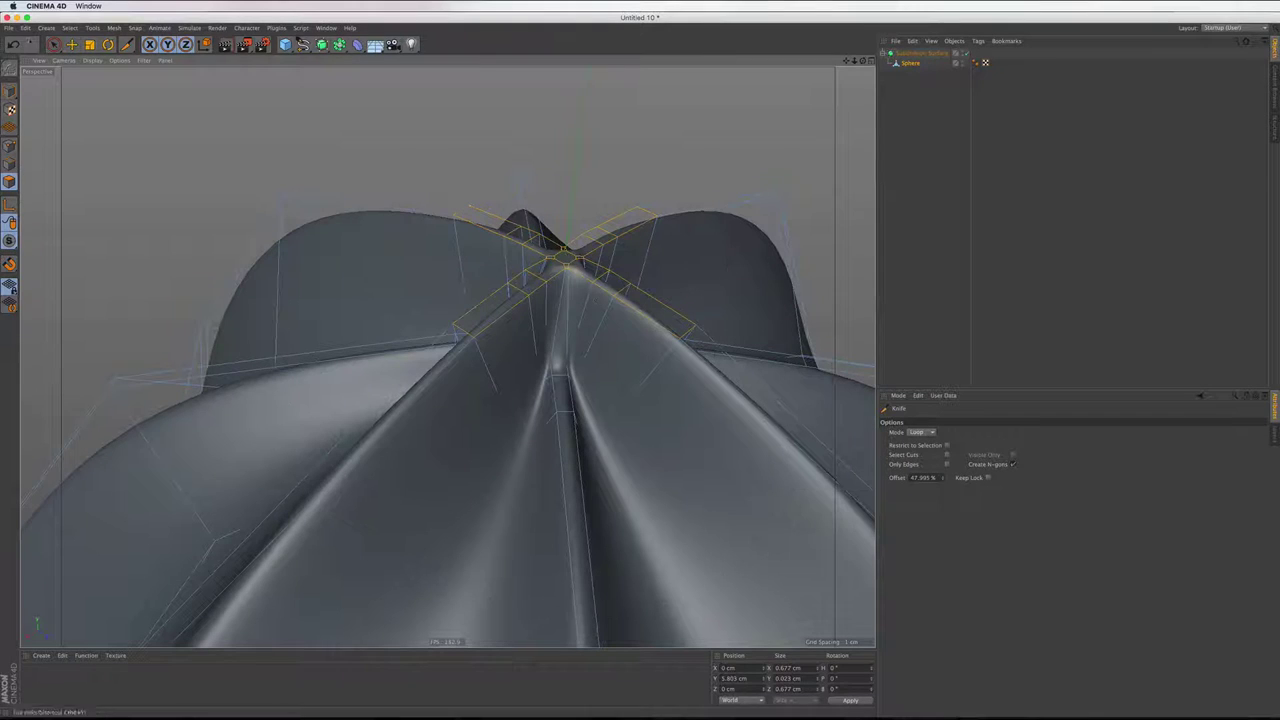
left_click(54, 44)
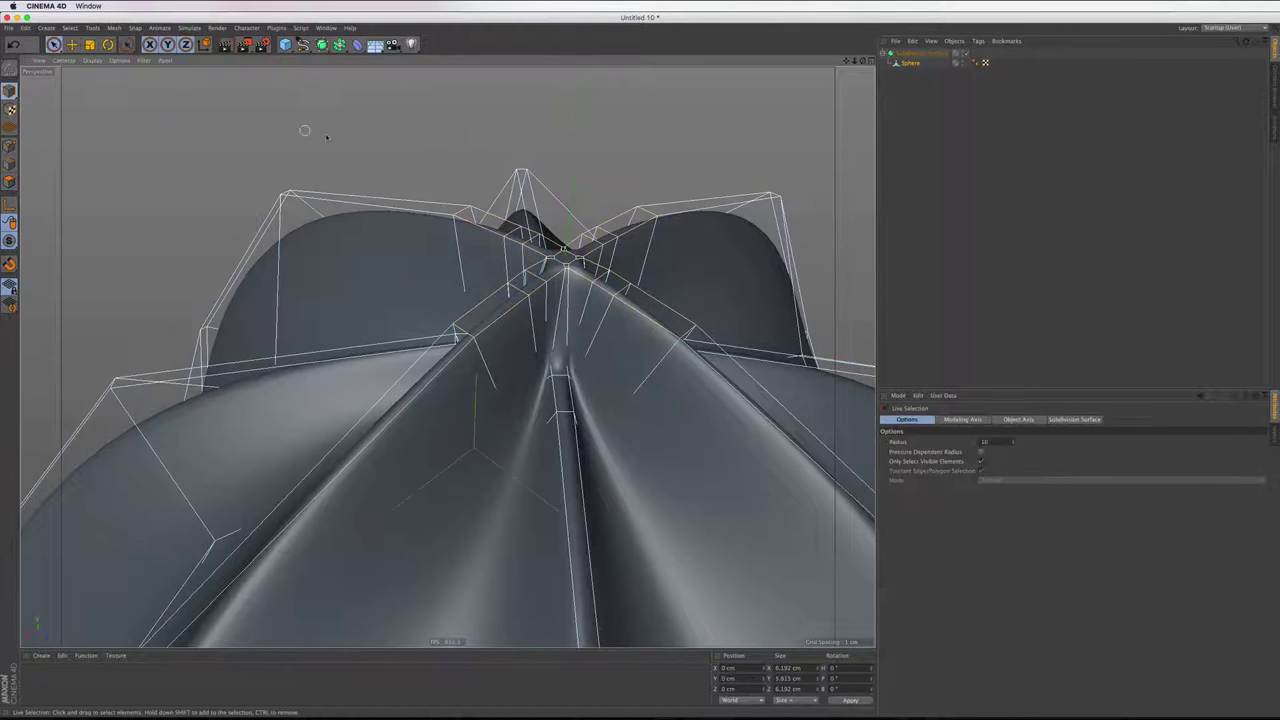
Orbit above the reamer tip and turn off smoothing to expose the faceted polygon cage
left_click_drag(342, 140, 537, 202, "alt")
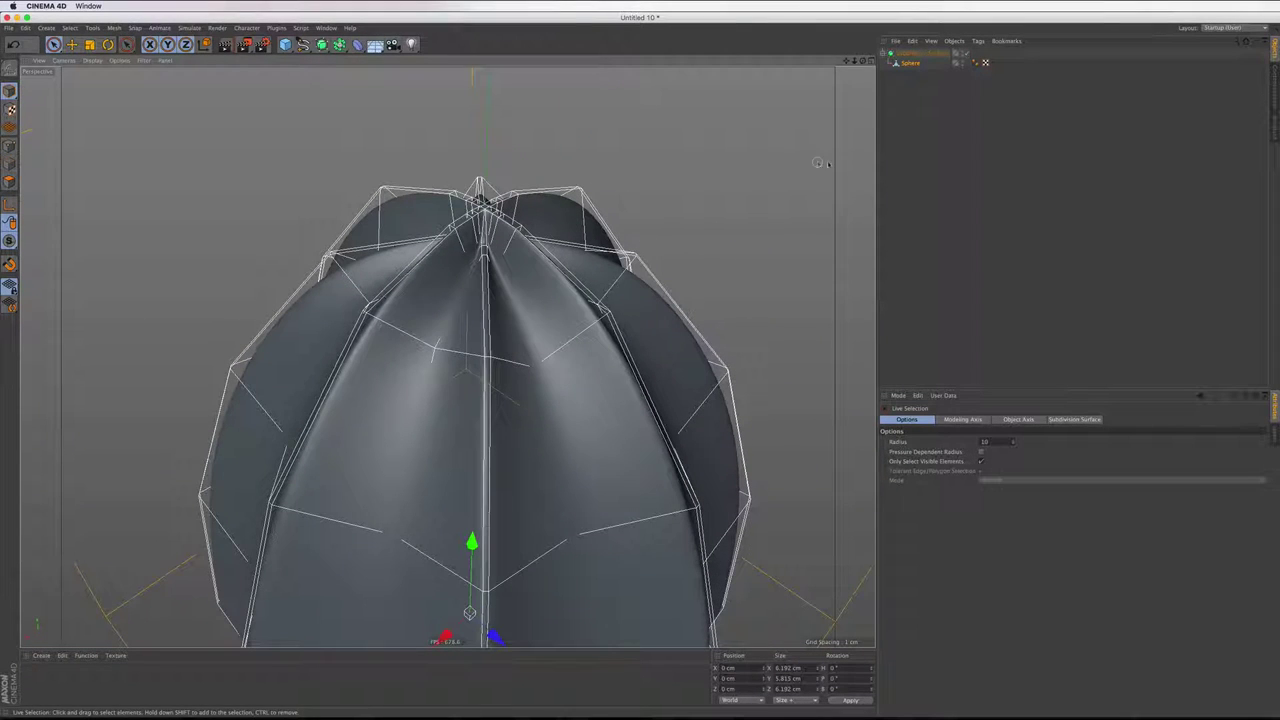
scroll(443, 354, "up", 5)
scroll(443, 354, "up", 2)
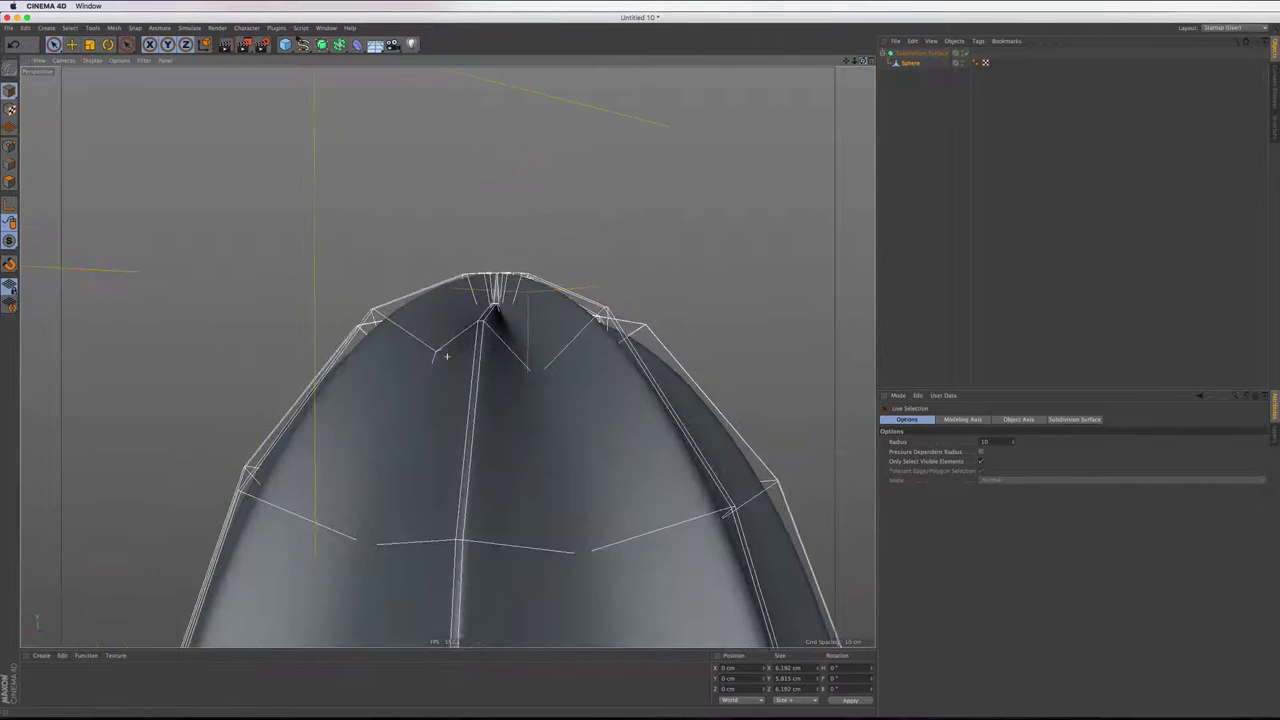
scroll(447, 356, "up", 2)
left_click_drag(447, 356, 645, 232, "alt")
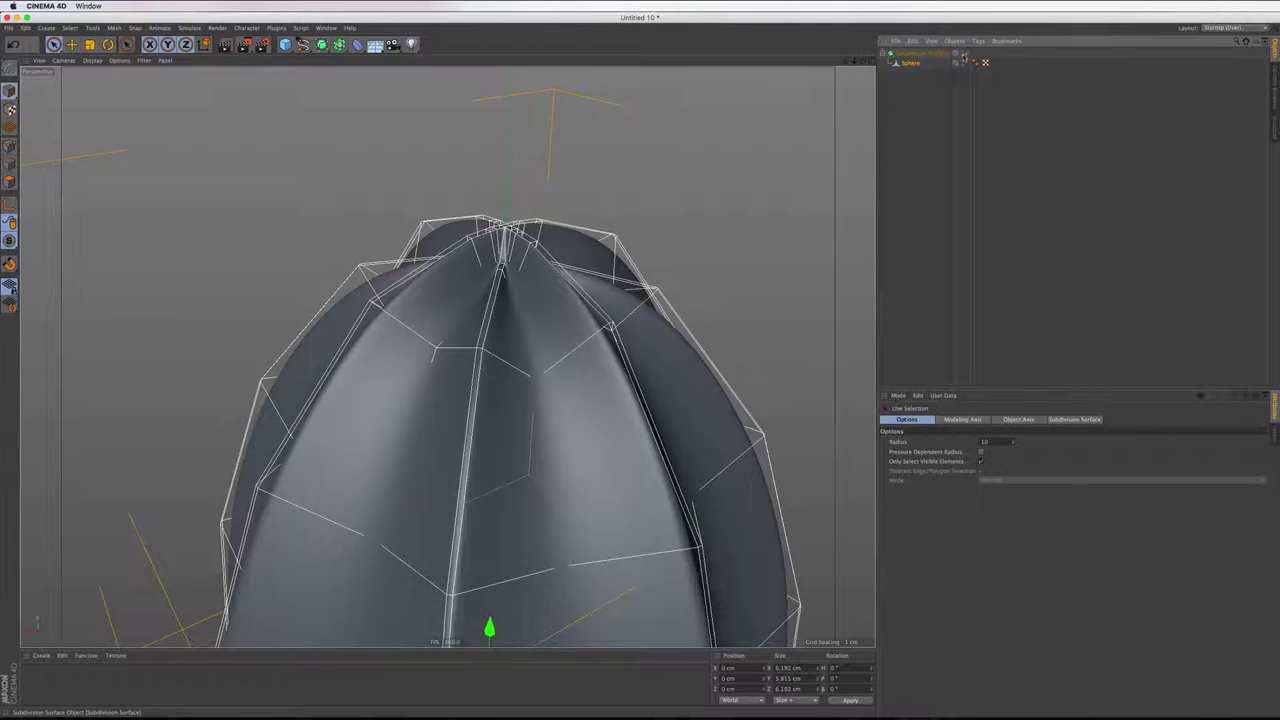
left_click(966, 54)
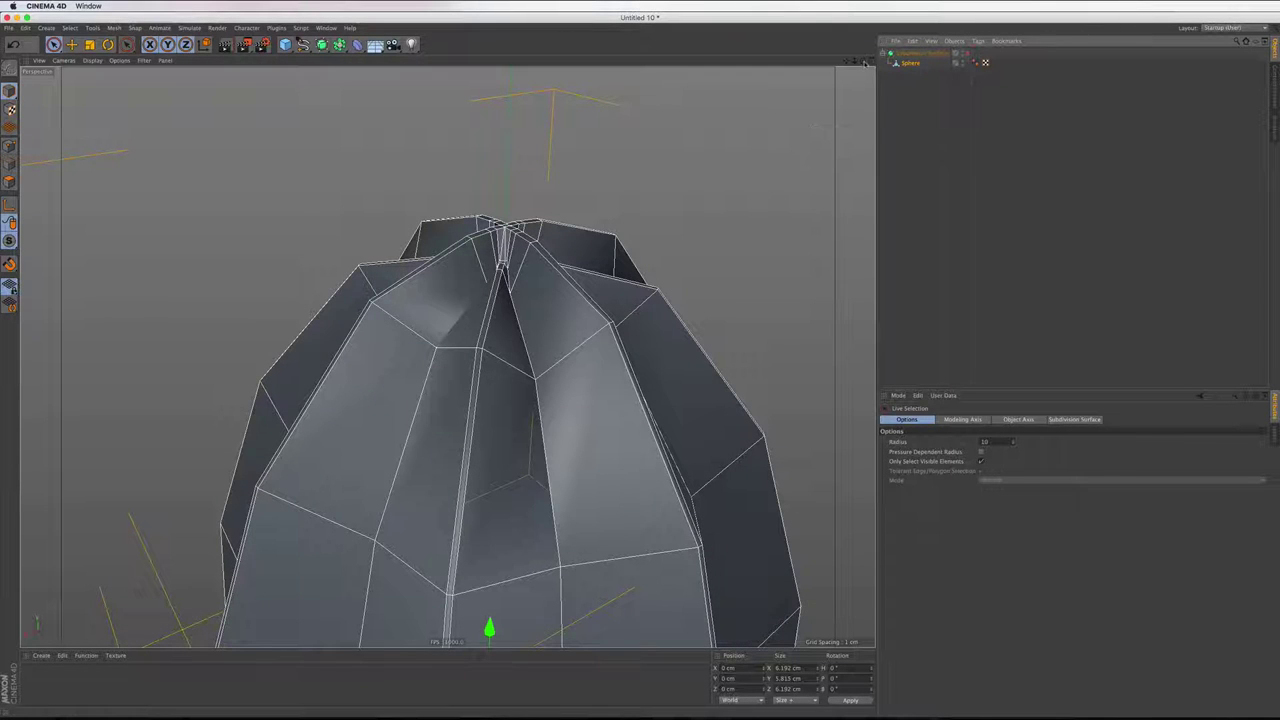
mouse_move(865, 62)
left_mouse_down()
mouse_move(447, 356)
mouse_move(500, 340)
left_mouse_up()
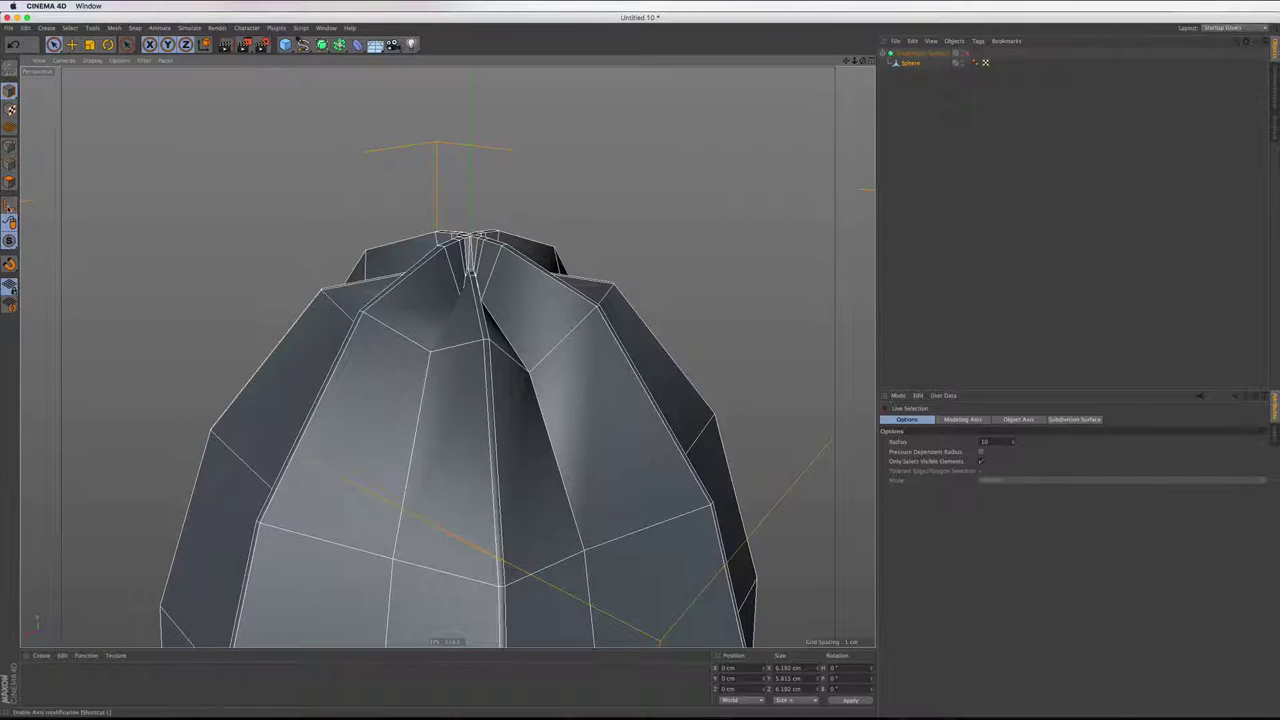
In Point mode, select a groove point near the tip and check its Y value (5.002 cm)
left_click(9, 145)
left_click(528, 374)
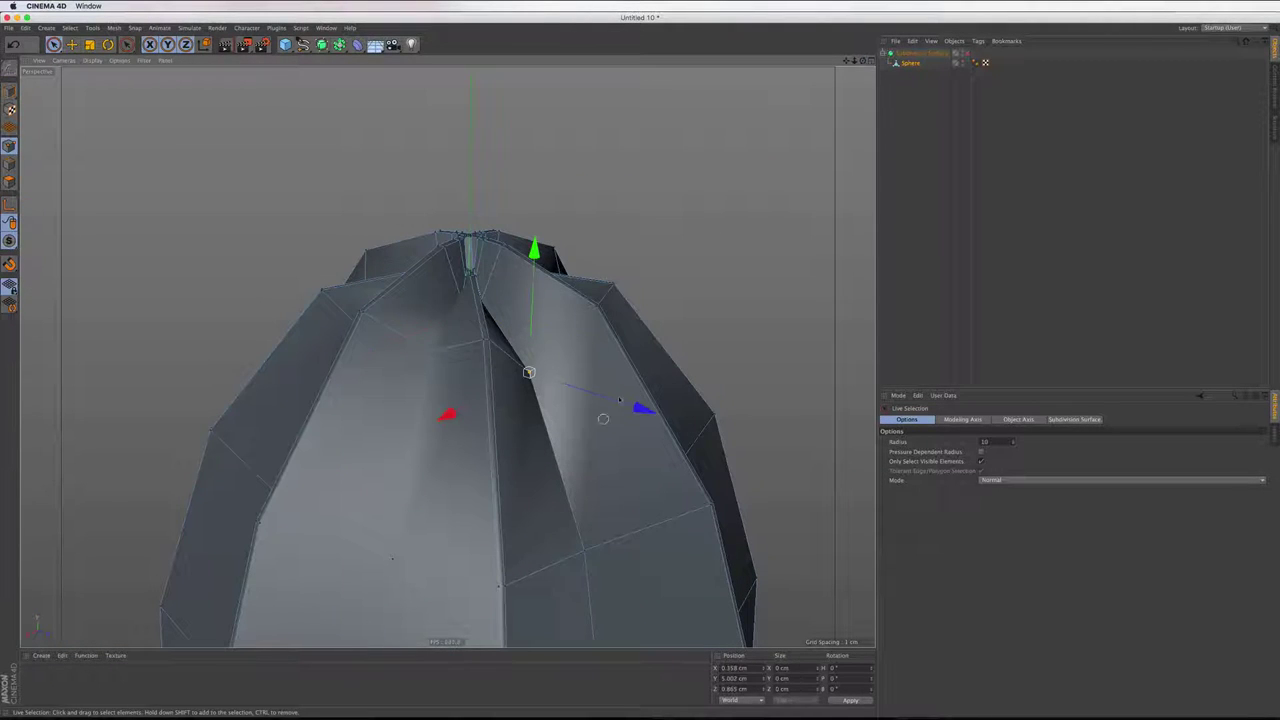
double_click(745, 679)
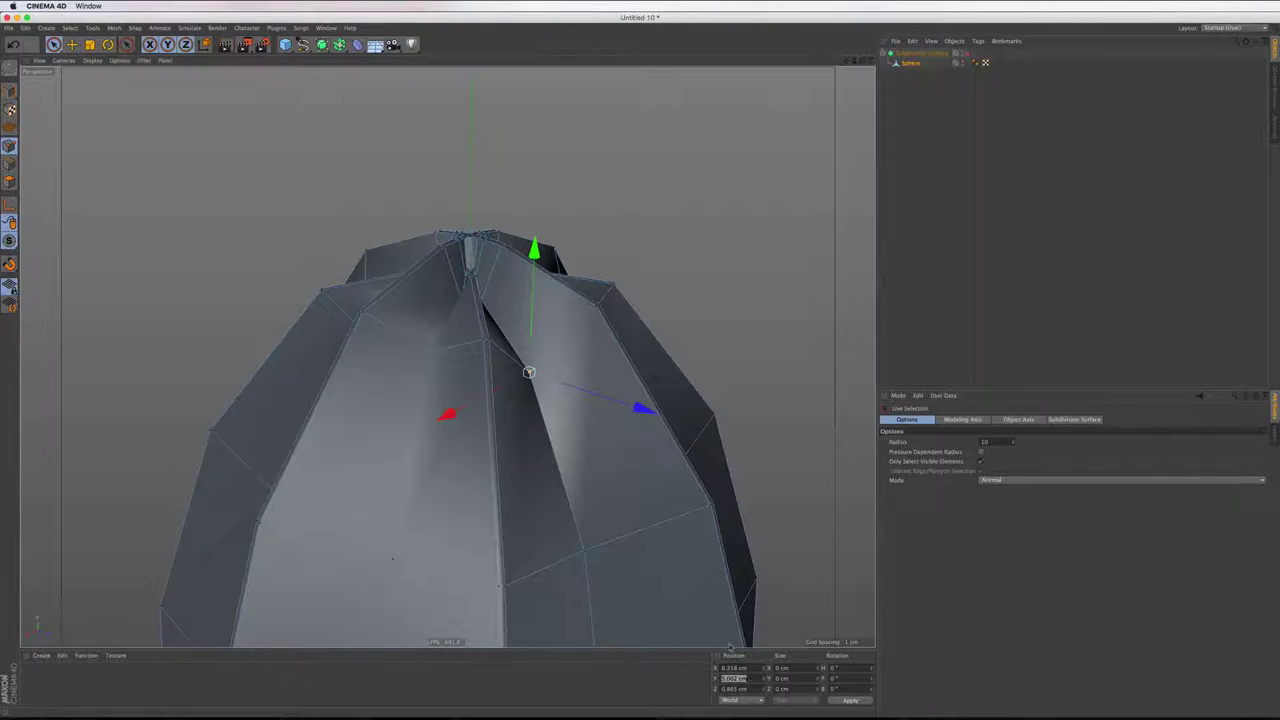
In the maximized Front view, box-select the point row below the tip and set Position Y to 5.002 cm
left_click(870, 60)
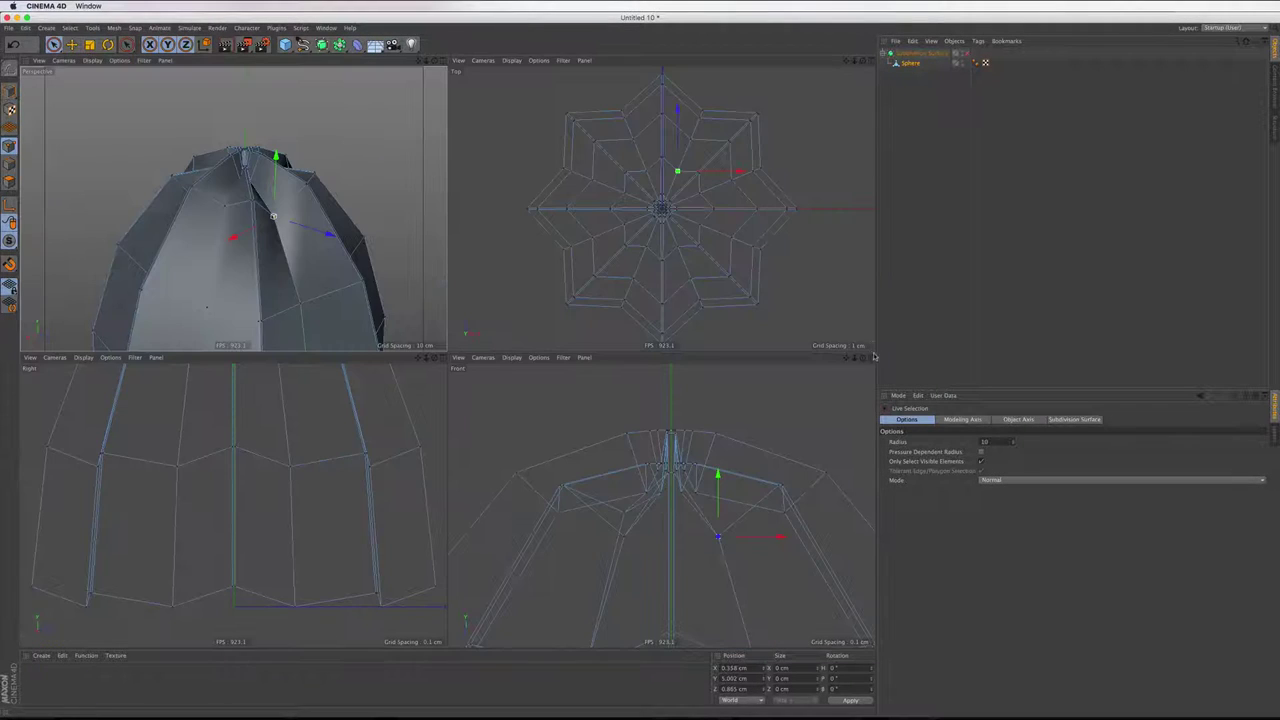
left_click(871, 357)
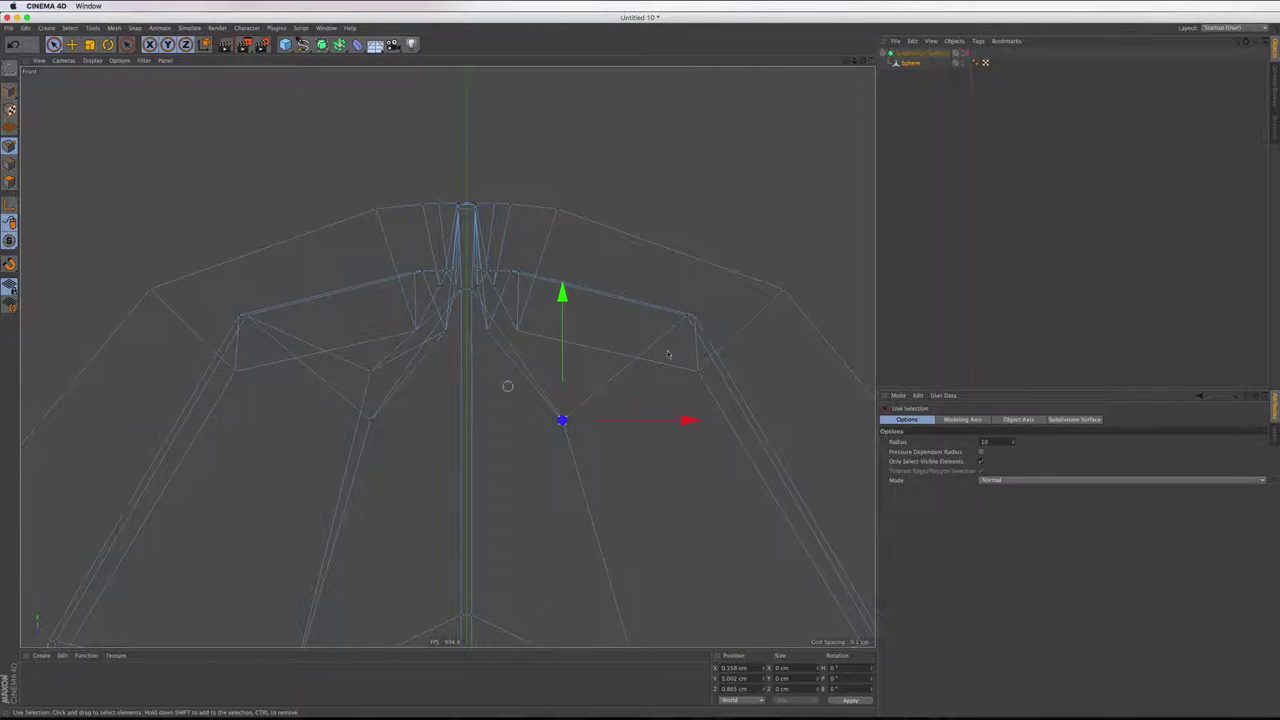
left_click_drag(53, 44, 90, 82)
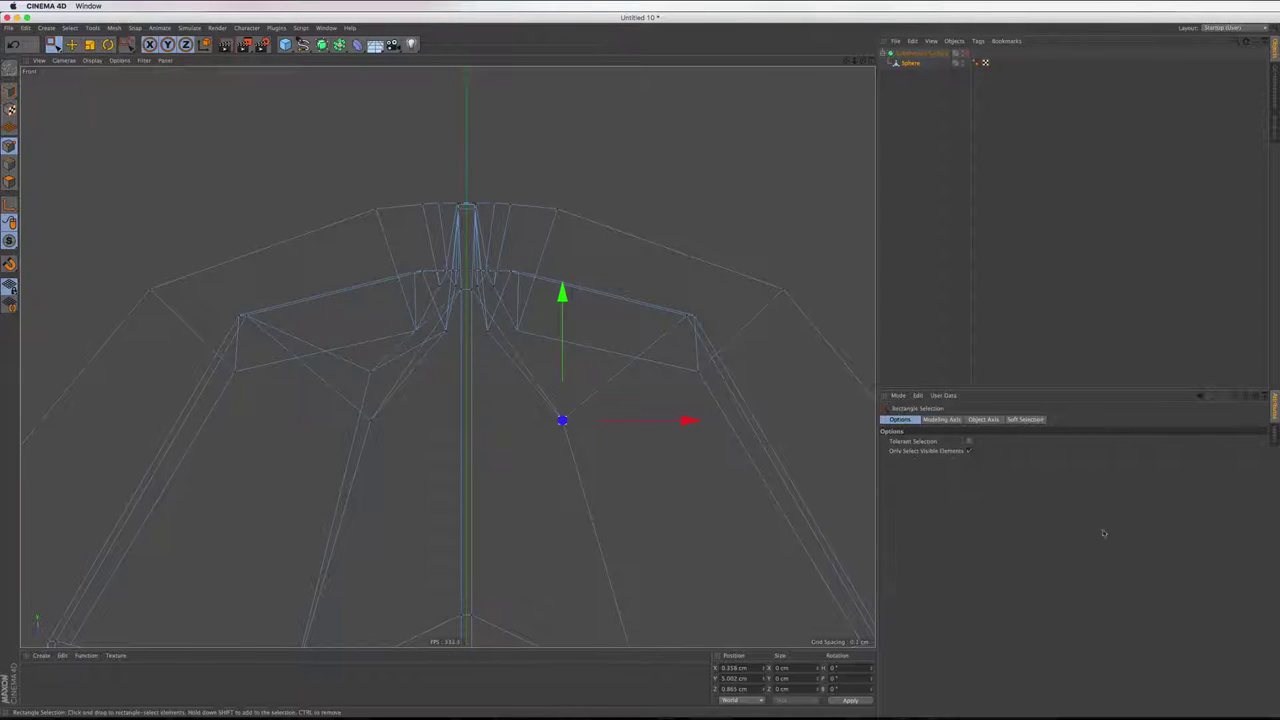
left_click(969, 451)
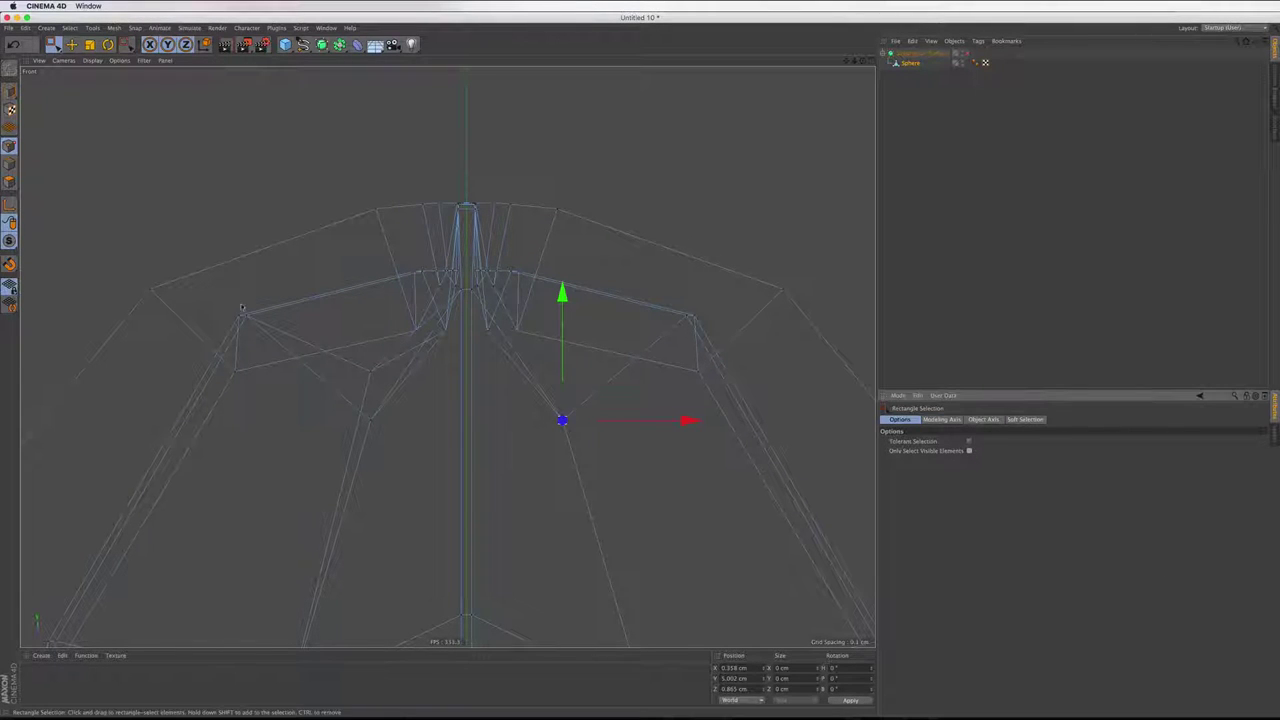
left_click_drag(207, 364, 804, 378)
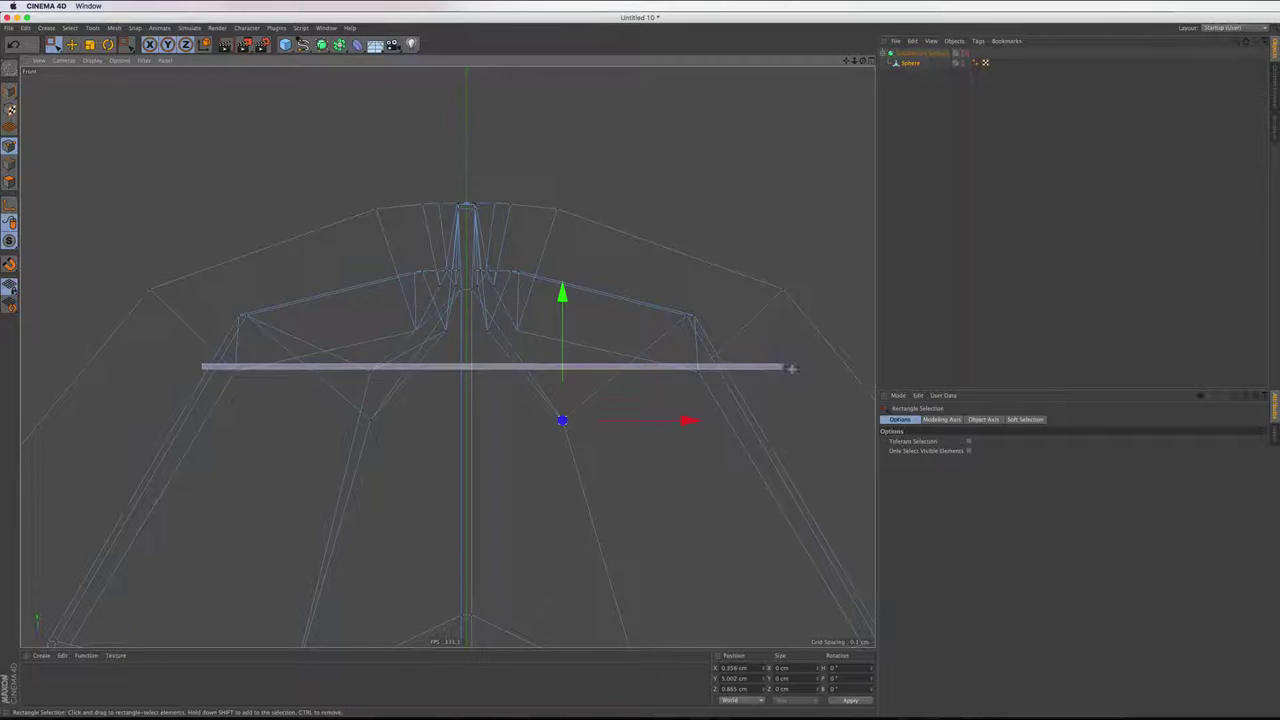
double_click(742, 678)
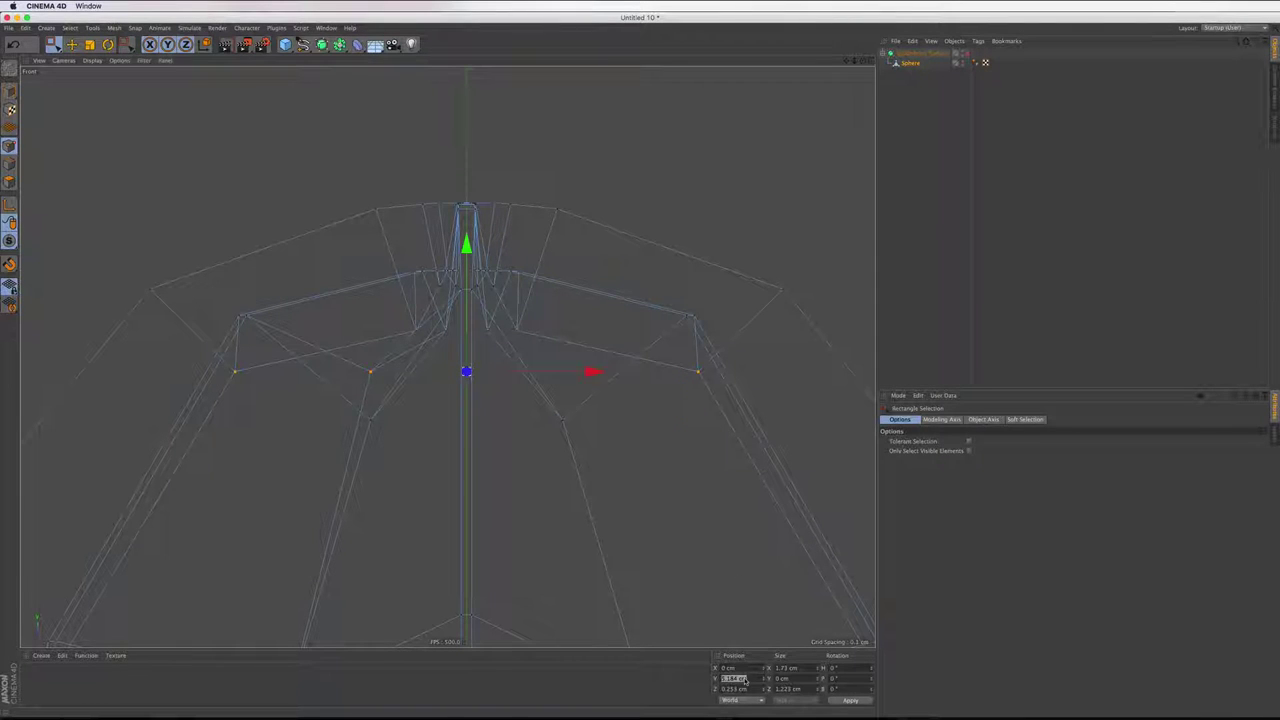
type("5.002")
left_click(851, 701)
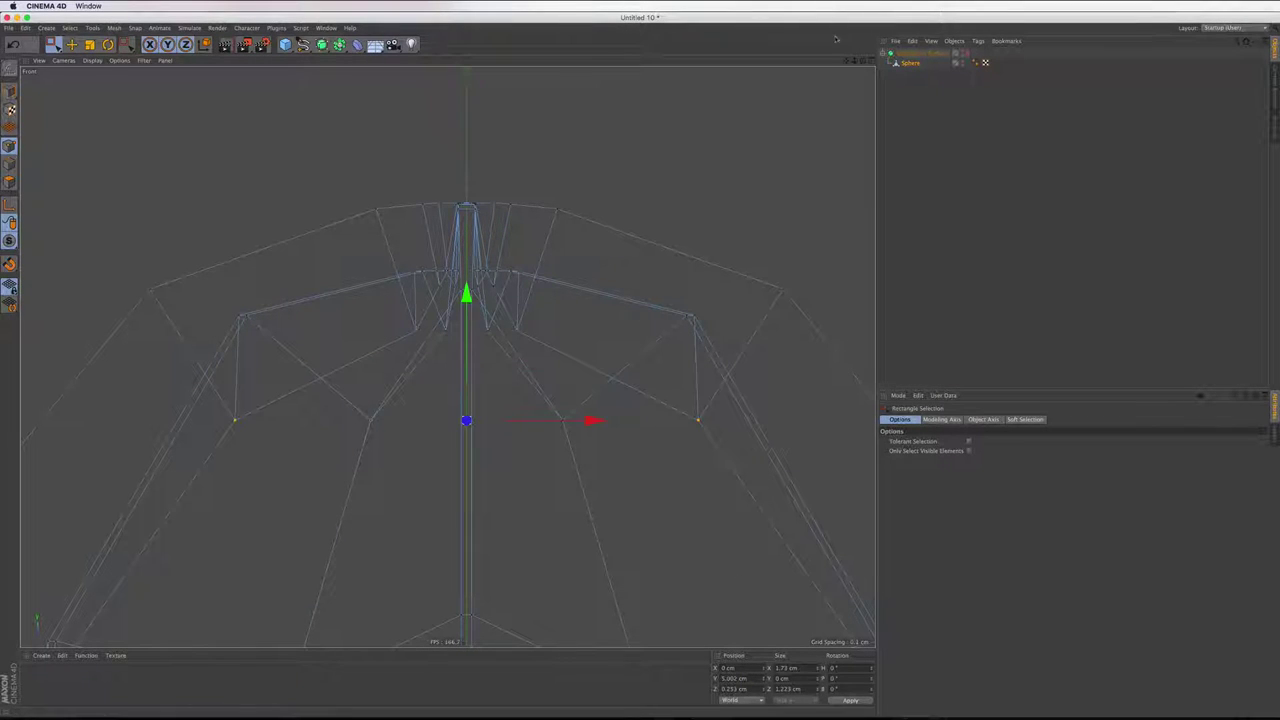
Return to the perspective view and re-enable smoothing to check the pinched groove crease
left_click(869, 61)
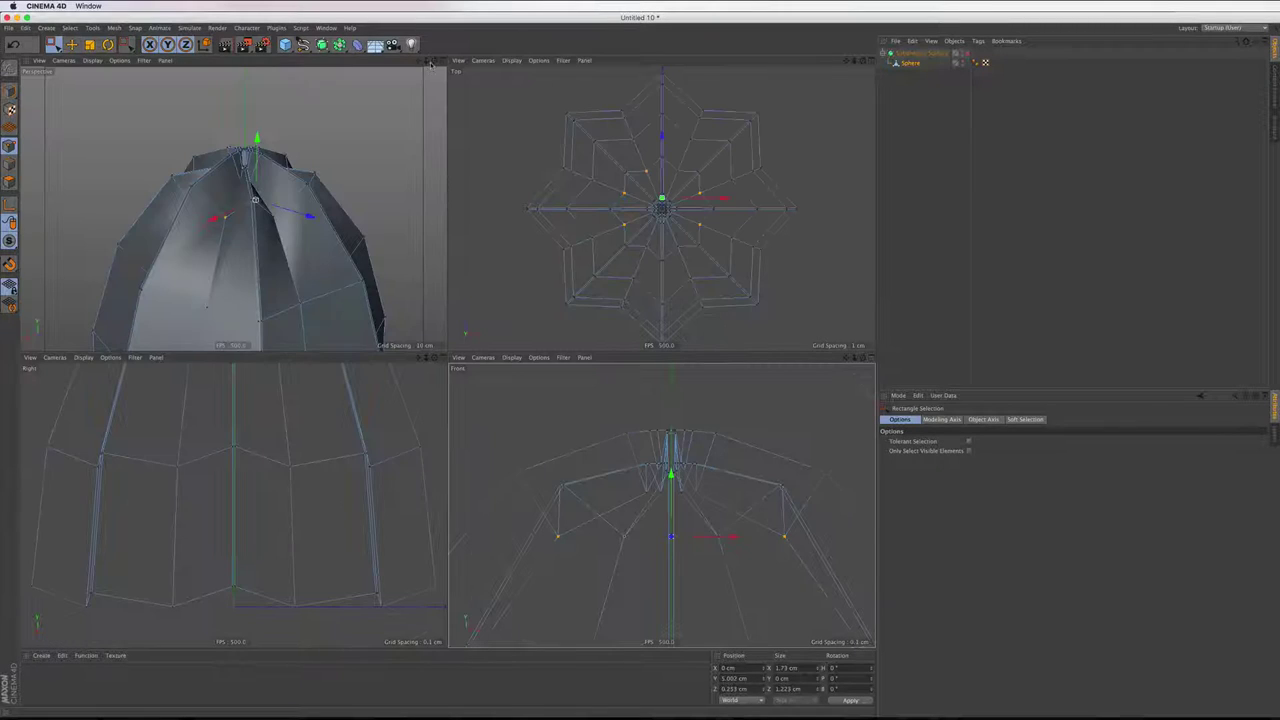
left_click(443, 61)
left_click(897, 141)
left_click(963, 52)
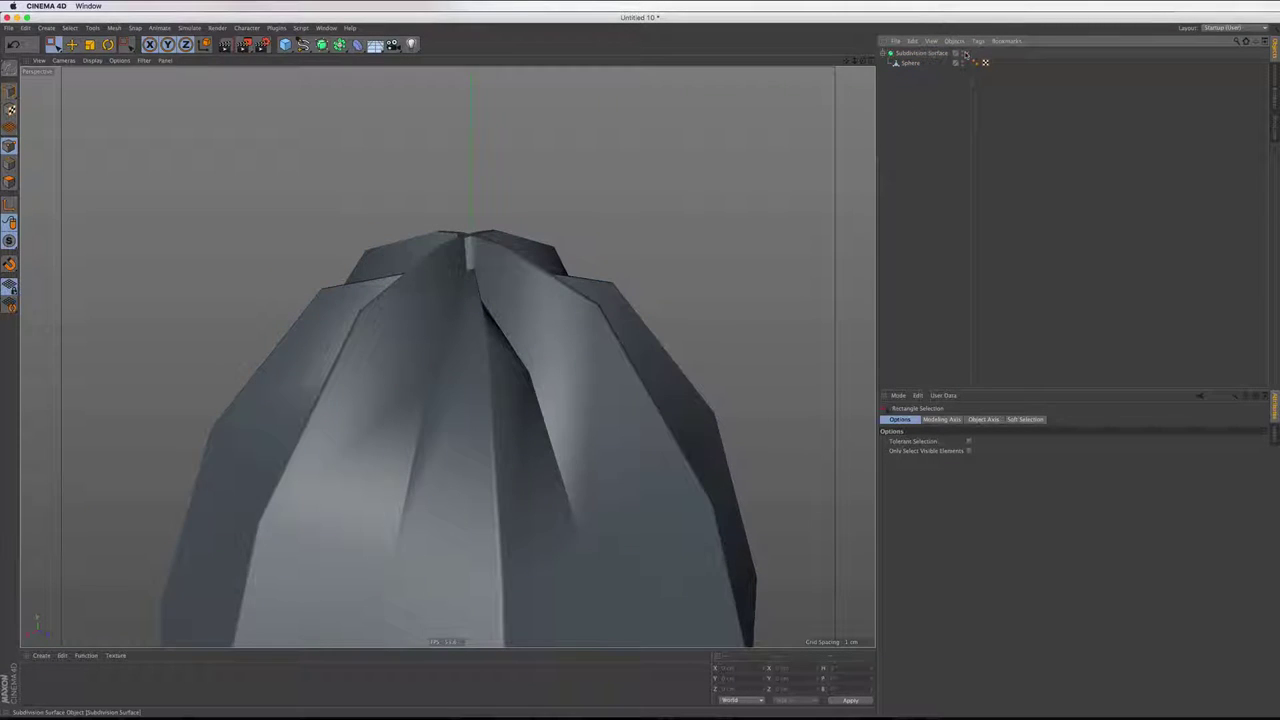
scroll(690, 303, "down", 5)
scroll(455, 281, "down", 2)
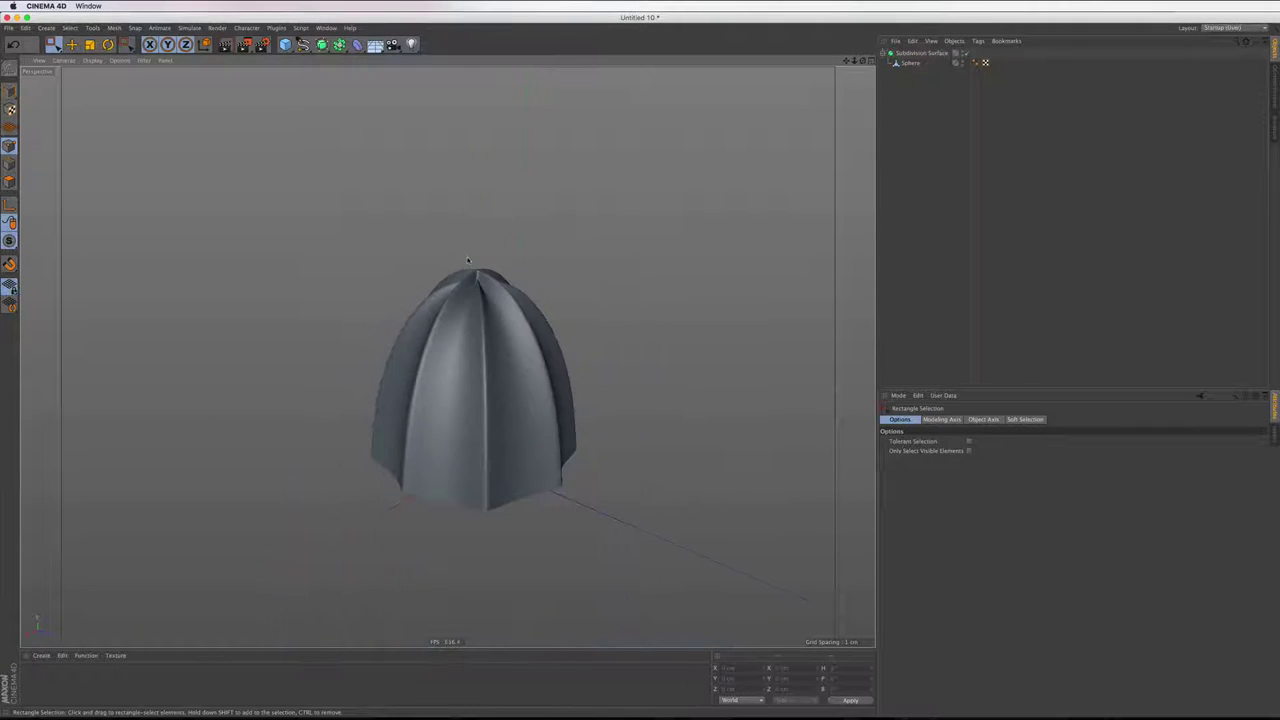
scroll(467, 260, "up", 5)
scroll(467, 258, "up", 3)
Select the Sphere mesh and hide the smoothing to show its faceted cage
left_click(909, 63)
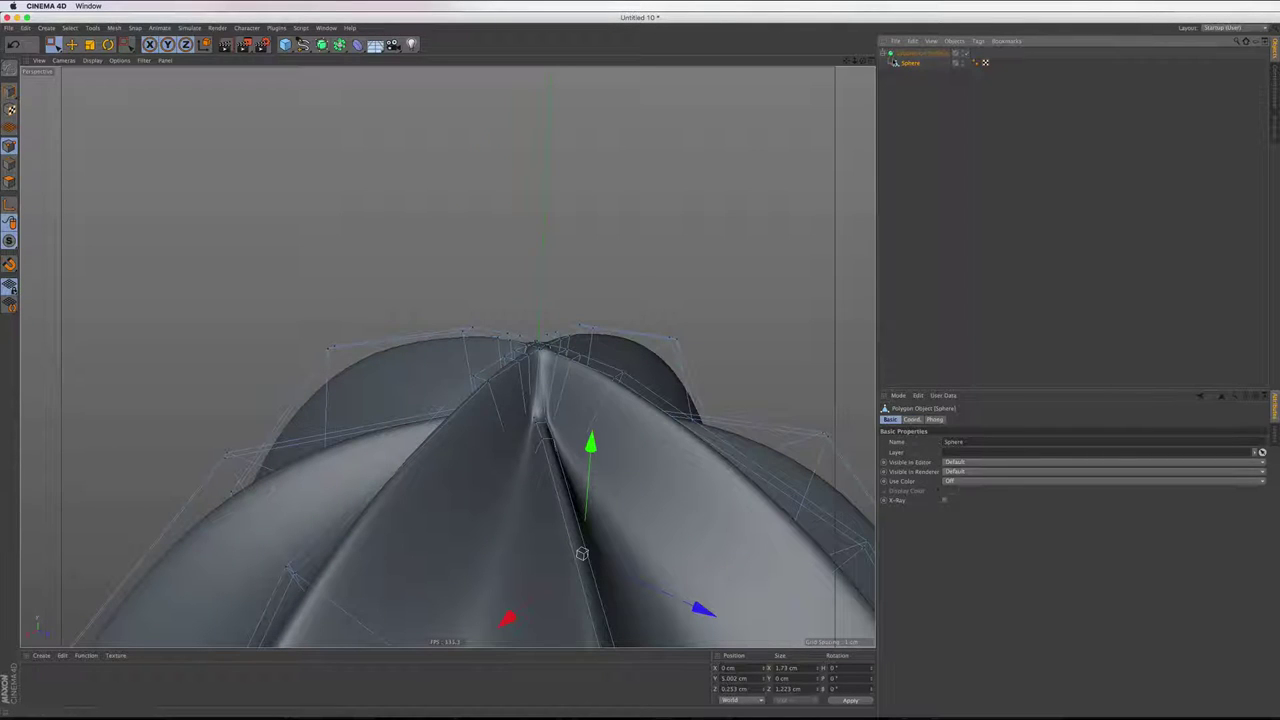
key("q")
scroll(584, 405, "up", 1)
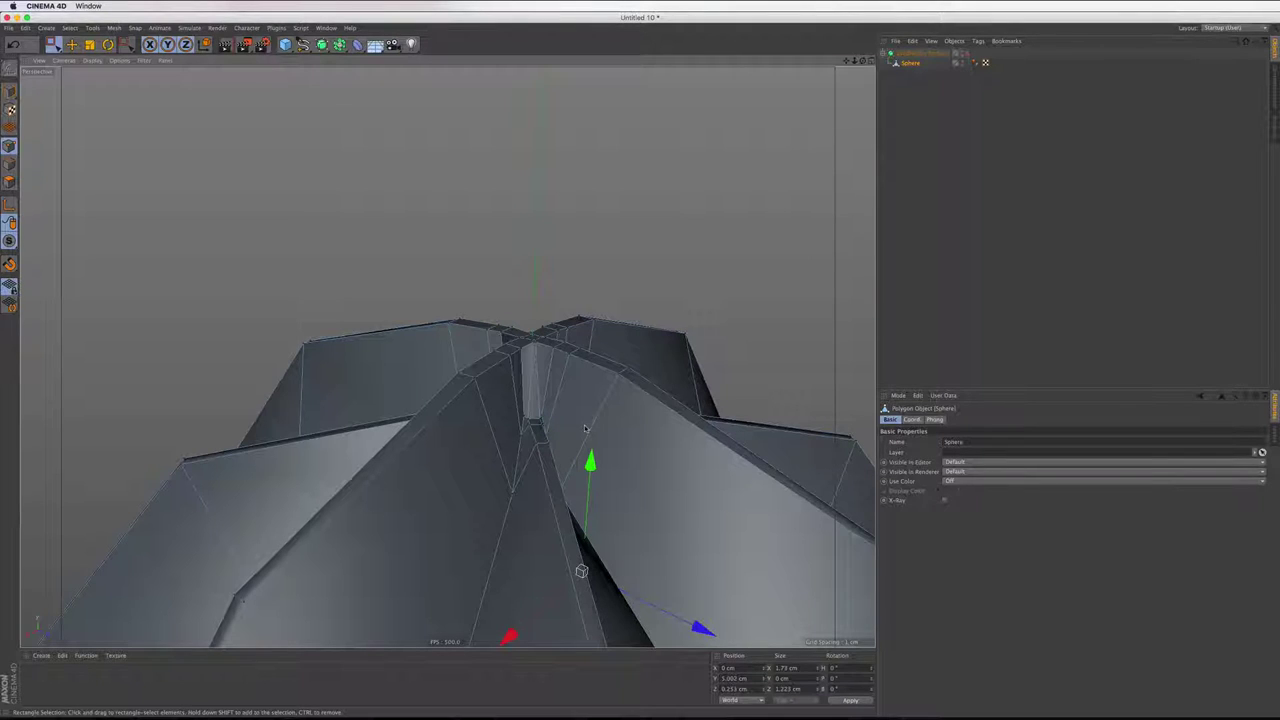
Select the boundary loop of points around the dome's apex with Loop Selection
right_click(476, 276)
left_click(545, 279)
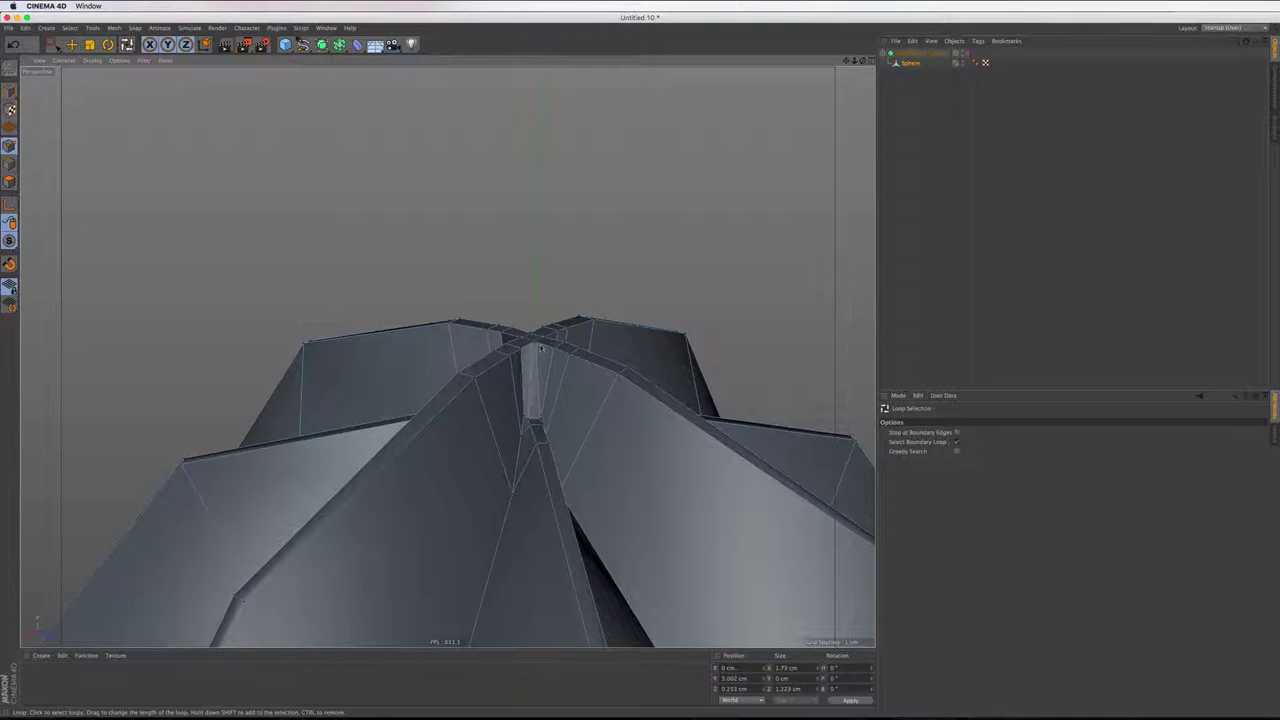
left_click(956, 442)
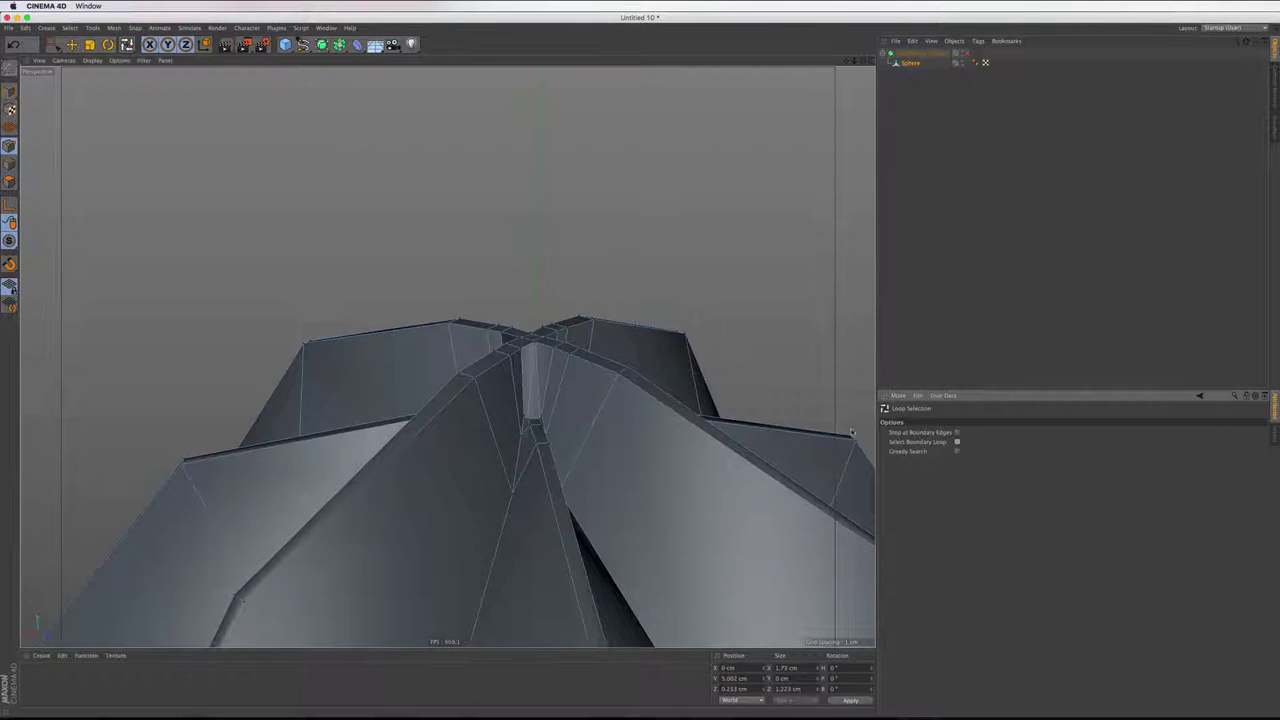
left_click(517, 372)
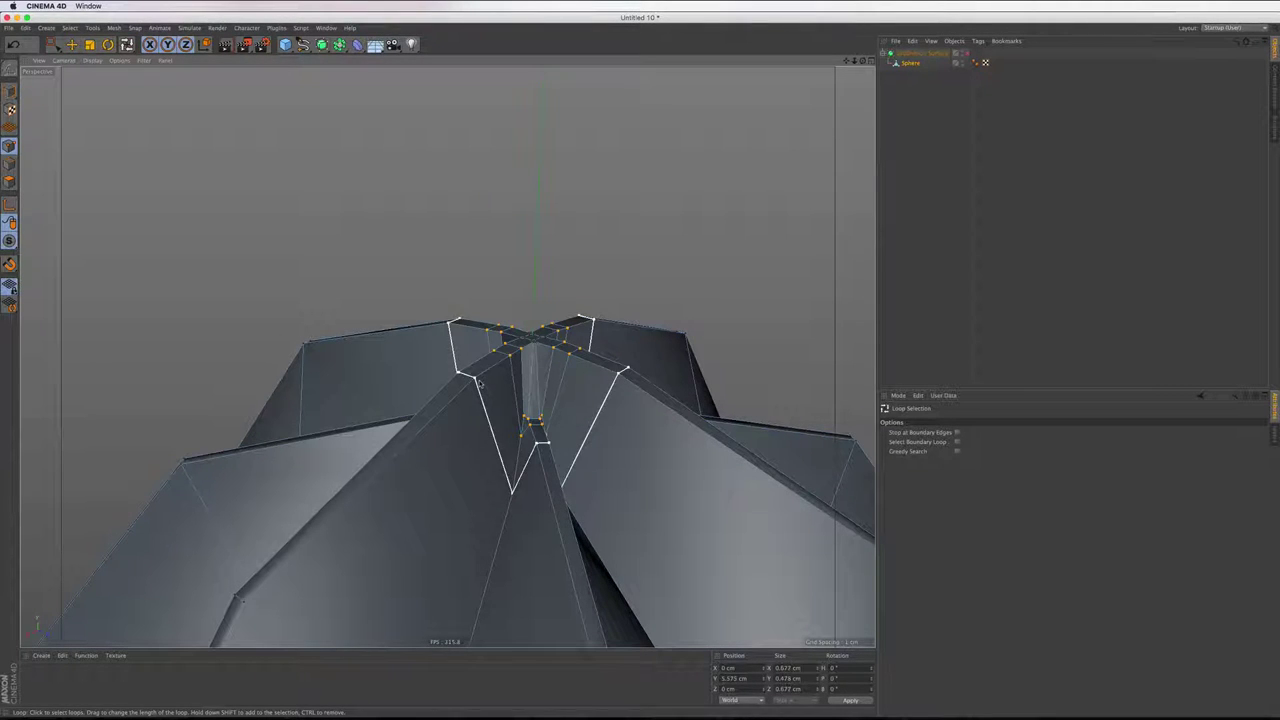
Try ironing the apex flatter, undo it, and switch to the four-view layout
right_click(562, 212)
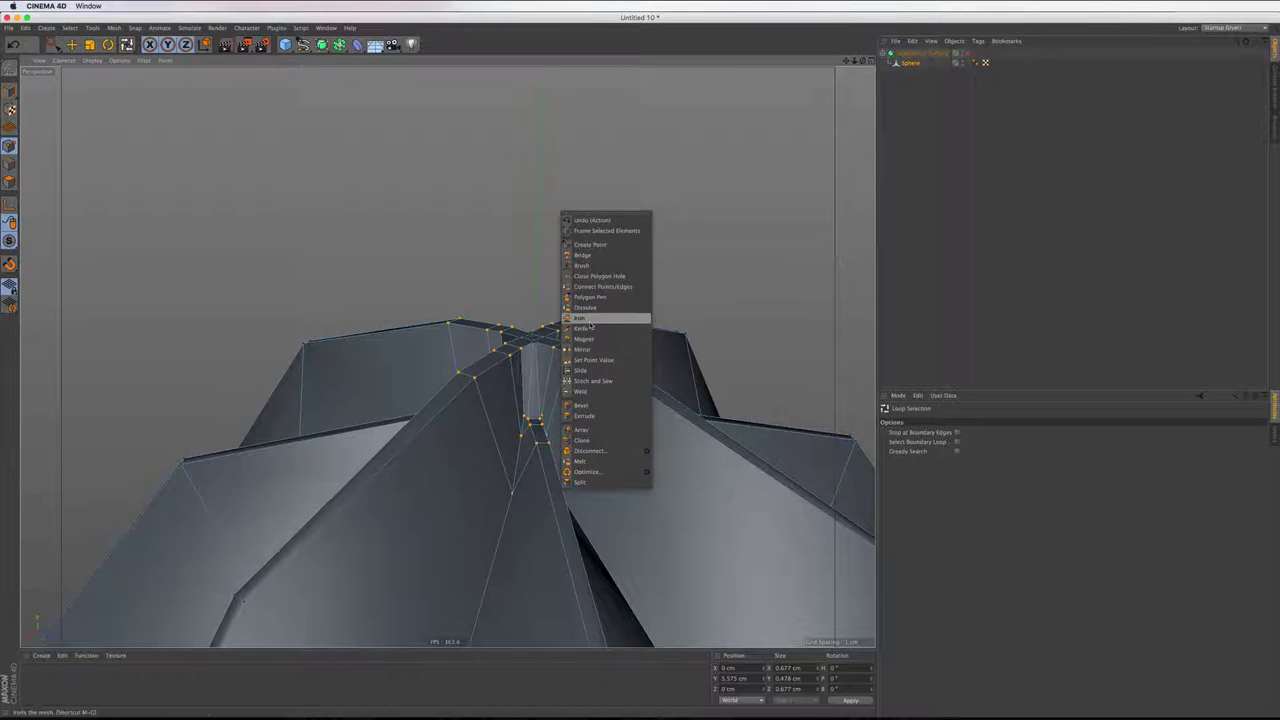
left_click(590, 318)
left_click_drag(586, 269, 488, 333)
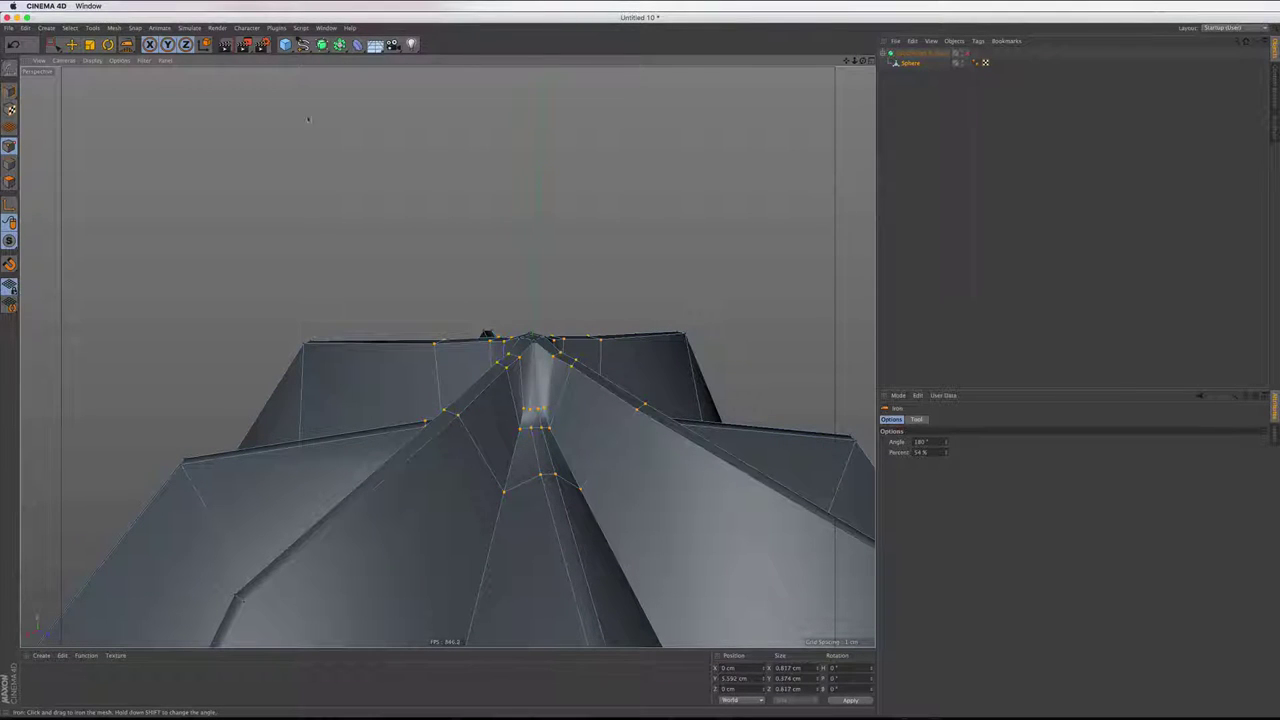
key("e")
key("0")
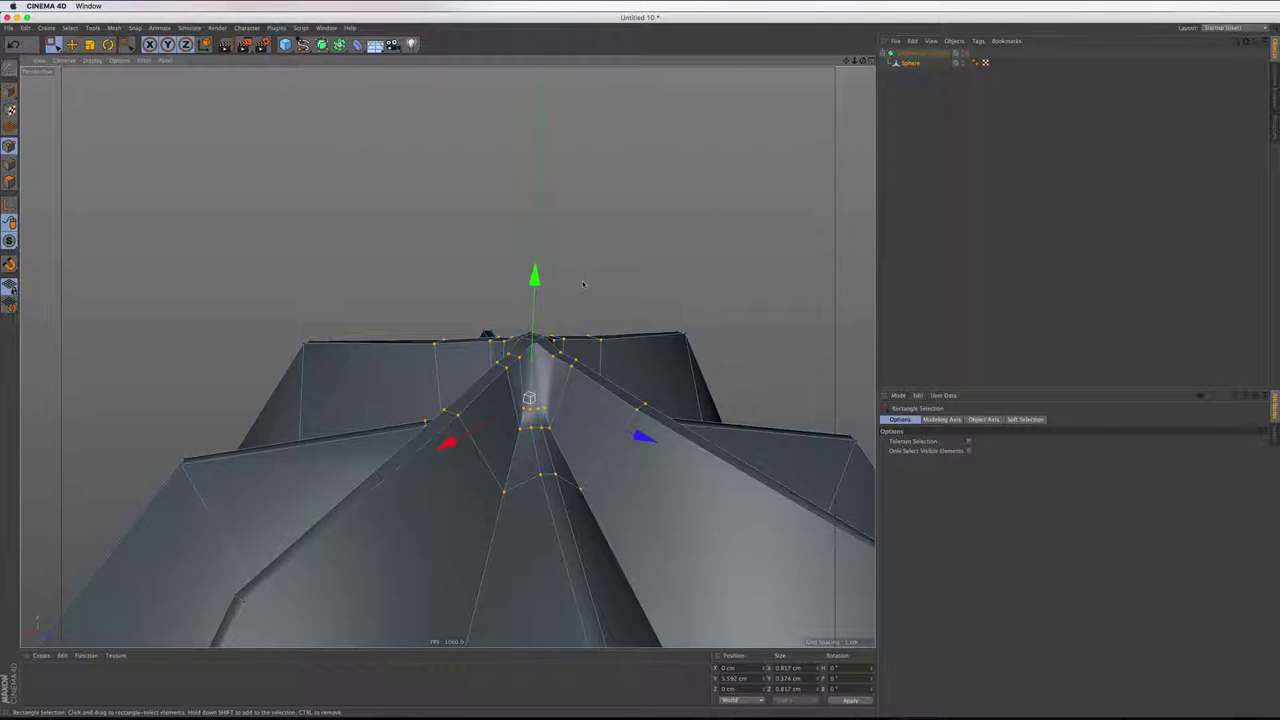
key("ctrl+z")
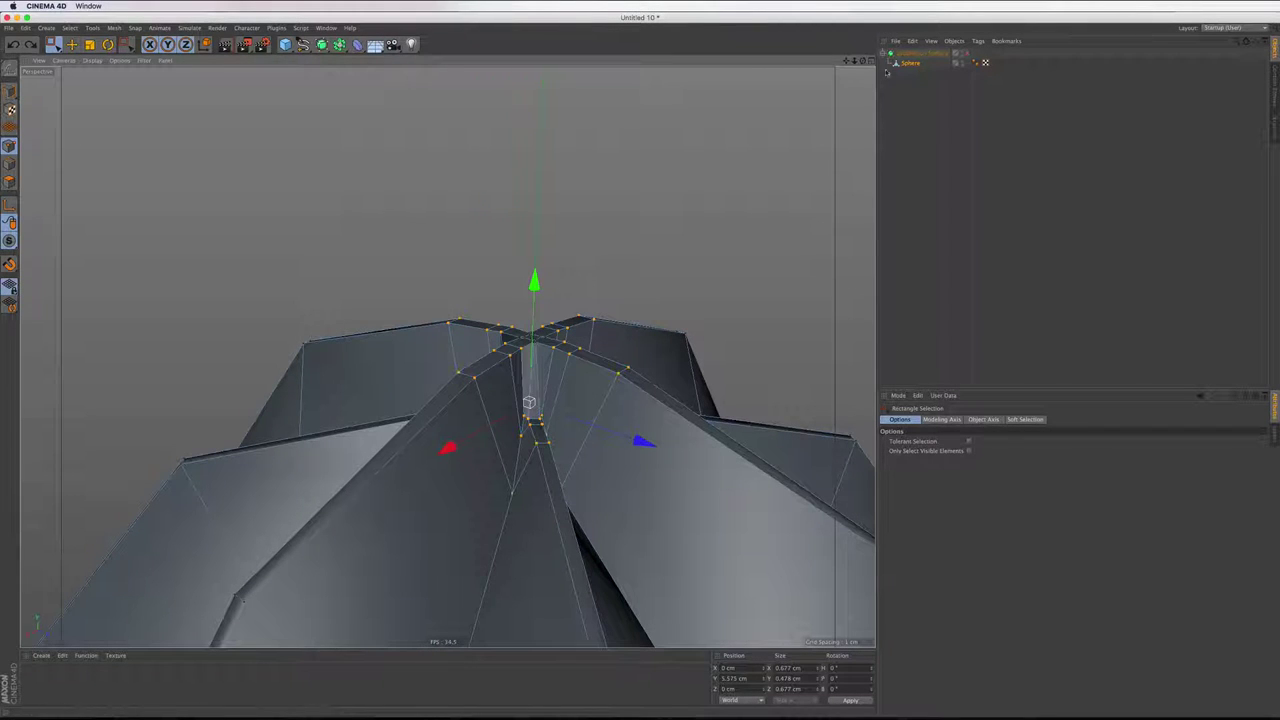
left_click(870, 60)
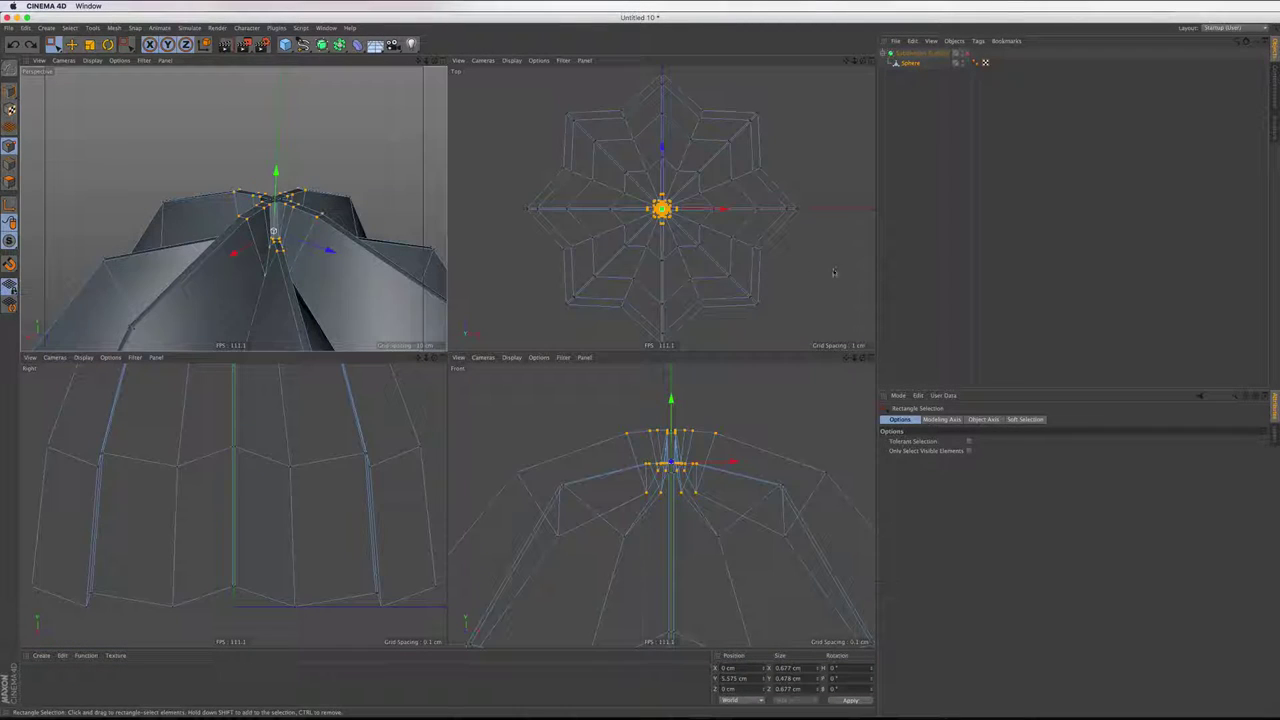
Deselect the top ring of apex points in the enlarged Front view
left_click(866, 358)
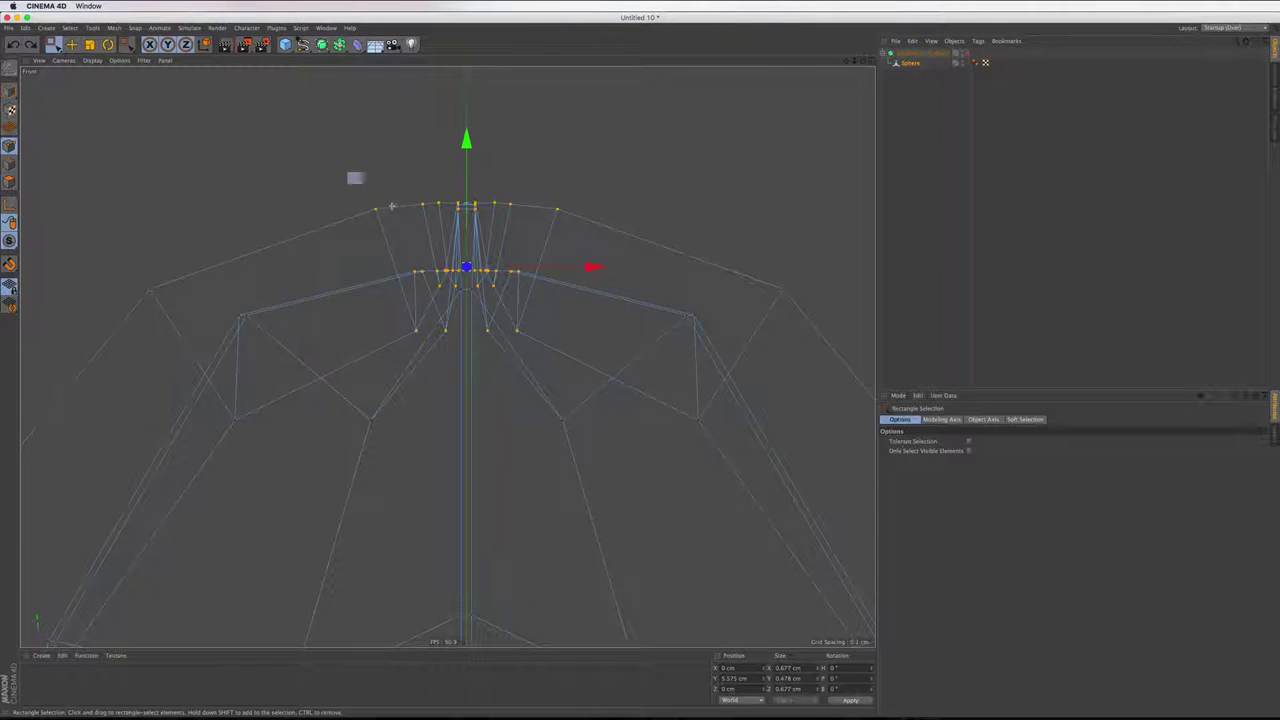
left_click_drag(350, 173, 610, 232, "ctrl")
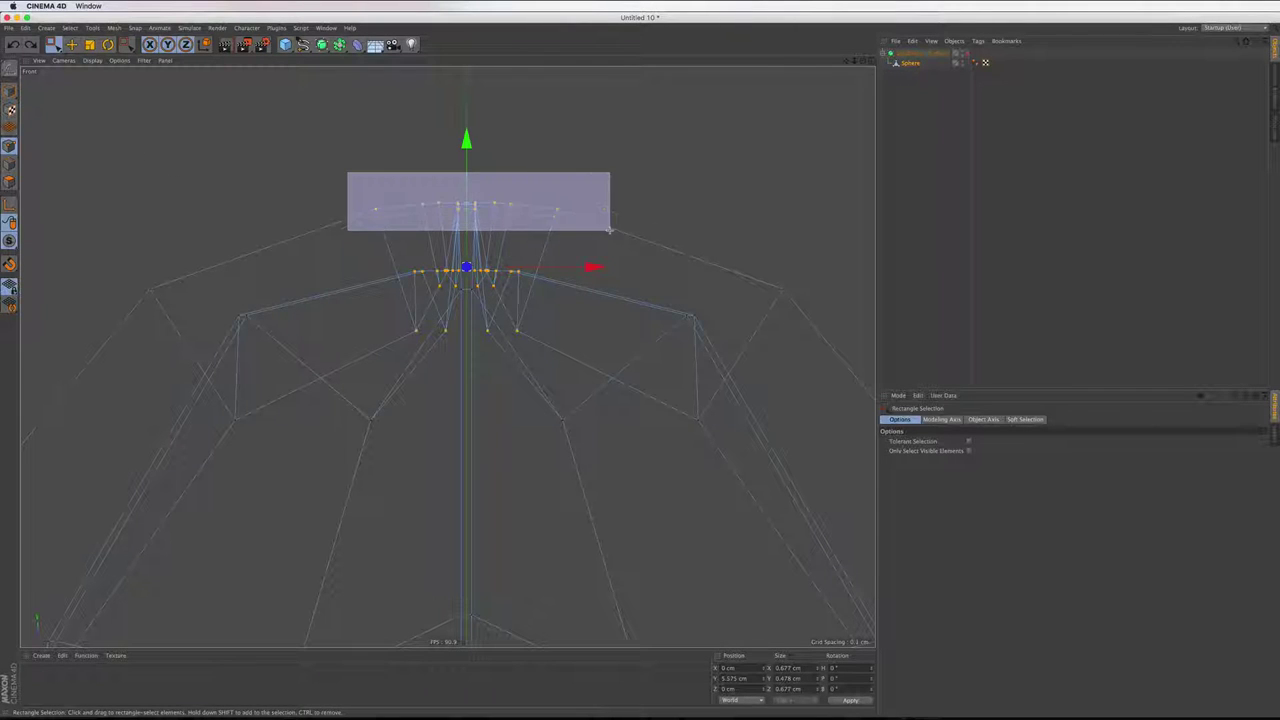
left_click(870, 61)
Iron the central apex region smoother in the enlarged Perspective view
left_click(443, 62)
right_click(468, 165)
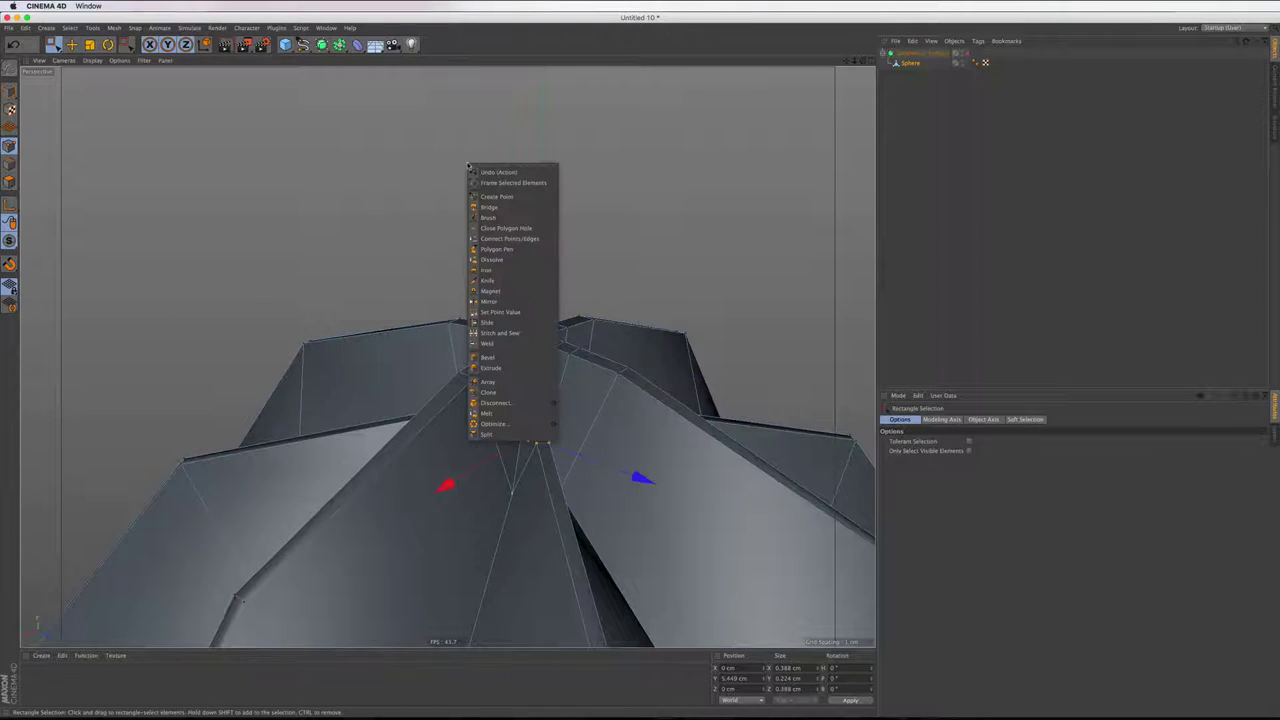
left_click(487, 270)
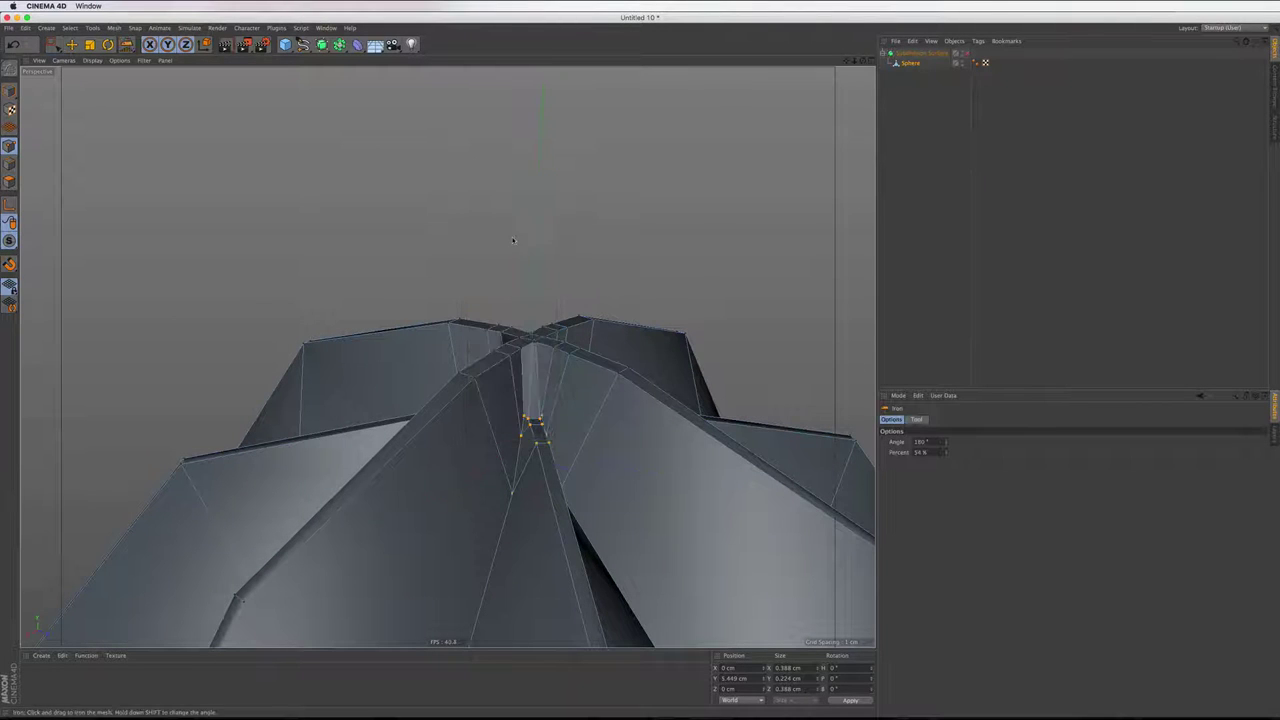
left_click_drag(529, 423, 600, 425)
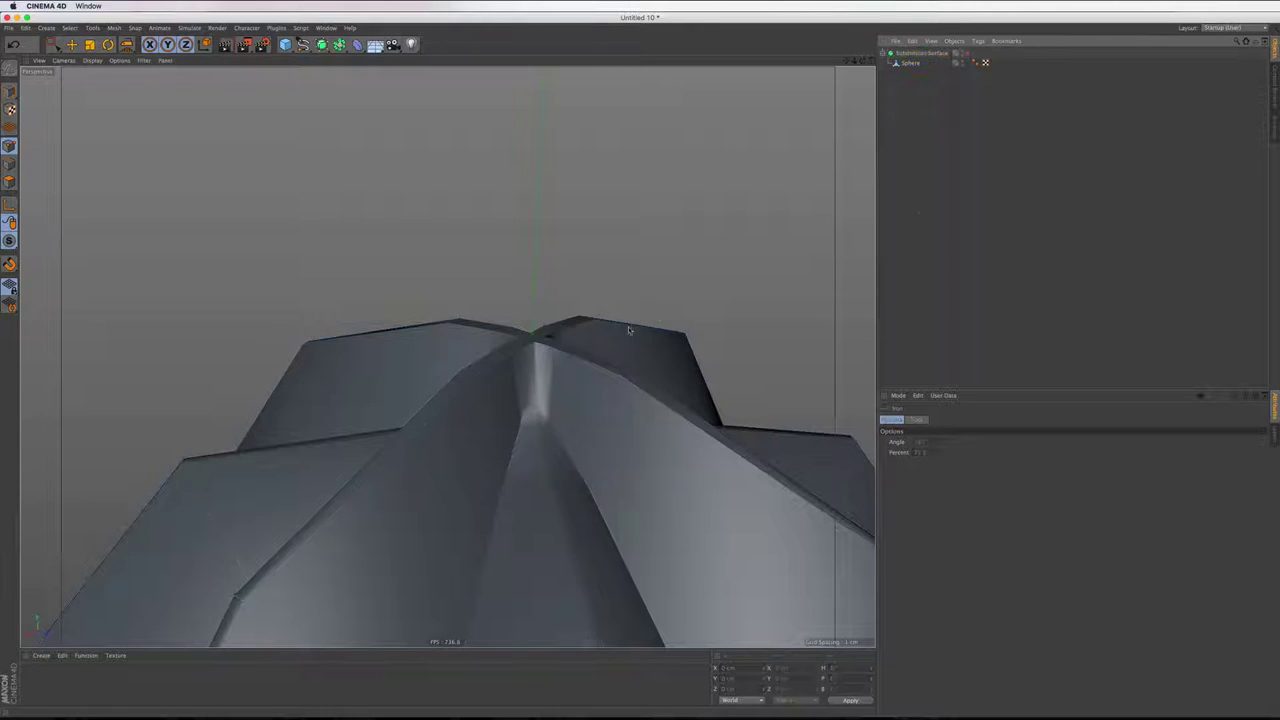
left_click_drag(519, 238, 628, 326, "alt")
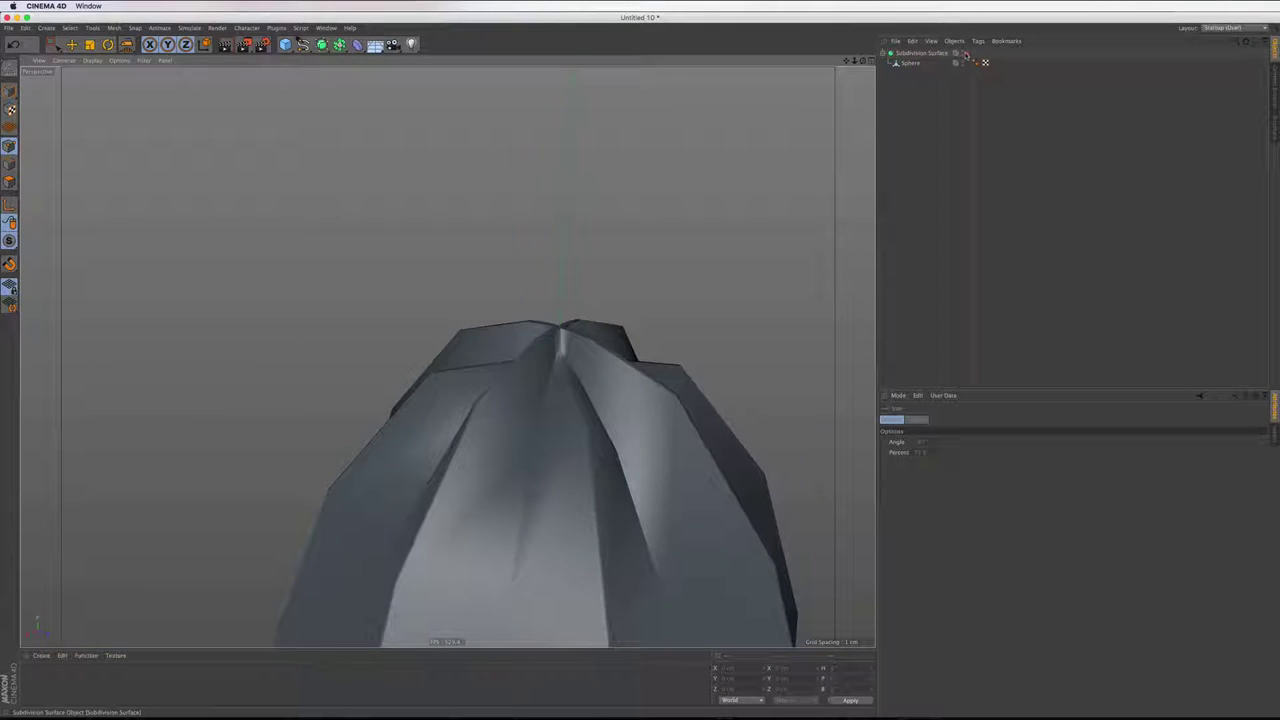
Enable the Subdivision Surface and iron the top of the Sphere mesh smoother
left_click(964, 52)
left_click(910, 63)
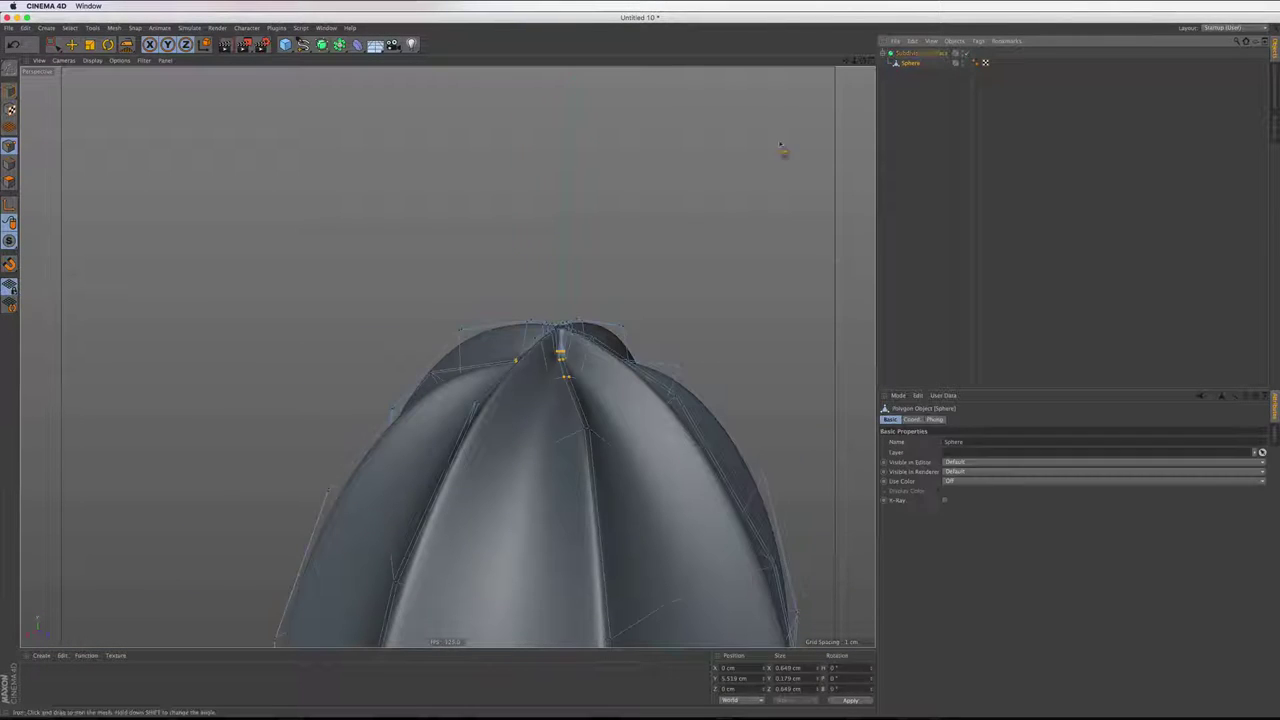
left_click_drag(780, 150, 550, 346)
In Polygon mode, select the cross of polygons along the ridge tops
scroll(550, 346, "up", 3)
scroll(551, 347, "up", 2)
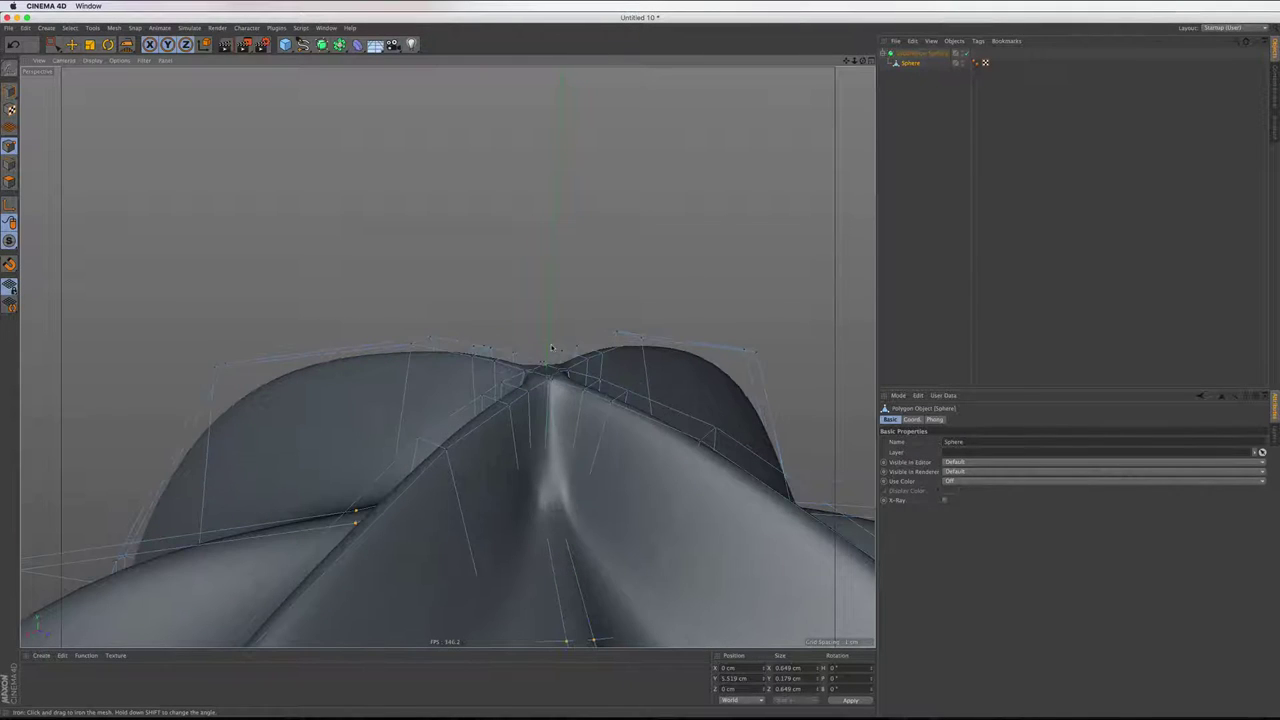
scroll(549, 361, "up", 2)
scroll(554, 372, "up", 2)
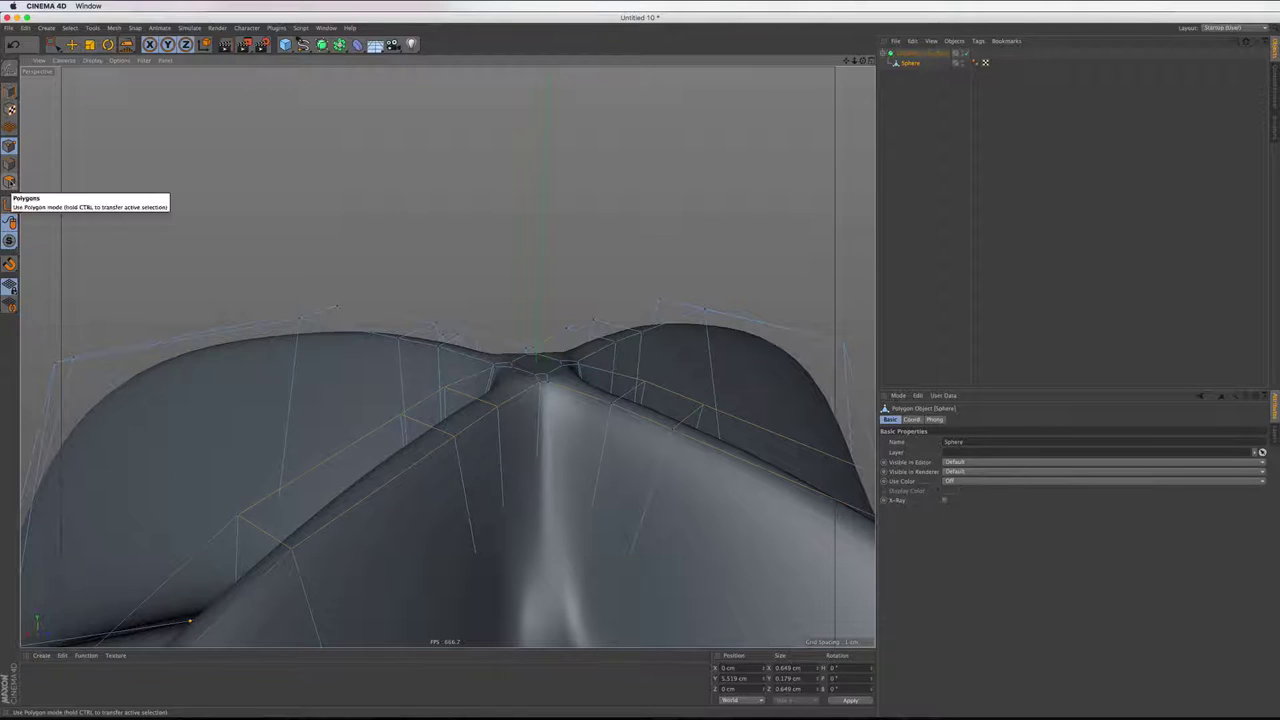
left_click(9, 181)
left_click_drag(53, 44, 95, 58)
Turn off subdivision smoothing and select narrow polygon strips inside the groove near the apex
scroll(455, 331, "up", 2)
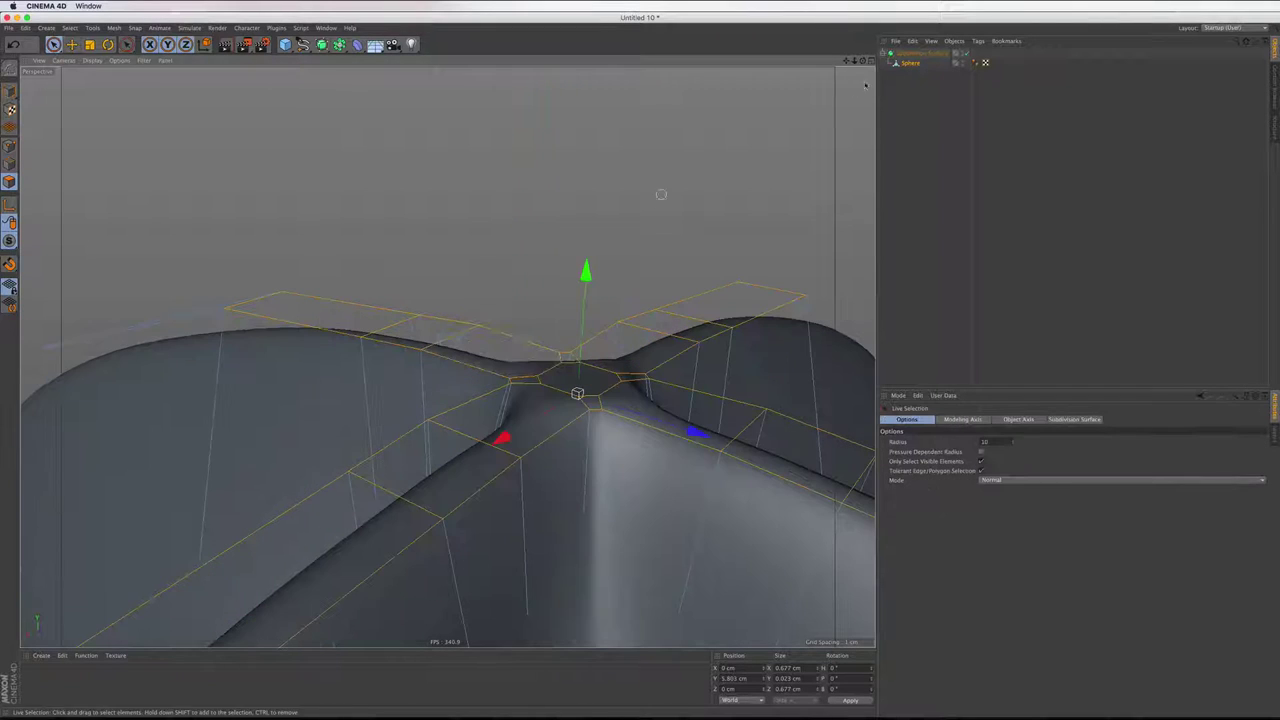
key("q")
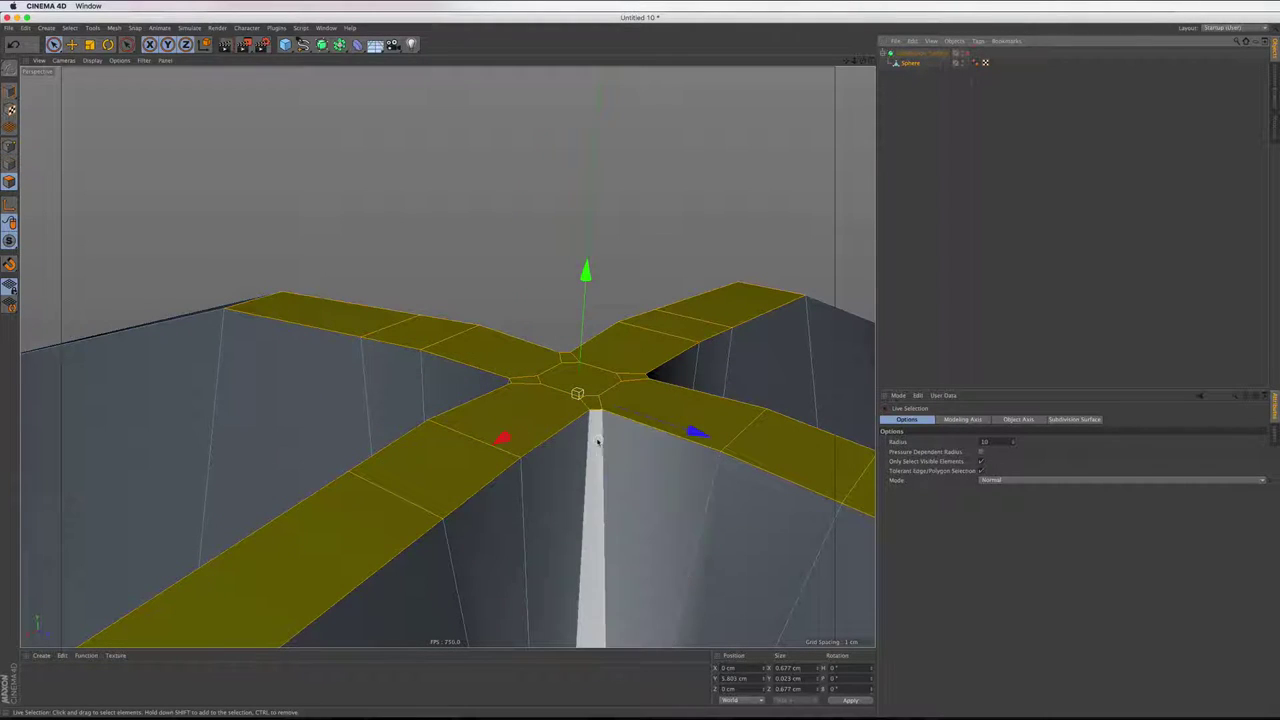
left_click(597, 442)
left_click_drag(597, 442, 510, 410, "alt")
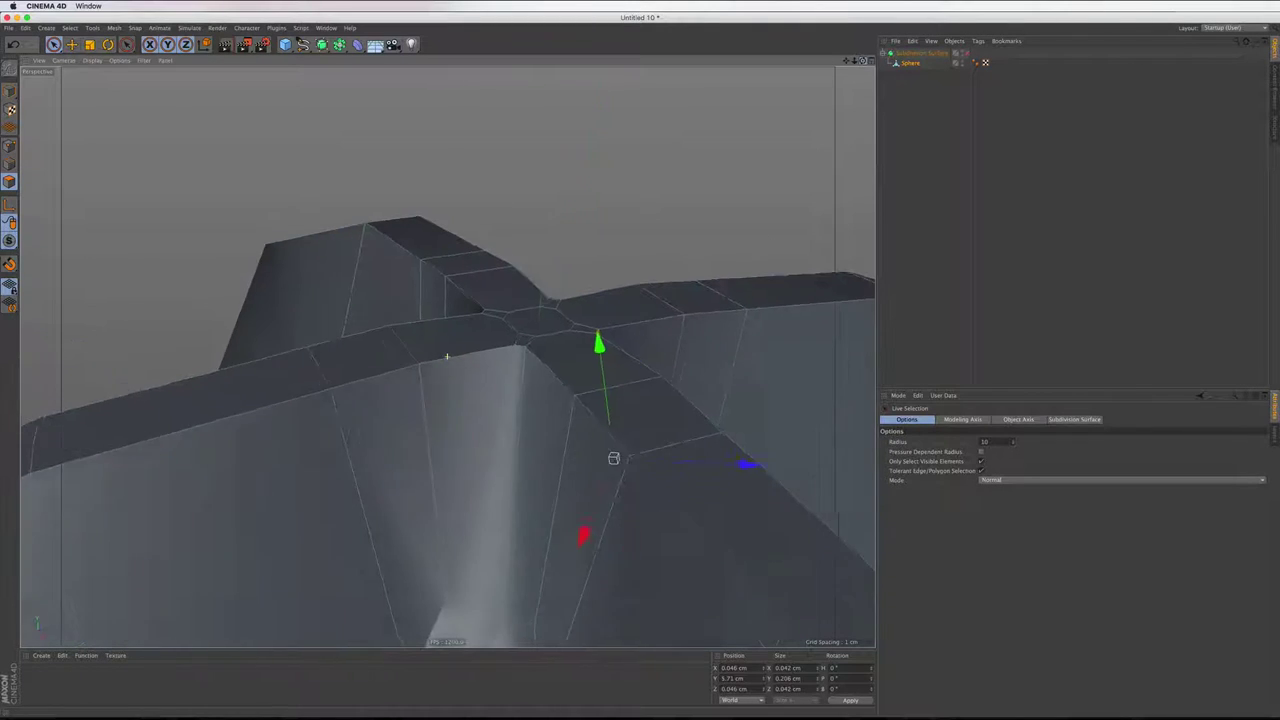
left_click(513, 416)
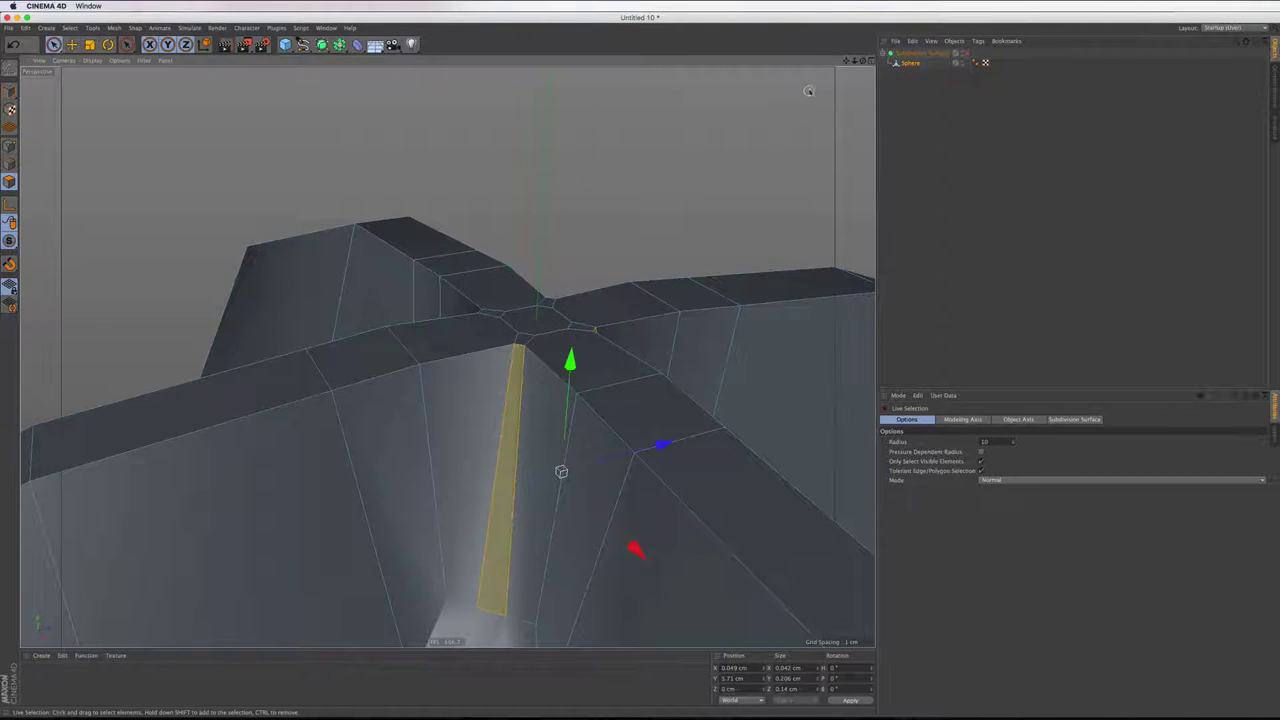
mouse_move(513, 416)
left_mouse_down("alt")
mouse_move(447, 356)
mouse_move(325, 495)
left_mouse_up("alt")
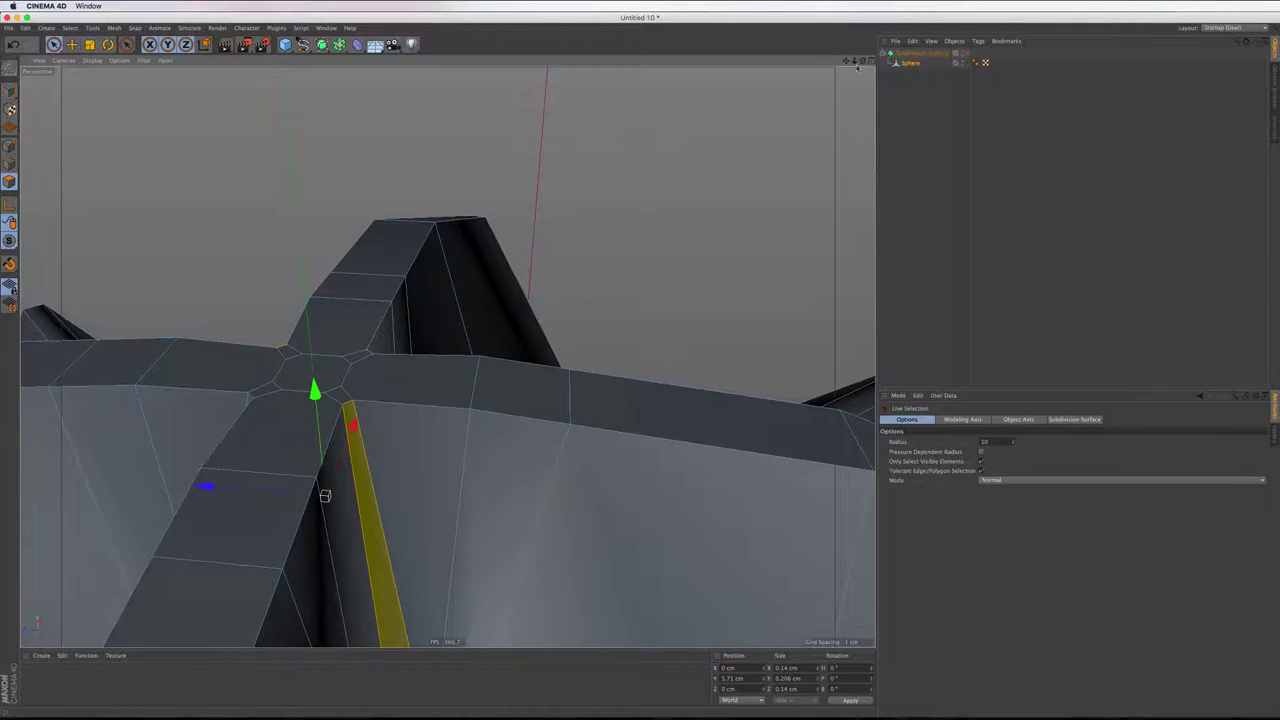
mouse_move(723, 97)
left_mouse_down("alt")
mouse_move(453, 492)
mouse_move(119, 98)
left_mouse_up("alt")
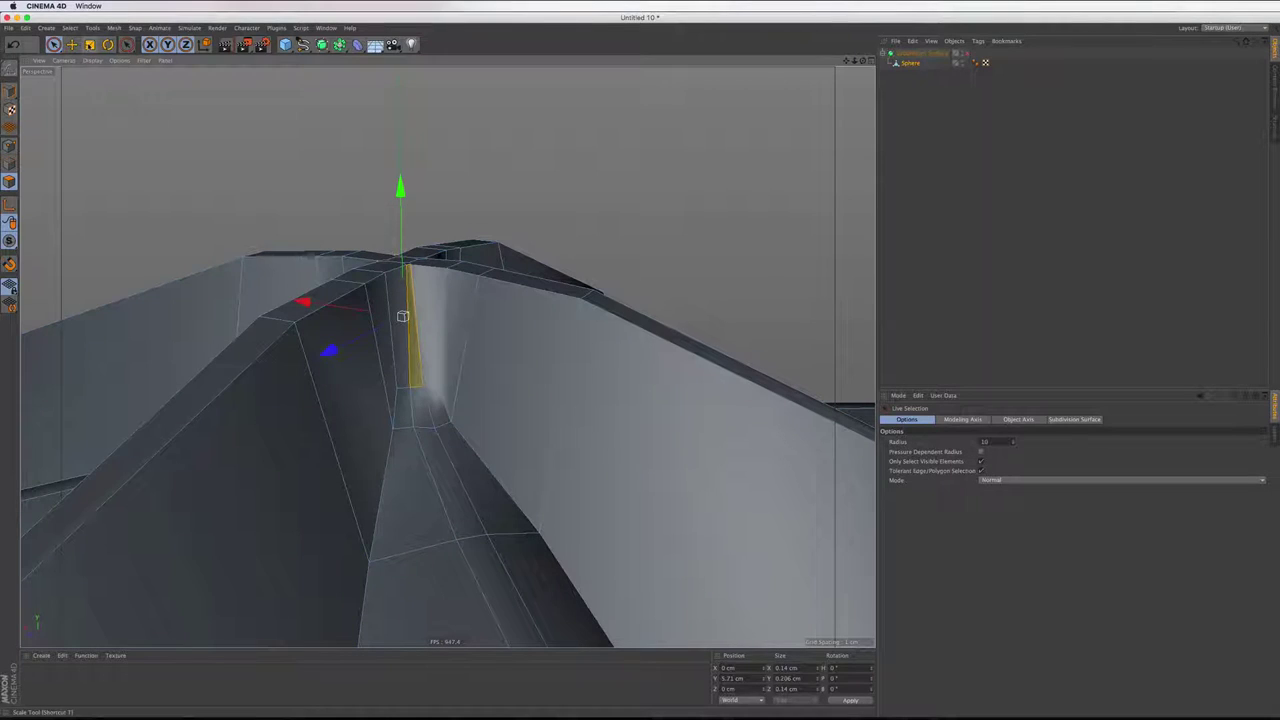
left_click_drag(300, 200, 405, 255, "alt")
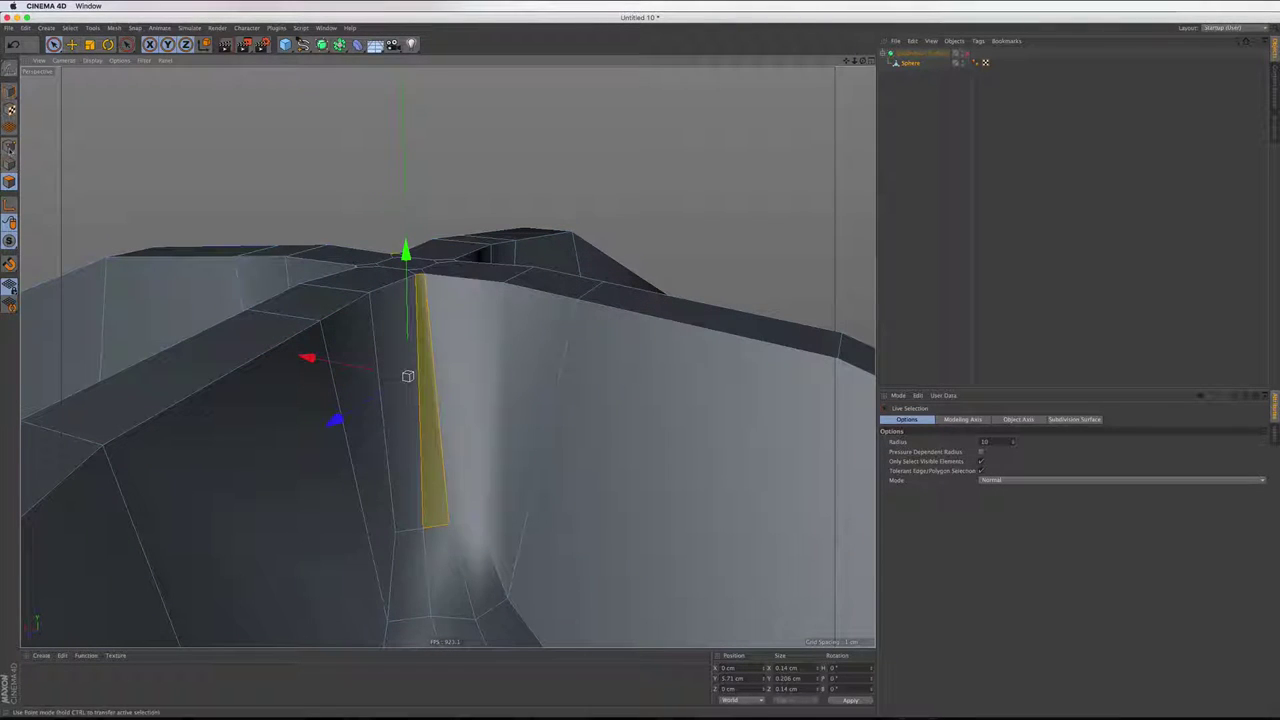
Switch to Points mode with Rectangle Selection and toggle the viewport layout
left_click(9, 145)
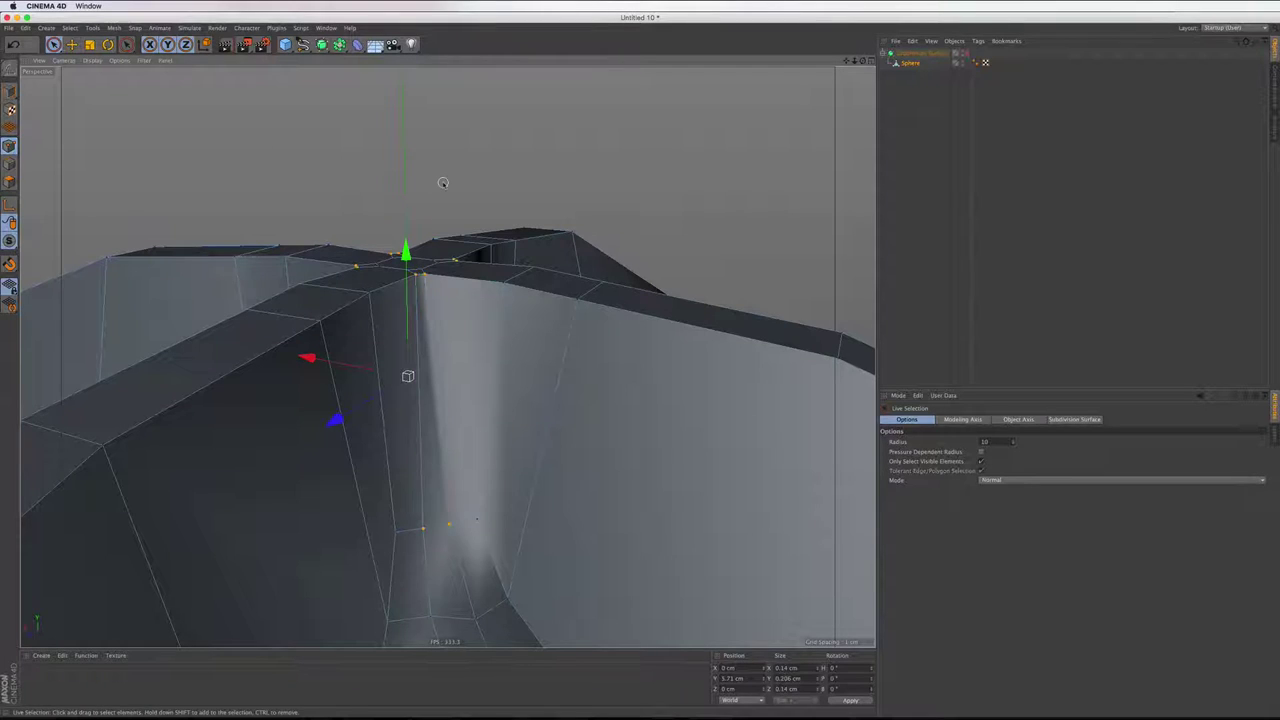
left_click(53, 44)
left_click(90, 77)
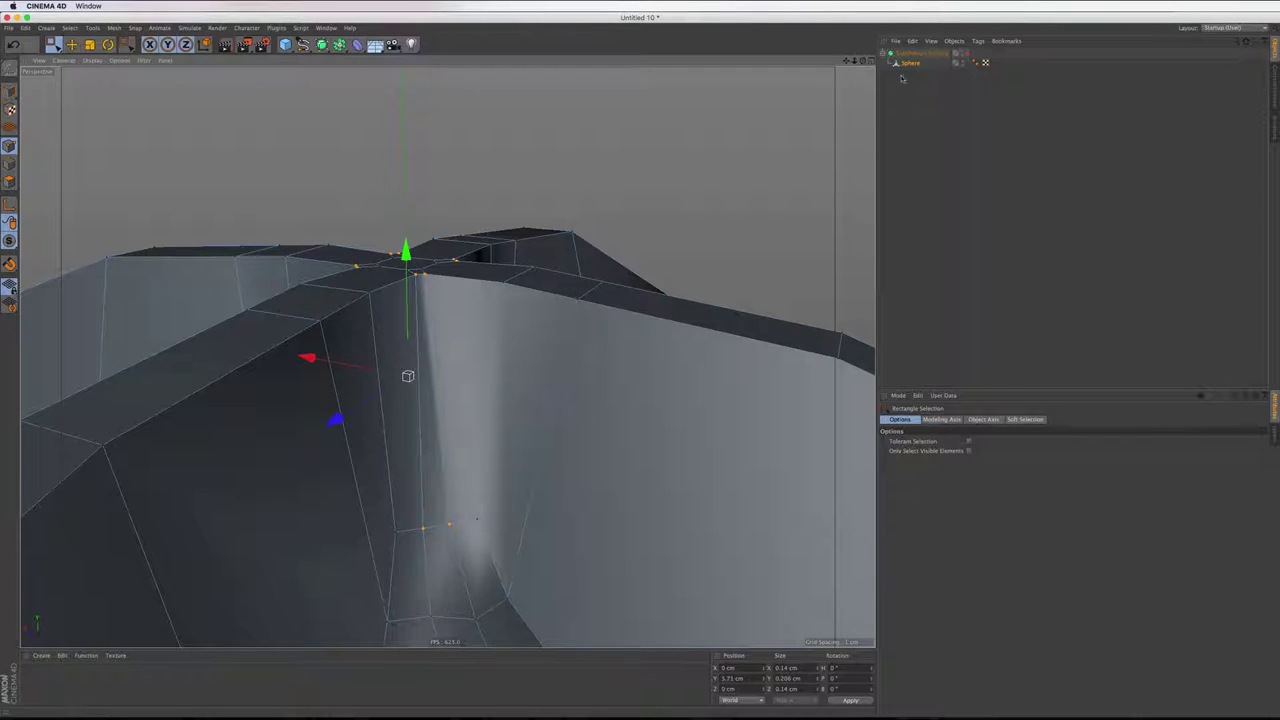
middle_click(408, 375)
Select the upper apex points in Front view and scale them outward in Perspective
key("F4")
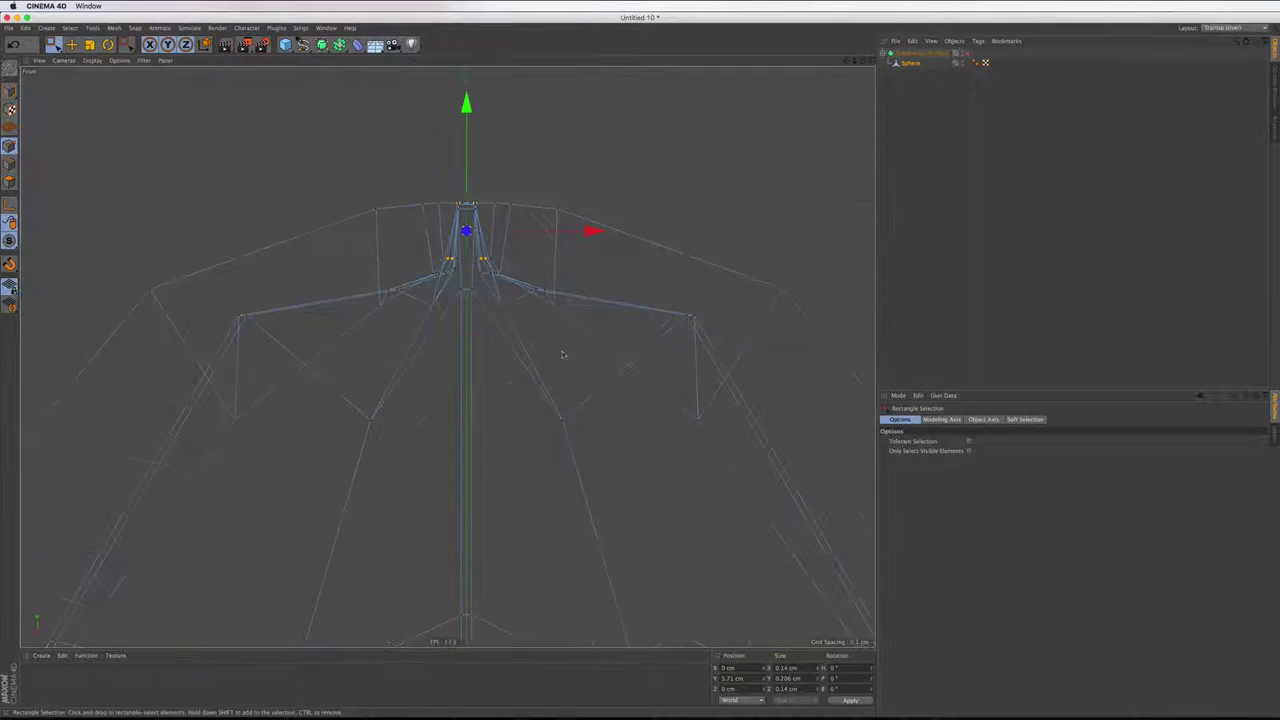
left_click_drag(376, 250, 580, 297)
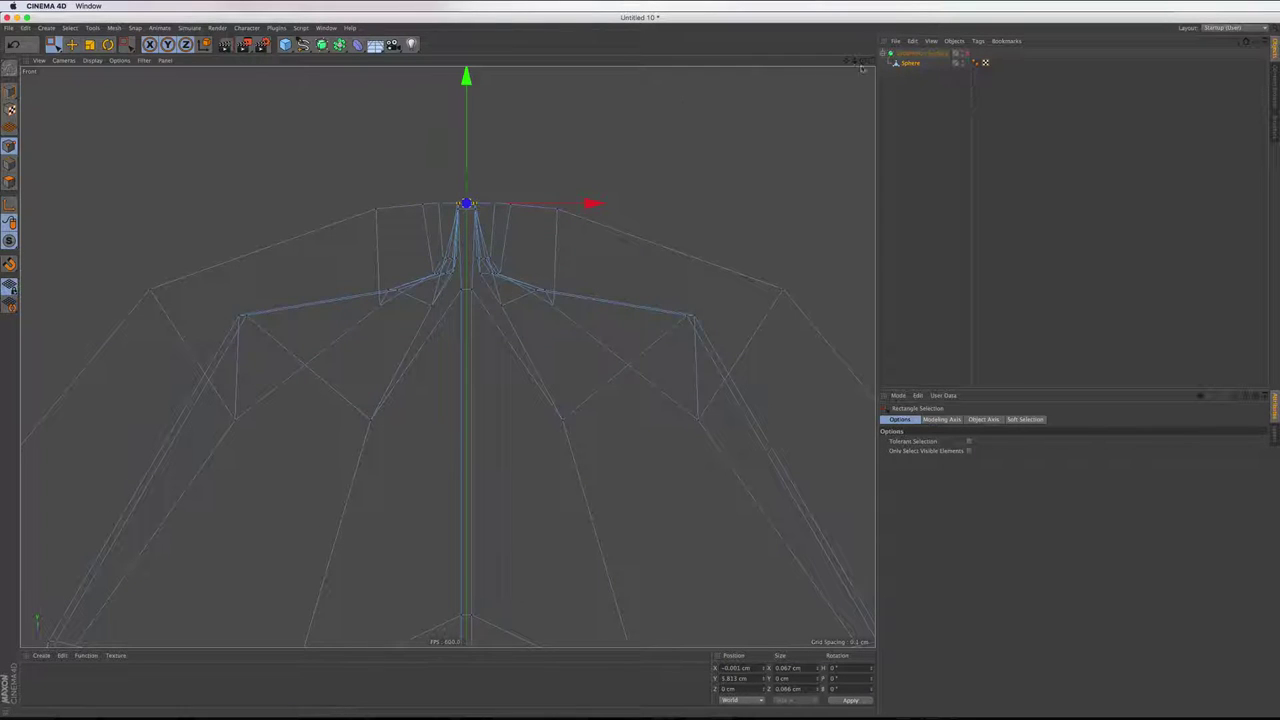
key("F5")
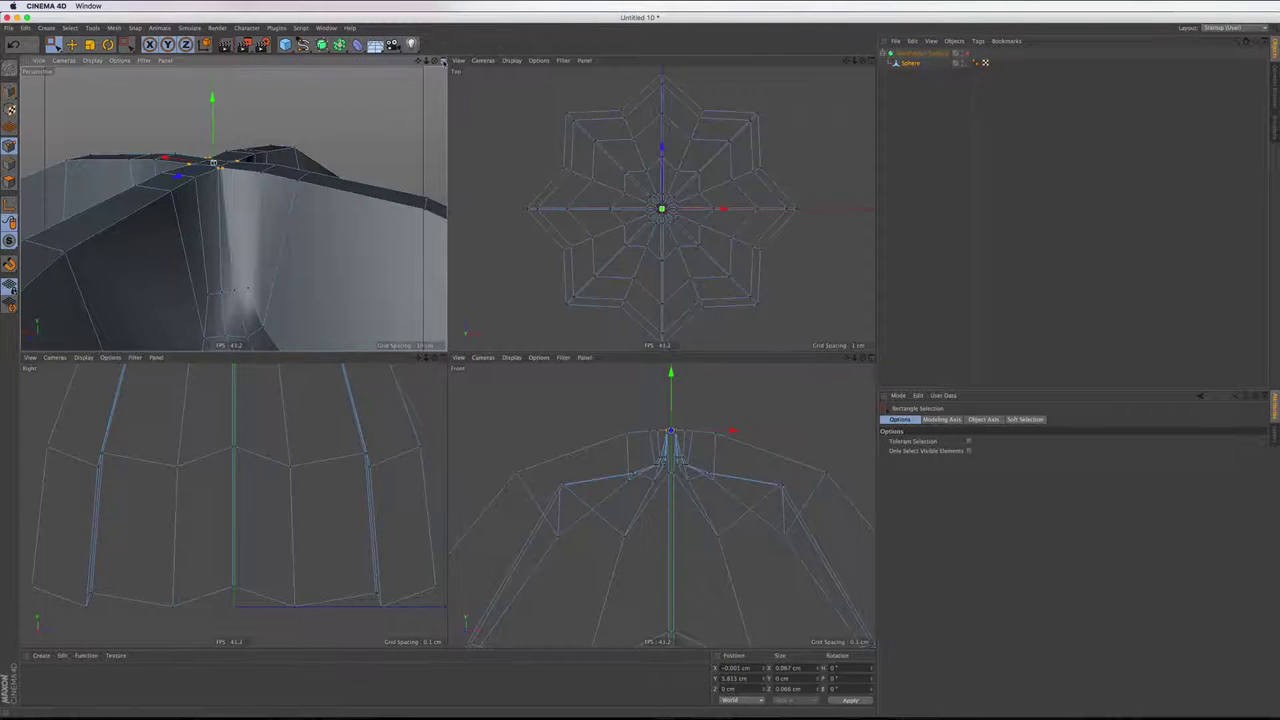
key("F1")
key("t")
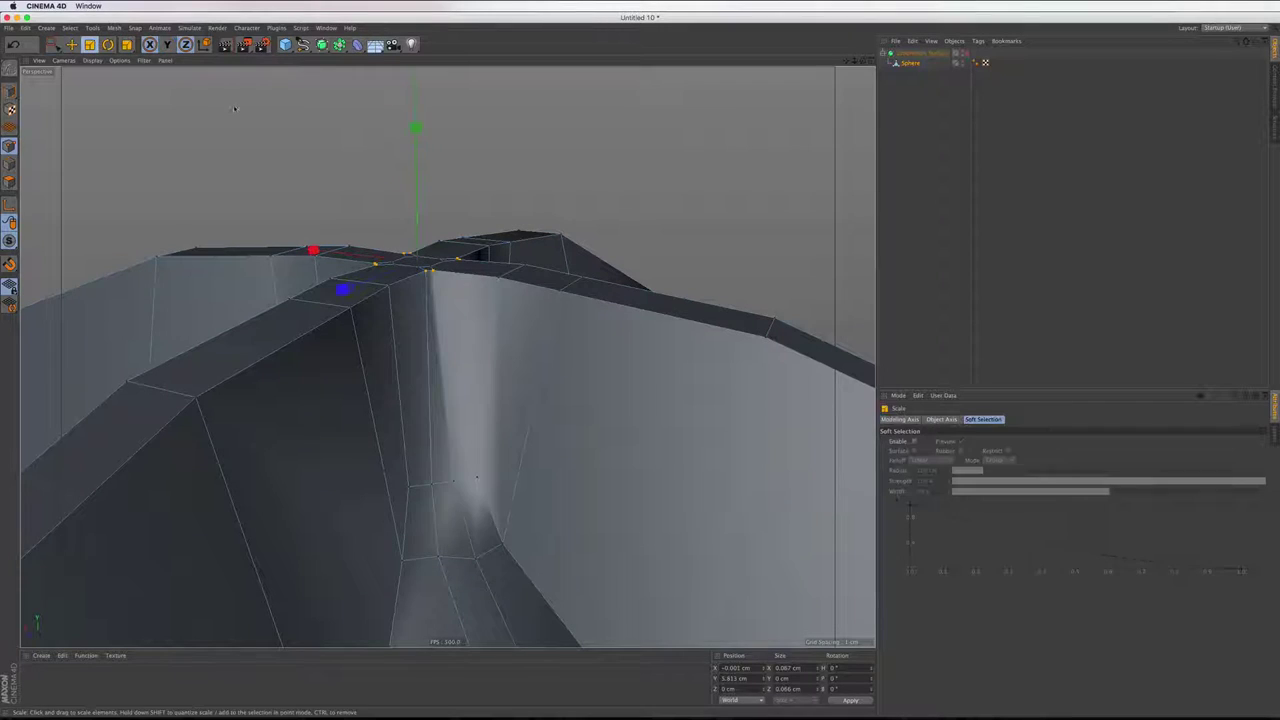
left_click_drag(297, 113, 462, 92)
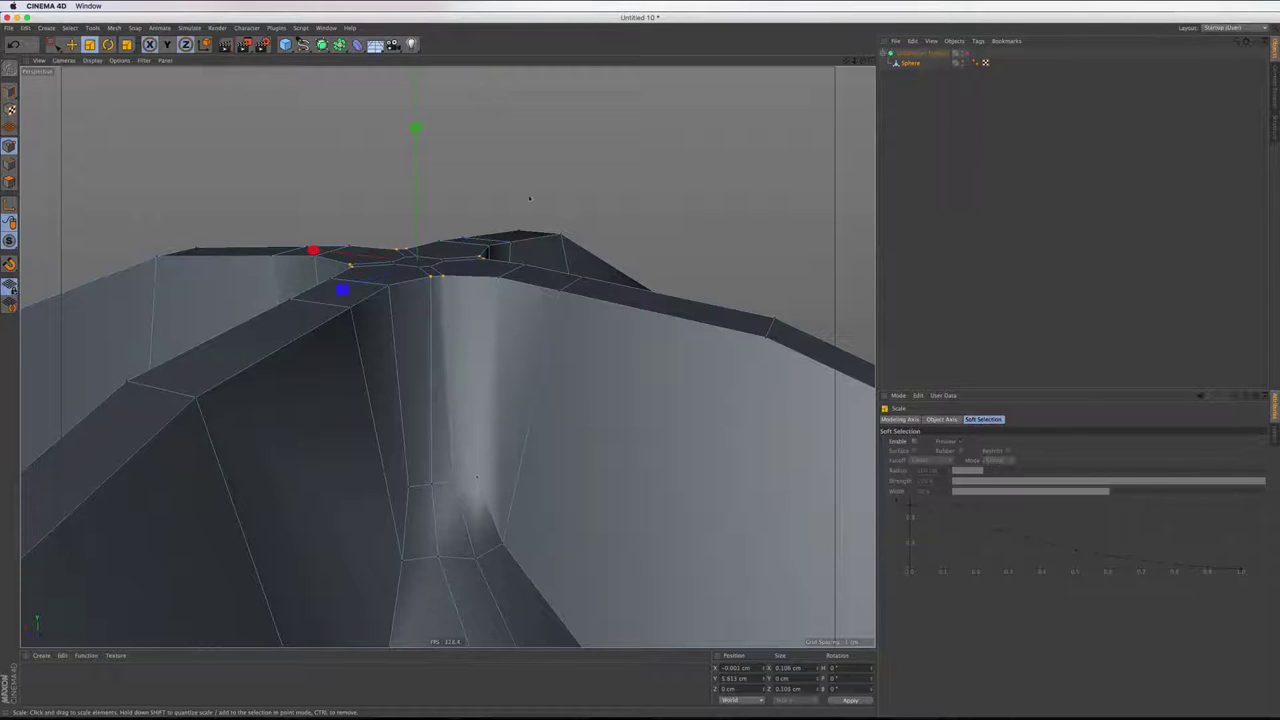
mouse_move(530, 198)
left_mouse_down("alt")
mouse_move(483, 271)
mouse_move(483, 240)
left_mouse_up("alt")
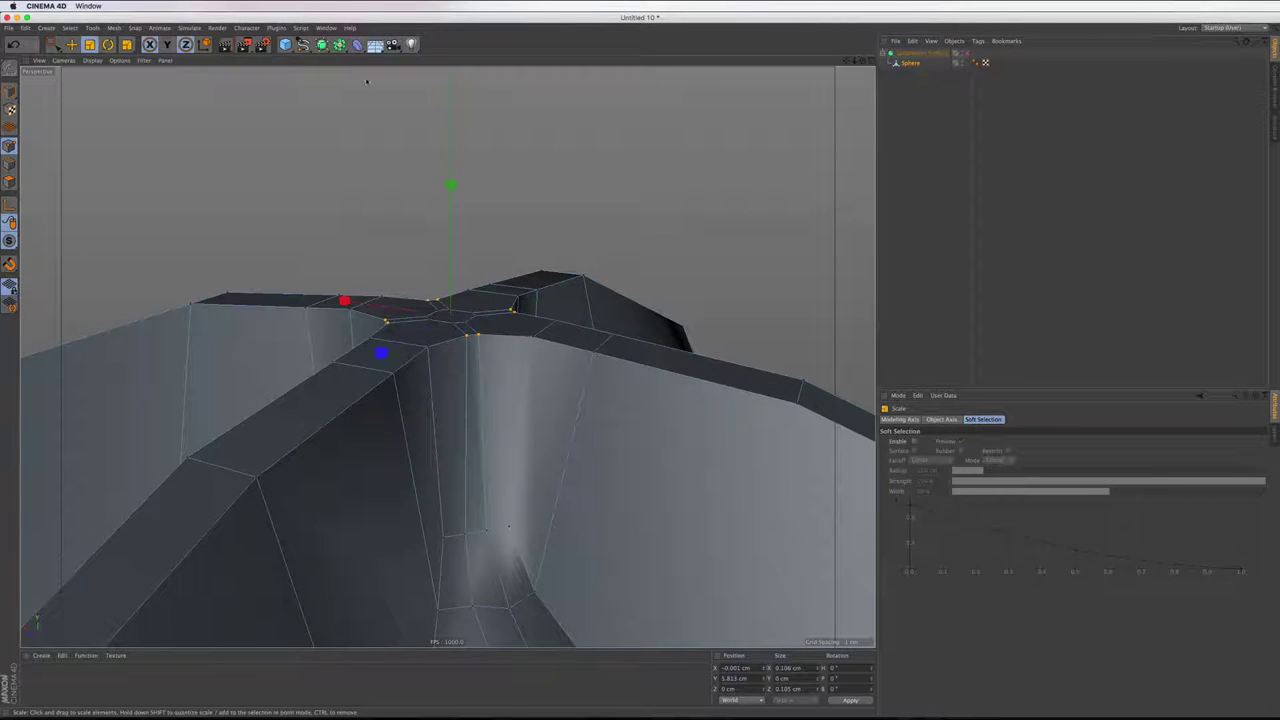
Pick four points on the apex ring and nudge them slightly upward
left_click(53, 44)
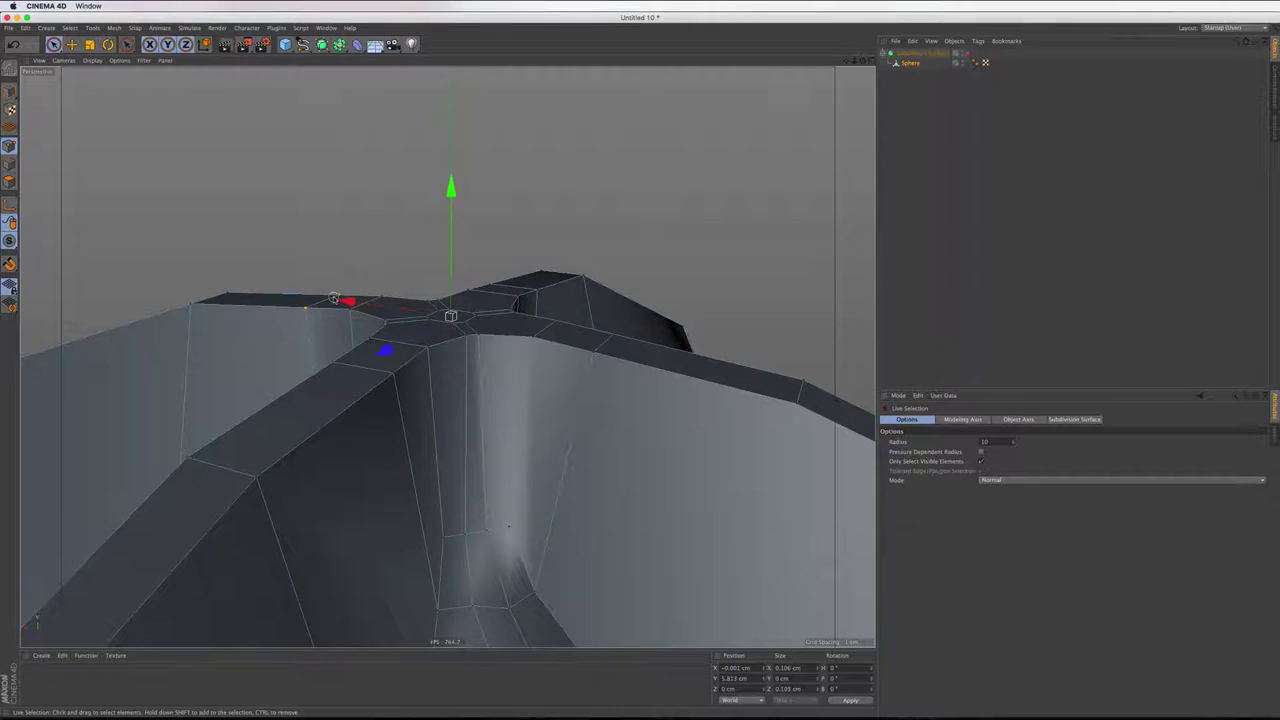
left_click(334, 299)
left_click(534, 289, "shift")
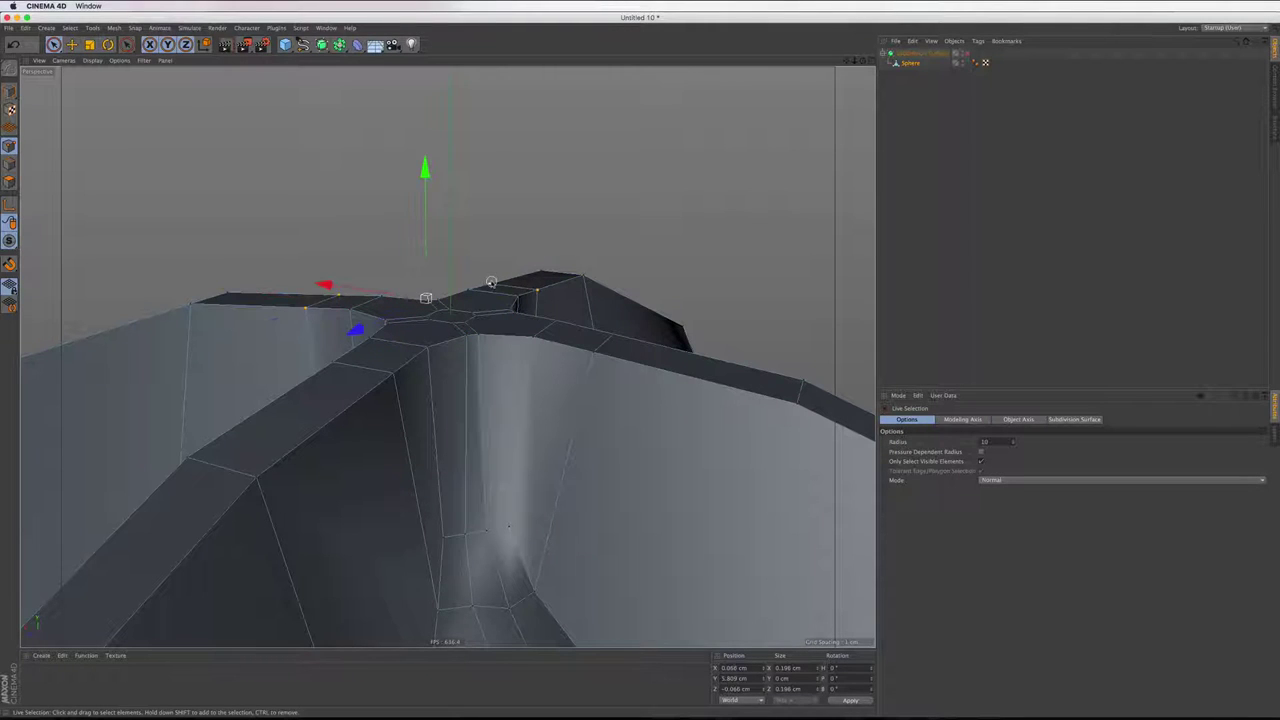
left_click(588, 357, "shift")
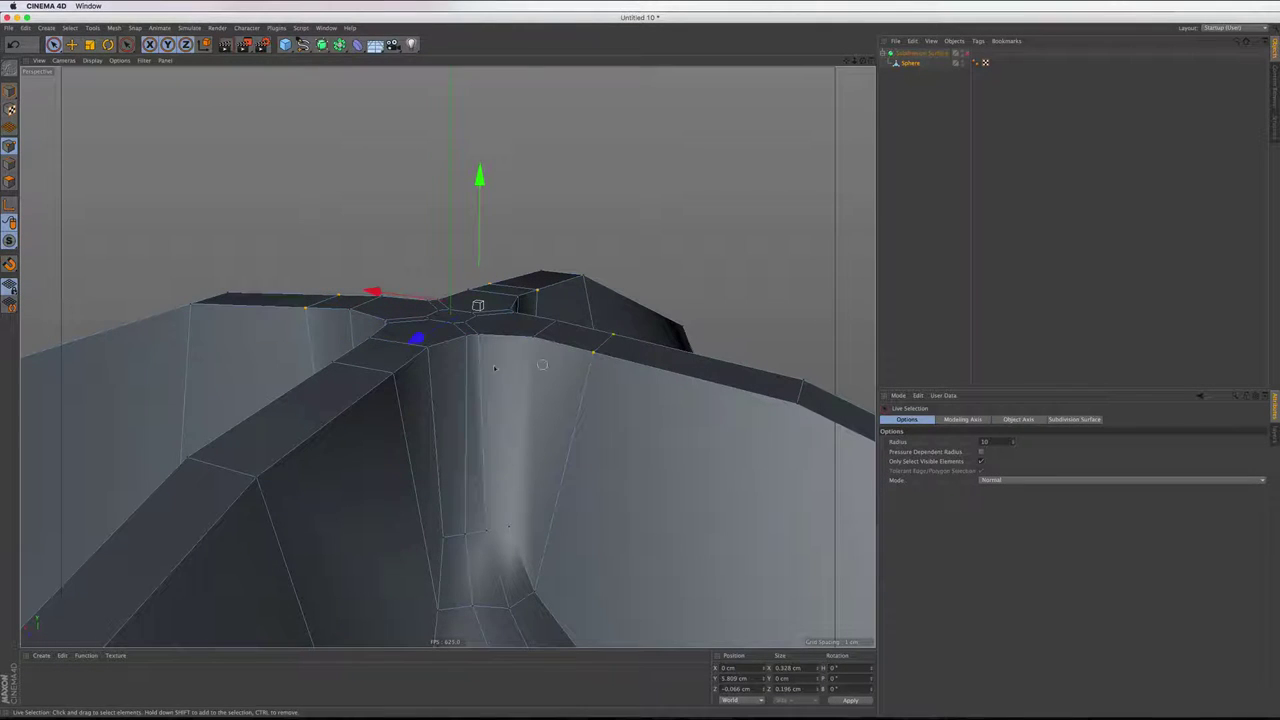
left_click(335, 366, "shift")
left_click_drag(450, 193, 450, 194)
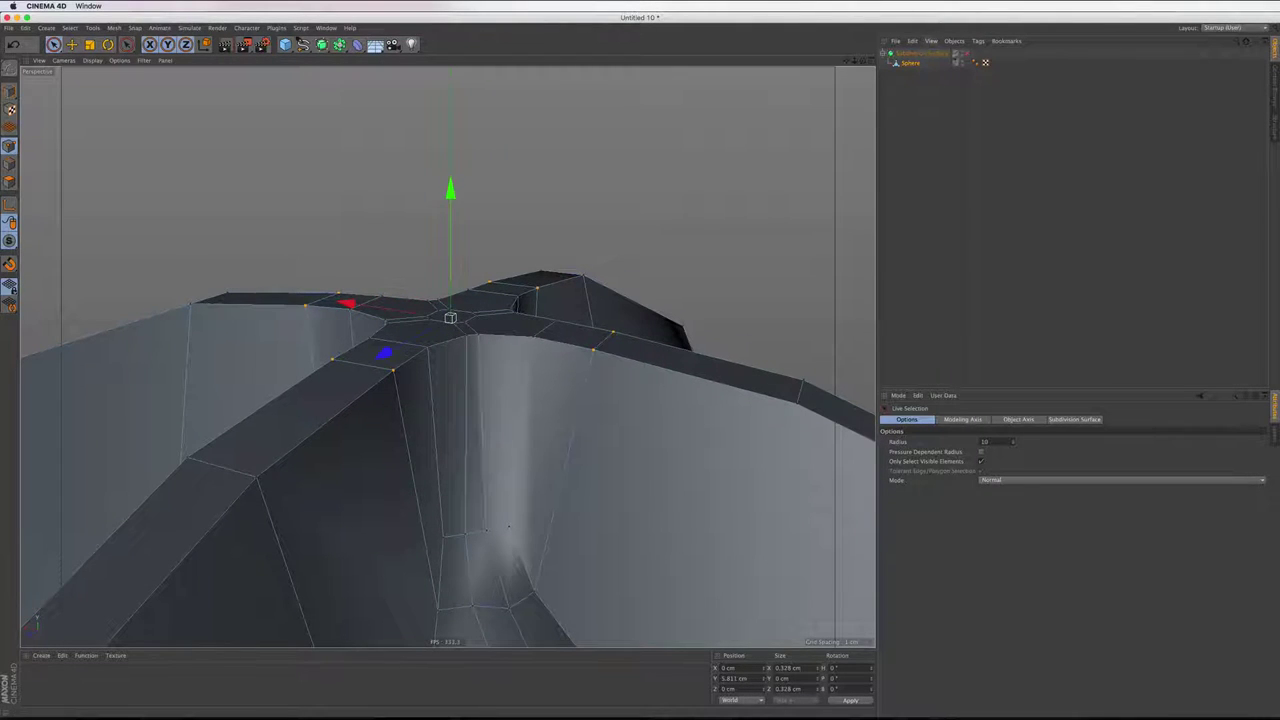
Preview the dome with subdivision smoothing on, looking down over it
key("q")
left_click_drag(450, 330, 490, 396, "alt")
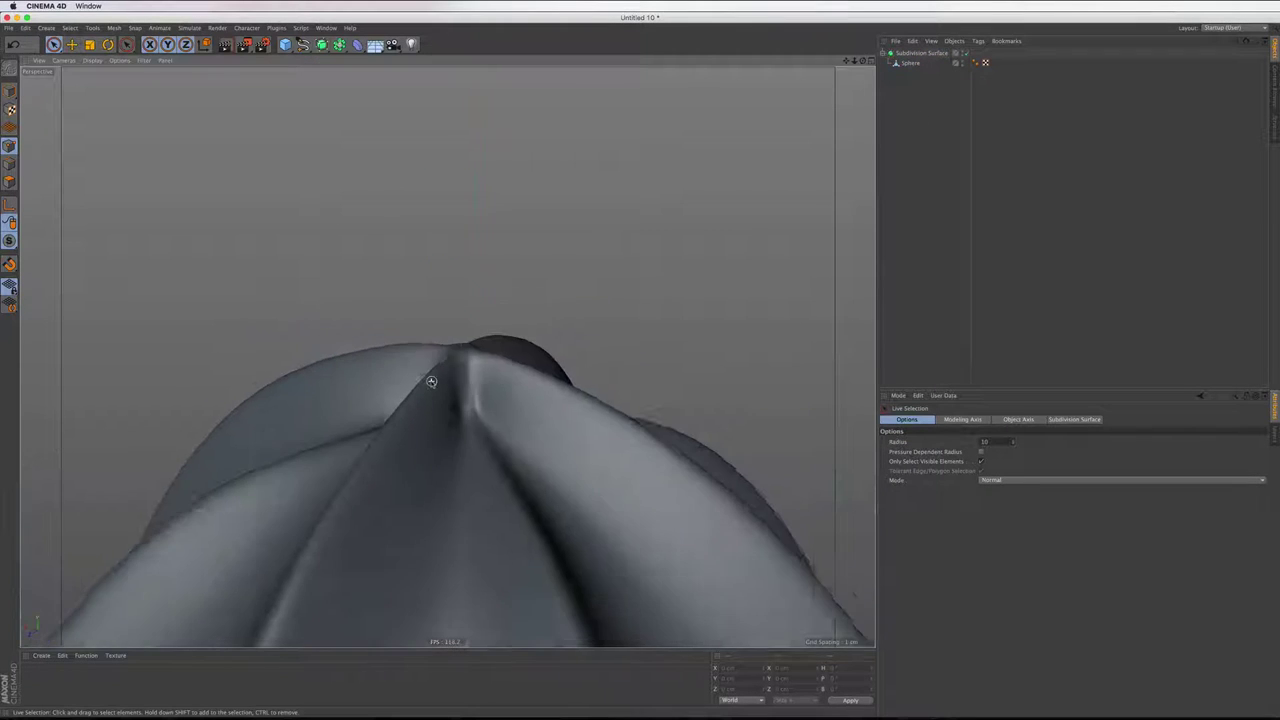
scroll(490, 396, "down", 1)
scroll(471, 400, "up", 3)
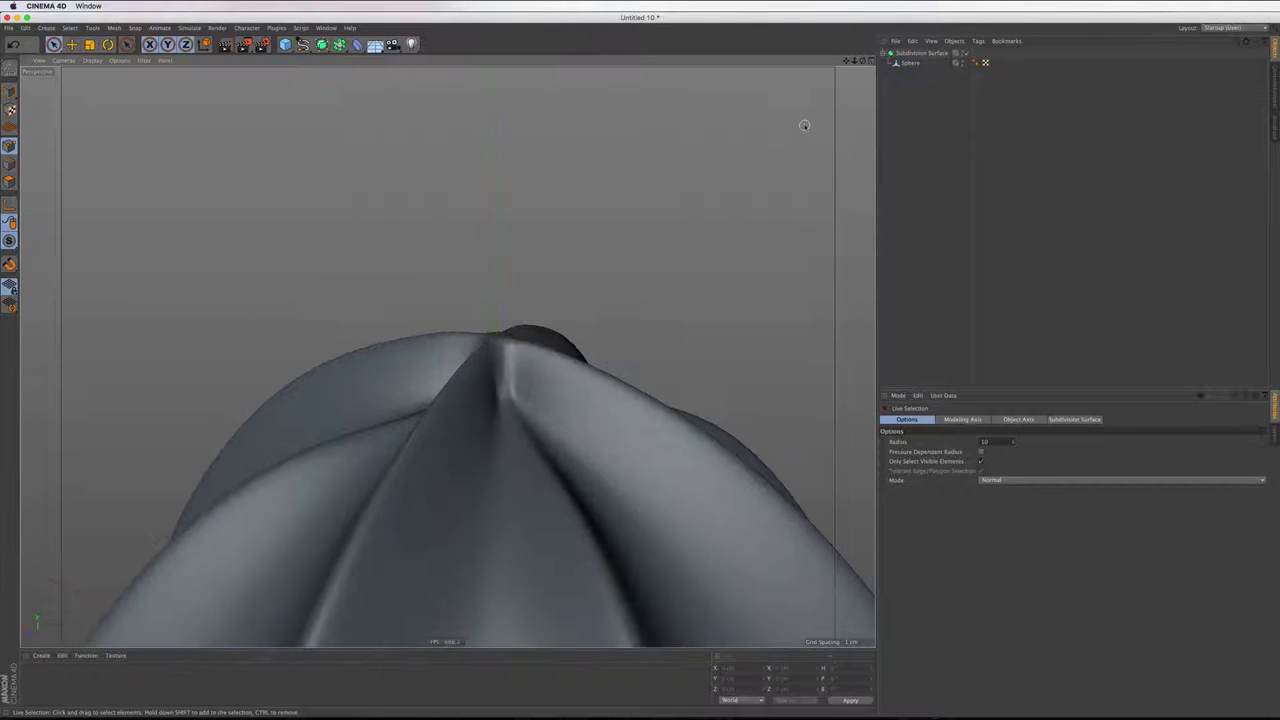
Select the Sphere, disable smoothing, and pick the small edge inside a rib groove close up
left_click(909, 63)
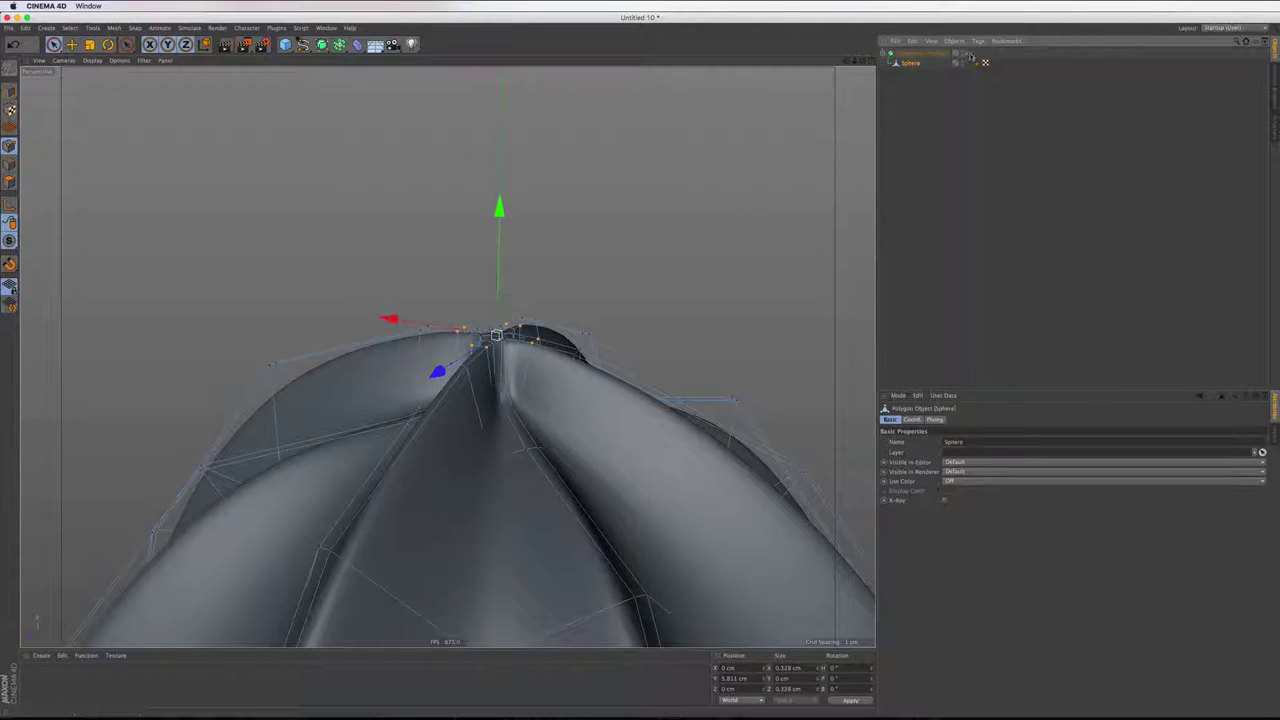
key("q")
scroll(477, 394, "up", 2)
scroll(529, 381, "up", 3)
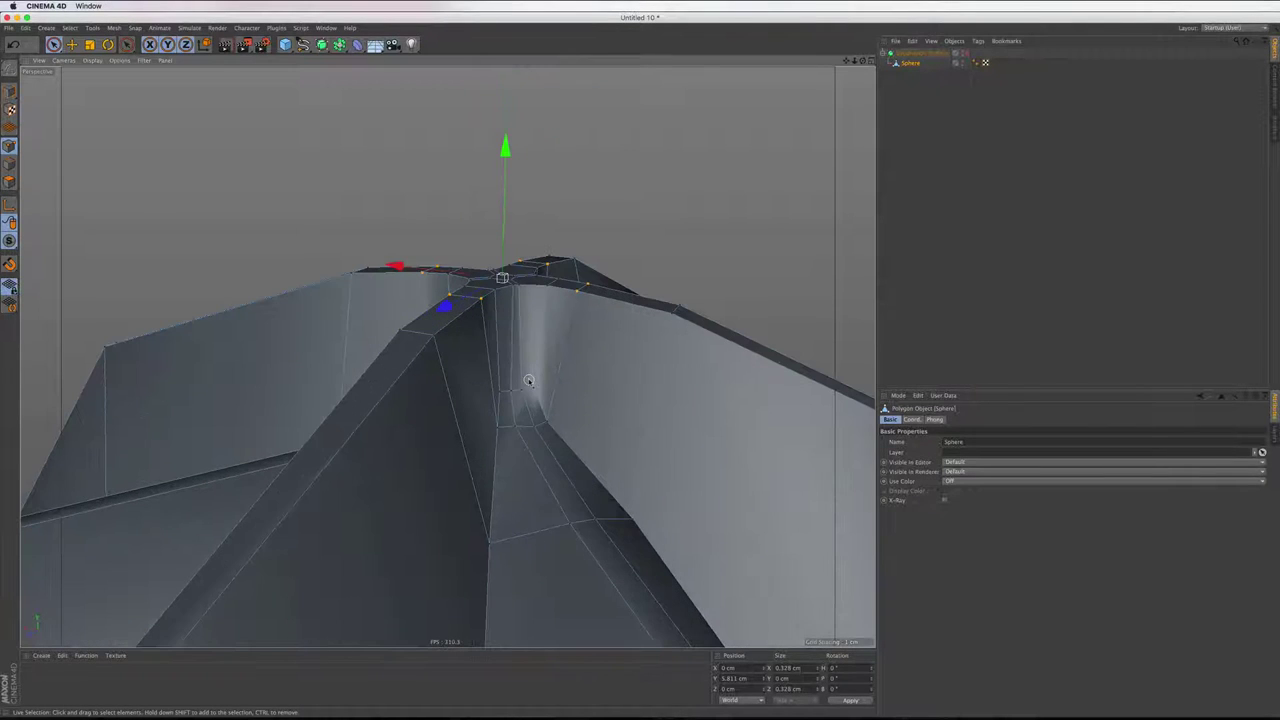
mouse_move(809, 112)
left_mouse_down("alt")
mouse_move(447, 356)
mouse_move(609, 306)
left_mouse_up("alt")
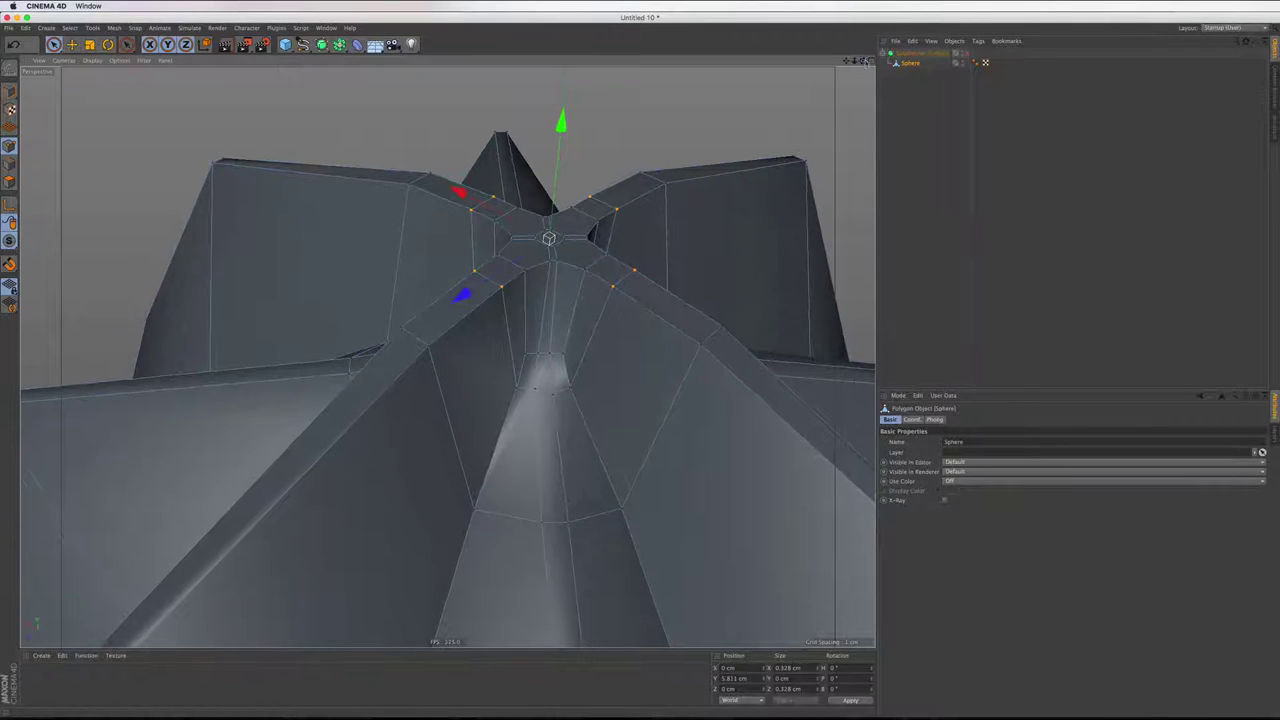
left_click(527, 353)
left_click(560, 353, "shift")
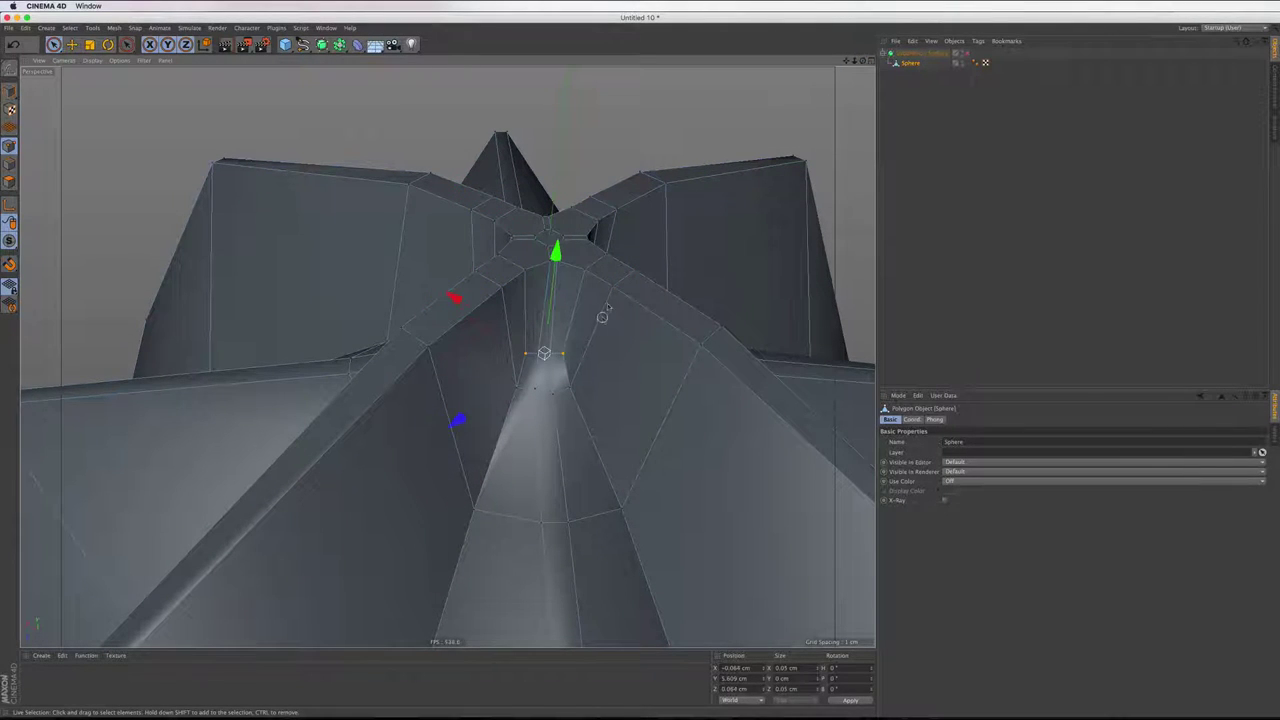
left_click_drag(856, 61, 447, 356)
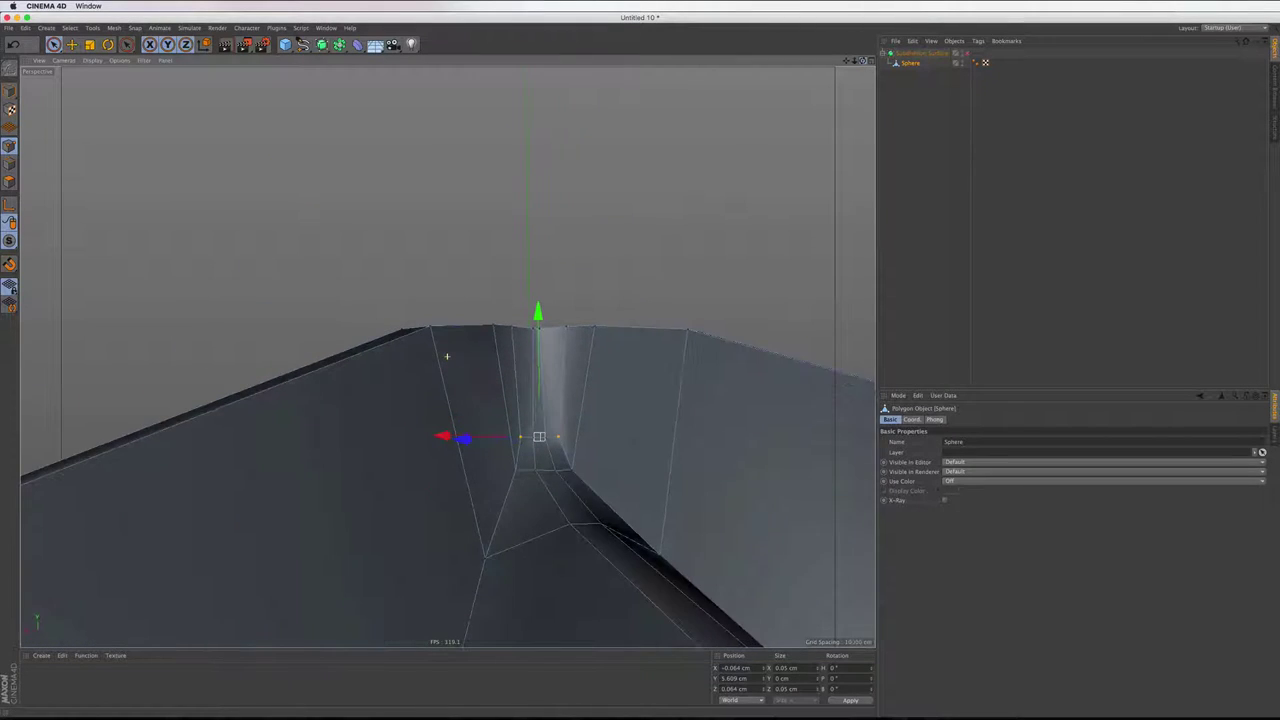
Box-select the groove-top points in the enlarged, zoomed Front view
left_click(868, 61)
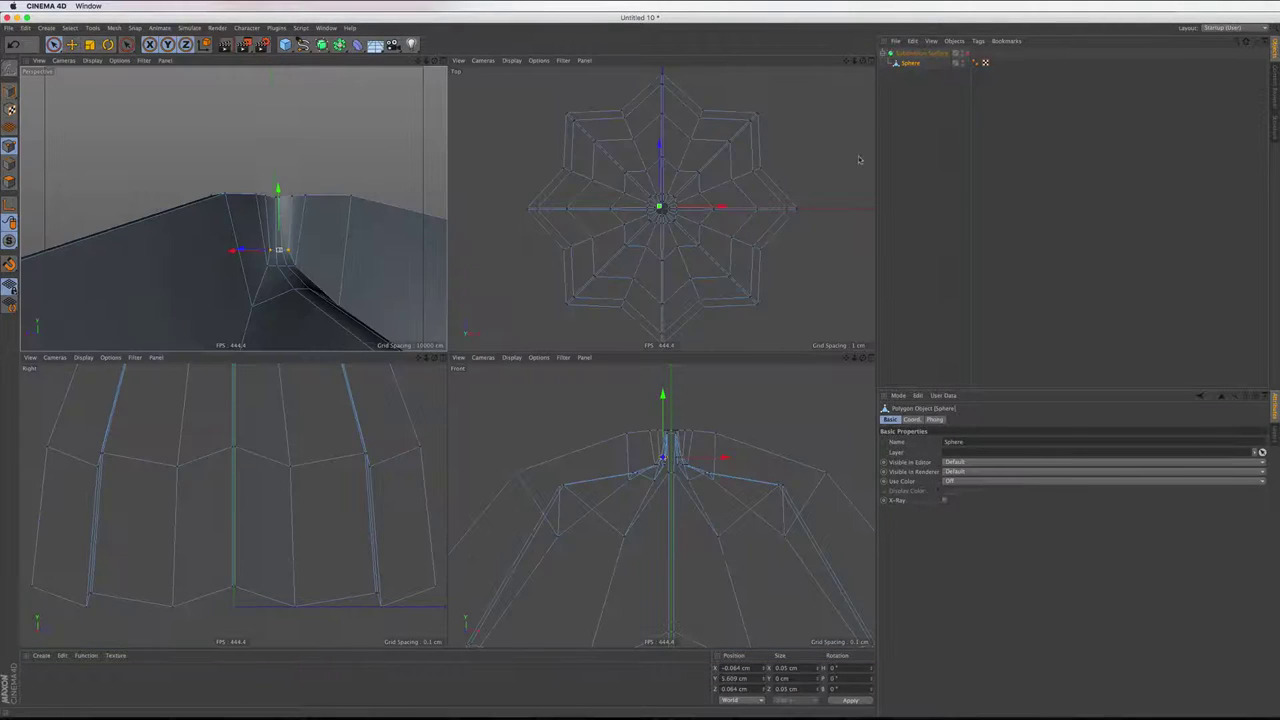
left_click(869, 358)
scroll(481, 252, "up", 5)
scroll(477, 242, "up", 5)
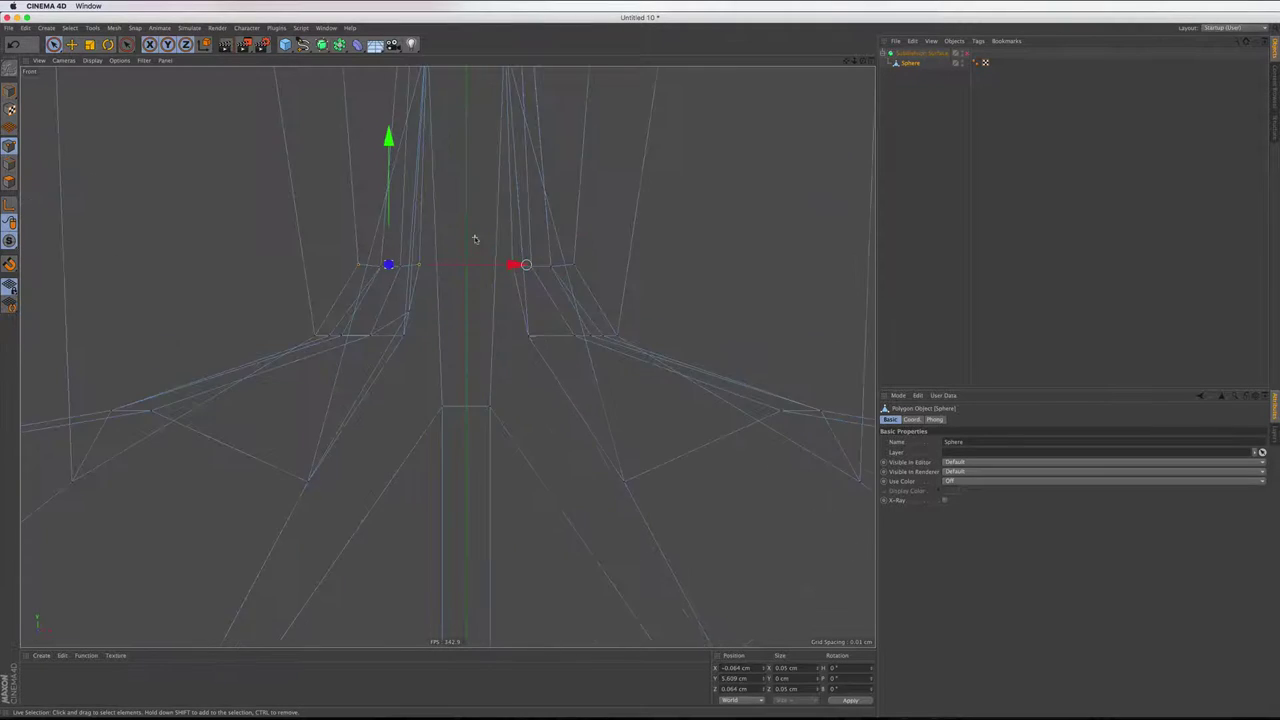
scroll(489, 232, "up", 5)
left_click(54, 44)
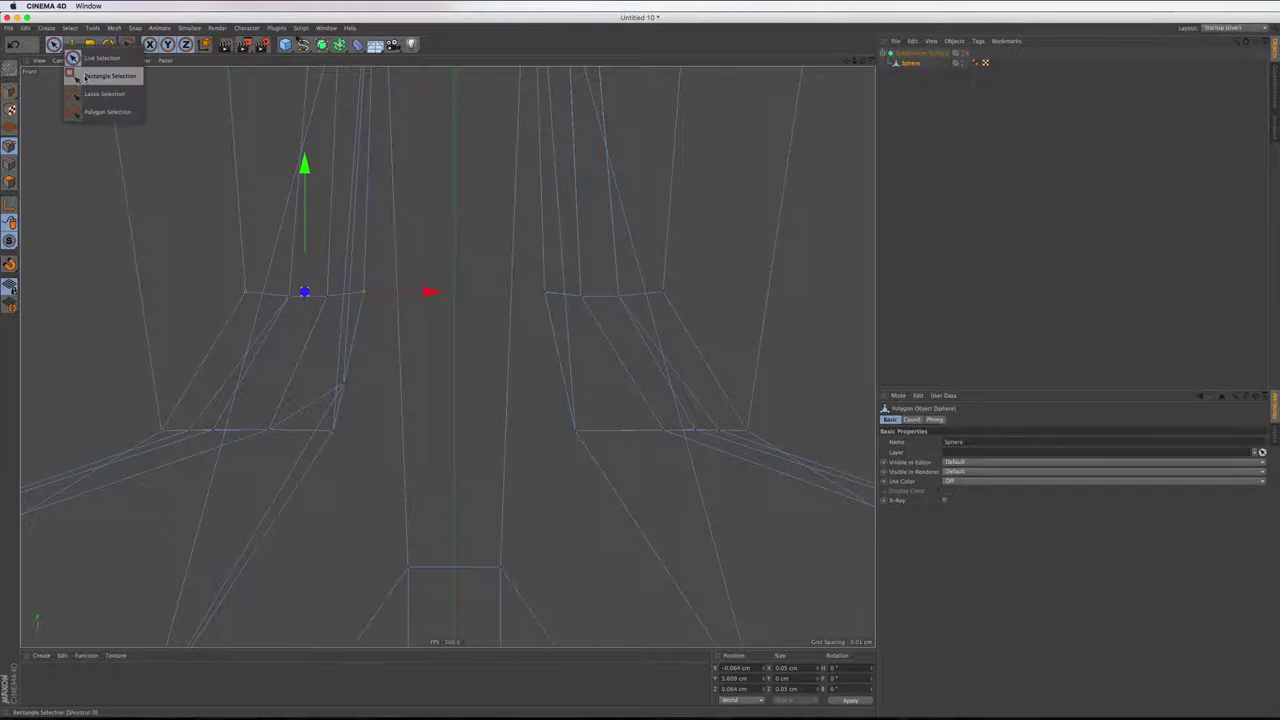
left_click(90, 70)
left_click_drag(158, 248, 702, 289)
In Perspective, scale the groove-top points to about 77% and raise them 0.051 cm
left_click(869, 62)
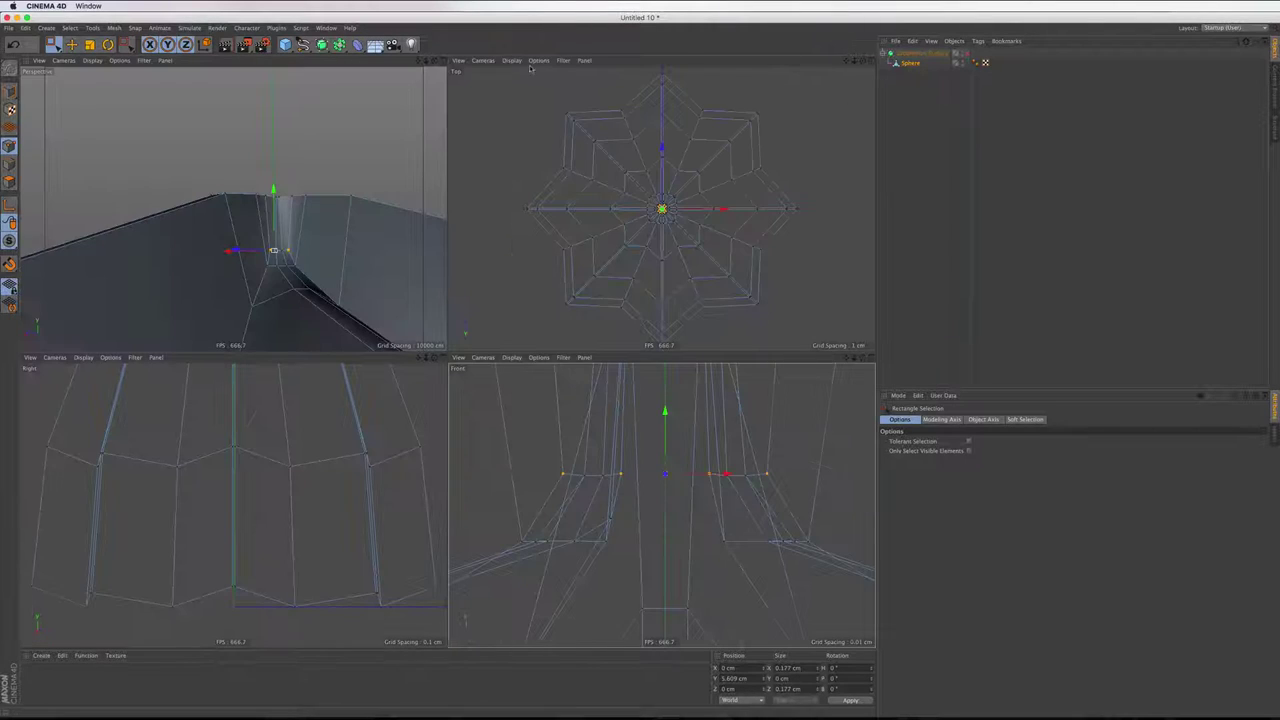
left_click(440, 61)
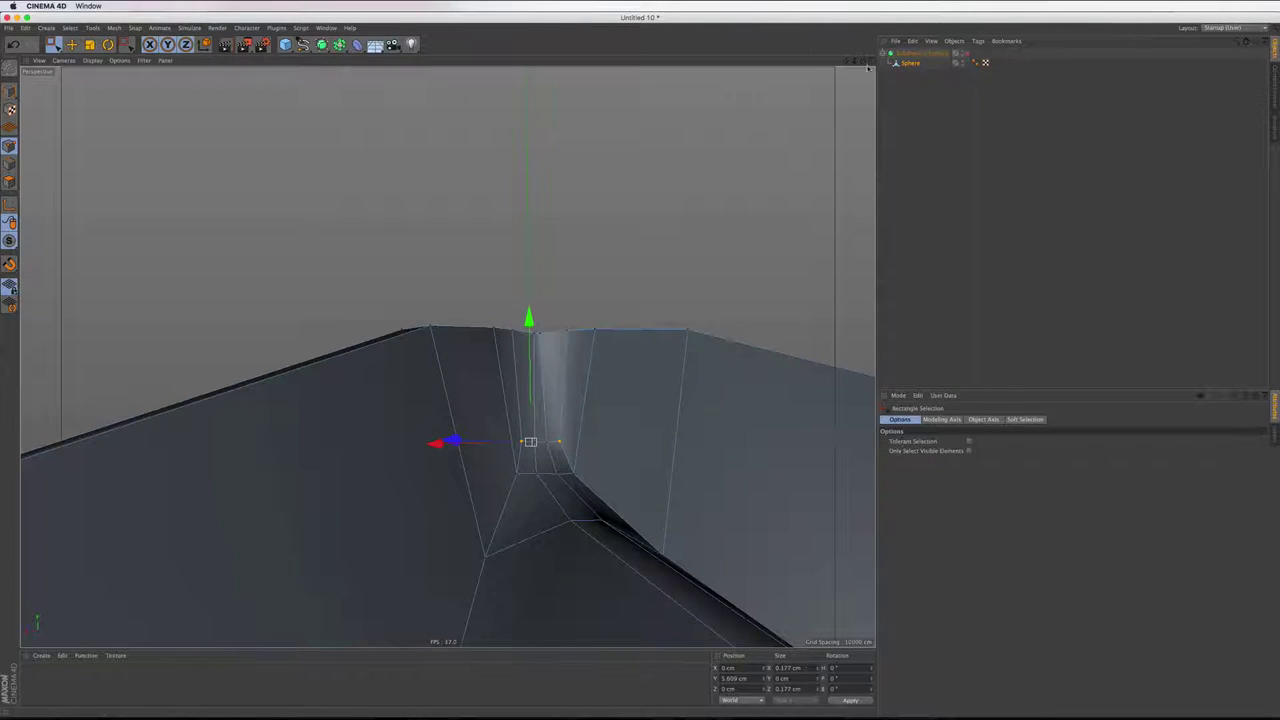
left_click_drag(858, 62, 860, 75)
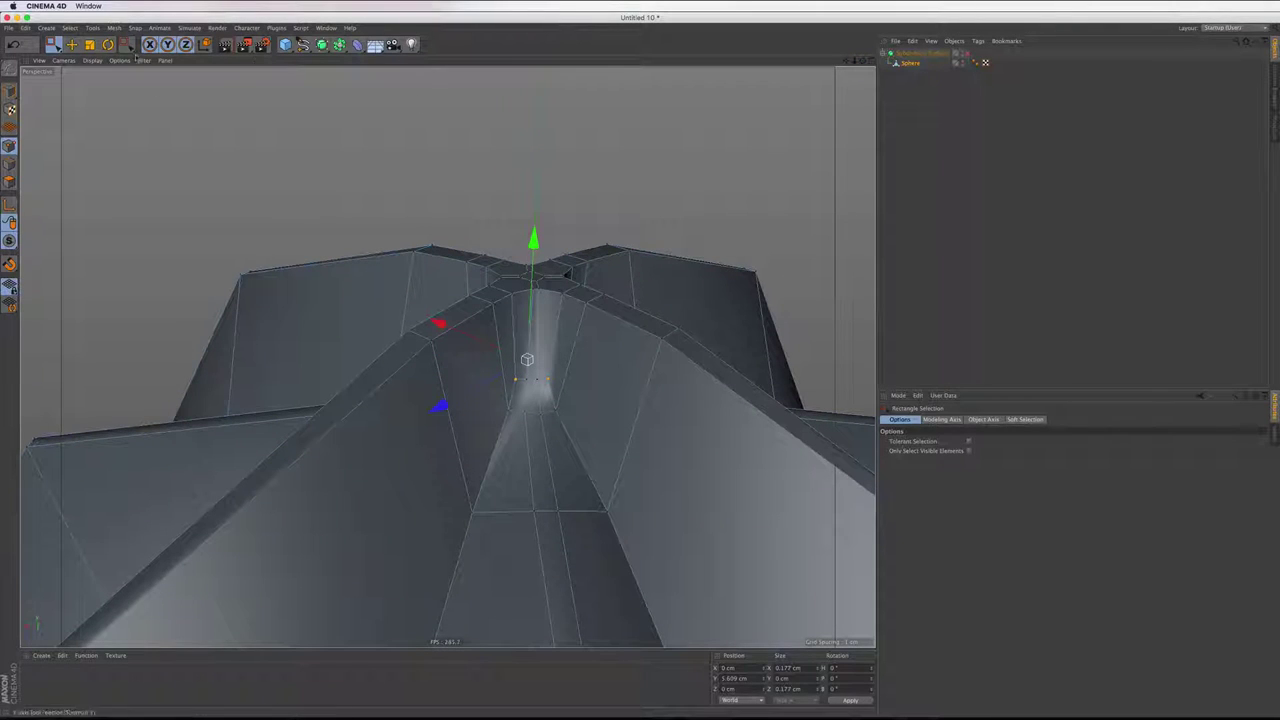
left_click(72, 44)
left_click_drag(534, 238, 535, 240)
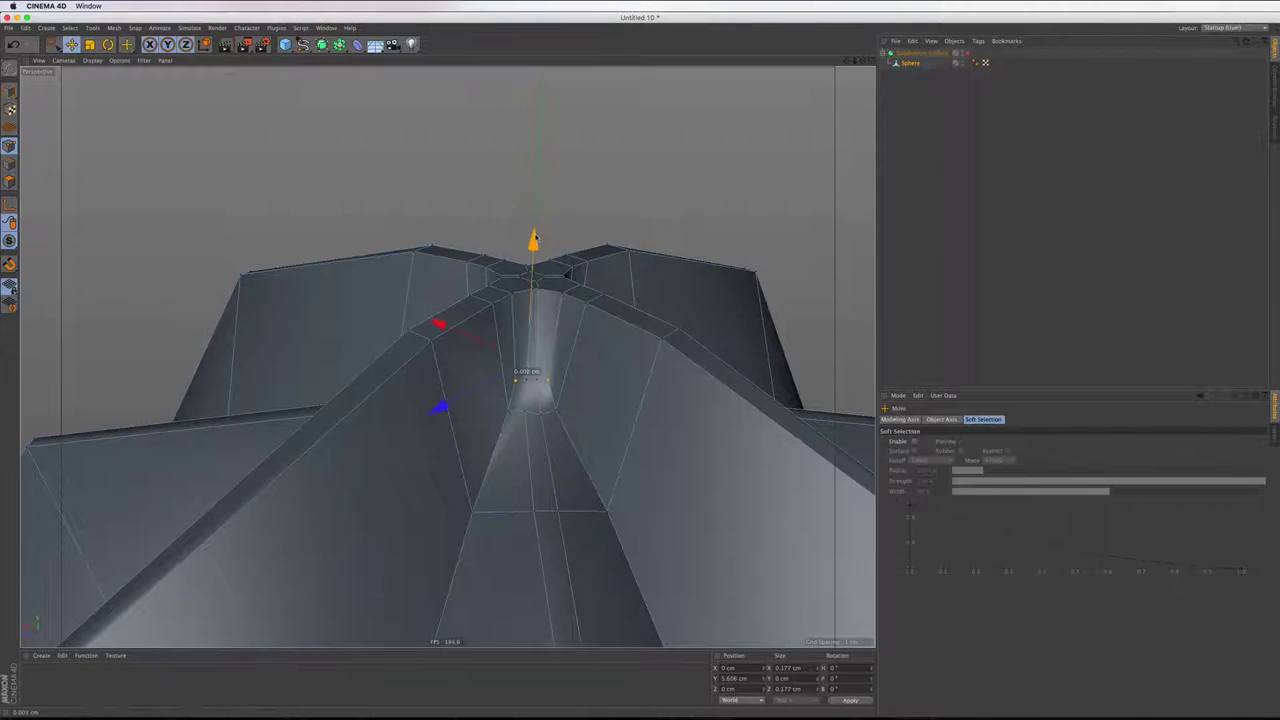
key("t")
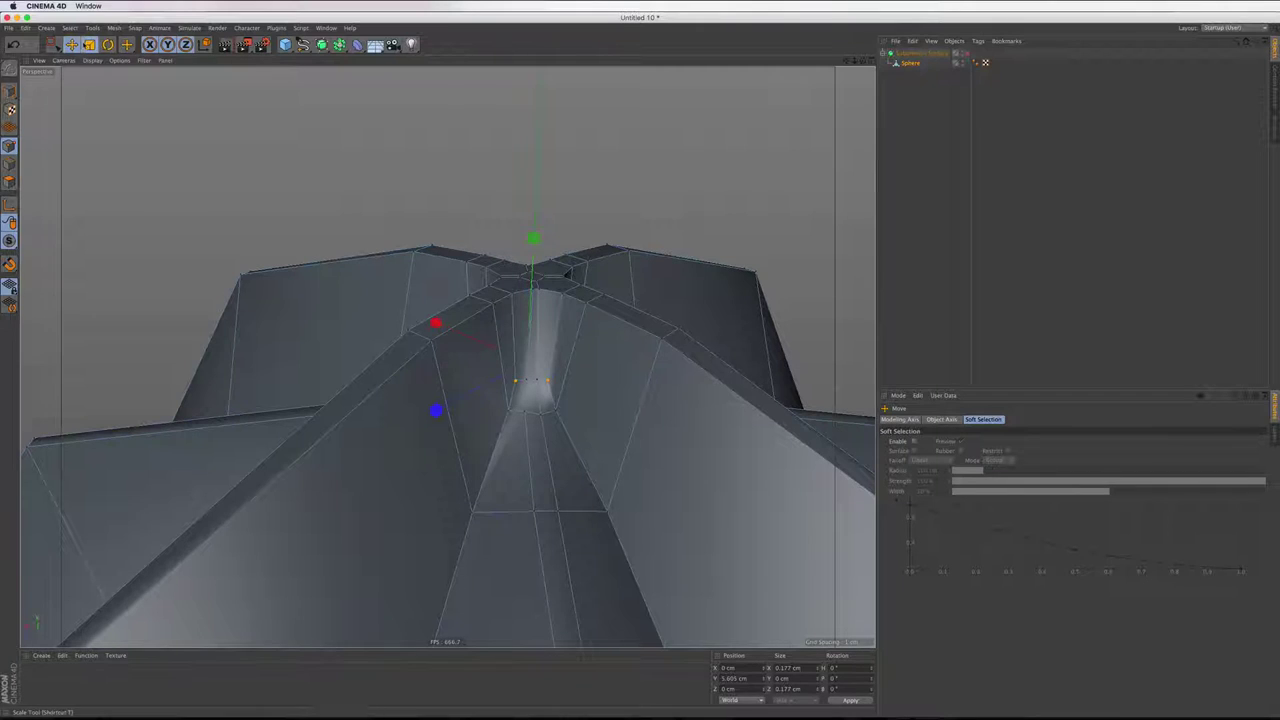
left_click_drag(213, 100, 116, 131)
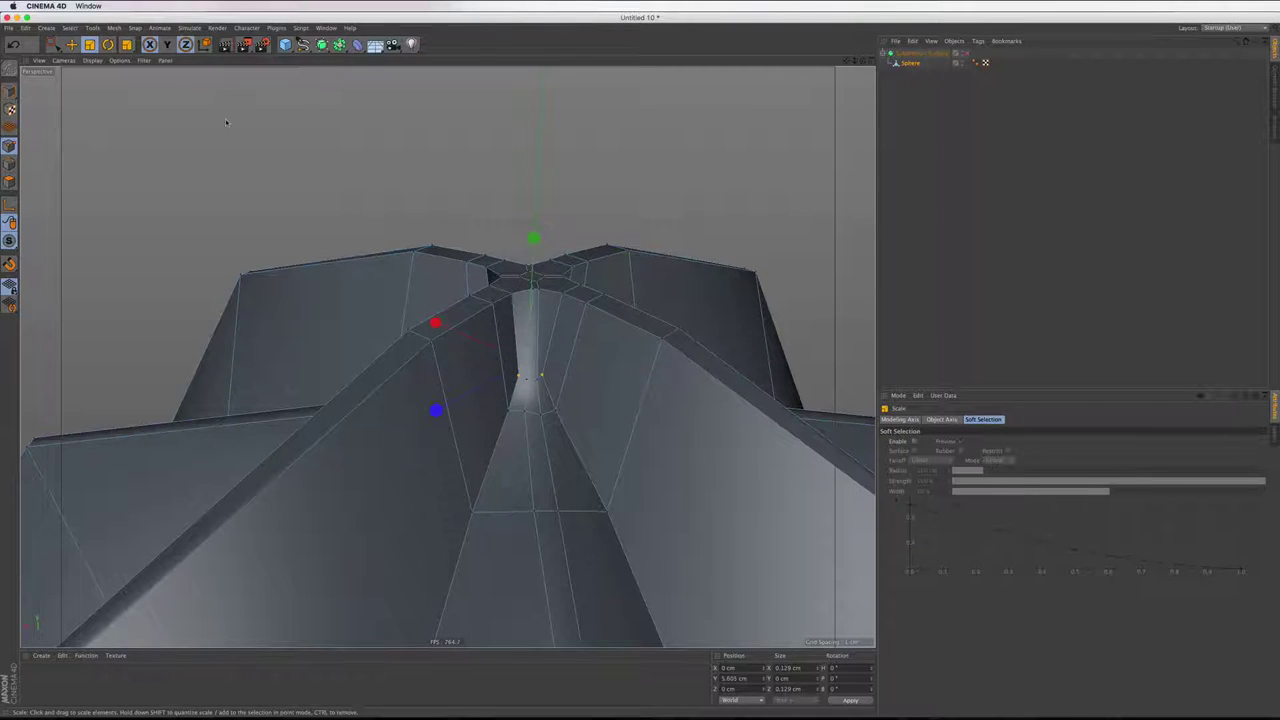
key("e")
mouse_move(533, 238)
left_mouse_down()
mouse_move(535, 218)
mouse_move(530, 240)
left_mouse_up()
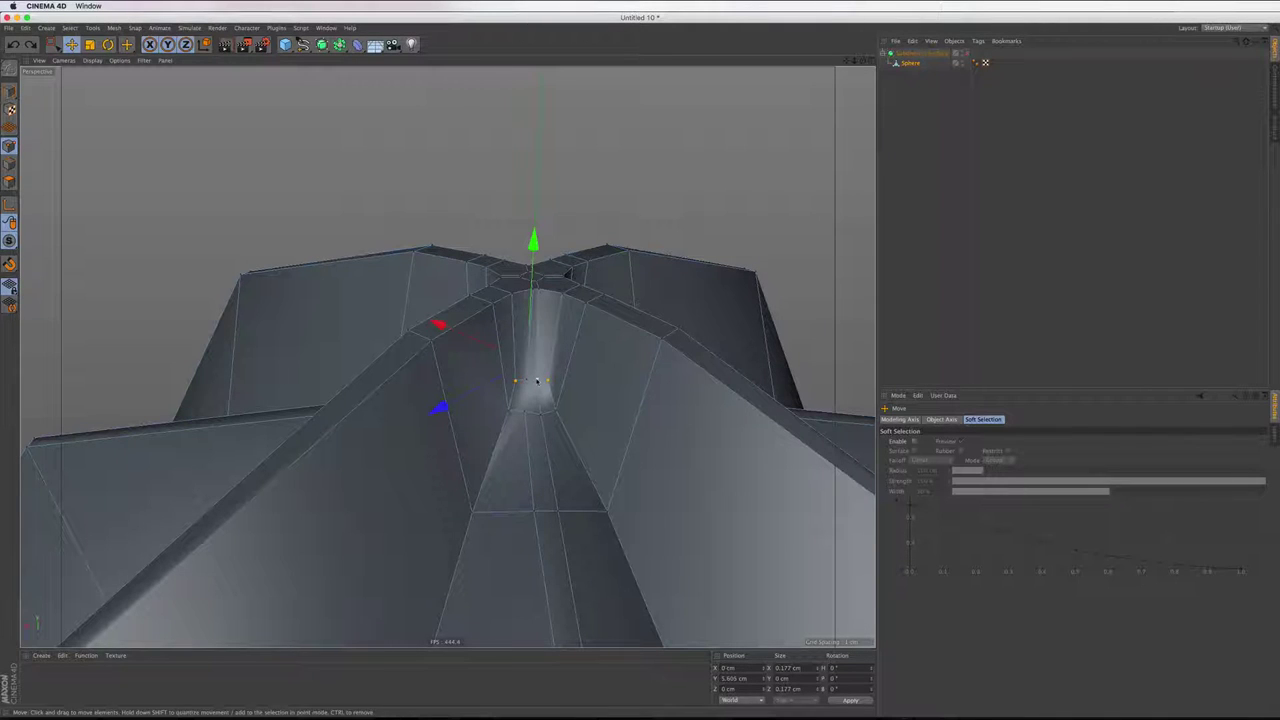
Box-select the groove-top points in Front view, then return to Perspective
left_click(870, 61)
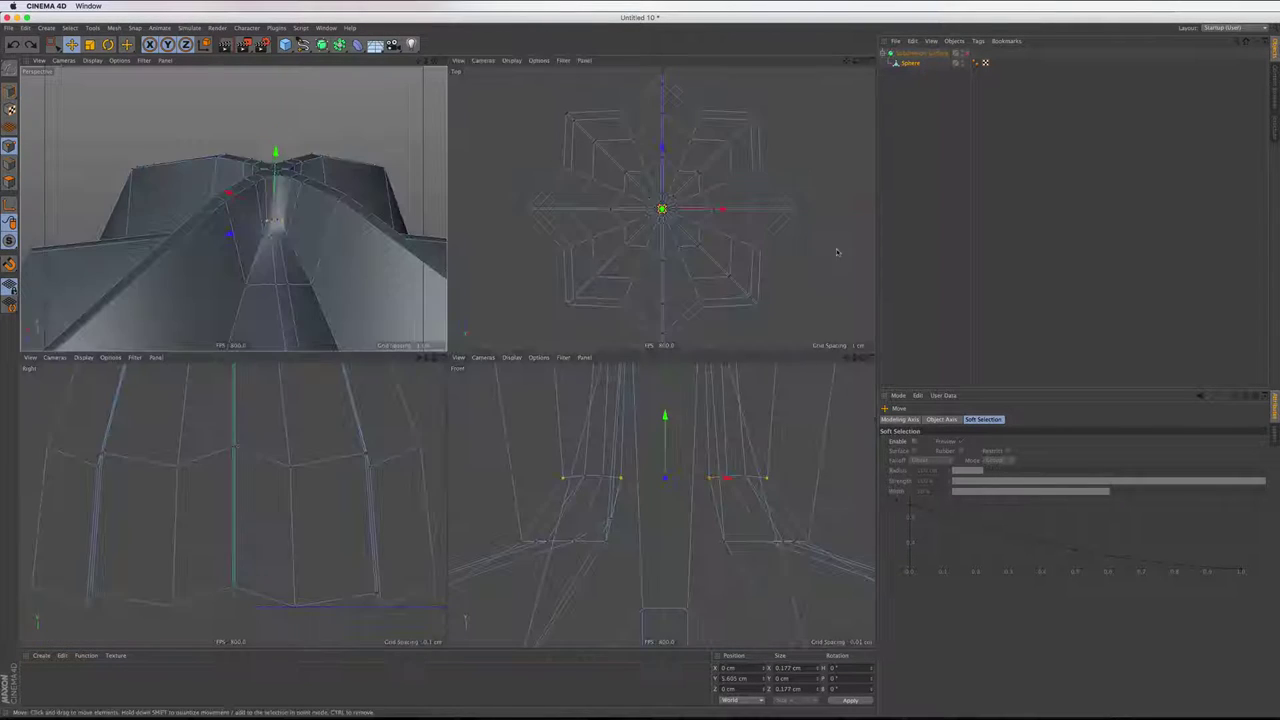
left_click(868, 360)
left_click(747, 431)
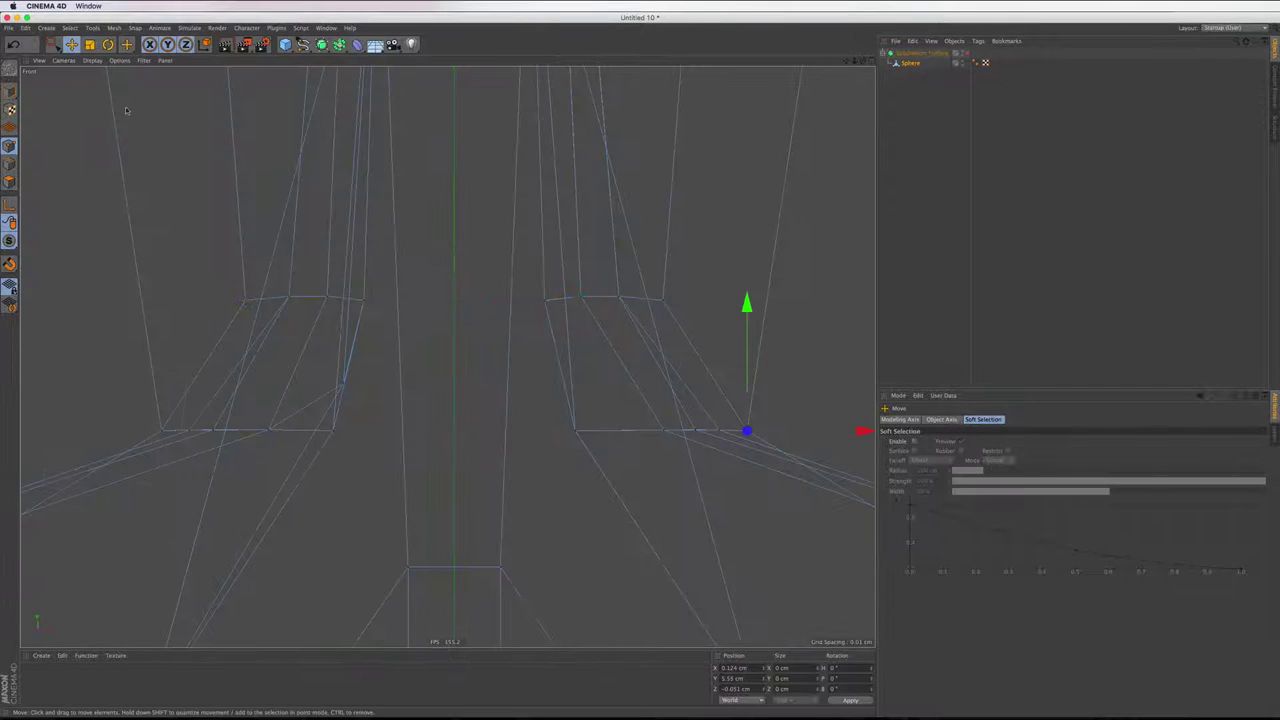
left_click_drag(57, 47, 100, 76)
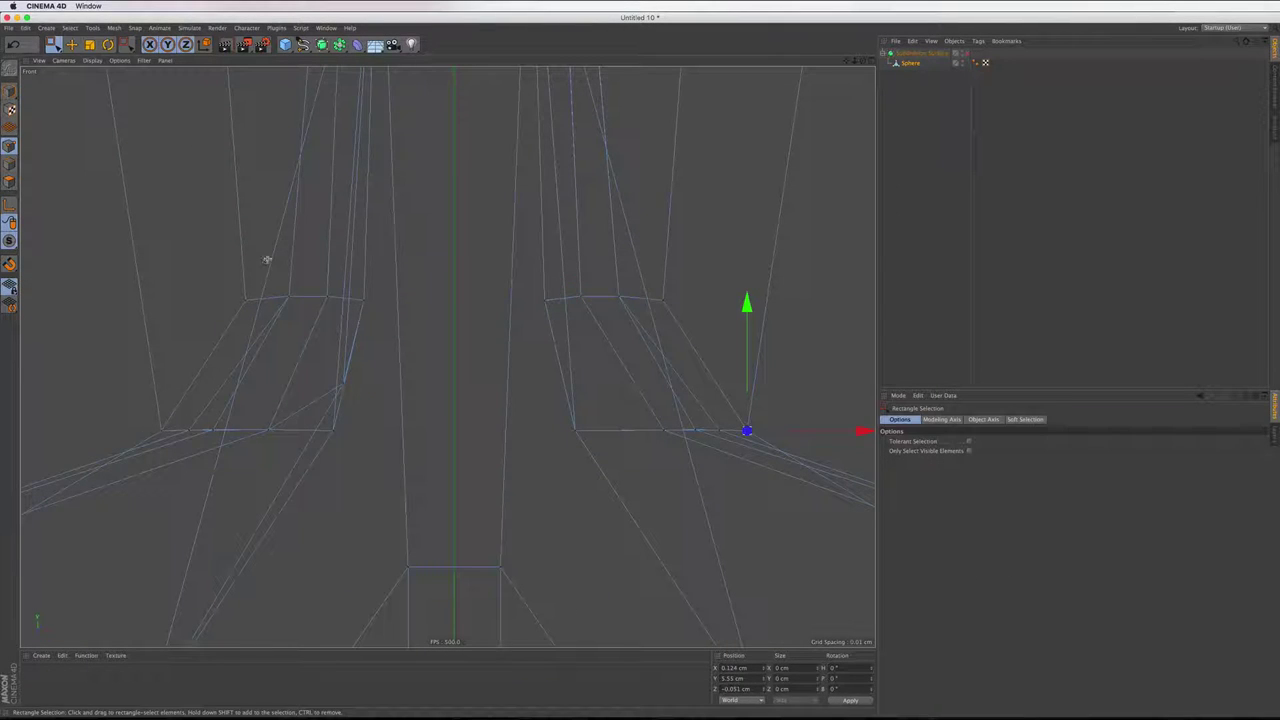
left_click_drag(263, 257, 628, 297)
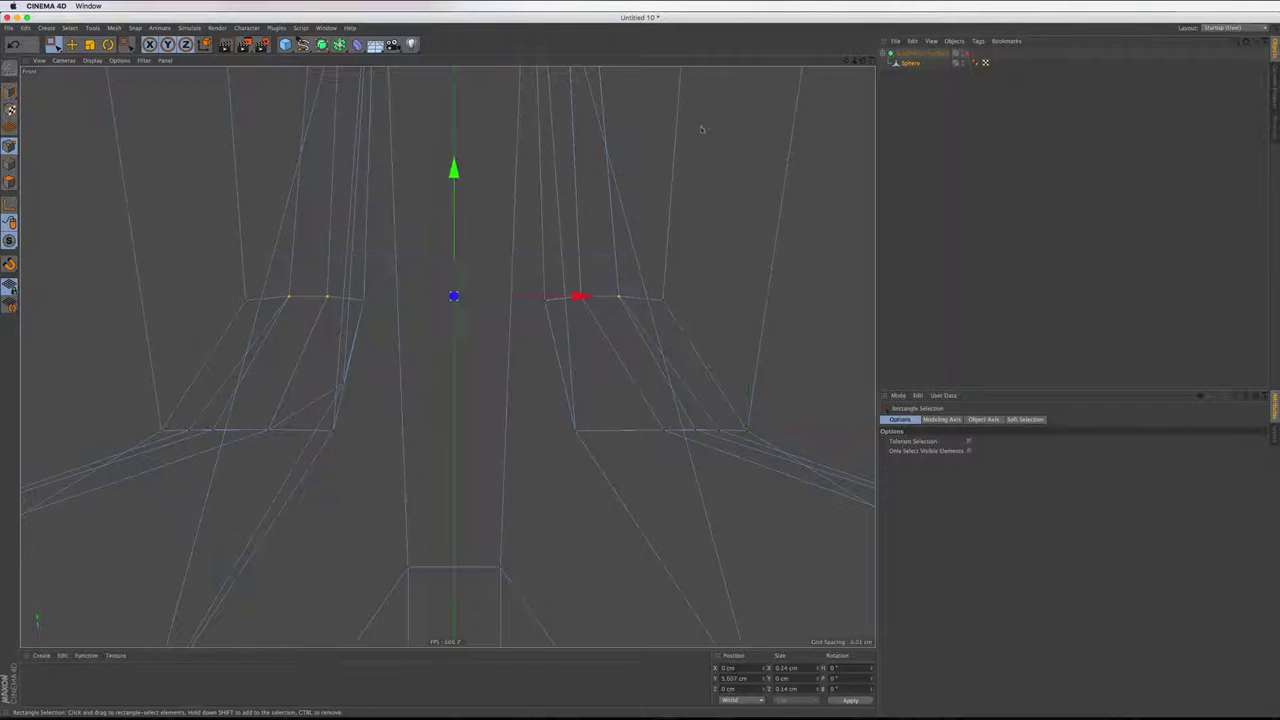
left_click(870, 61)
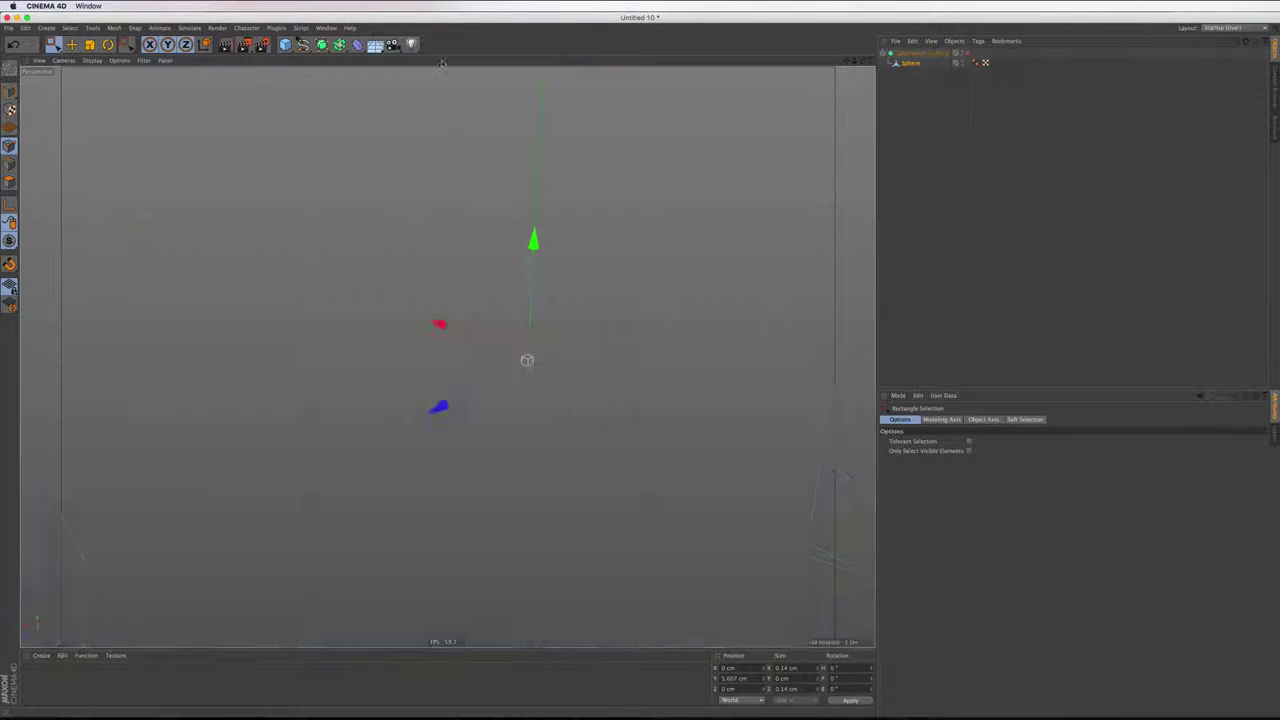
left_click(441, 61)
Scale the points to about 88%, lower them slightly, then widen them to about 113%
key("t")
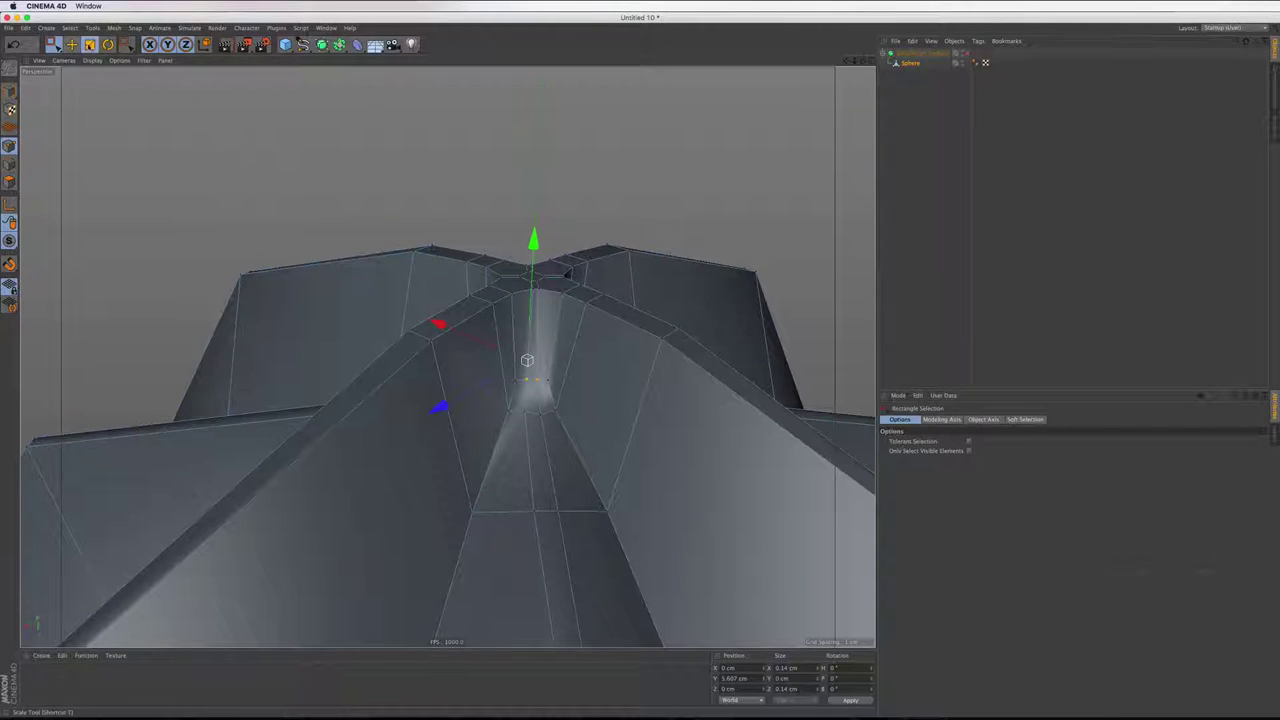
left_click_drag(553, 198, 513, 204)
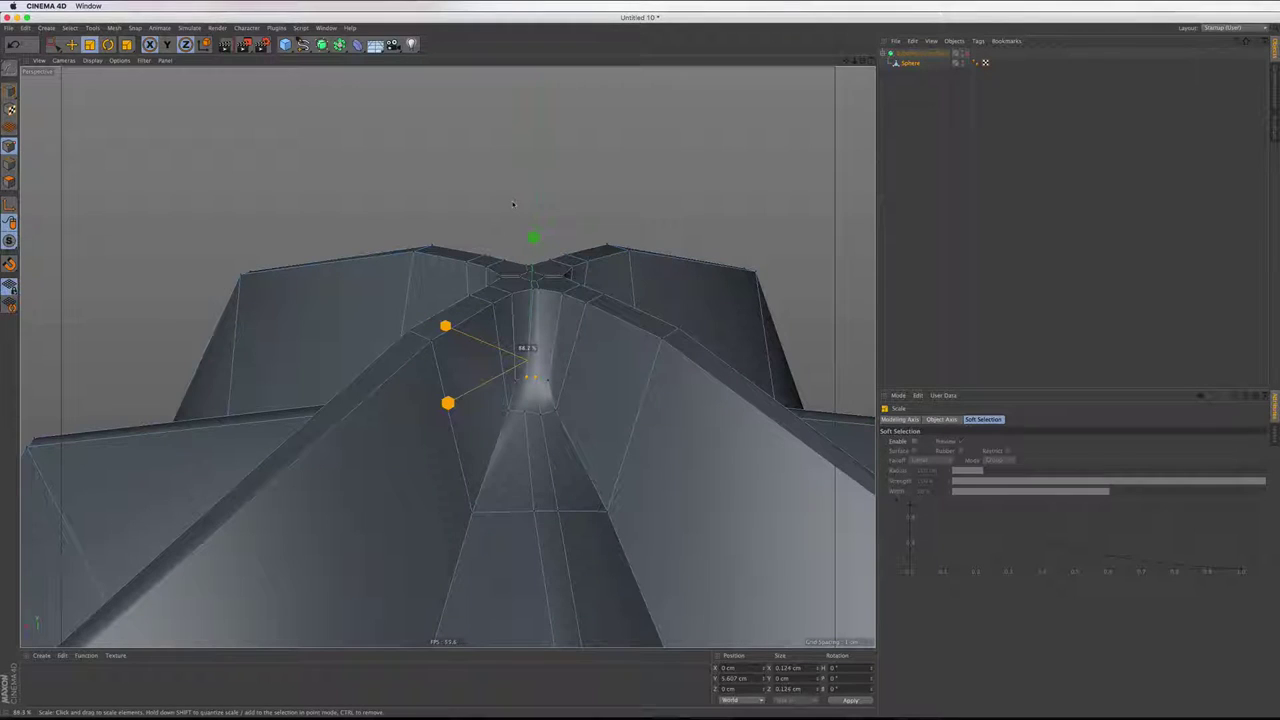
key("e")
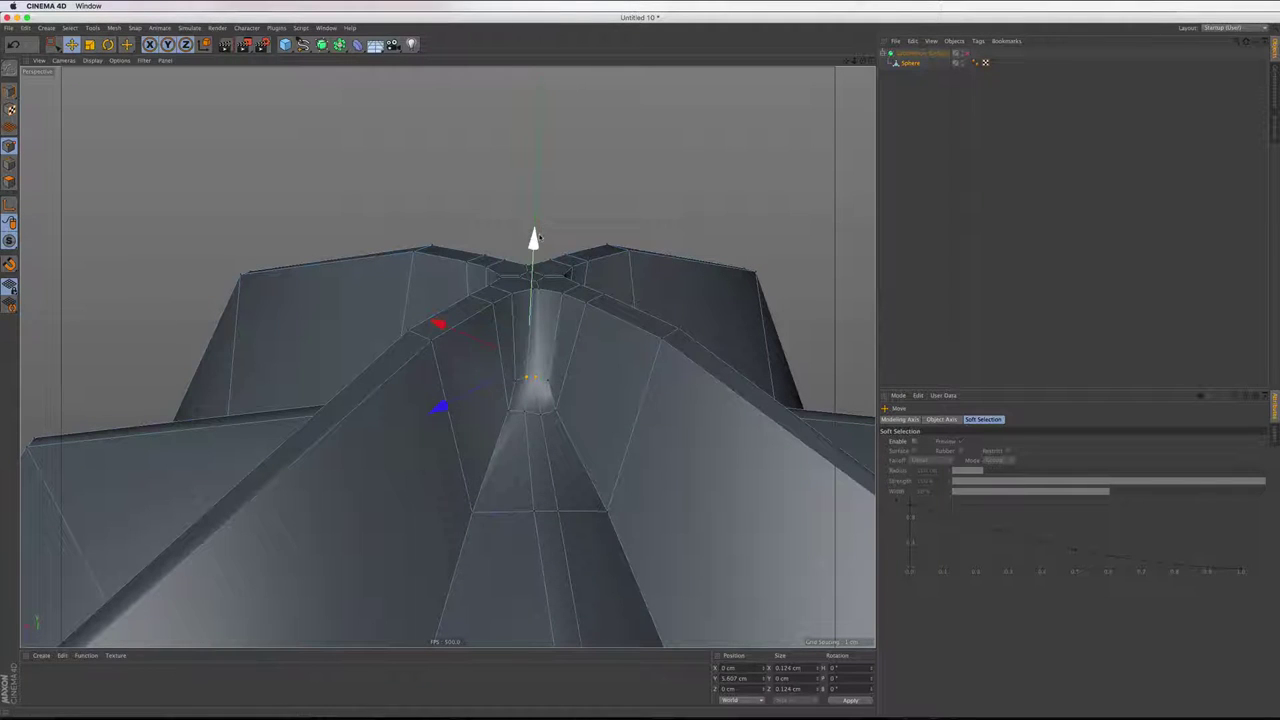
left_click_drag(536, 243, 537, 250)
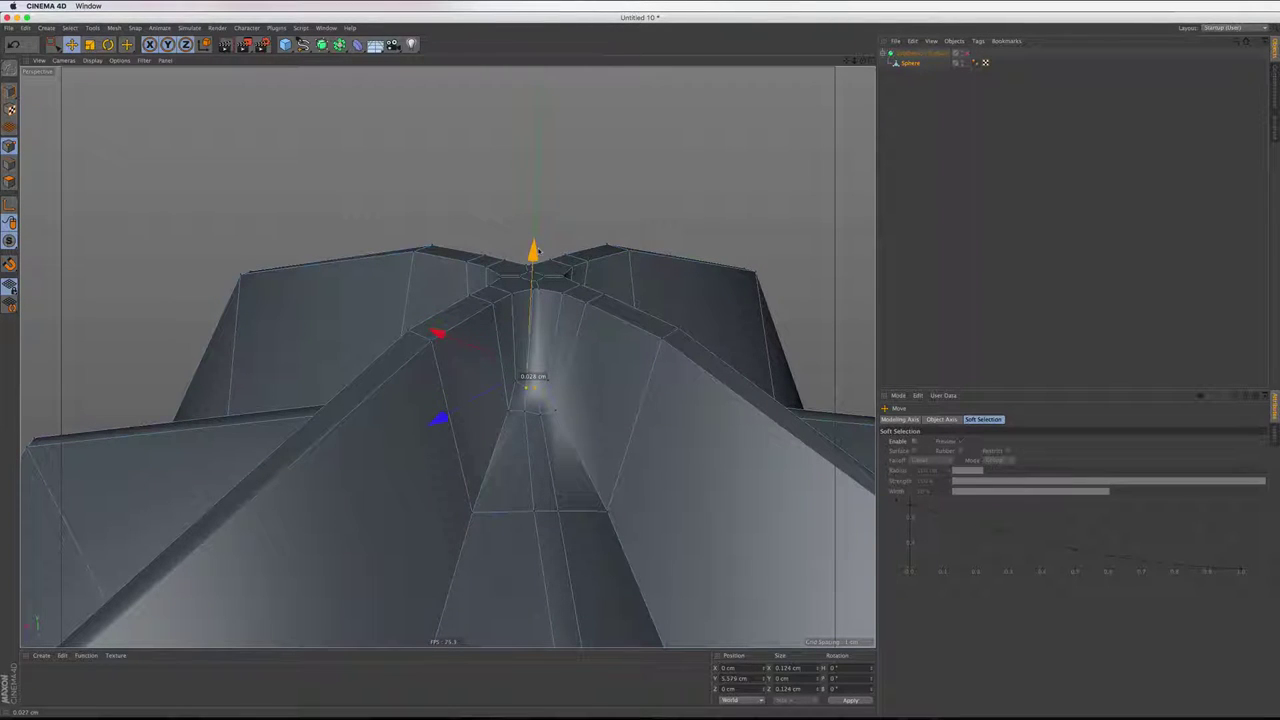
key("t")
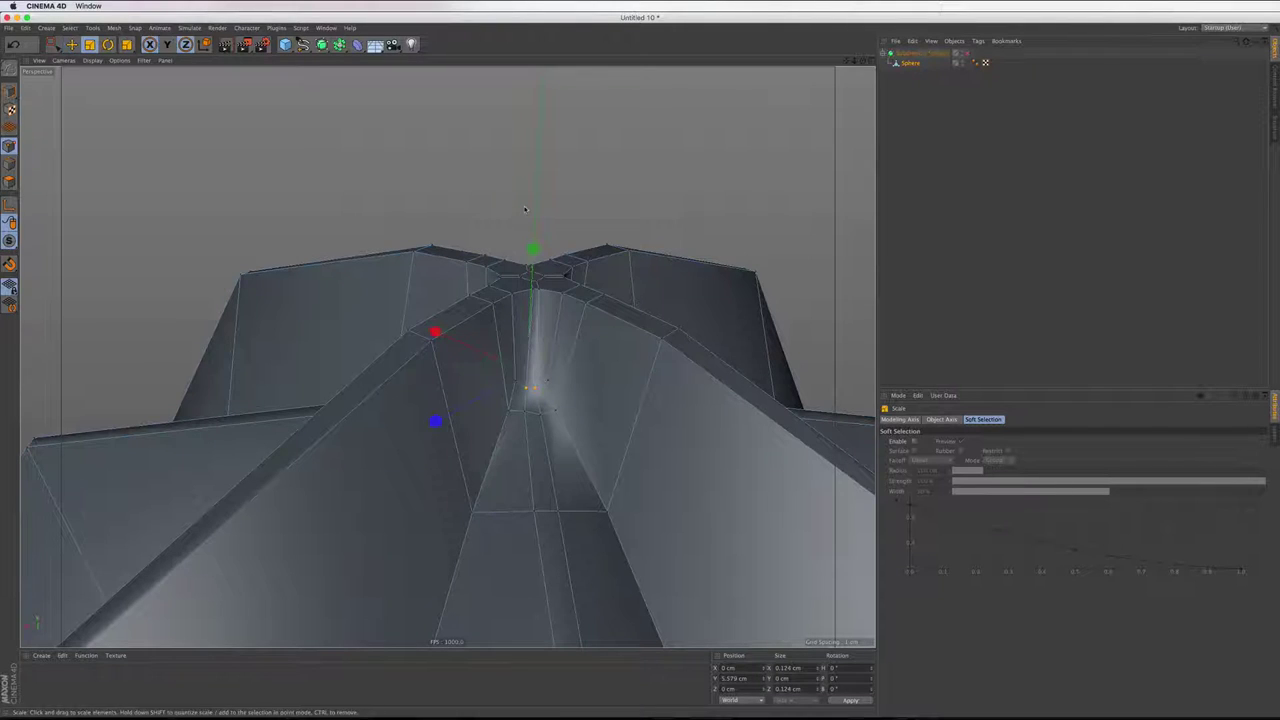
left_click_drag(535, 211, 656, 179)
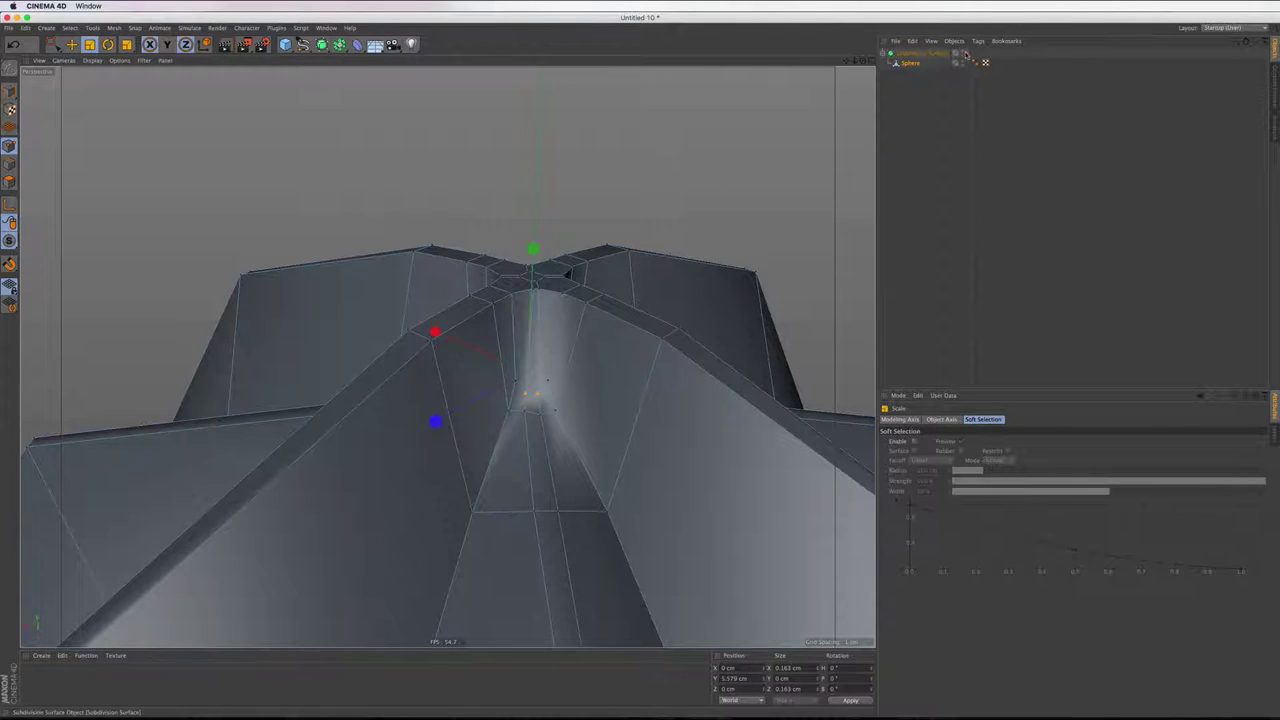
Re-enable the Subdivision Surface, inspect the ribbed top up close, then select the Sphere
left_click(964, 52)
scroll(494, 267, "down", 3)
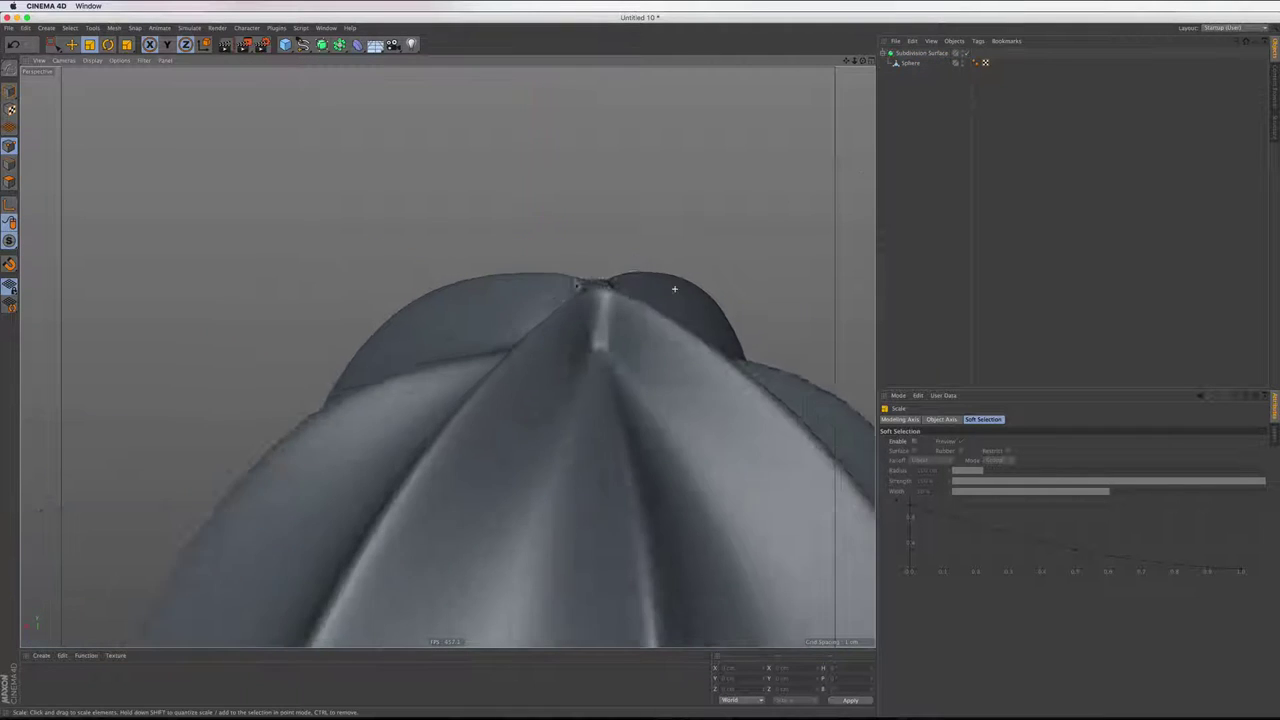
scroll(494, 267, "down", 3)
scroll(494, 267, "down", 2)
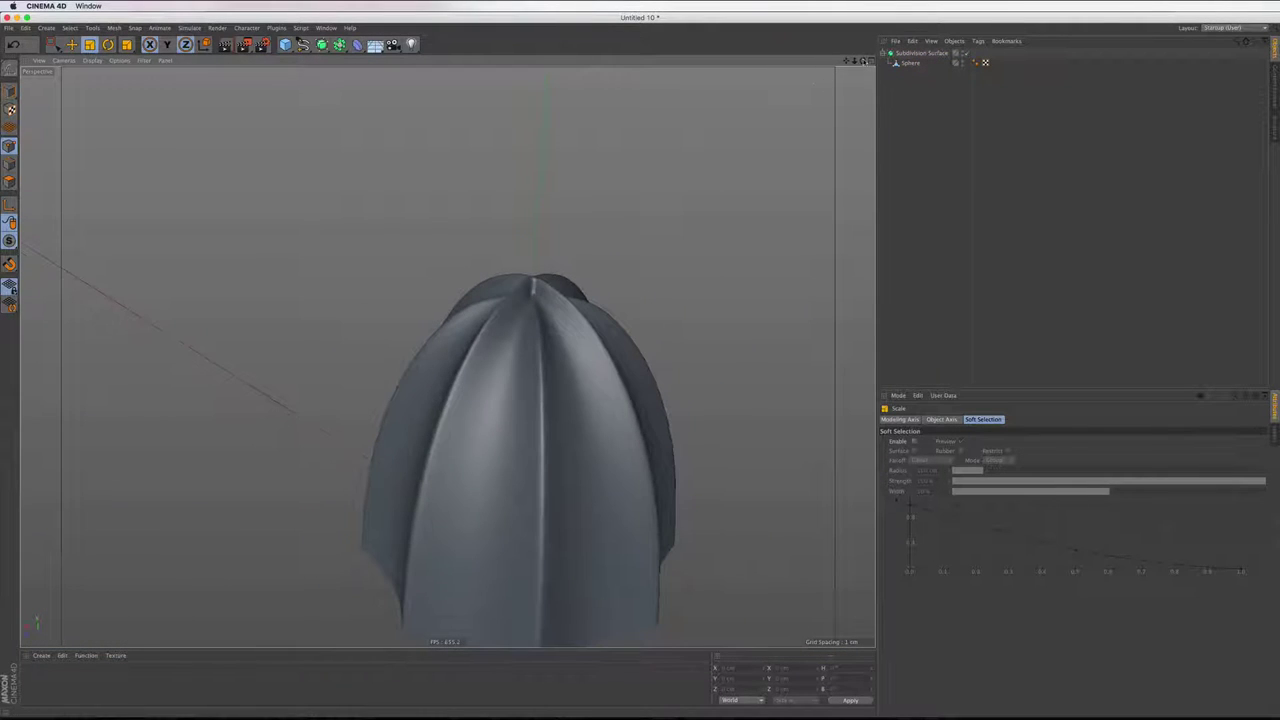
left_click_drag(447, 356, 447, 356, "alt")
scroll(447, 356, "down", 3)
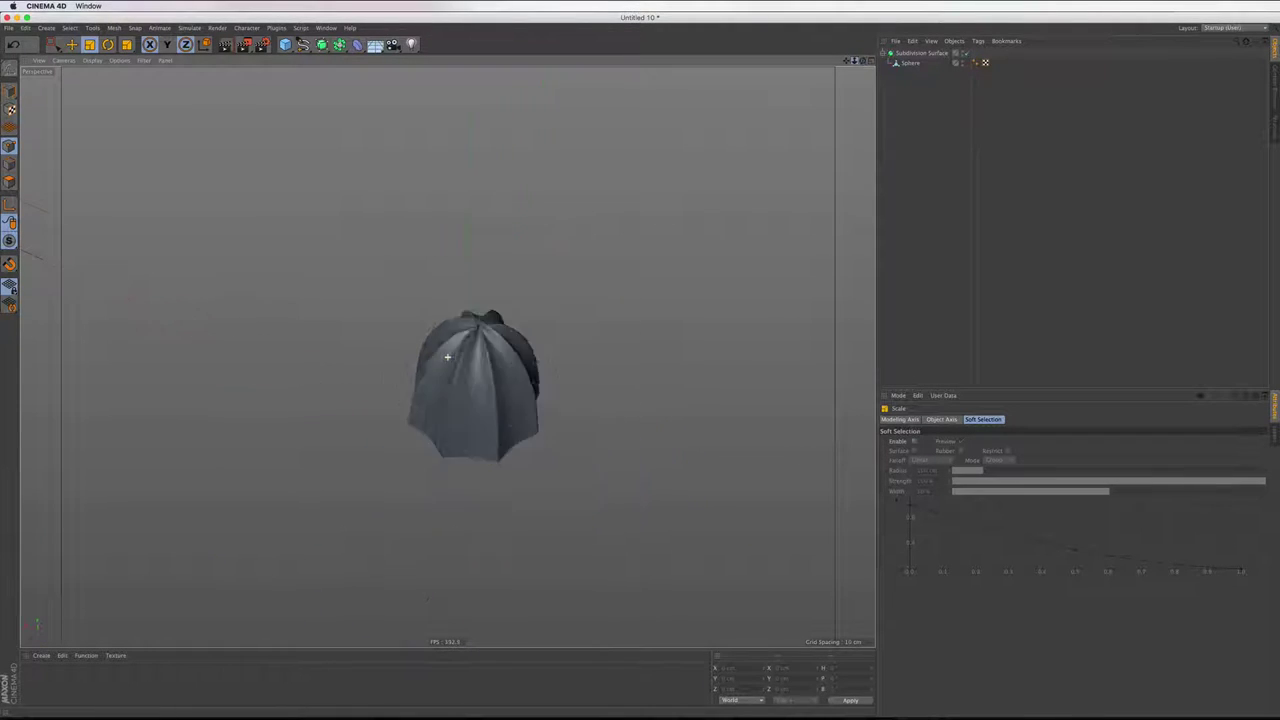
scroll(447, 356, "down", 2)
scroll(447, 356, "up", 3)
scroll(447, 356, "up", 3)
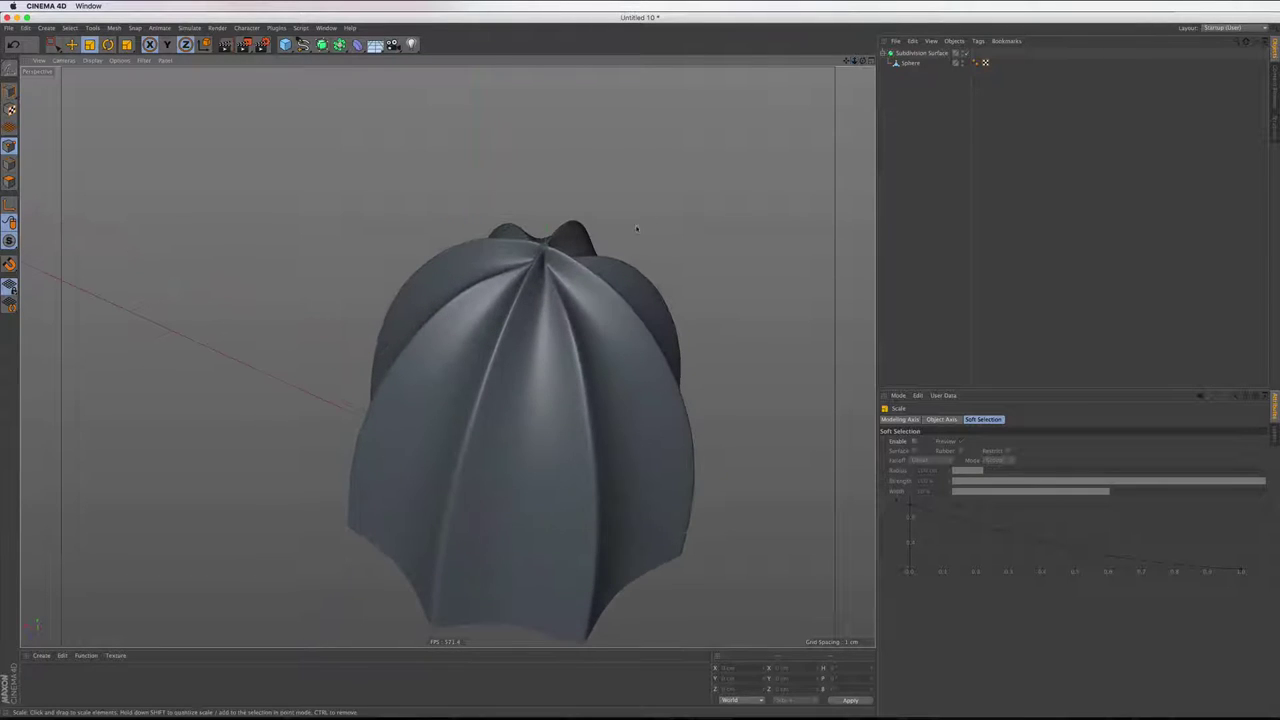
scroll(545, 246, "up", 2)
left_click(905, 63)
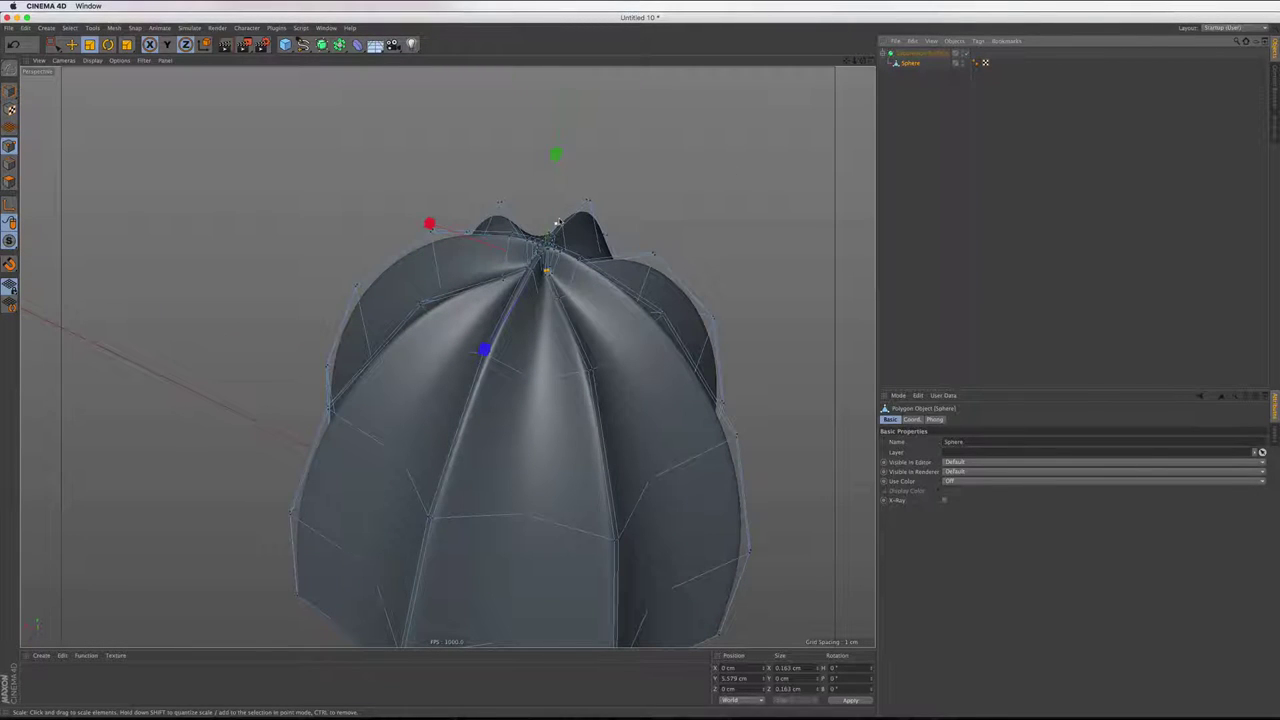
Switch to Live Selection, try picking two dome points, then clear the selection
scroll(558, 222, "up", 2)
scroll(559, 222, "up", 2)
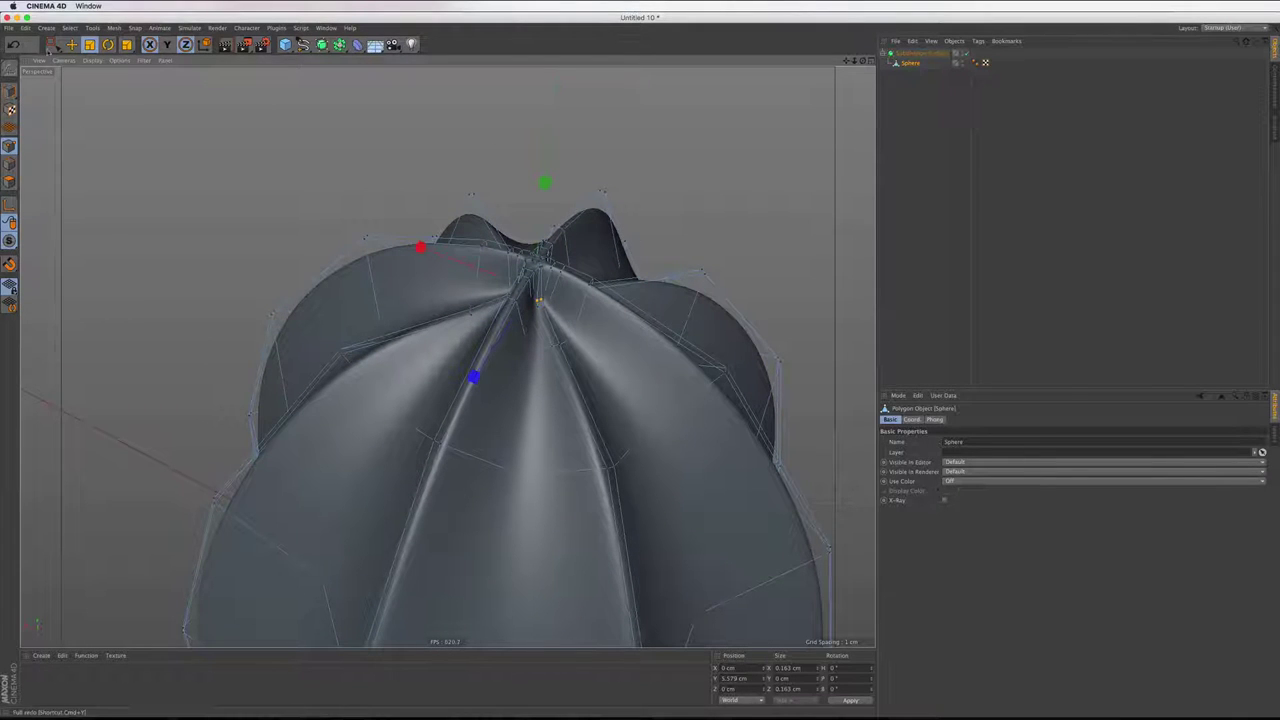
left_click_drag(54, 44, 80, 55)
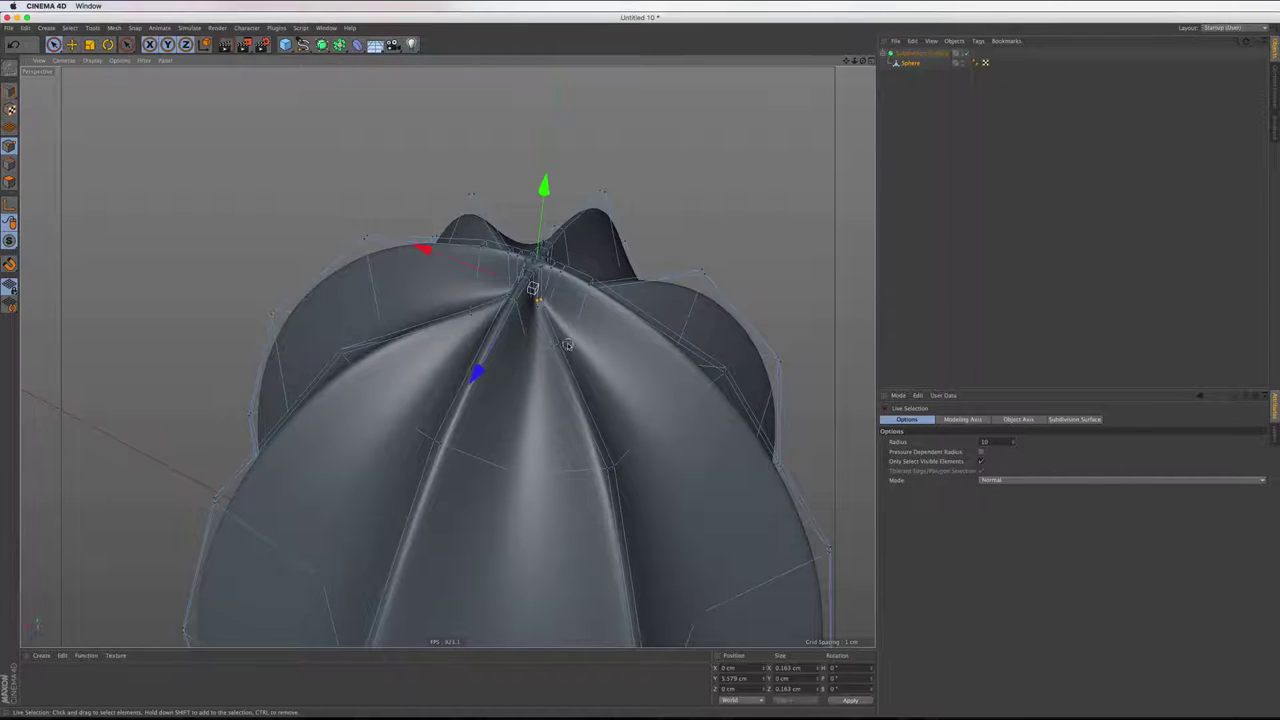
left_click(562, 346)
left_click(618, 461, "shift")
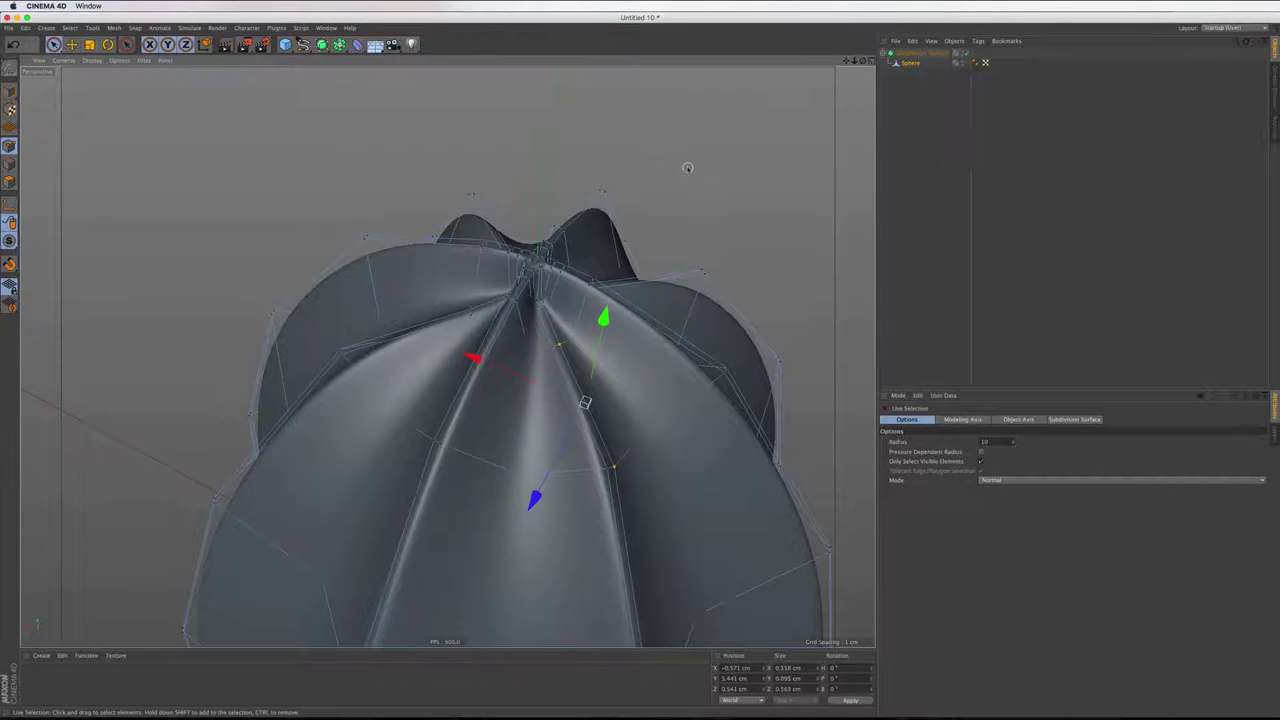
left_click(654, 178)
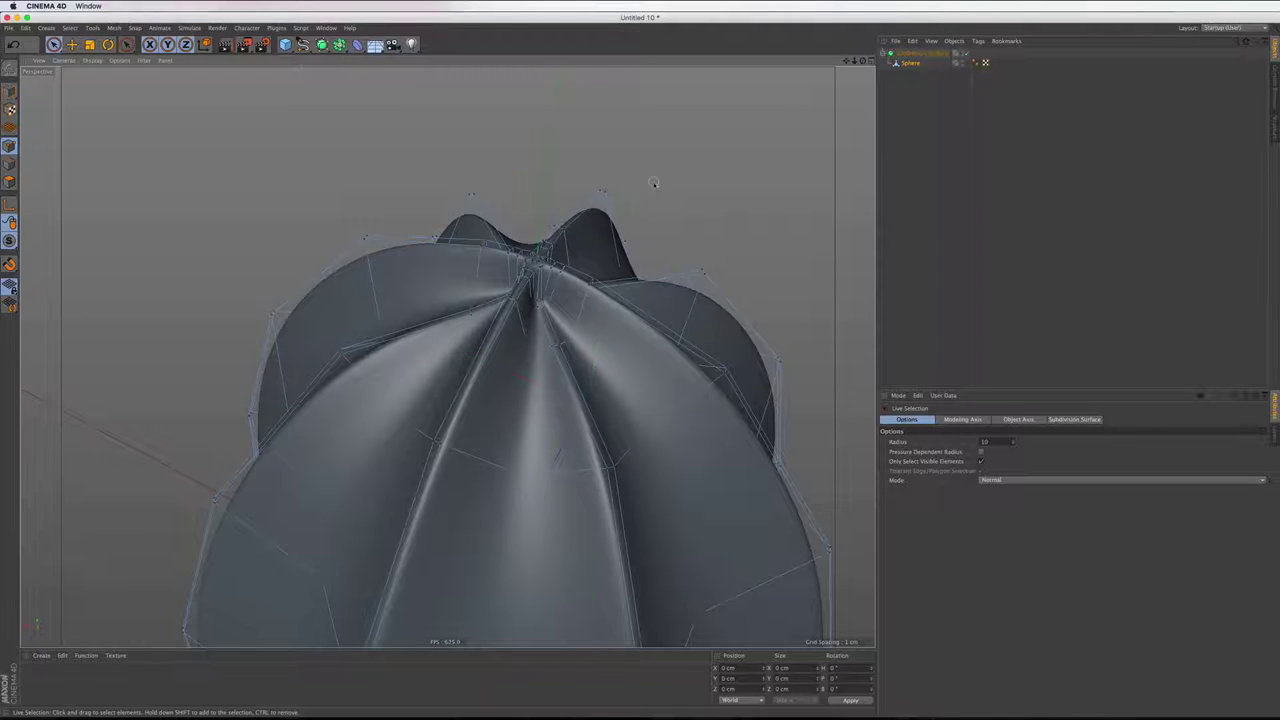
In Edge mode, select the four diagonal rib edges around the apex, then return to Perspective
left_click(9, 164)
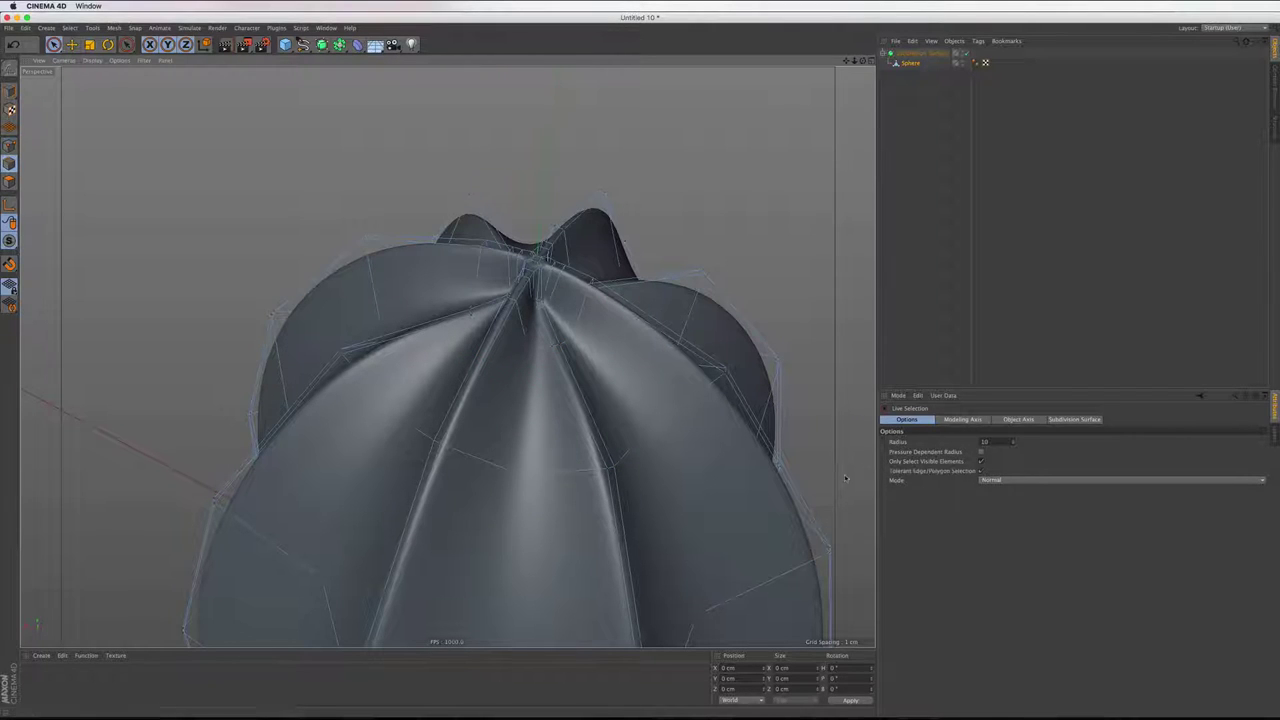
left_click(573, 368)
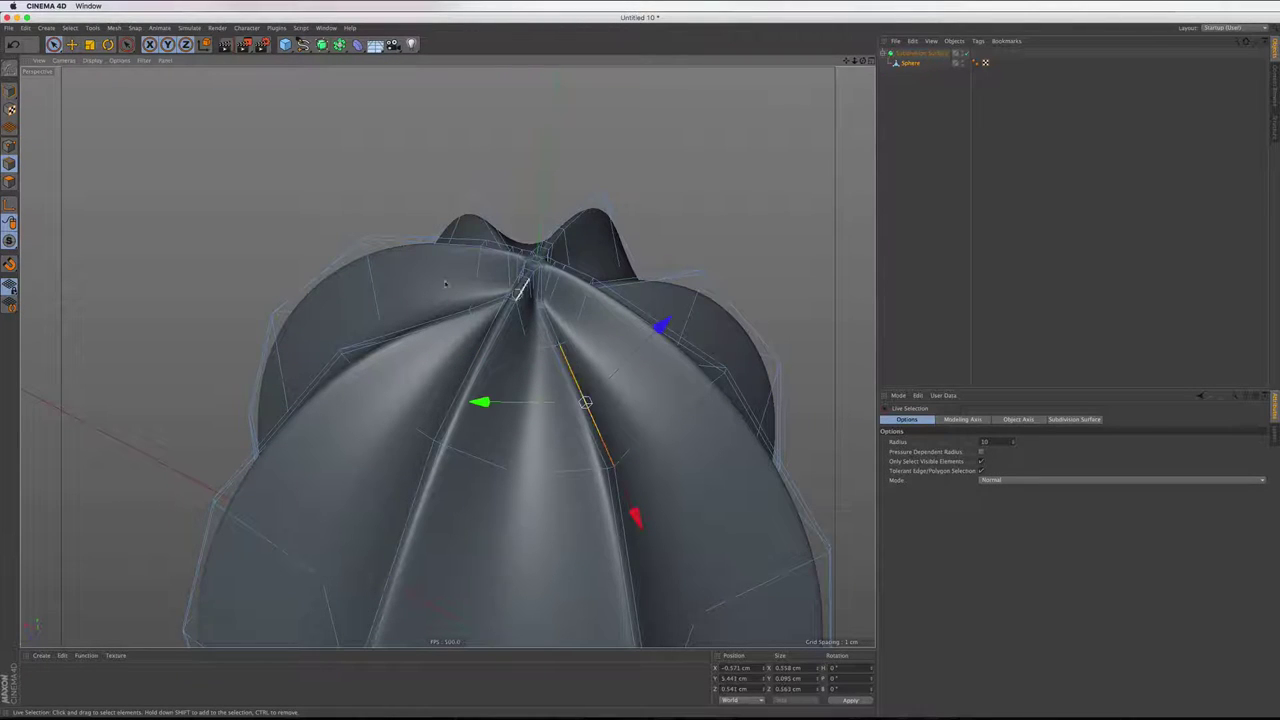
key("F2")
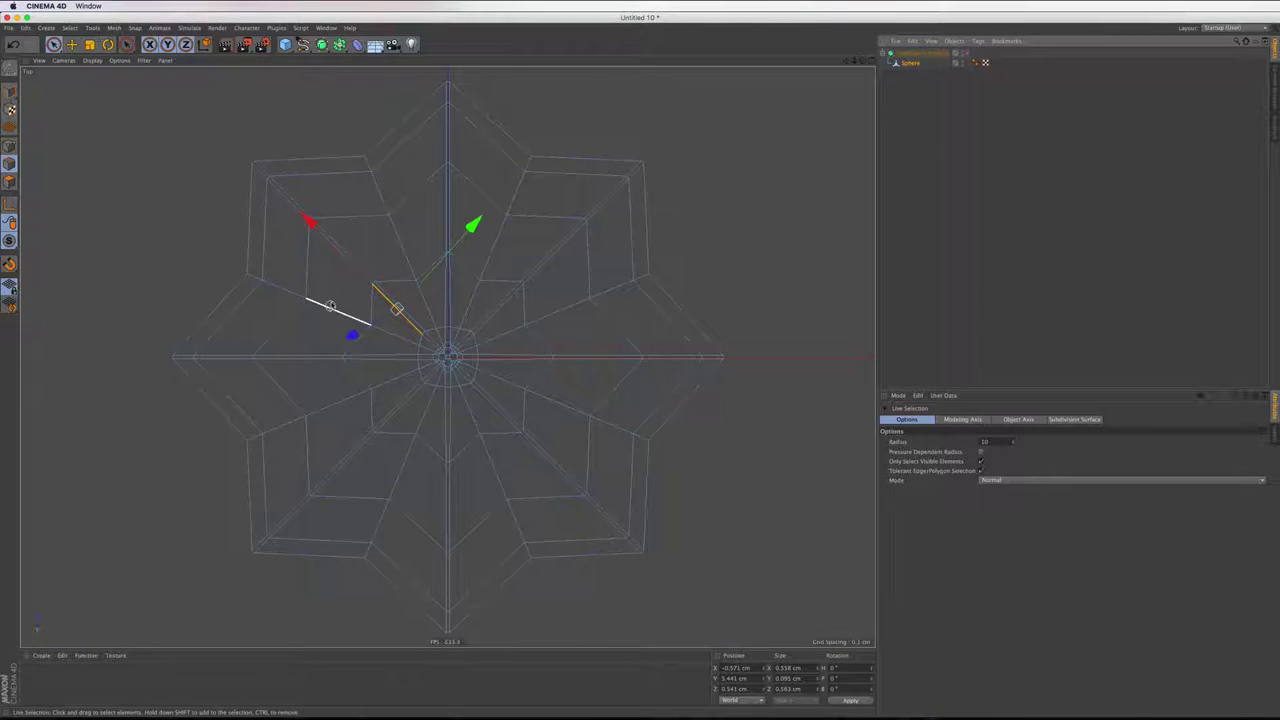
scroll(345, 305, "up", 3)
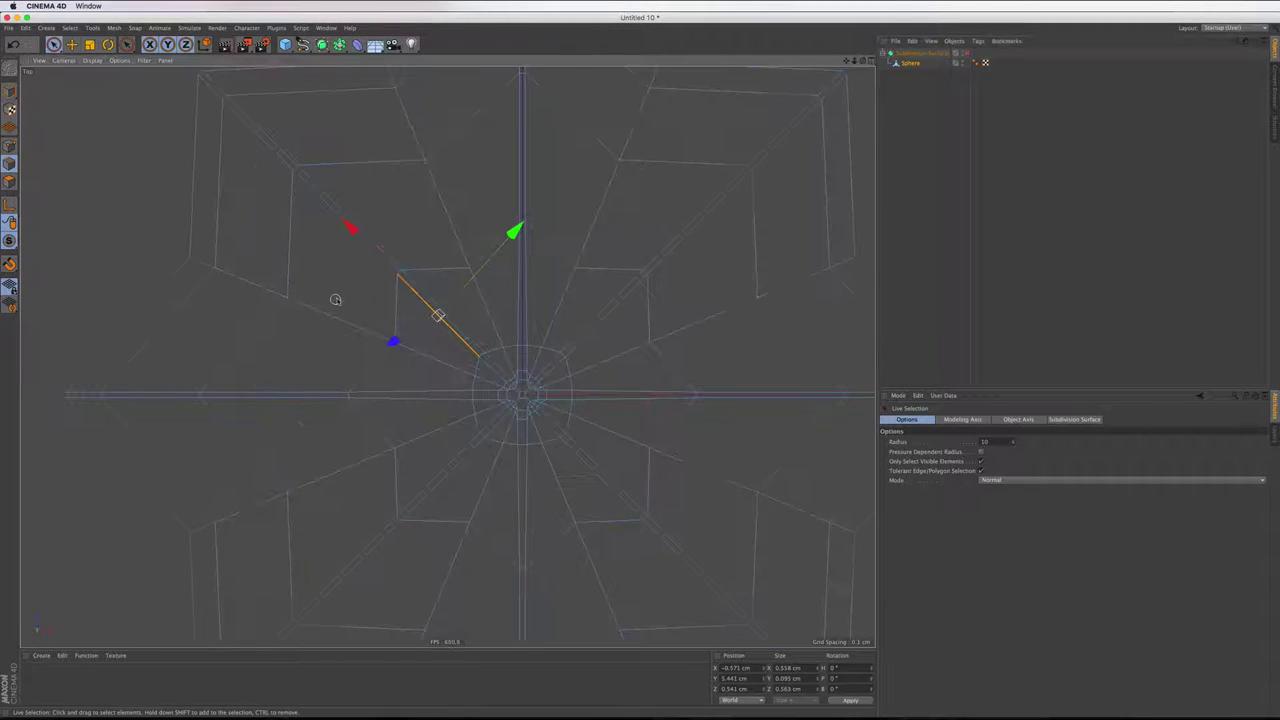
left_click(453, 474, "shift")
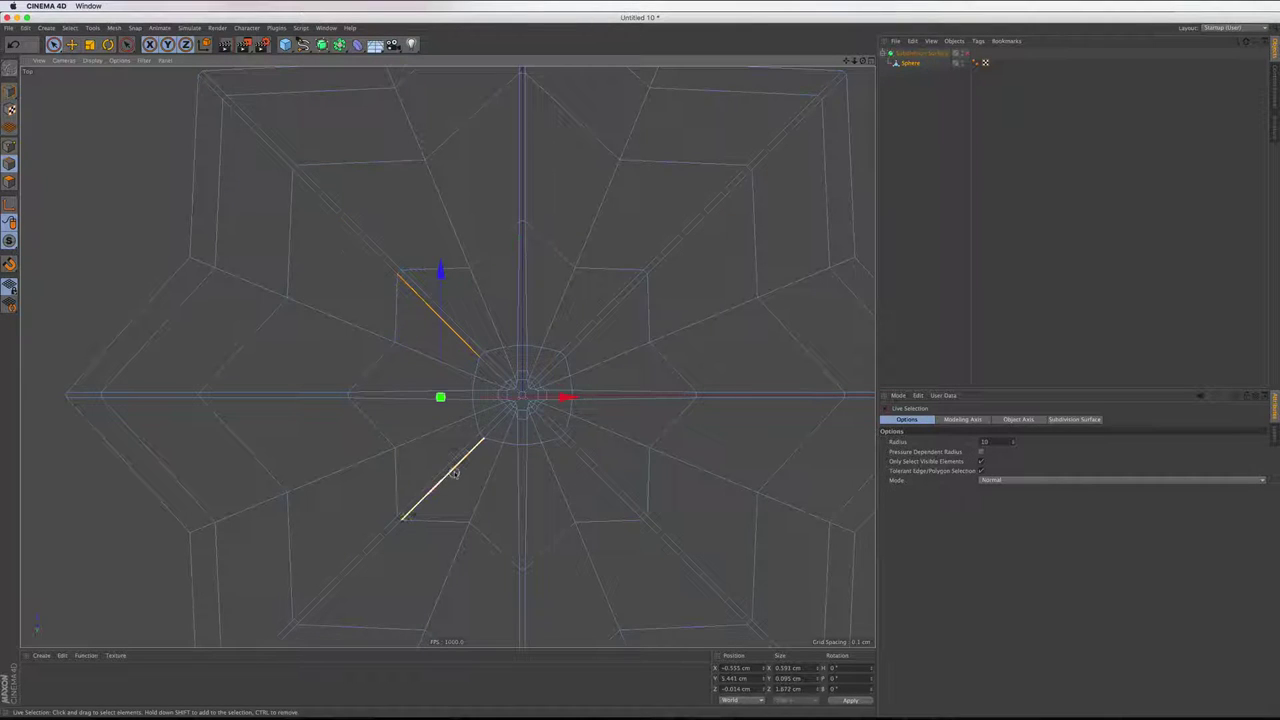
left_click(618, 487, "shift")
left_click(615, 285, "shift")
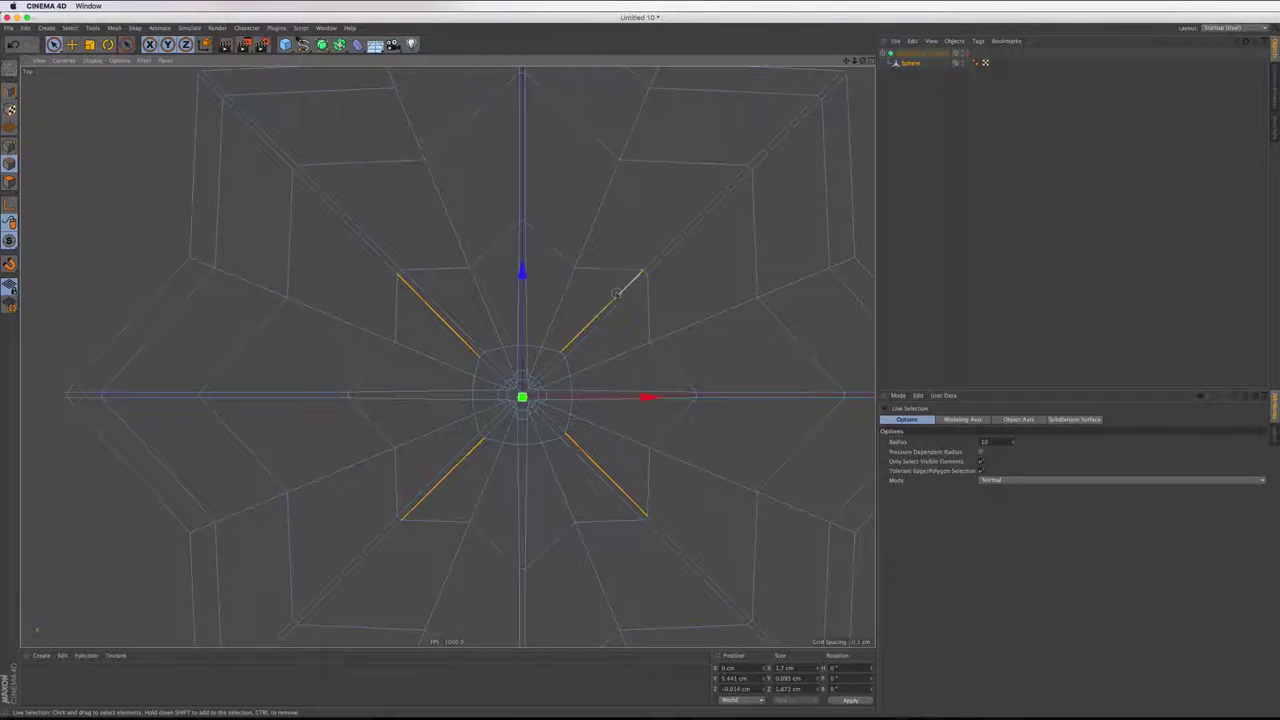
left_click(856, 62)
left_click(441, 61)
Edge Slide the four selected diagonal petal edges a small amount near the apex
right_click(561, 197)
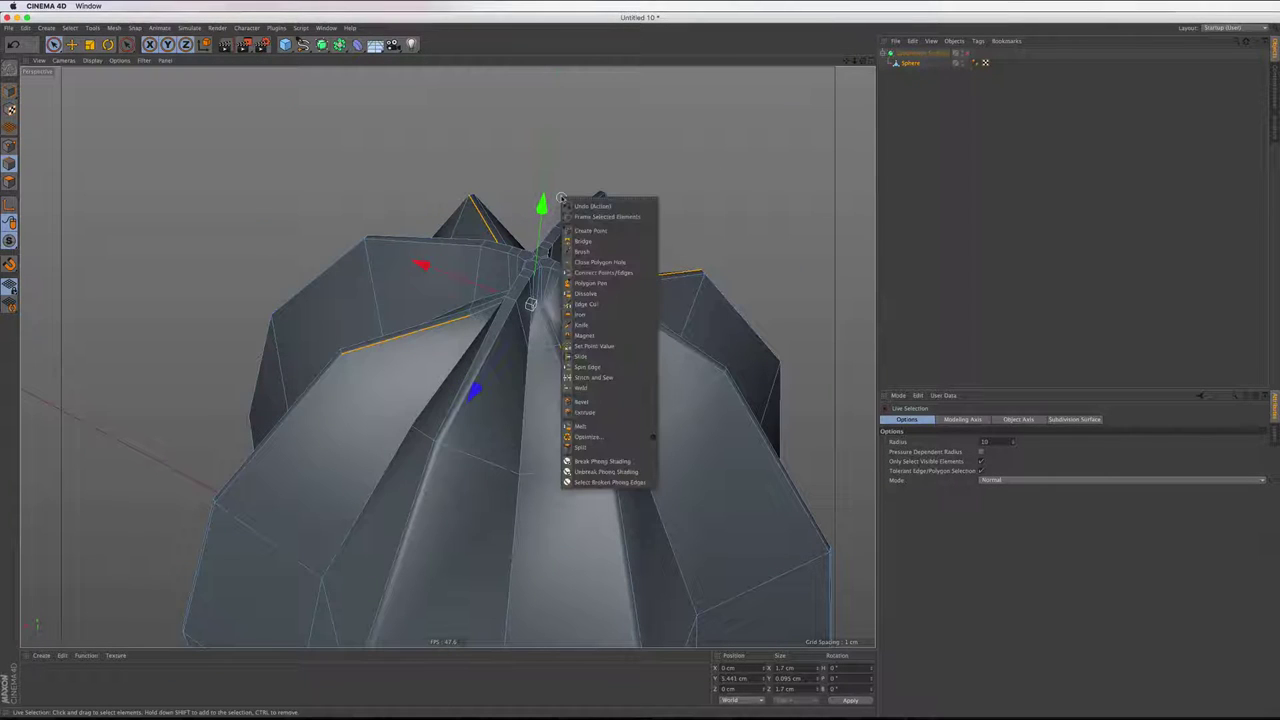
left_click(596, 357)
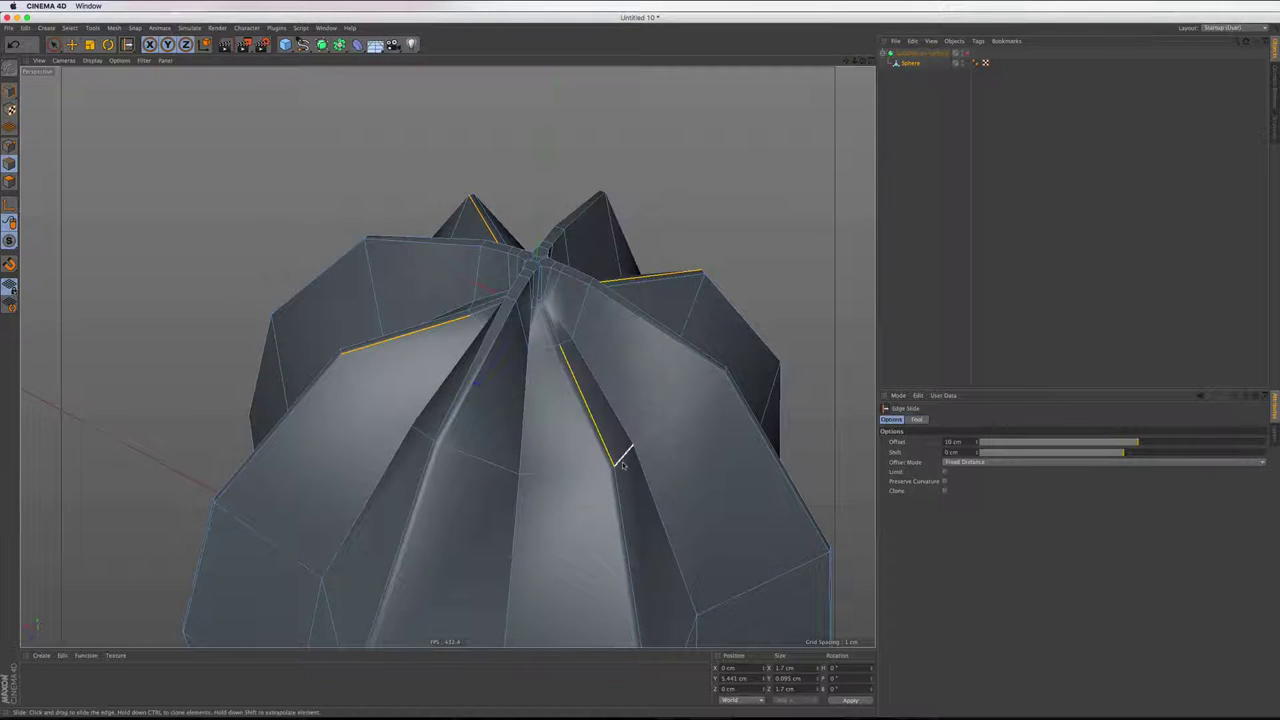
scroll(620, 462, "up", 2)
scroll(618, 462, "up", 2)
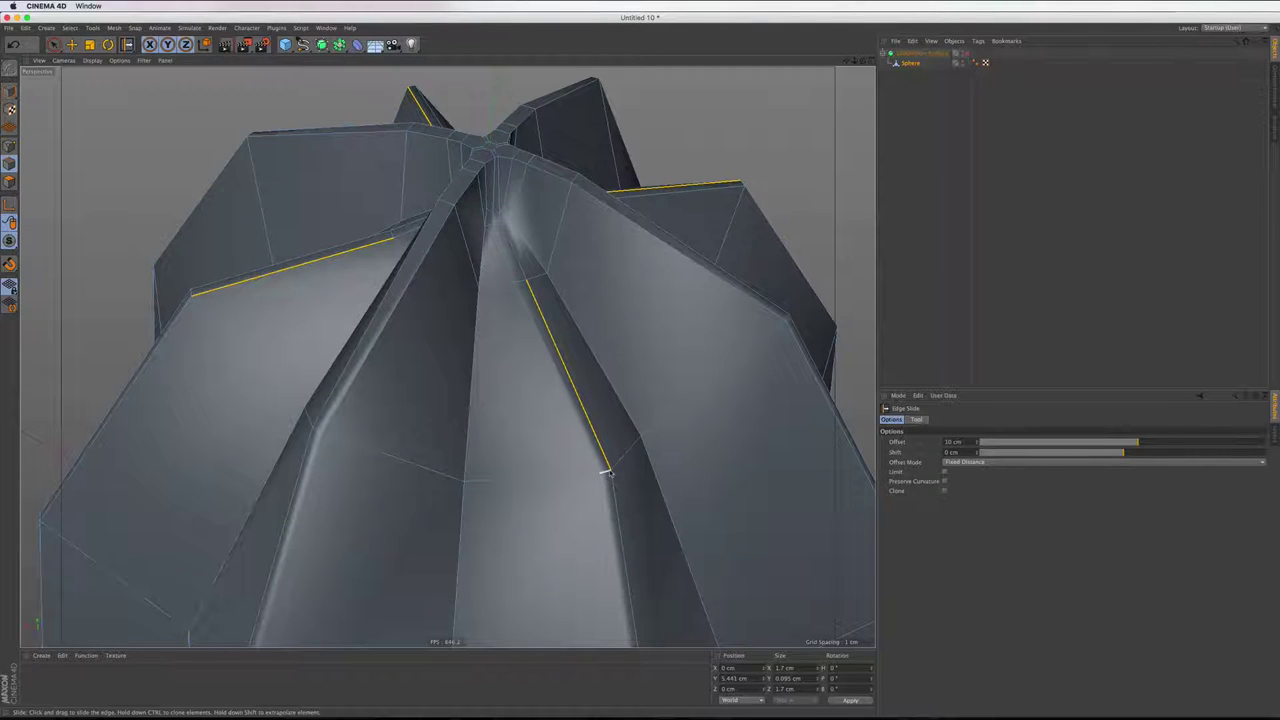
left_click_drag(606, 470, 611, 466)
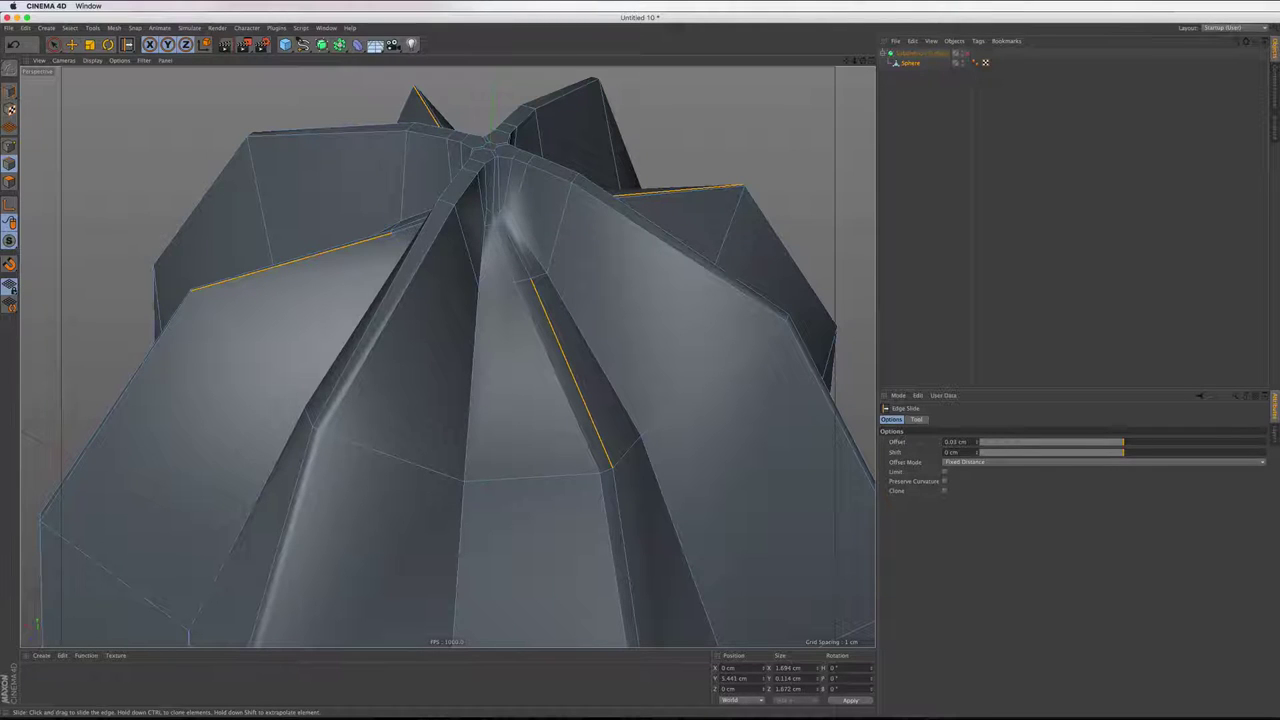
left_click_drag(610, 468, 612, 470)
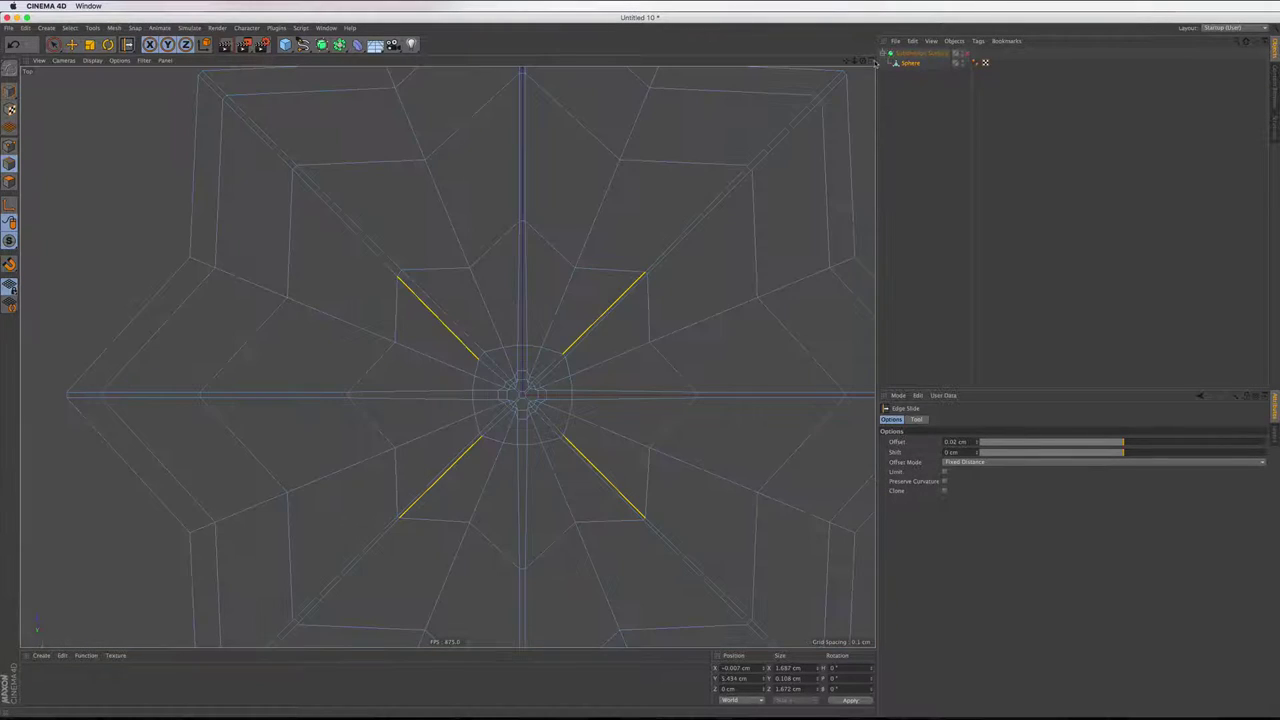
In the top view, narrow the selection to just the upper-left diagonal edge
key("F2")
left_click(53, 44)
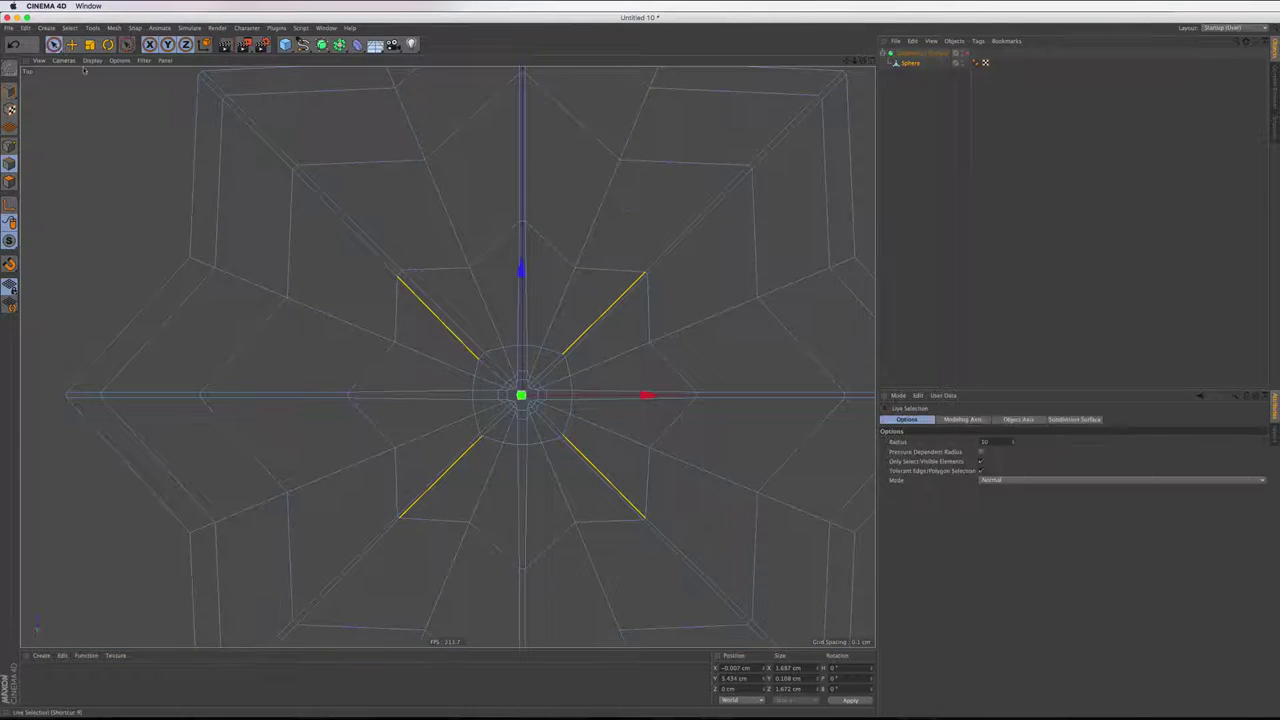
left_click(441, 308)
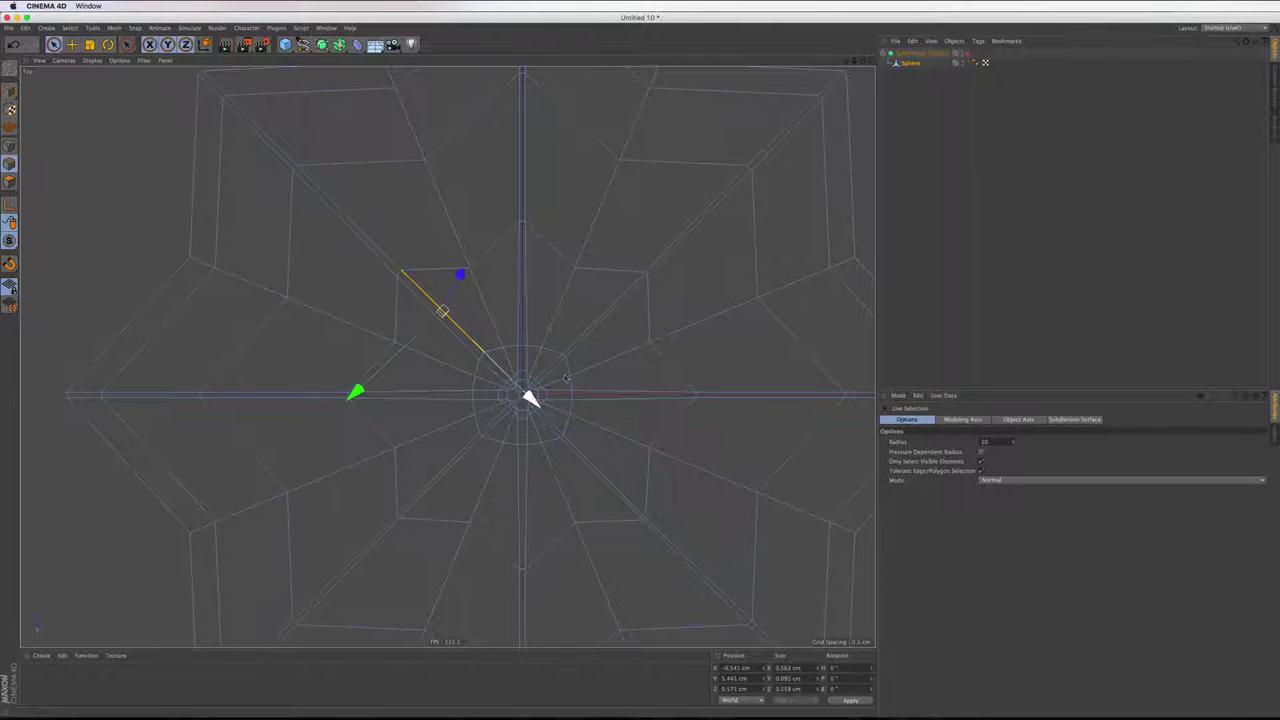
left_click(612, 305, "shift")
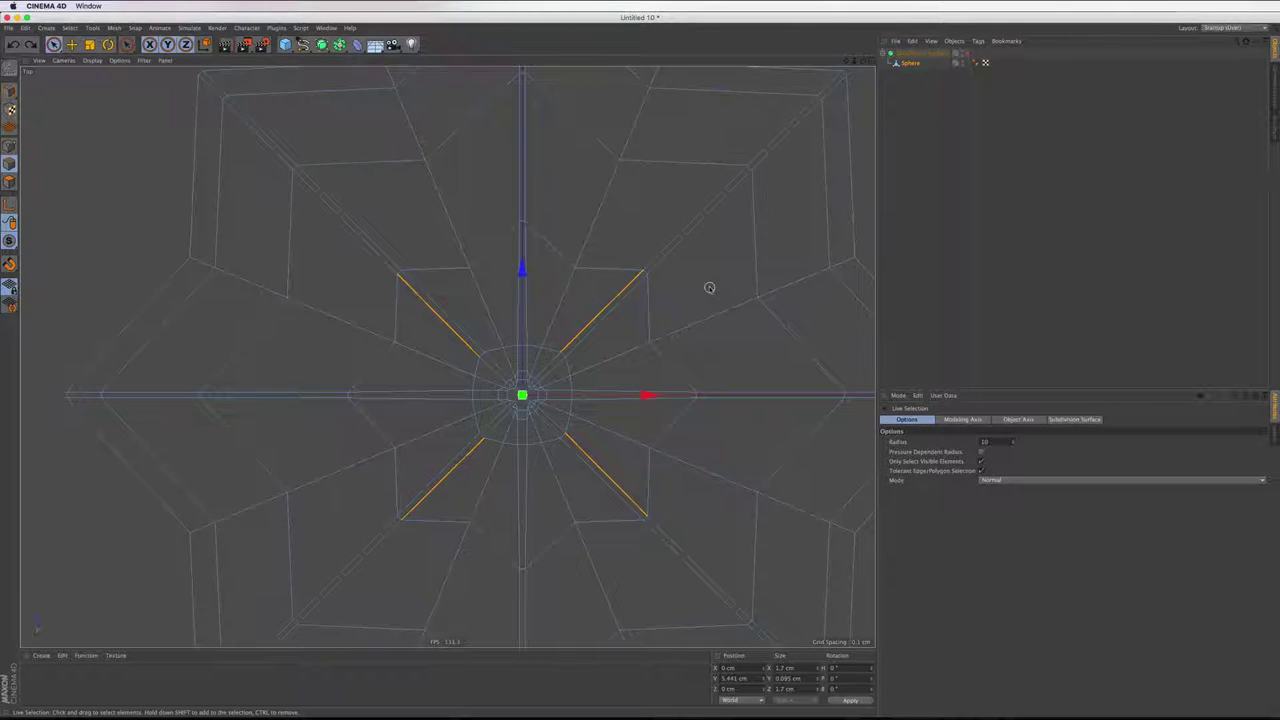
left_click(440, 314)
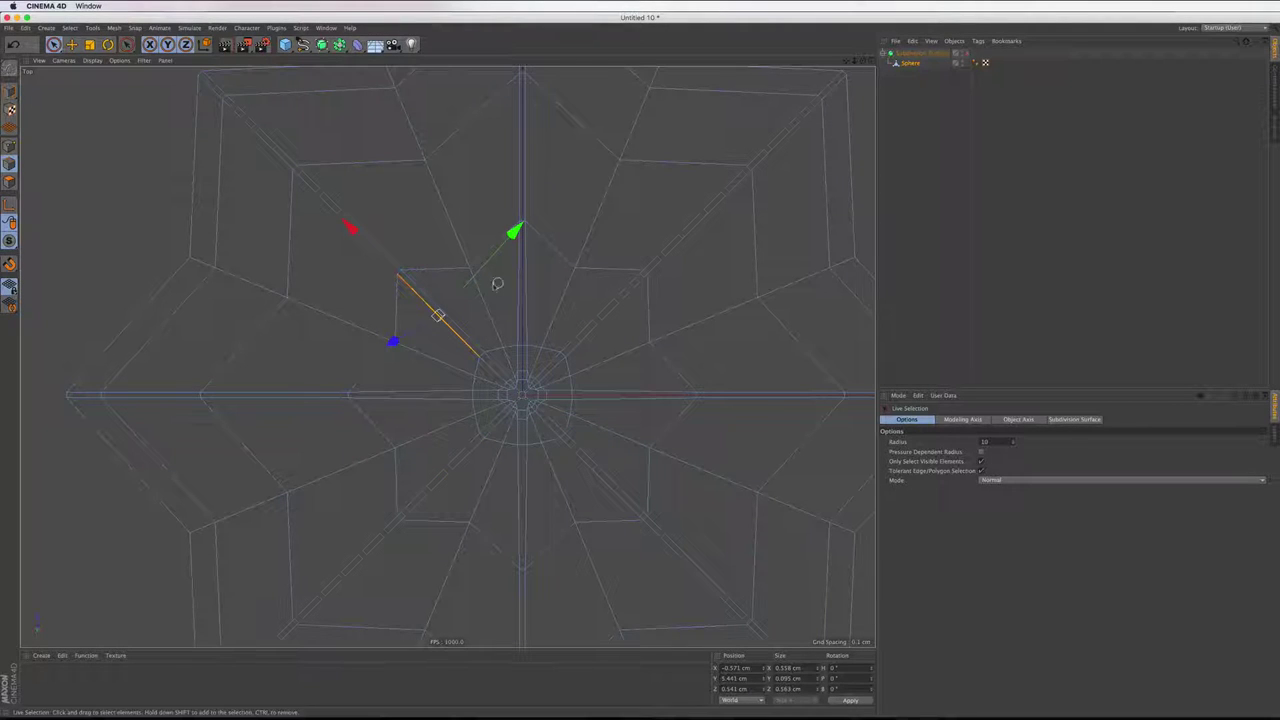
Edge Slide the upper-left diagonal edge slightly, first to the opposite side, then up-right
key("w")
scroll(412, 320, "up", 3)
scroll(420, 290, "up", 3)
scroll(434, 248, "up", 2)
right_click(432, 248)
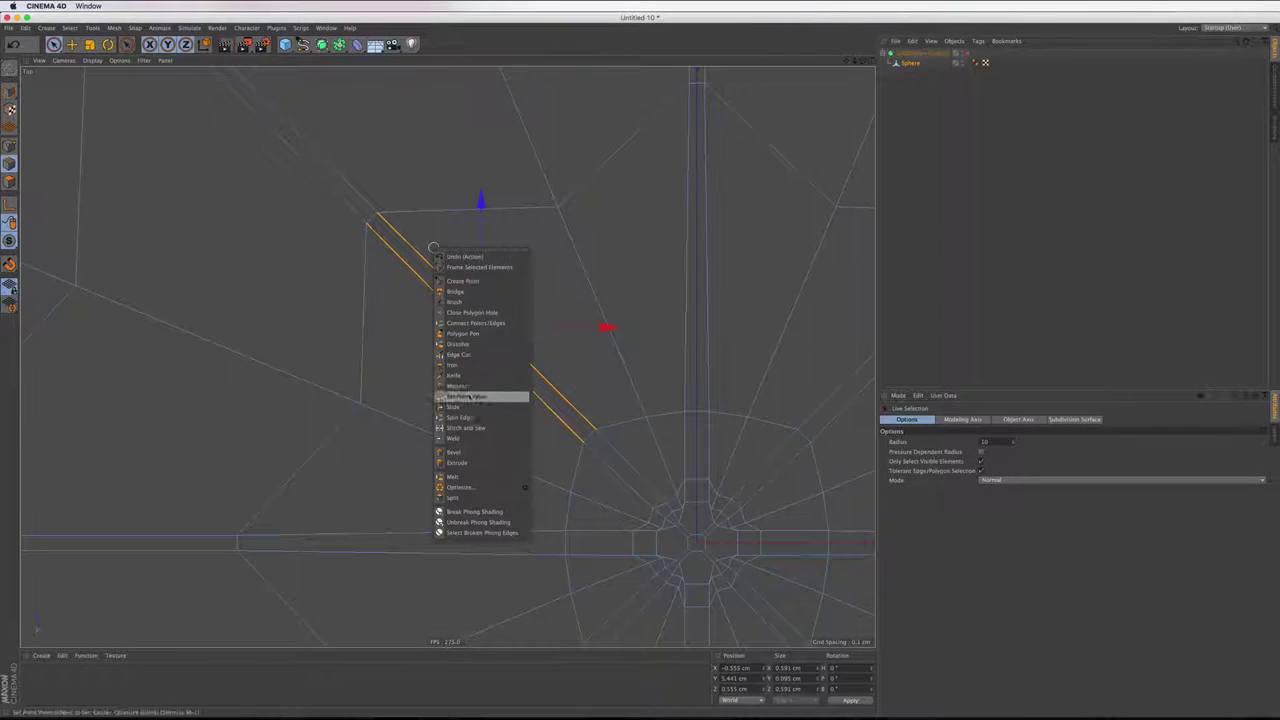
left_click(465, 408)
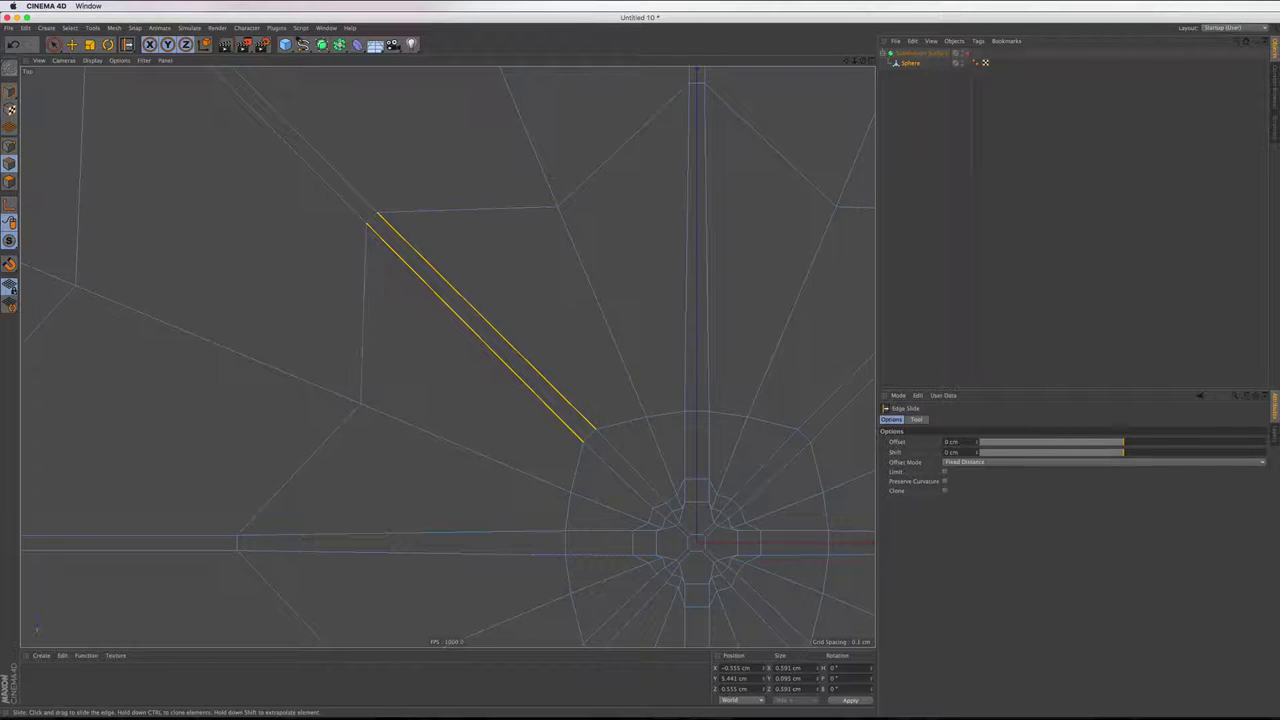
left_click_drag(367, 228, 368, 230)
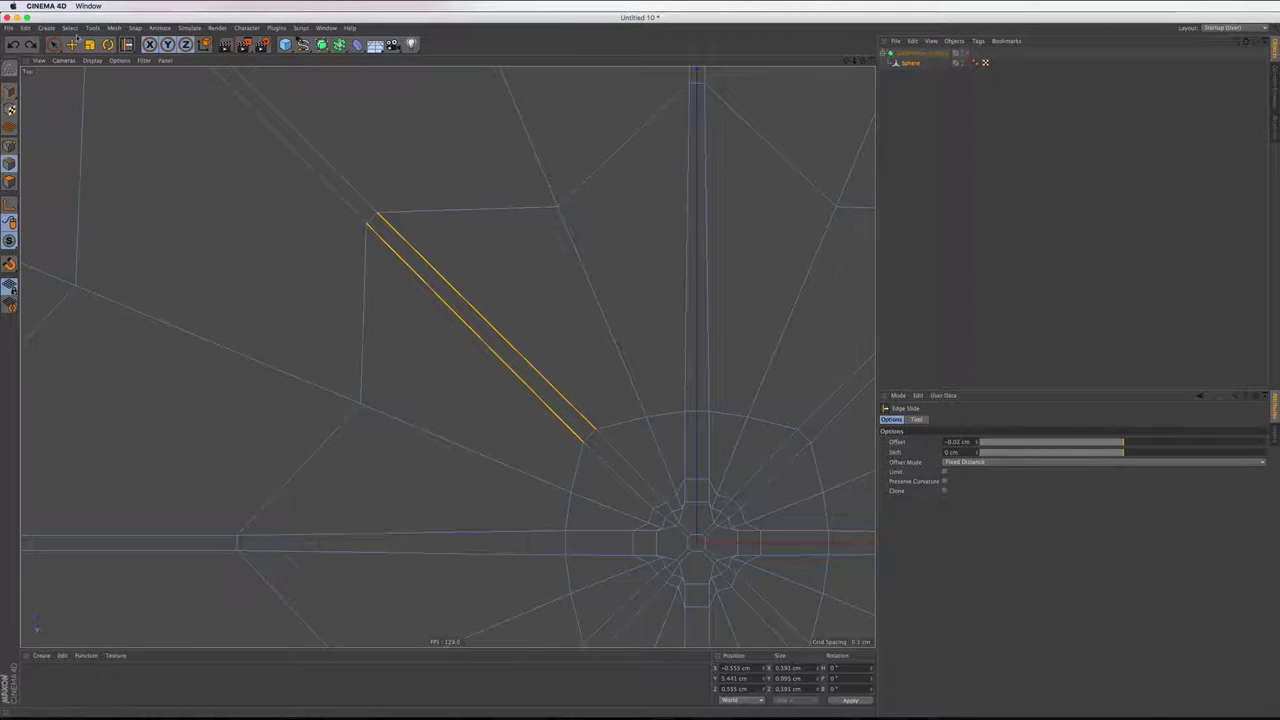
key("space")
right_click(441, 220)
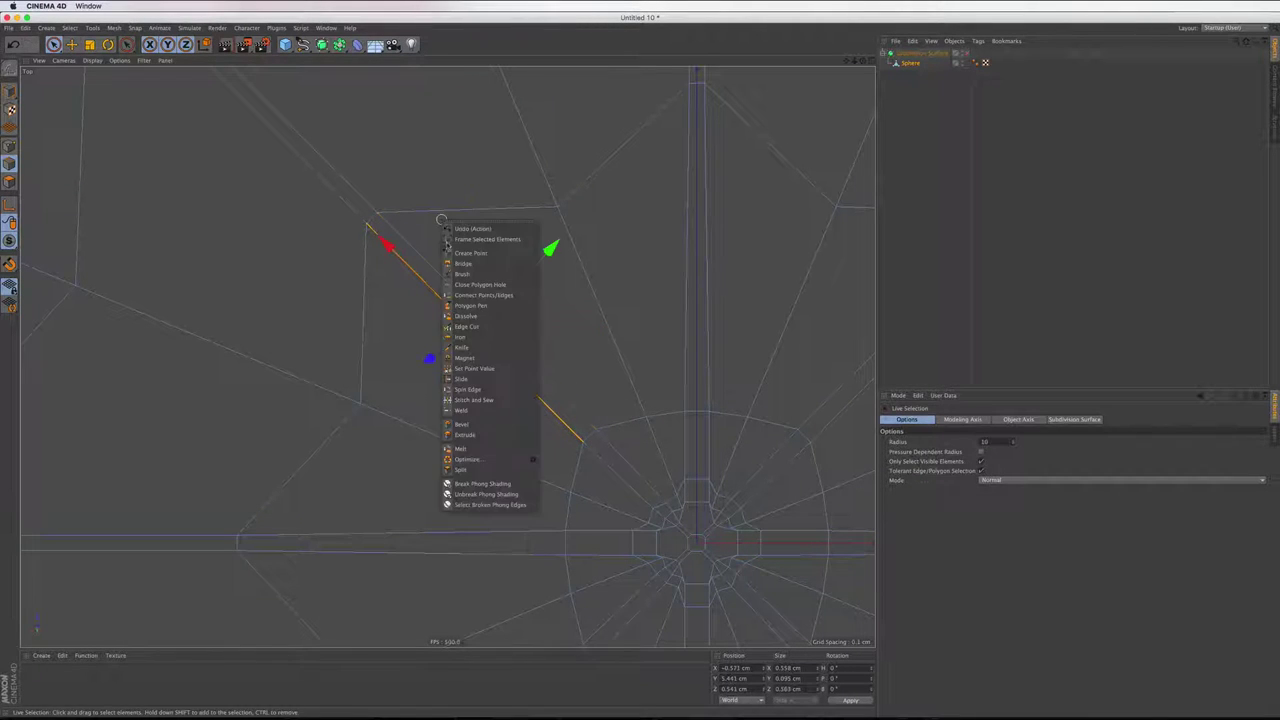
left_click(460, 381)
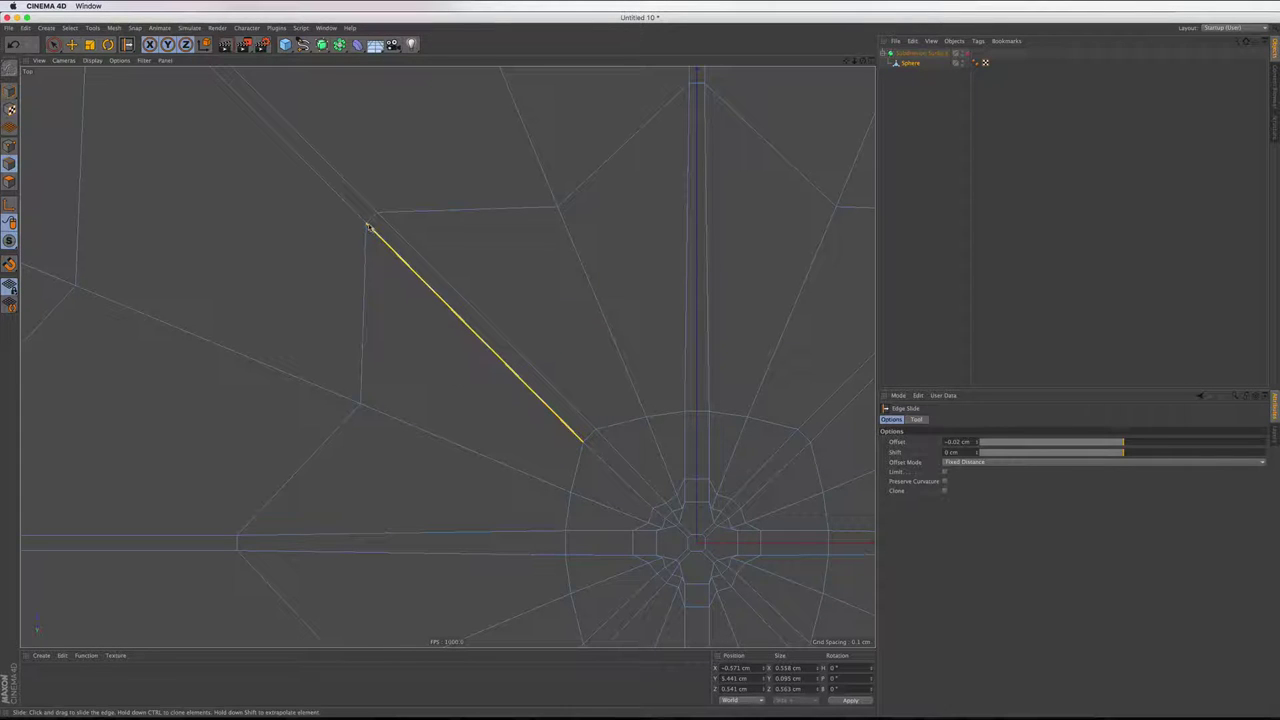
mouse_move(470, 327)
left_mouse_down()
mouse_move(482, 315)
mouse_move(471, 333)
left_mouse_up()
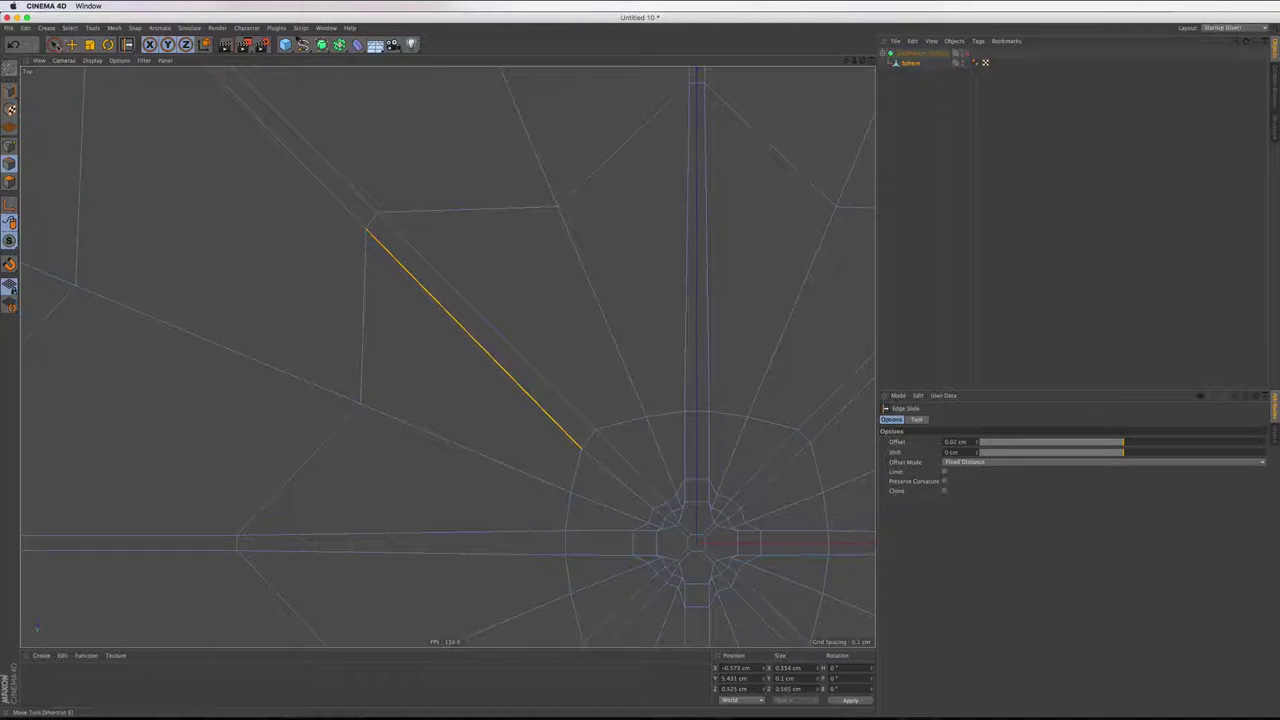
key("space")
Slide the petal edge about 0.04 cm, undoing and redoing to fine-tune the offset
right_click(457, 240)
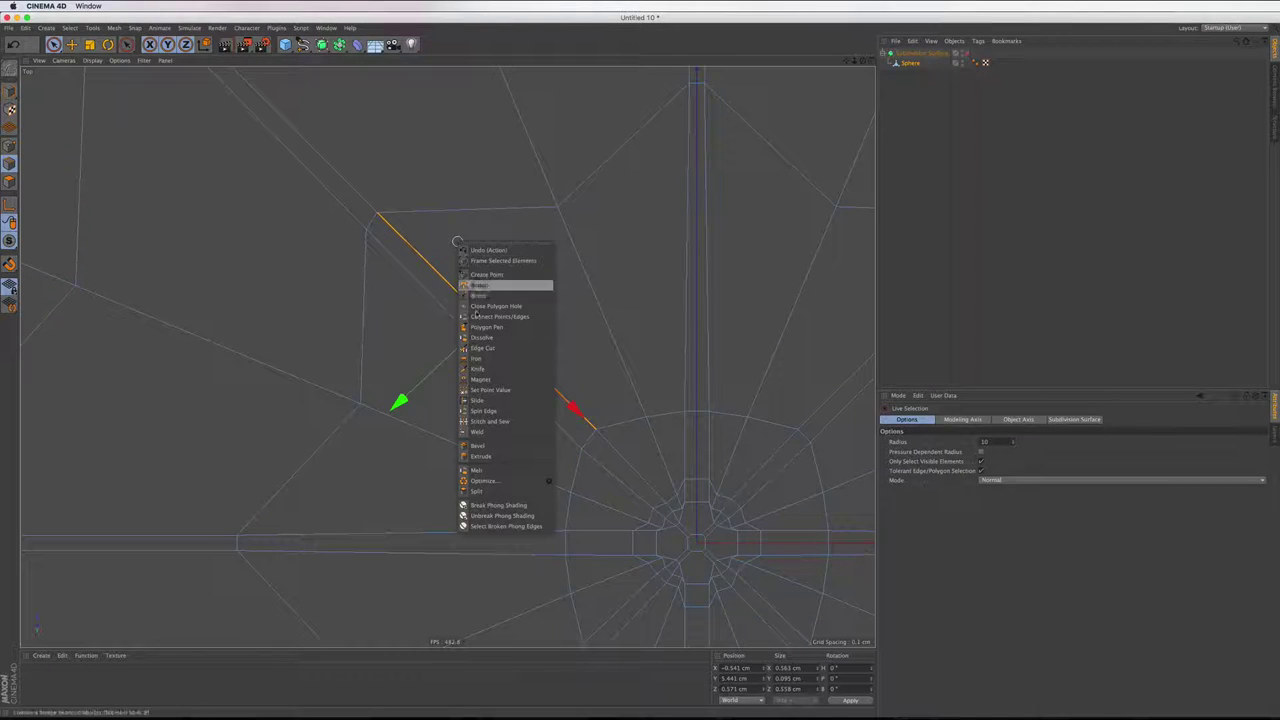
left_click(500, 398)
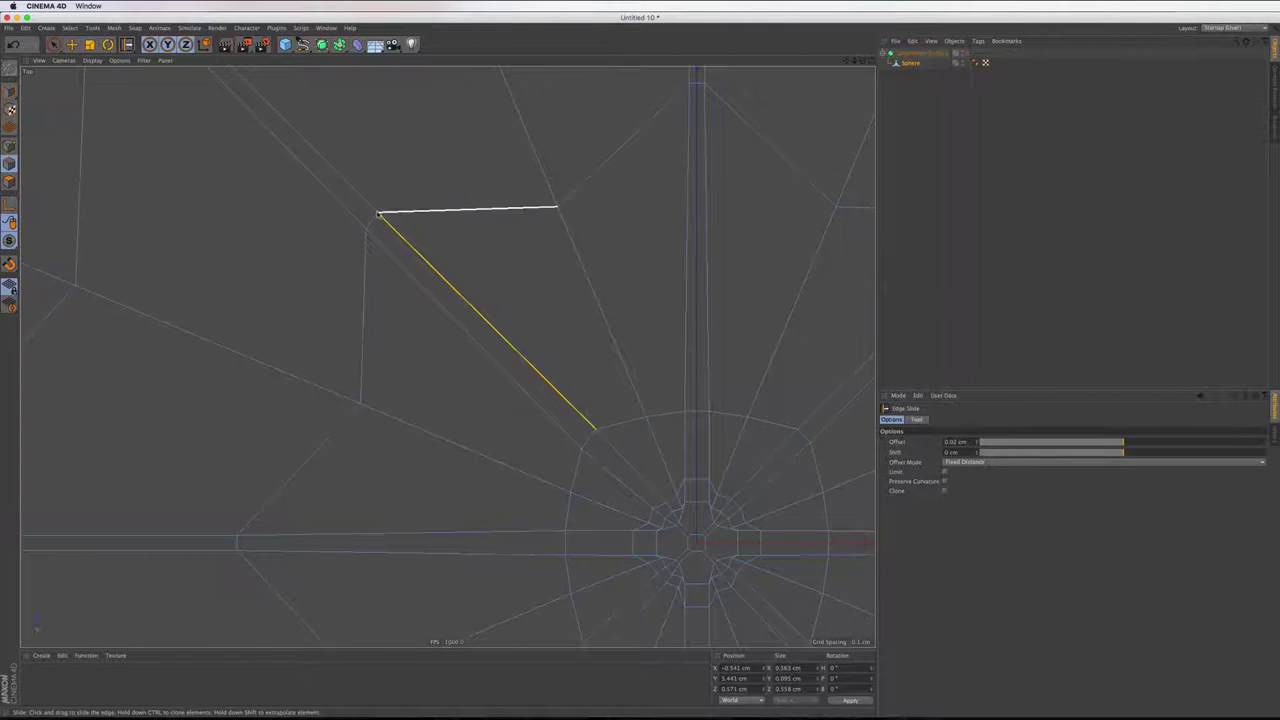
left_click_drag(378, 215, 364, 217)
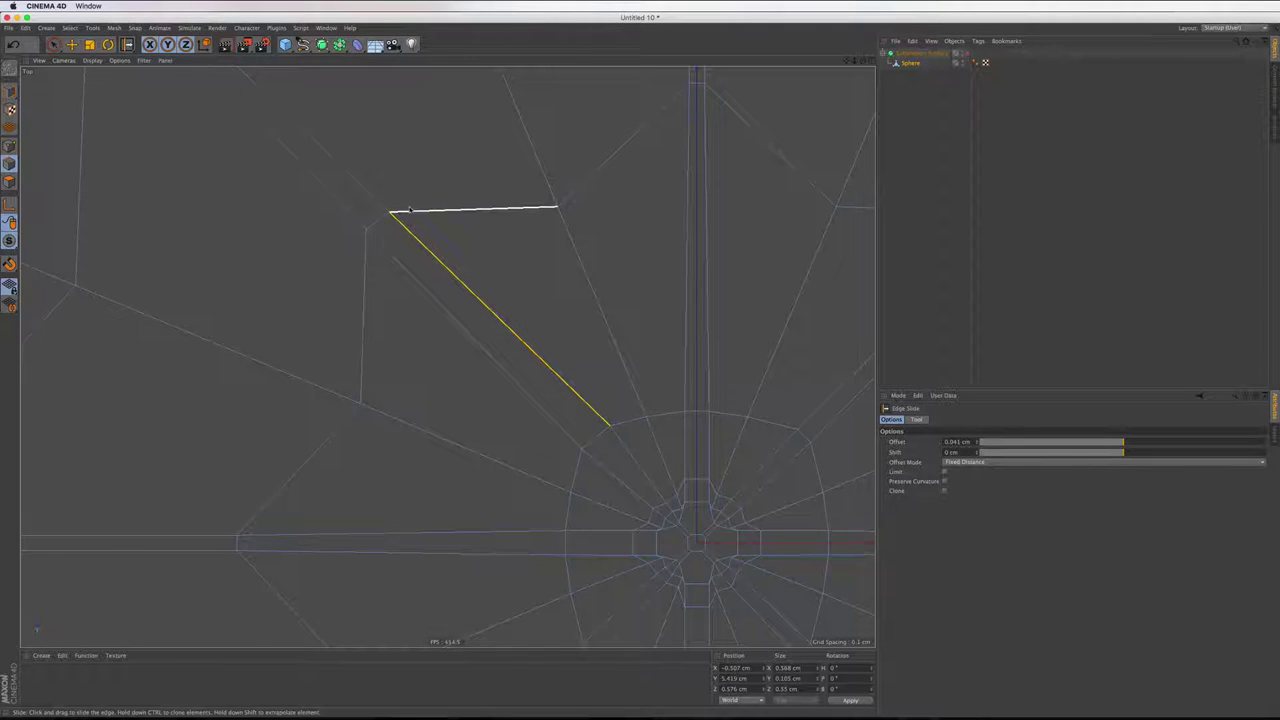
key("ctrl+z")
left_click_drag(378, 215, 364, 213)
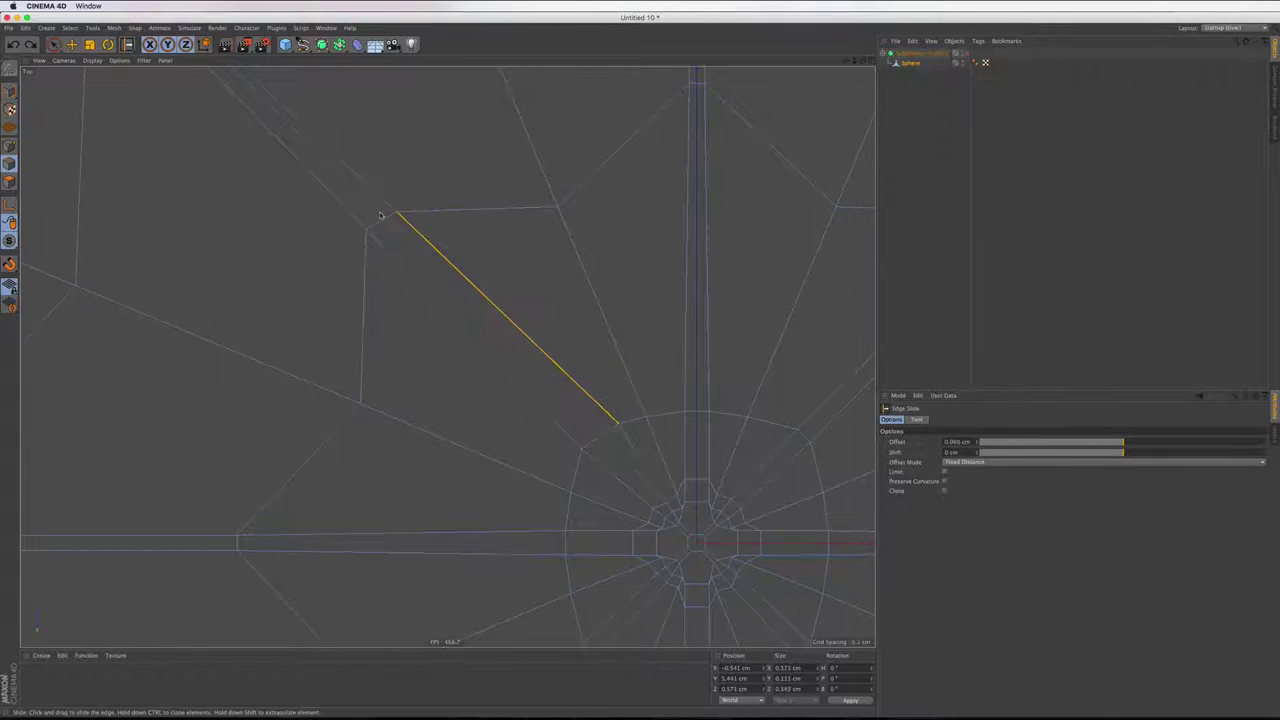
left_click_drag(351, 215, 359, 211)
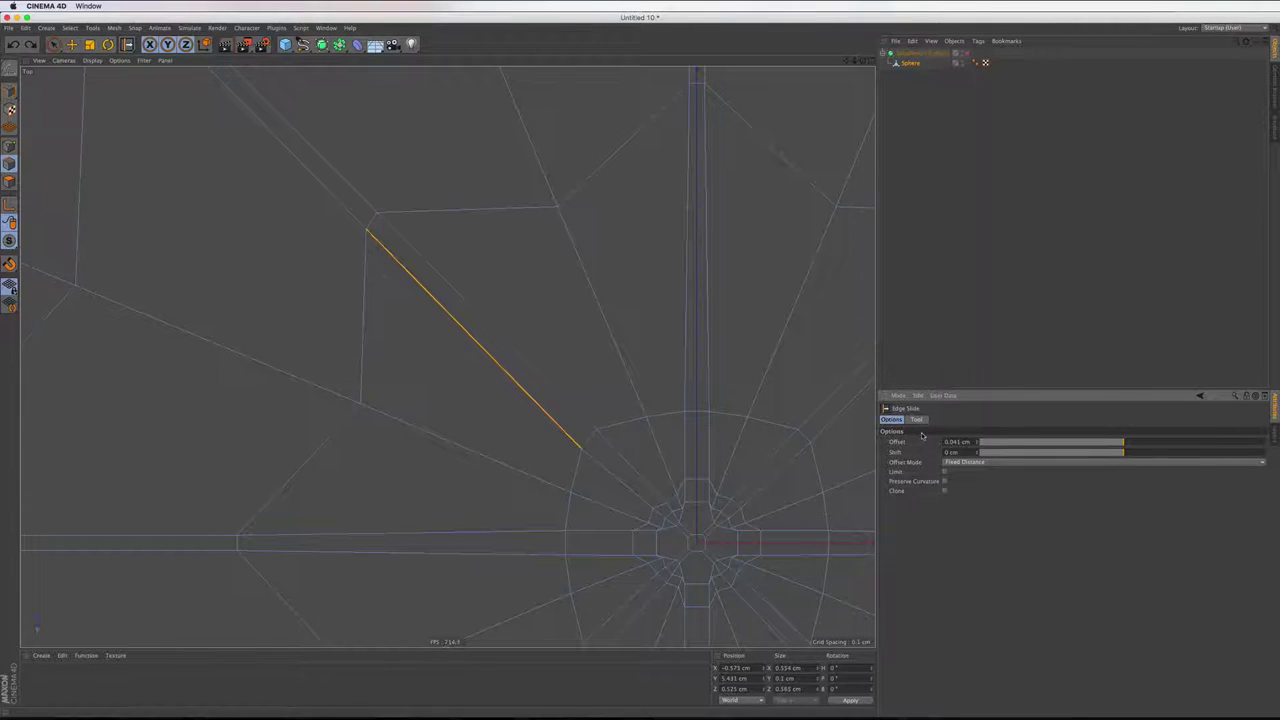
Switch to Polygons mode and select a polygon of the dome
scroll(486, 292, "down", 3)
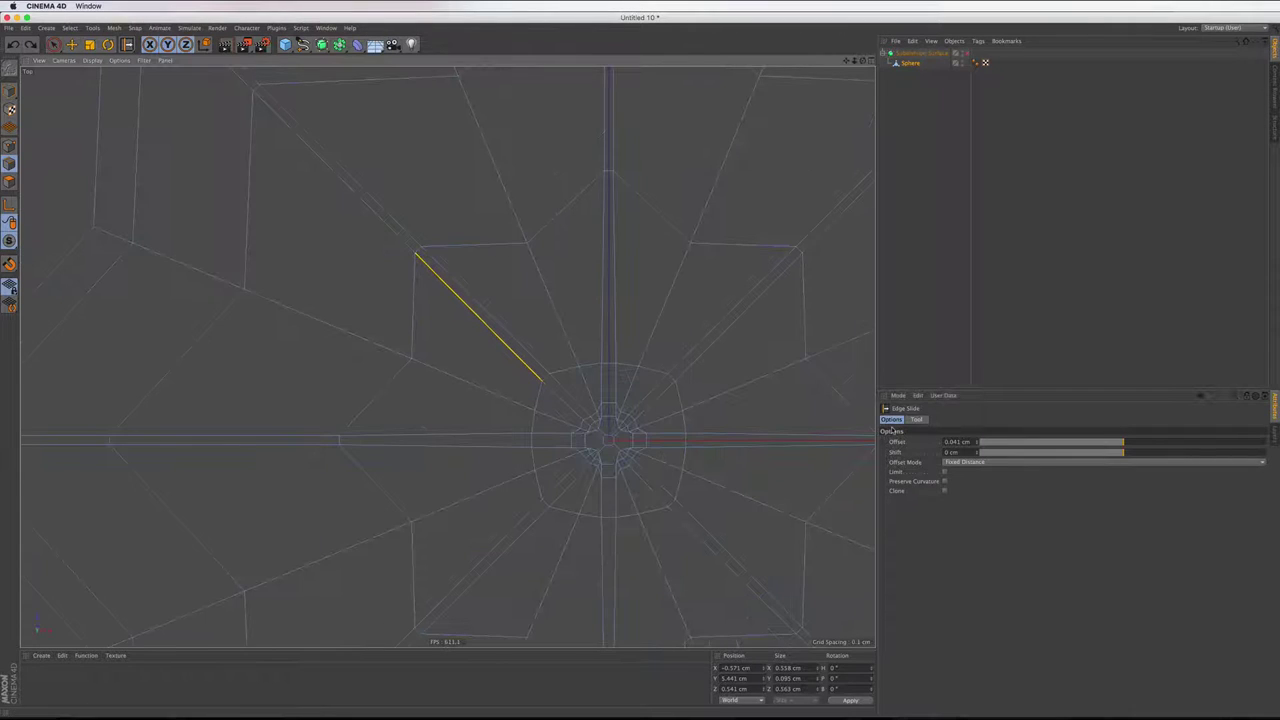
scroll(467, 237, "down", 2)
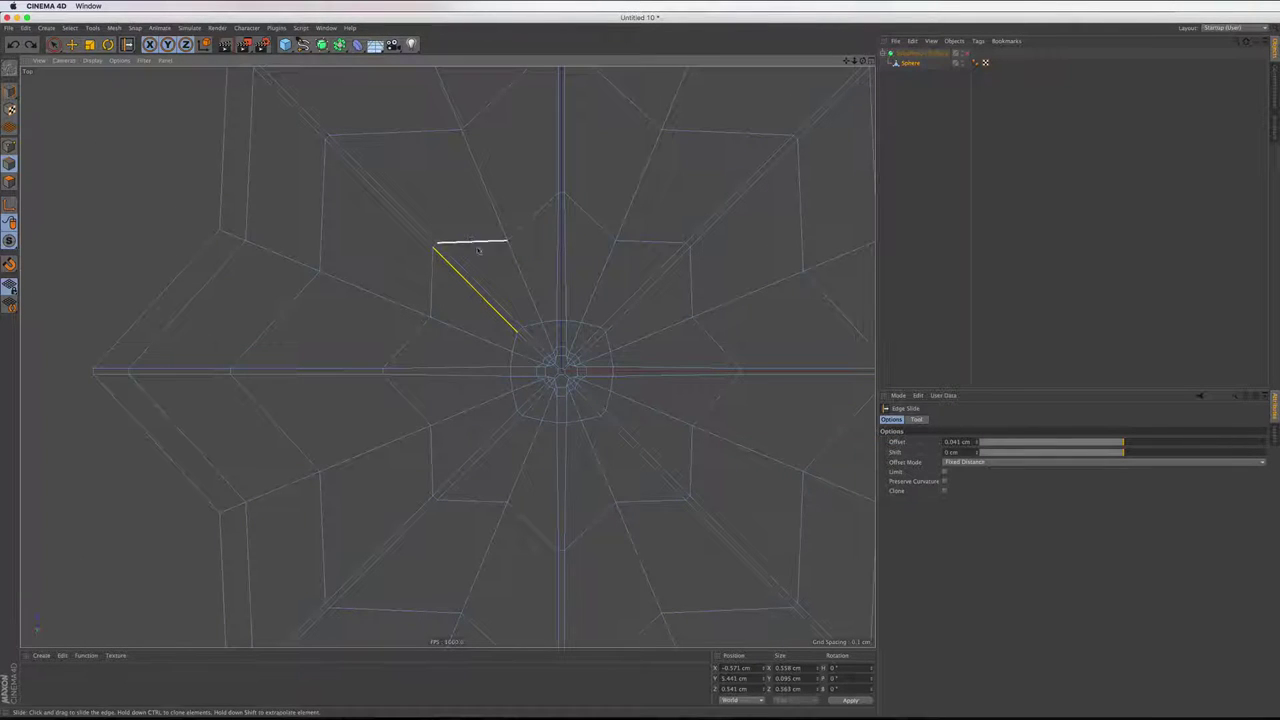
left_click(9, 181)
left_click(53, 44)
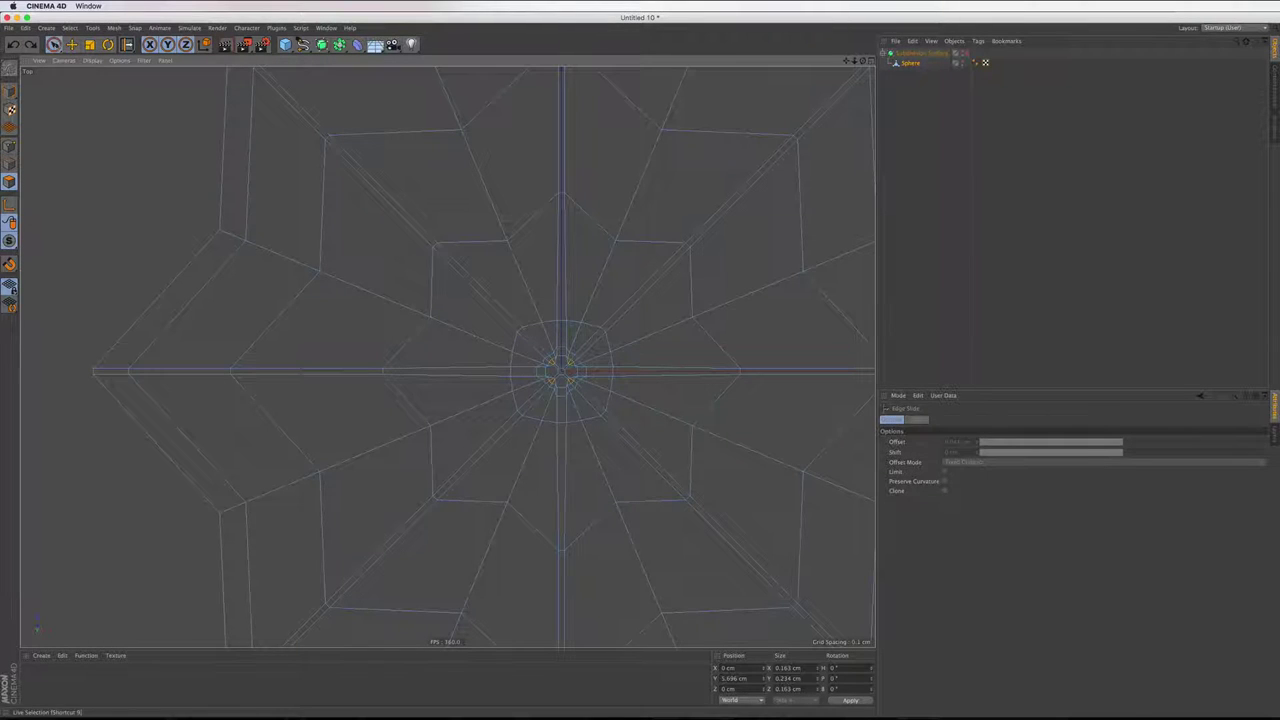
left_click(489, 303)
scroll(489, 303, "up", 2)
Add the diagonal rib strips and Normal Scale them to about 128%, widening the span to 1.865 cm
scroll(489, 303, "up", 2)
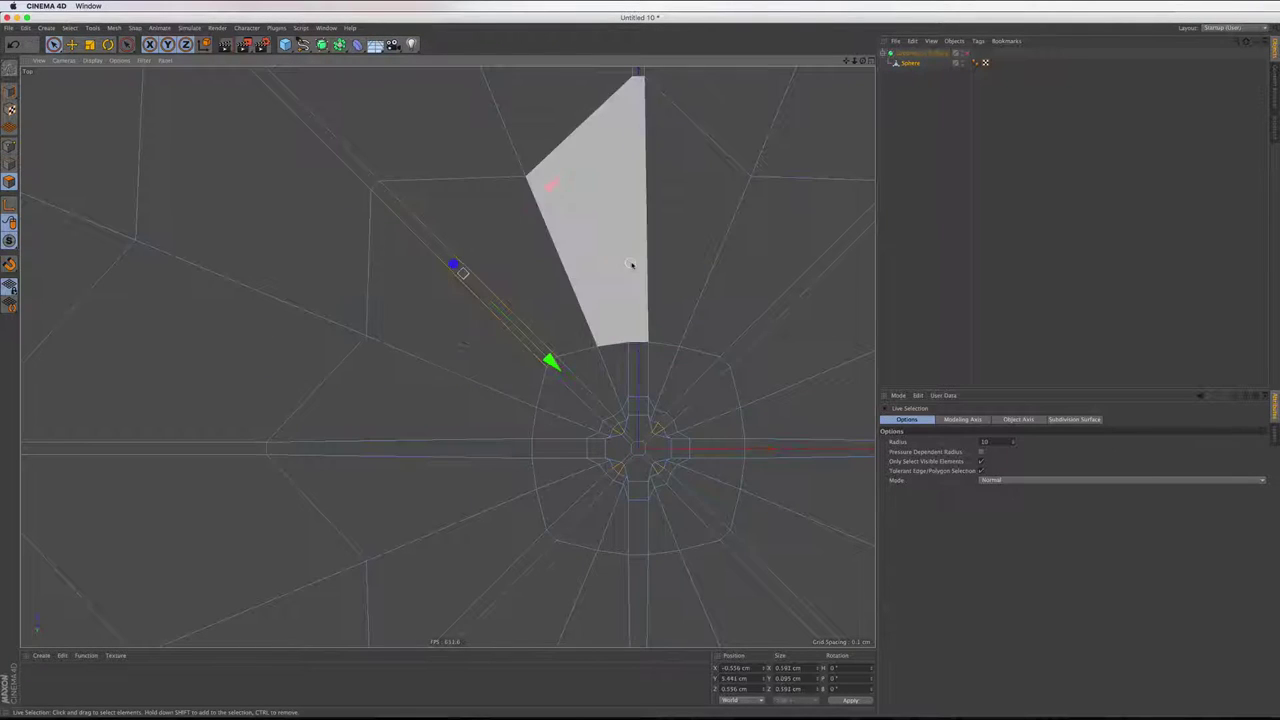
left_click(747, 560, "shift")
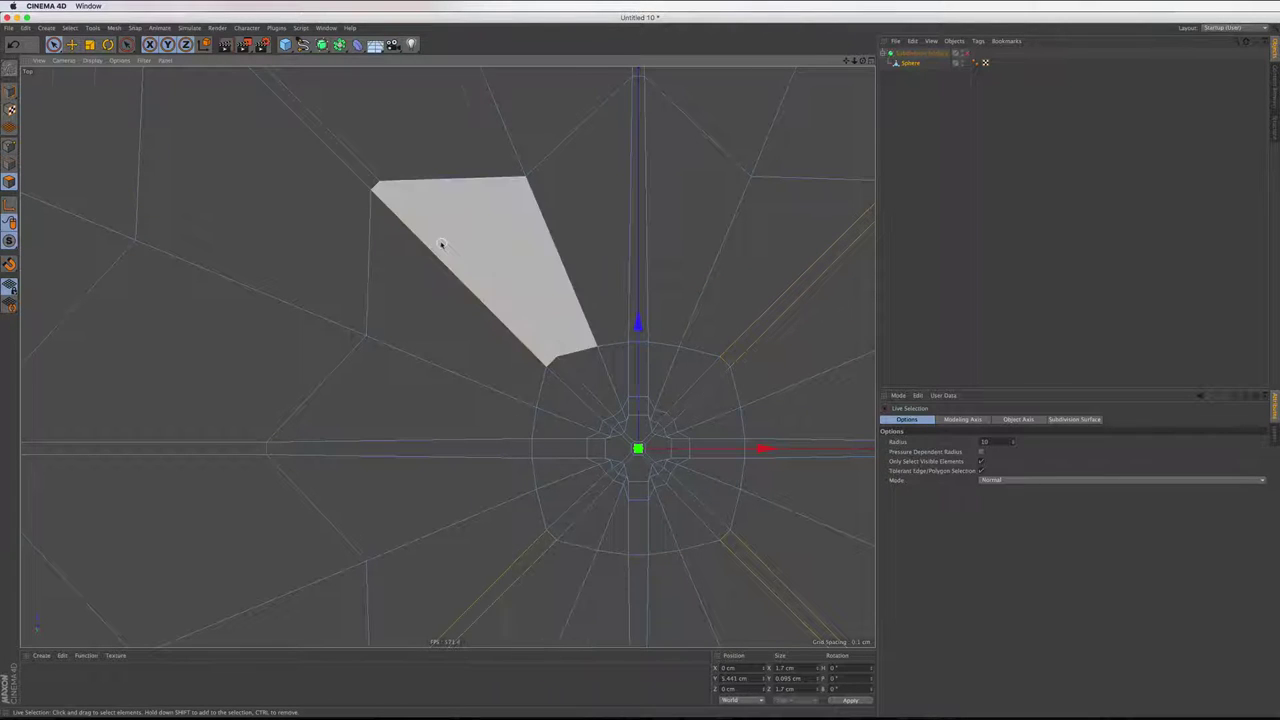
scroll(437, 243, "down", 2)
right_click(249, 120)
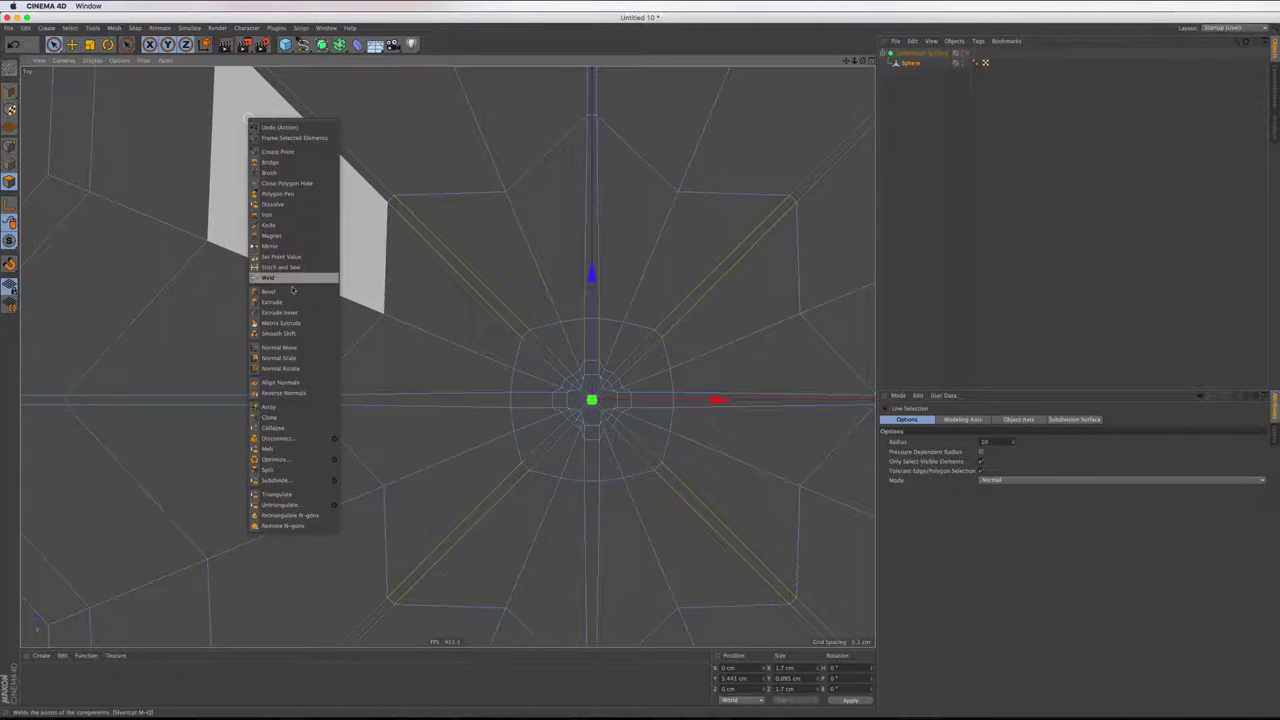
left_click(284, 357)
left_click_drag(284, 357, 338, 357)
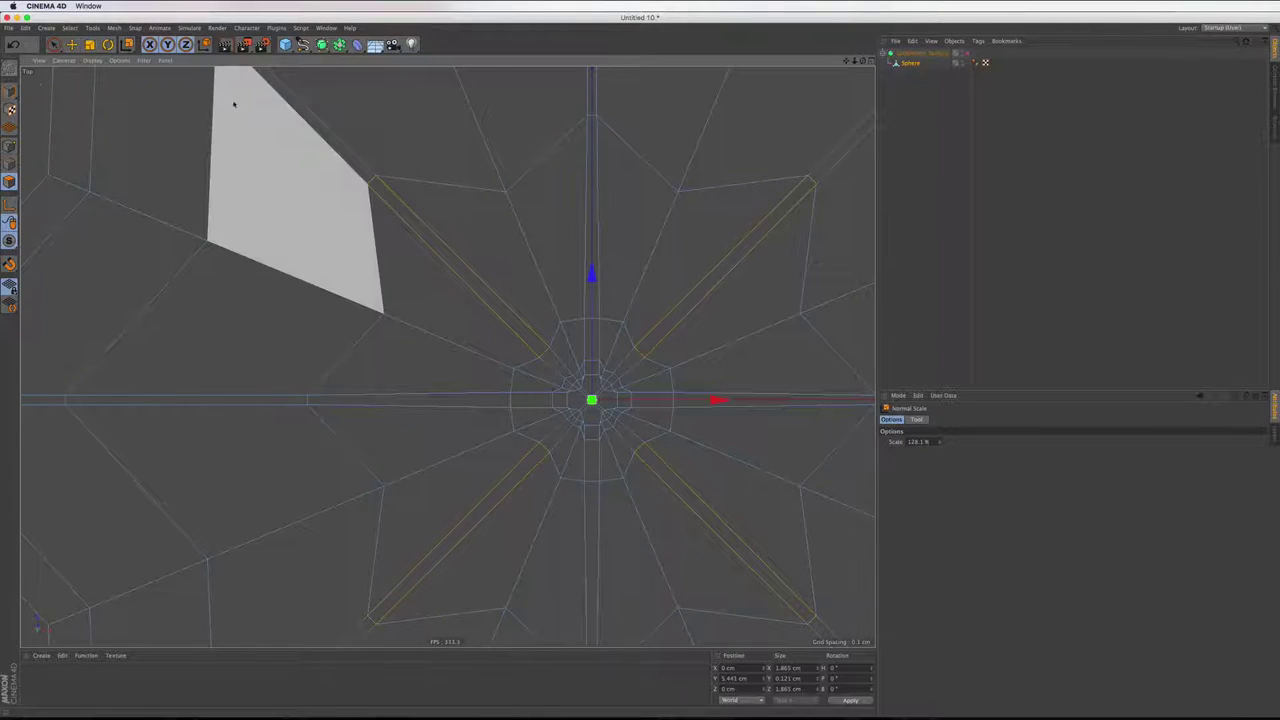
left_click_drag(53, 44, 100, 77)
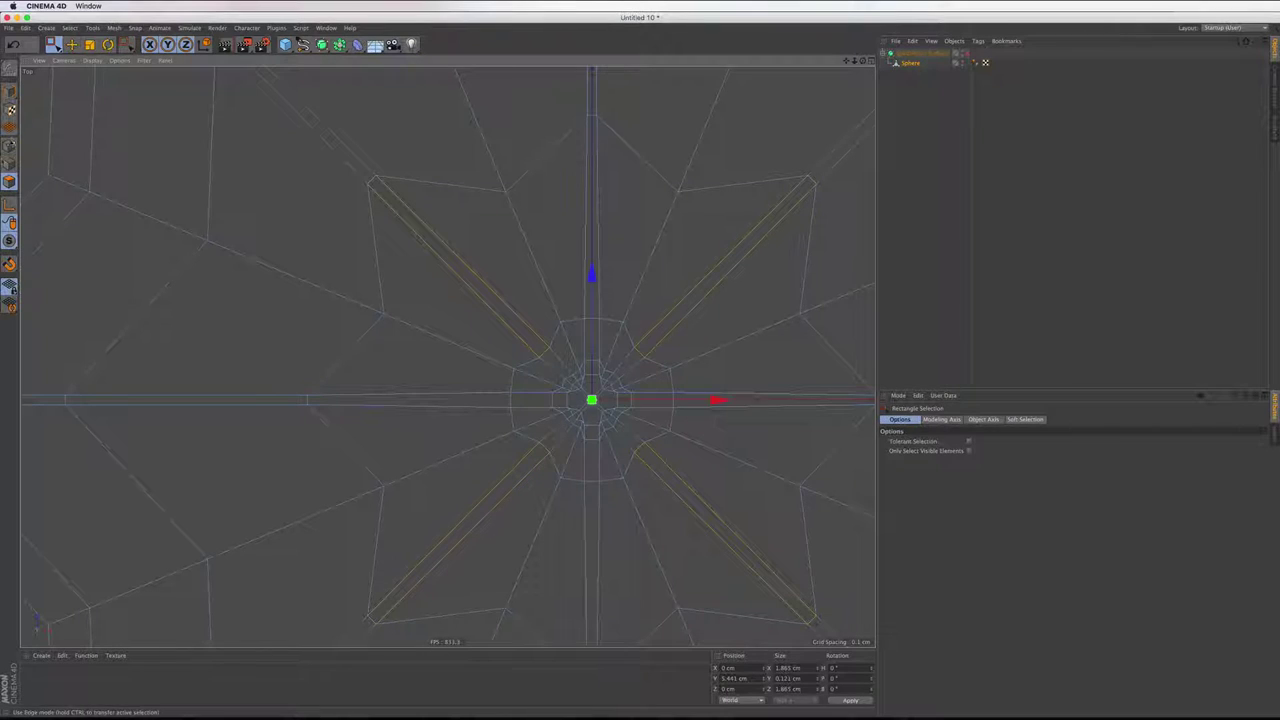
In Points mode, box-select the four outer petal corner points for scaling
left_click(10, 146)
left_click_drag(344, 159, 440, 218)
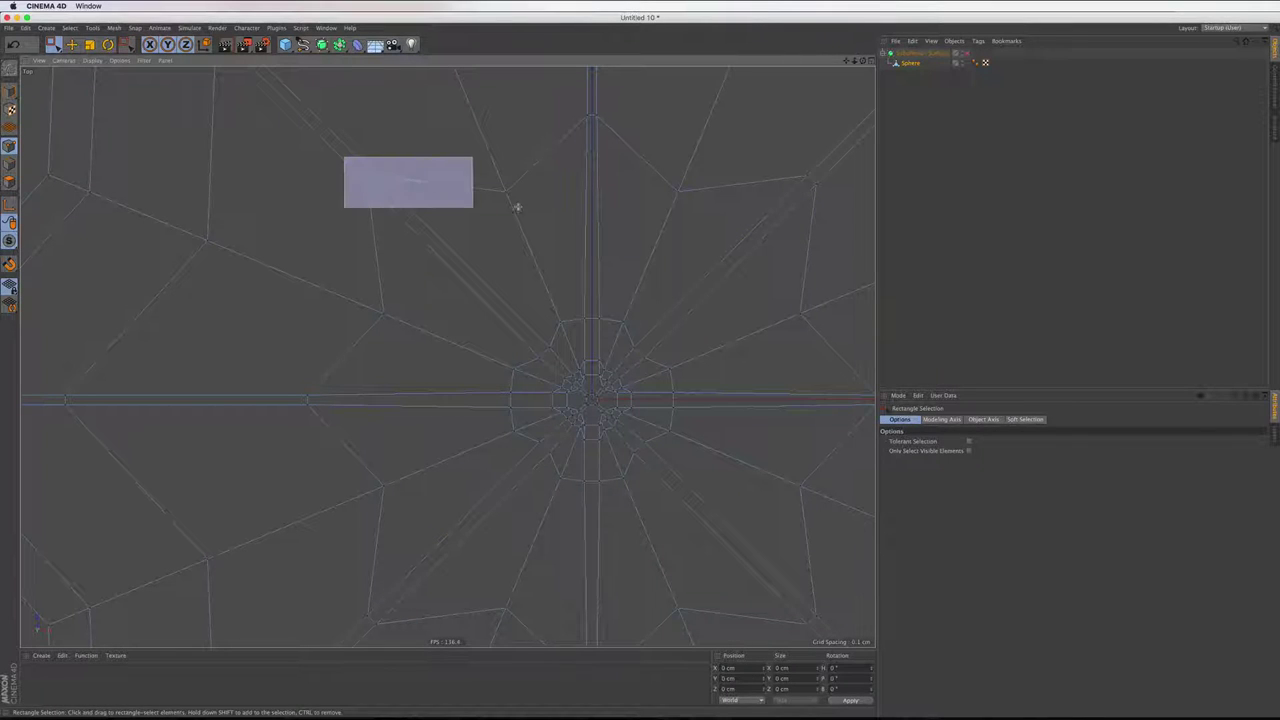
left_click_drag(788, 157, 834, 220, "shift")
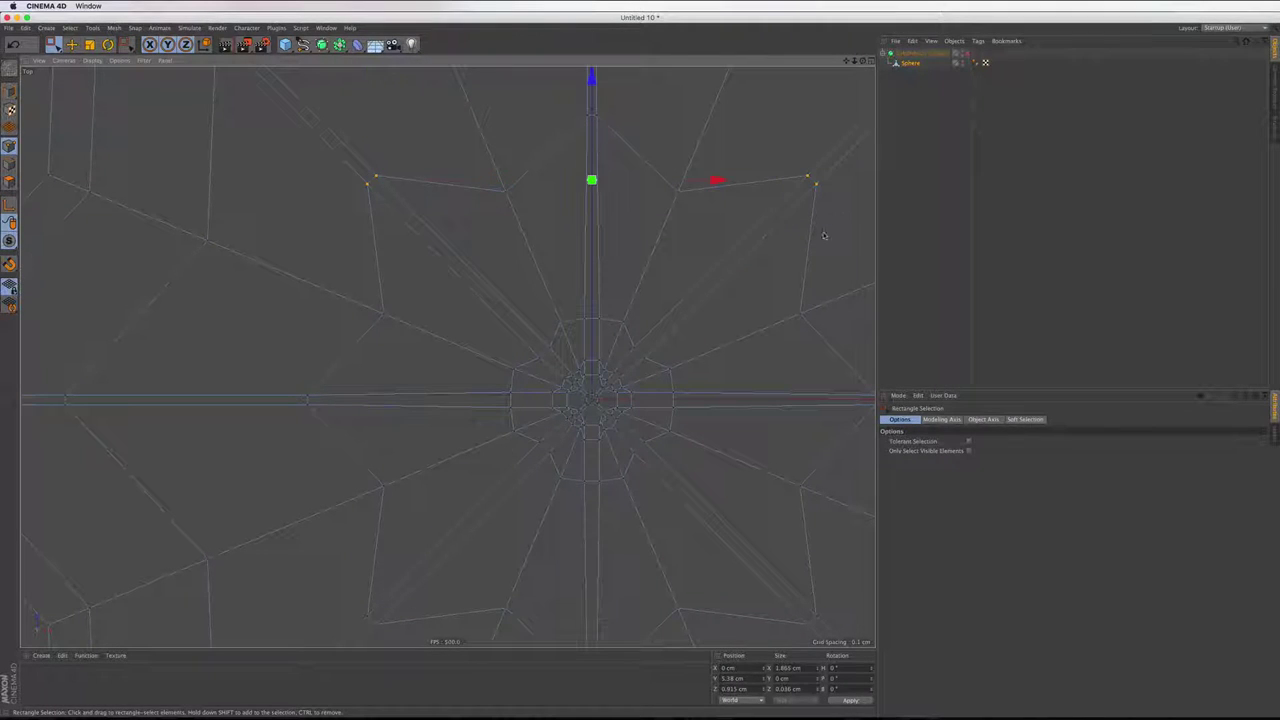
left_click_drag(829, 588, 784, 636, "shift")
left_click_drag(344, 597, 404, 635, "shift")
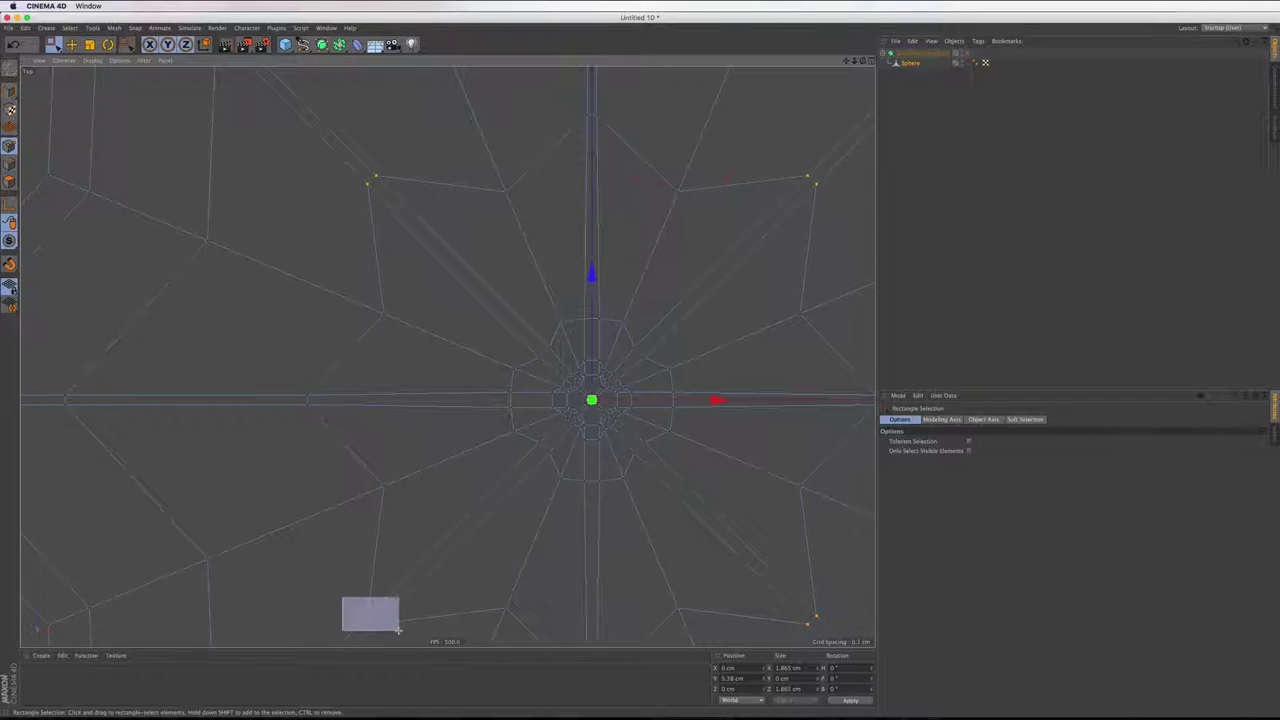
key("t")
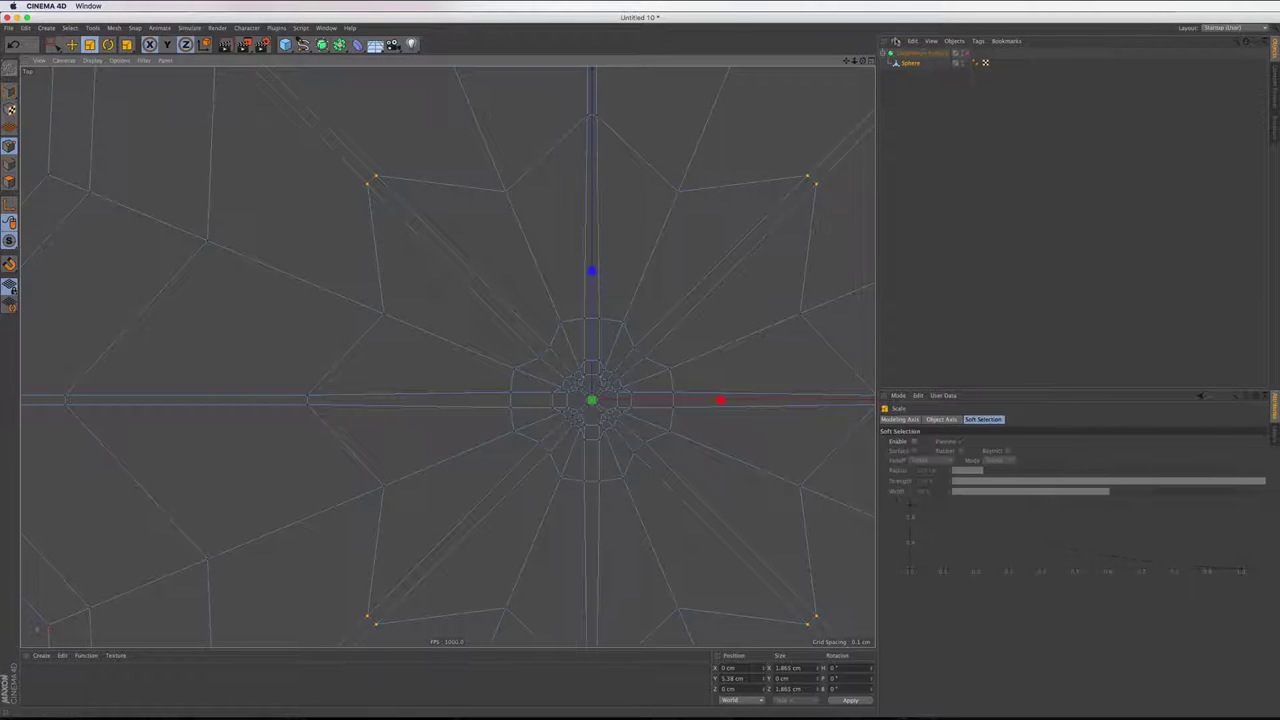
Maximize the Perspective view and enable the Subdivision Surface to see the smoothed petals
left_click(873, 60)
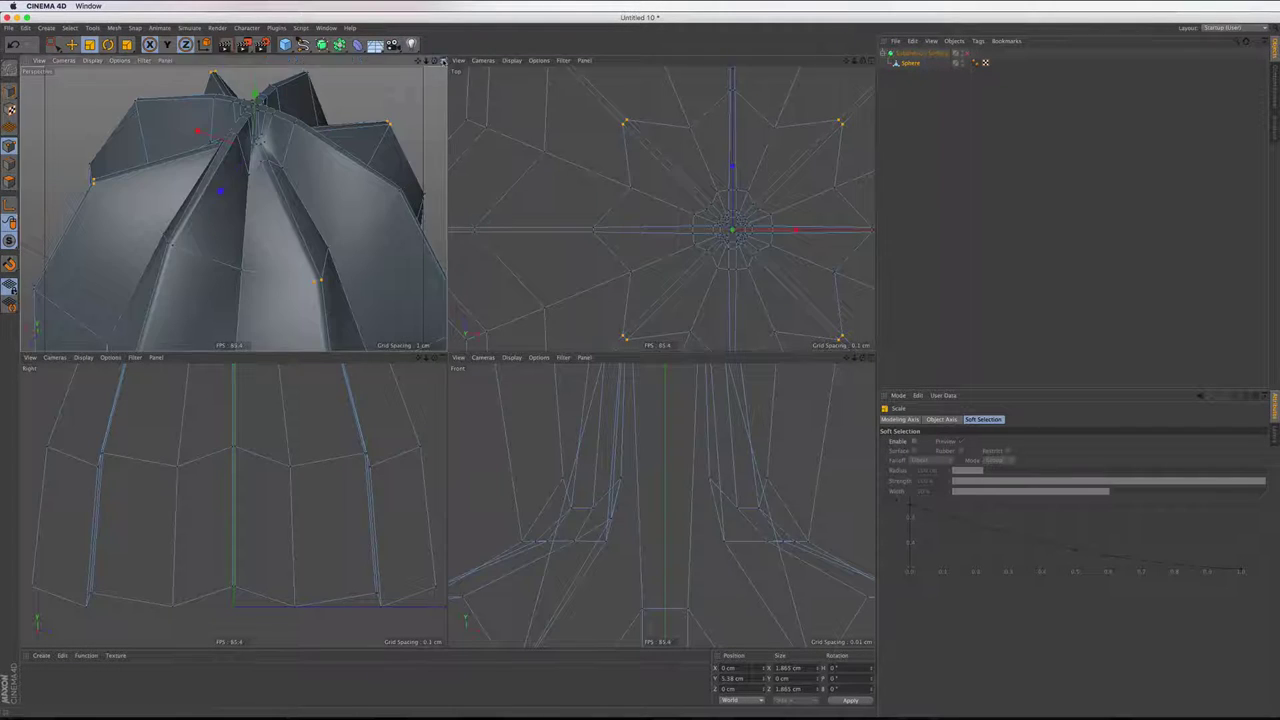
left_click(442, 62)
key("q")
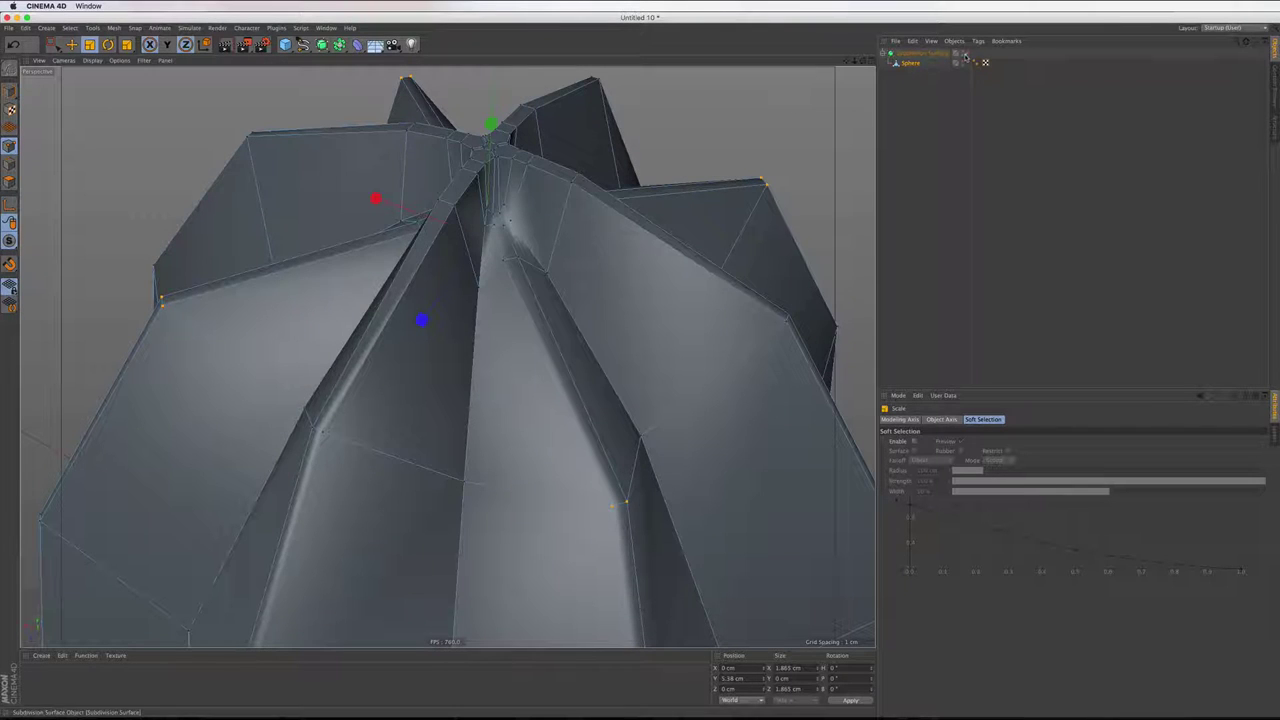
scroll(551, 200, "down", 5)
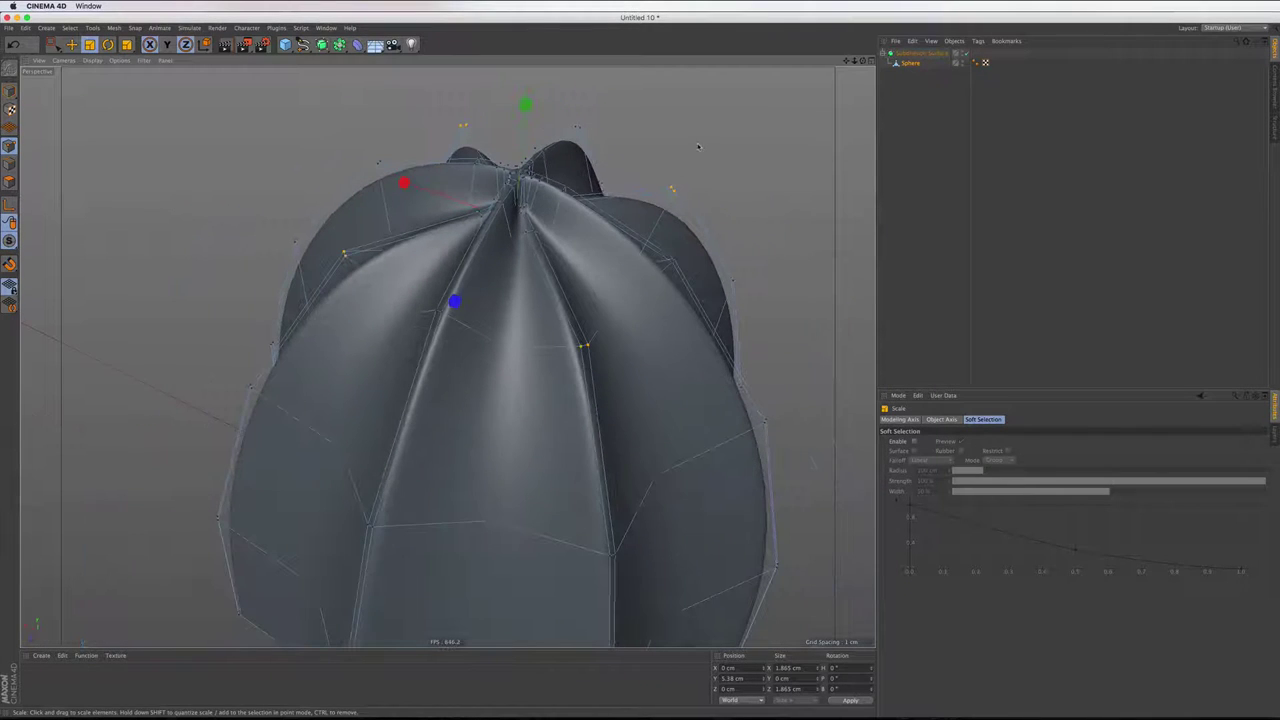
scroll(729, 172, "up", 5)
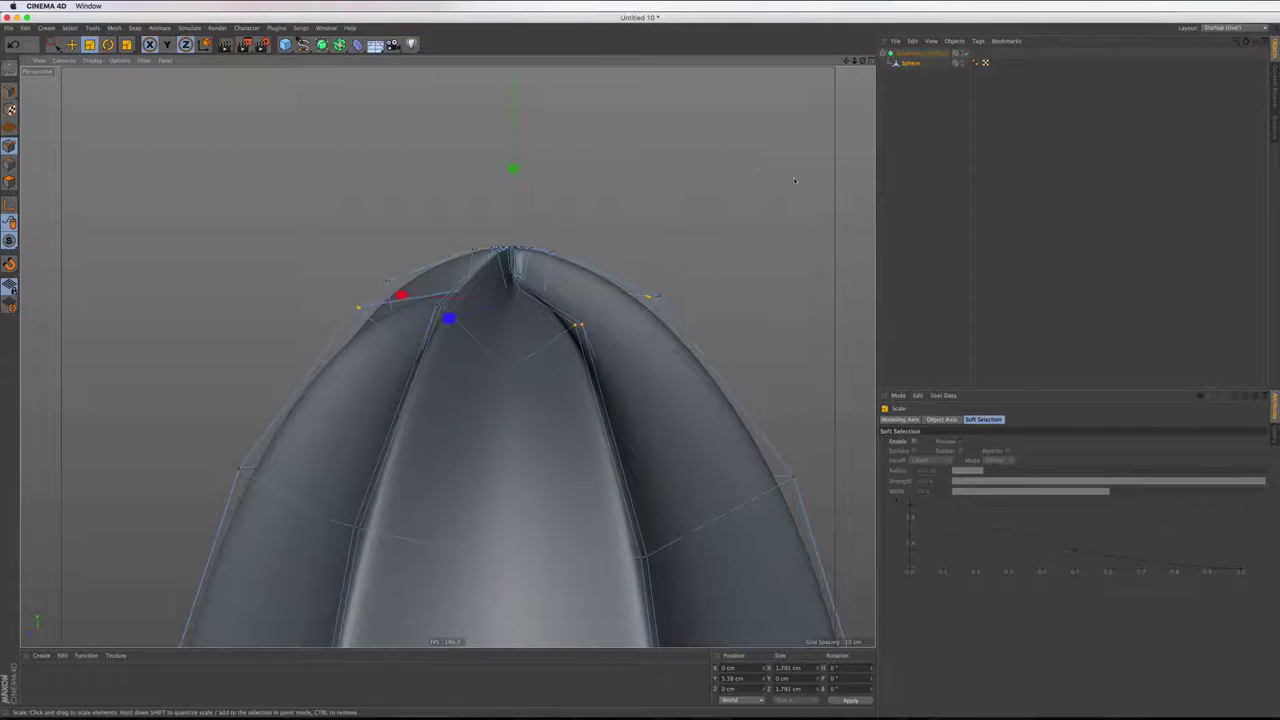
left_click(964, 52)
scroll(447, 356, "up", 2)
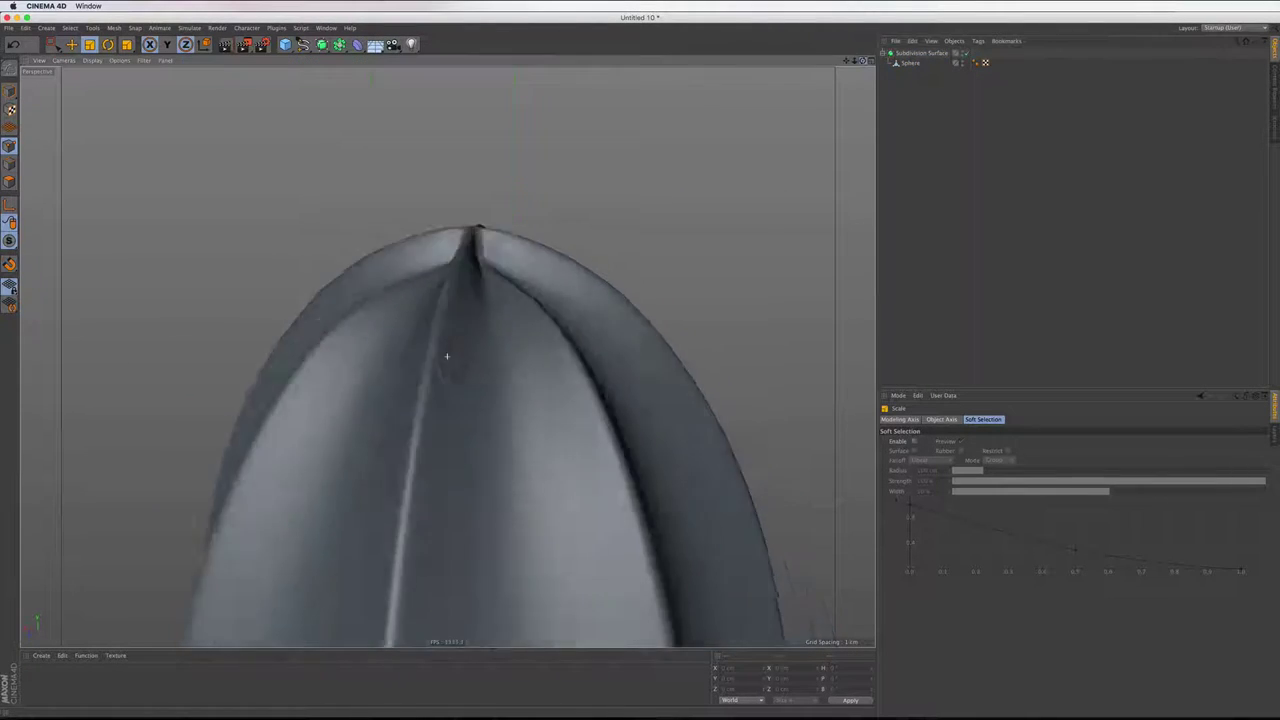
left_click_drag(447, 356, 447, 356, "alt")
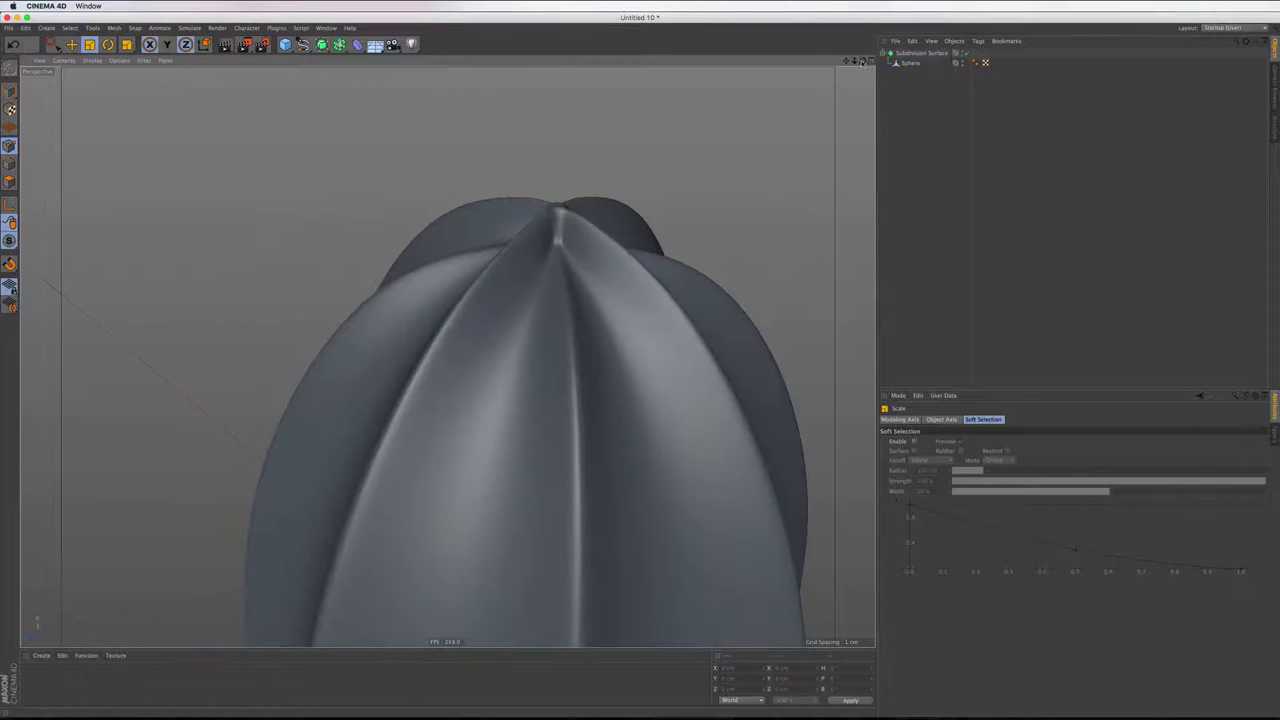
scroll(447, 356, "down", 3)
scroll(447, 356, "up", 3)
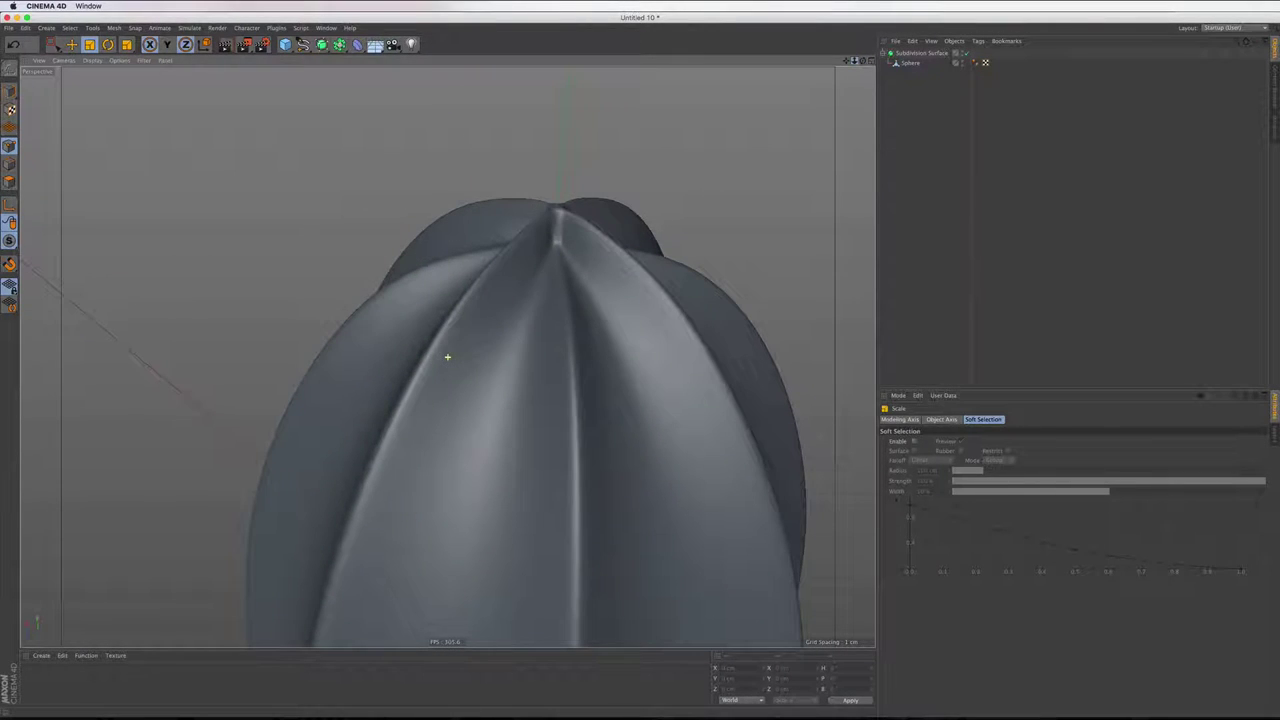
In the front view, box-select the row of points along the dome's apex
left_click(910, 63)
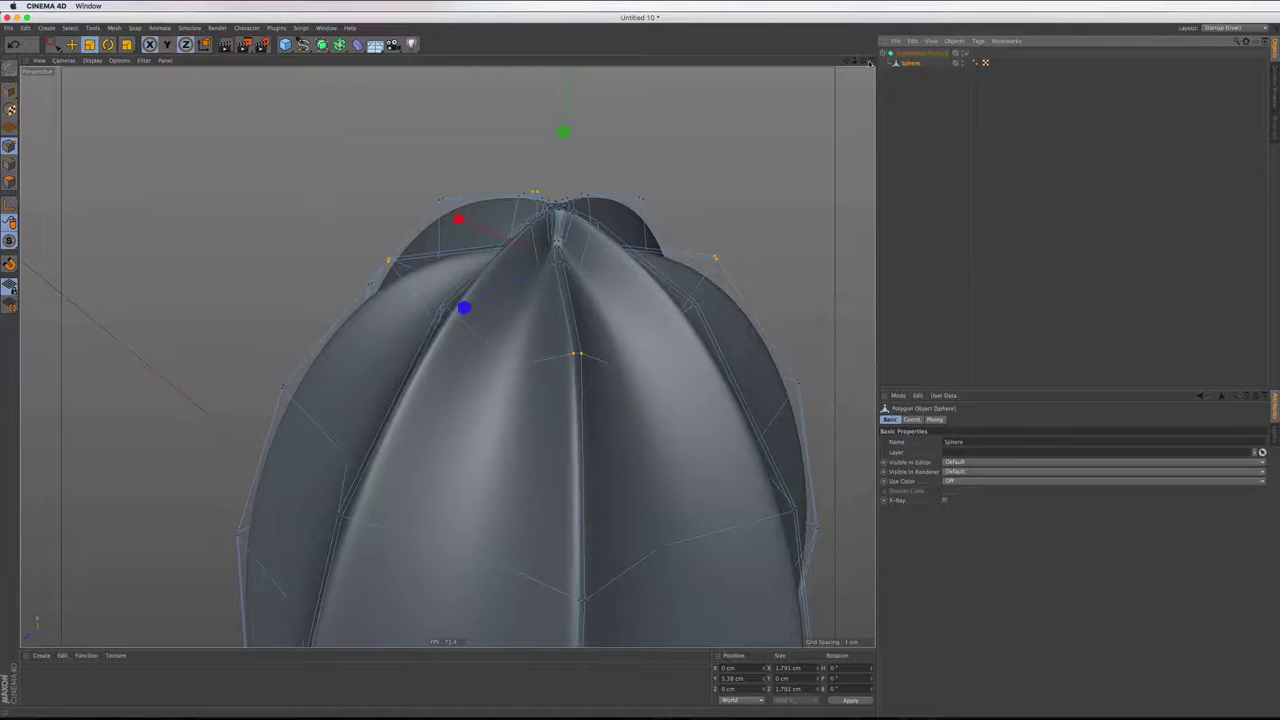
key("F5")
key("F4")
scroll(614, 508, "down", 2)
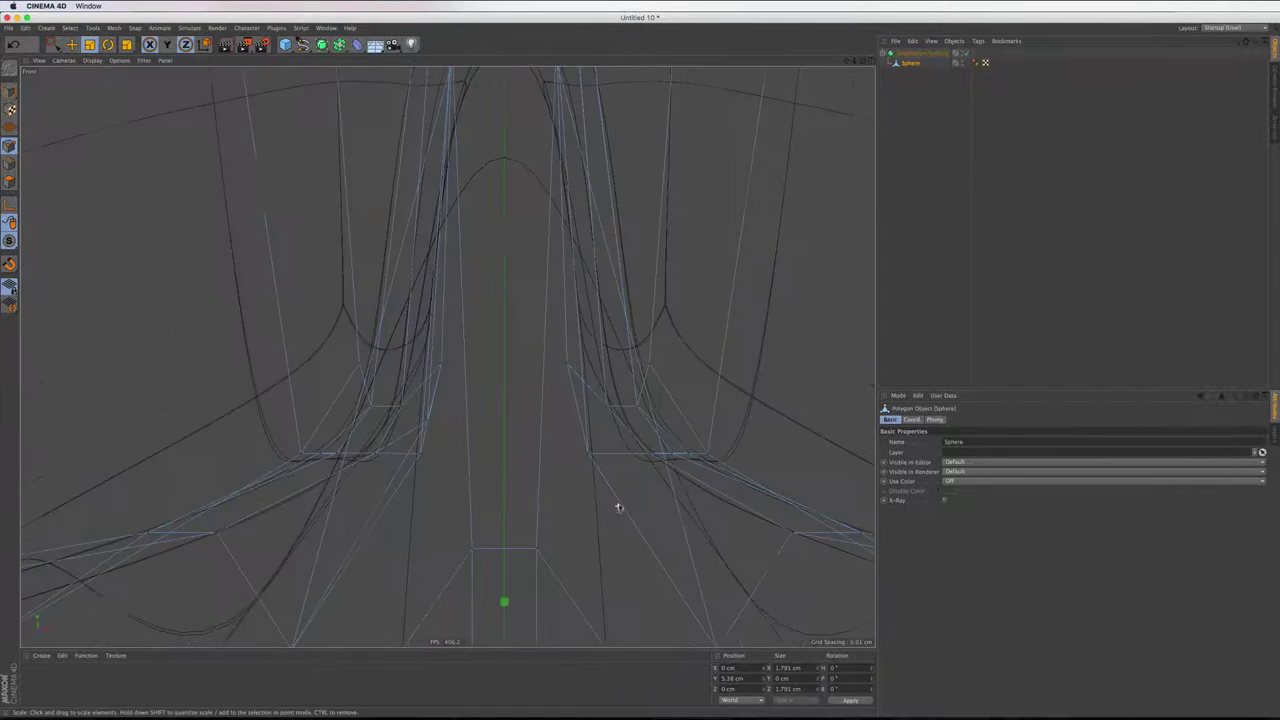
scroll(623, 503, "down", 2)
scroll(623, 503, "down", 2)
key("0")
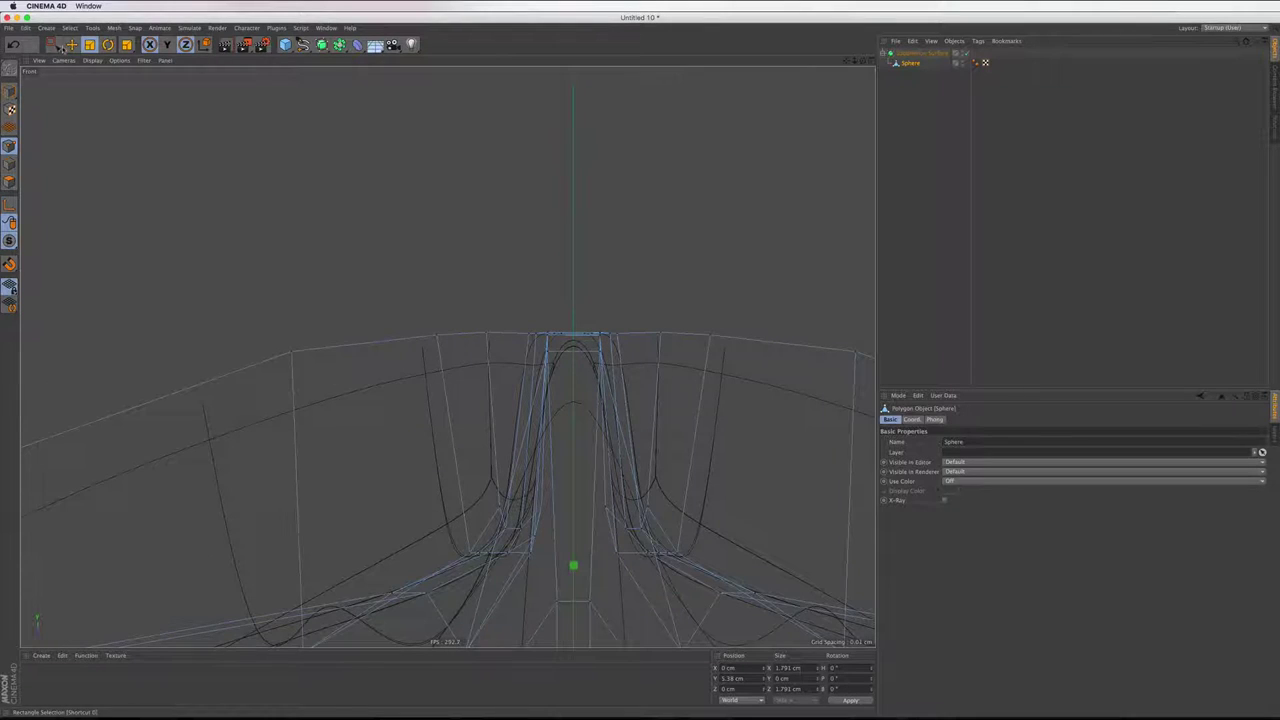
left_click_drag(294, 237, 293, 276, "alt")
left_click_drag(246, 237, 566, 326)
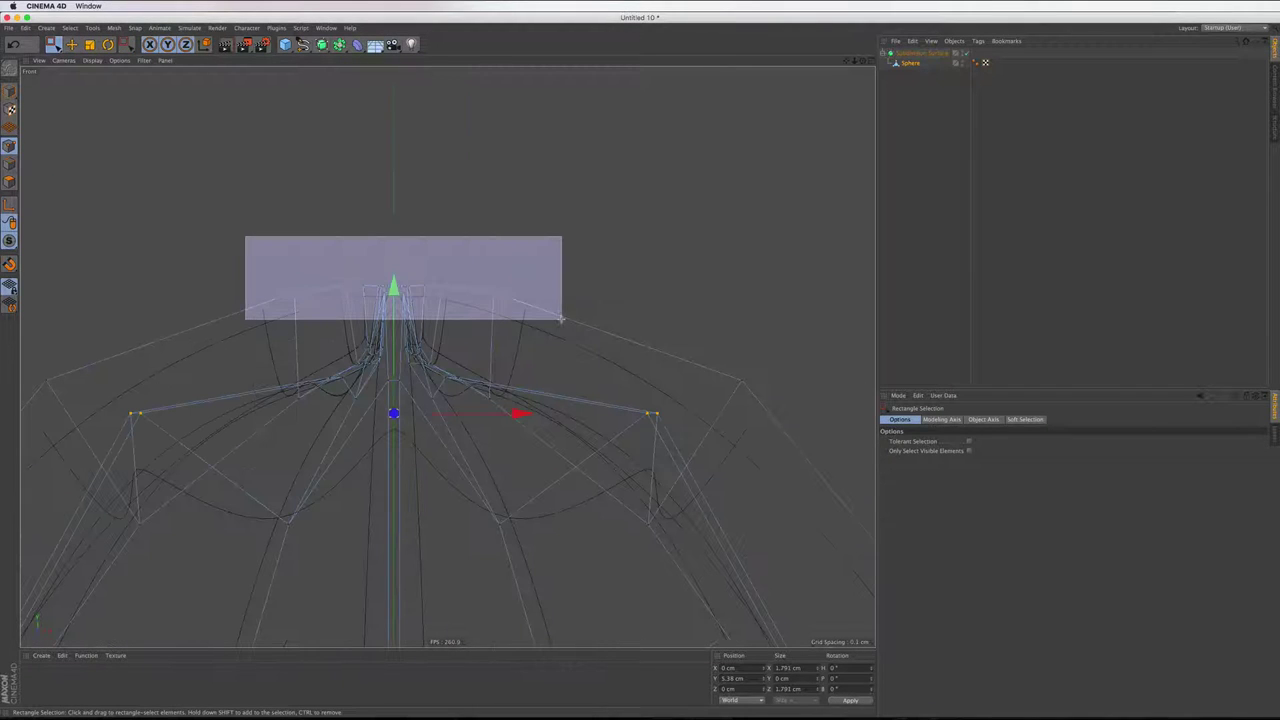
Lower the apex points slightly, inspect the smoothed apex in Perspective, then enter Polygons mode
left_click(871, 62)
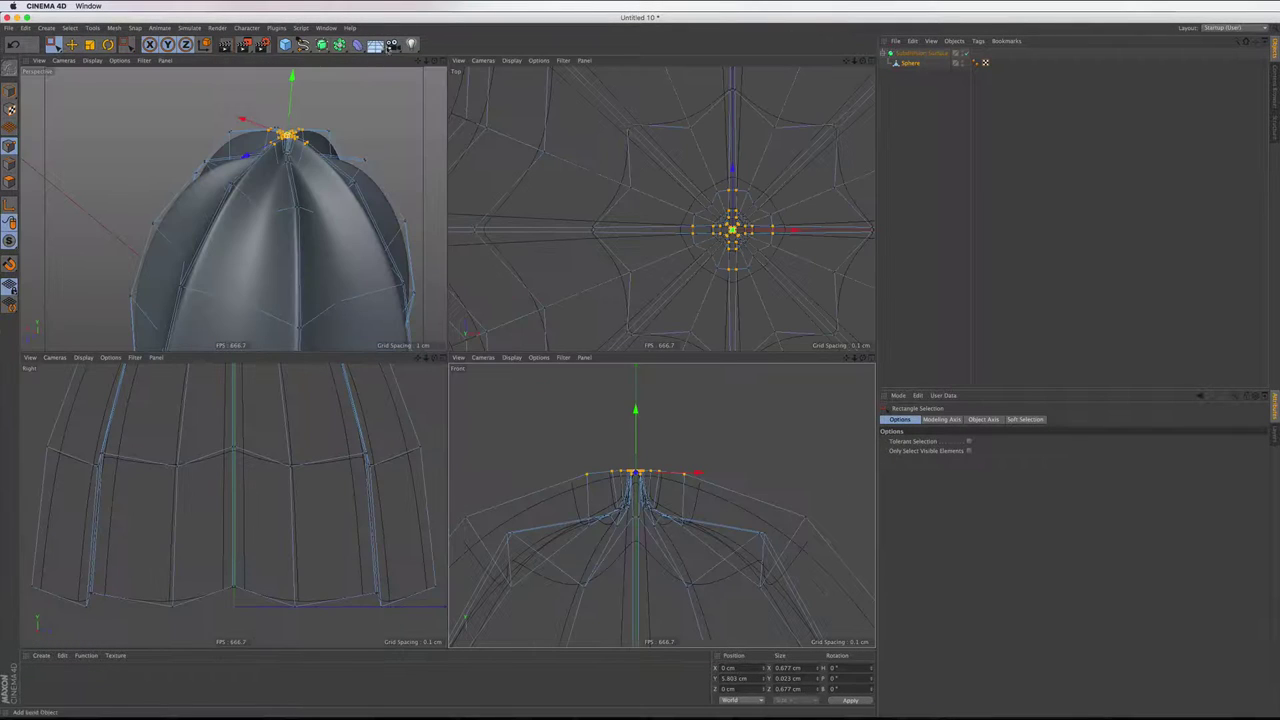
left_click(442, 62)
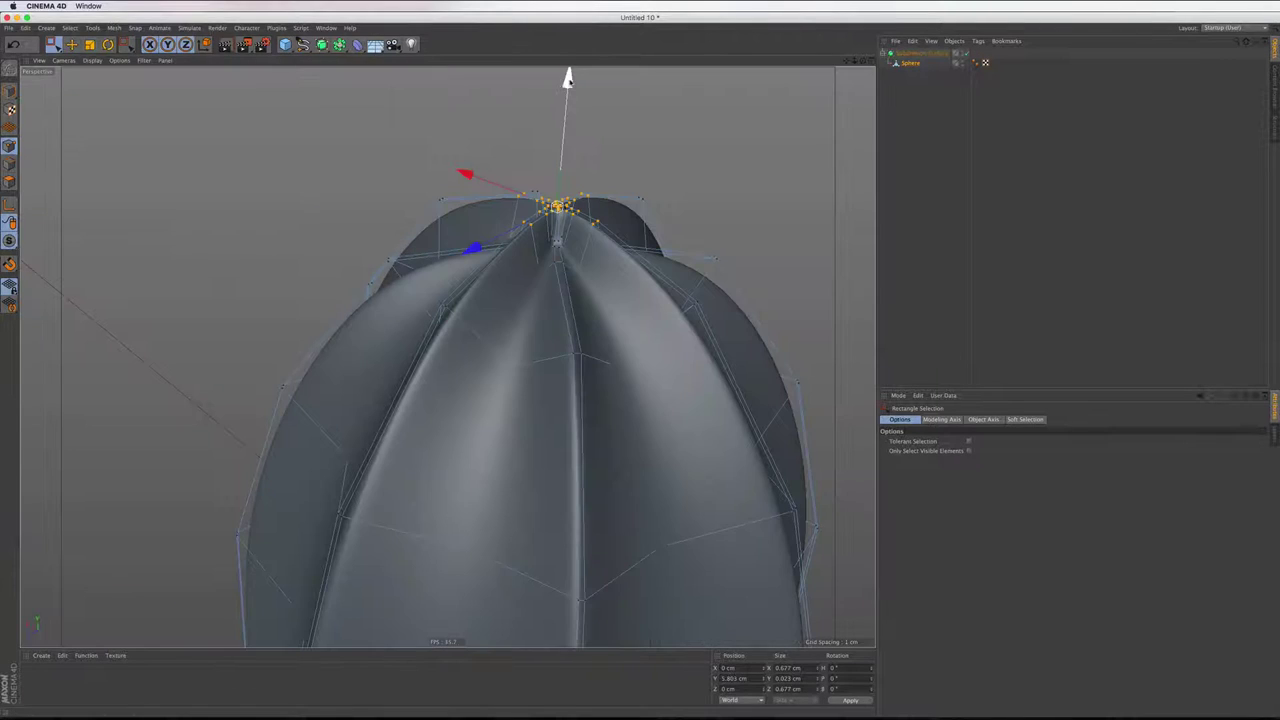
left_click_drag(568, 88, 569, 91)
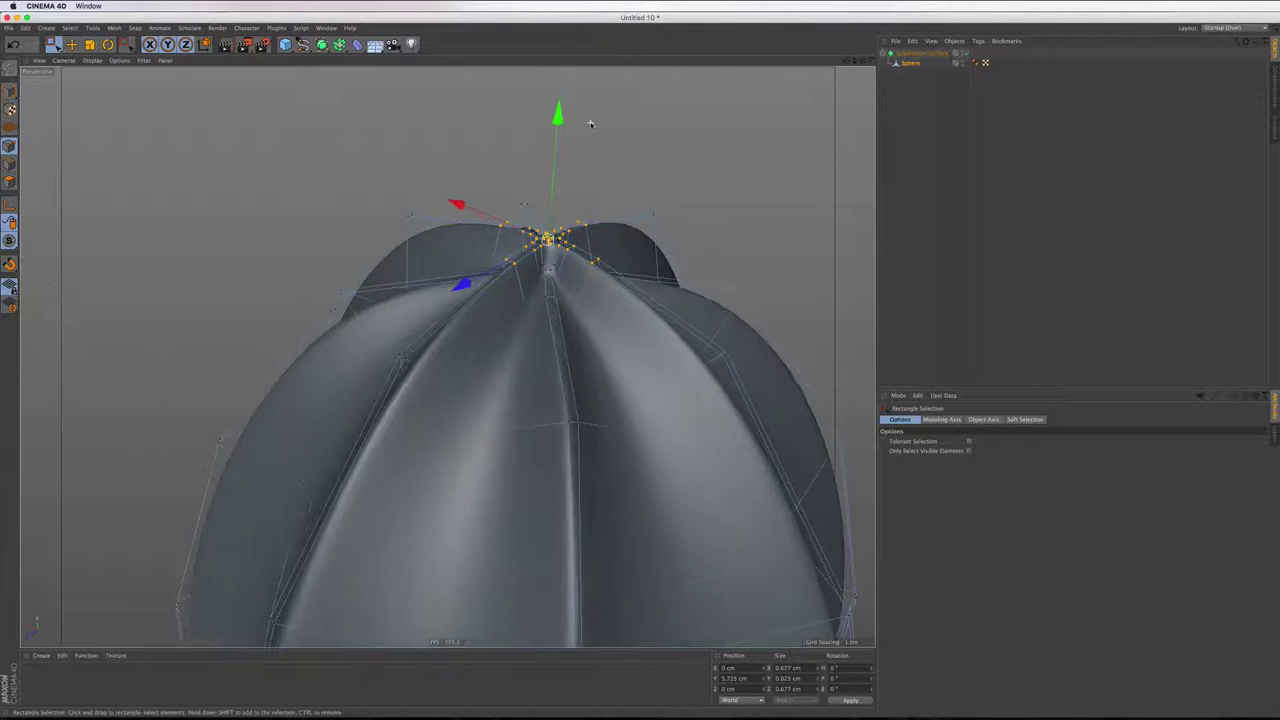
left_click_drag(572, 100, 590, 124, "alt")
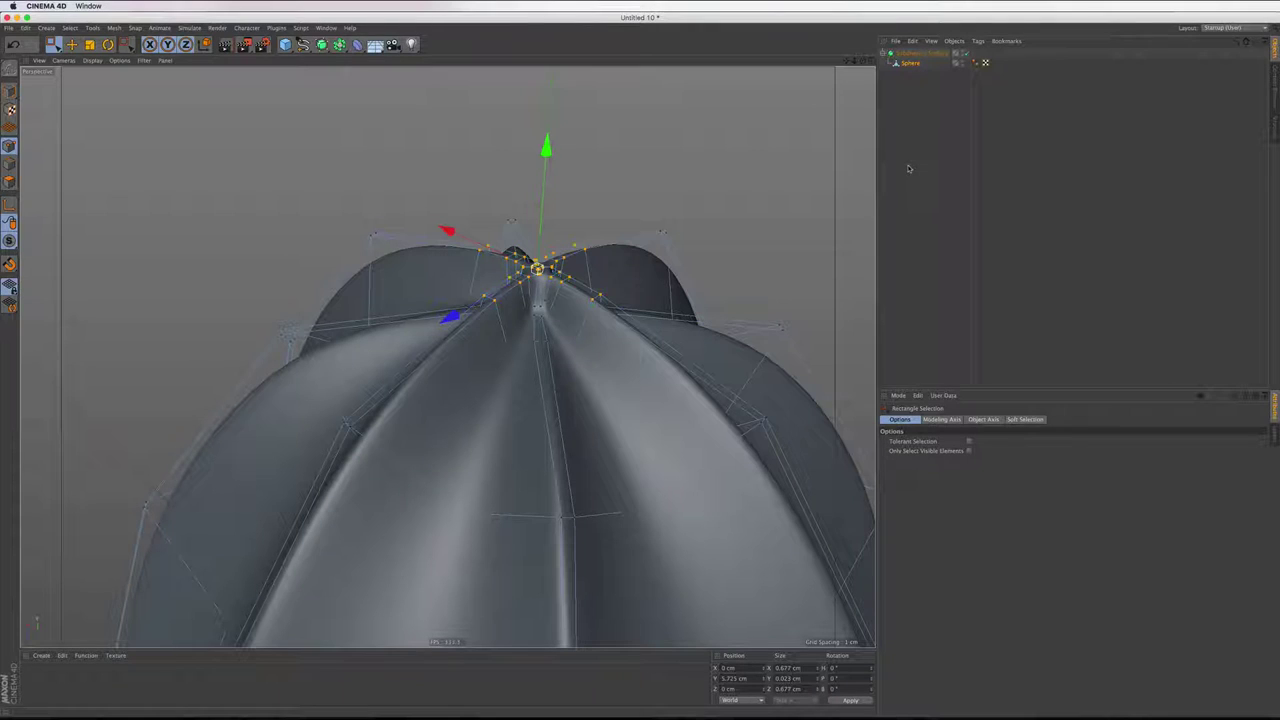
left_click(908, 168)
left_click_drag(520, 194, 600, 230, "alt")
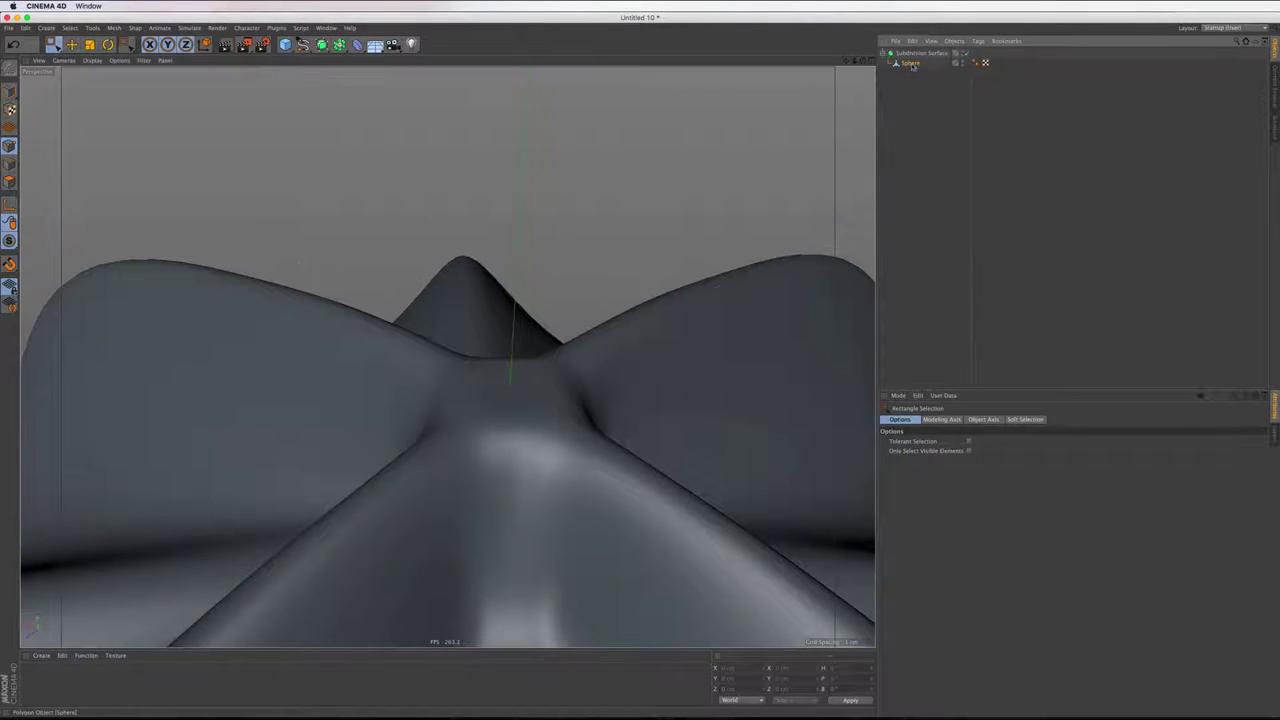
left_click(910, 62)
left_click_drag(863, 110, 447, 355, "alt")
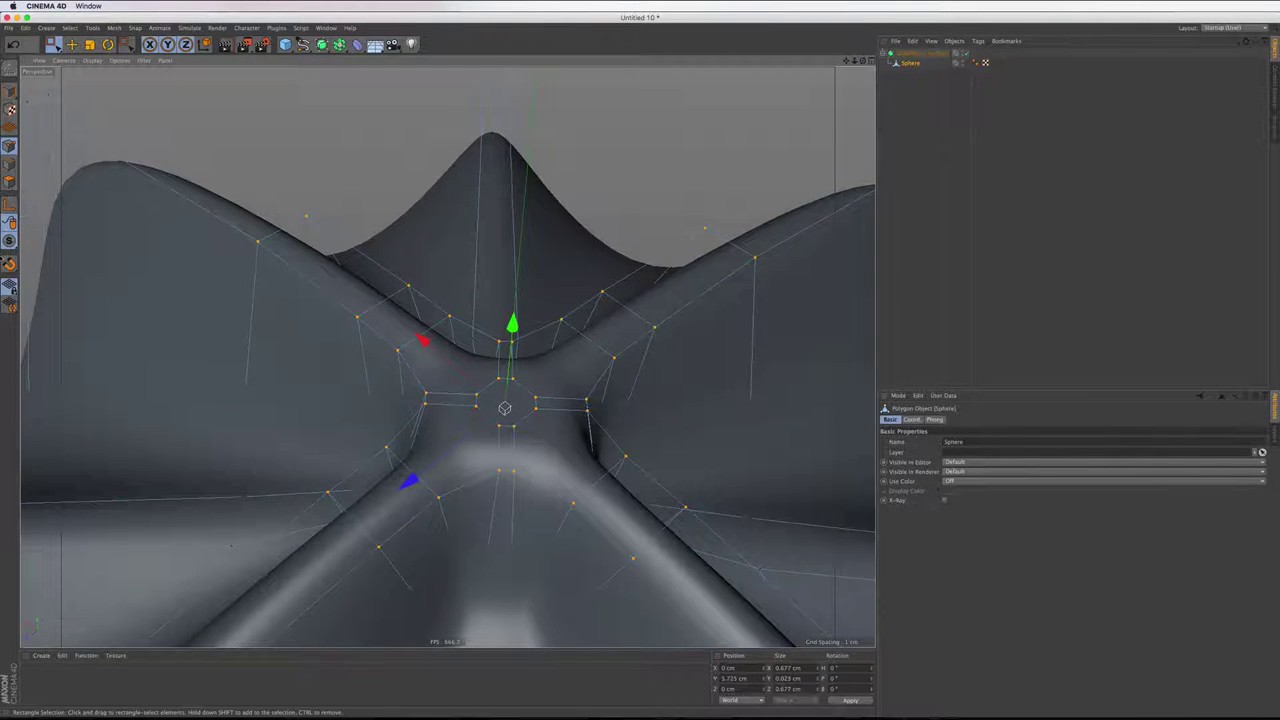
key("Return")
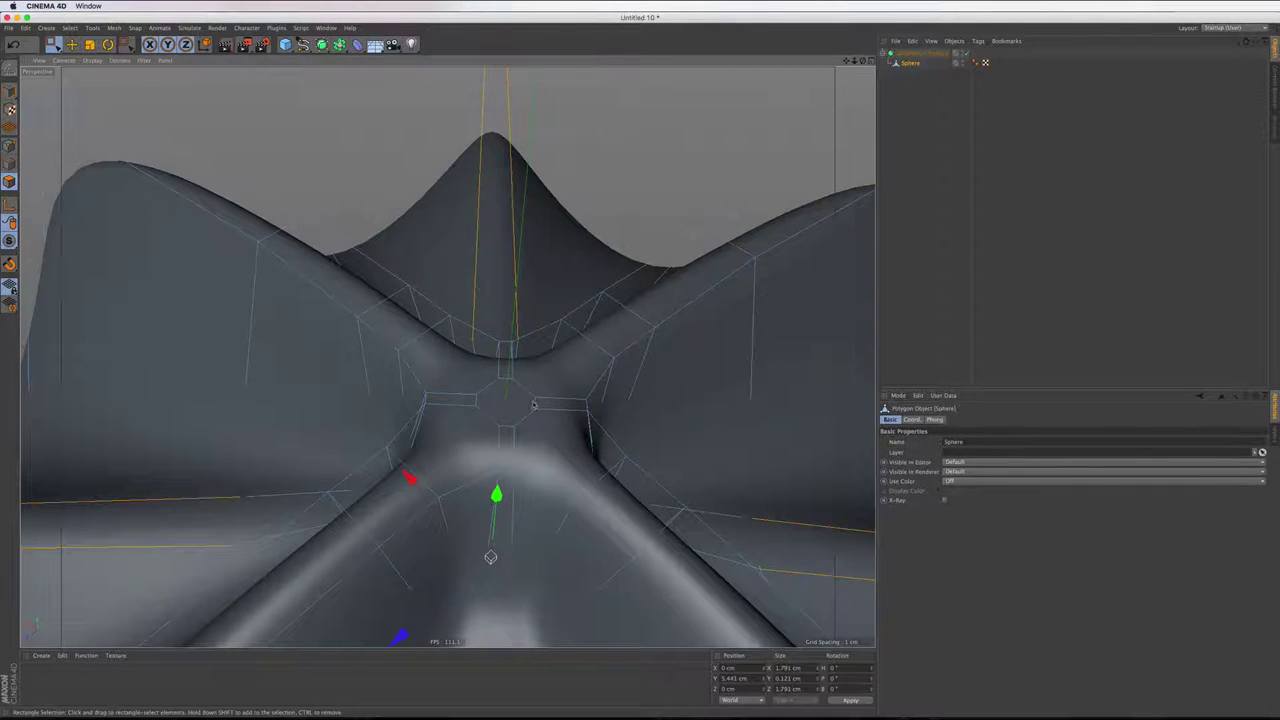
Select the central apex polygon, trying and undoing an extruded spike
left_click_drag(54, 44, 70, 58)
left_click_drag(450, 360, 485, 398)
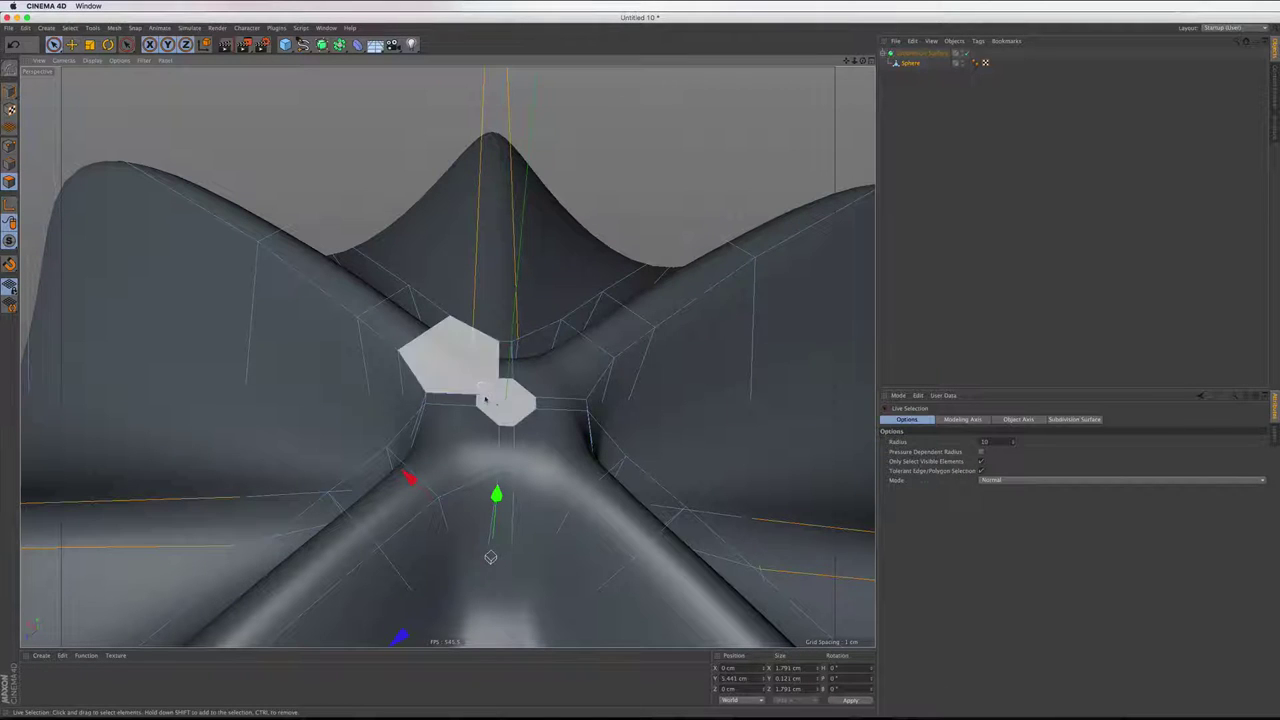
left_click(500, 400)
right_click(540, 308)
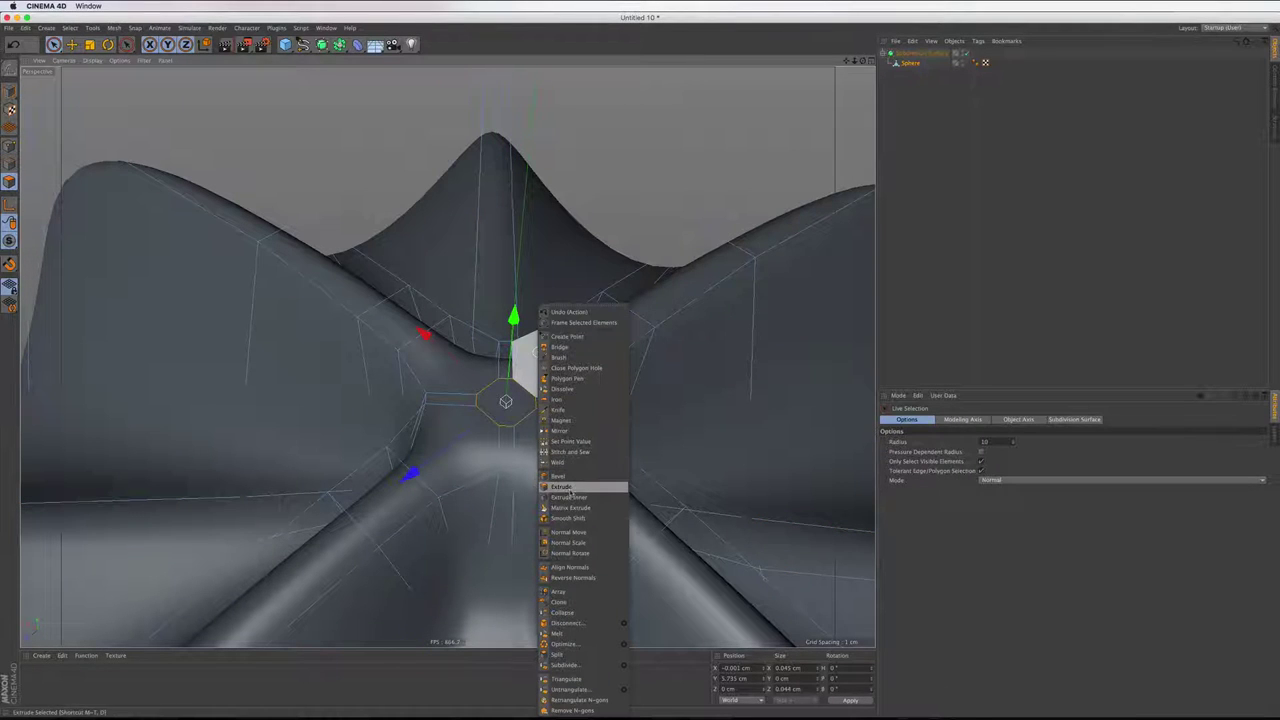
left_click(562, 487)
left_click_drag(562, 487, 434, 222)
right_click(434, 222)
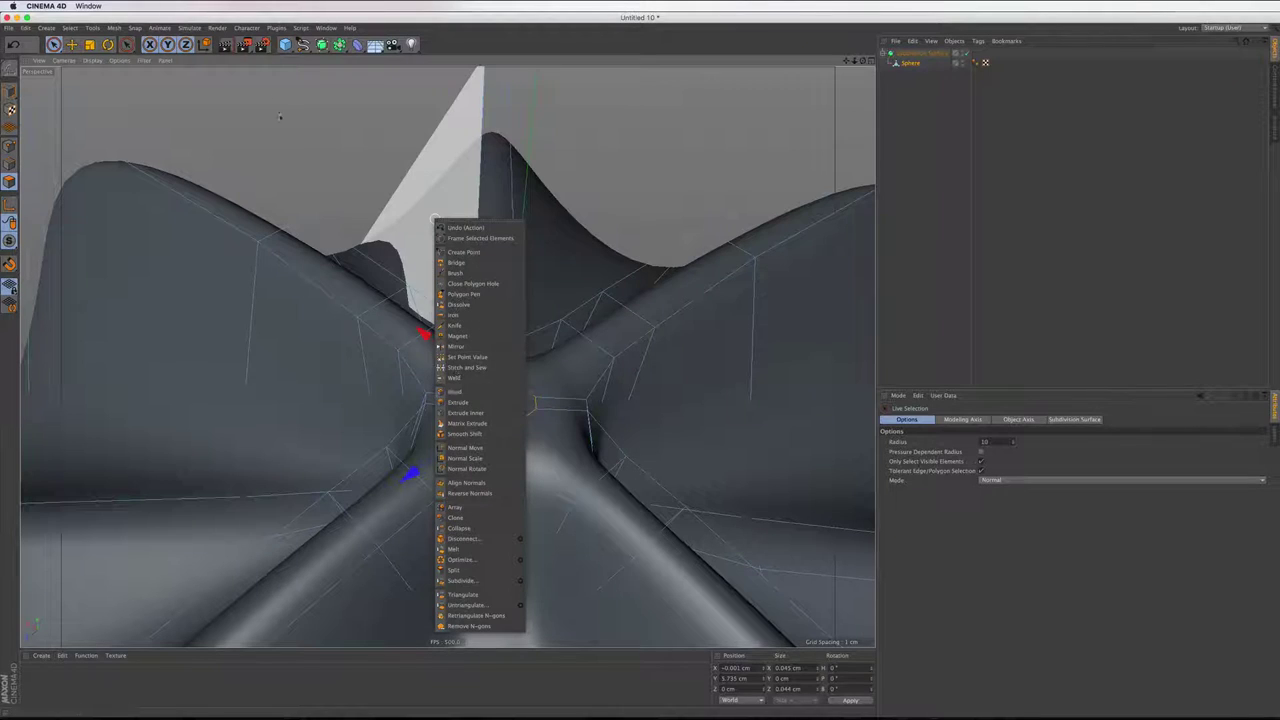
key("Escape")
key("ctrl+z")
Scale the apex polygon to about 134% and Extrude Inner it with a 0.01 cm offset
key("t")
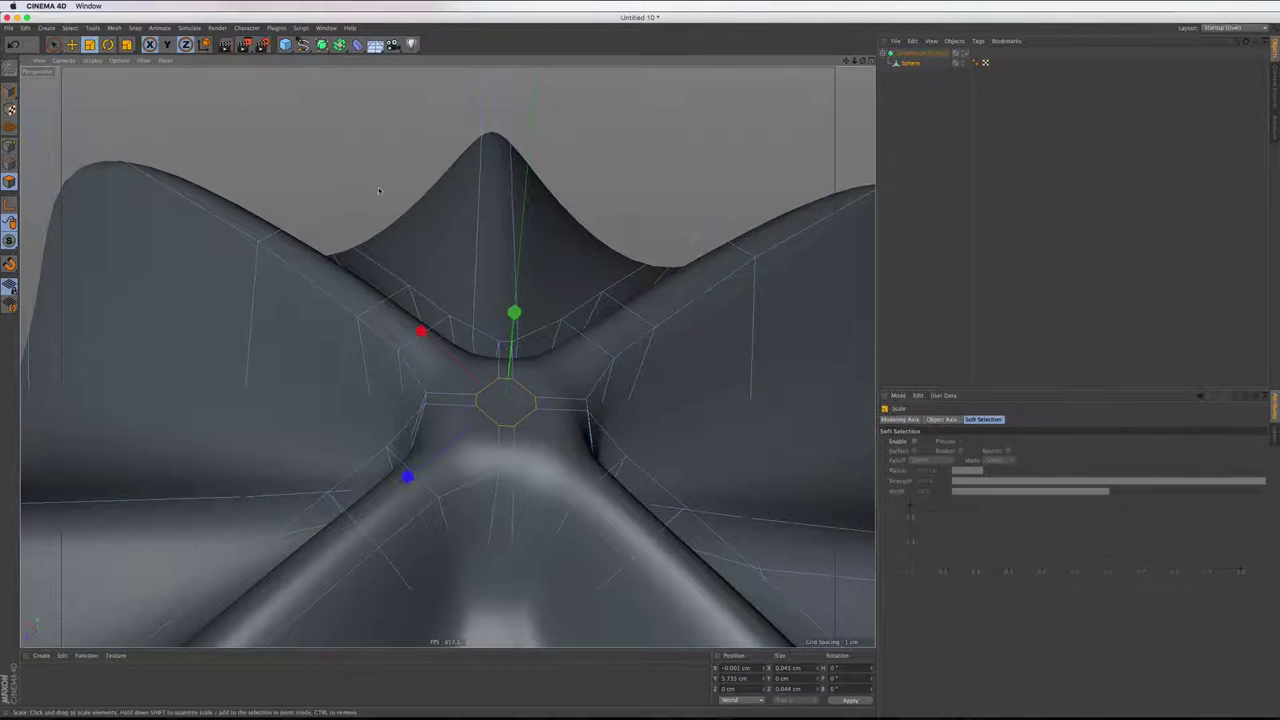
left_click_drag(379, 190, 551, 167)
right_click(607, 143)
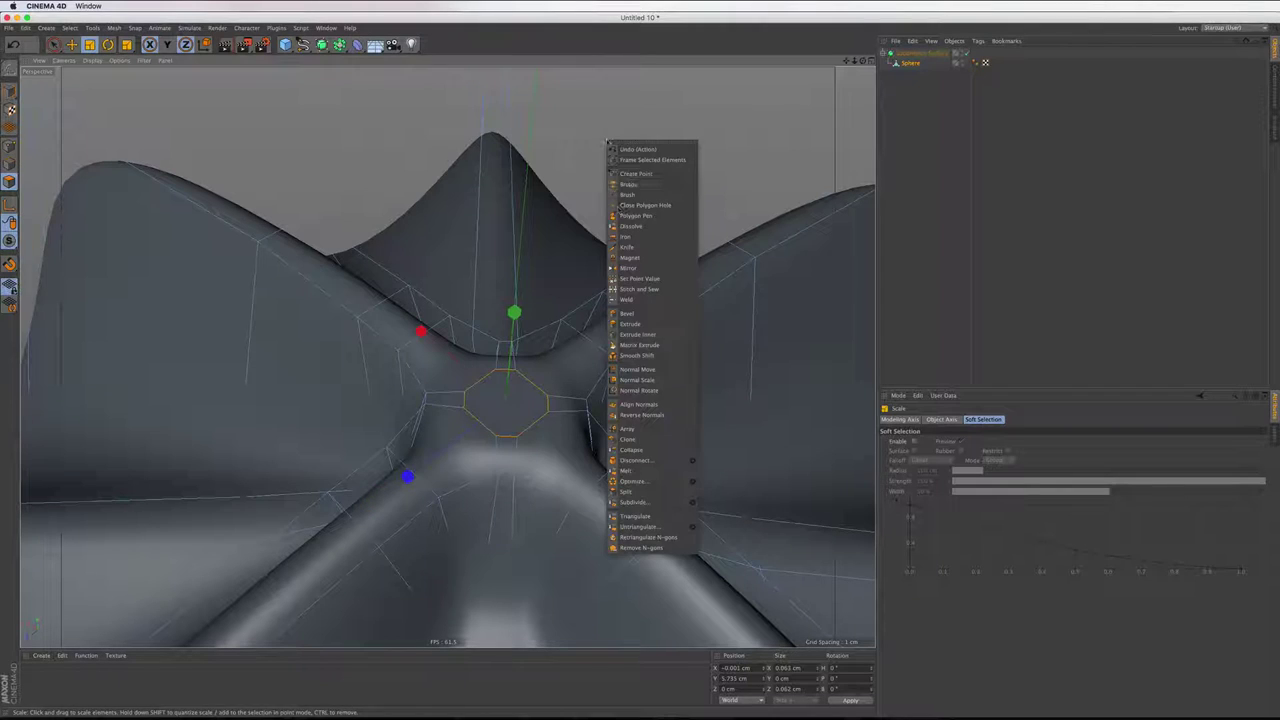
left_click(641, 336)
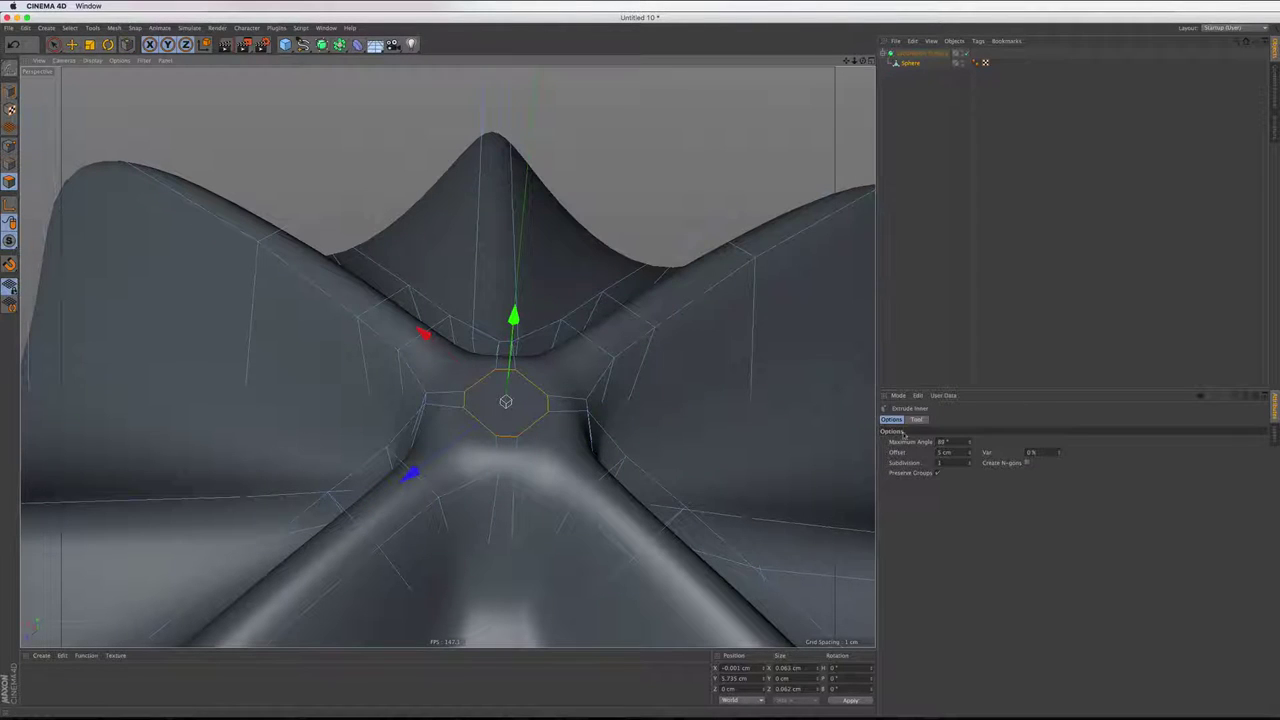
double_click(957, 453)
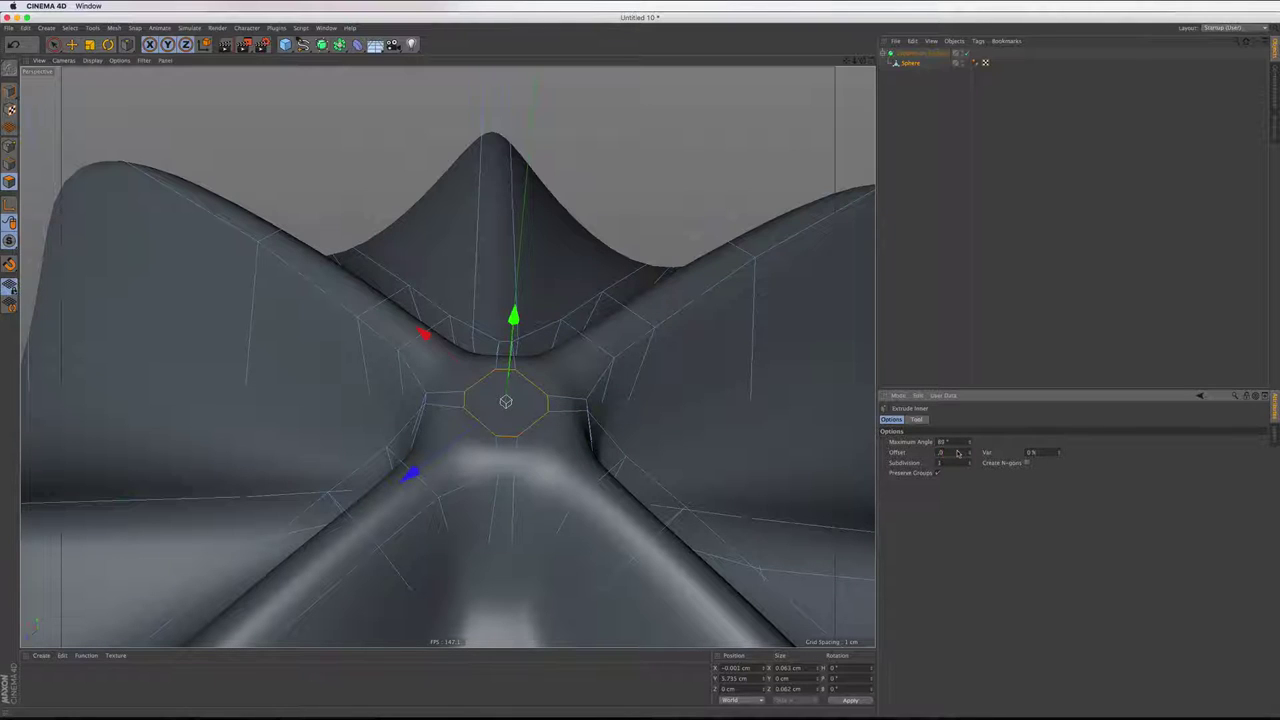
key("Return")
key("ctrl+z")
key("Return")
Widen the inset and add a second inner ring, checking the smoothed apex between
left_click_drag(516, 318, 652, 187, "alt")
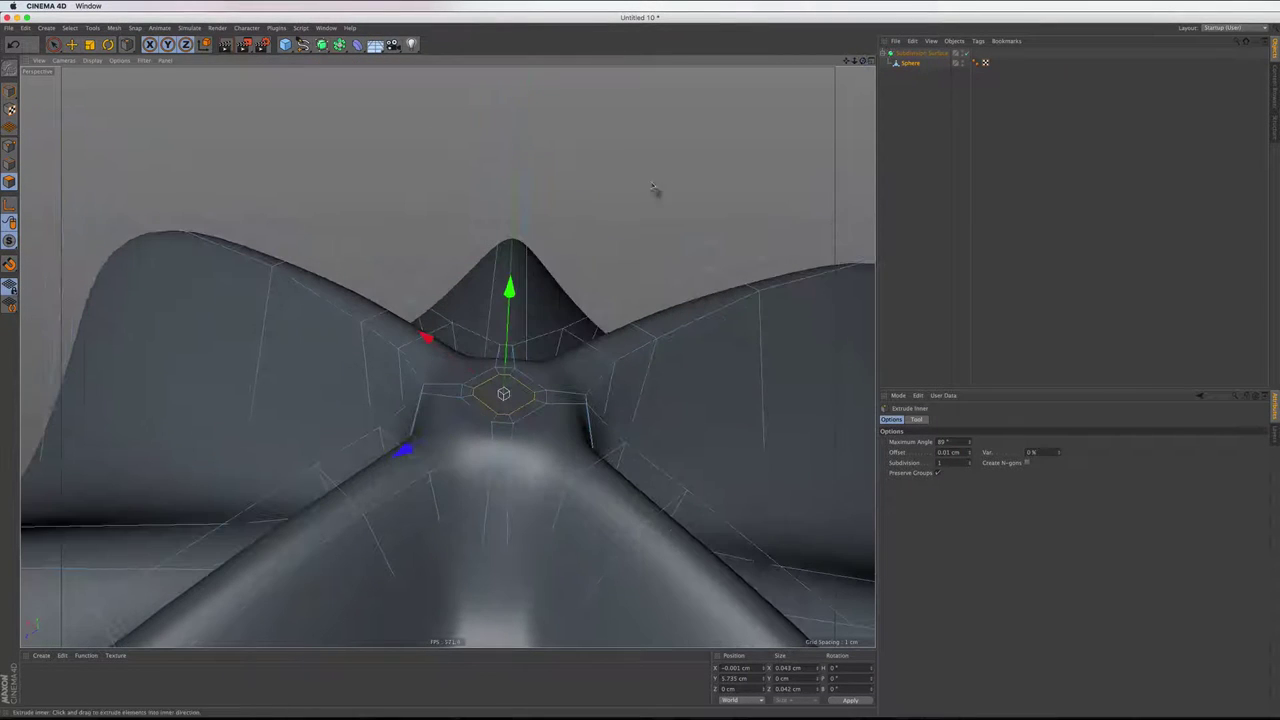
left_click_drag(509, 289, 525, 289)
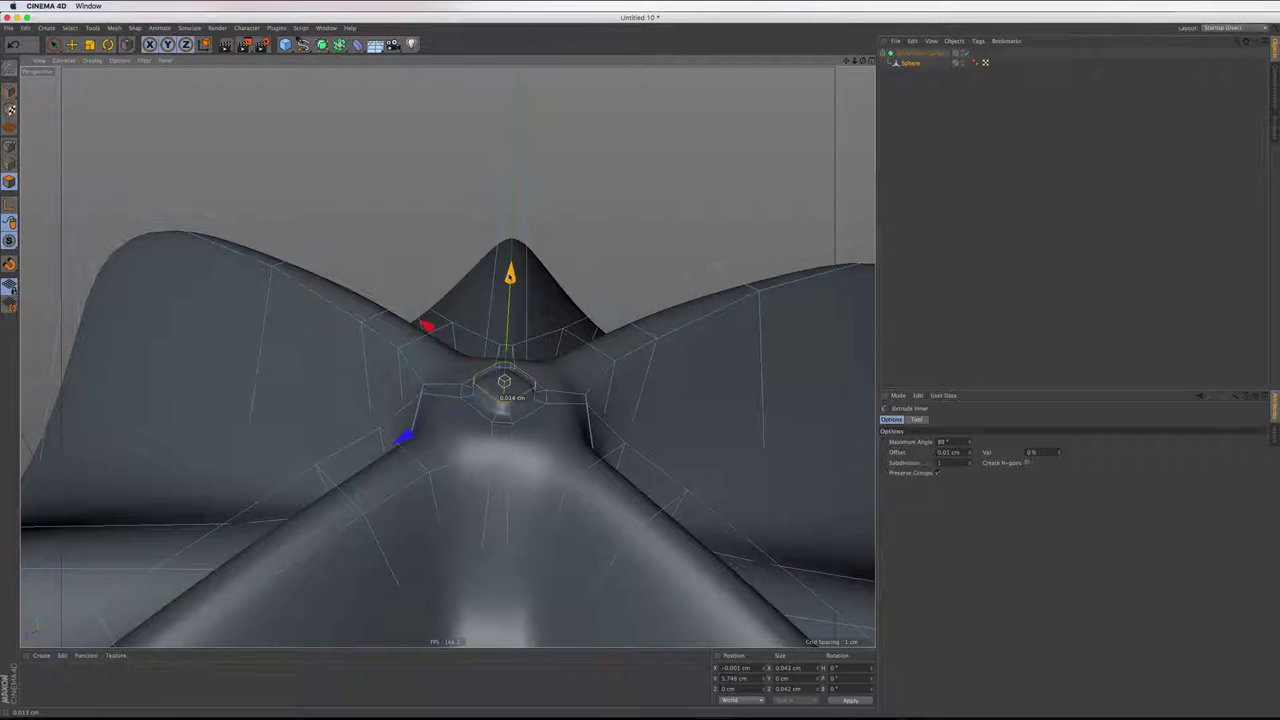
left_click(900, 194)
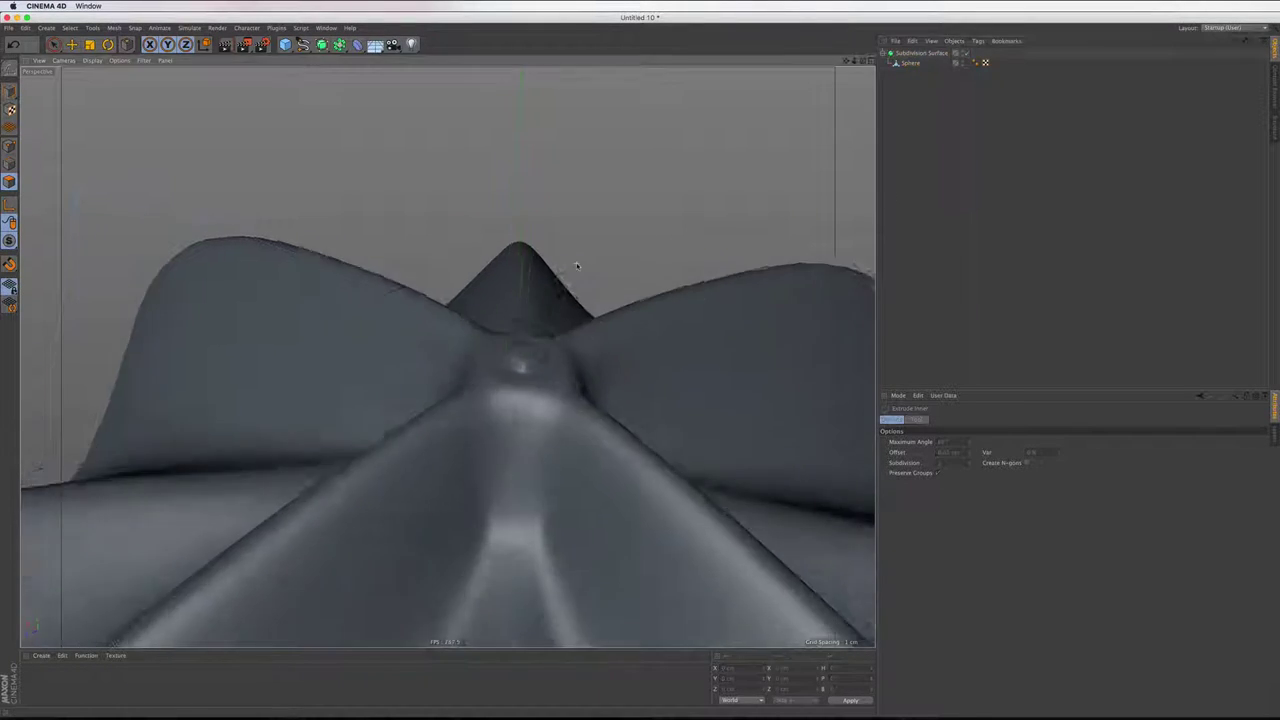
left_click_drag(576, 265, 576, 265, "alt")
left_click(910, 63)
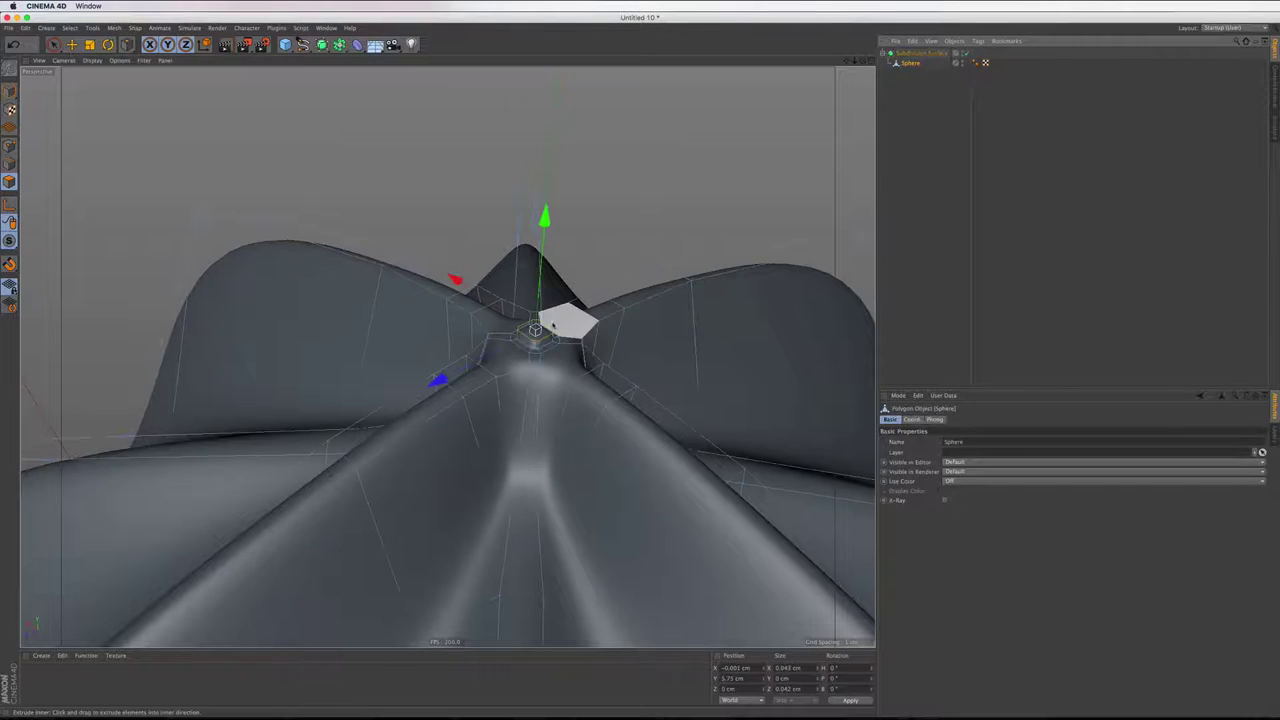
scroll(547, 326, "up", 5)
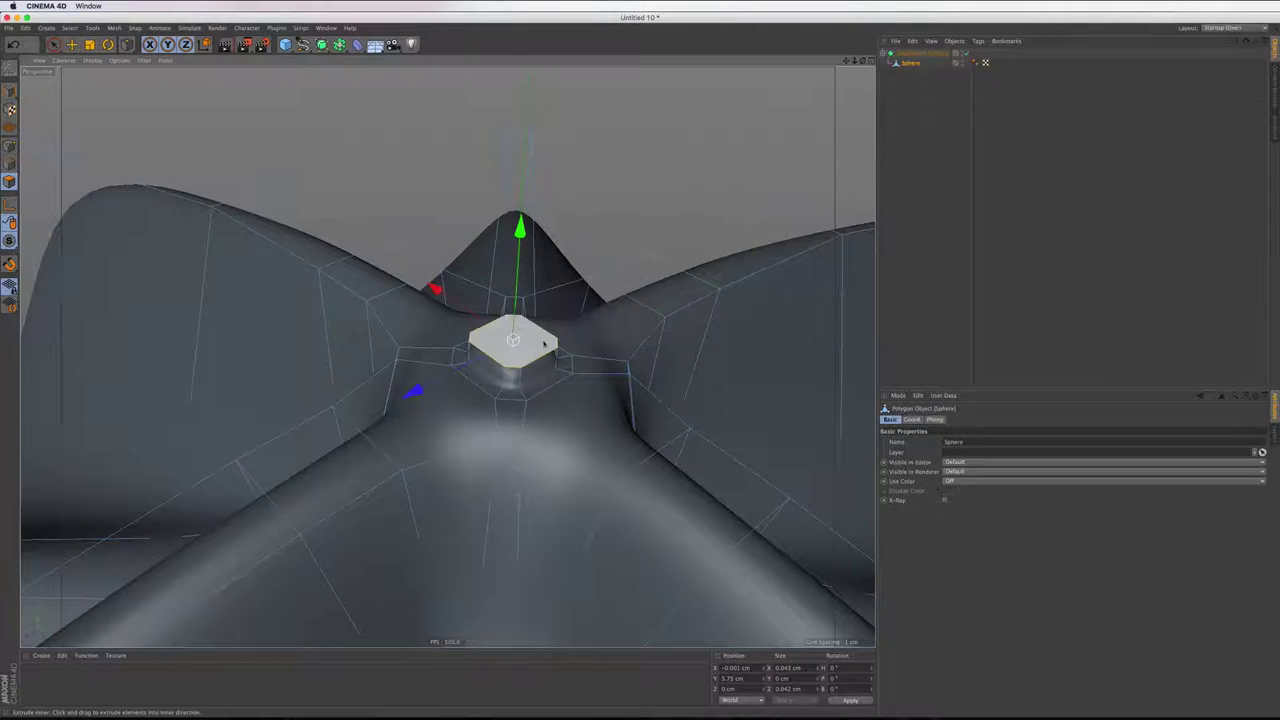
left_click_drag(547, 337, 513, 342)
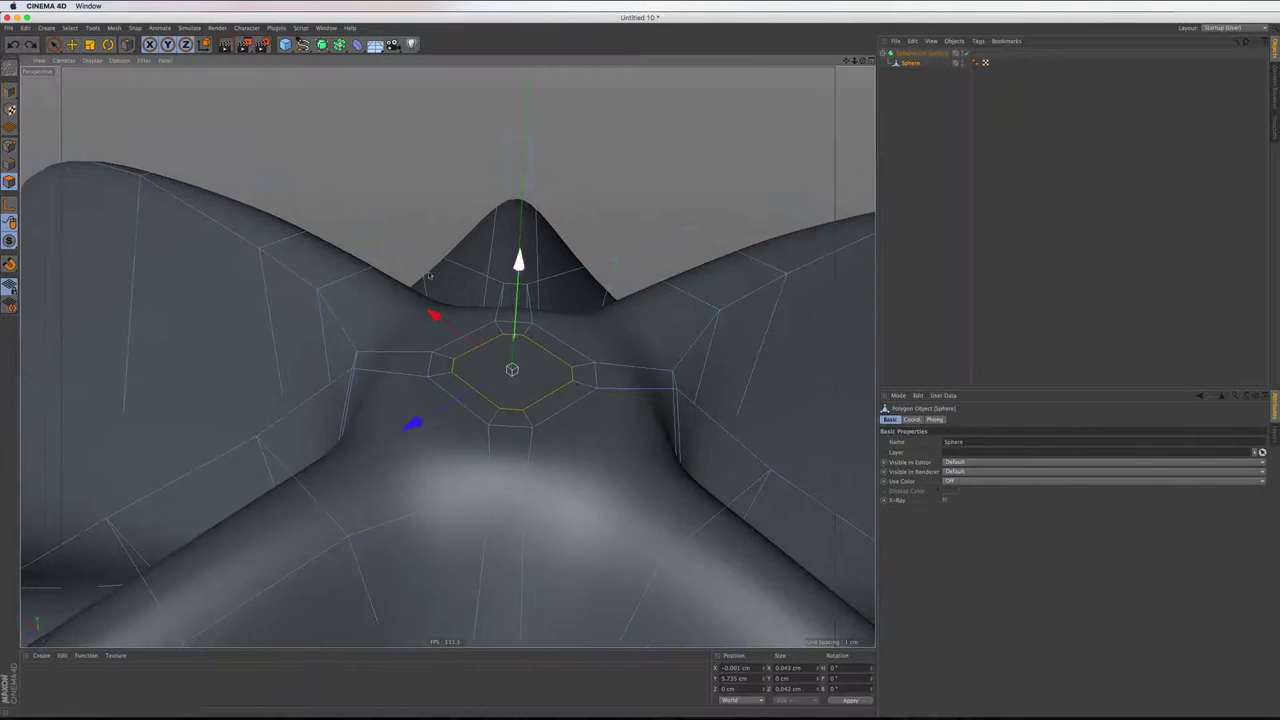
left_click(9, 146)
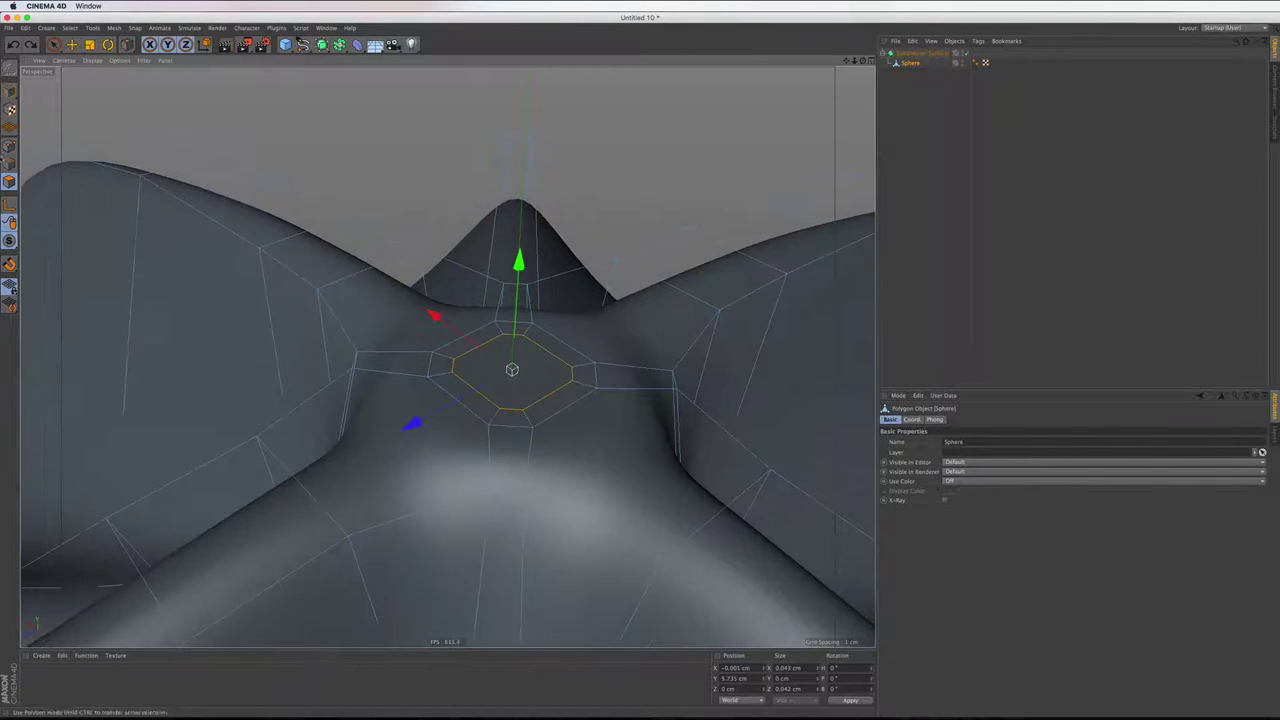
right_click(464, 373)
left_click(541, 372)
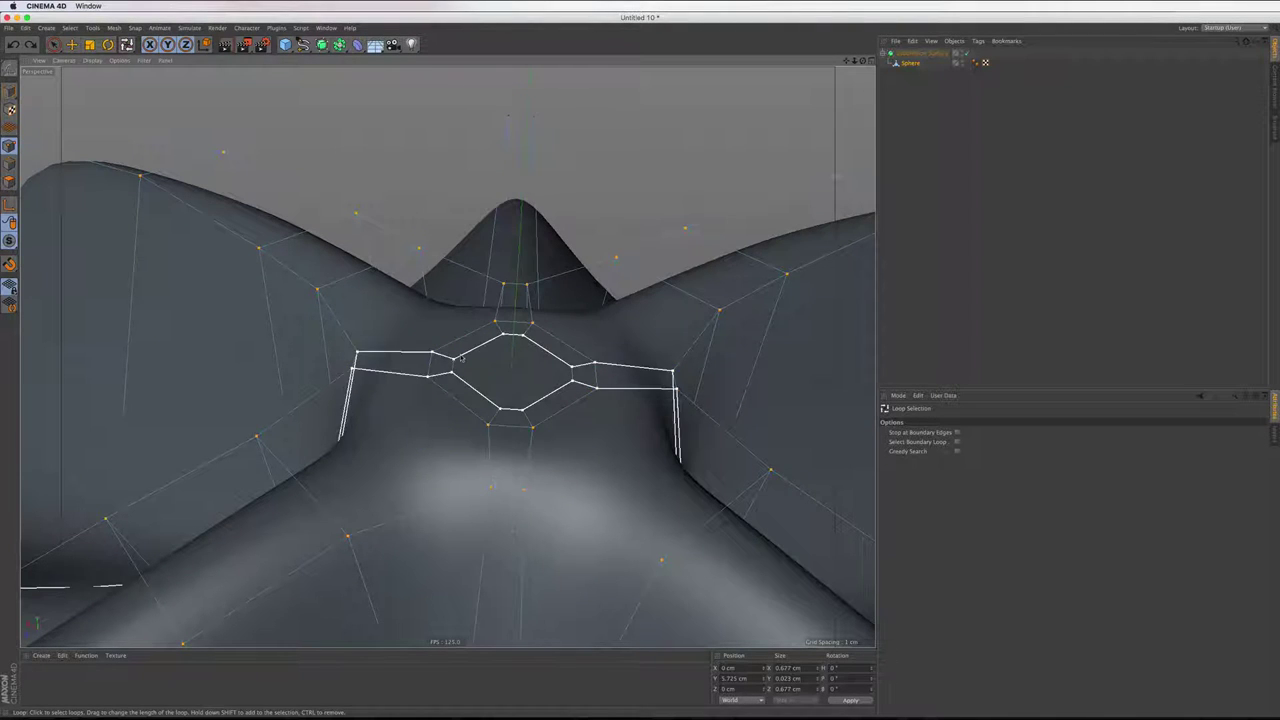
left_click(468, 350)
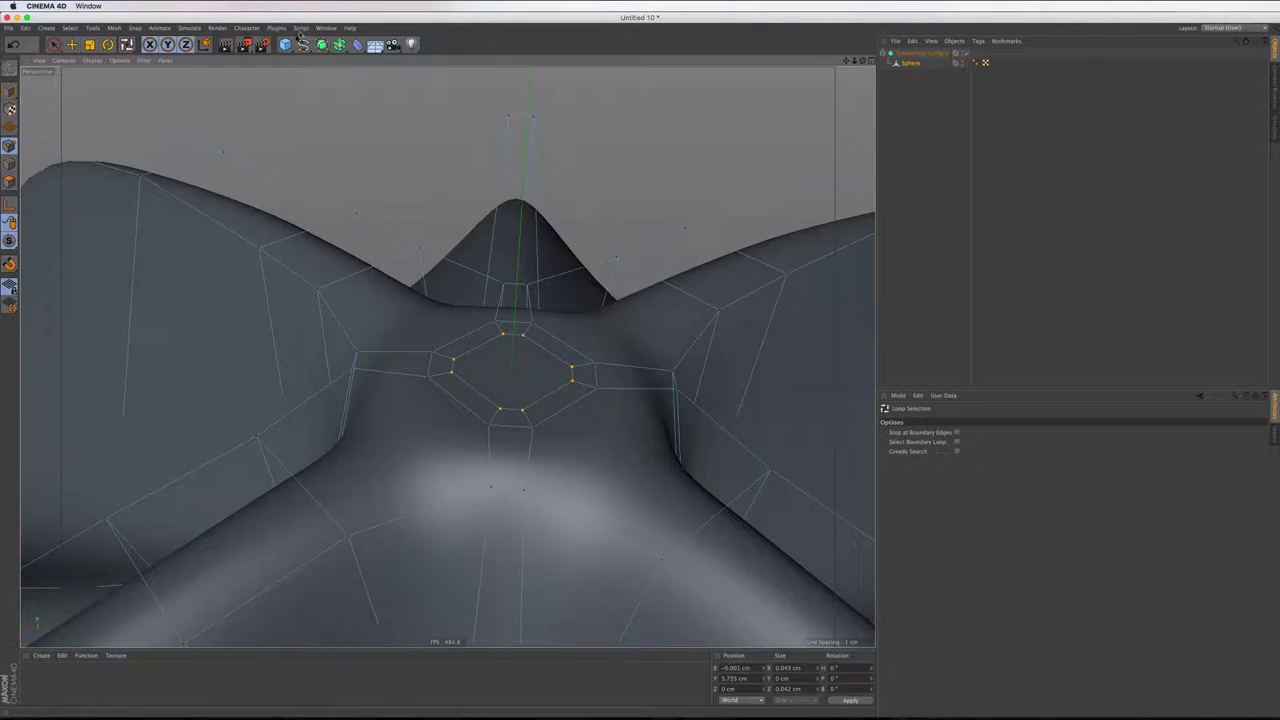
left_click(299, 30)
mouse_move(276, 28)
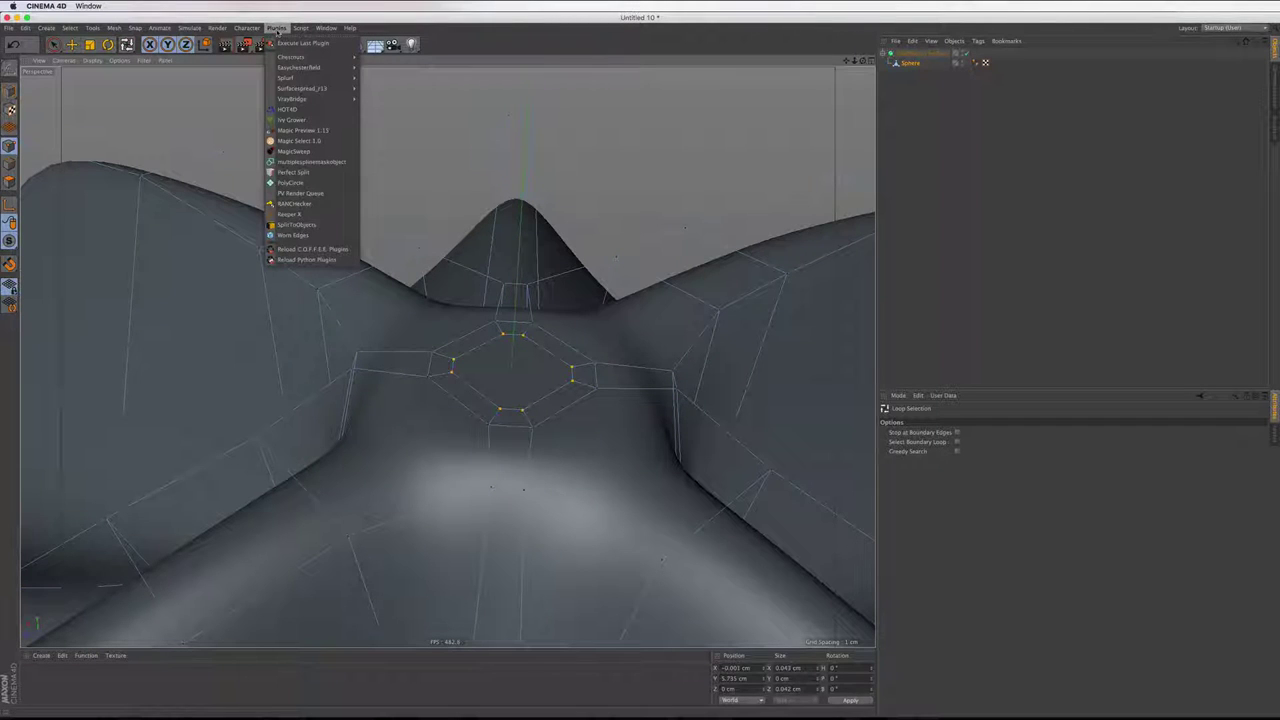
left_click(294, 184)
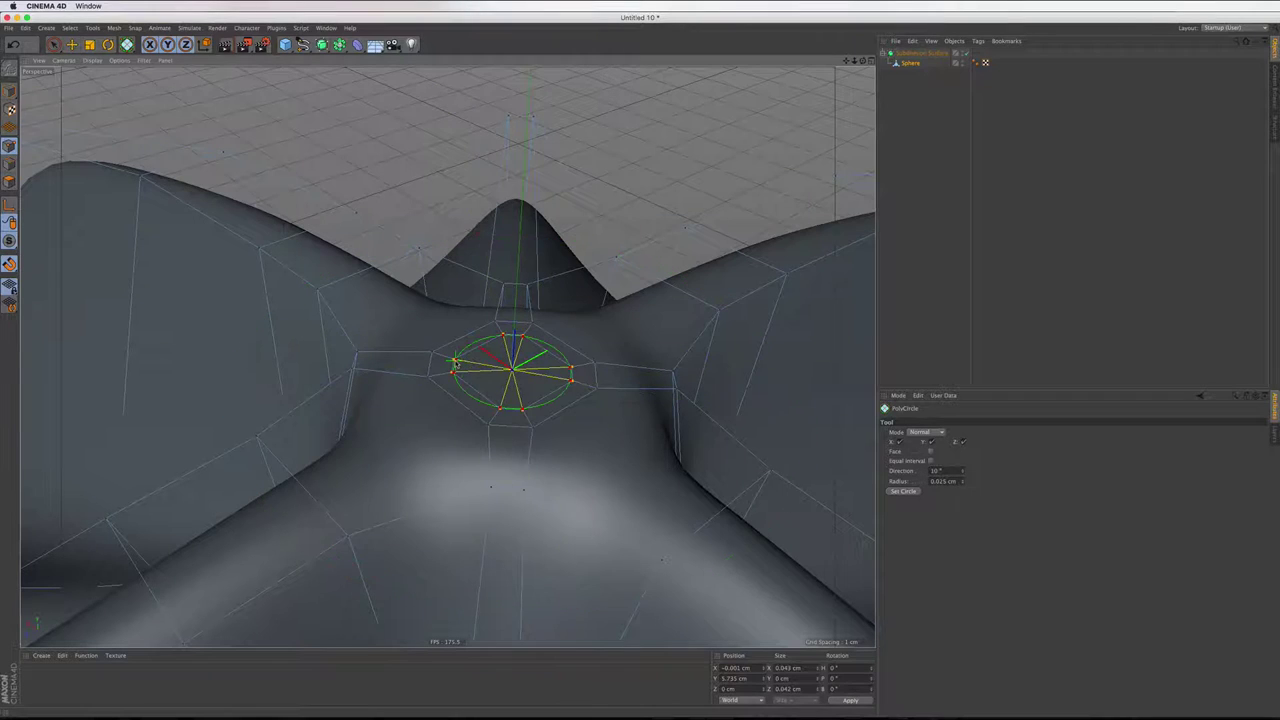
mouse_move(456, 365)
left_mouse_down()
mouse_move(587, 348)
mouse_move(475, 362)
mouse_move(514, 377)
mouse_move(486, 383)
mouse_move(115, 28)
mouse_move(566, 354)
mouse_move(493, 358)
left_mouse_up()
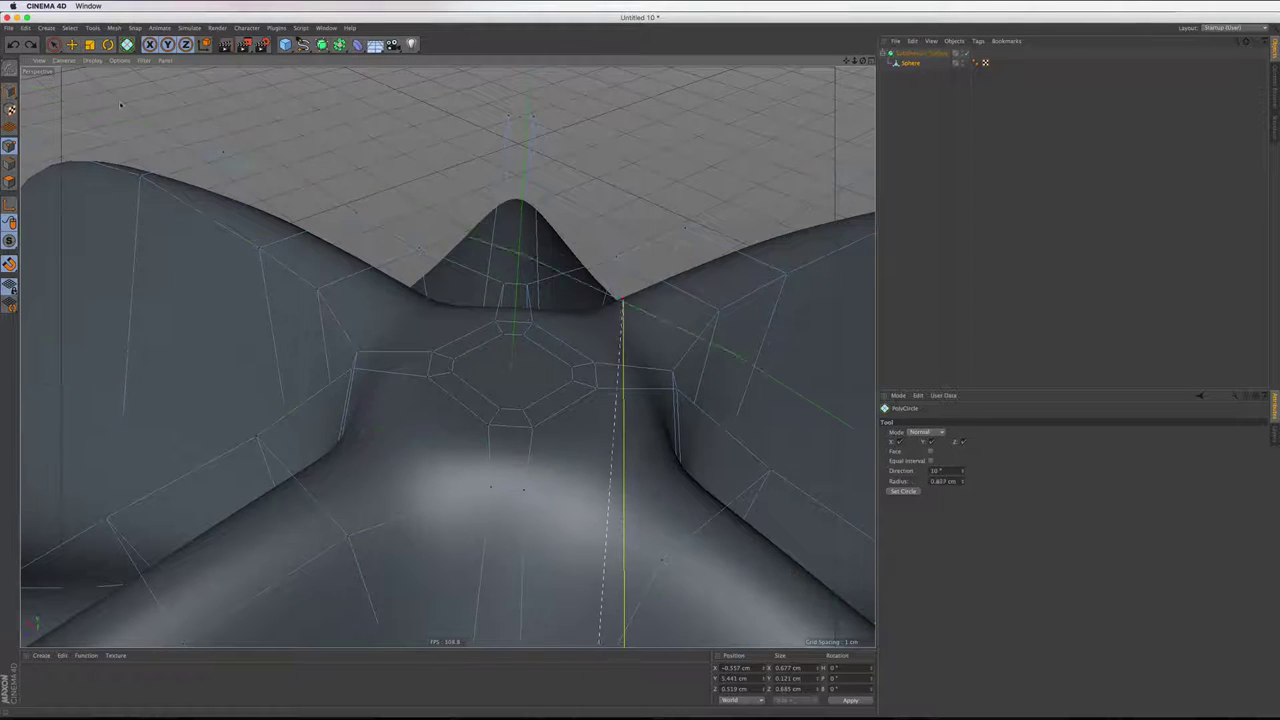
key("space")
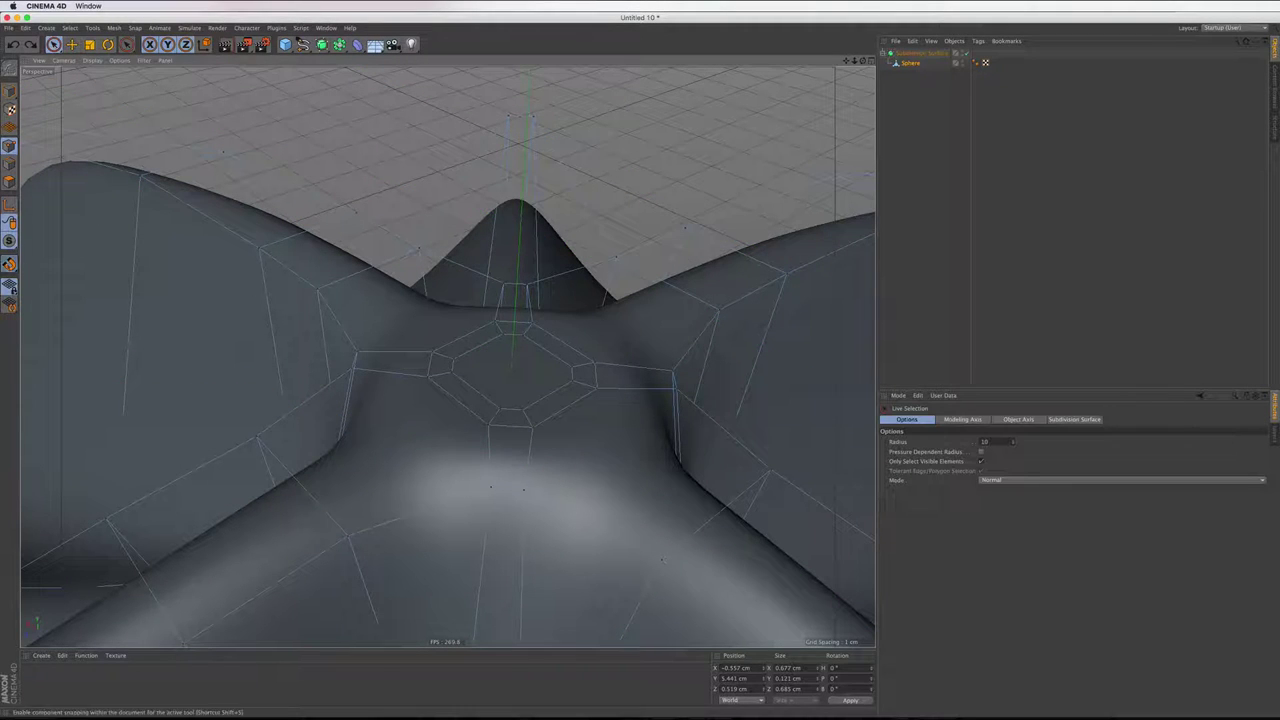
Loop-select the inner ring of points at the apex
right_click(507, 350)
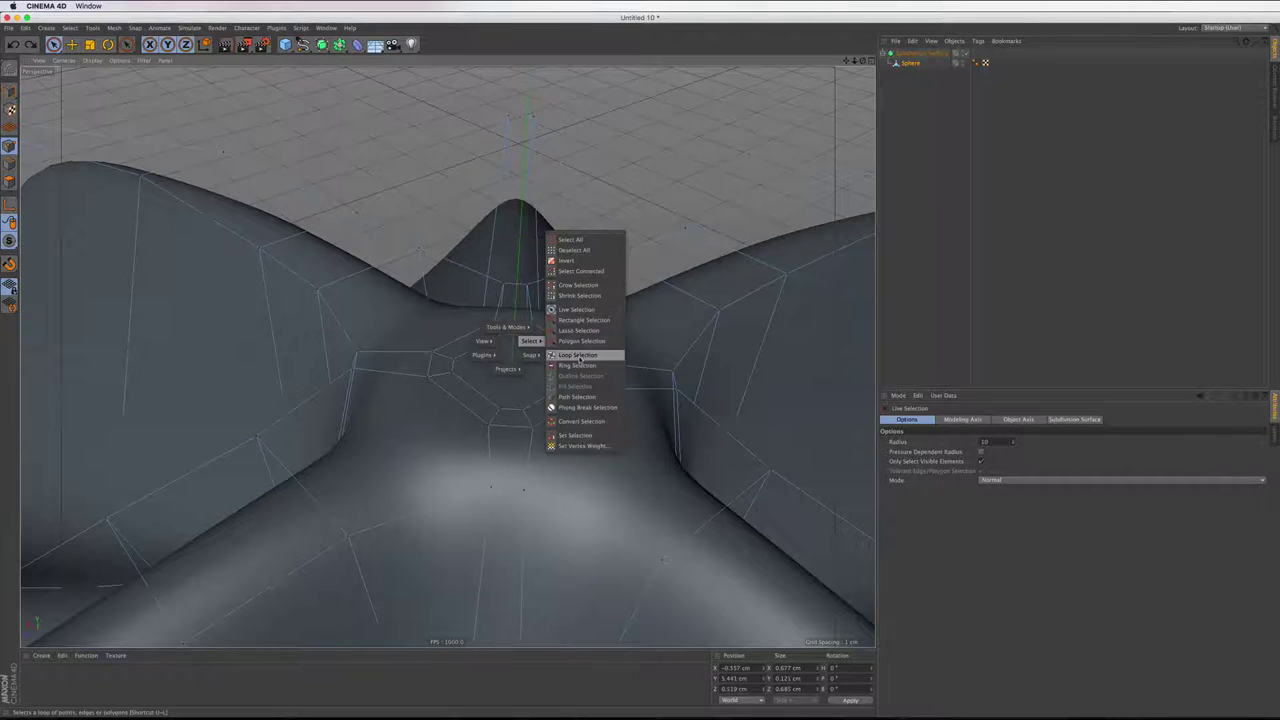
left_click(585, 340)
left_click(482, 352)
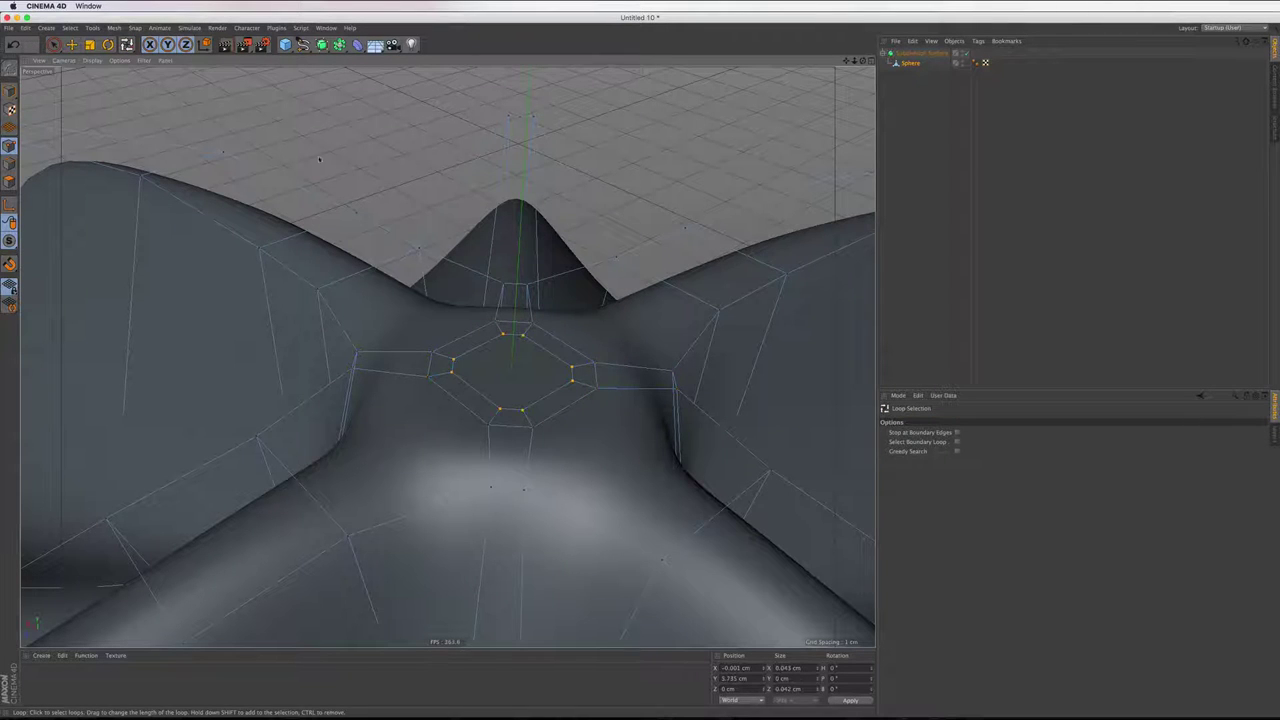
Run PolyCircle on the loop with Equal Interval on, adjusting the circle radius interactively
left_click(276, 27)
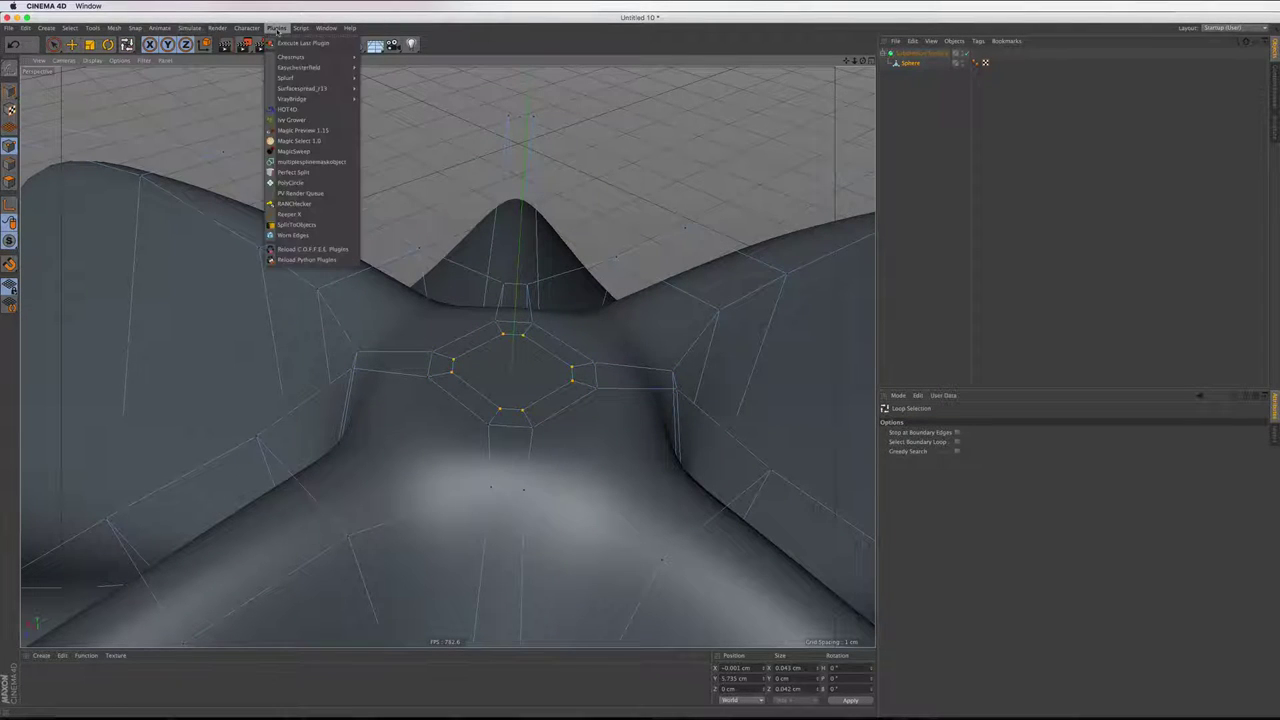
left_click(290, 182)
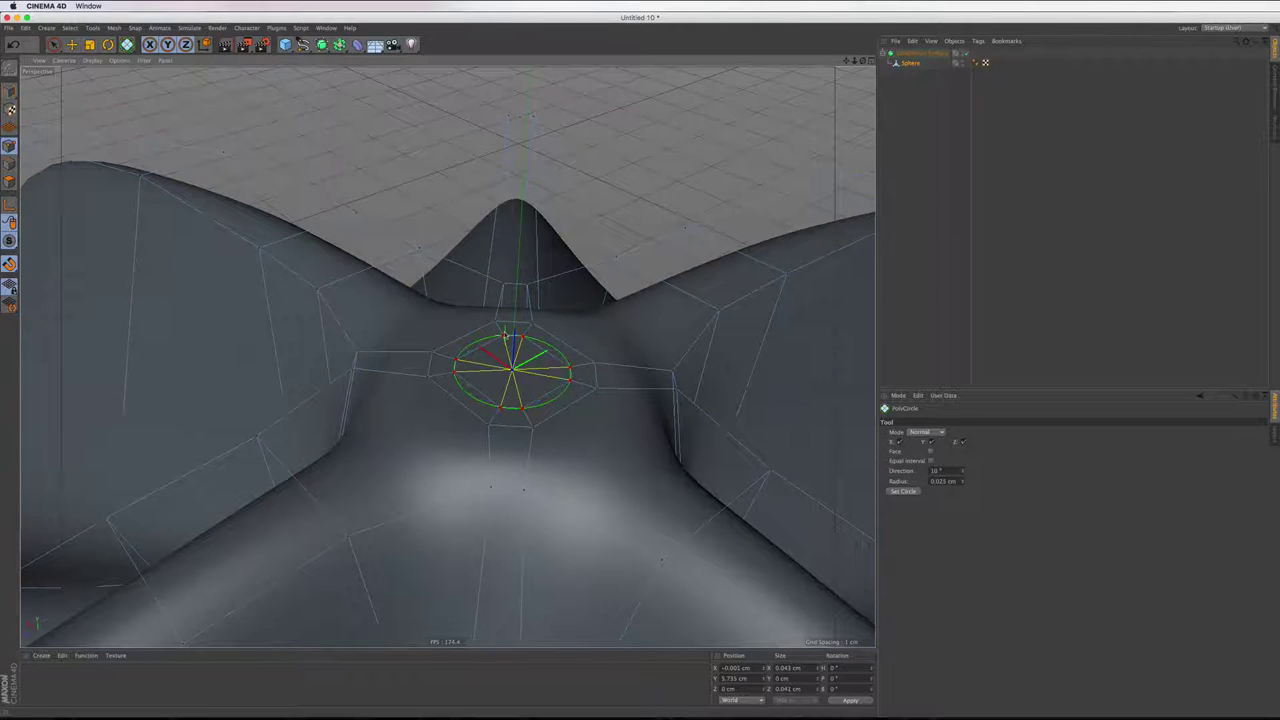
left_click_drag(506, 336, 504, 347)
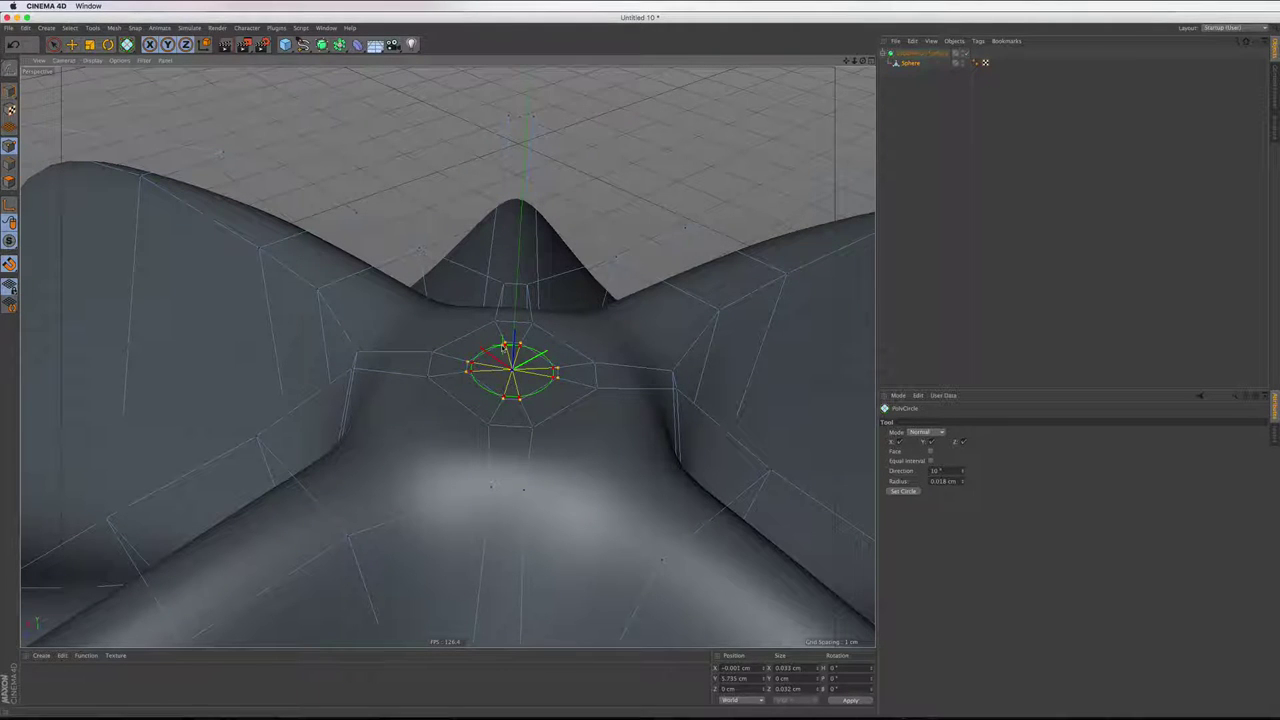
left_click_drag(504, 347, 468, 358)
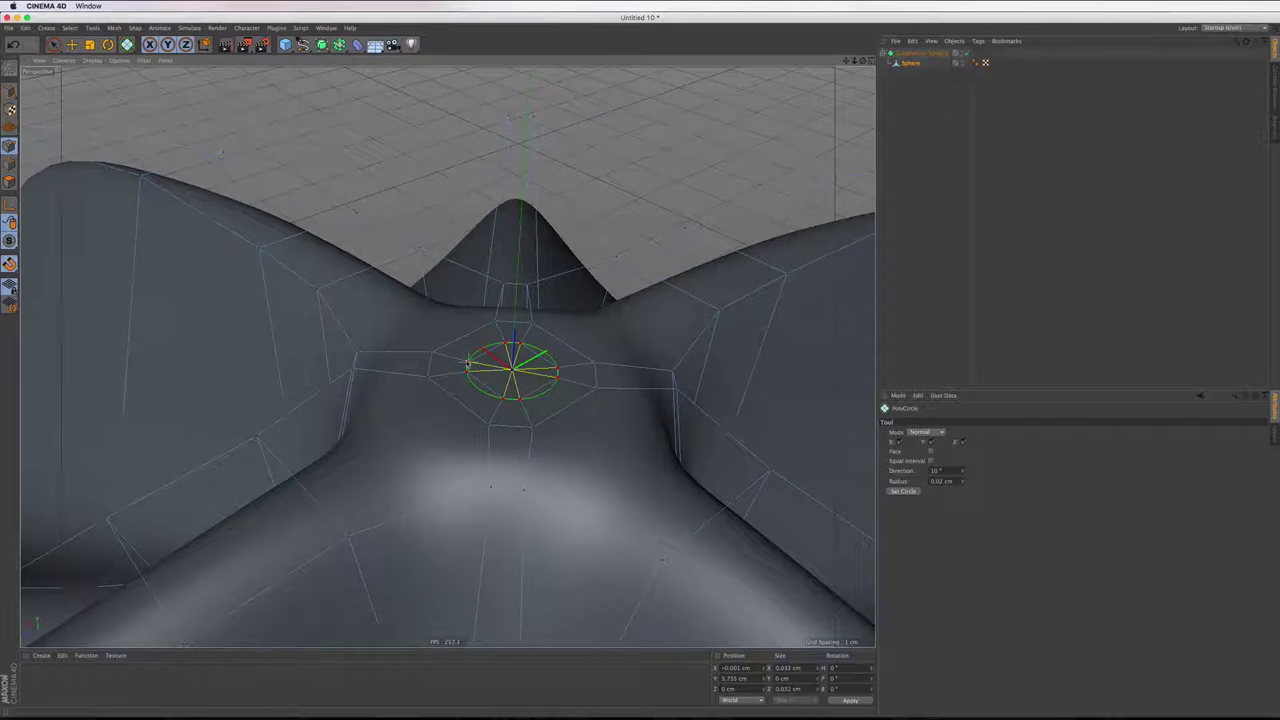
left_click_drag(467, 364, 447, 265)
left_click(930, 461)
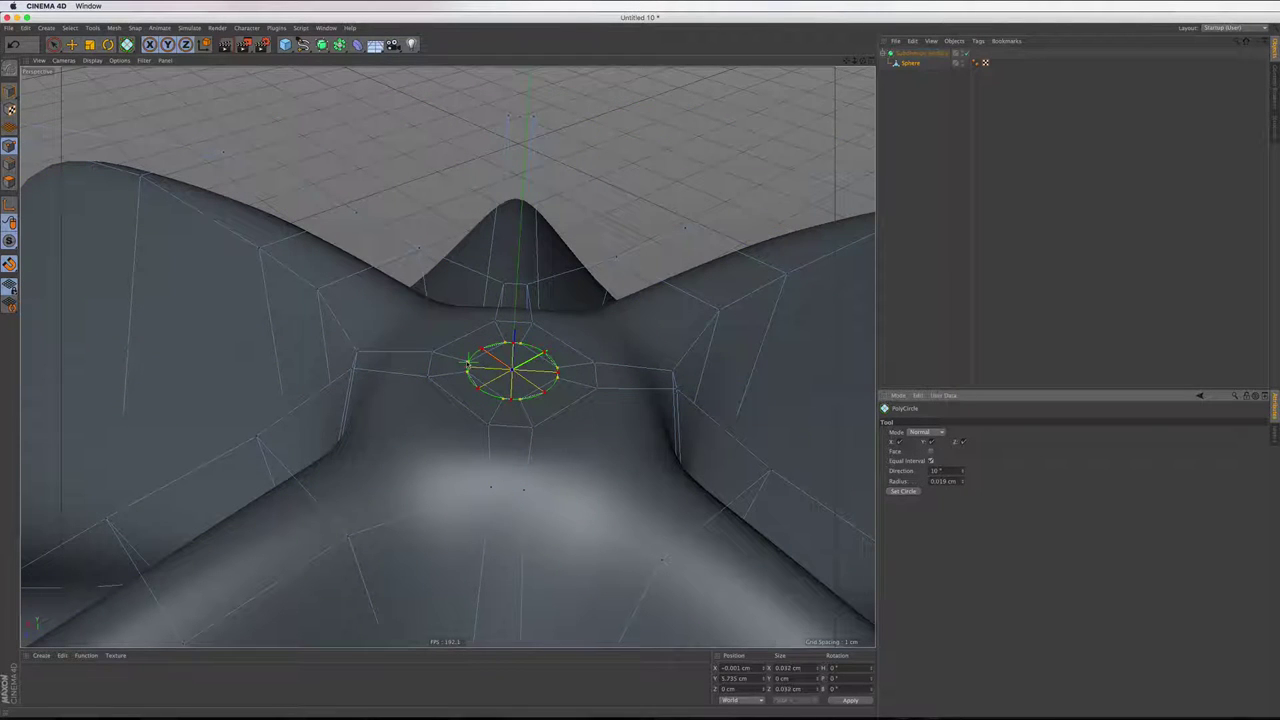
left_click_drag(467, 363, 375, 240)
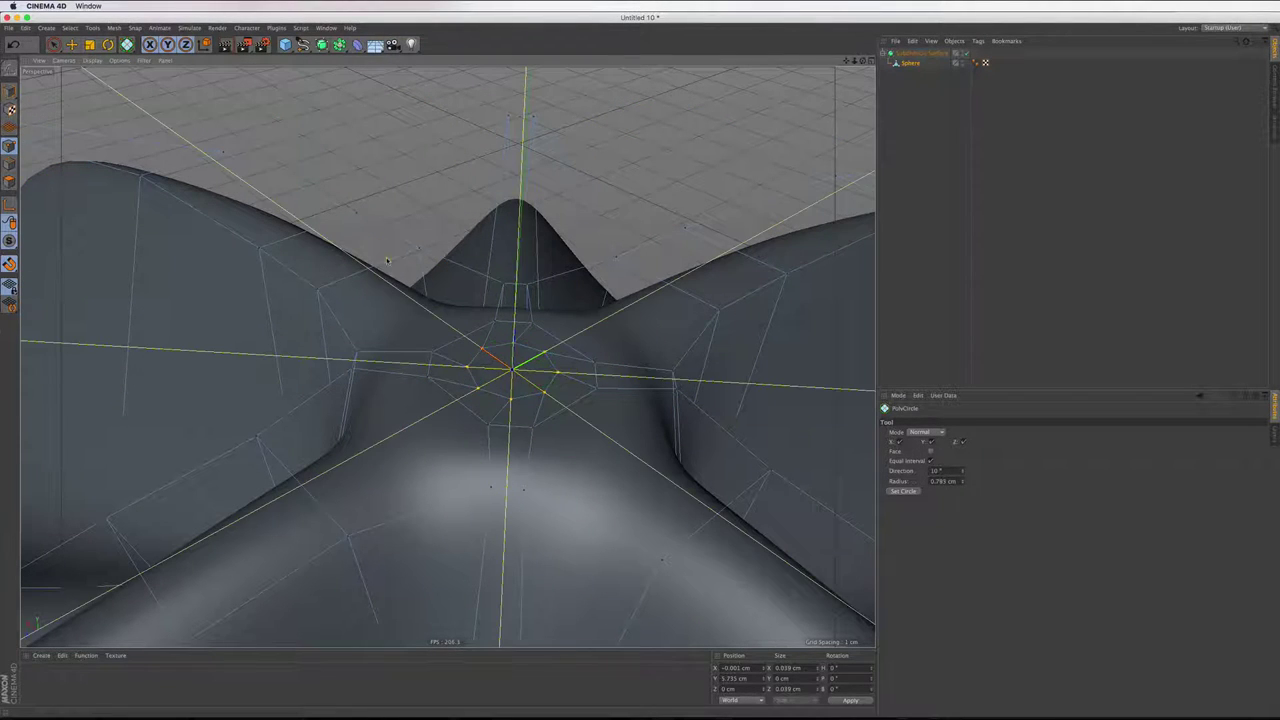
key("r")
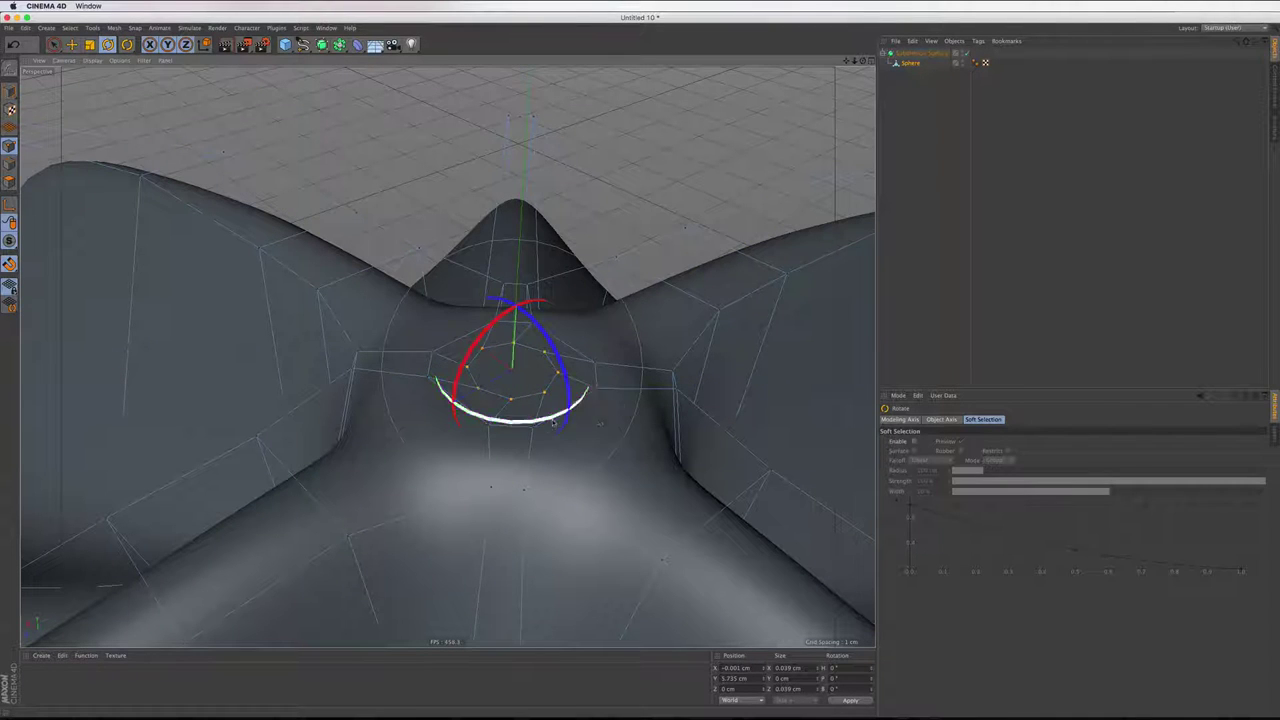
Test-twist the inner apex polygons in top view, undo it, and return to Perspective in Polygons mode
left_click(869, 61)
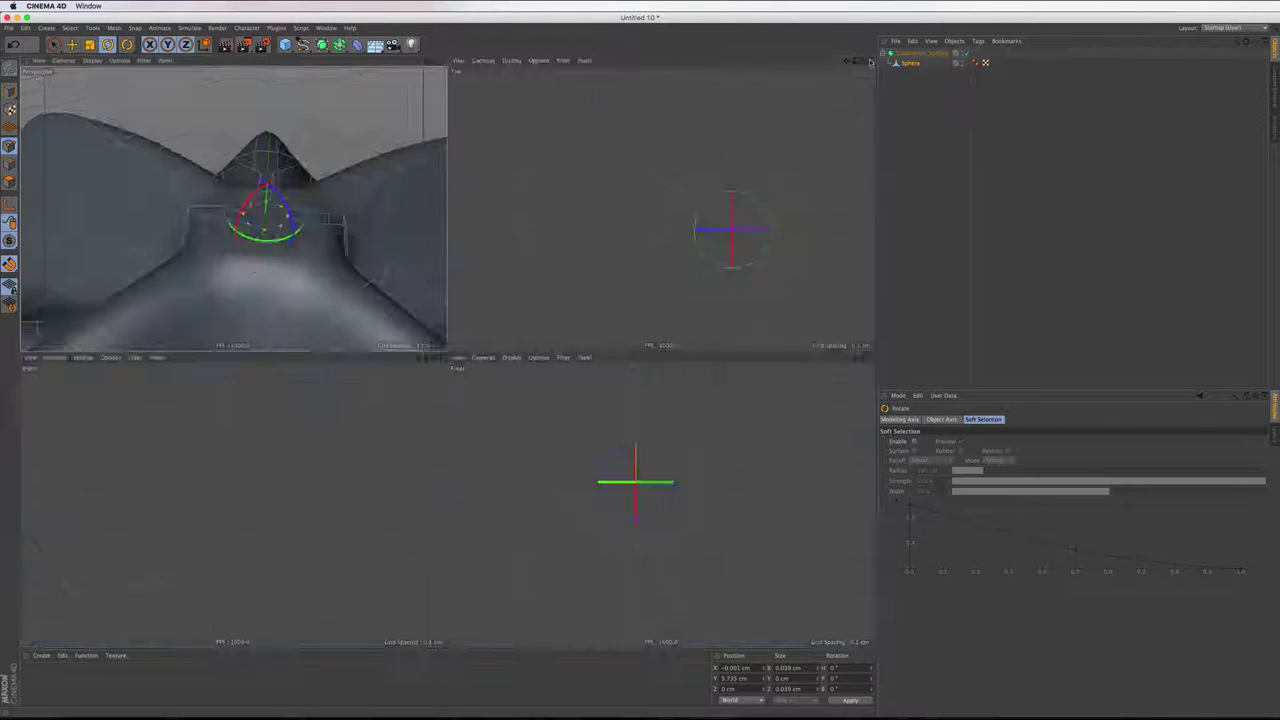
left_click(869, 61)
scroll(531, 398, "up", 5)
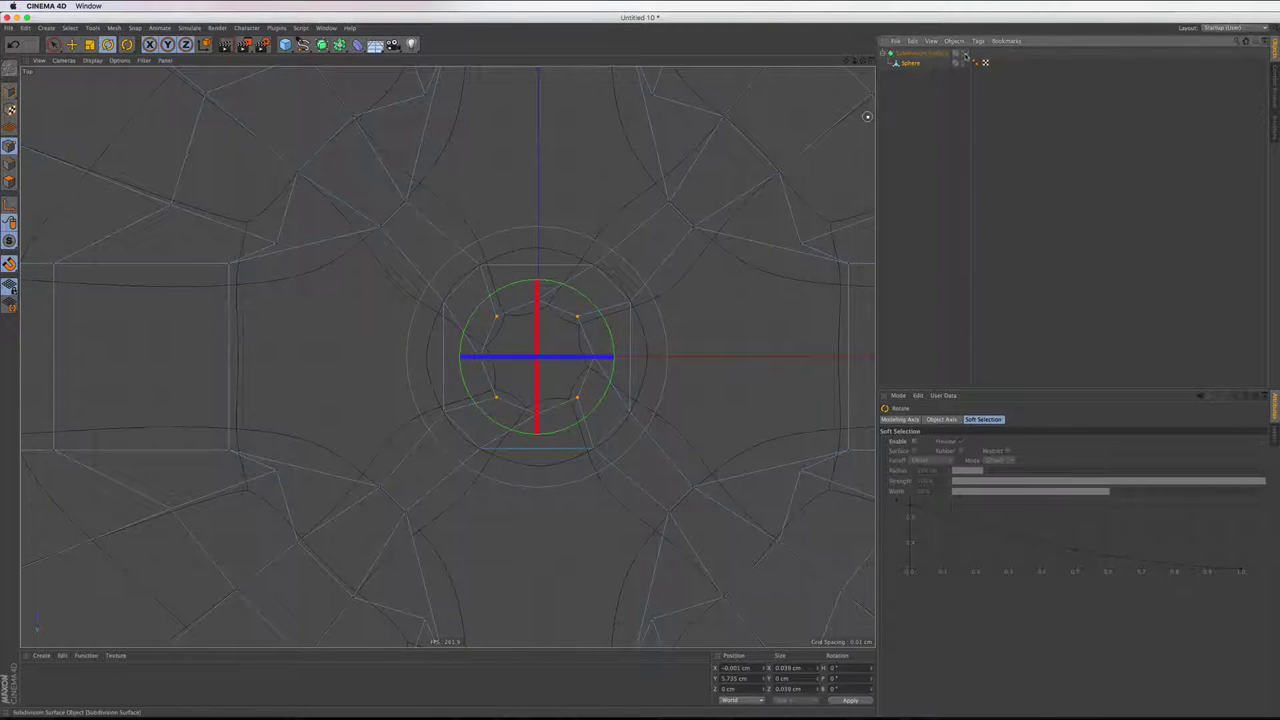
left_click_drag(564, 225, 613, 240)
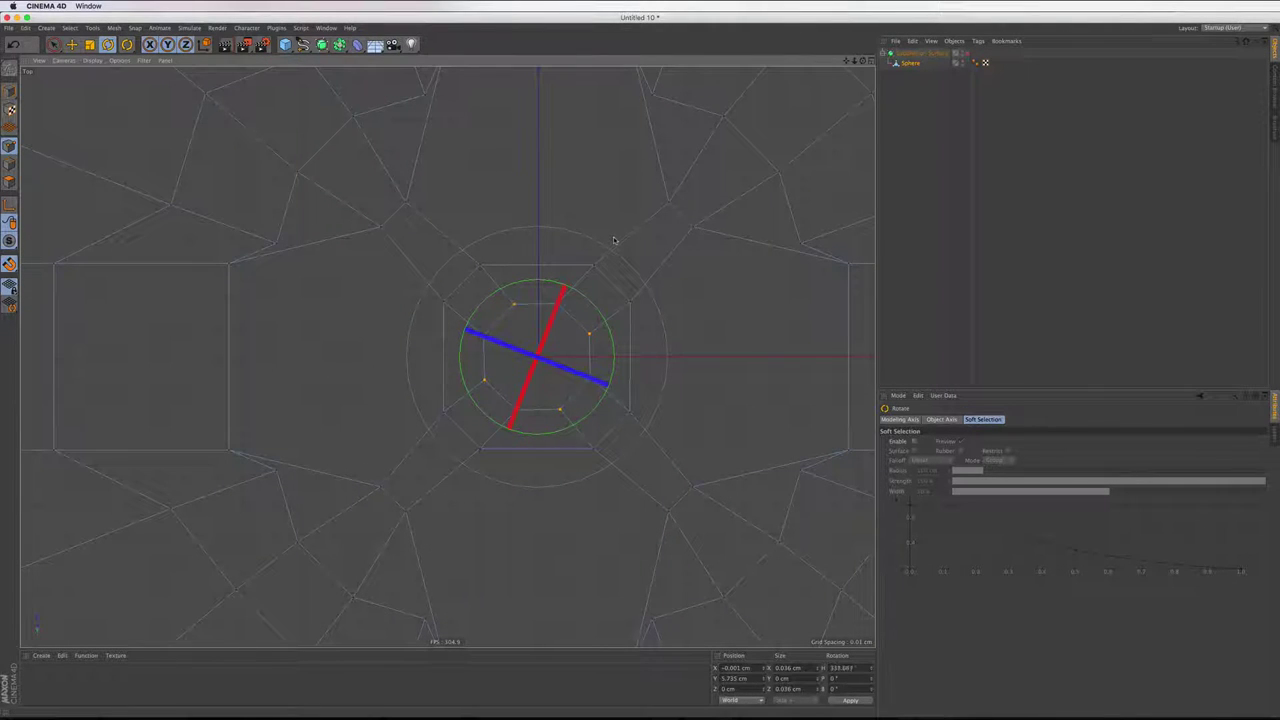
key("ctrl+z")
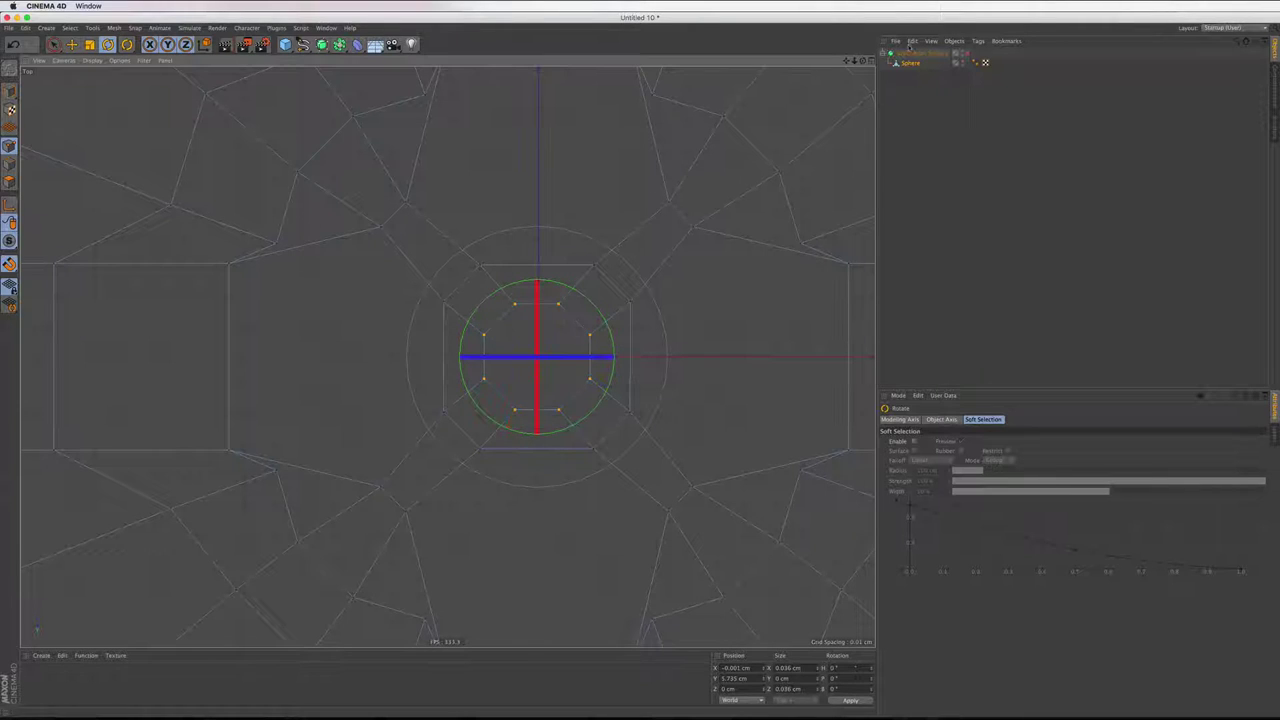
left_click(868, 60)
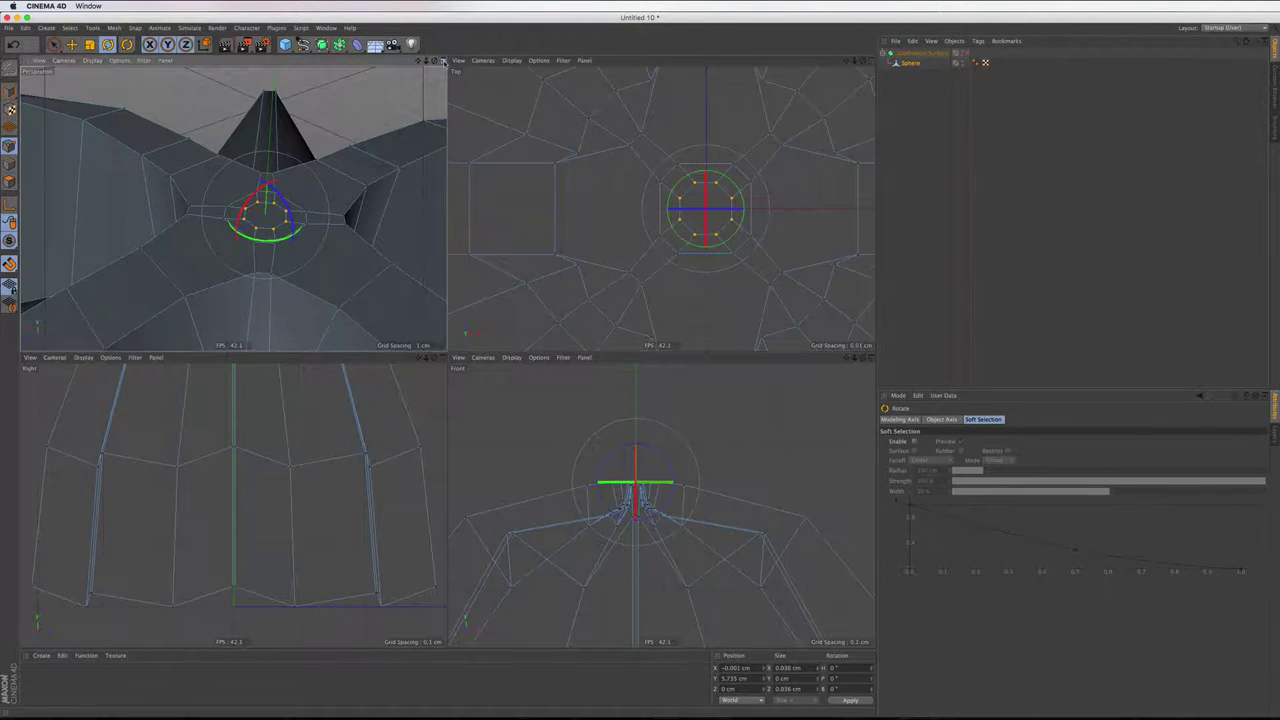
left_click(441, 62)
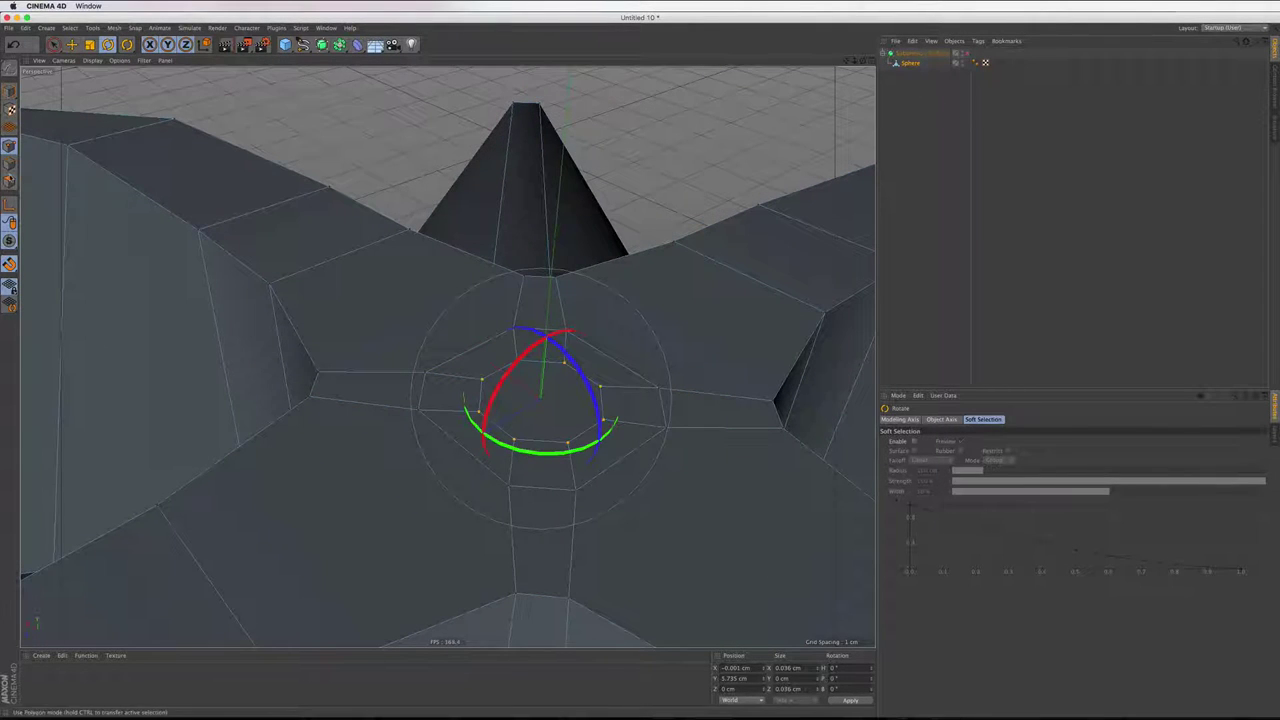
left_click(9, 182)
Raise the apex face upward with the Move tool
left_click(71, 44)
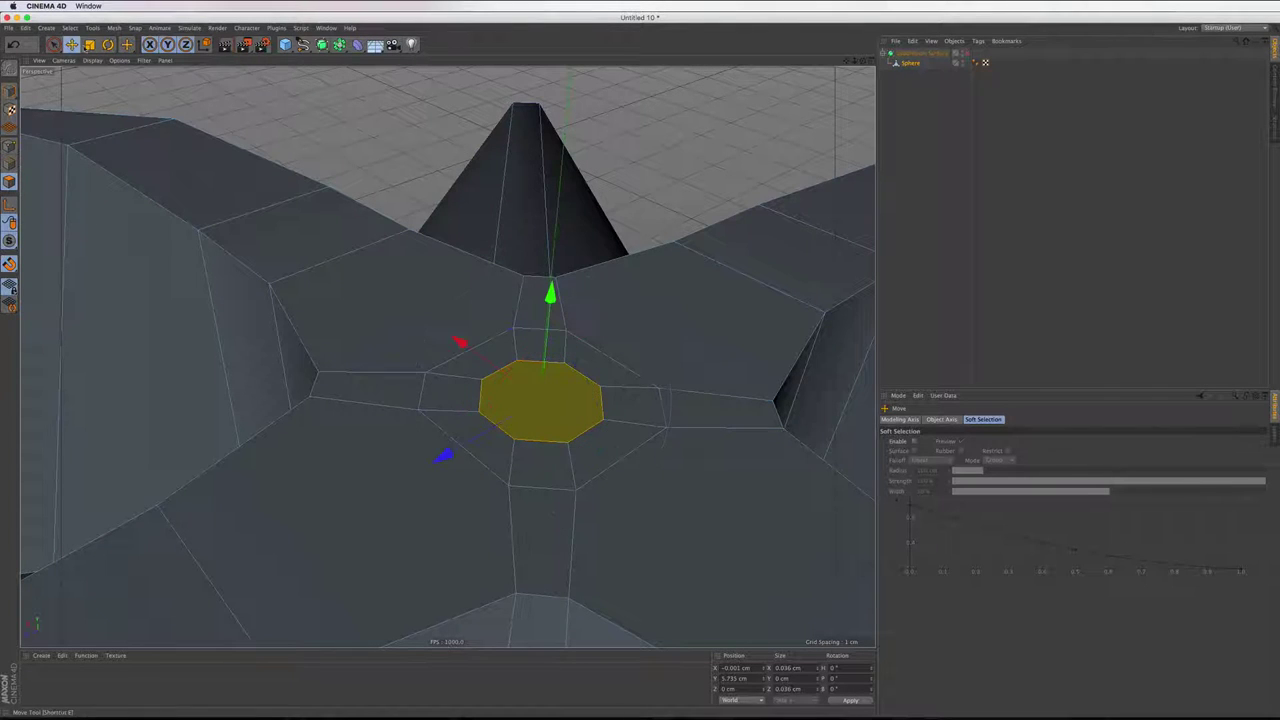
left_click_drag(549, 292, 551, 264)
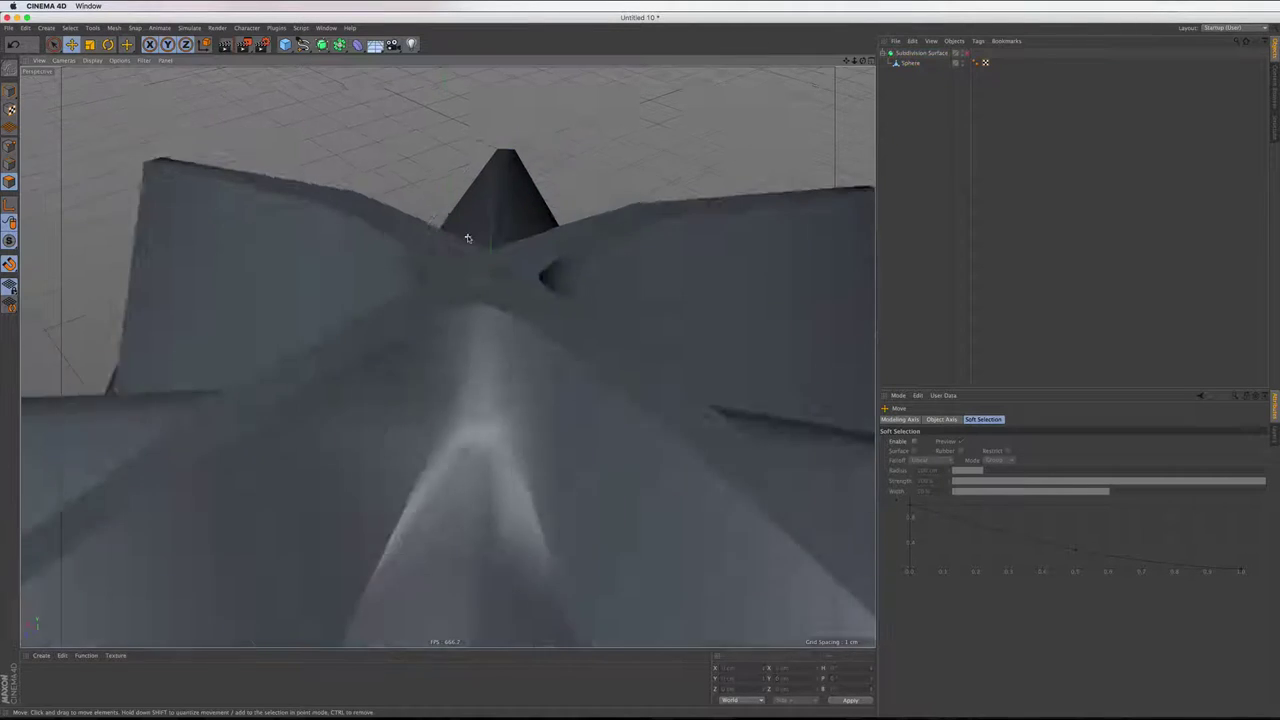
left_click_drag(718, 216, 514, 276, "alt")
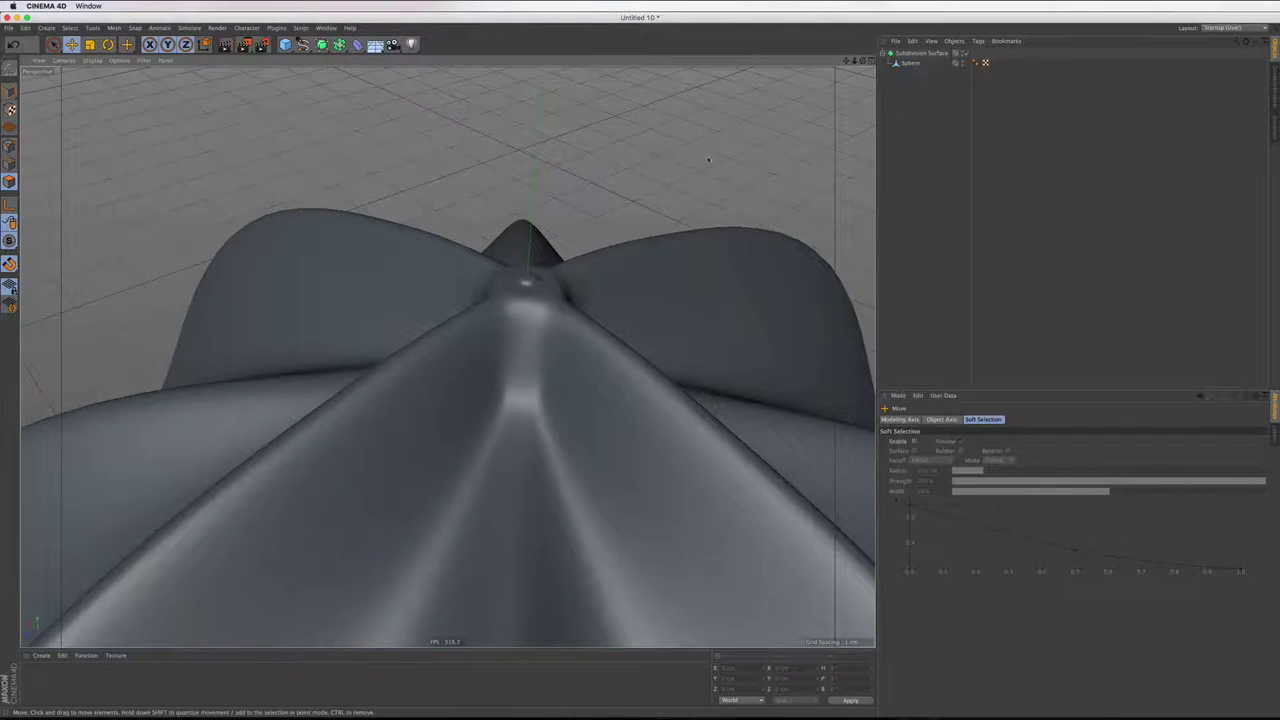
left_click(530, 290)
left_click_drag(530, 290, 537, 310, "alt")
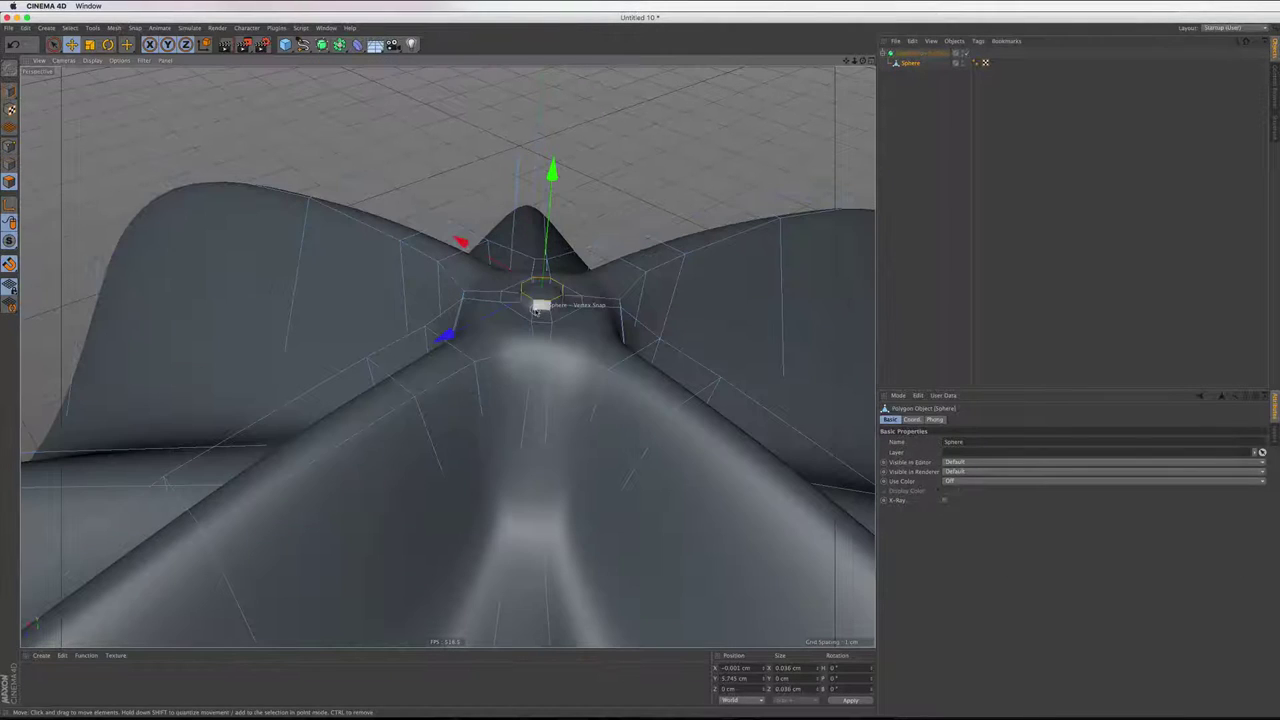
Loop-select the ring around the apex, grow the selection, and scale it to about 130%
right_click(537, 310)
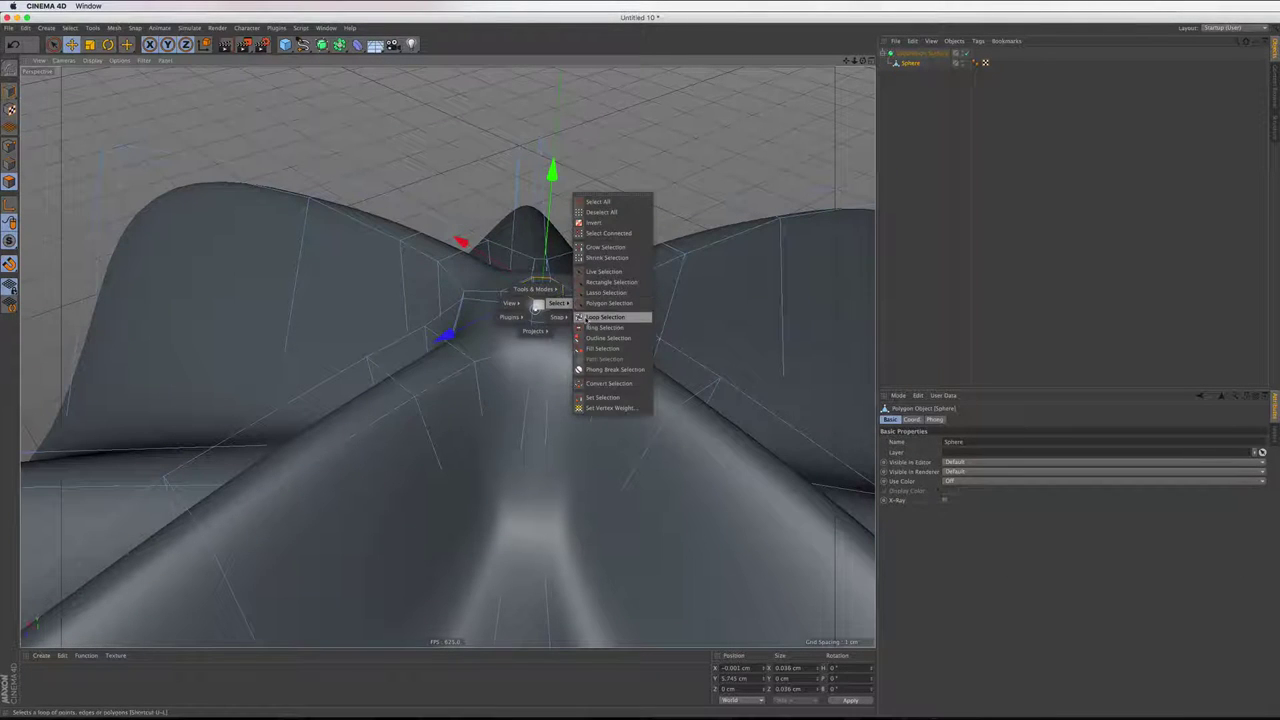
left_click(586, 316)
left_click(534, 308)
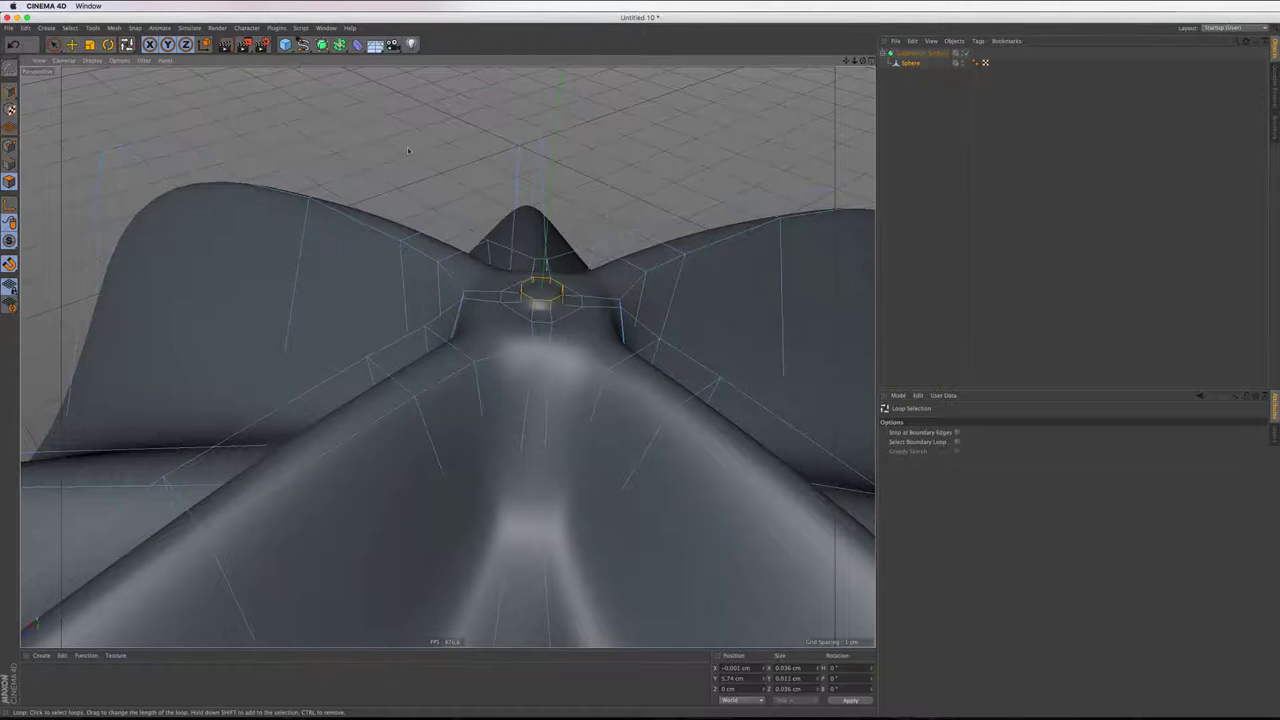
left_click(70, 28)
left_click(95, 215)
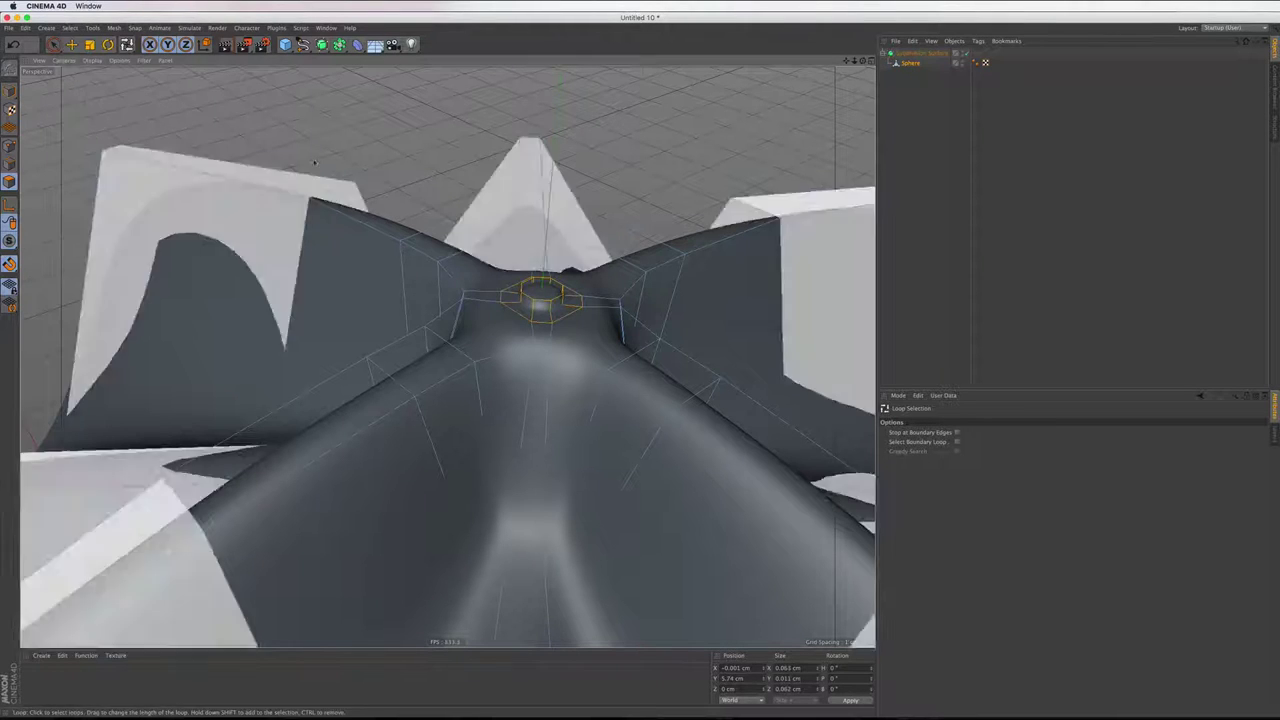
key("t")
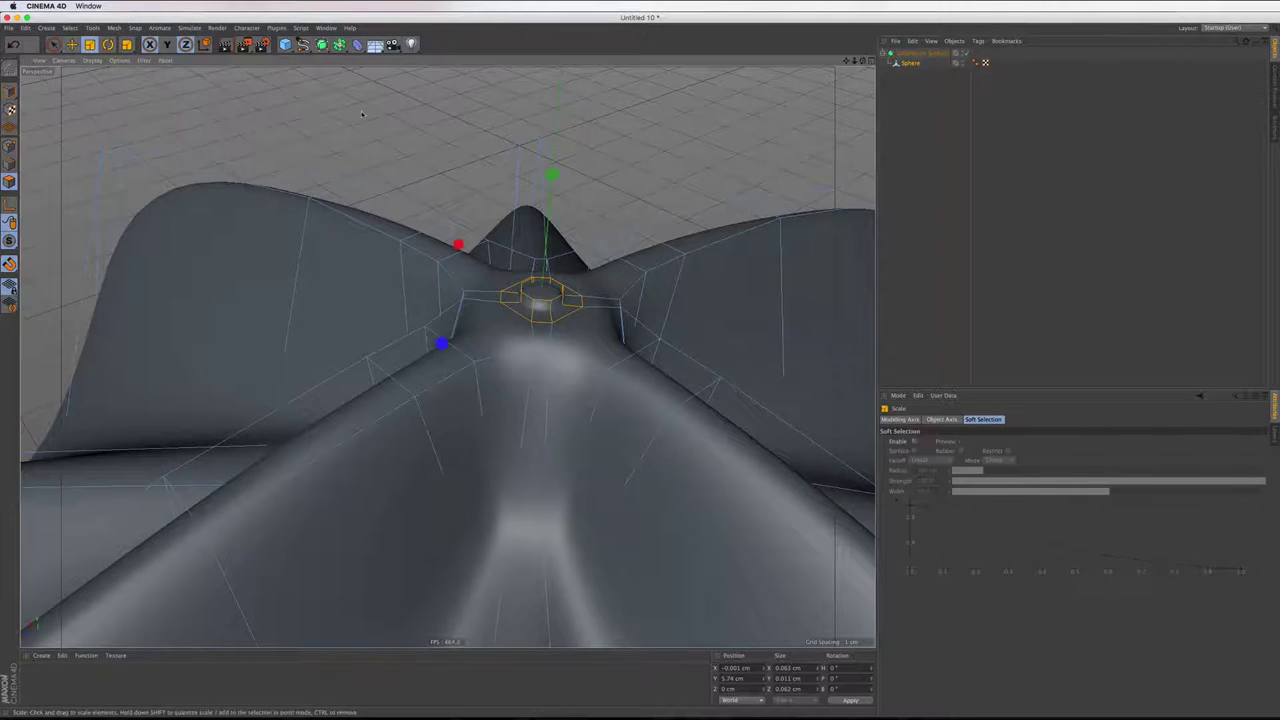
left_click_drag(416, 113, 497, 104)
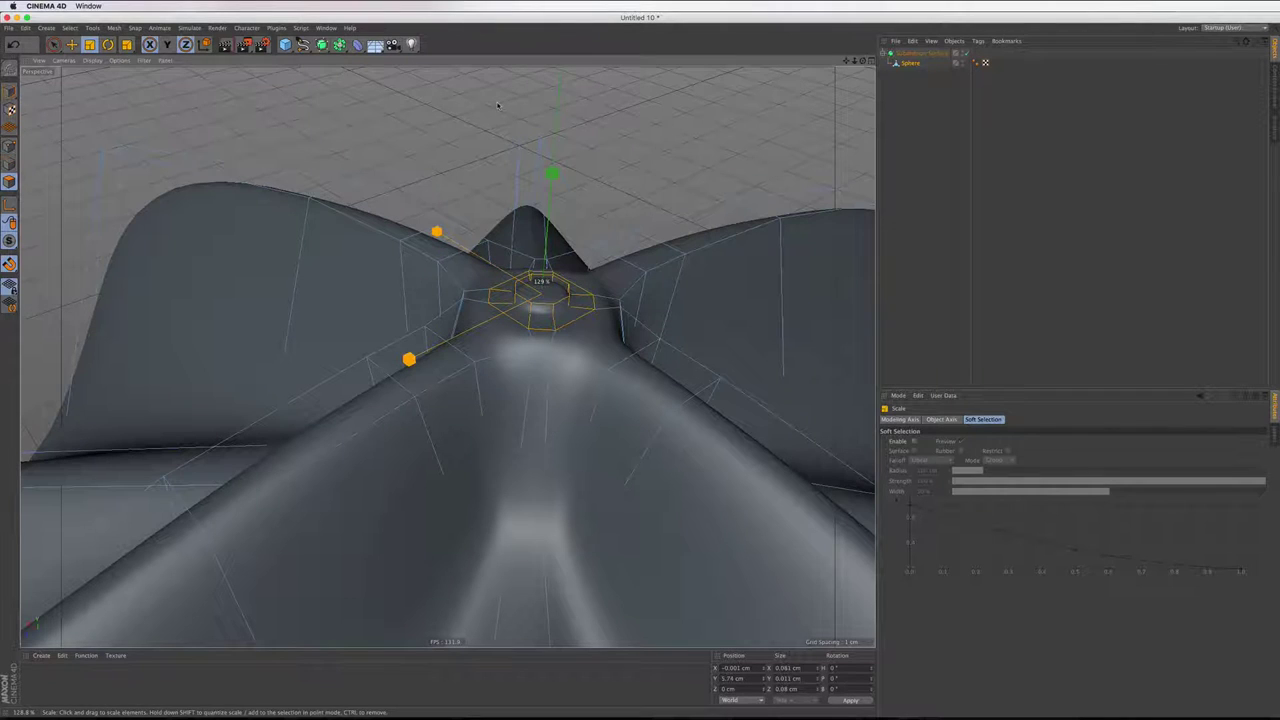
Compare the whole smoothed dome against the juicer reference photo from a higher angle
left_click(926, 166)
mouse_move(480, 300)
left_mouse_down("alt")
mouse_move(552, 328)
mouse_move(414, 300)
mouse_move(420, 290)
left_mouse_up("alt")
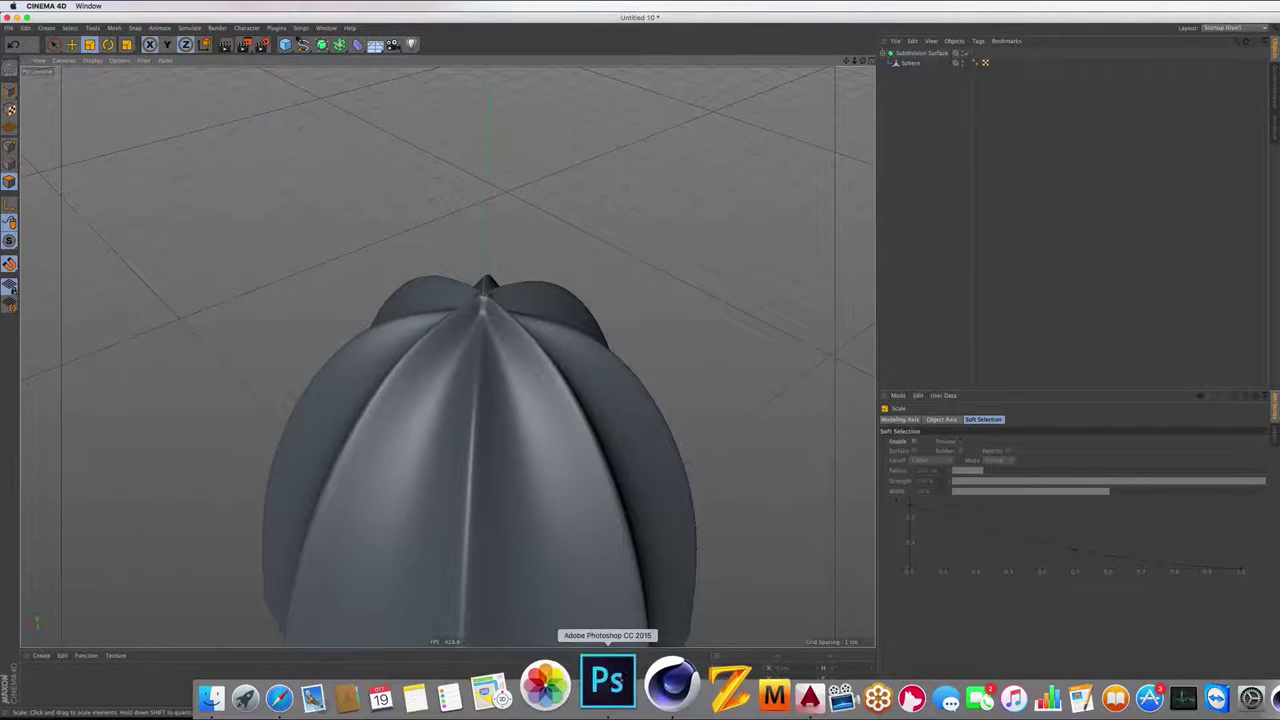
left_click(1252, 686)
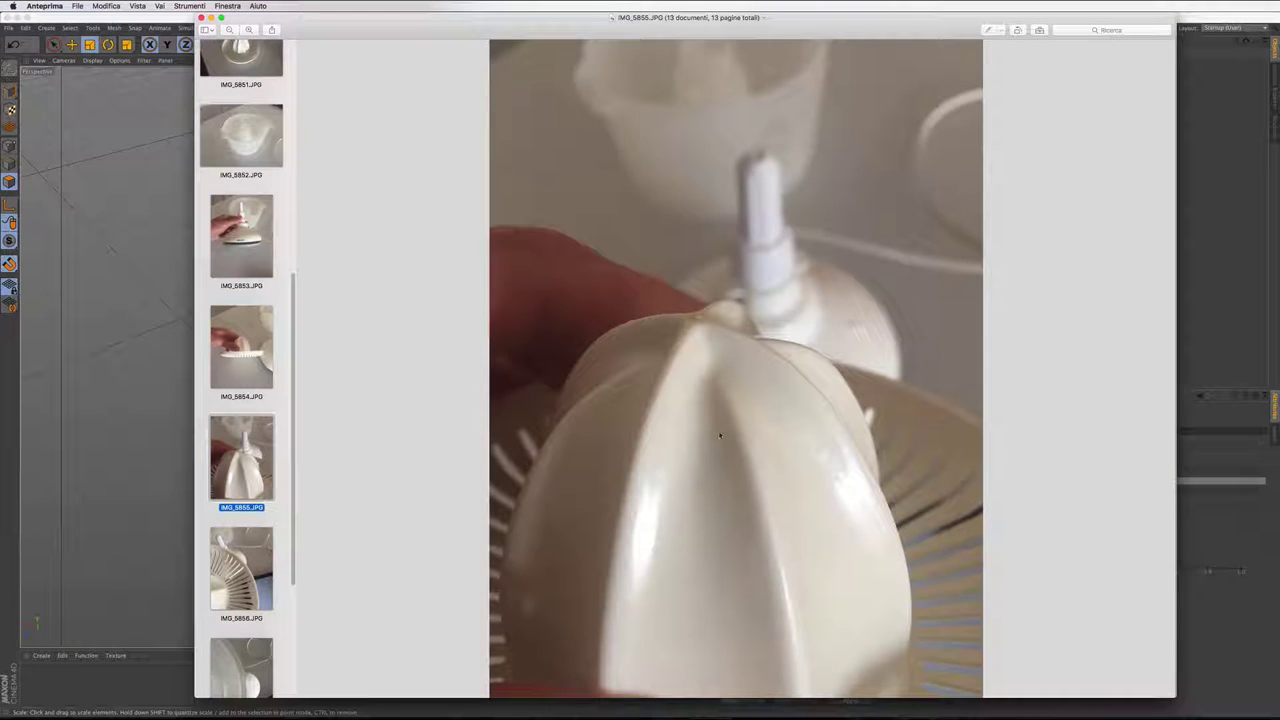
key("super+Tab")
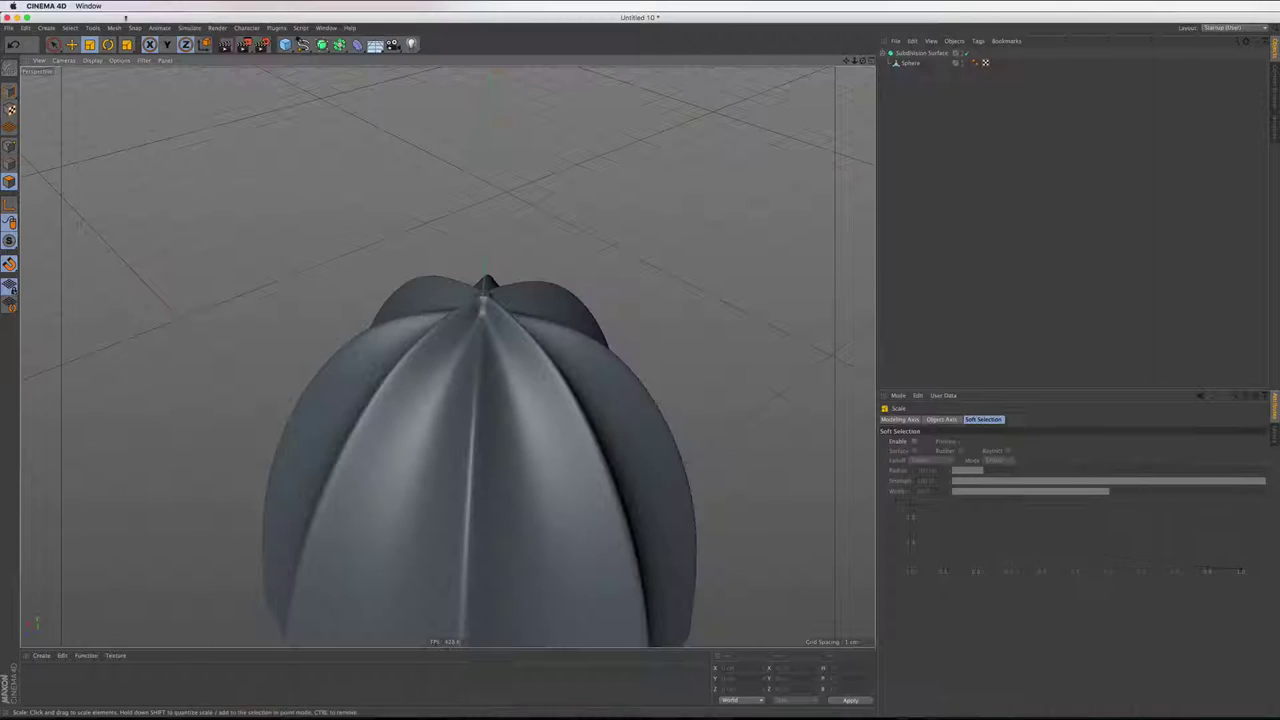
mouse_move(560, 250)
left_mouse_down("alt")
mouse_move(586, 237)
mouse_move(508, 220)
left_mouse_up("alt")
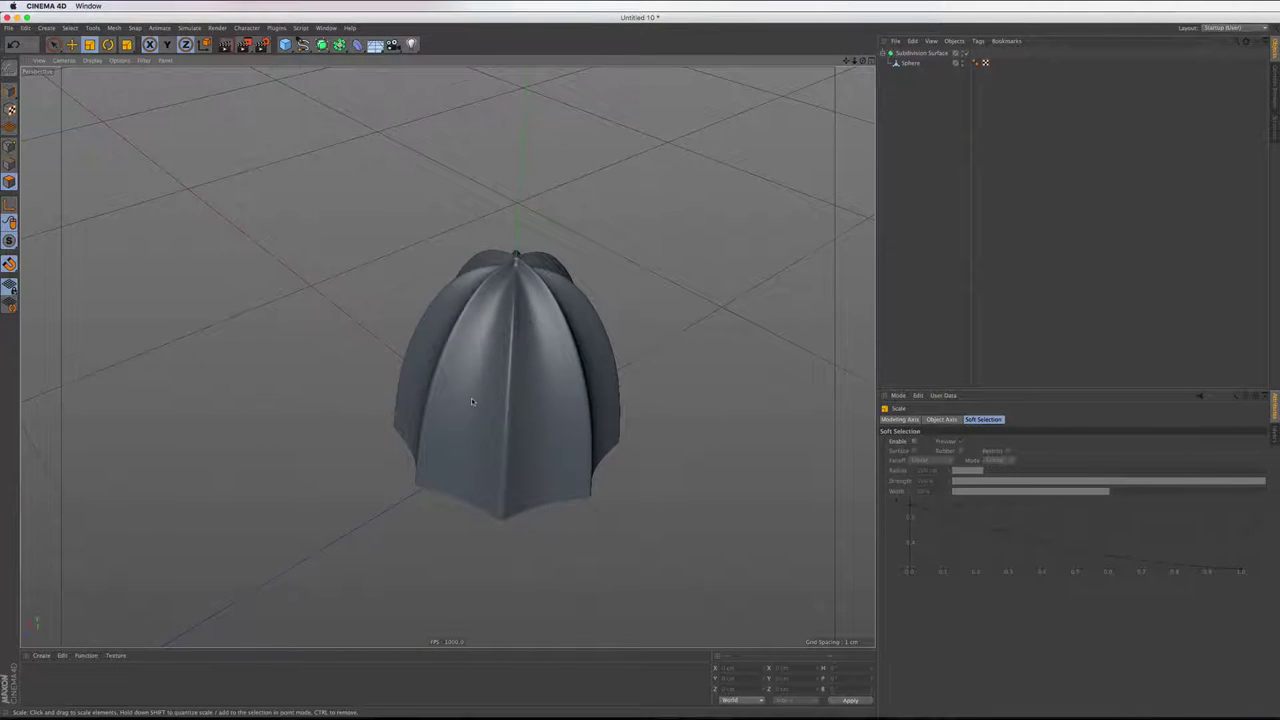
Select the Sphere and orbit low to inspect the base of the dome
scroll(471, 401, "up", 3)
left_click(910, 65)
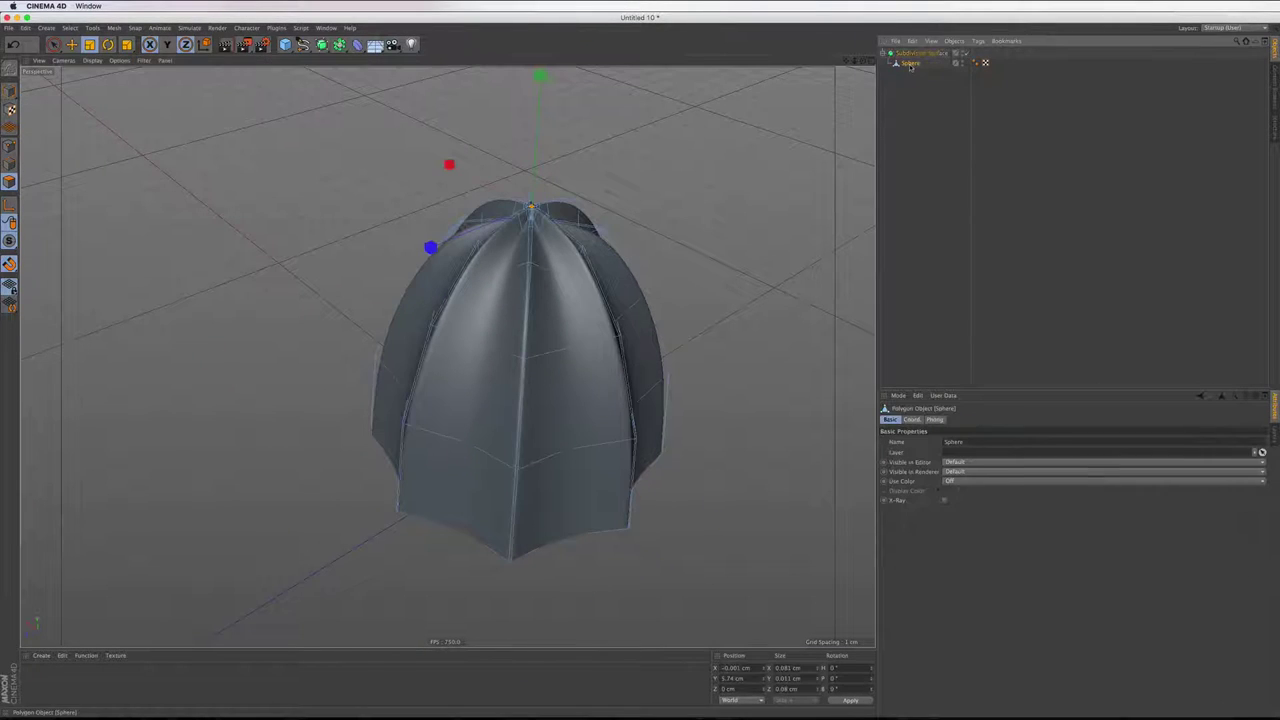
mouse_move(531, 563)
left_mouse_down("alt")
mouse_move(531, 530)
mouse_move(560, 520)
mouse_move(529, 517)
left_mouse_up("alt")
scroll(531, 530, "up", 3)
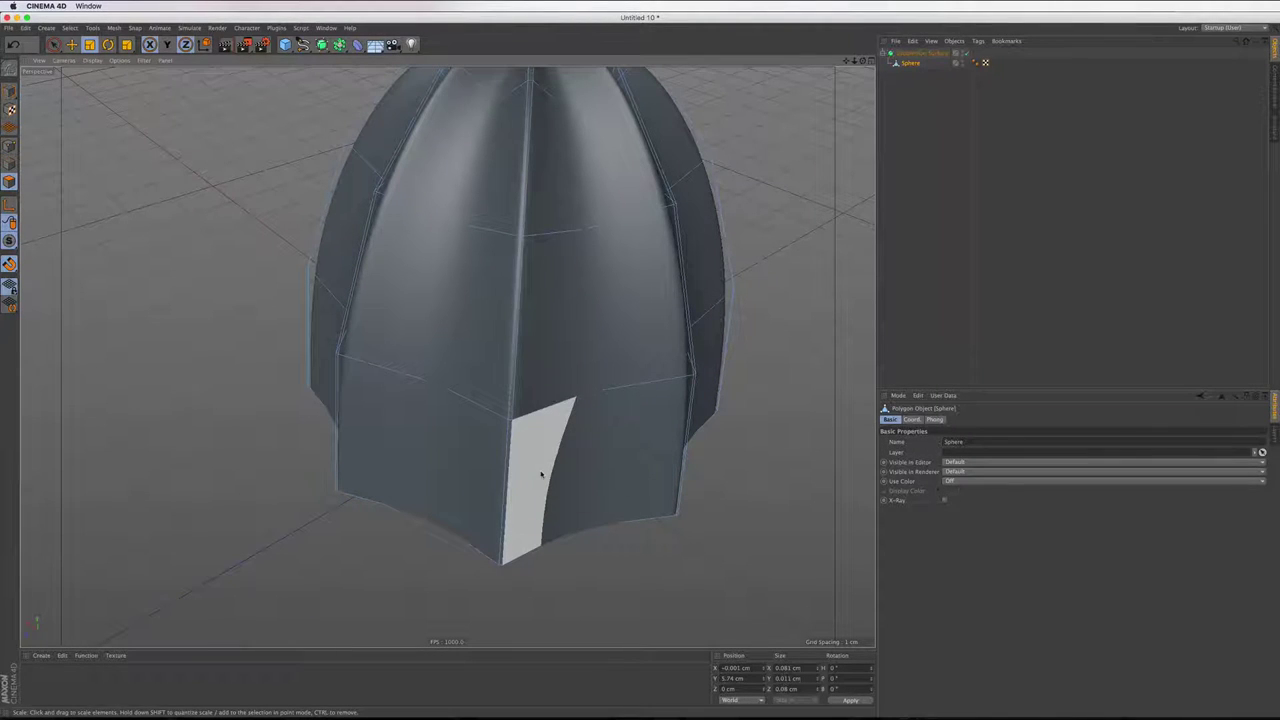
Save the scene as 1.c4d, then deselect the sphere and orbit to check the dome's shape
key("ctrl+s")
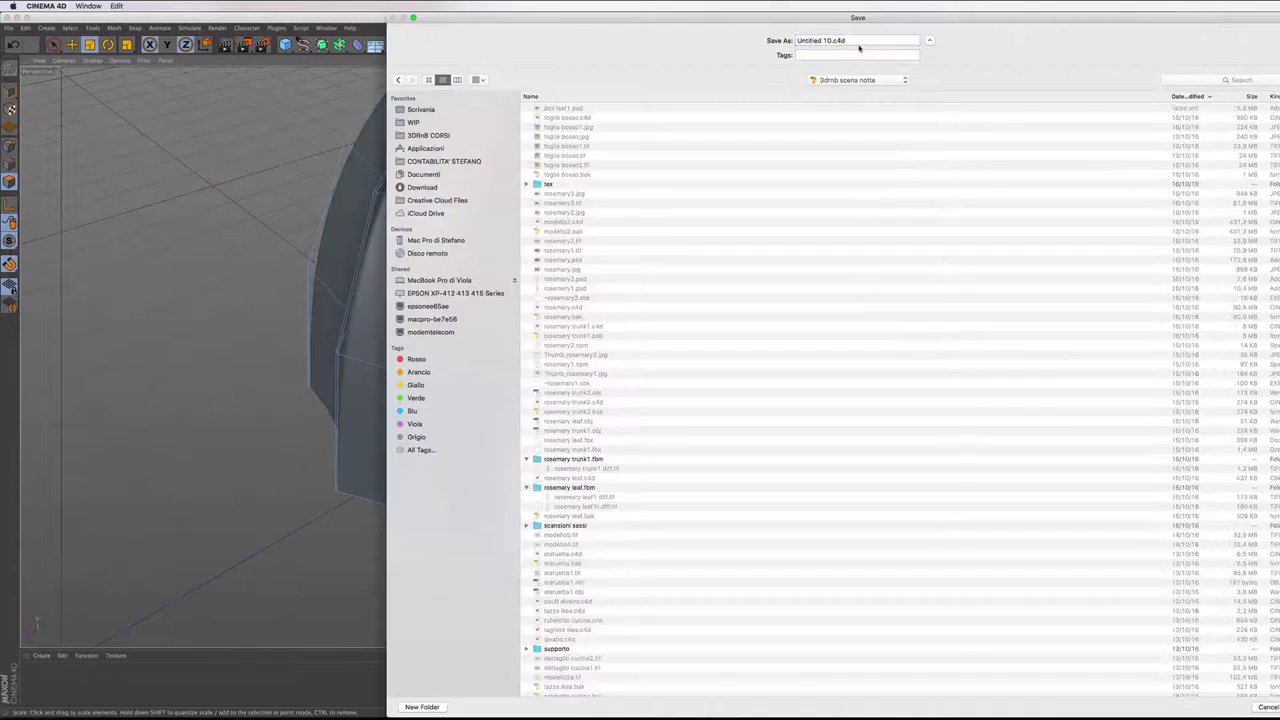
triple_click(820, 40)
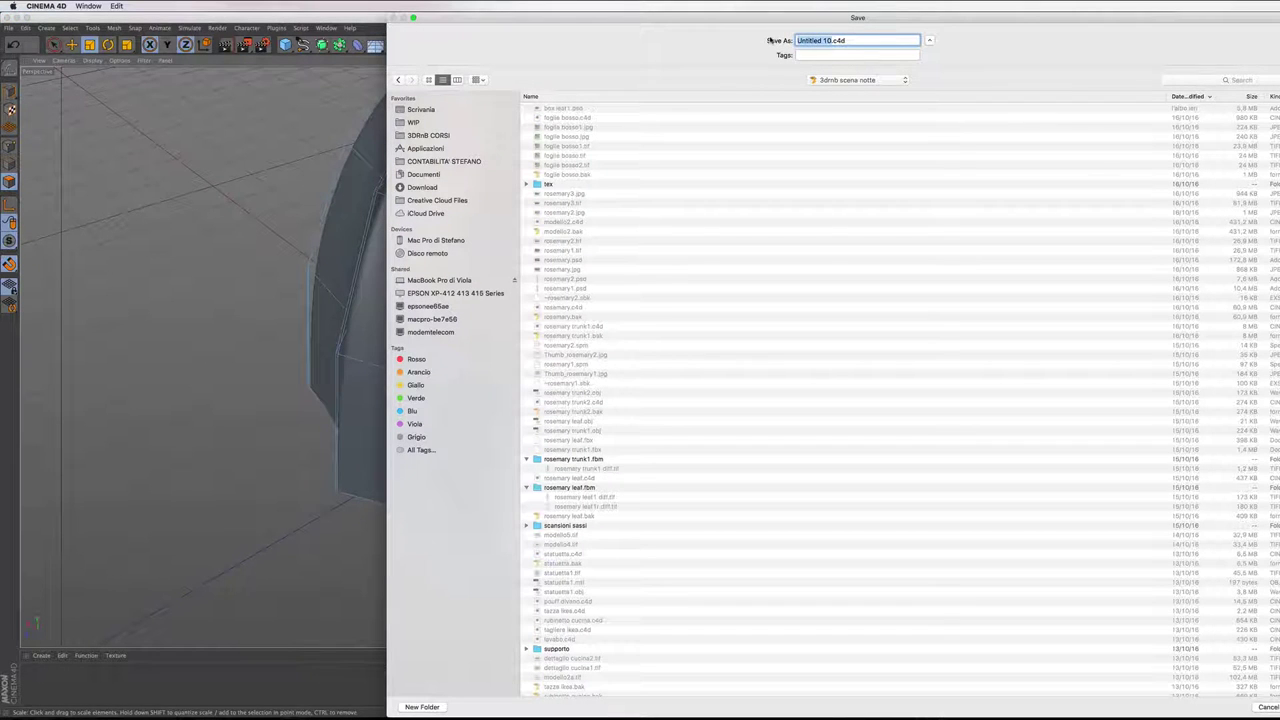
type("1")
key("Return")
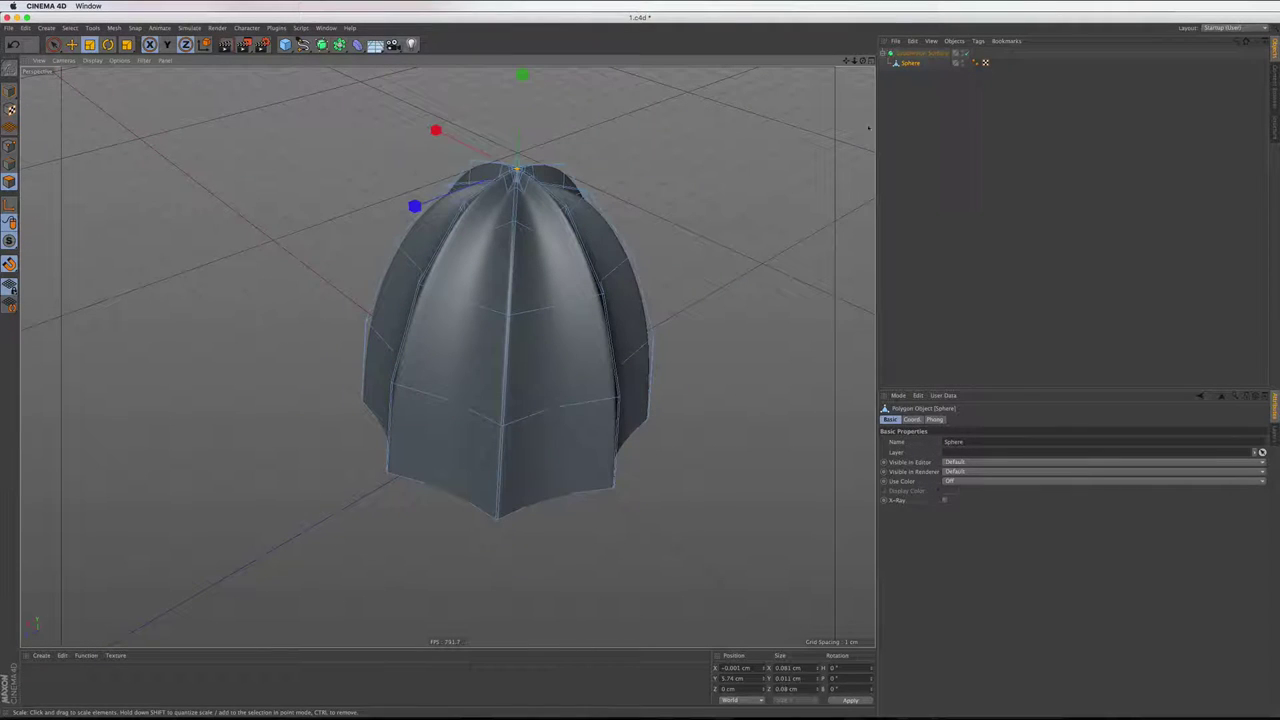
key("ctrl+shift+a")
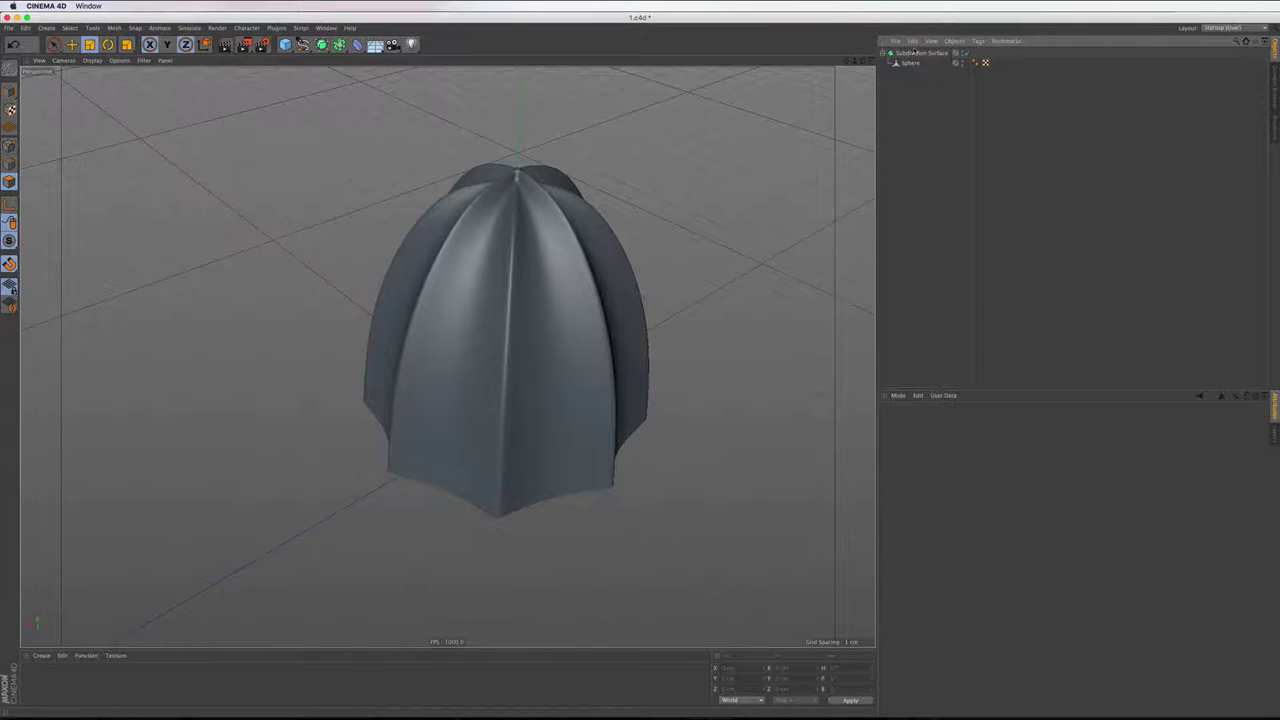
left_click_drag(860, 61, 447, 356)
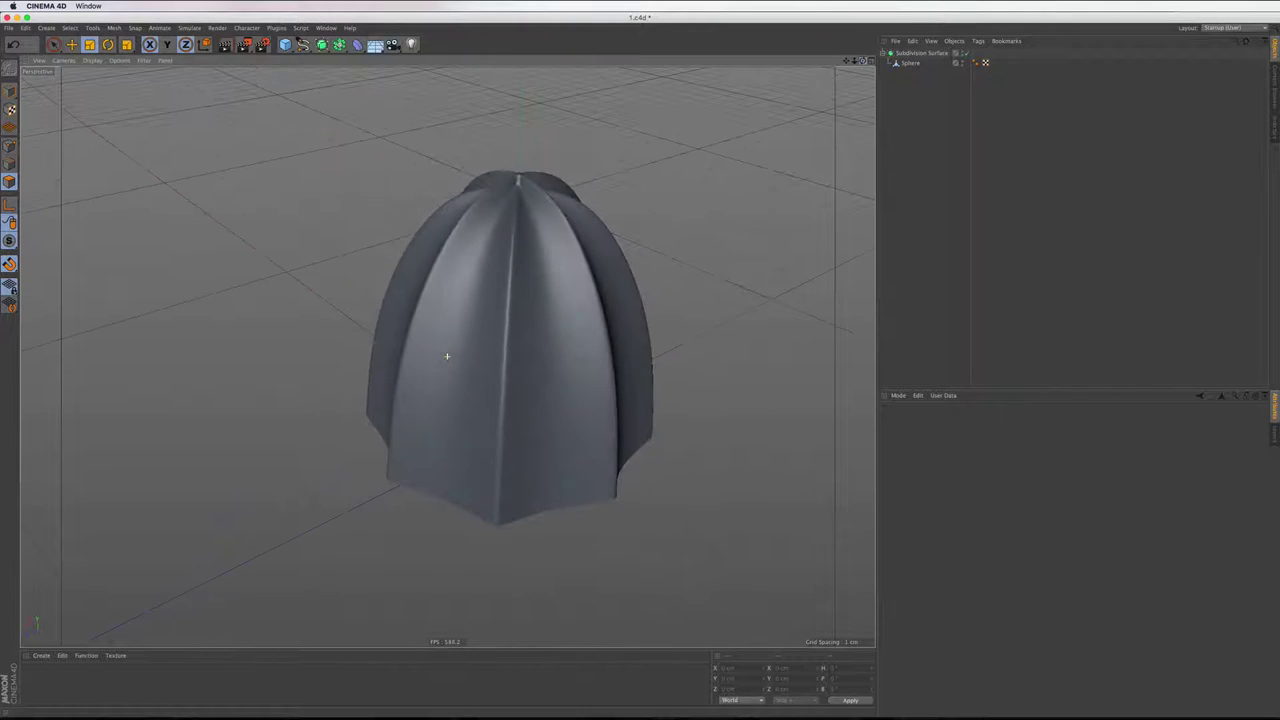
mouse_move(640, 716)
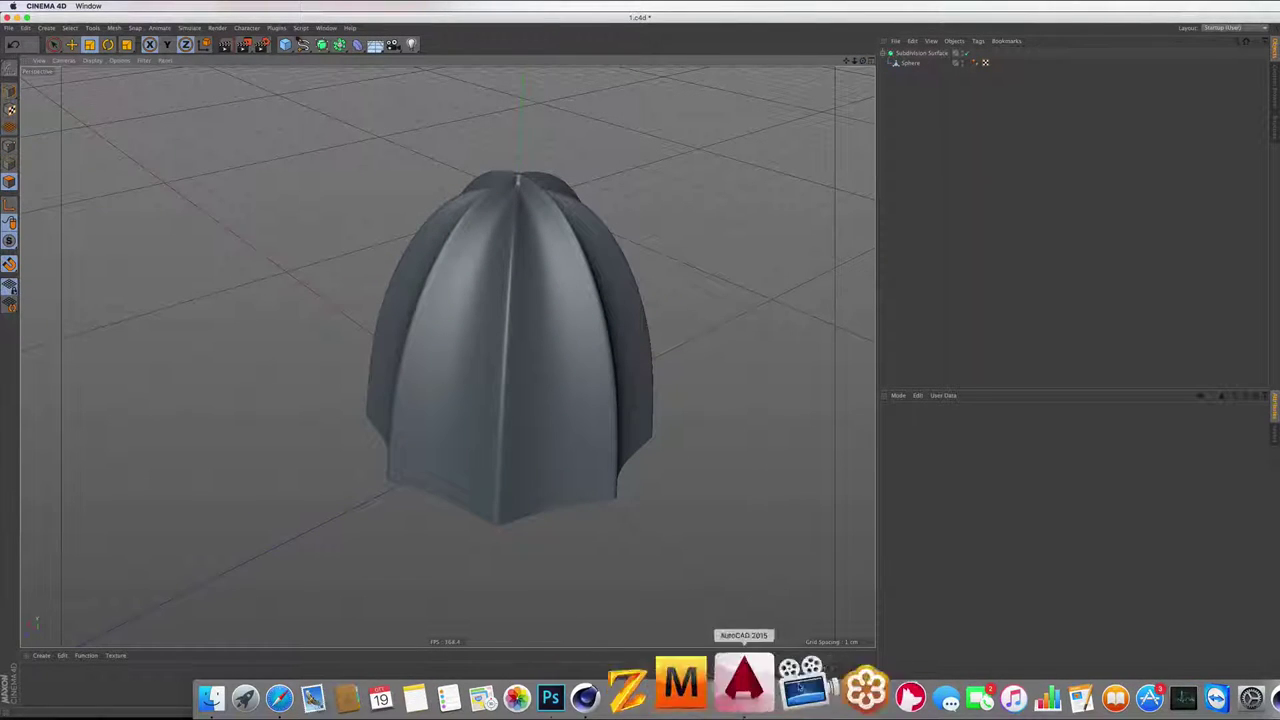
left_click(1268, 688)
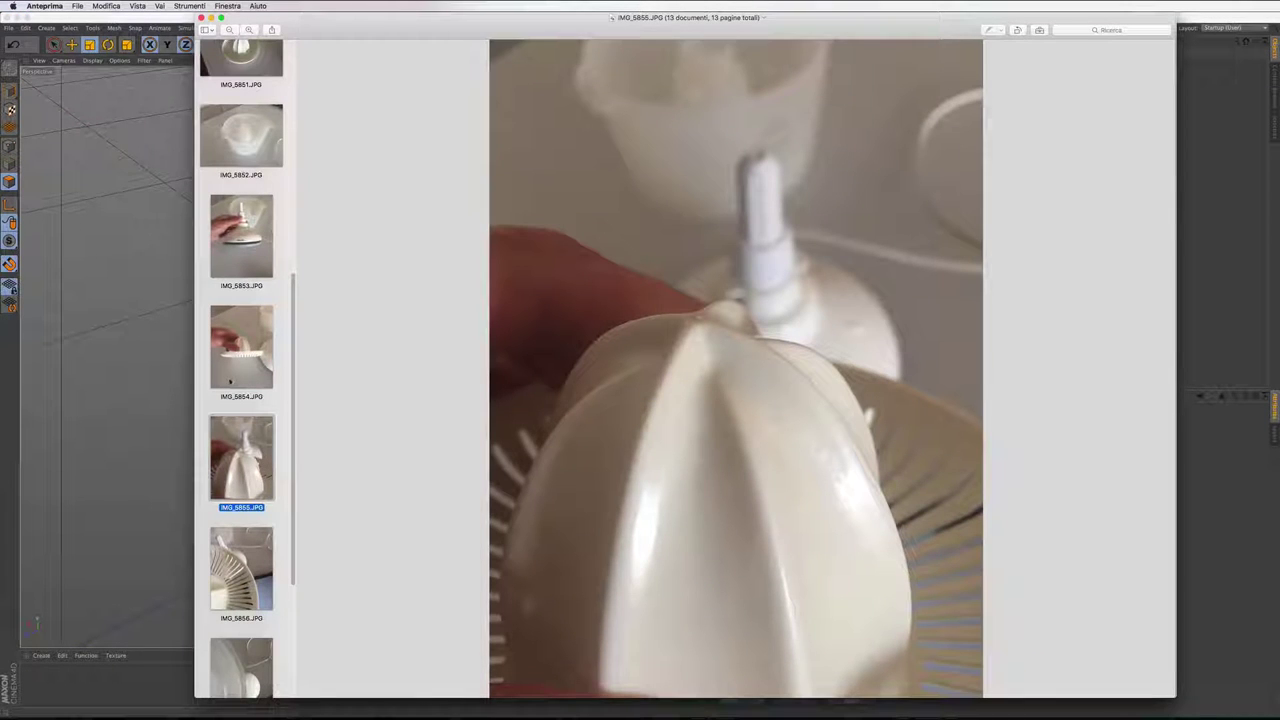
key("Down")
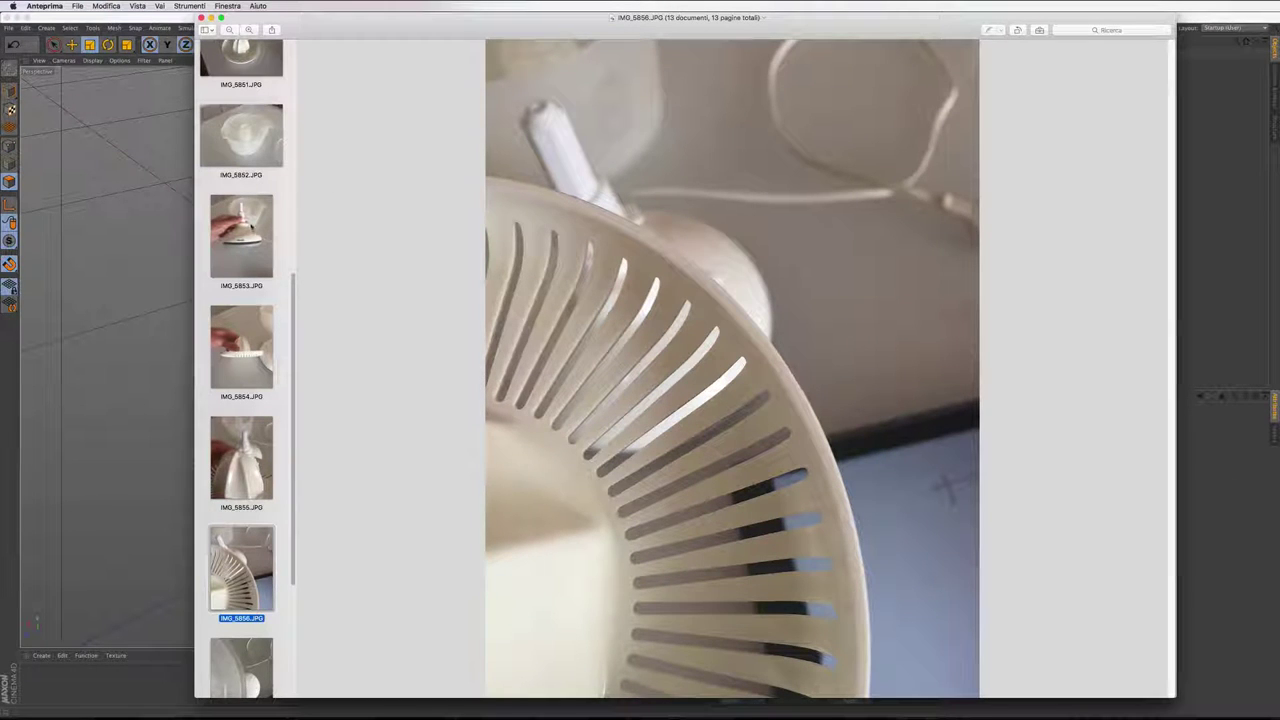
scroll(250, 310, "up", 4)
scroll(250, 310, "up", 2)
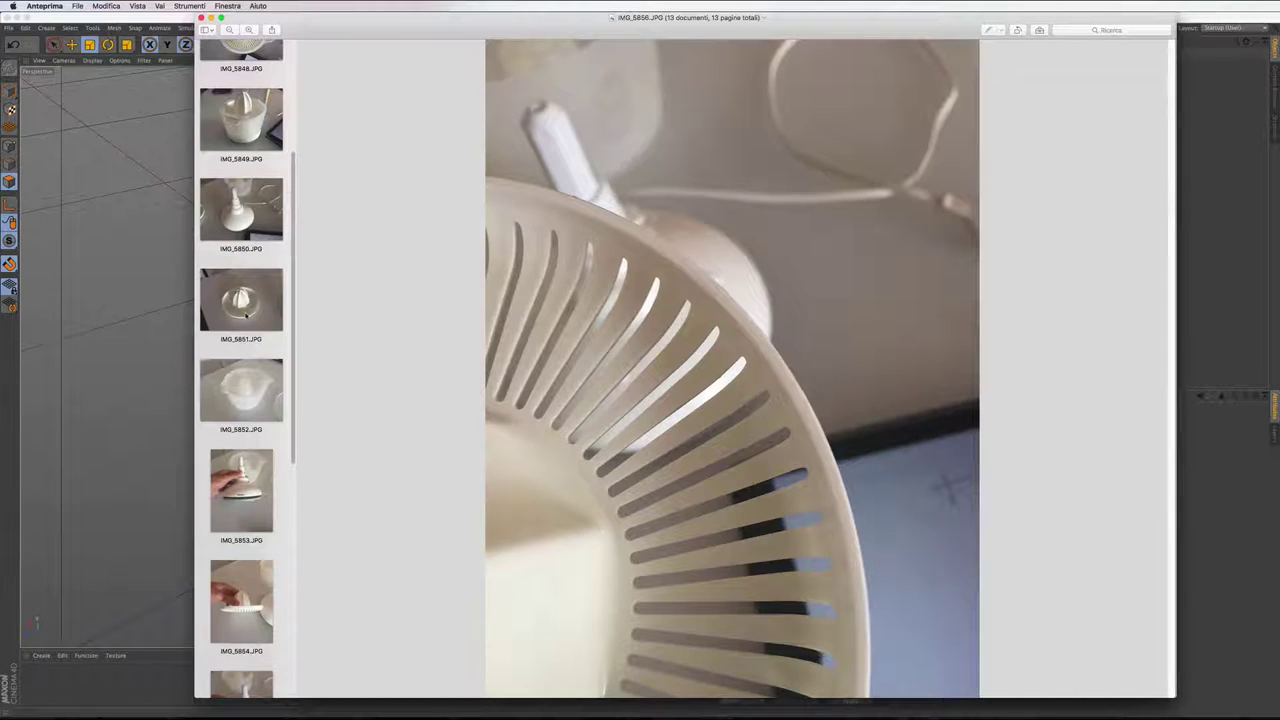
left_click(247, 316)
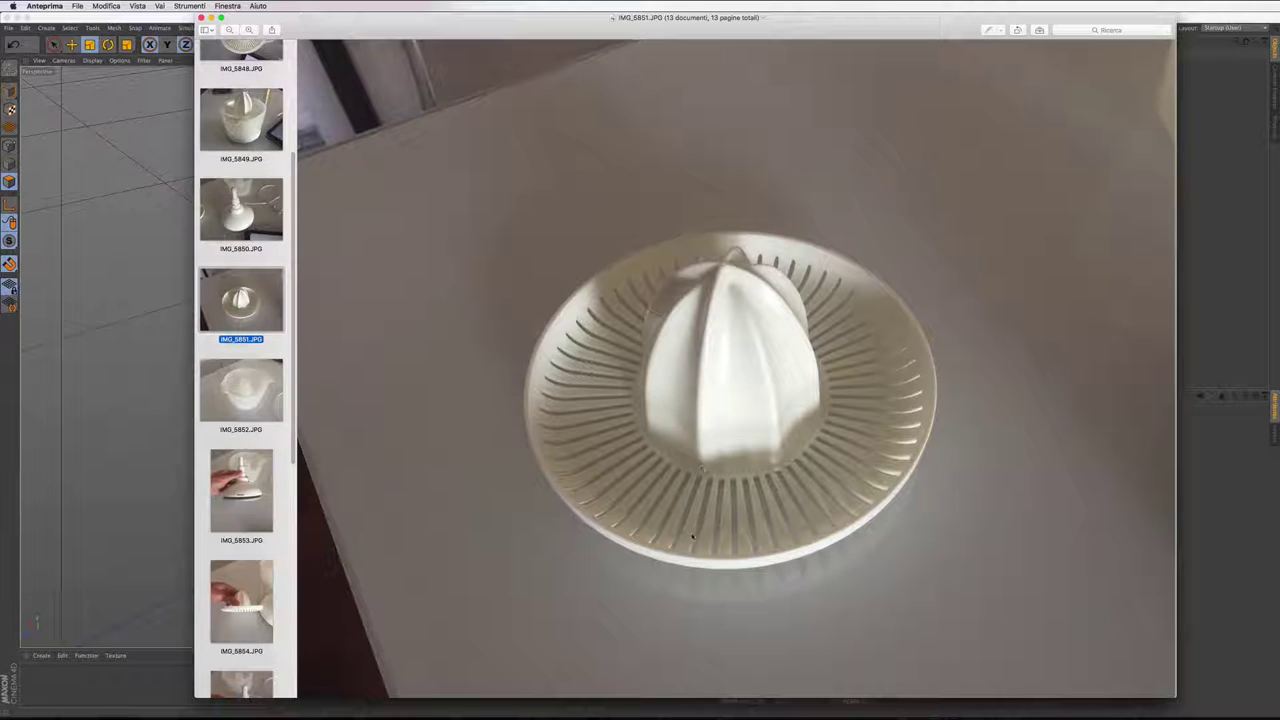
mouse_move(748, 682)
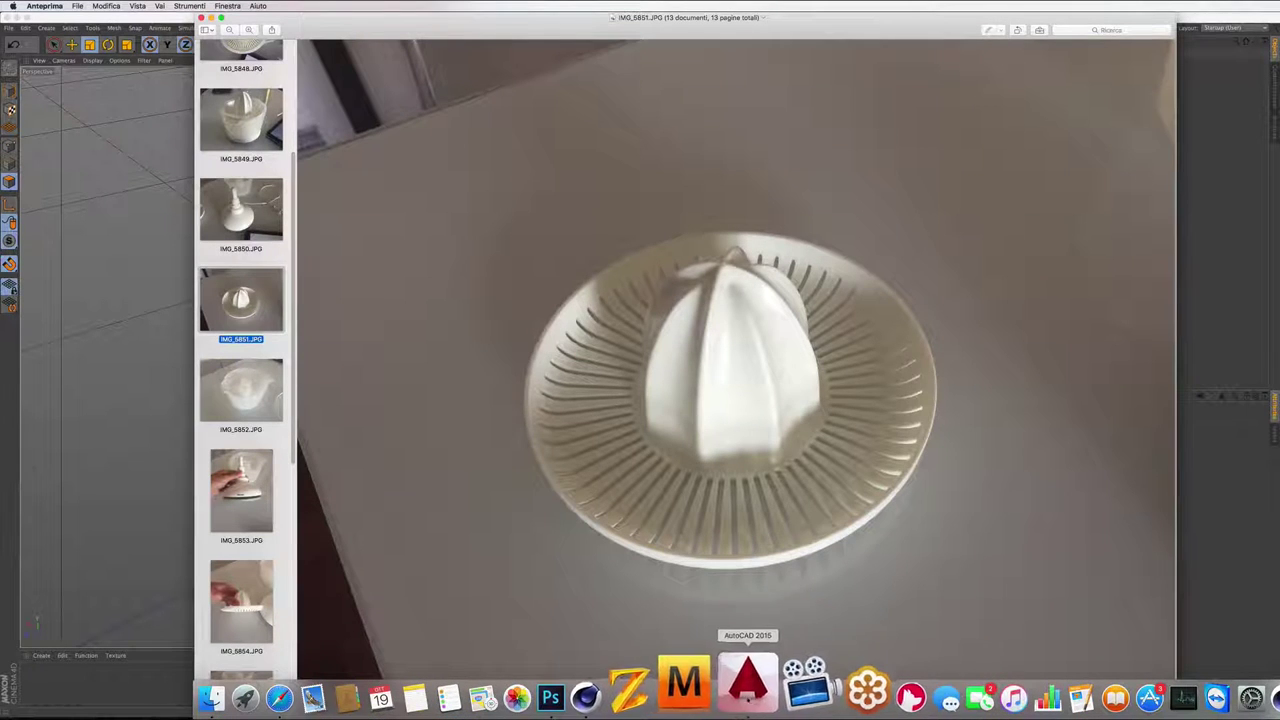
Toggle the Sphere's subdivision smoothing on and off to compare the smoothed and faceted dome, leaving it faceted
left_click(652, 688)
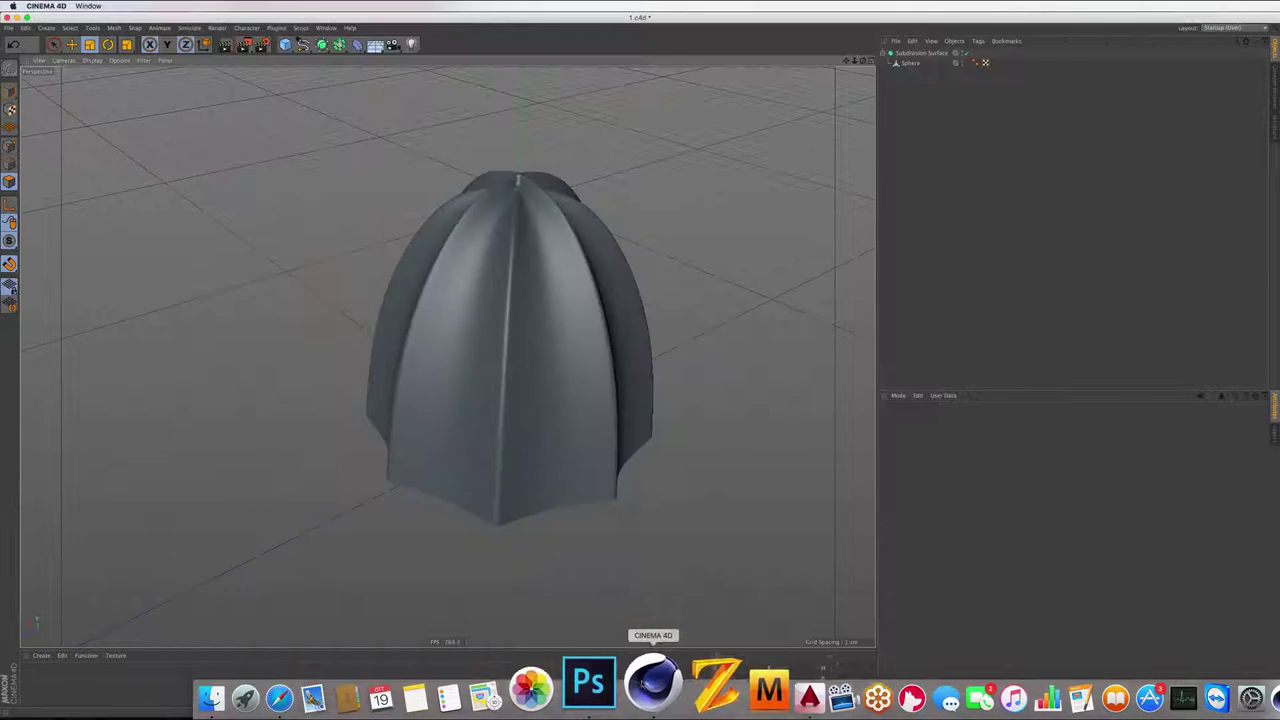
left_click(912, 63)
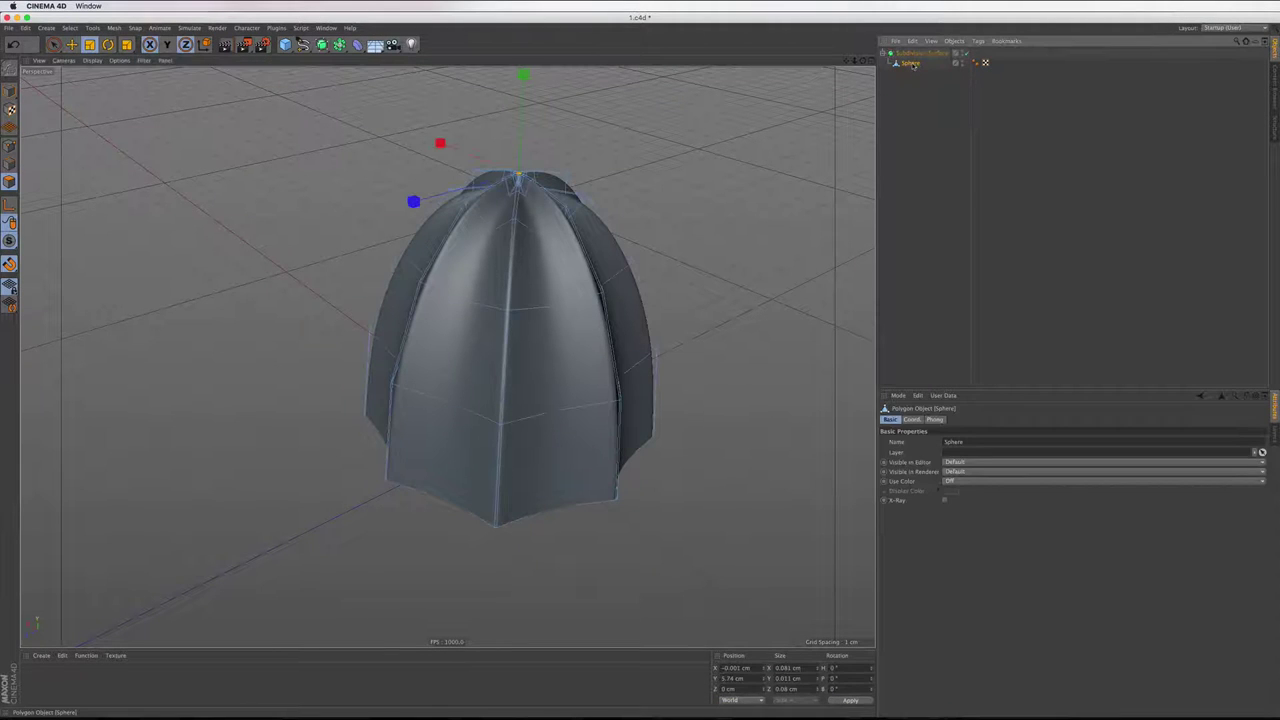
left_click(985, 62)
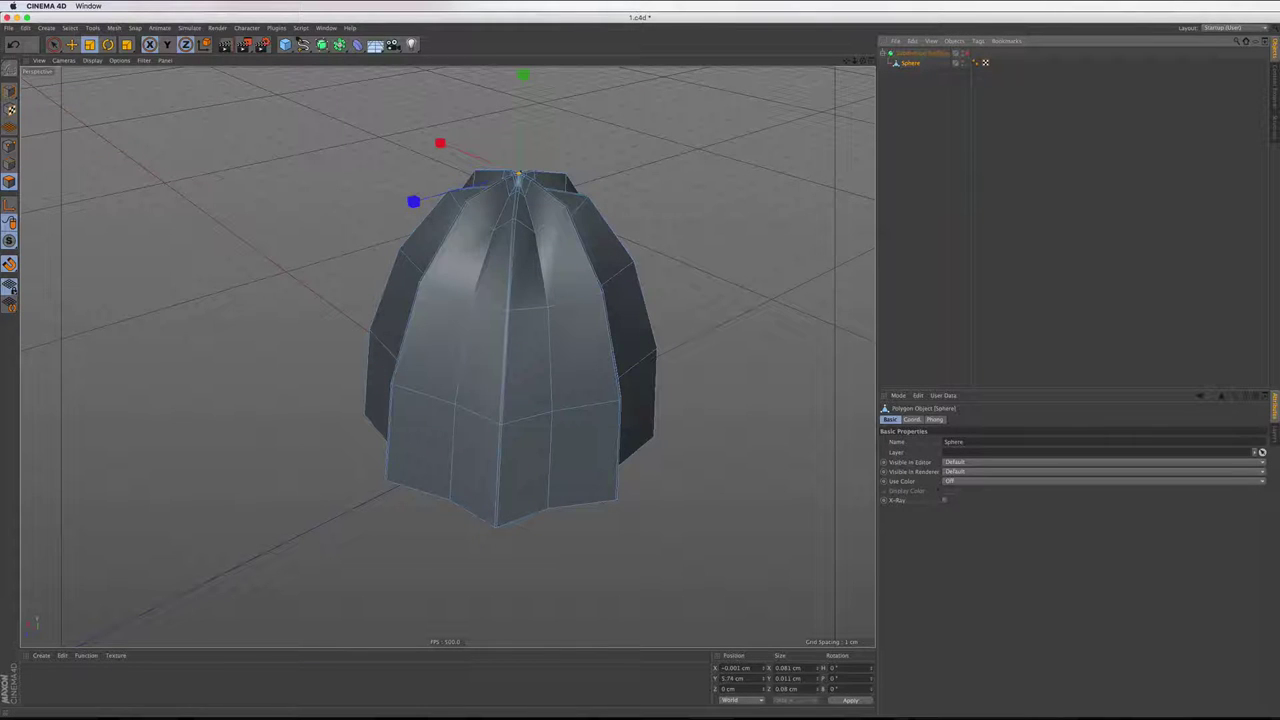
left_click_drag(500, 350, 440, 350, "alt")
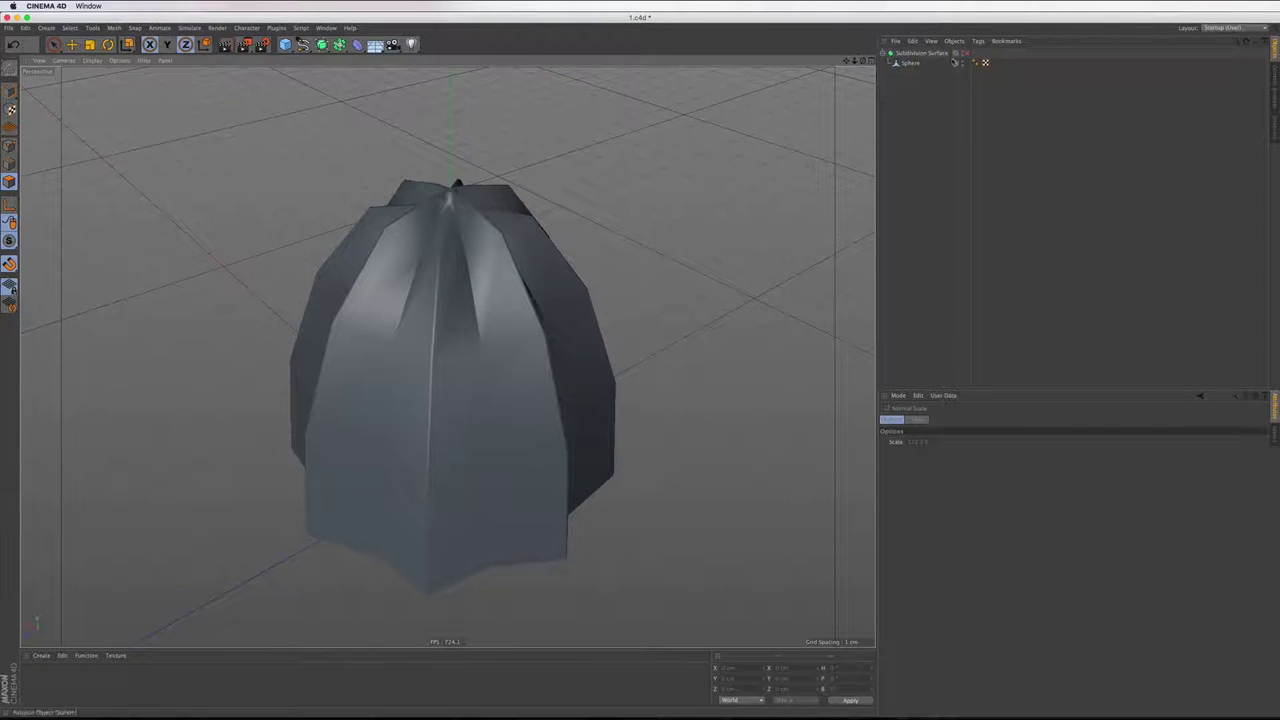
left_click(966, 54)
left_click(966, 54)
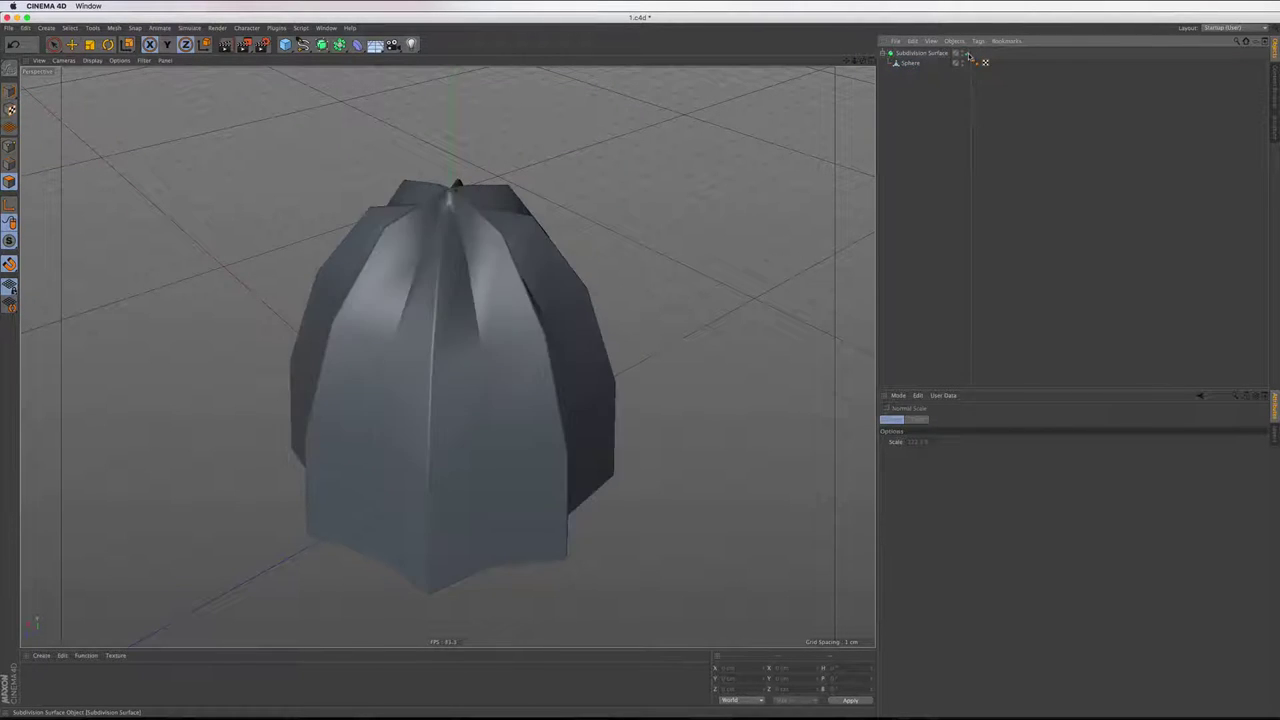
In the wireframe Top view, select the Sphere and switch to Edge mode with Live Selection
key("F2")
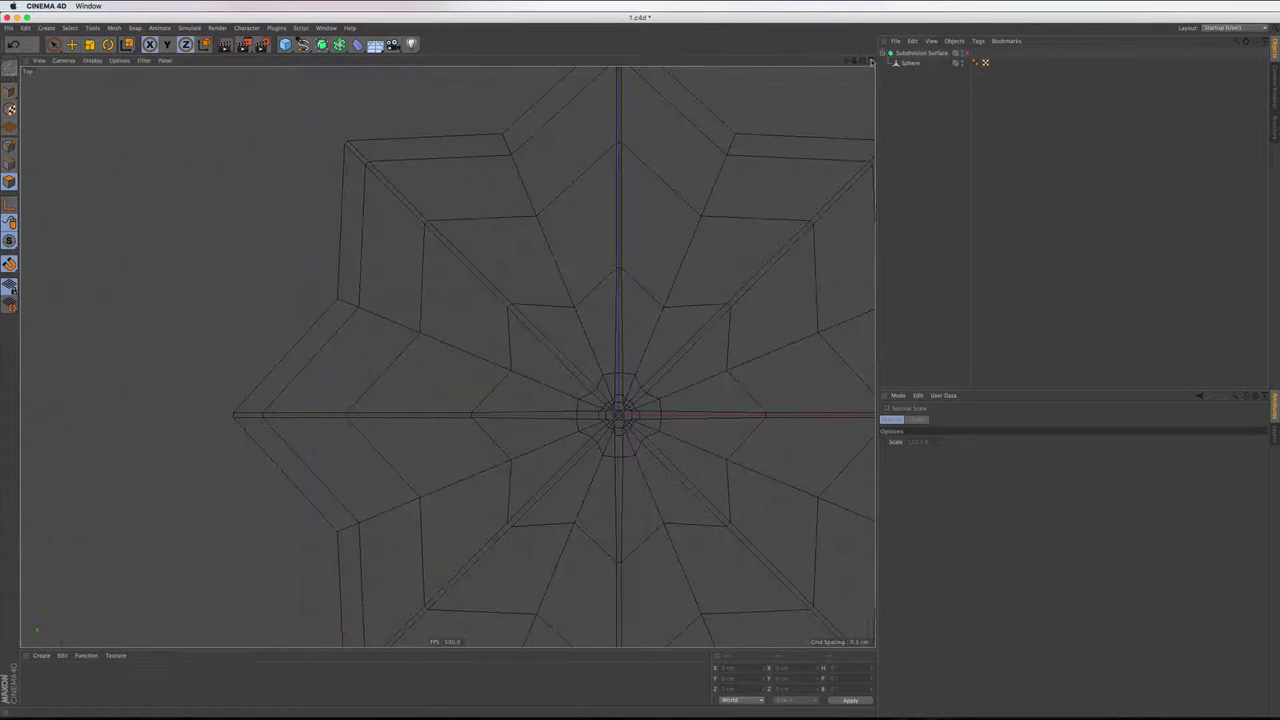
left_click(910, 62)
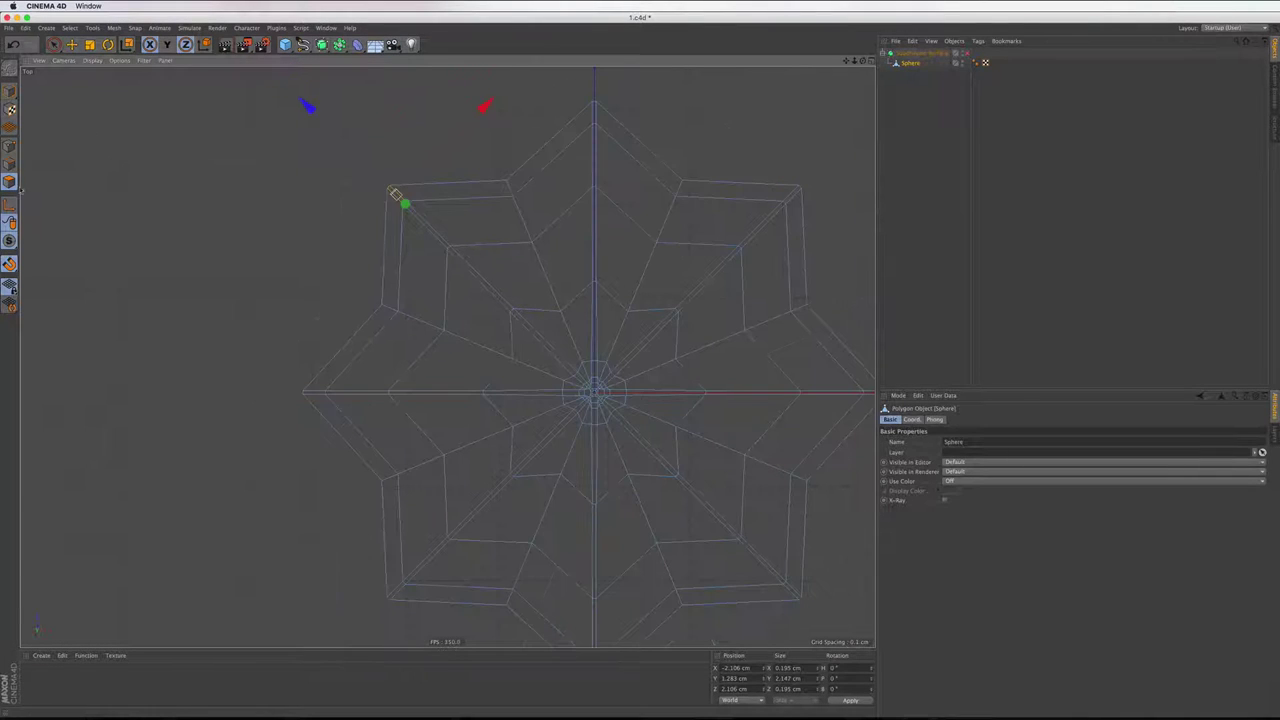
left_click(9, 146)
scroll(333, 180, "up", 3)
scroll(333, 180, "up", 2)
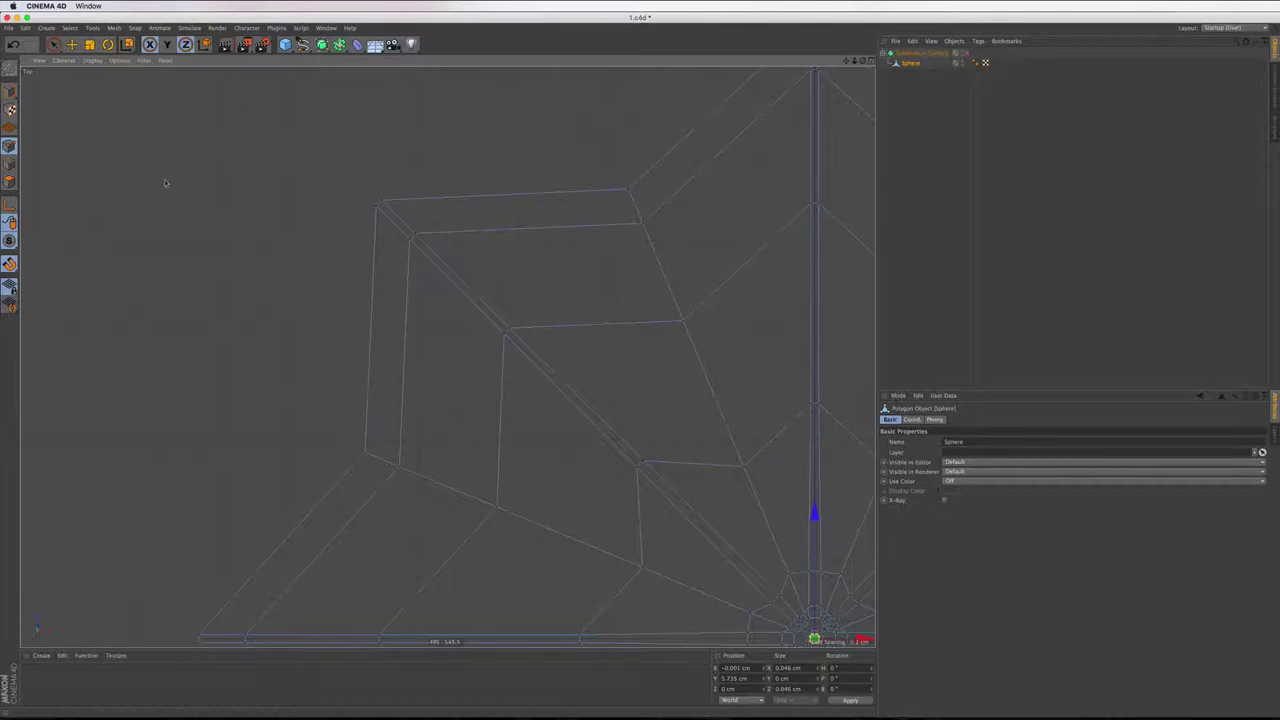
left_click(9, 164)
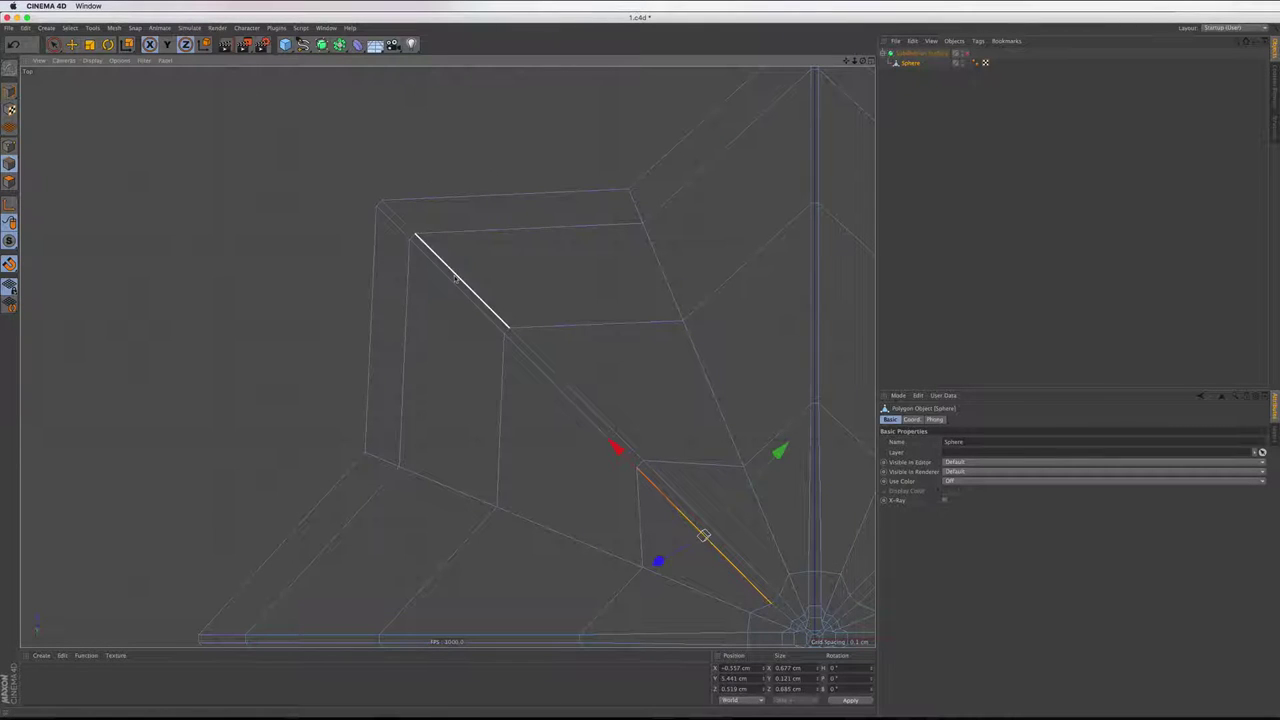
left_click(54, 44)
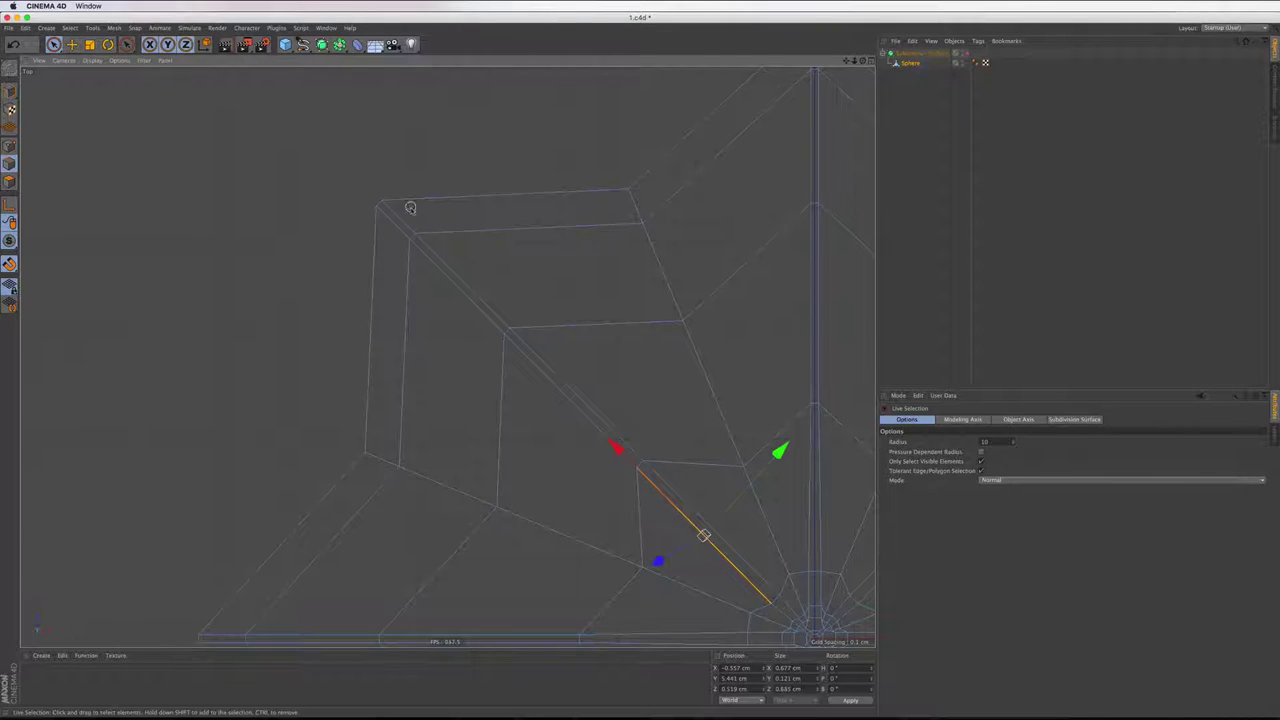
Select the edges of the upper-left diagonal rib
left_click(399, 219)
left_click(462, 281, "shift")
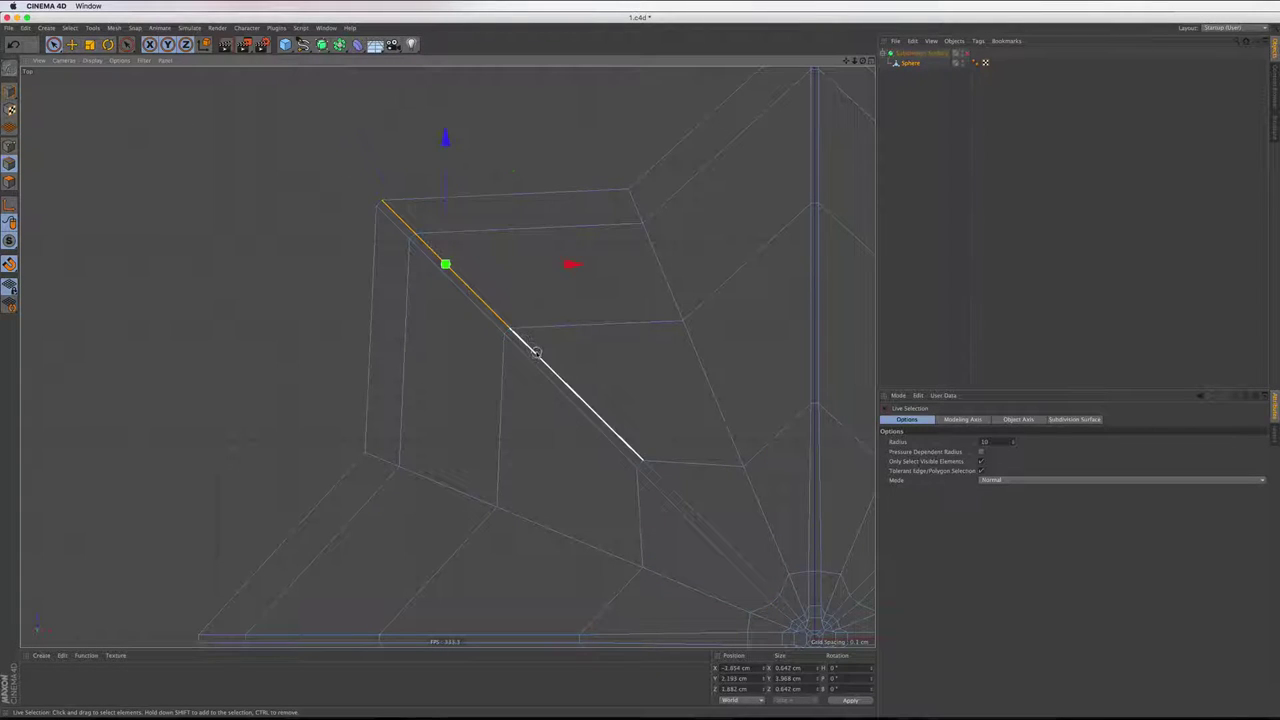
left_click(534, 349, "shift")
scroll(451, 268, "down", 3)
scroll(443, 263, "down", 2)
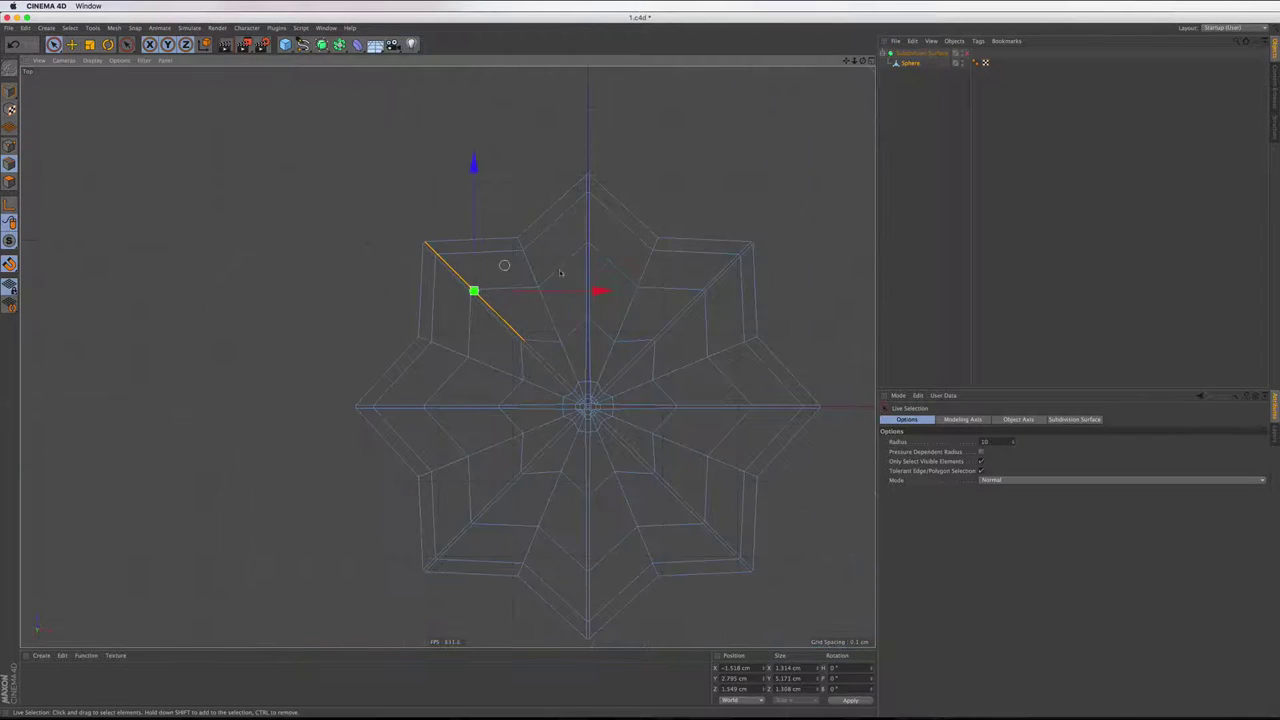
scroll(686, 343, "up", 3)
scroll(627, 228, "up", 2)
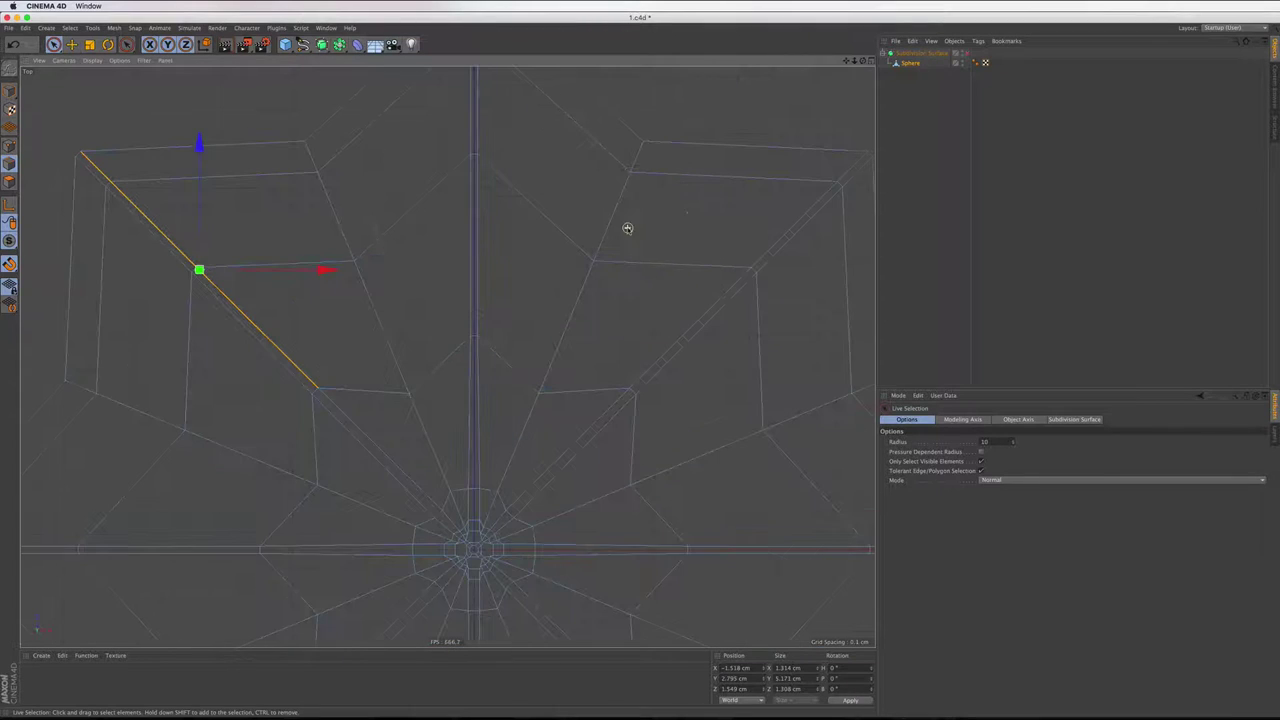
Add the upper-right diagonal rib, undoing a mistakenly added horizontal edge
left_click(780, 246, "shift")
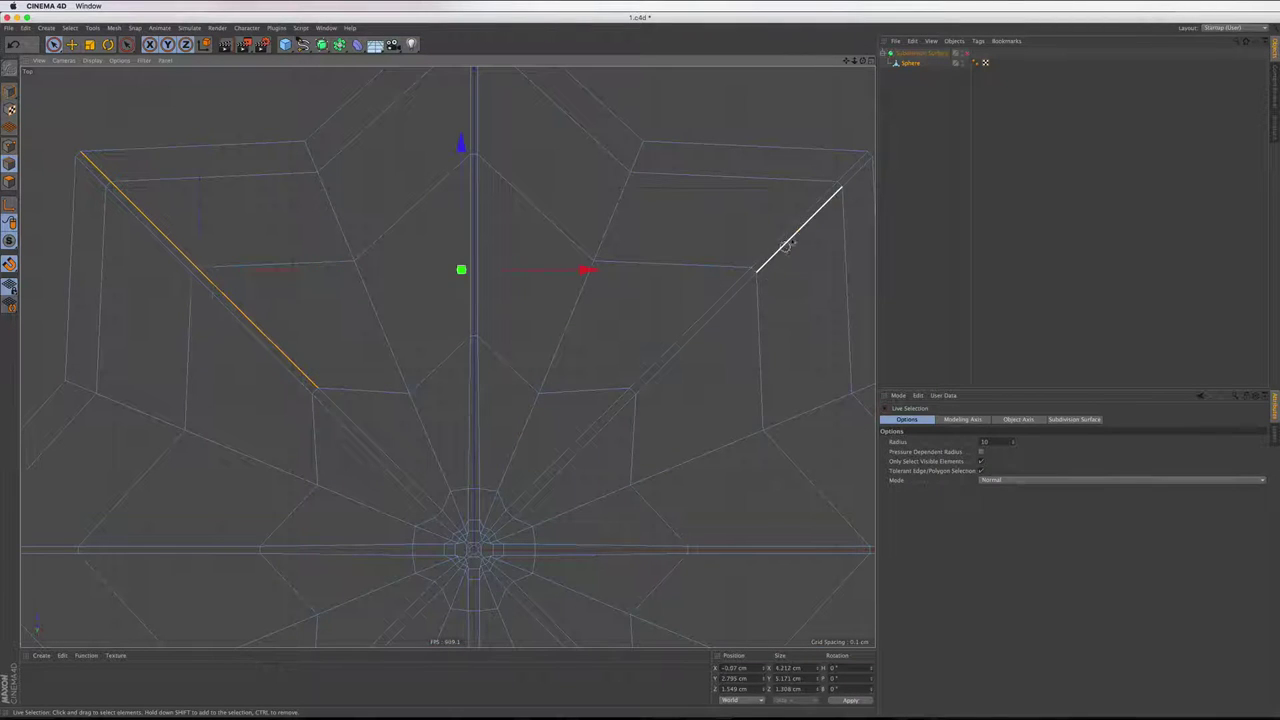
left_click(720, 306, "shift")
scroll(694, 294, "down", 3)
scroll(791, 523, "up", 4)
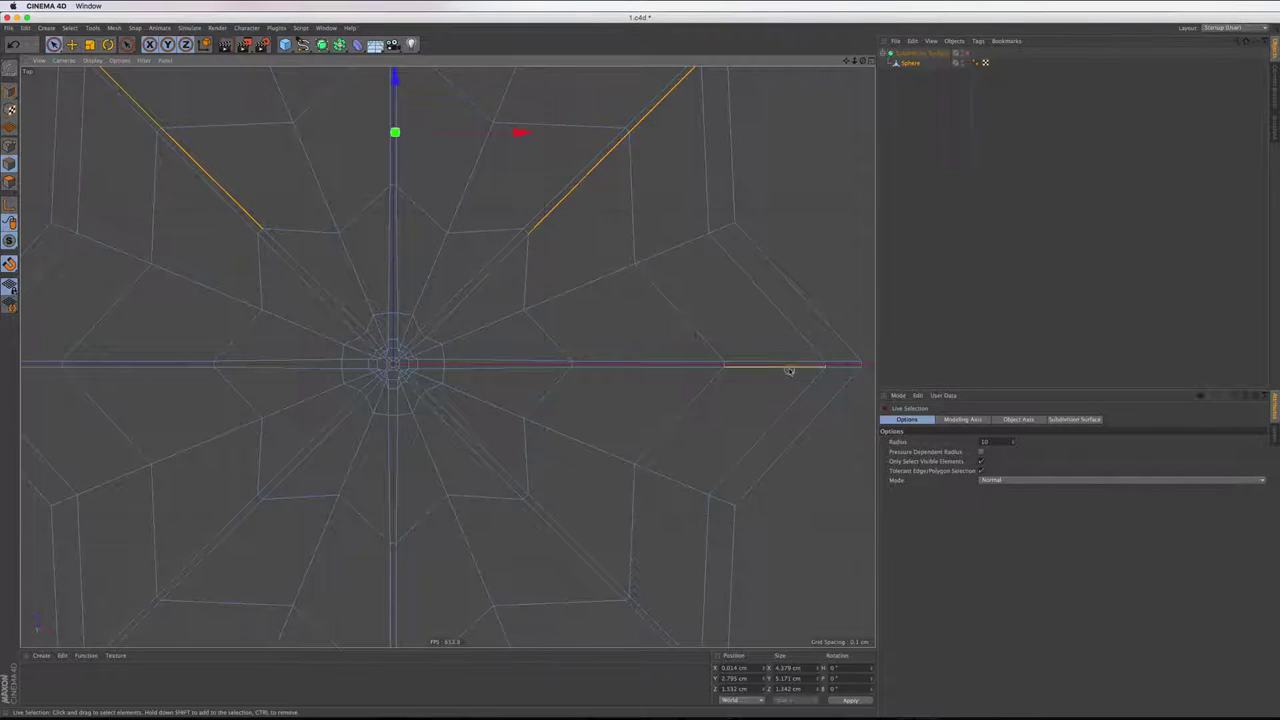
left_click(805, 368, "shift")
scroll(832, 300, "down", 3)
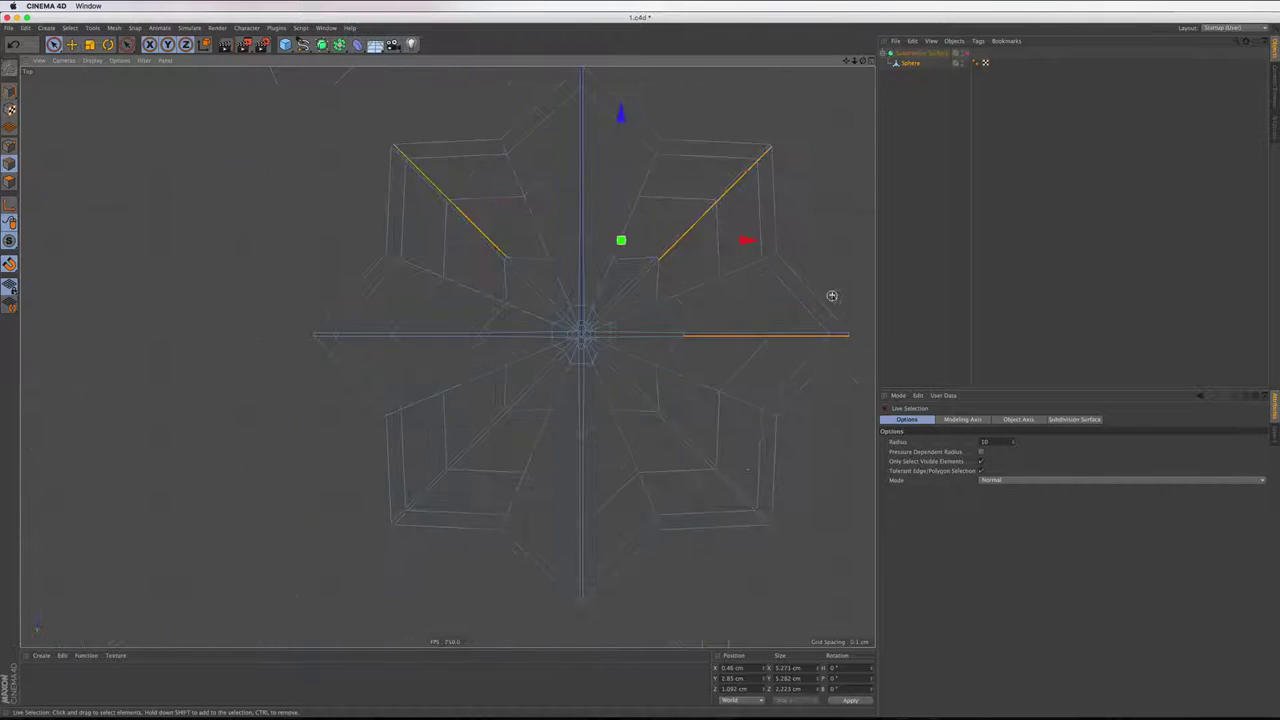
scroll(706, 509, "up", 4)
scroll(549, 494, "down", 4)
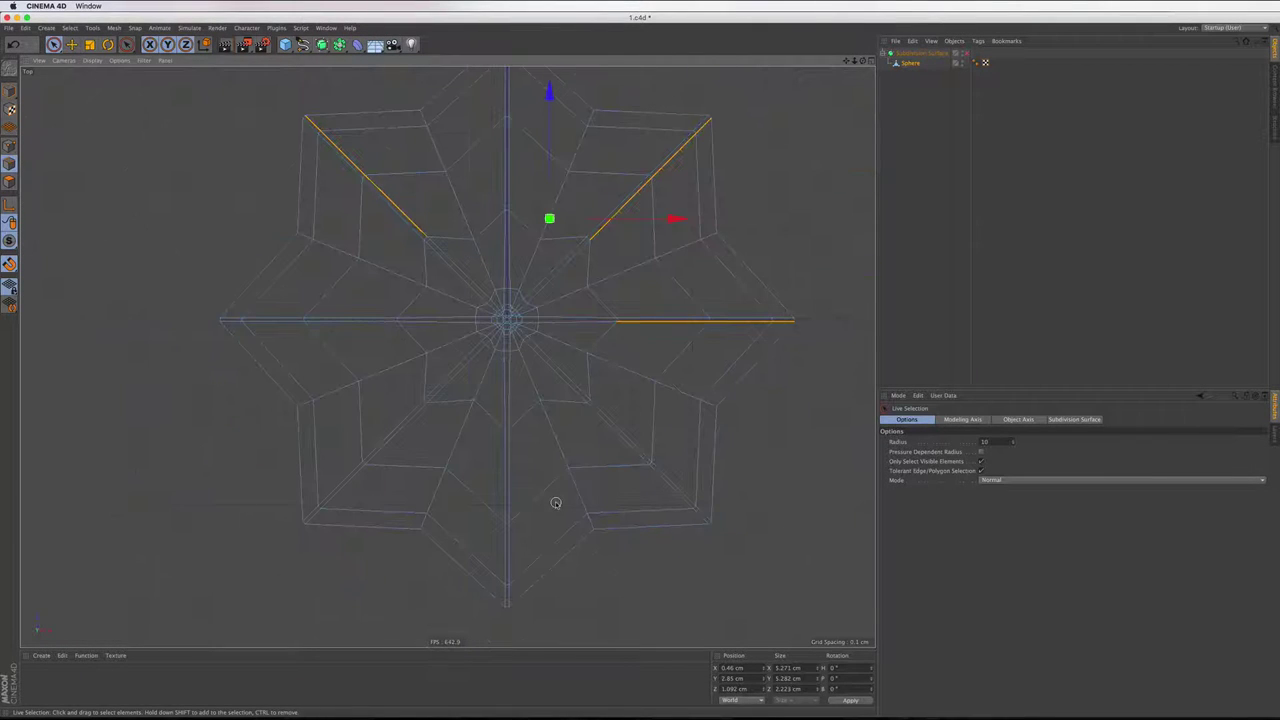
key("ctrl+z")
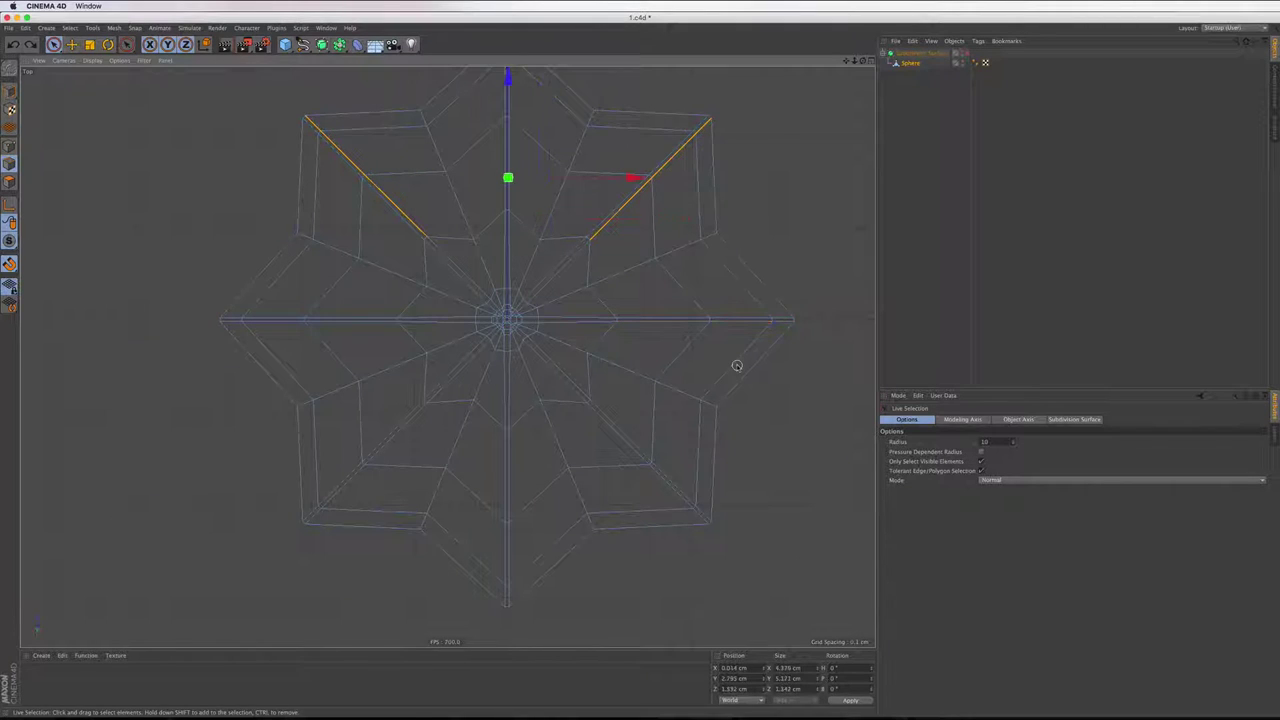
scroll(652, 462, "up", 4)
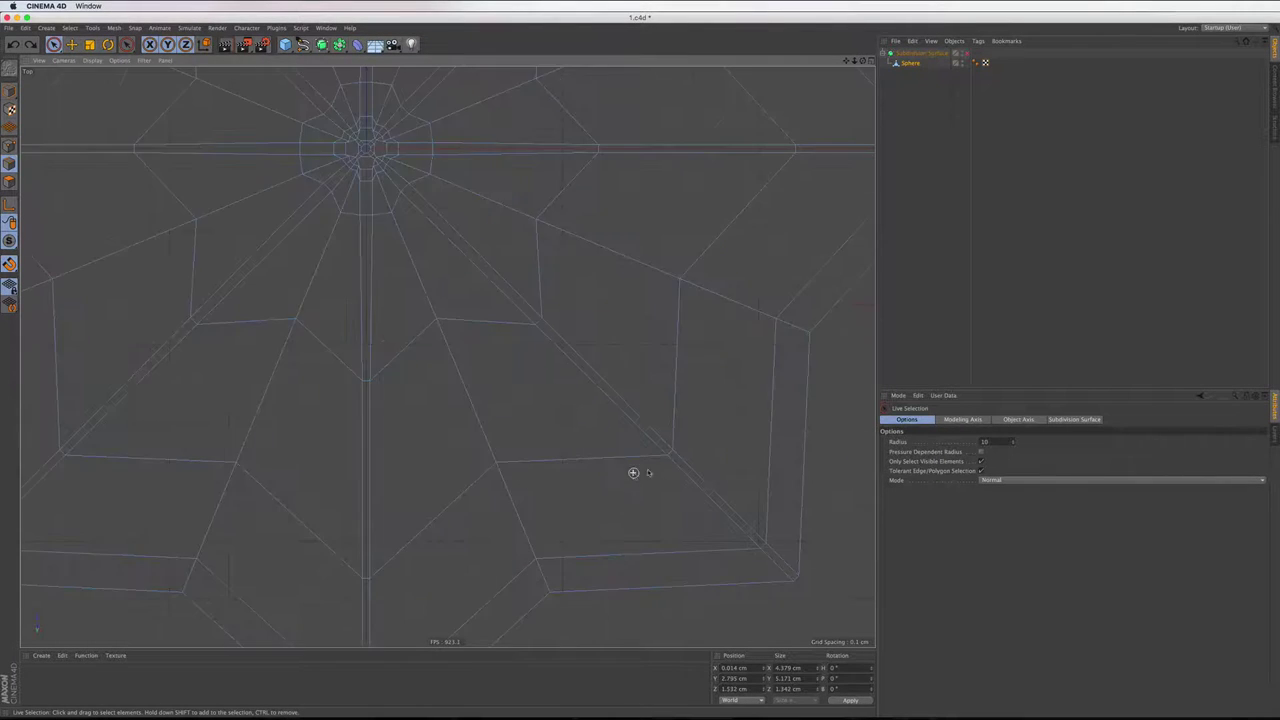
scroll(652, 462, "up", 2)
Add the lower-right and lower-left diagonal ribs, ready to rotate the four ribs
left_click(664, 446)
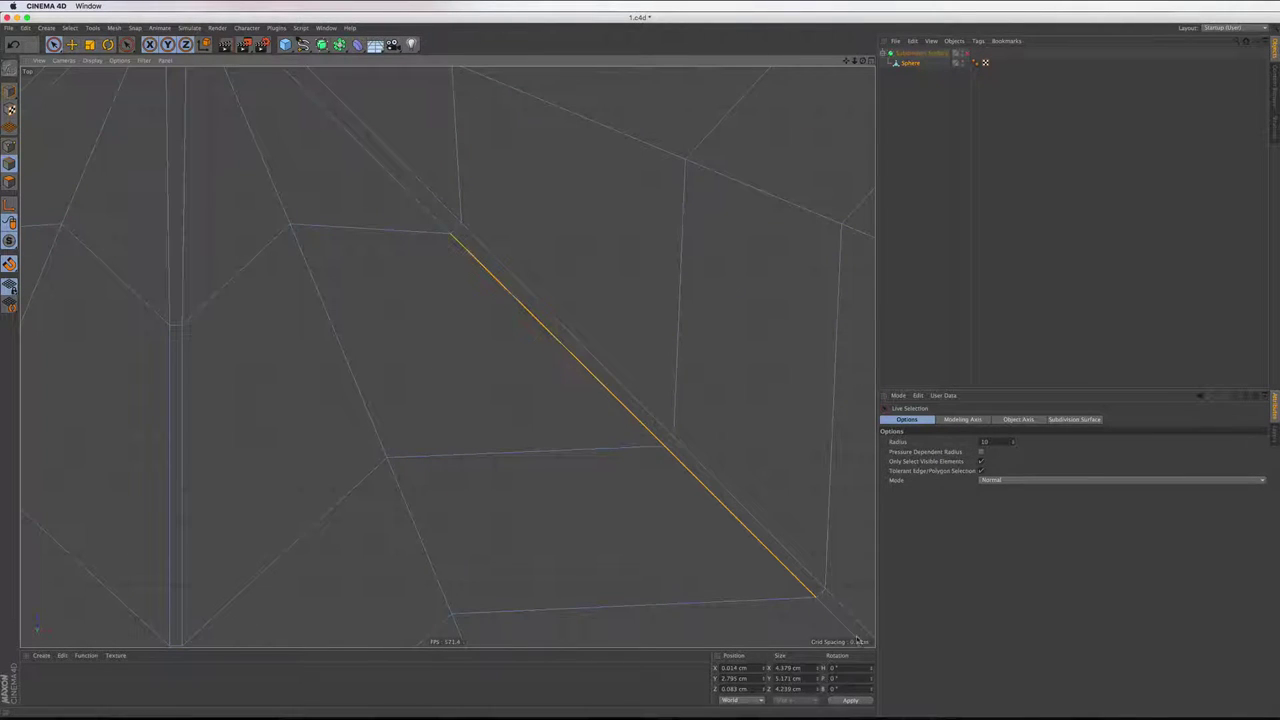
scroll(846, 391, "down", 3)
scroll(806, 436, "down", 3)
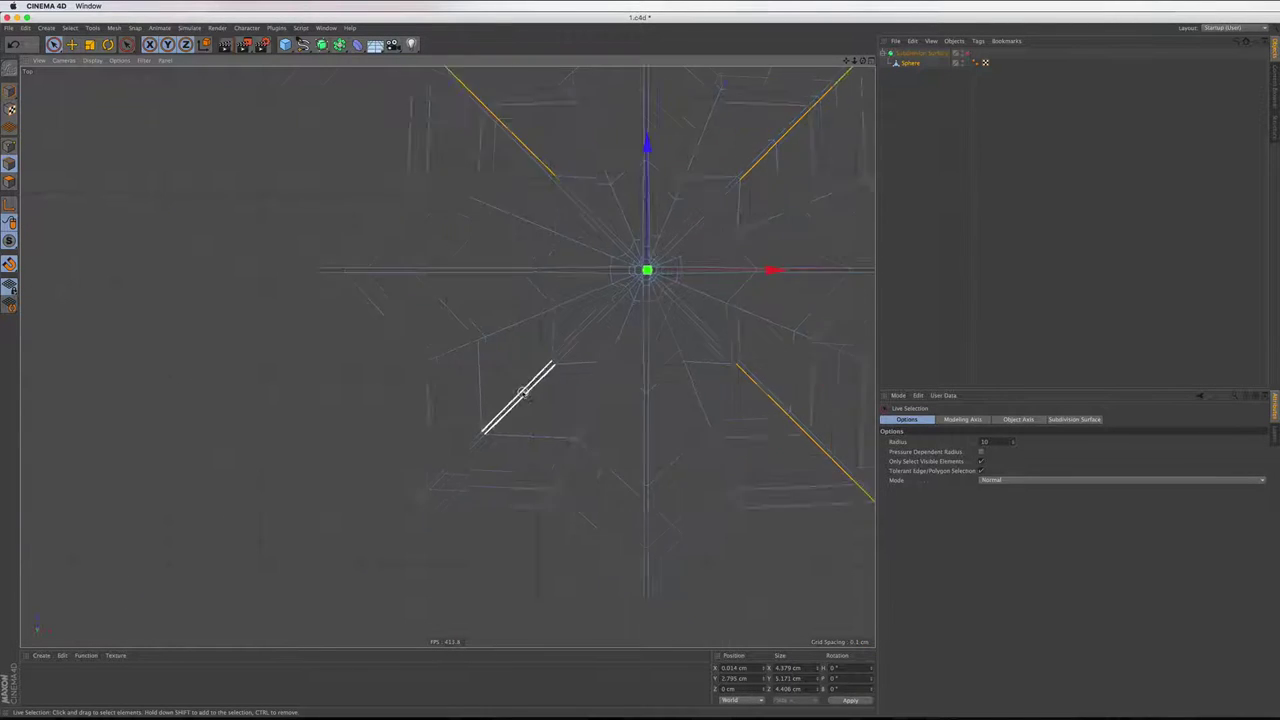
scroll(530, 370, "up", 5)
scroll(326, 563, "down", 2)
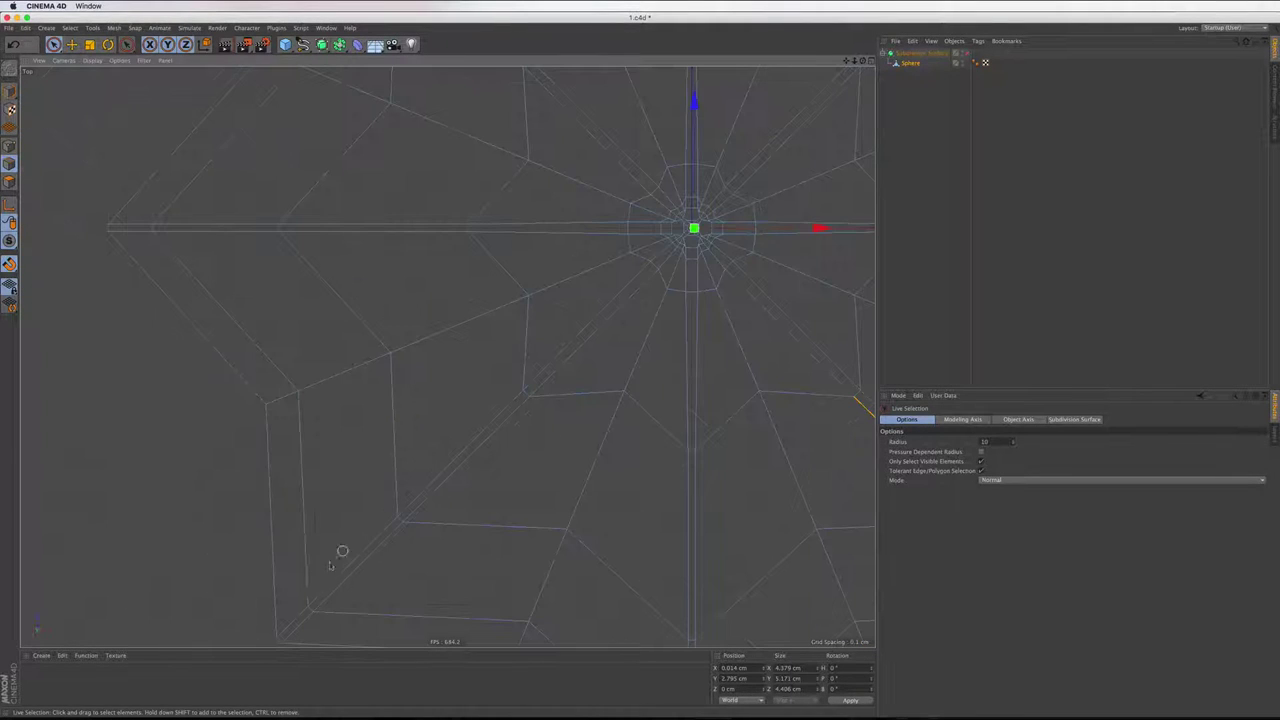
left_click(303, 610)
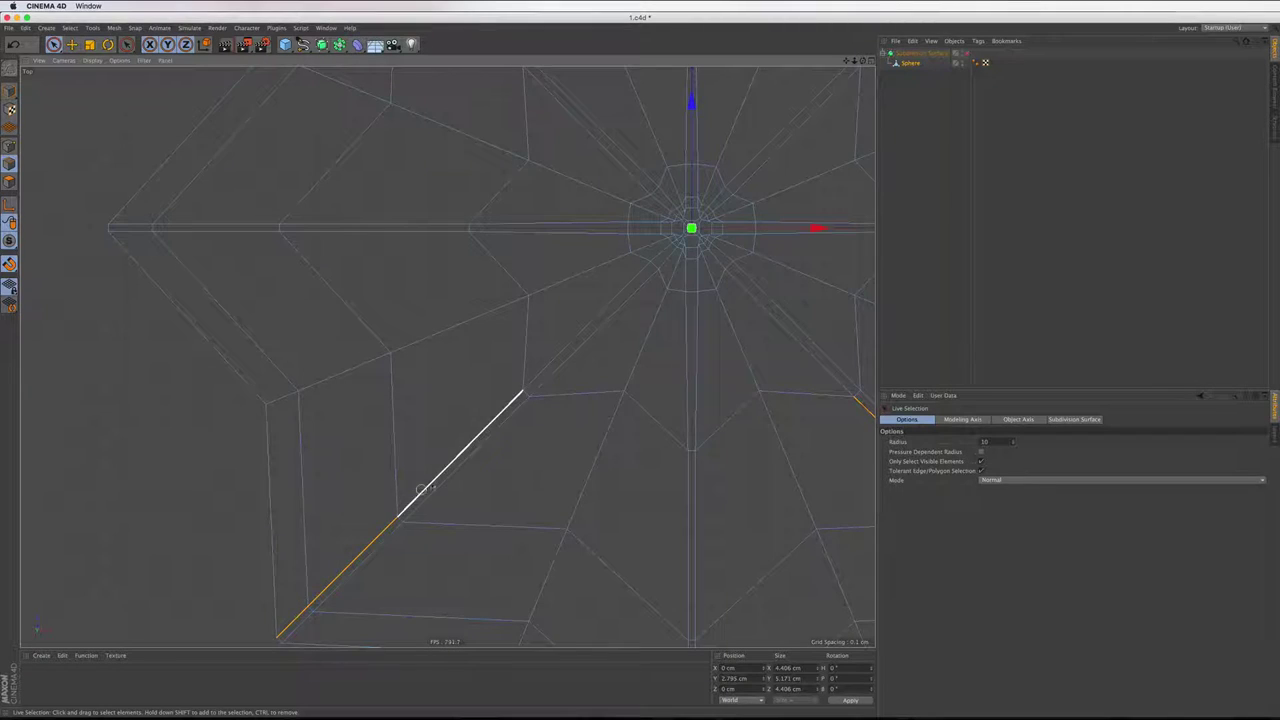
scroll(420, 490, "down", 3)
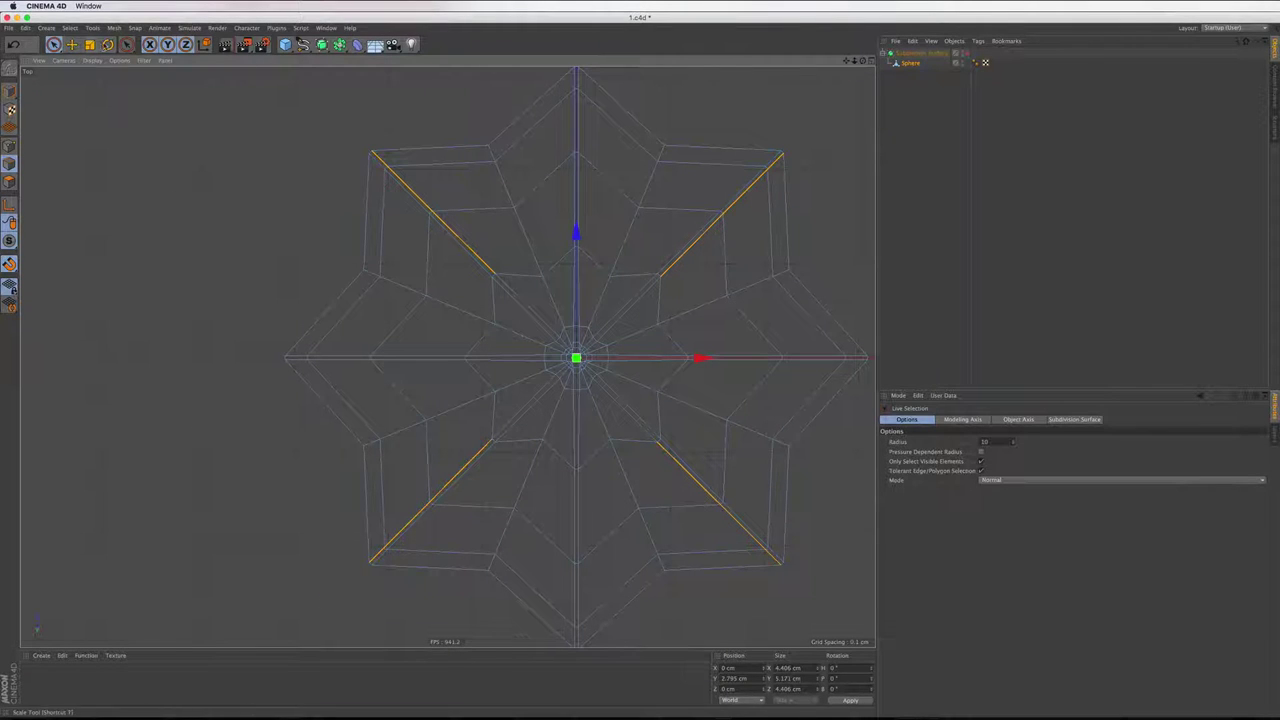
key("r")
scroll(670, 353, "up", 1)
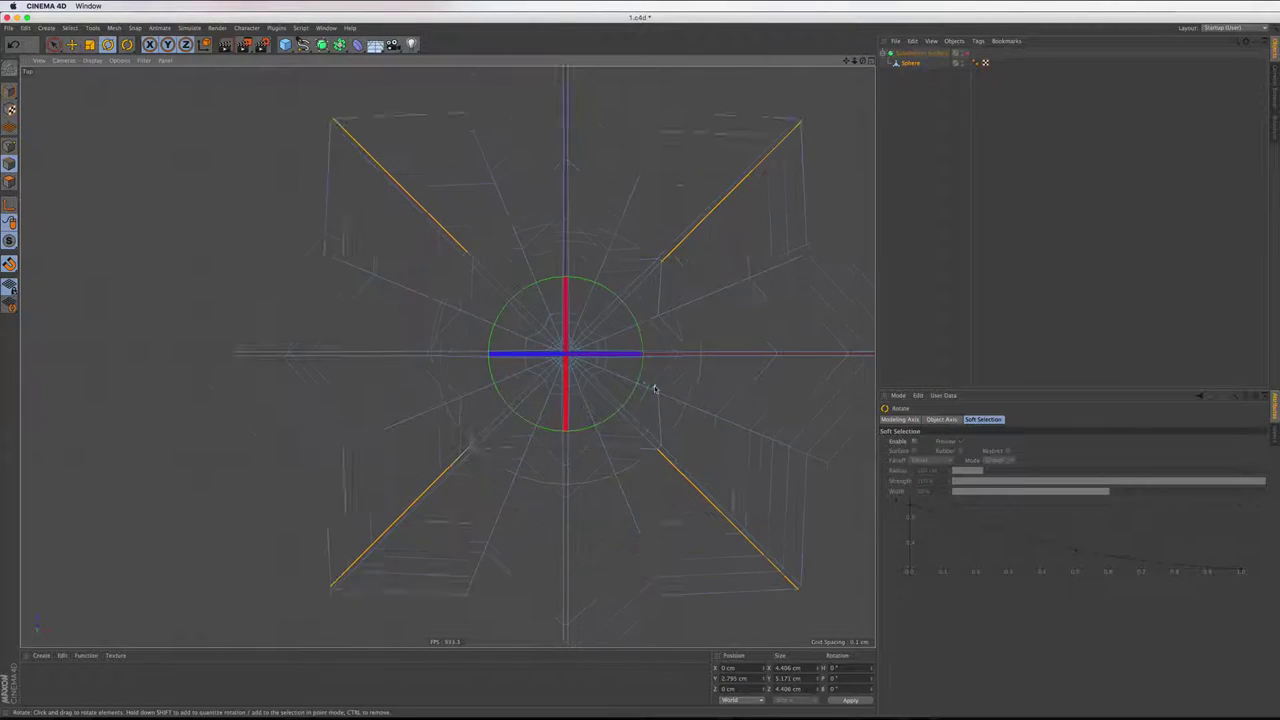
scroll(650, 351, "up", 1)
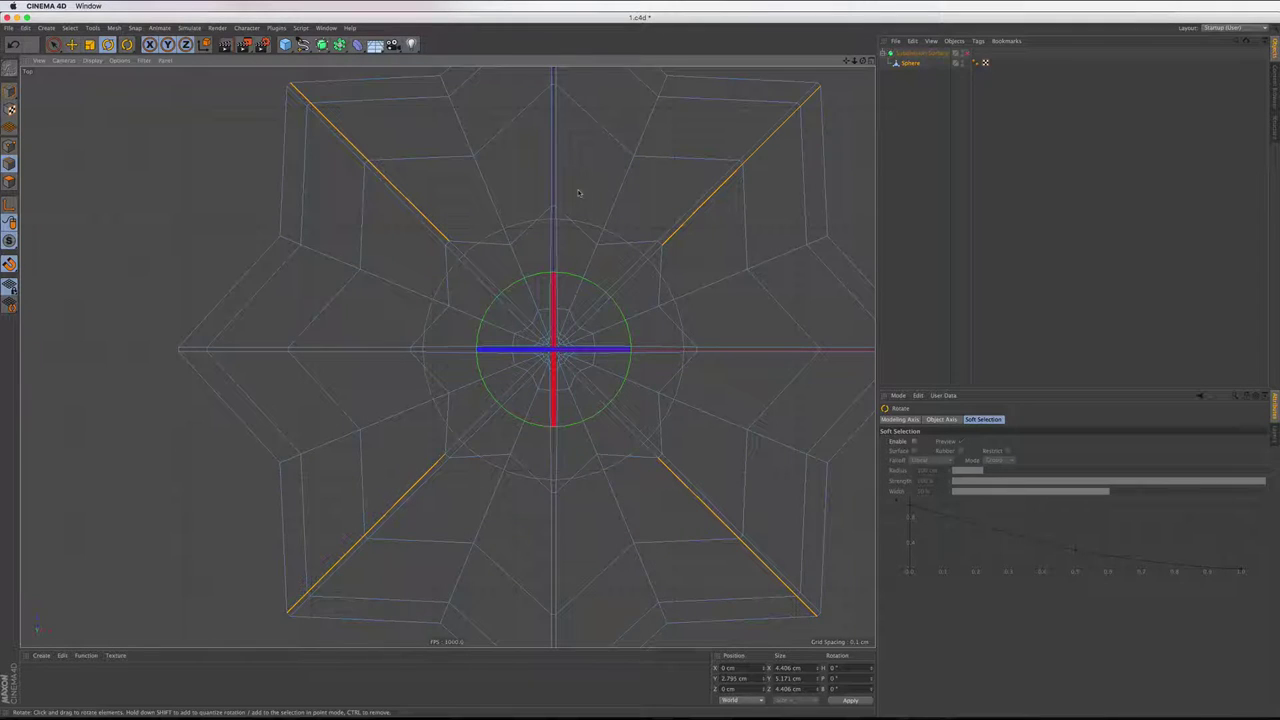
Enable Quantizing from the Snap menu, then test-rotate the rib edges and undo
left_click(134, 27)
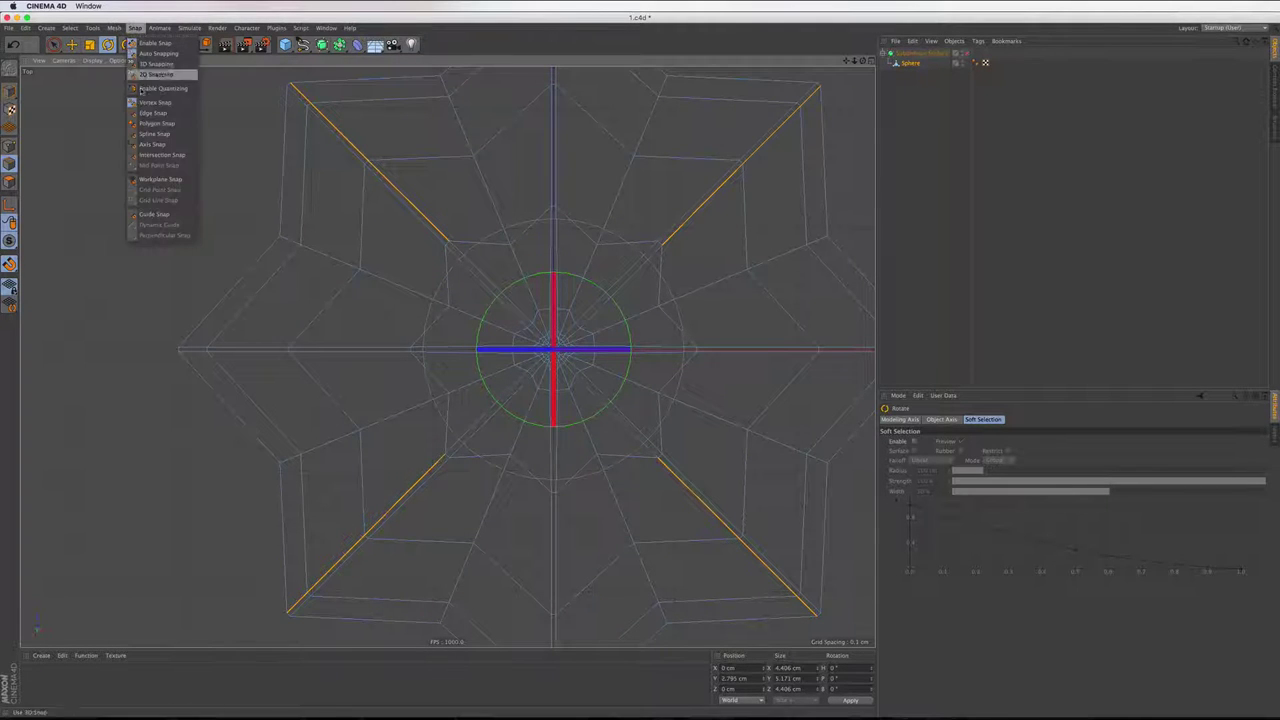
left_click(155, 88)
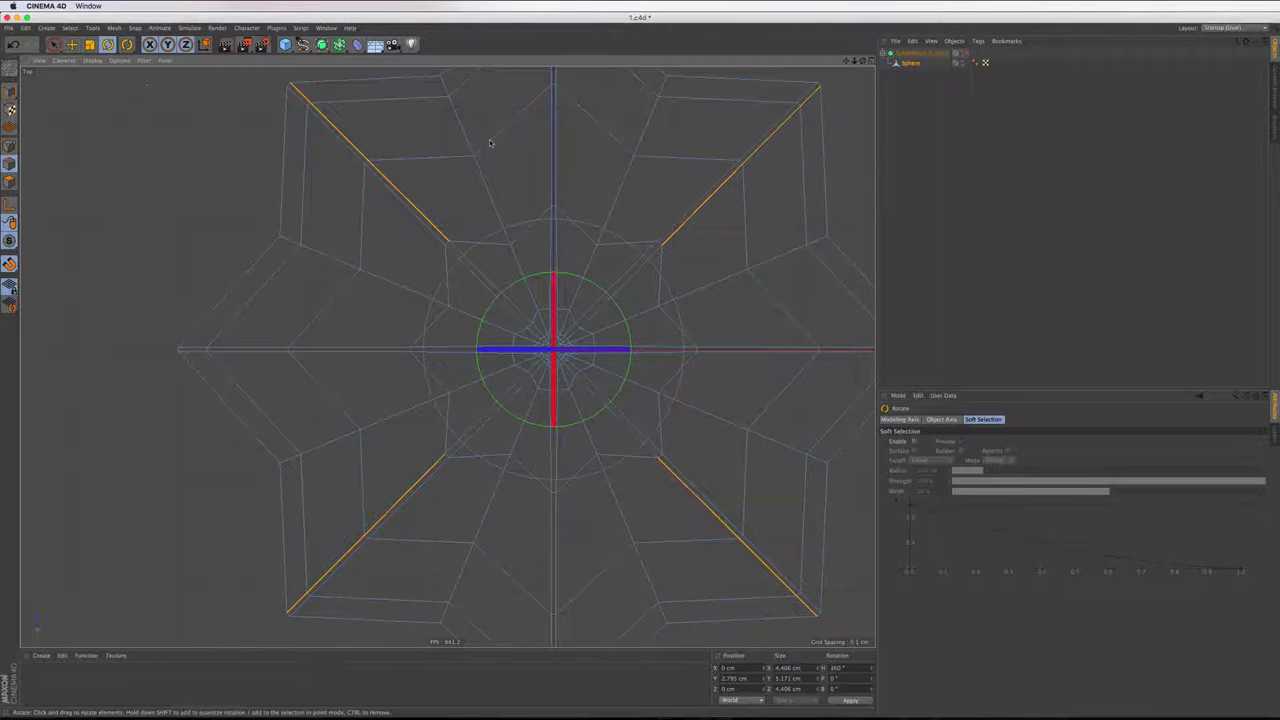
left_click_drag(498, 144, 509, 146)
key("ctrl+z")
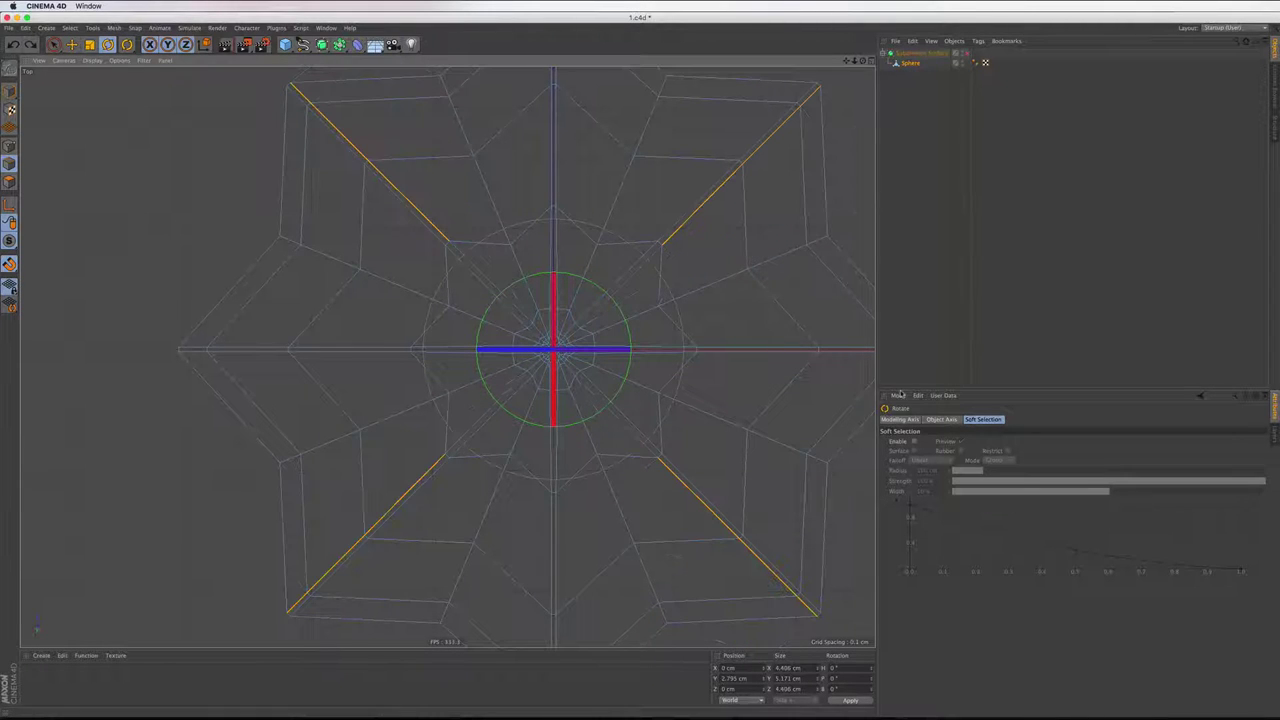
Show the Modeling Quantize settings with a 1° rotation step and test a slight rib rotation
left_click(898, 395)
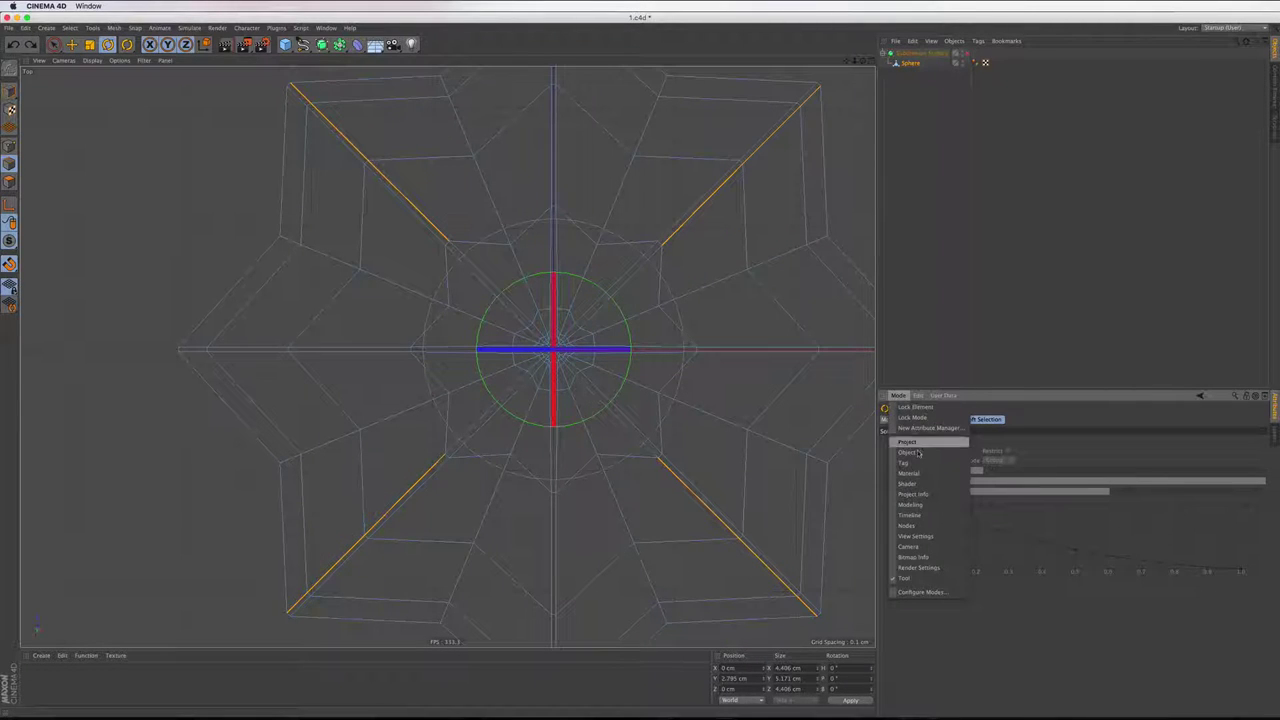
left_click(918, 506)
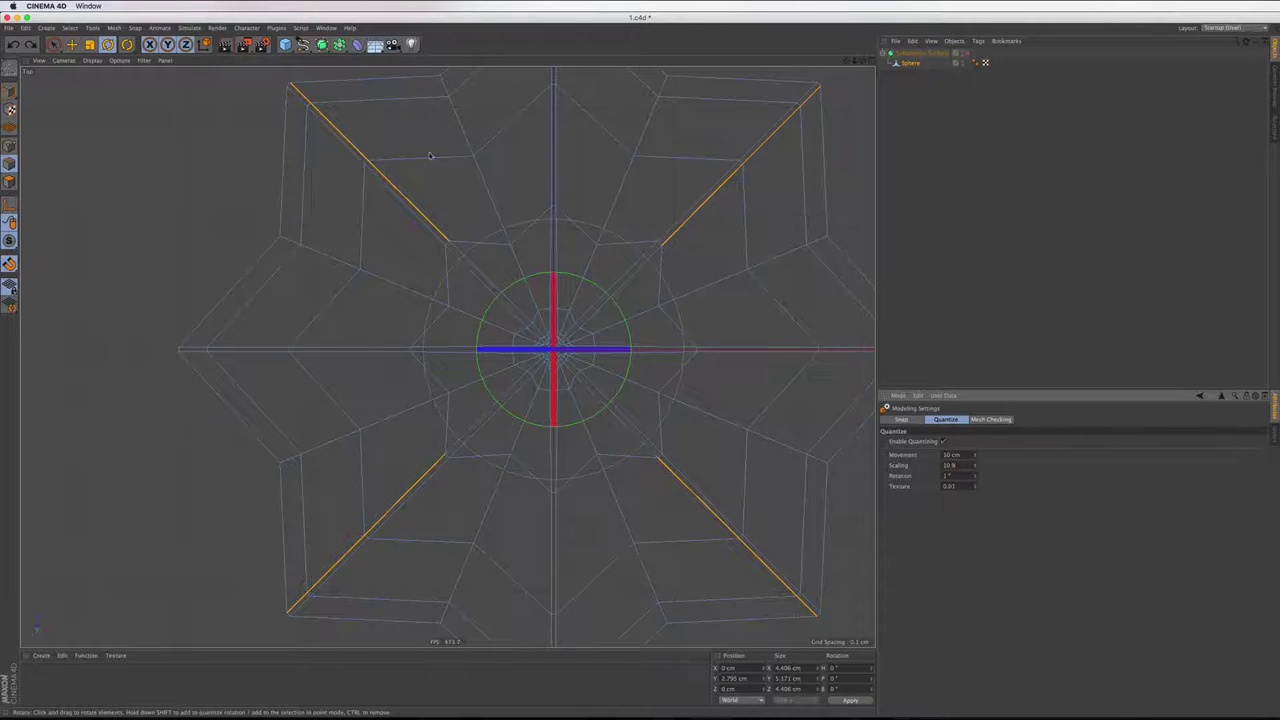
left_click_drag(432, 155, 437, 155)
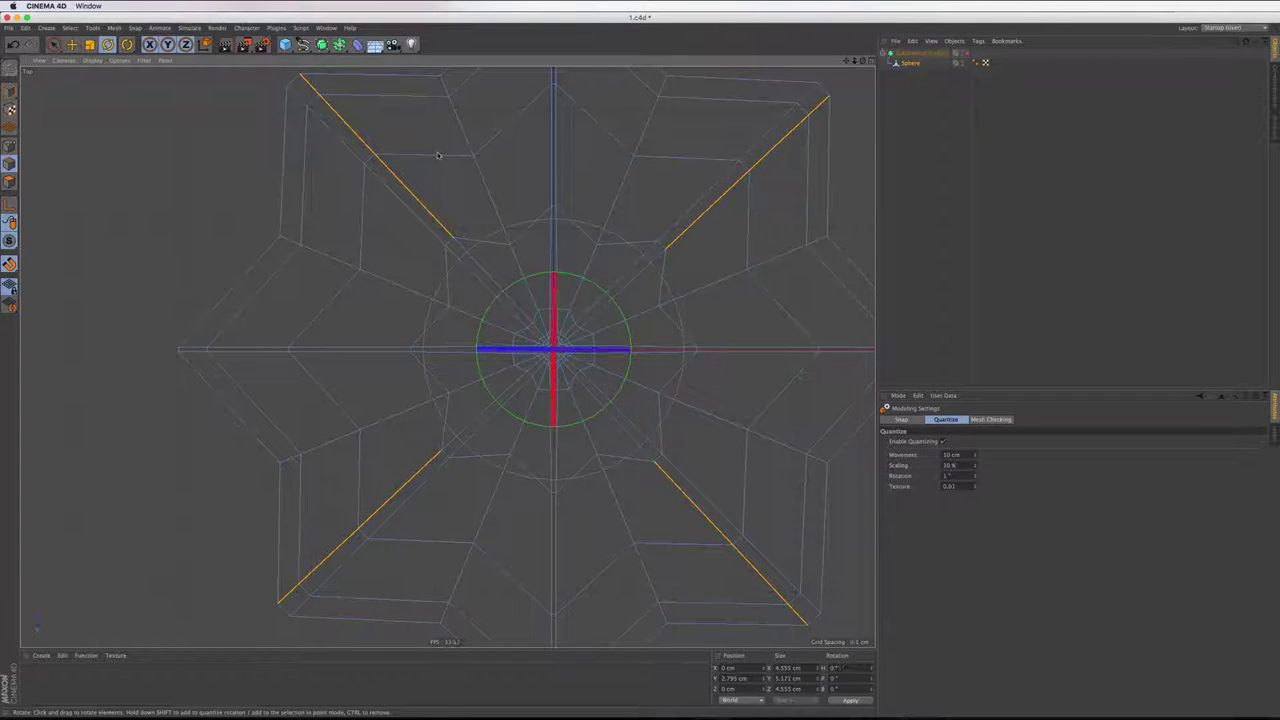
Reselect the inner diagonal edges and twist them slightly clockwise around the apex
key("ctrl+z")
left_click(53, 44)
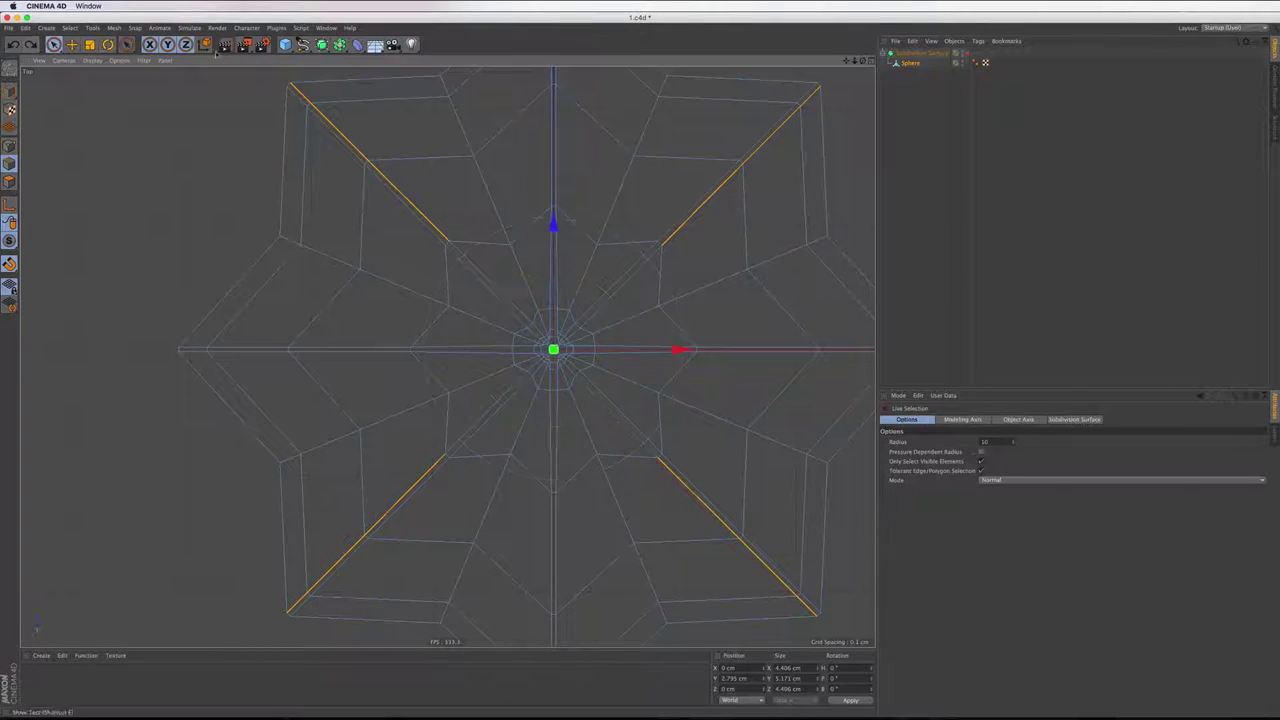
left_click(468, 254, "shift")
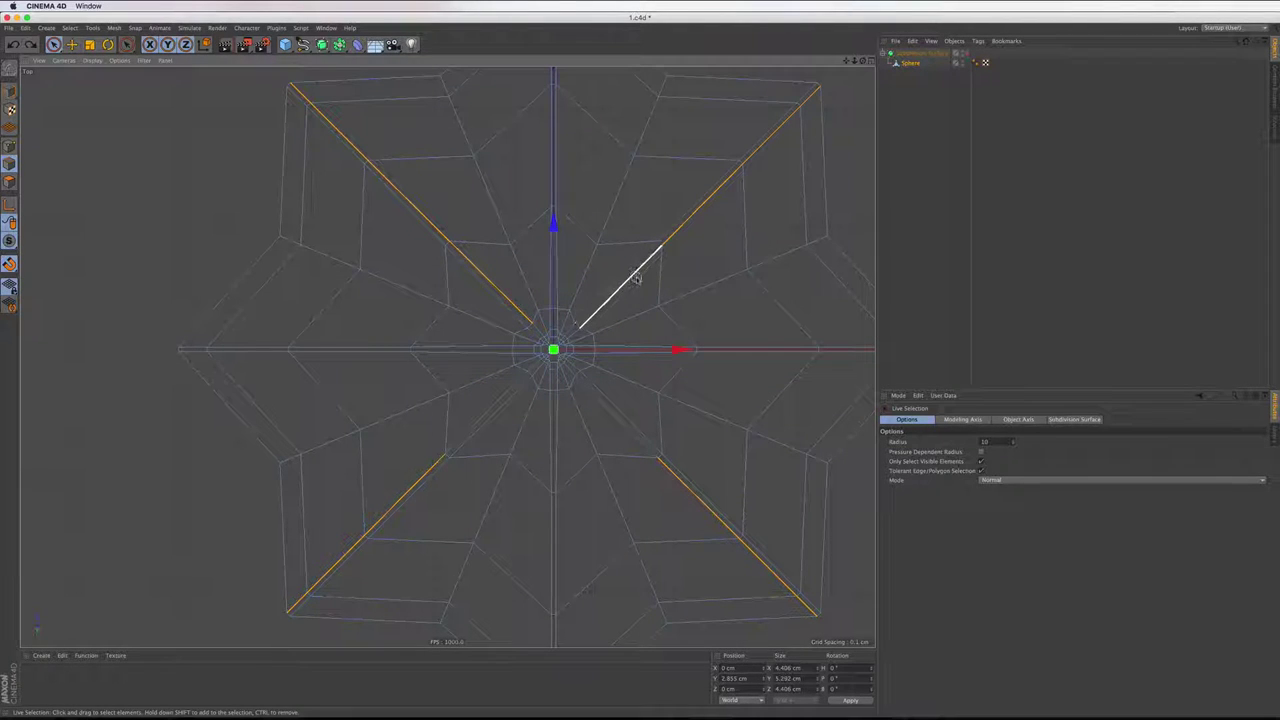
left_click(634, 278, "shift")
left_click(626, 426, "shift")
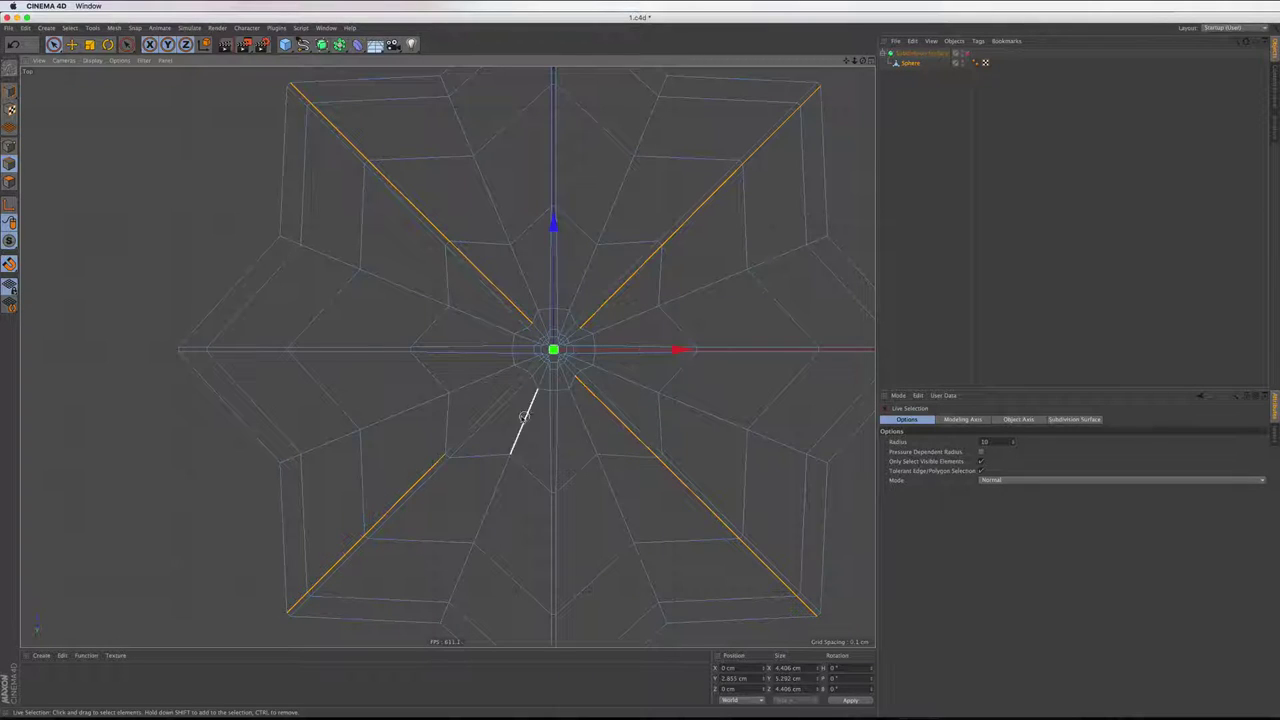
right_click(557, 266)
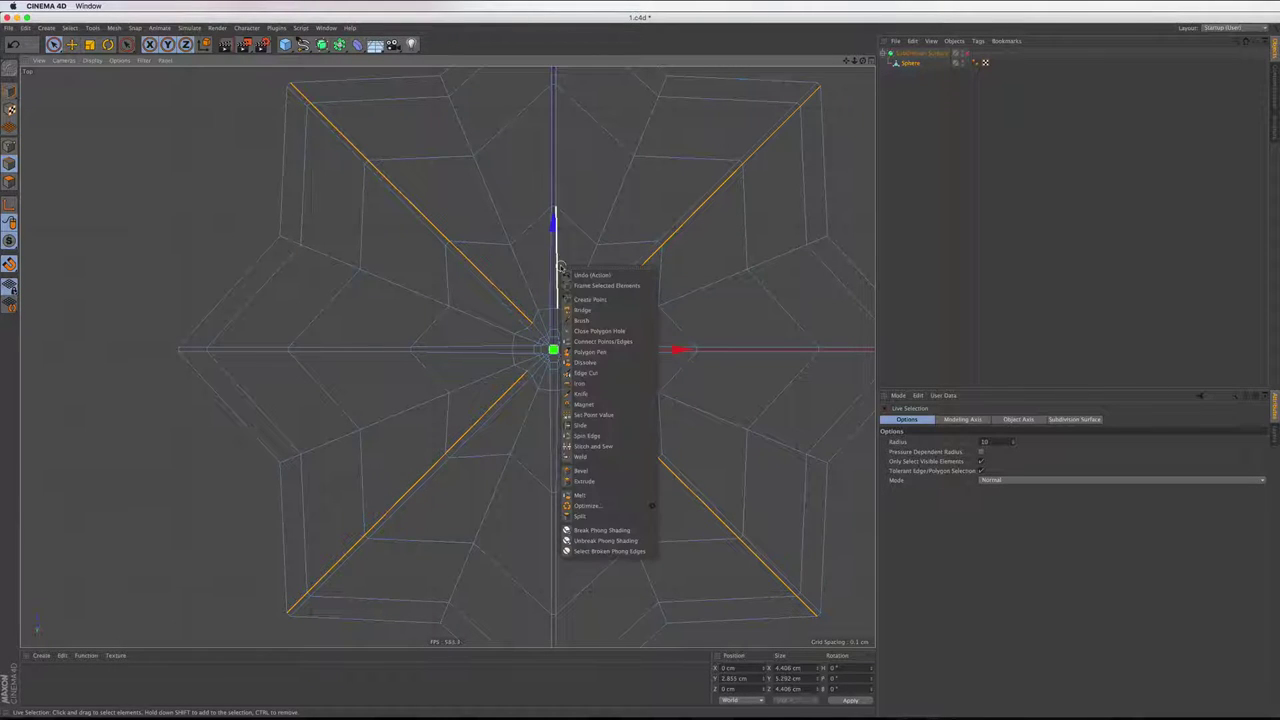
key("Escape")
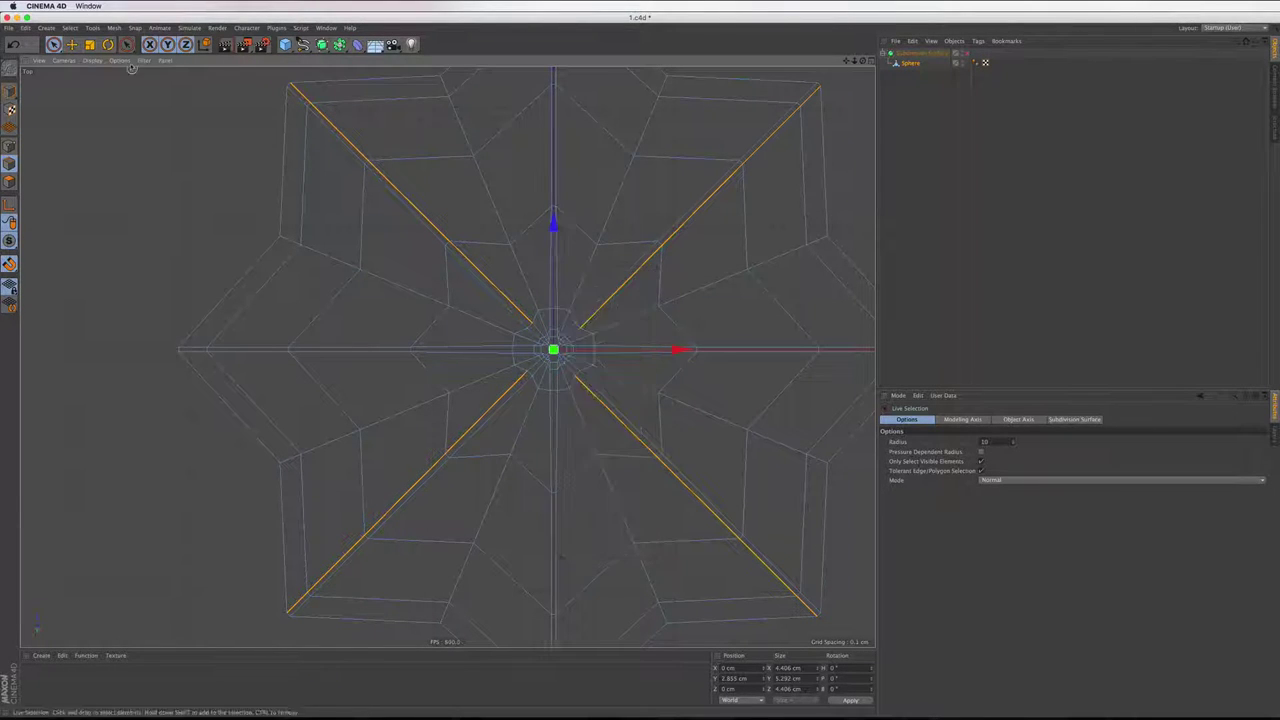
key("r")
left_click_drag(451, 157, 457, 158)
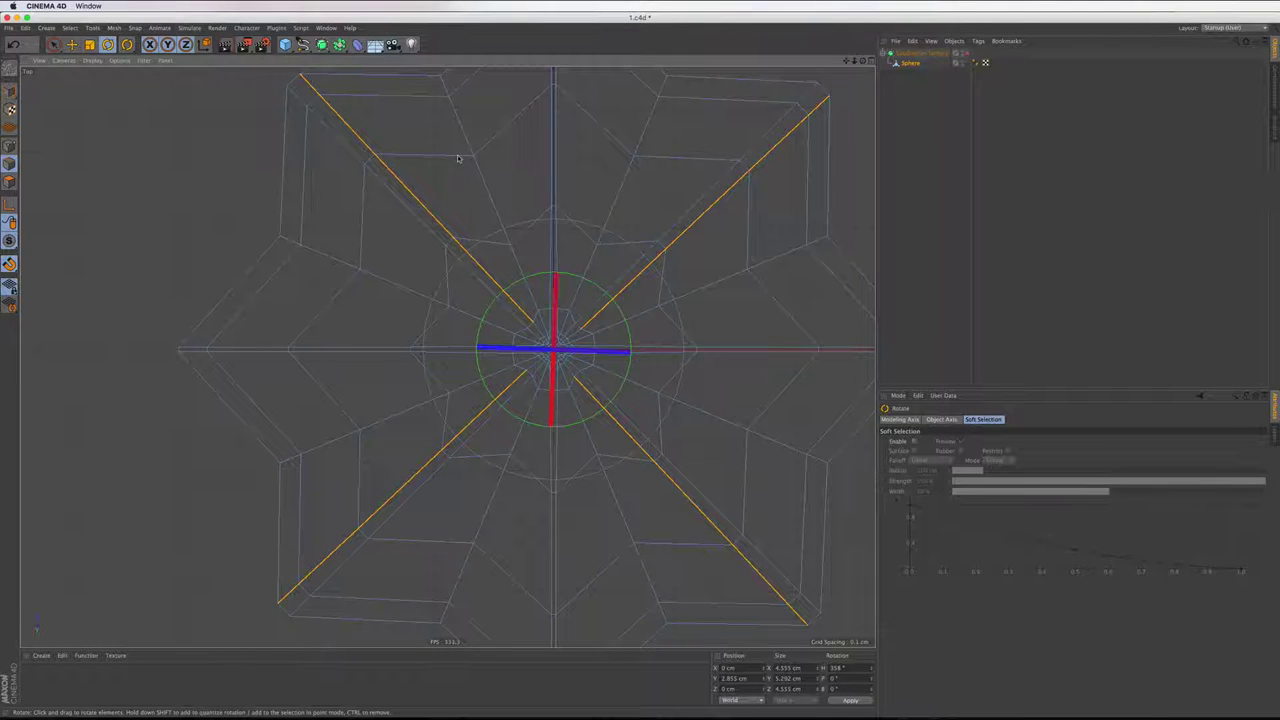
key("ctrl+z")
left_click_drag(457, 158, 458, 158)
Reselect all four diagonal ribs, trial a 3° rotation and undo it, then show four views
left_click(53, 44)
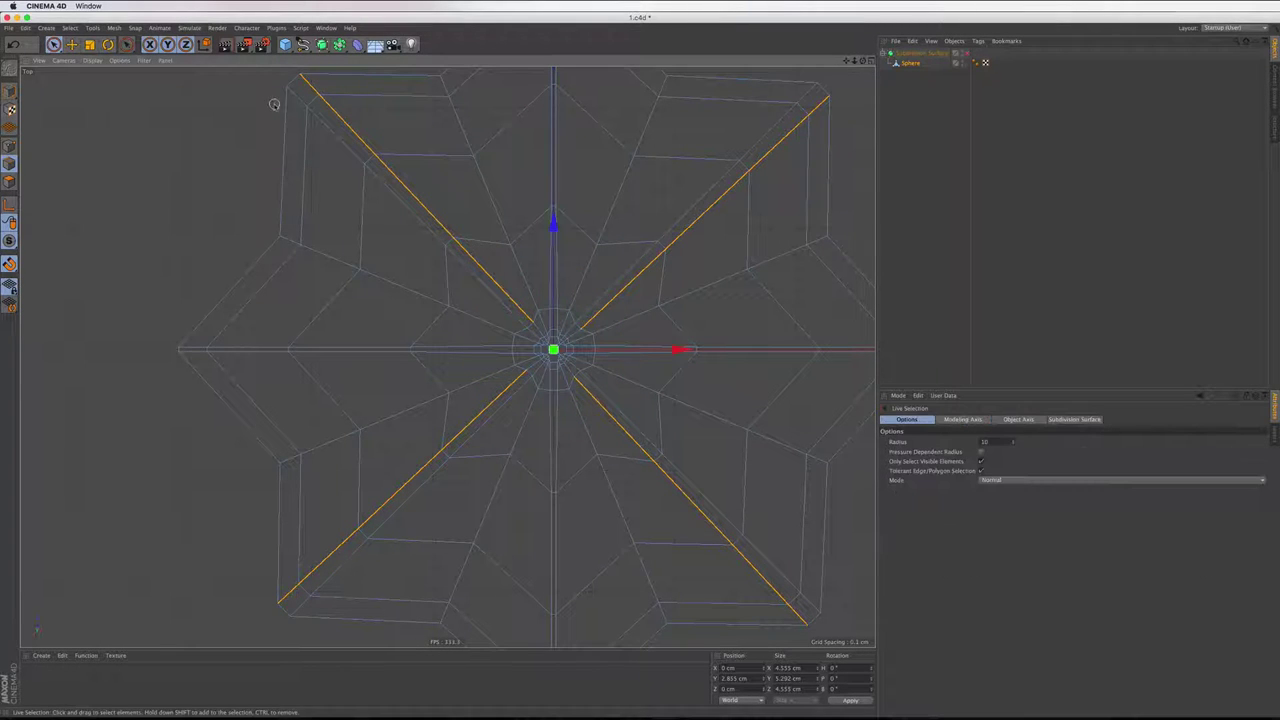
mouse_move(284, 98)
left_mouse_down()
mouse_move(505, 315)
mouse_move(615, 275)
mouse_move(808, 86)
left_mouse_up()
scroll(699, 287, "down", 2)
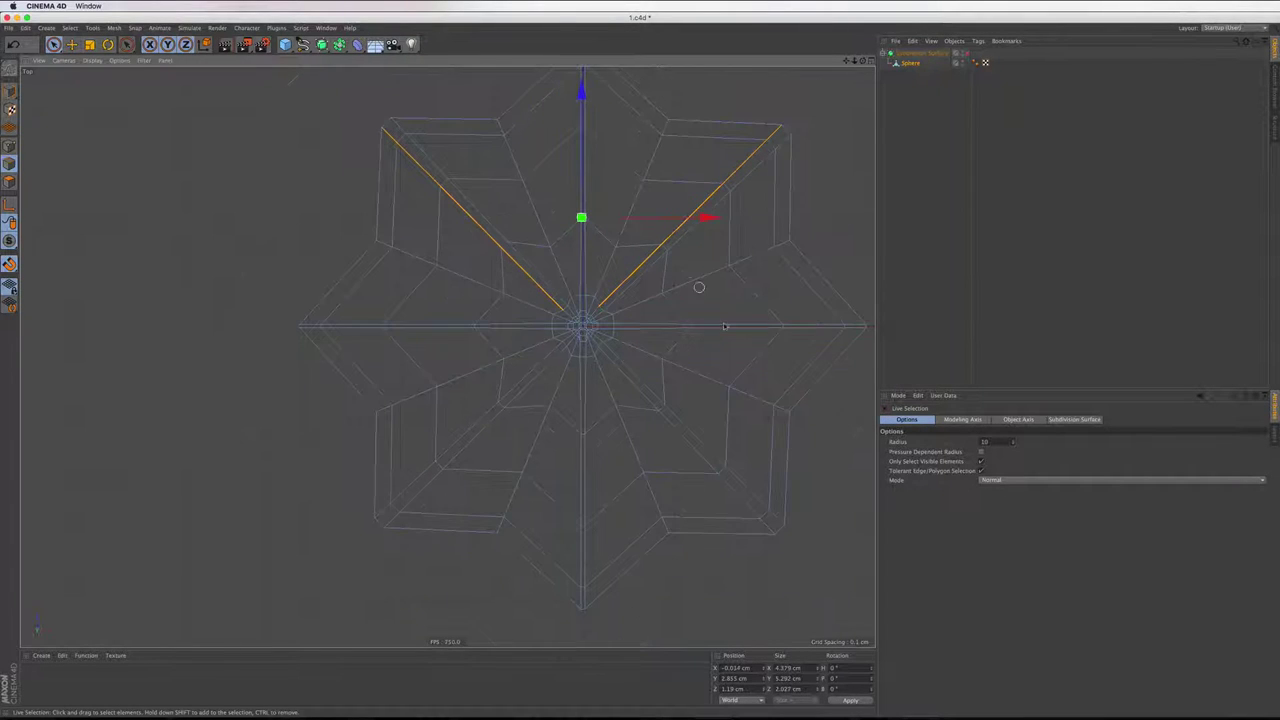
left_click_drag(778, 524, 581, 309, "shift")
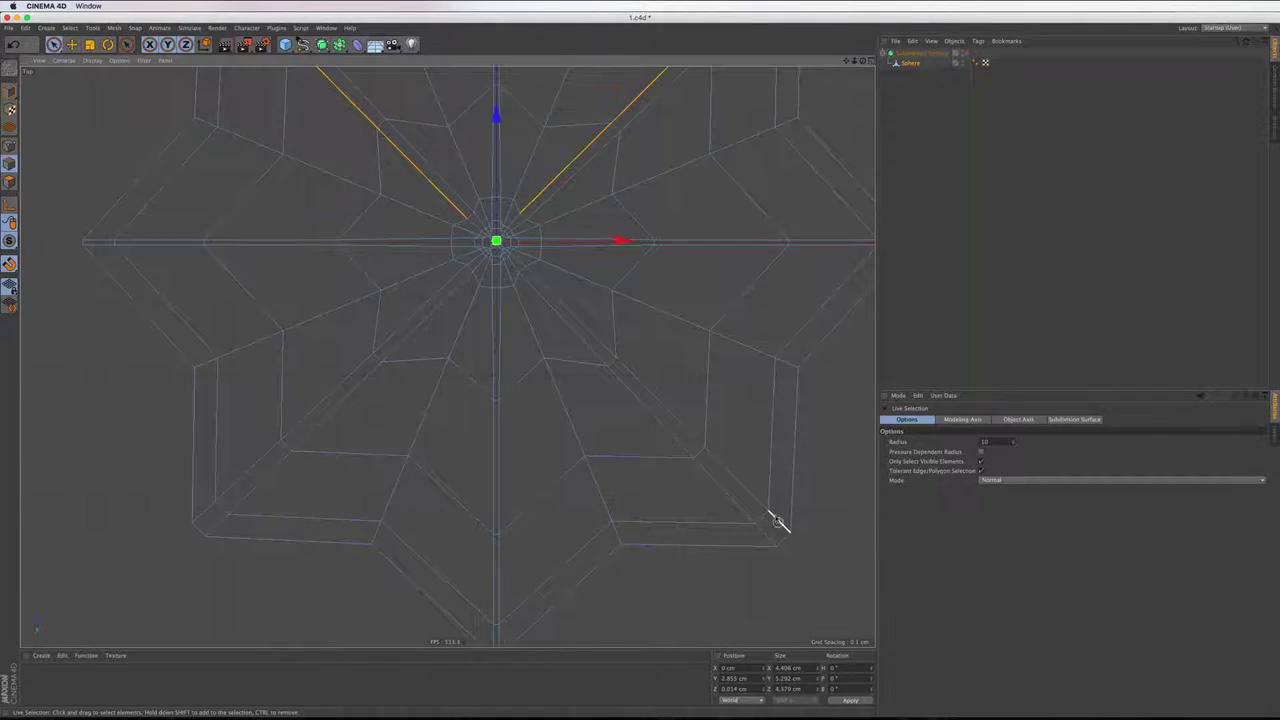
left_click(583, 324, "shift")
left_click(404, 343, "shift")
left_click_drag(359, 386, 222, 525, "shift")
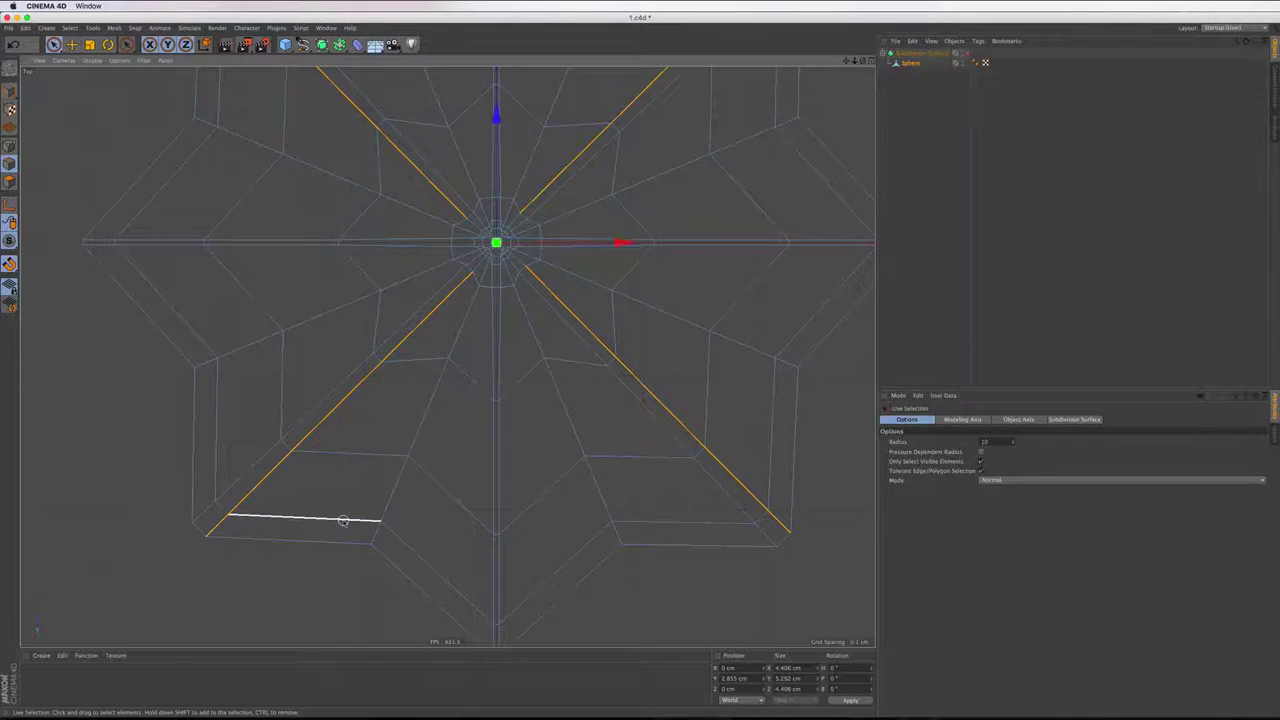
scroll(370, 520, "down", 2)
key("r")
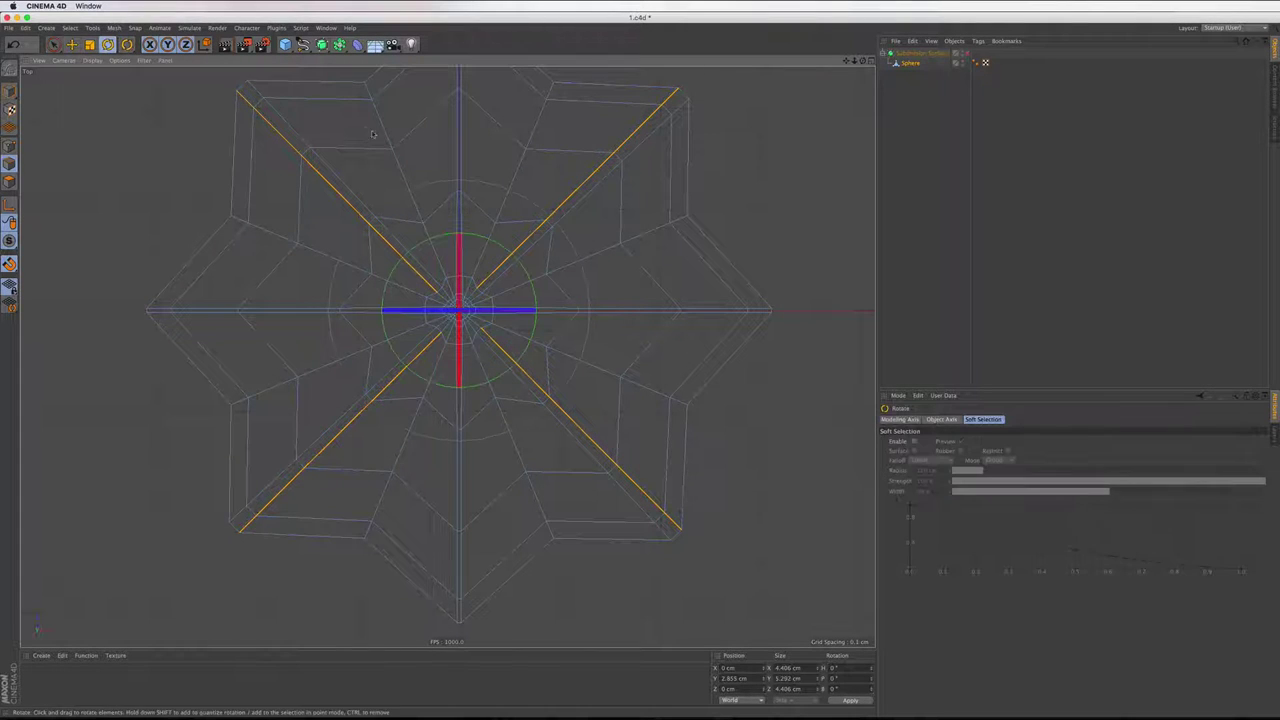
left_click_drag(386, 136, 382, 132)
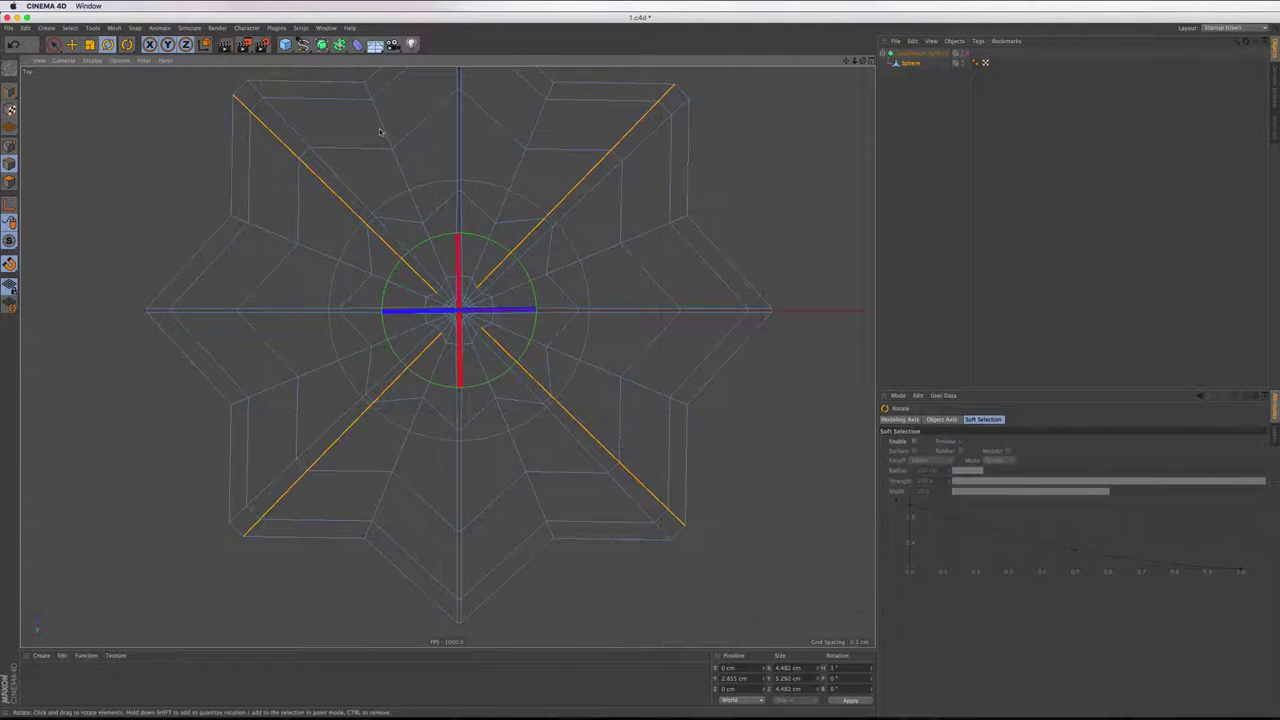
key("ctrl+z")
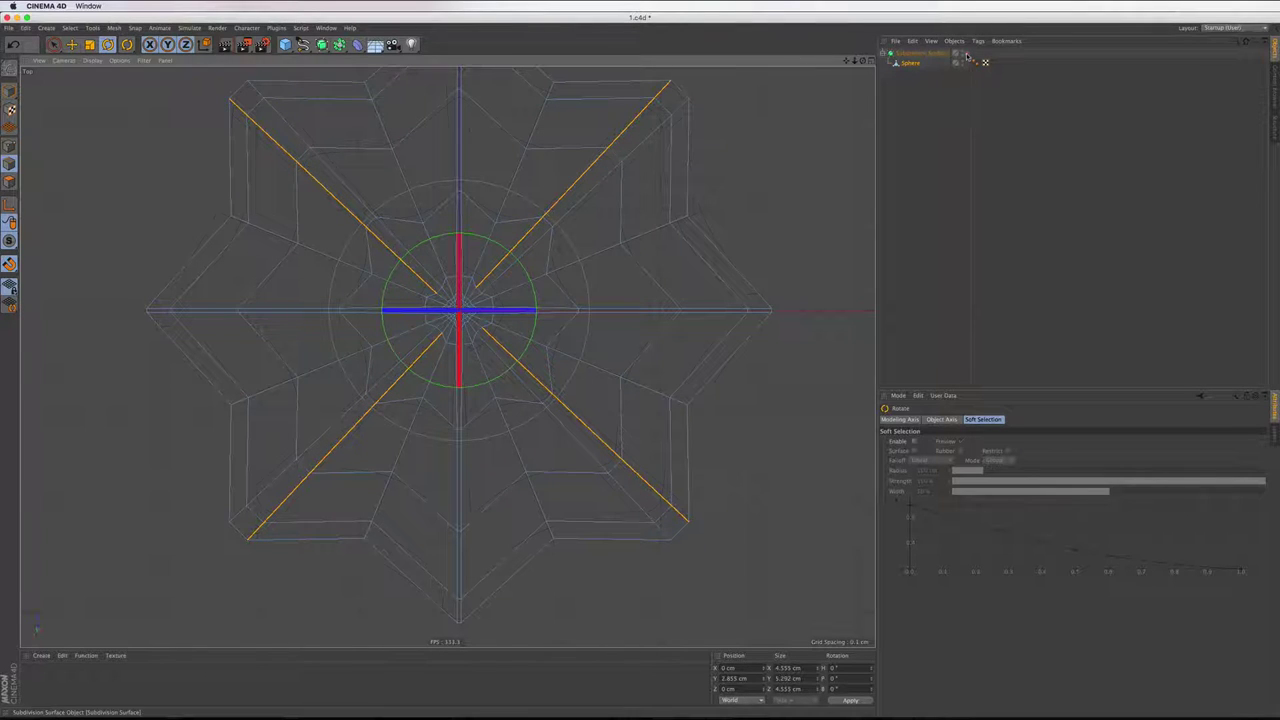
key("F5")
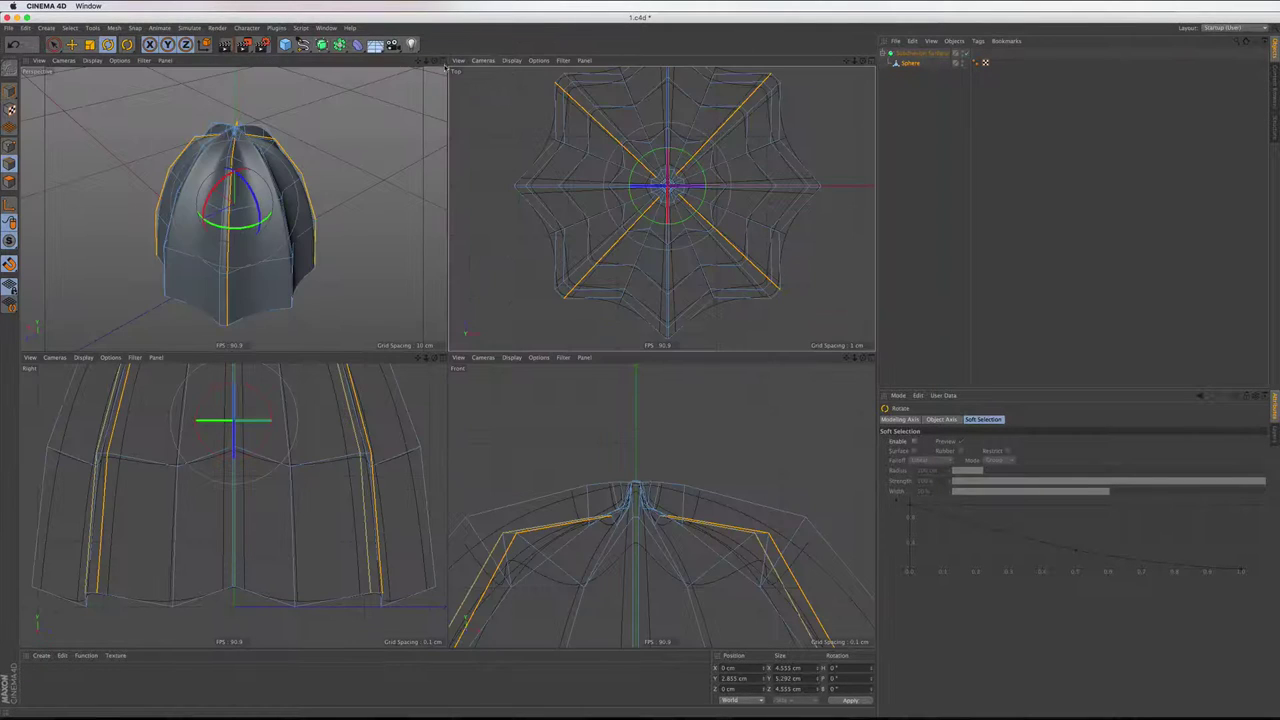
Maximize Perspective, deselect and reselect the dome, frame it, then return to four views in Point mode
left_click(440, 61)
left_click(909, 131)
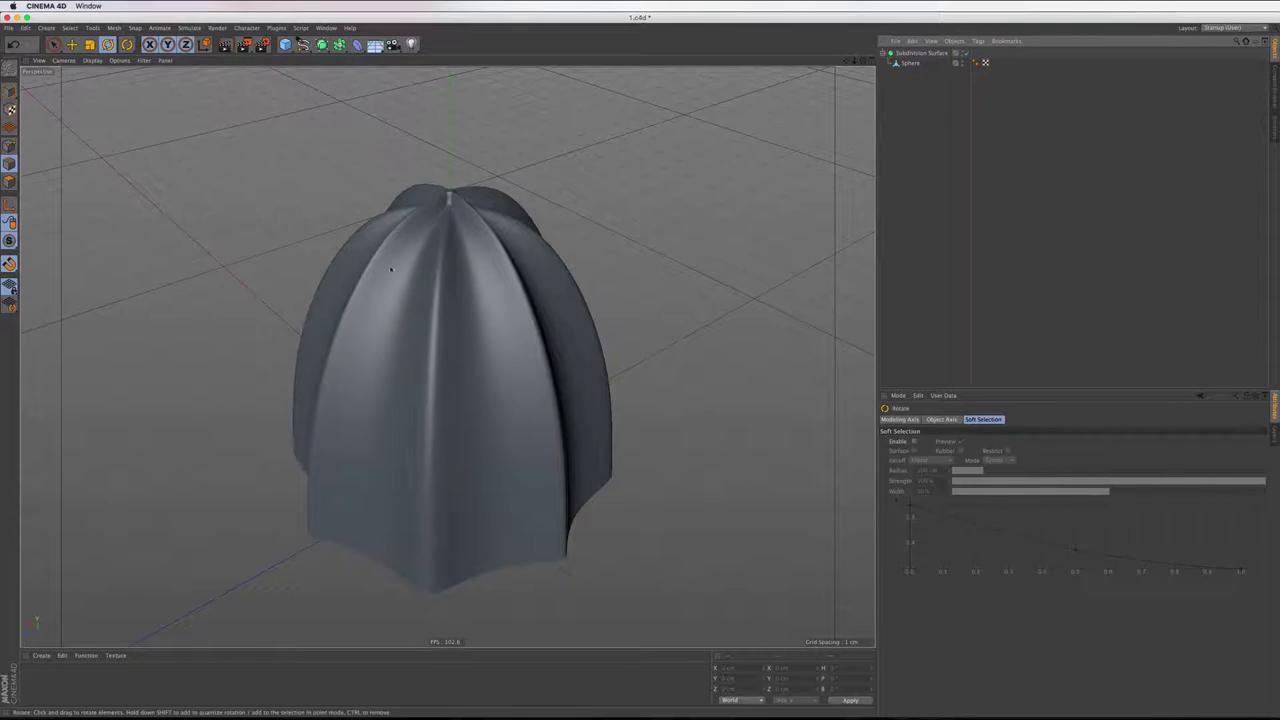
left_click(458, 236)
key("o")
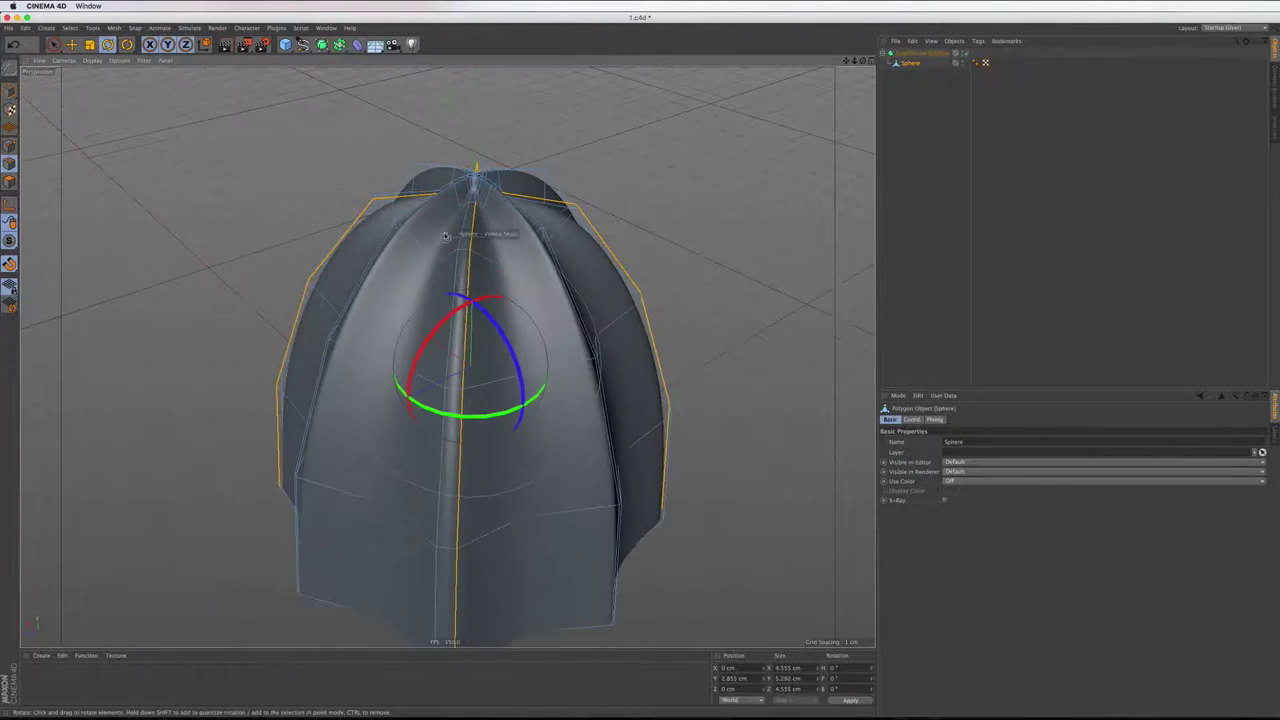
scroll(445, 236, "up", 3)
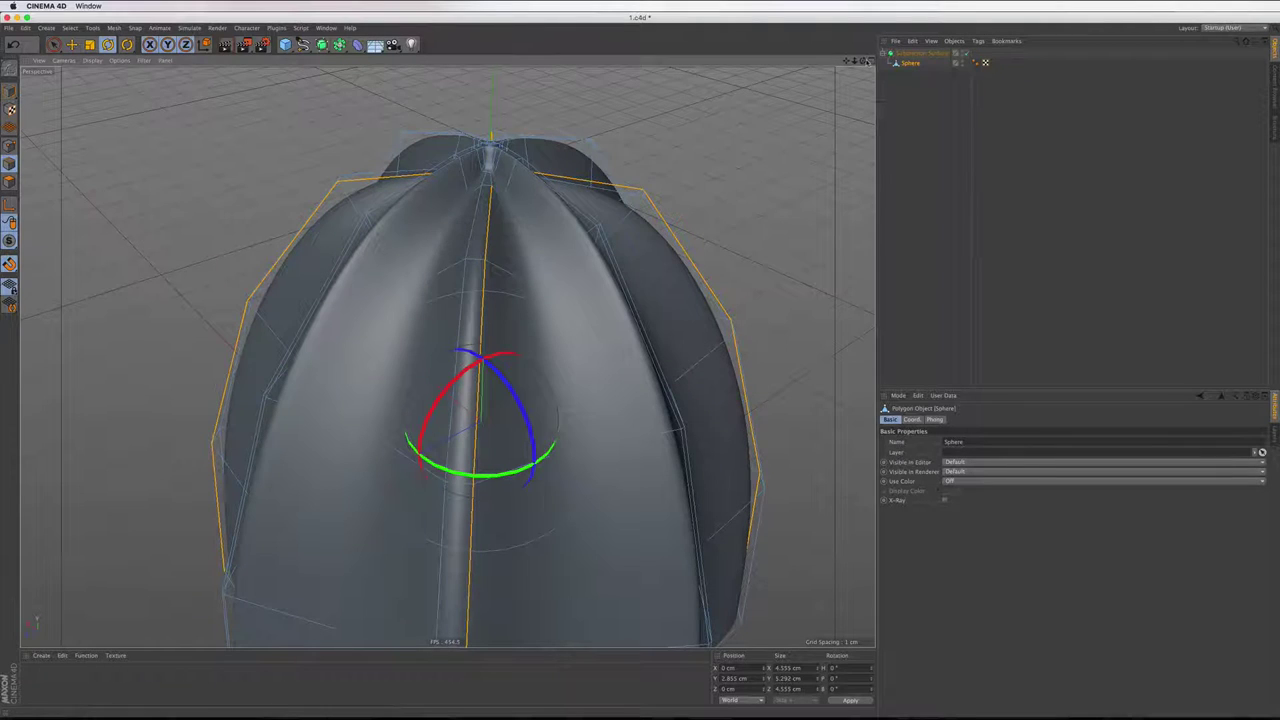
left_click(870, 61)
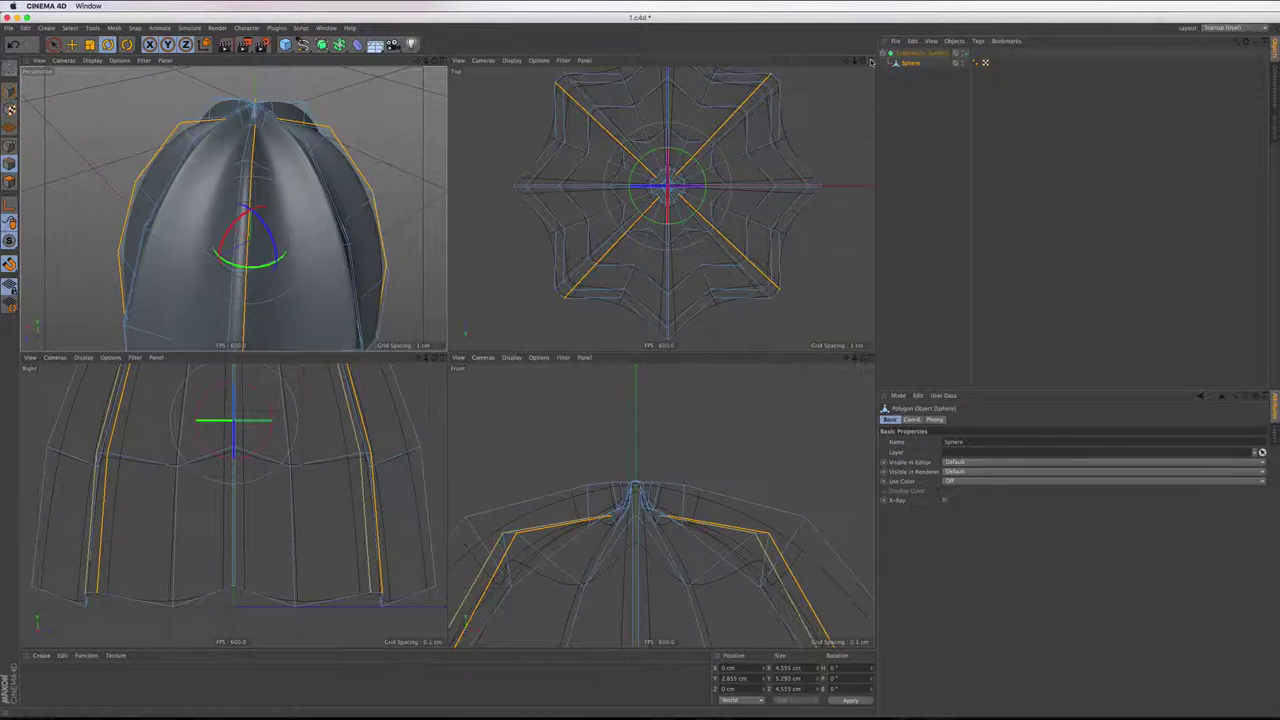
key("Return")
In the enlarged Top view, select the four points around the apex, trial a rotation and drop it
key("9")
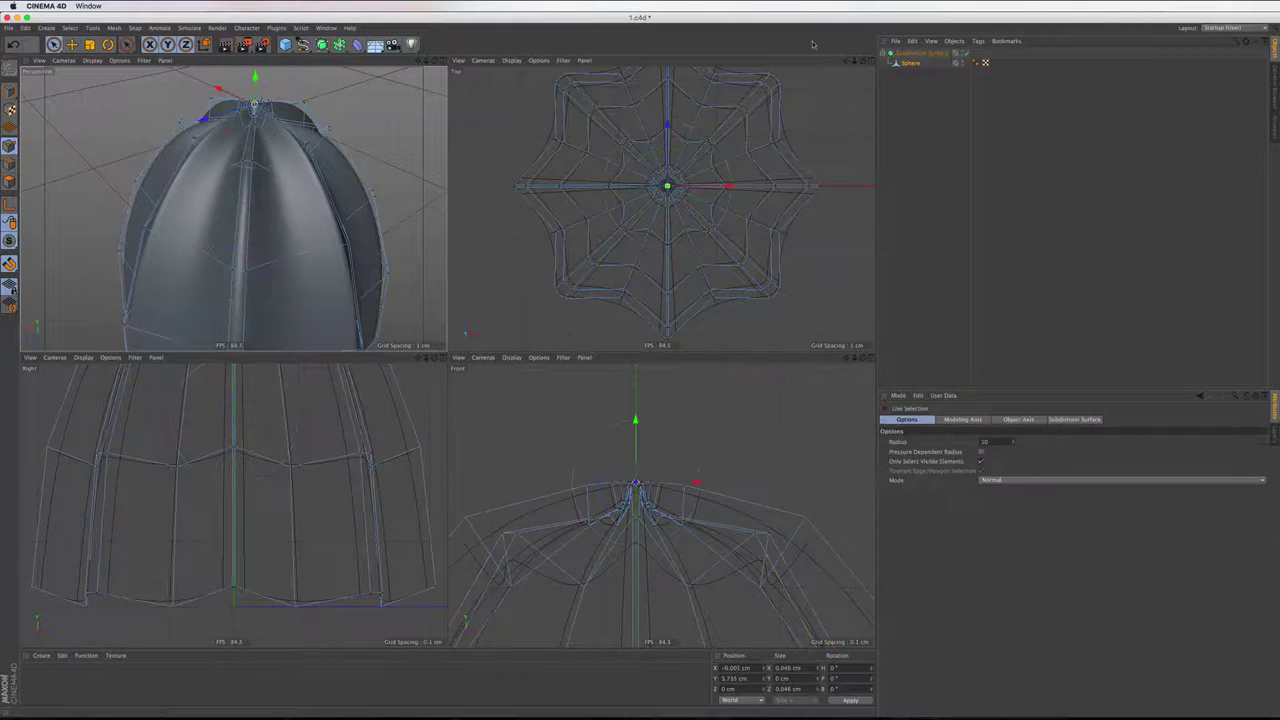
left_click(870, 61)
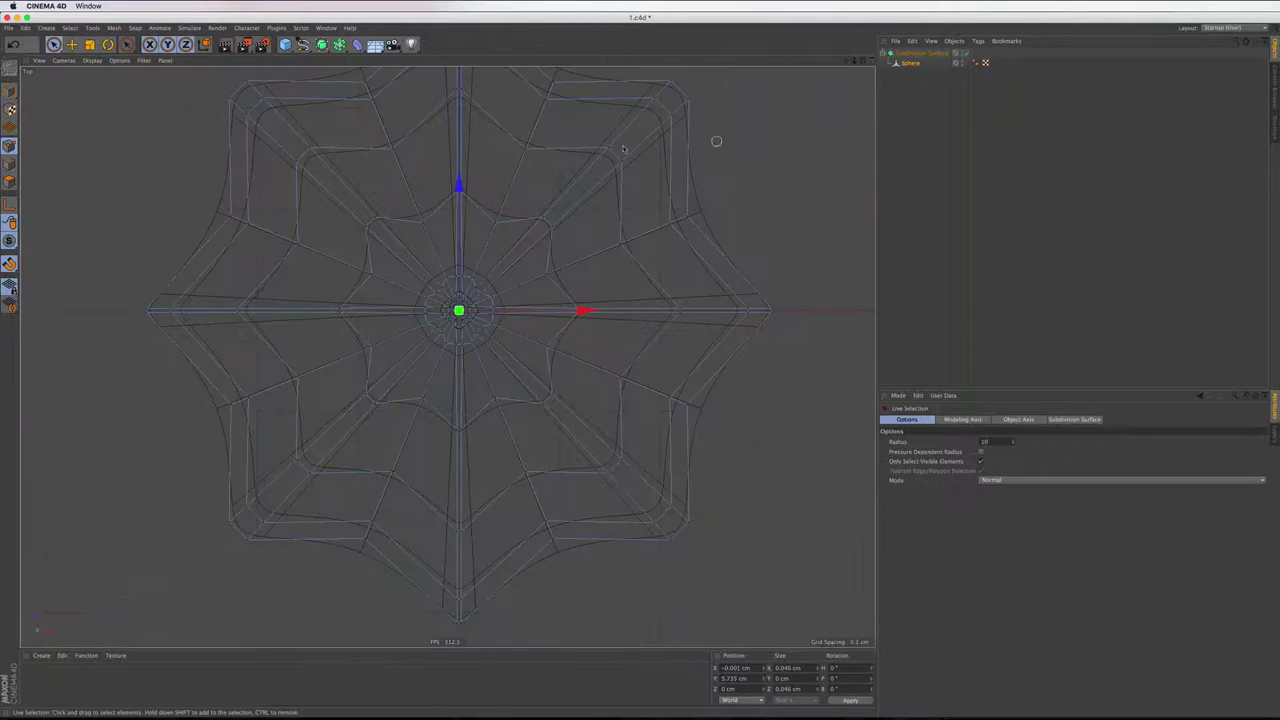
left_click(359, 228)
left_click(562, 238, "shift")
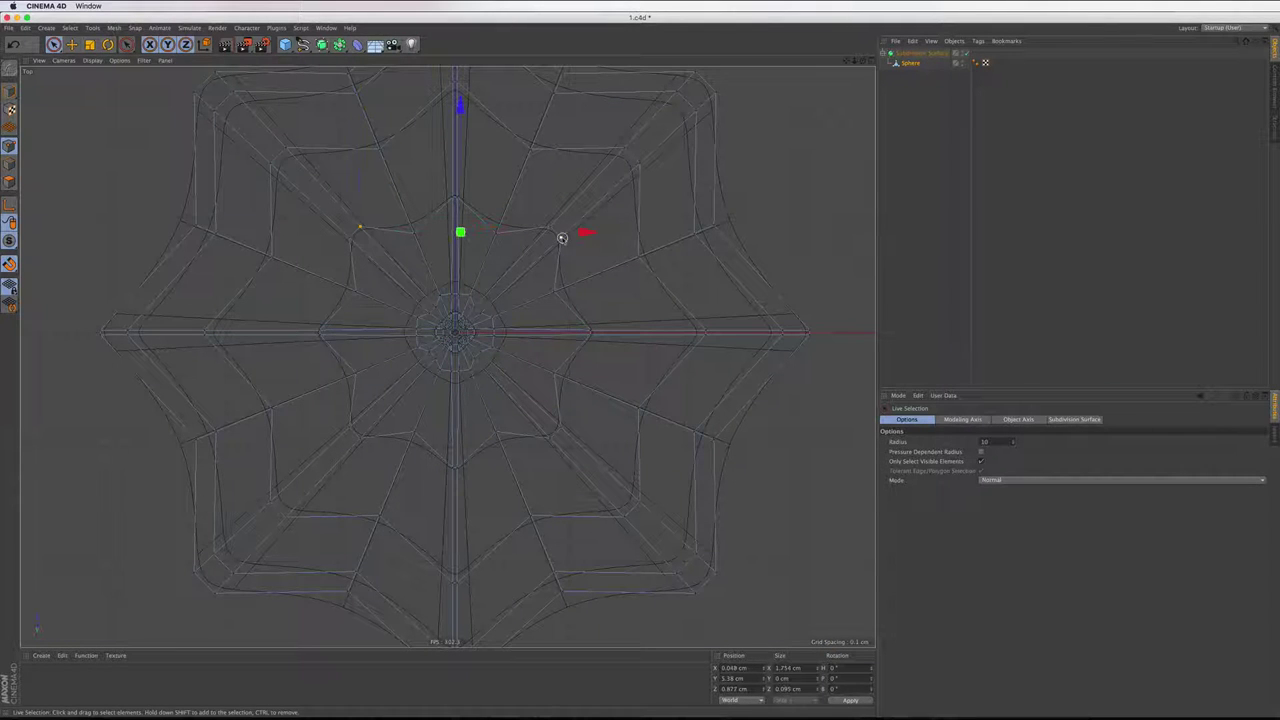
left_click(549, 438, "shift")
left_click(349, 428, "shift")
key("r")
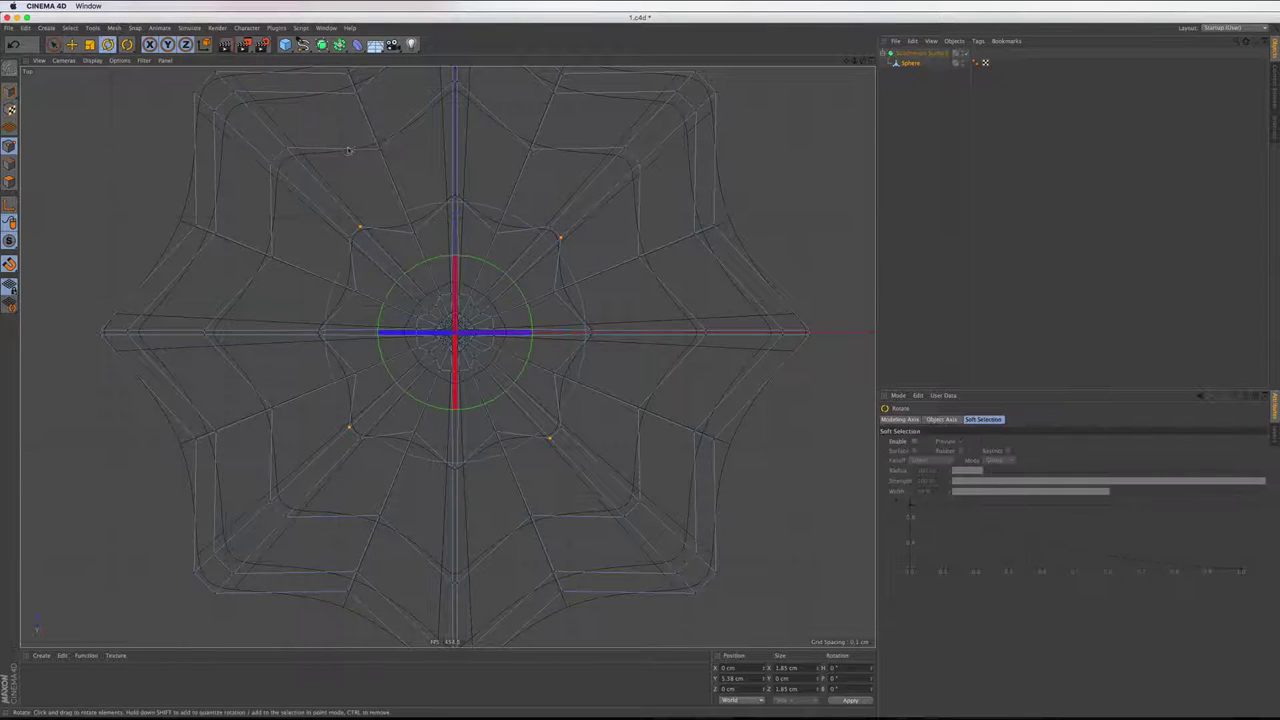
left_click_drag(345, 148, 355, 150)
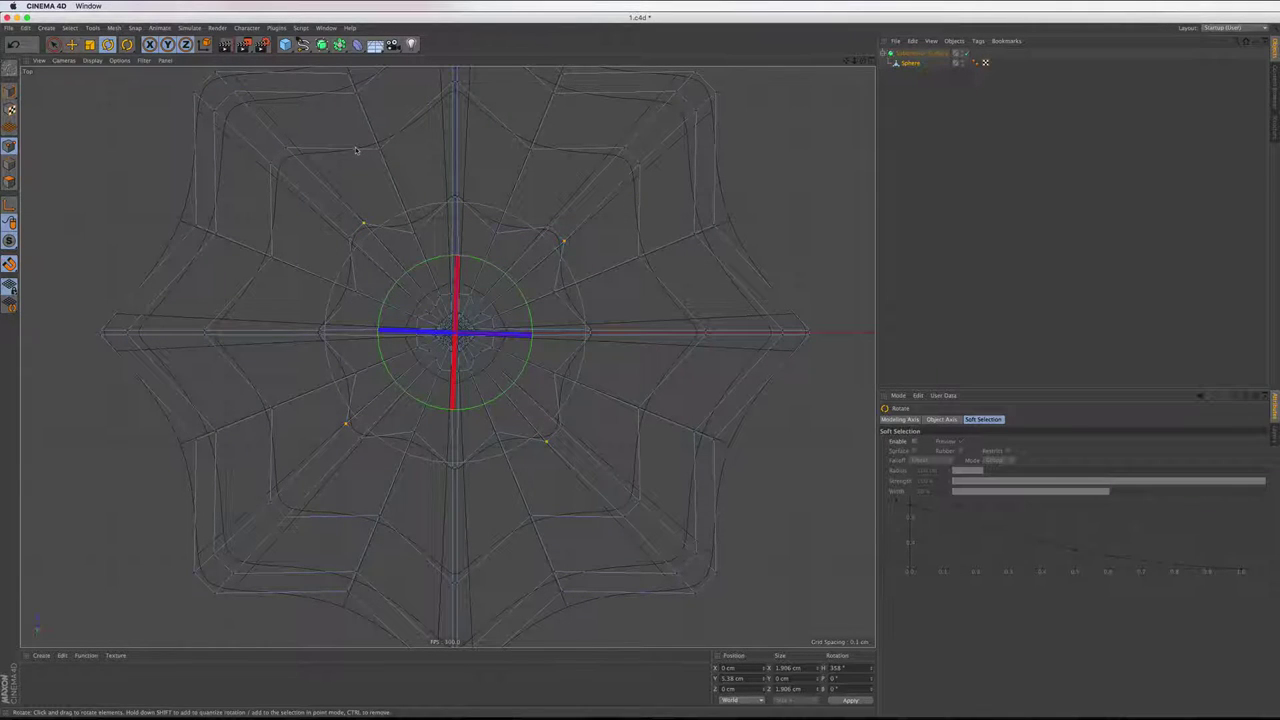
key("space")
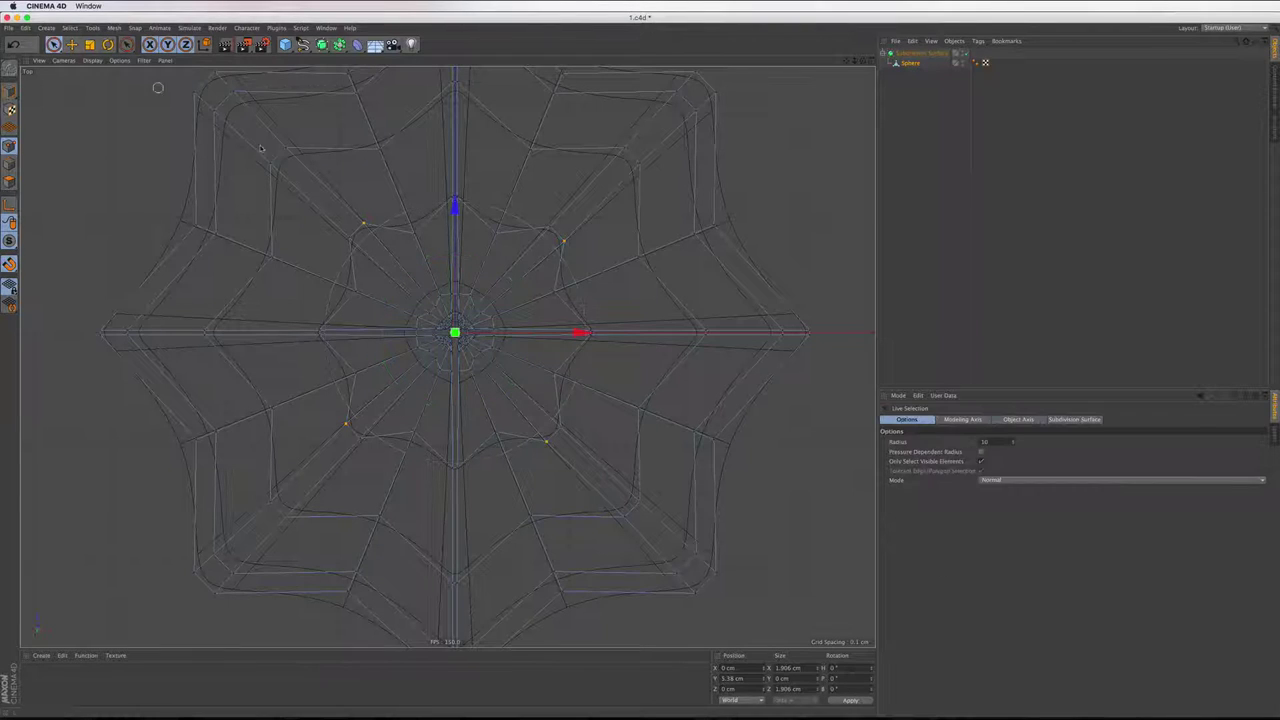
Reselect the four apex points and twist them a few degrees around the apex
left_click(350, 238)
left_click(360, 436, "shift")
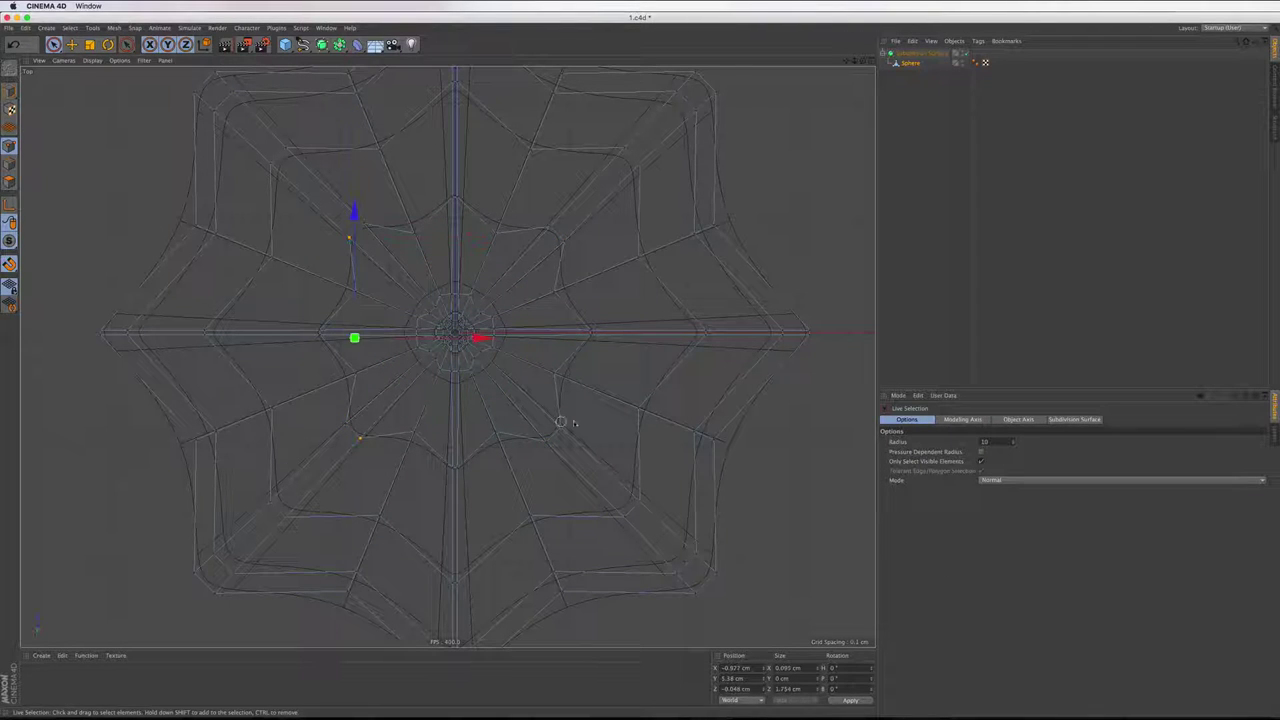
left_click(561, 426, "shift")
left_click(551, 229, "shift")
left_click(108, 44)
left_click_drag(418, 140, 580, 165)
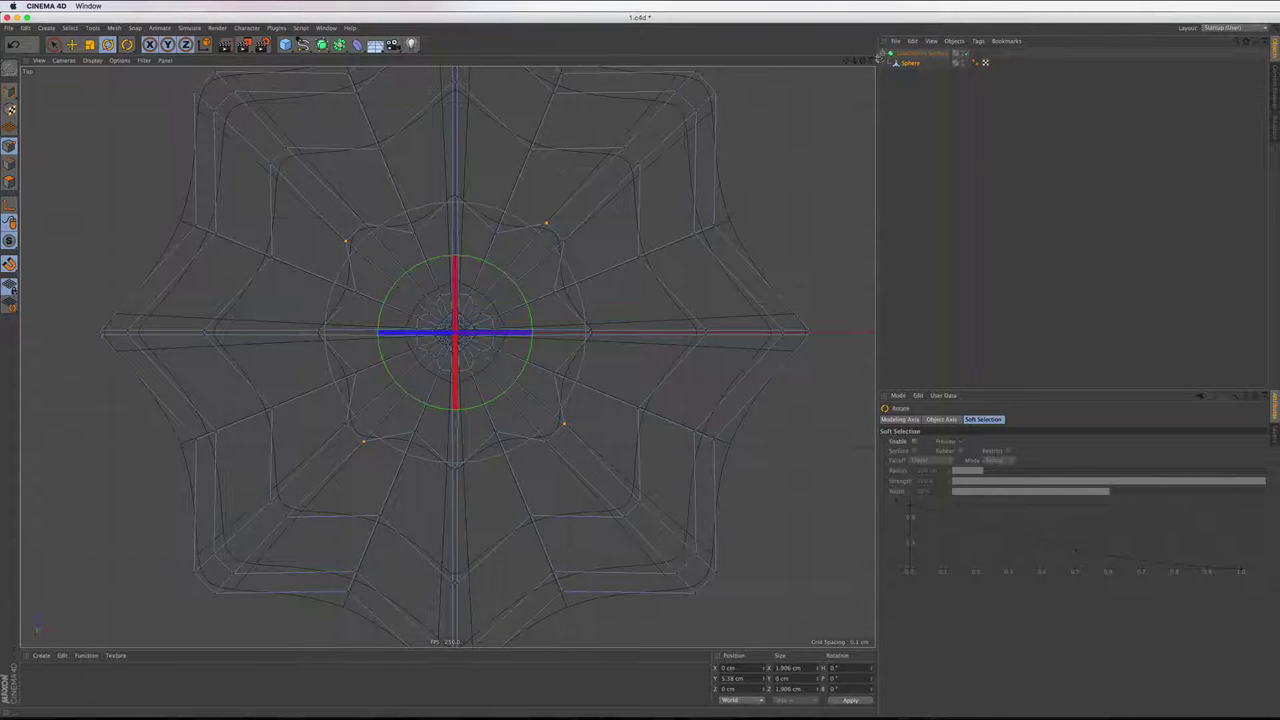
Orbit the dome in Perspective and compare it with the juicer reference photo in Preview
left_click(866, 60)
left_click(440, 62)
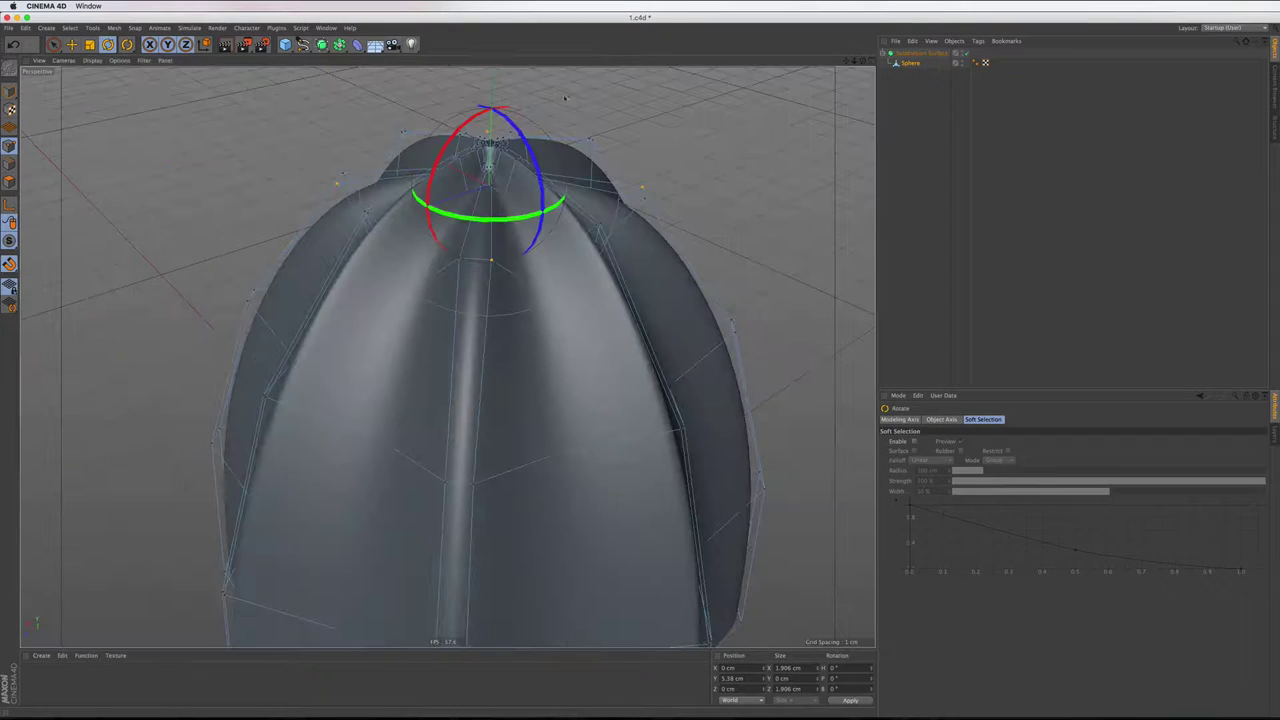
scroll(600, 312, "down", 3)
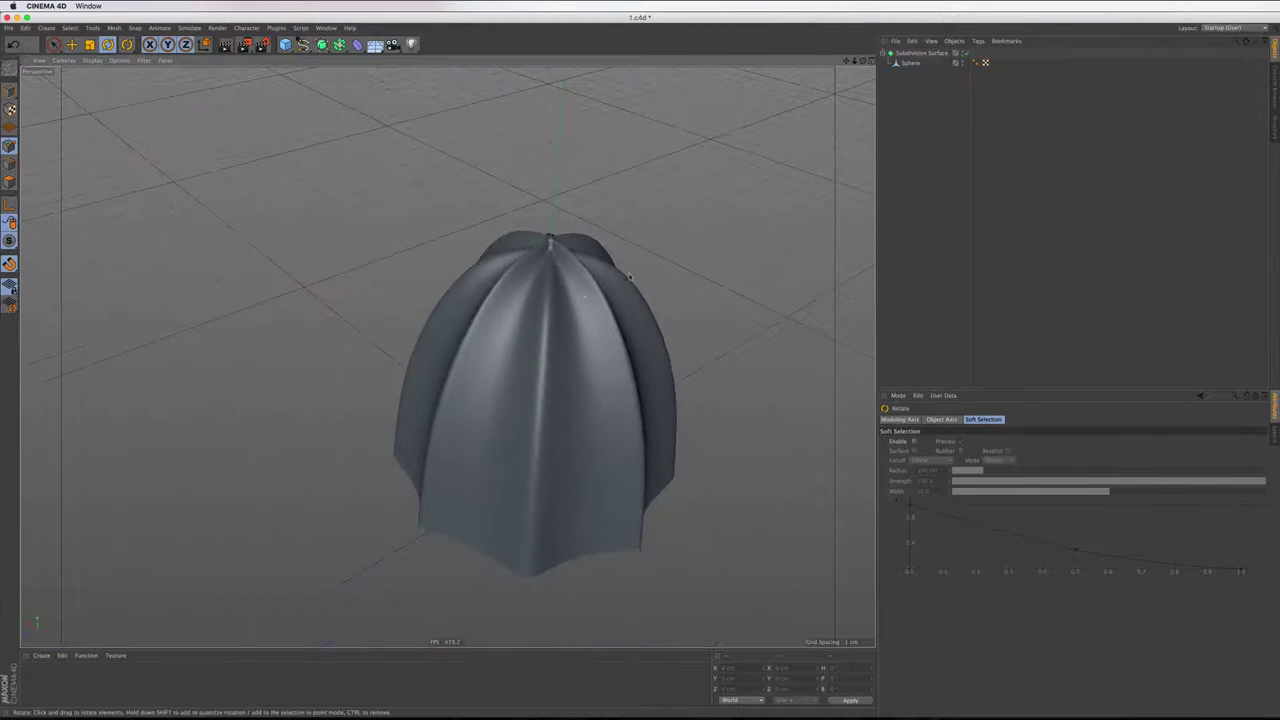
left_click_drag(443, 349, 443, 351, "alt")
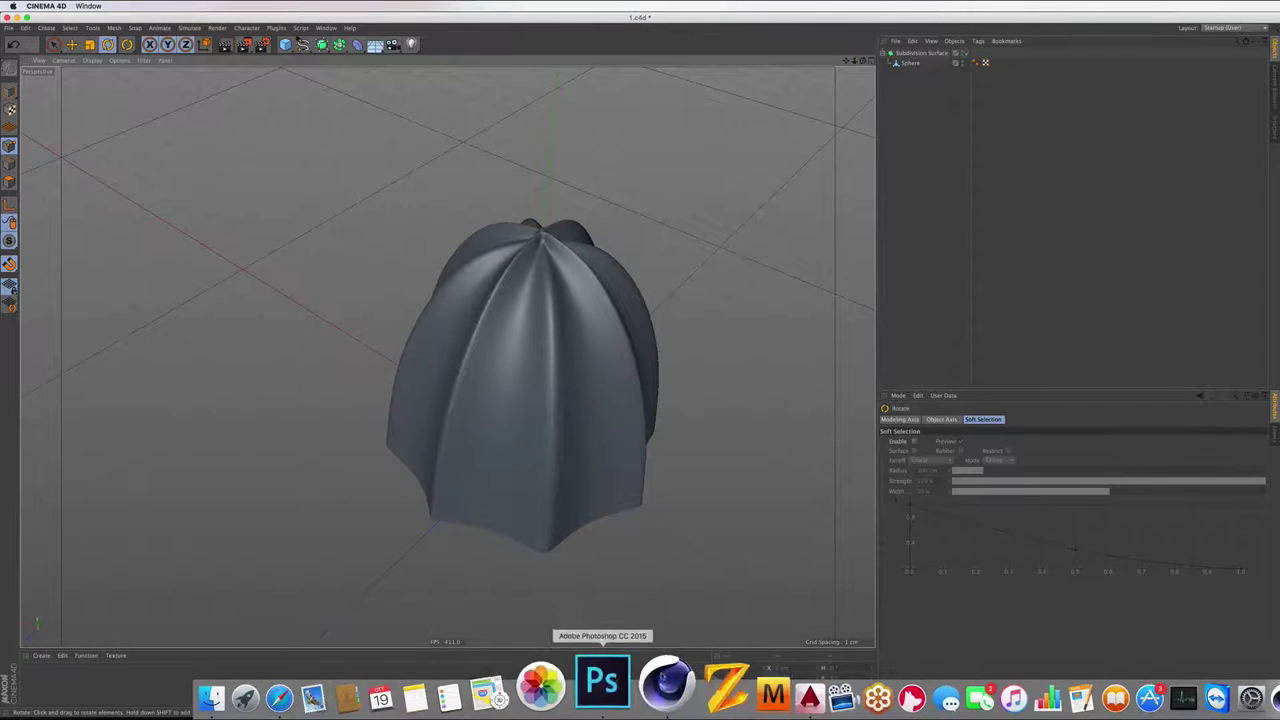
left_click(1250, 688)
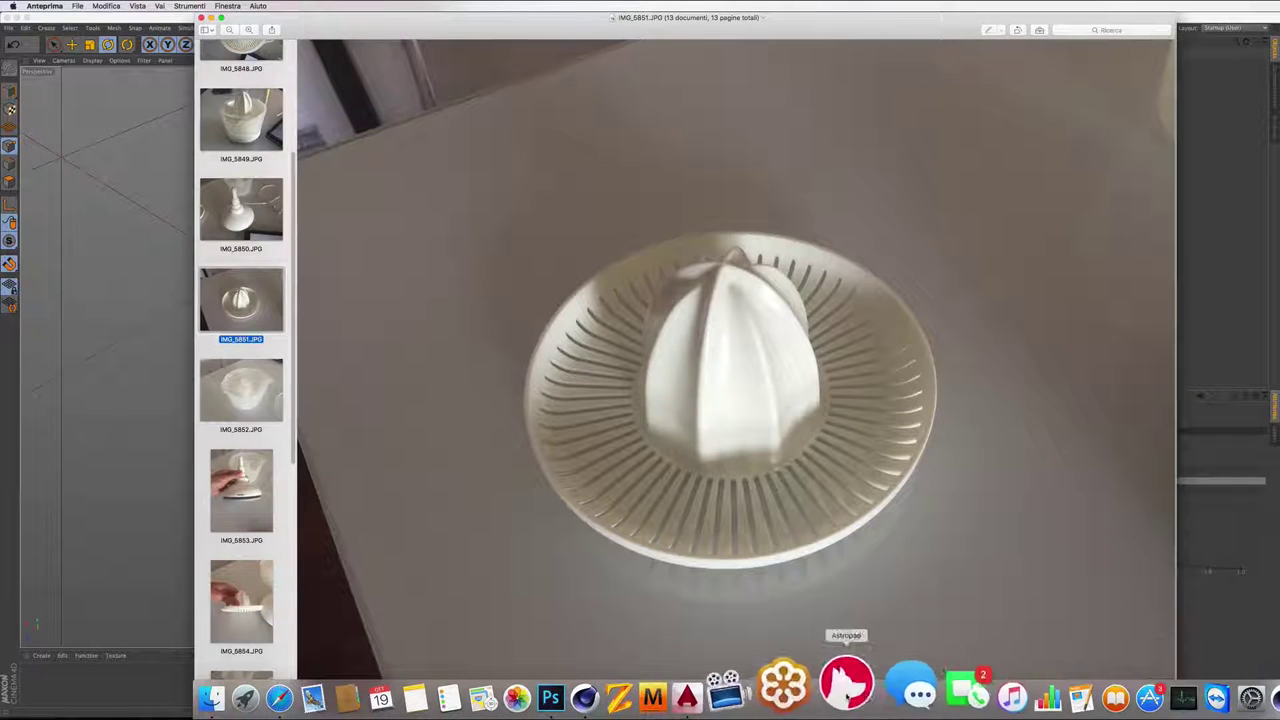
left_click(636, 684)
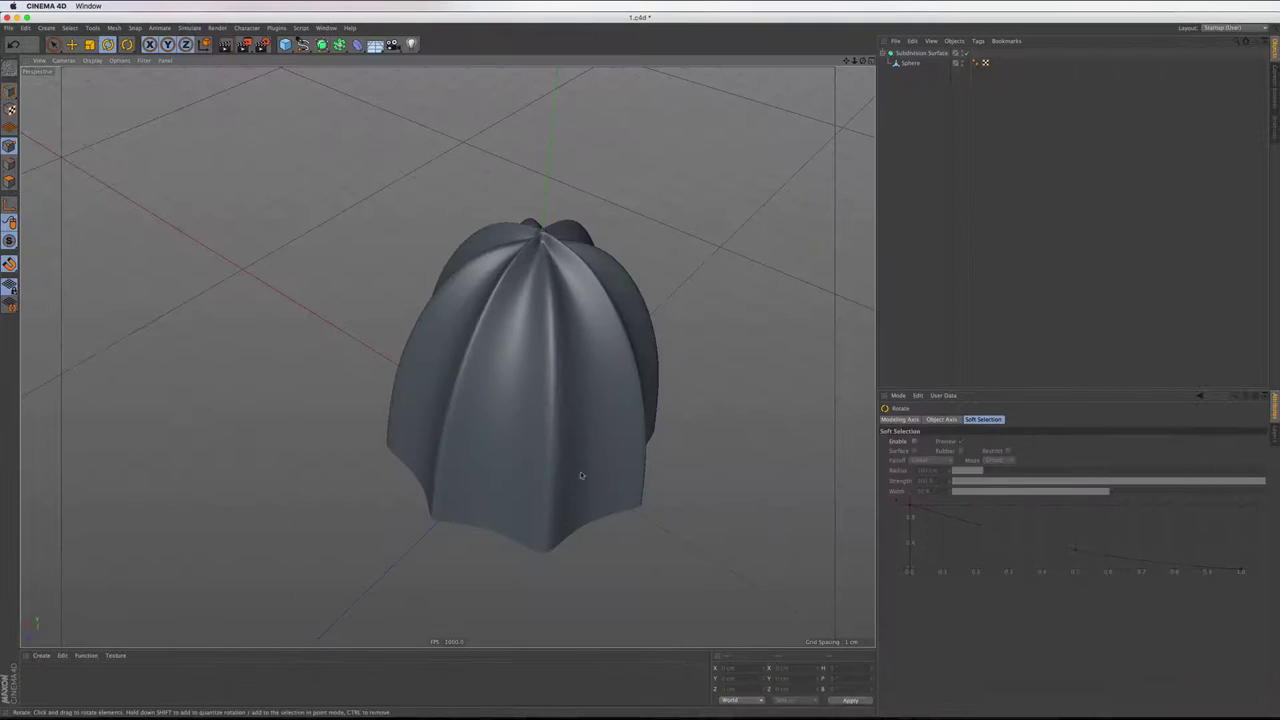
Zoom in on the dome's apex in Perspective and select the Sphere object
scroll(560, 350, "up", 2)
scroll(537, 217, "up", 2)
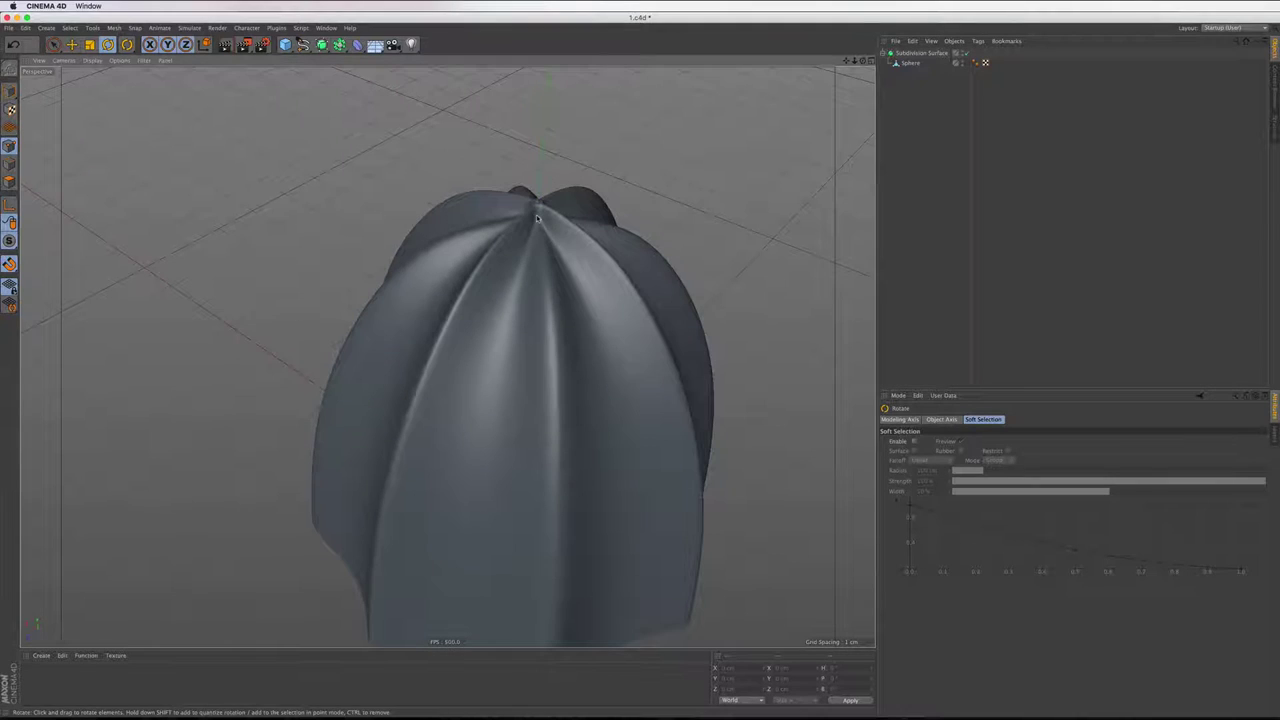
left_click(910, 63)
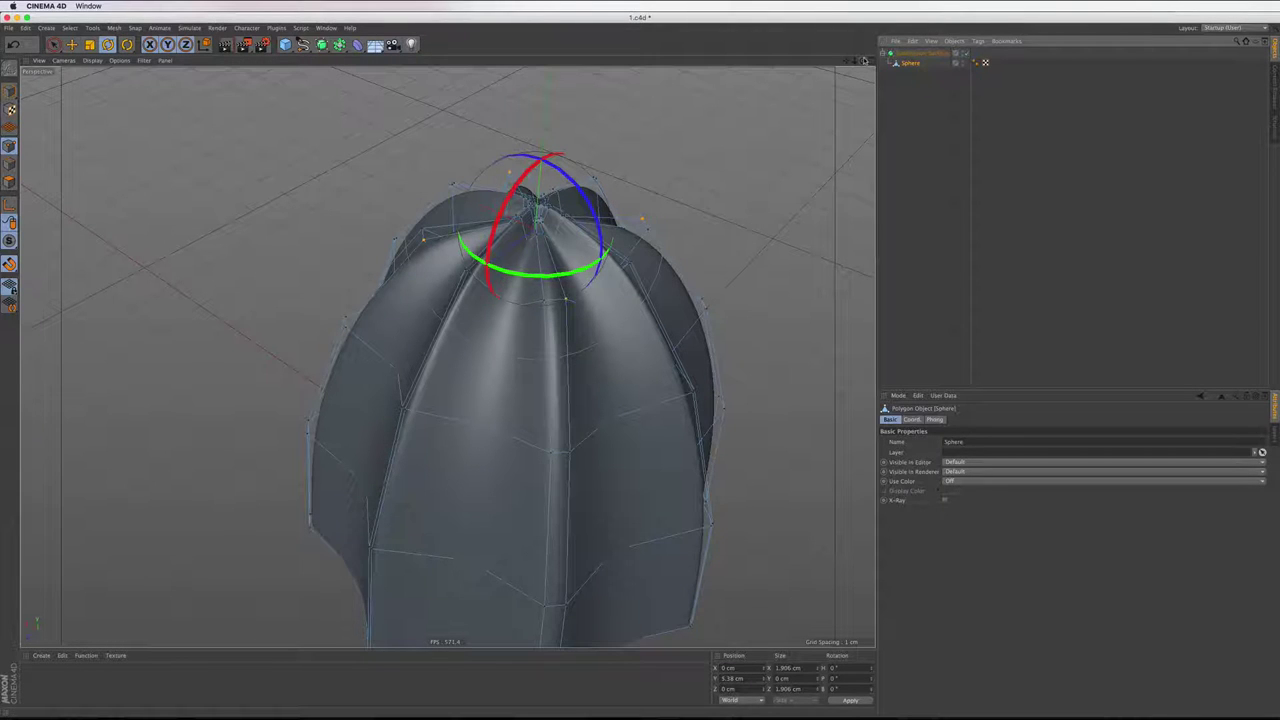
Look down on the cone in the maximised Top view and undo an accidental point rotation
left_click_drag(864, 60, 447, 355)
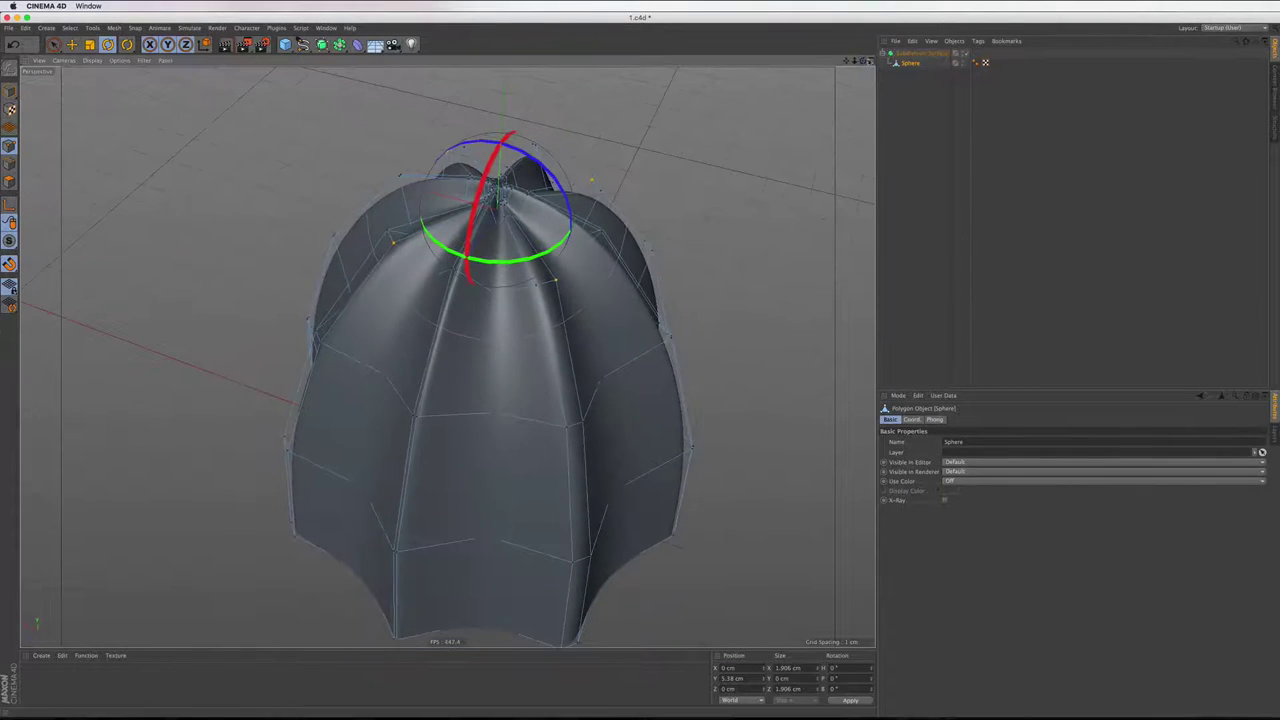
left_click(871, 63)
left_click(871, 63)
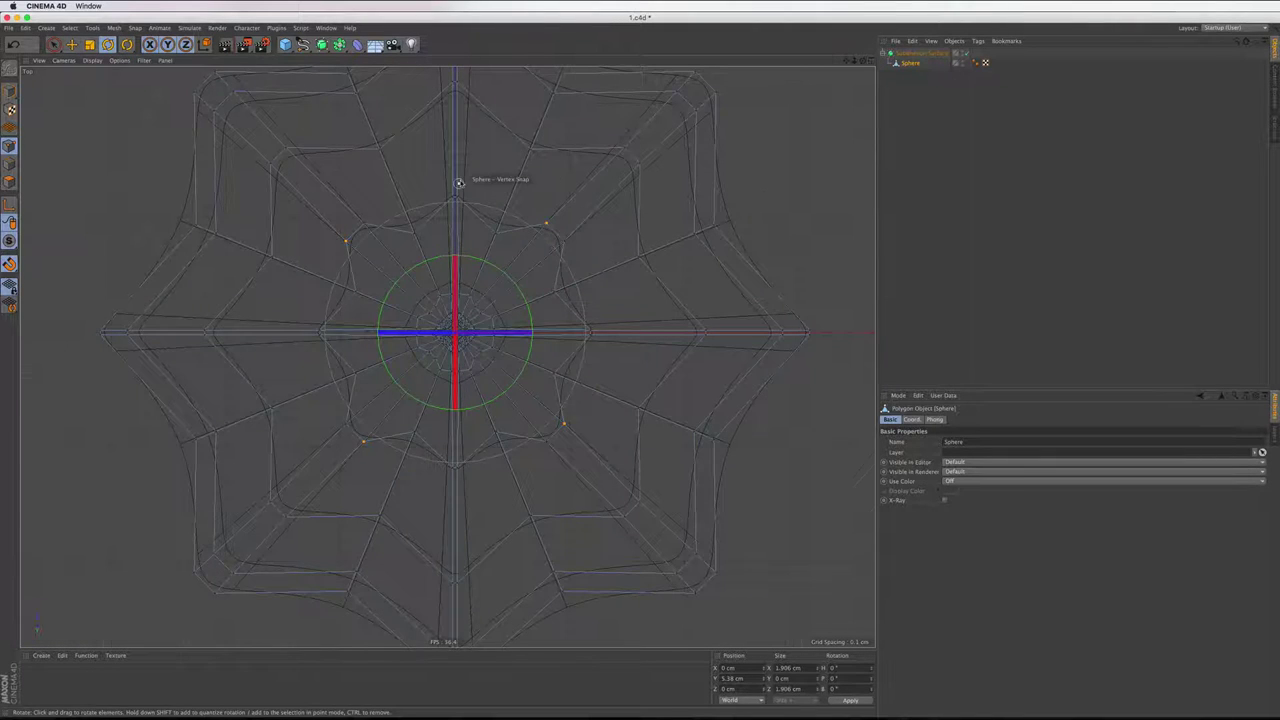
left_click_drag(463, 210, 455, 205)
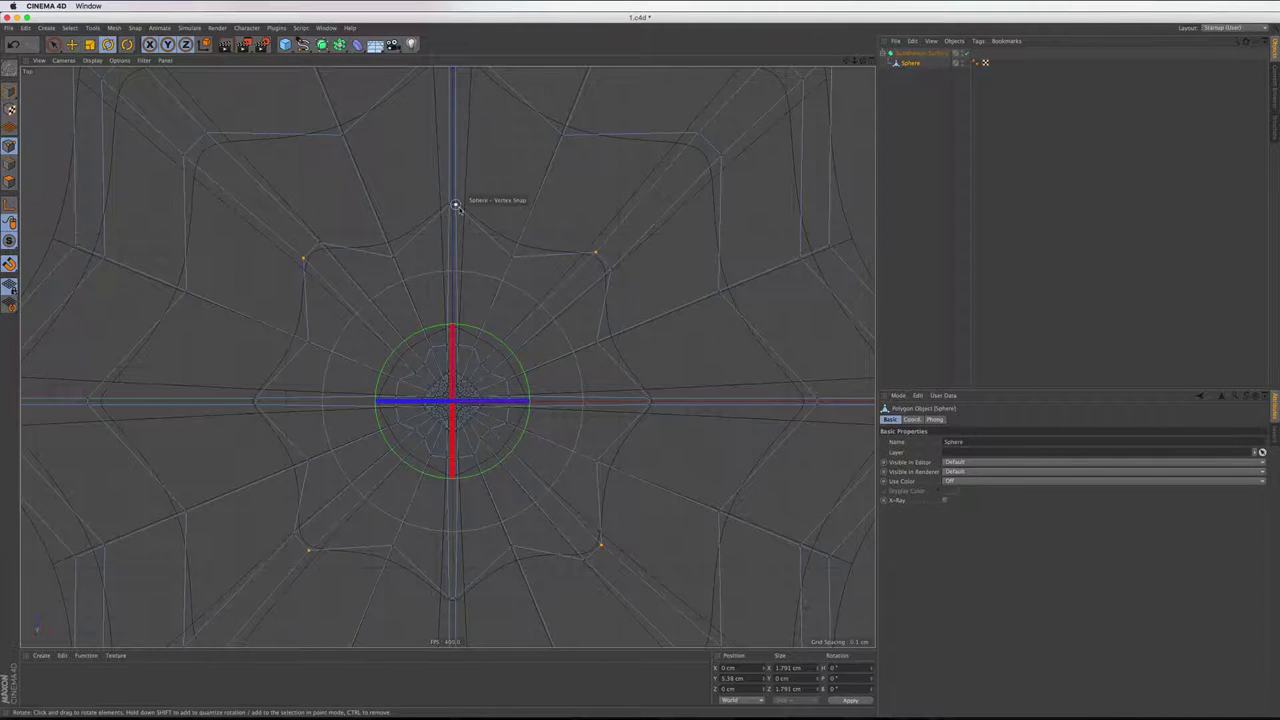
key("ctrl+z")
key("space")
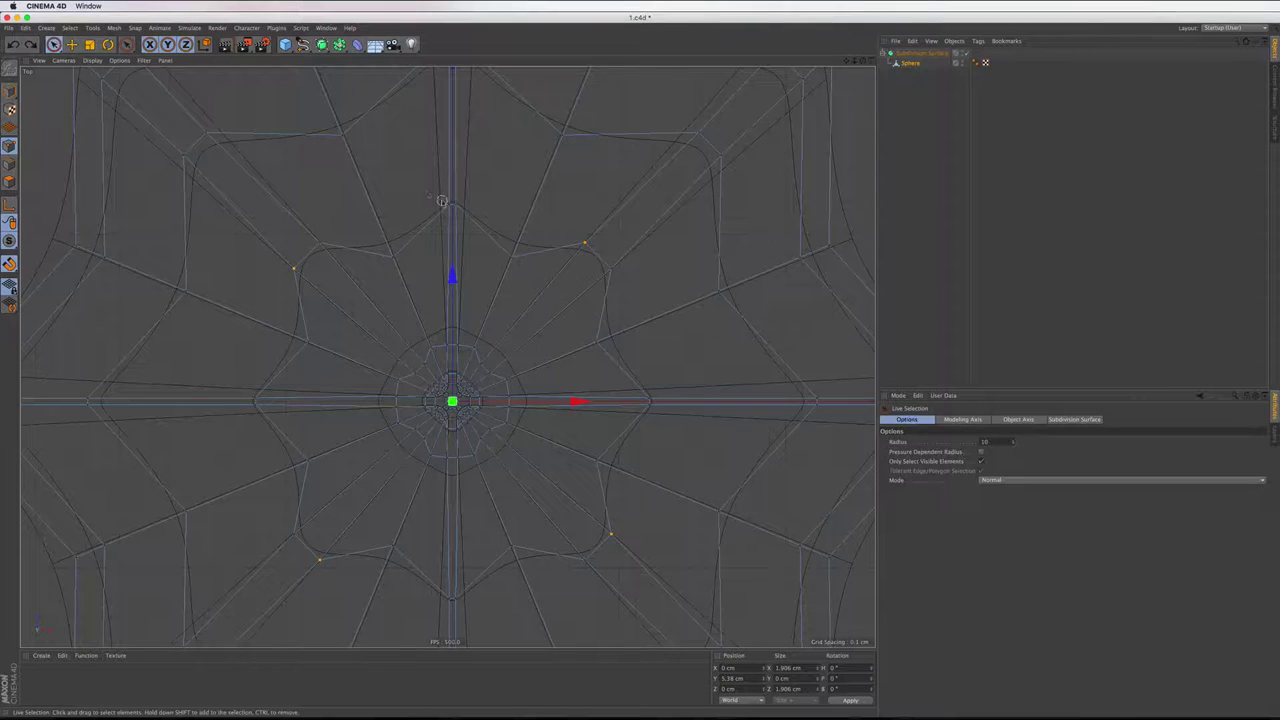
Select the four outer points on the cone's top, right, bottom and left axes
left_click(443, 202)
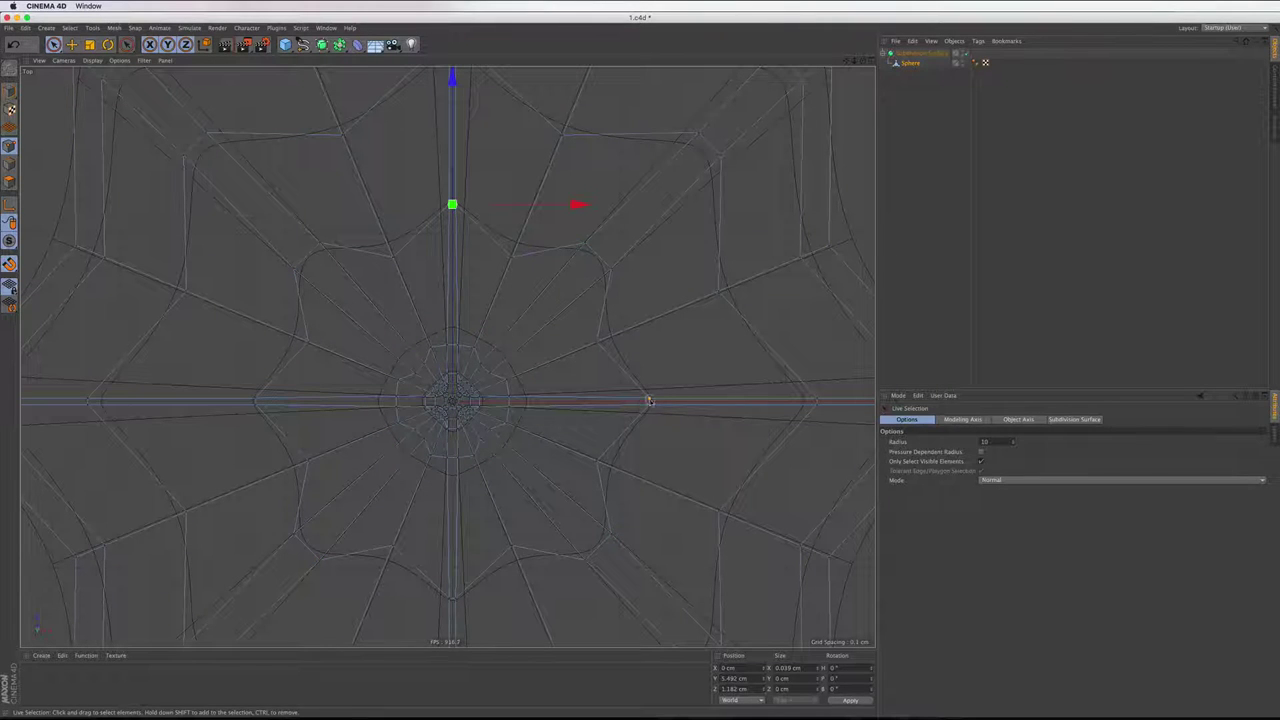
left_click(649, 401, "shift")
left_click(454, 600, "shift")
left_click(255, 401, "shift")
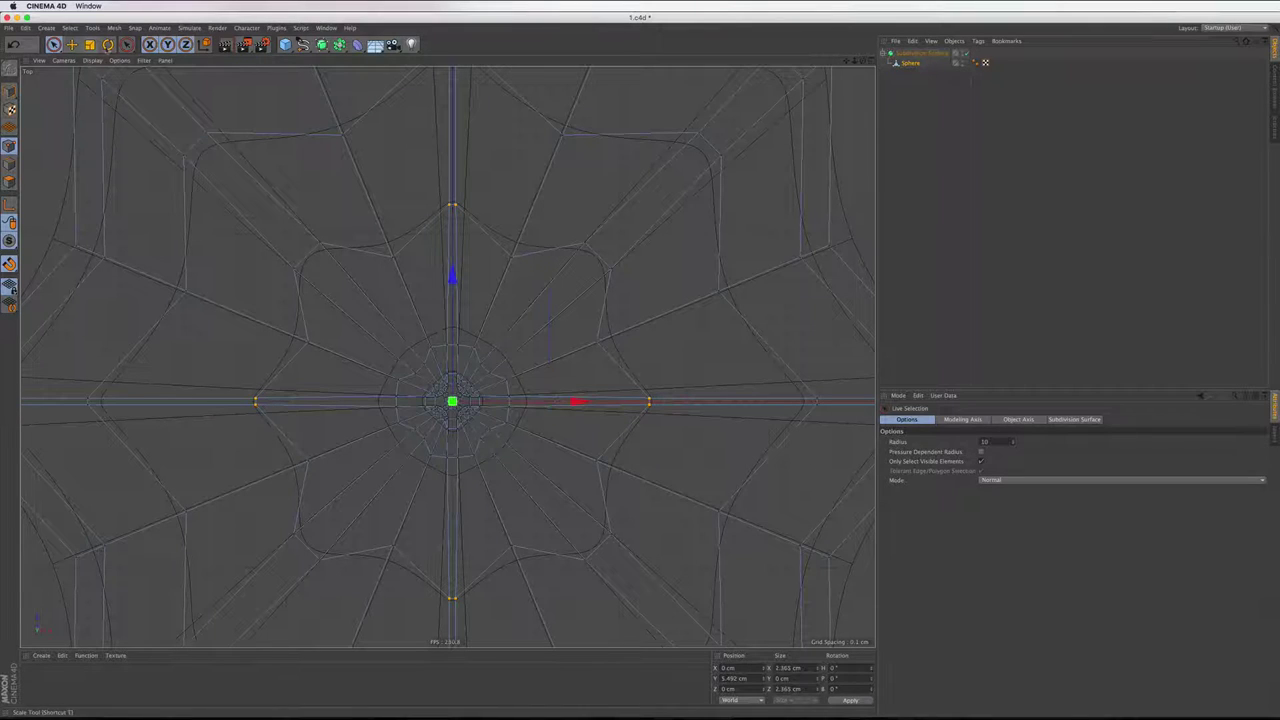
Iron the mesh around the four selected axis points at about 57 percent strength
right_click(374, 111)
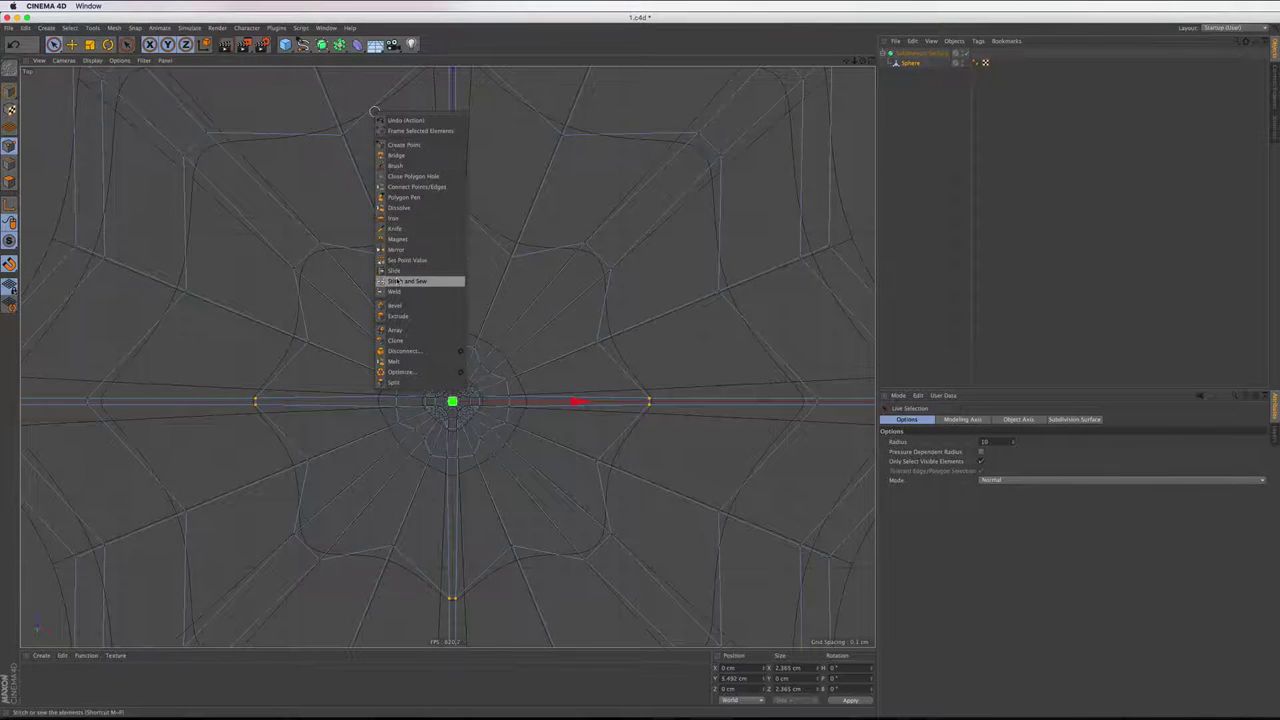
left_click(394, 218)
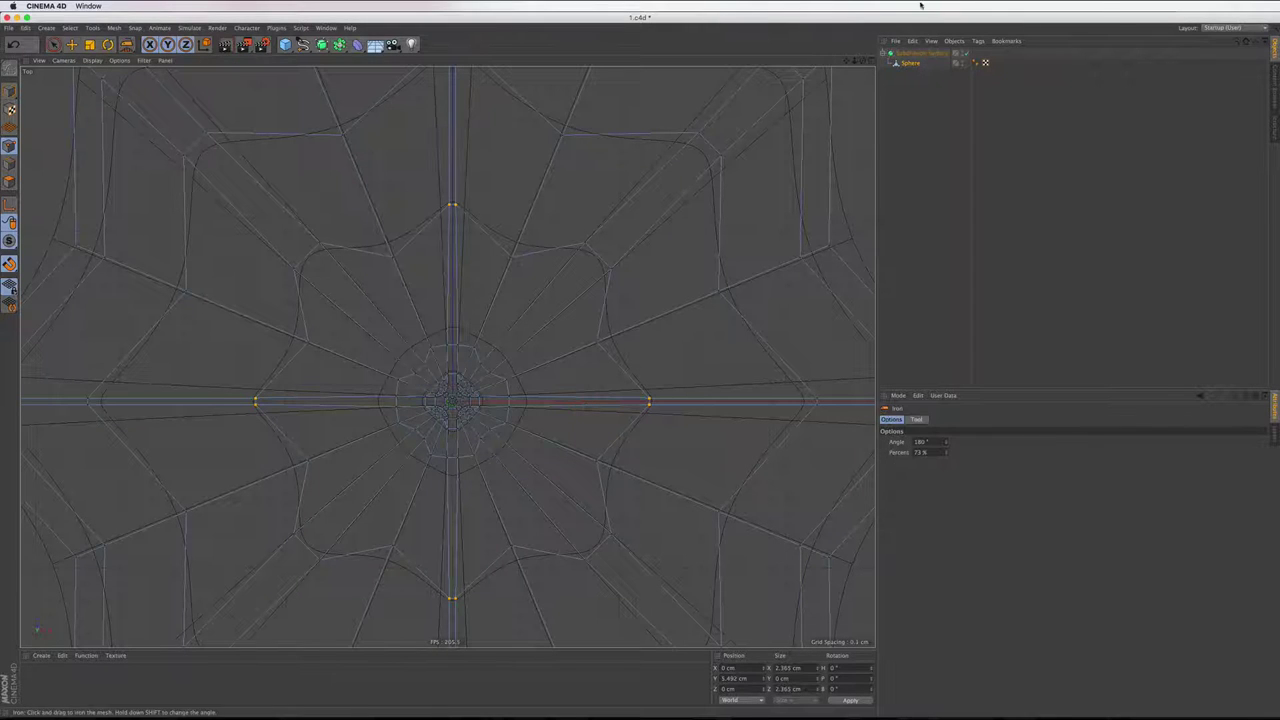
middle_click(398, 147)
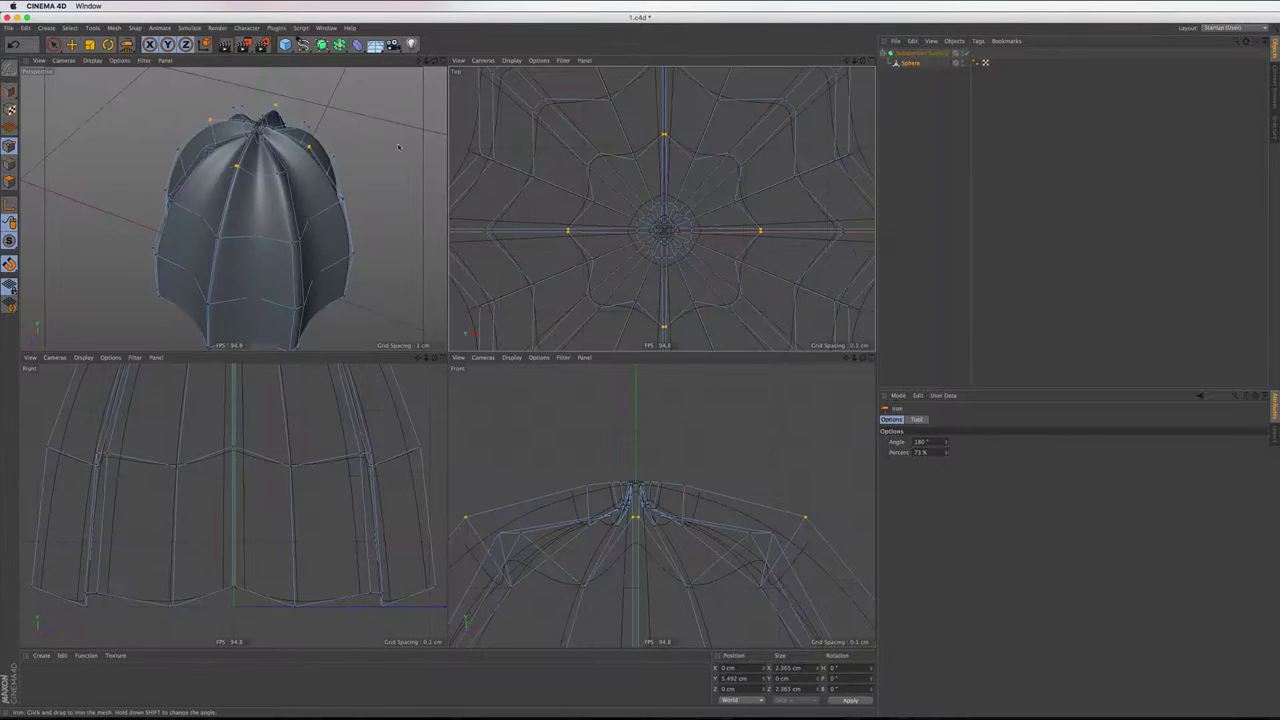
middle_click(420, 75)
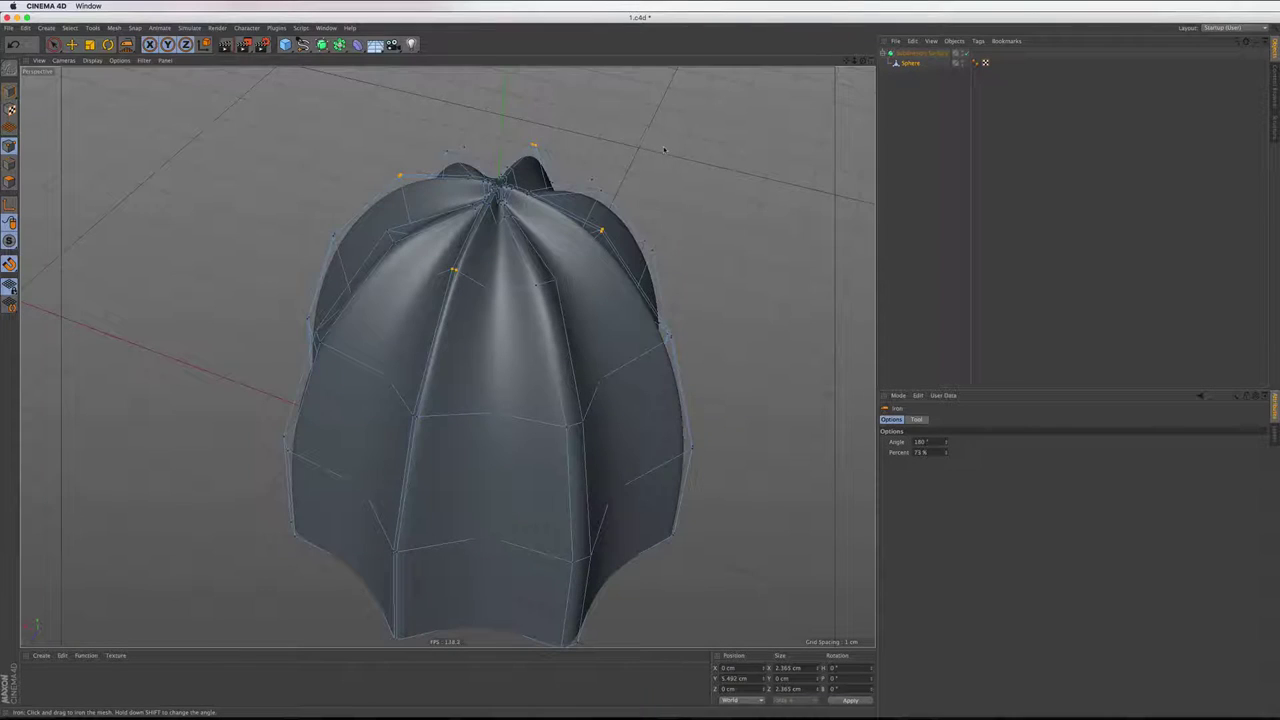
left_click_drag(500, 300, 580, 300)
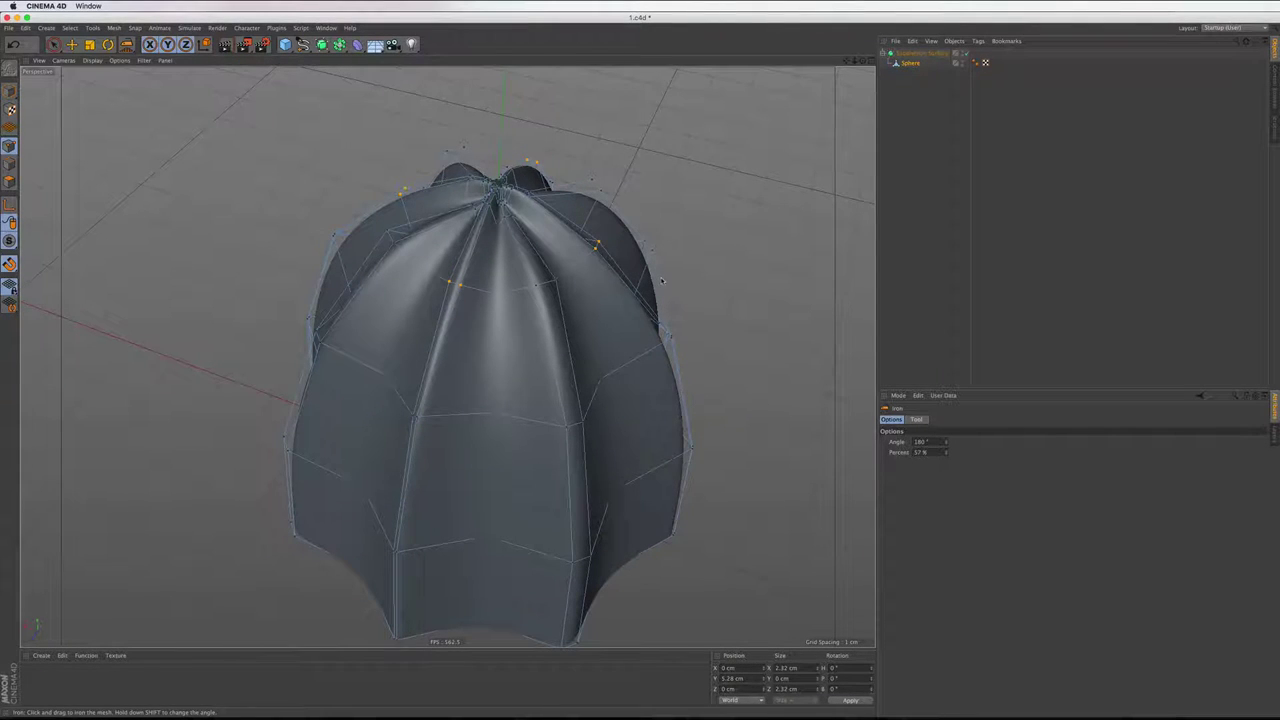
left_click(53, 44)
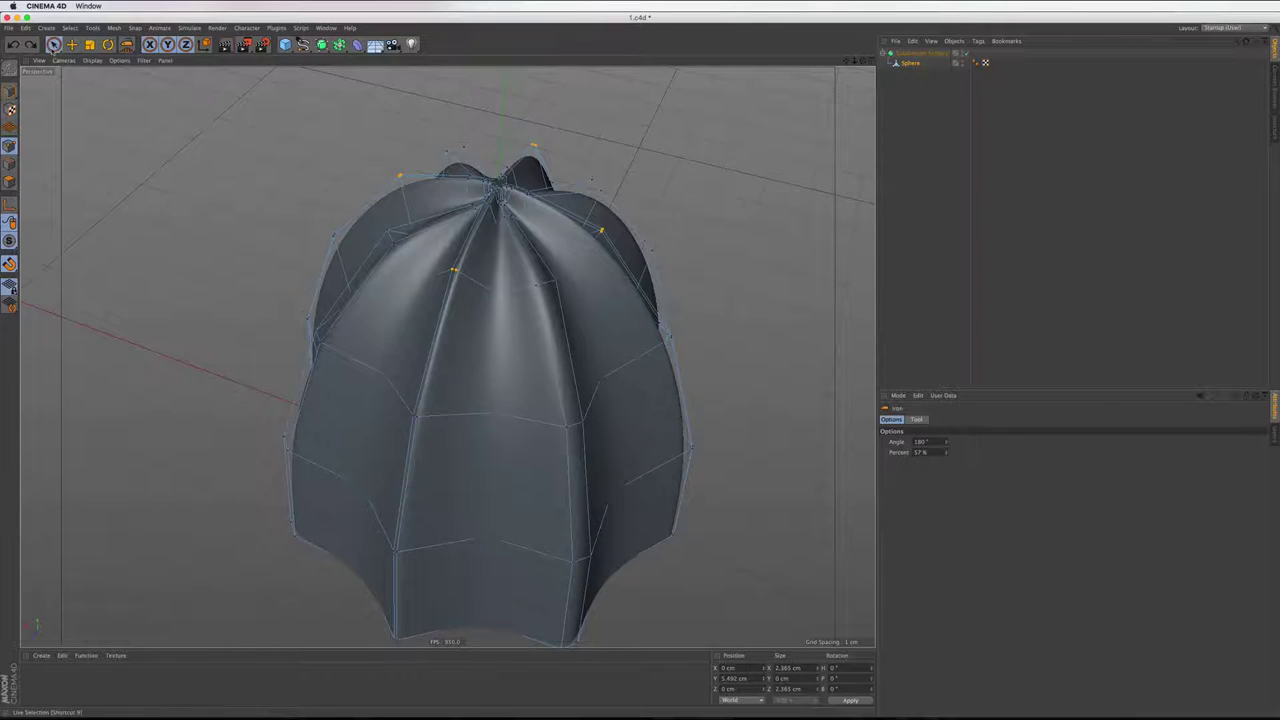
key("F2")
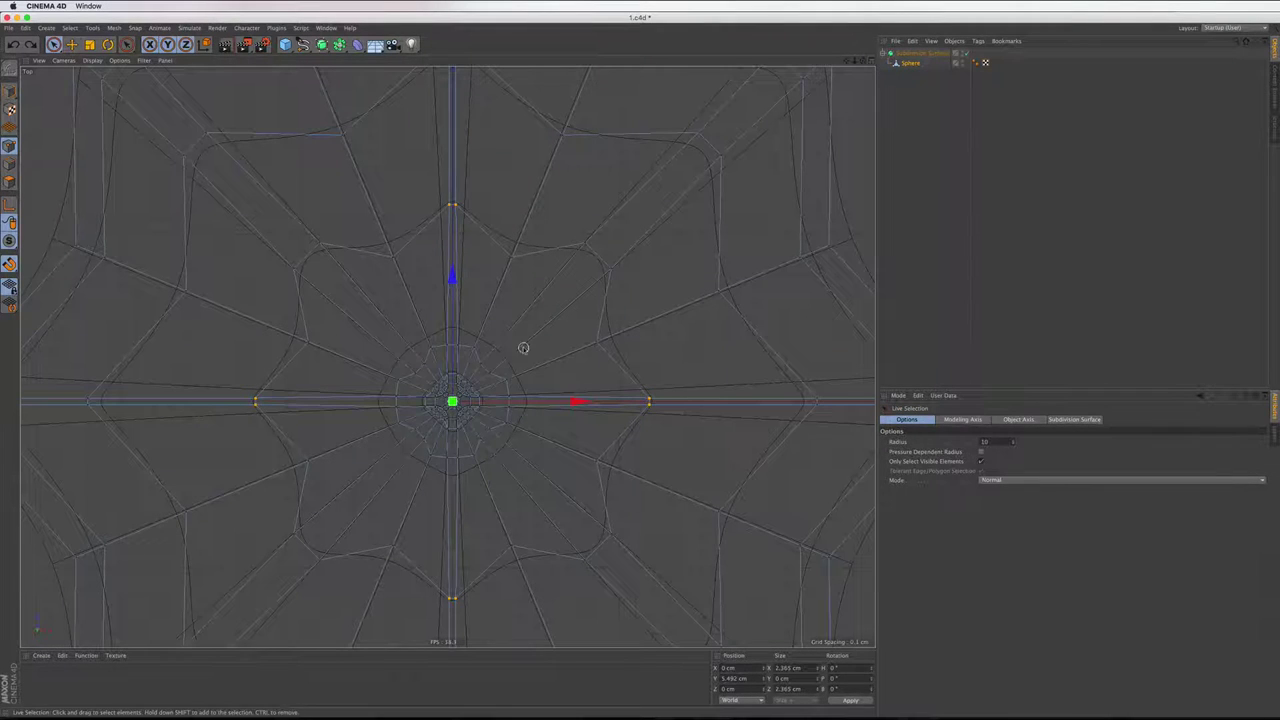
Add the inner-ring points and the points along the vertical and right axes to the selection
left_click(446, 346, "shift")
left_click(509, 401, "shift")
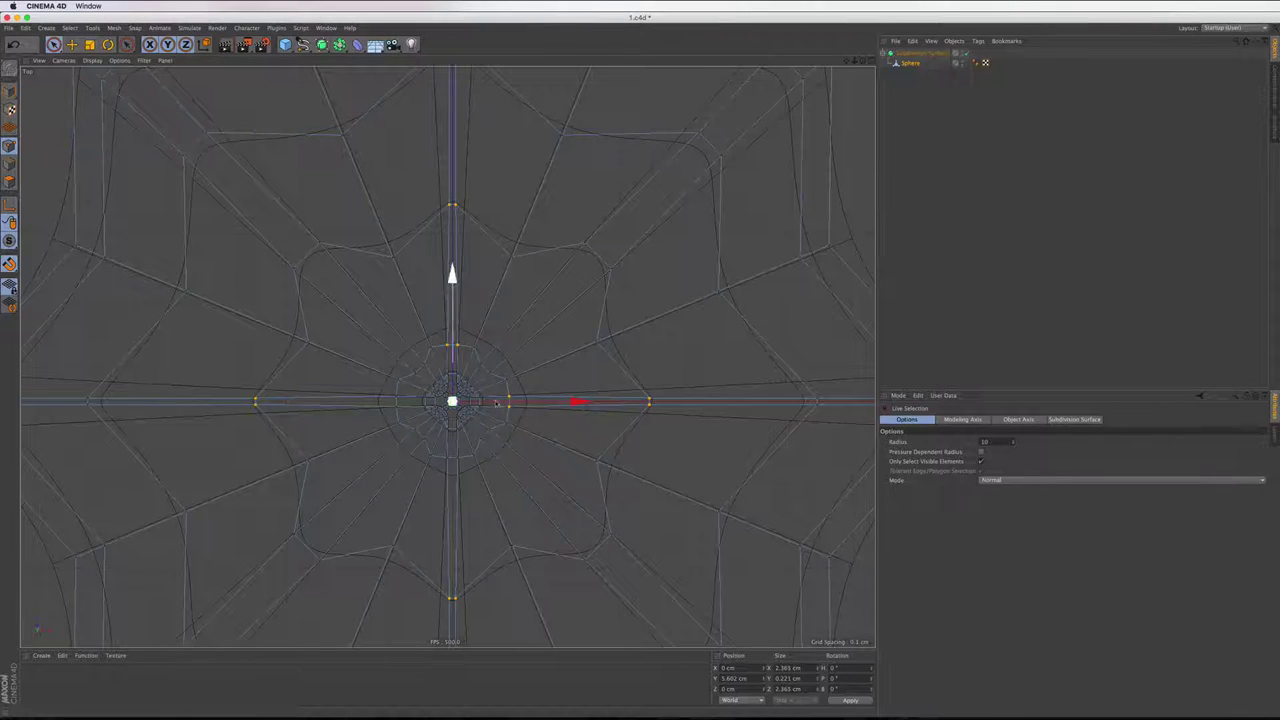
scroll(470, 327, "down", 1)
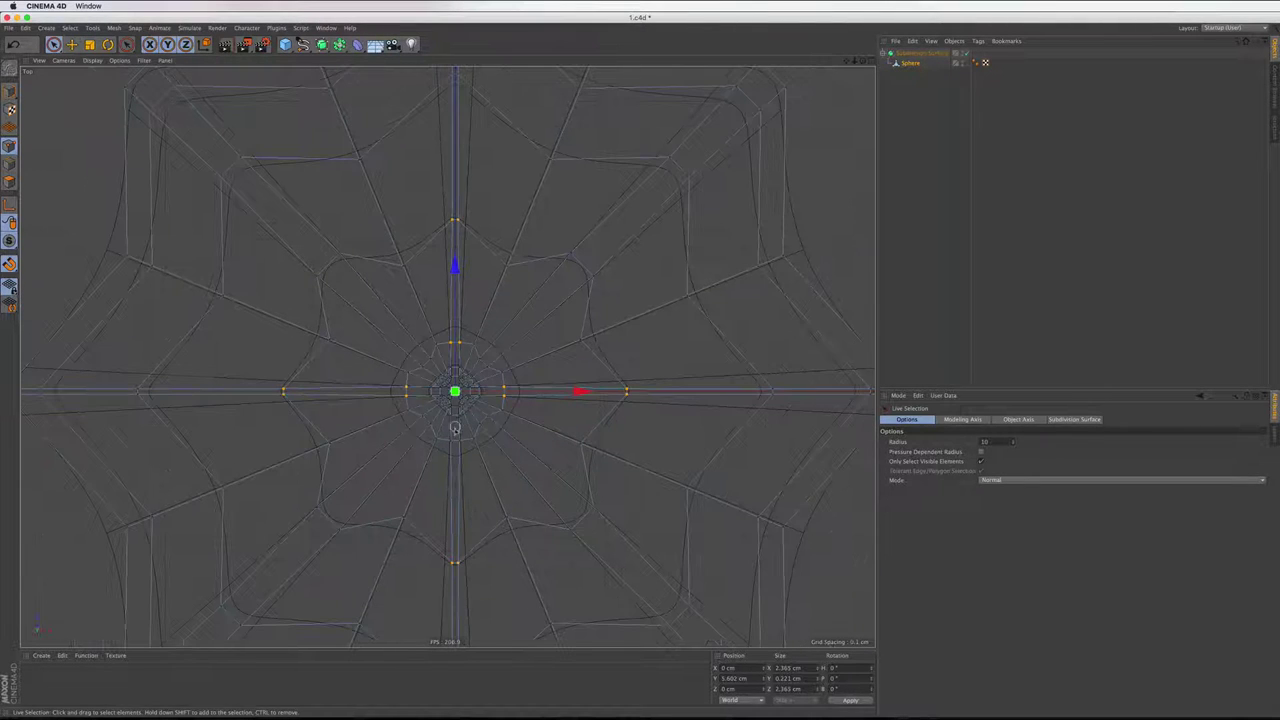
scroll(463, 435, "down", 2)
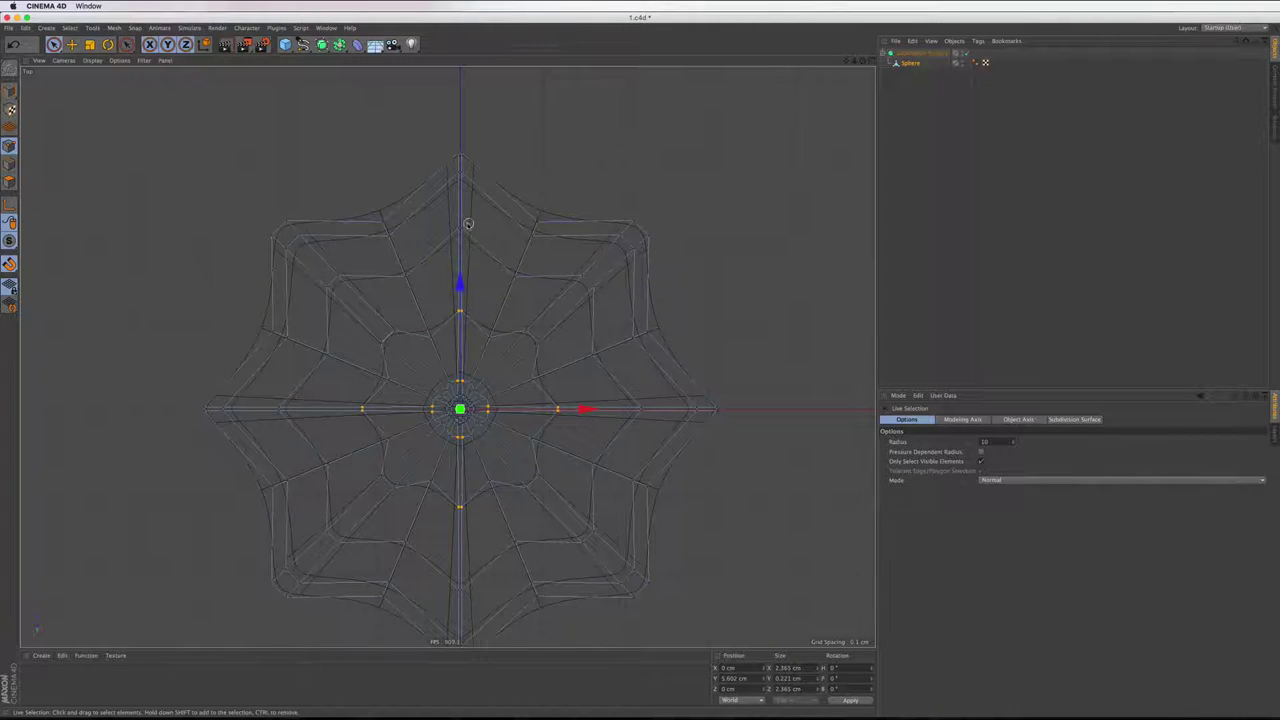
left_click(459, 151, "shift")
left_click_drag(710, 411, 627, 413, "shift")
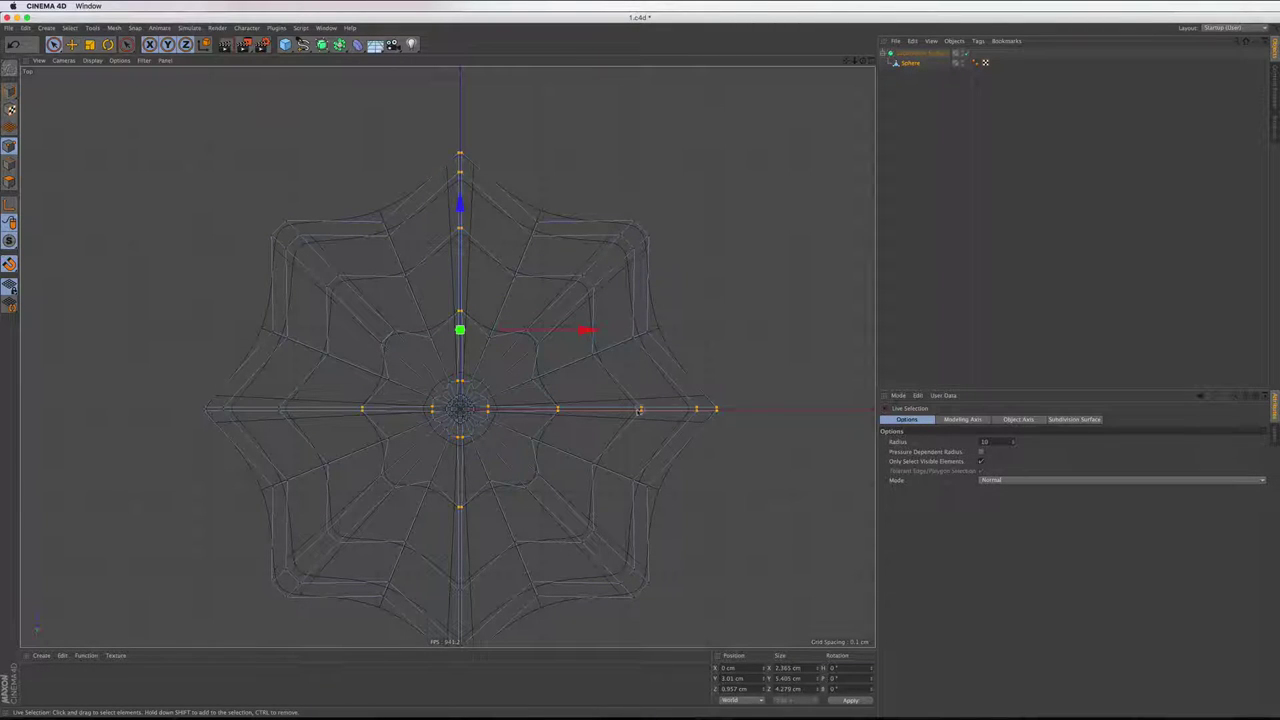
scroll(493, 474, "down", 1)
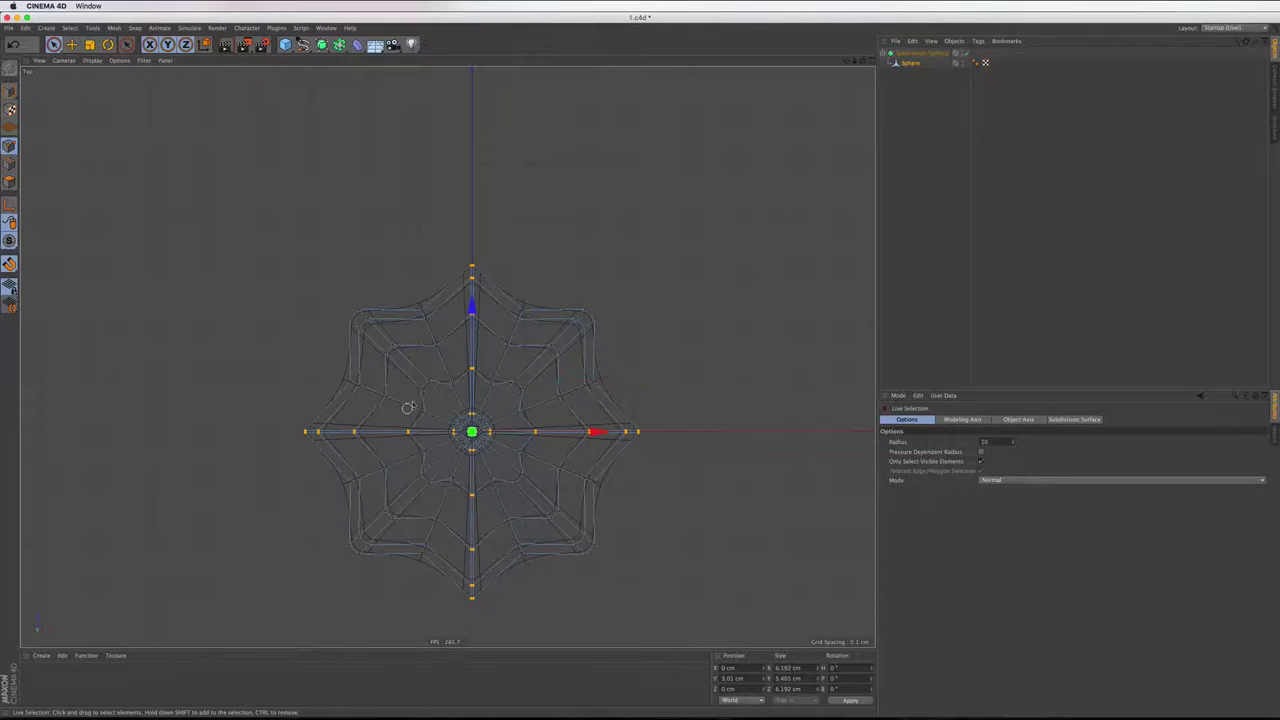
scroll(470, 263, "up", 3)
scroll(526, 246, "up", 1)
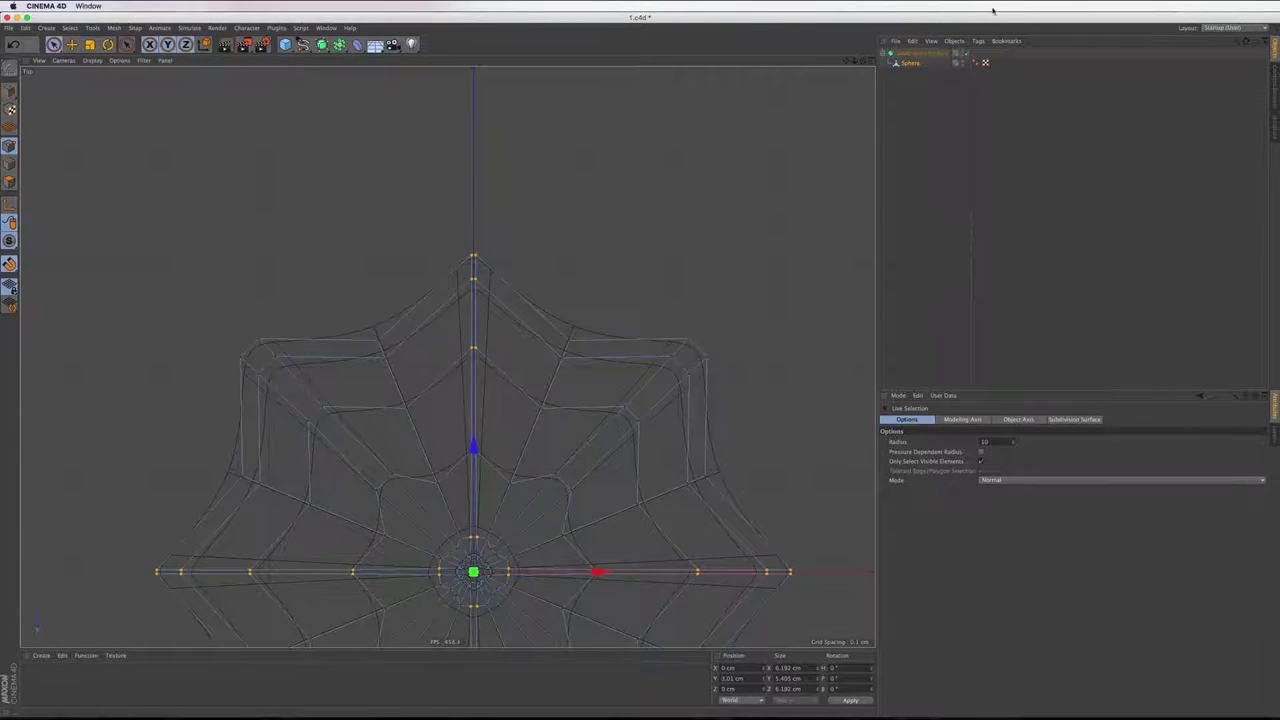
Iron the mesh around the selected points at 30 percent in the maximised Perspective view
left_click(867, 62)
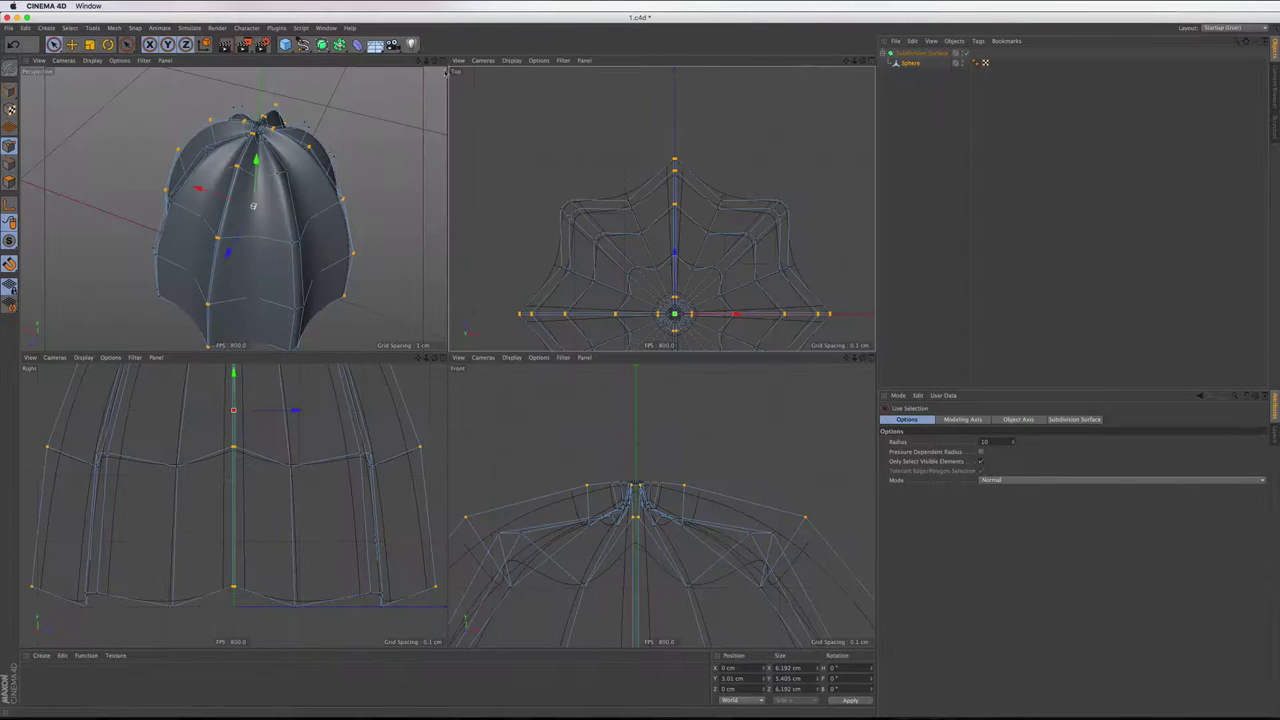
left_click(444, 61)
right_click(652, 137)
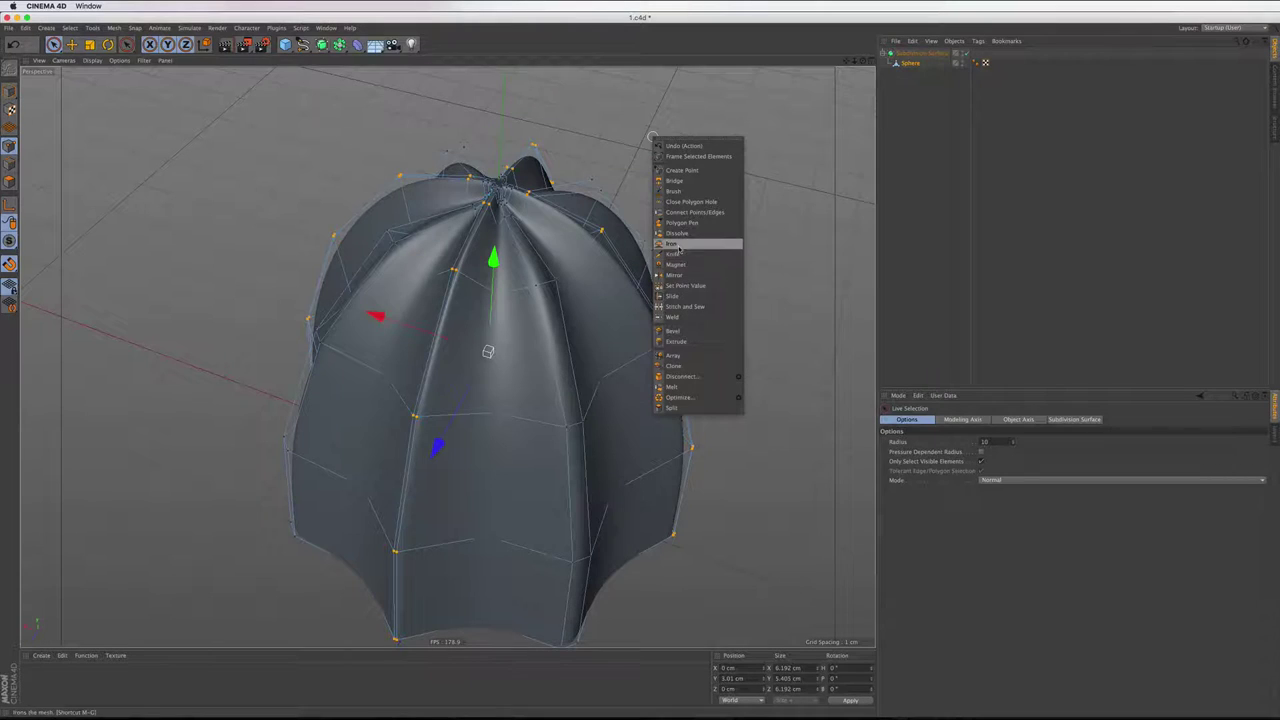
left_click(672, 243)
scroll(450, 305, "up", 3)
scroll(450, 305, "up", 2)
left_click_drag(450, 350, 550, 350)
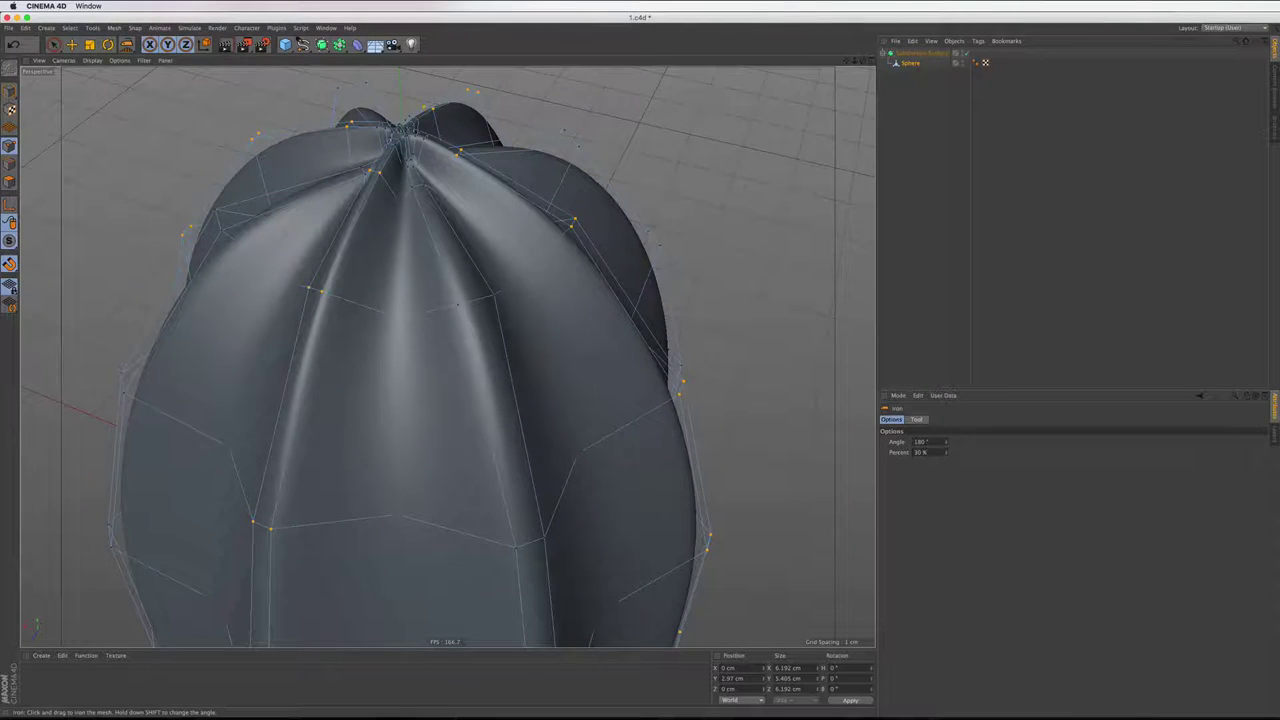
scroll(657, 163, "down", 3)
scroll(657, 163, "down", 2)
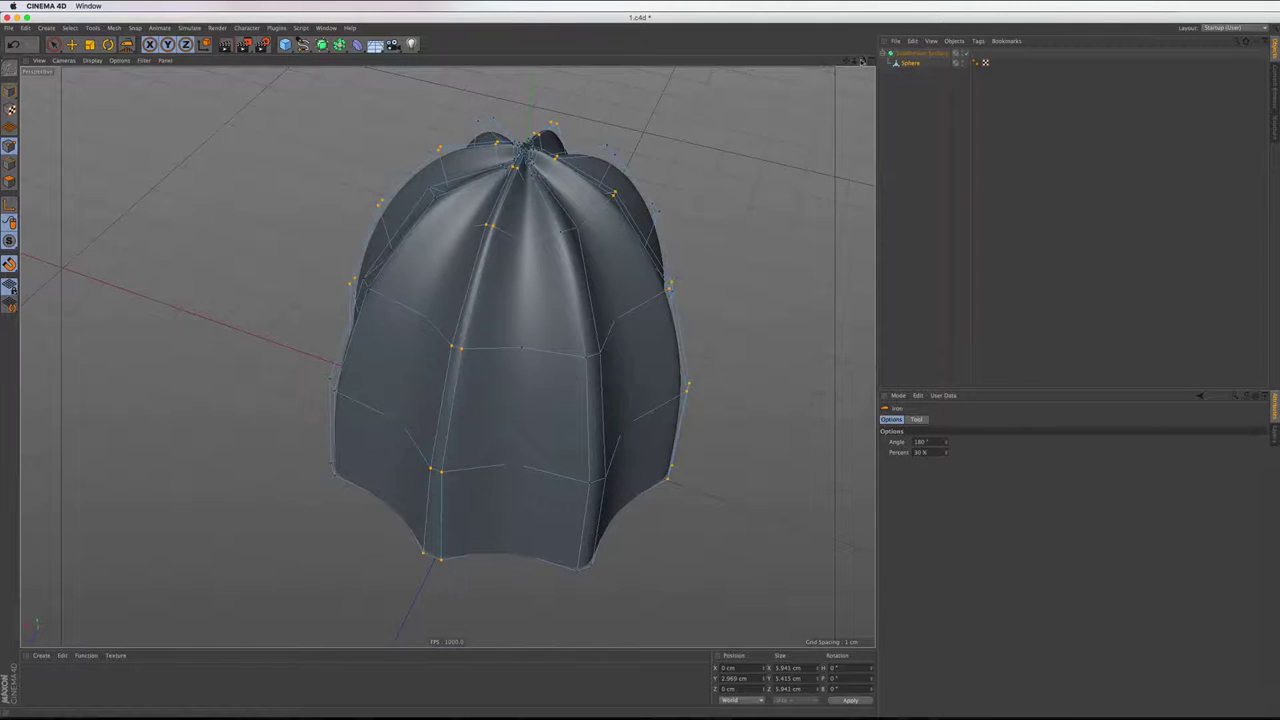
Inspect the cone top, then view the cone in the maximised Front view
mouse_move(862, 61)
left_mouse_down()
mouse_move(840, 75)
mouse_move(830, 61)
left_mouse_up()
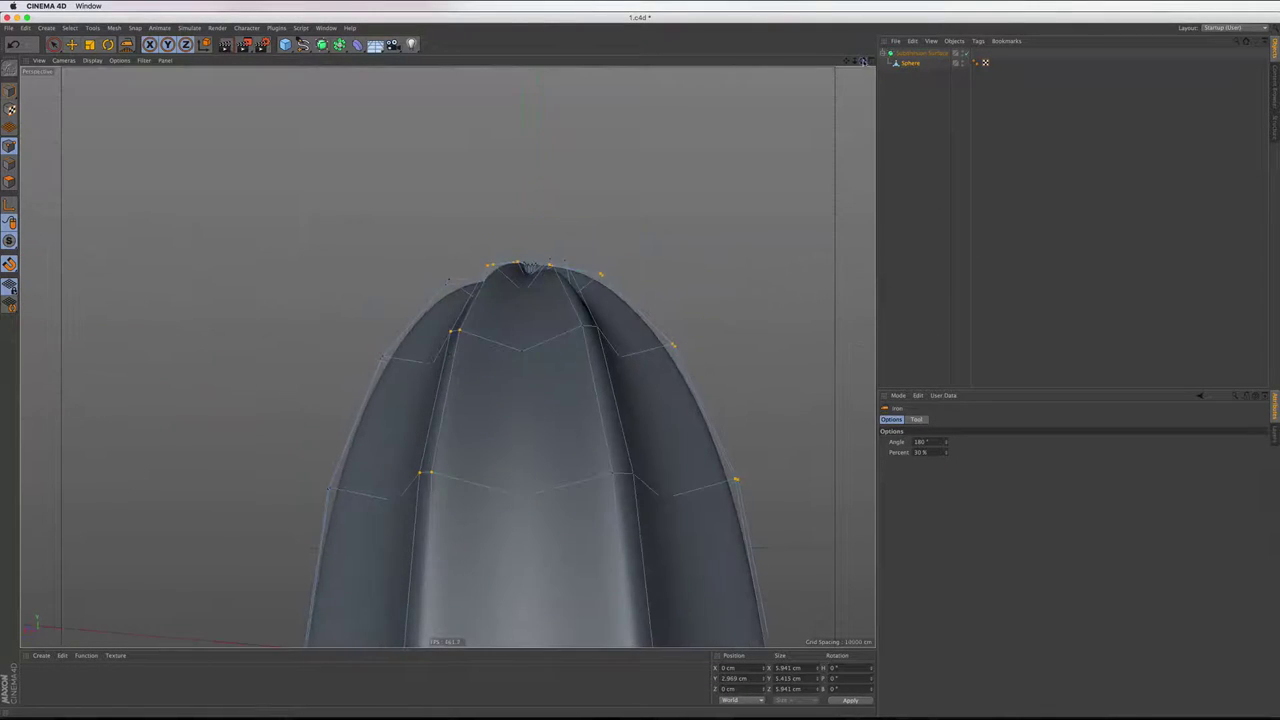
key("F5")
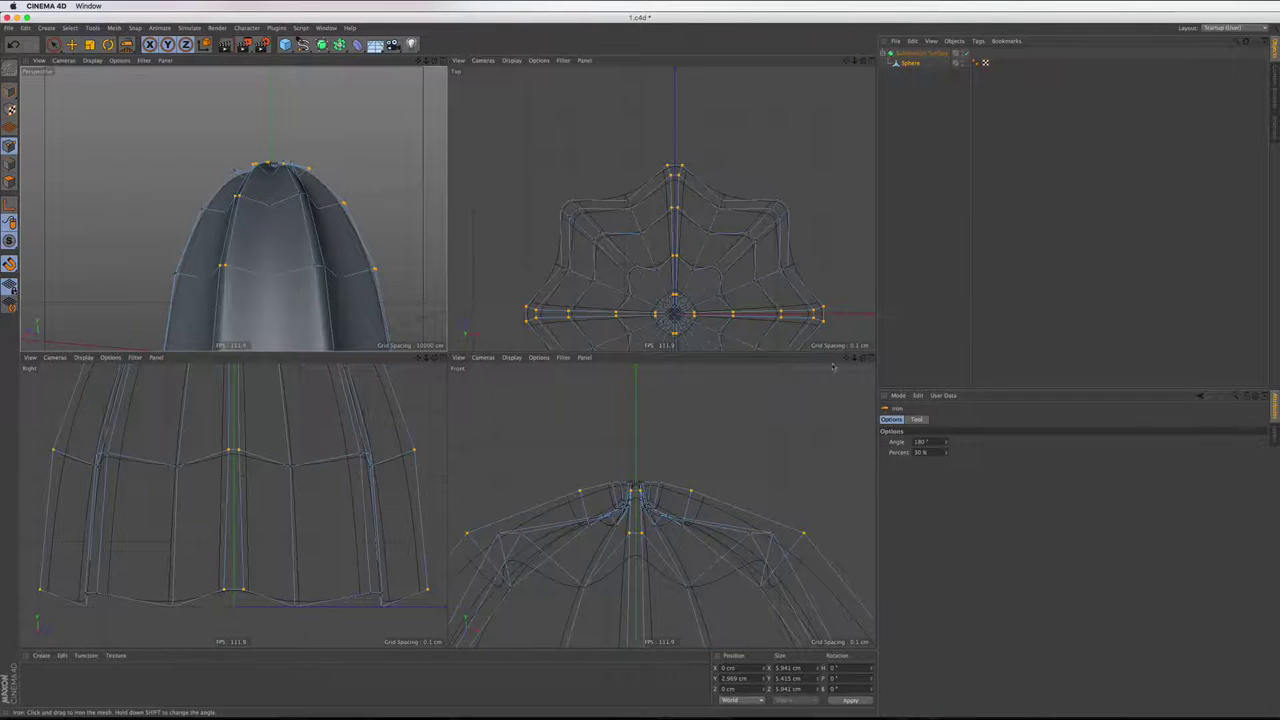
key("F4")
scroll(695, 288, "down", 3)
scroll(660, 360, "down", 3)
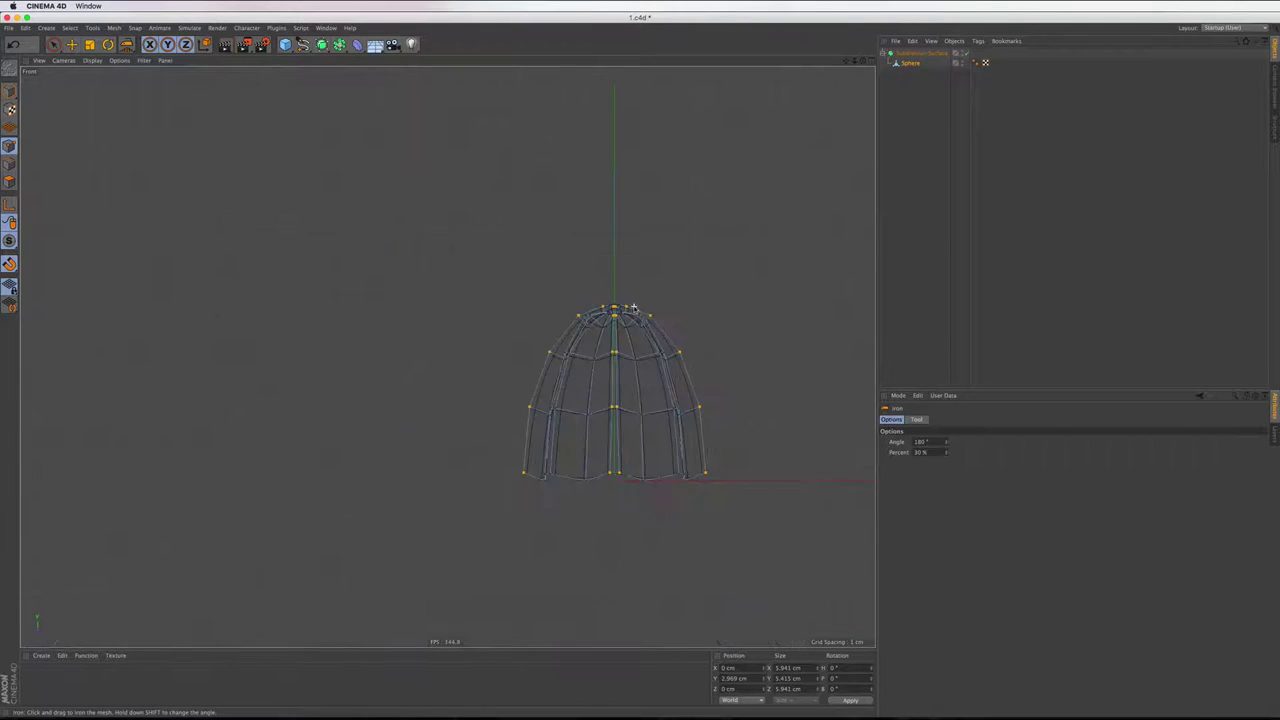
scroll(634, 430, "up", 2)
scroll(632, 440, "up", 2)
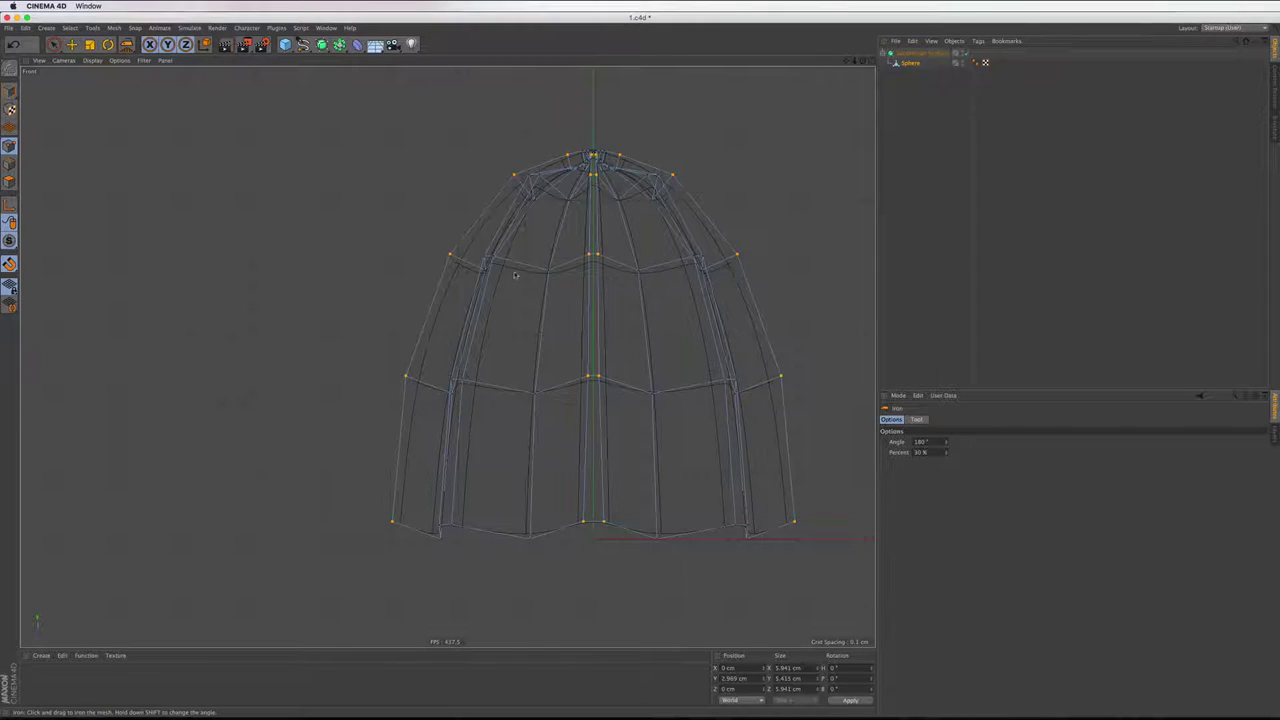
Drag the selected points along the Y axis with the Move tool to reshape the dome's crown
key("e")
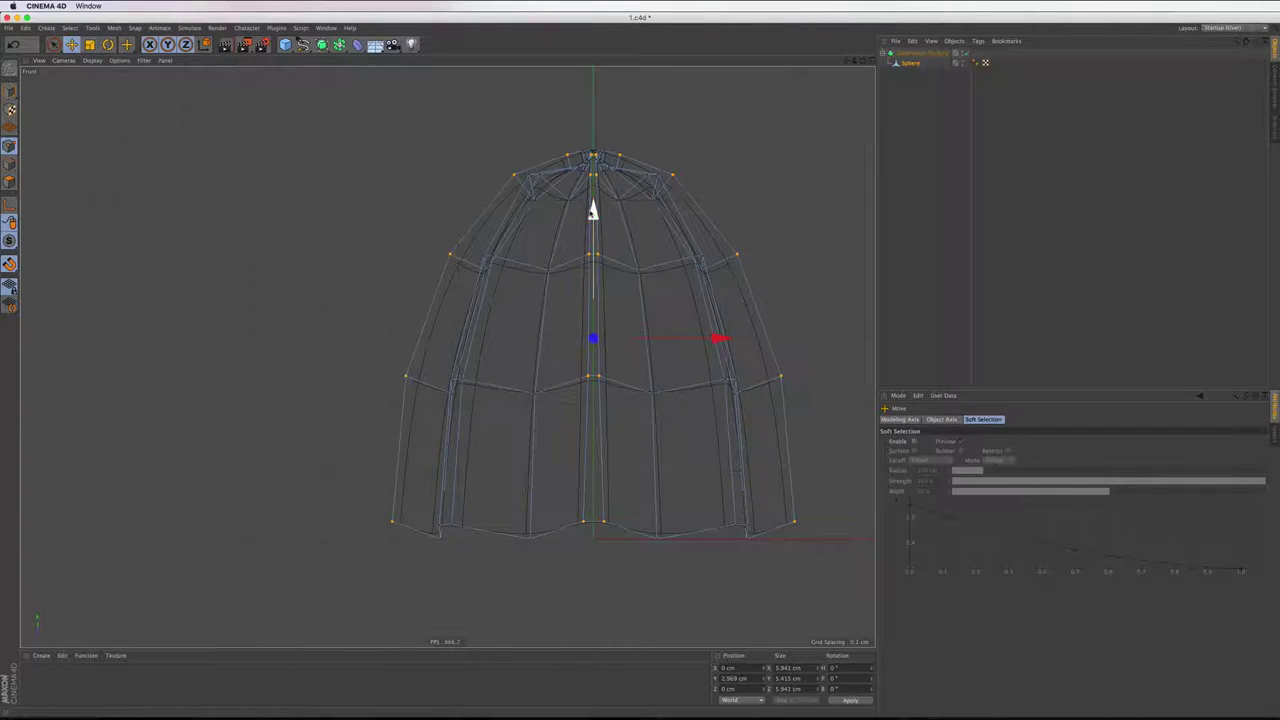
left_click_drag(592, 210, 592, 207)
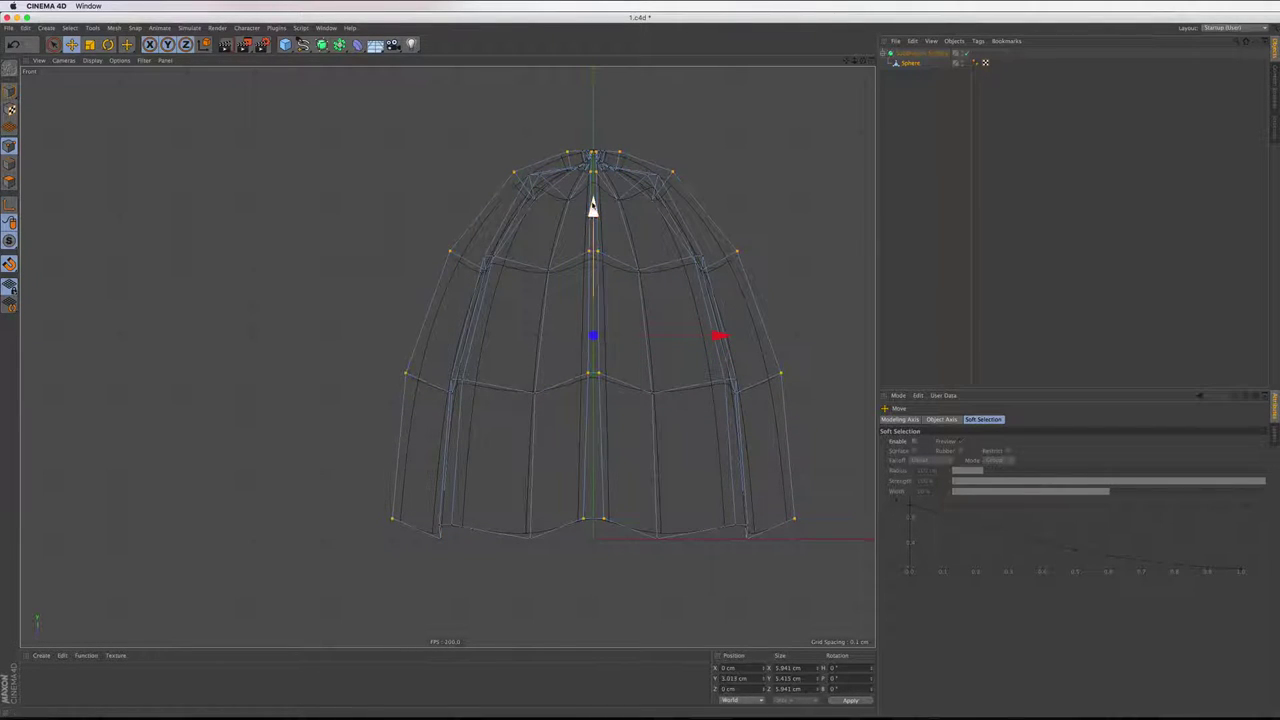
scroll(533, 133, "up", 3)
scroll(591, 135, "up", 1)
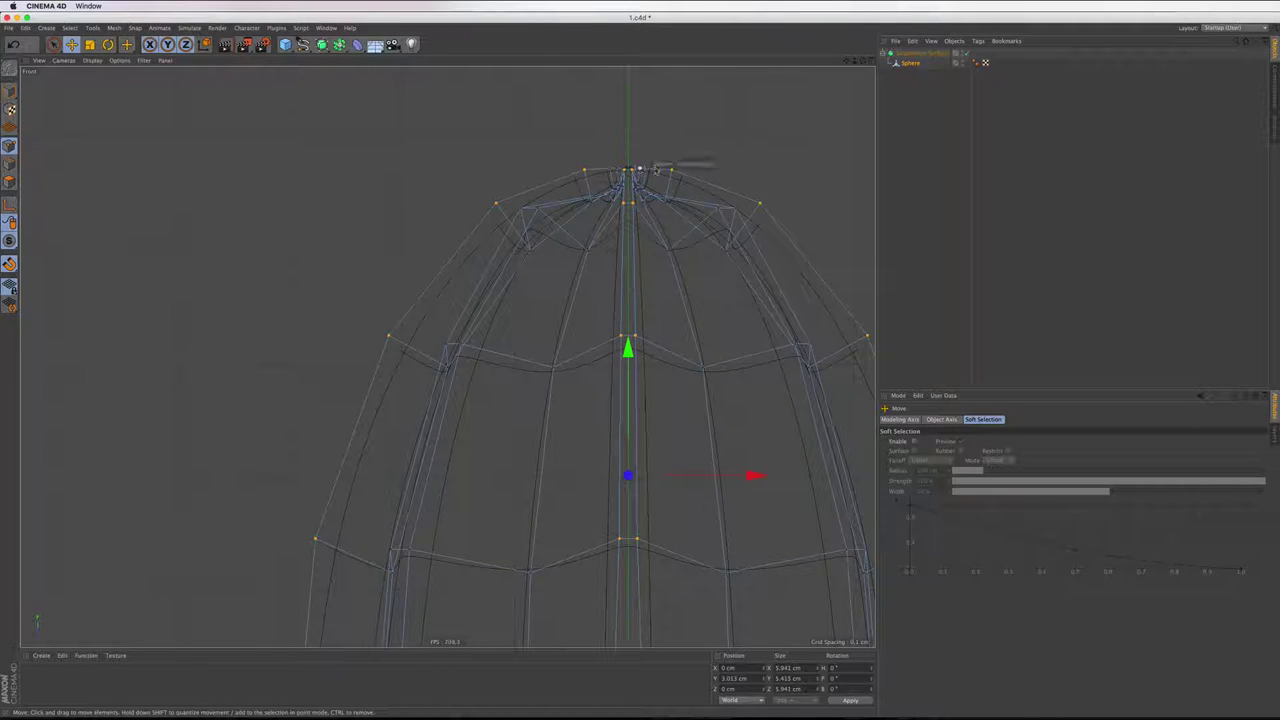
left_click_drag(627, 345, 627, 486)
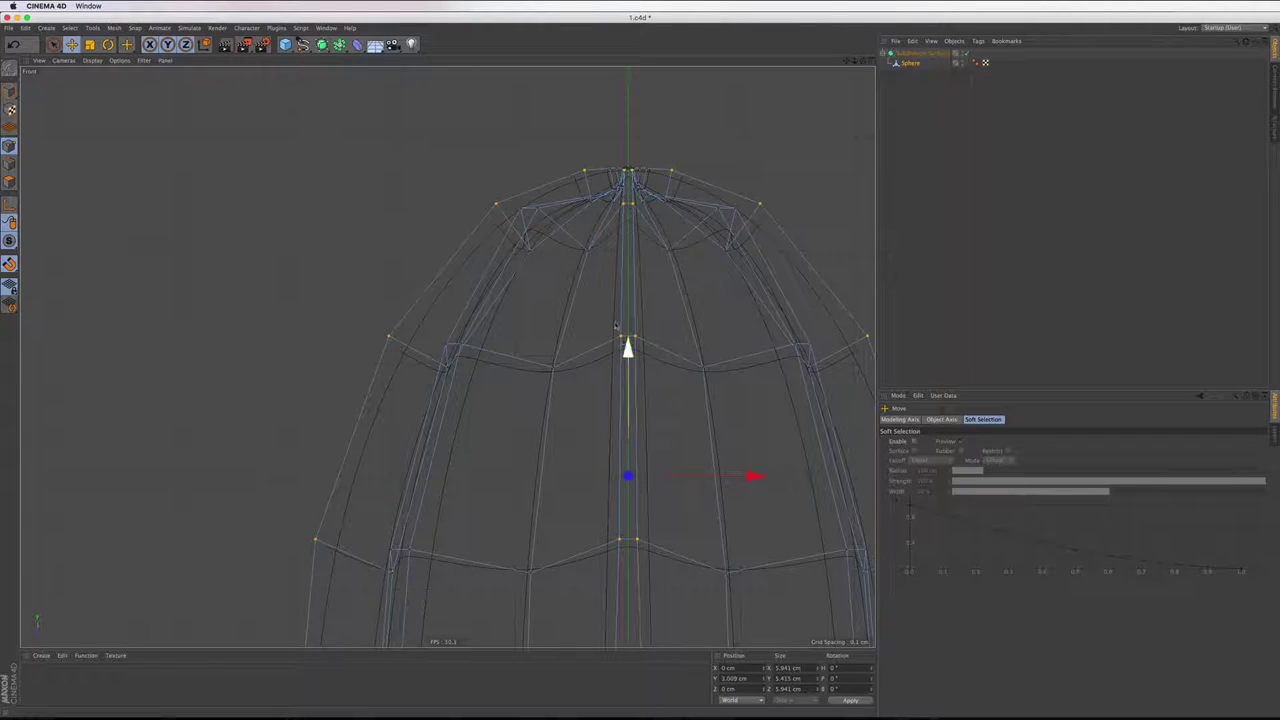
left_click(920, 53)
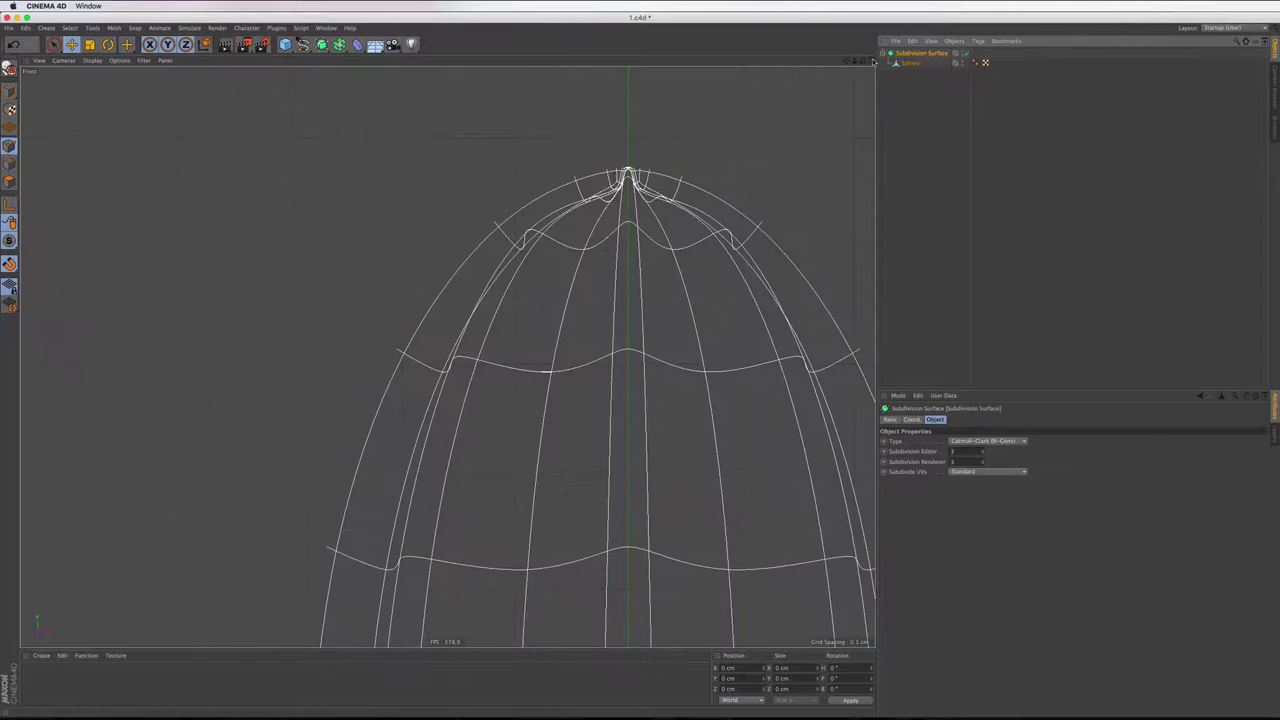
key("F5")
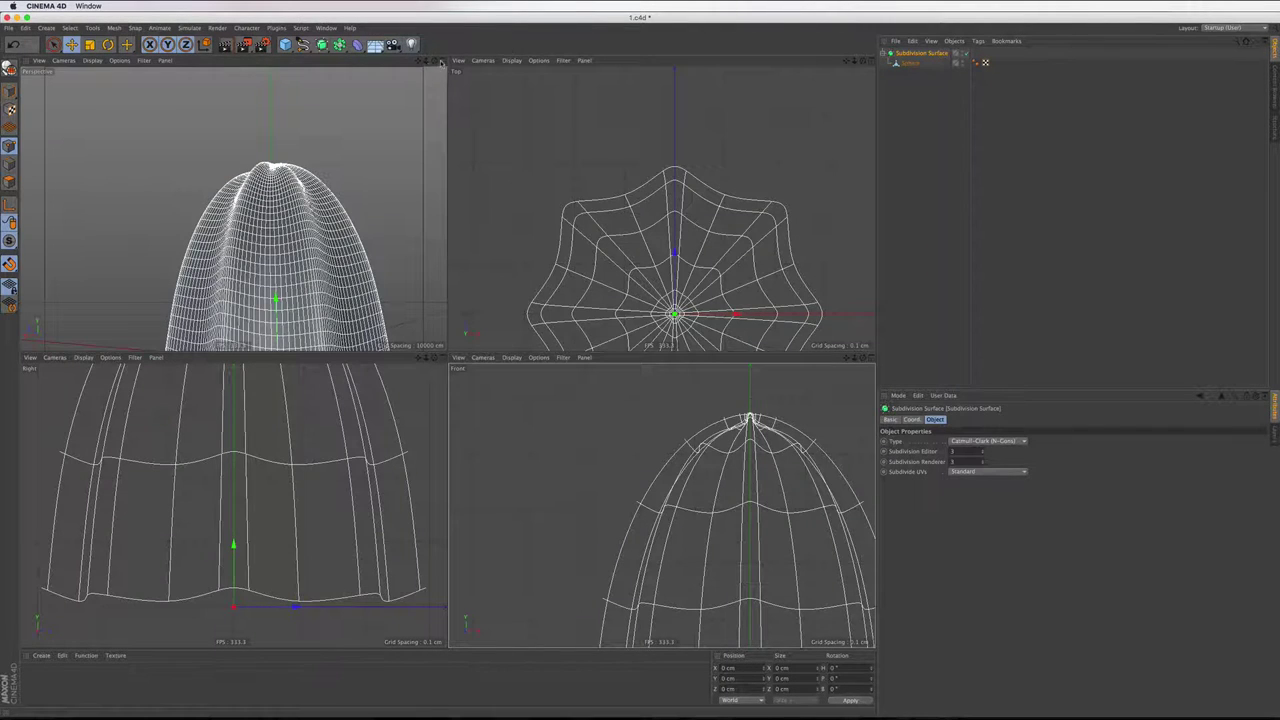
left_click(441, 62)
left_click_drag(866, 64, 912, 145)
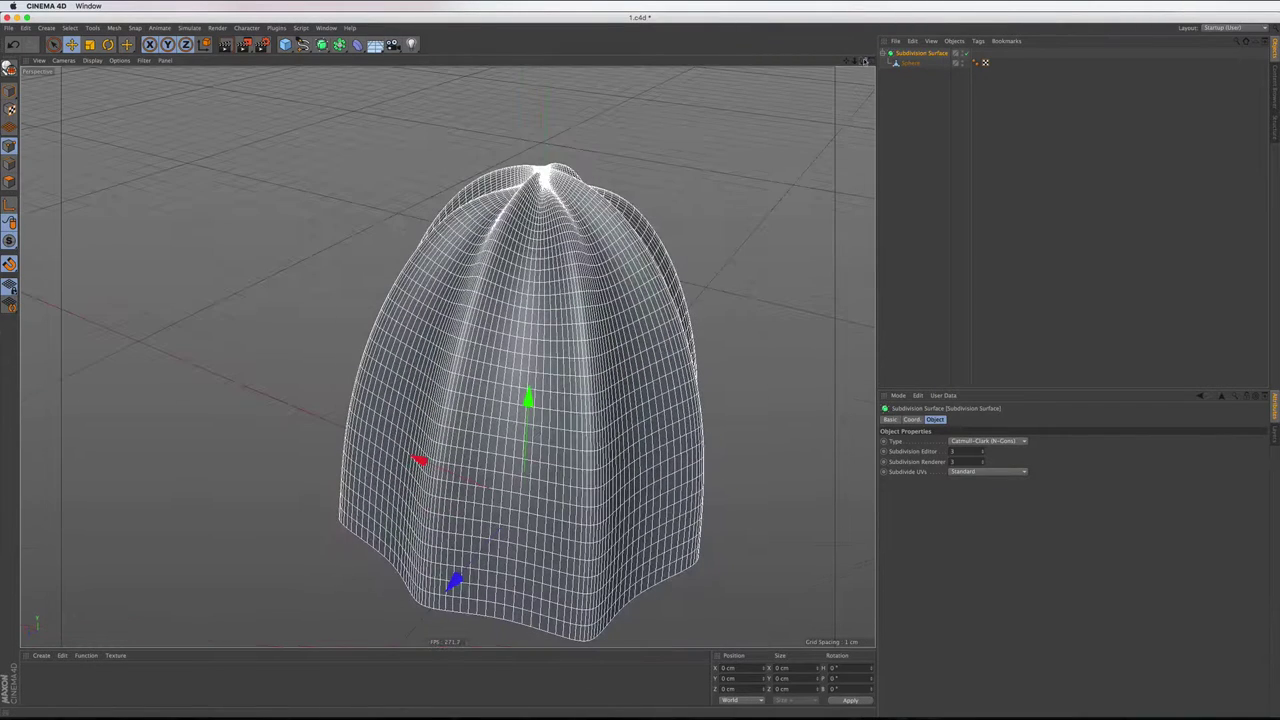
key("n")
key("a")
left_click(912, 145)
scroll(635, 220, "down", 2)
scroll(635, 220, "down", 2)
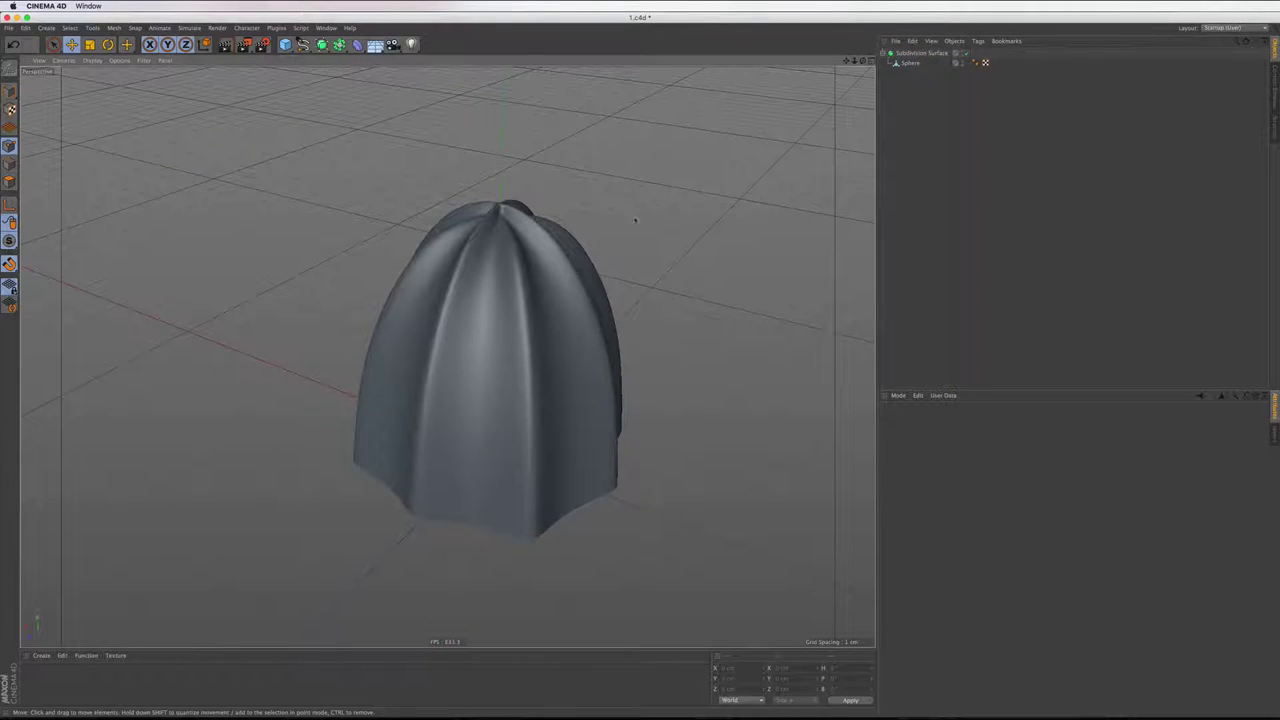
left_click(869, 60)
left_click(866, 360)
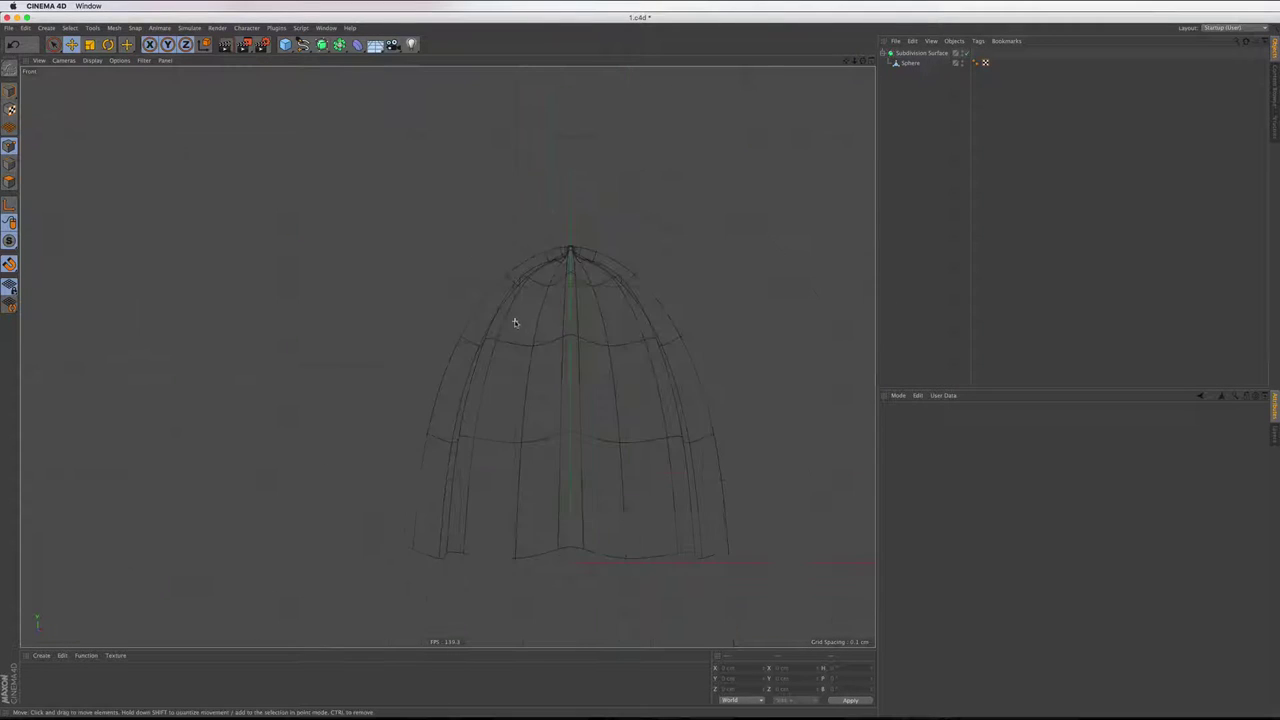
Box-select the Sphere's bottom row of points and set their Size Y to 0 to level them
left_click(595, 465)
scroll(590, 495, "up", 2)
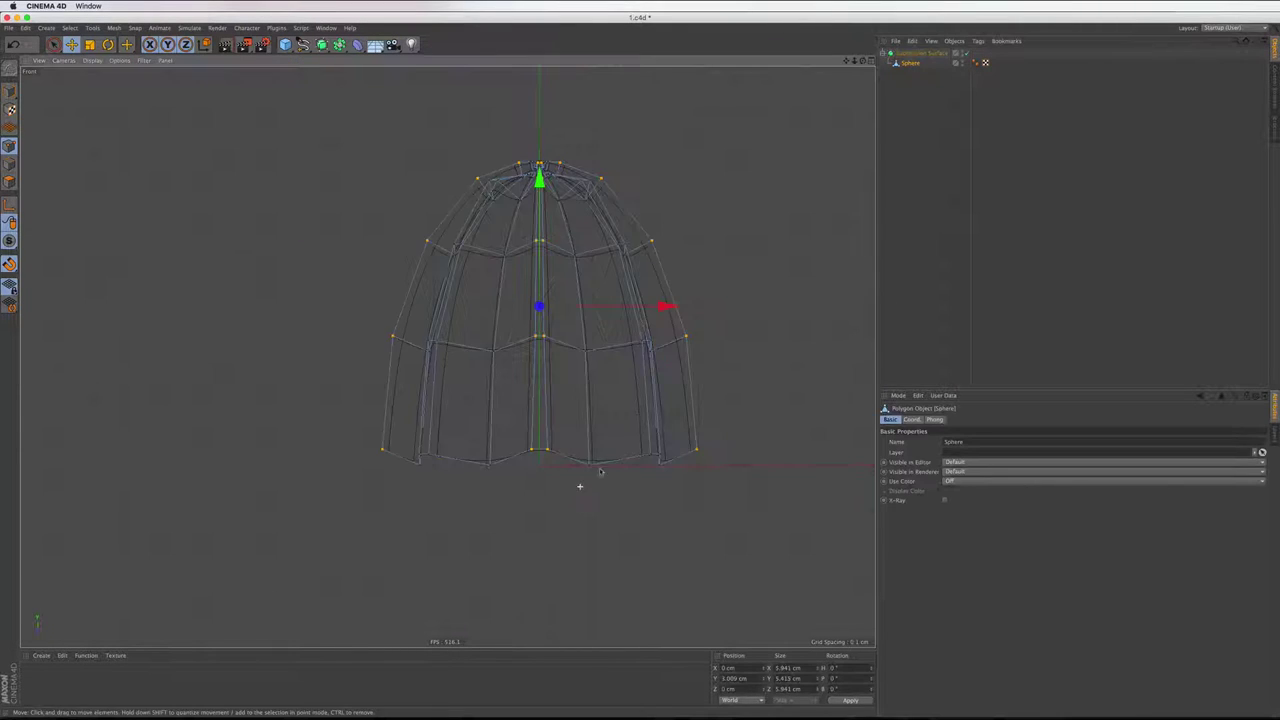
scroll(600, 471, "up", 2)
left_click_drag(55, 44, 86, 74)
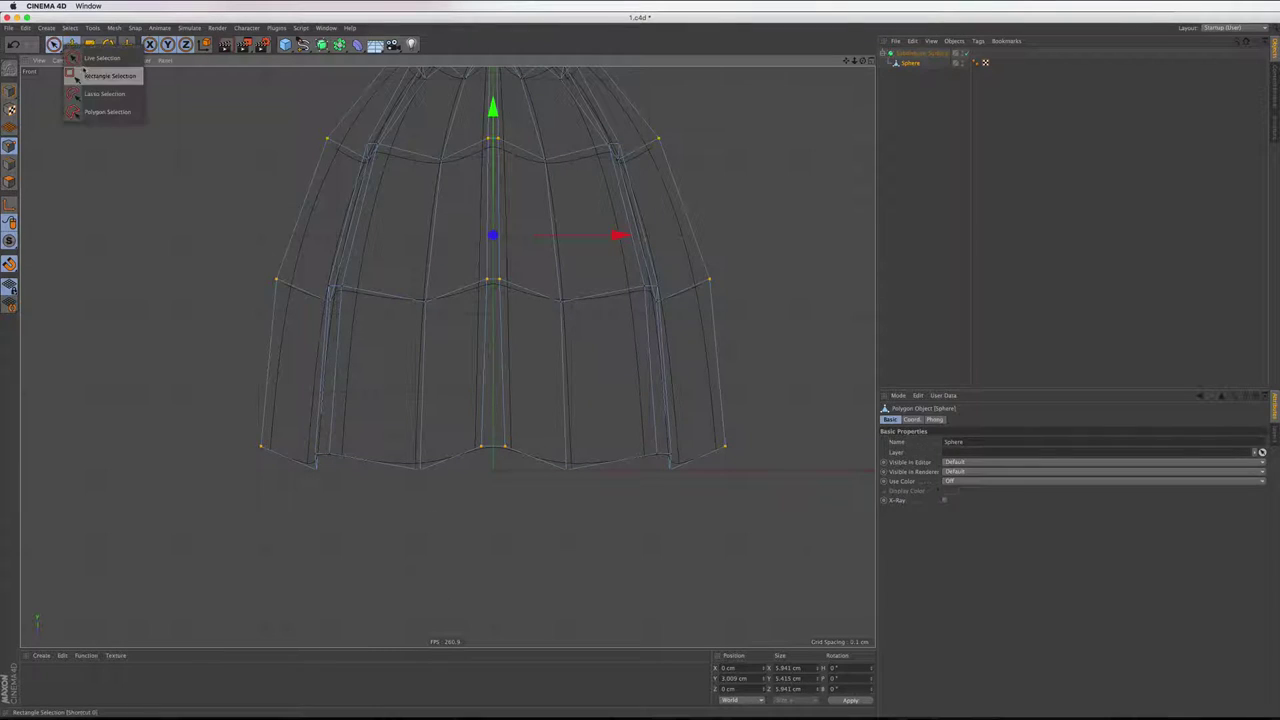
left_click_drag(211, 394, 776, 494)
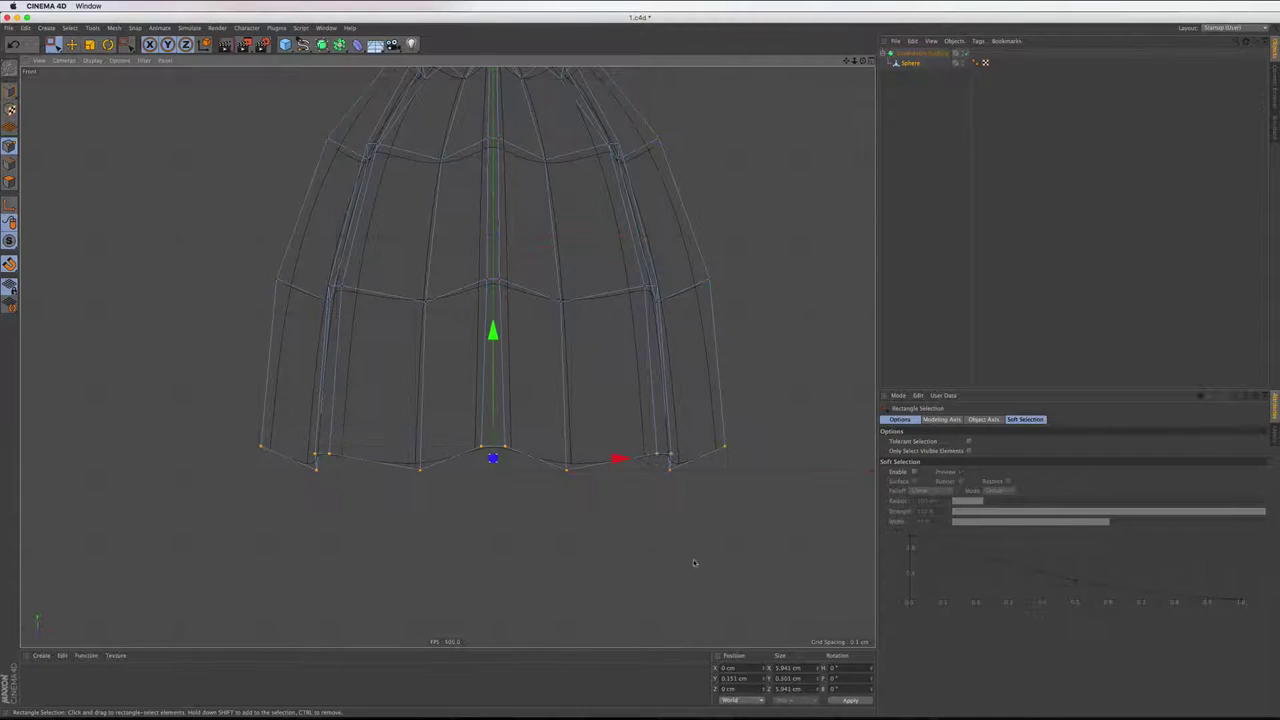
double_click(800, 679)
type("0")
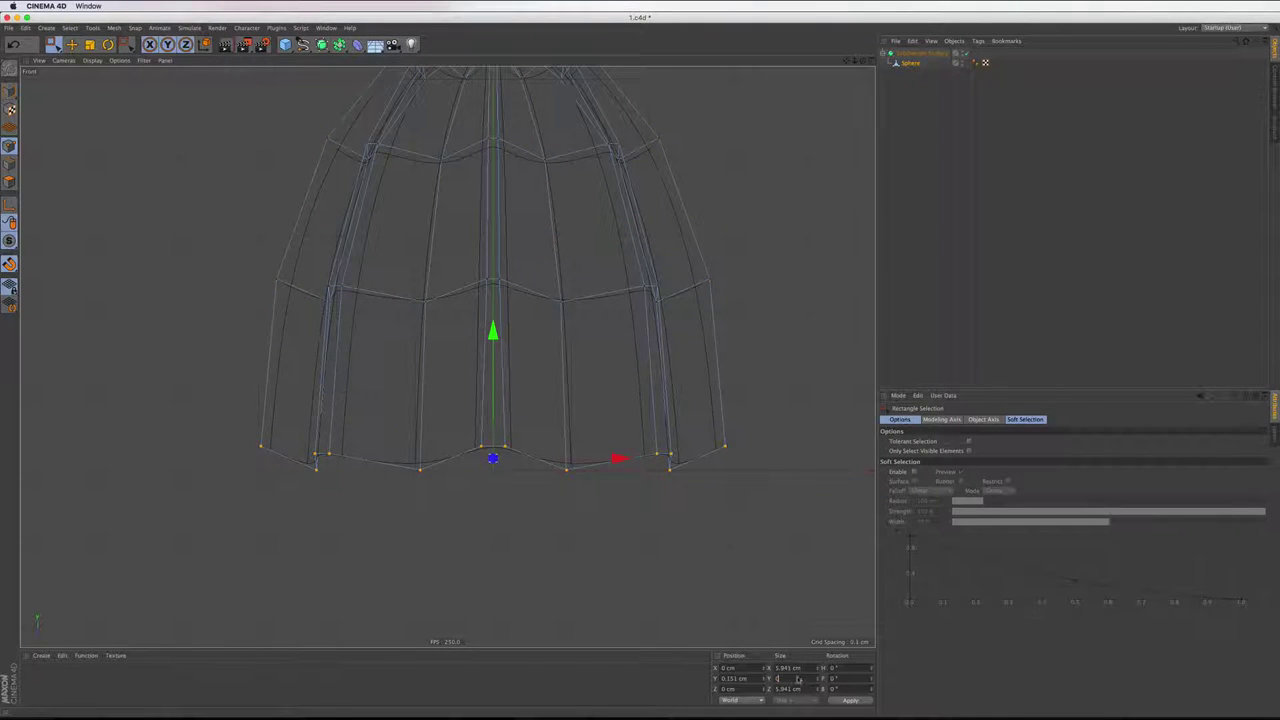
key("Return")
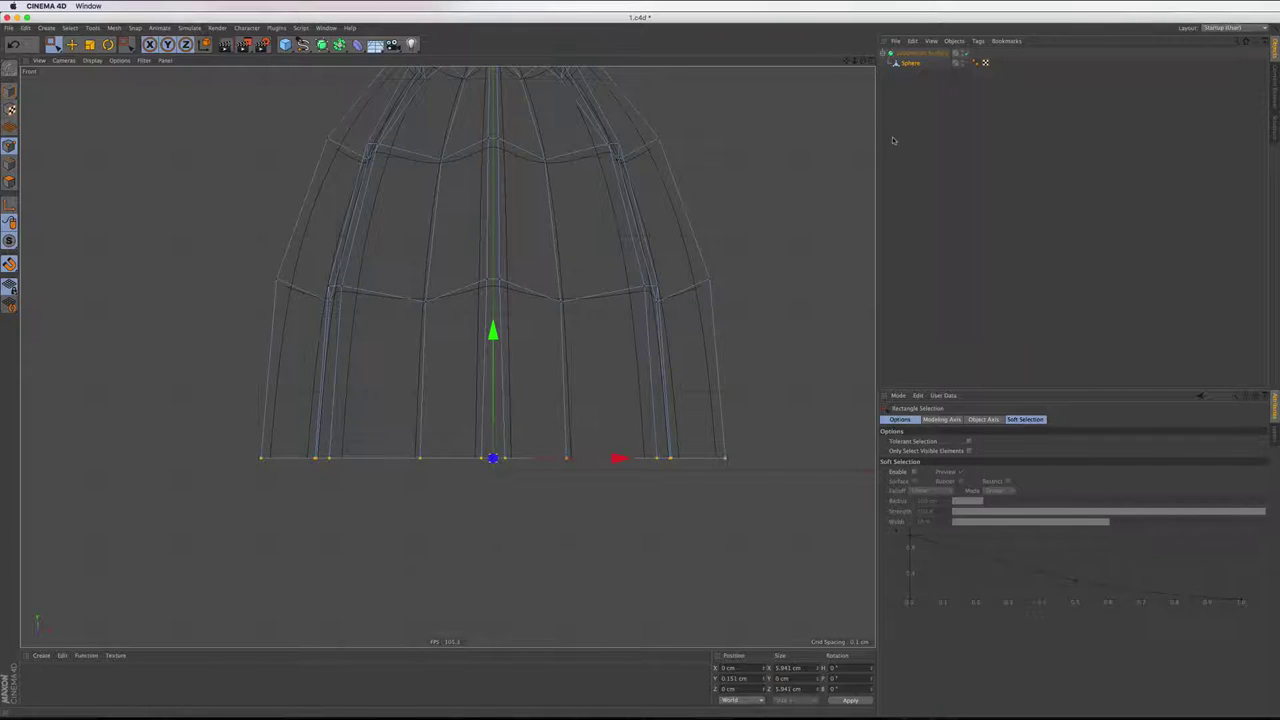
Disable the Subdivision Surface to show the cage in the maximised Perspective view
key("ctrl+shift+a")
left_click(871, 61)
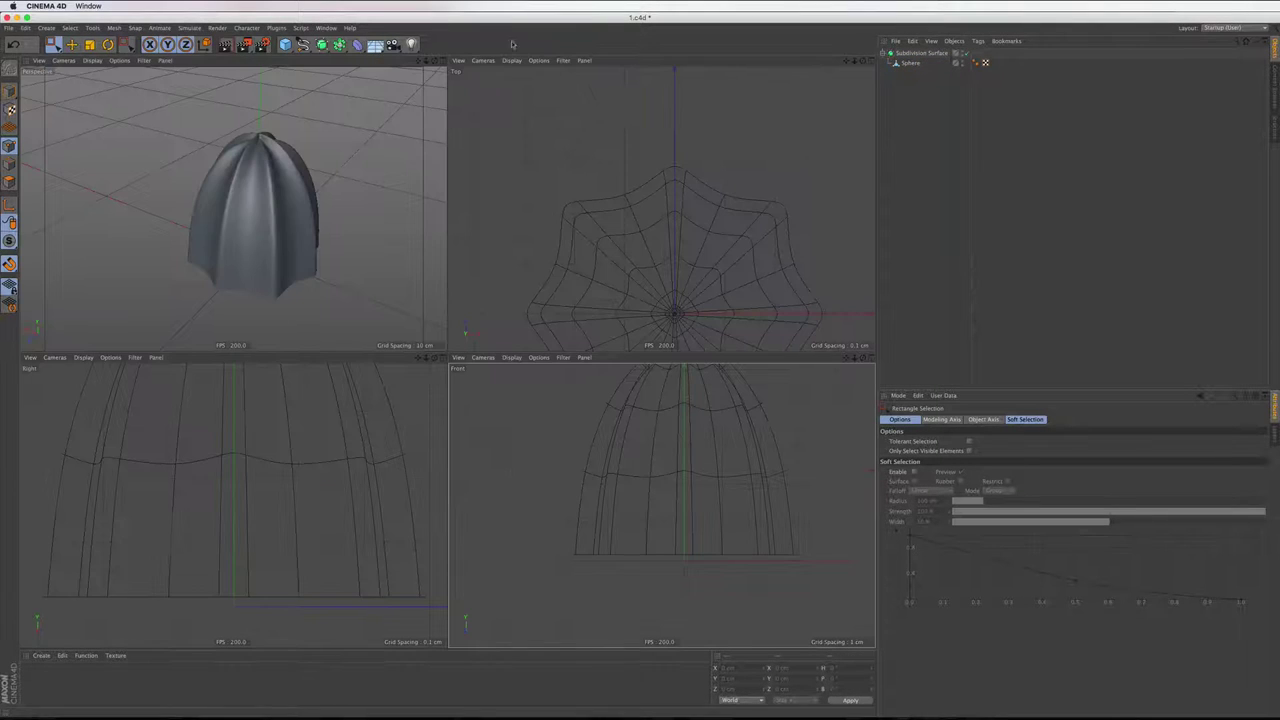
left_click(443, 65)
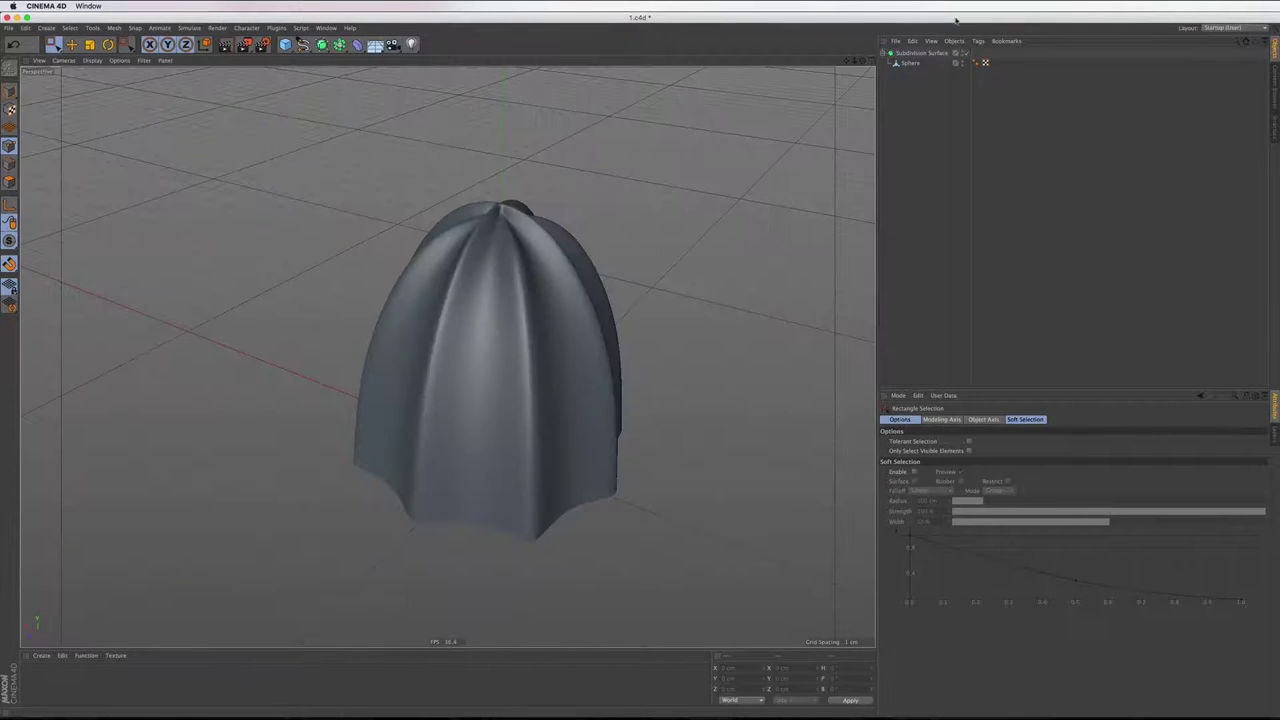
left_click(963, 53)
scroll(566, 468, "up", 3)
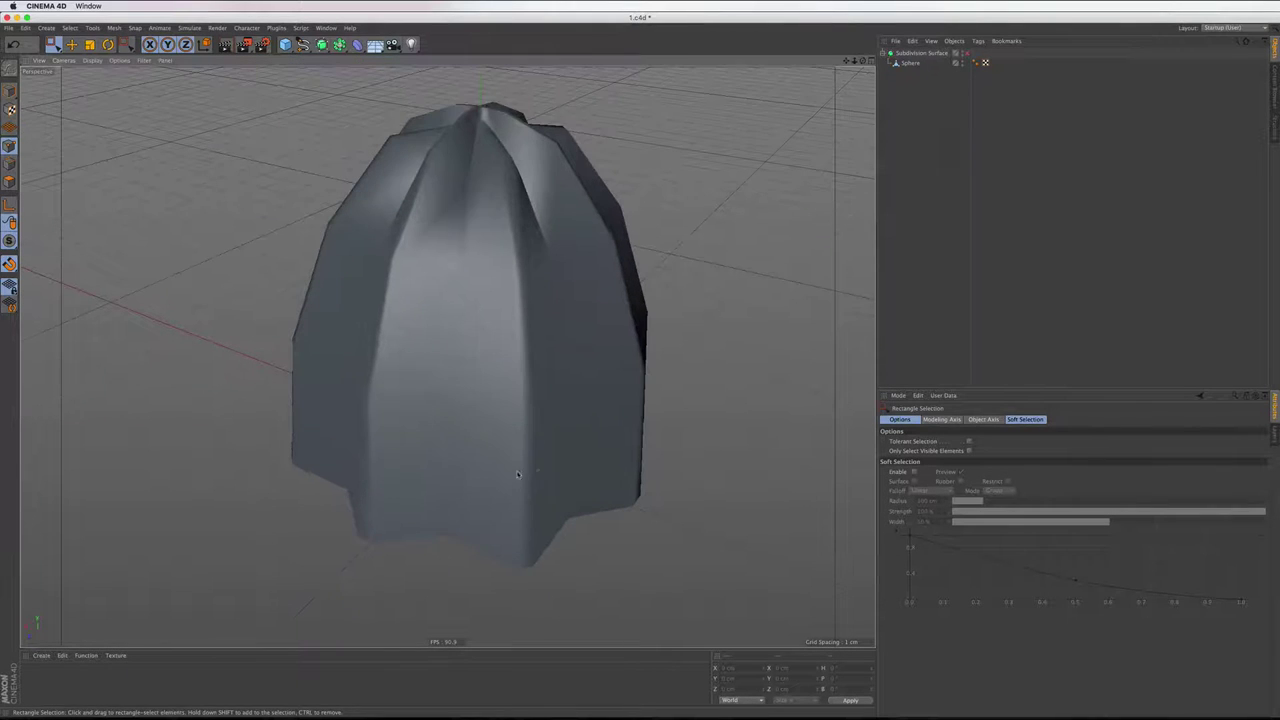
left_click_drag(53, 44, 80, 64)
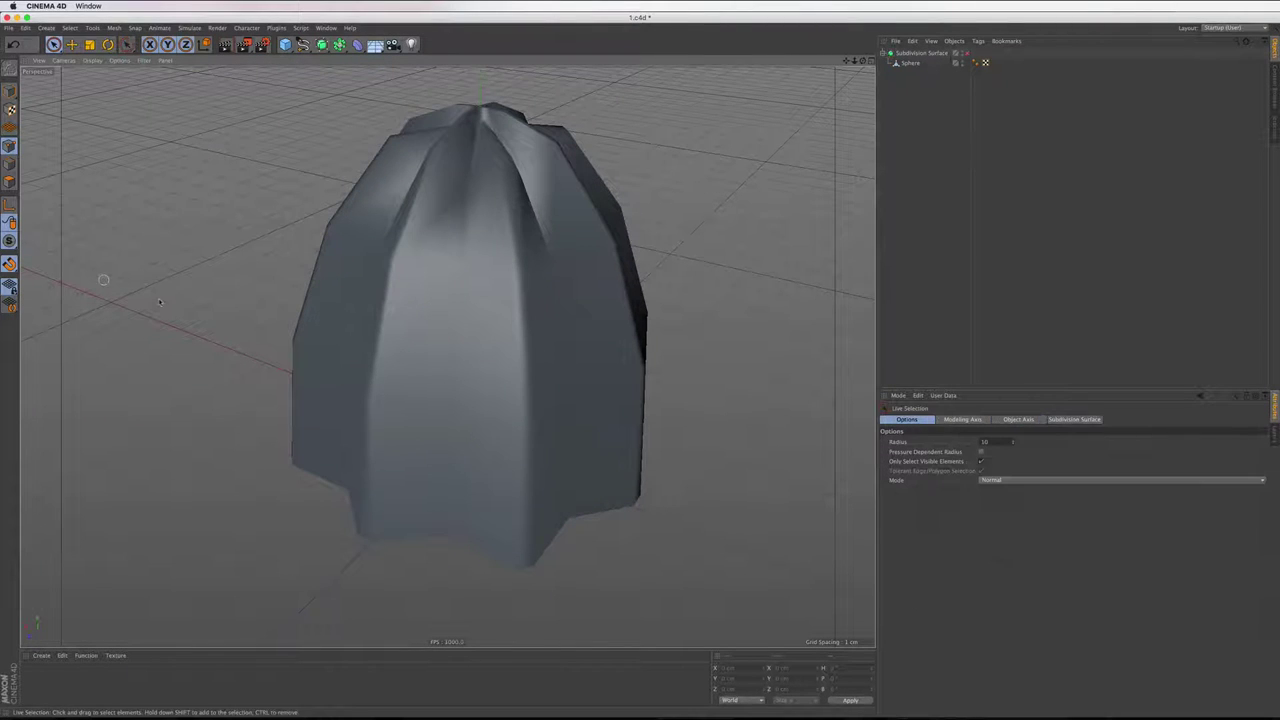
Loop-select the Sphere's 24-edge bottom rim and show its counts in Project Info
left_click(367, 376)
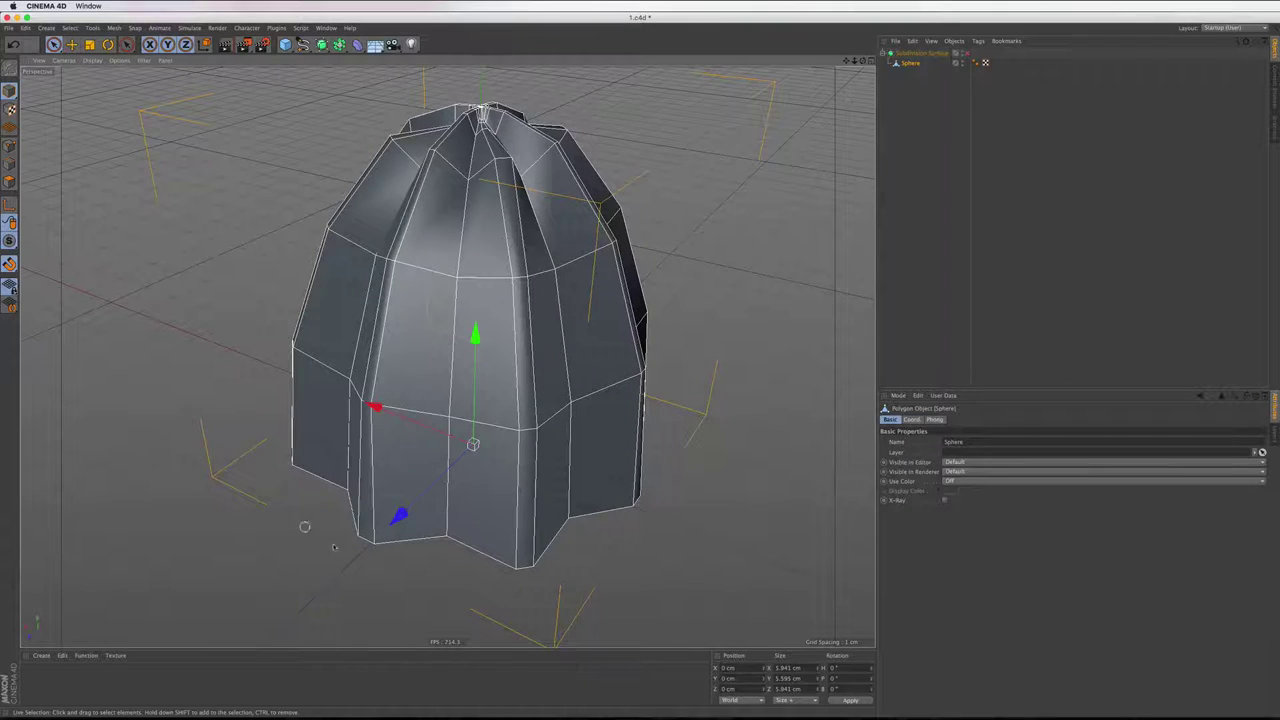
left_click(9, 147)
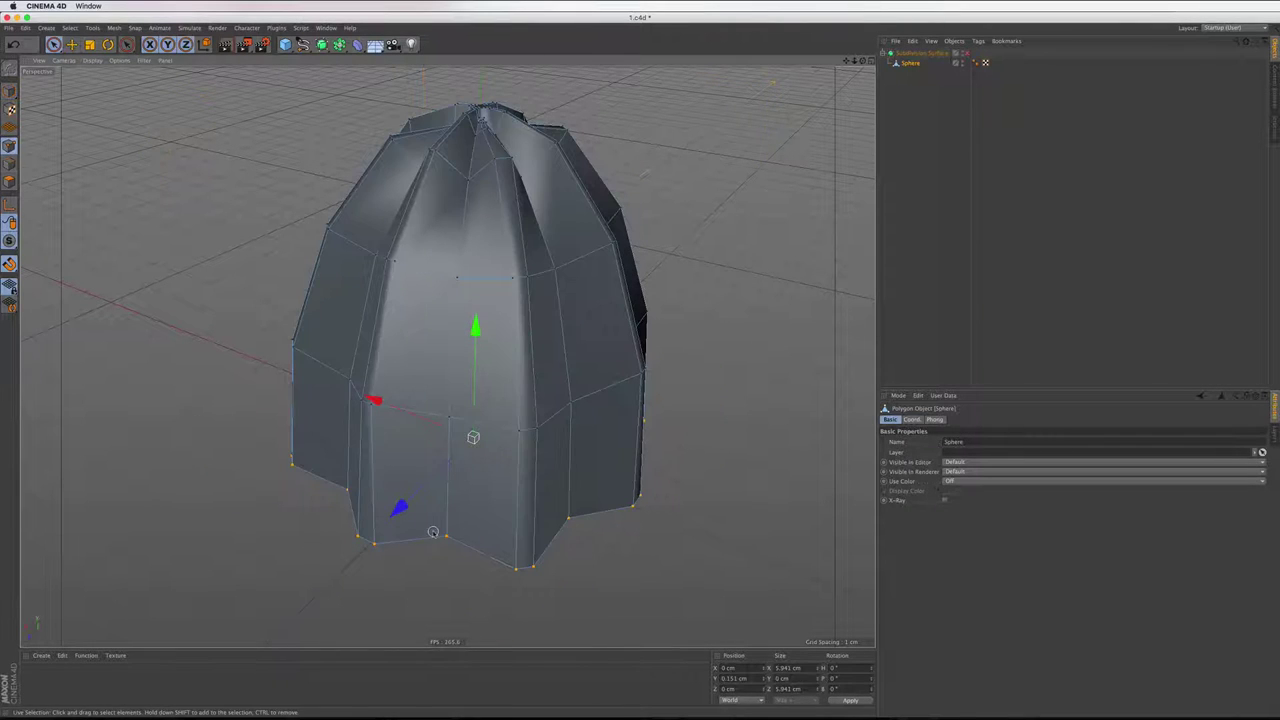
left_click(9, 164)
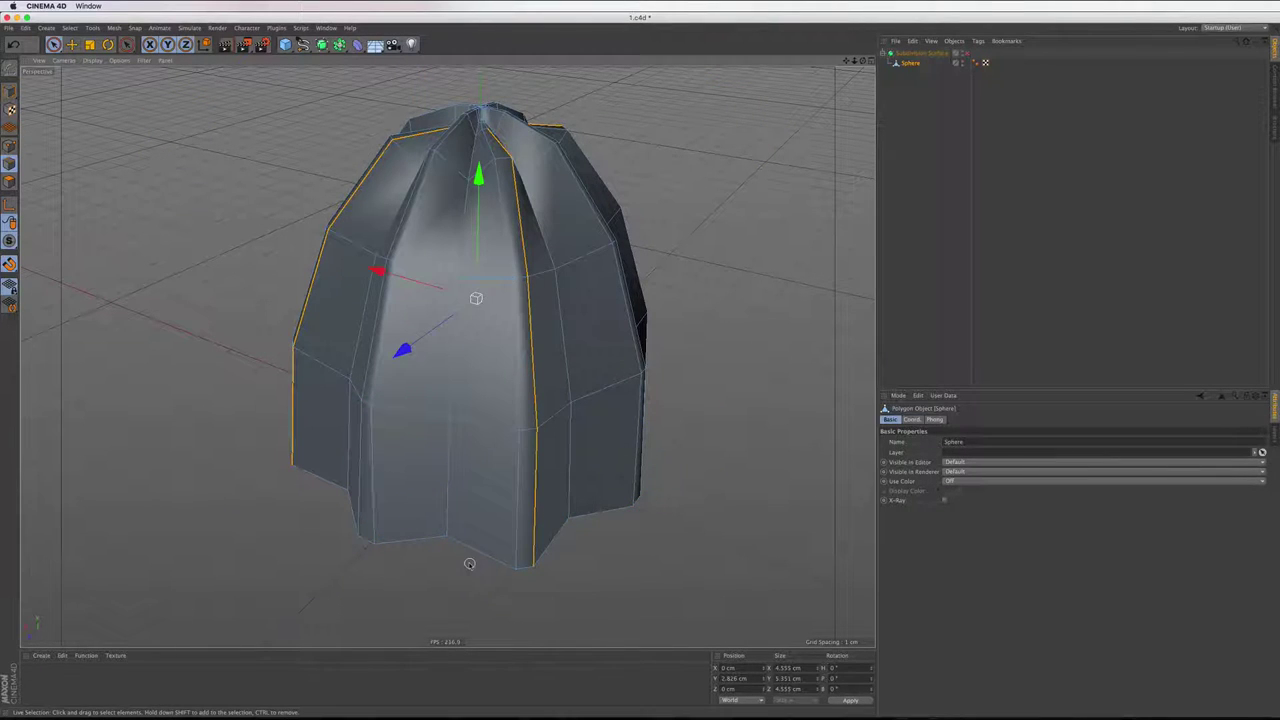
key("v")
left_click(532, 570)
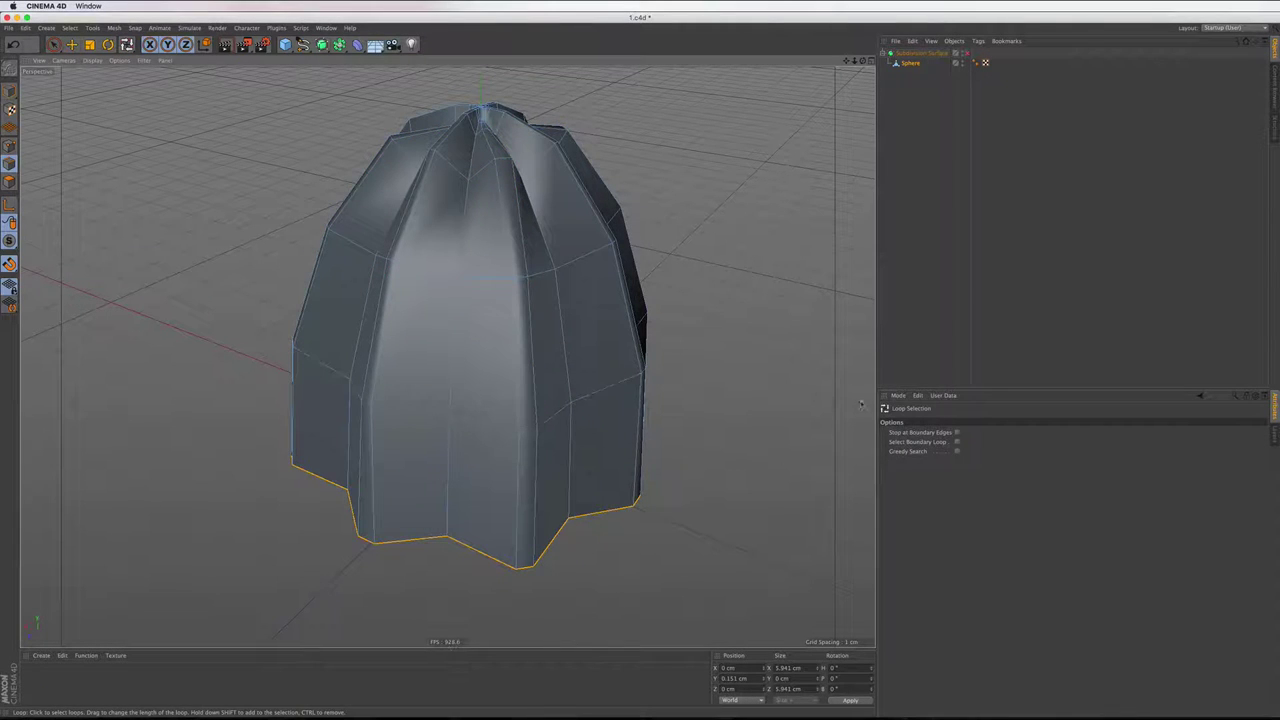
left_click(898, 395)
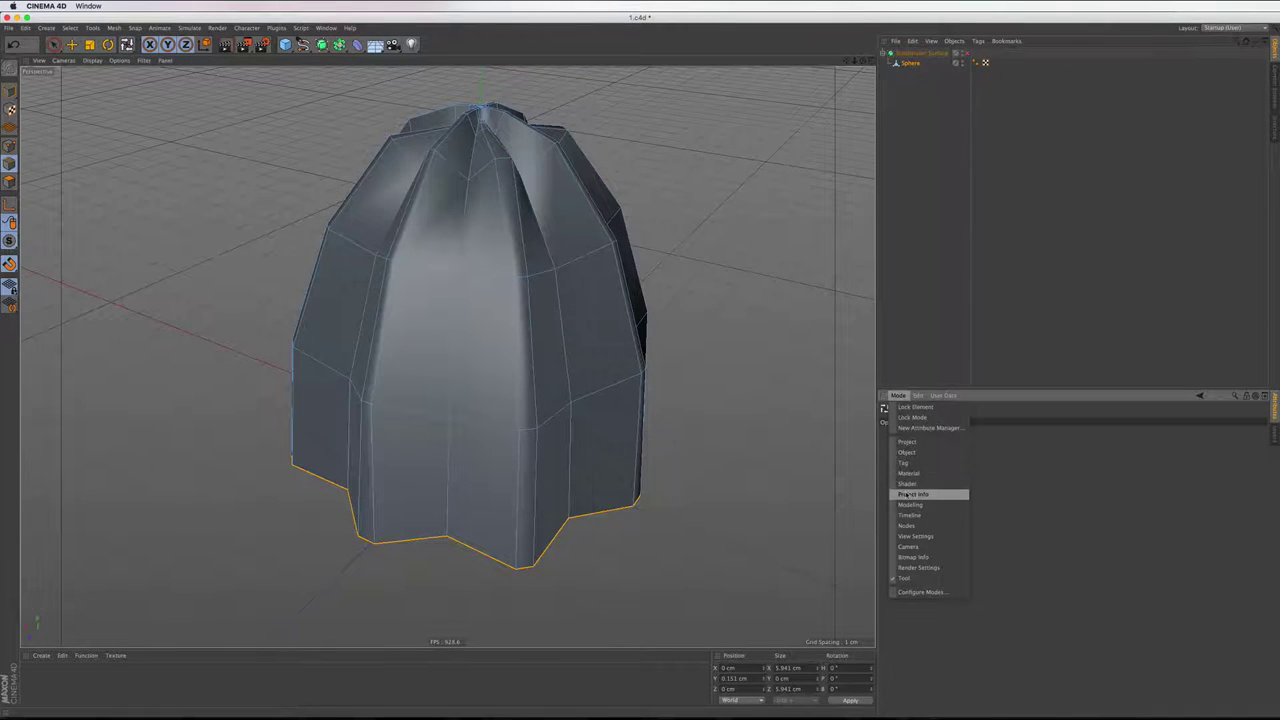
left_click(906, 494)
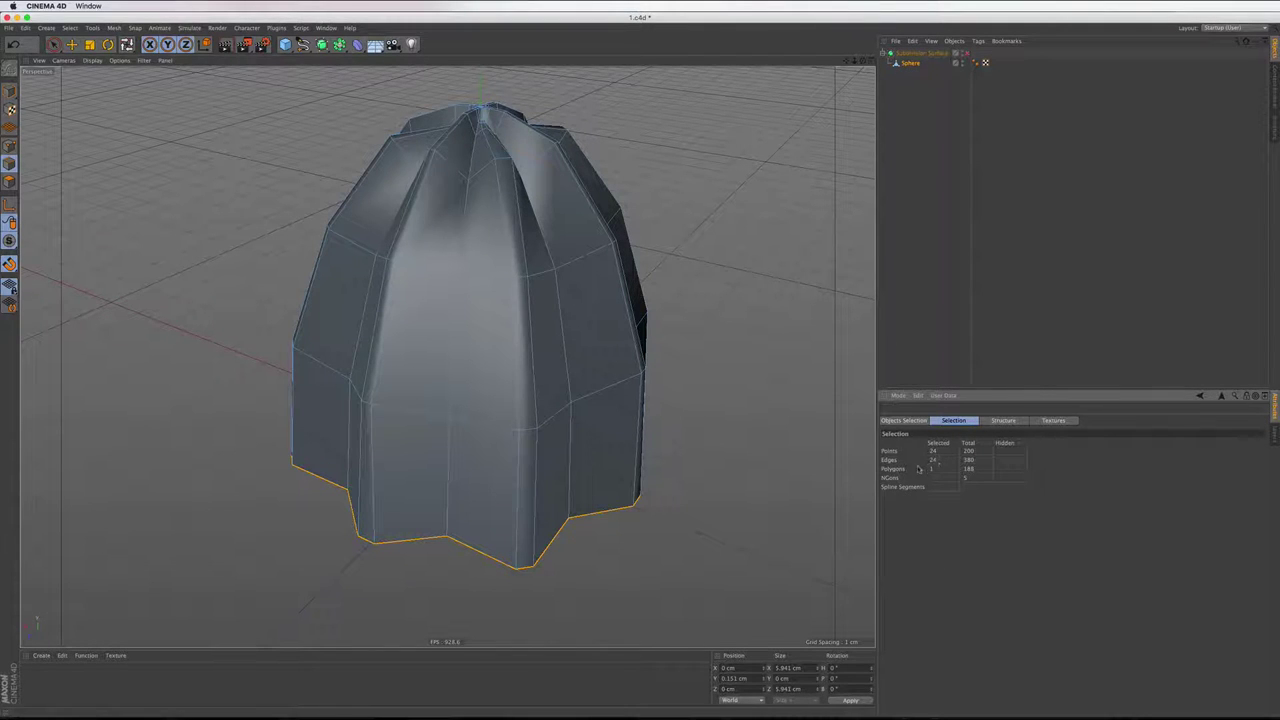
Add a Disc with Inner Radius 3.2 cm, Outer Radius 5 cm, 1 disc segment, 24 rotation segments
left_click(285, 44)
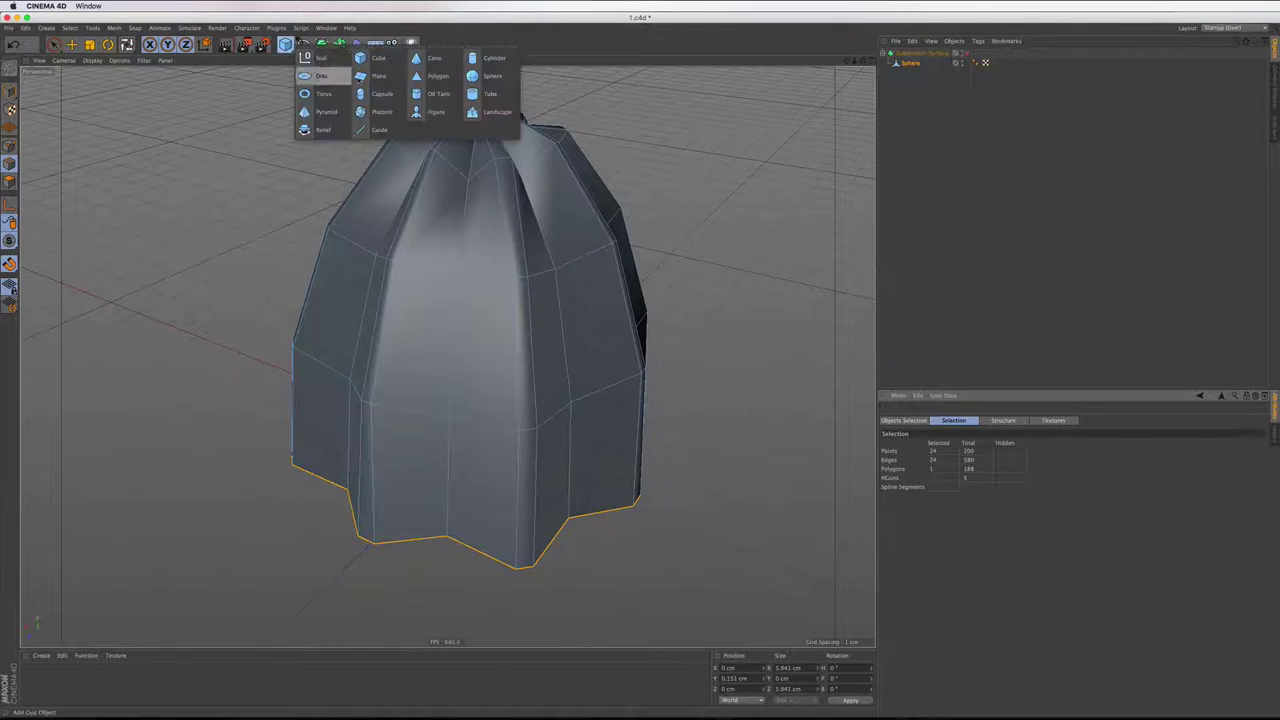
left_click(318, 76)
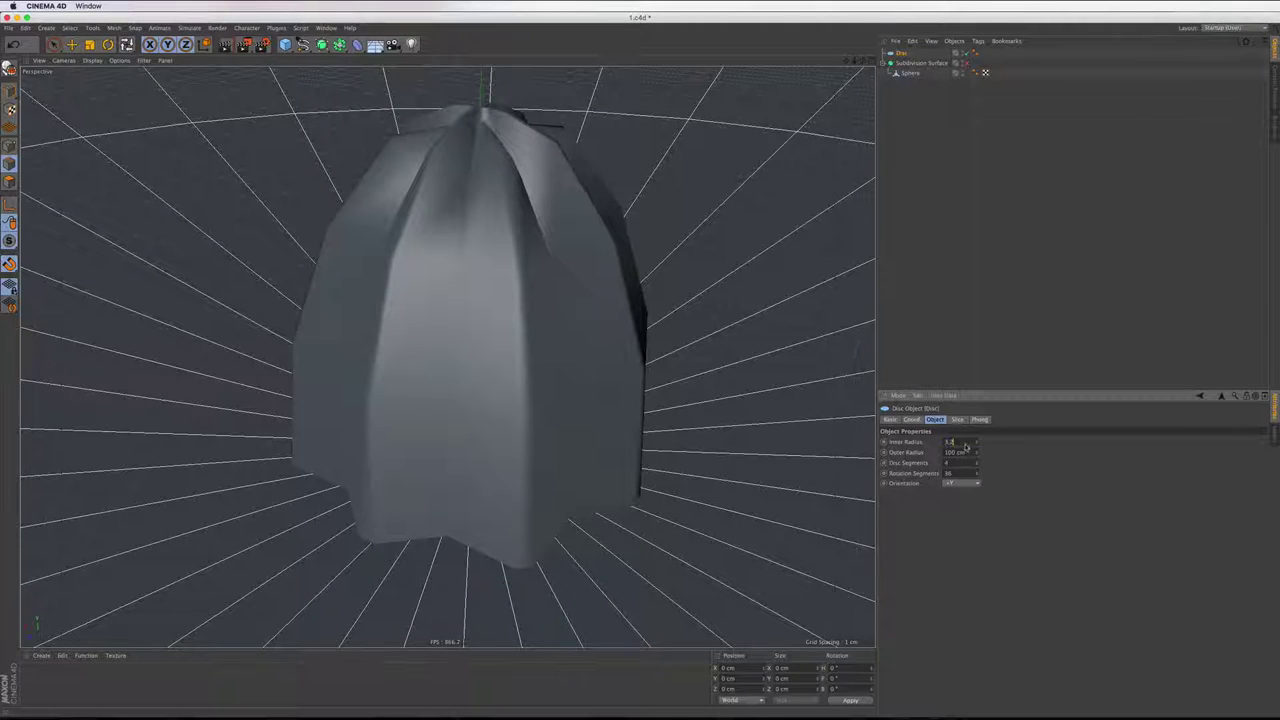
key("Return")
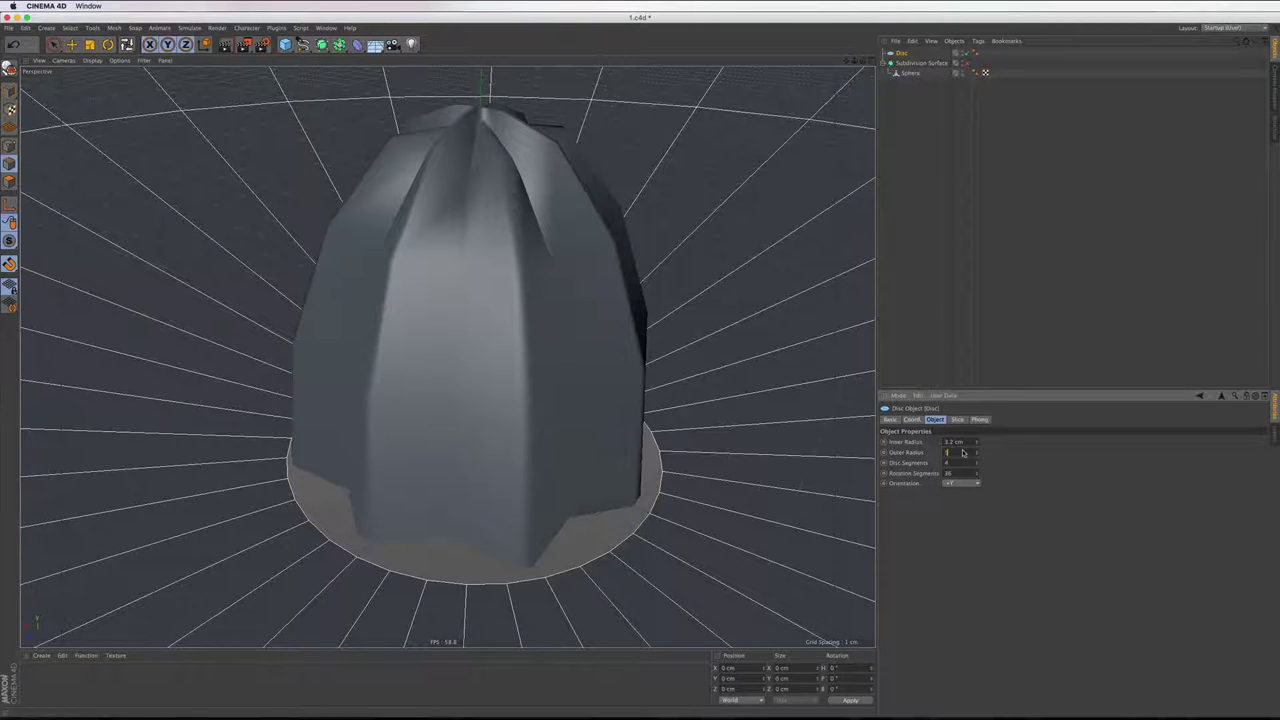
key("Return")
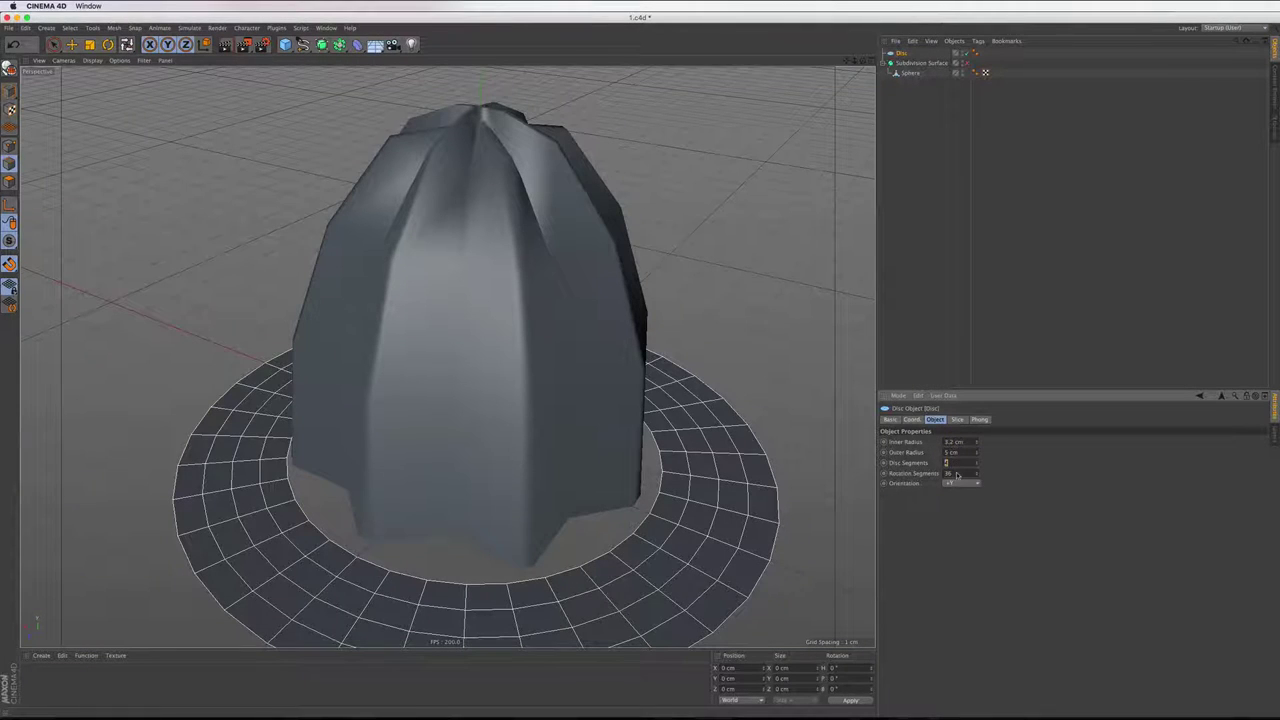
key("Tab")
type("24")
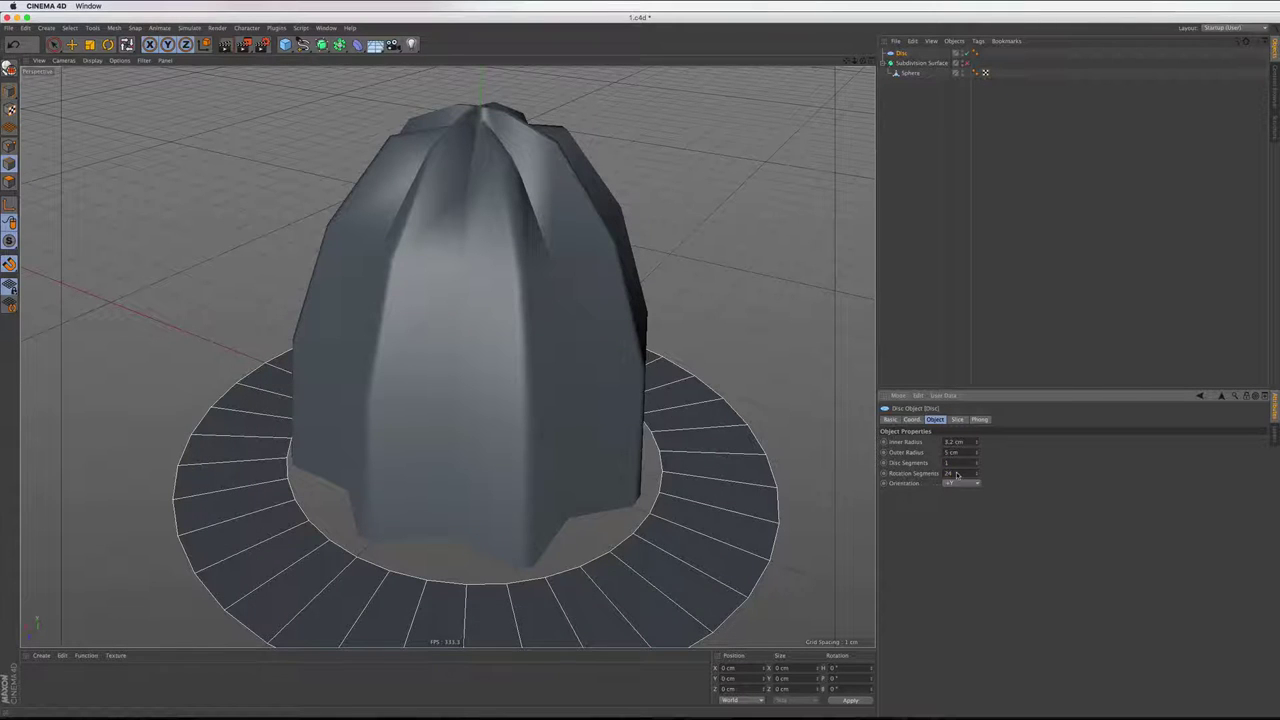
key("Return")
scroll(665, 383, "down", 3)
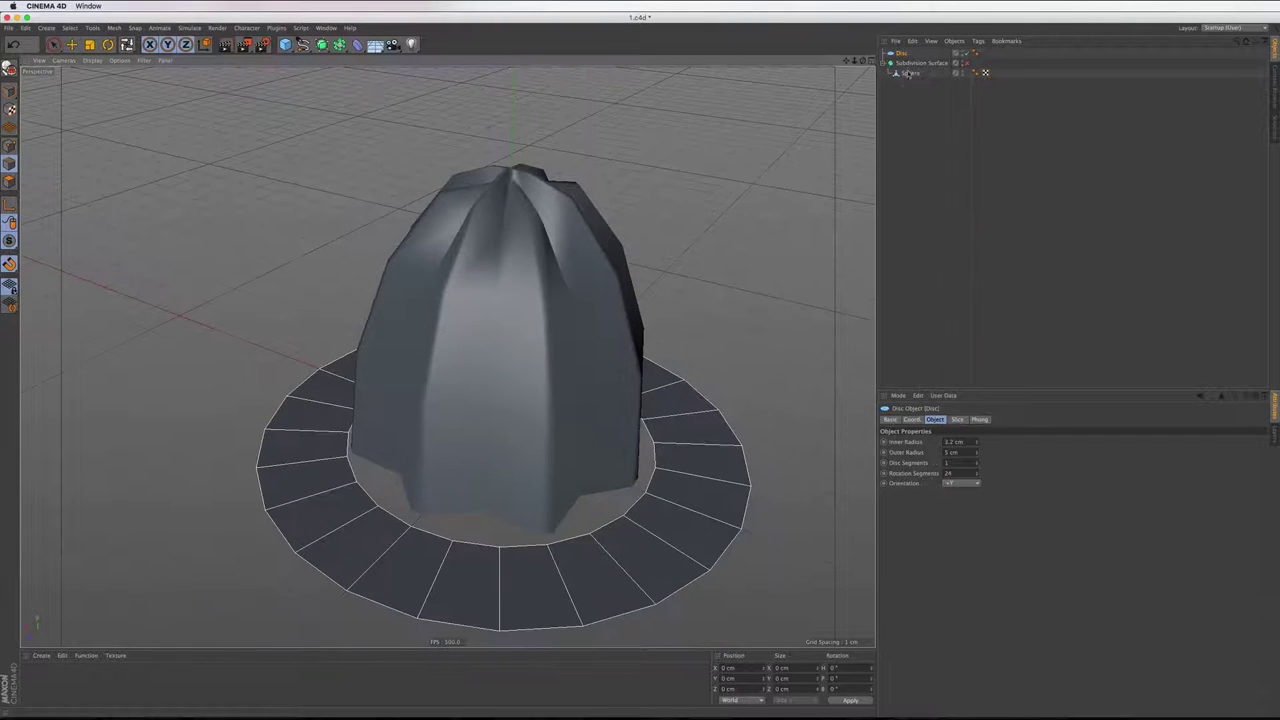
key("F2")
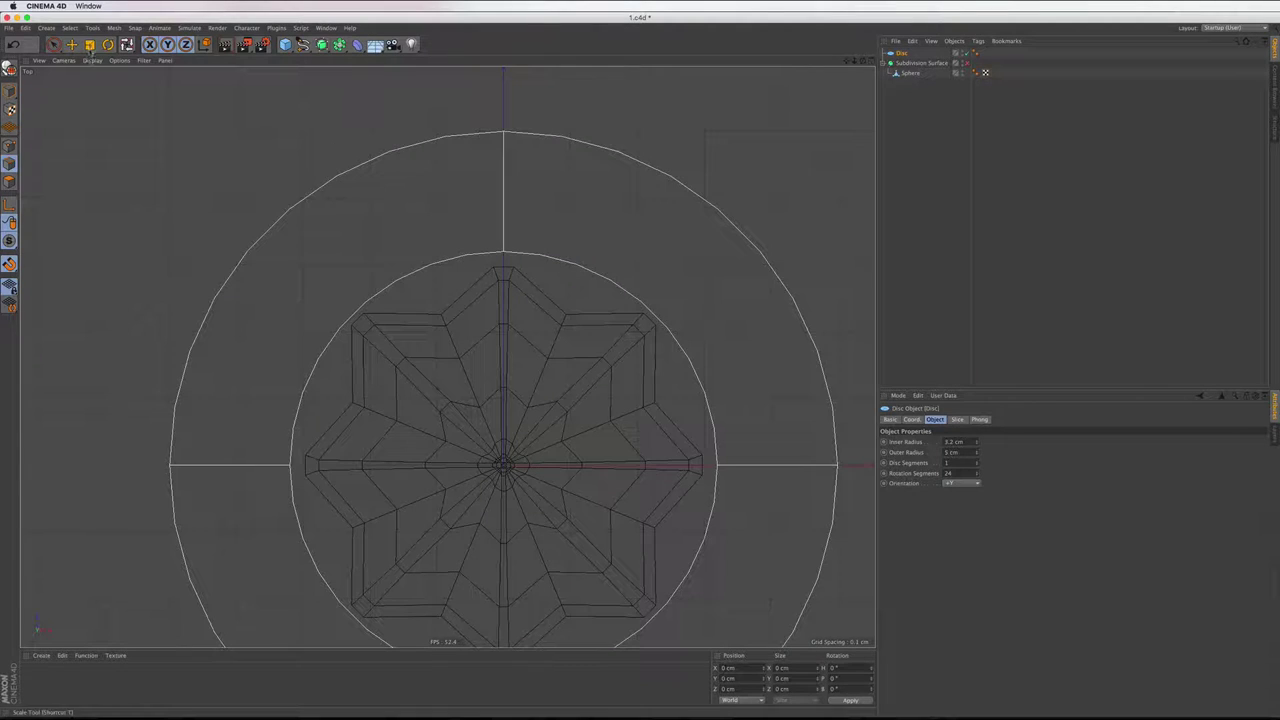
Show isoline edges, make the Disc editable and set its heading rotation to 7.5°
left_click(92, 60)
left_click(102, 168)
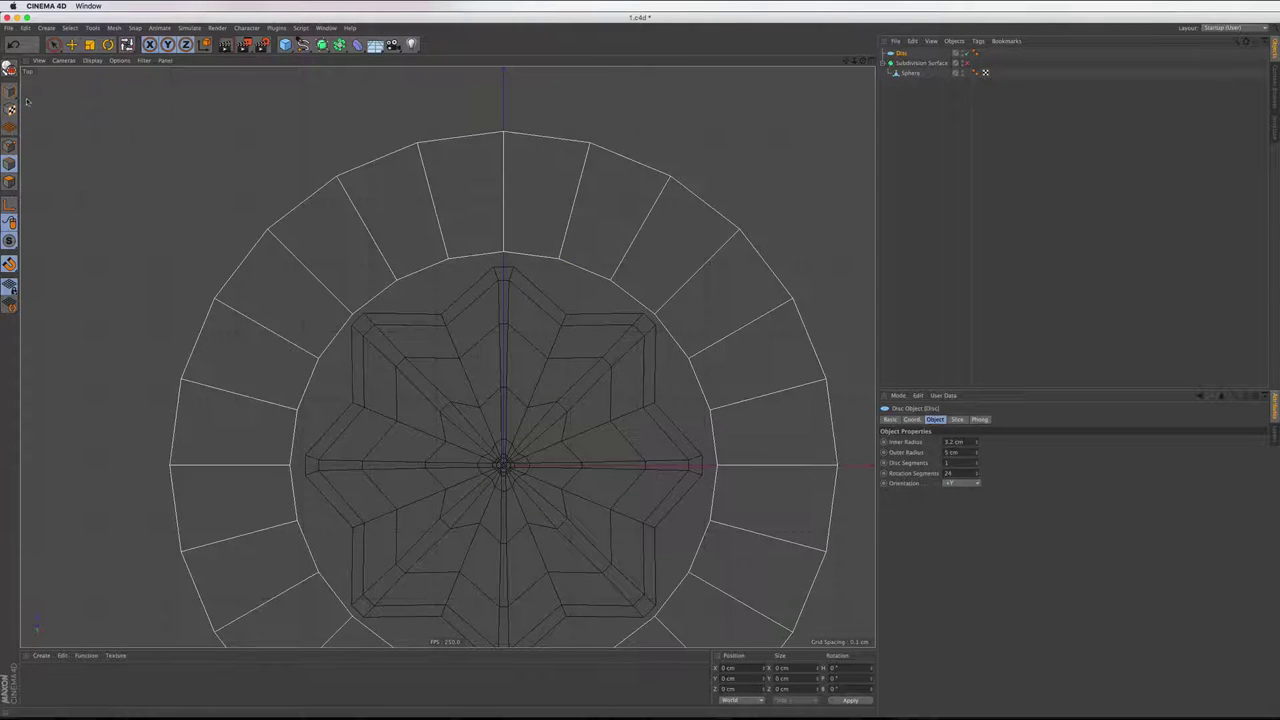
scroll(478, 244, "up", 3)
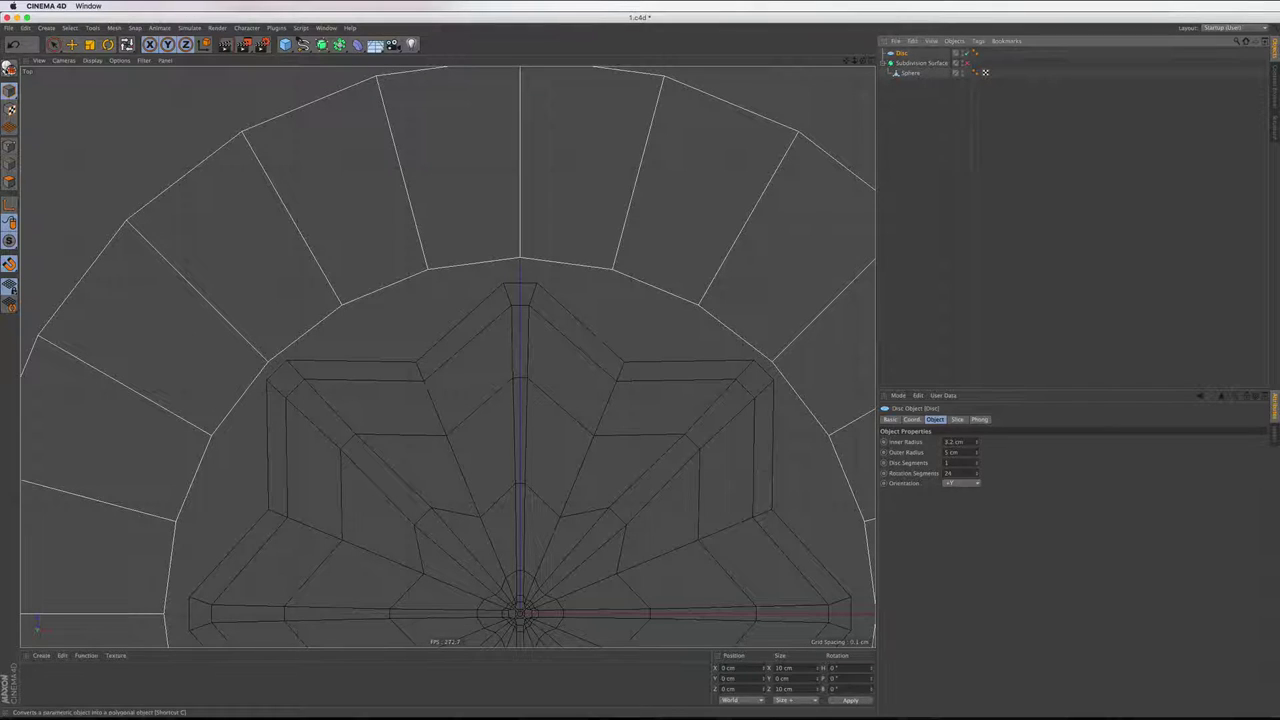
left_click(9, 67)
type("15")
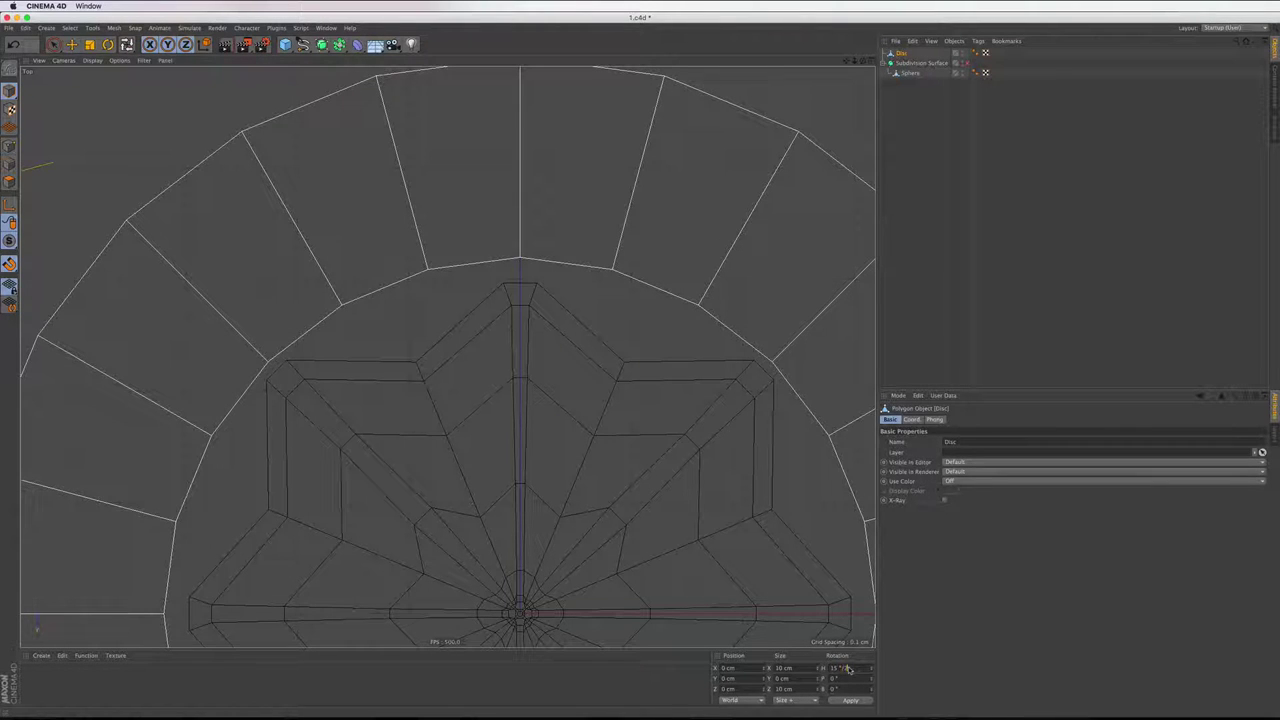
type("7.5")
key("Return")
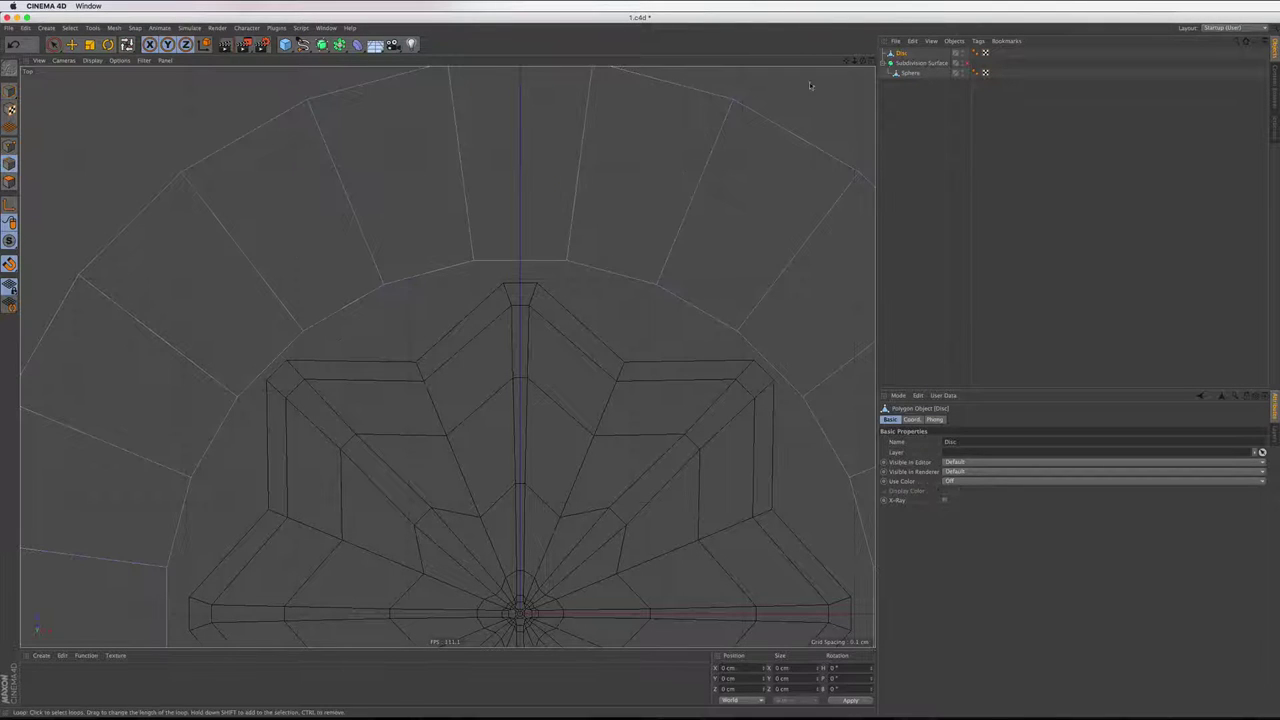
left_click(866, 60)
Connect the Sphere and Disc into Disc.1 and parent it under the Subdivision Surface
left_click(443, 60)
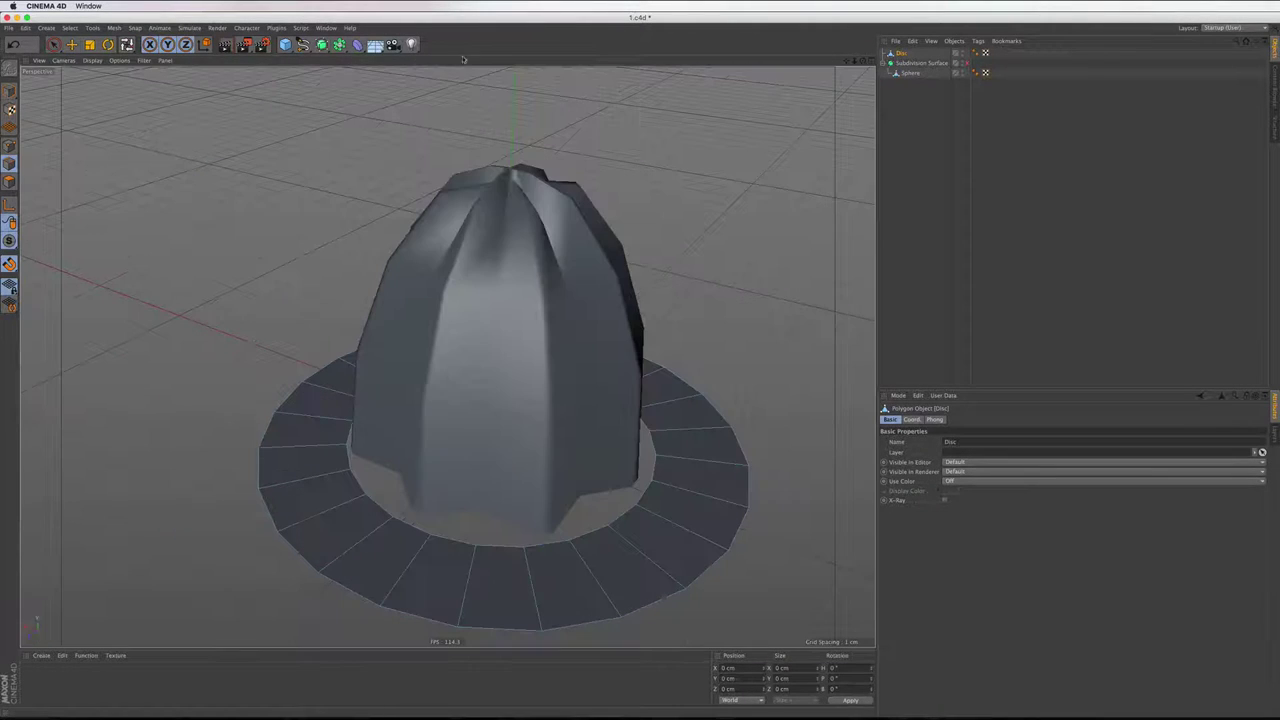
left_click(912, 73)
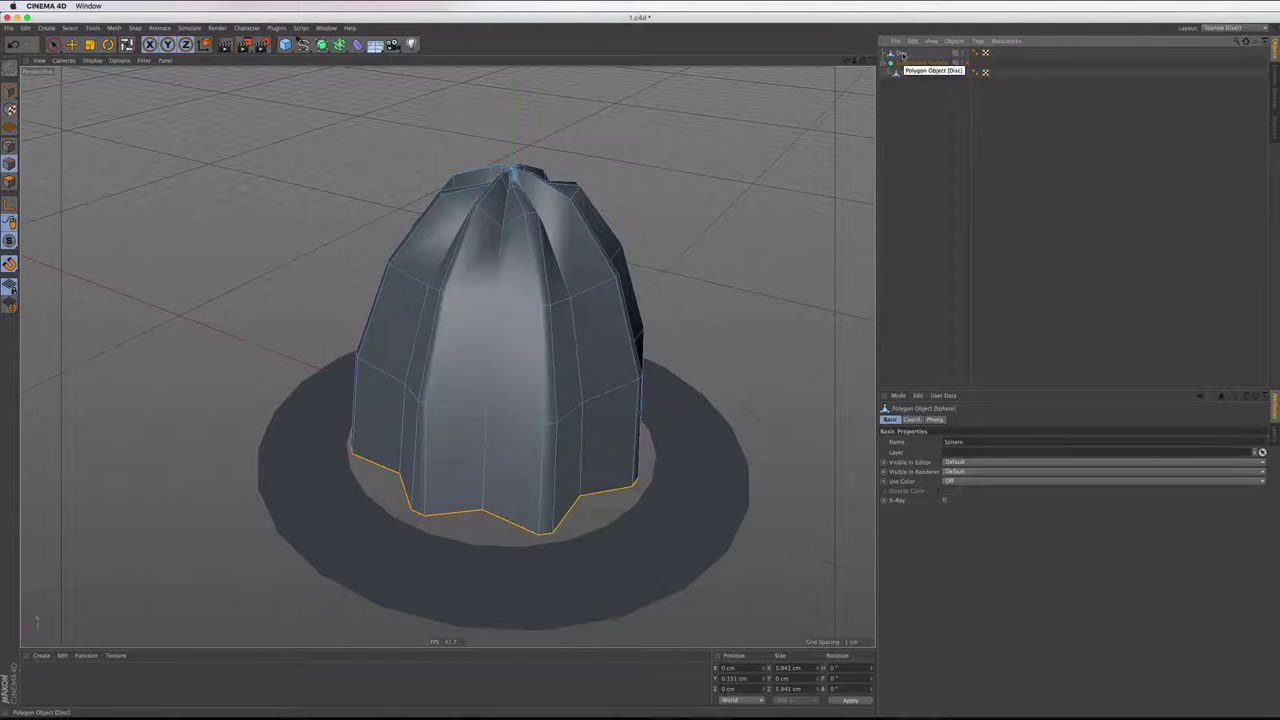
left_click(901, 52)
scroll(786, 171, "up", 3)
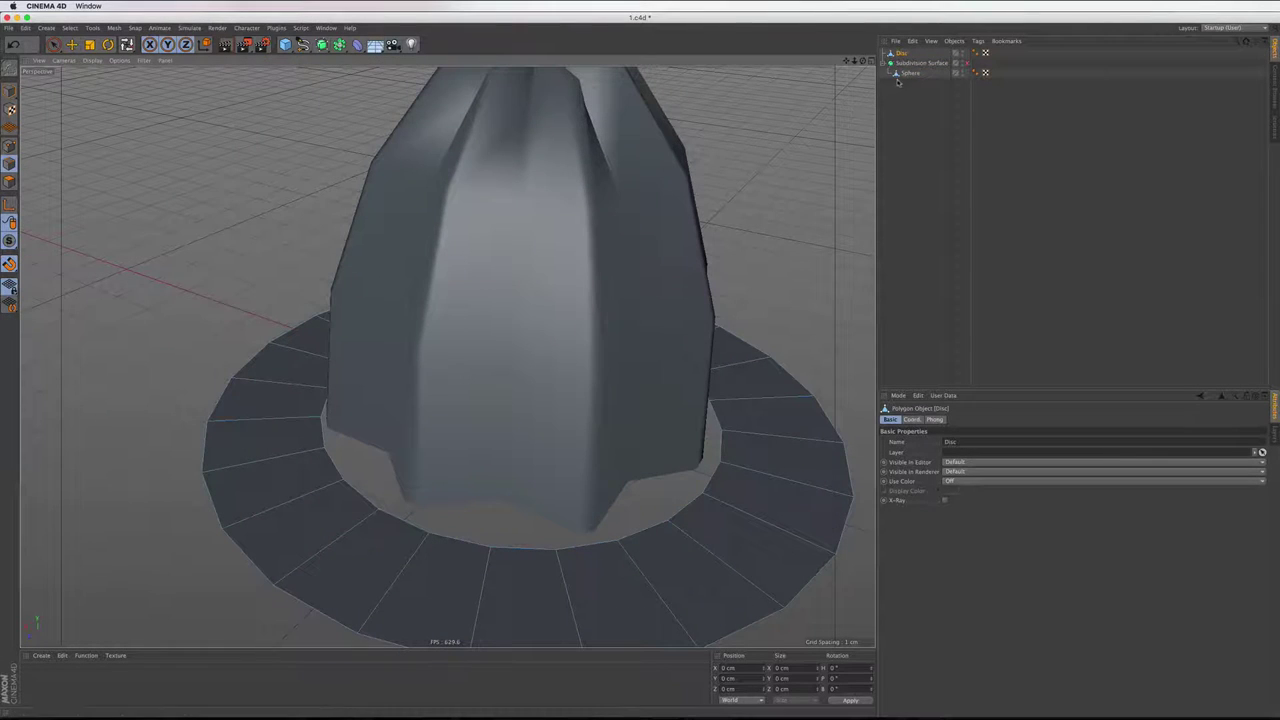
left_click(908, 74, "shift")
right_click(908, 74)
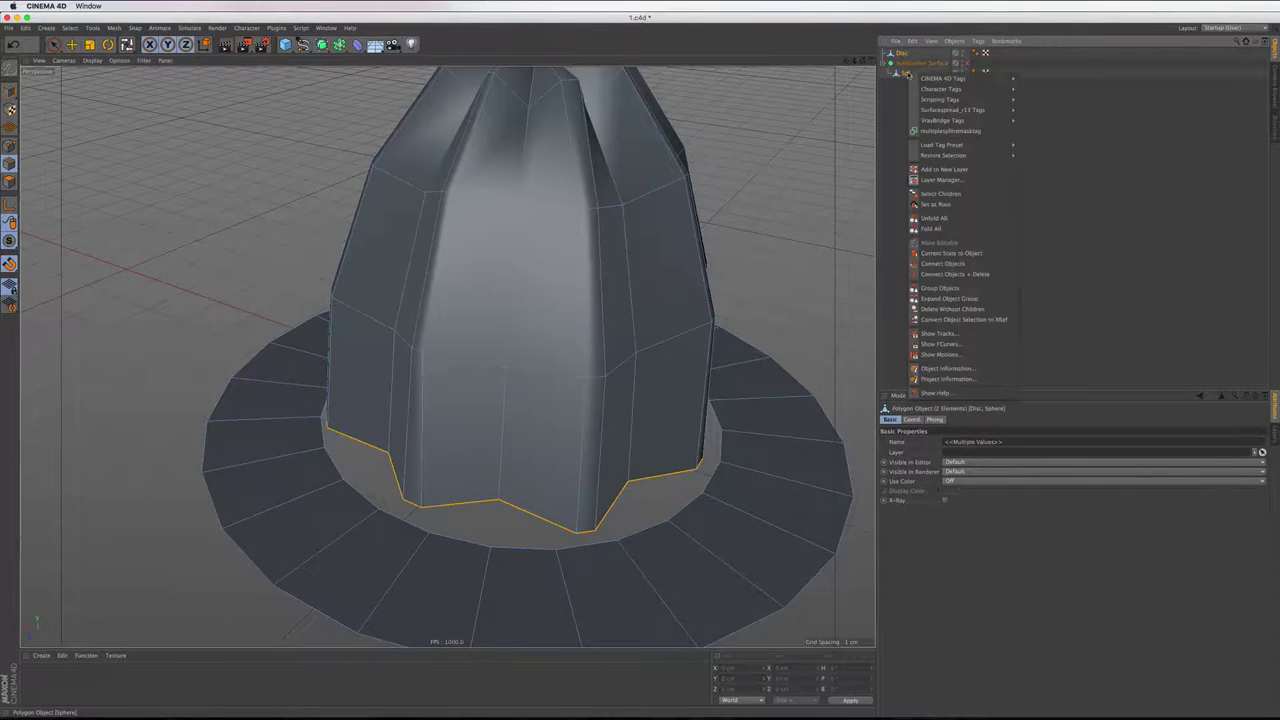
left_click(940, 274)
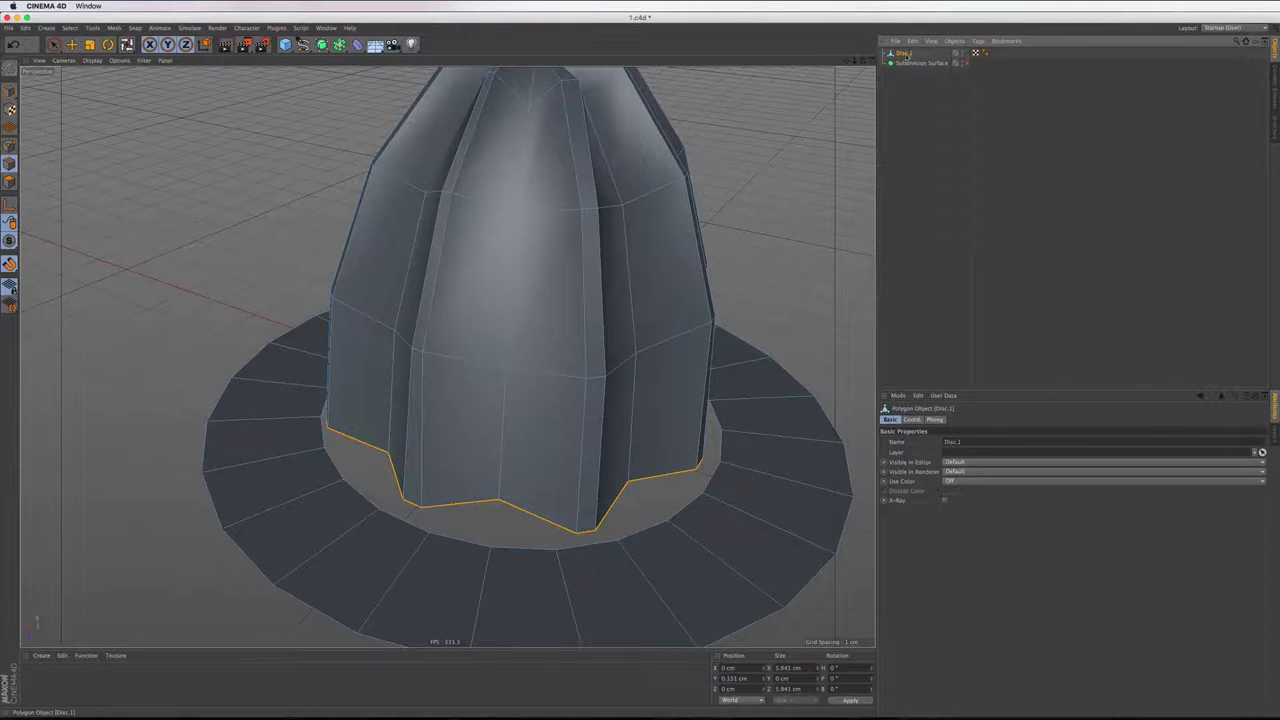
left_click_drag(908, 64, 908, 63)
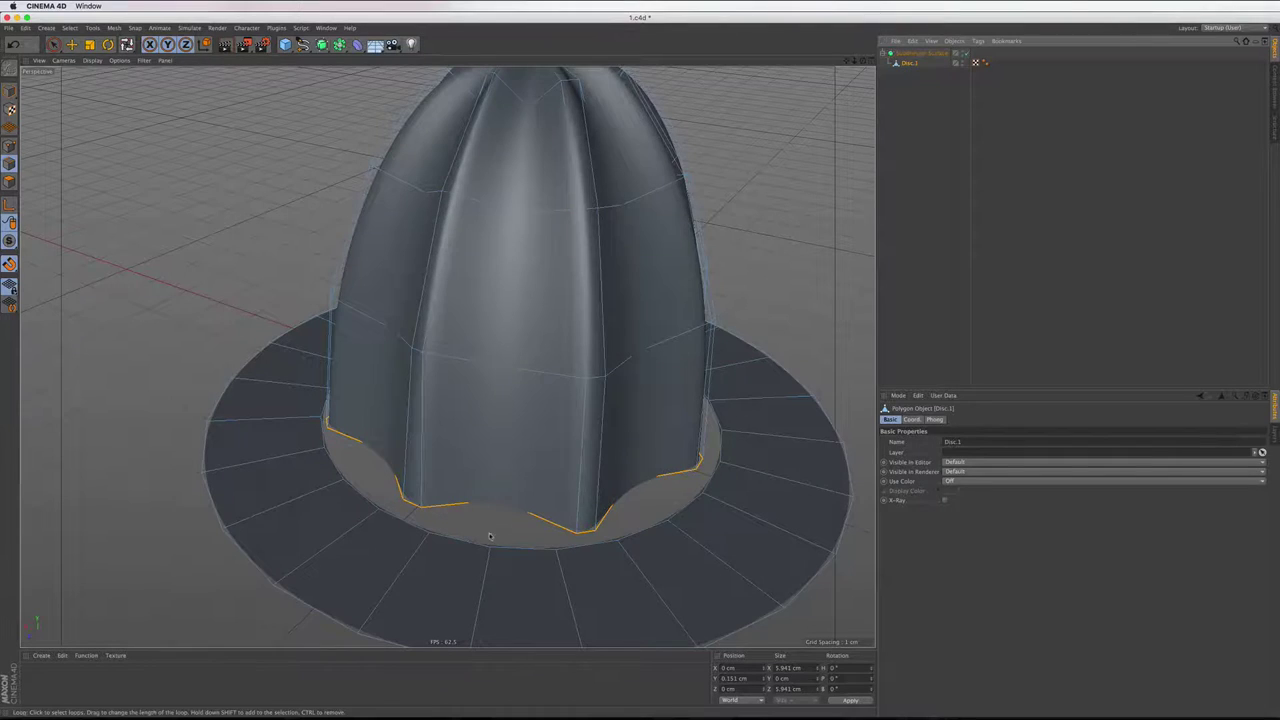
scroll(570, 473, "up", 3)
left_click(964, 53)
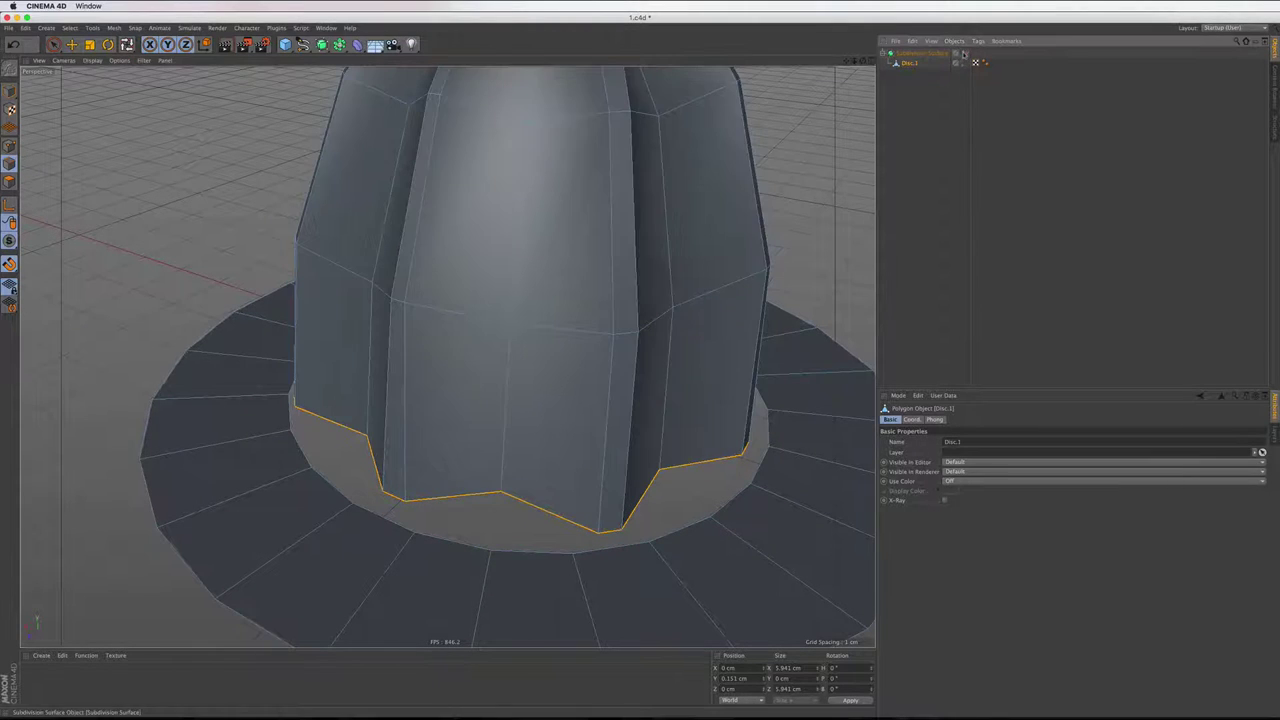
Loop-select the cone base and brim inner edge loops and stitch polygons between them
right_click(465, 499)
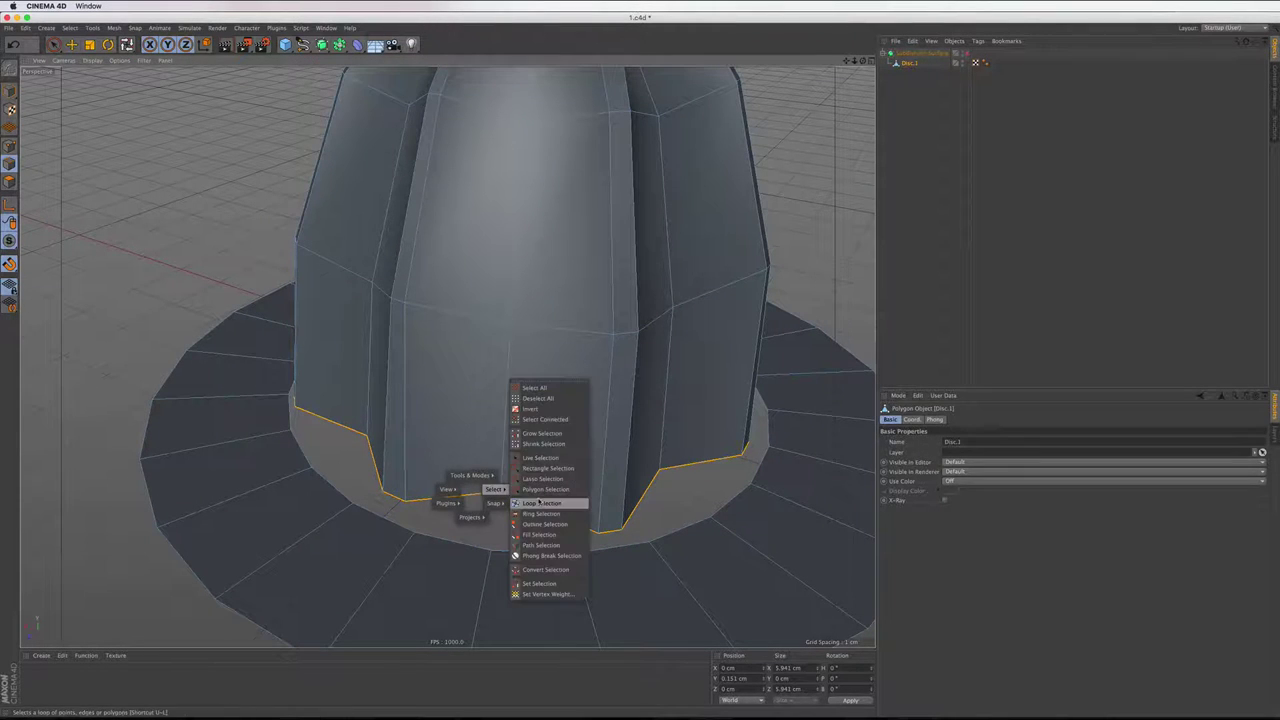
left_click(540, 503)
left_click(463, 547)
right_click(482, 424)
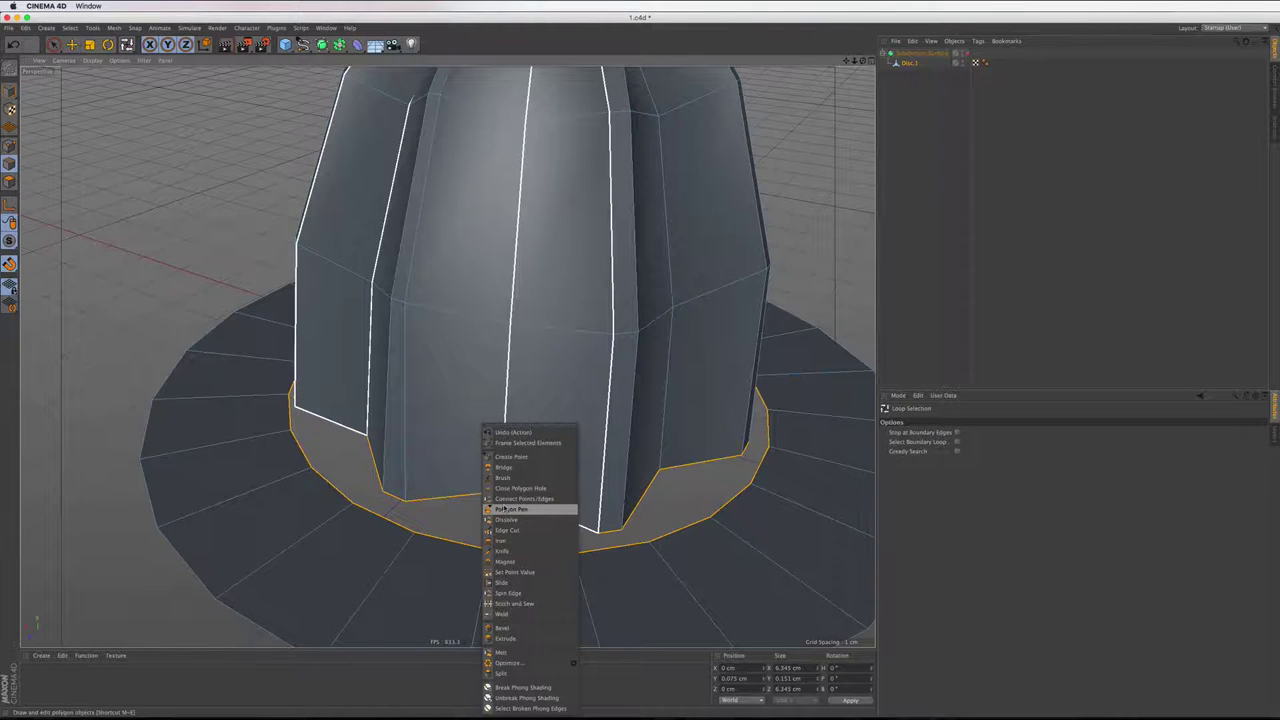
left_click(508, 603)
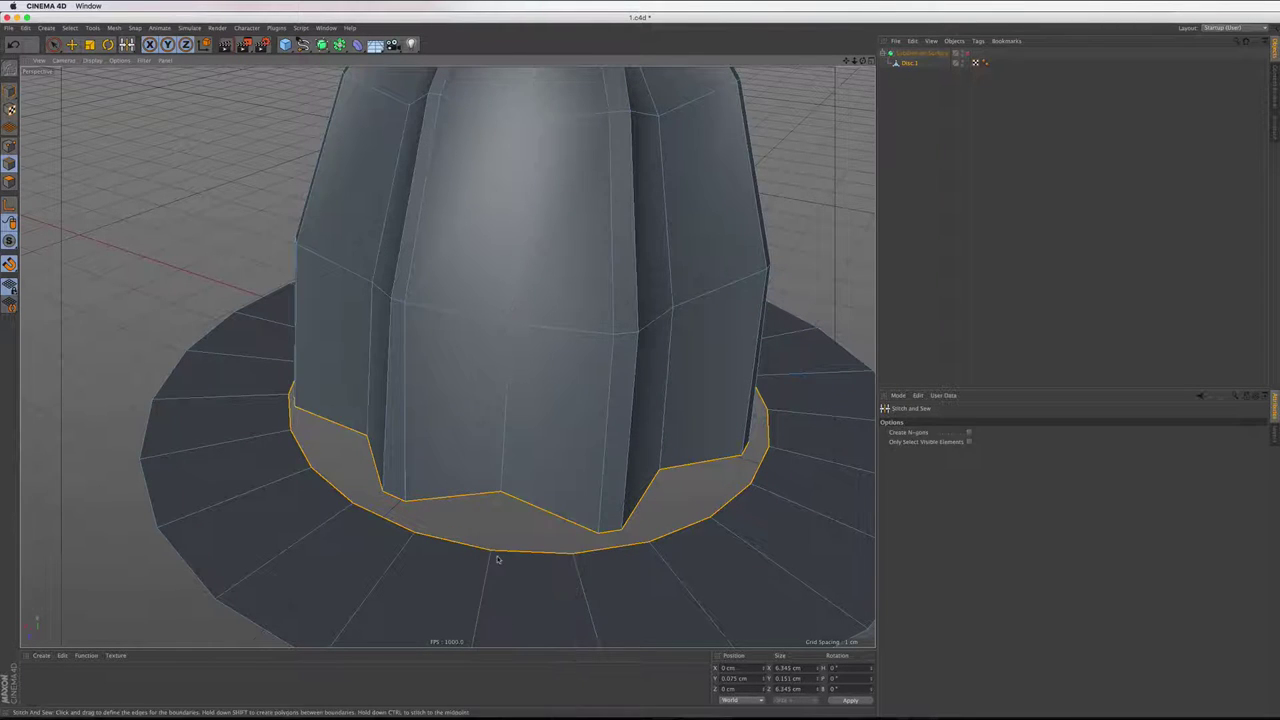
left_click_drag(414, 535, 408, 503)
Select all polygons of the merged mesh and reverse their normals
key("Return")
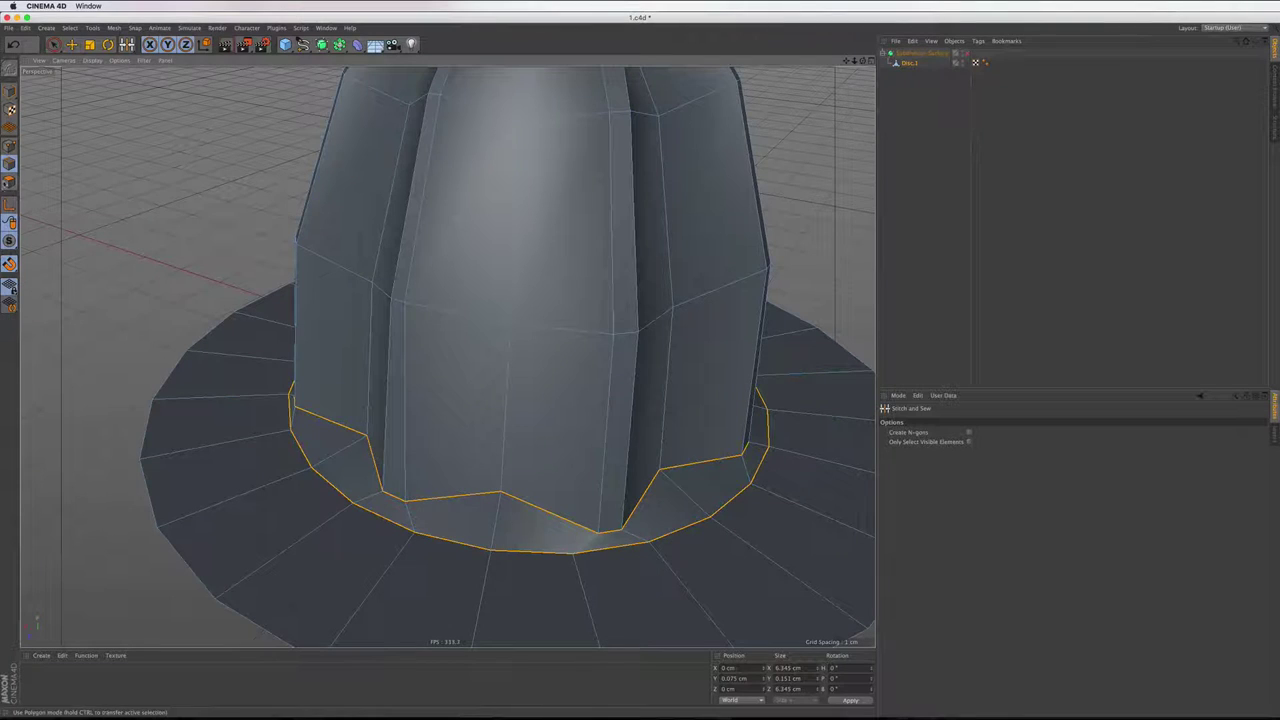
key("ctrl+a")
right_click(515, 305)
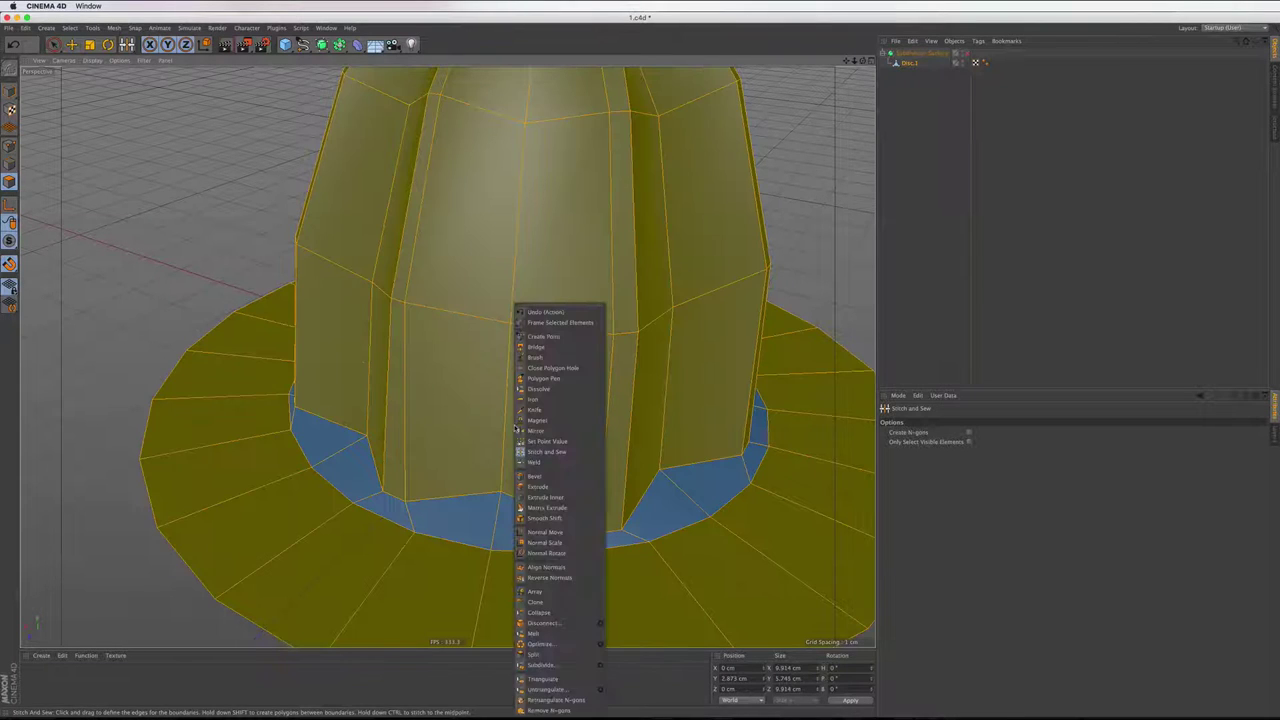
left_click(544, 578)
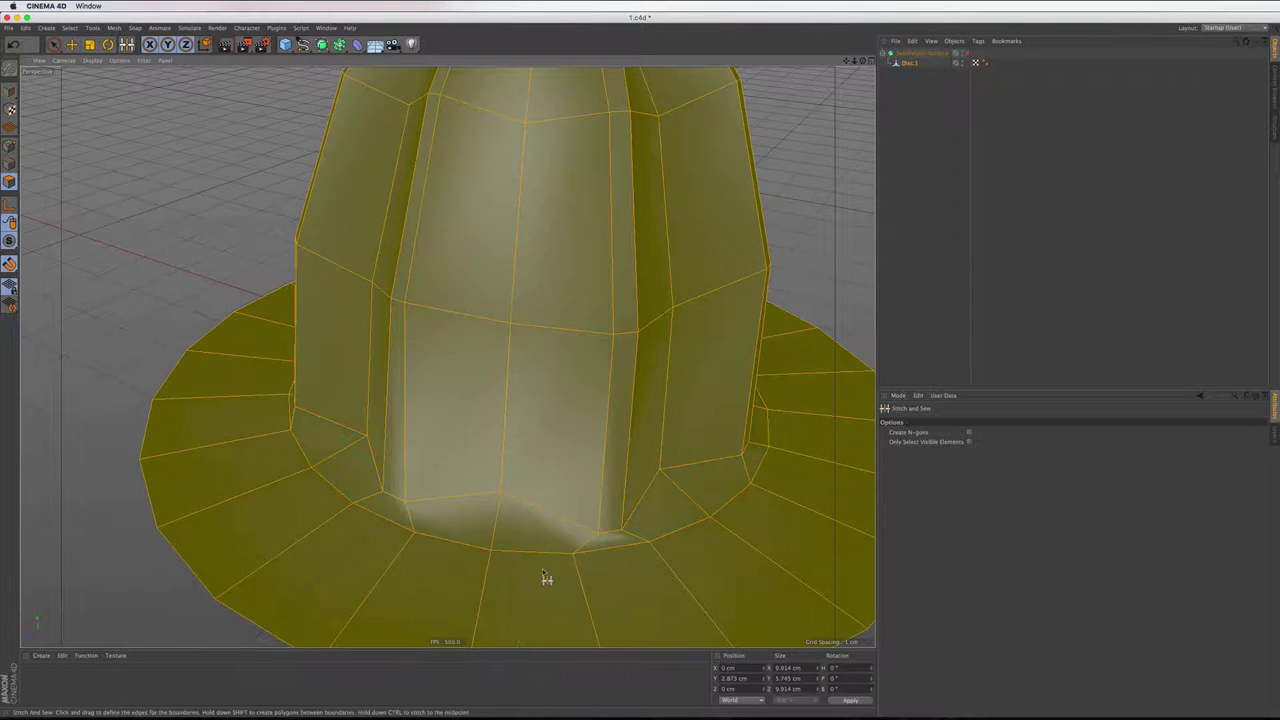
Re-enable the Subdivision Surface smoothing, then select the merged Disc.1 mesh and zoom in
scroll(540, 400, "down", 3)
scroll(680, 250, "down", 3)
left_click(915, 52)
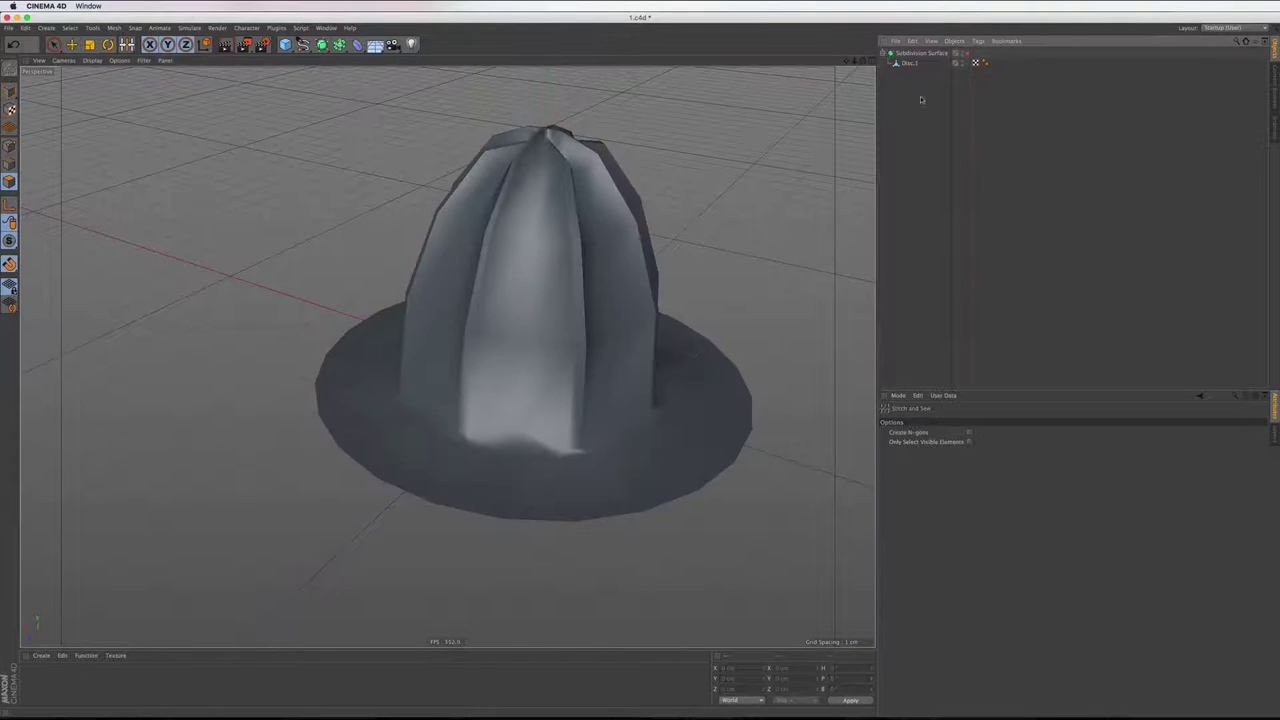
left_click(964, 52)
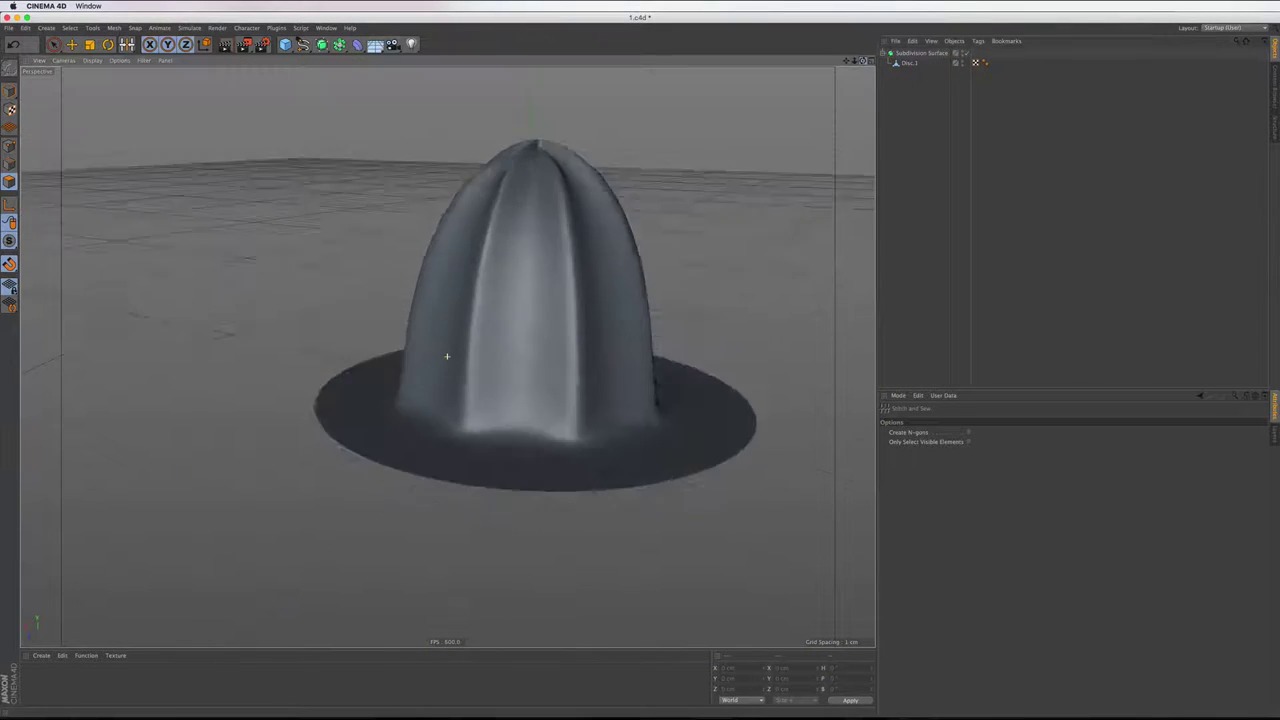
left_click_drag(862, 61, 447, 356)
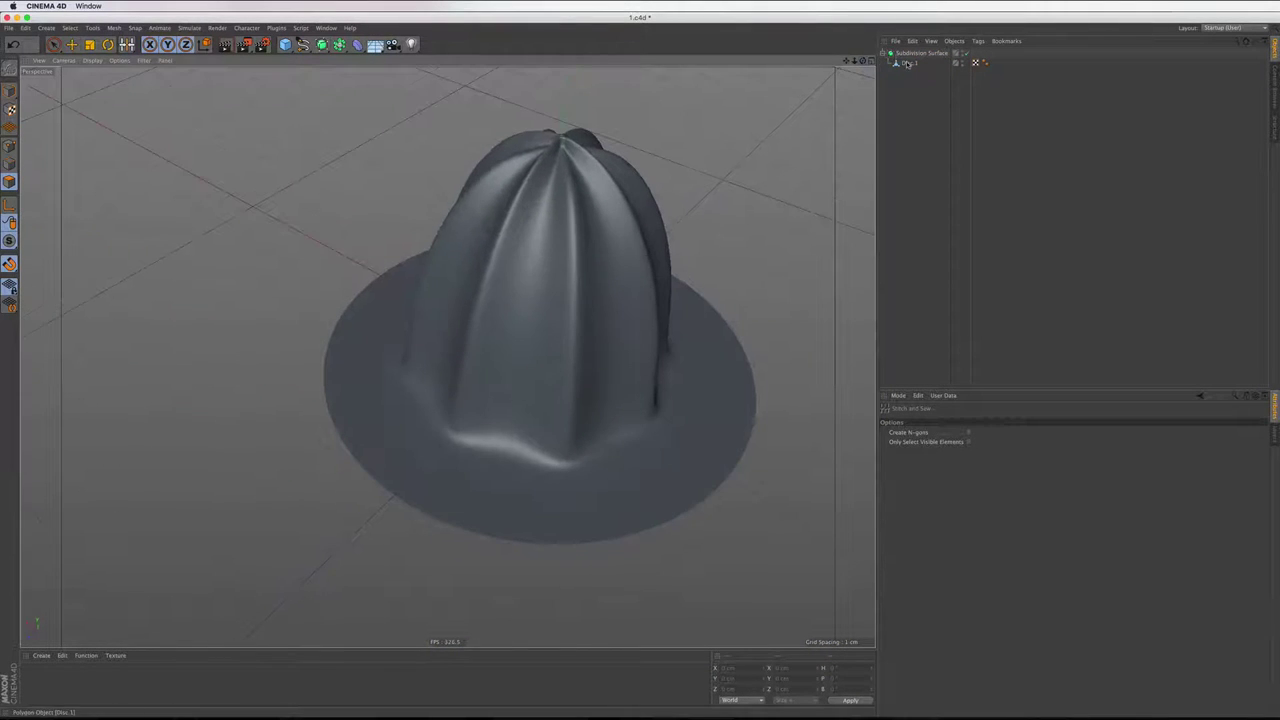
left_click(498, 464)
scroll(498, 464, "up", 3)
scroll(500, 440, "up", 2)
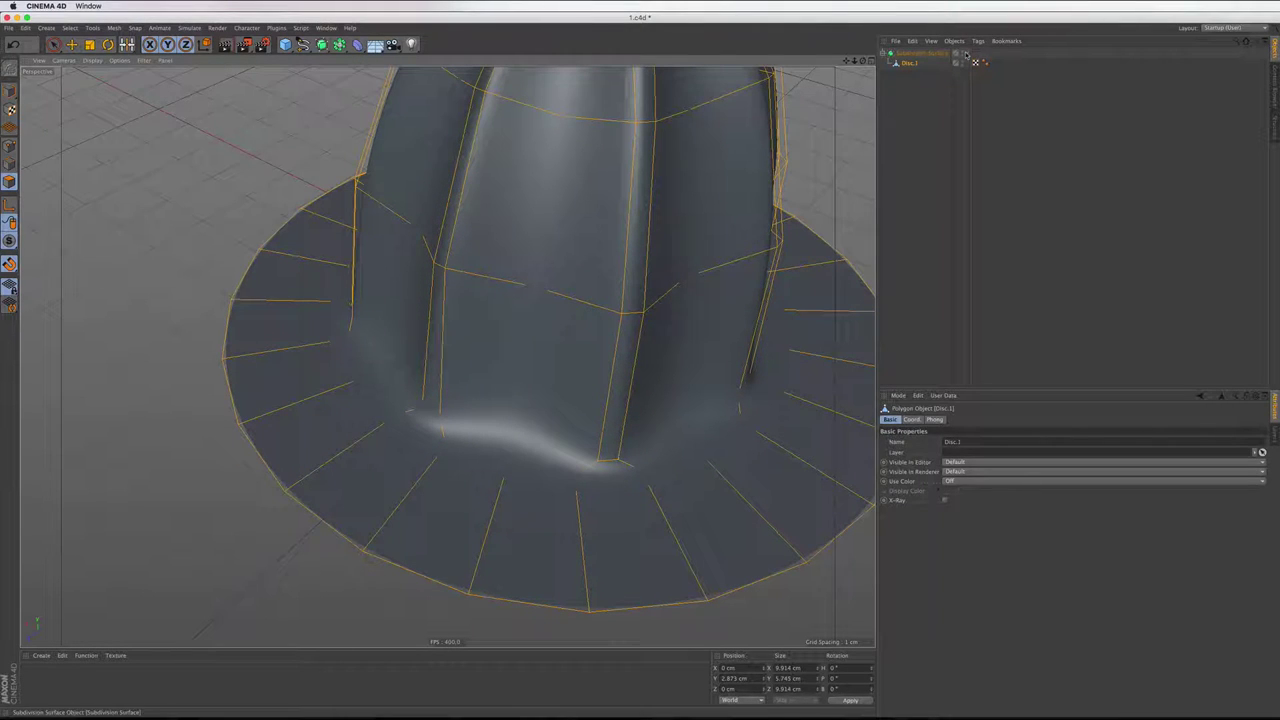
Loop-select the brim's outer rim edge loop in Edge mode
right_click(283, 464)
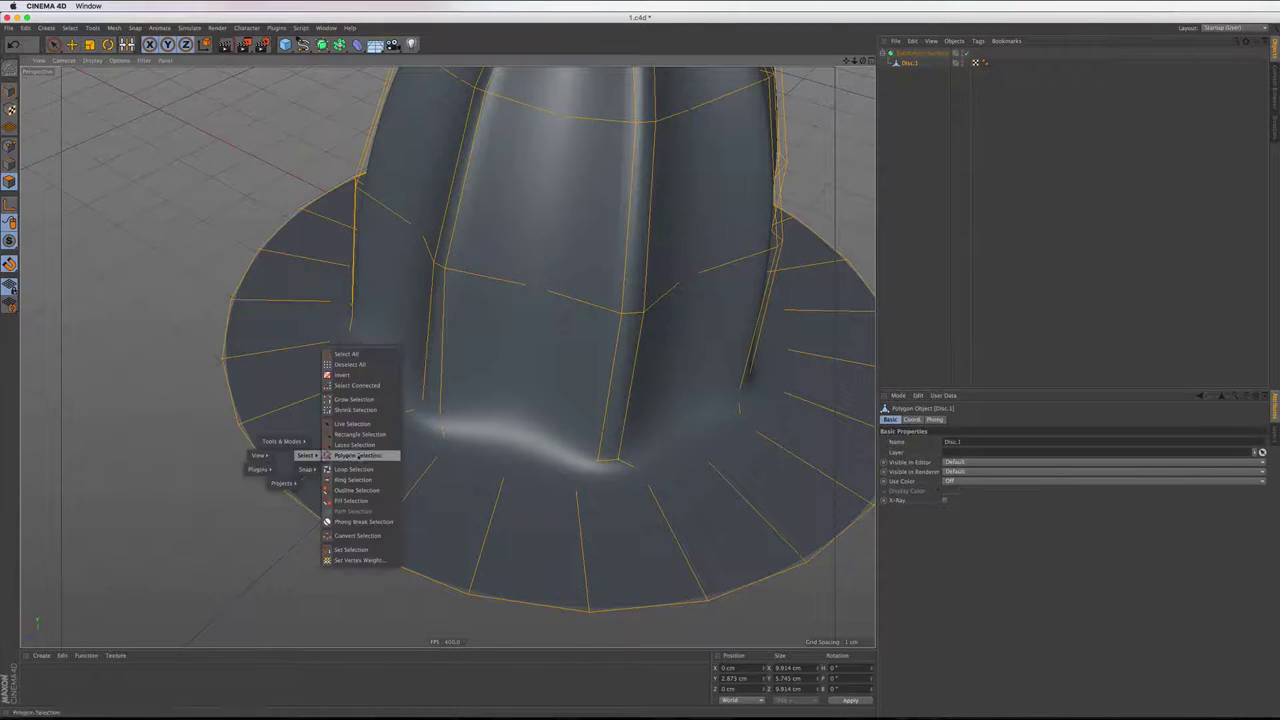
left_click(300, 463)
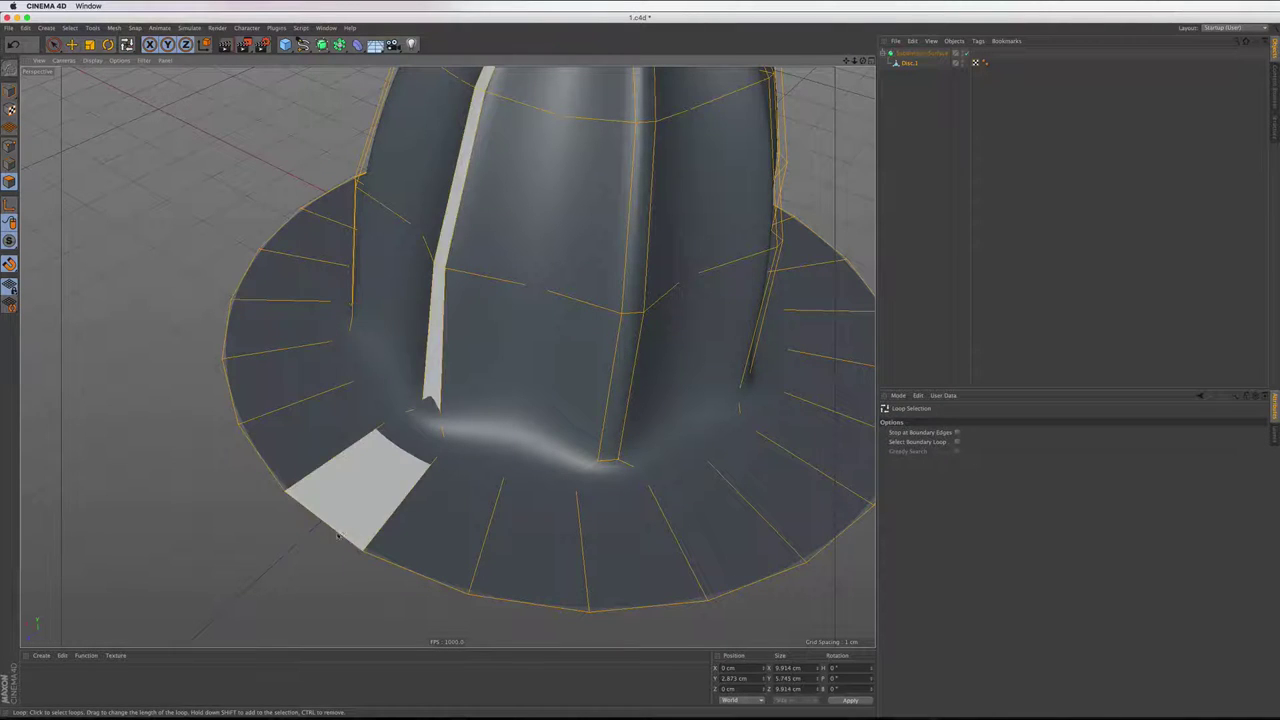
left_click(9, 145)
left_click(363, 508)
key("v")
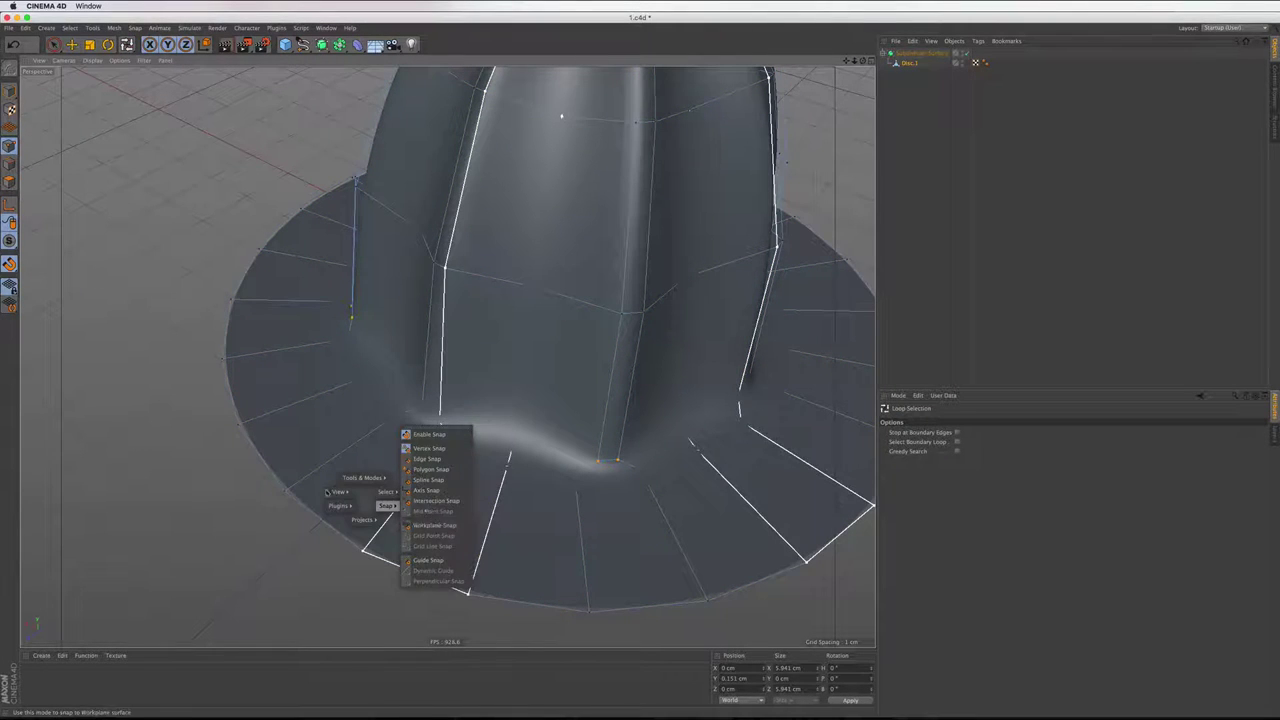
left_click(333, 468)
key("v")
left_click(395, 459)
Scale the brim's outer rim down to about 70%
left_click(340, 522)
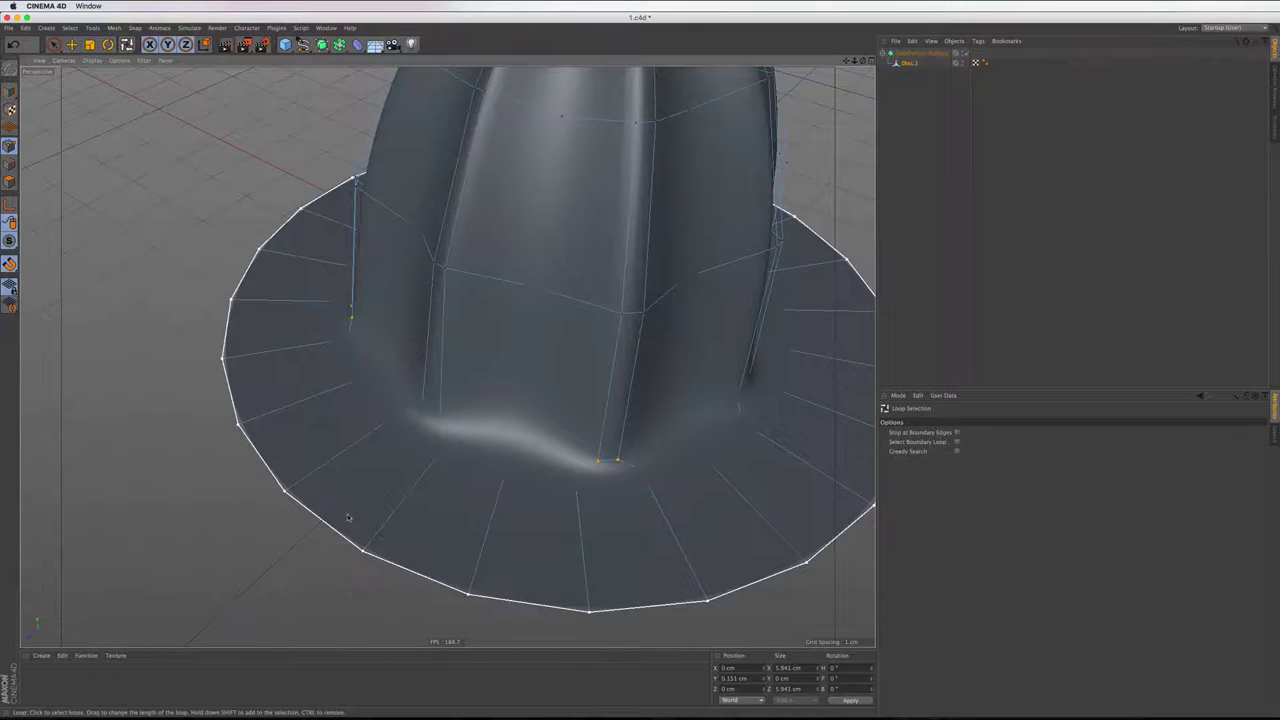
key("t")
left_click_drag(137, 99, 137, 231)
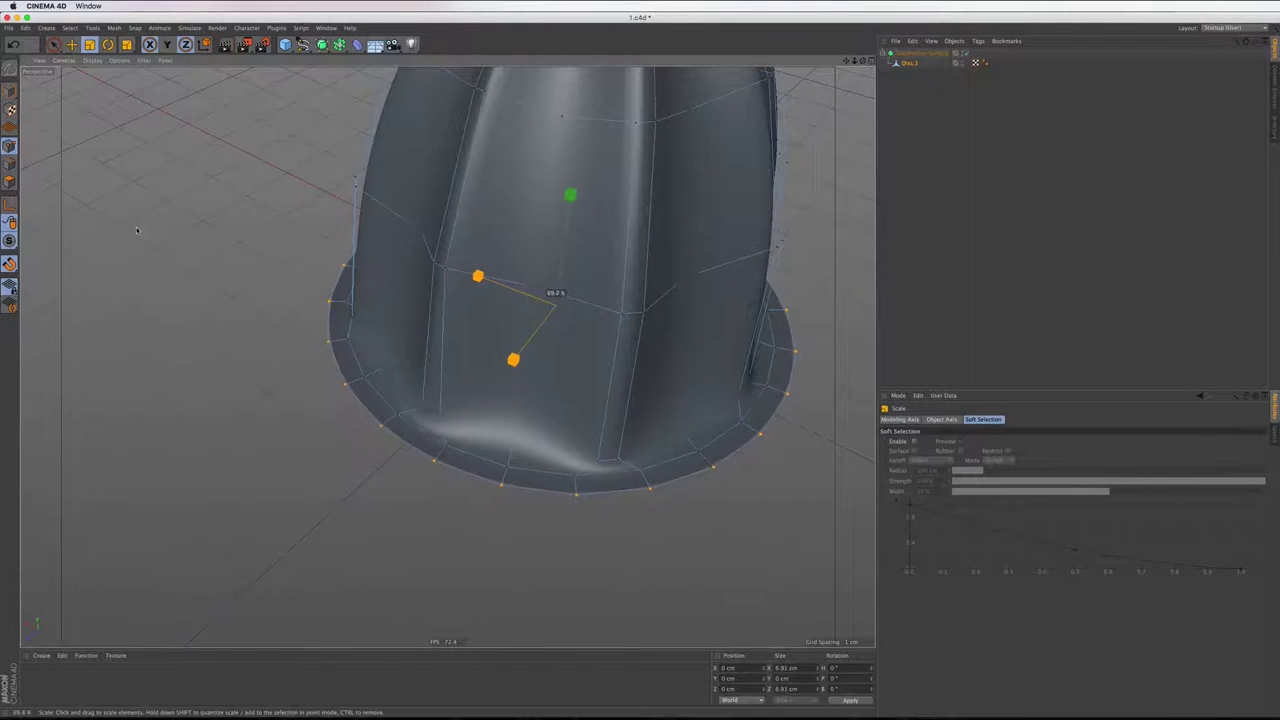
key("space")
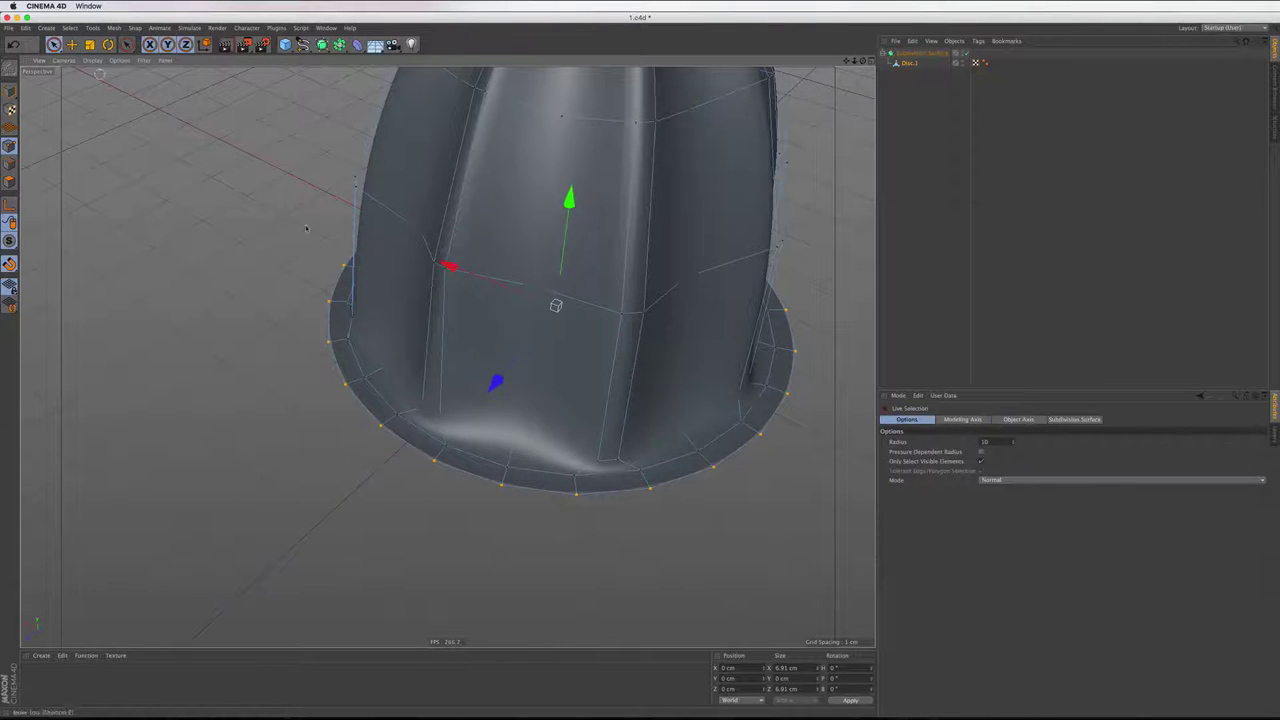
With smoothing off, select the eight rib points around the cone from the top view
left_click(965, 52)
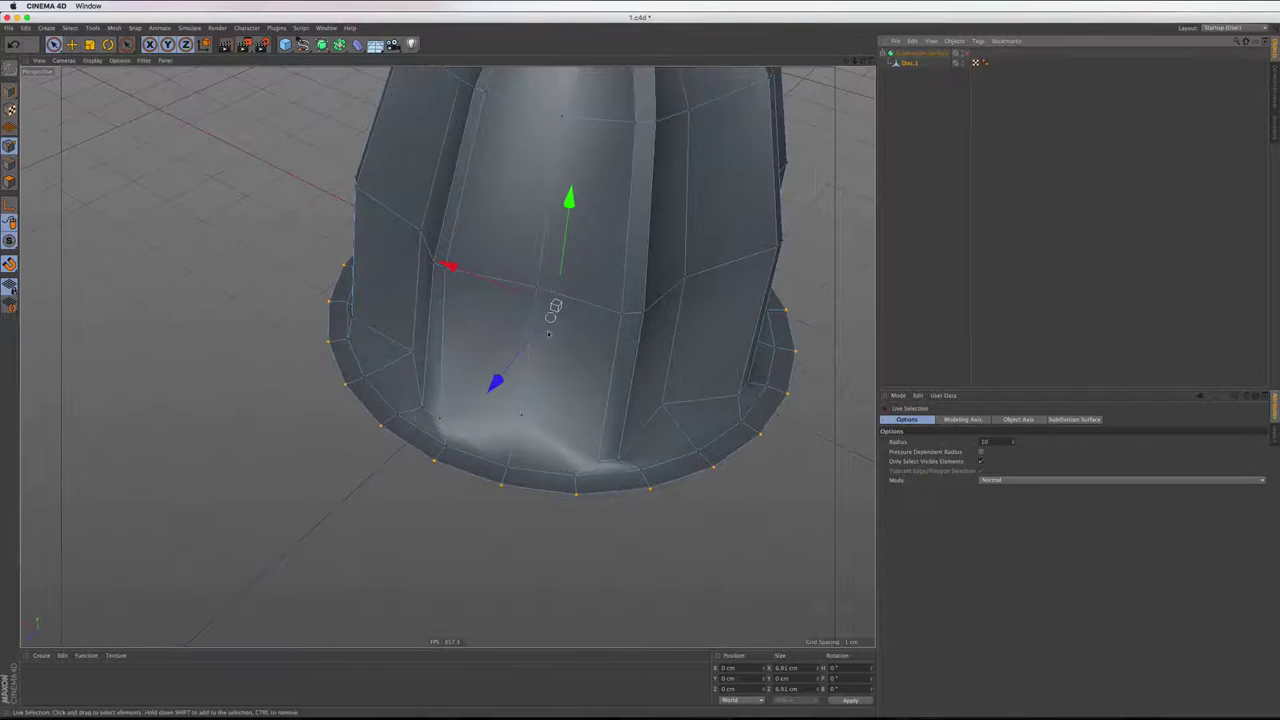
left_click(525, 416)
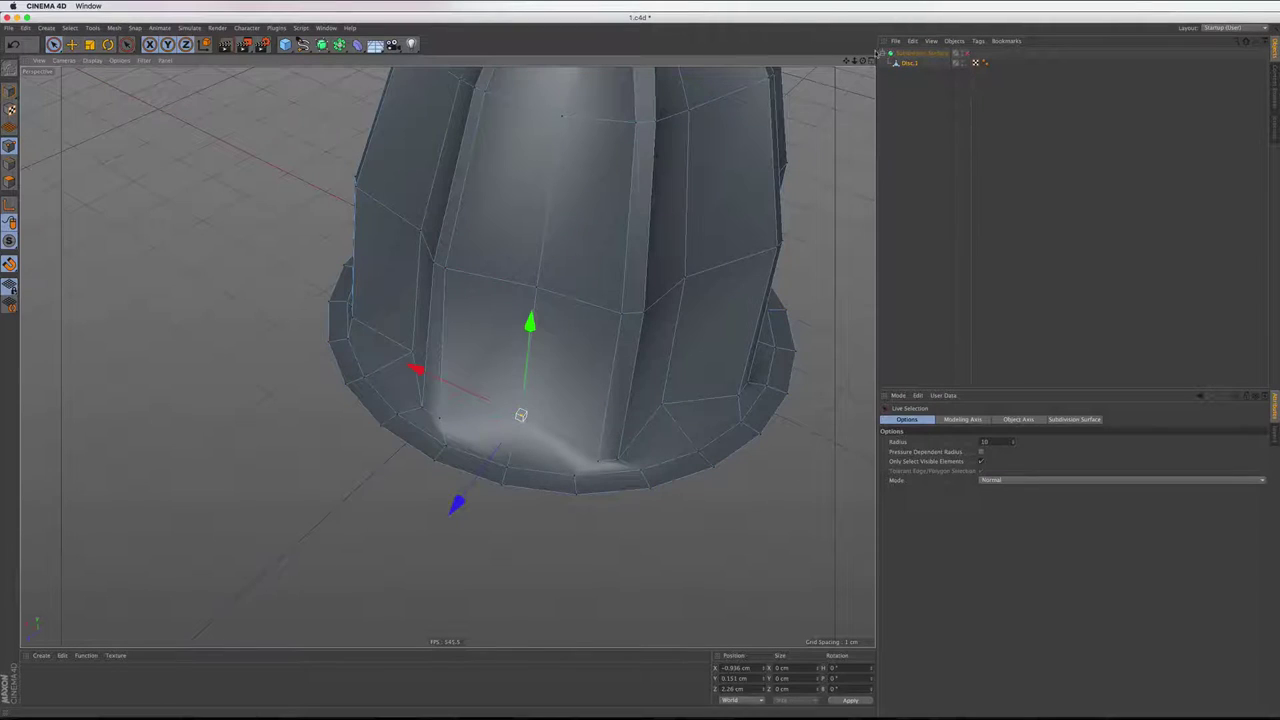
key("F2")
scroll(557, 210, "down", 3)
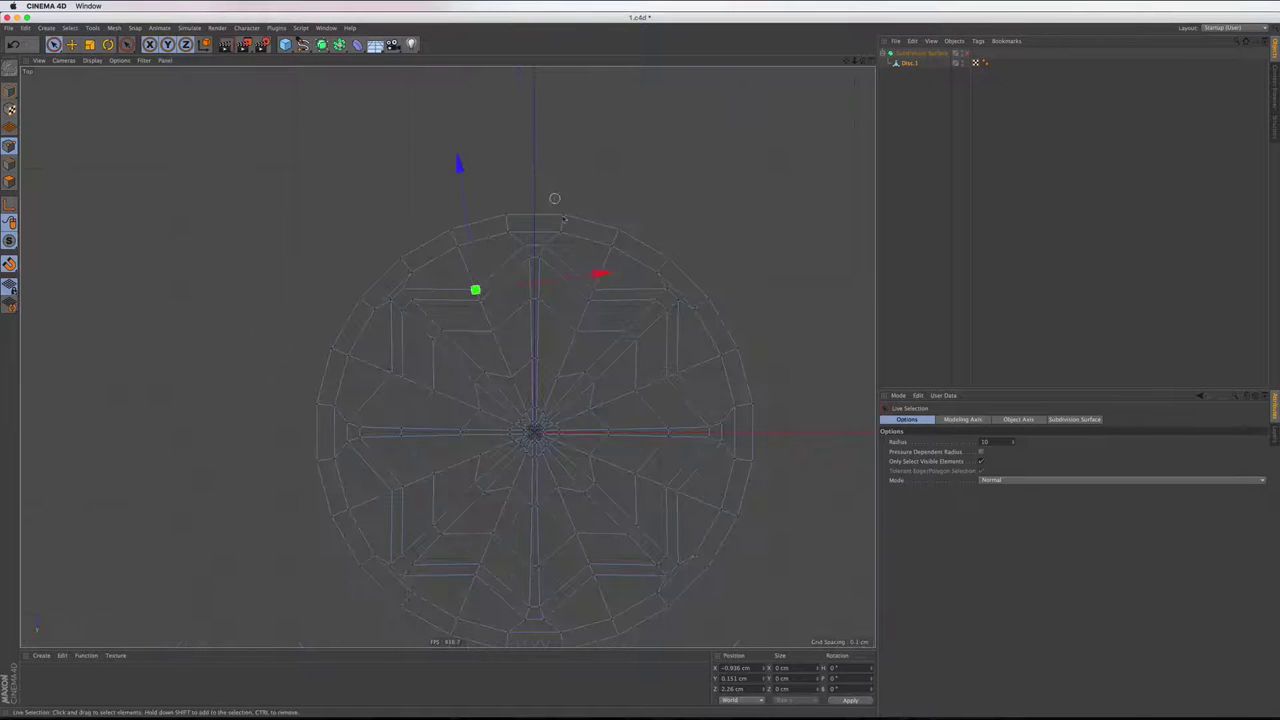
left_click(597, 290, "shift")
left_click(676, 372, "shift")
left_click(678, 489, "shift")
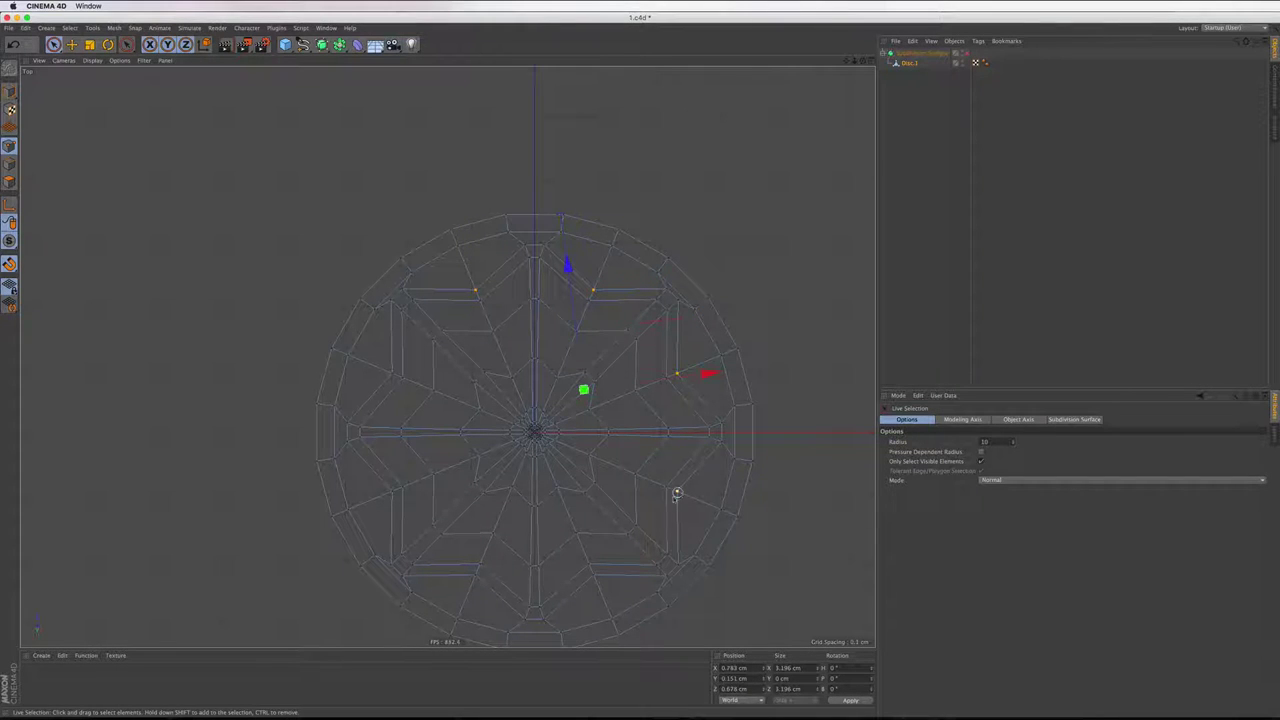
left_click(592, 577, "shift")
left_click(475, 574, "shift")
left_click(393, 491, "shift")
left_click(391, 373, "shift")
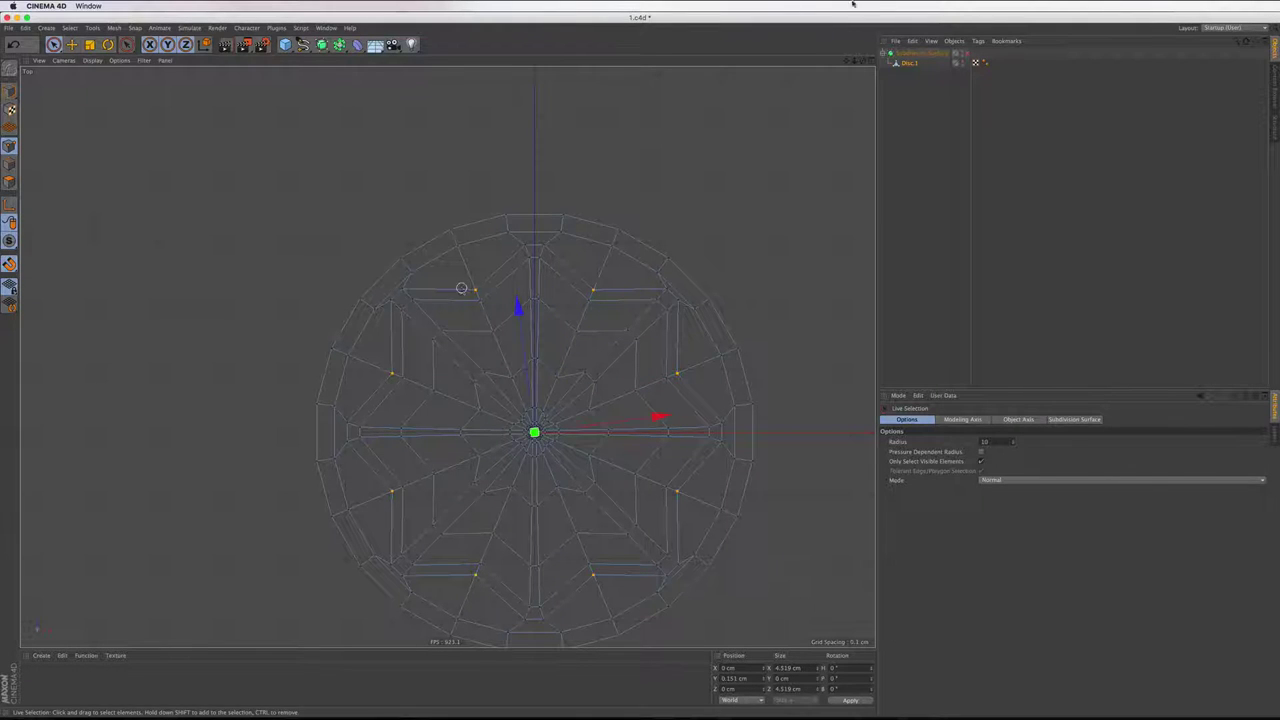
left_click(869, 60)
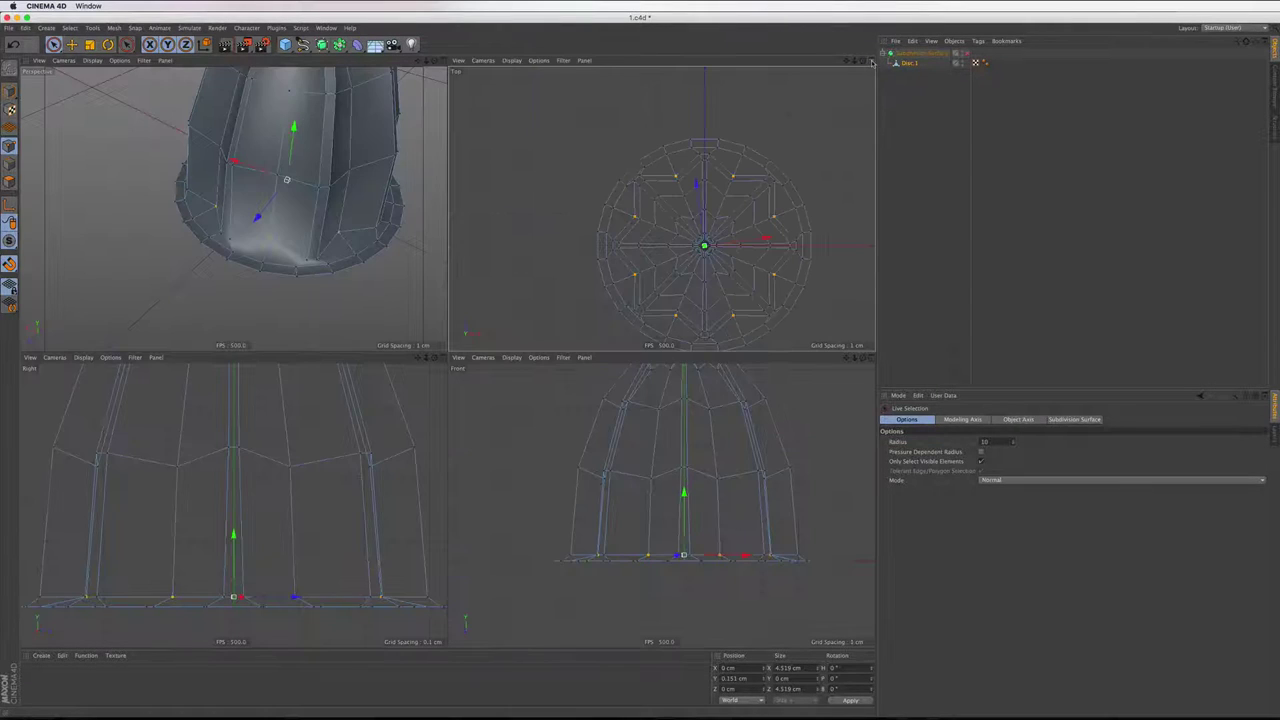
left_click(441, 60)
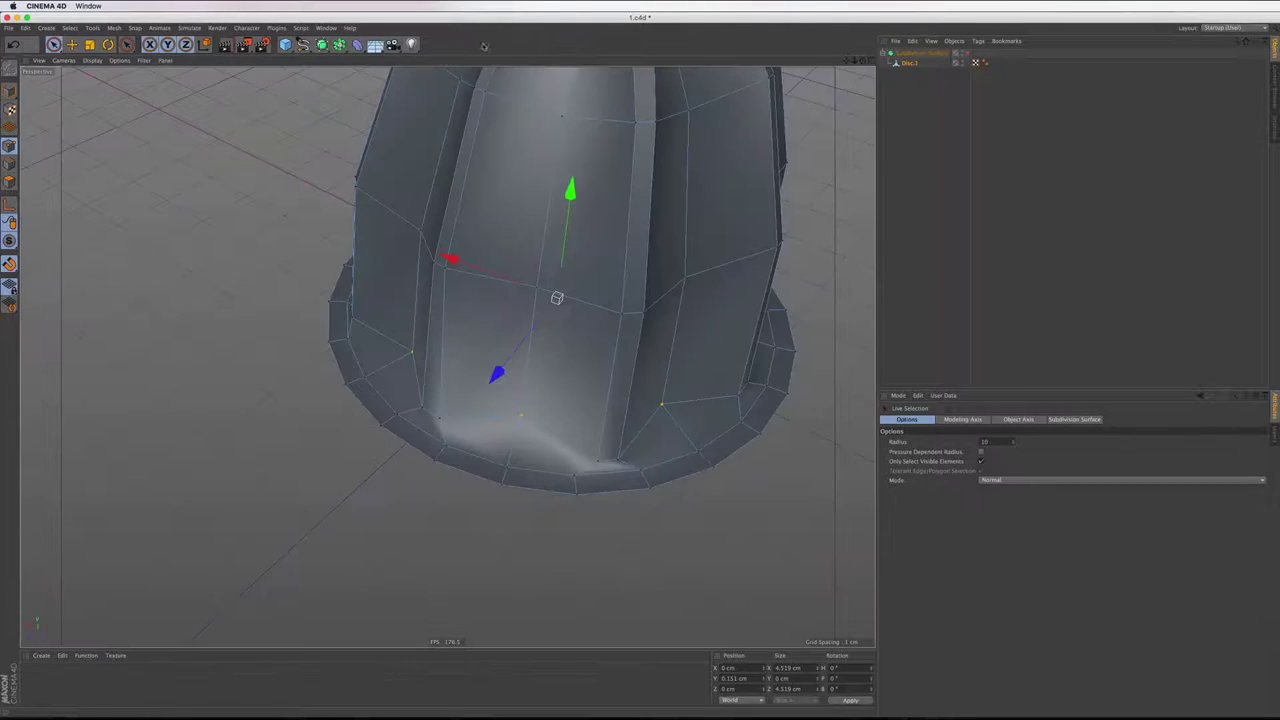
Turn smoothing back on and nudge the selected rib points' height slightly
left_click(963, 52)
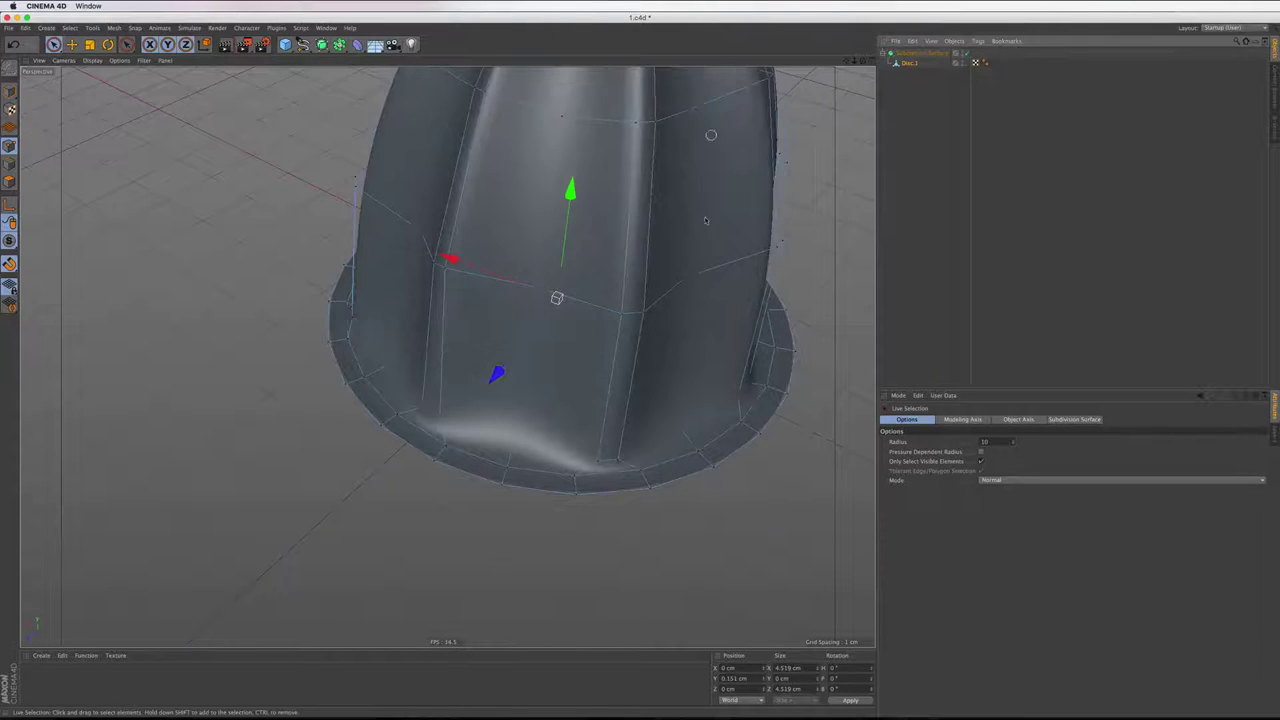
left_click_drag(570, 188, 575, 146)
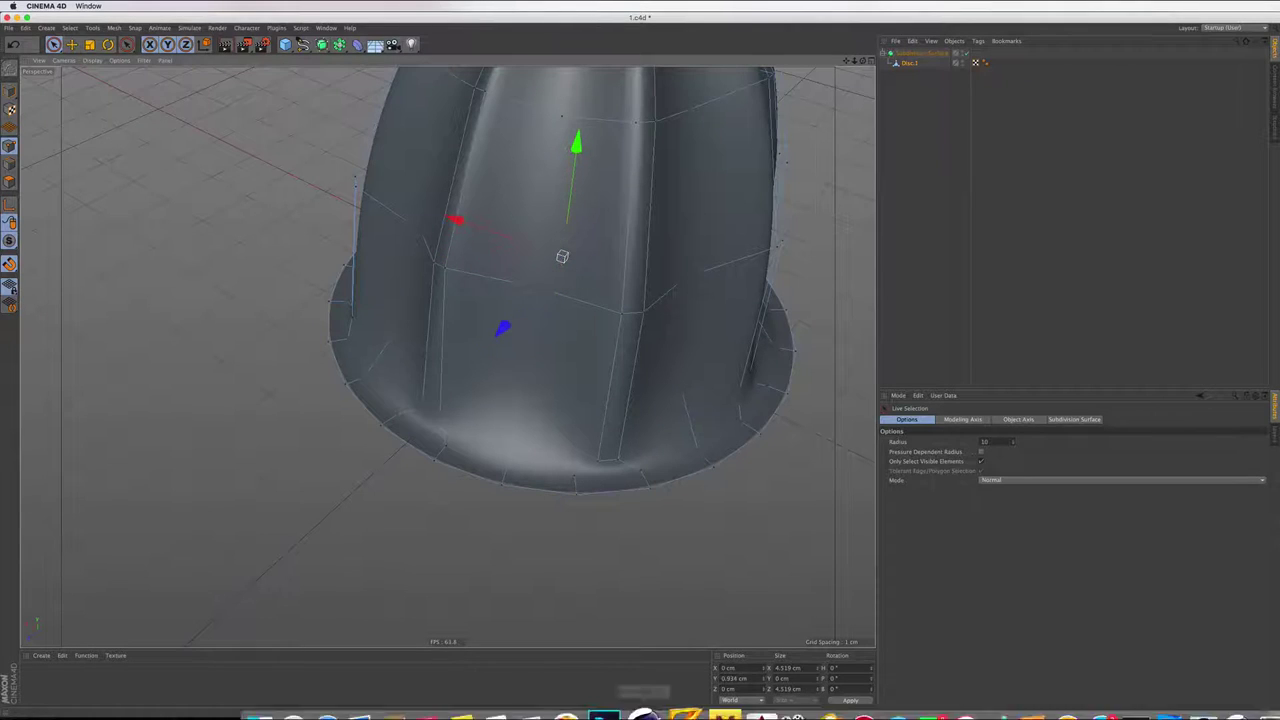
key("ctrl+z")
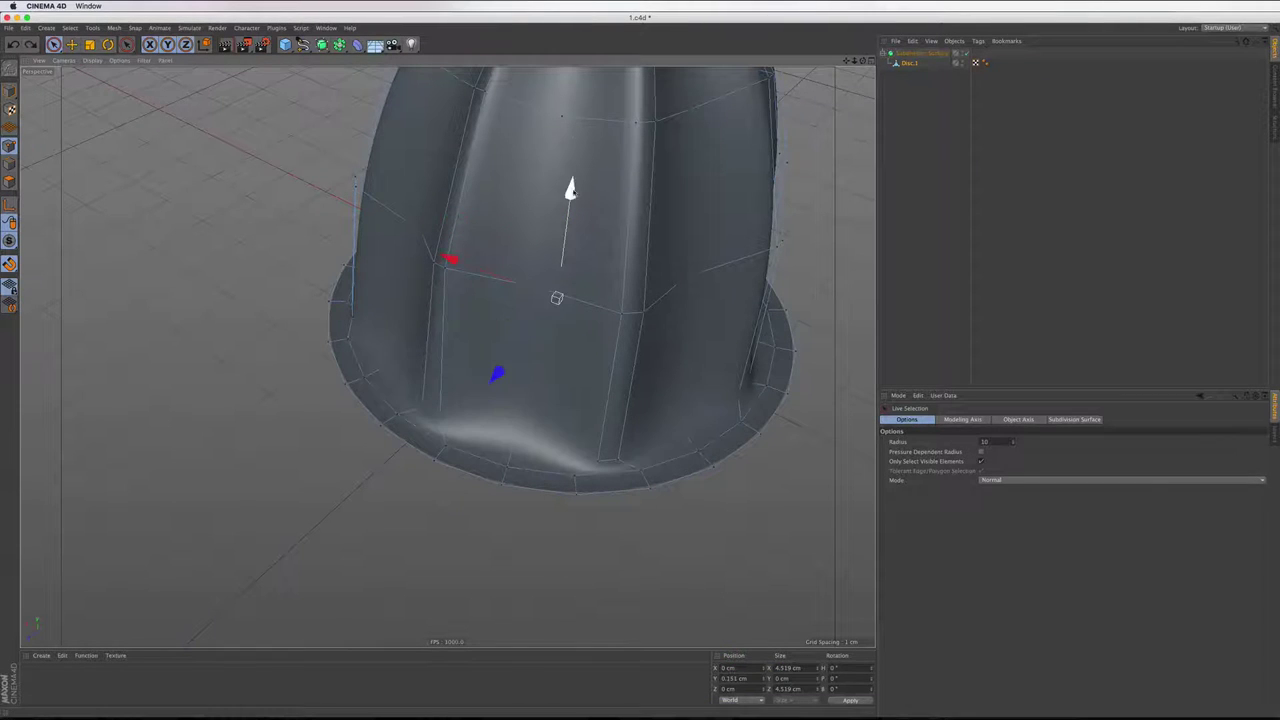
left_click_drag(572, 189, 570, 184)
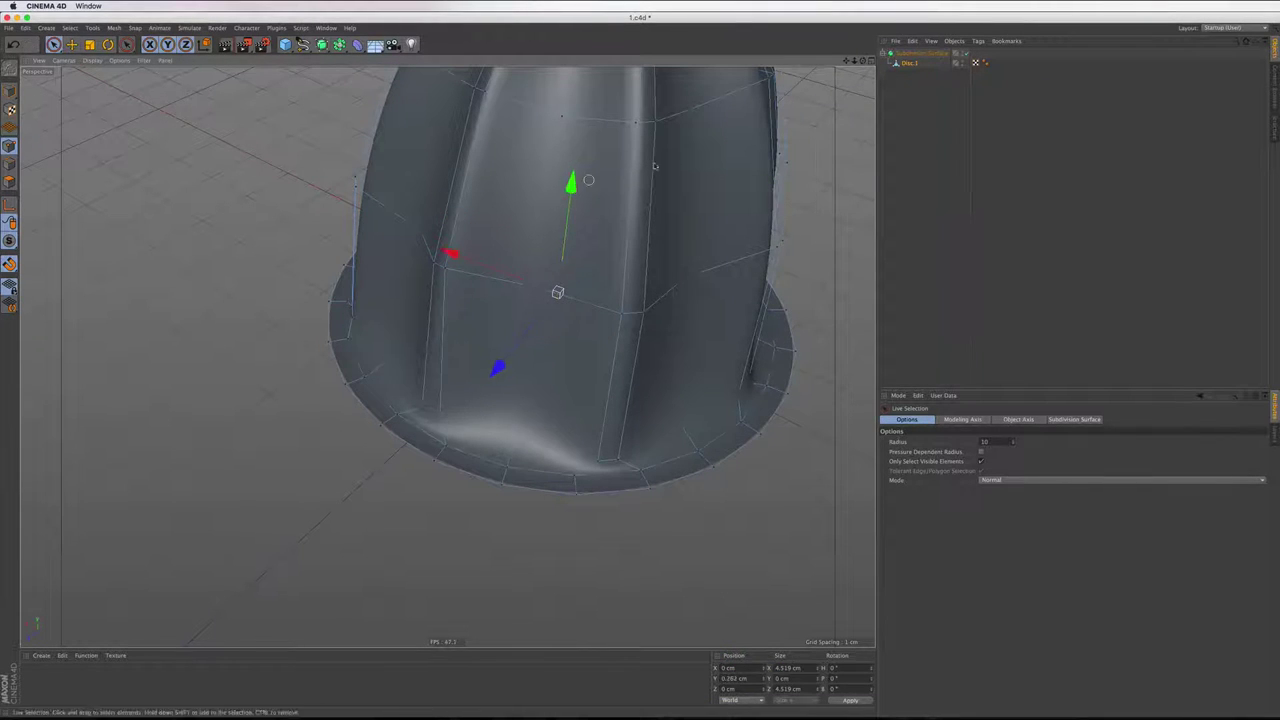
Deselect the juicer, zoom out to the whole model, and bring up the reference photo
left_click(914, 251)
scroll(607, 474, "down", 5)
scroll(607, 474, "down", 3)
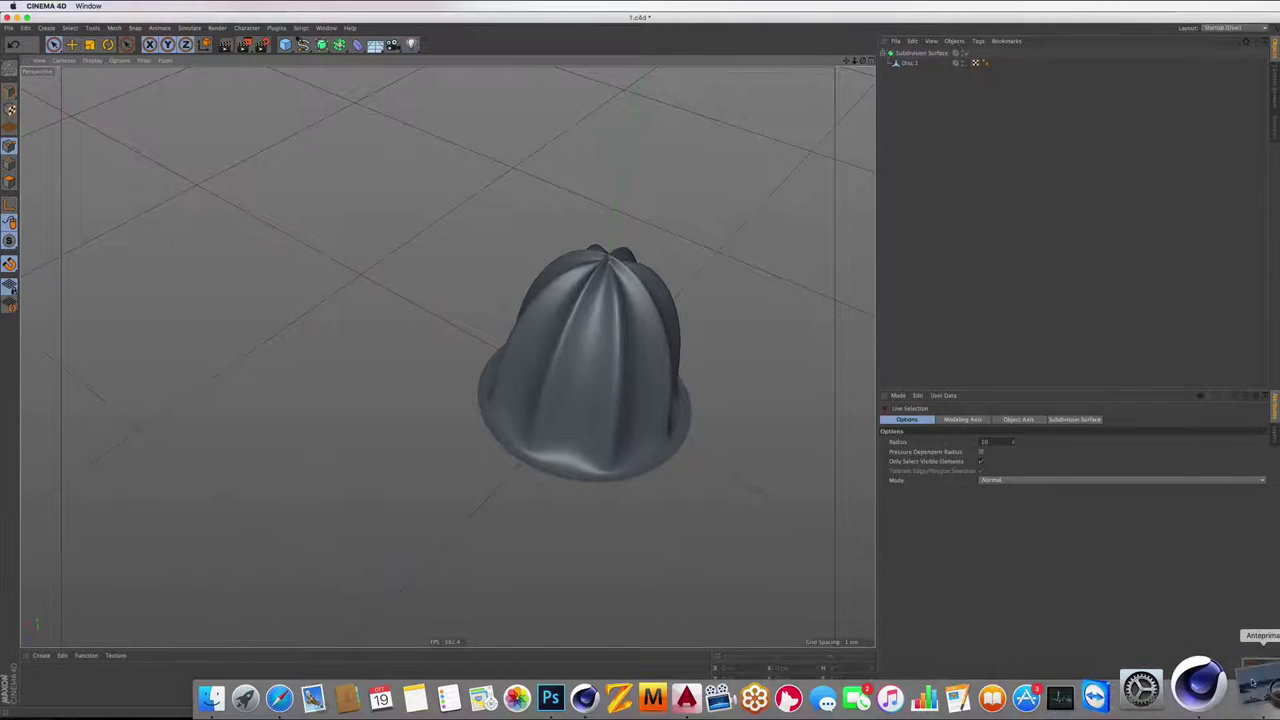
left_click(1250, 695)
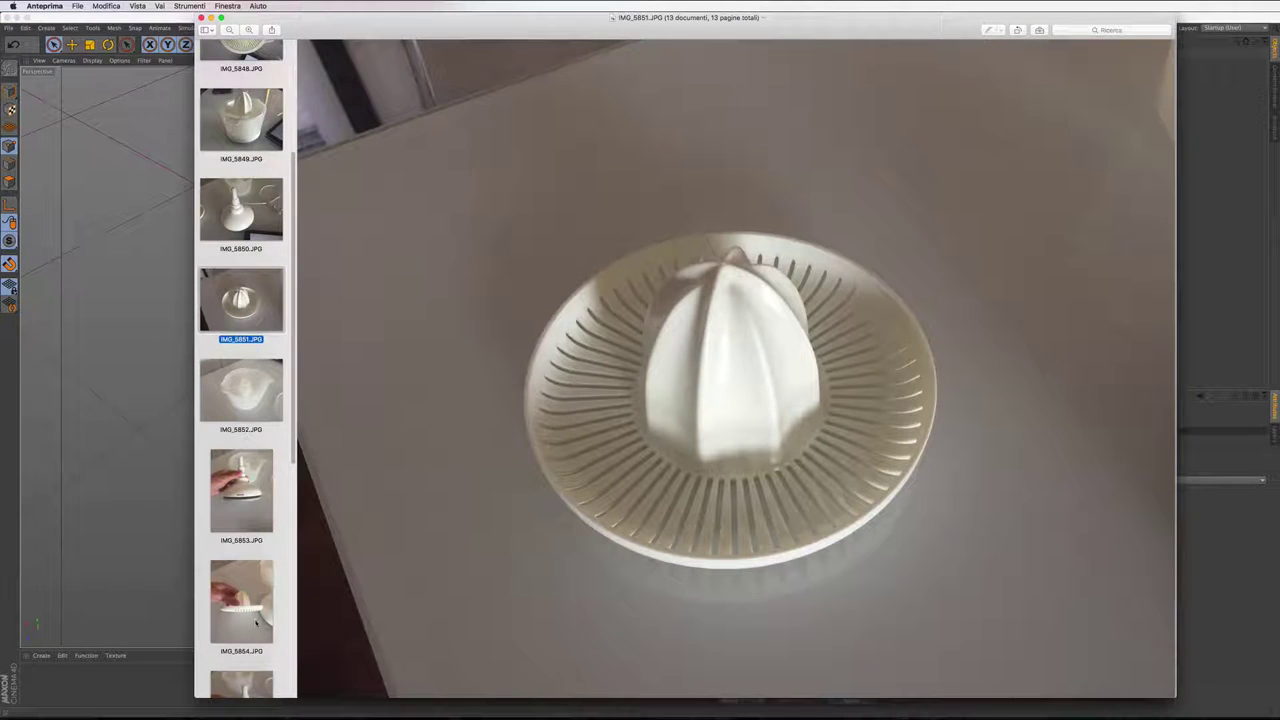
Show the drain-slot close-up IMG_5856.JPG in Preview, then return to Cinema 4D
scroll(256, 620, "down", 2)
scroll(257, 610, "down", 3)
scroll(258, 598, "down", 2)
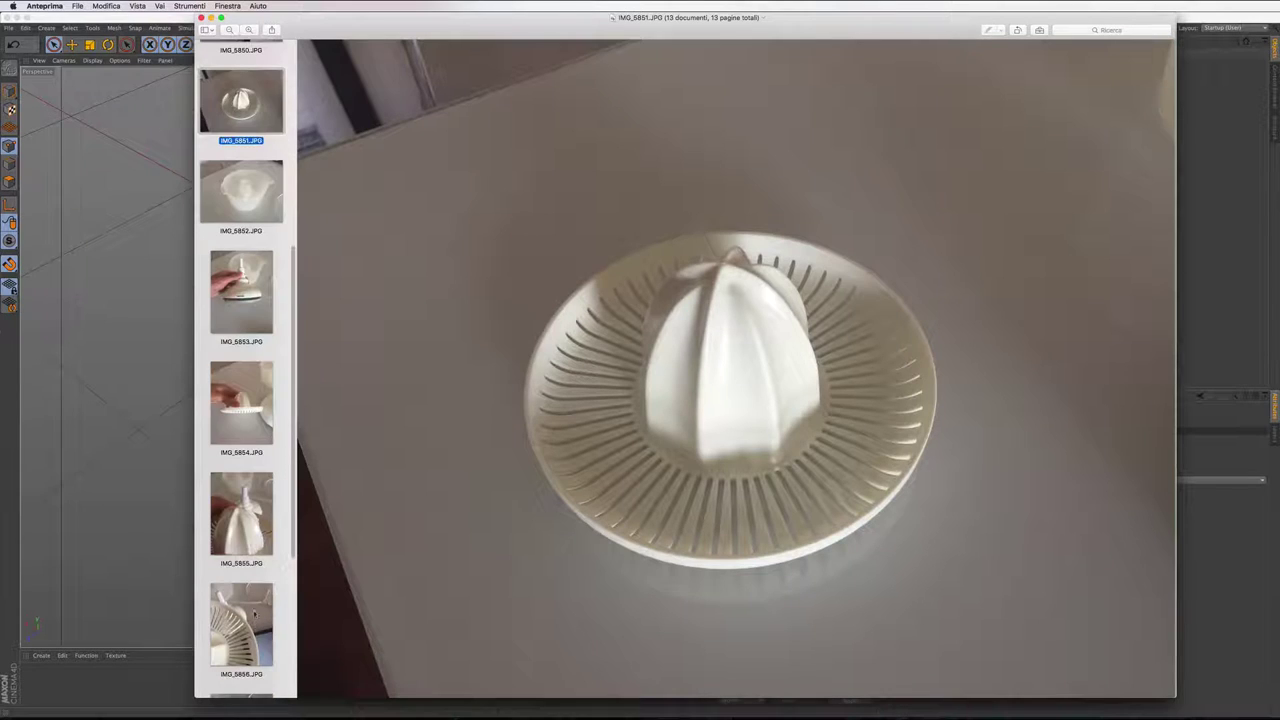
left_click(240, 653)
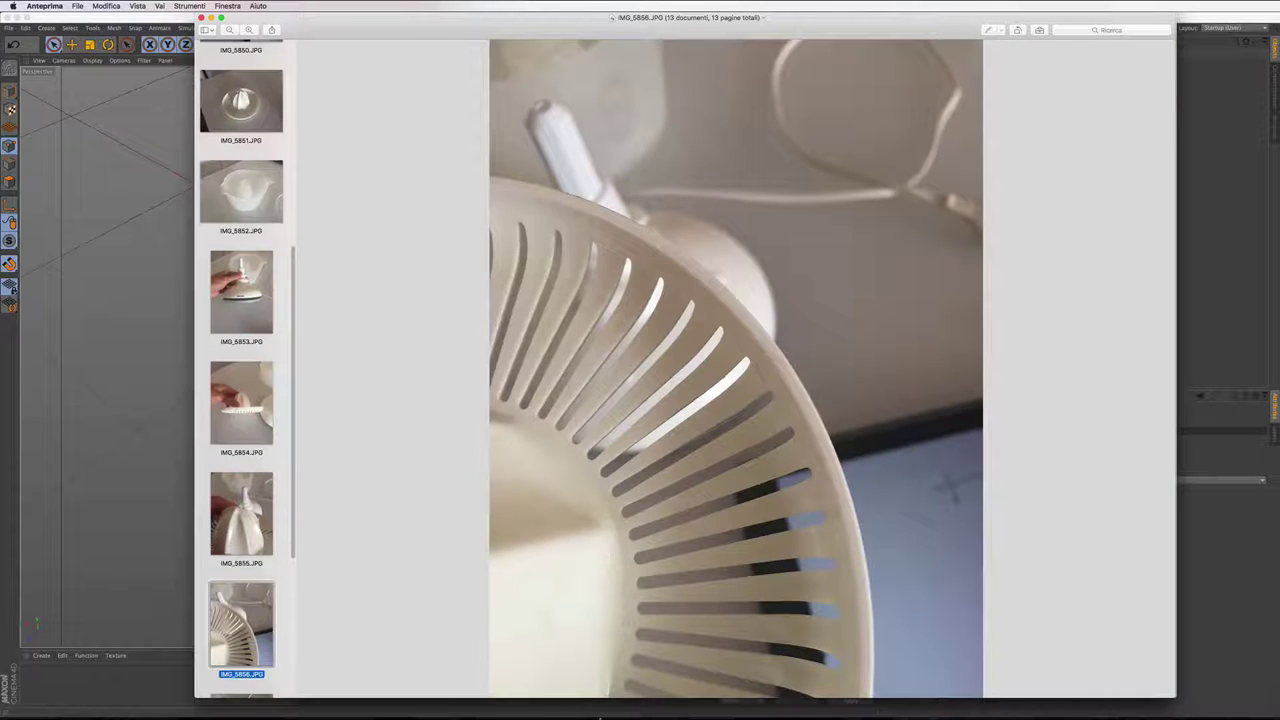
mouse_move(600, 716)
left_click(650, 693)
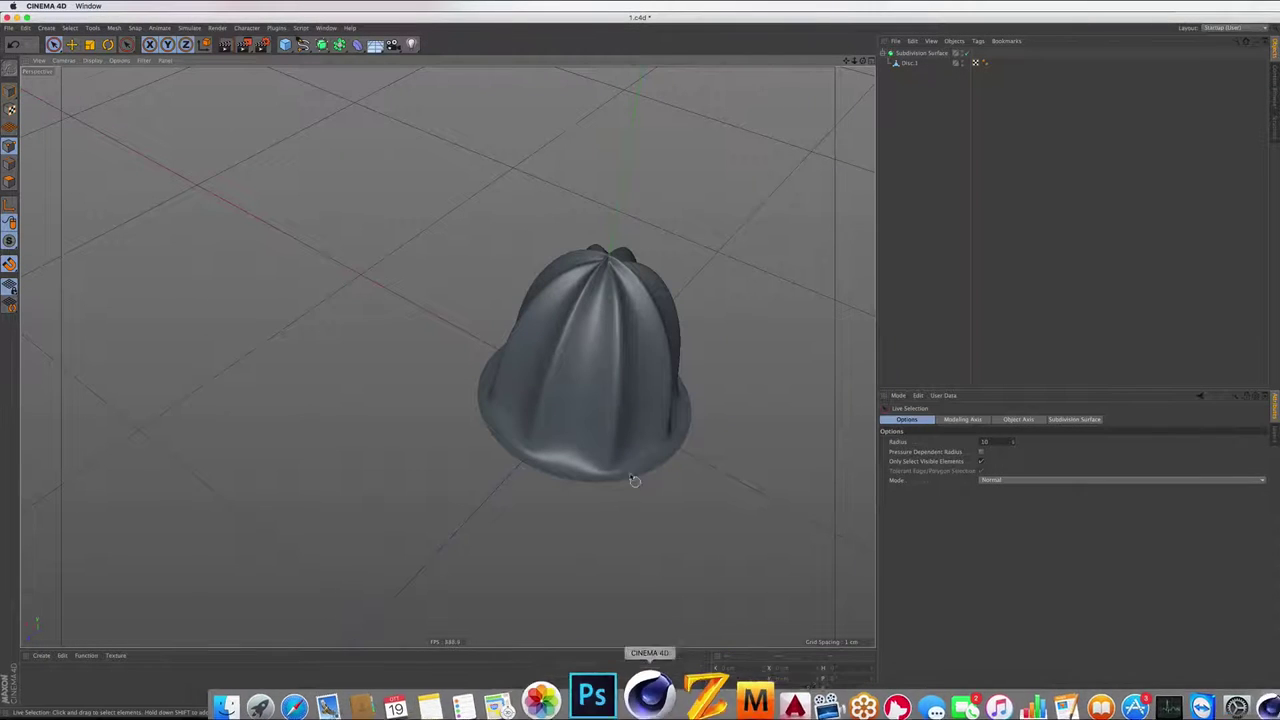
Select Disc.1 and cut a new edge loop near the cone's base with the Loop knife
left_click(585, 448)
scroll(588, 448, "up", 3)
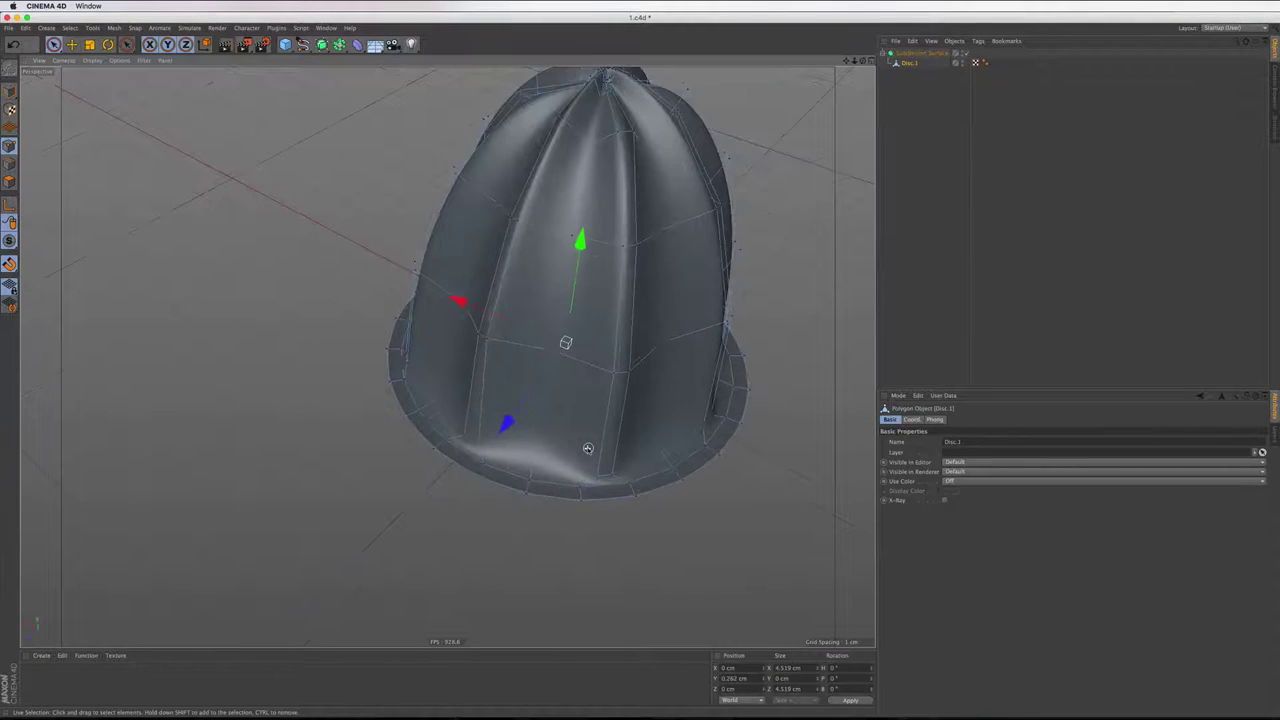
scroll(588, 448, "up", 2)
right_click(561, 418)
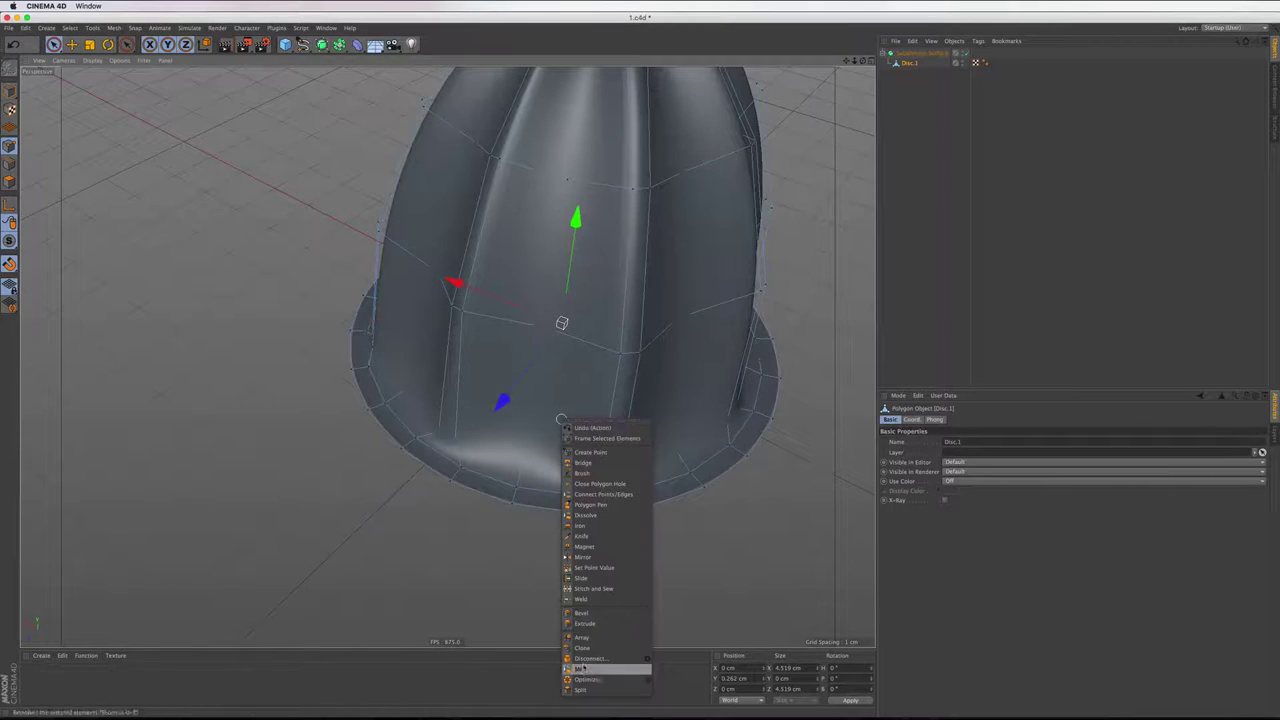
left_click(586, 538)
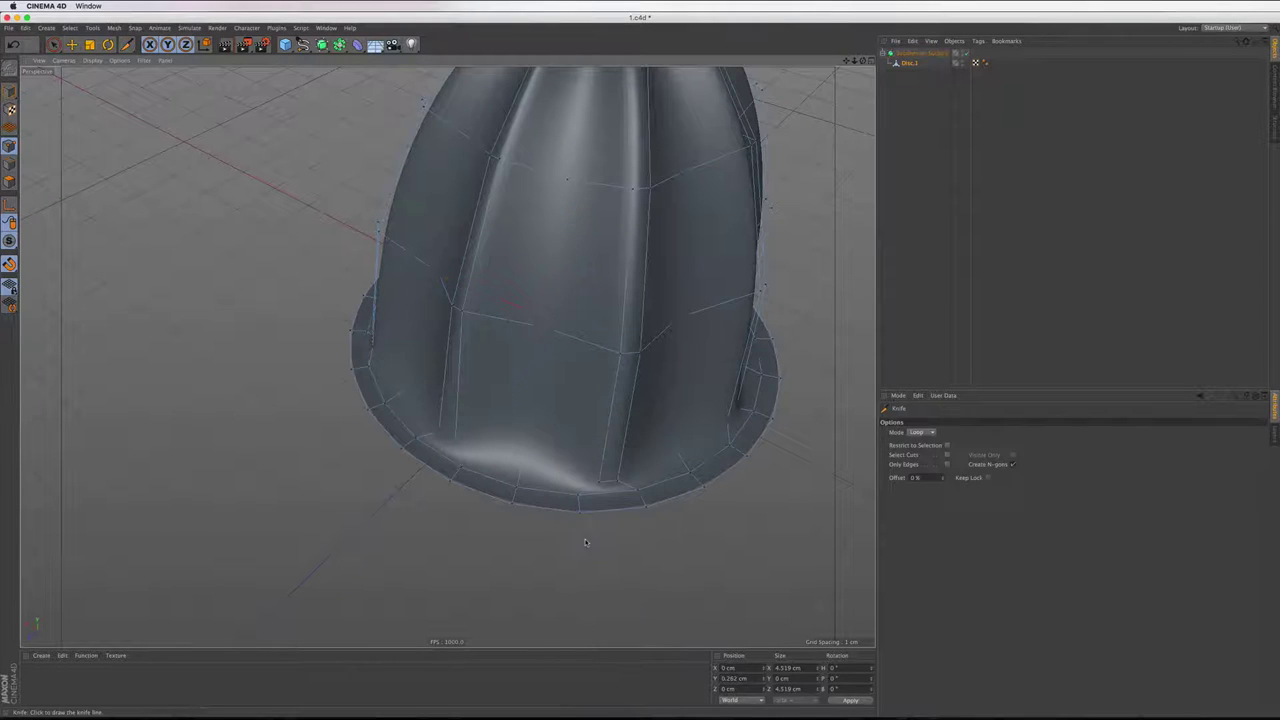
left_click(440, 428)
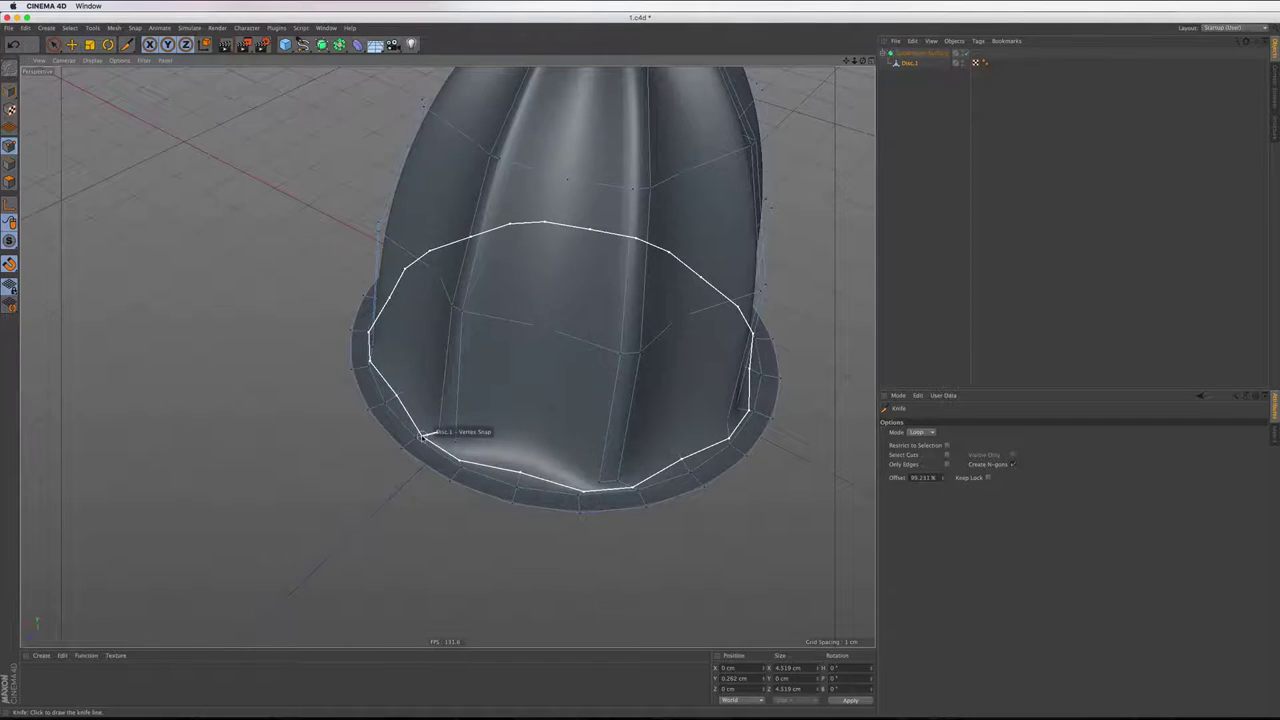
Deselect the mesh and orbit to a level side view of the juicer
left_click(918, 298)
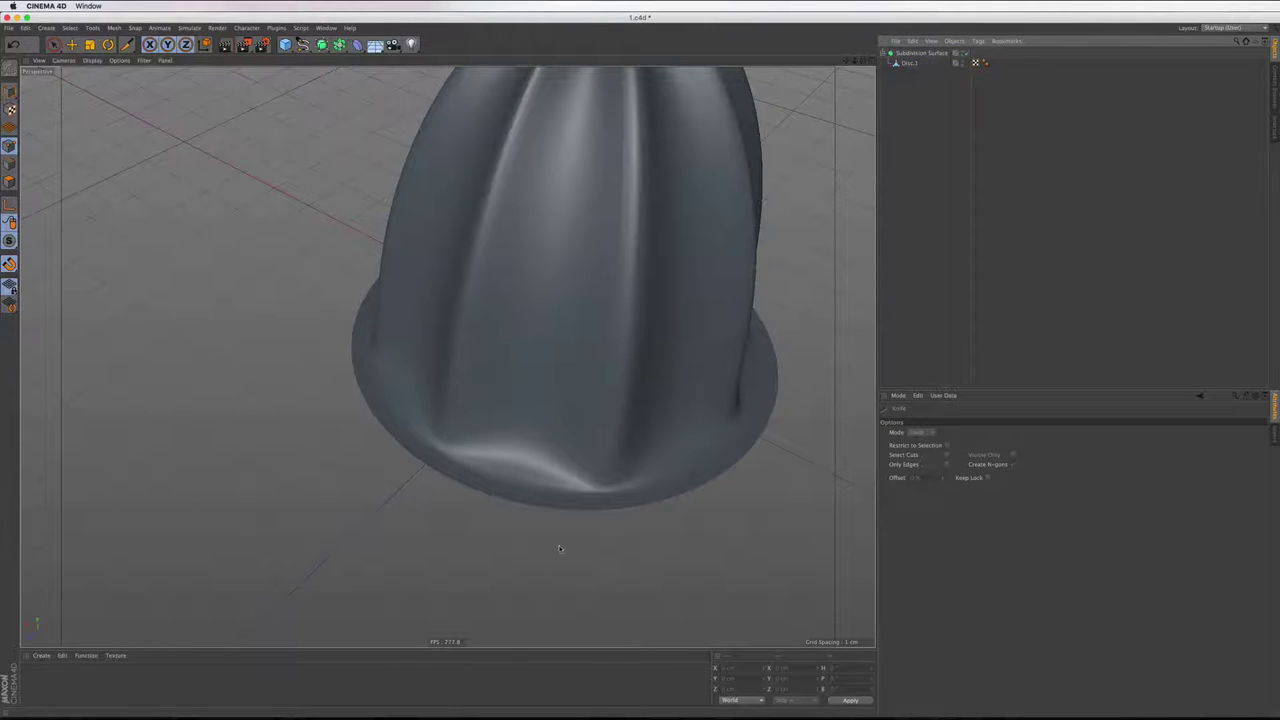
scroll(457, 447, "up", 2)
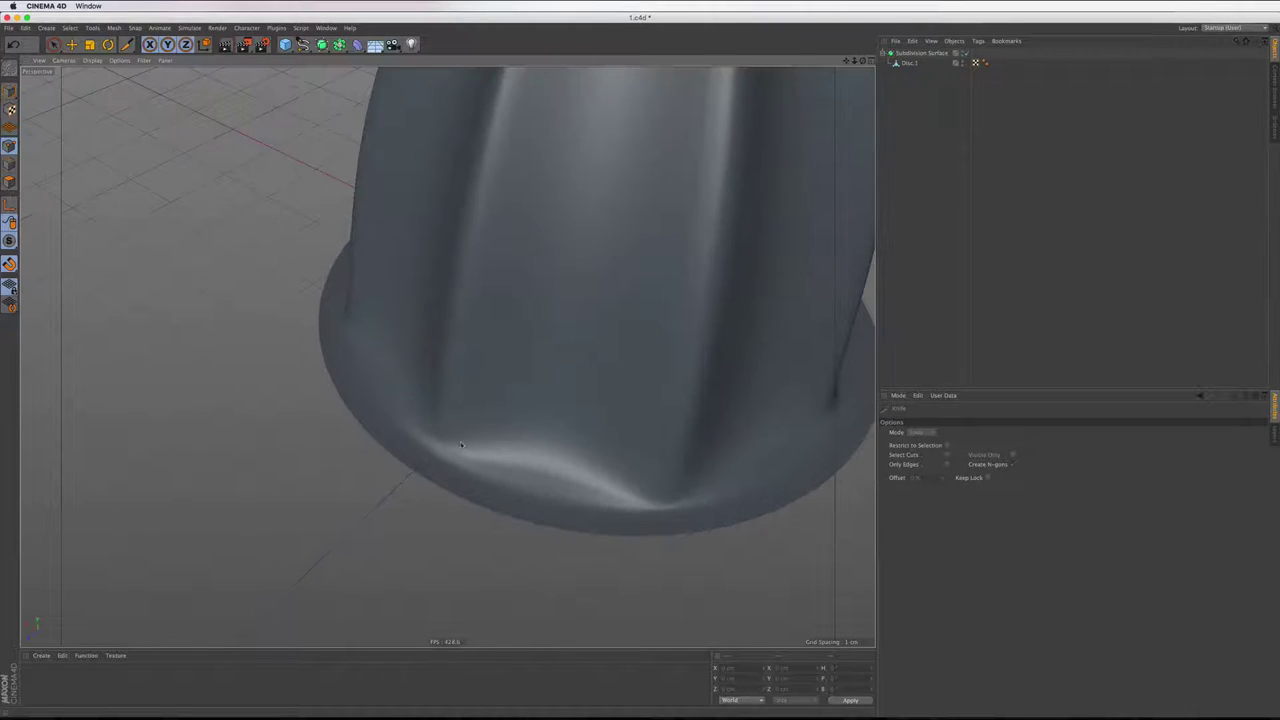
left_click(637, 372)
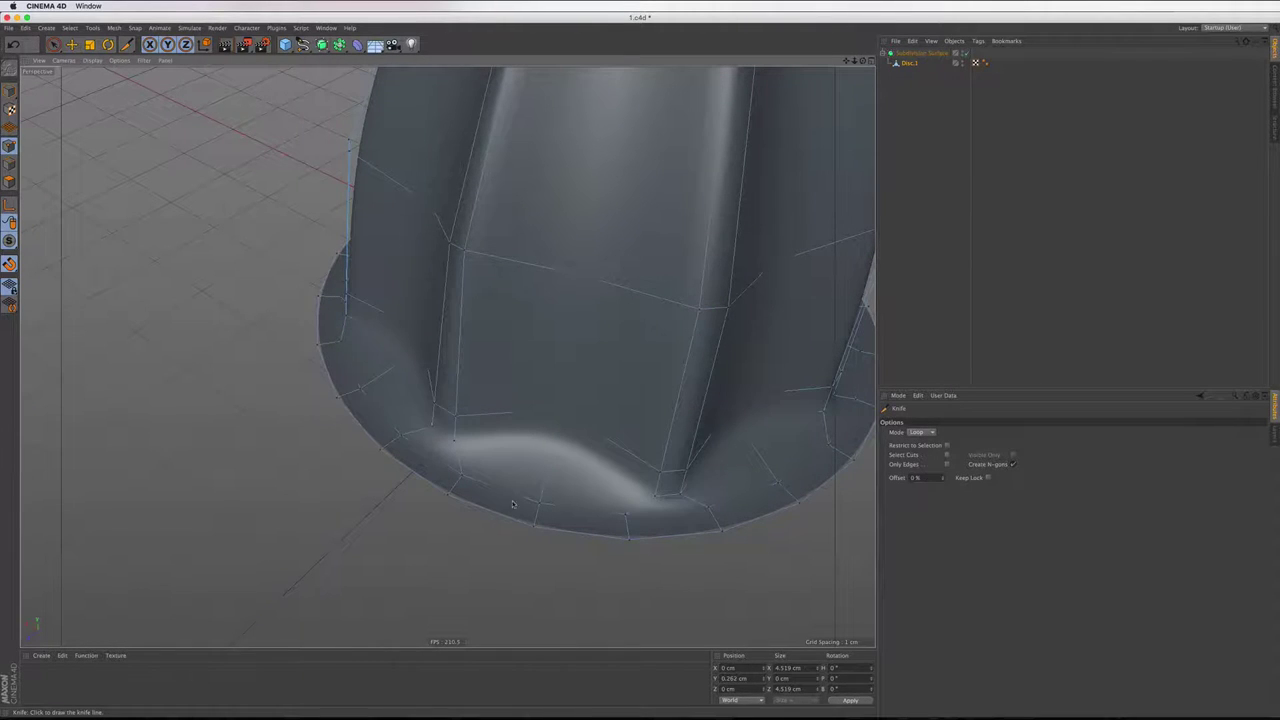
left_click(906, 234)
scroll(596, 497, "down", 5)
scroll(596, 499, "down", 3)
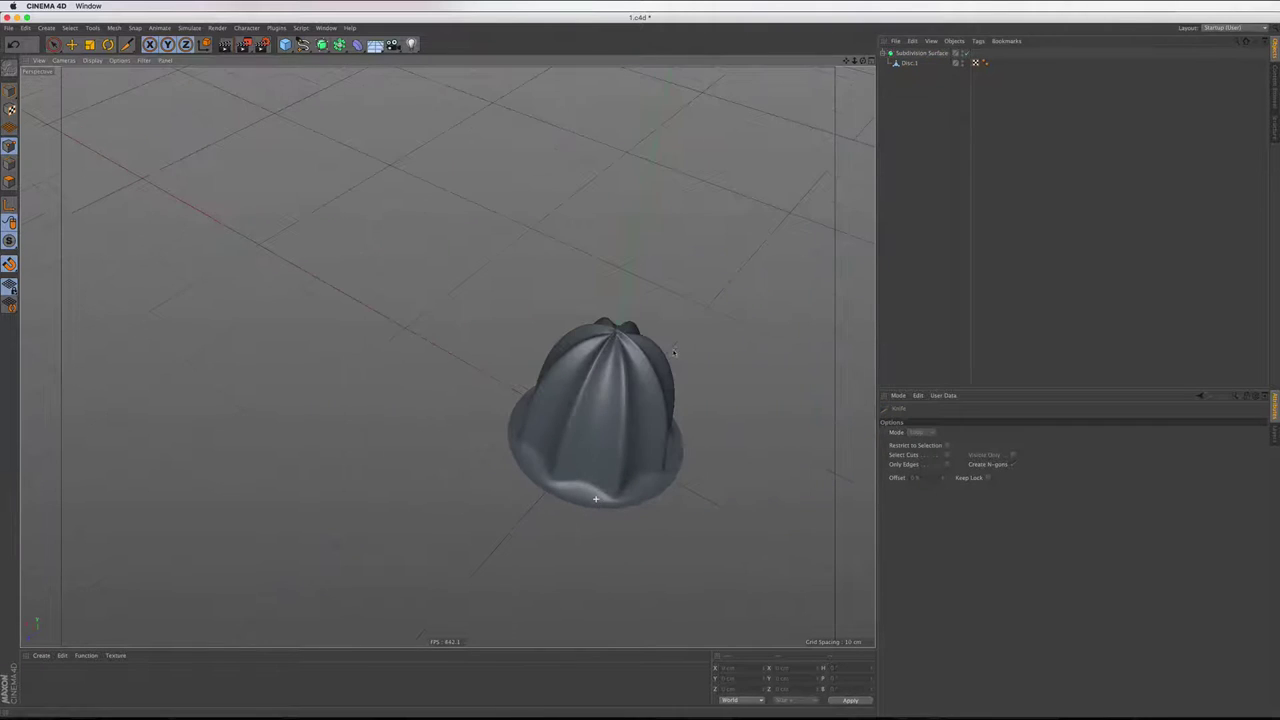
left_click_drag(585, 352, 443, 357, "alt")
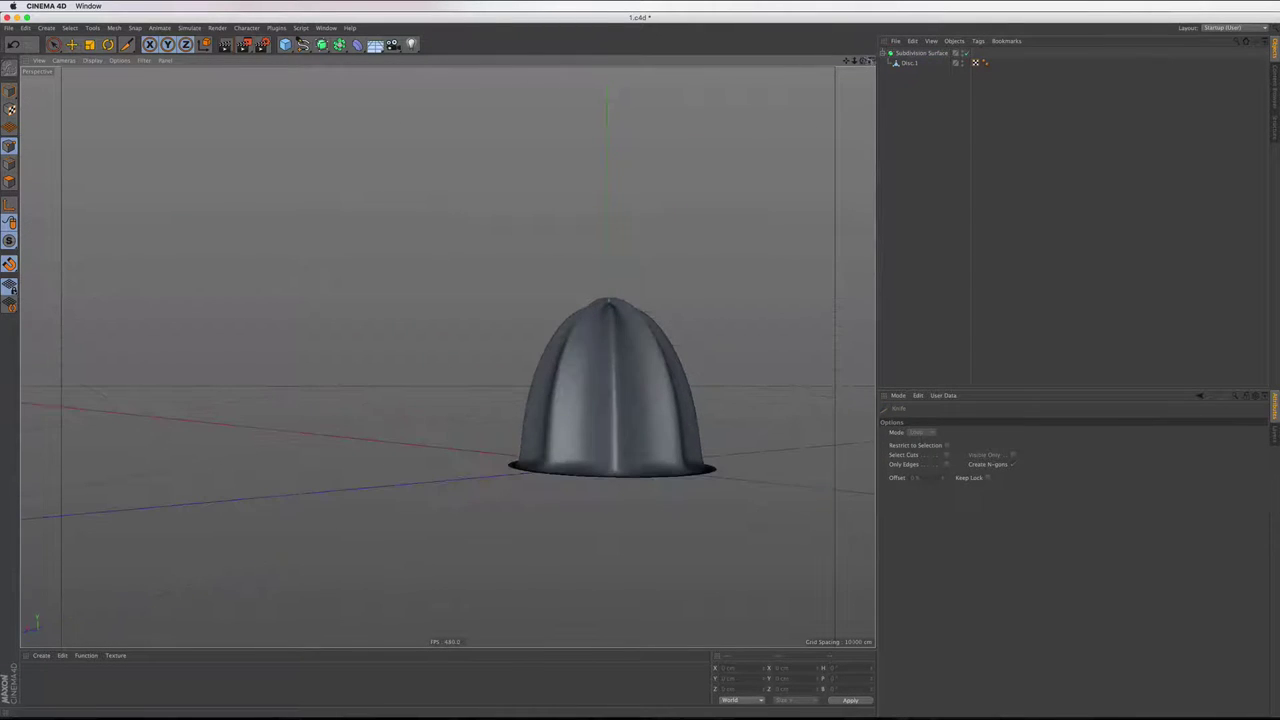
Scale Disc.1 slightly taller along Y in the maximised Front view, in Model mode
left_click(866, 60)
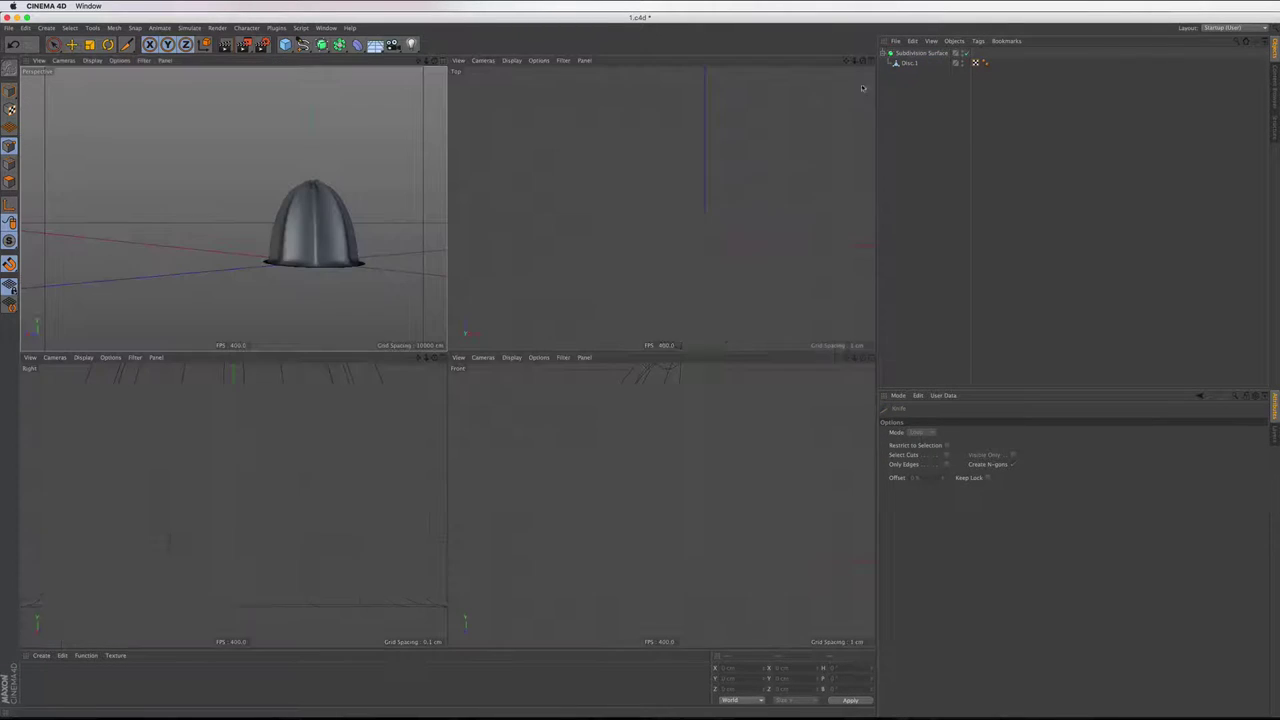
left_click(908, 62)
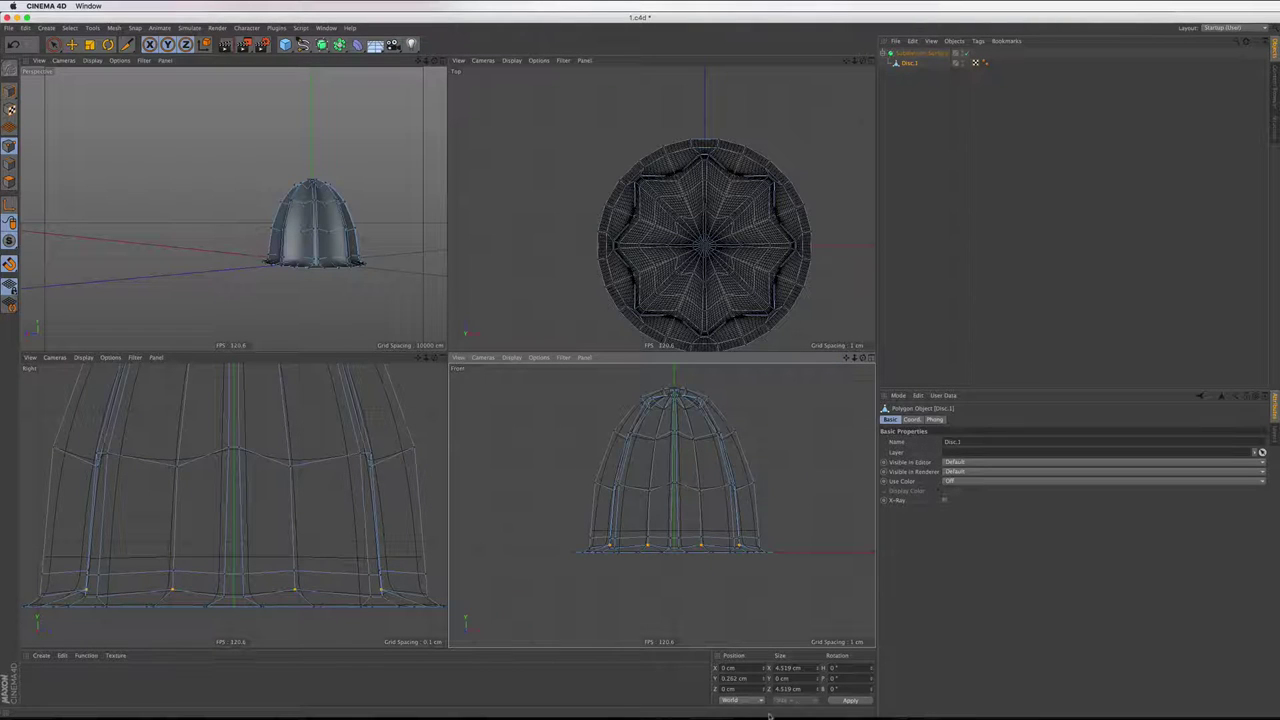
key("Return")
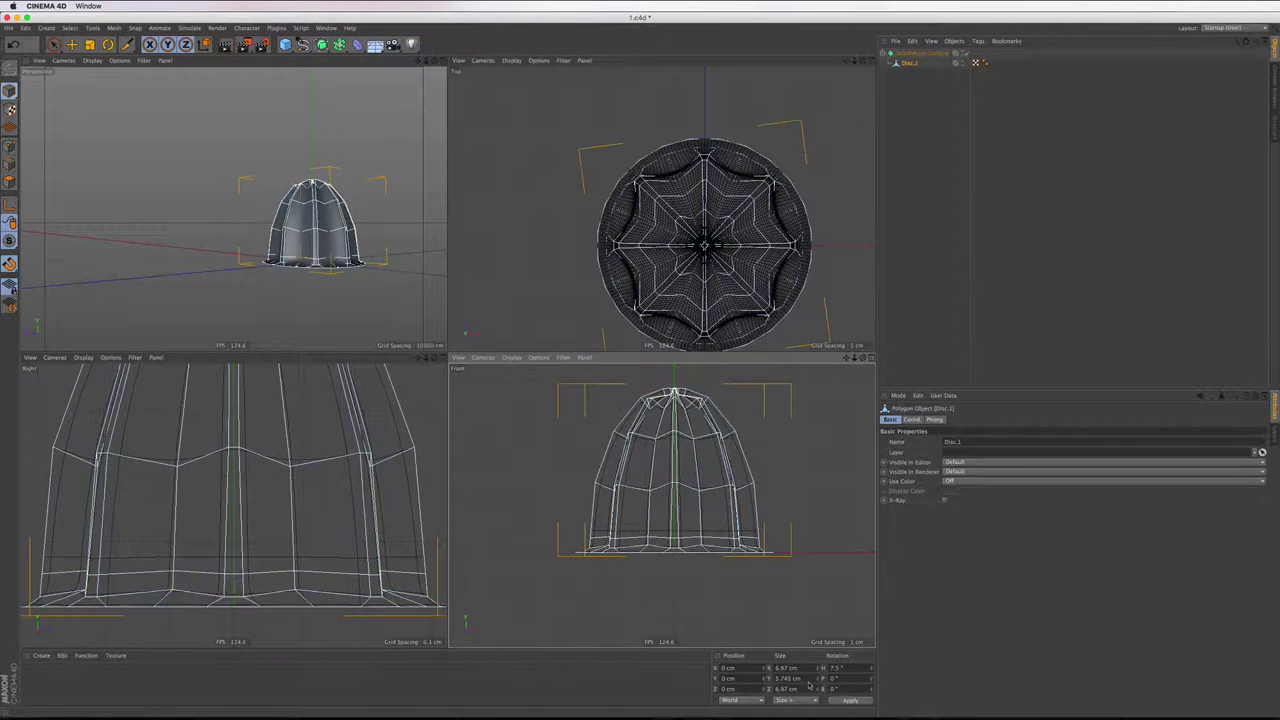
left_click(870, 359)
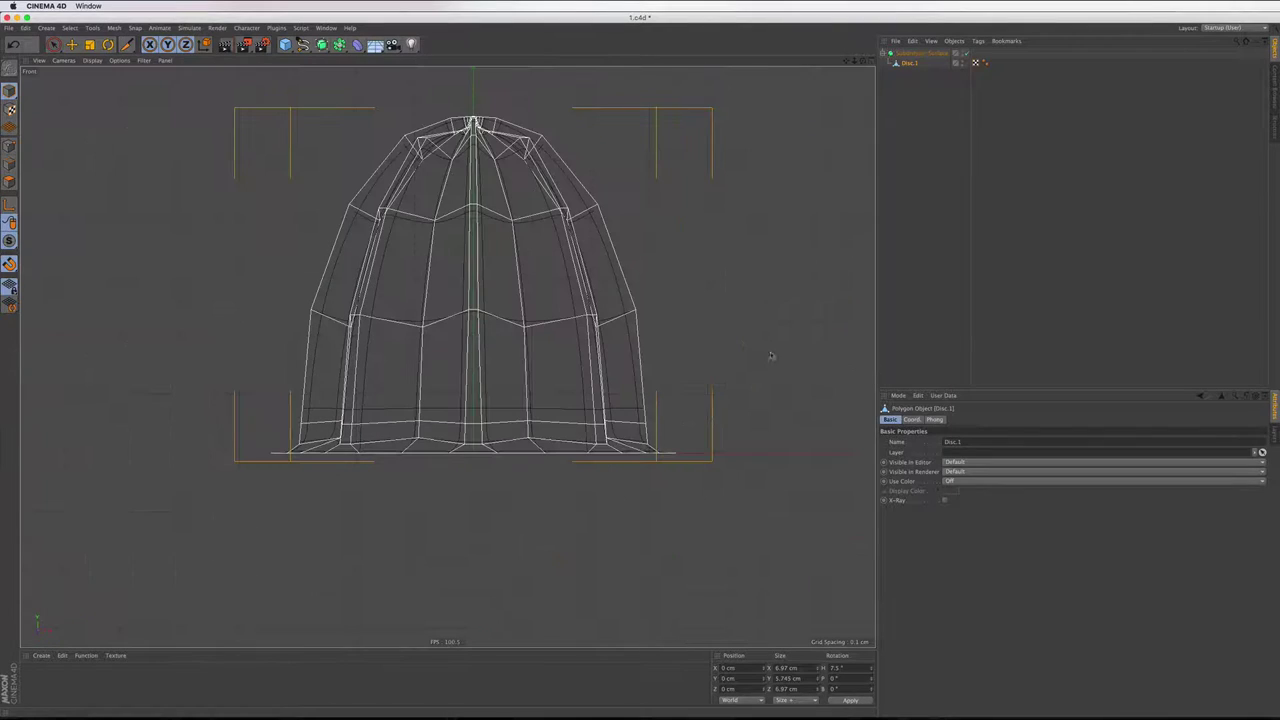
left_click(89, 44)
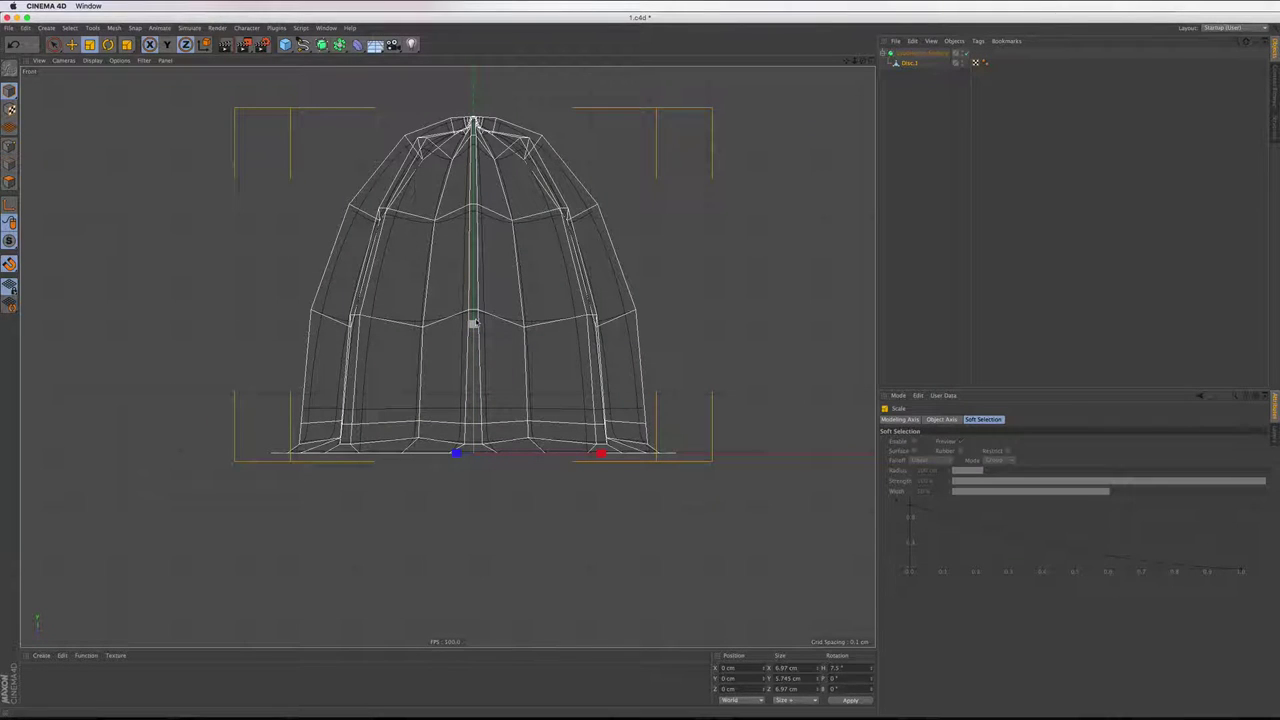
left_click_drag(473, 323, 474, 316)
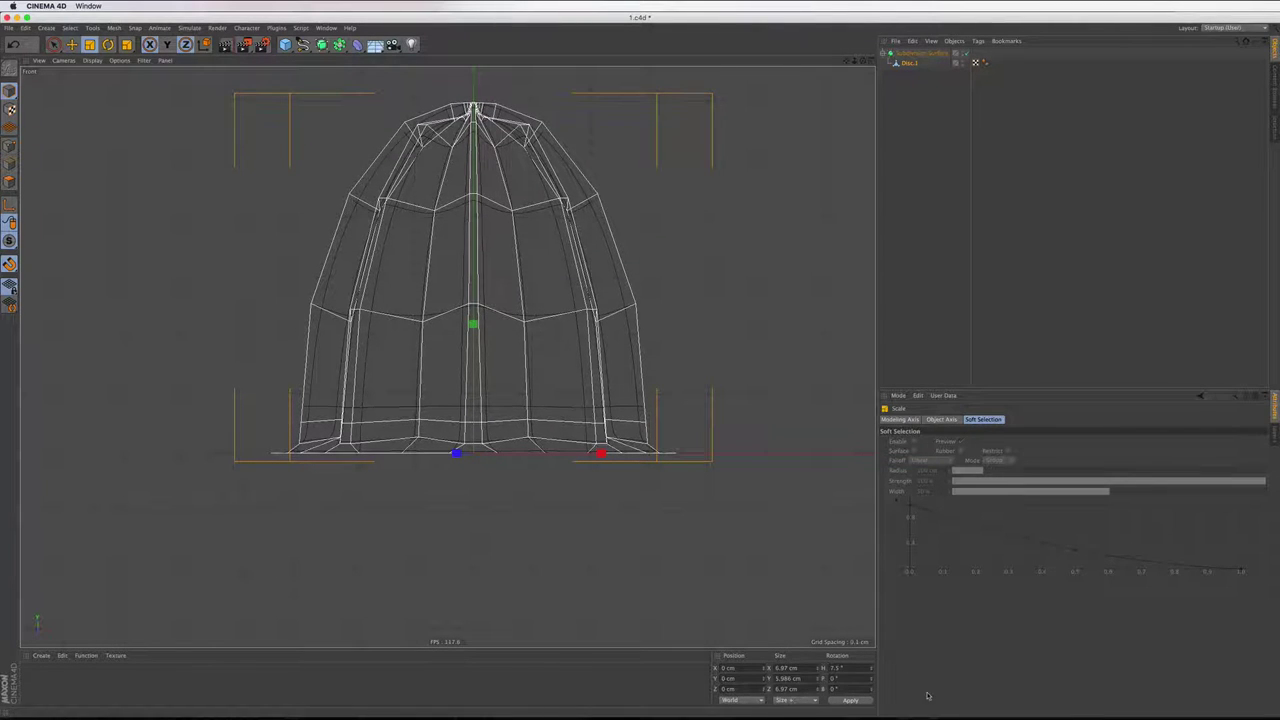
Deselect, return to a perspective view looking down on the juicer, and save the file
left_click(893, 90)
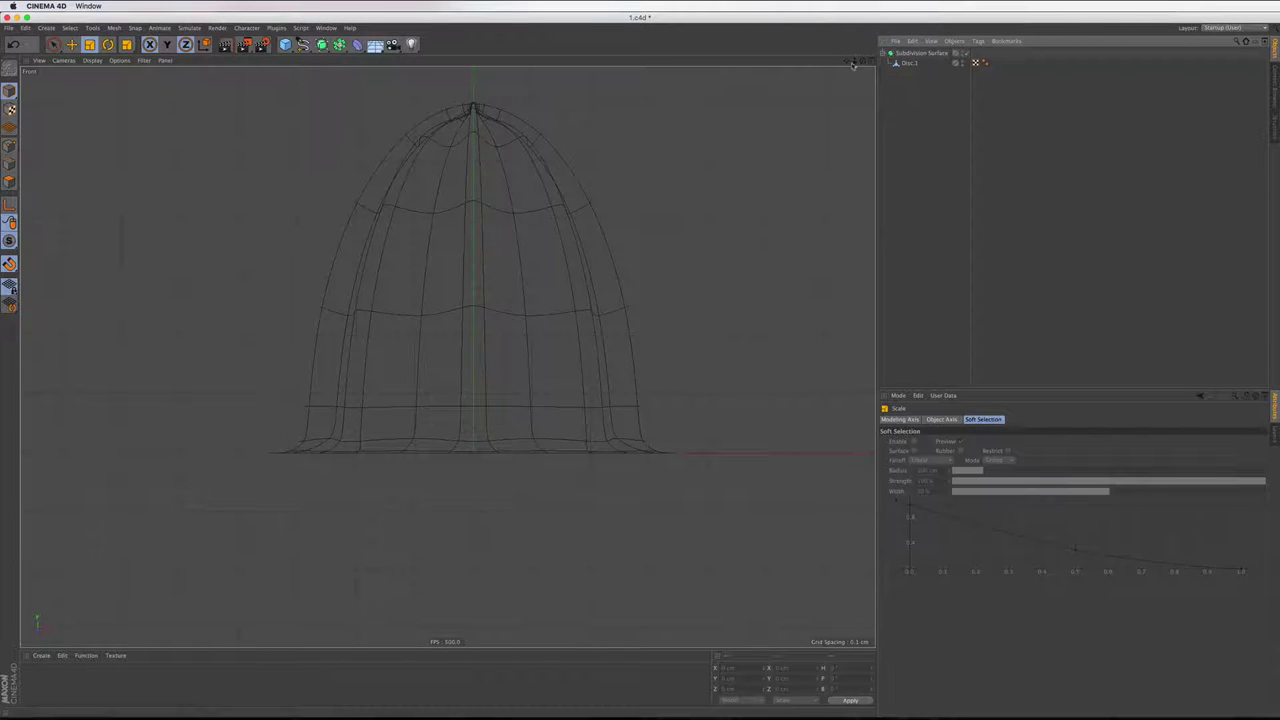
left_click(866, 62)
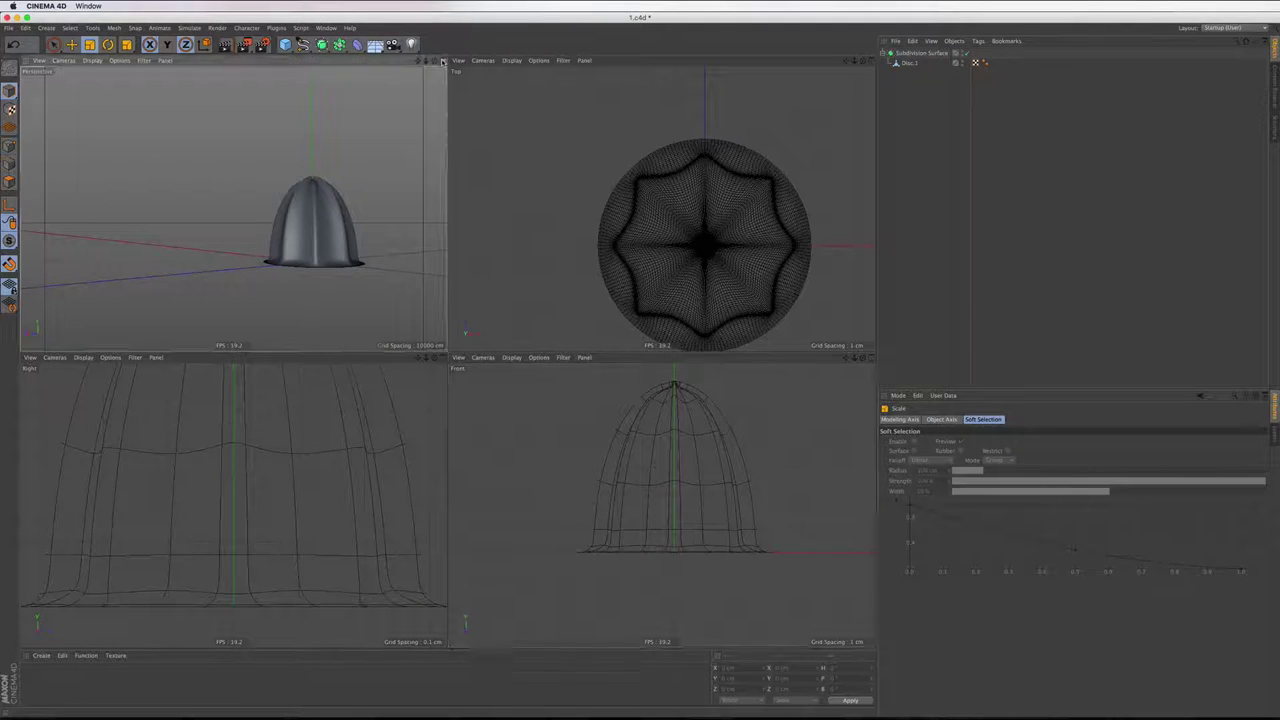
left_click(443, 61)
left_click(868, 63)
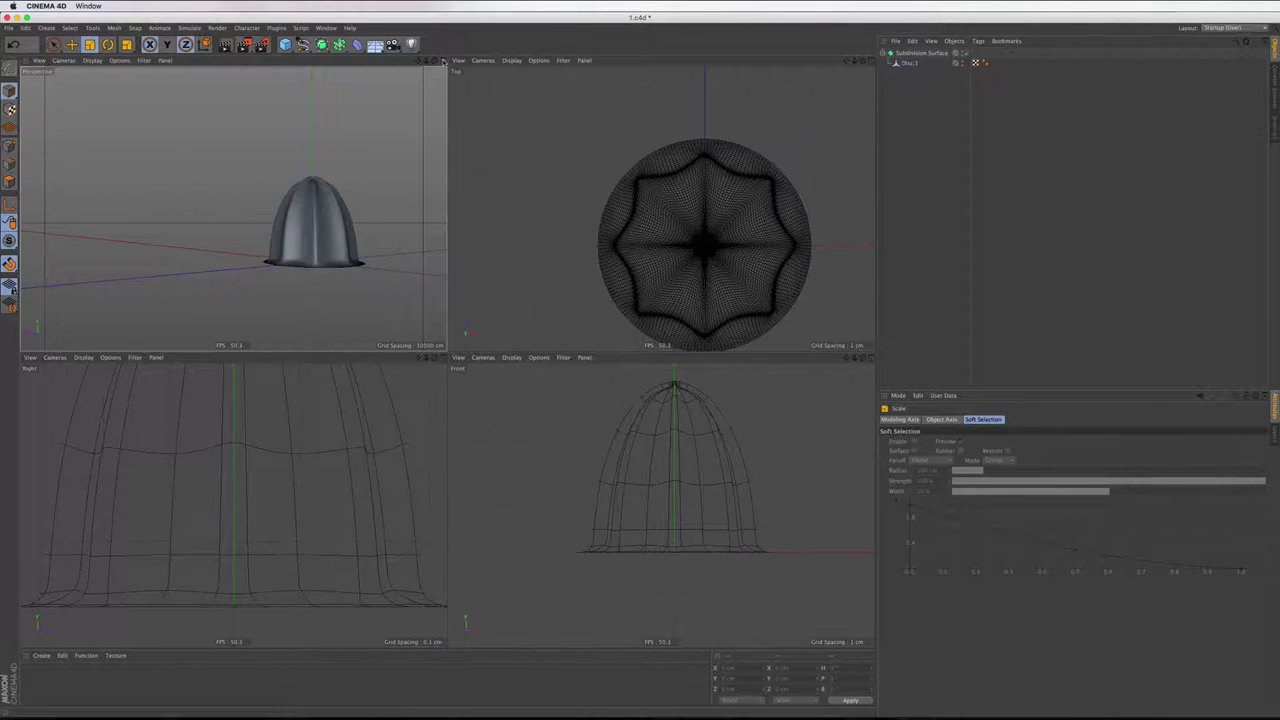
left_click(443, 62)
mouse_move(864, 62)
left_mouse_down()
mouse_move(446, 357)
mouse_move(636, 167)
left_mouse_up()
key("ctrl+s")
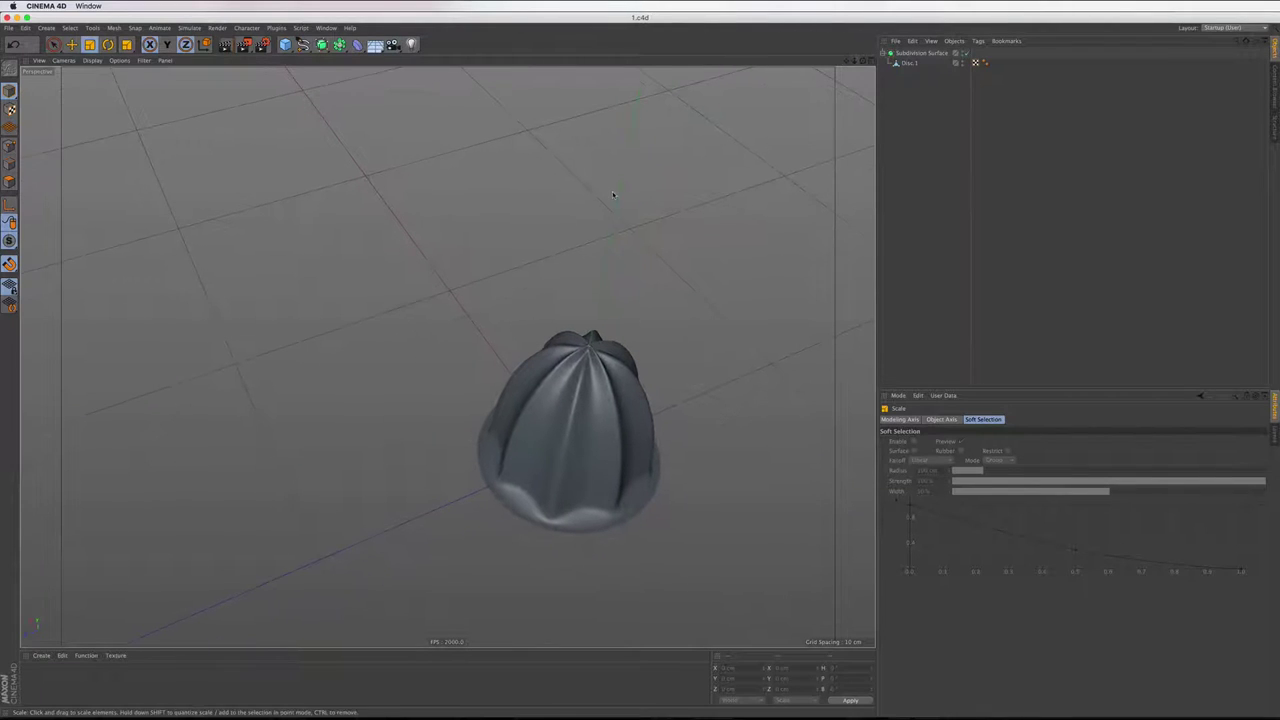
mouse_move(640, 712)
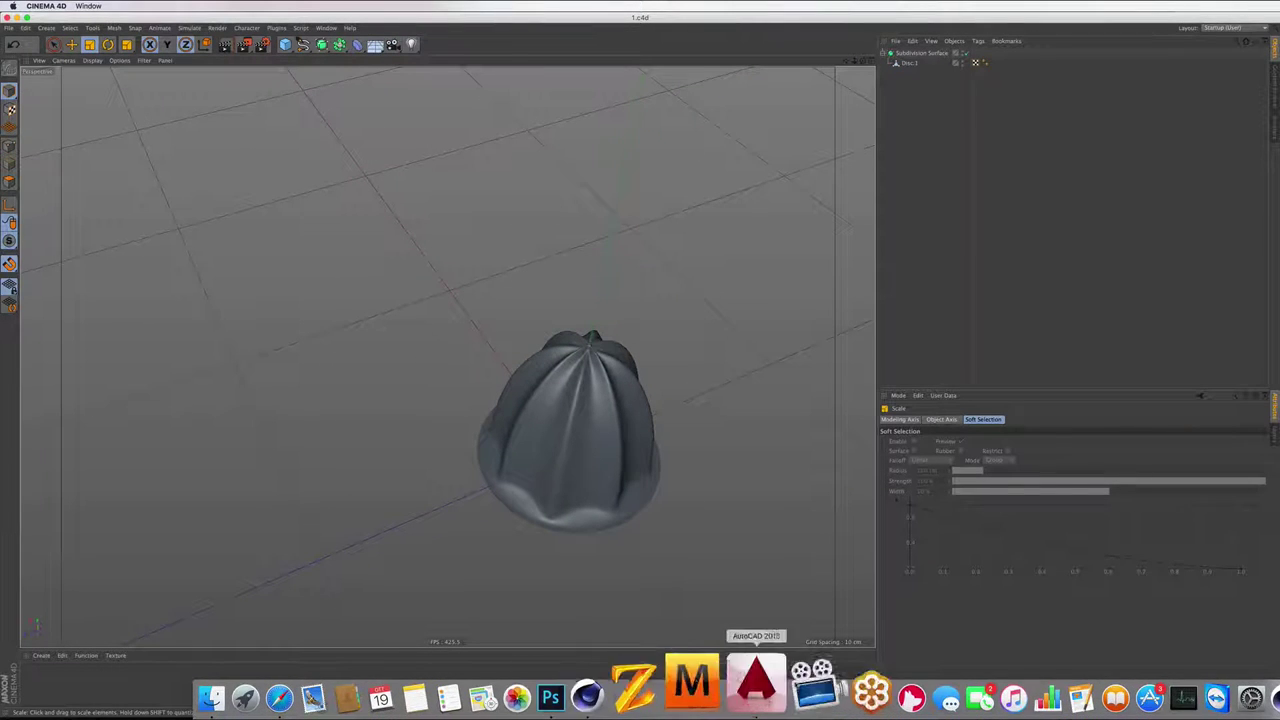
left_click(1256, 684)
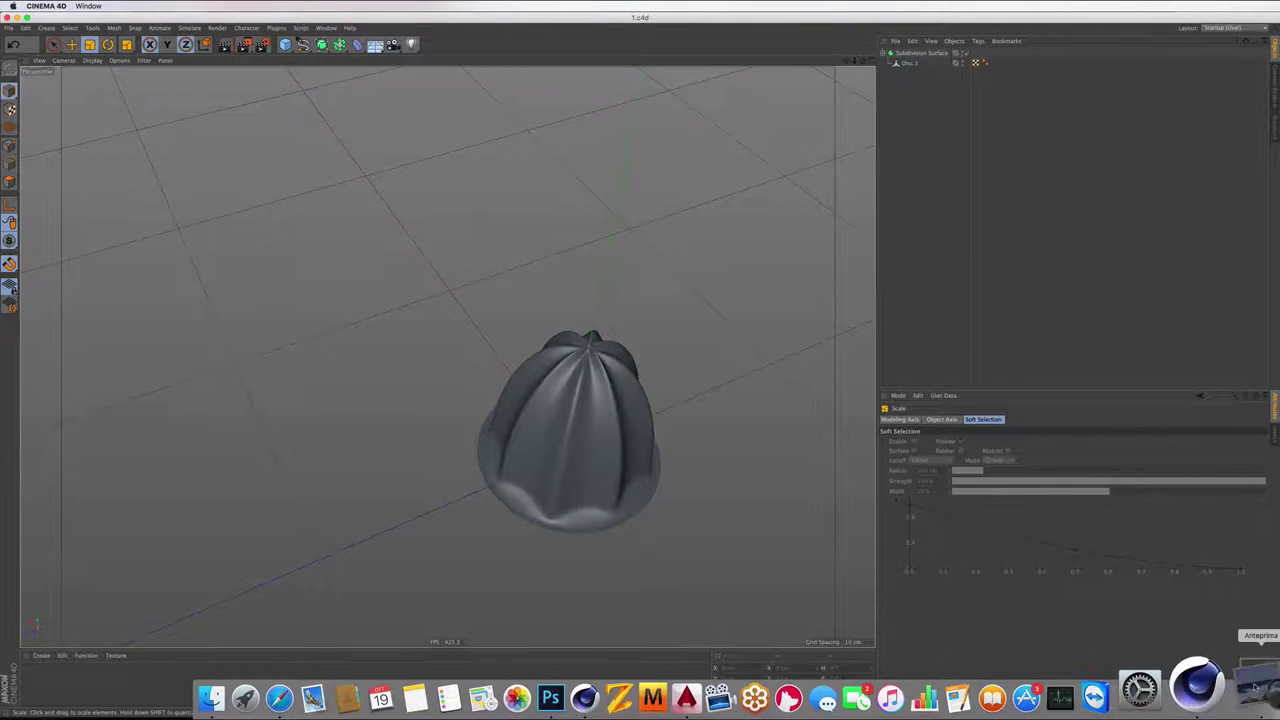
left_click(227, 6)
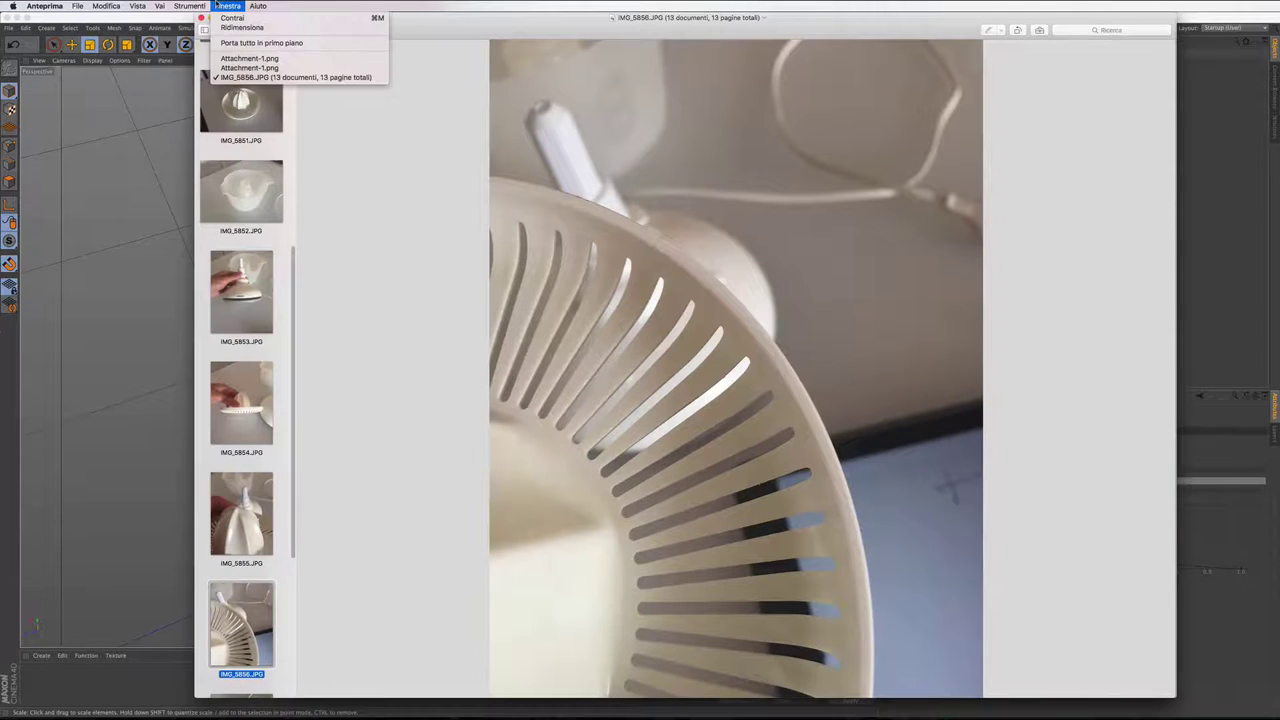
left_click(330, 79)
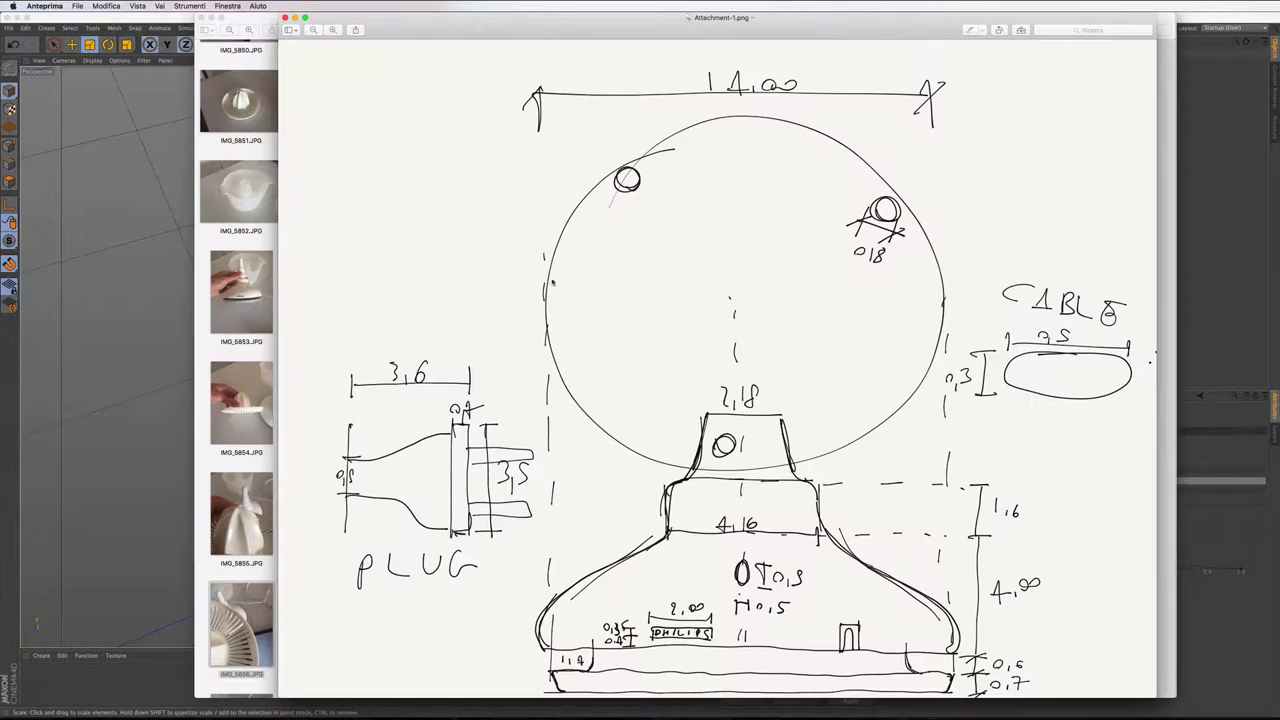
left_click(227, 6)
left_click(330, 57)
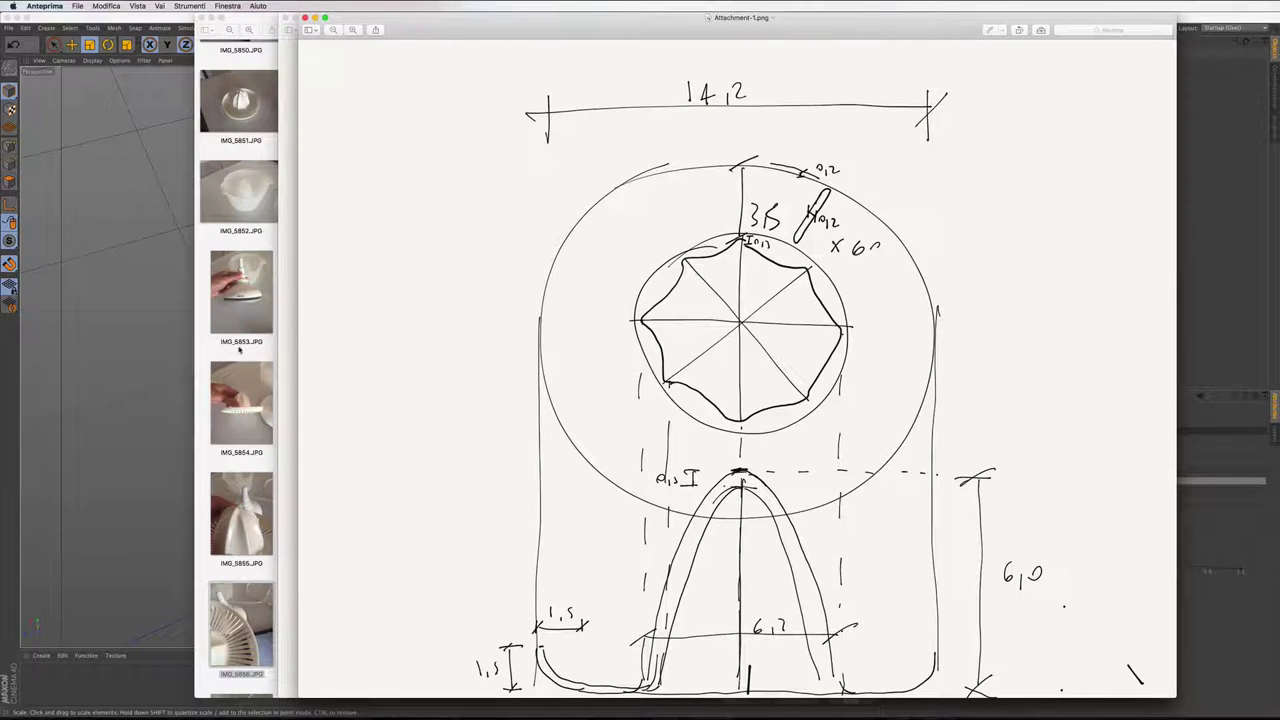
left_click(238, 622)
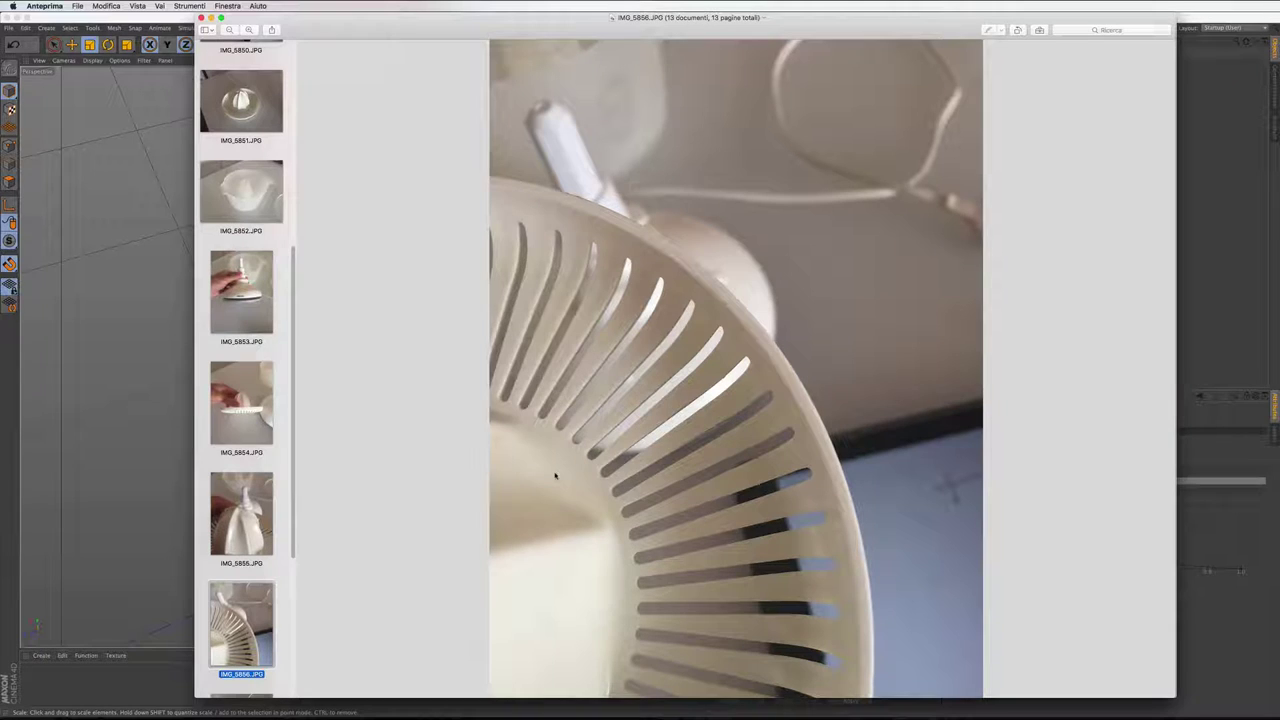
mouse_move(740, 714)
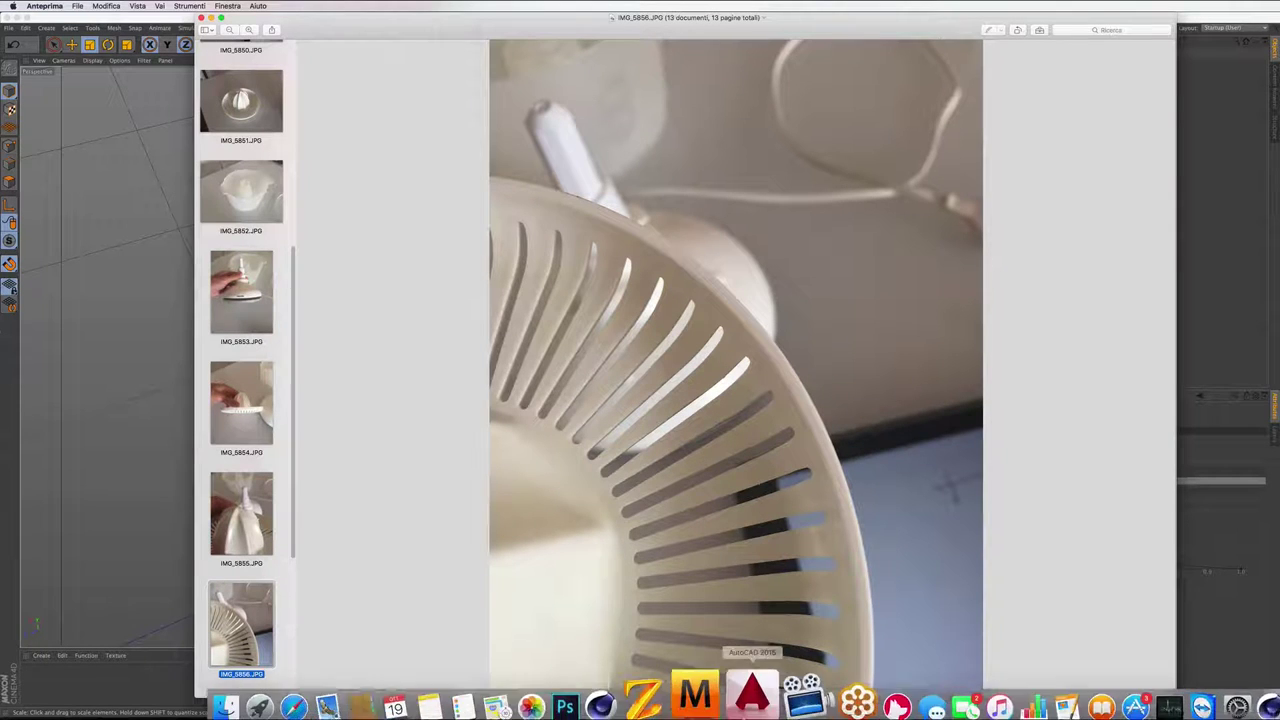
left_click(652, 688)
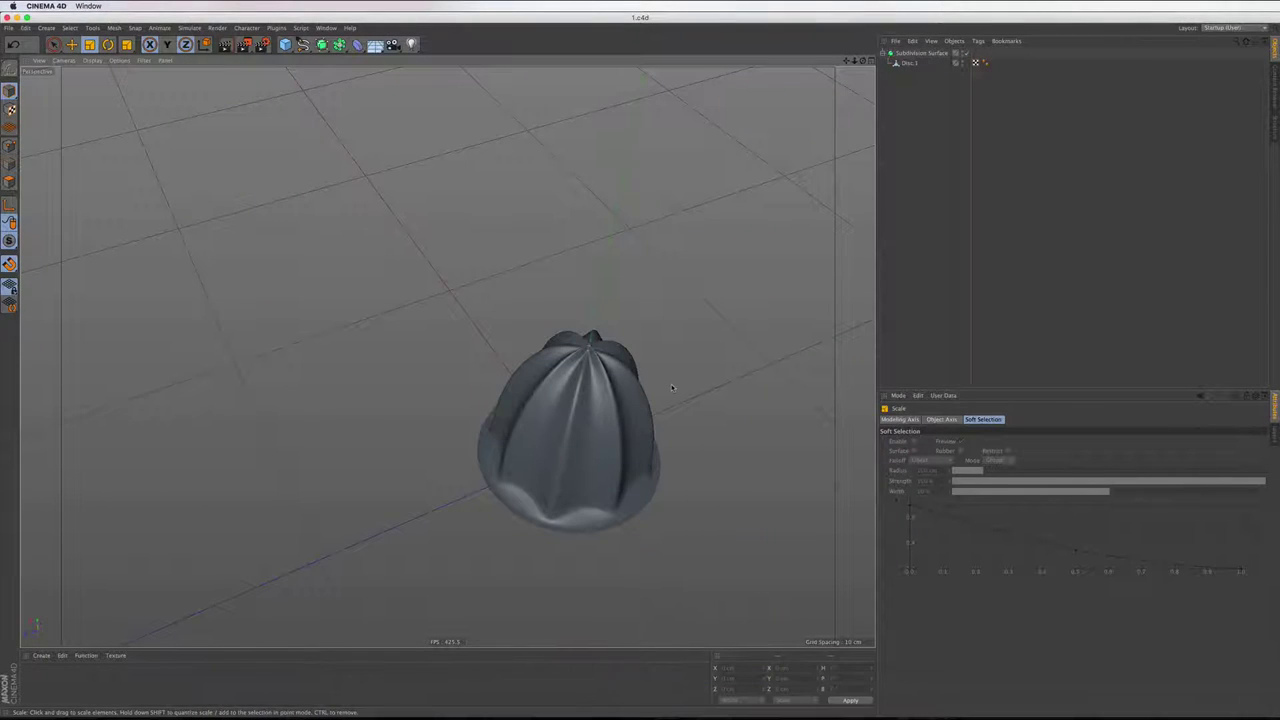
In Top view, Ctrl-drag a duplicate of the Subdivision Surface with its disc
scroll(657, 527, "up", 5)
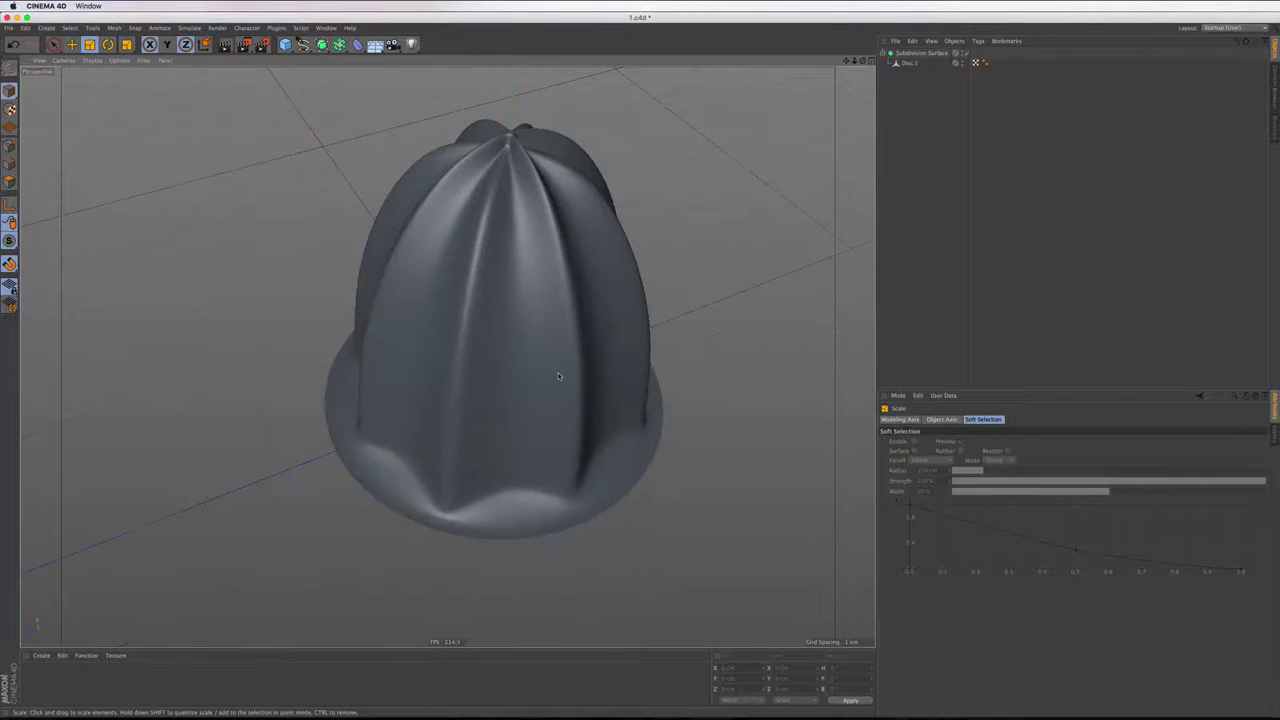
left_click(921, 54)
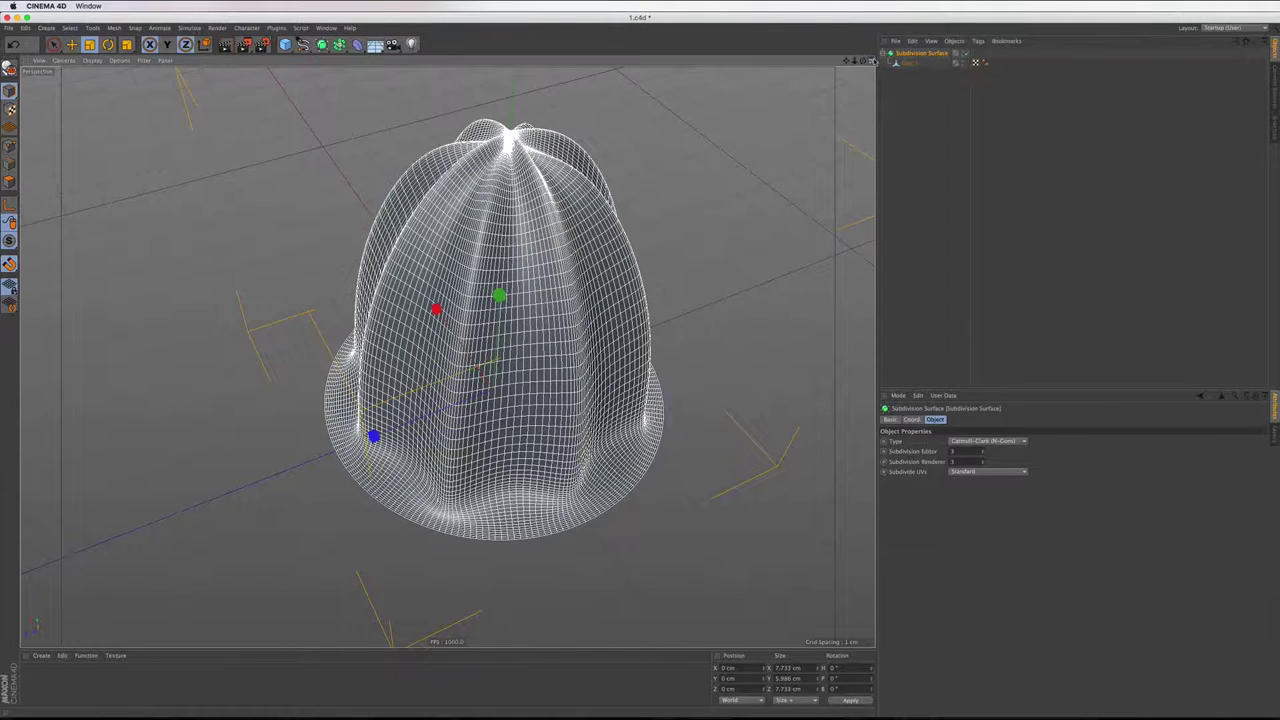
key("F2")
left_click_drag(870, 61, 858, 157)
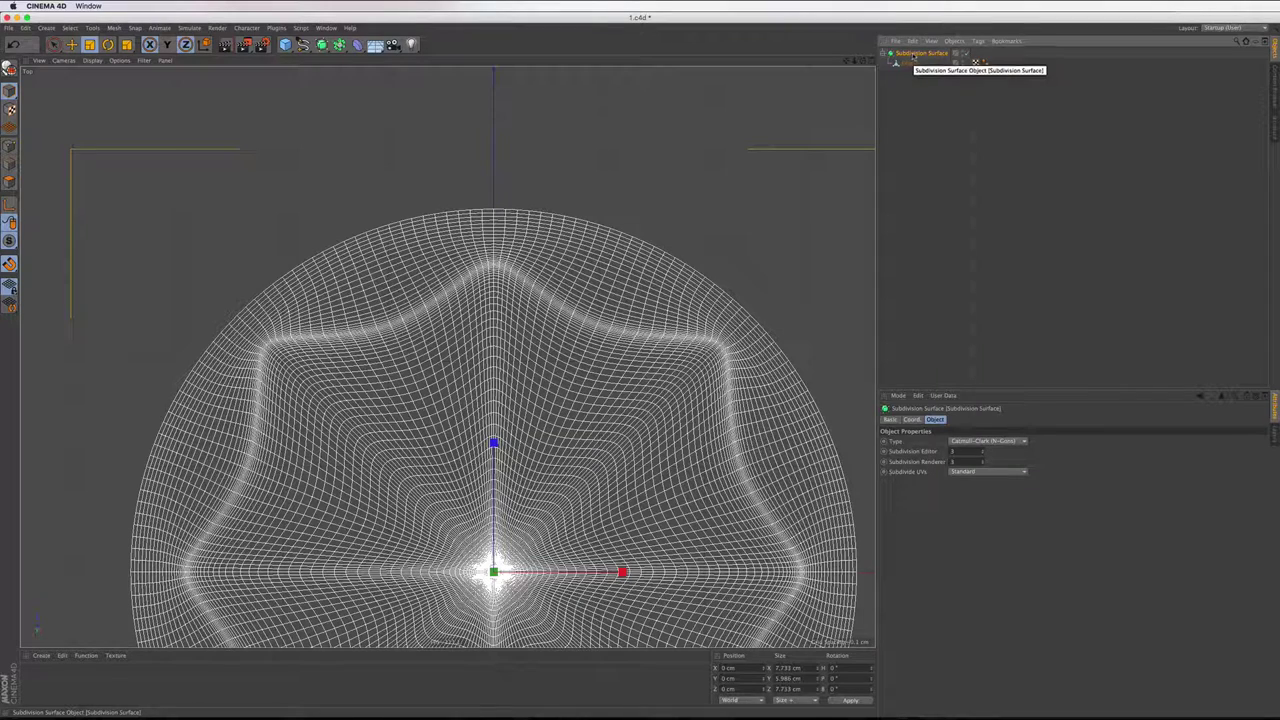
left_click_drag(913, 56, 917, 73, "ctrl")
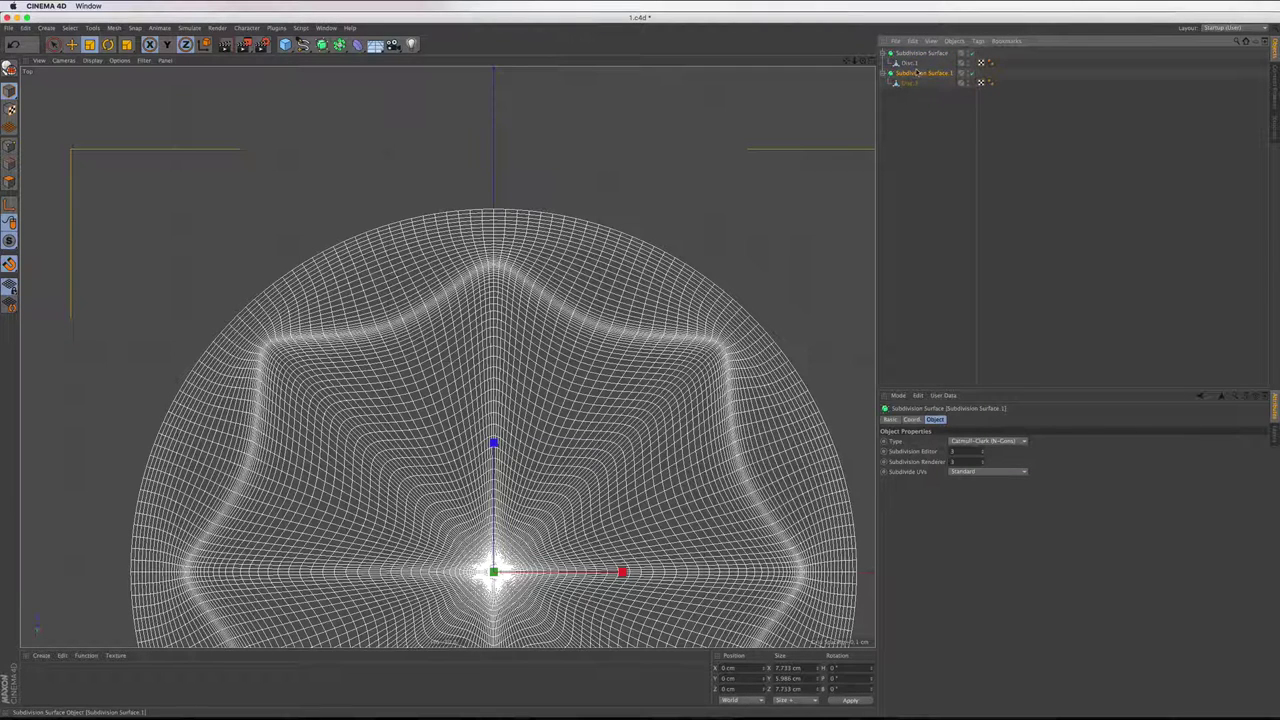
Group the duplicate under a Null named 'old' and reselect the original disc
key("alt+g")
double_click(903, 73)
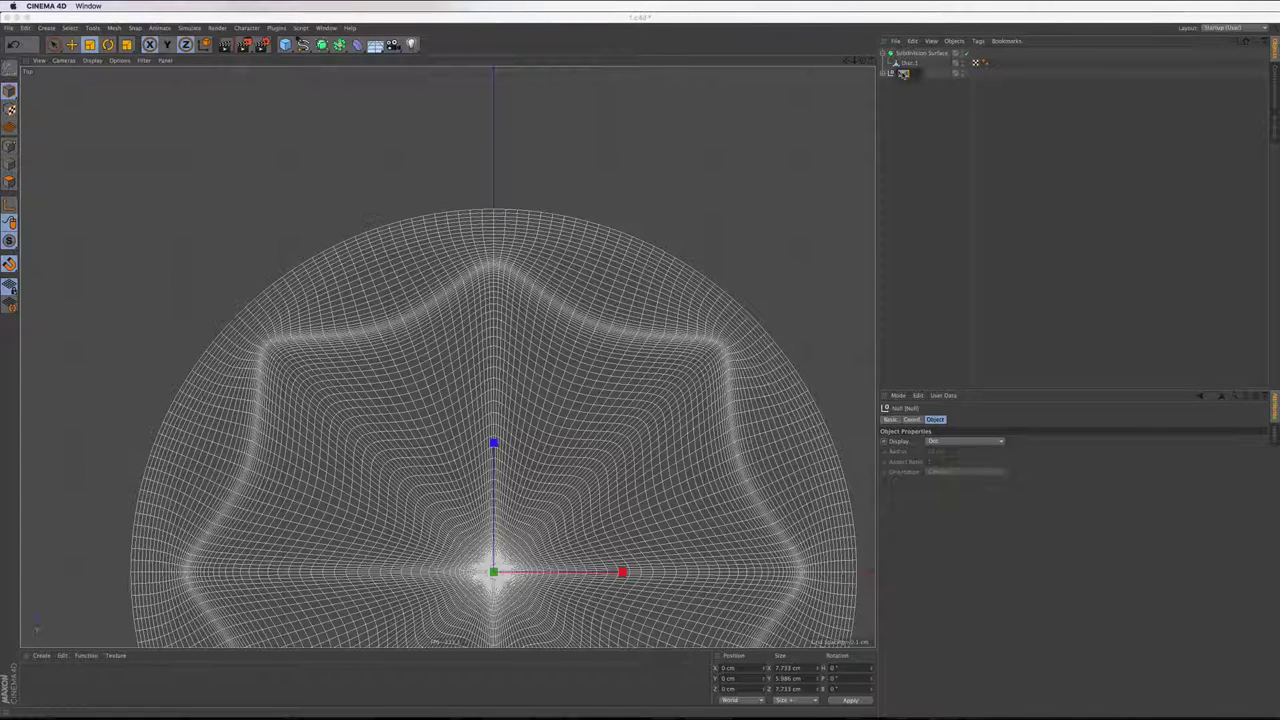
left_click(951, 86)
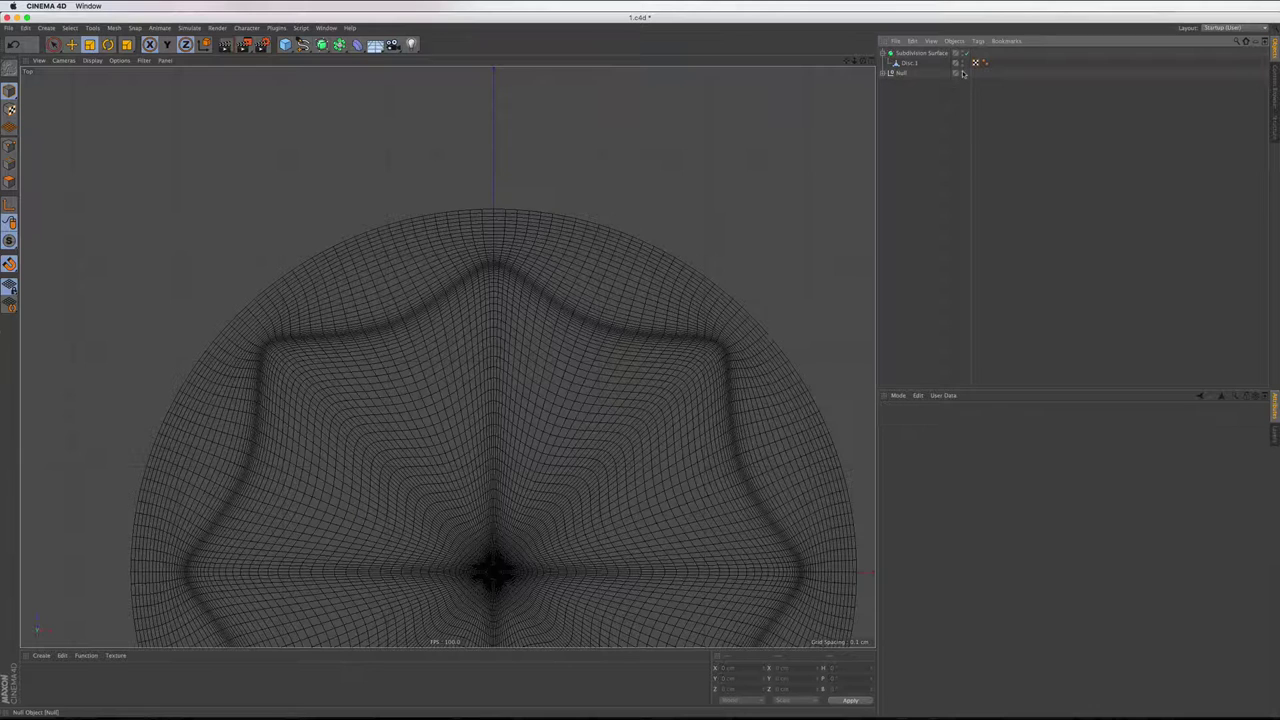
left_click(904, 74)
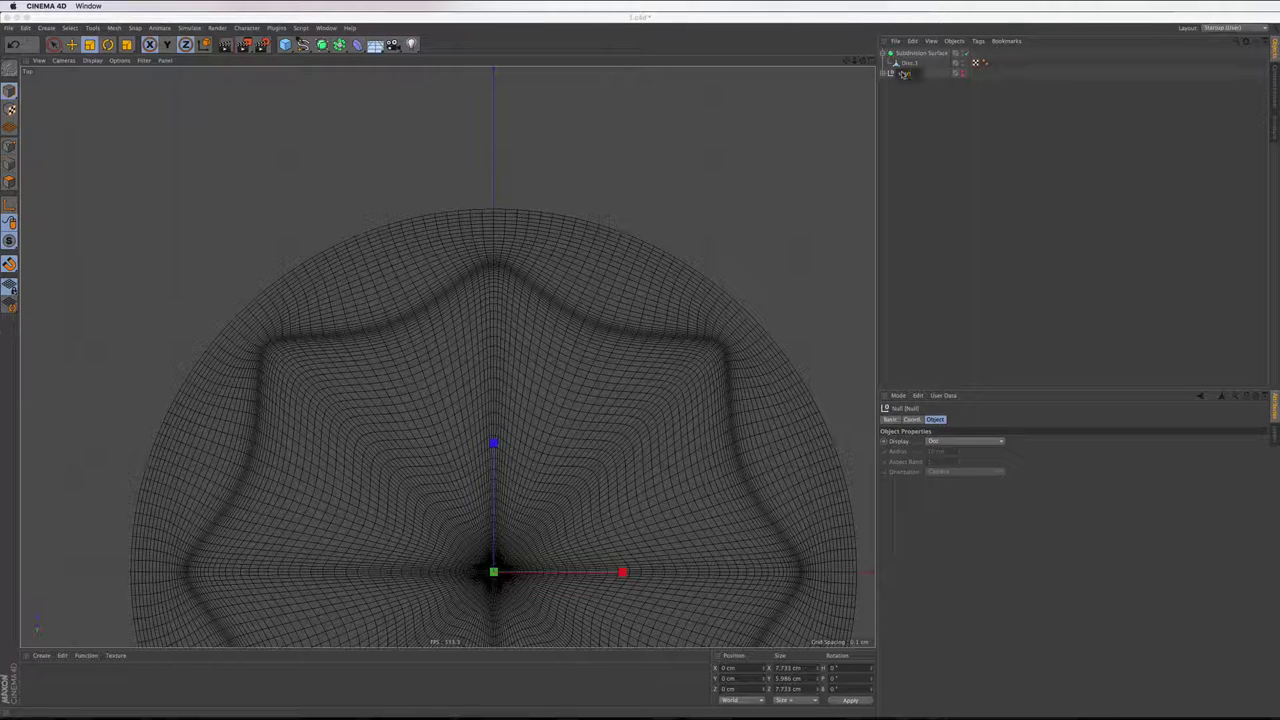
type("scarf")
key("Return")
left_click(909, 53)
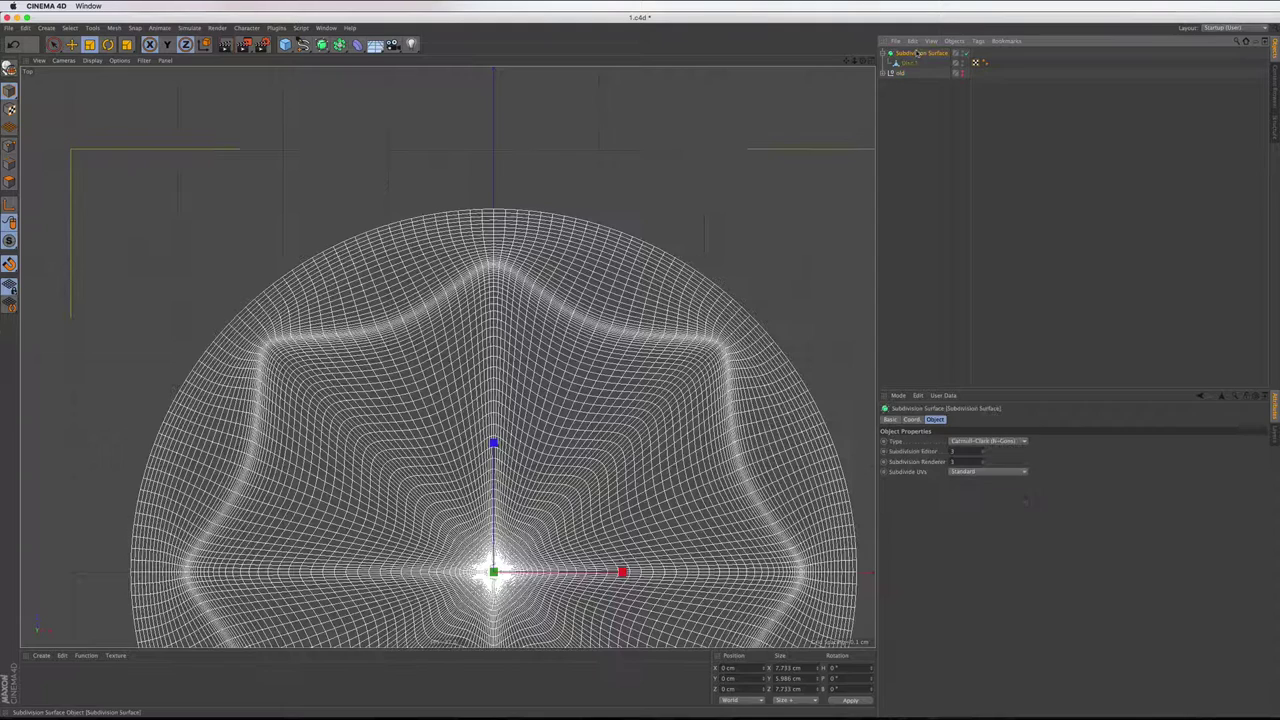
left_click_drag(908, 63, 906, 64)
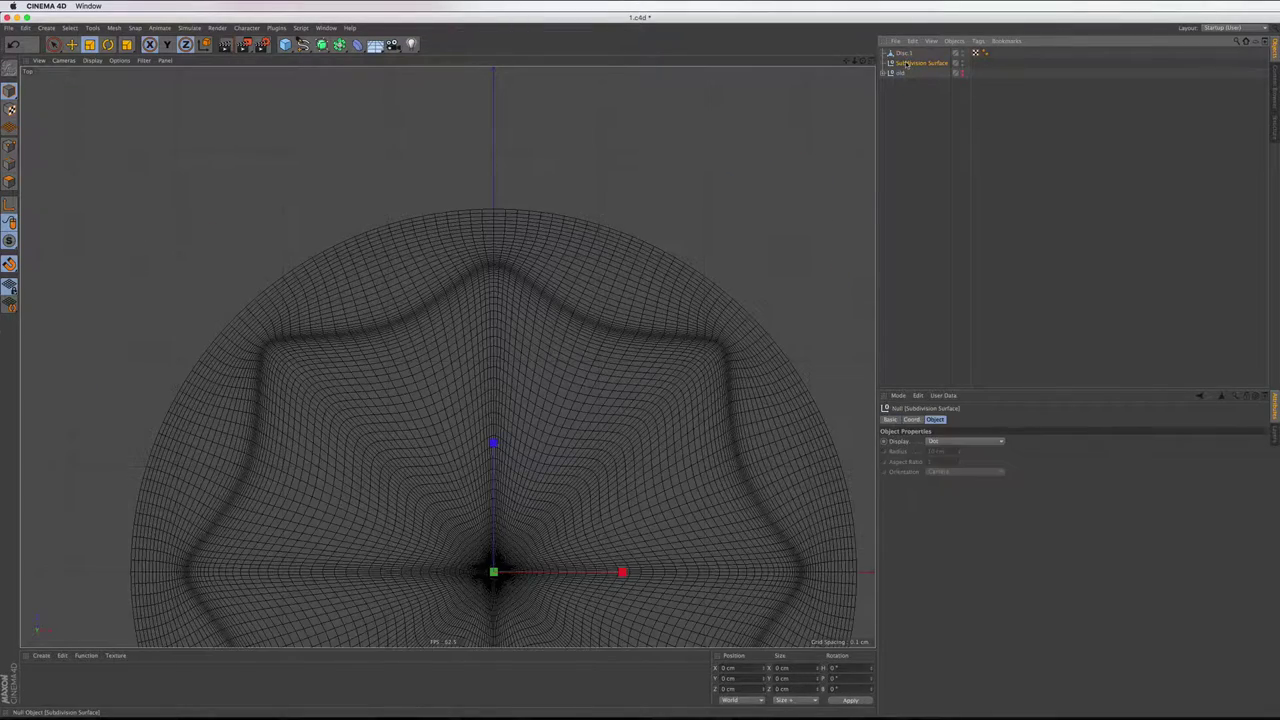
Make the Subdivision Surface editable and set the disc's heading rotation to 0°
key("c")
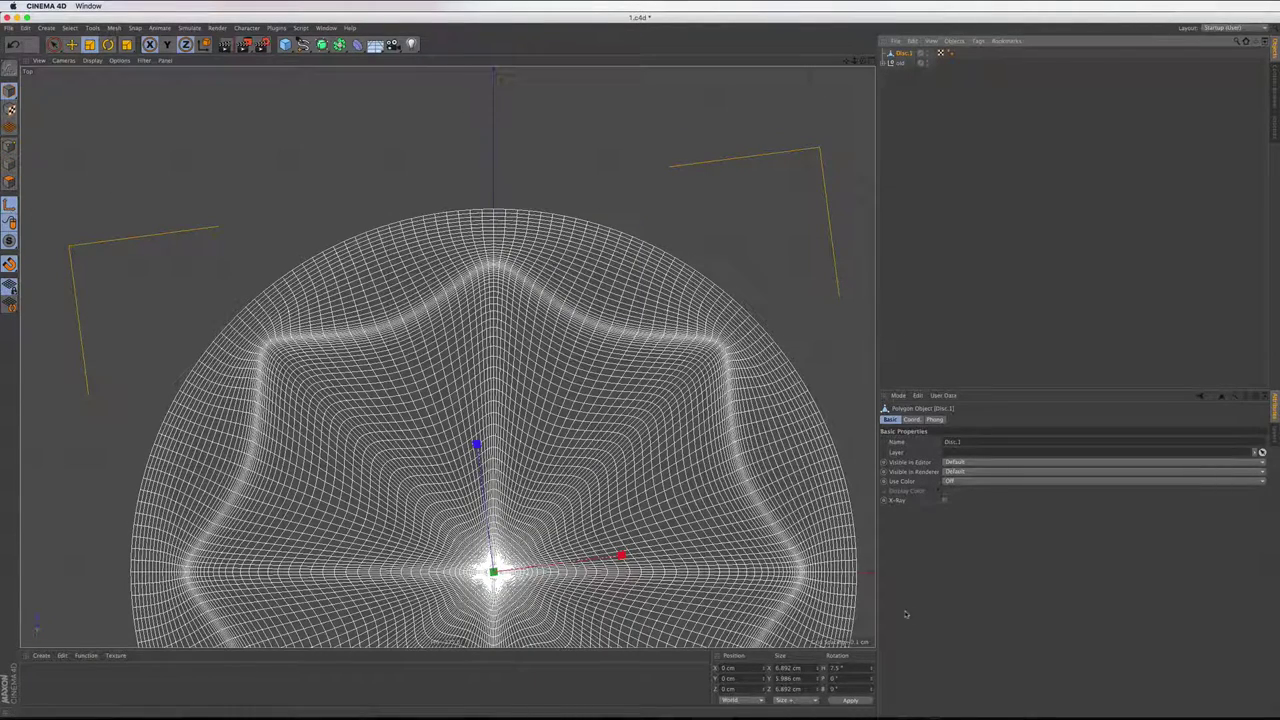
double_click(849, 672)
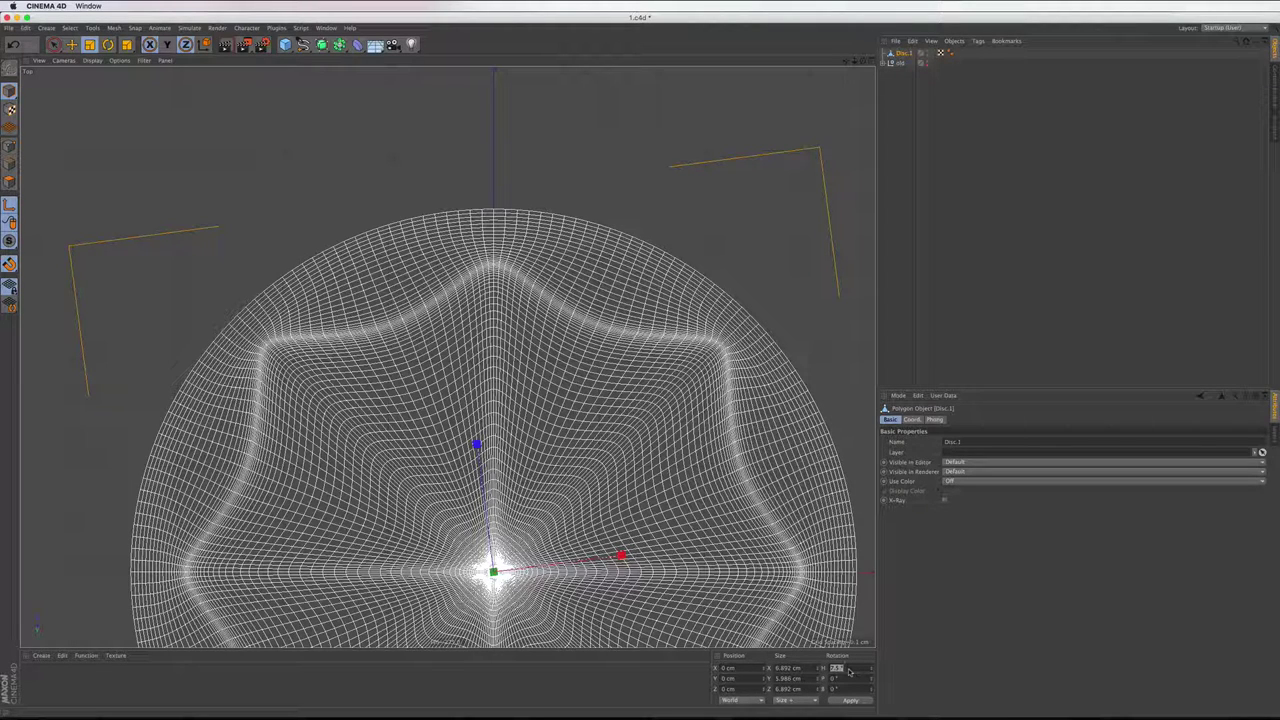
type("0")
key("Return")
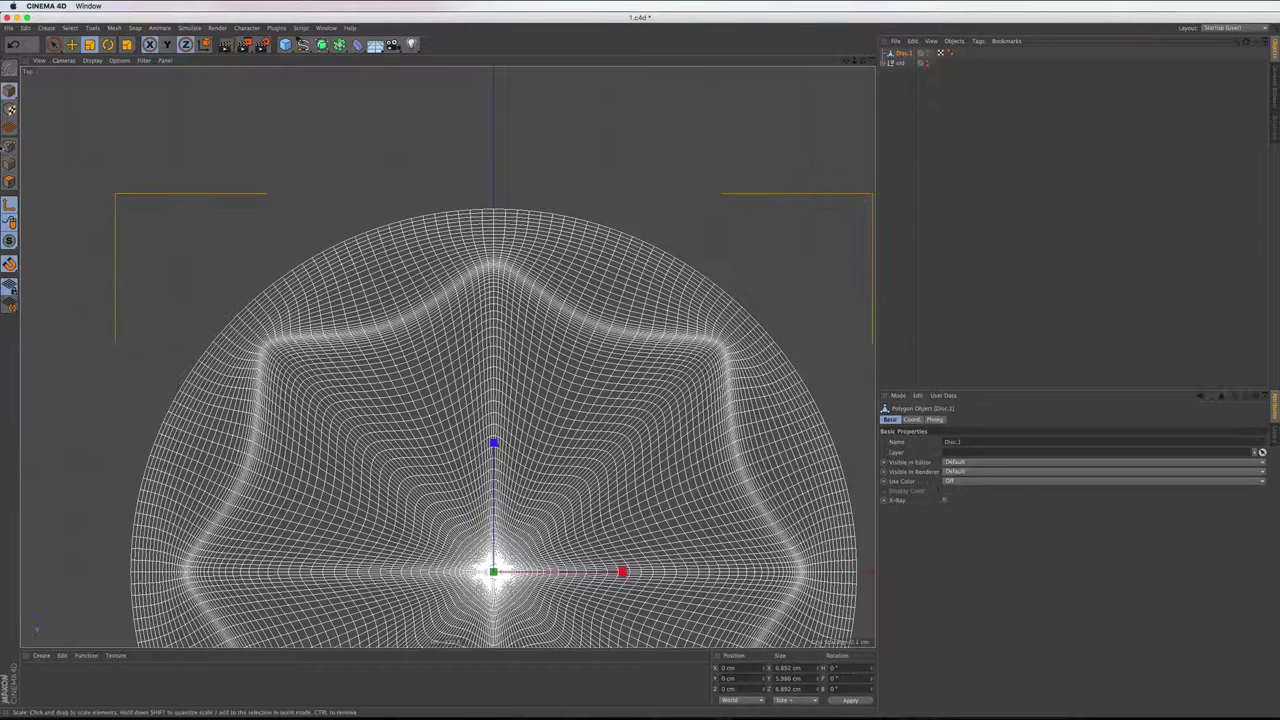
Loop-select the disc's outer boundary edge and show Project Info selection counts
key("v")
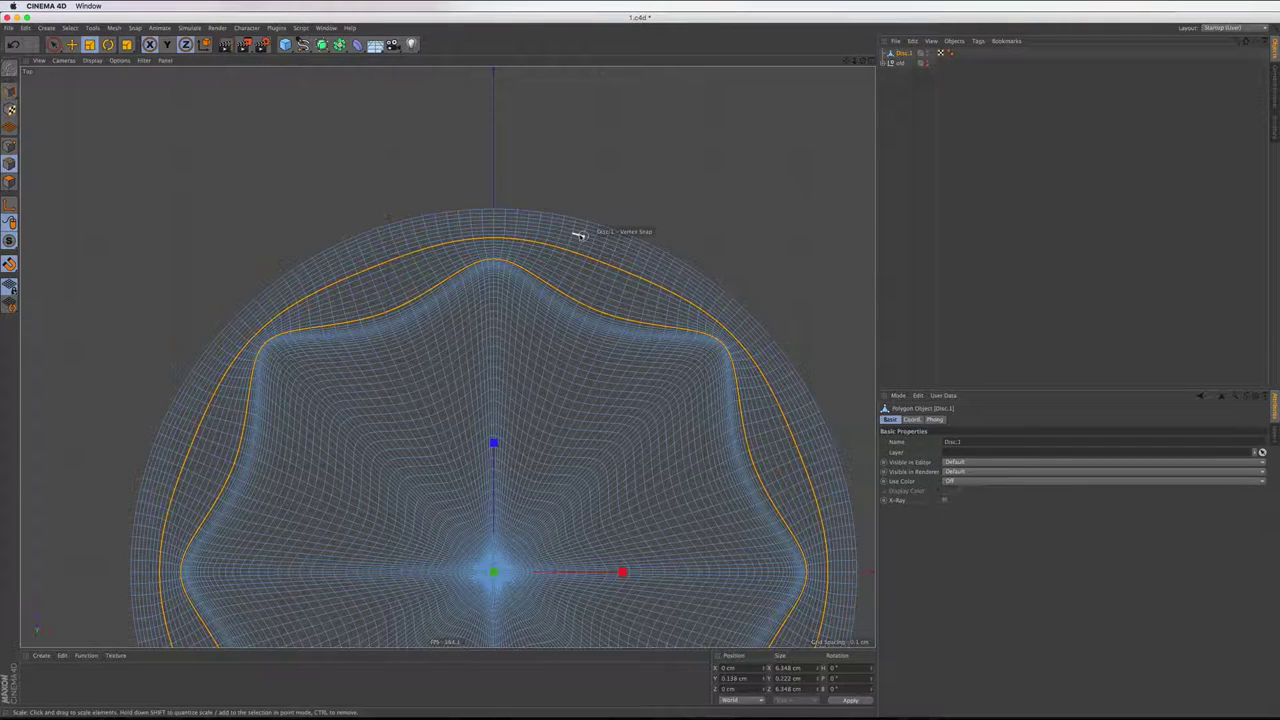
left_click(632, 240)
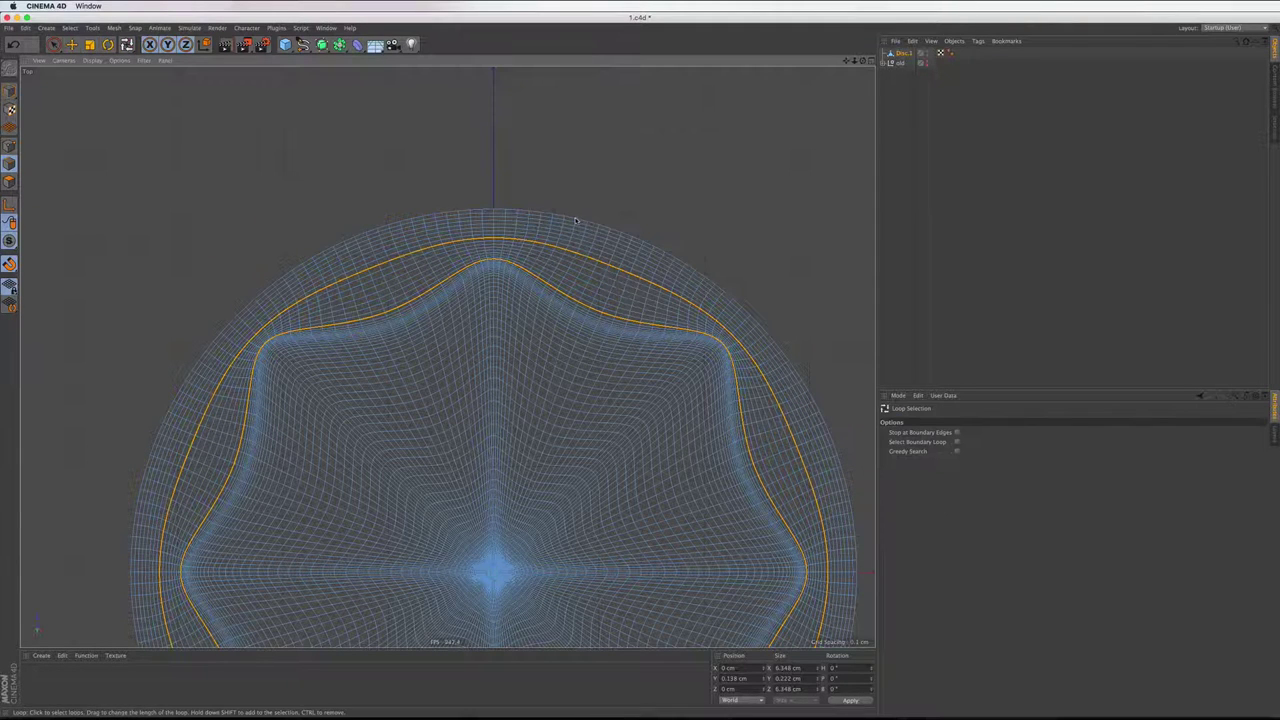
left_click(700, 272)
left_click(898, 395)
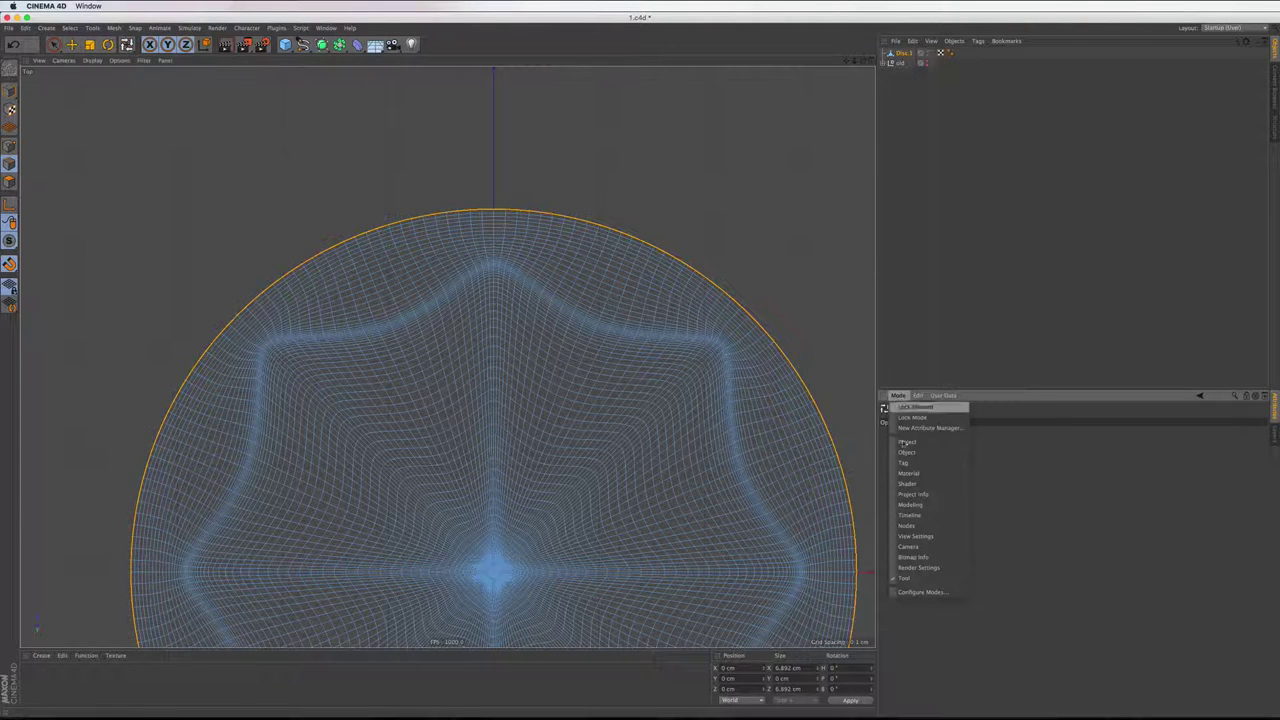
left_click(912, 494)
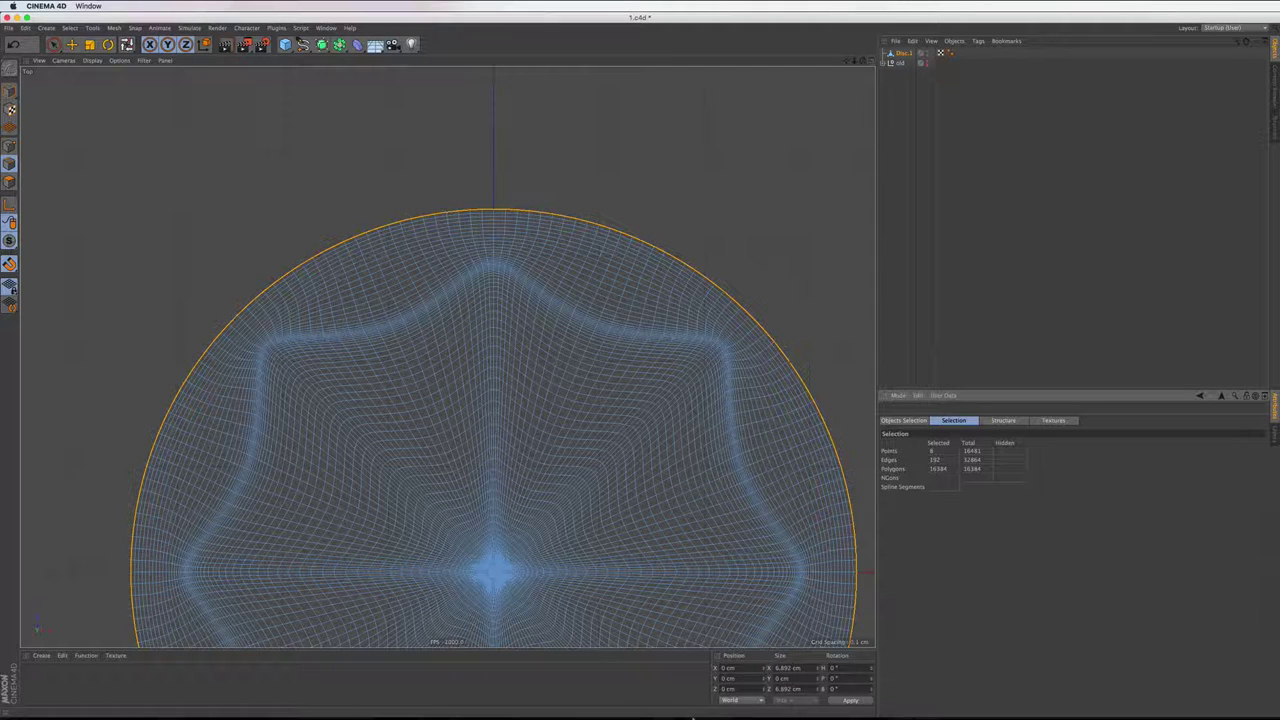
mouse_move(1113, 686)
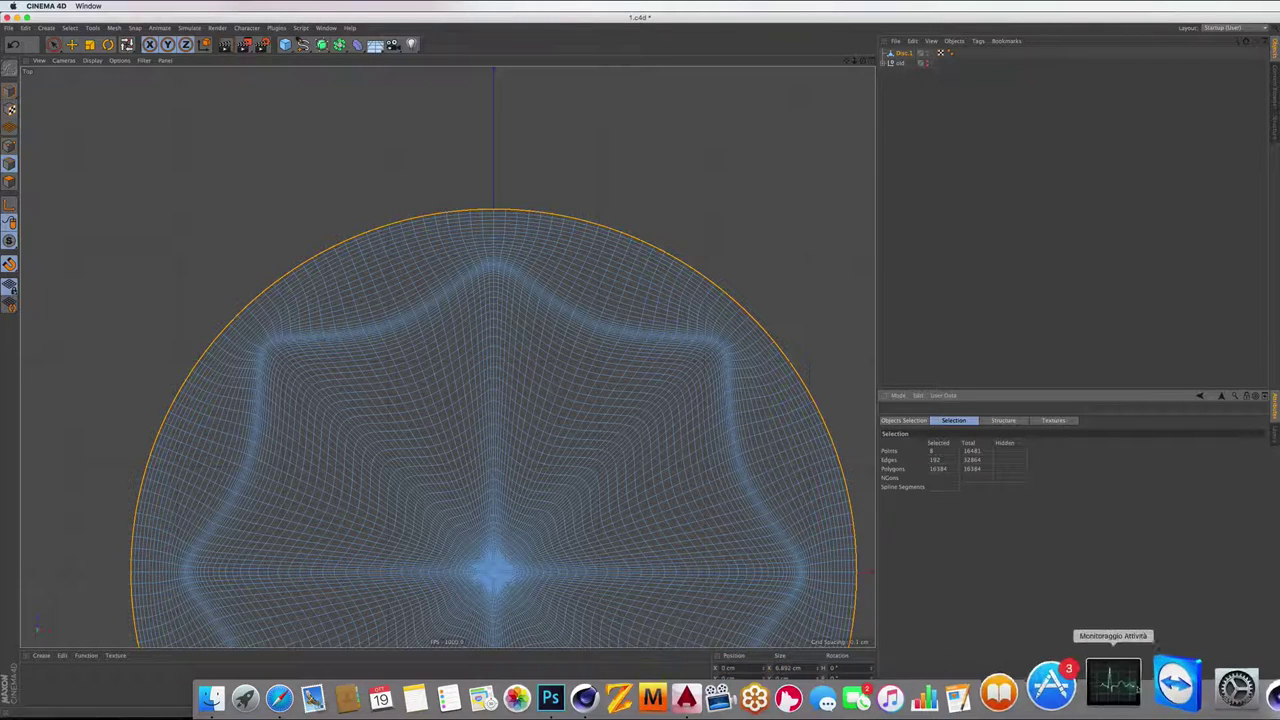
In Preview, view top-down photo IMG_5851, then bring up sketch Attachment-1.png
left_click(1262, 690)
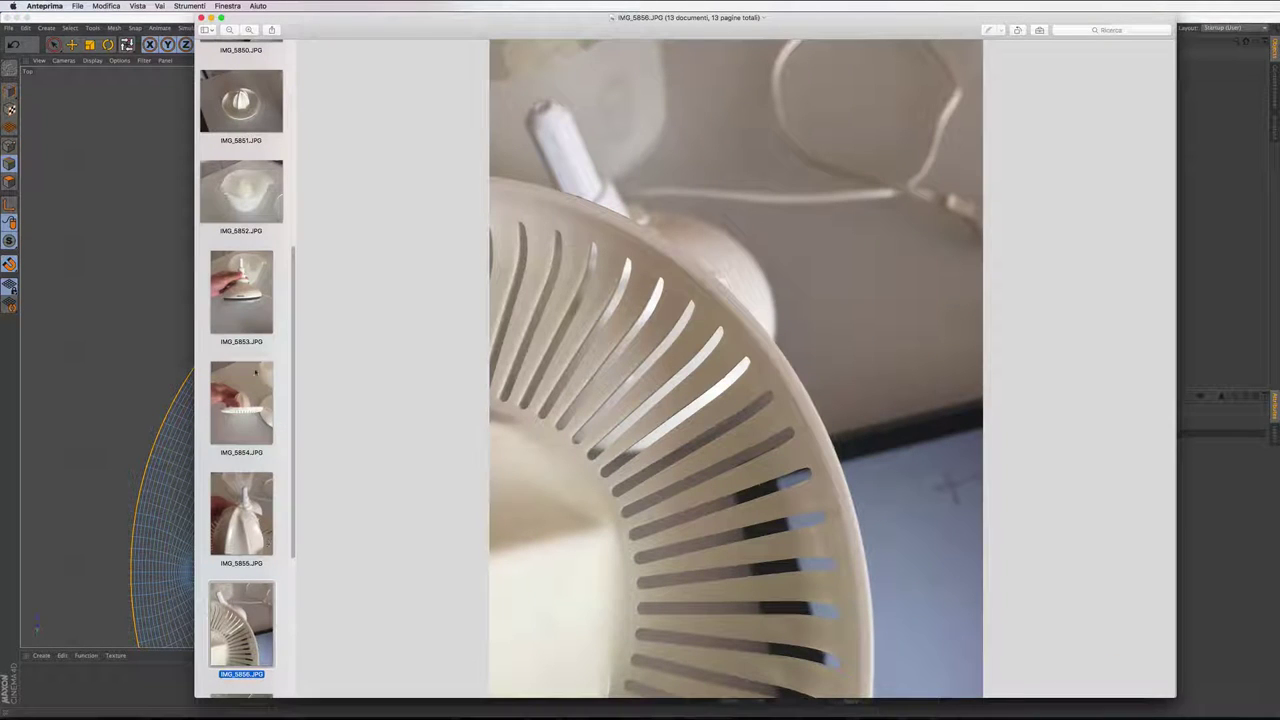
left_click(243, 102)
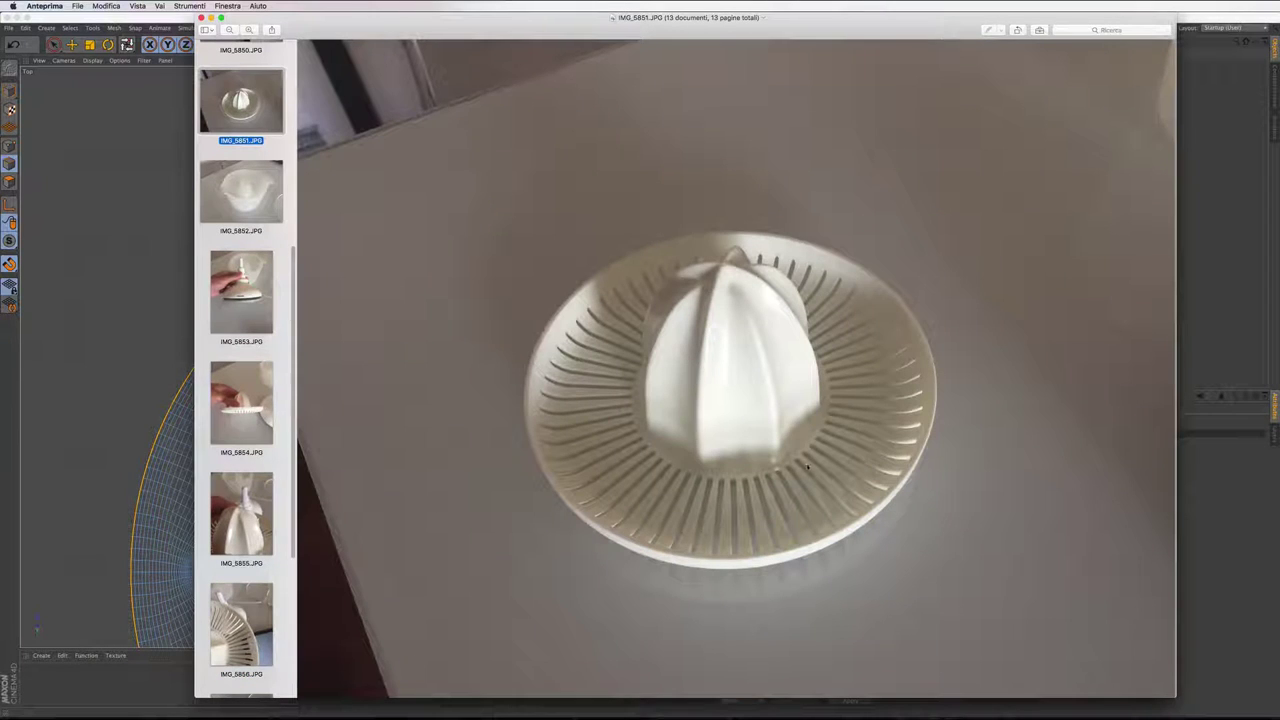
left_click(228, 6)
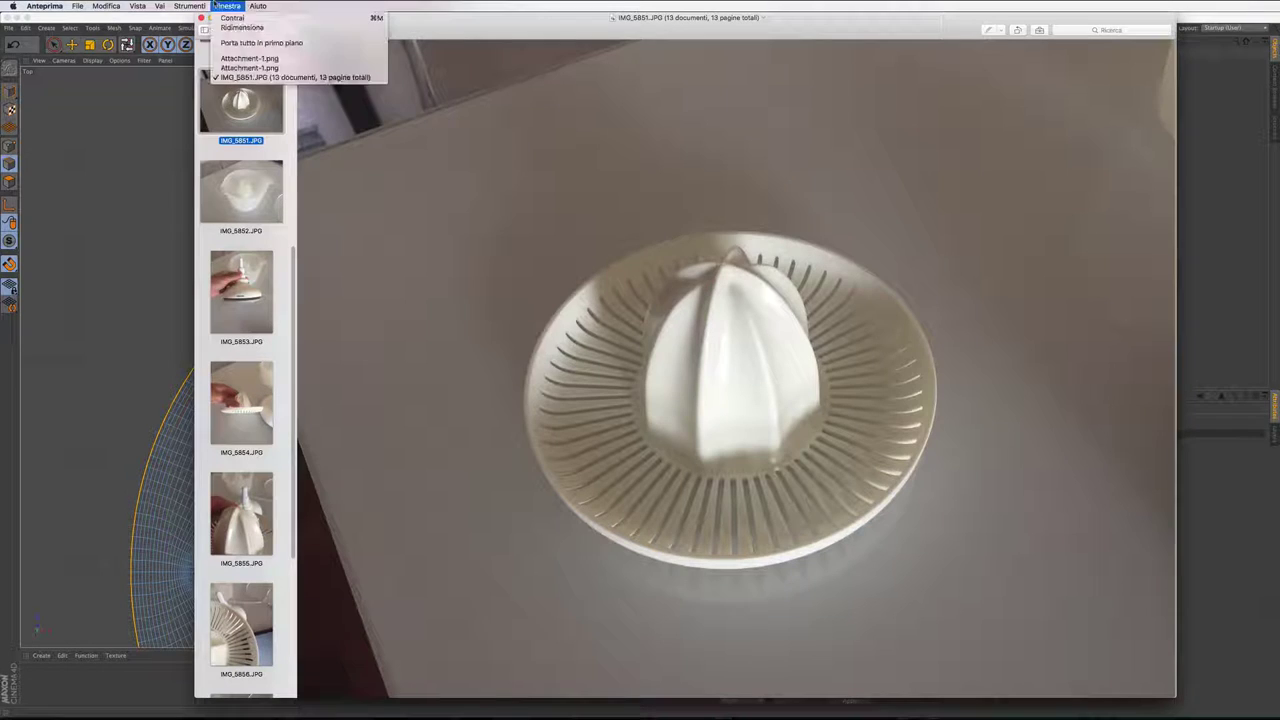
left_click(228, 60)
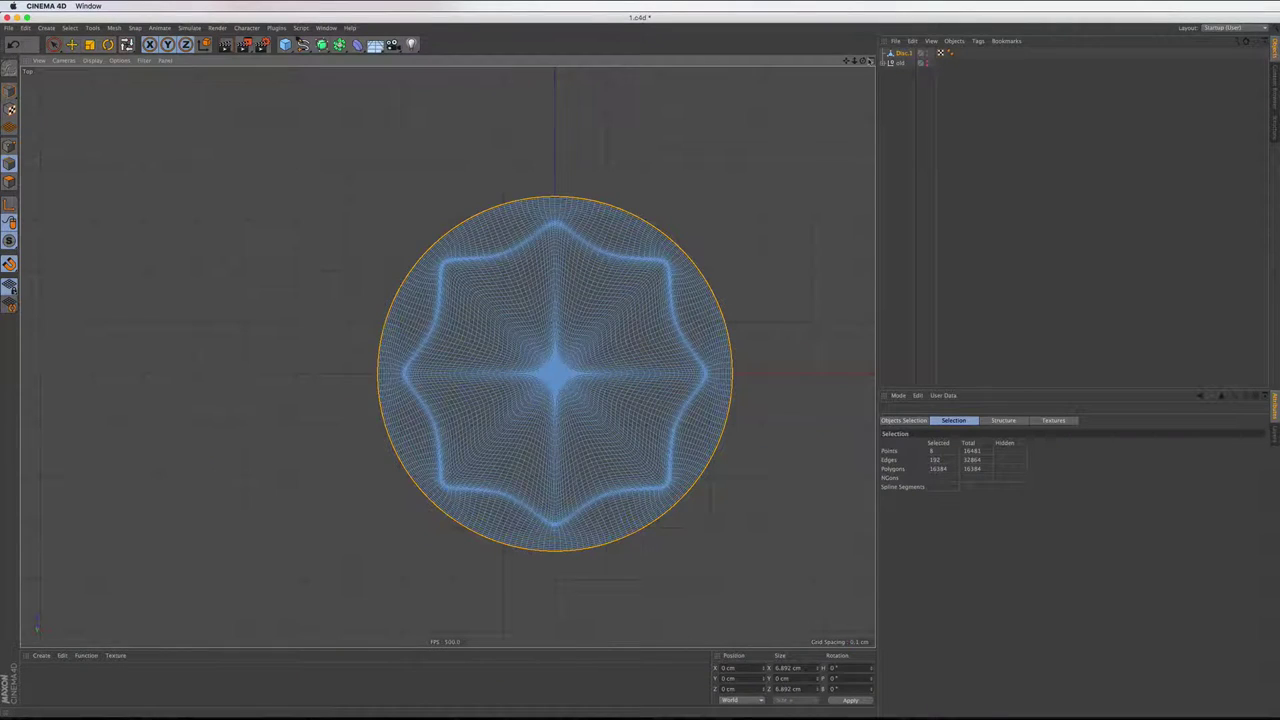
In Top view, scale the outer boundary loop outward with Y unlocked to about 14.466 cm
left_click(870, 61)
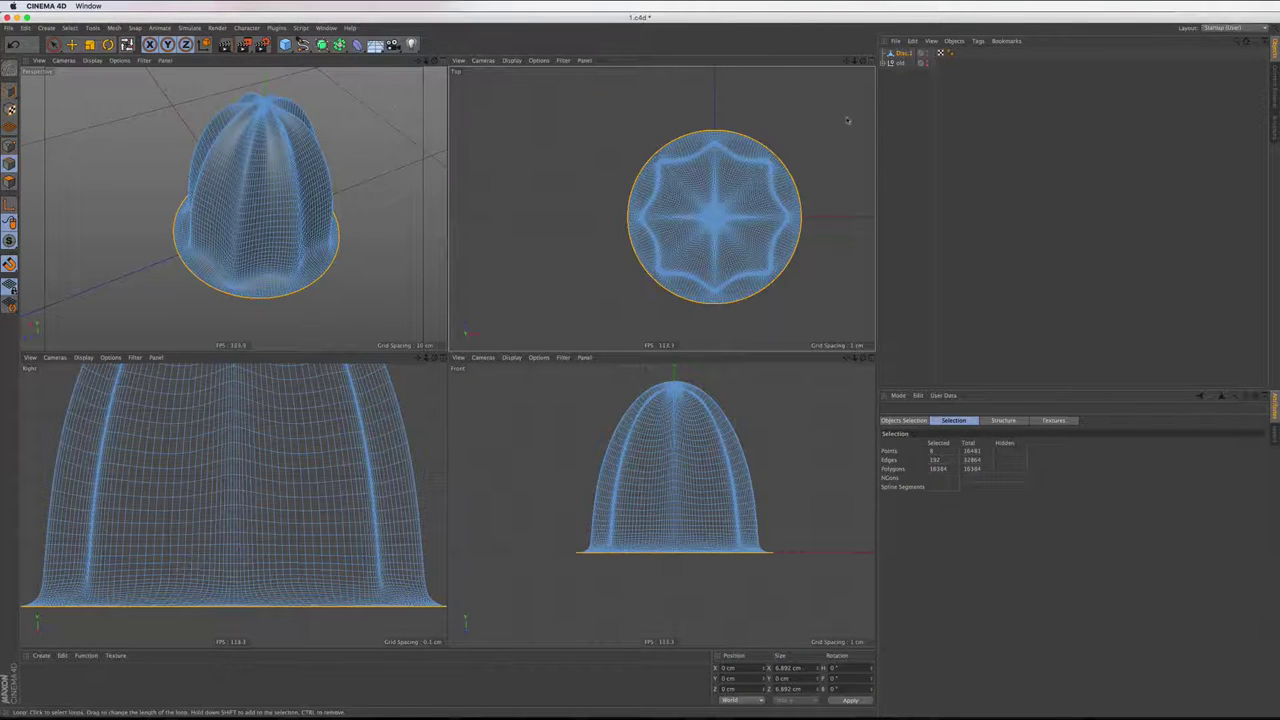
left_click(866, 61)
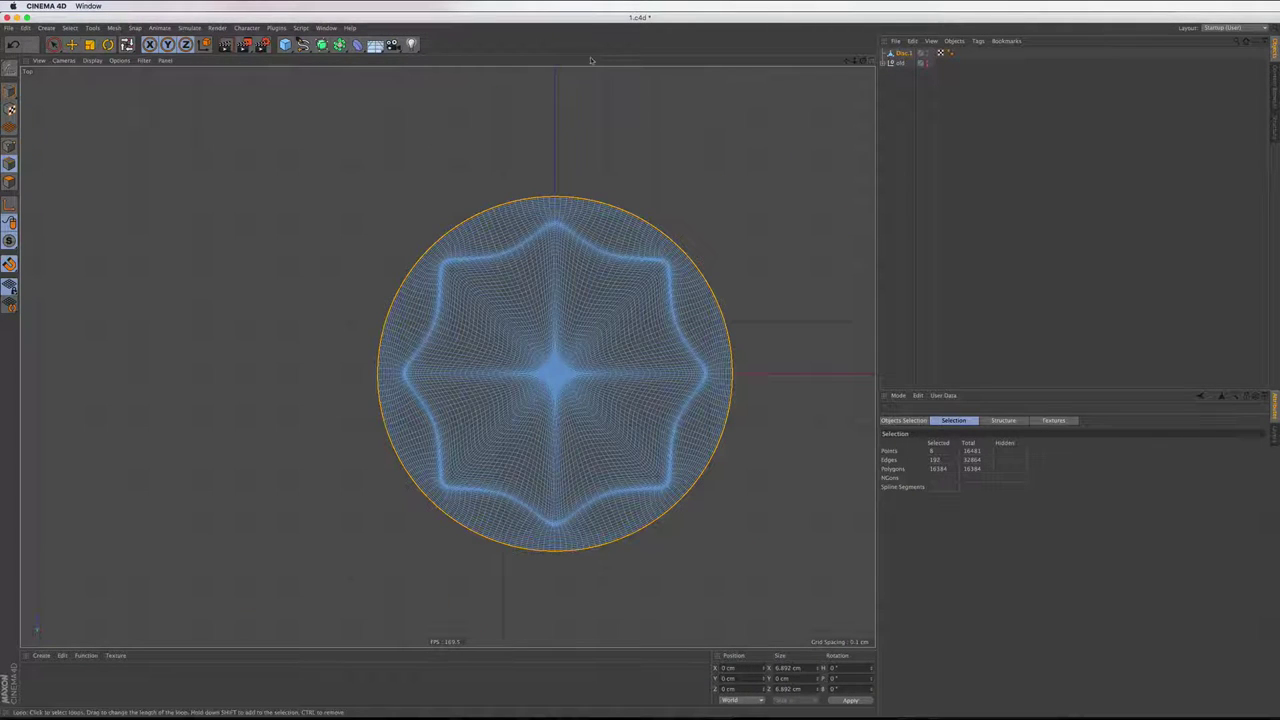
key("t")
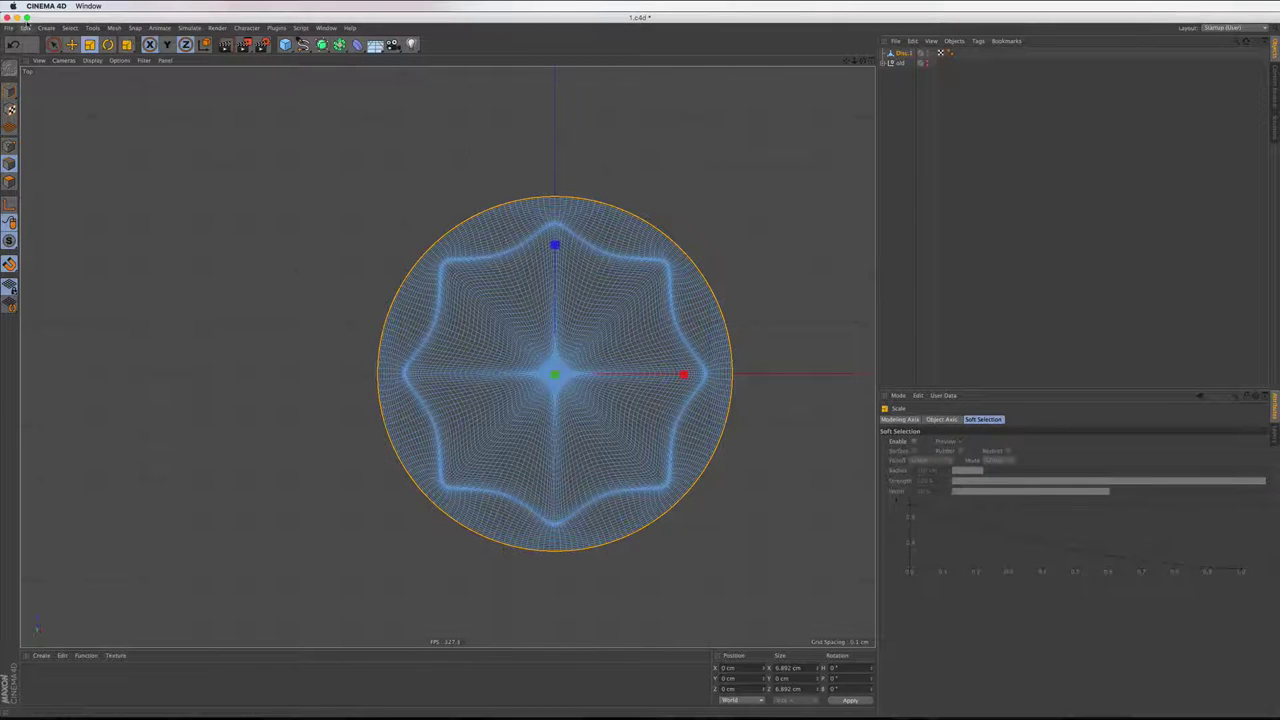
left_click(167, 44)
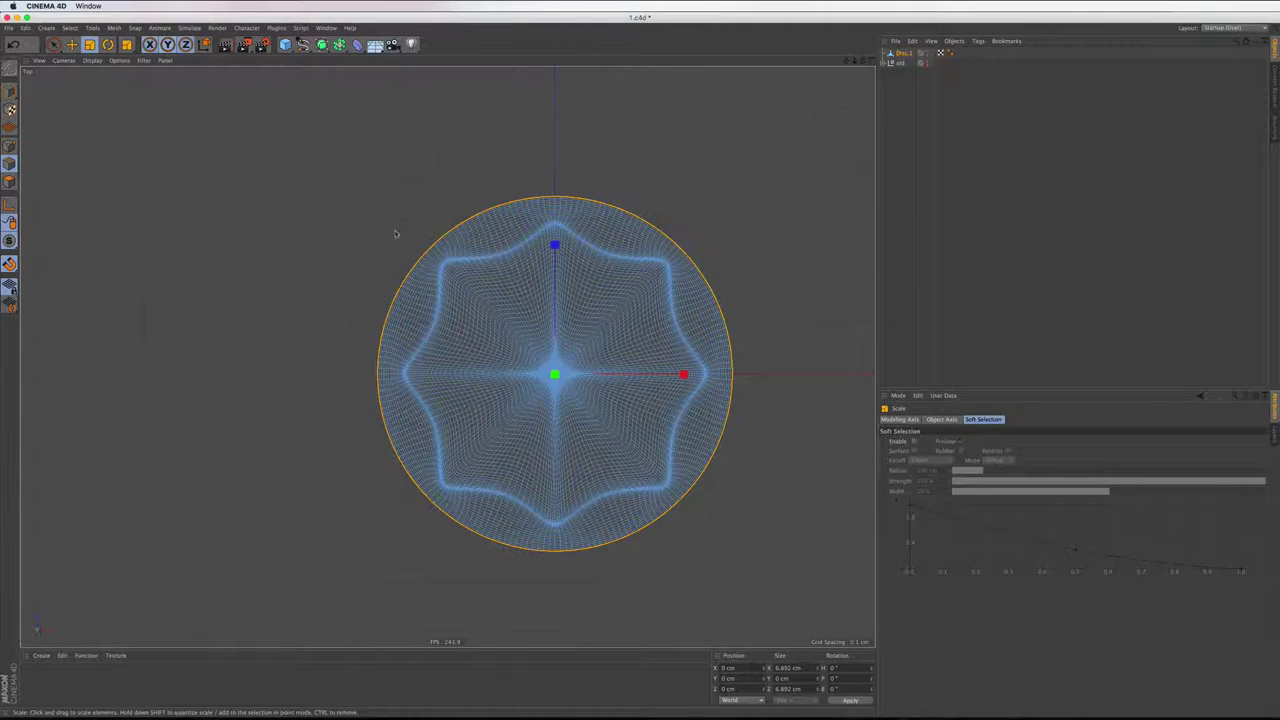
scroll(396, 234, "down", 2)
scroll(396, 234, "down", 3)
left_click_drag(396, 192, 567, 147)
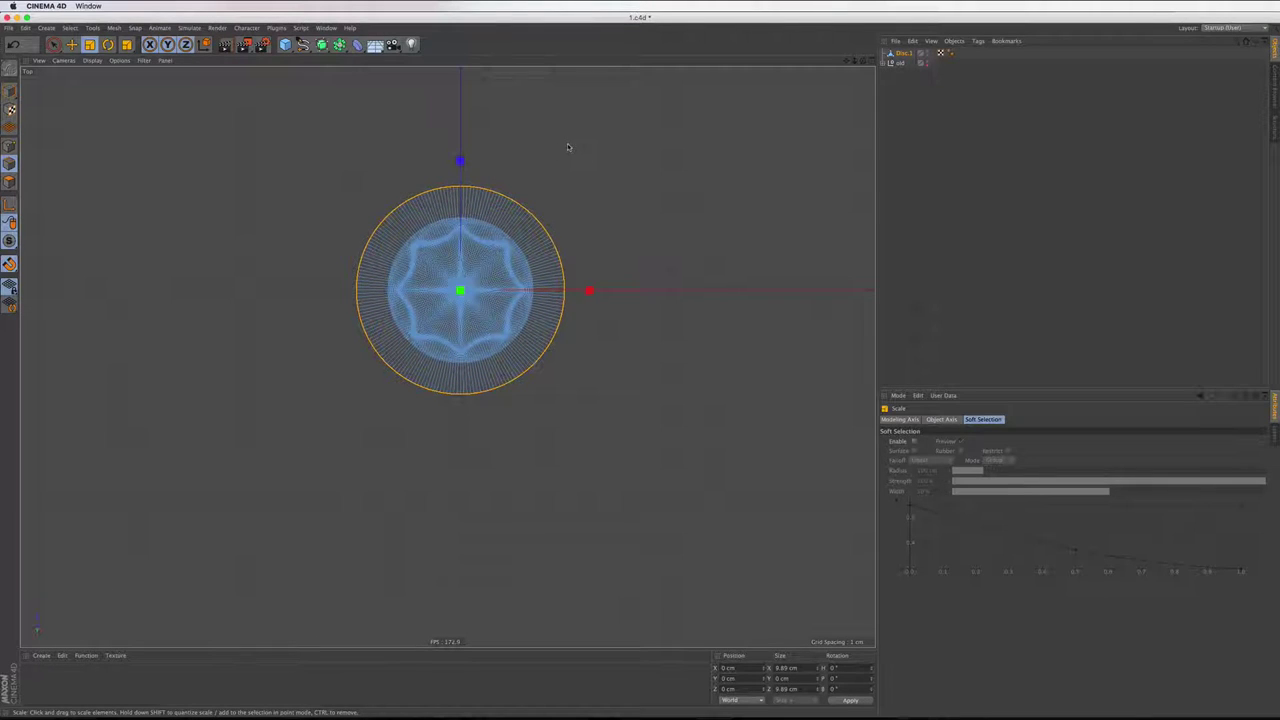
mouse_move(567, 147)
left_mouse_down()
mouse_move(640, 120)
mouse_move(849, 96)
left_mouse_up()
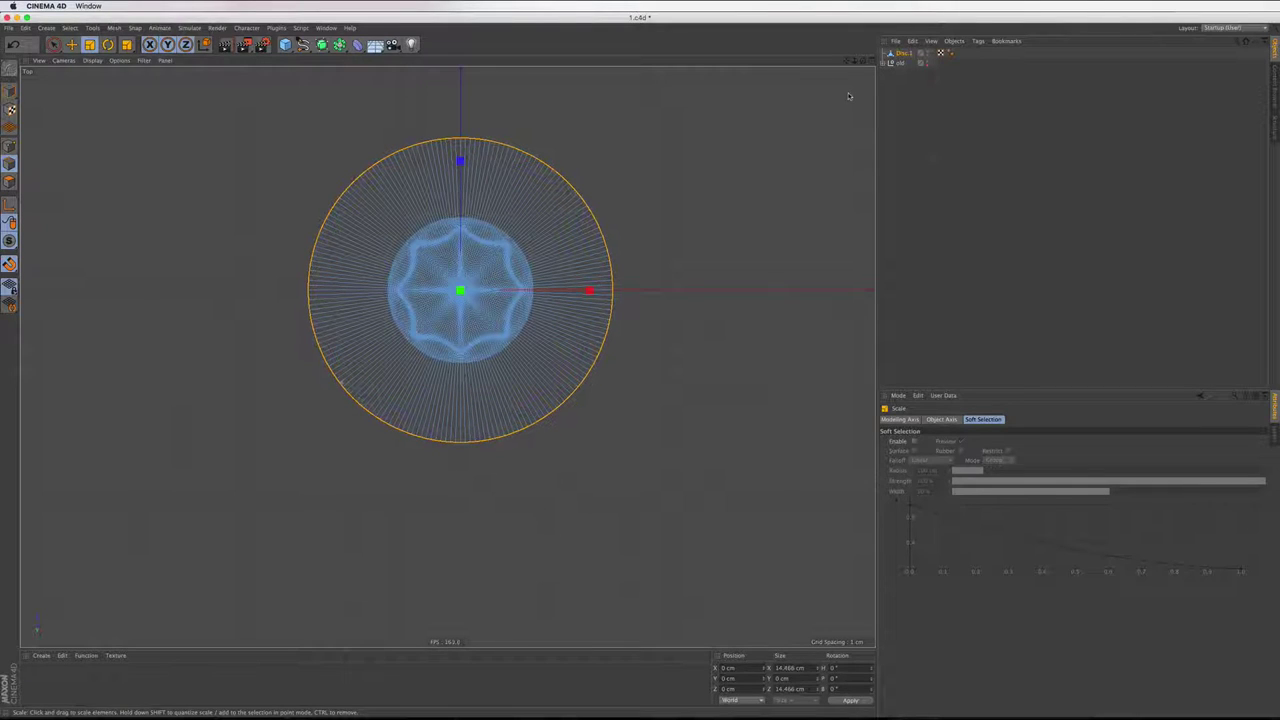
mouse_move(722, 716)
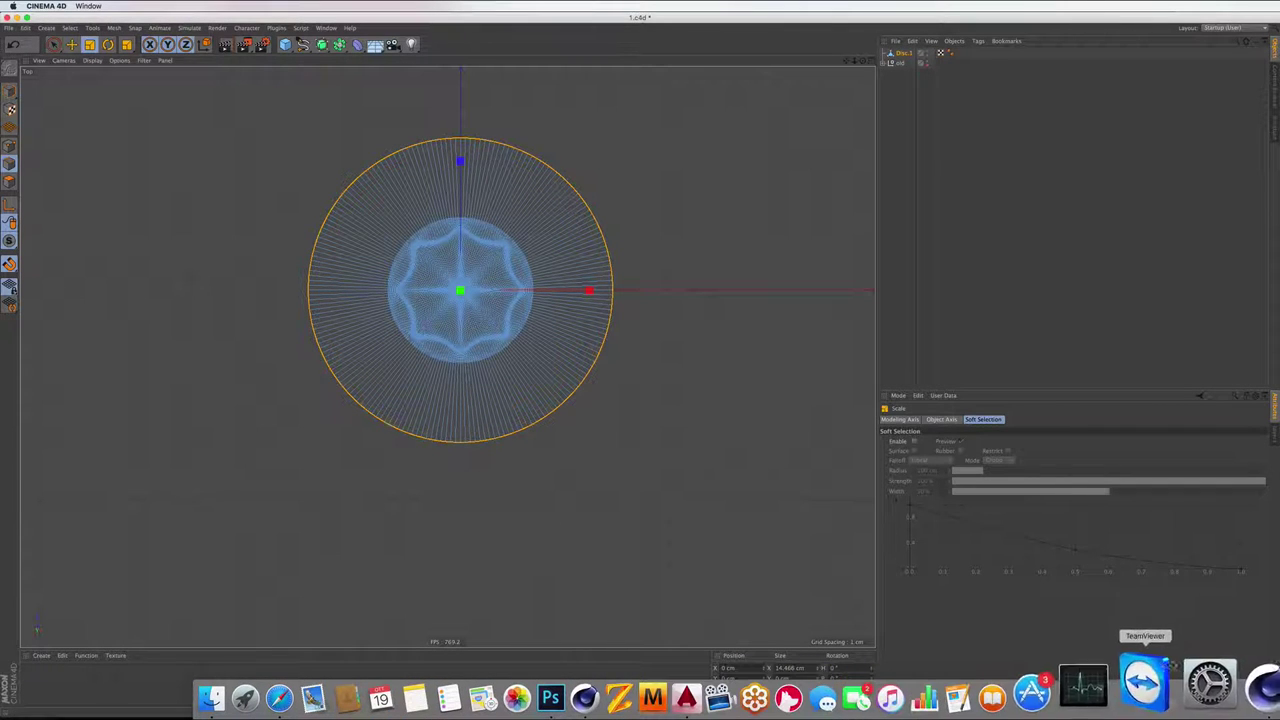
left_click(1258, 686)
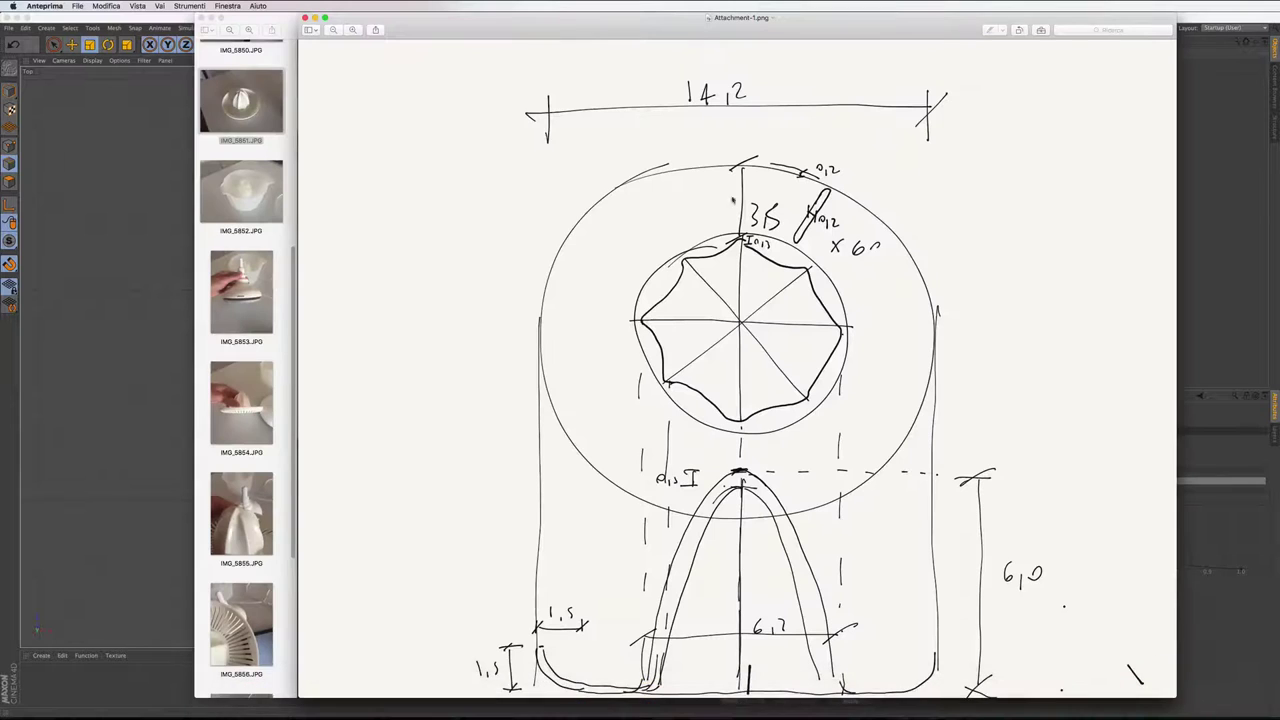
left_click(172, 22)
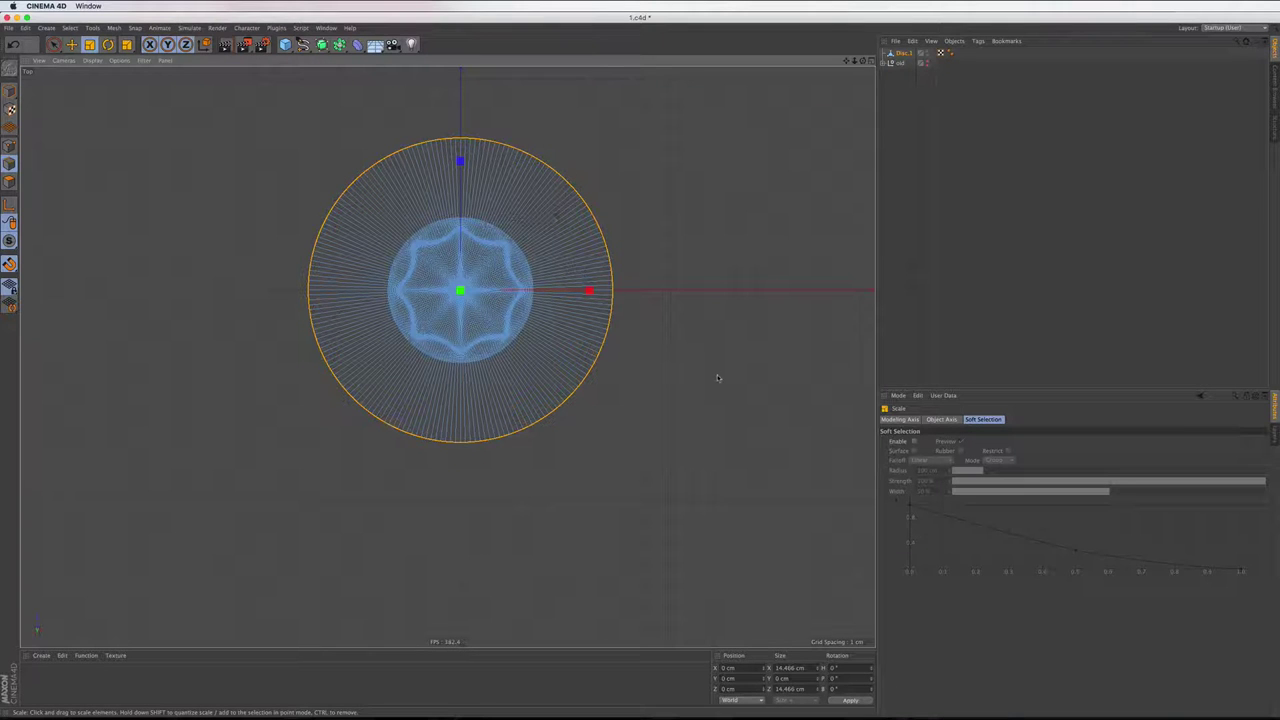
Set the brim's outer edge X and Z size to exactly 14.2 cm
left_click(789, 668)
type("14.2")
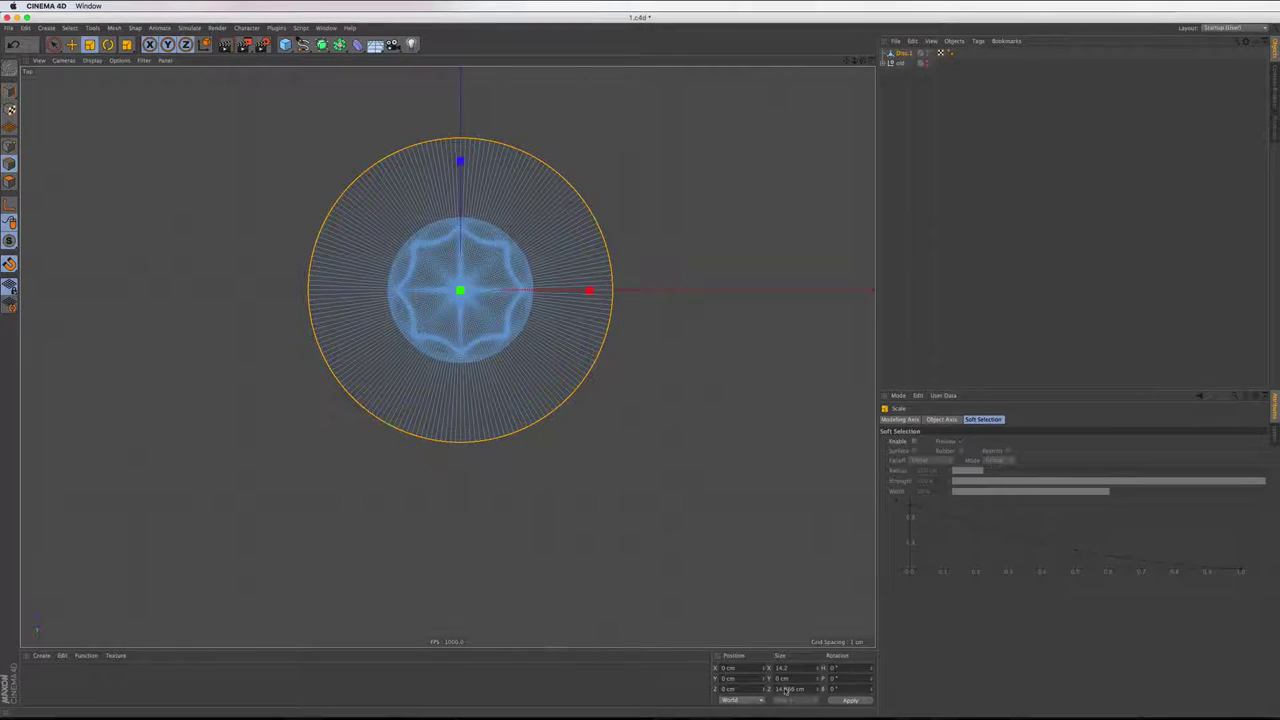
left_click(795, 689)
type("14.2")
key("Return")
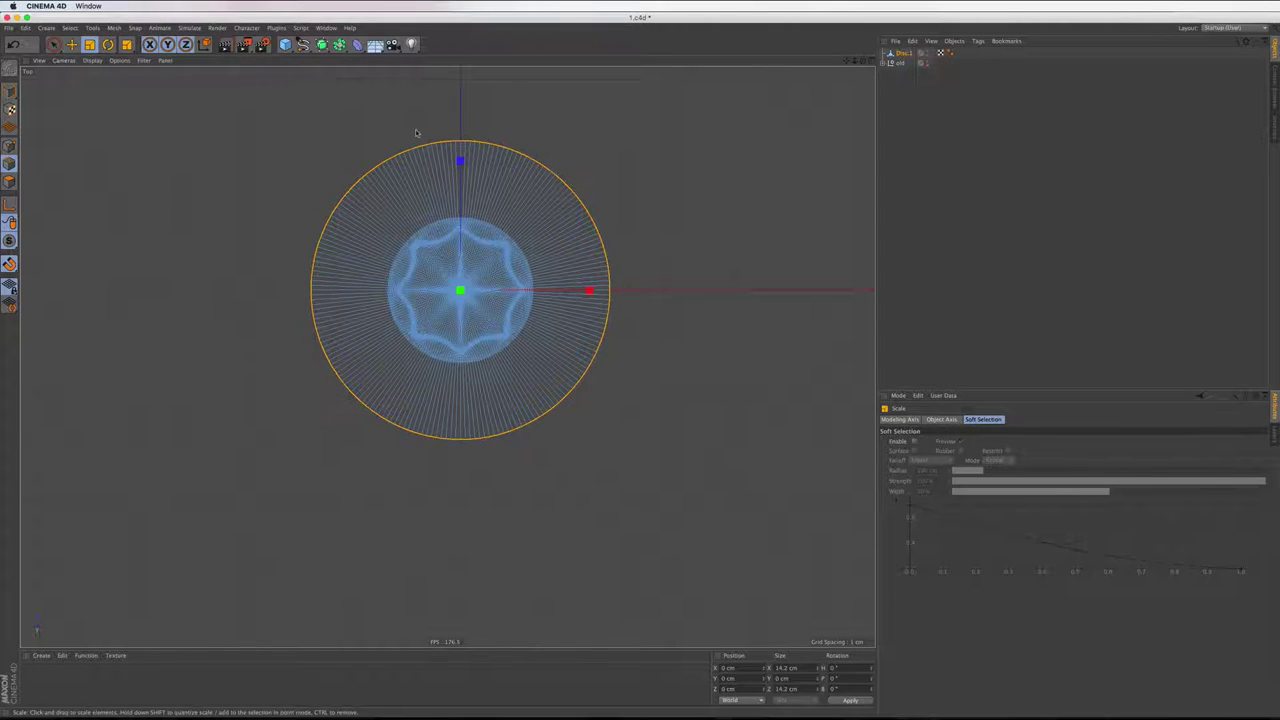
Move the outer edge up about 1.5 cm on Y to form a rim wall
left_click(71, 44)
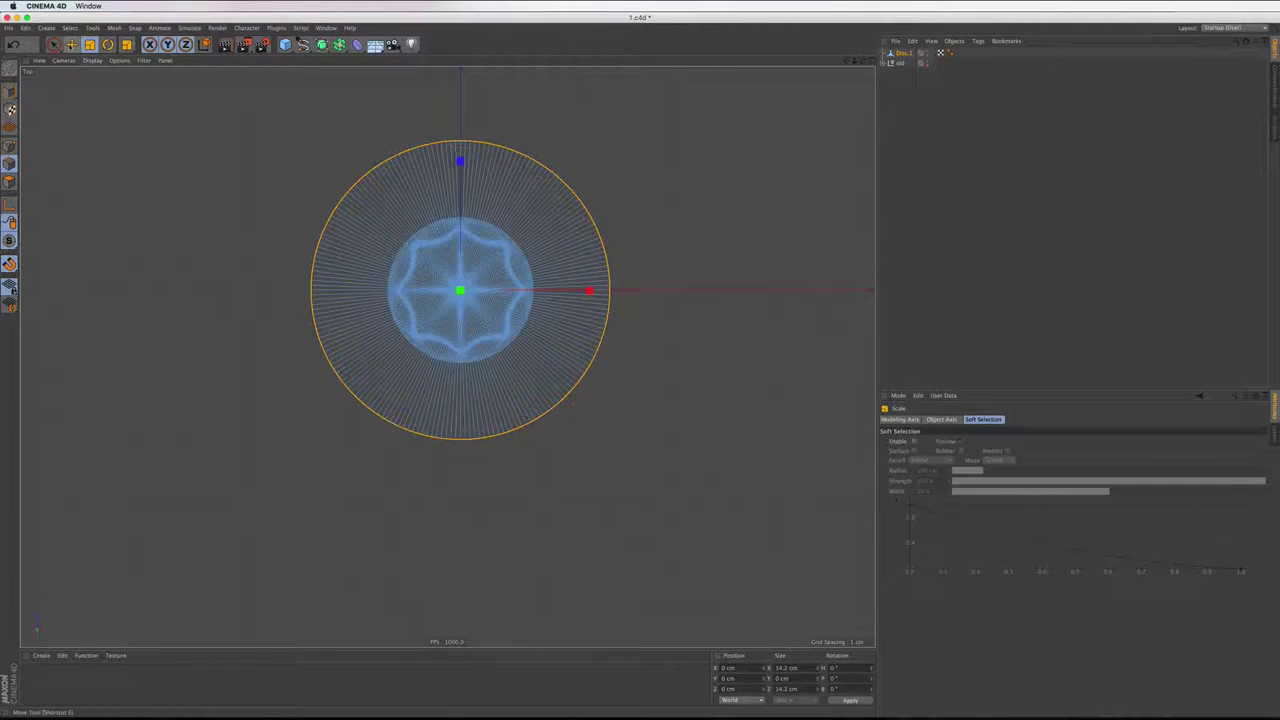
left_click(868, 61)
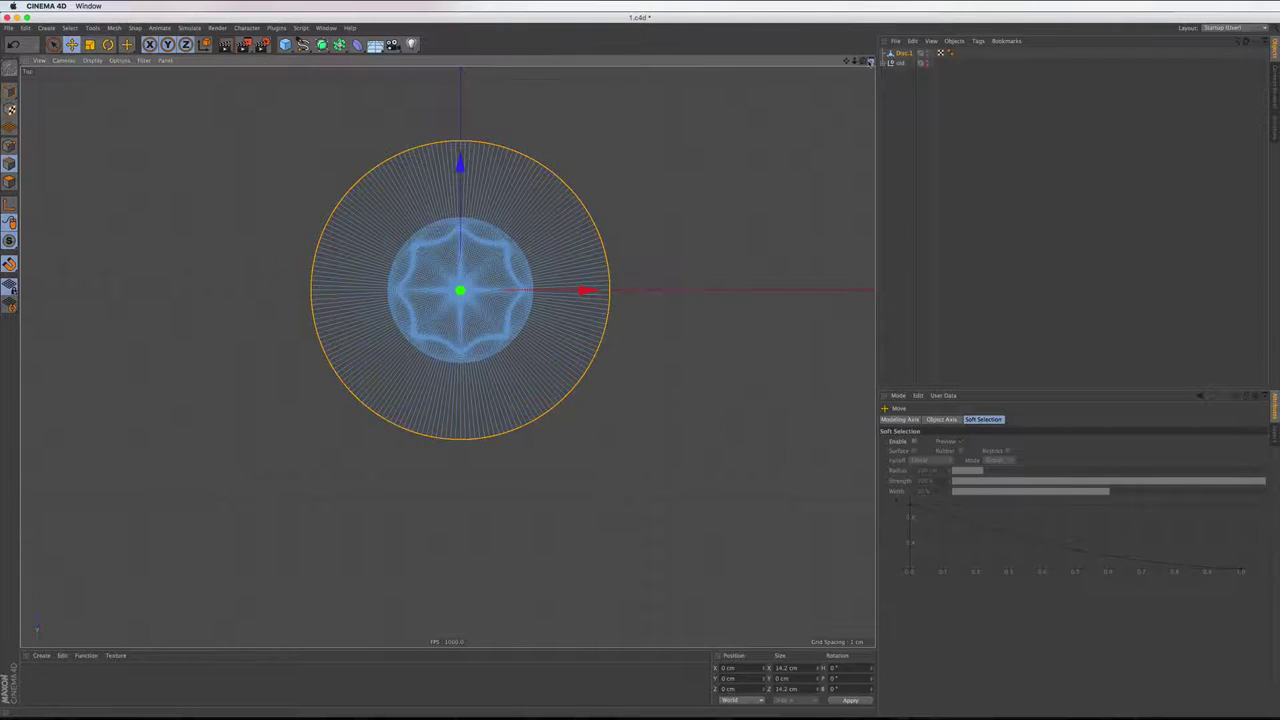
left_click(440, 60)
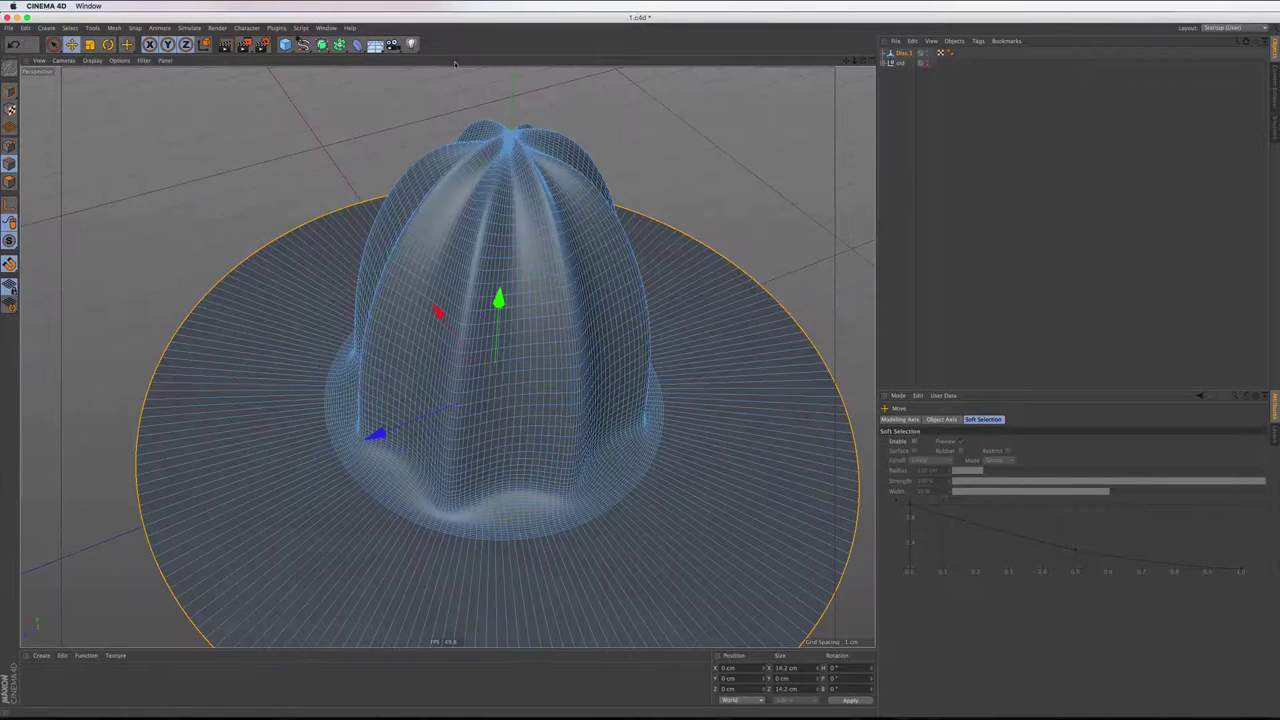
scroll(562, 133, "down", 3)
scroll(530, 200, "down", 2)
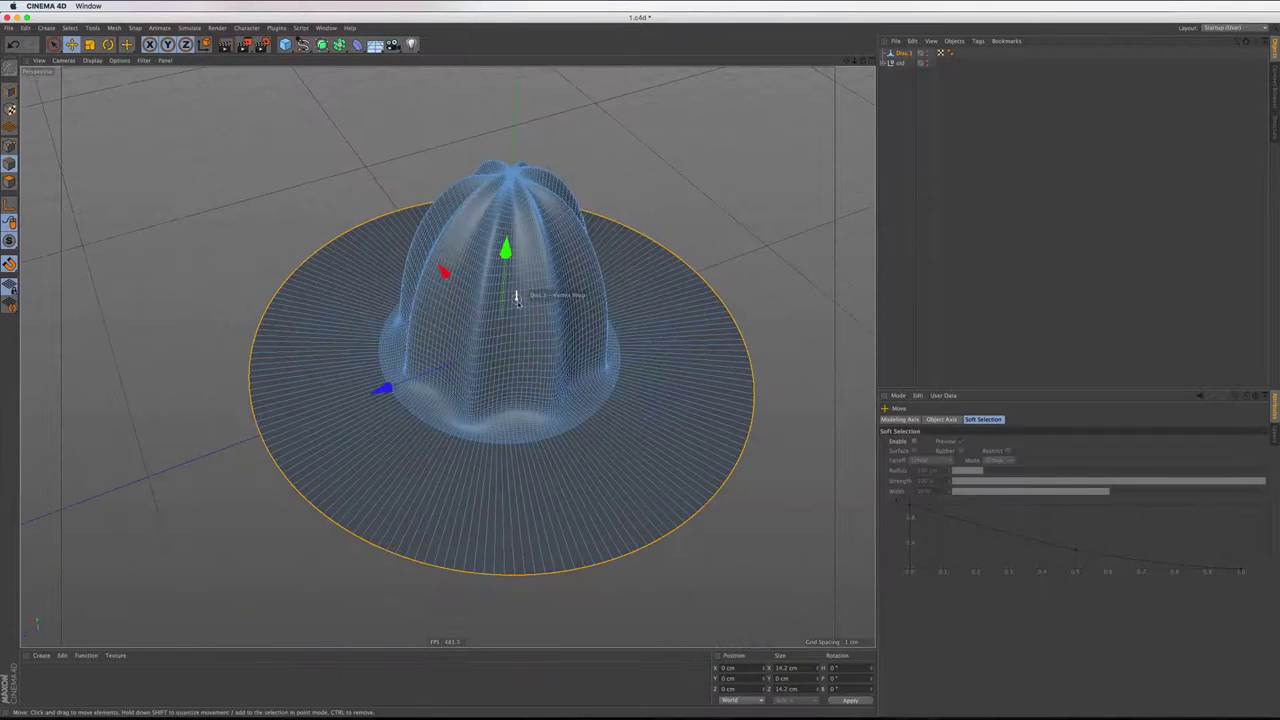
left_click_drag(505, 248, 510, 210)
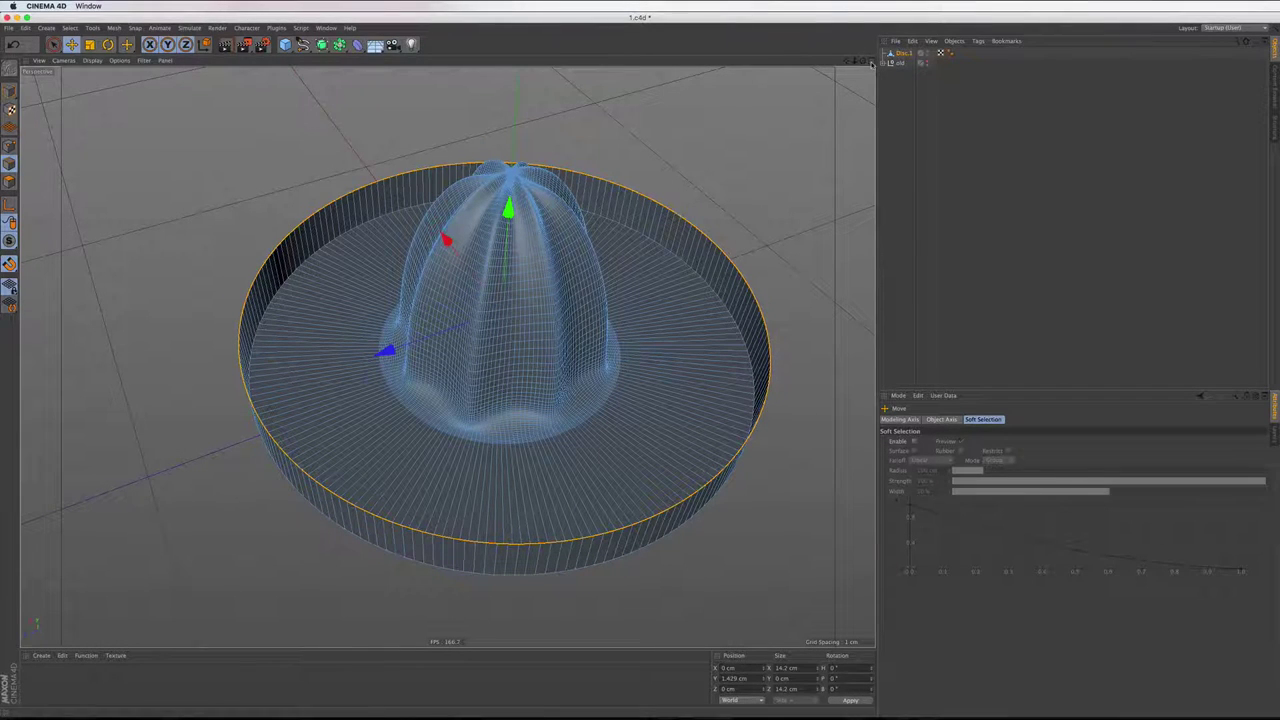
left_click(135, 28)
left_click(135, 28)
left_click(135, 28)
left_click(135, 28)
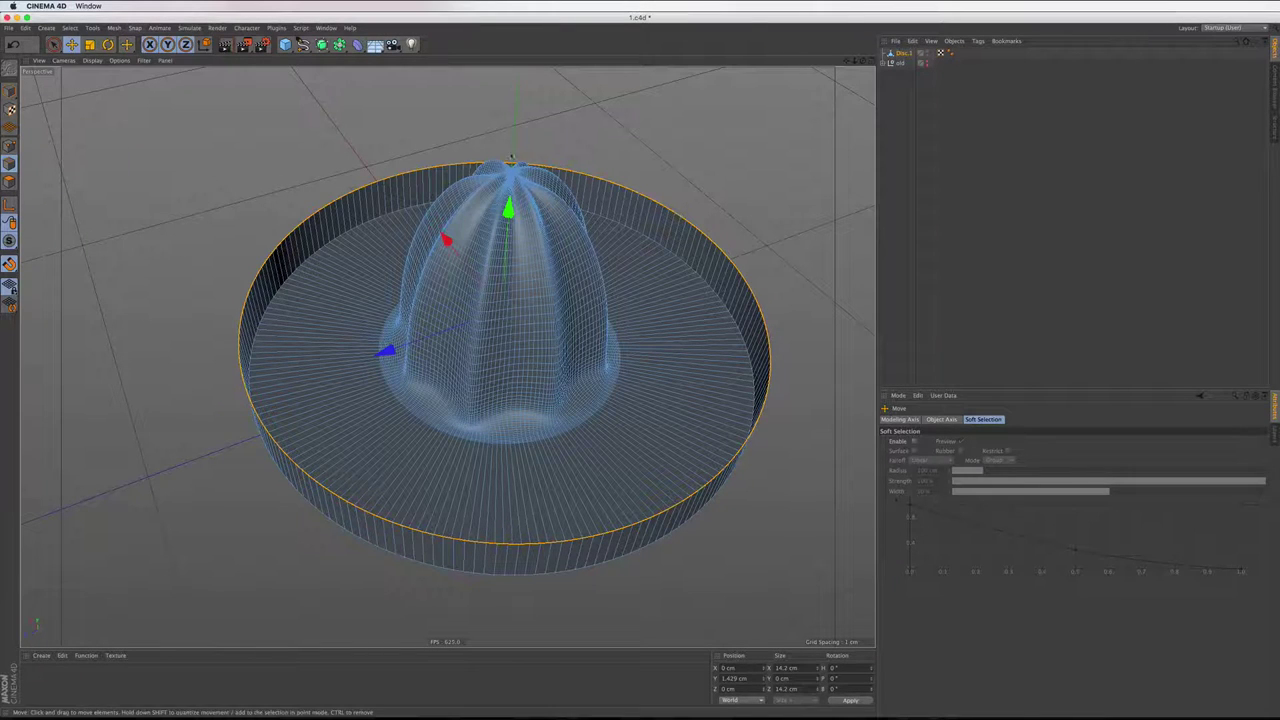
key("ctrl+z")
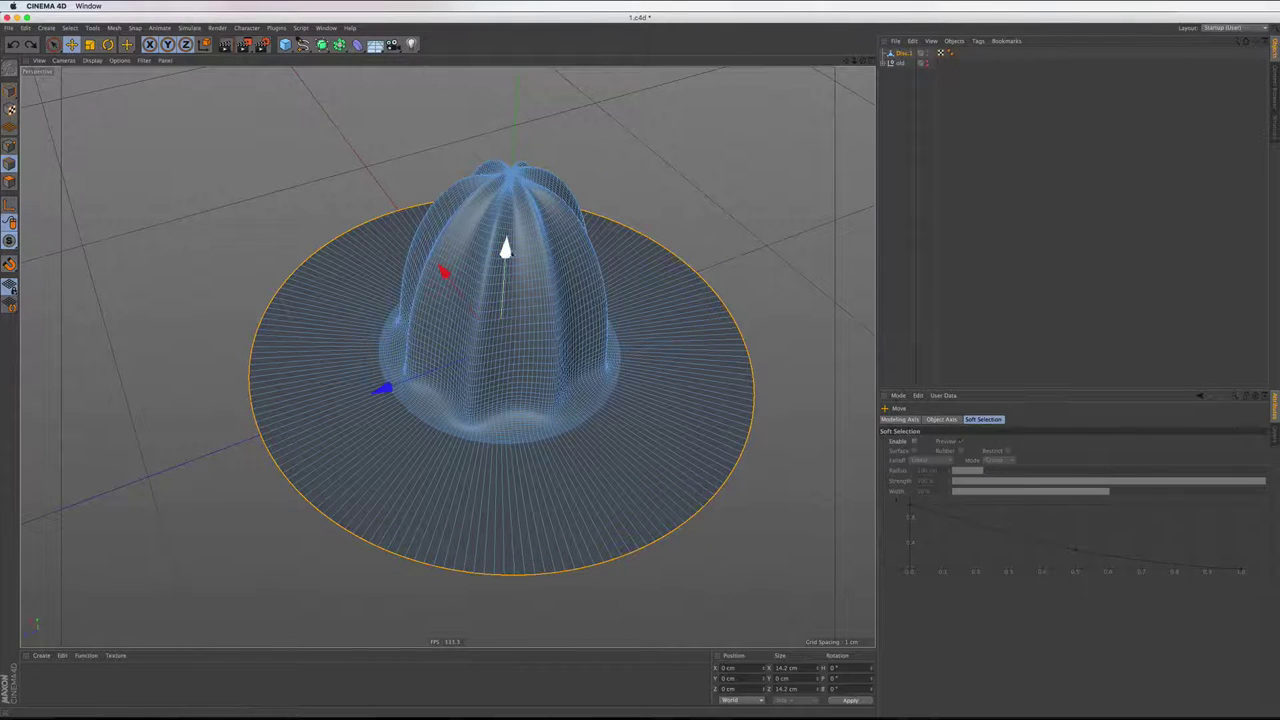
left_click_drag(505, 248, 508, 207)
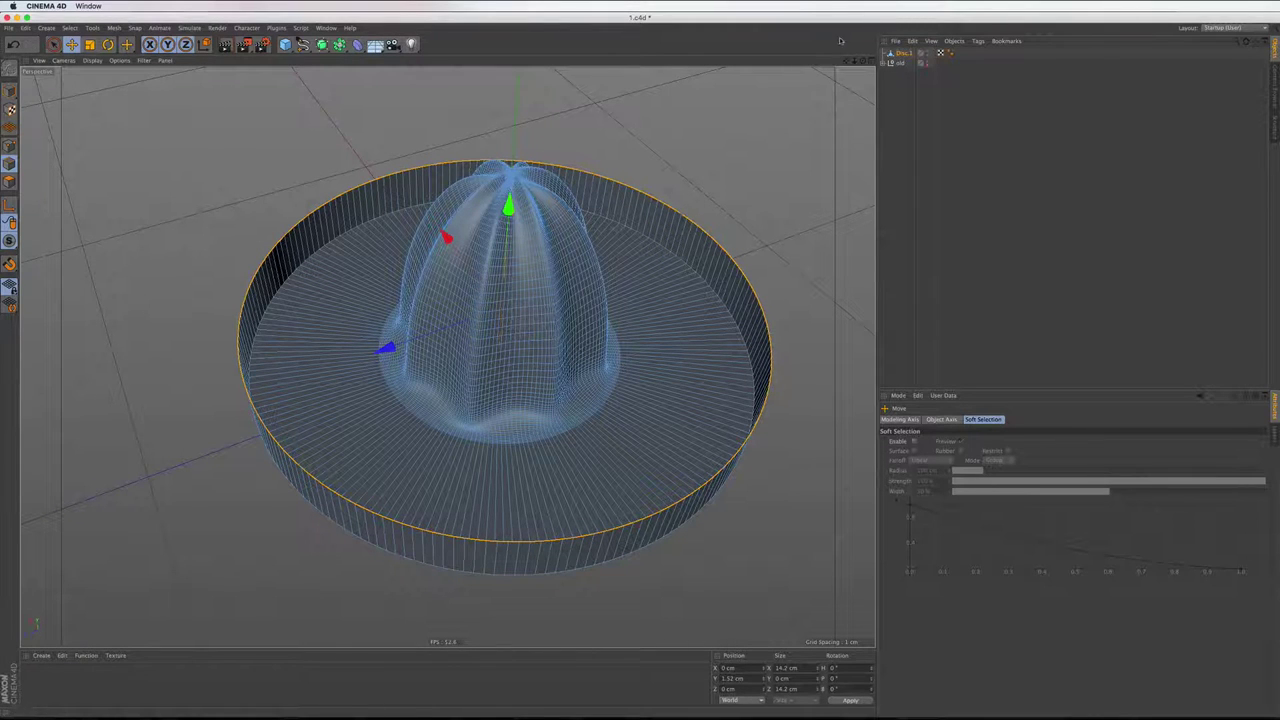
left_click_drag(863, 60, 863, 60)
Loop-select the brim's outer rim edge and start a Bevel, dragging the offset to about 0.83 cm
left_click_drag(447, 356, 477, 217, "alt")
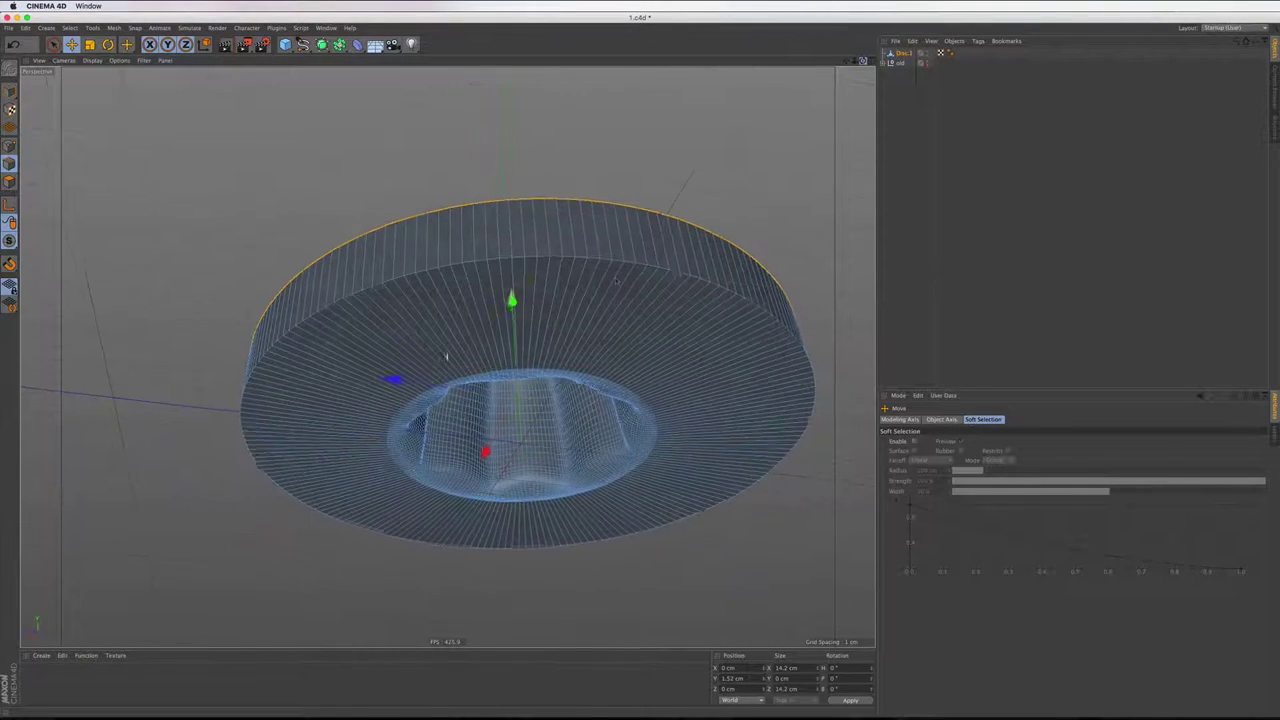
key("v")
mouse_move(497, 208)
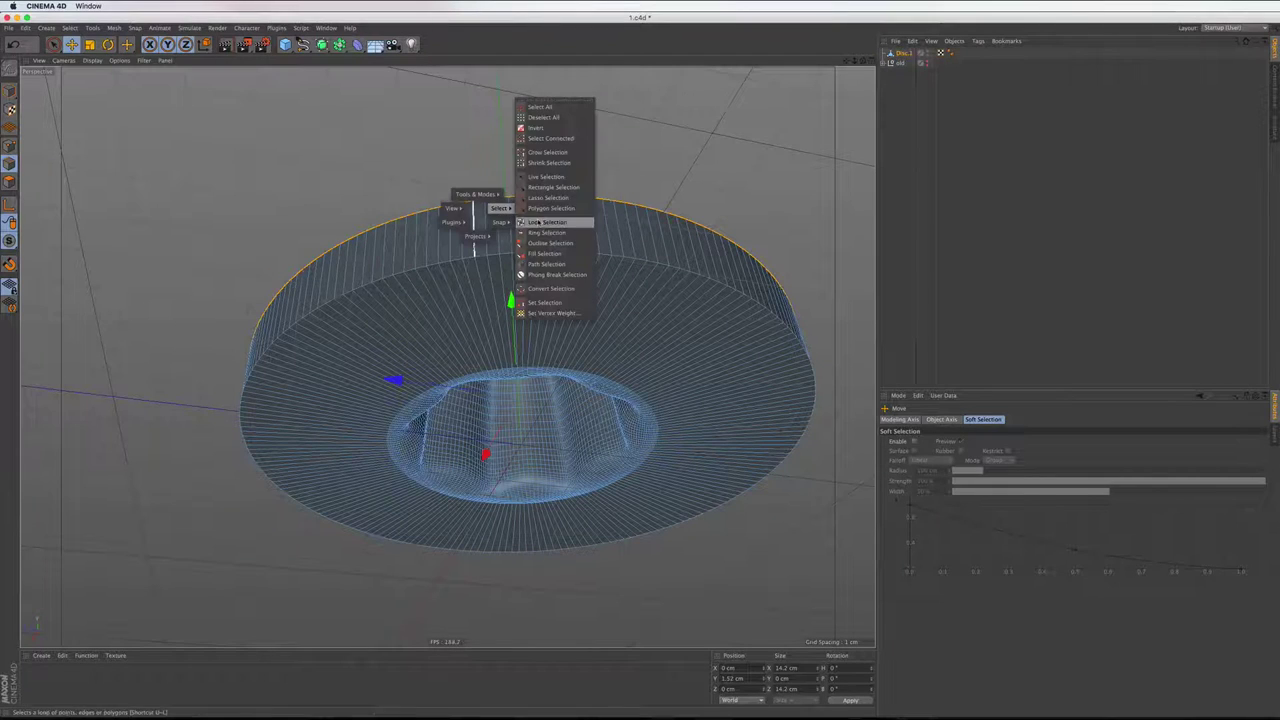
left_click(545, 219)
right_click(497, 146)
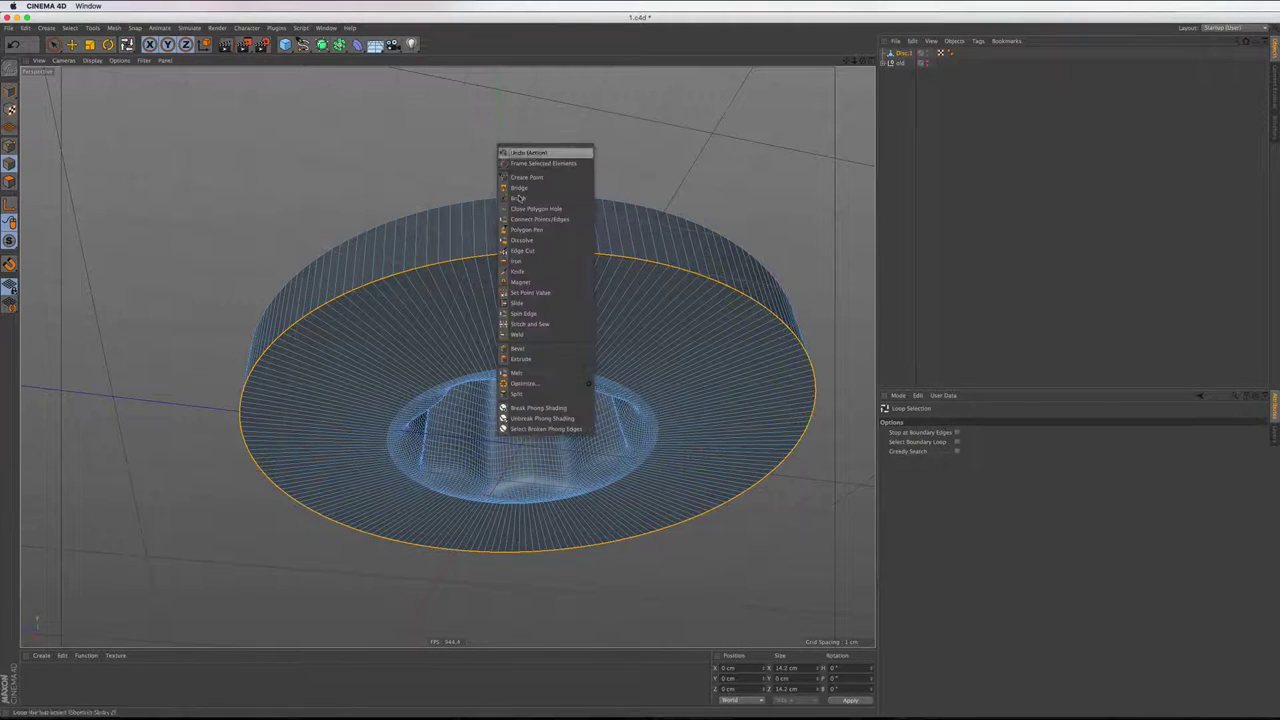
left_click(528, 349)
left_click_drag(566, 139, 640, 139)
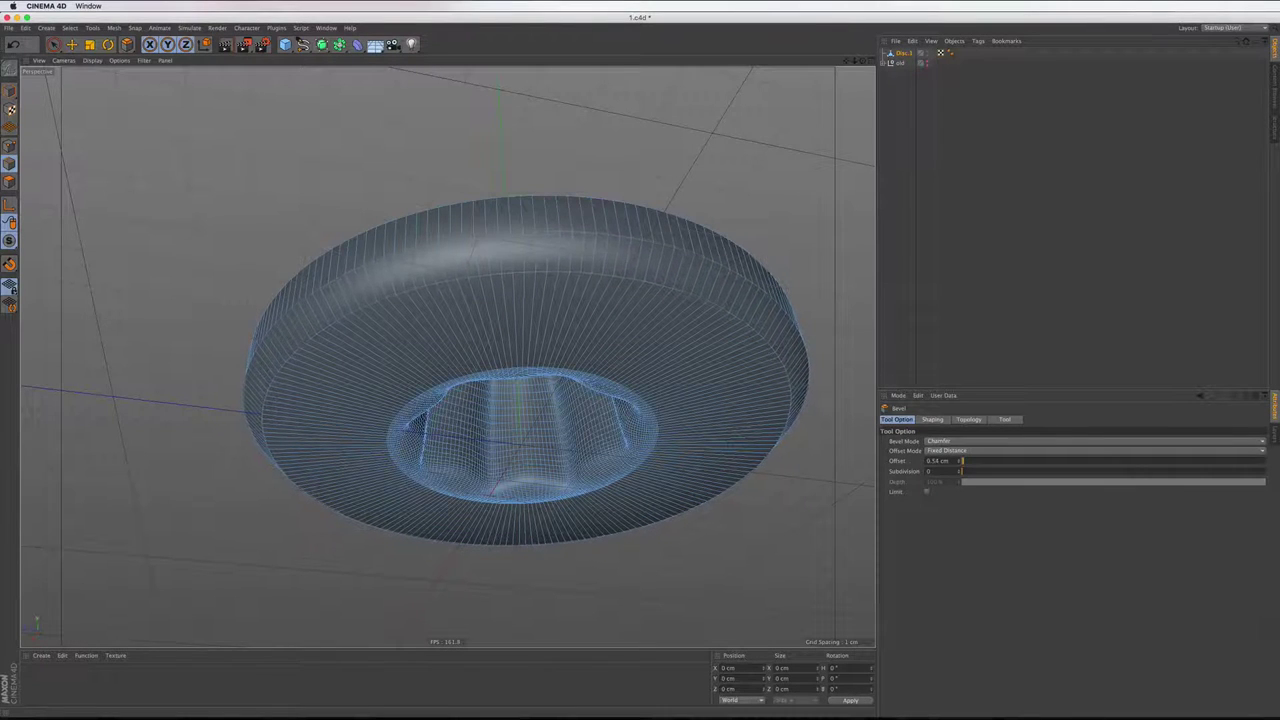
mouse_move(640, 139)
left_mouse_down()
mouse_move(720, 139)
mouse_move(567, 139)
left_mouse_up()
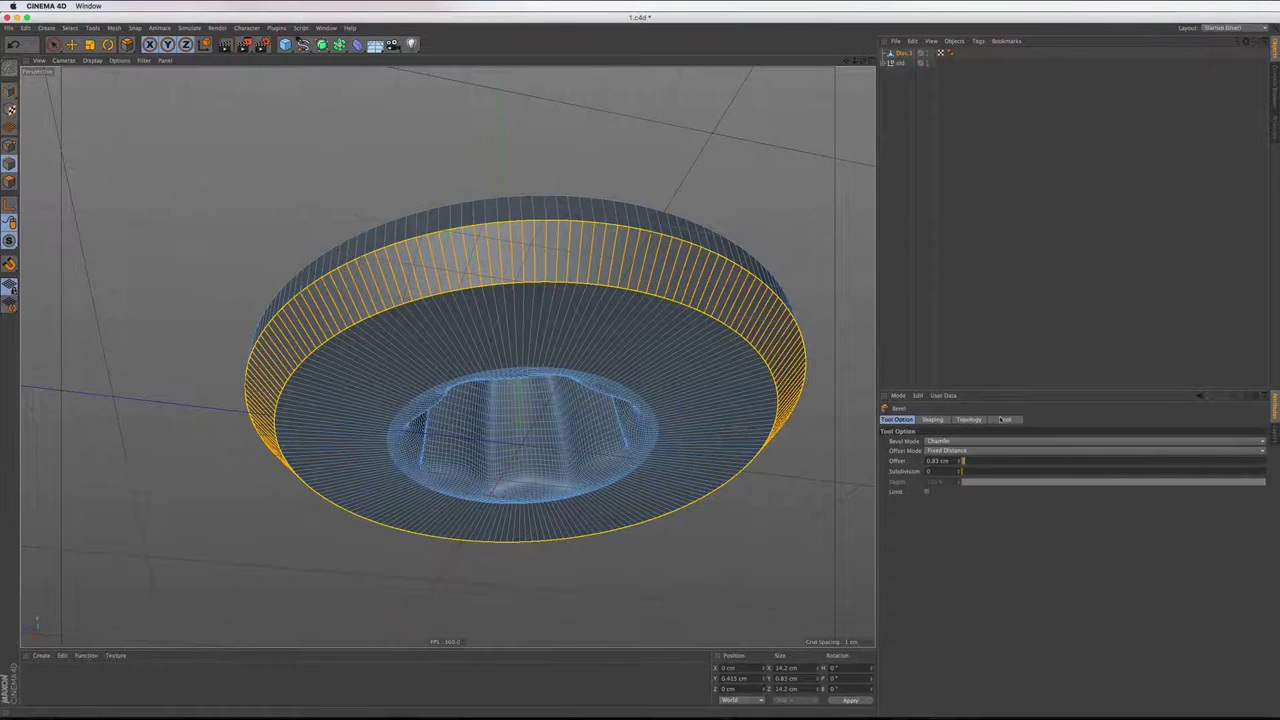
Set the bevel to 6 subdivisions and a 1.2 cm offset, then finish it
left_click(958, 469)
left_click(958, 469)
left_click(958, 469)
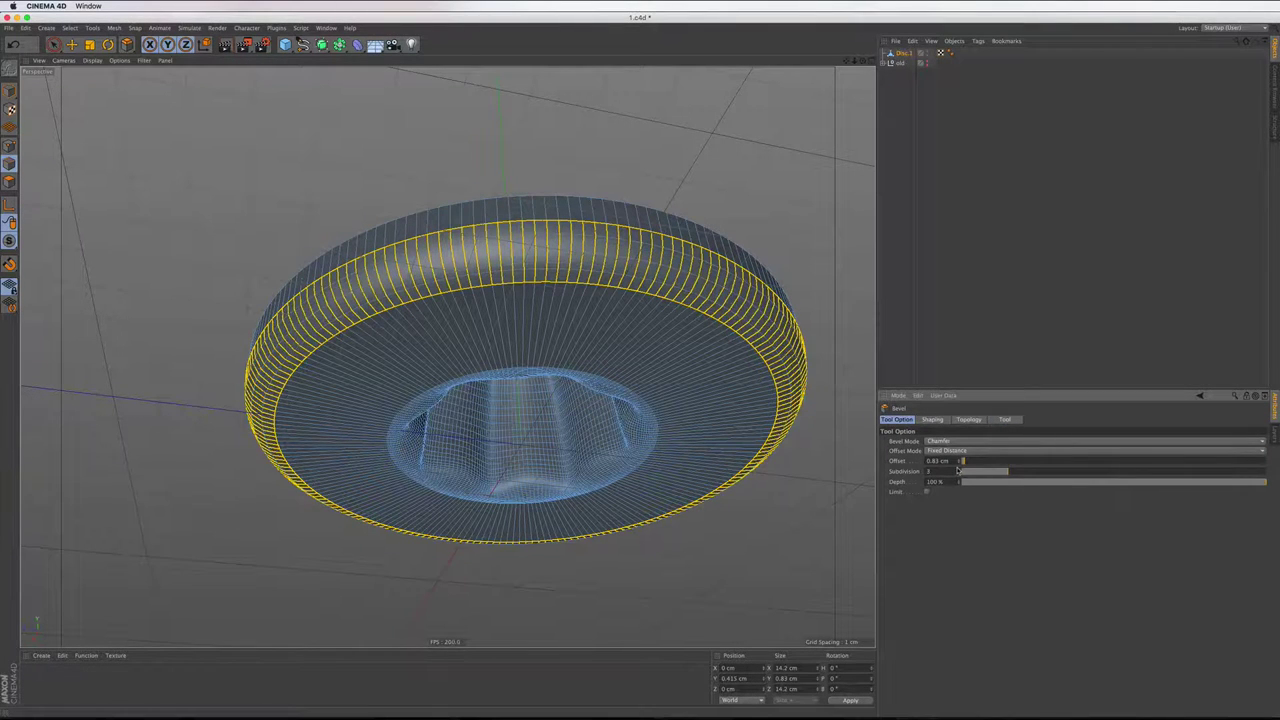
left_click(957, 470)
left_click(957, 470)
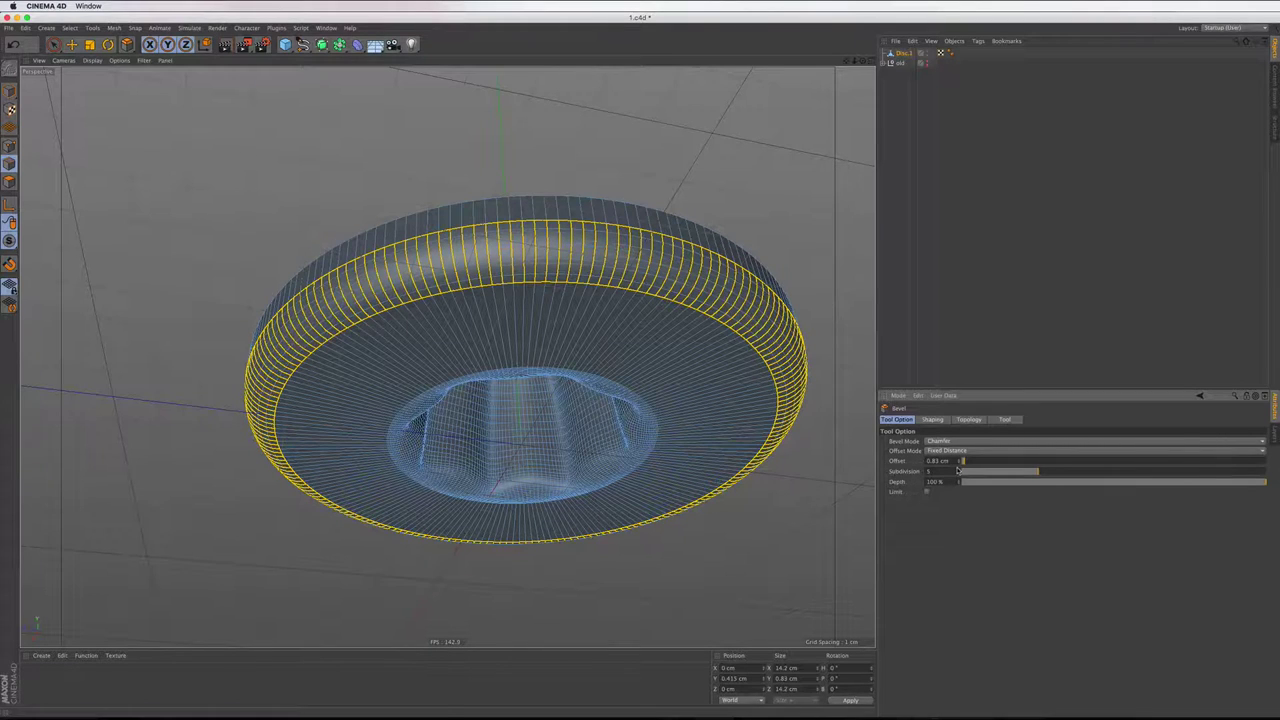
left_click(957, 470)
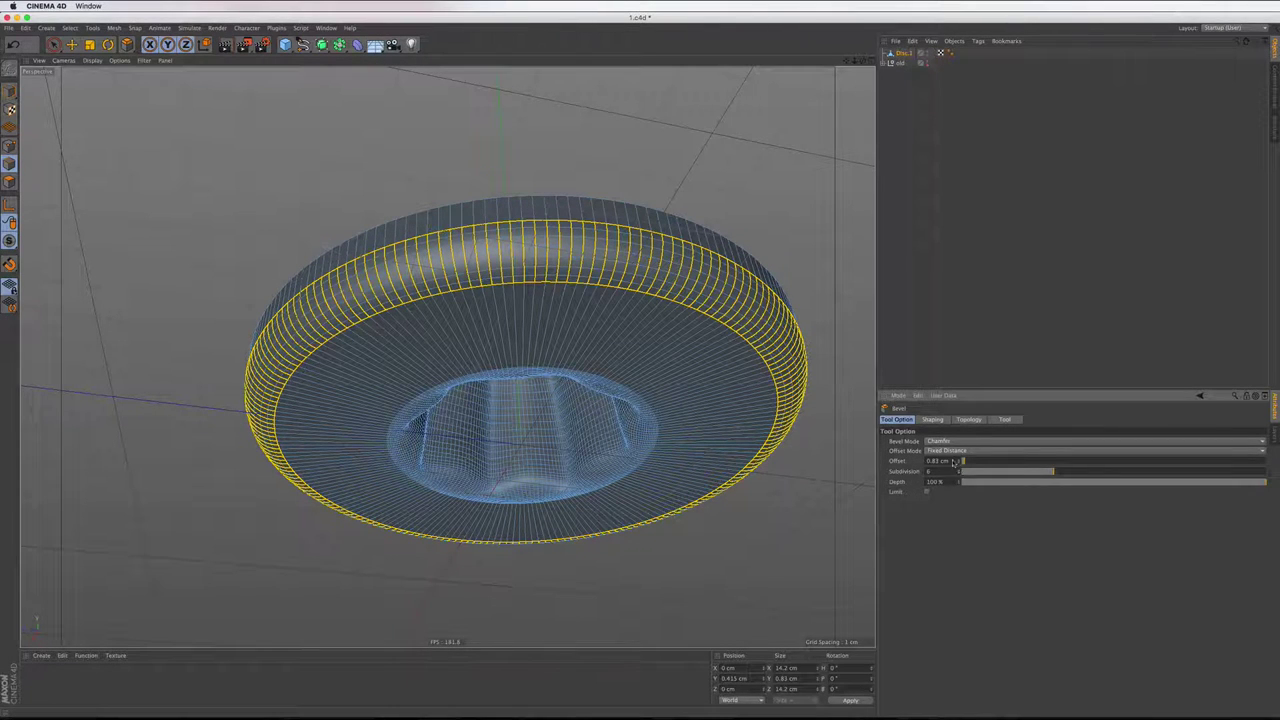
double_click(938, 461)
type("1")
key("Return")
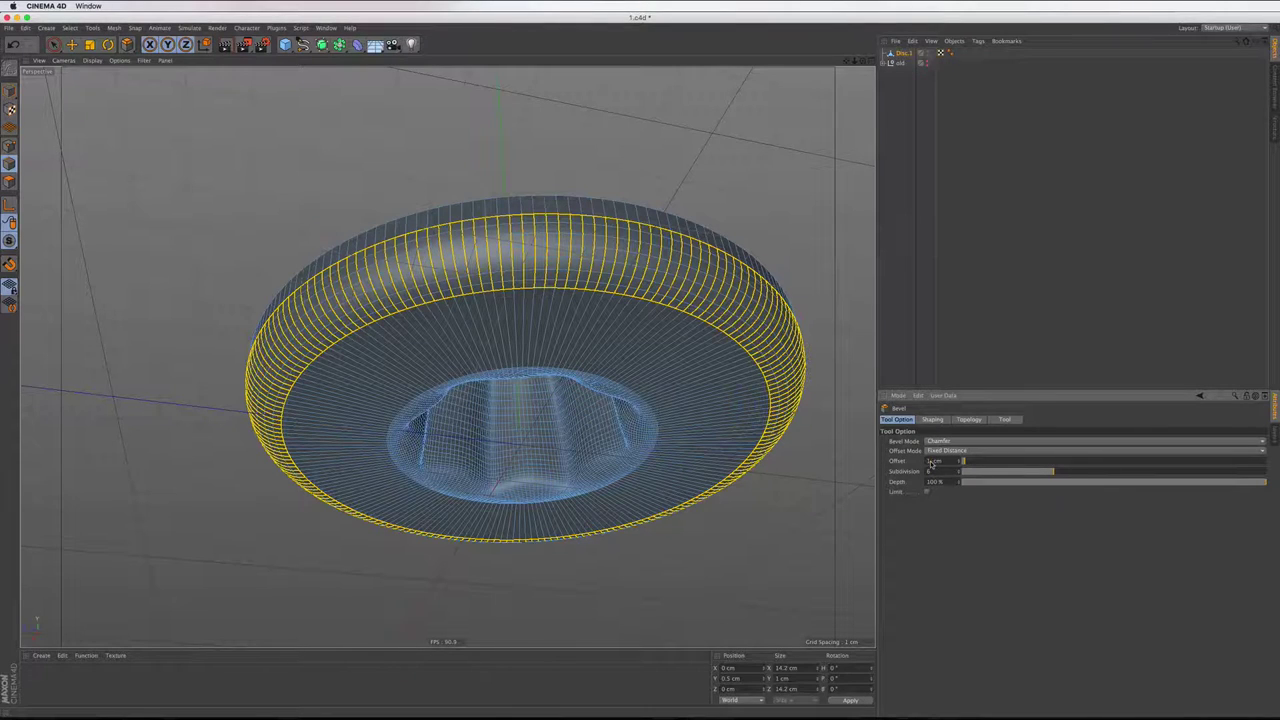
type("1.2")
key("Return")
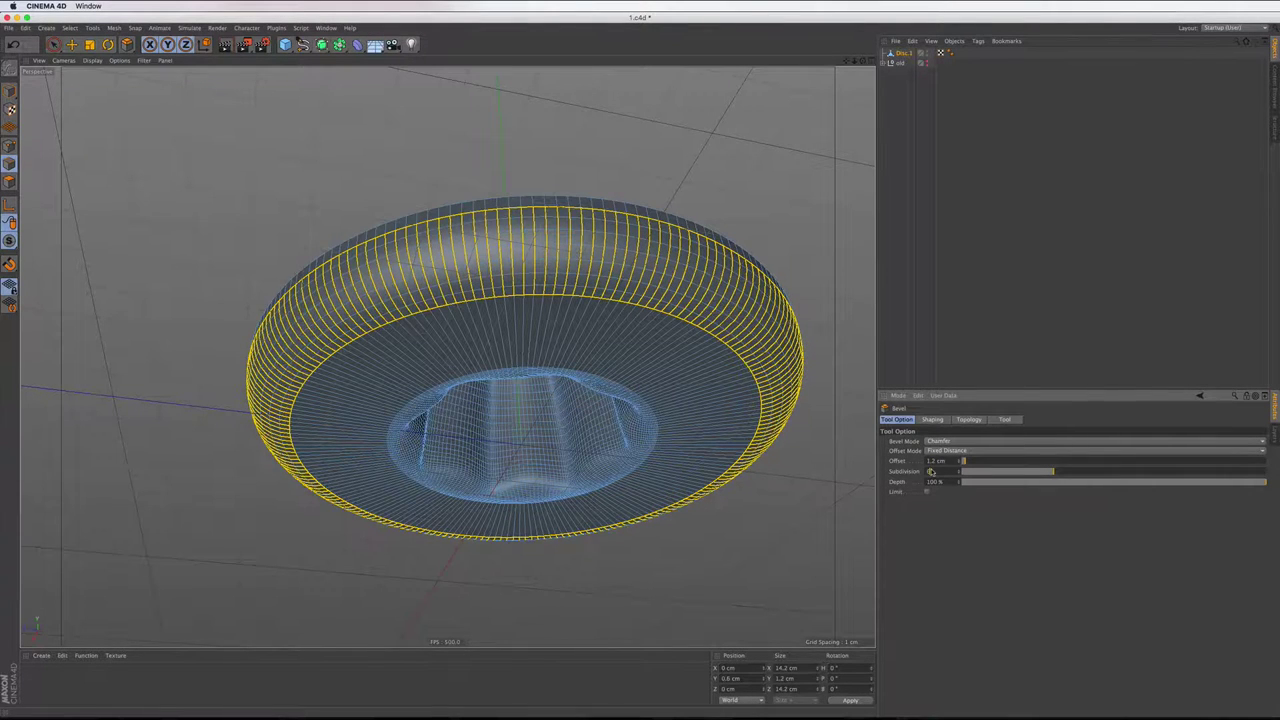
left_click(895, 205)
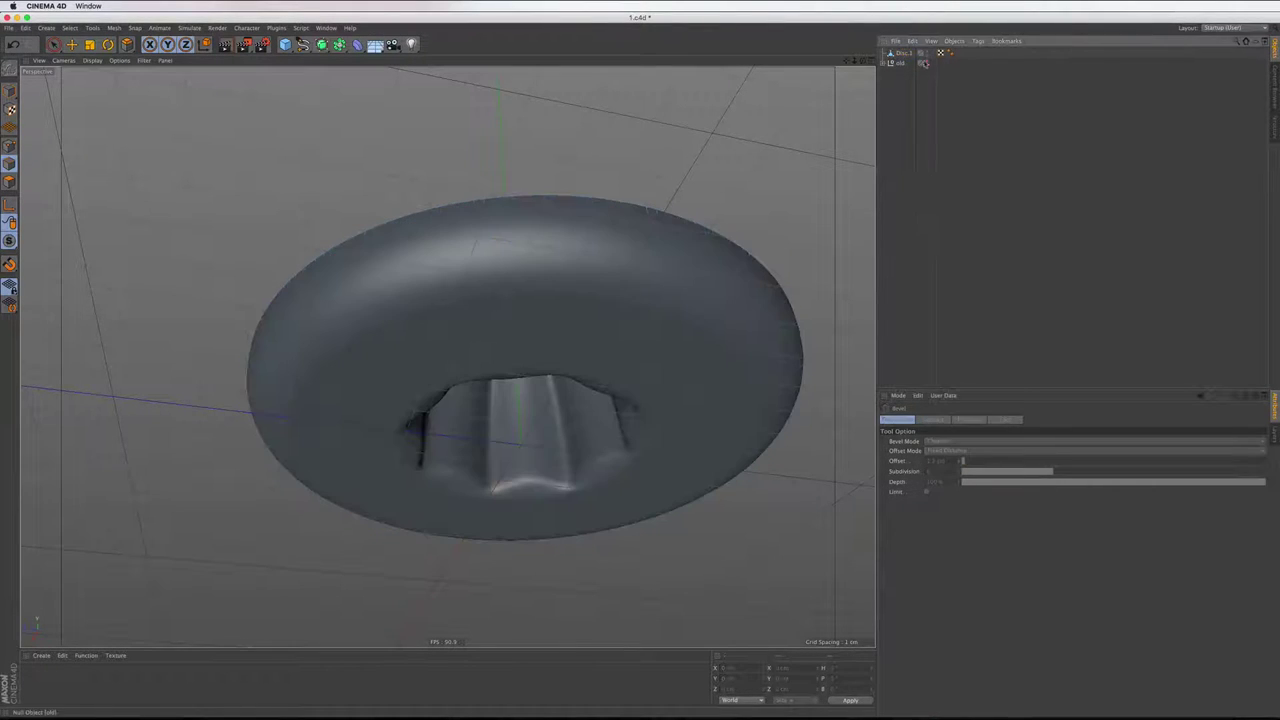
Enable the Phong tag's Angle Limit and set the phong angle to 30°
left_click(949, 52)
left_click(937, 441)
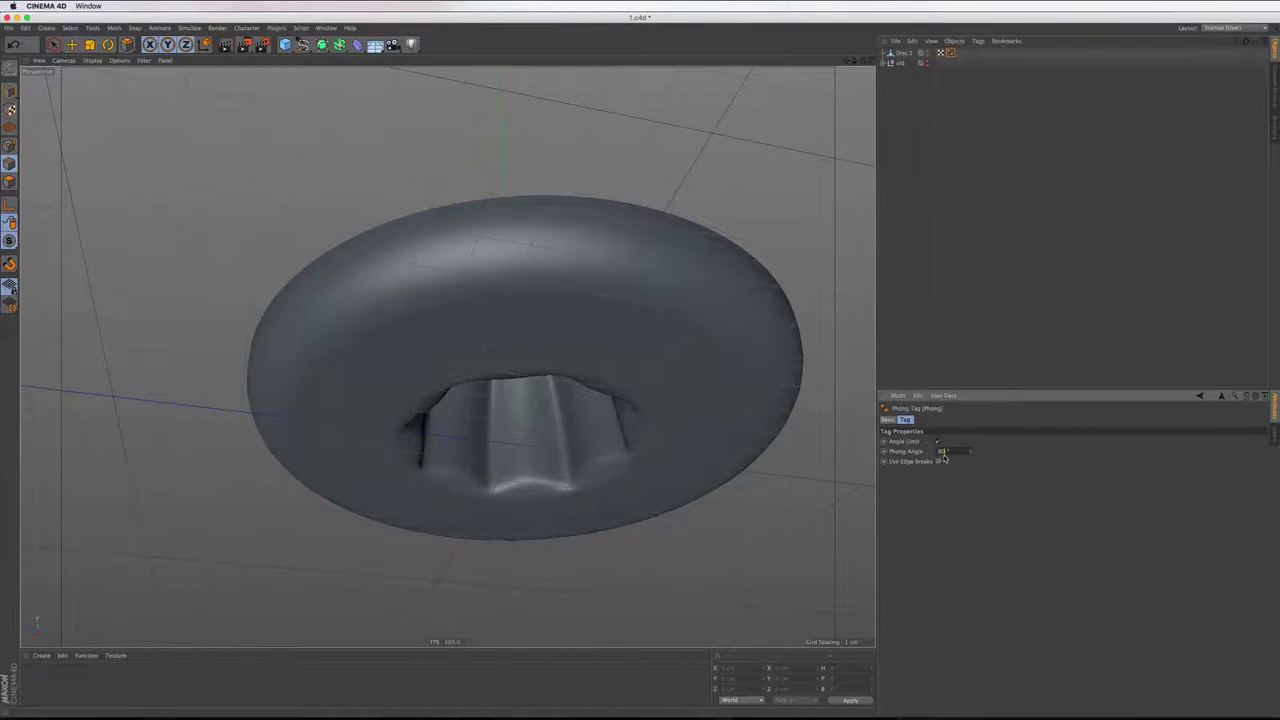
double_click(943, 452)
type("30")
key("Return")
Turn off the Grid in the viewport Filter menu and inspect the shaded juicer
left_click(145, 60)
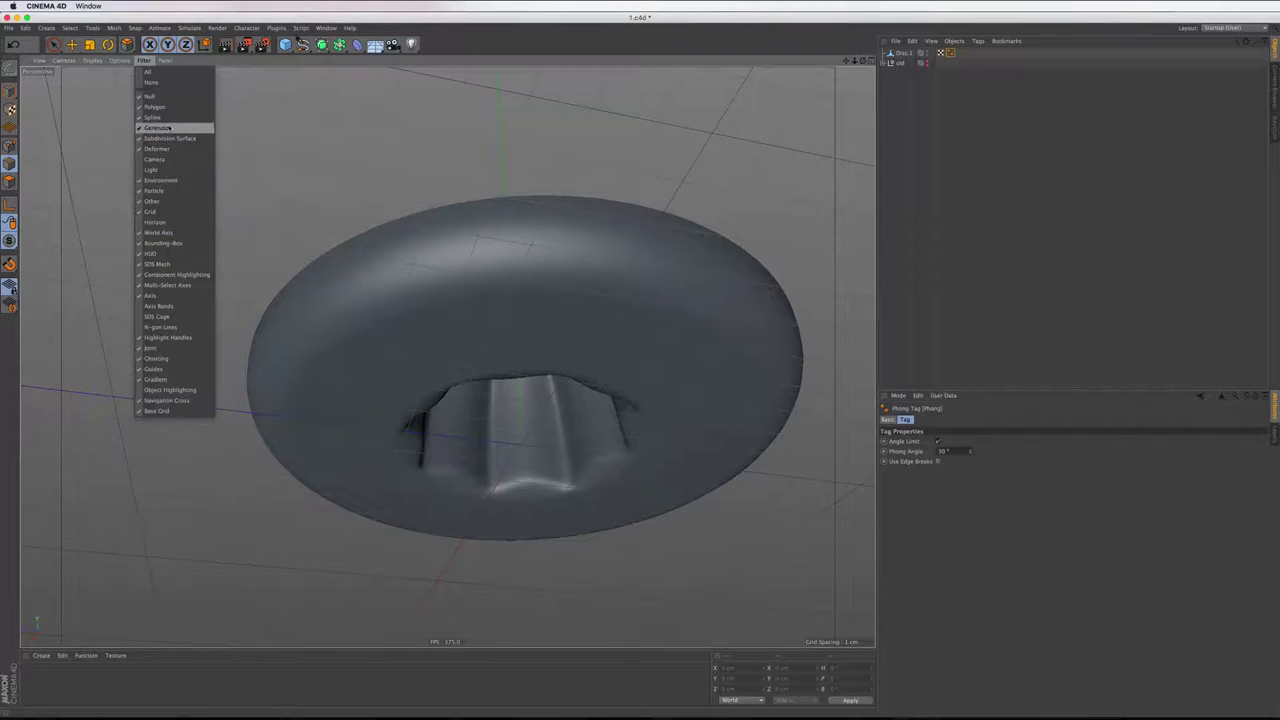
left_click(166, 212)
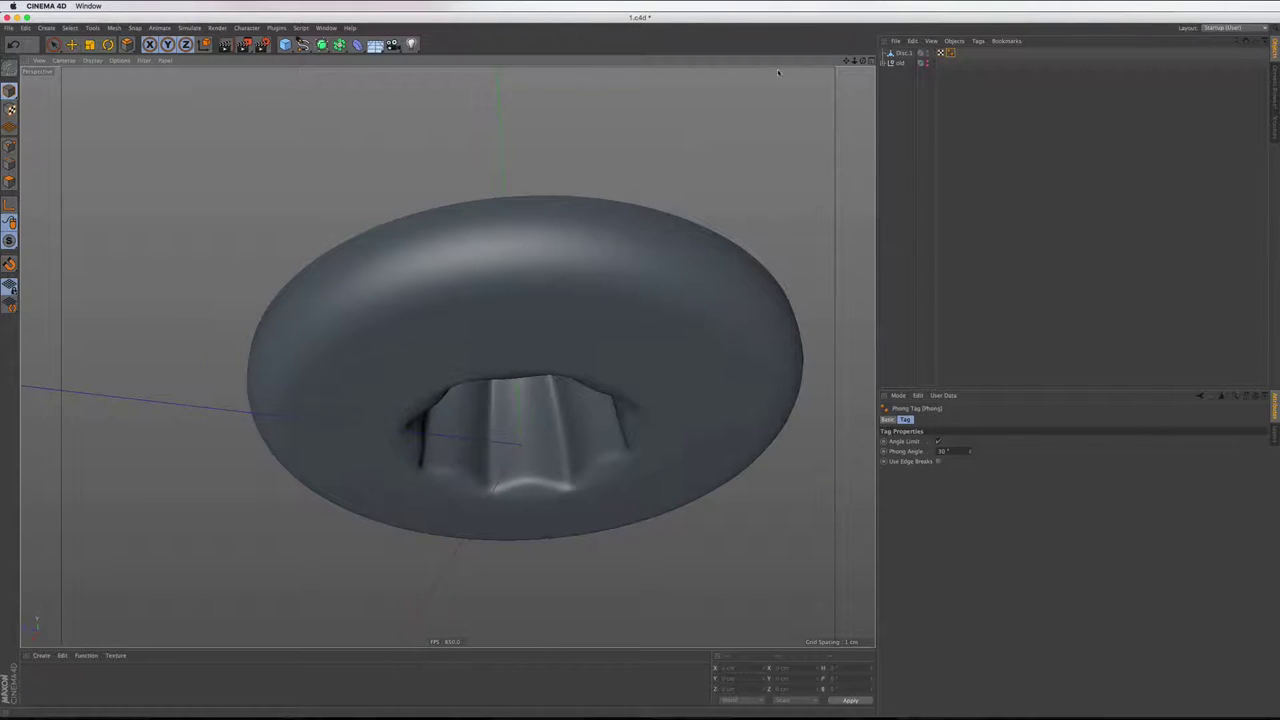
left_click_drag(445, 354, 447, 356, "alt")
scroll(447, 356, "down", 3)
scroll(447, 356, "down", 3)
scroll(447, 356, "up", 2)
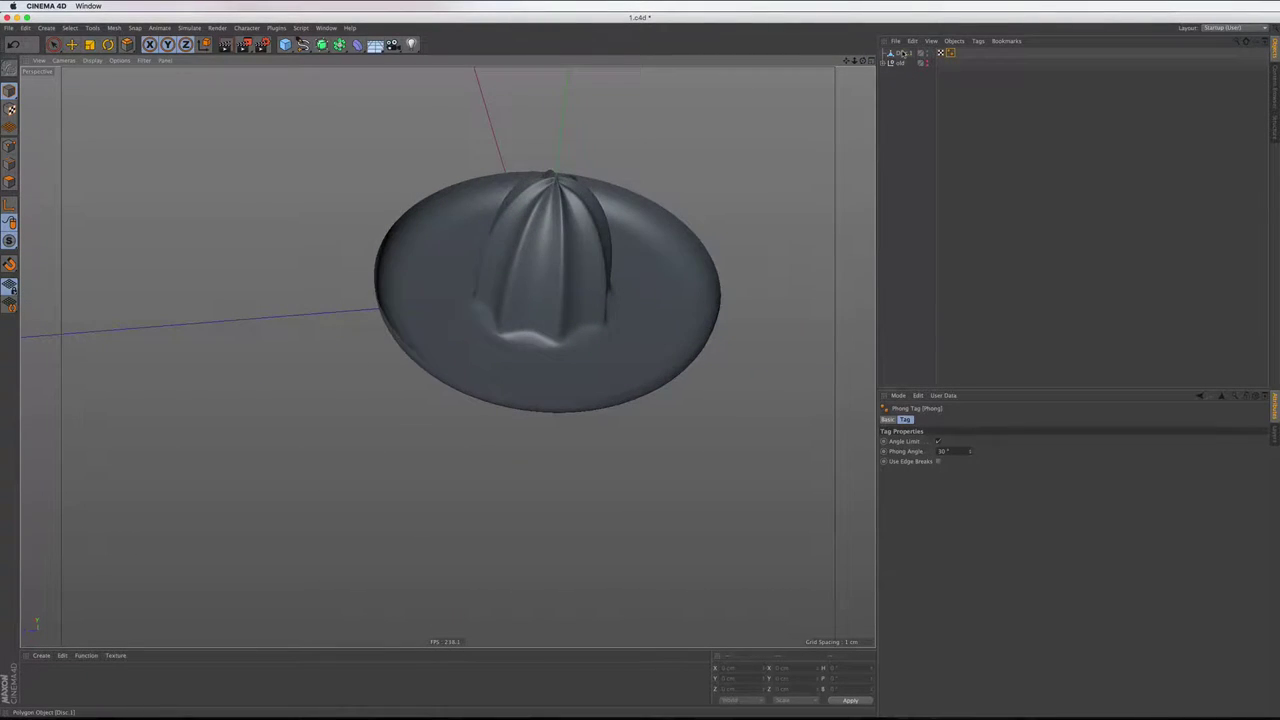
Reselect Disc.1 and switch to Polygon mode
left_click(902, 52)
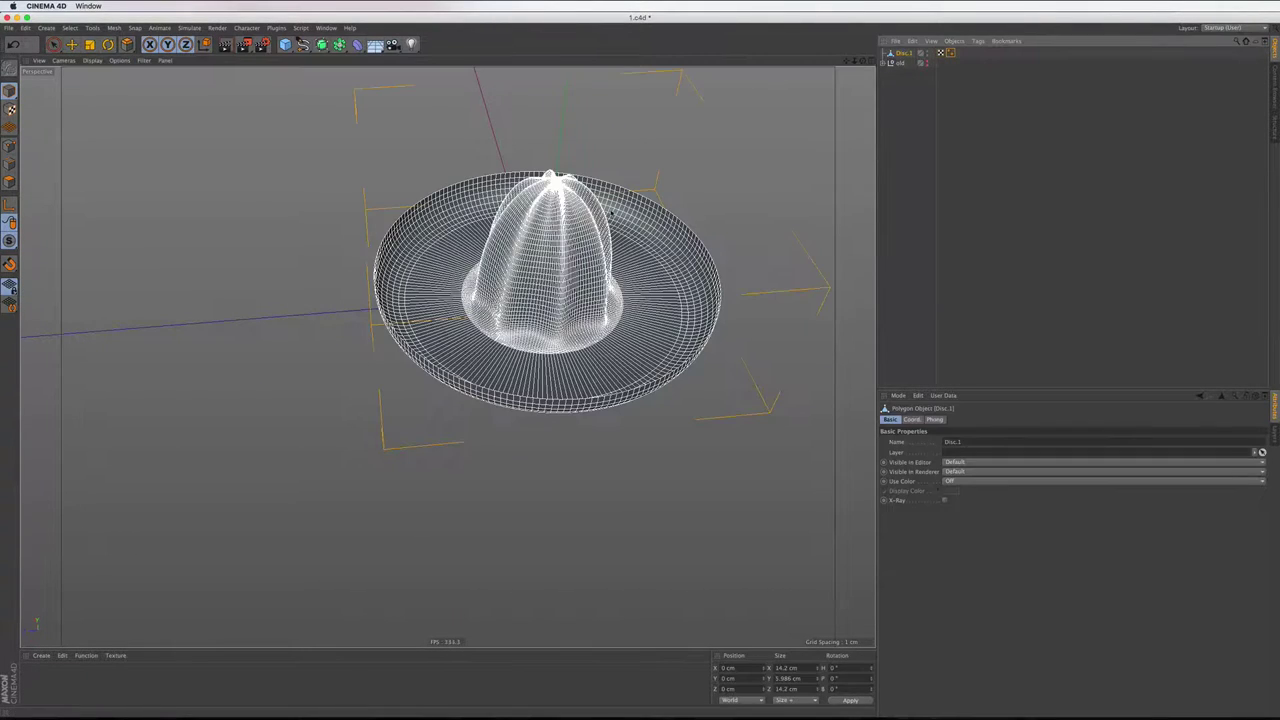
scroll(612, 213, "up", 2)
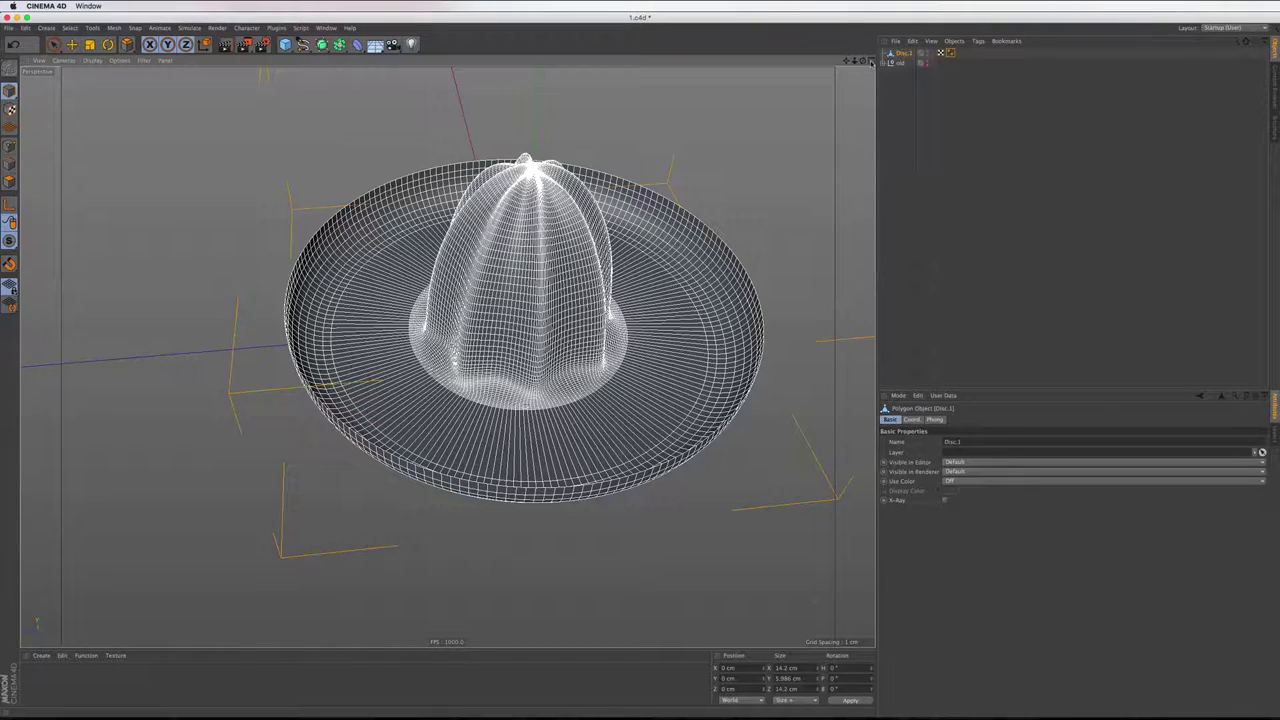
key("ctrl+shift+a")
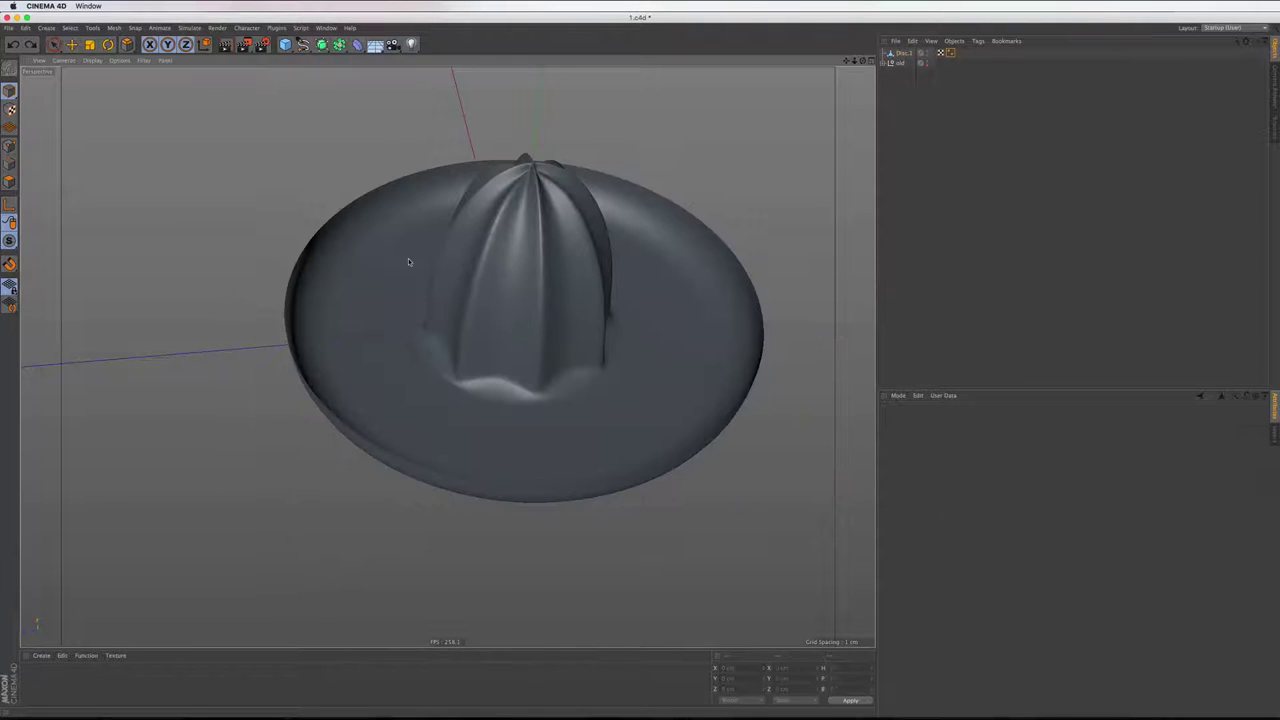
left_click(408, 262)
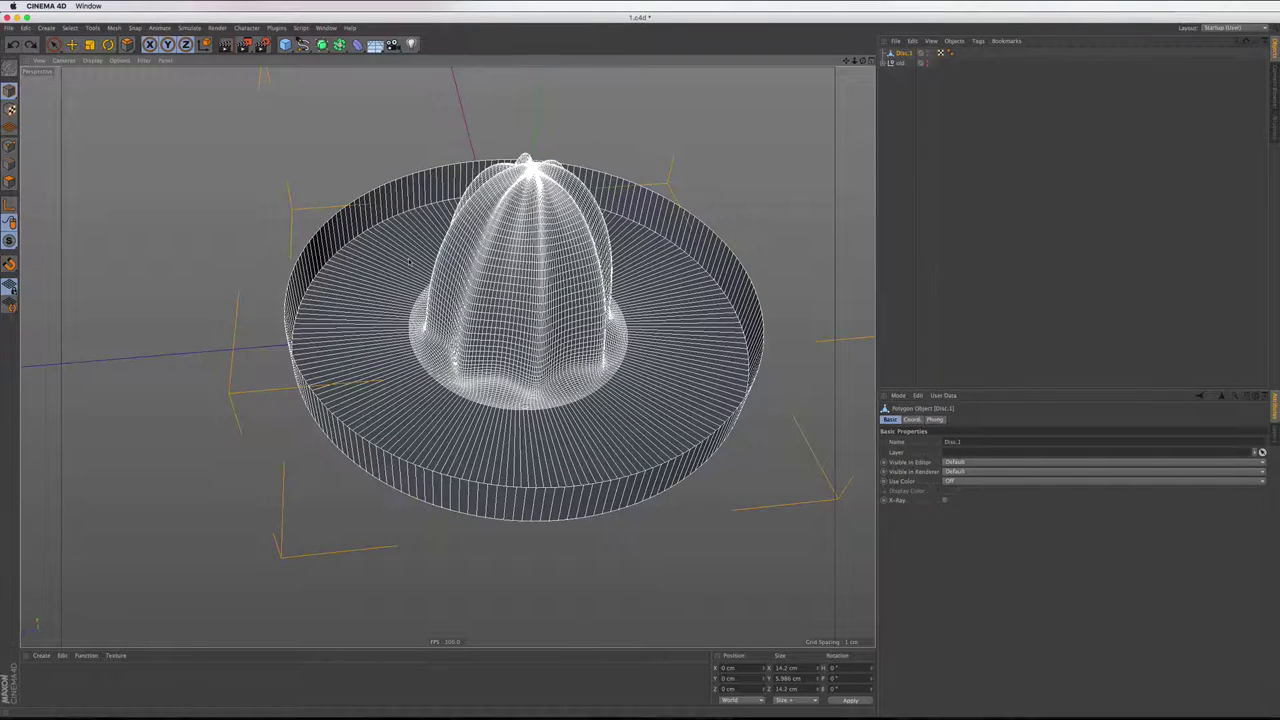
left_click(9, 181)
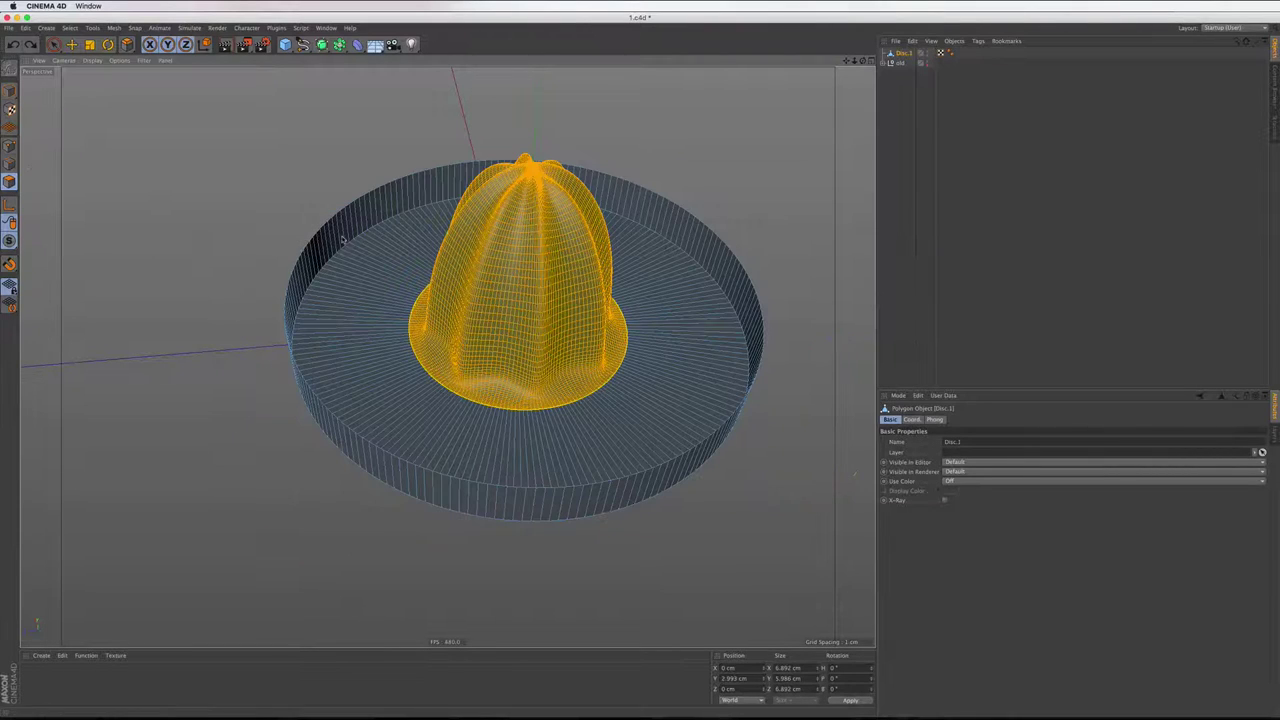
Loop-select the brim's outer wall polygons, size them to 14 cm in X and Z, then pick the wall's base edge loop
right_click(342, 239)
left_click(415, 245)
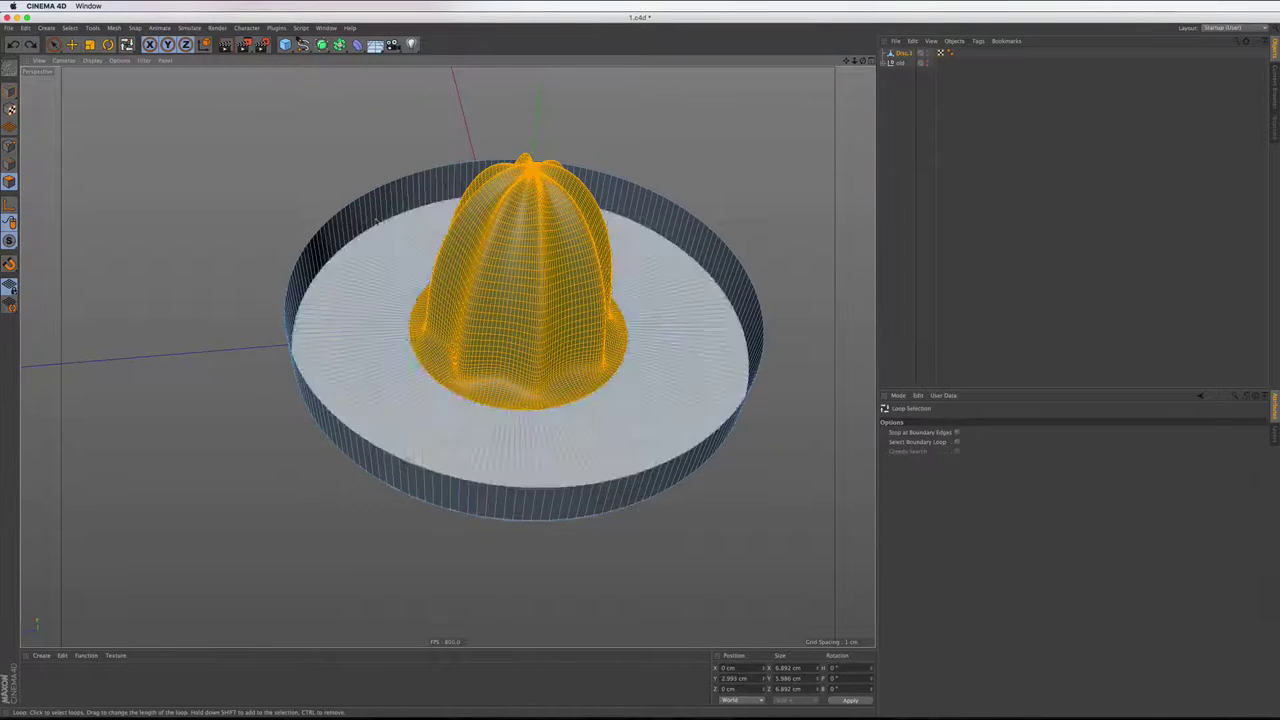
left_click(363, 211)
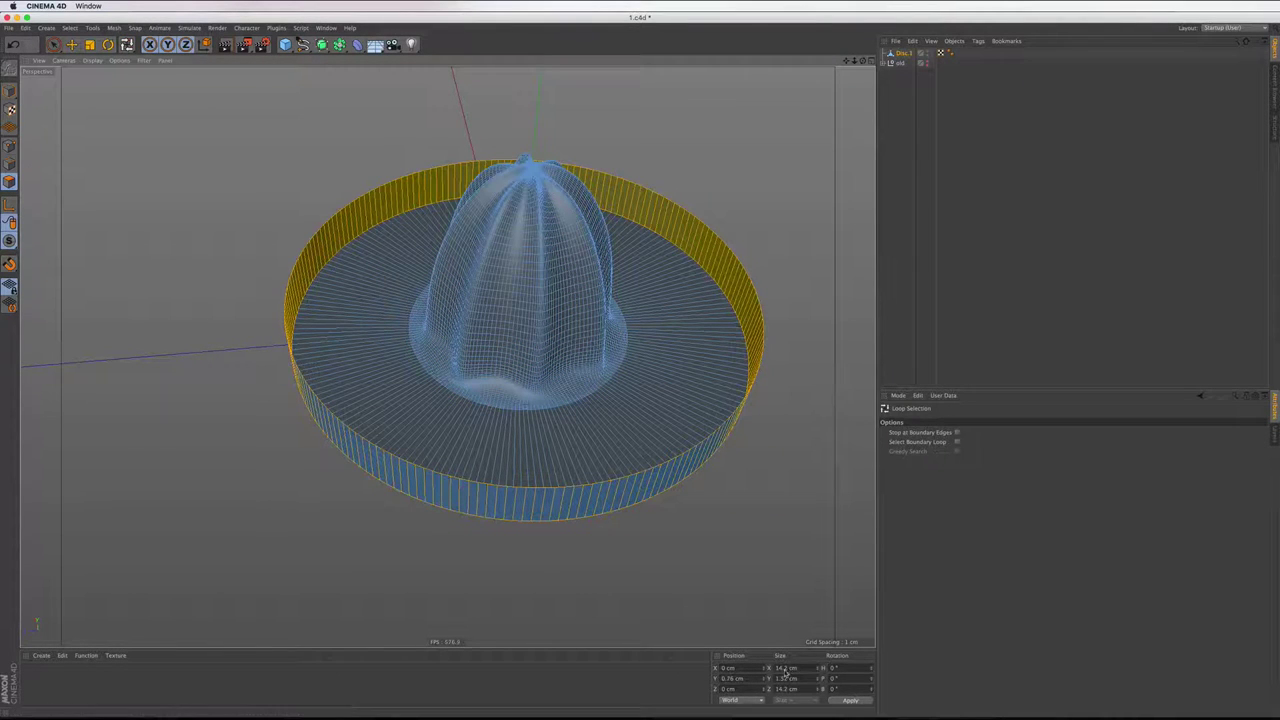
type("14.4")
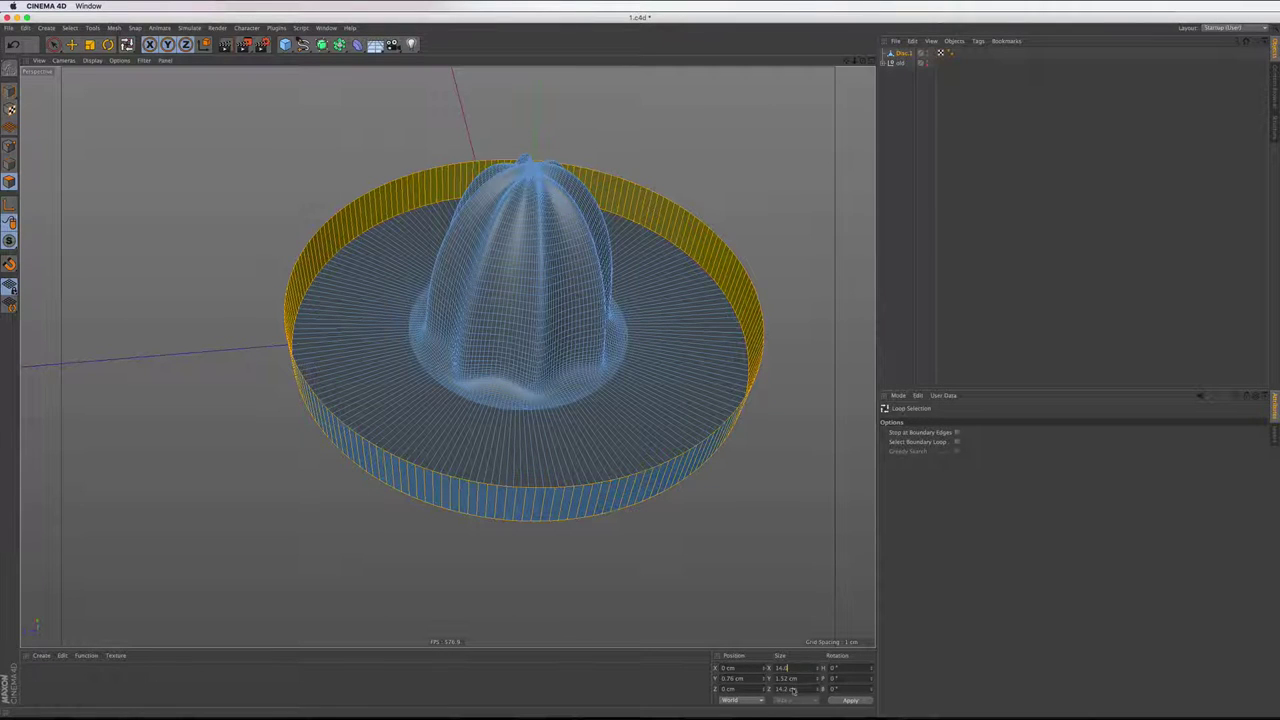
left_click(790, 689)
type("0")
key("Return")
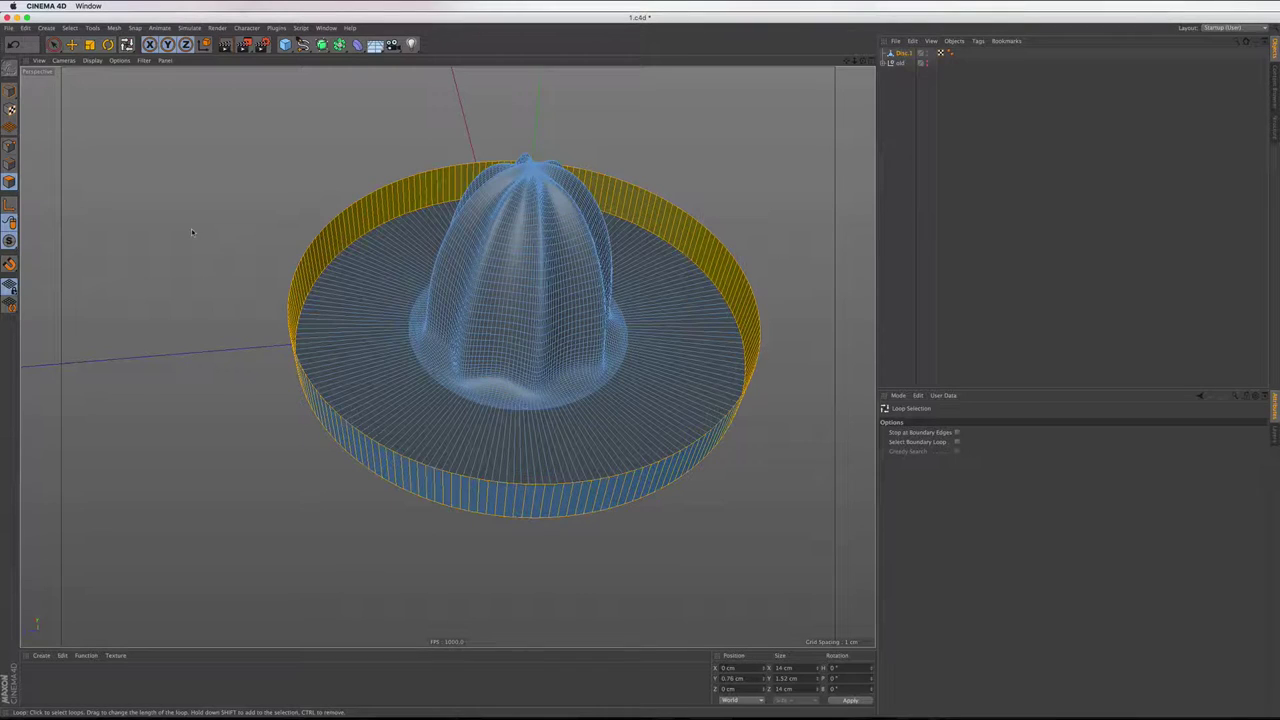
left_click(300, 330)
Bevel the brim wall's base edge loop with the 1.2 cm, 6-subdivision settings
right_click(296, 115)
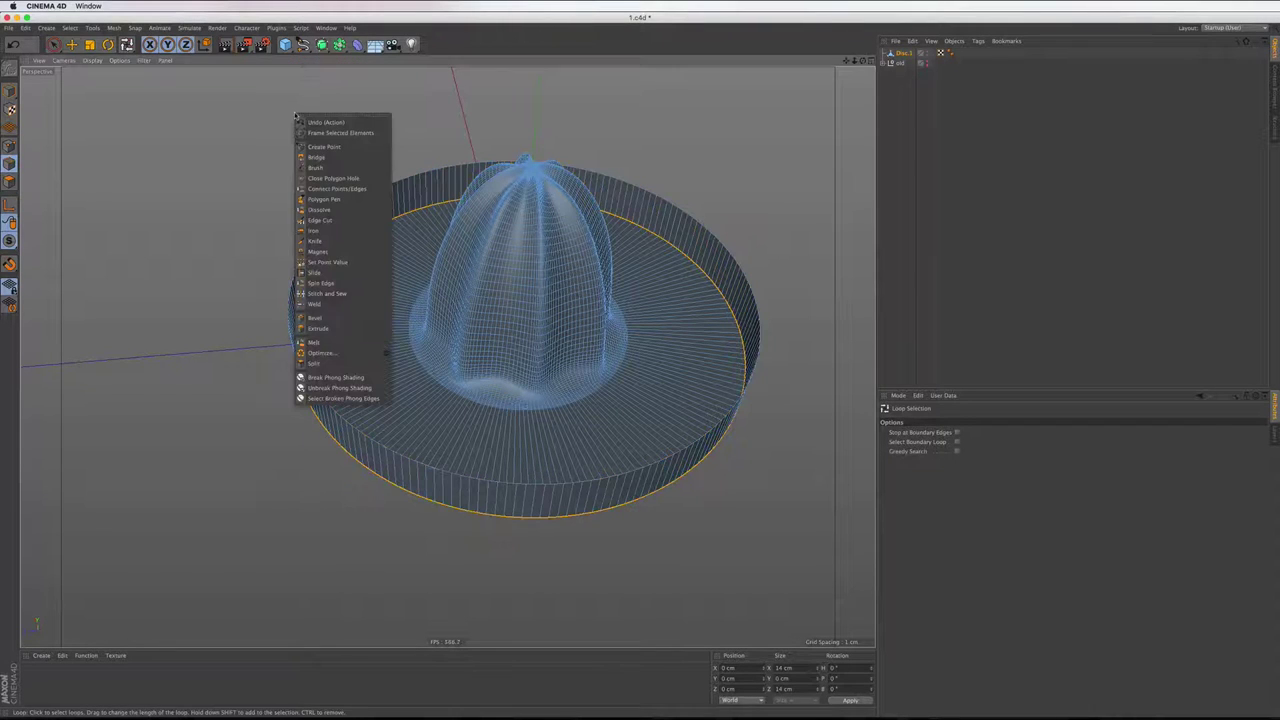
left_click(316, 318)
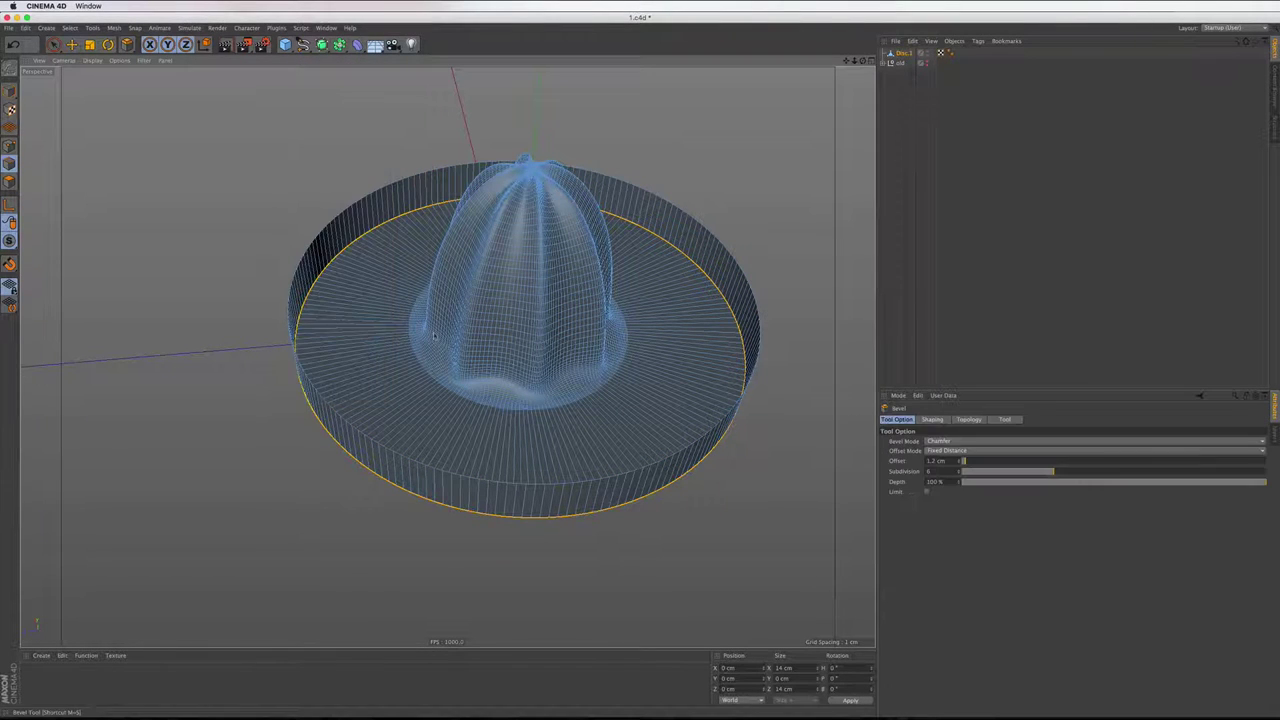
left_click(1000, 420)
left_click(908, 451)
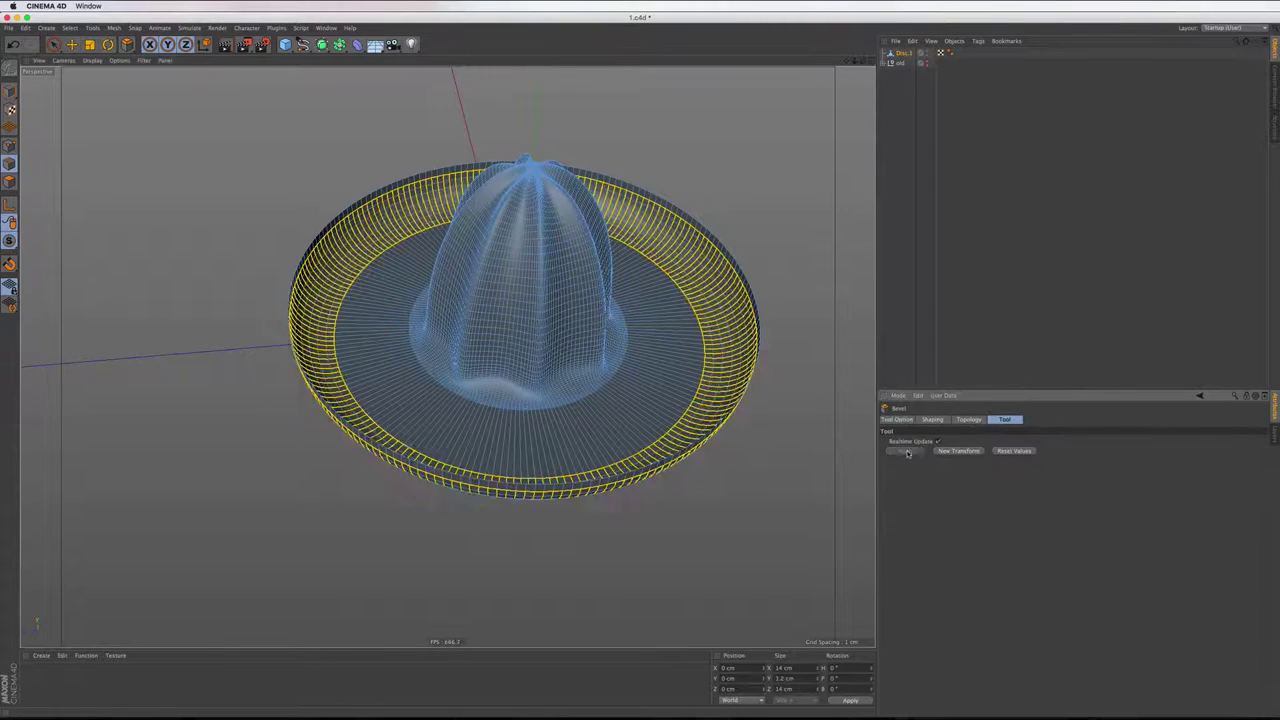
mouse_move(829, 294)
left_mouse_down("alt")
mouse_move(700, 374)
mouse_move(471, 302)
left_mouse_up("alt")
Check the Phong angle, then select Disc.1 and switch to a single Top view
left_click(950, 52)
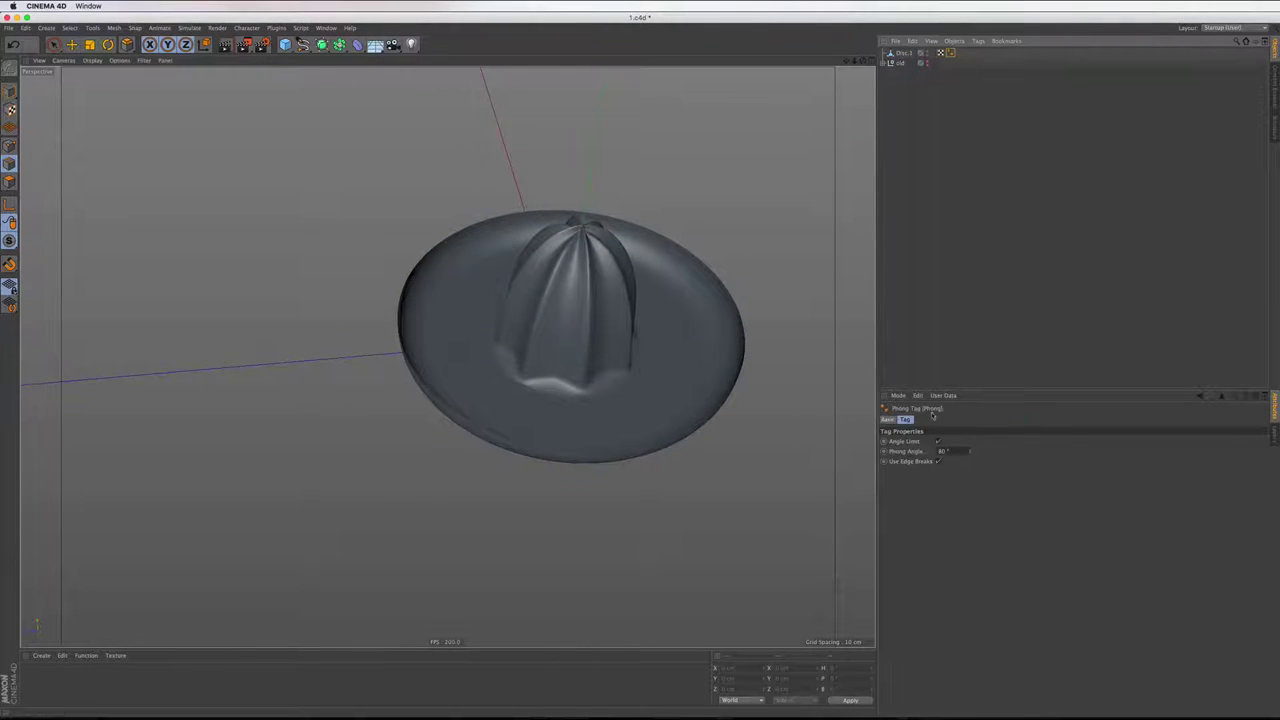
double_click(947, 452)
type("30")
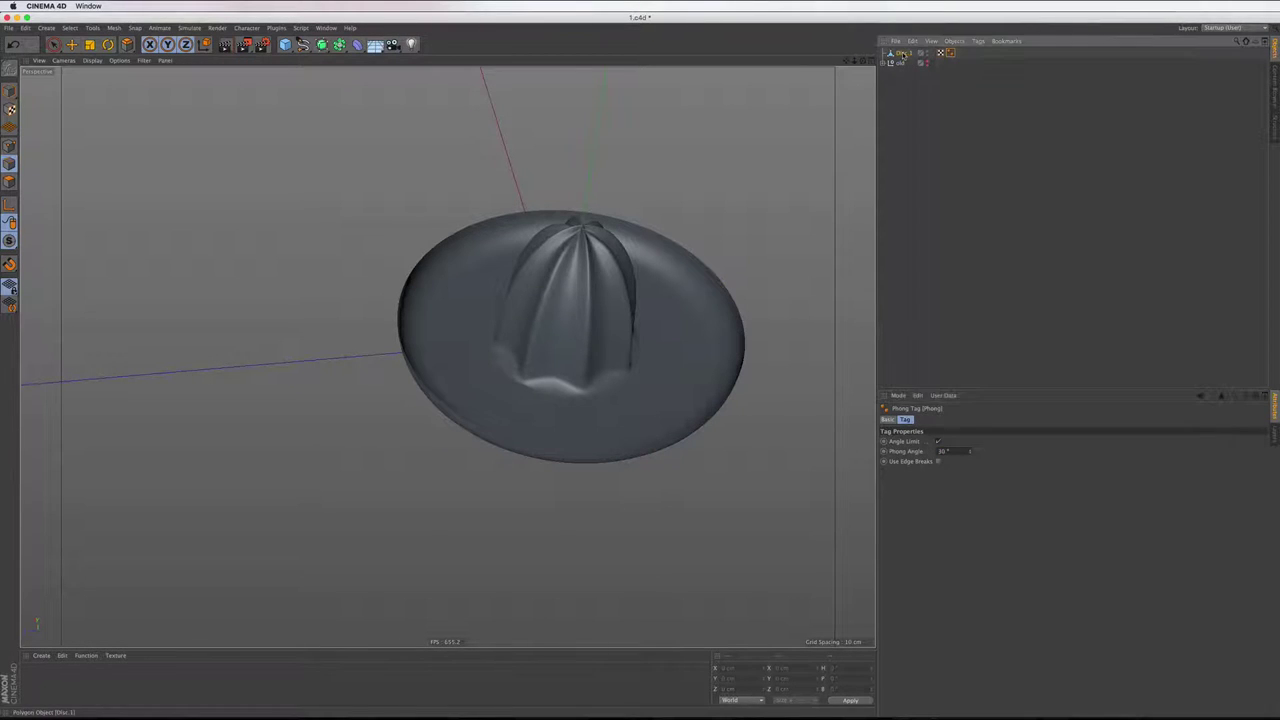
left_click(903, 52)
left_click(868, 61)
left_click(870, 62)
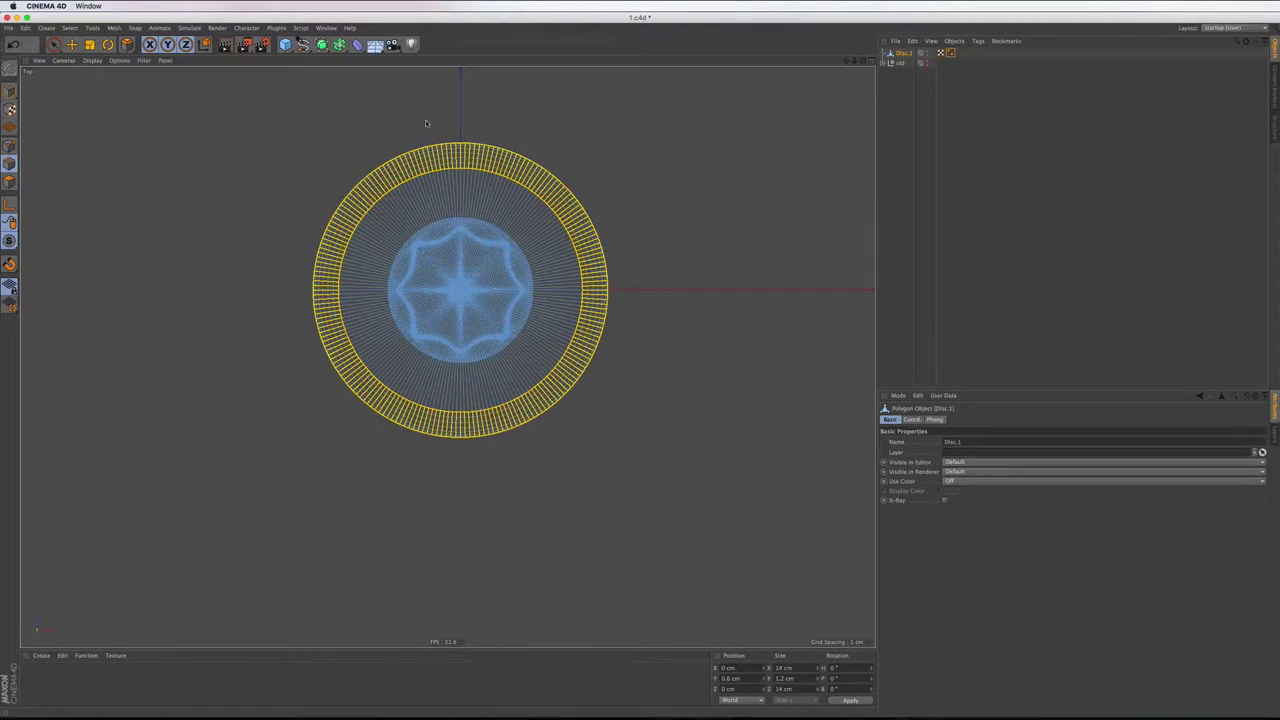
Use Live Selection in Polygon mode to pick one long polygon in the brim
scroll(434, 148, "up", 3)
scroll(434, 148, "up", 3)
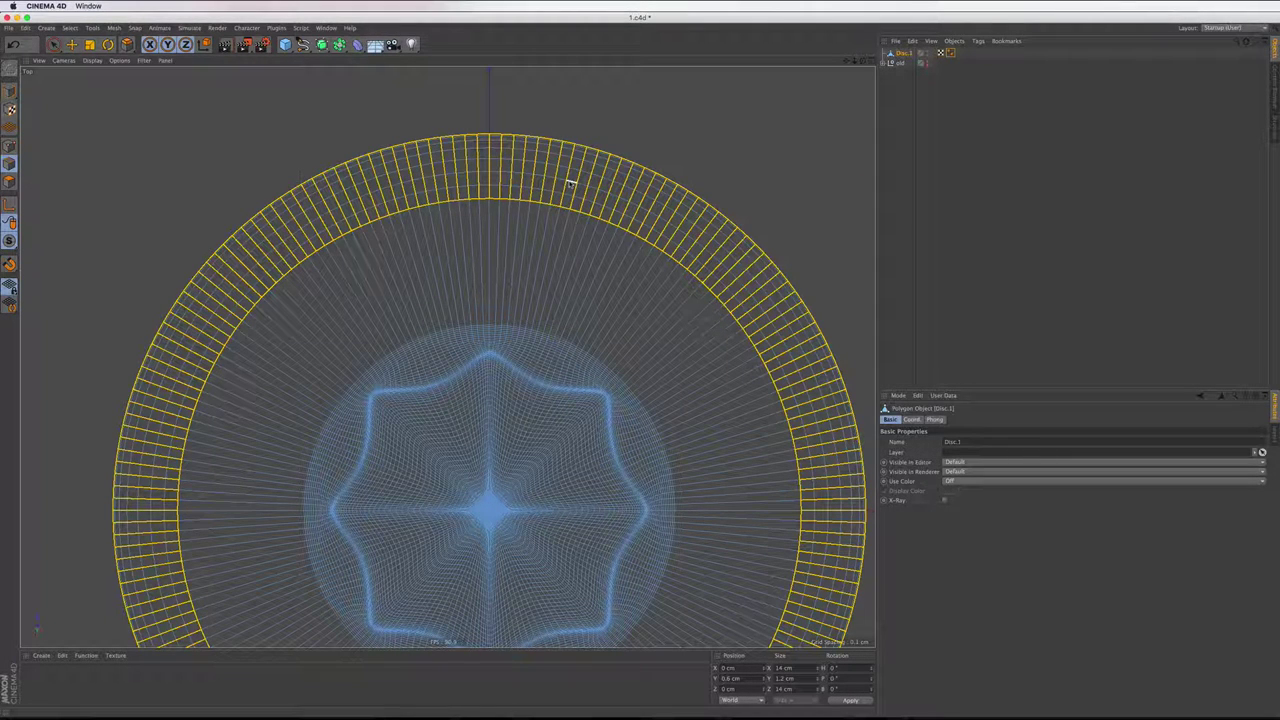
left_click(9, 163)
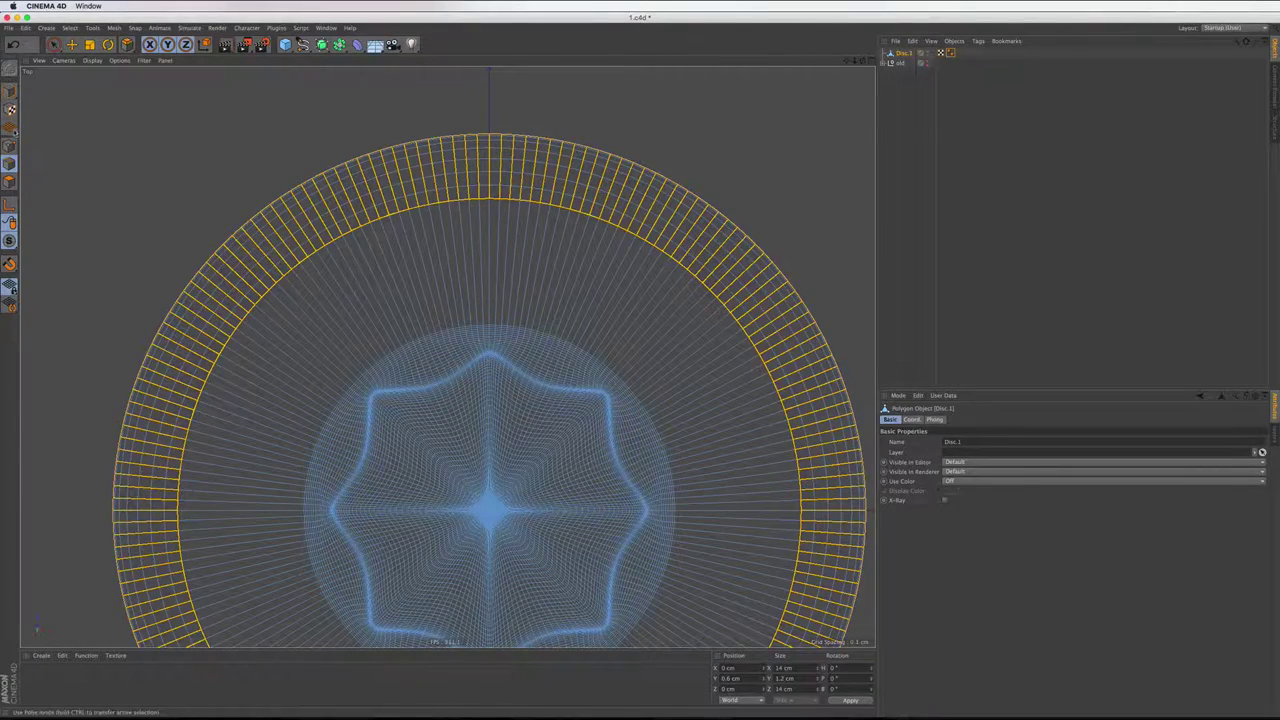
left_click(9, 181)
left_click(9, 92)
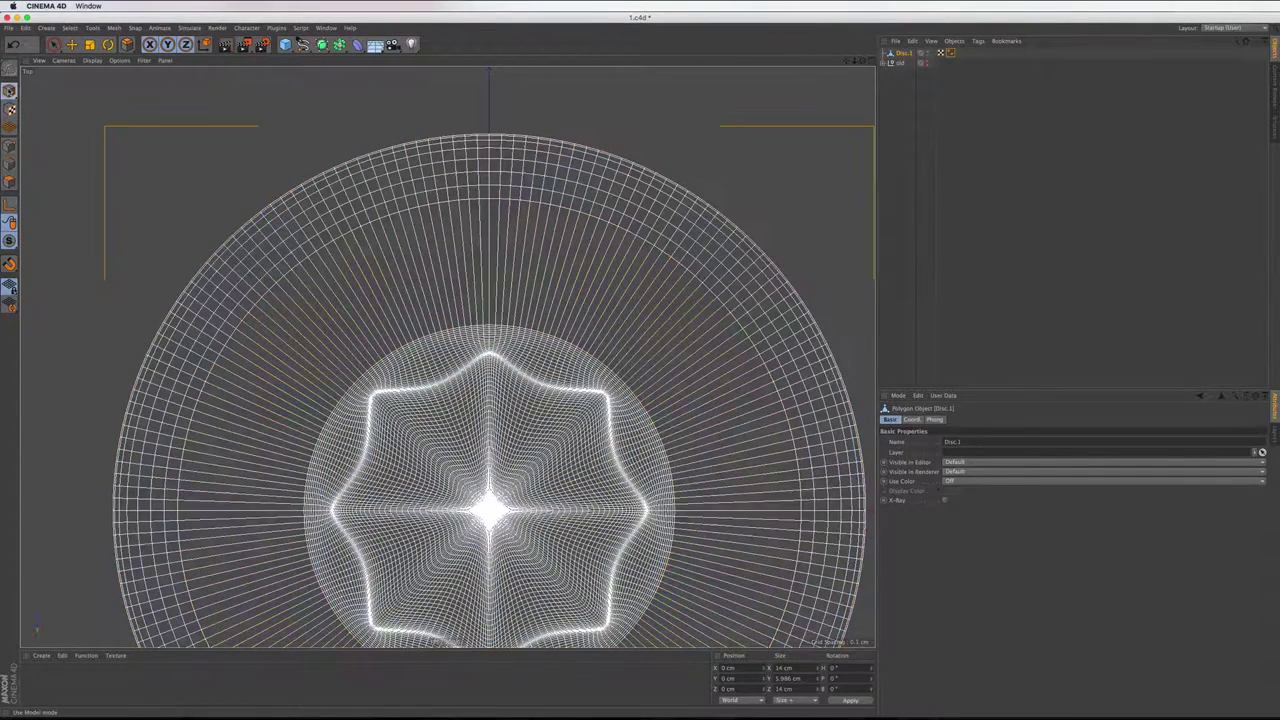
left_click(54, 44)
left_click(9, 181)
left_click(556, 235)
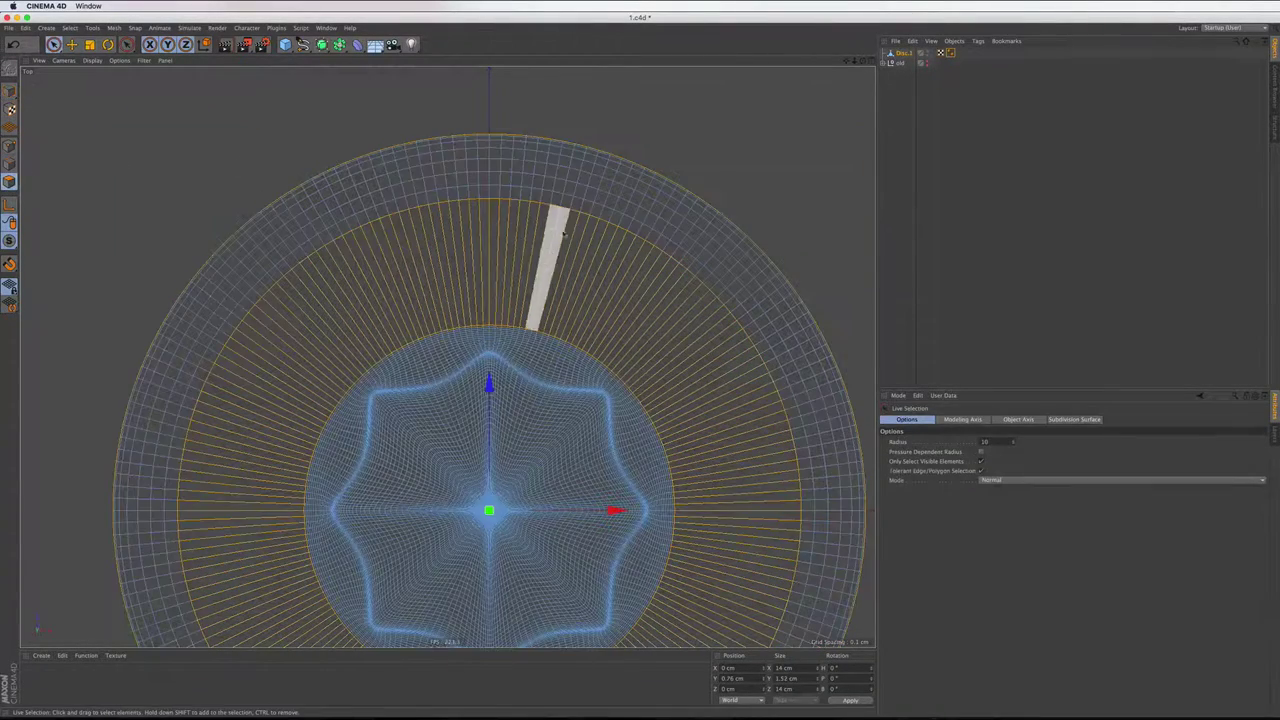
scroll(563, 232, "up", 3)
scroll(563, 232, "up", 2)
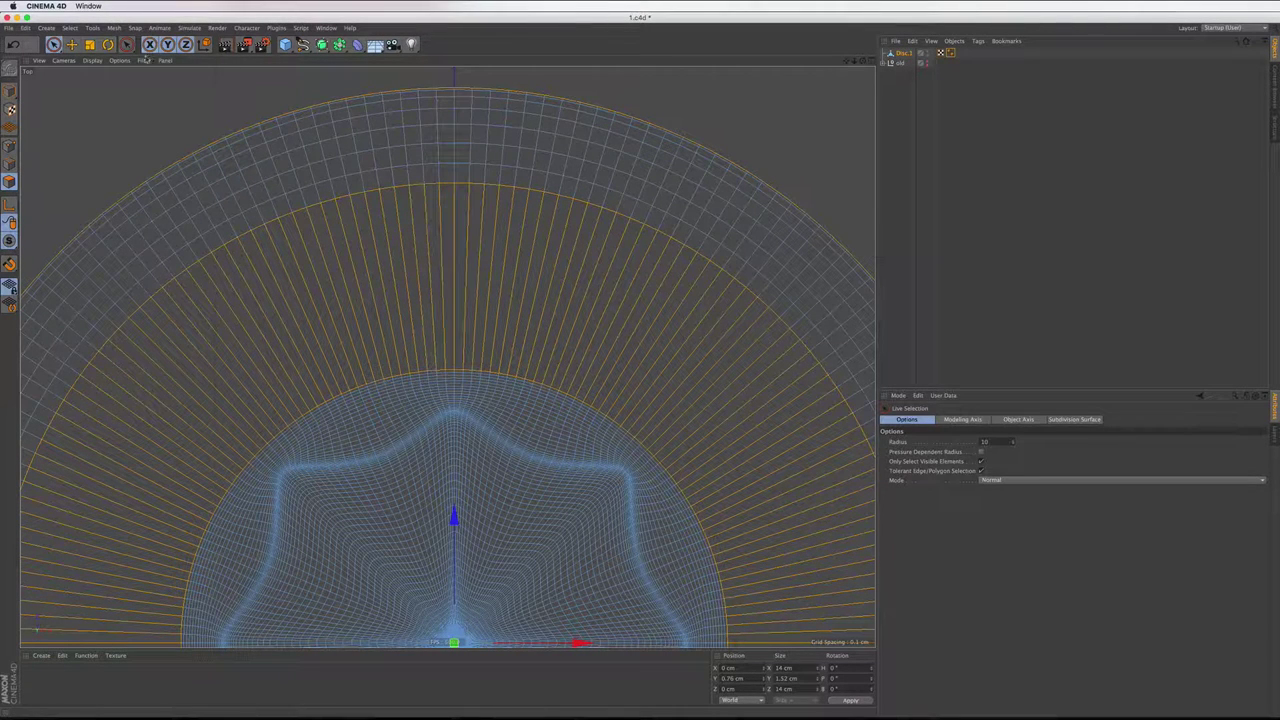
Hide the viewport grid and select a radial strip of polygons across the brim
left_click(144, 60)
left_click(157, 213)
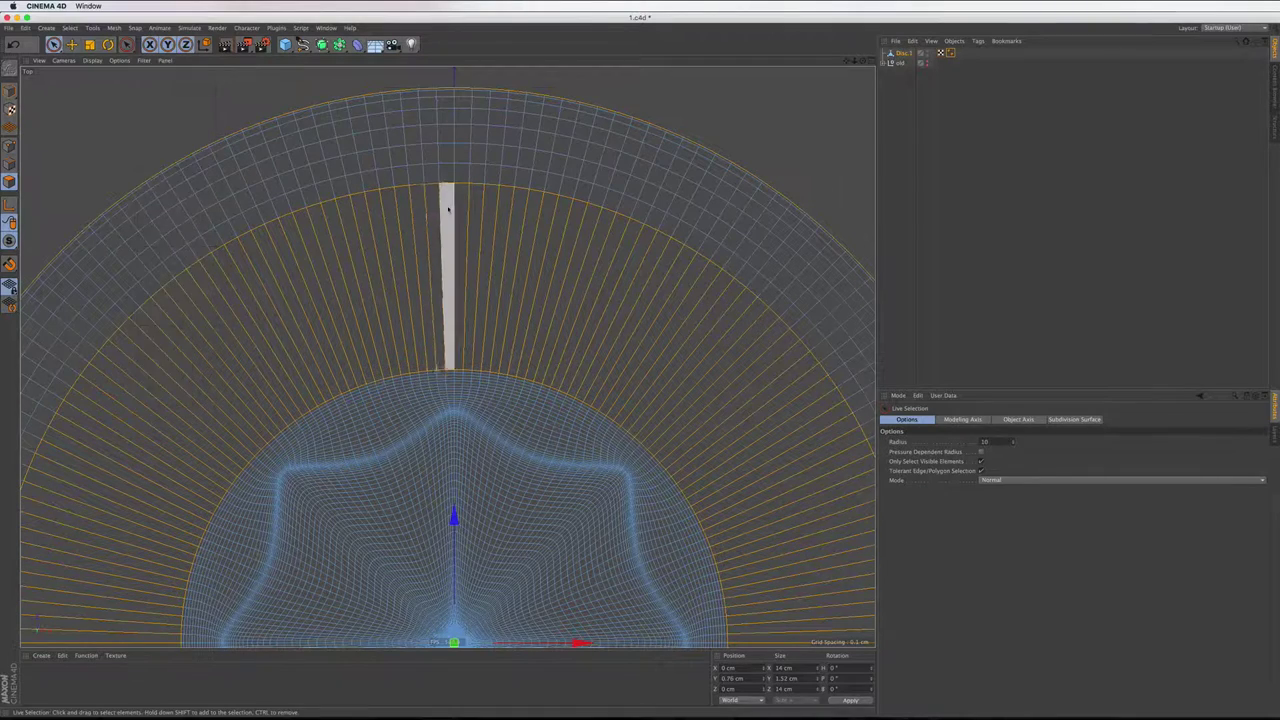
scroll(443, 200, "up", 3)
scroll(445, 205, "up", 2)
scroll(448, 207, "up", 2)
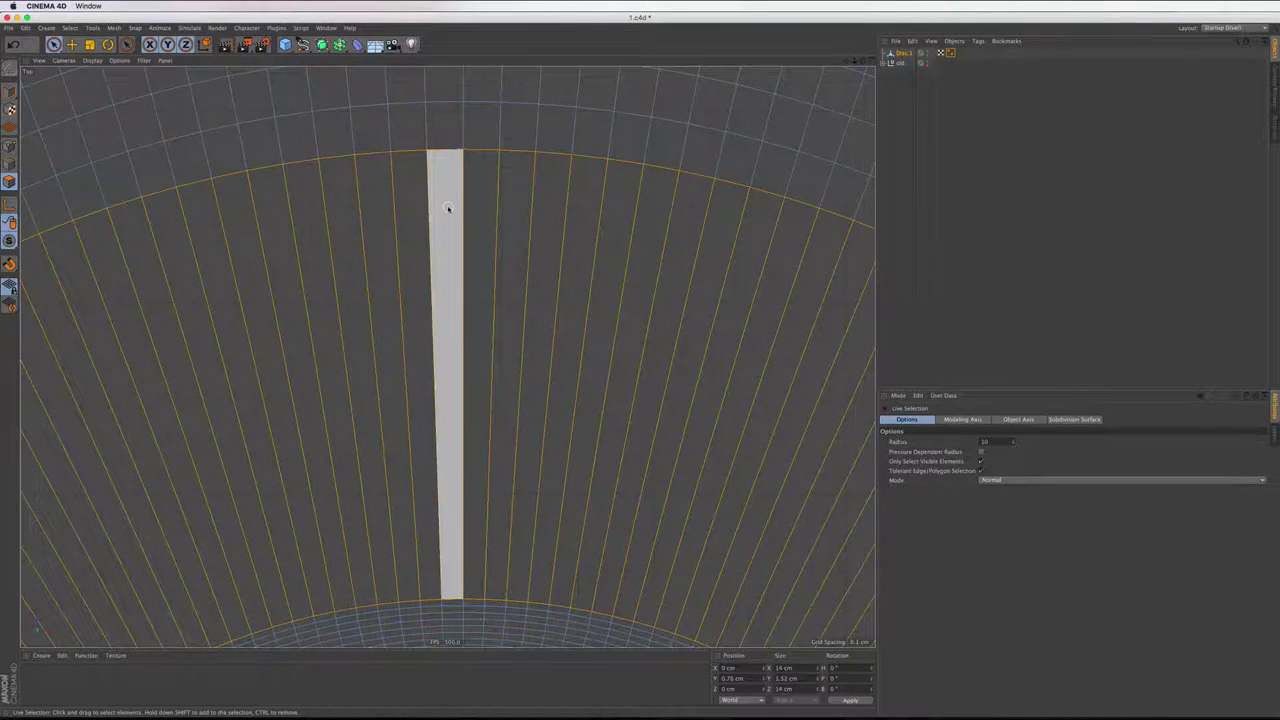
scroll(448, 207, "down", 3)
scroll(448, 207, "down", 1)
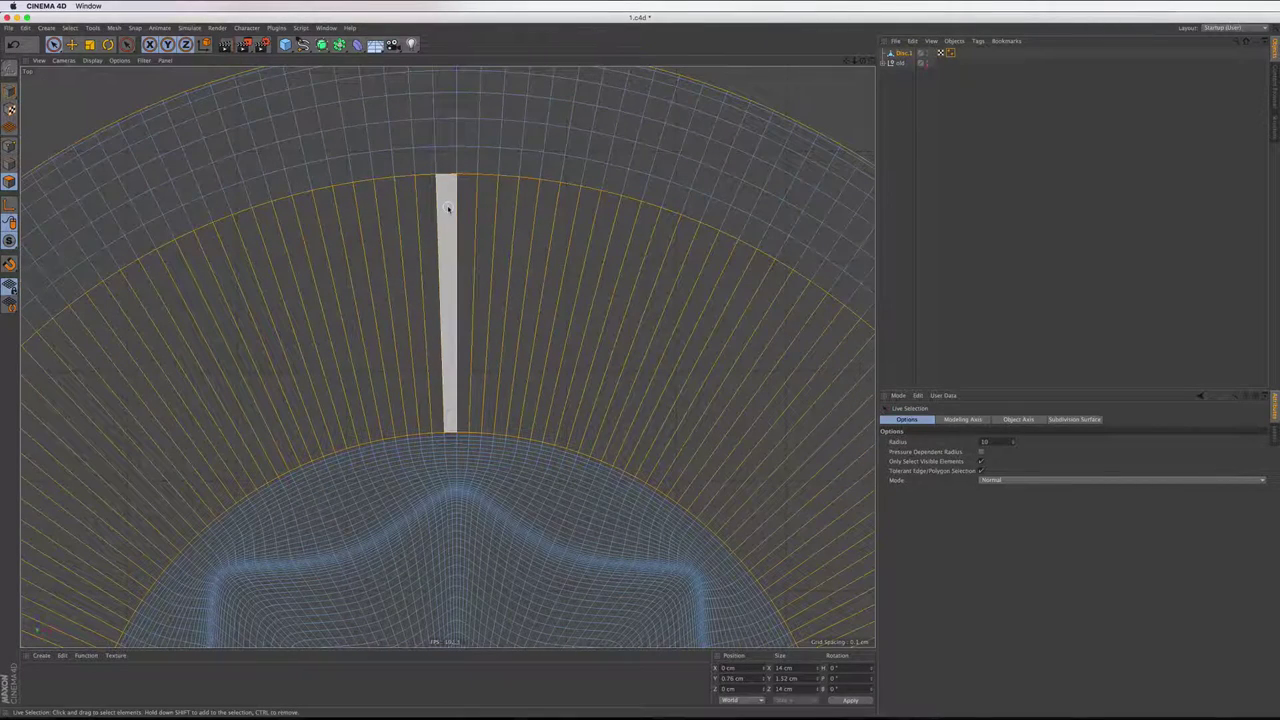
scroll(448, 207, "down", 2)
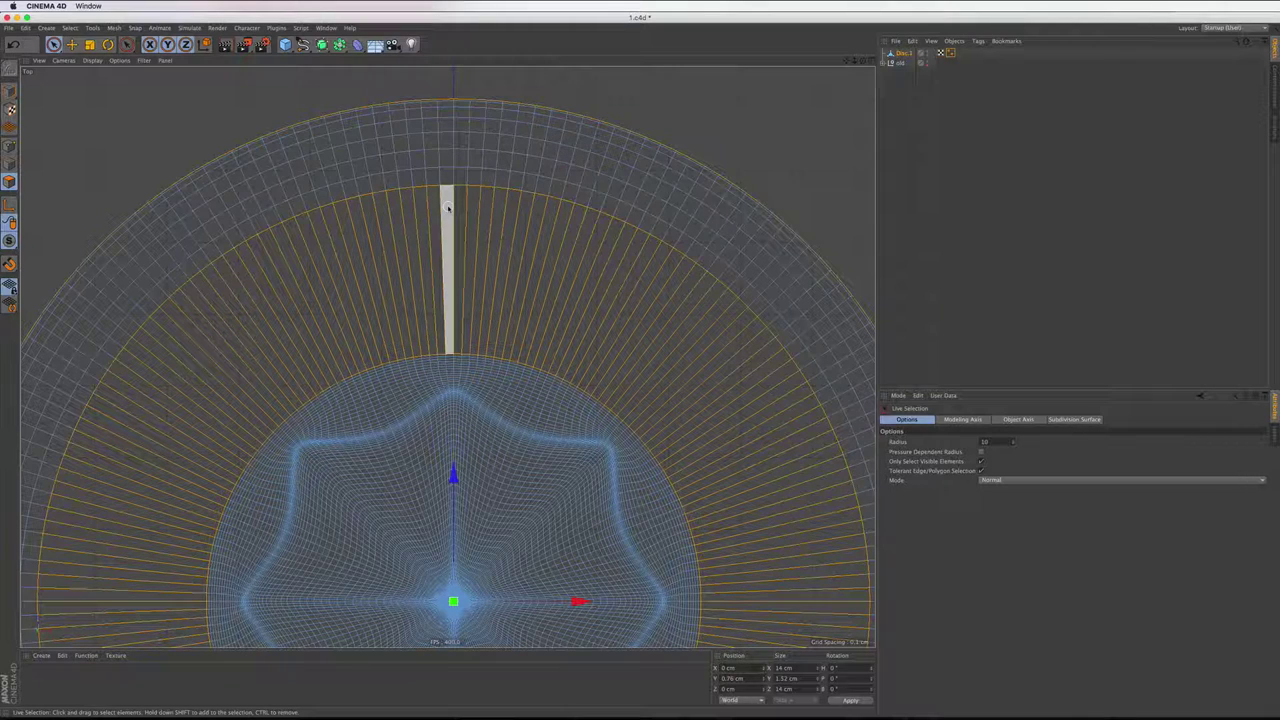
left_click(447, 204, "ctrl")
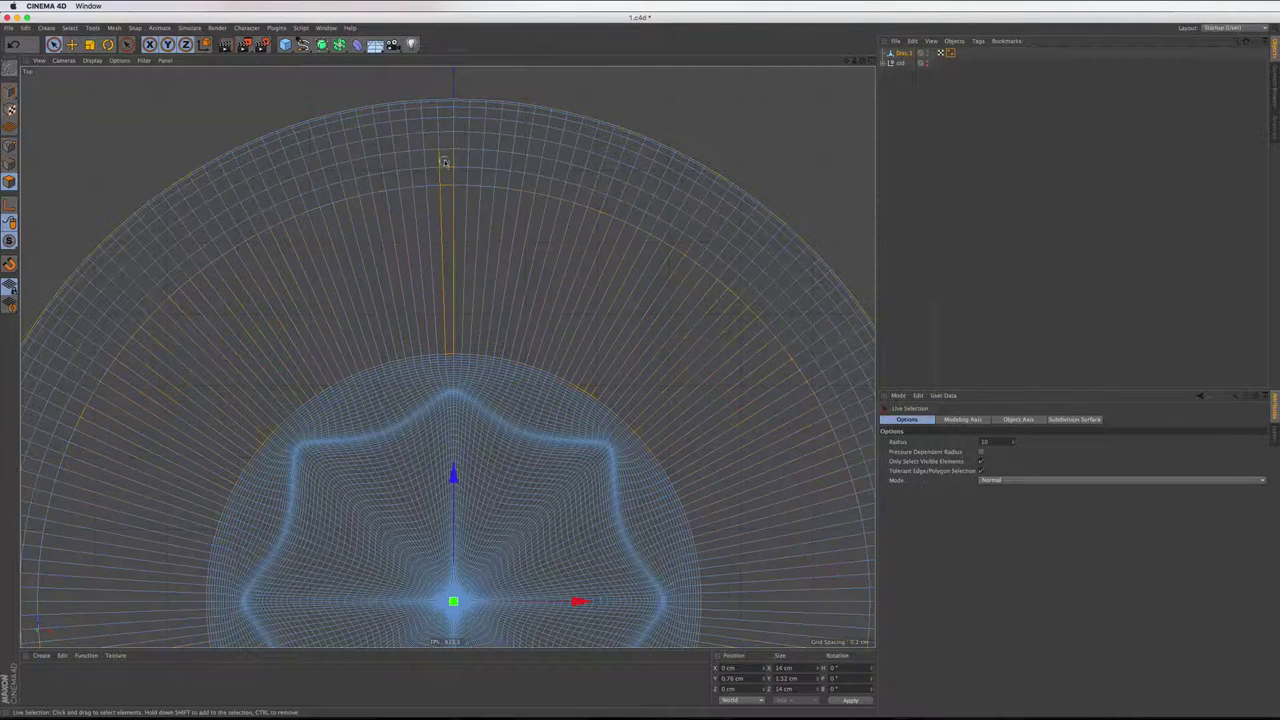
left_click(444, 150)
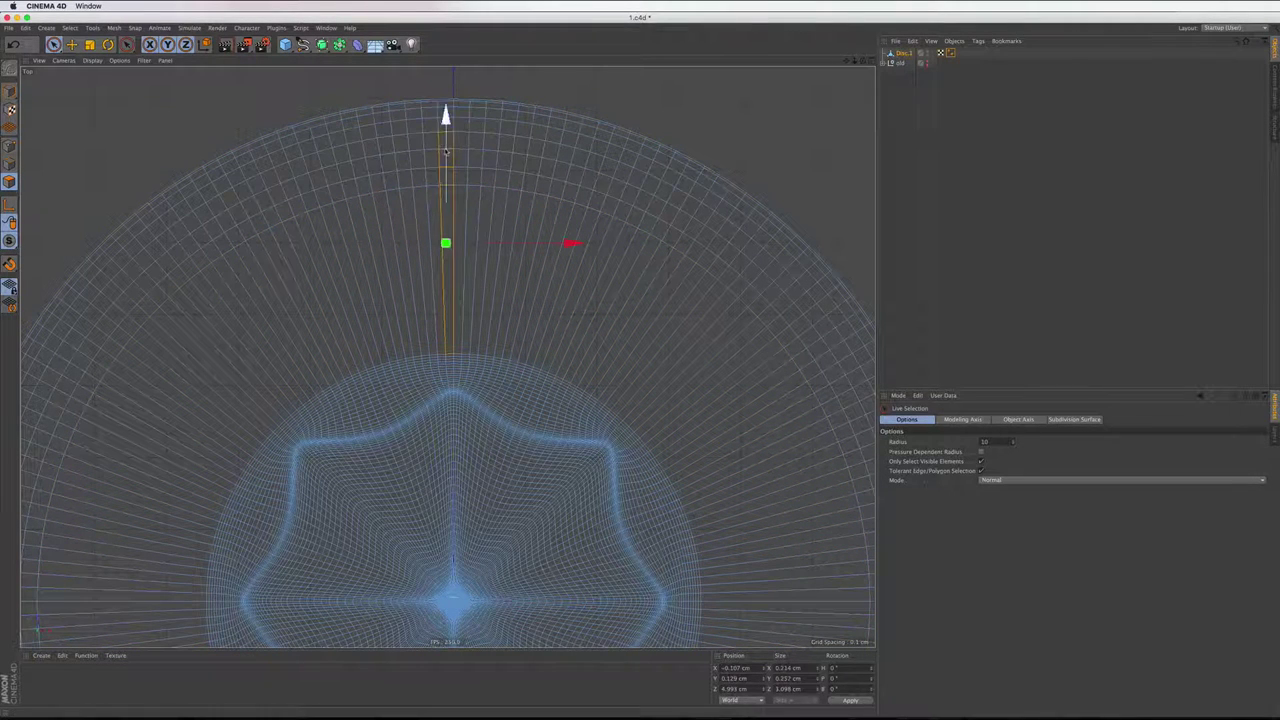
Maximize the Perspective view, orbit to inspect the strip, and bring up the reference sketch
left_click(872, 62)
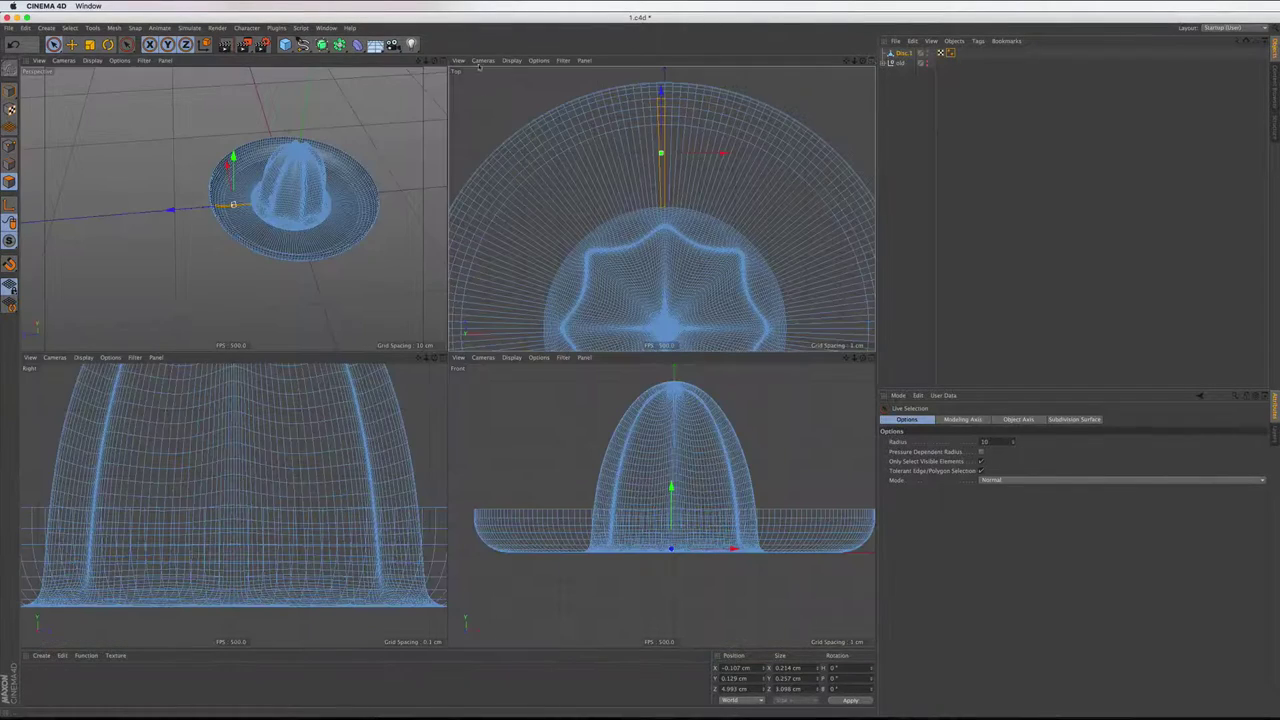
left_click(443, 62)
scroll(509, 84, "up", 2)
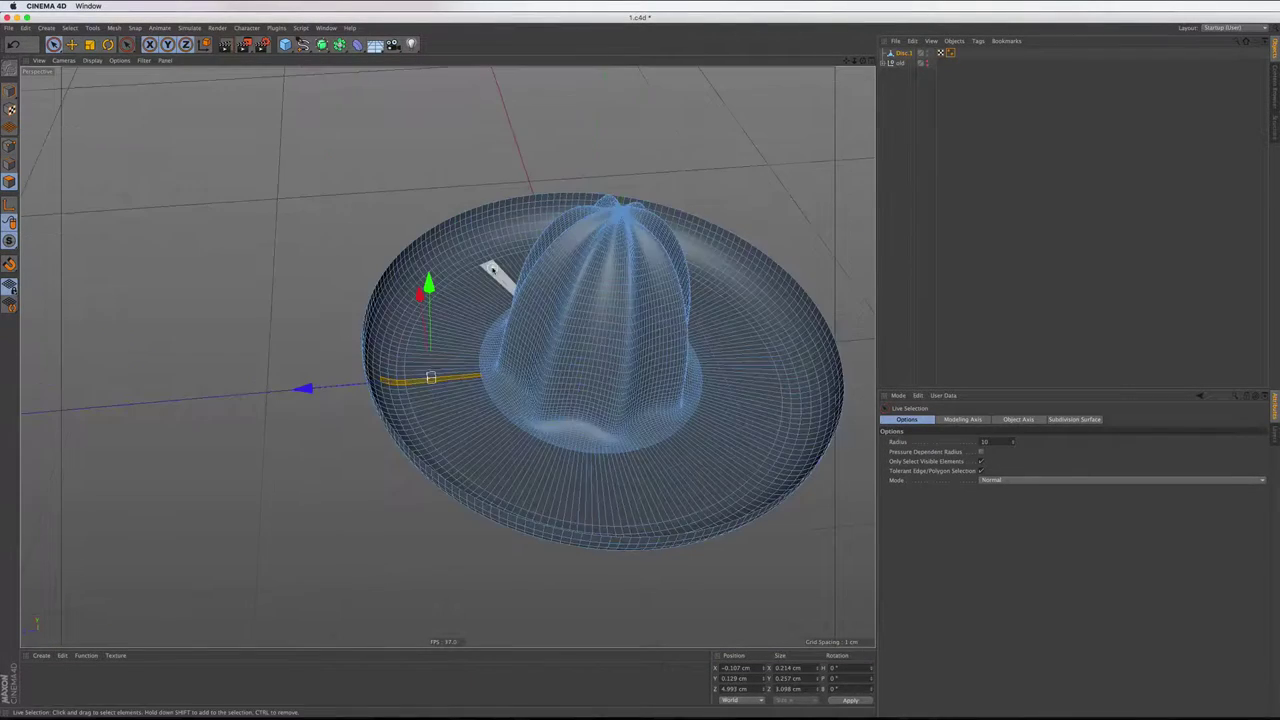
scroll(600, 105, "up", 2)
scroll(678, 125, "up", 2)
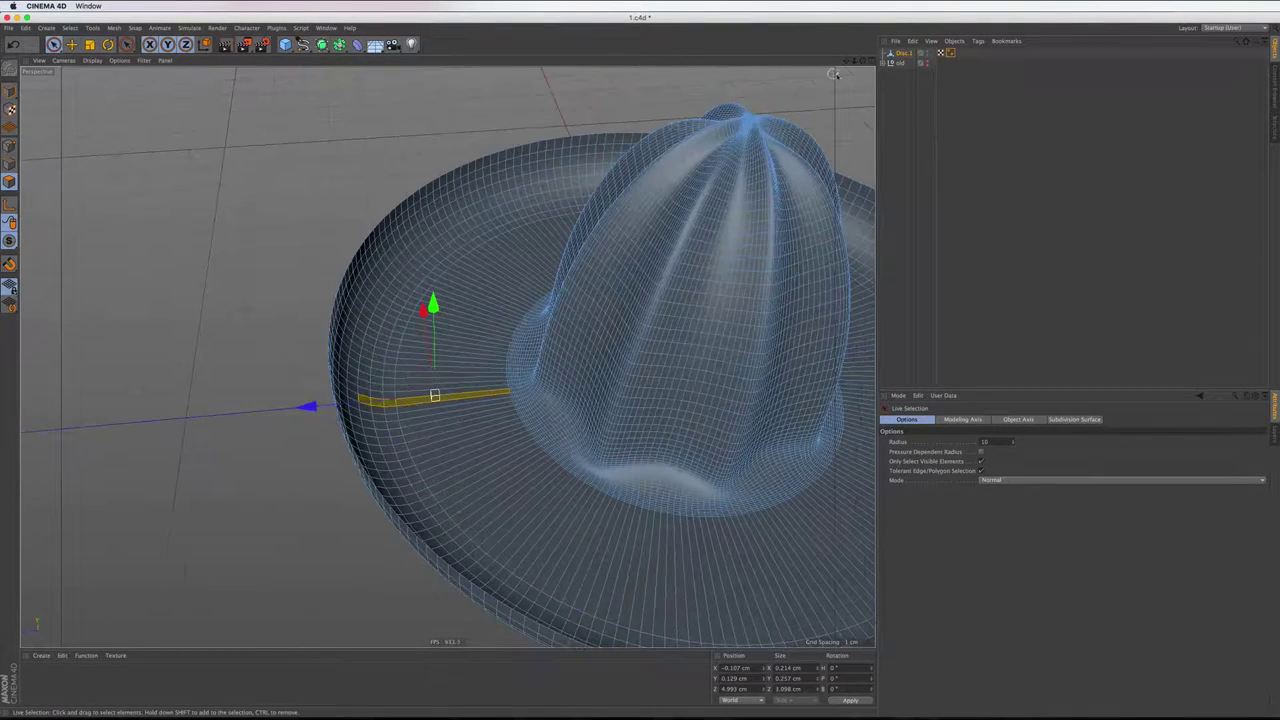
left_click_drag(862, 61, 790, 75)
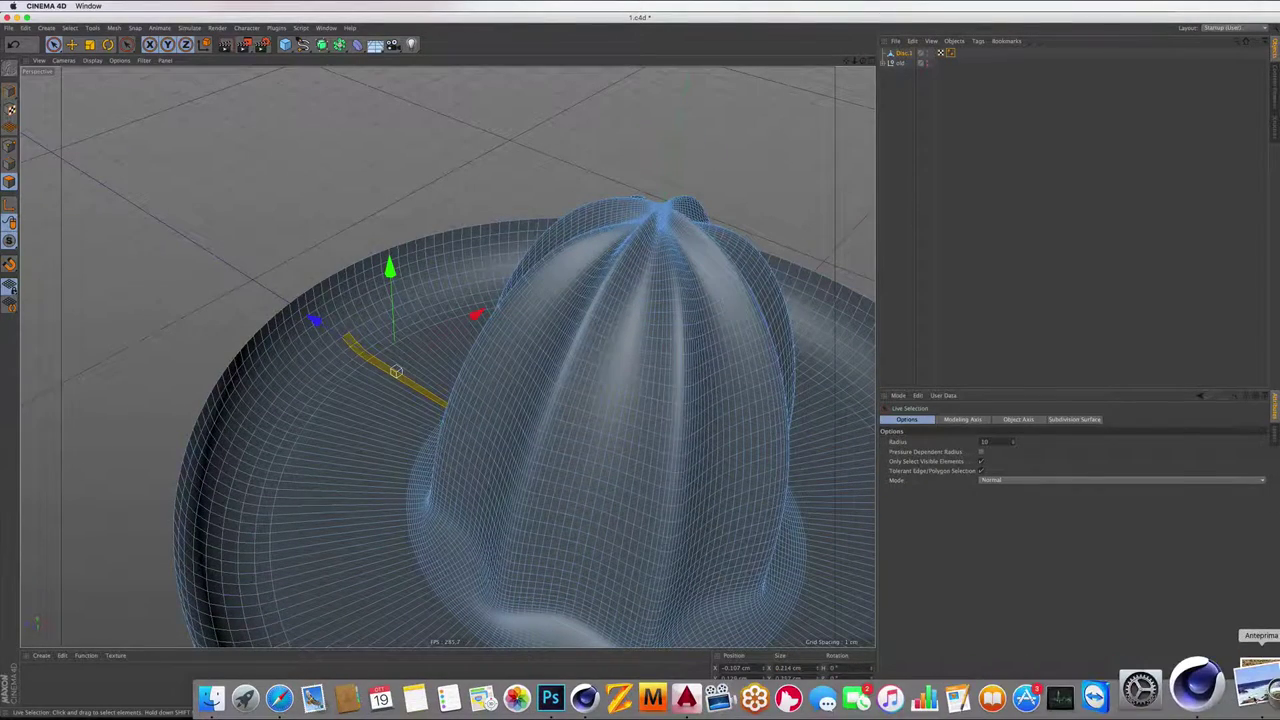
left_click(1255, 685)
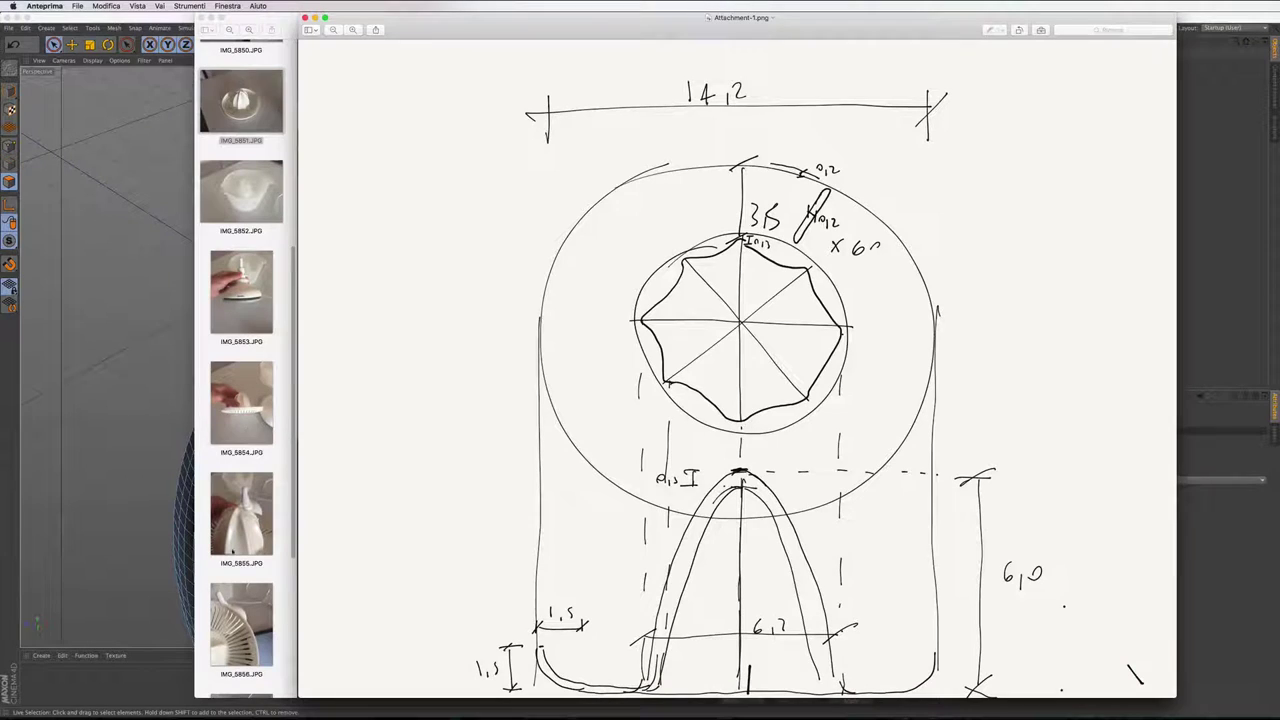
View the IMG_5856 slotted-brim photo in Preview, then go back to Cinema 4D
left_click(241, 625)
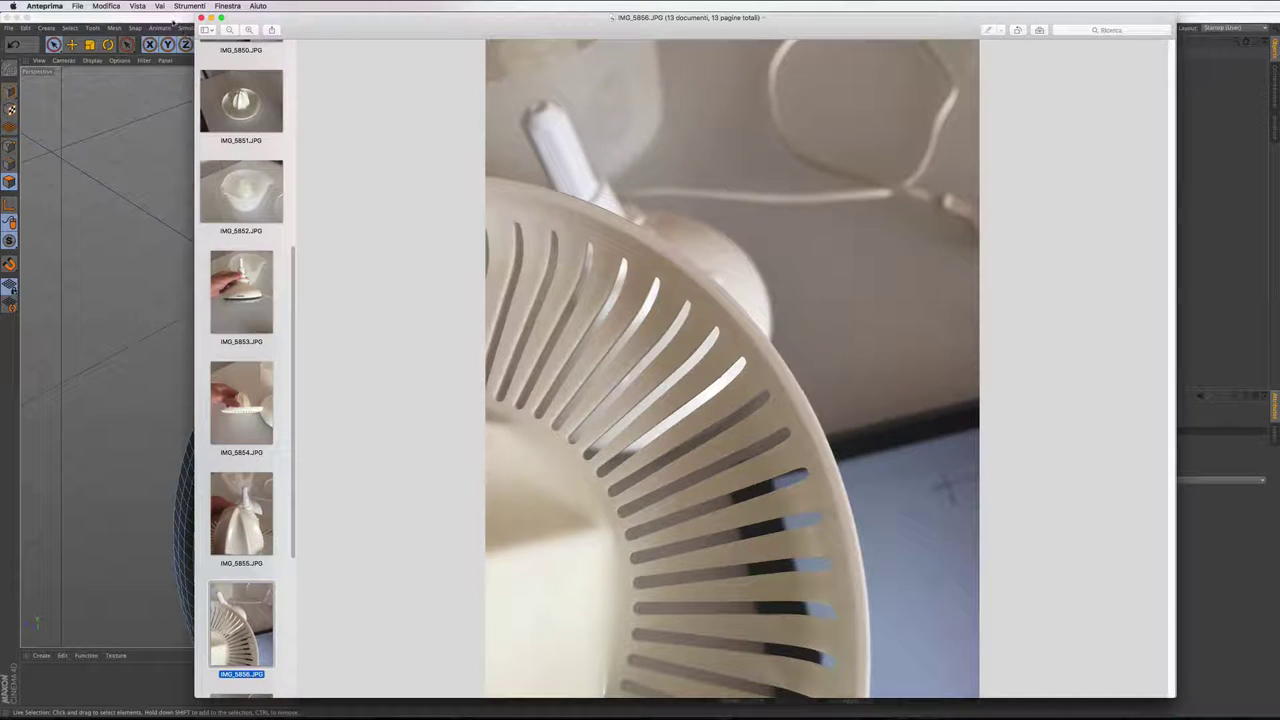
left_click(173, 20)
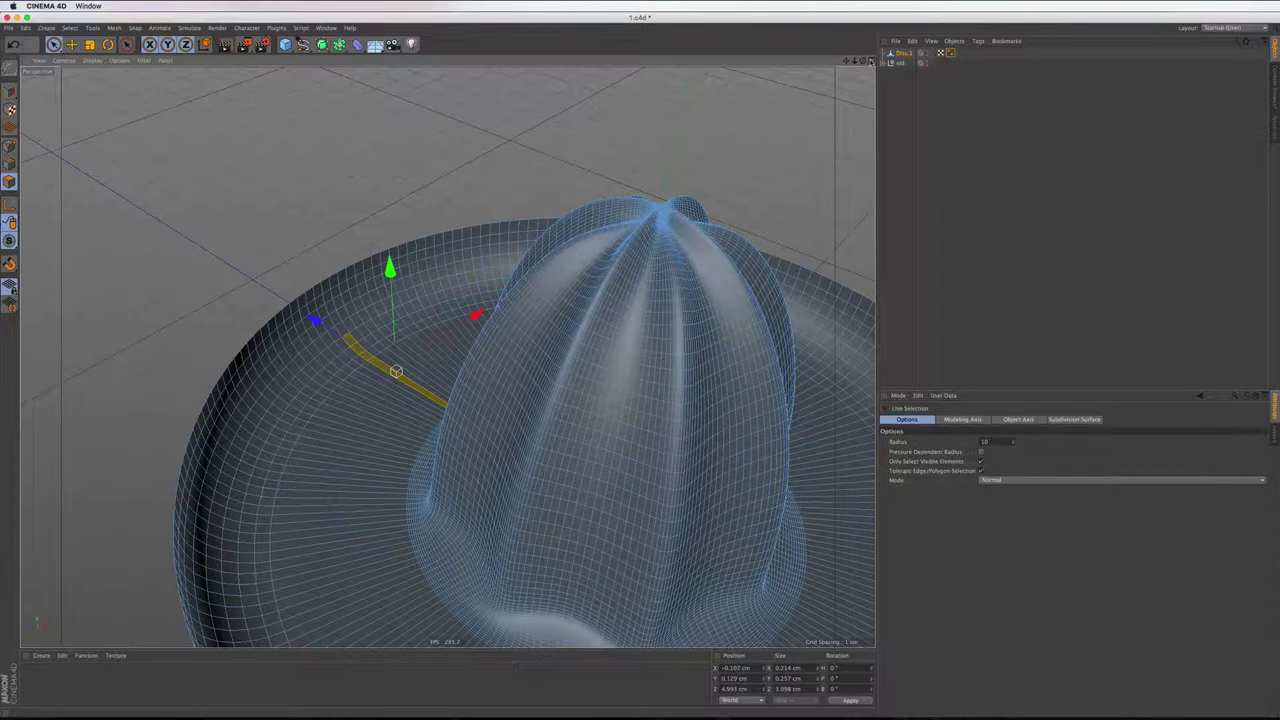
In the four-view layout, add the neighbouring column and one outer row to the strip
key("F5")
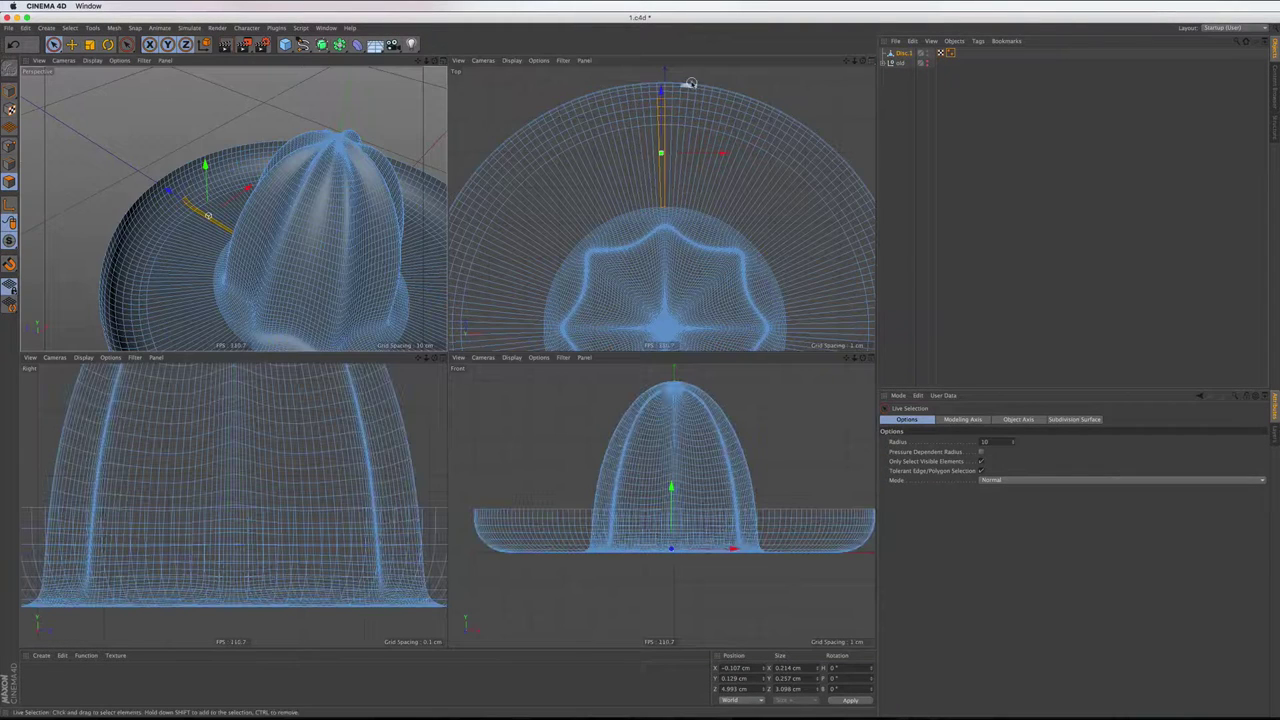
scroll(669, 83, "up", 5)
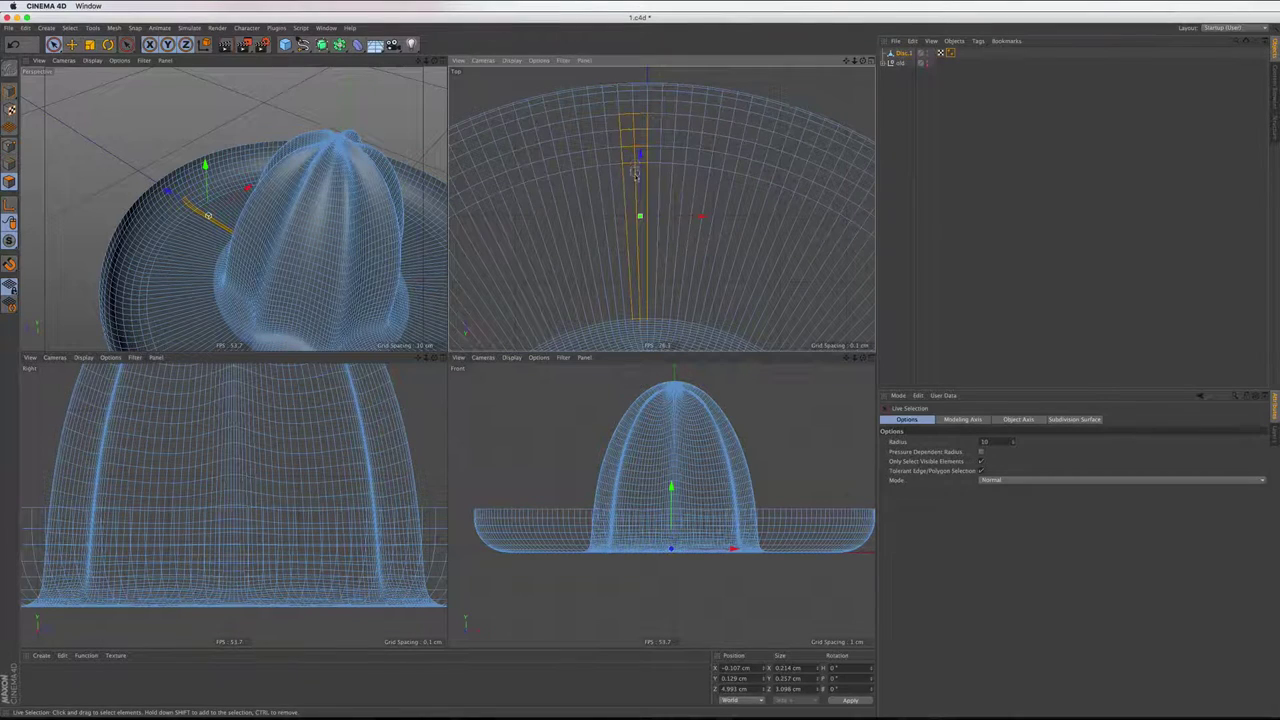
left_click(627, 137, "shift")
left_click(634, 113, "shift")
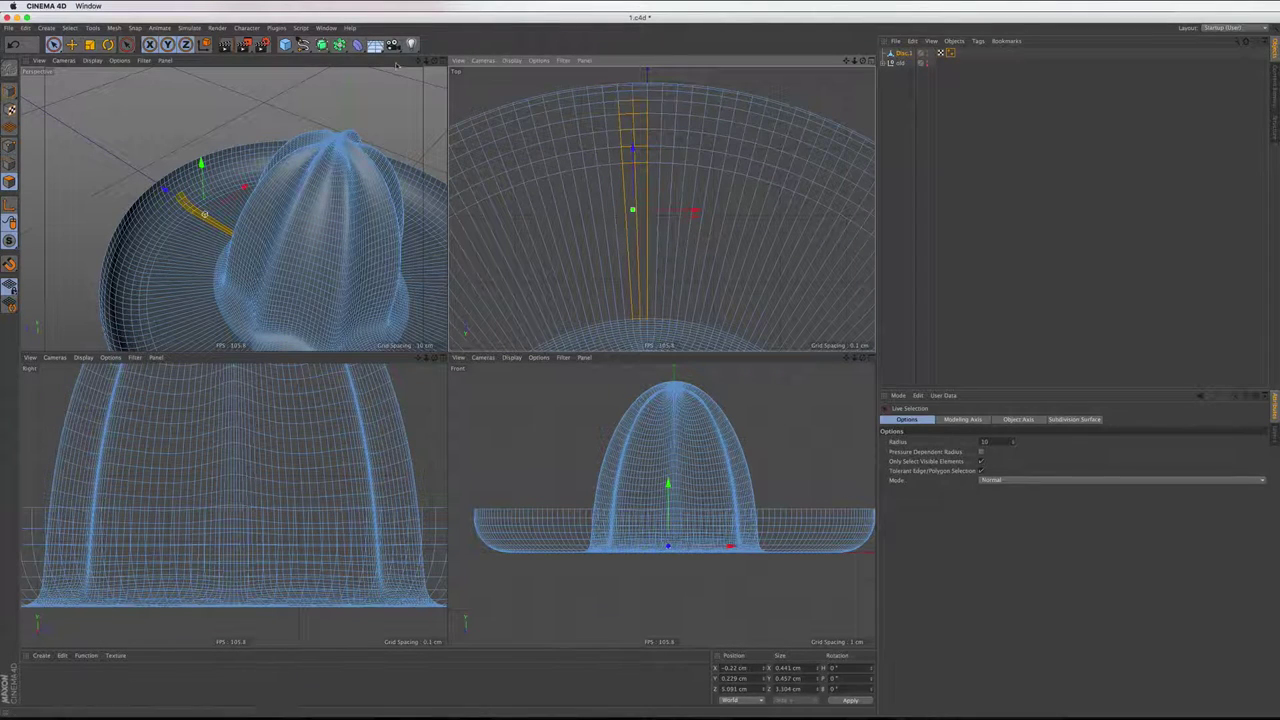
In the maximized Perspective view, add a polygon at the strip's outer end and recheck the reference photos
left_click(440, 61)
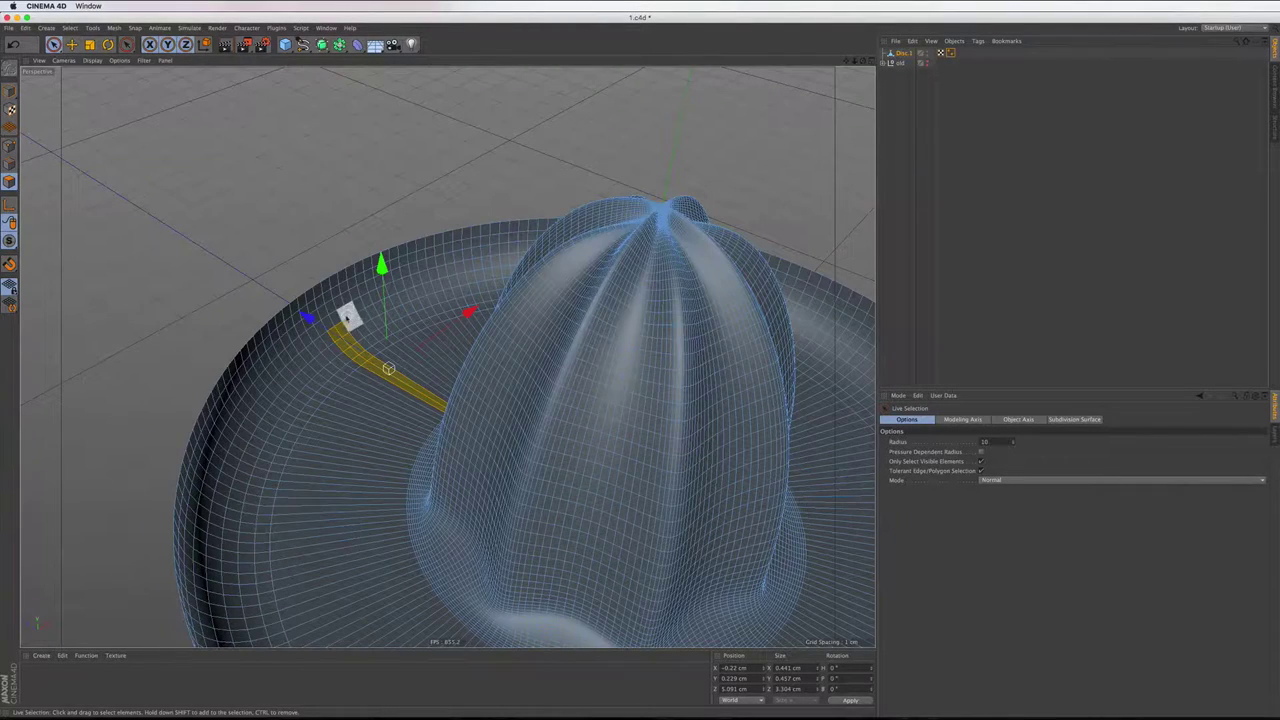
scroll(338, 324, "up", 3)
left_click(336, 322, "shift")
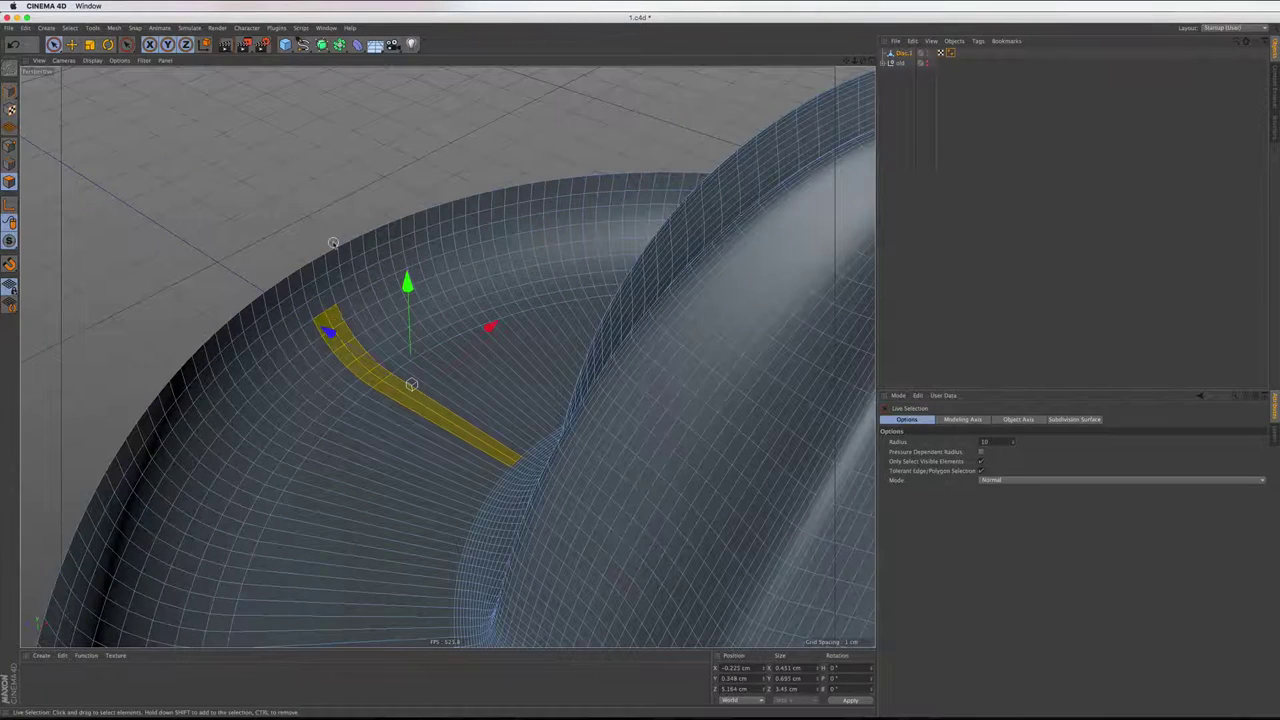
mouse_move(678, 717)
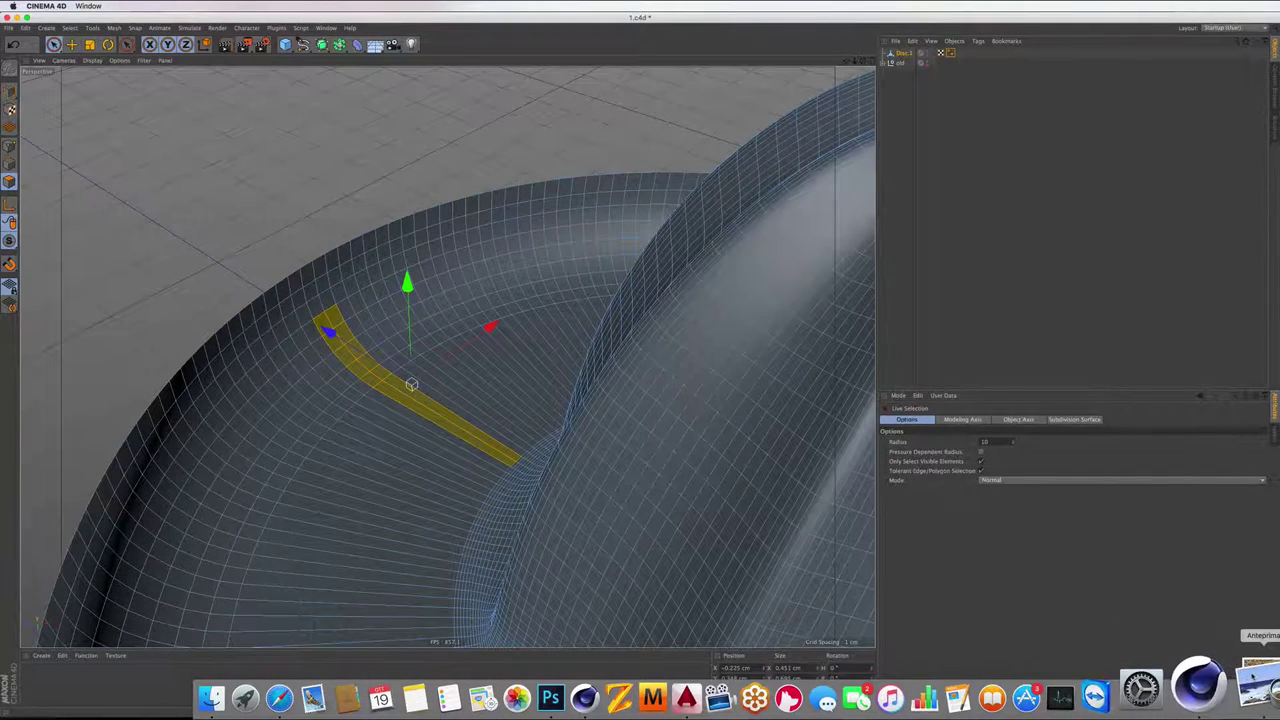
left_click(1257, 683)
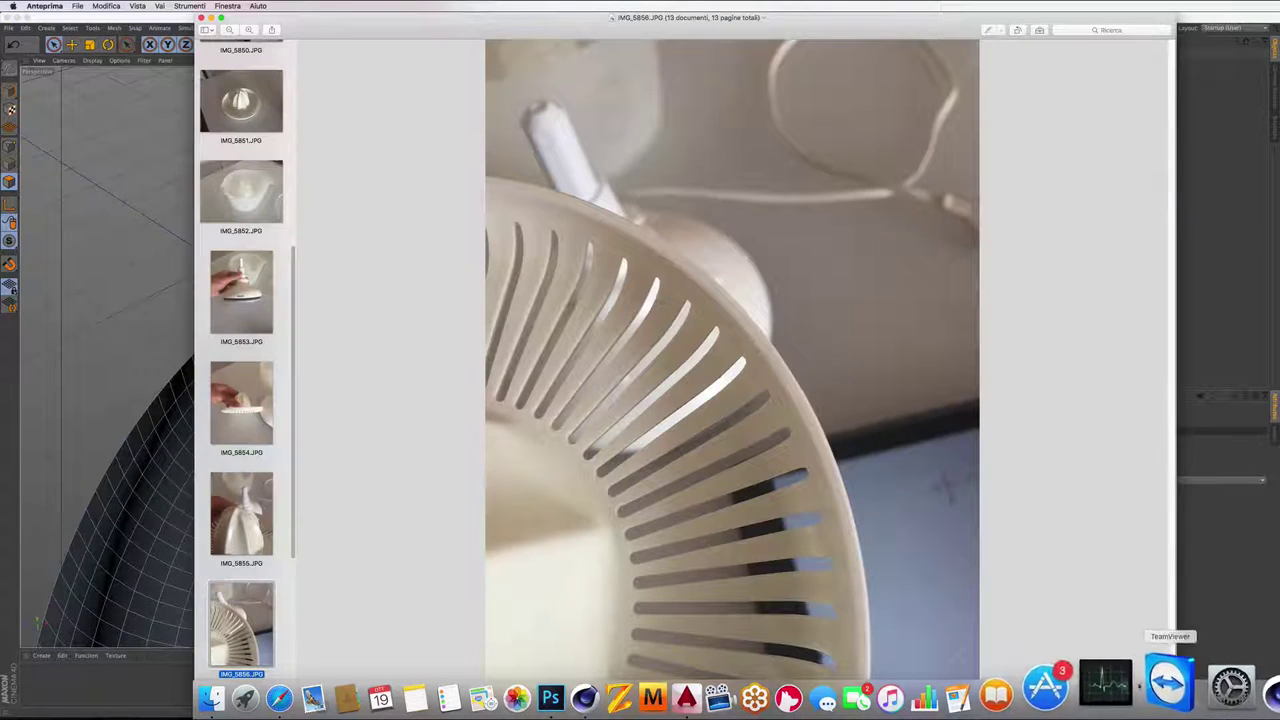
left_click(652, 684)
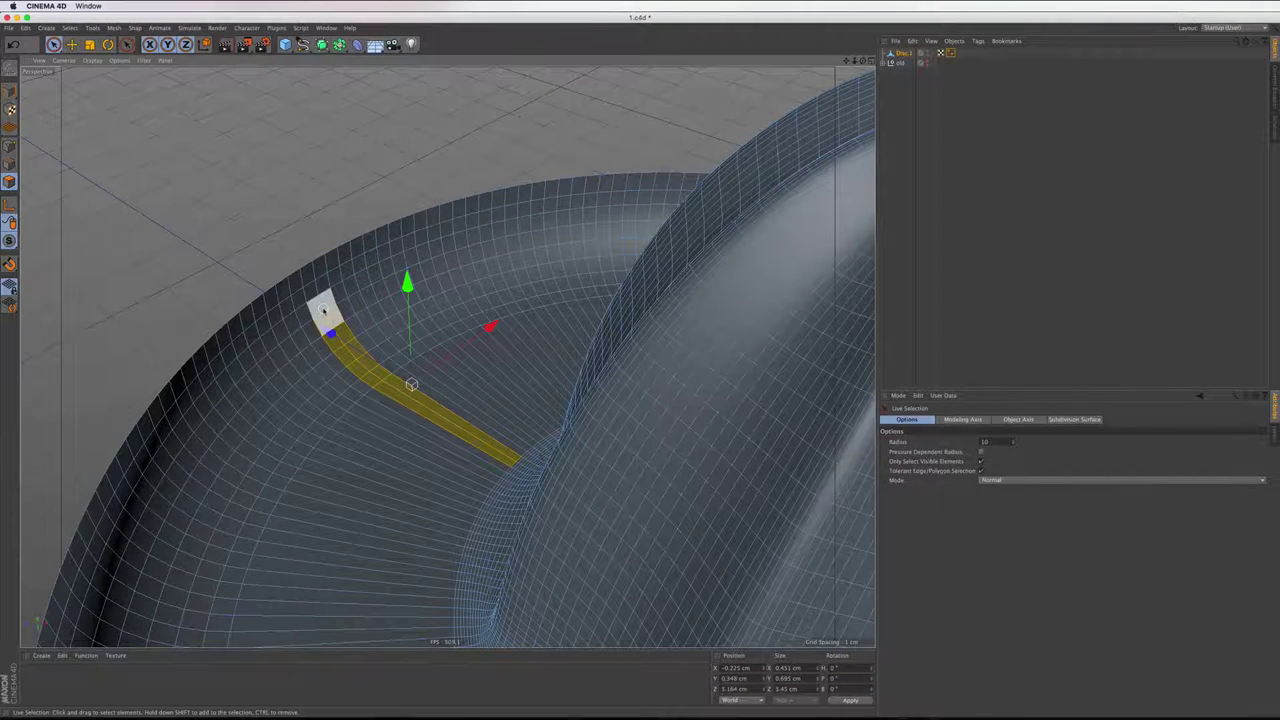
Add the rim-end polygon to the strip and orbit to check it from another angle
left_click(323, 310, "shift")
scroll(375, 310, "up", 2)
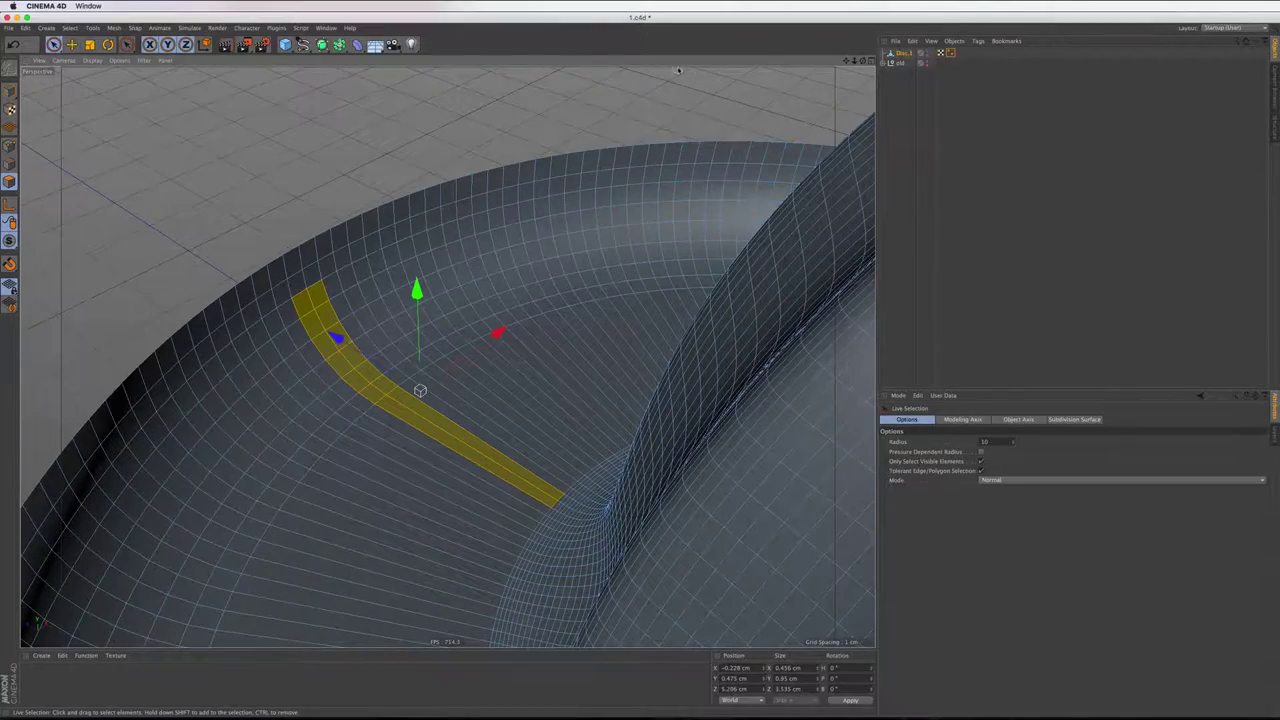
left_click_drag(859, 246, 446, 356)
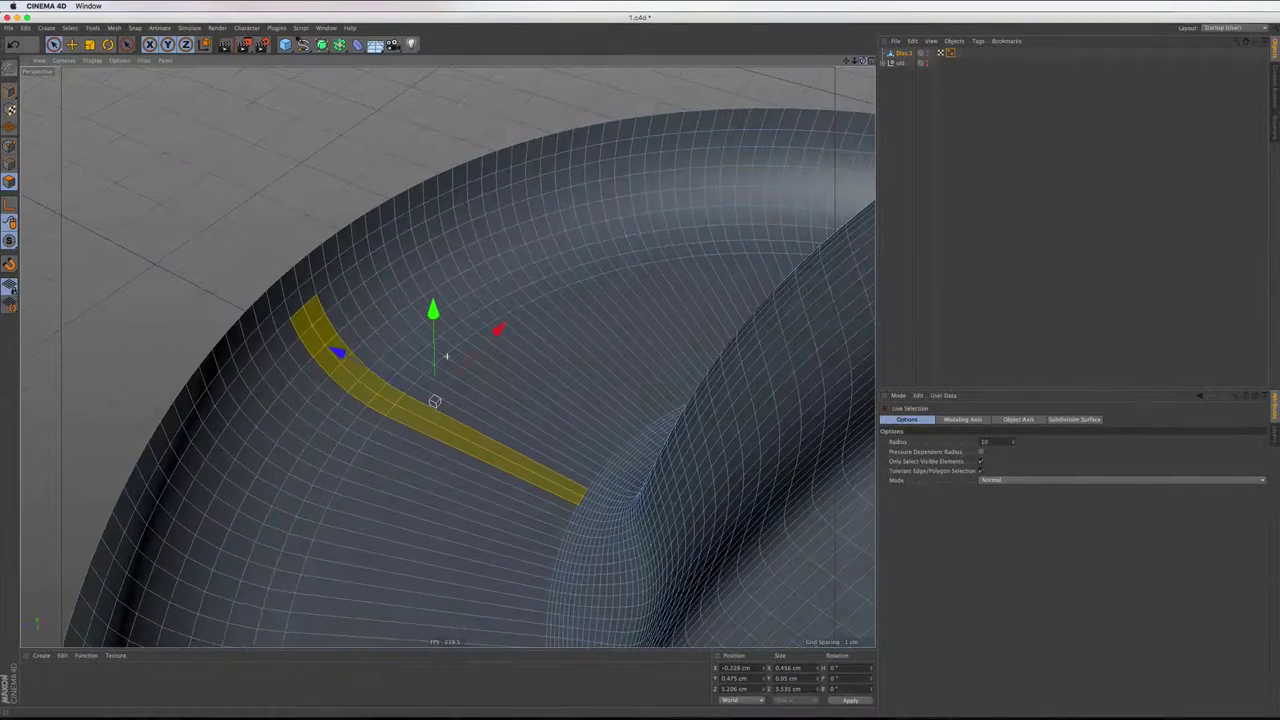
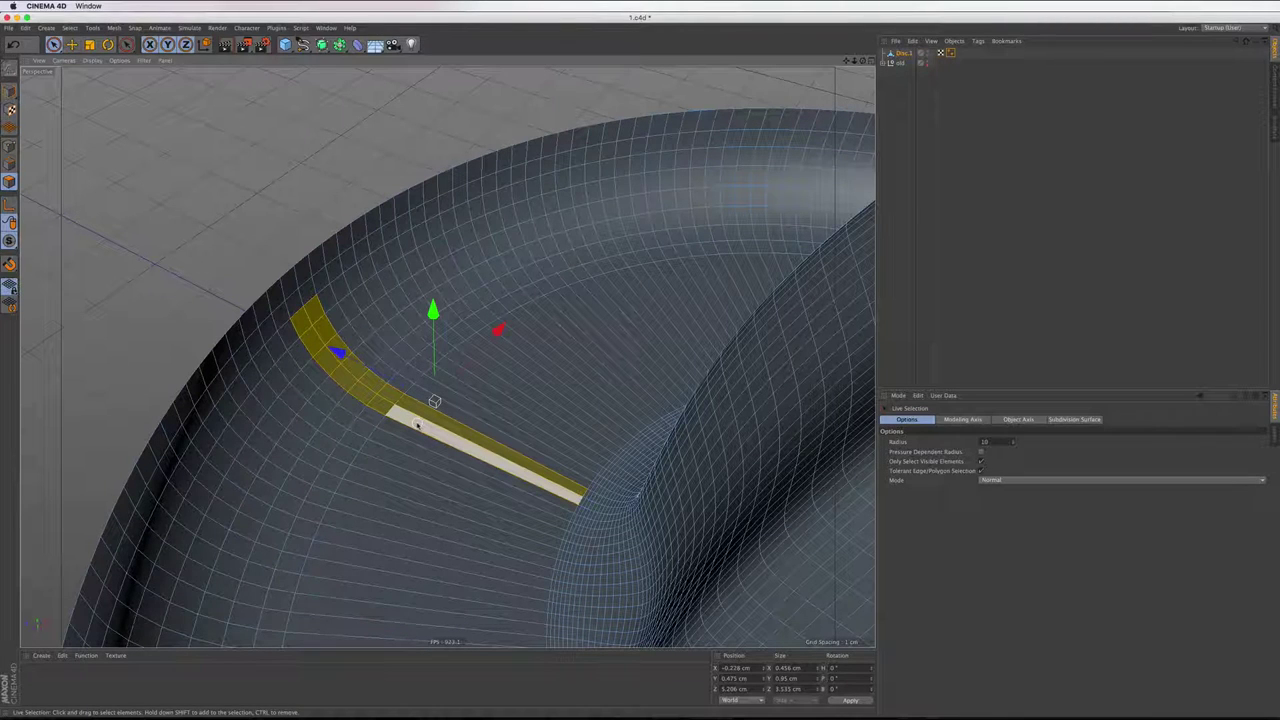
Delete the selected polygon strip to open a slot in the brim, then switch to Points mode
key("Delete")
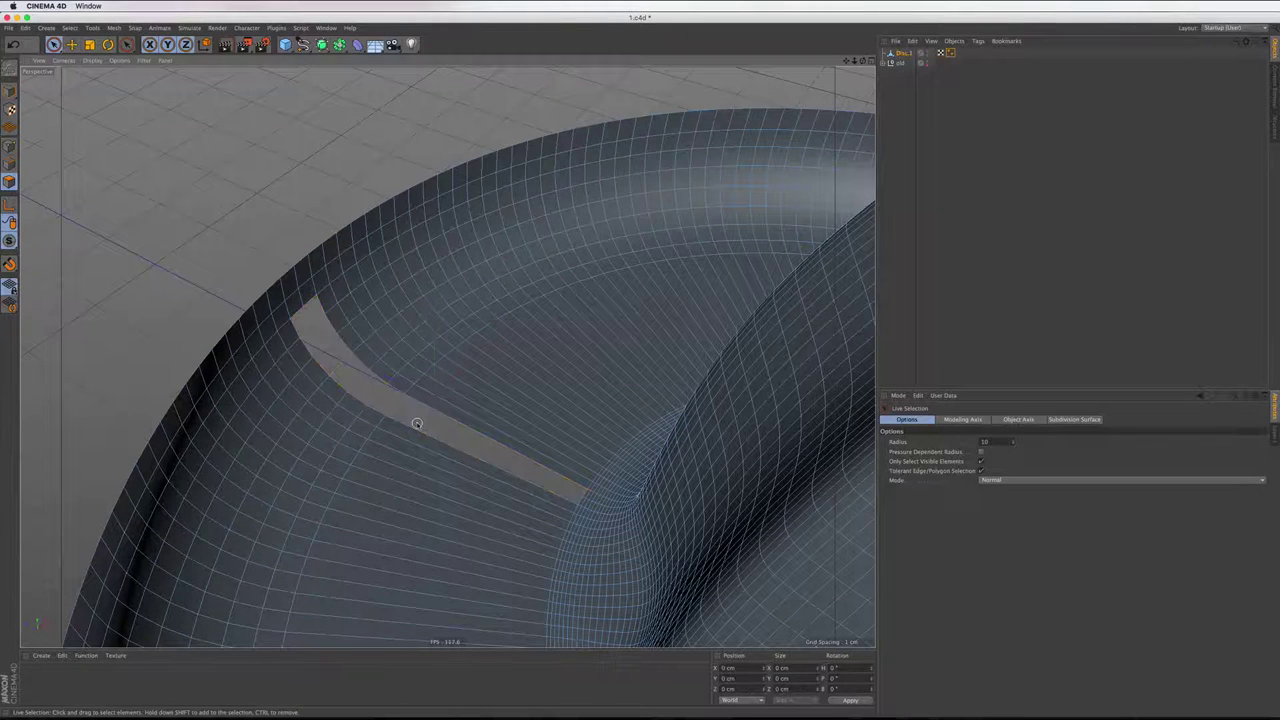
scroll(307, 290, "up", 3)
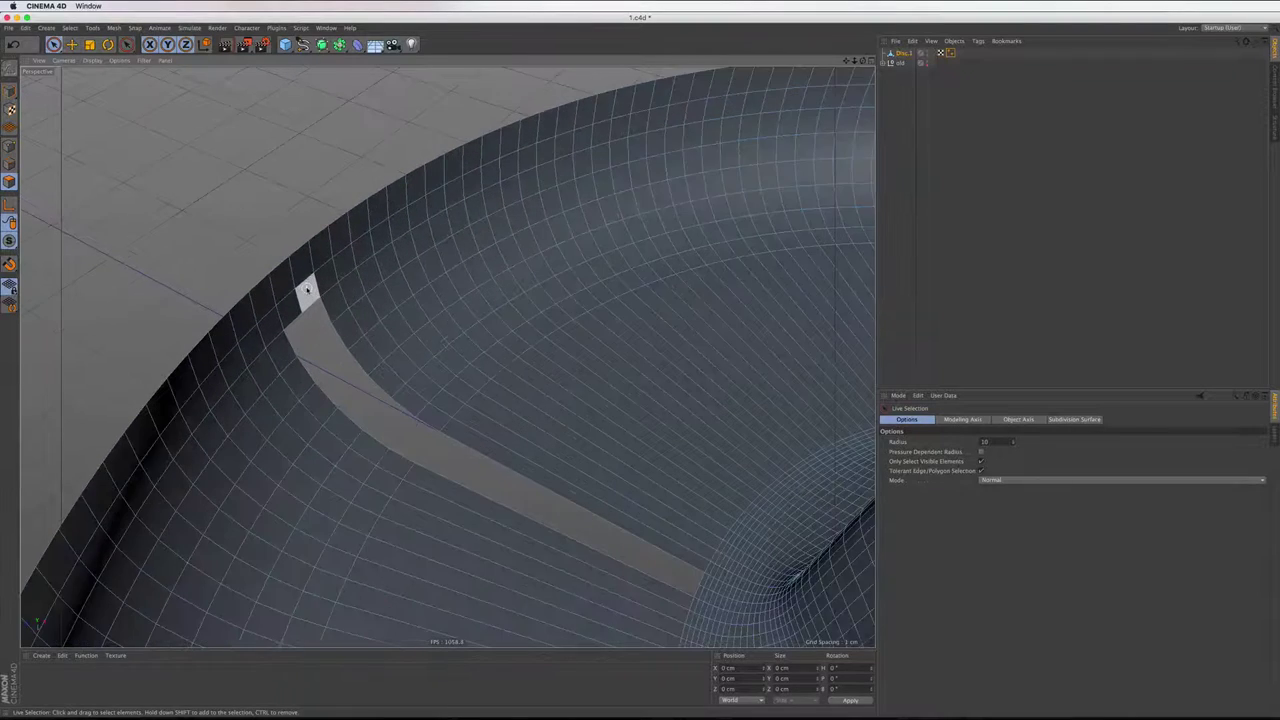
scroll(307, 290, "up", 1)
key("Return")
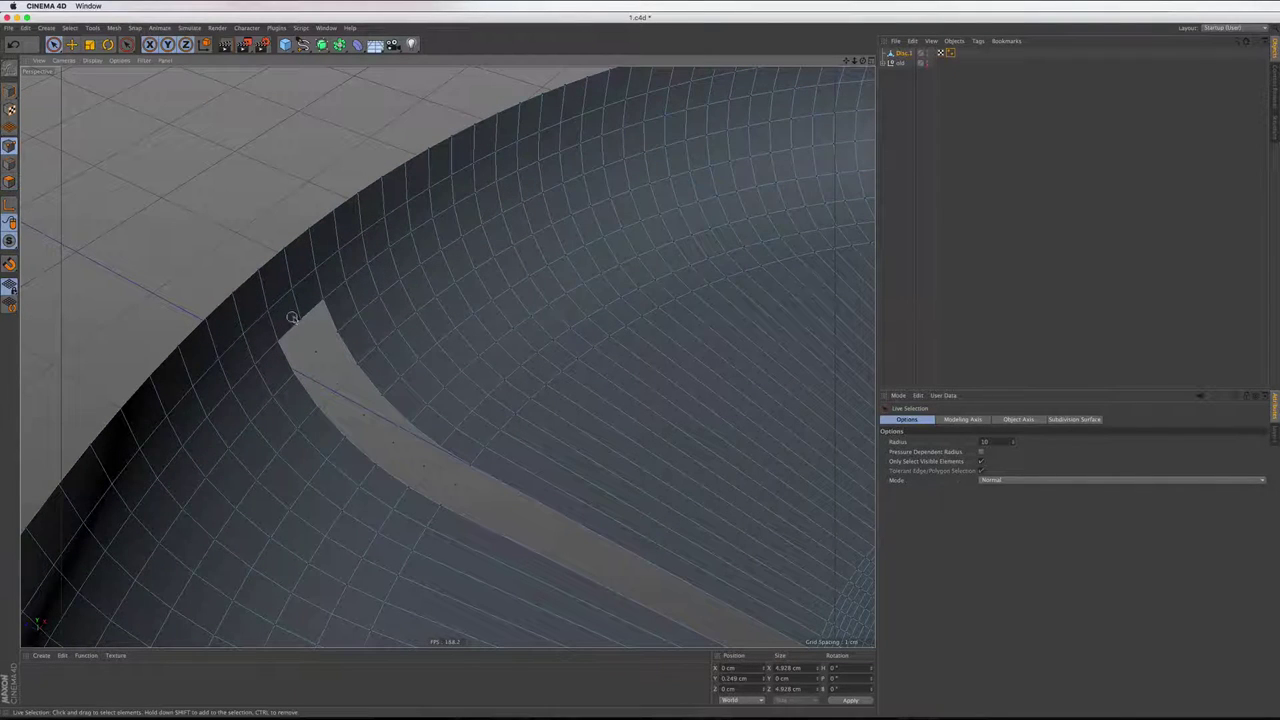
key("Return")
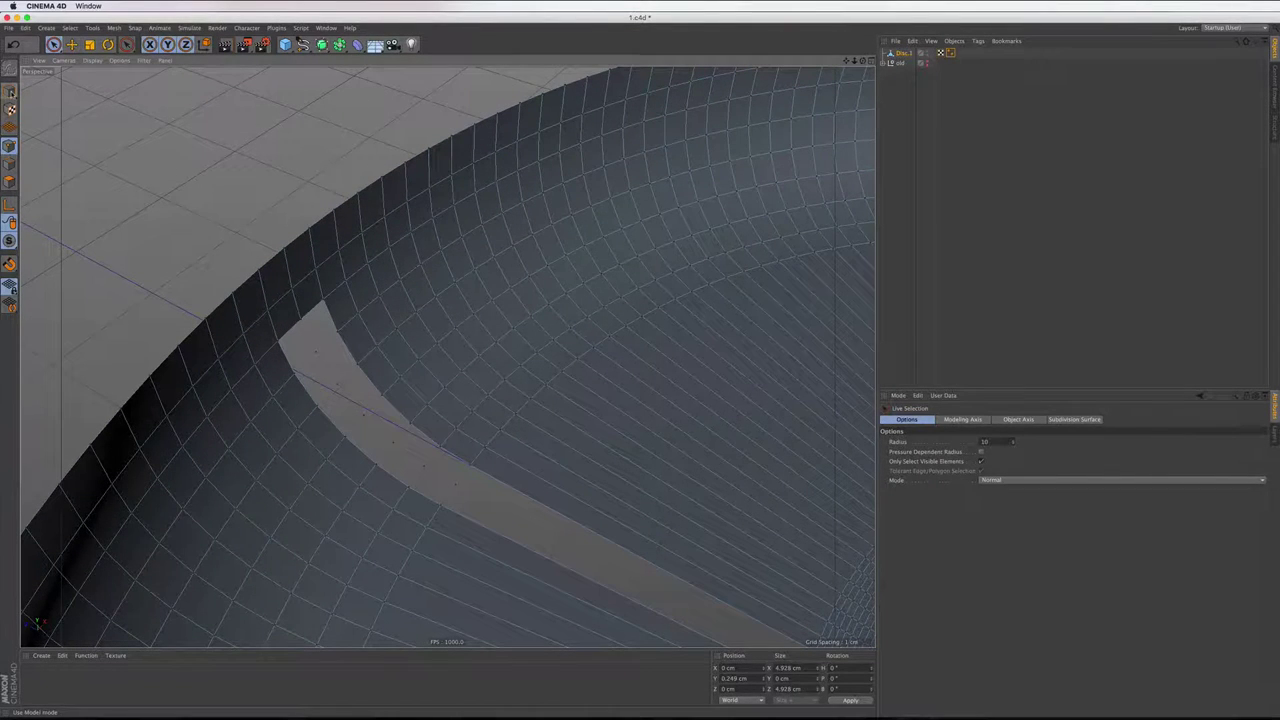
key("Return")
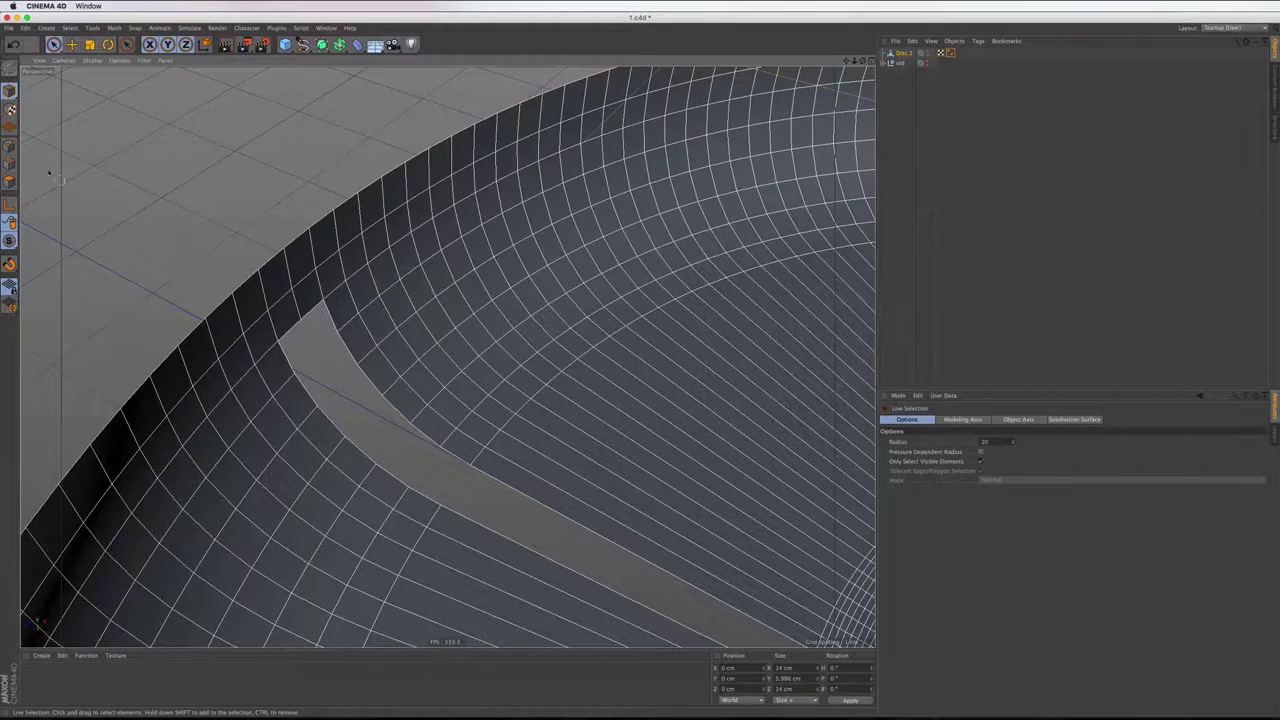
key("Return")
Slide the slot's upper corner point along its edge toward the rim
left_click(300, 321)
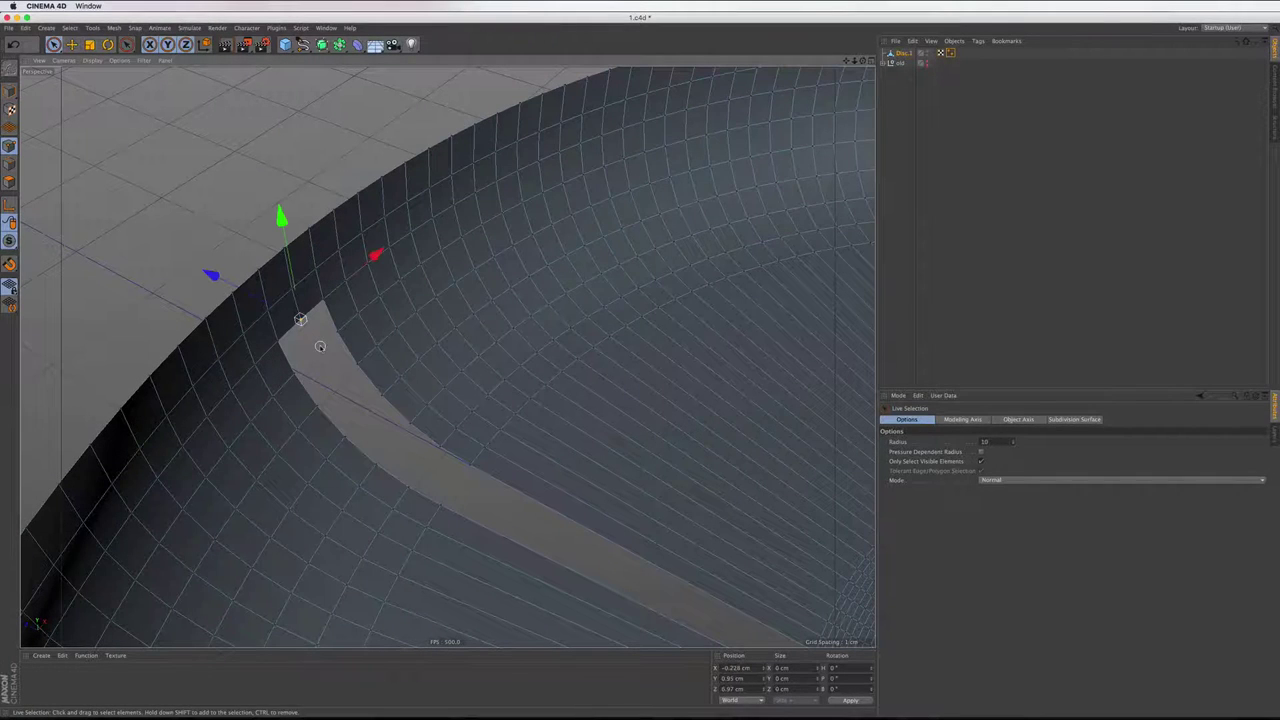
right_click(320, 347)
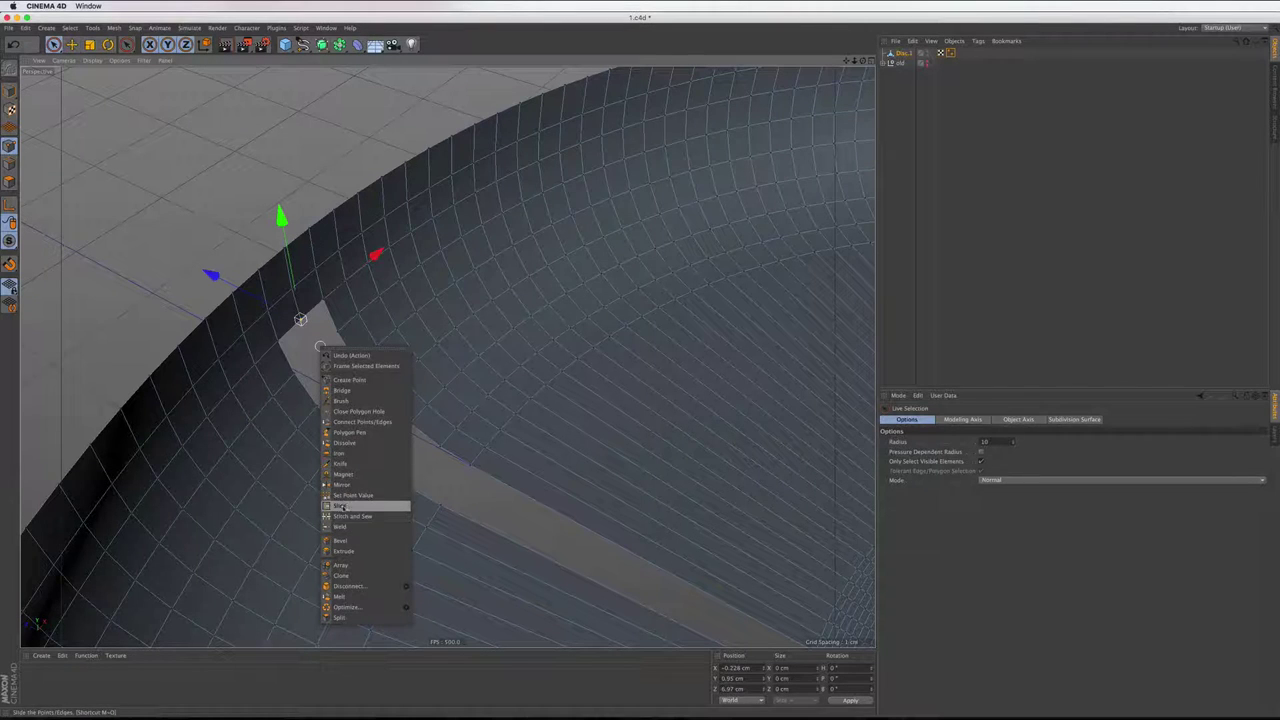
left_click(340, 507)
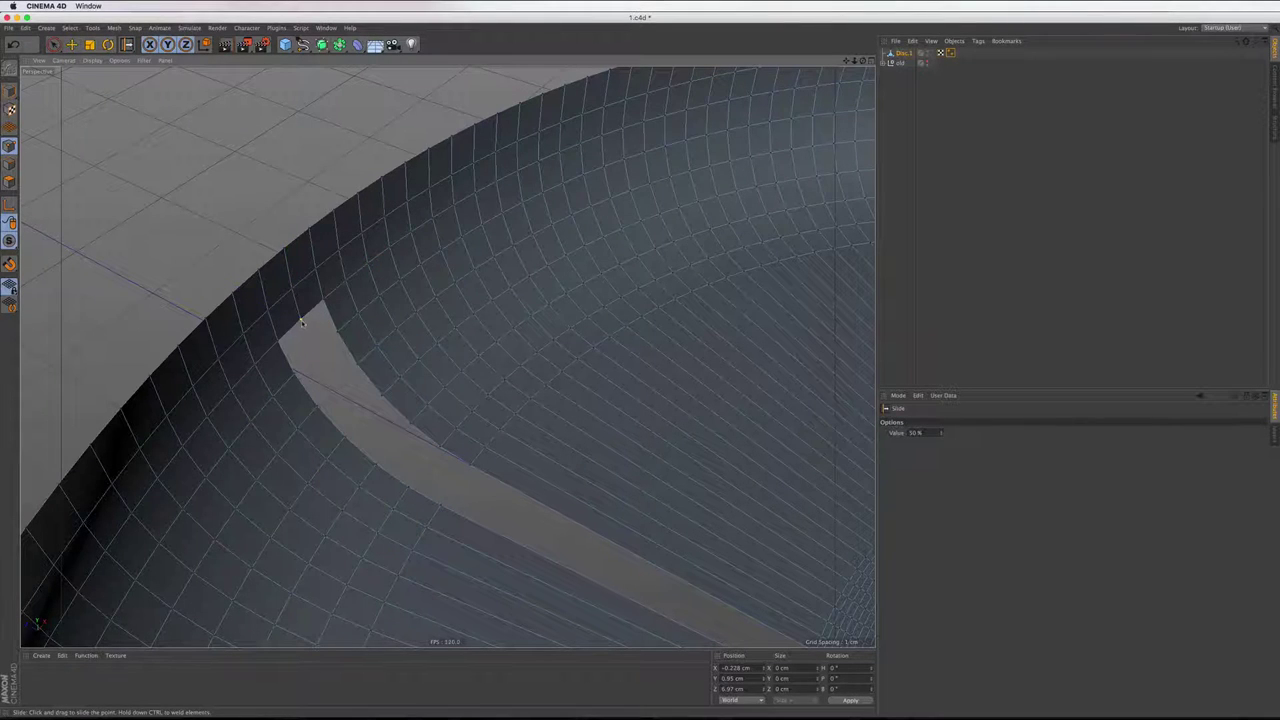
left_click_drag(301, 322, 296, 309)
mouse_move(295, 303)
left_mouse_down()
mouse_move(397, 418)
mouse_move(425, 423)
left_mouse_up()
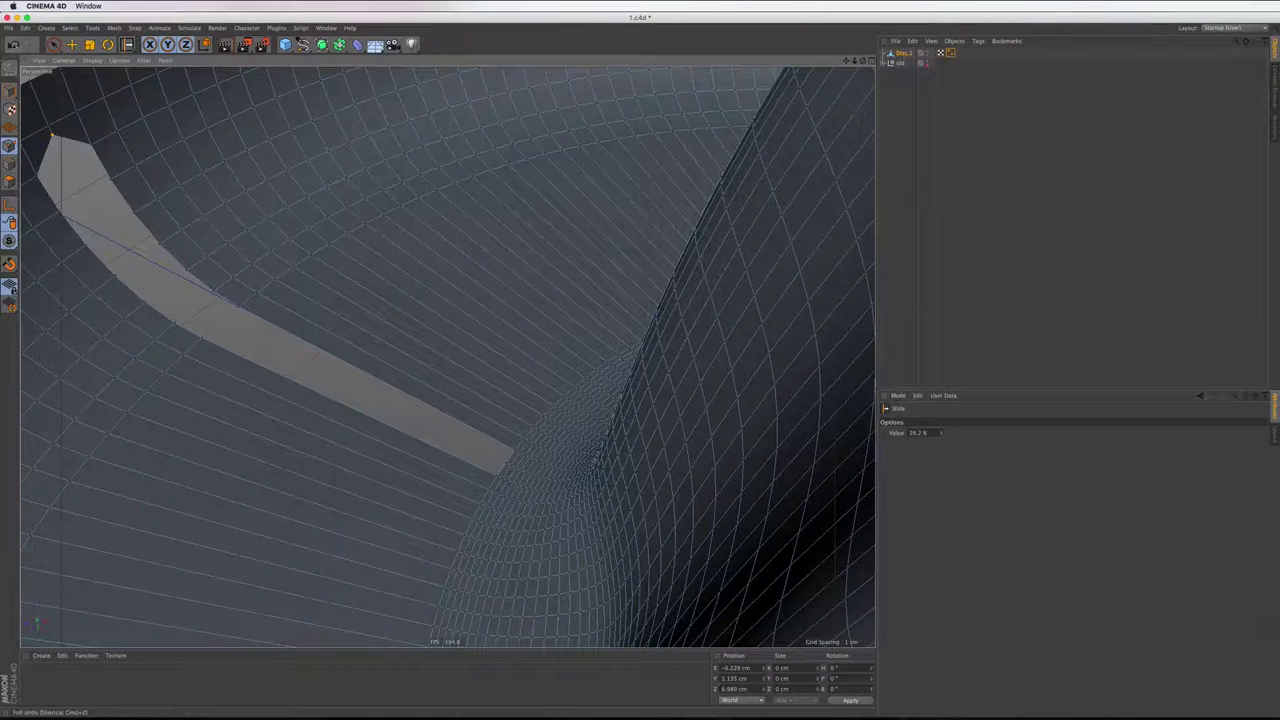
key("space")
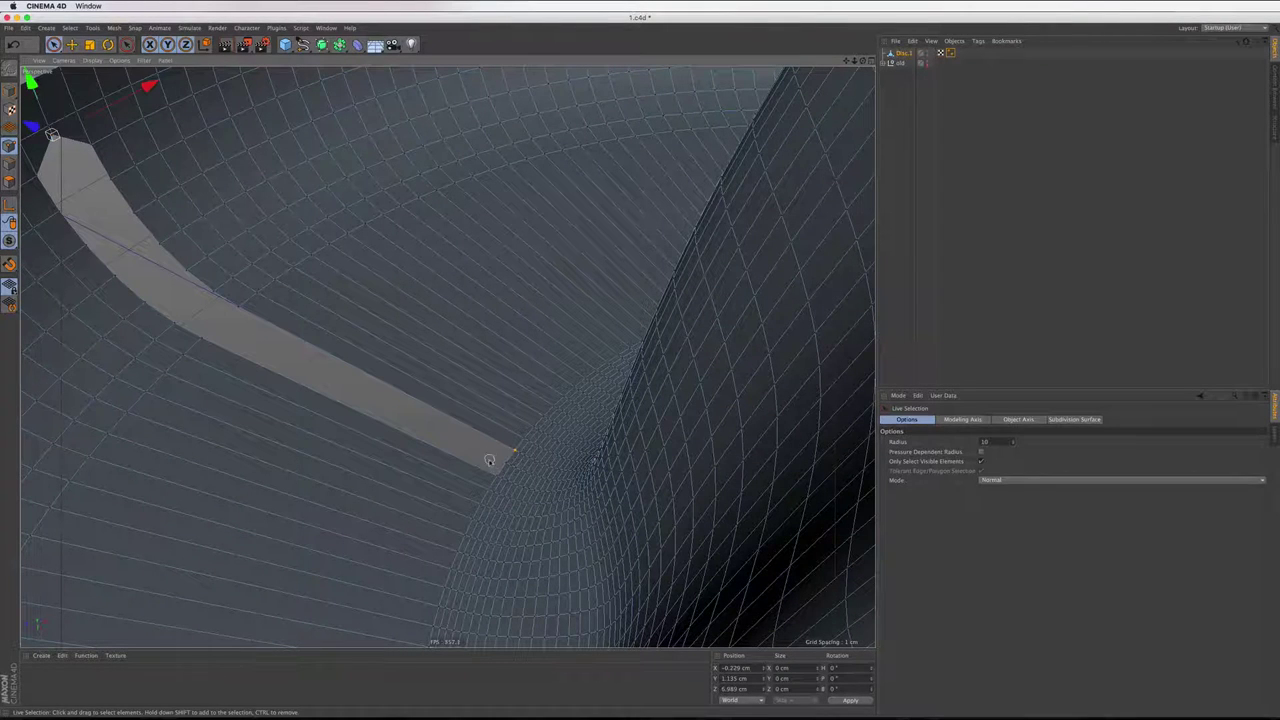
Slide the slot's inner end point about 4.5% along its edge
left_click(500, 466)
right_click(461, 415)
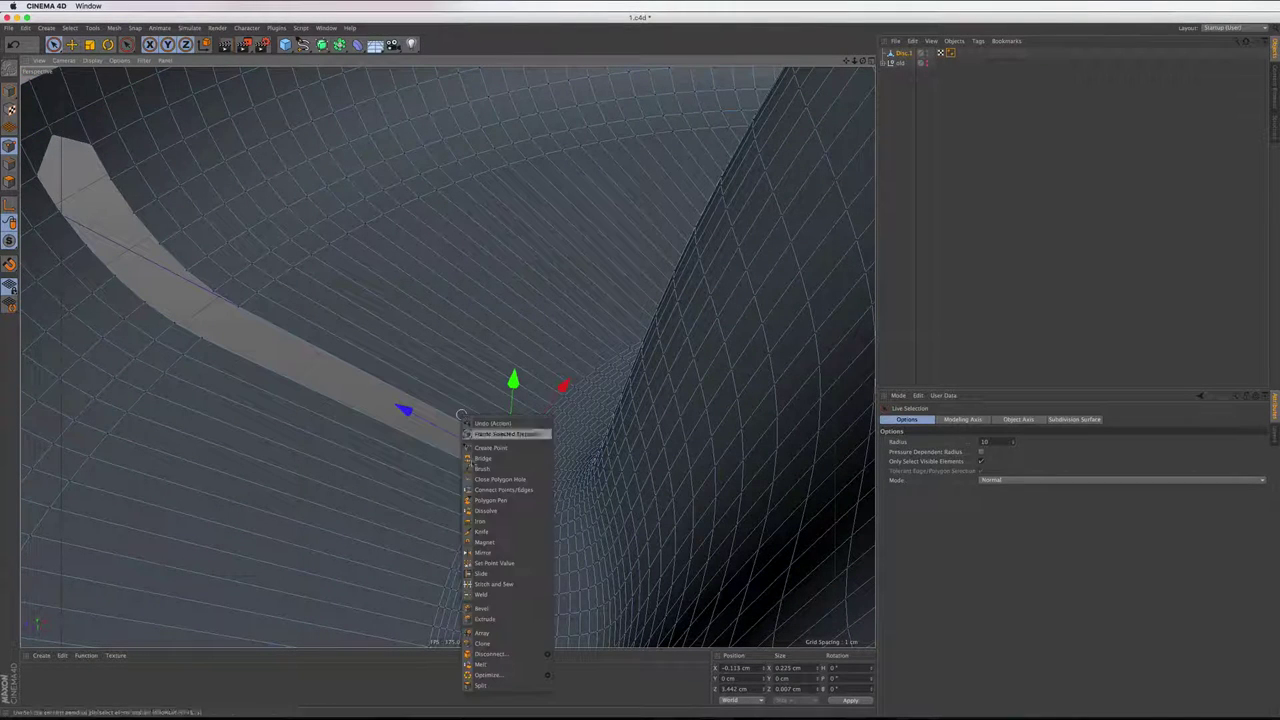
left_click(486, 576)
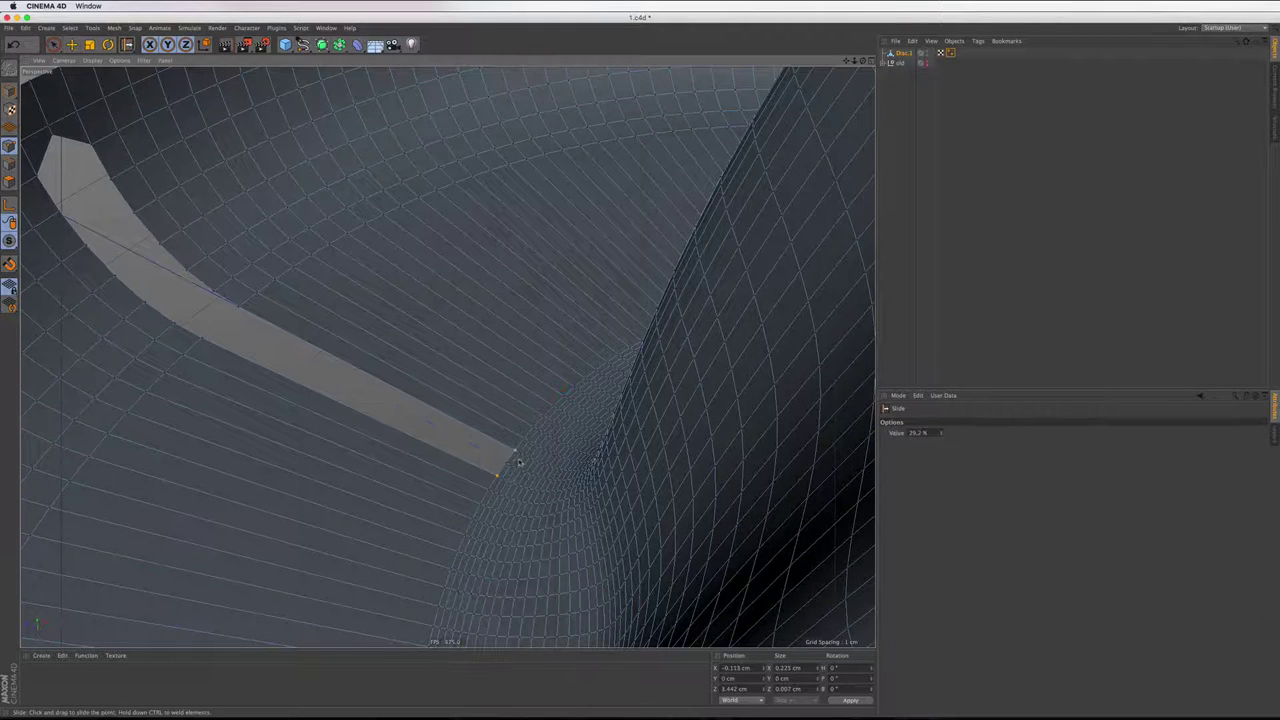
left_click_drag(514, 453, 509, 449)
left_click_drag(501, 445, 483, 471)
left_click_drag(481, 470, 483, 414, "alt")
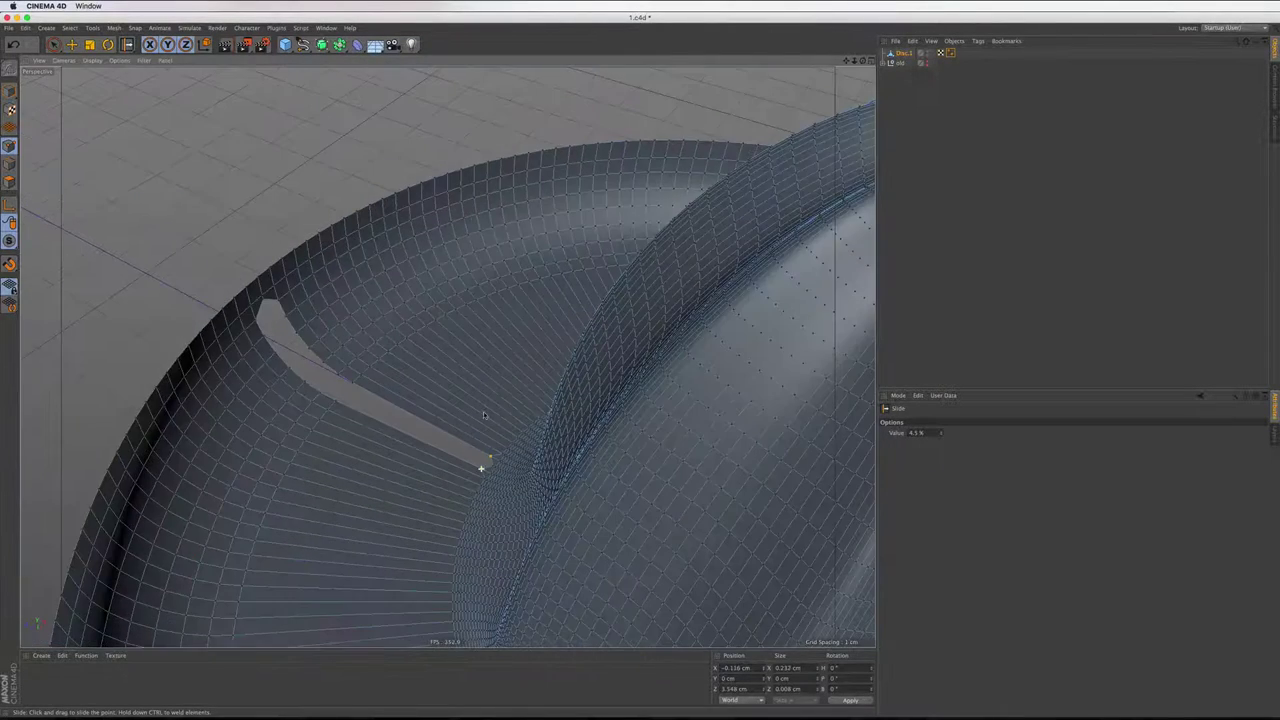
Inspect the slot in smooth shading up close, then reselect Disc.1 and a slot point
left_click(52, 45)
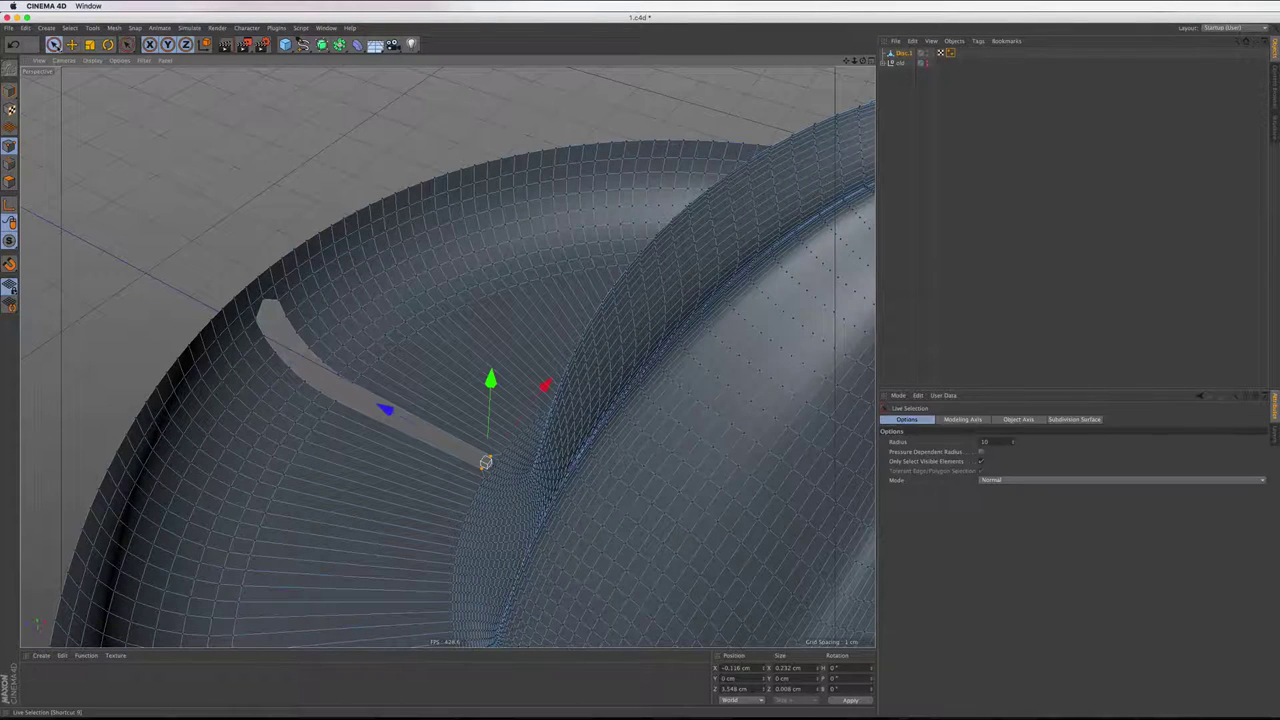
left_click(366, 145)
scroll(478, 305, "down", 5)
scroll(478, 305, "down", 3)
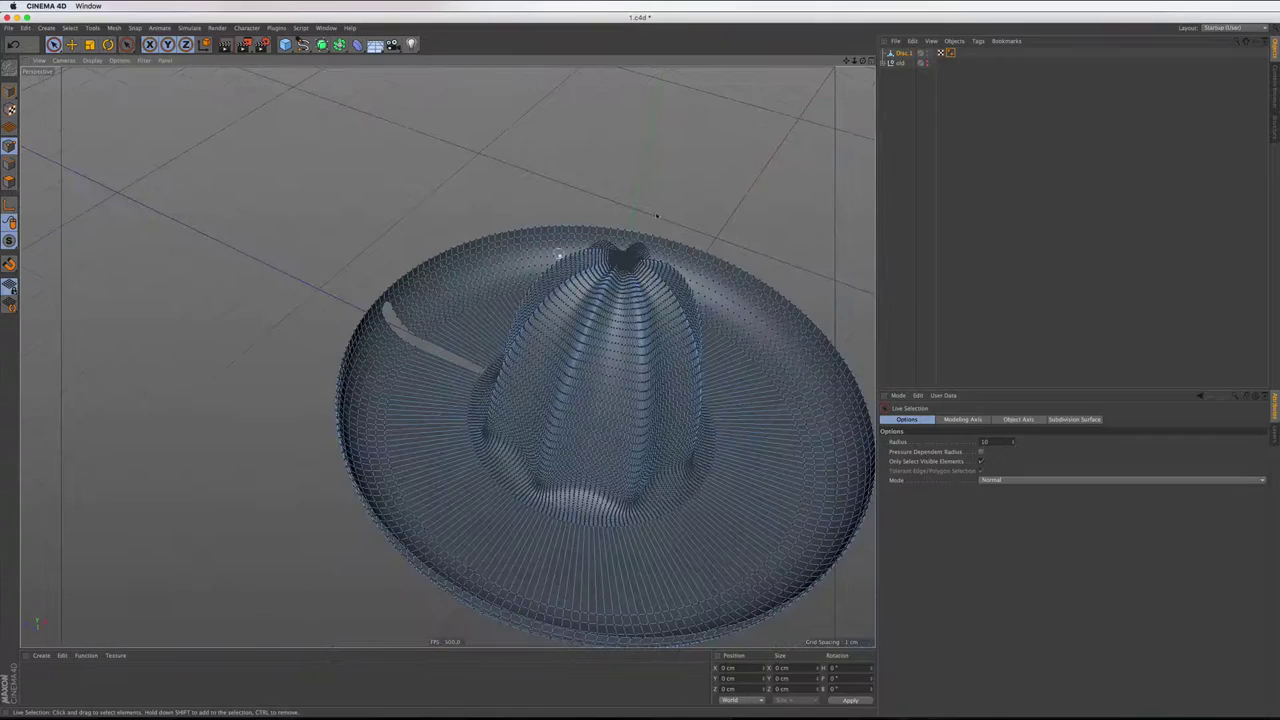
left_click(901, 159)
left_click_drag(867, 61, 447, 356)
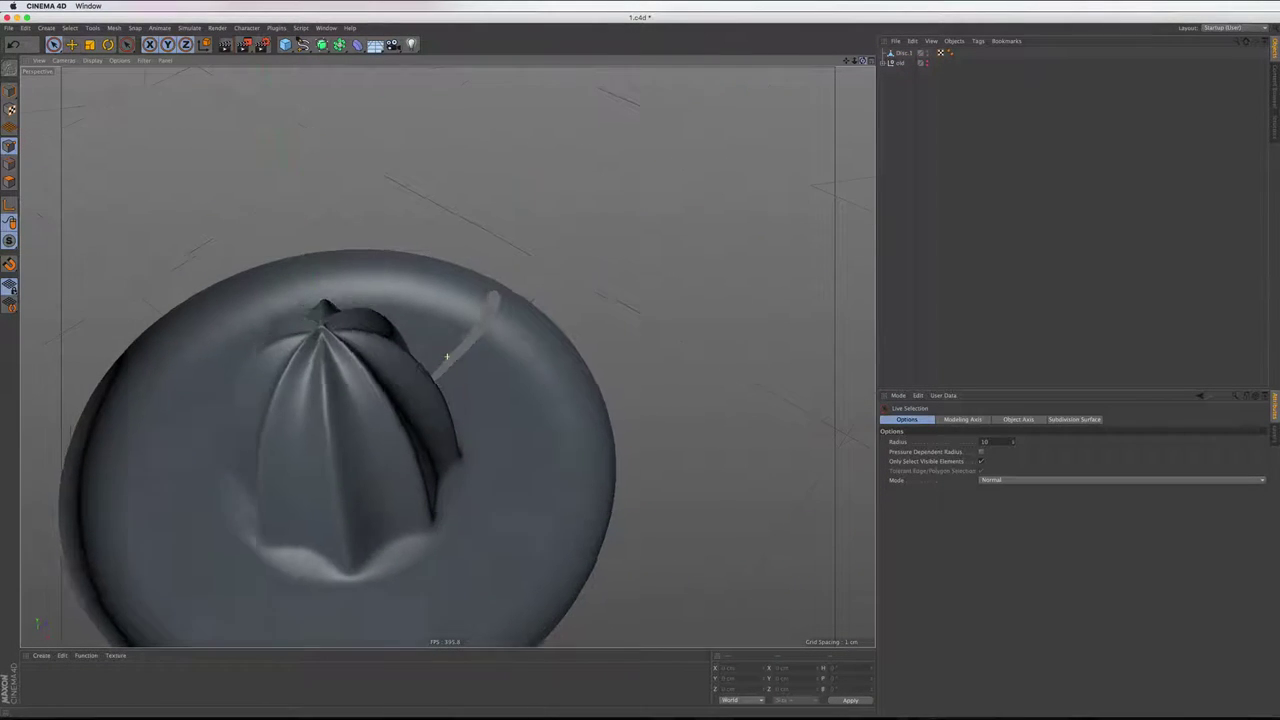
mouse_move(447, 356)
left_mouse_down()
mouse_move(347, 302)
mouse_move(420, 300)
left_mouse_up()
scroll(347, 302, "up", 3)
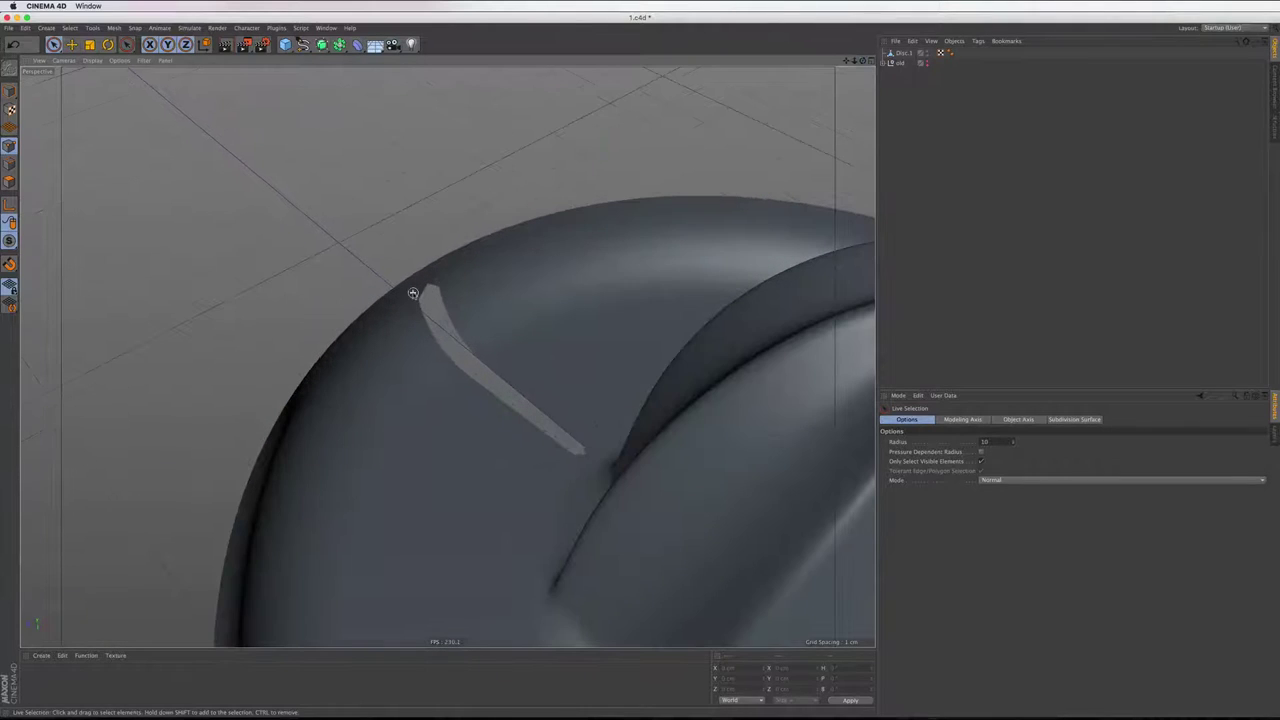
left_click(905, 53)
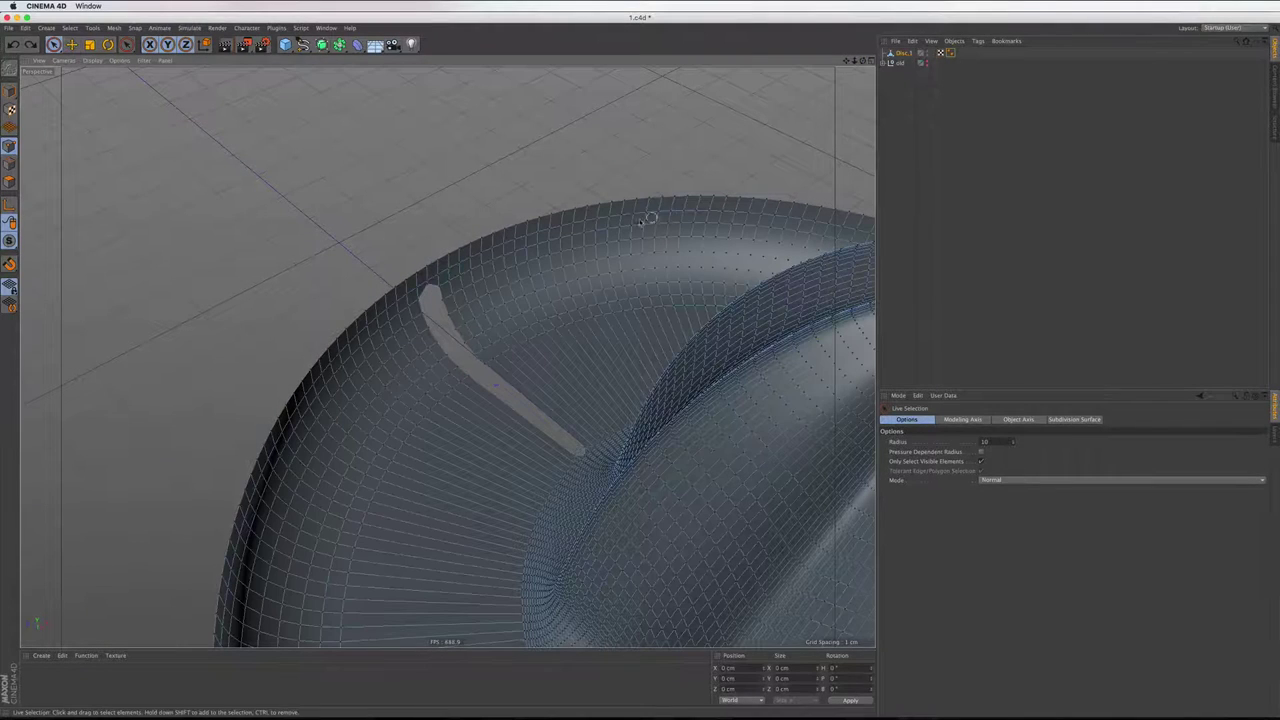
left_click(432, 289)
scroll(432, 289, "up", 3)
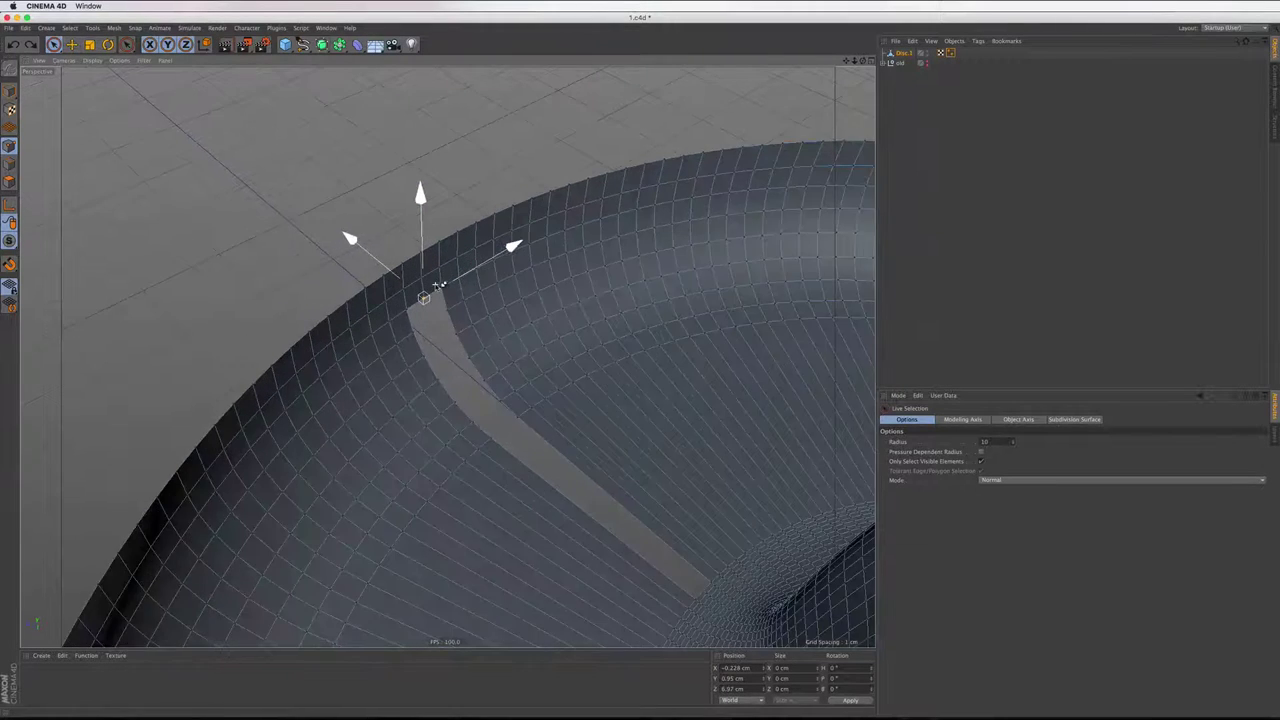
left_click(432, 289)
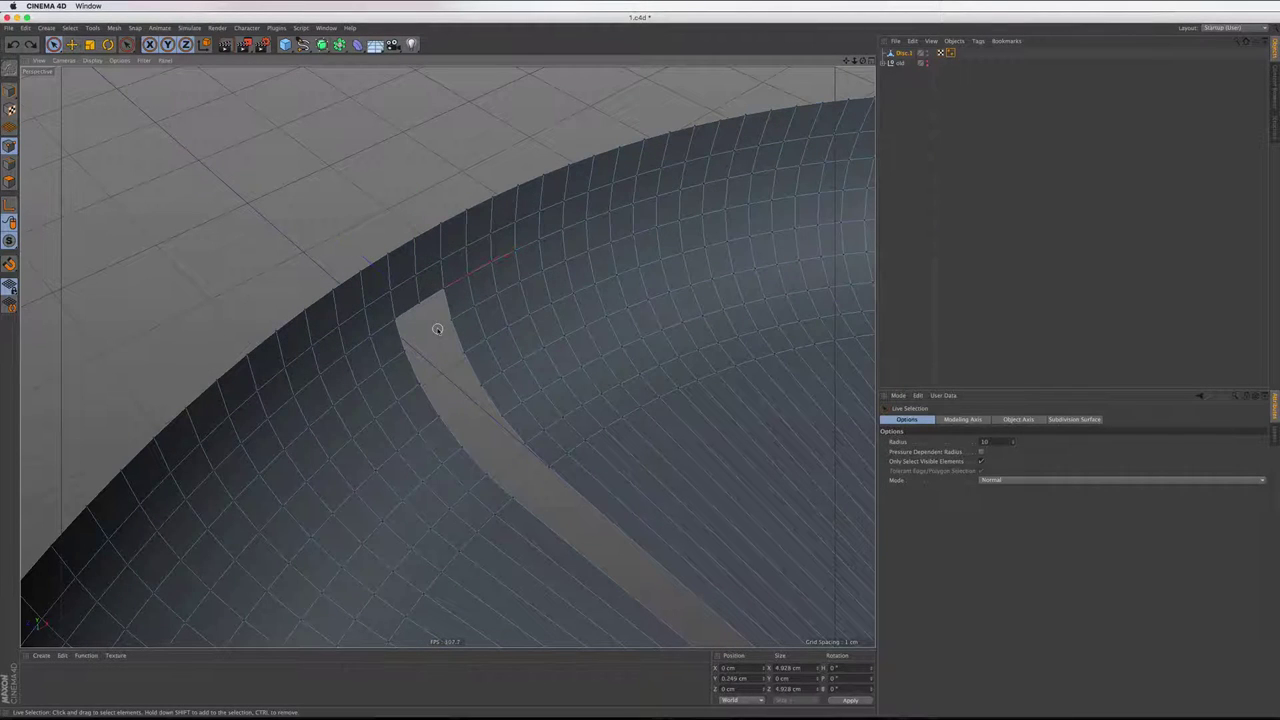
Undo the slot edits to restore the polygon strip, trimming the selection's top end
key("Delete")
scroll(434, 329, "down", 3)
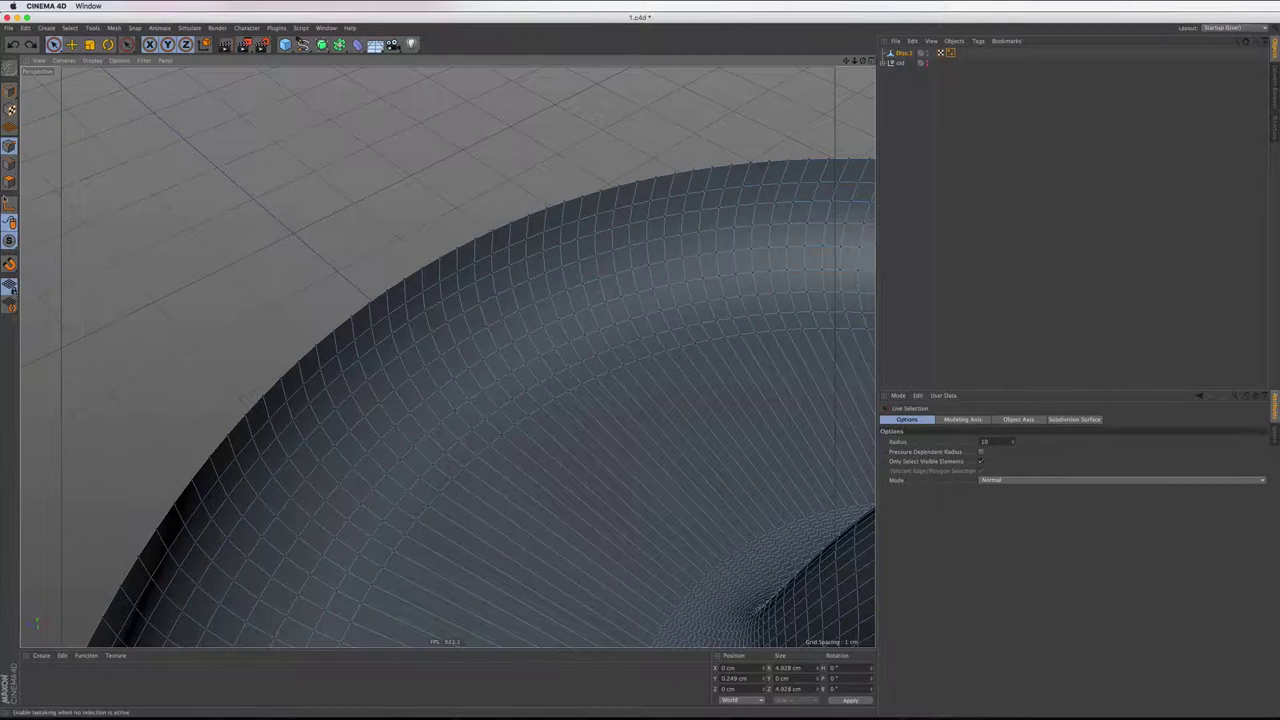
key("ctrl+z")
scroll(434, 329, "down", 2)
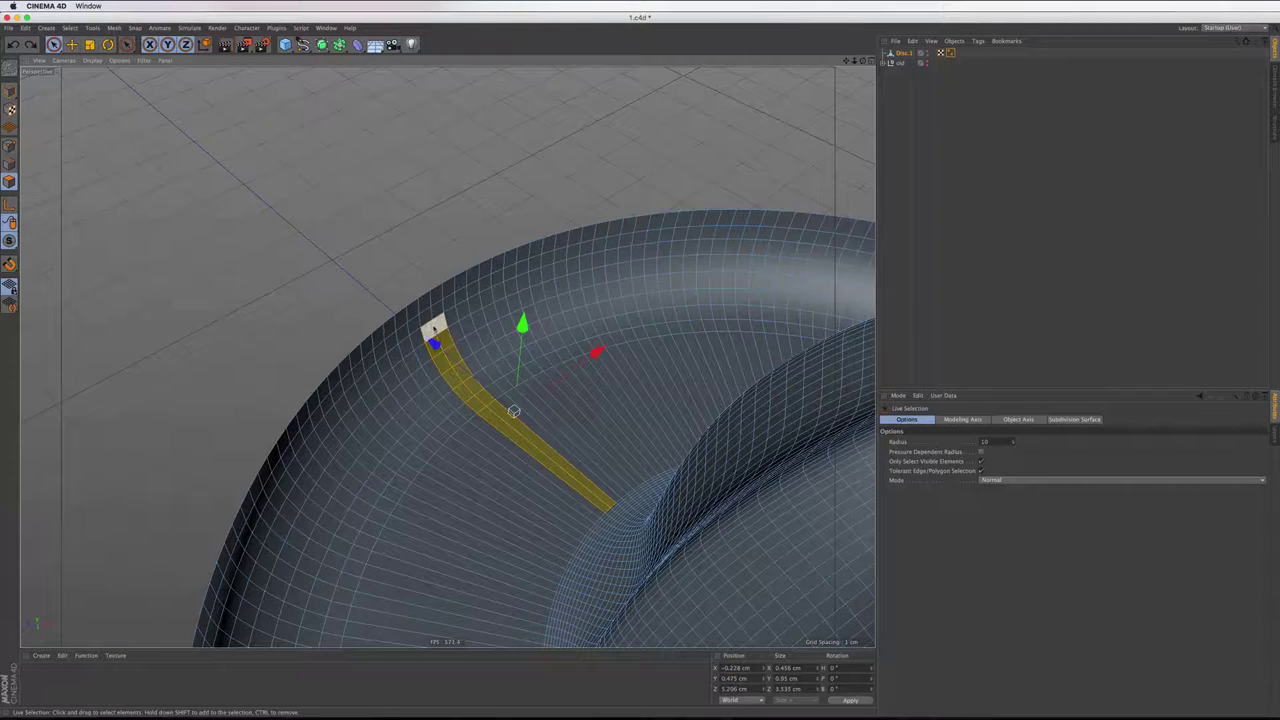
left_click_drag(434, 328, 437, 312, "shift")
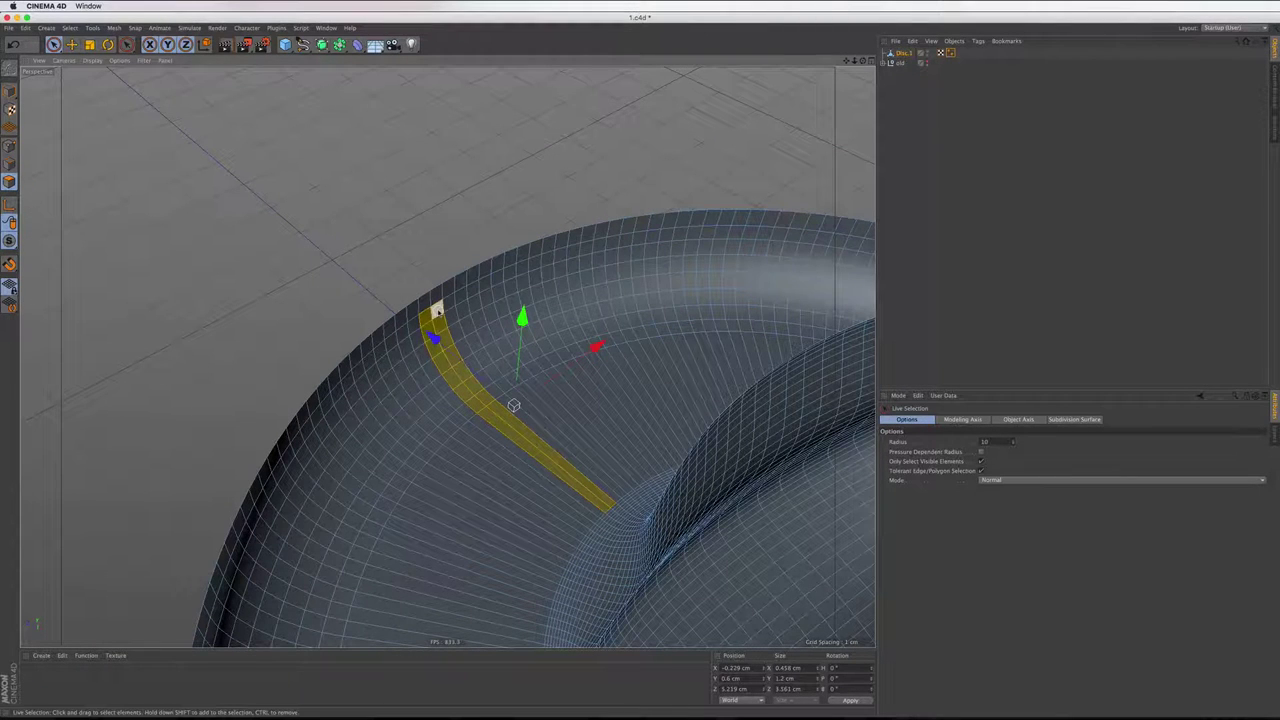
left_click(432, 318, "ctrl")
scroll(426, 326, "down", 1)
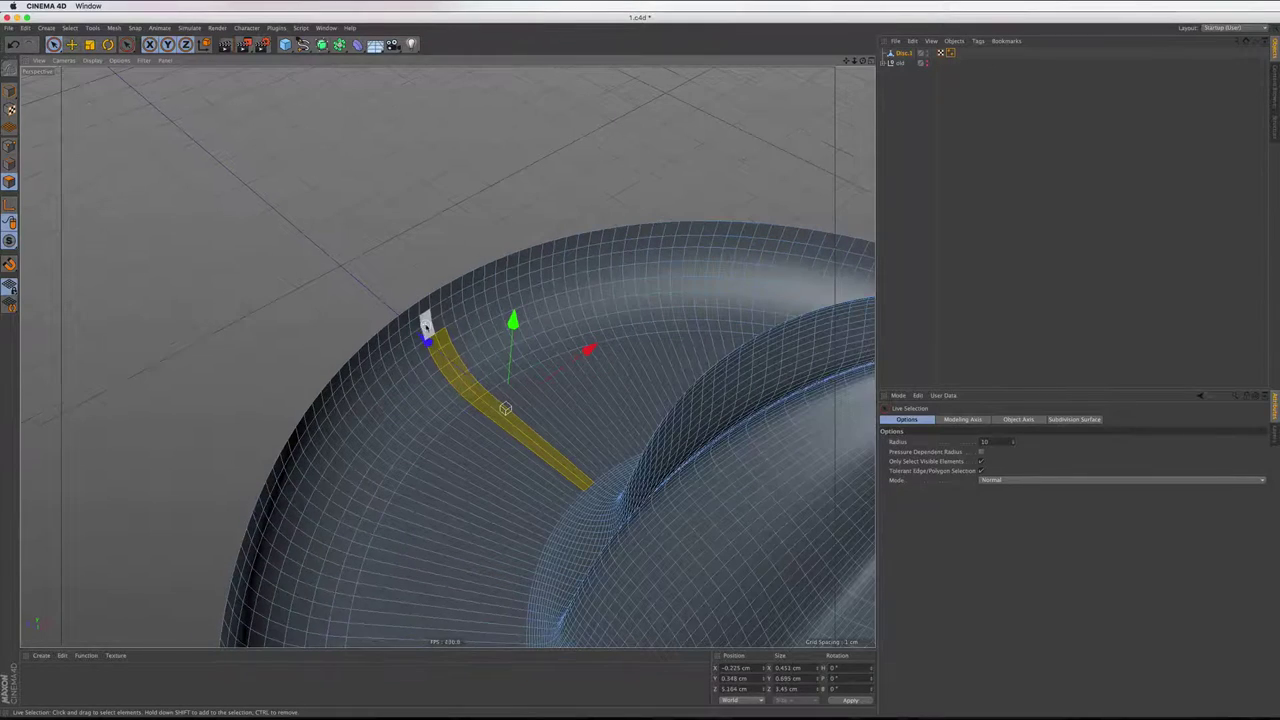
left_click(430, 335, "ctrl")
scroll(430, 340, "down", 2)
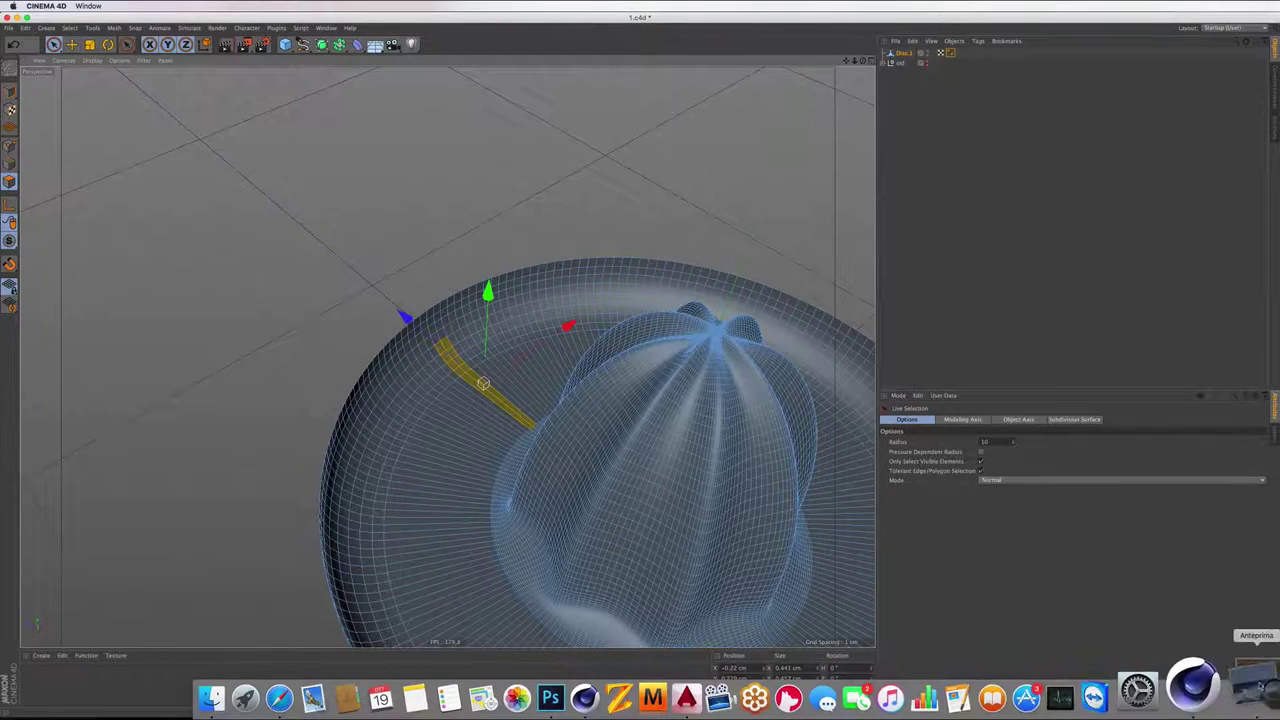
left_click(1252, 685)
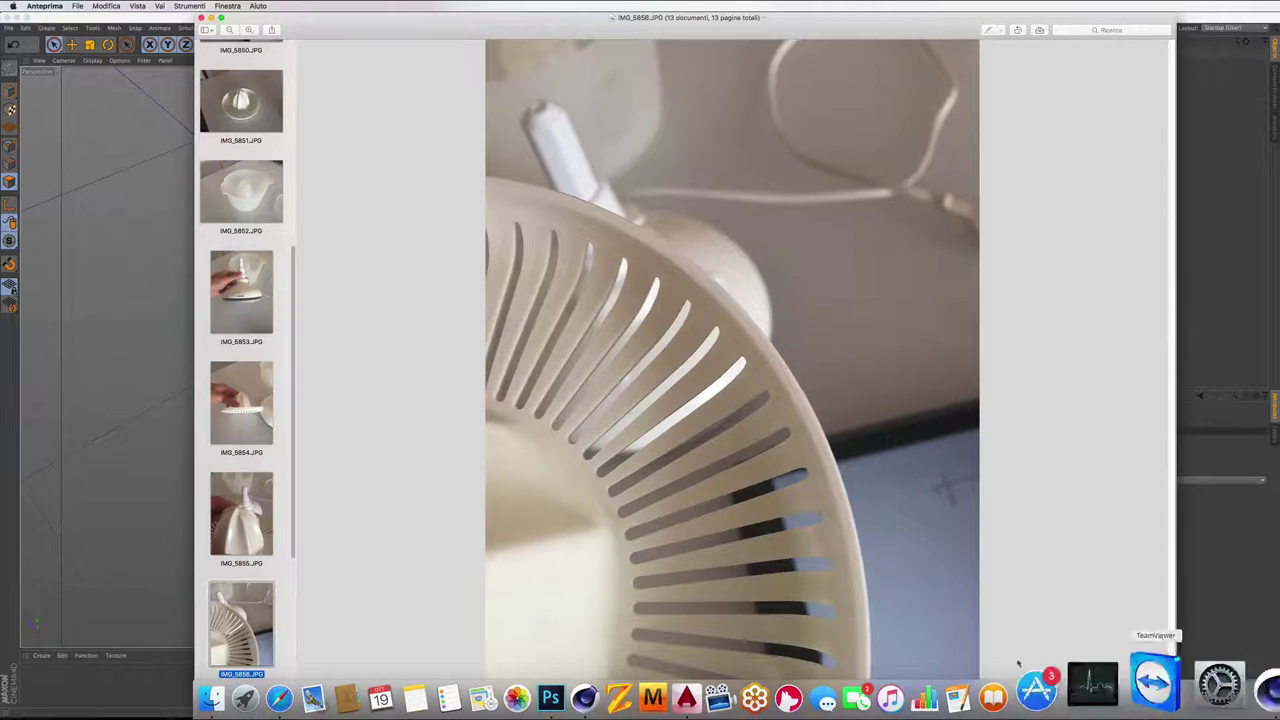
left_click(241, 403)
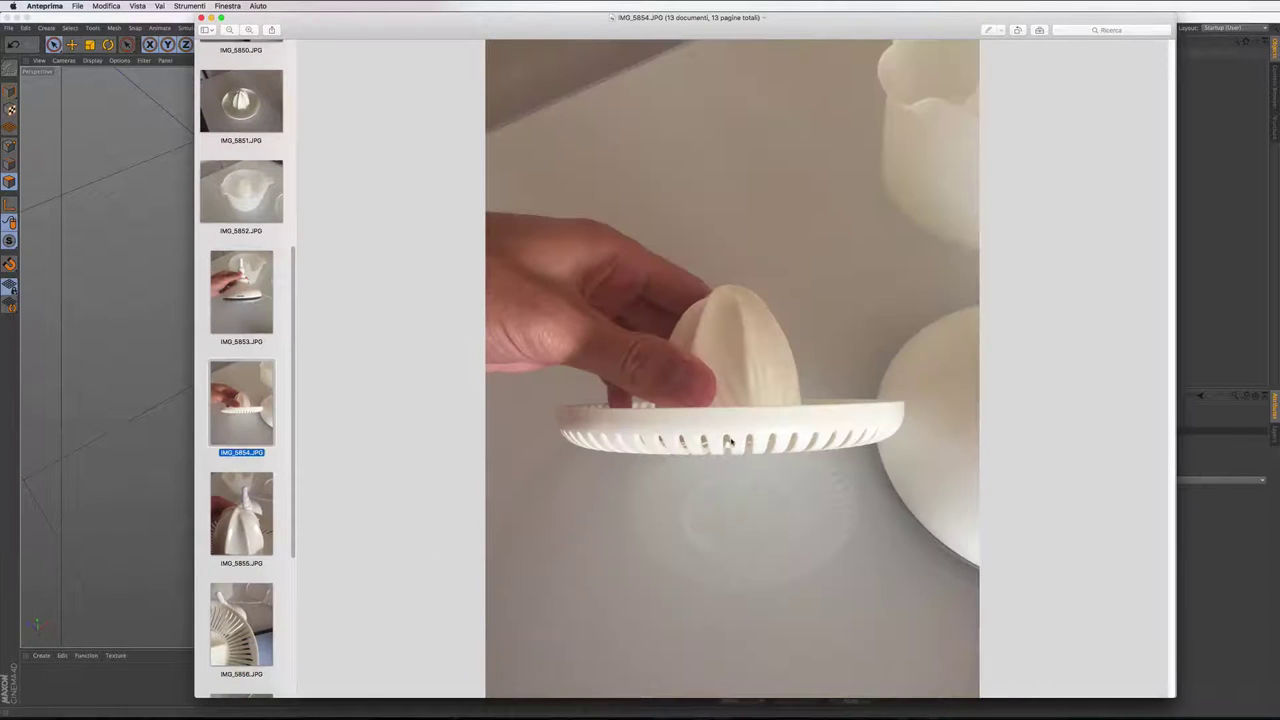
mouse_move(650, 684)
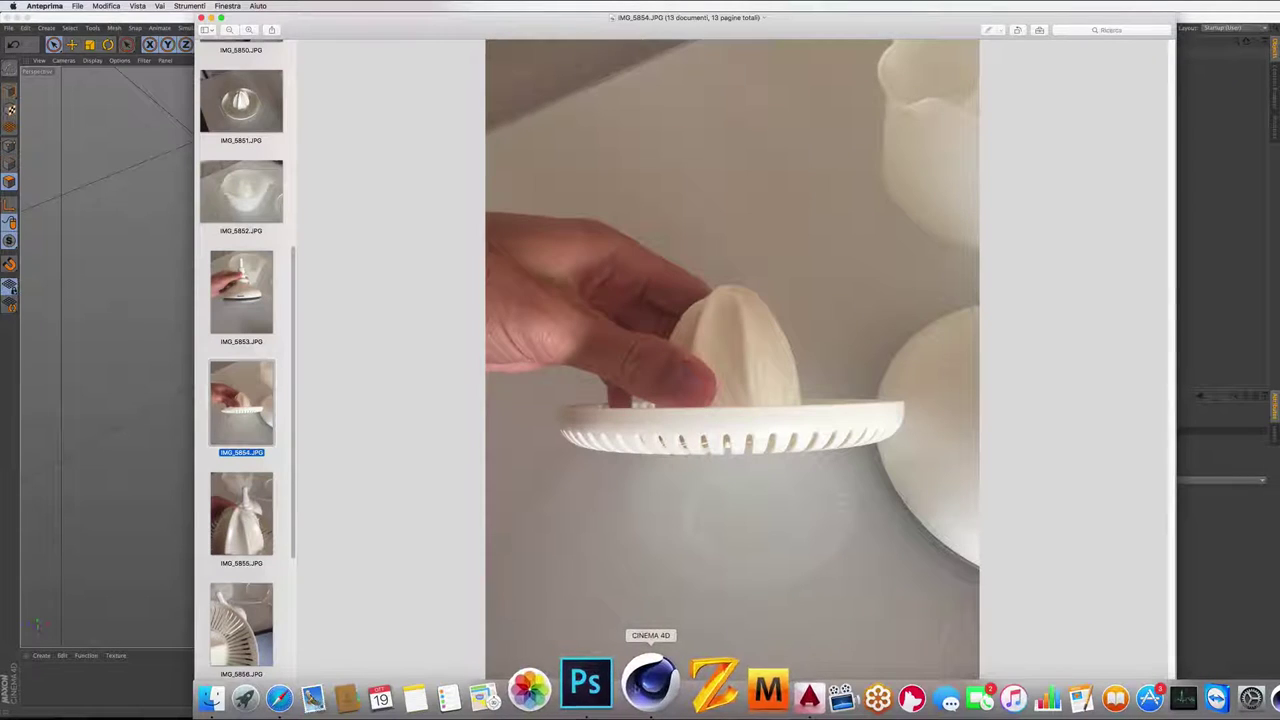
Switch to the four-view layout and zoom the Perspective view in on the juicer's brim
left_click(673, 685)
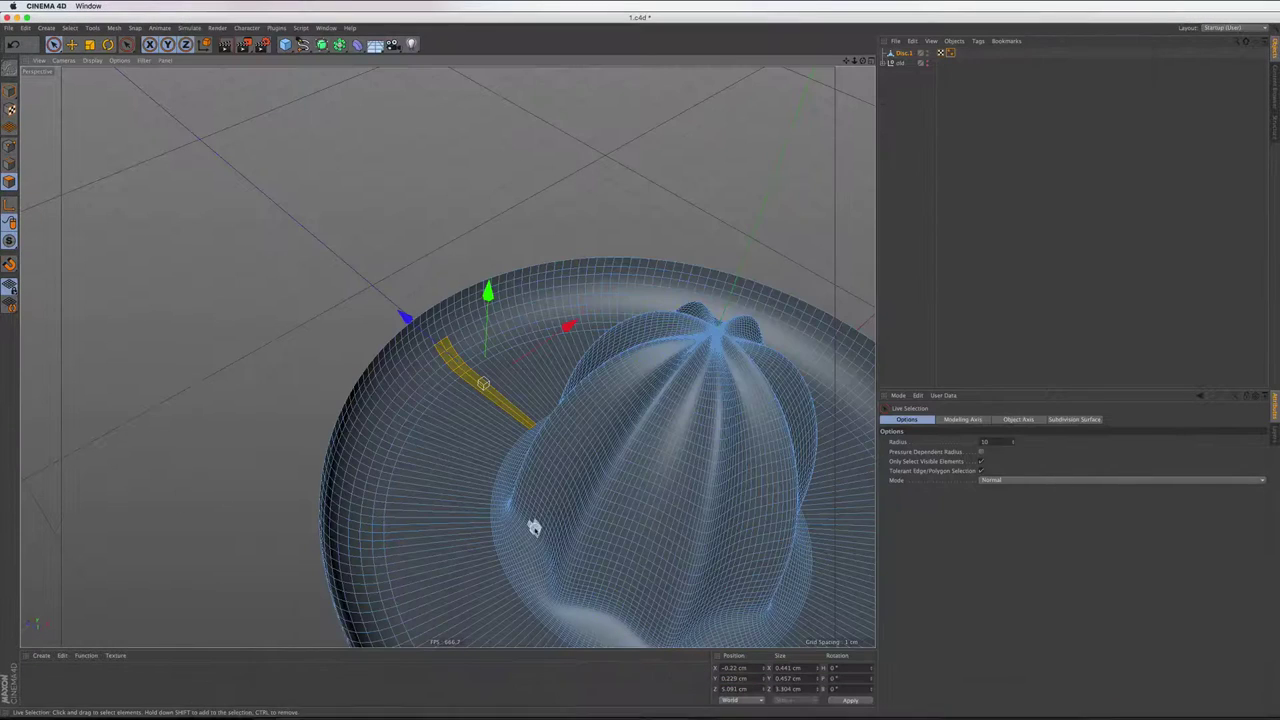
left_click(870, 63)
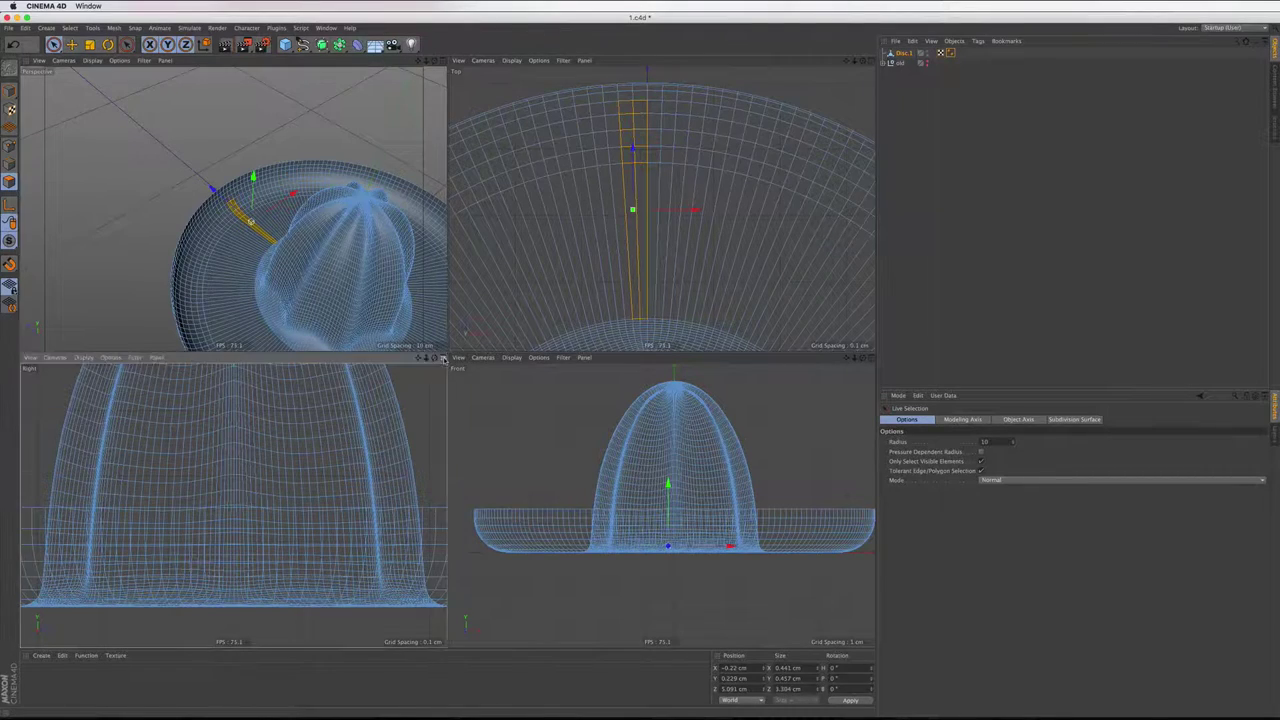
middle_click(415, 537)
scroll(536, 450, "down", 5)
scroll(592, 449, "down", 2)
scroll(631, 486, "up", 3)
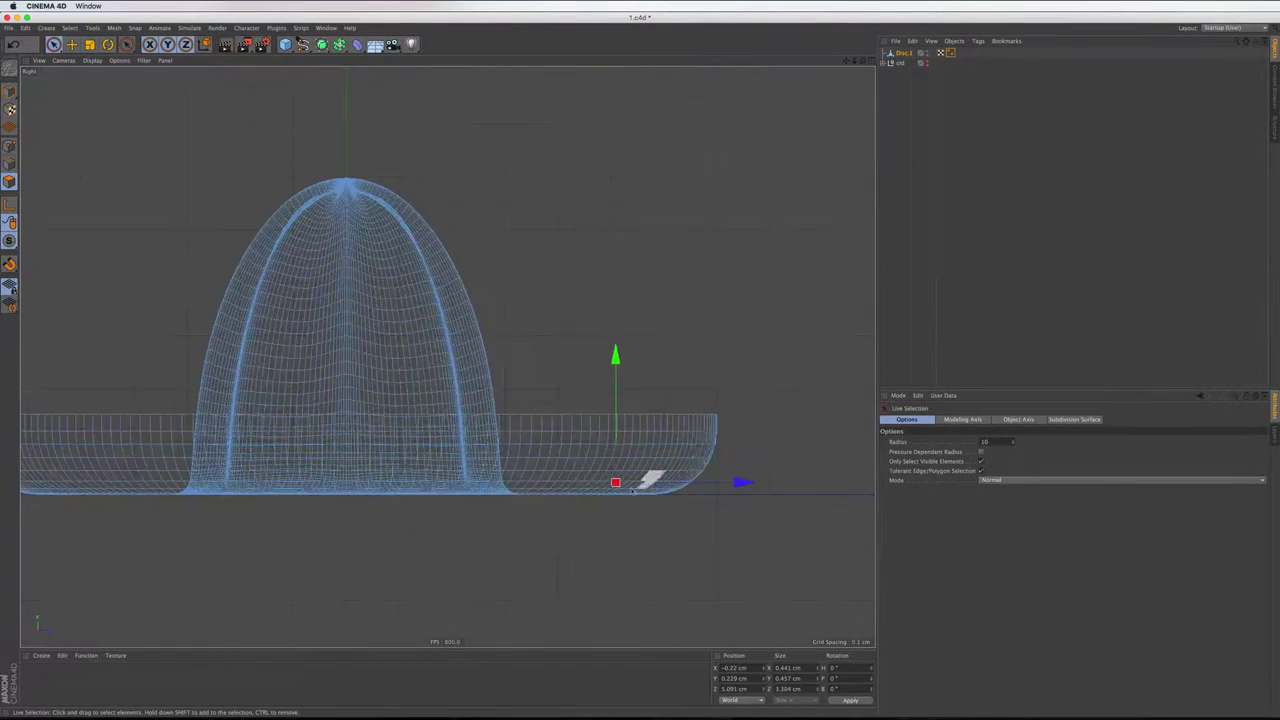
scroll(634, 482, "up", 3)
scroll(724, 345, "up", 3)
left_click_drag(722, 343, 447, 224)
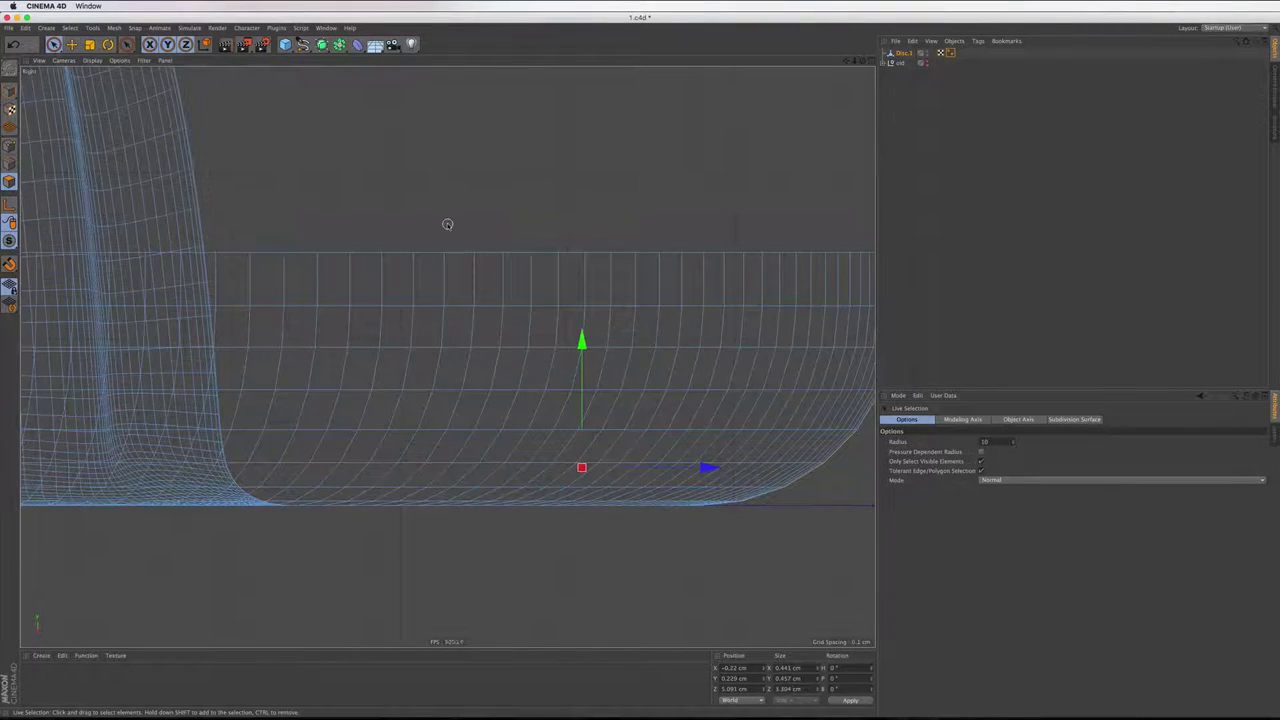
scroll(711, 326, "down", 3)
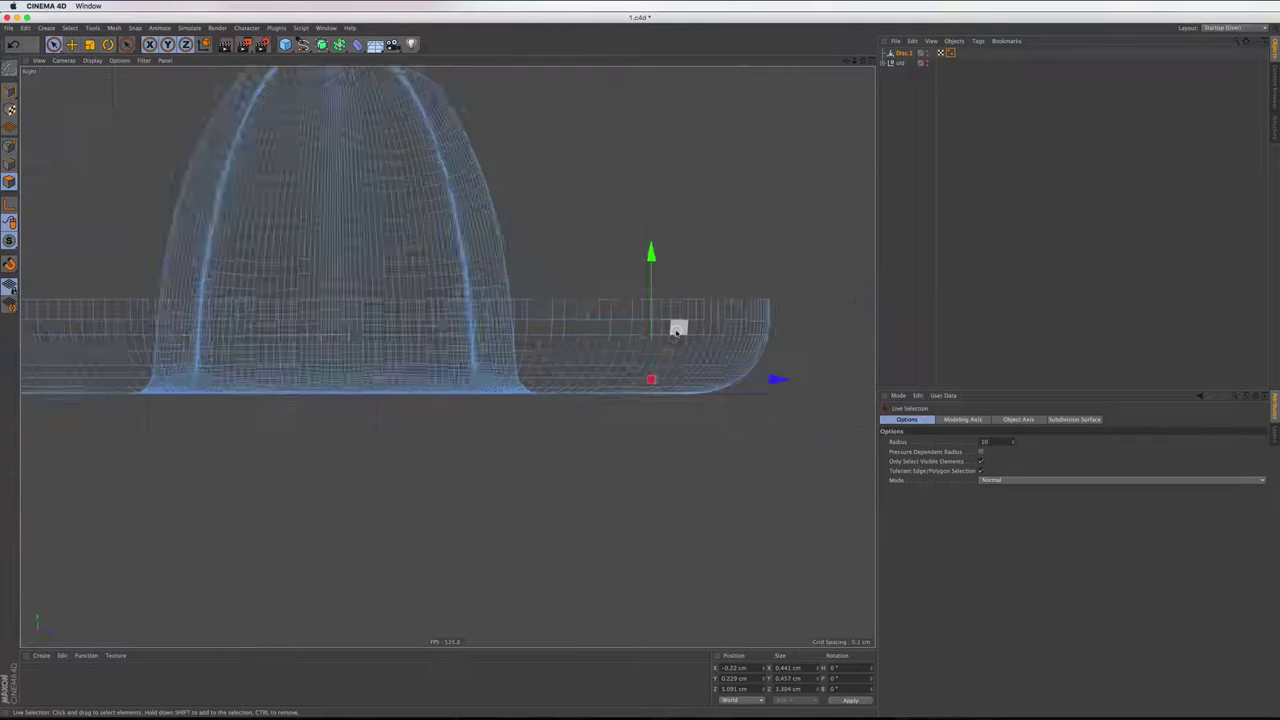
scroll(677, 330, "down", 1)
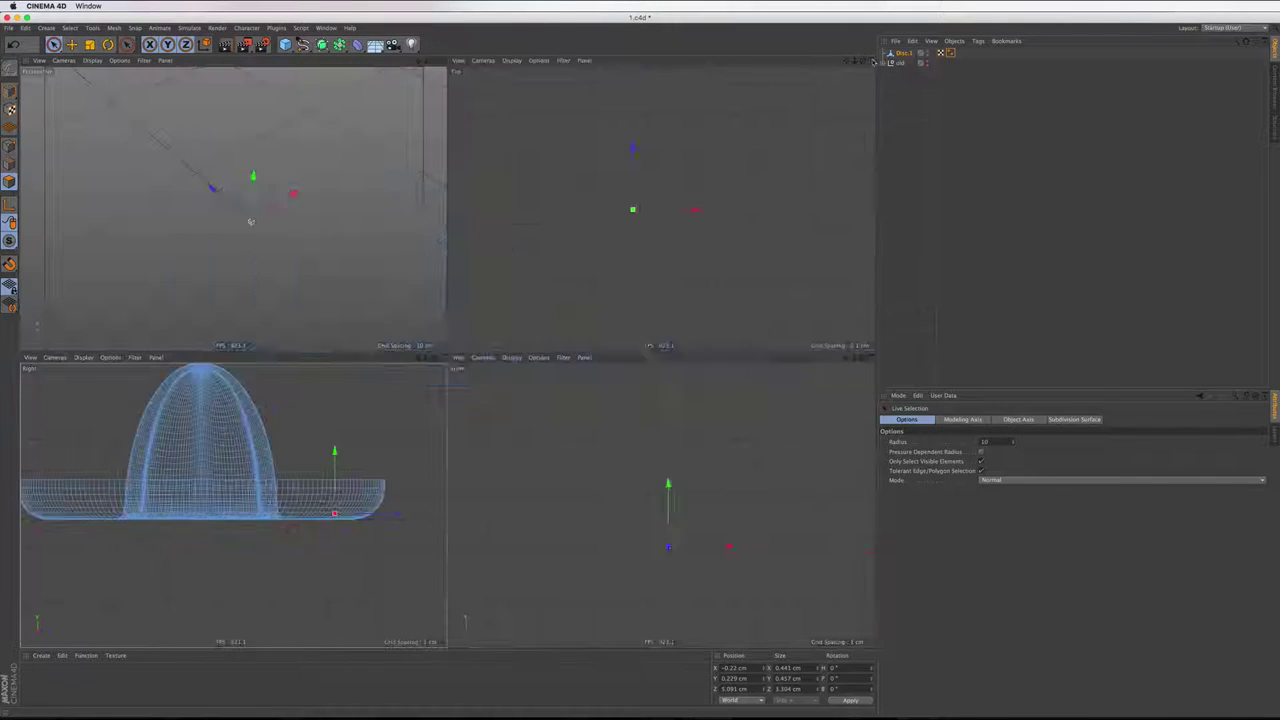
left_click(869, 61)
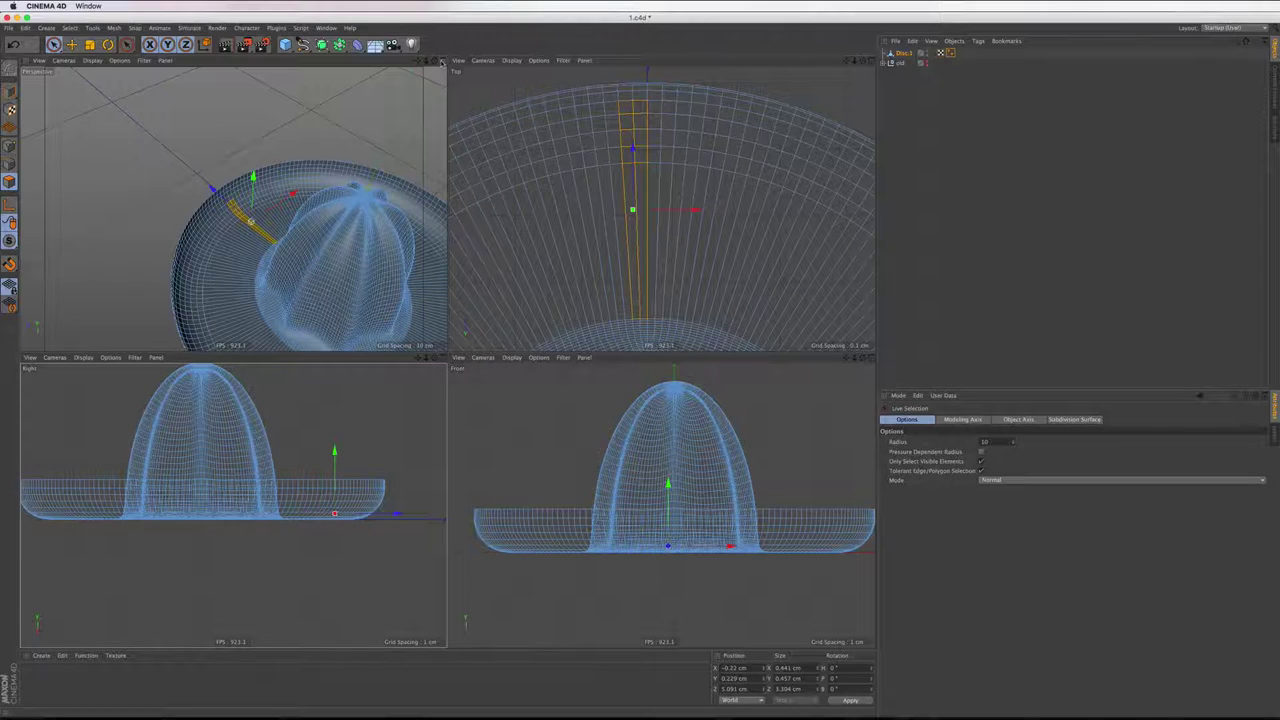
scroll(232, 210, "up", 3)
scroll(232, 210, "up", 3)
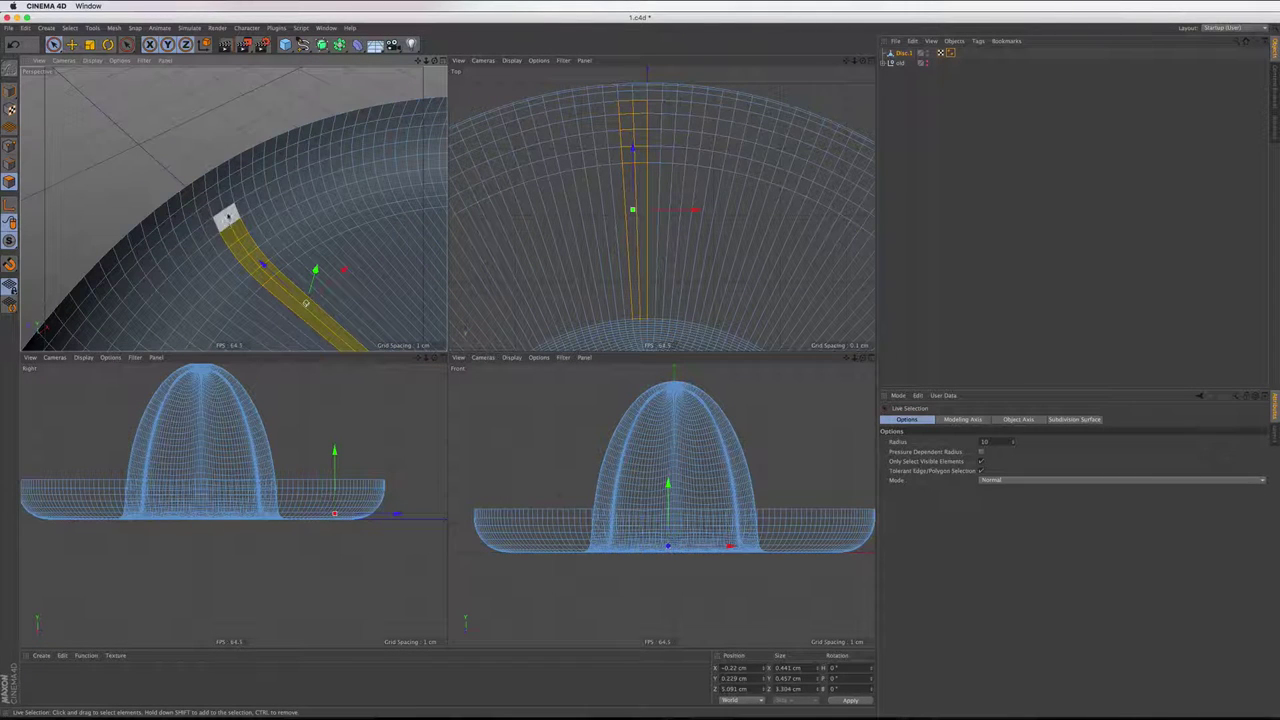
Add one more brim polygon to the strip and delete the strip to cut the slot
left_click(228, 218, "shift")
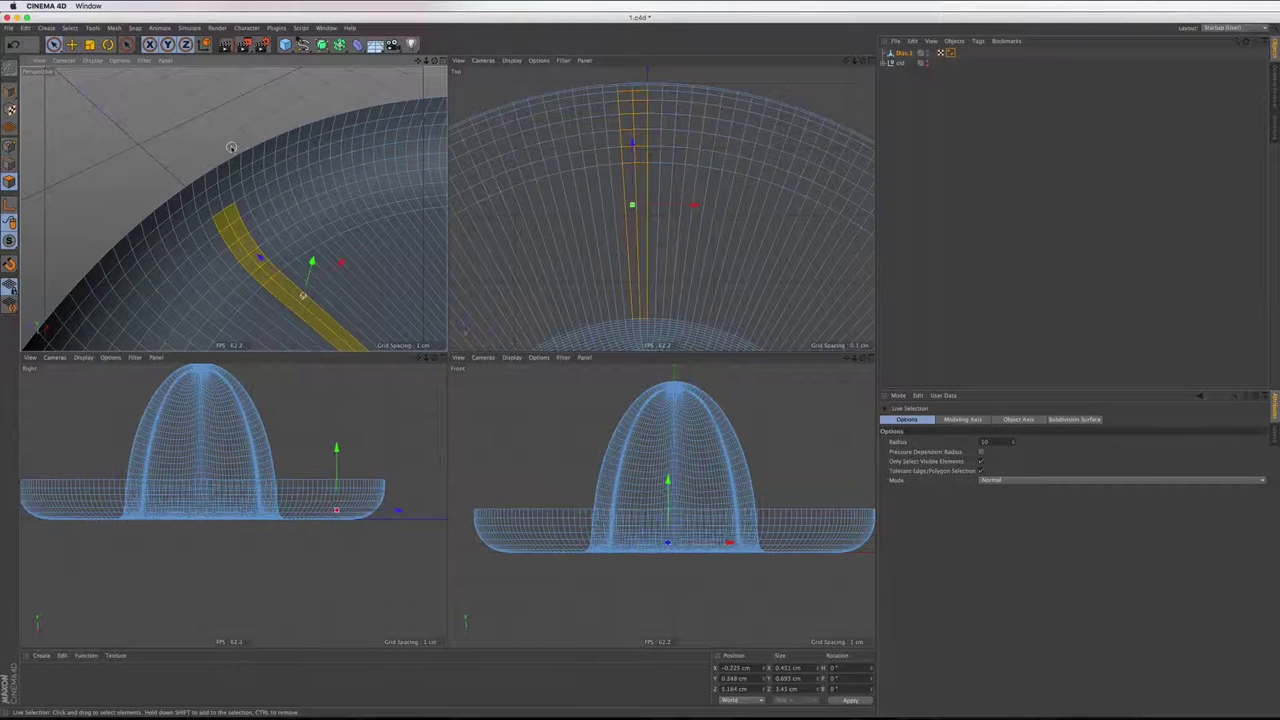
key("Delete")
scroll(228, 185, "up", 2)
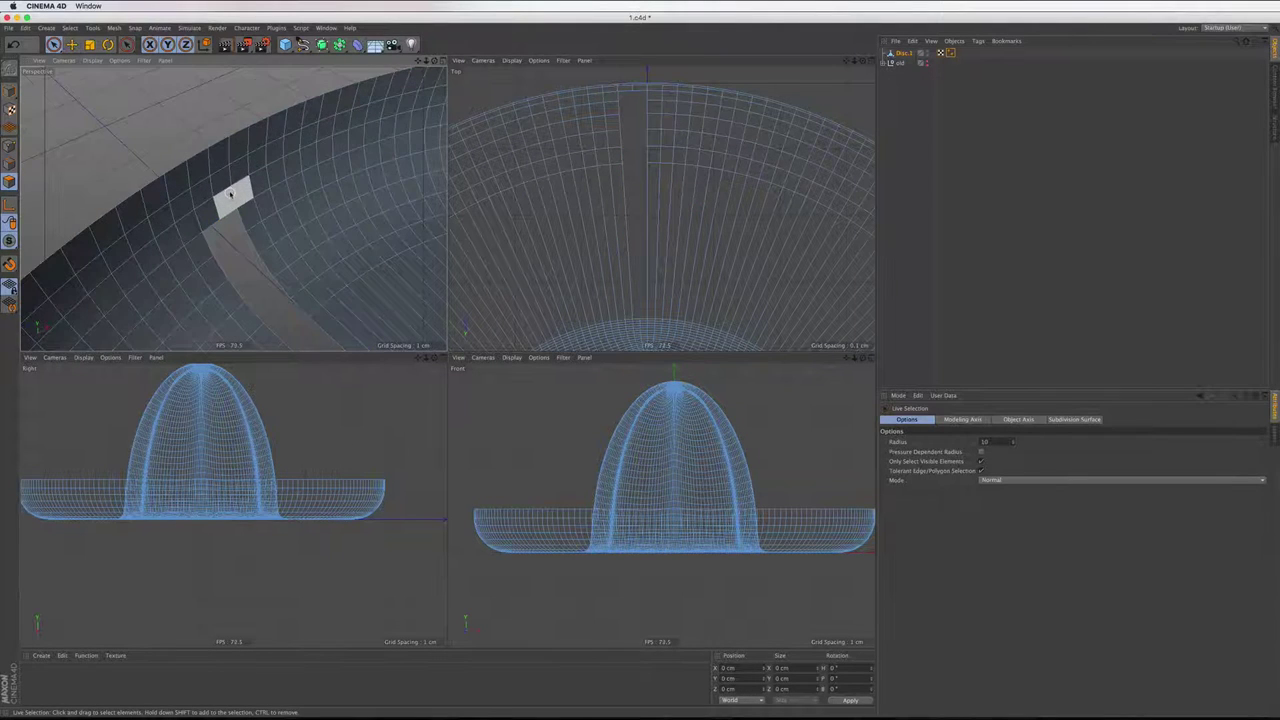
scroll(228, 175, "up", 2)
key("ctrl+z")
Slide a slot corner point along its edge with a Value of 64.5%
left_click(9, 145)
right_click(55, 100)
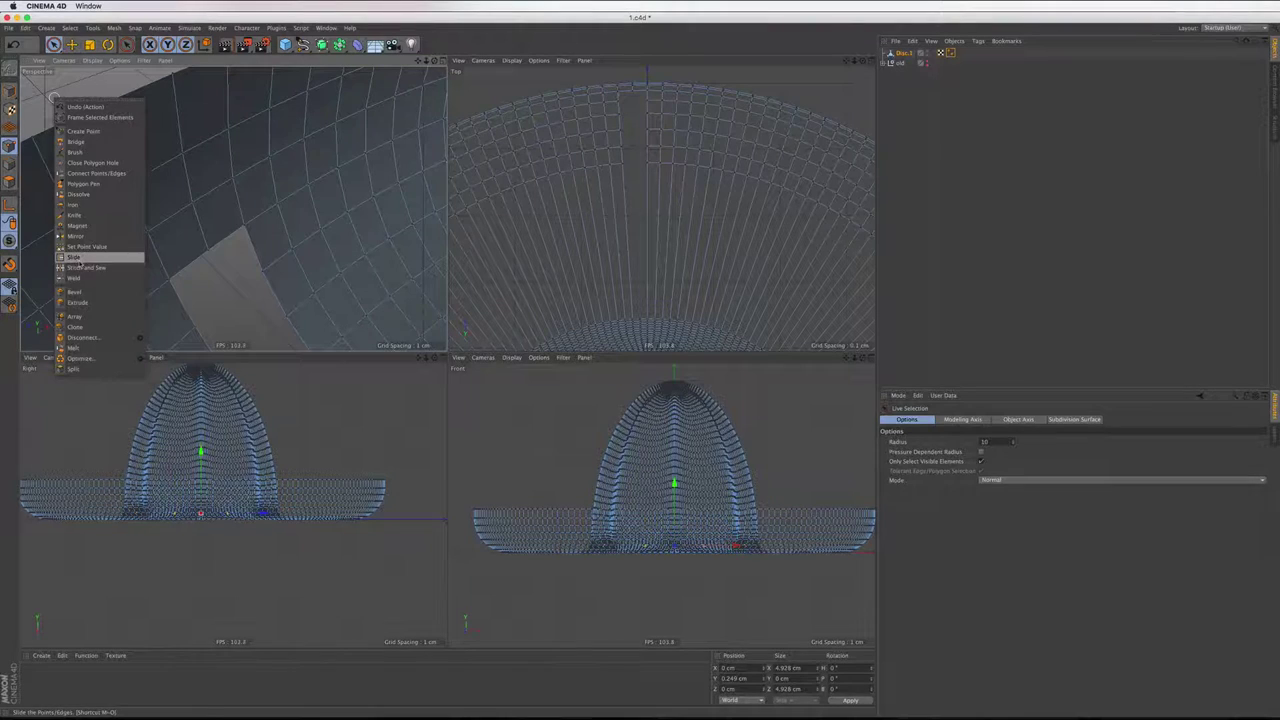
left_click(80, 260)
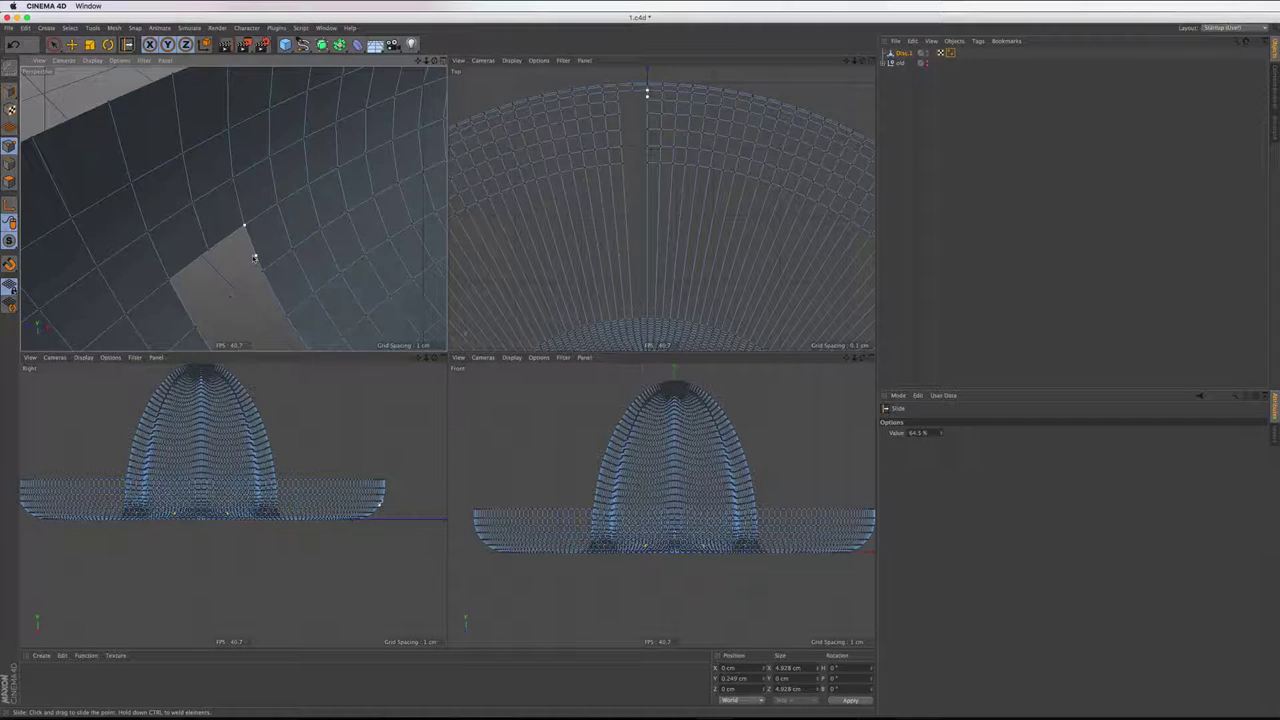
mouse_move(254, 258)
left_mouse_down()
mouse_move(205, 248)
mouse_move(212, 266)
left_mouse_up()
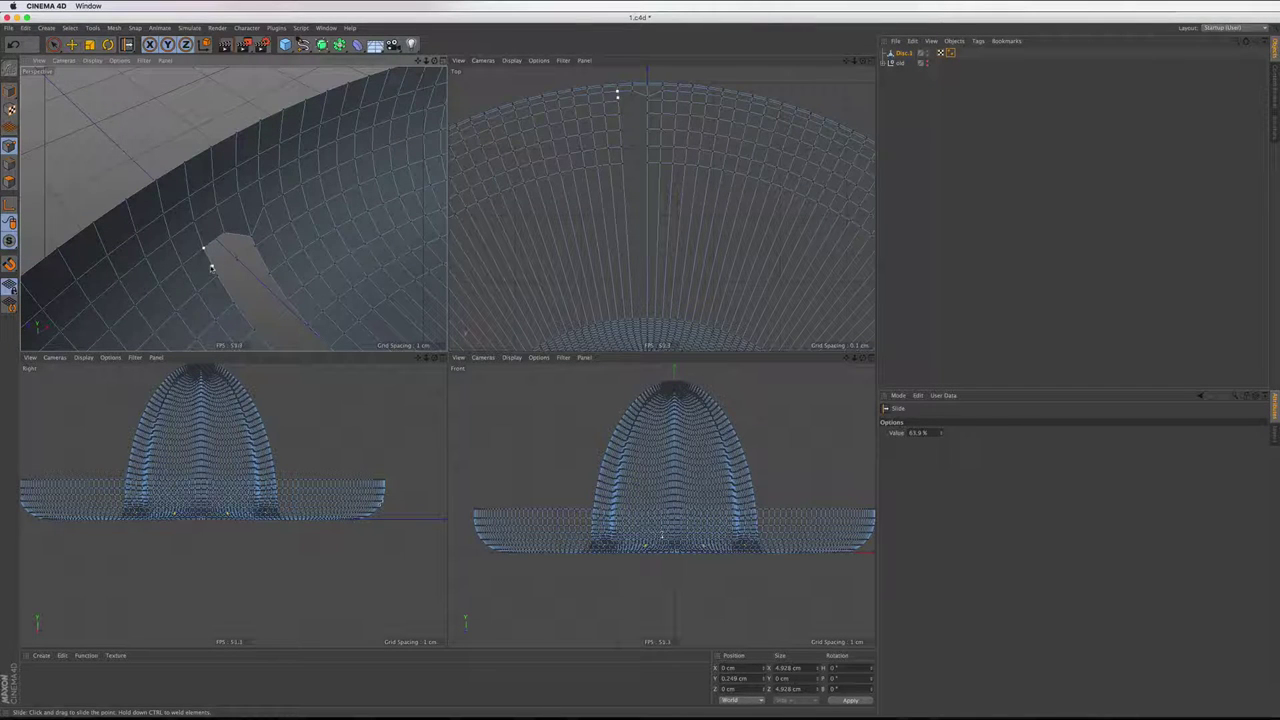
left_click_drag(211, 268, 210, 268)
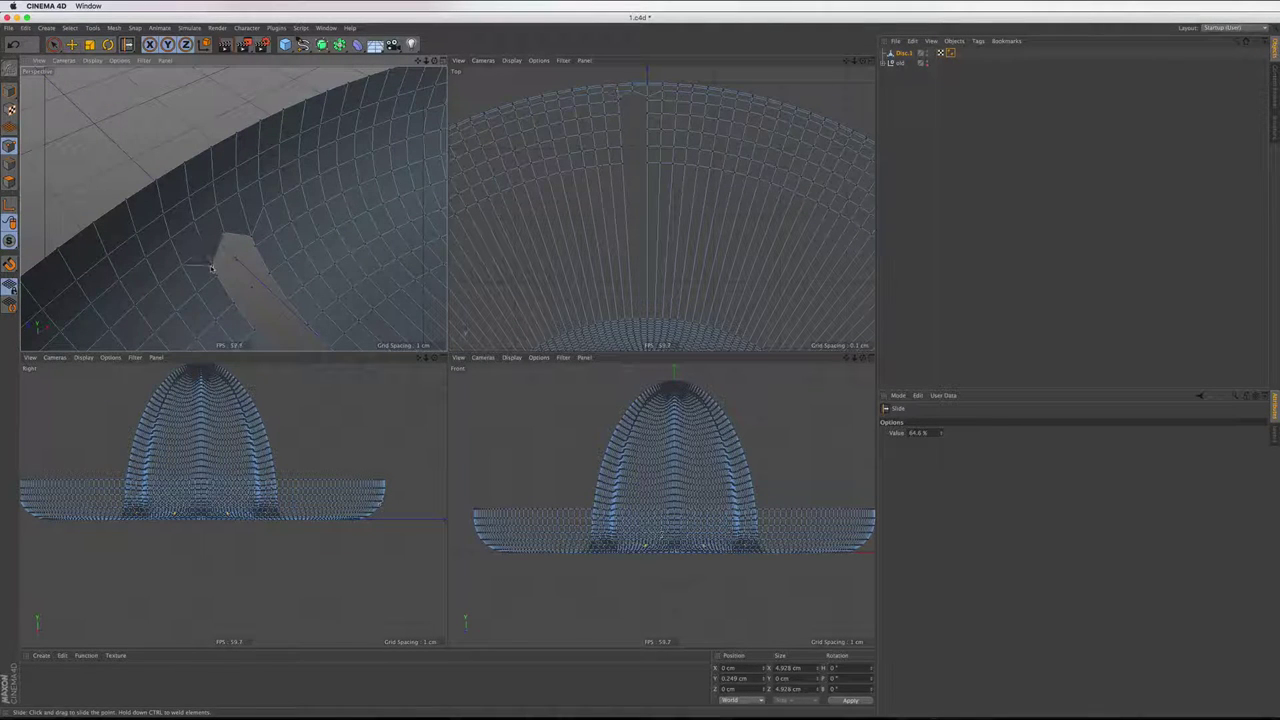
double_click(918, 432)
type("64.5")
key("Return")
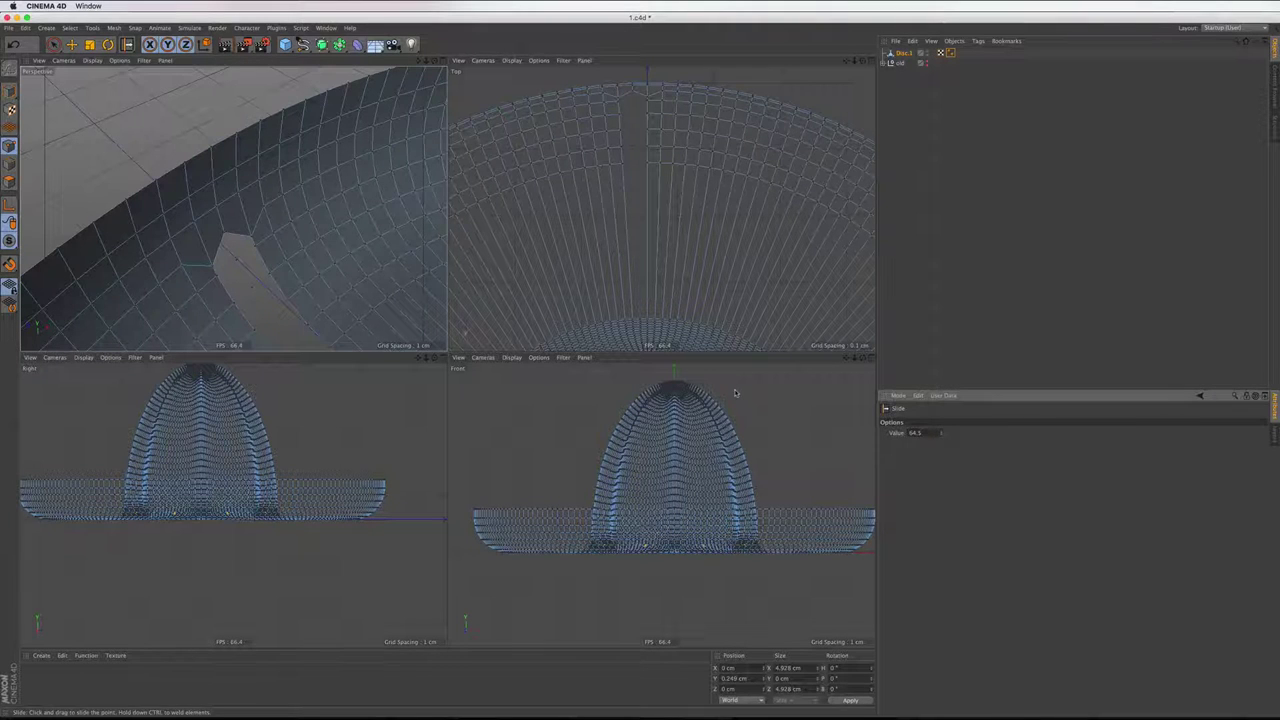
In the enlarged Perspective view, slide the corner point further and orbit across the slot
left_click(444, 63)
scroll(303, 229, "down", 3)
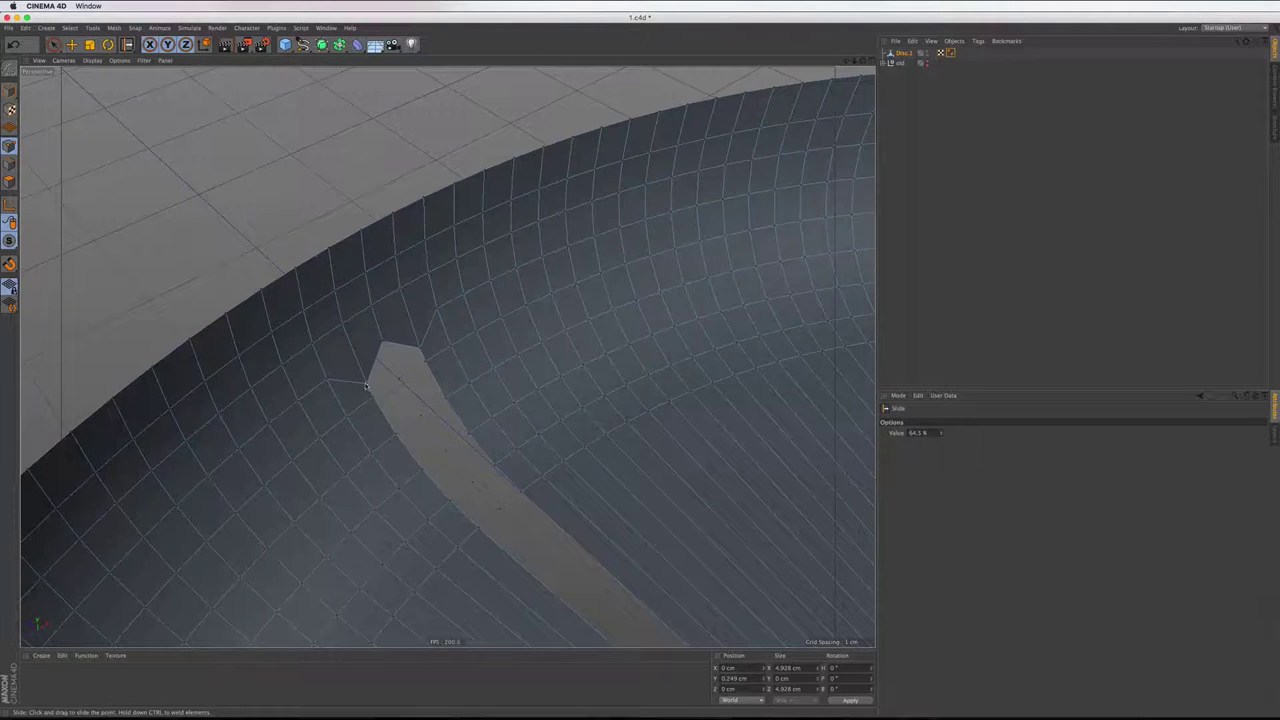
scroll(283, 237, "down", 2)
scroll(294, 262, "down", 1)
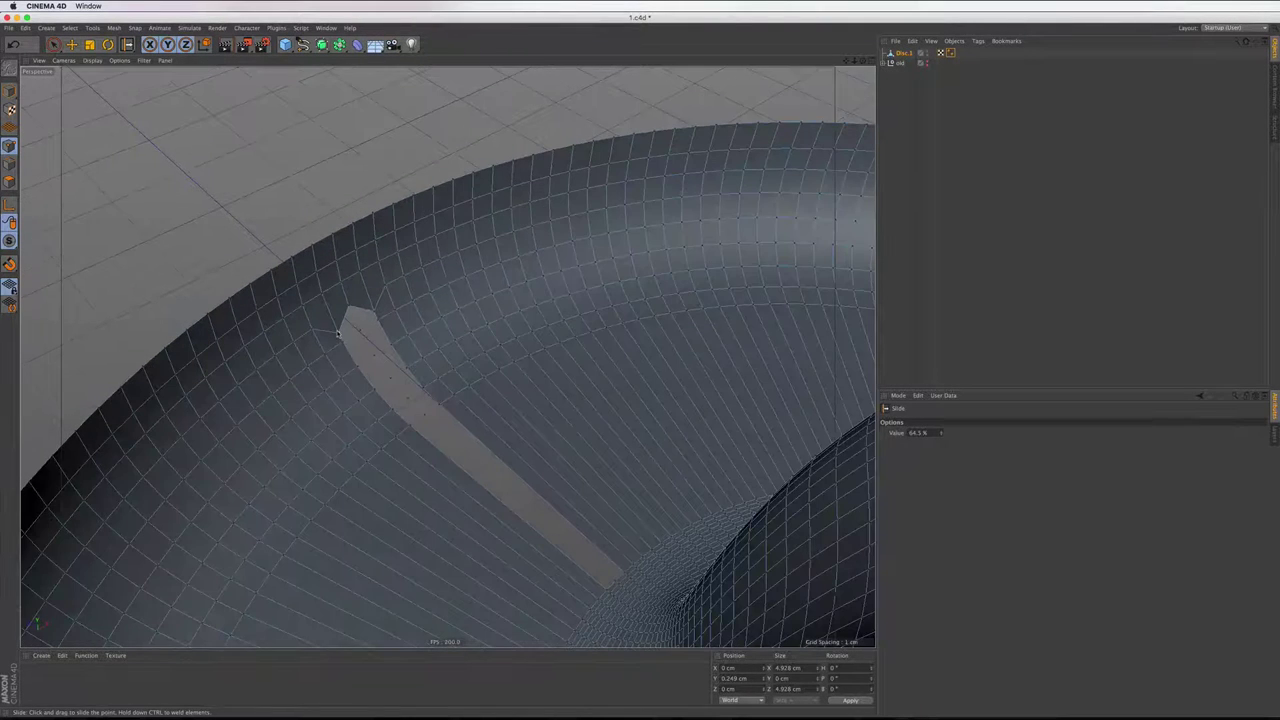
left_click_drag(338, 333, 338, 334)
left_click_drag(447, 357, 430, 360, "alt")
Slide the corner point at the slot end to chamfer that corner
left_click(53, 44)
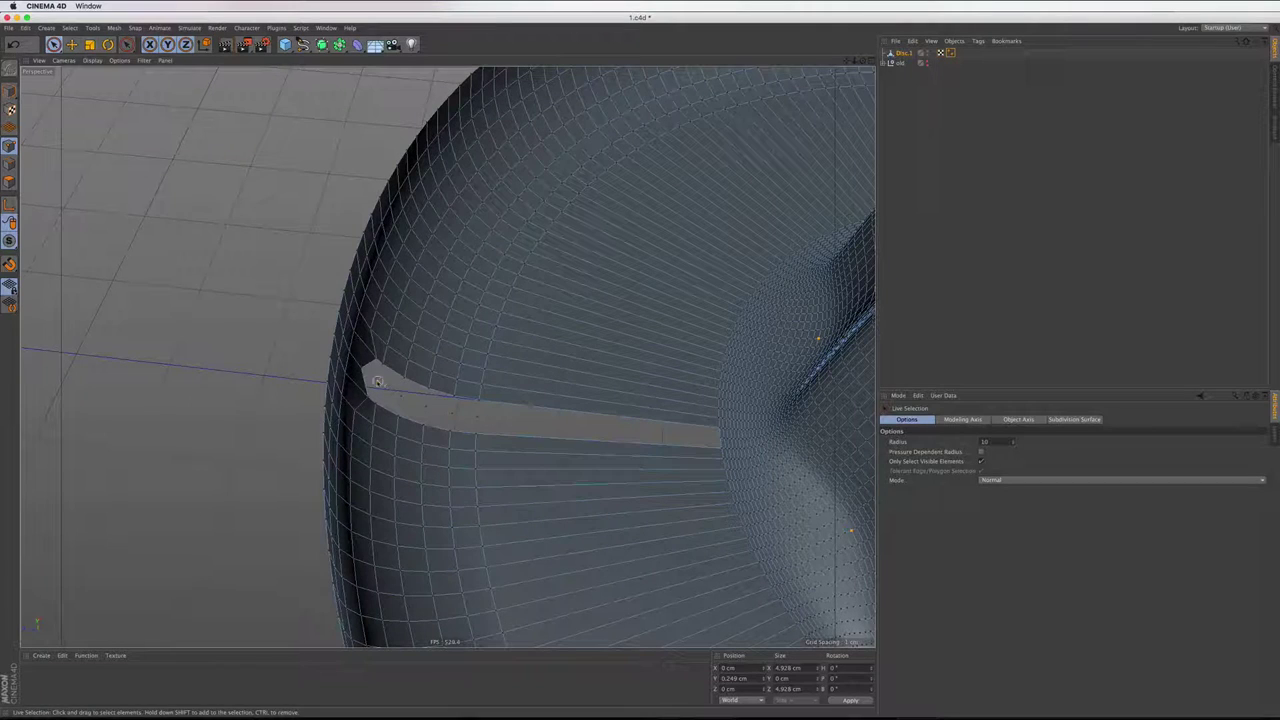
left_click(494, 420)
scroll(711, 438, "up", 3)
scroll(712, 436, "up", 2)
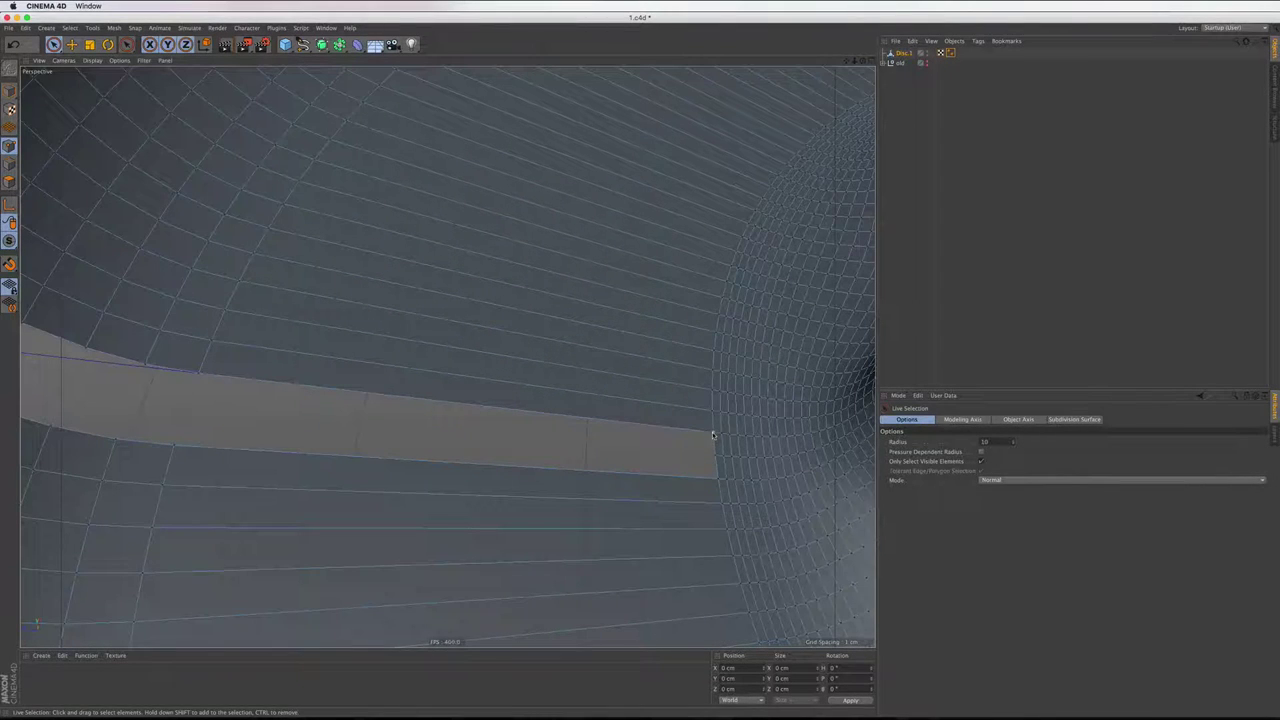
left_click(713, 435)
right_click(668, 432)
left_click(700, 564)
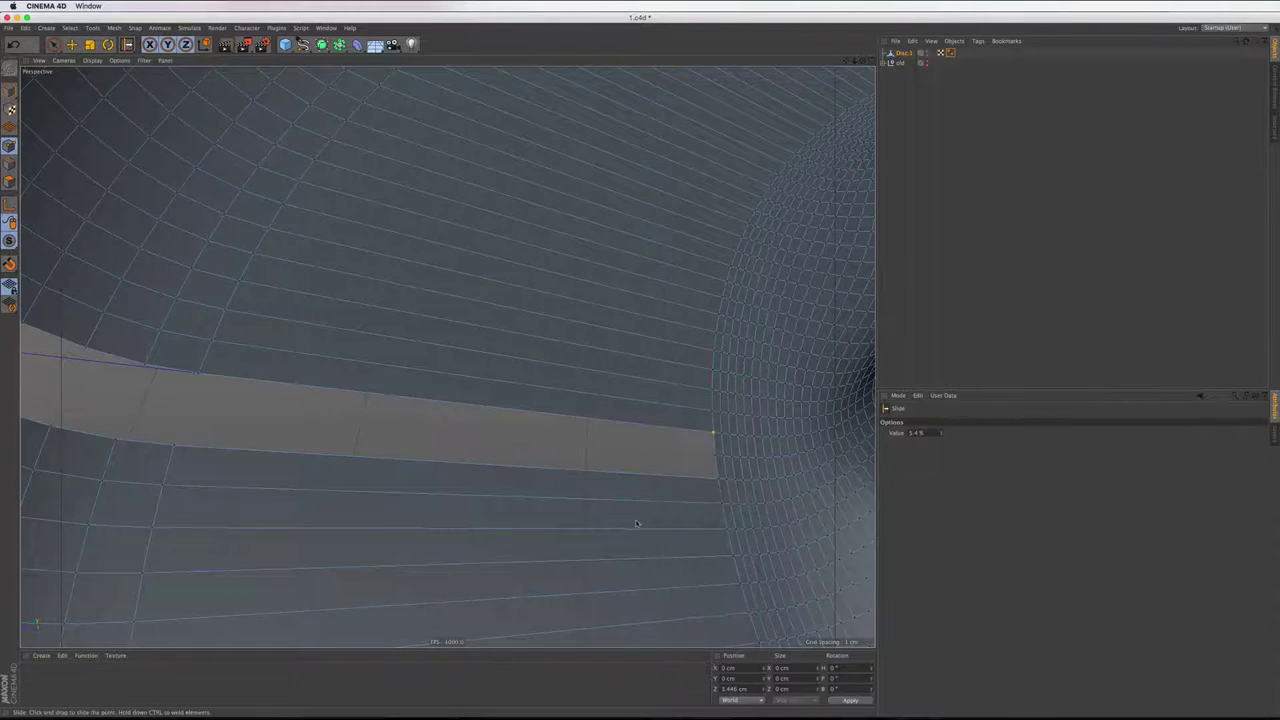
left_click_drag(713, 435, 690, 432)
key("space")
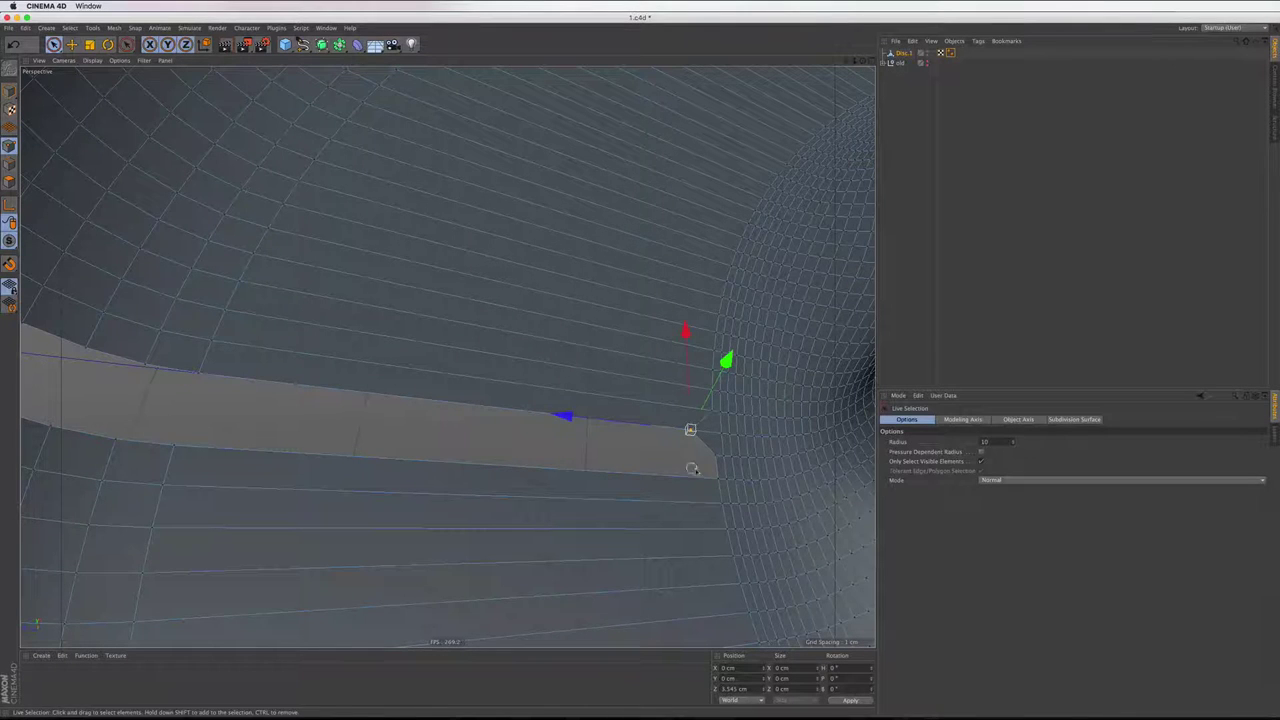
Slide the second corner point about 4.2% to chamfer the other slot end
right_click(599, 338)
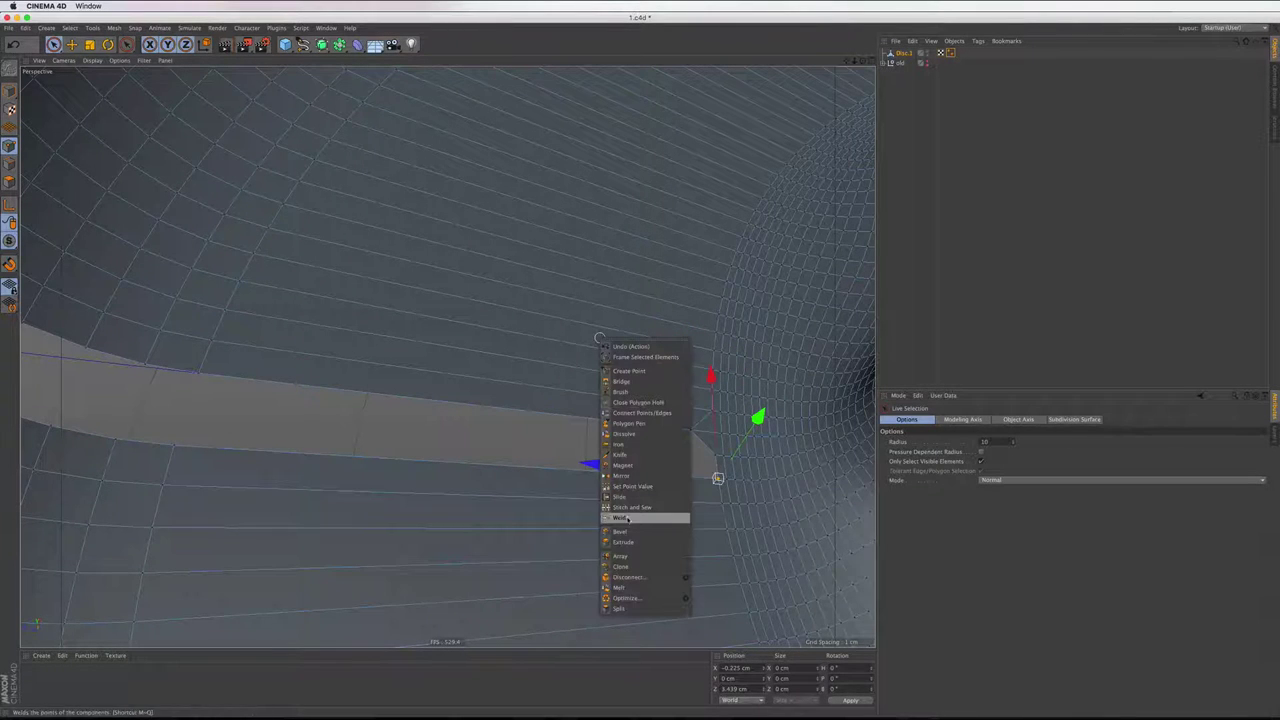
left_click(624, 497)
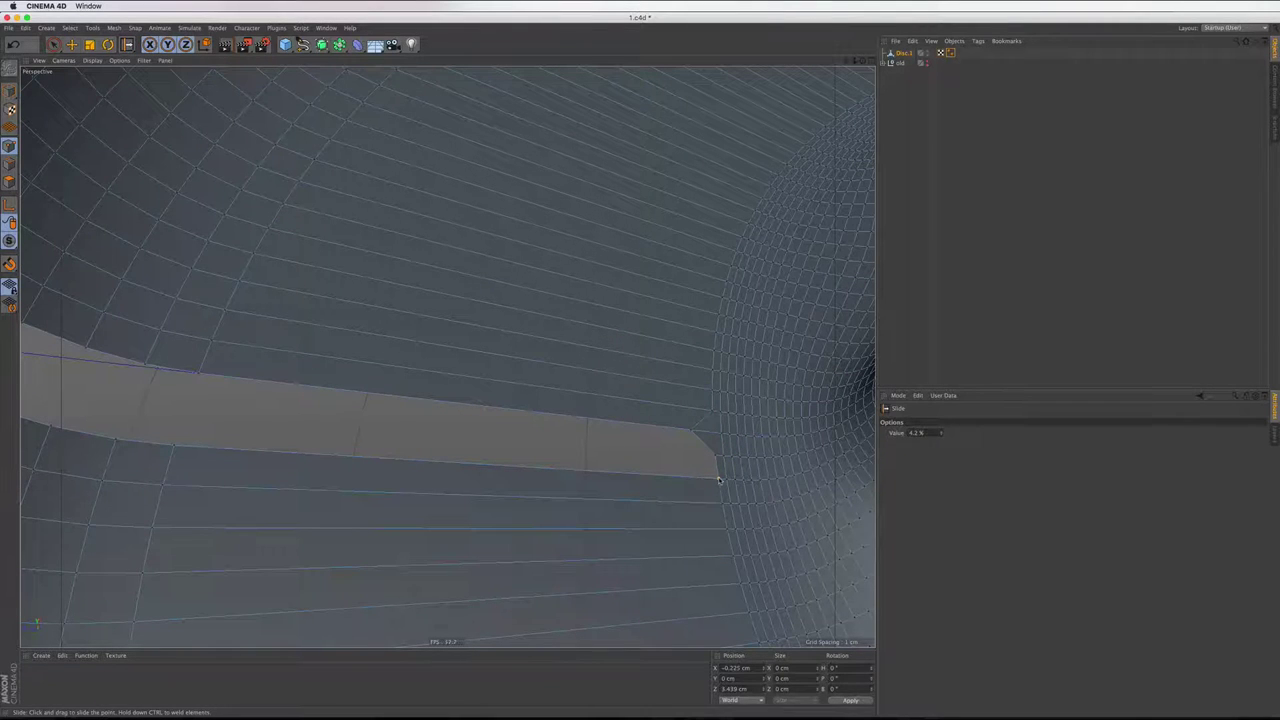
left_click_drag(718, 481, 689, 479)
left_click_drag(697, 478, 630, 432, "alt")
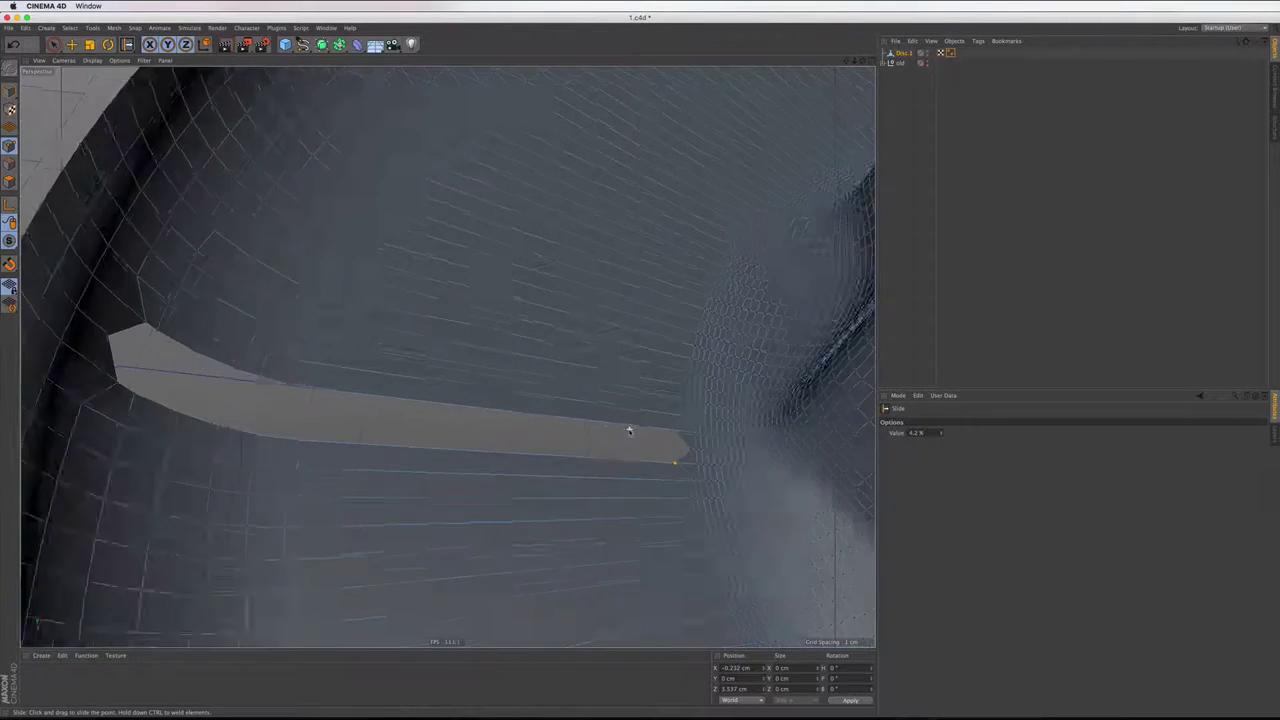
left_click(54, 44)
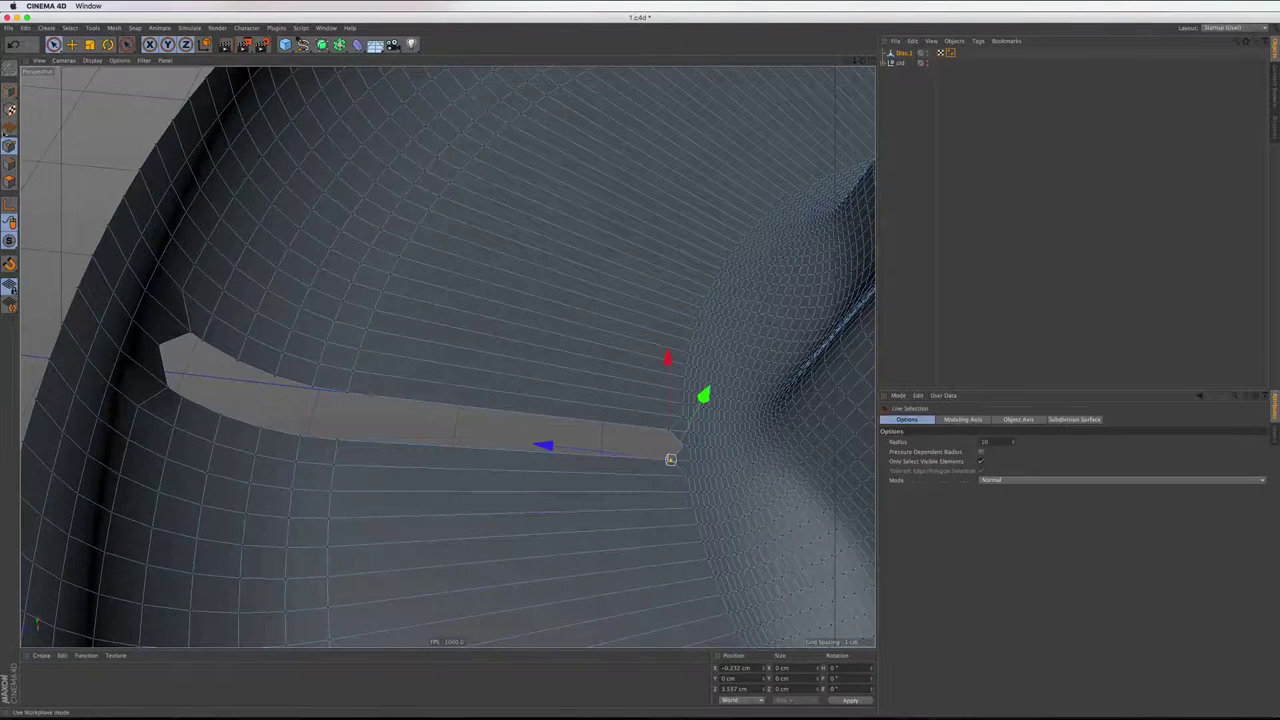
scroll(416, 316, "down", 5)
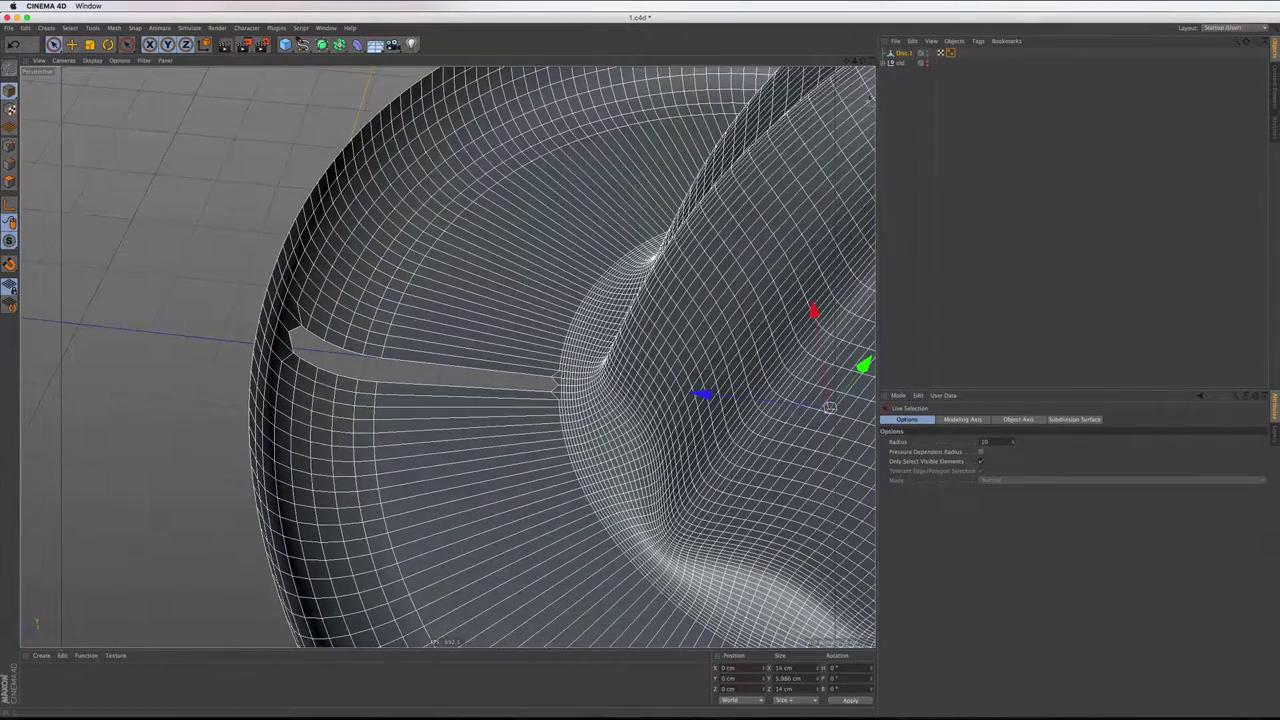
Select the slot's corner point at the rim and nudge it slightly along Z
left_click_drag(830, 407, 907, 160, "alt")
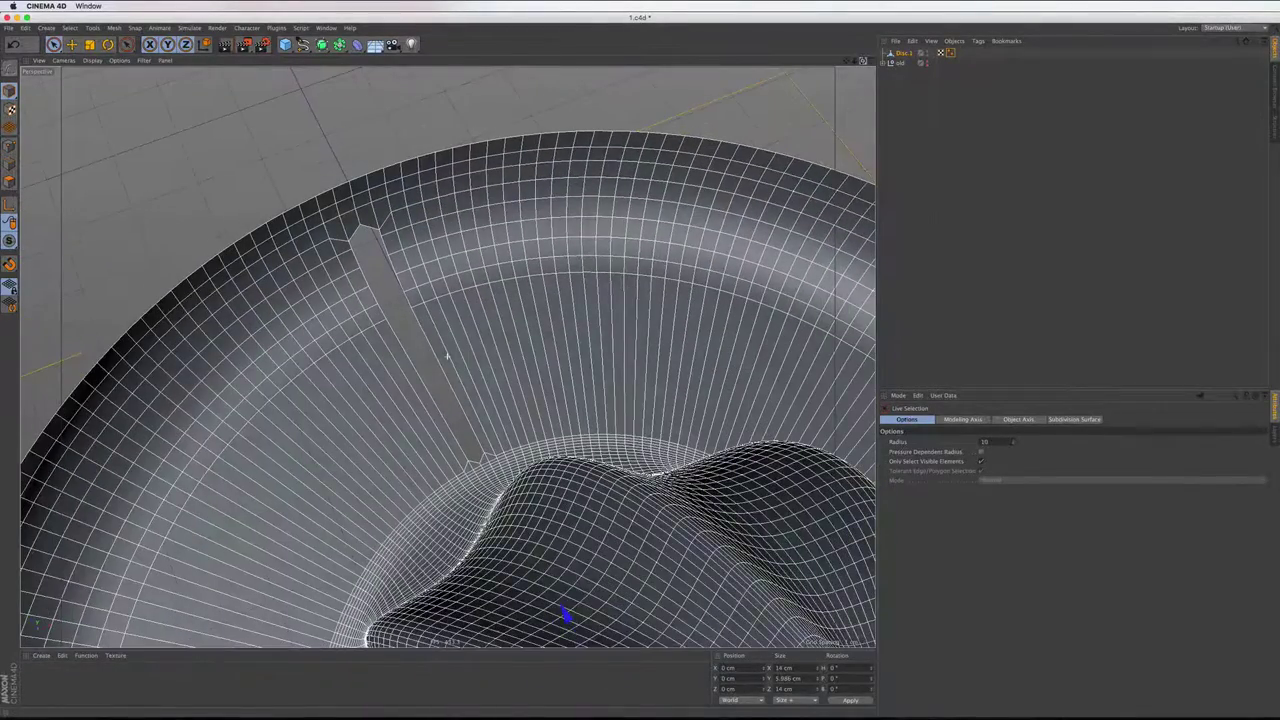
left_click(907, 160)
mouse_move(692, 213)
left_mouse_down("alt")
mouse_move(651, 277)
mouse_move(400, 220)
left_mouse_up("alt")
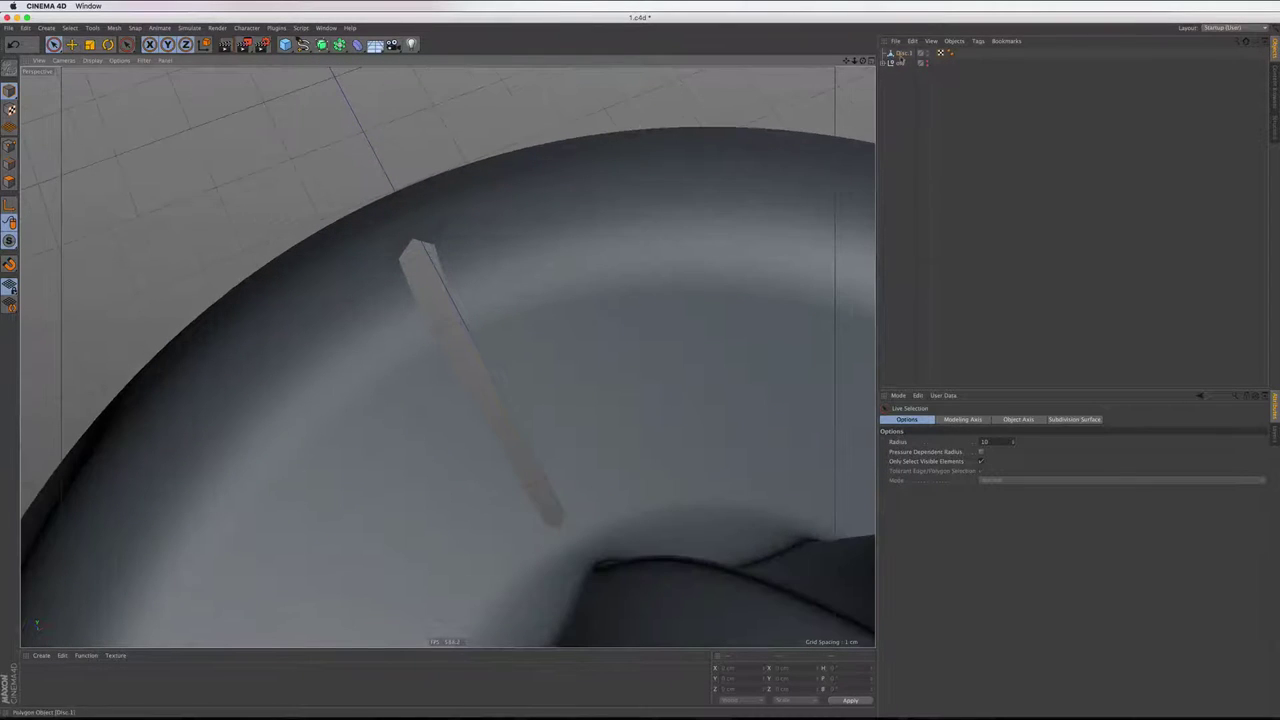
left_click(900, 52)
scroll(392, 234, "up", 2)
scroll(392, 234, "up", 2)
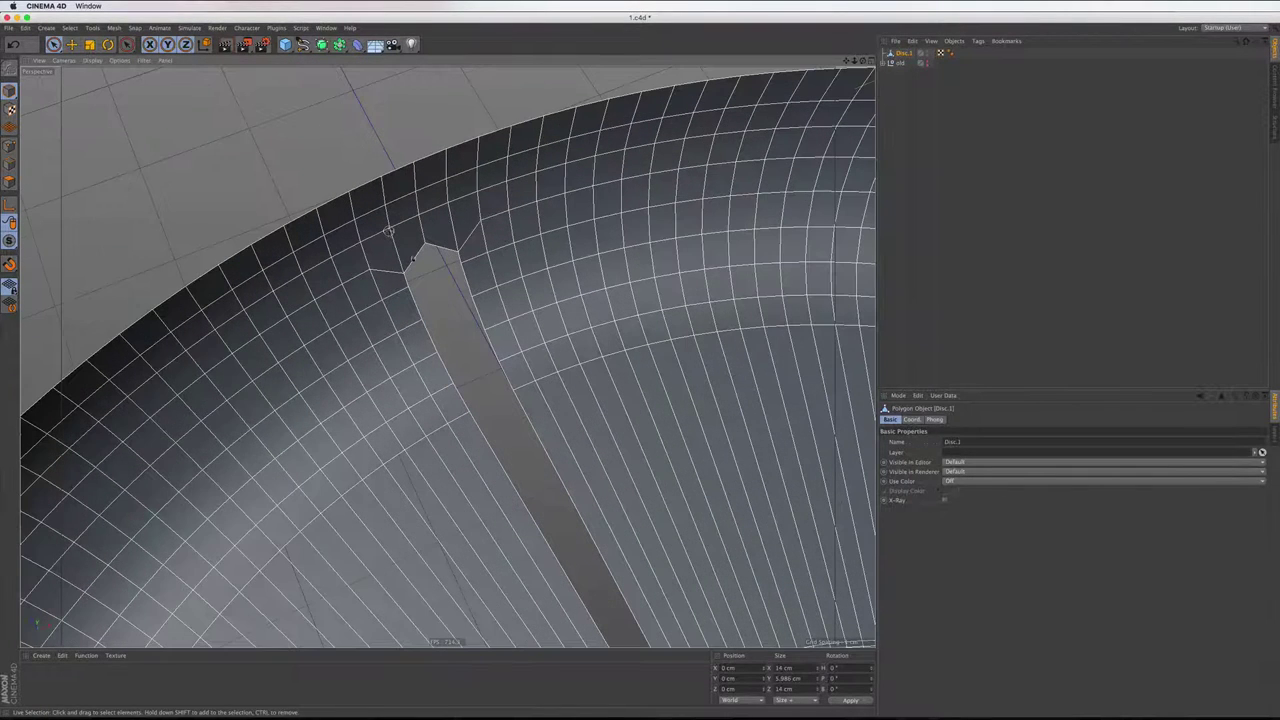
left_click(10, 144)
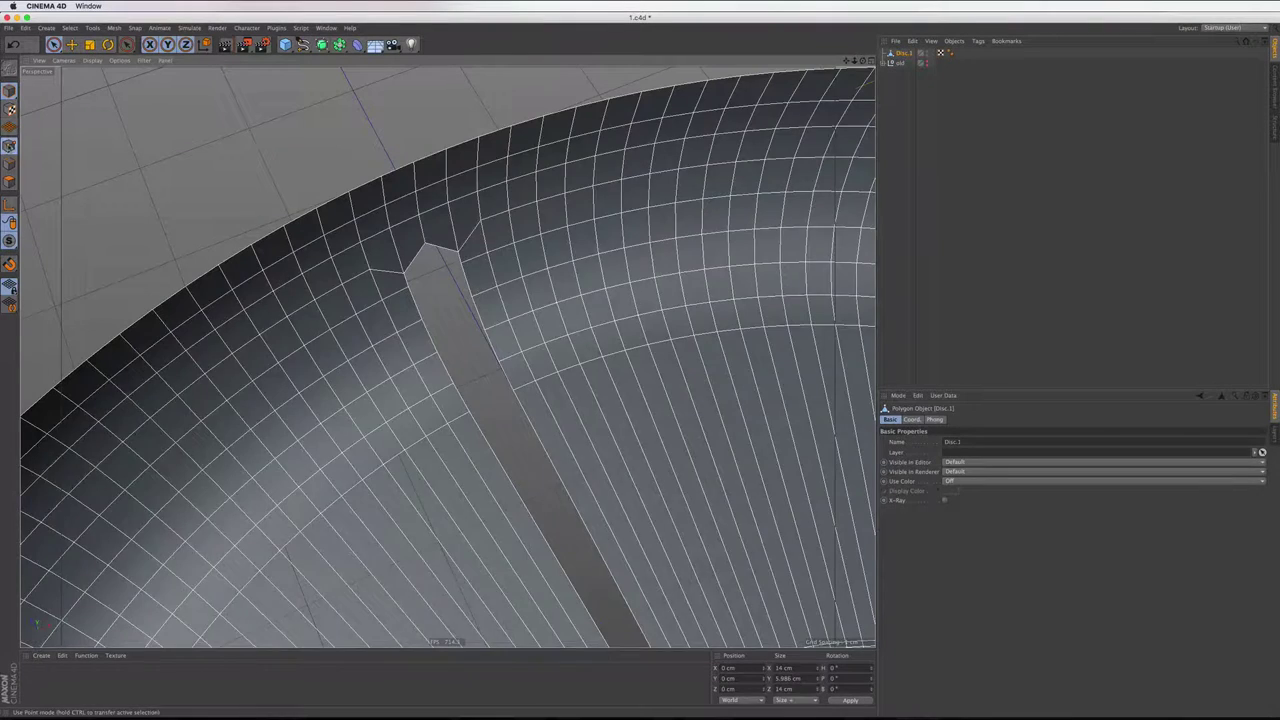
left_click(403, 273)
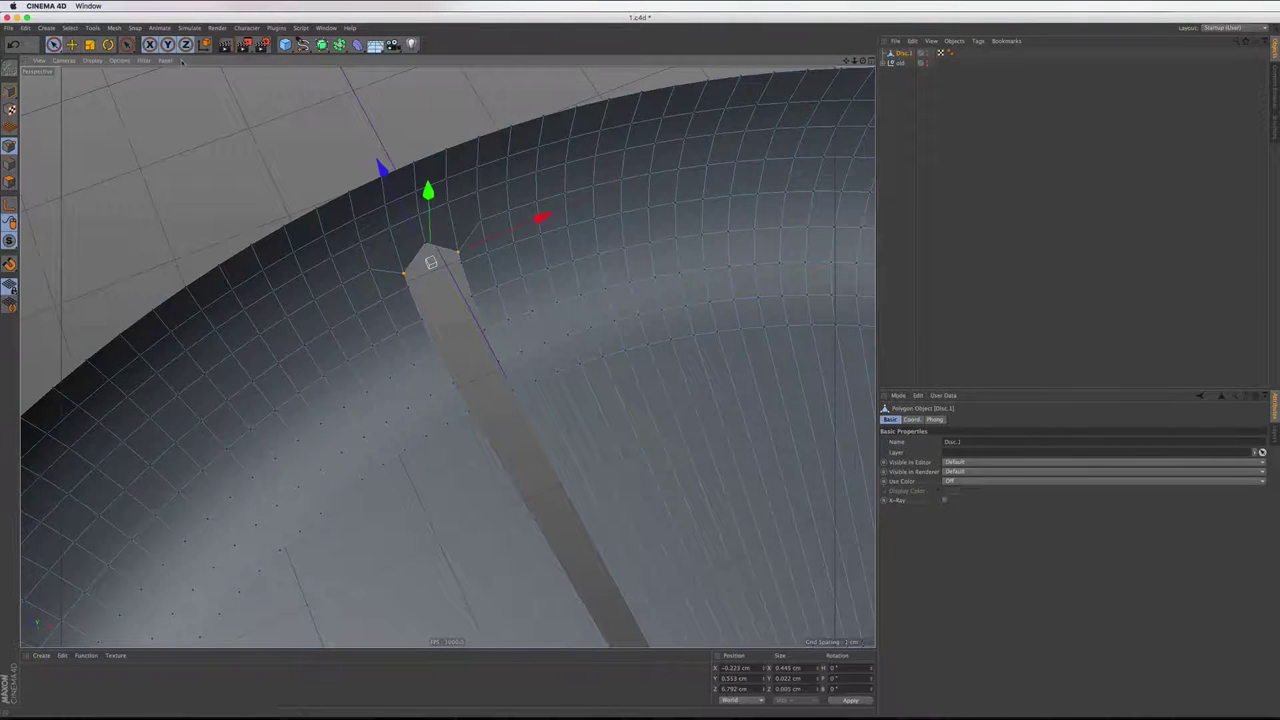
left_click_drag(381, 166, 396, 201)
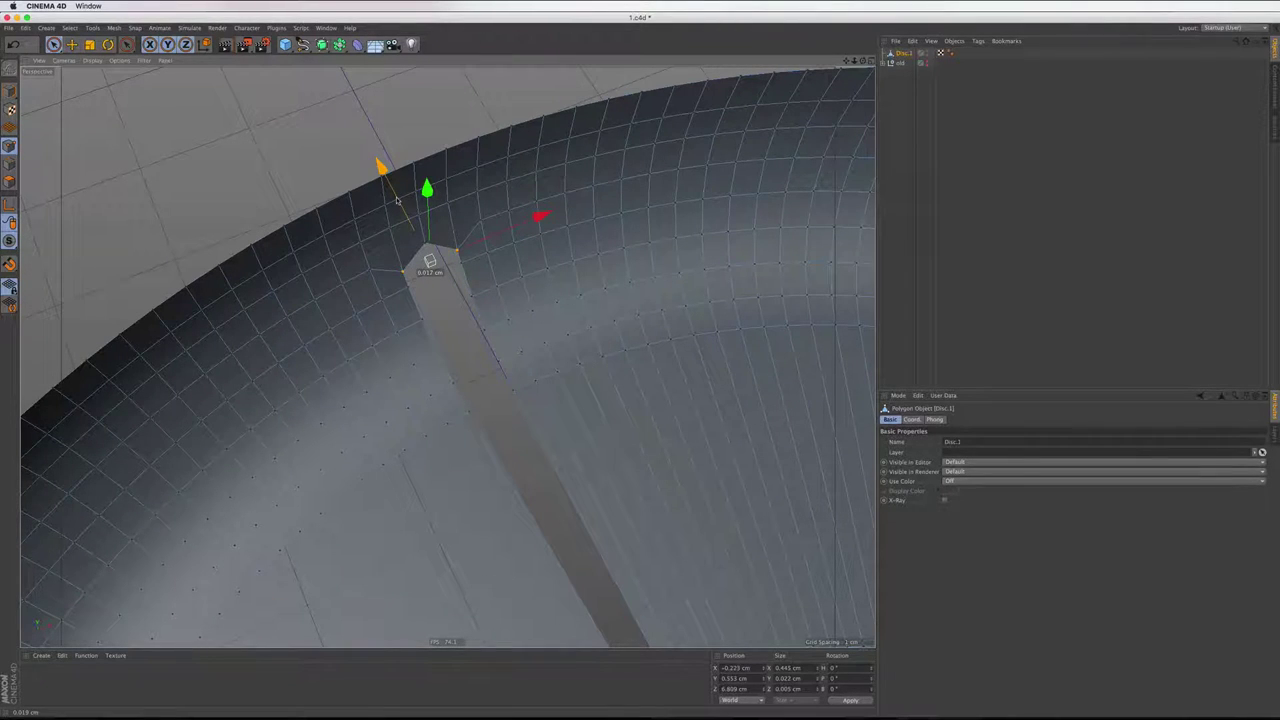
left_click_drag(396, 201, 380, 163)
left_click(713, 206)
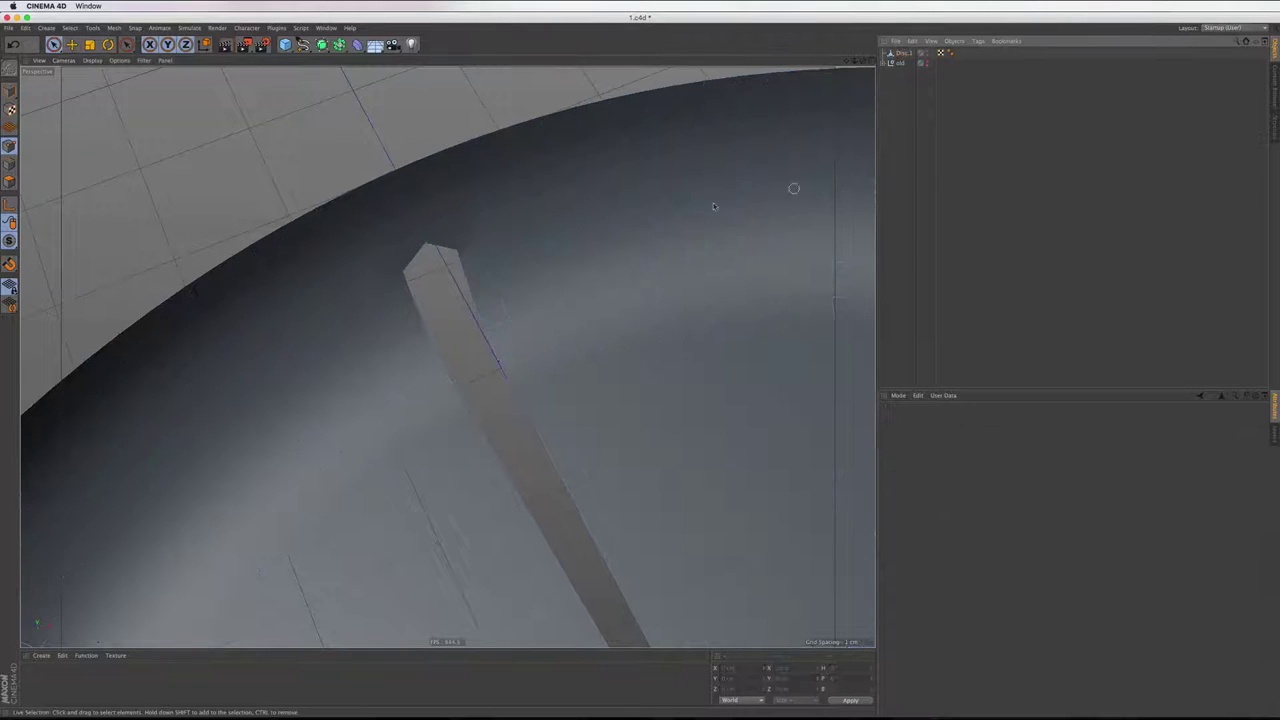
left_click(461, 280)
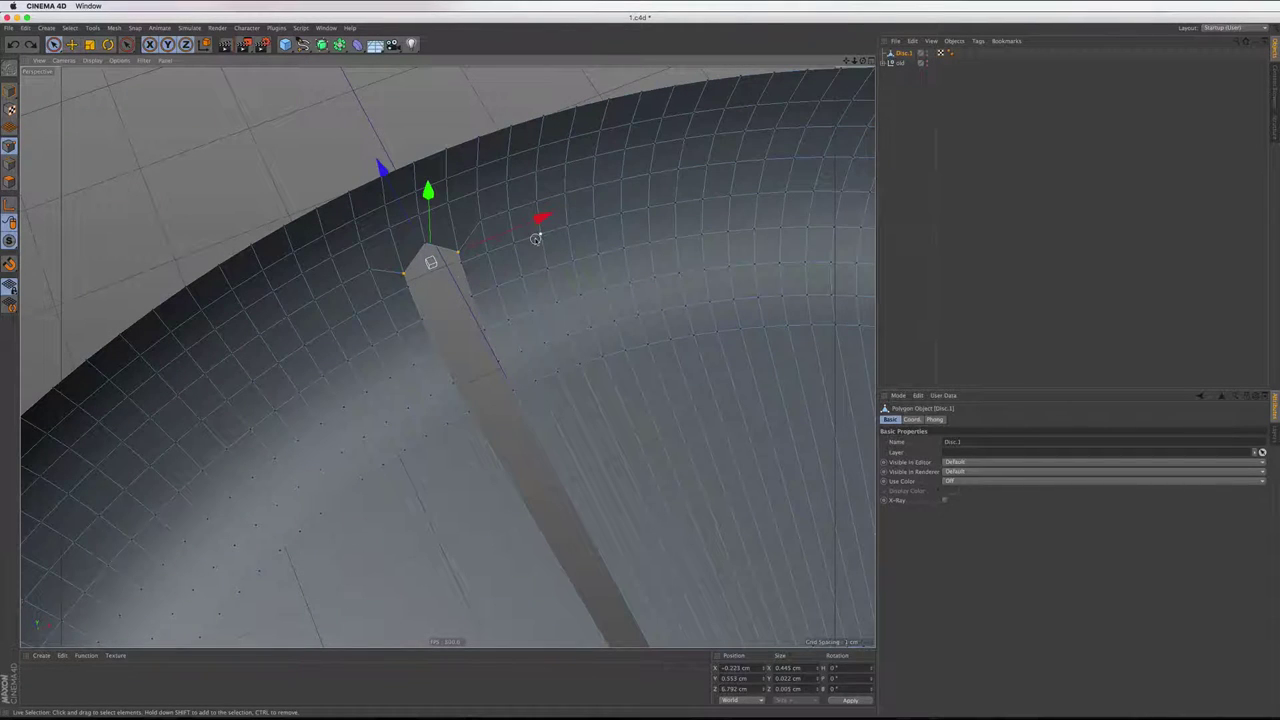
mouse_move(534, 234)
left_mouse_down("alt")
mouse_move(408, 306)
mouse_move(389, 263)
mouse_move(421, 291)
left_mouse_up("alt")
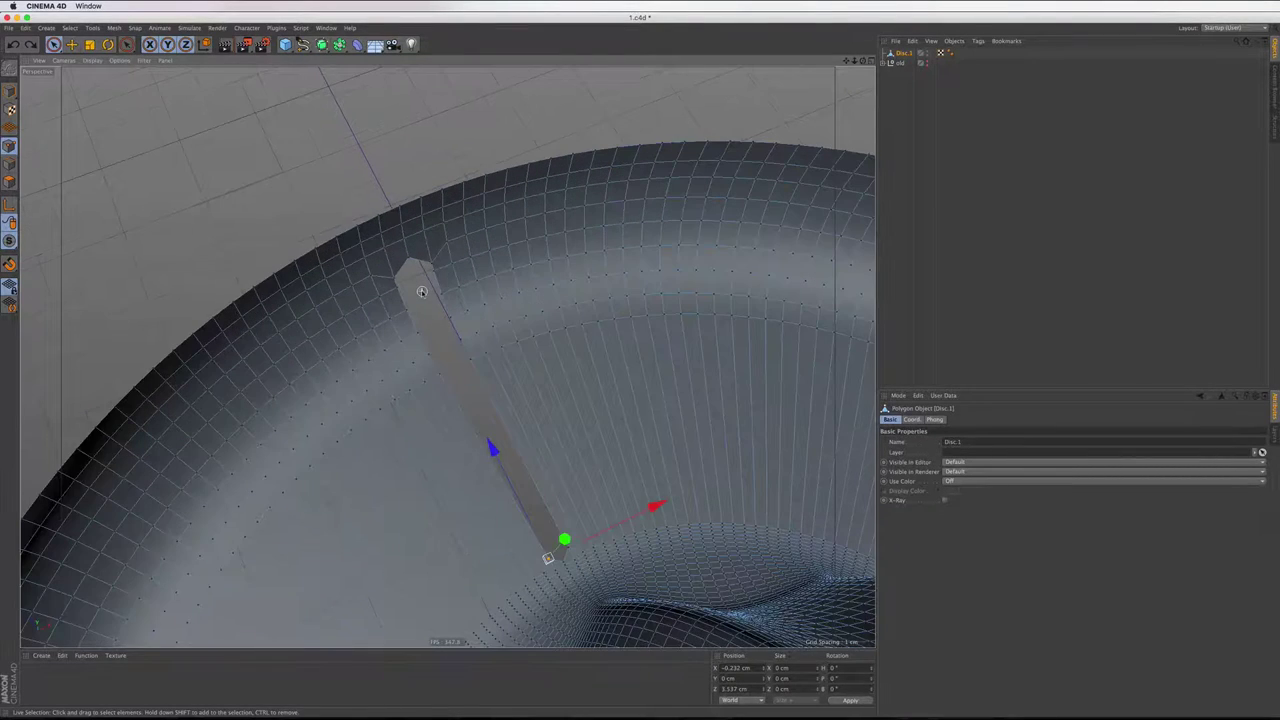
Save the scene and nudge the strip's outer tip point along Z to about 6.91 cm
key("ctrl+s")
key("ctrl+shift+z")
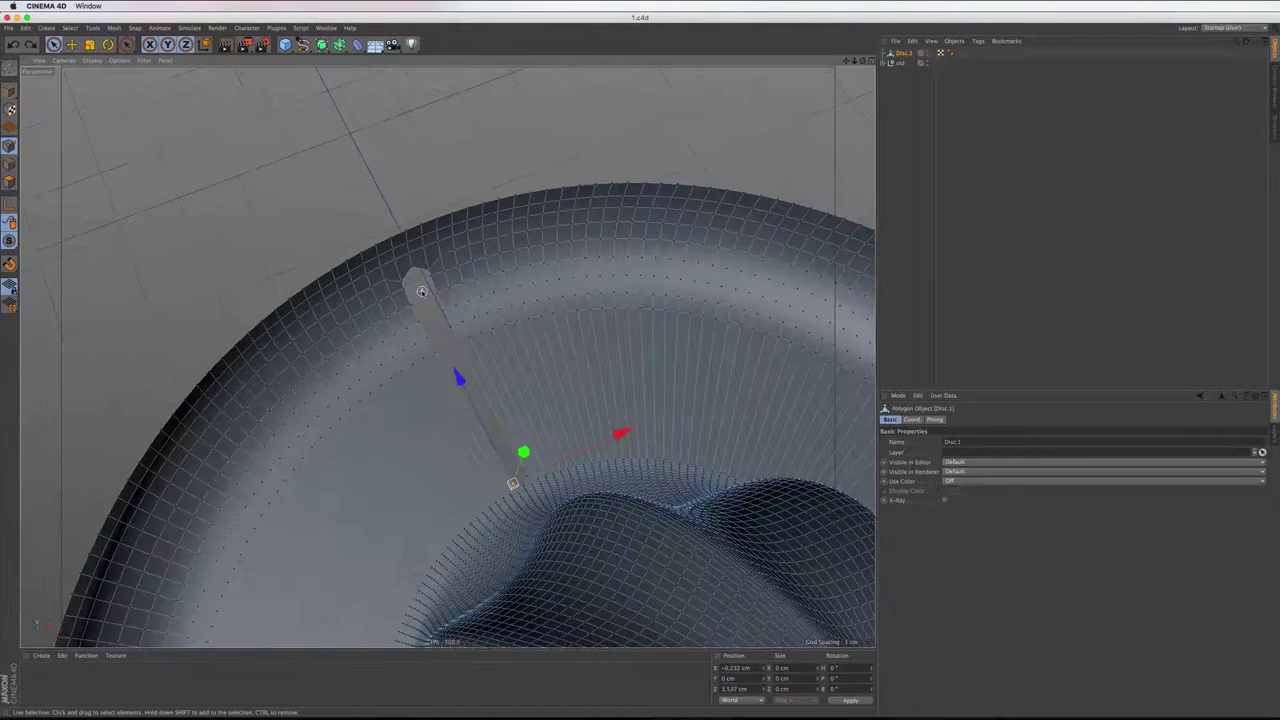
left_click(894, 139)
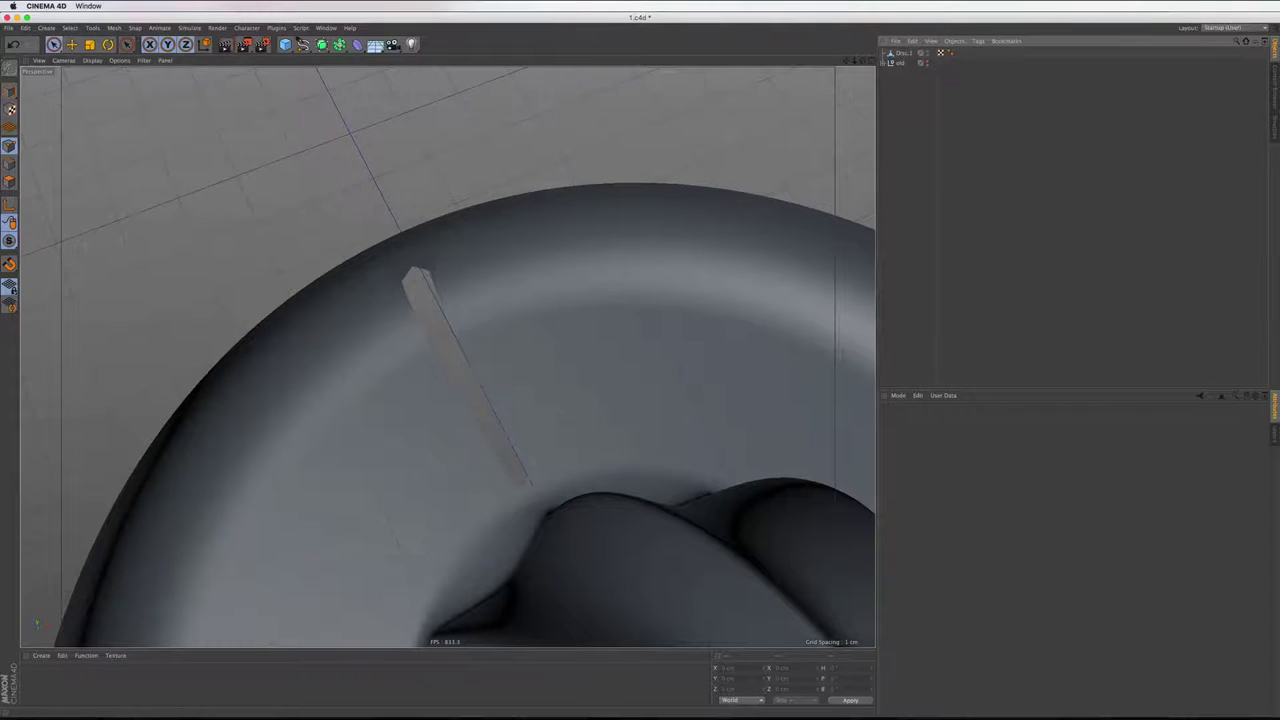
key("ctrl+shift+z")
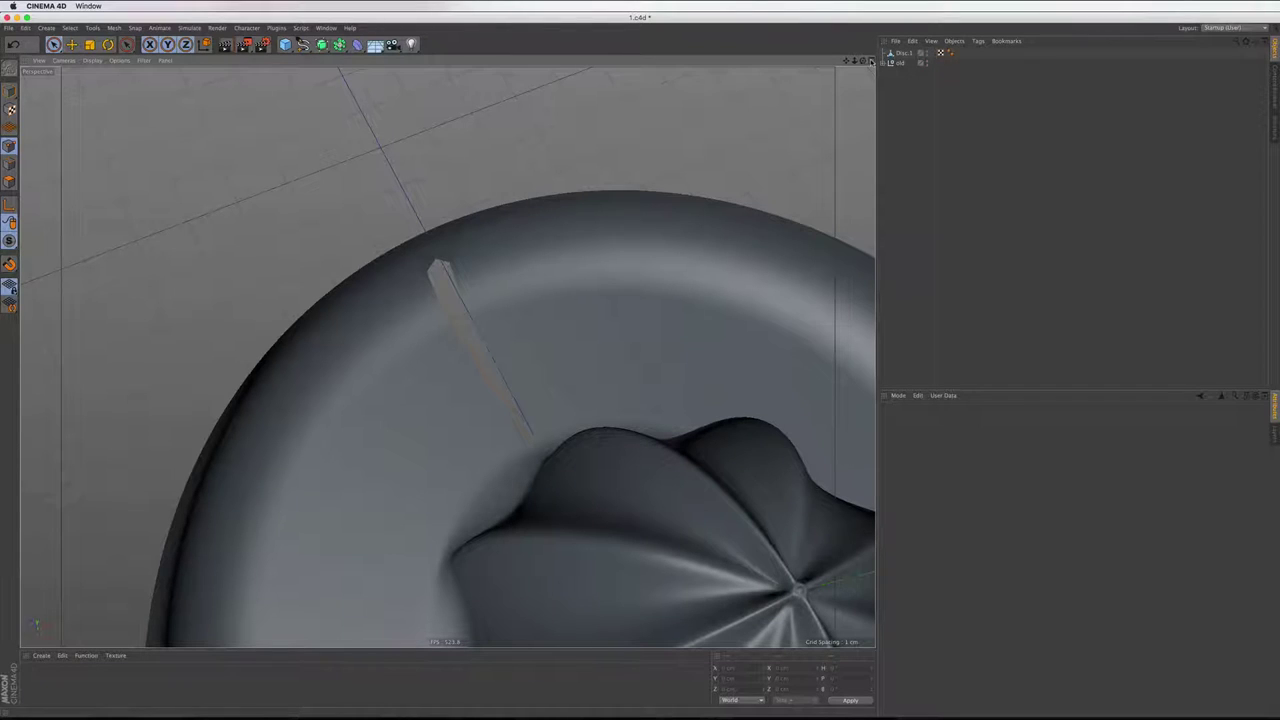
left_click_drag(508, 258, 352, 162, "alt")
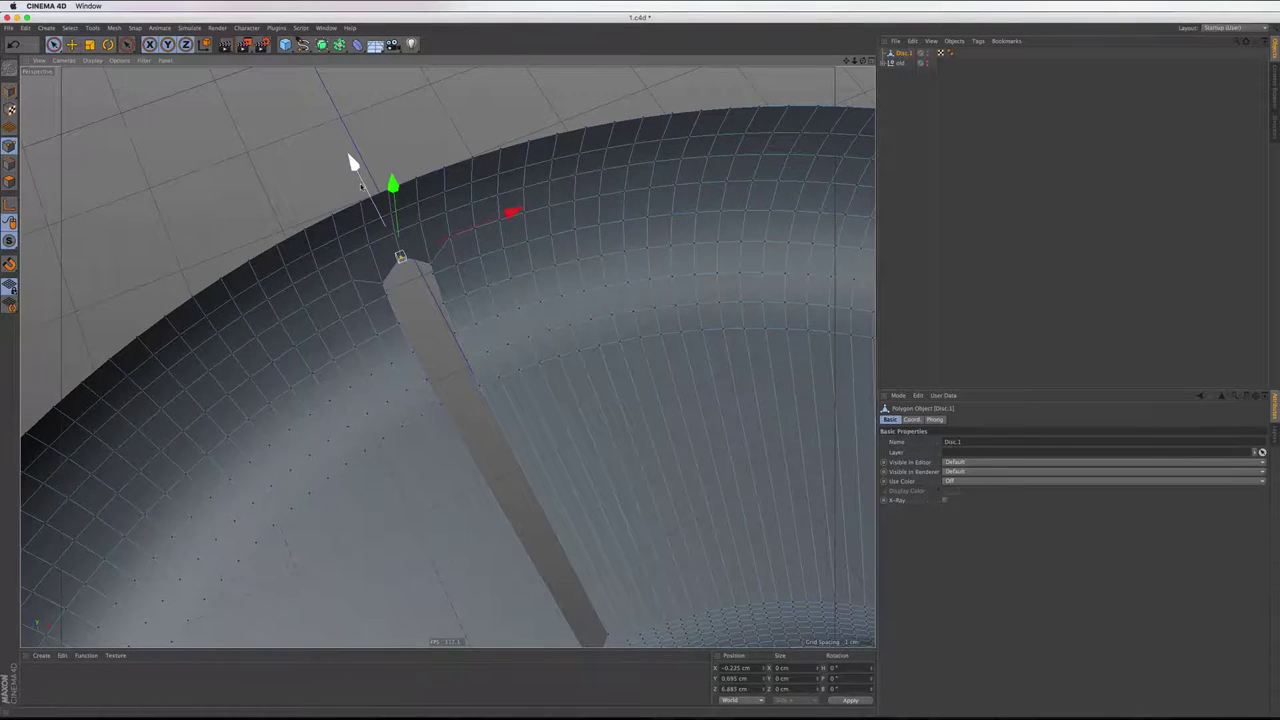
left_click_drag(364, 183, 360, 181)
key("ctrl+z")
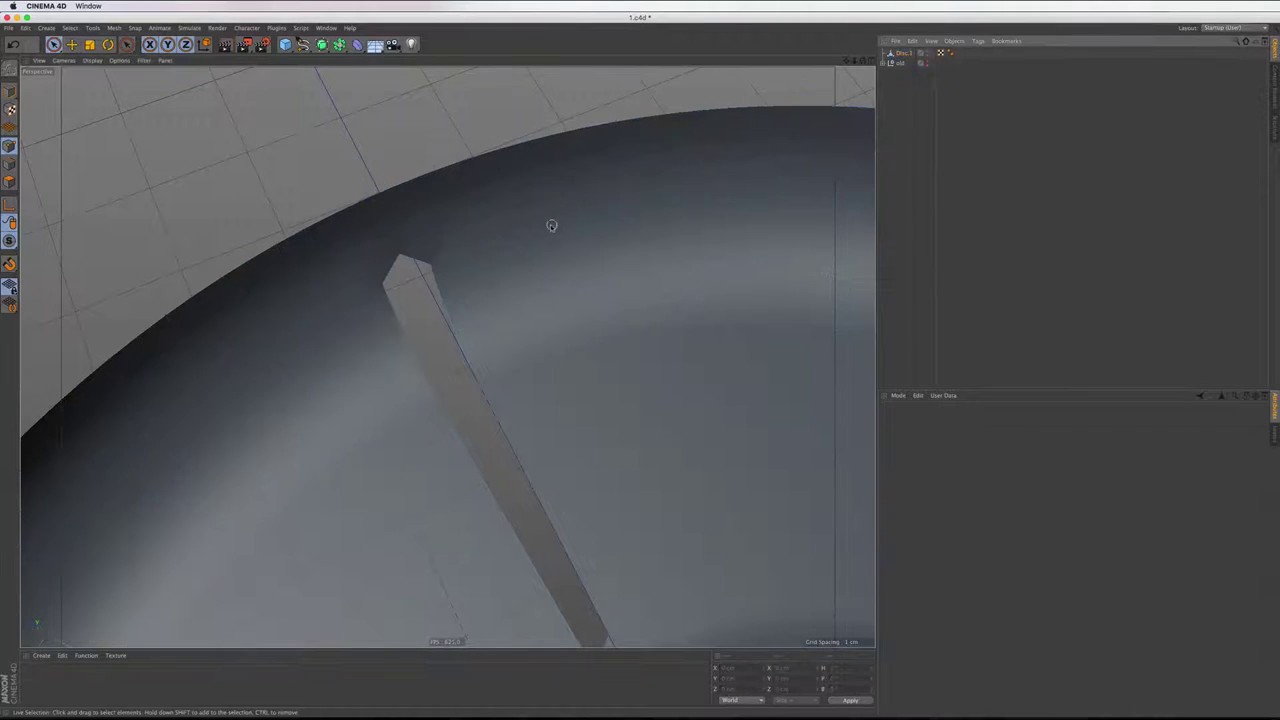
key("ctrl+shift+z")
Select both tip points of the slot strip and nudge them slightly along Z
left_click(890, 53)
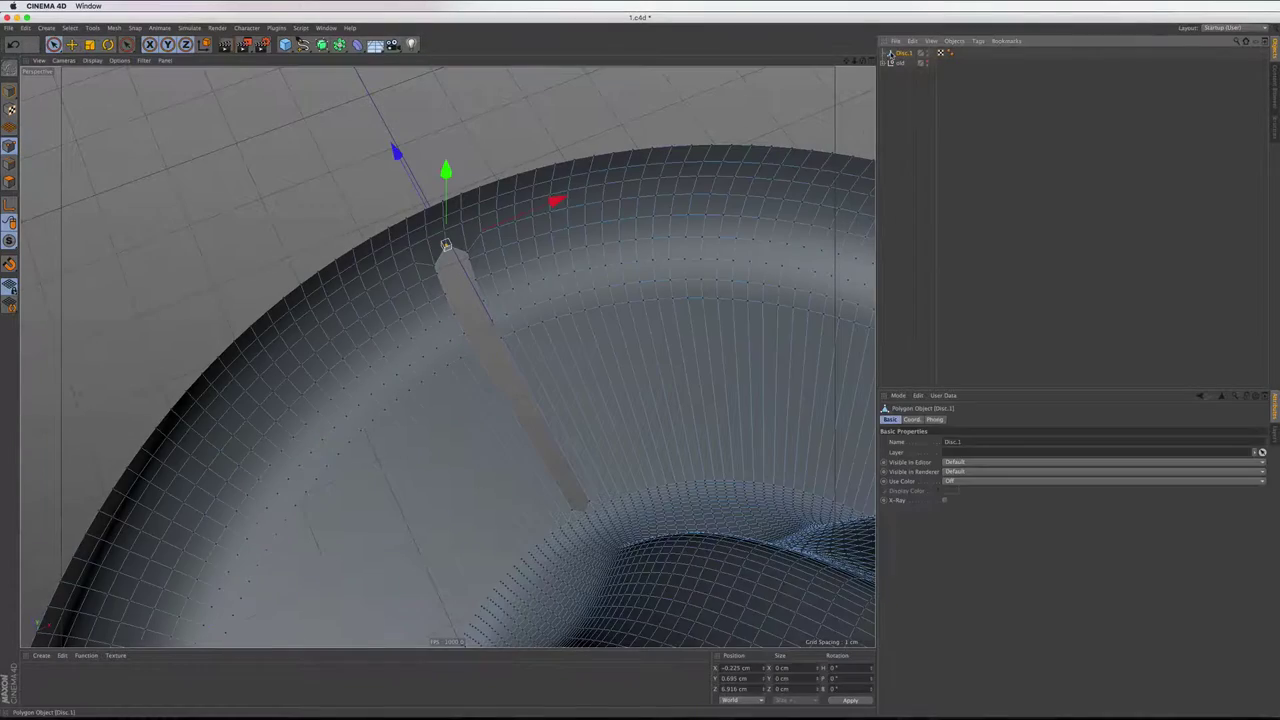
left_click_drag(447, 356, 447, 356, "alt")
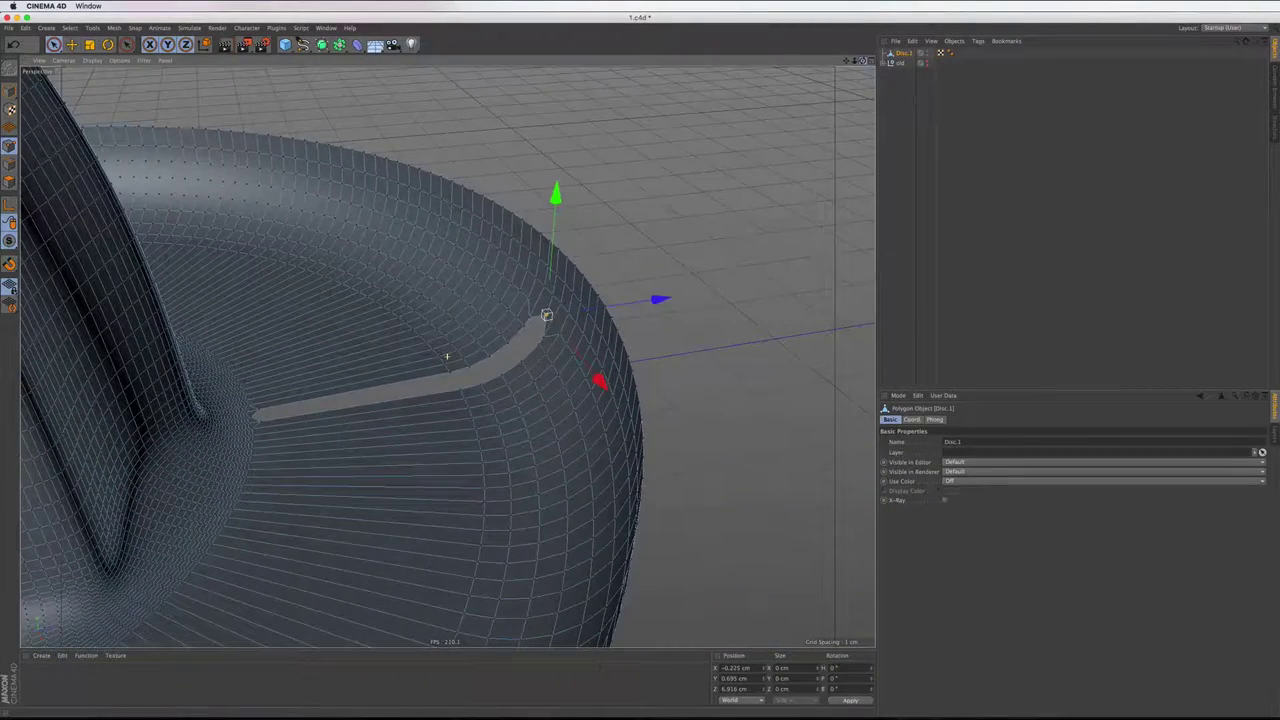
scroll(447, 356, "up", 3)
scroll(480, 340, "up", 2)
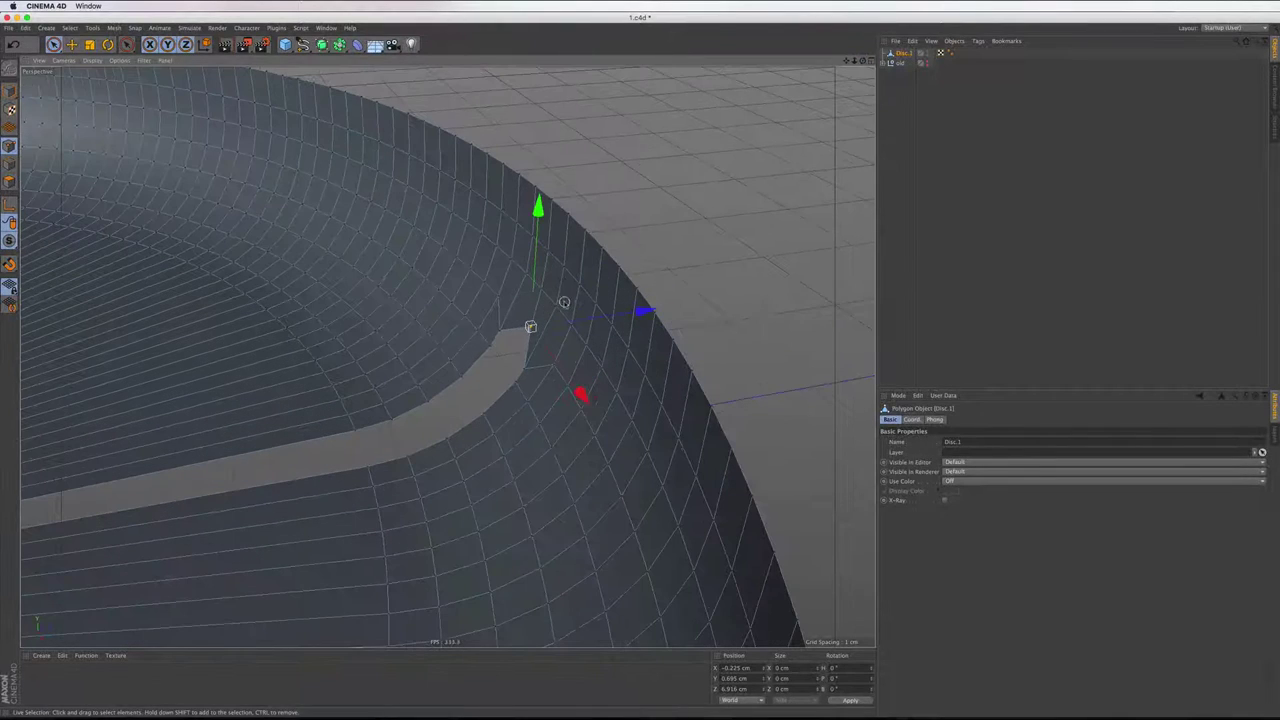
left_click(522, 366, "shift")
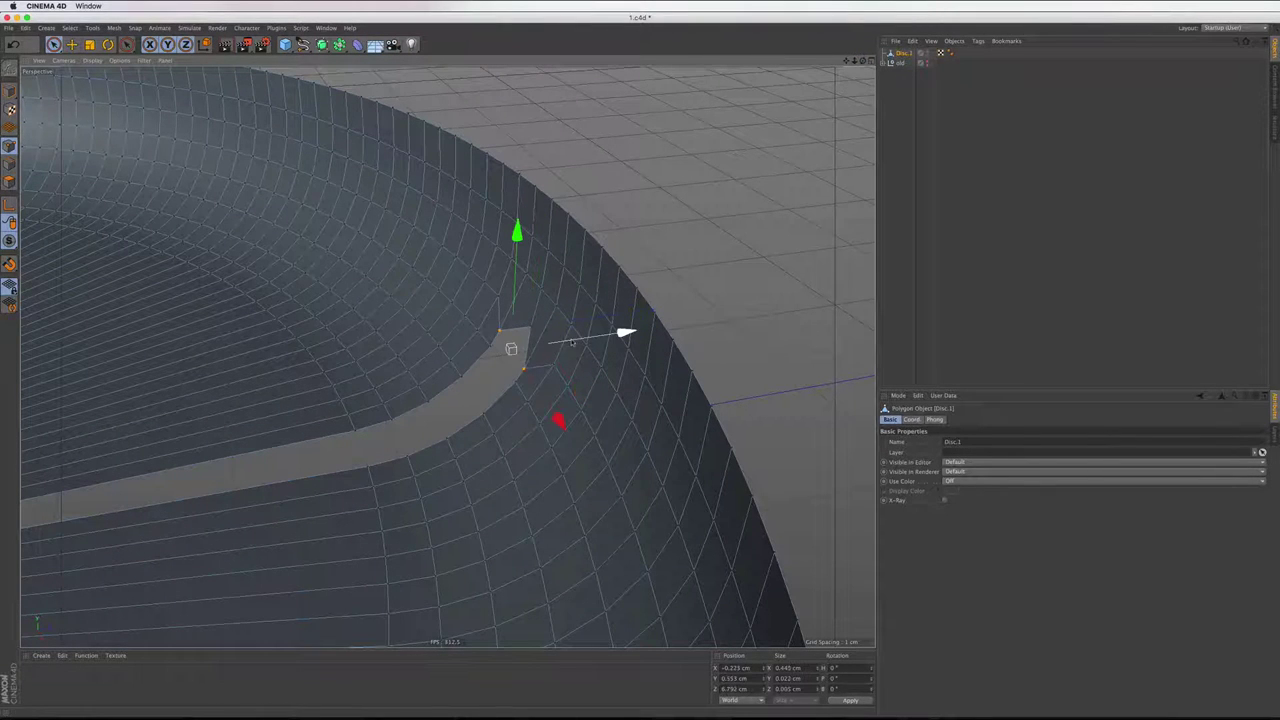
left_click(859, 165)
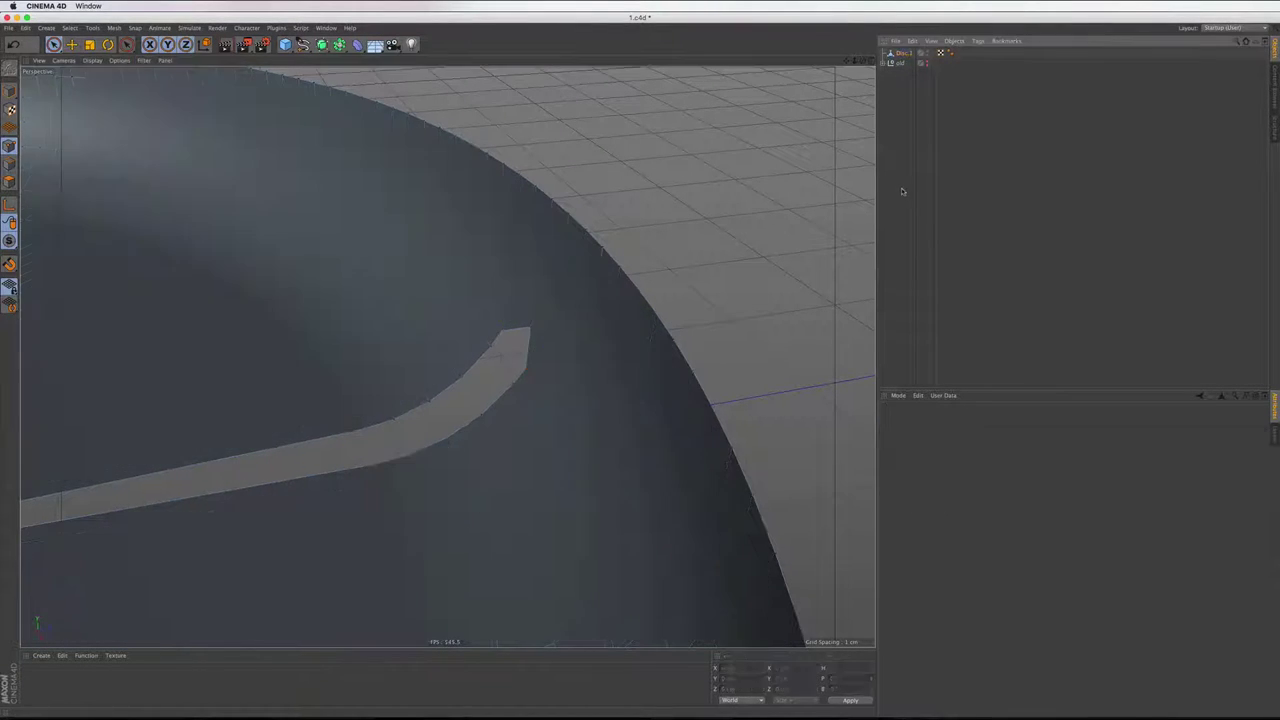
left_click_drag(443, 357, 446, 354, "alt")
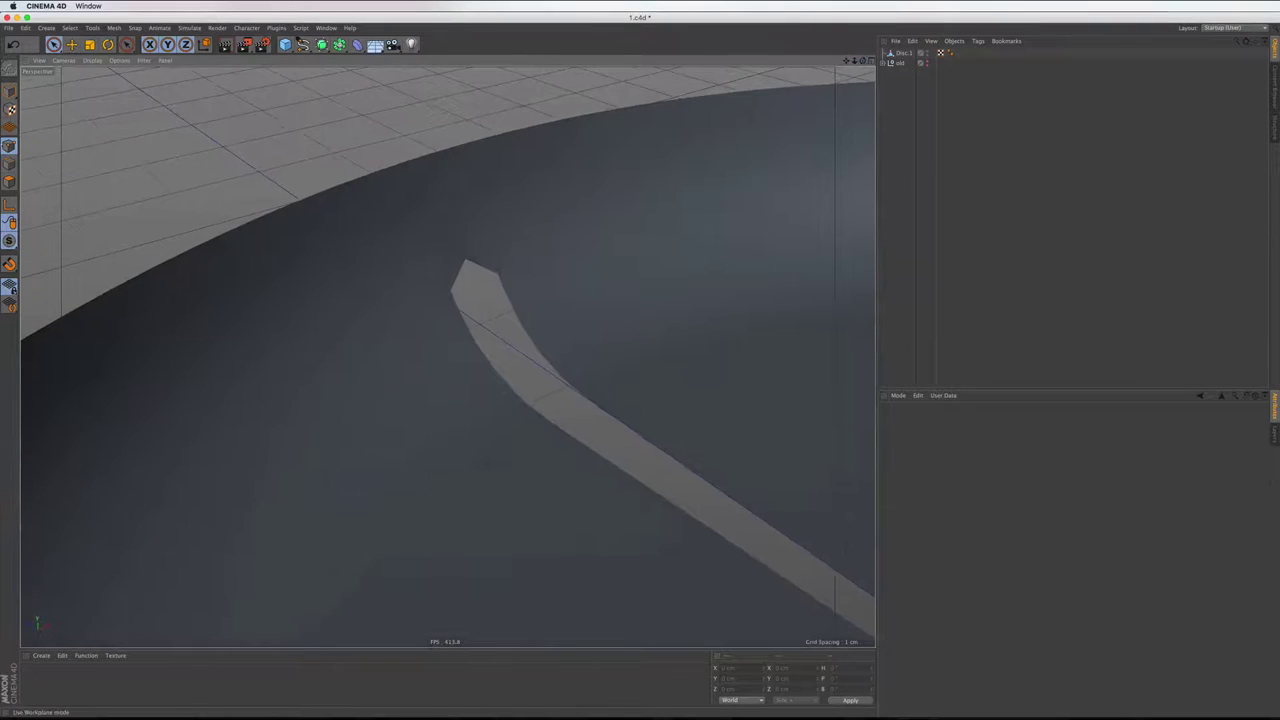
left_click(446, 354)
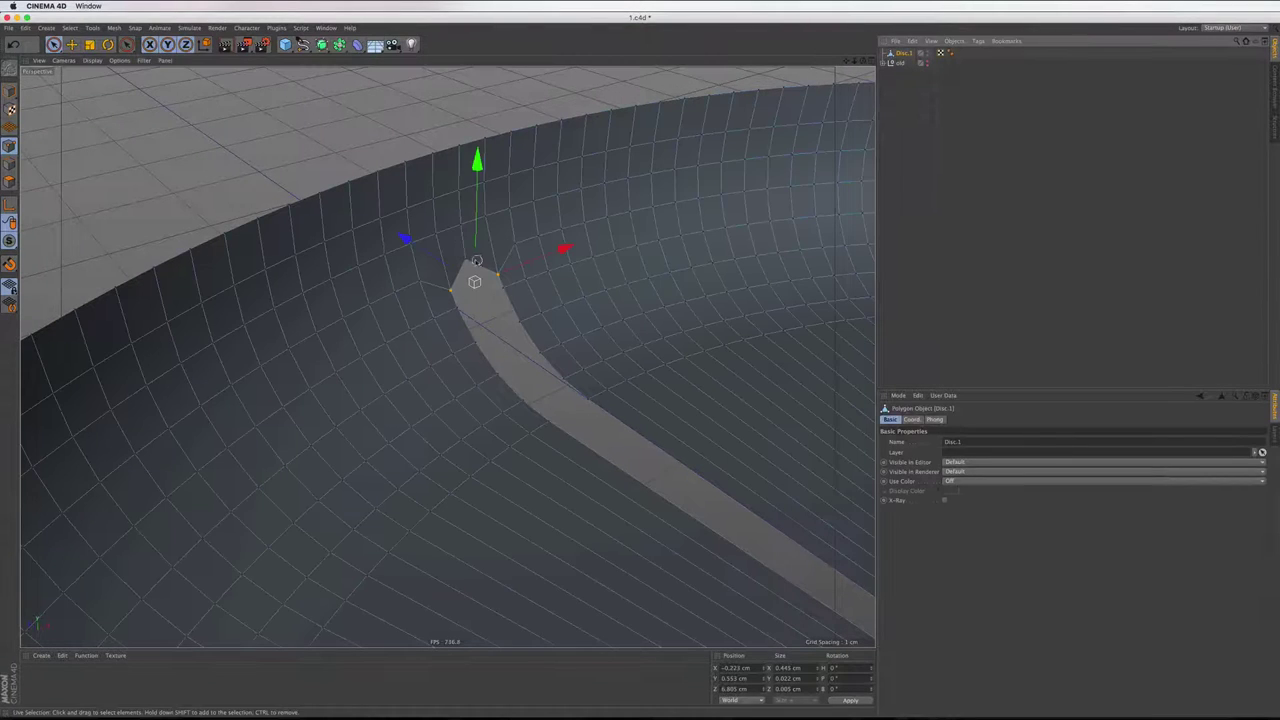
left_click_drag(432, 238, 442, 277)
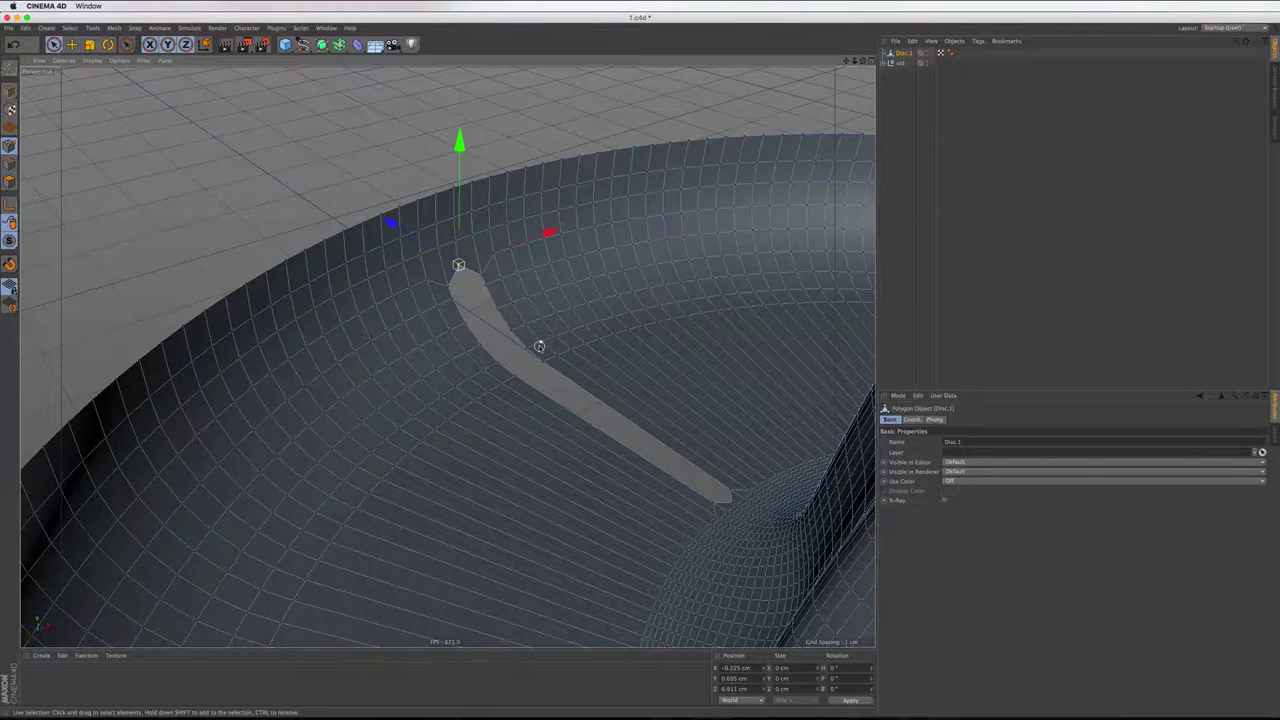
left_click_drag(539, 346, 540, 346)
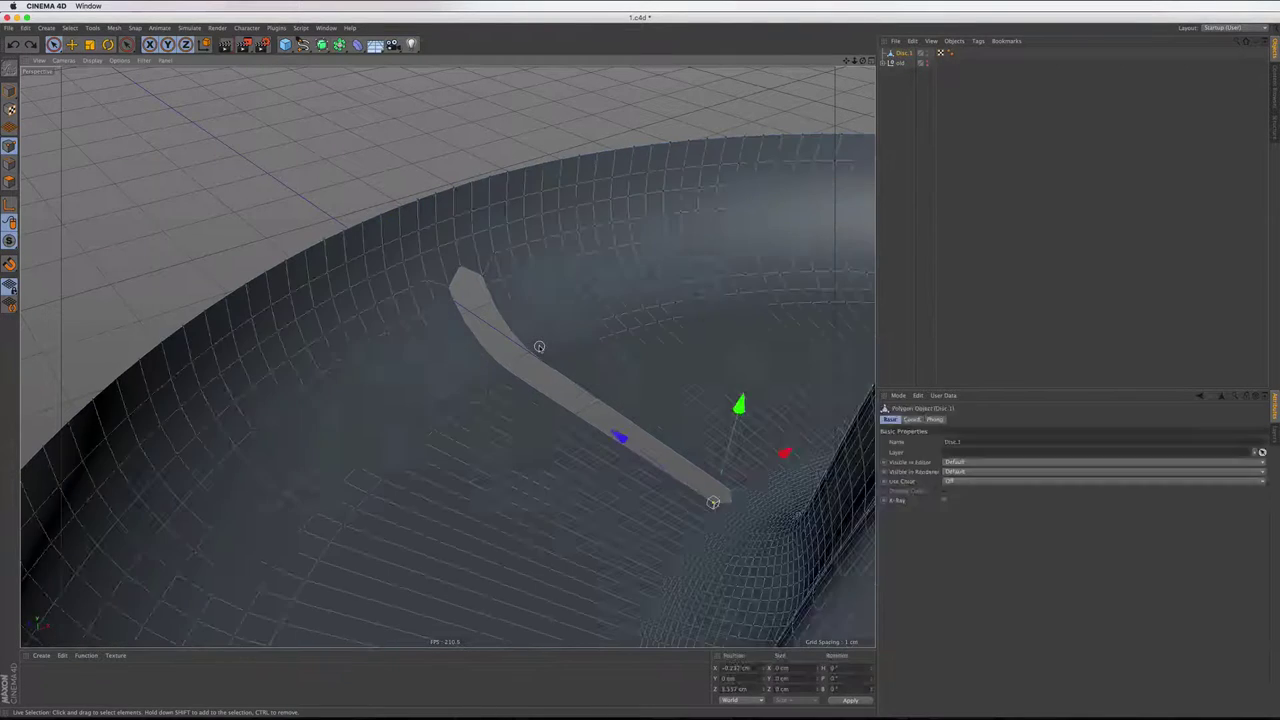
key("Return")
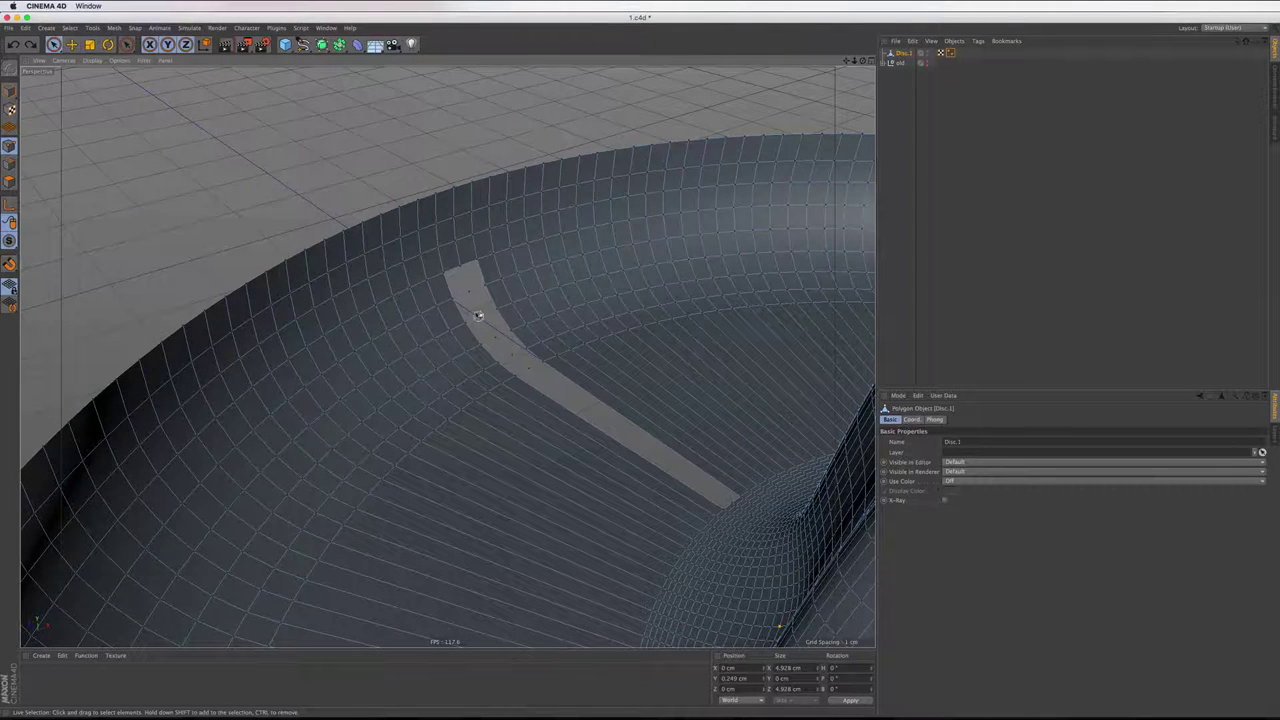
Check the slot in four-view, then switch to Polygons mode and pick a brim polygon
left_click_drag(467, 288, 510, 358)
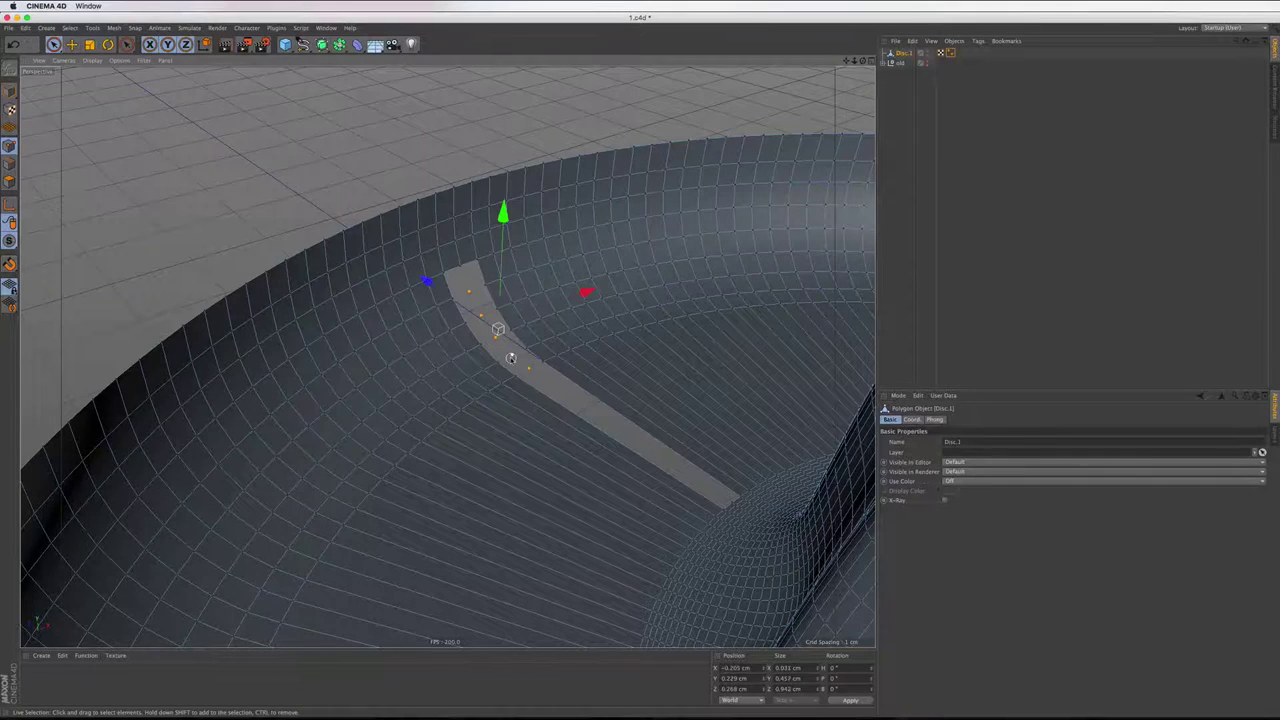
left_click(510, 358)
scroll(510, 358, "down", 3)
scroll(510, 358, "down", 3)
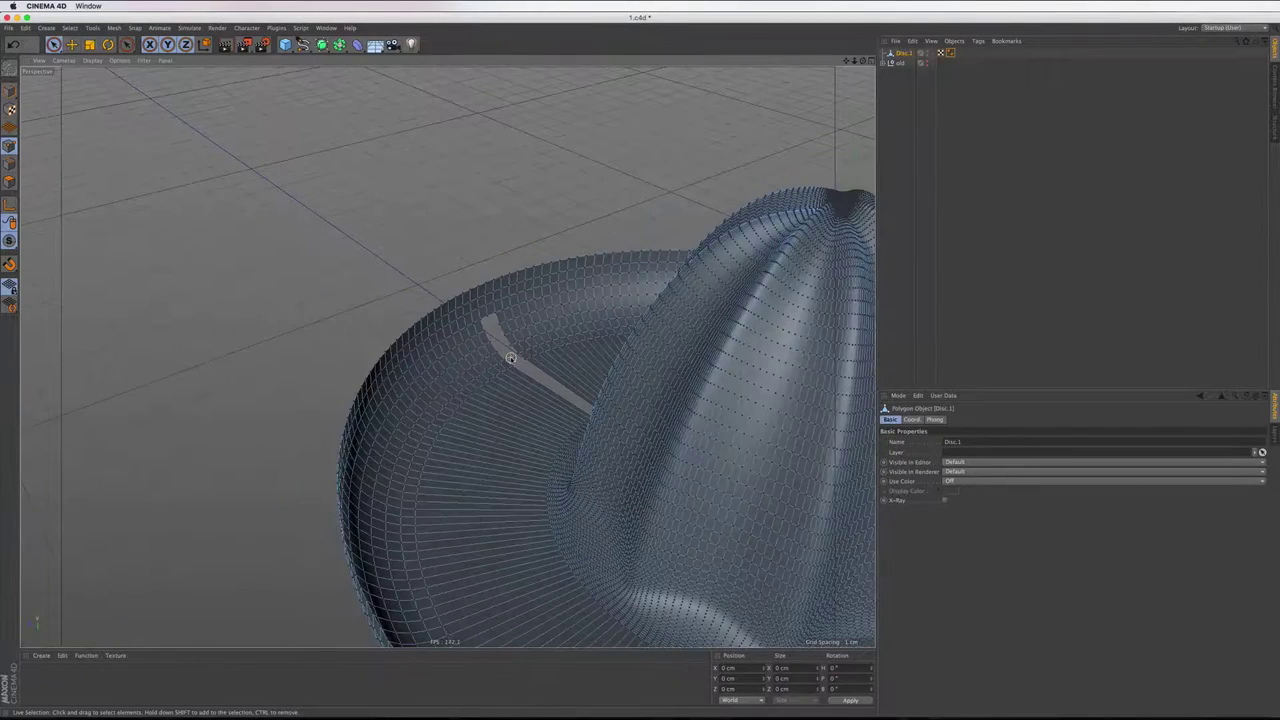
left_click(869, 61)
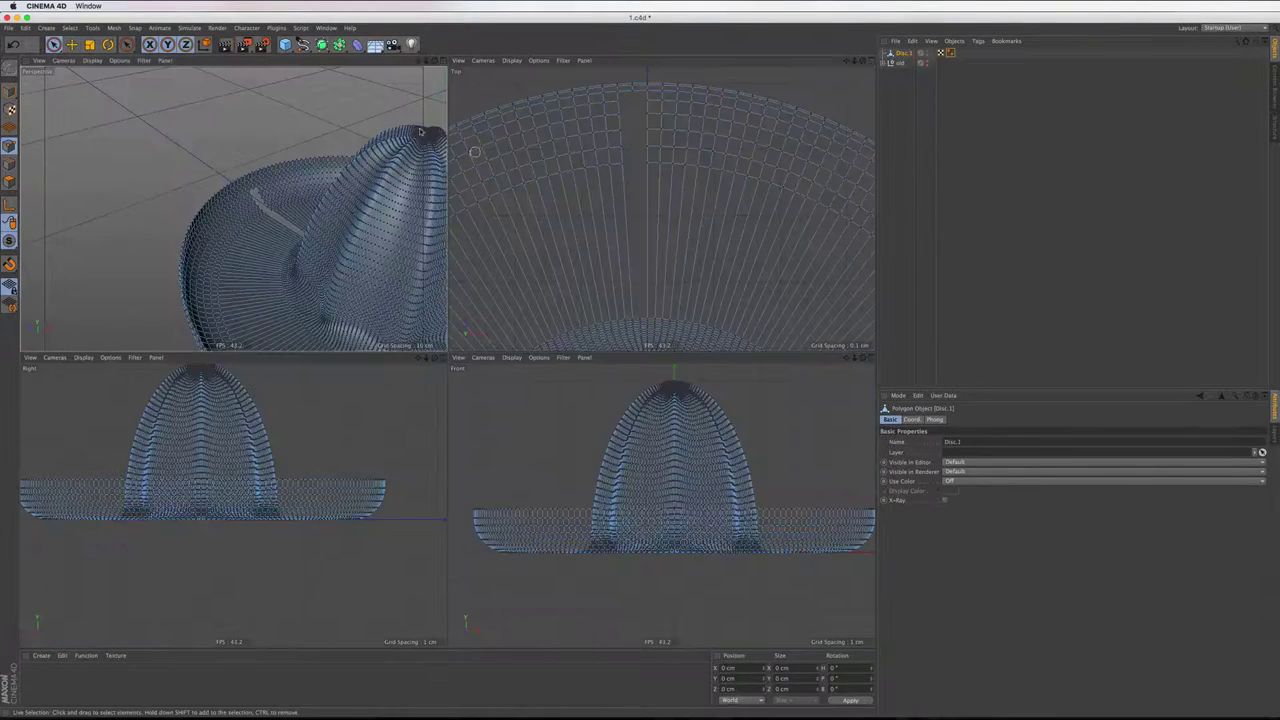
left_click(443, 61)
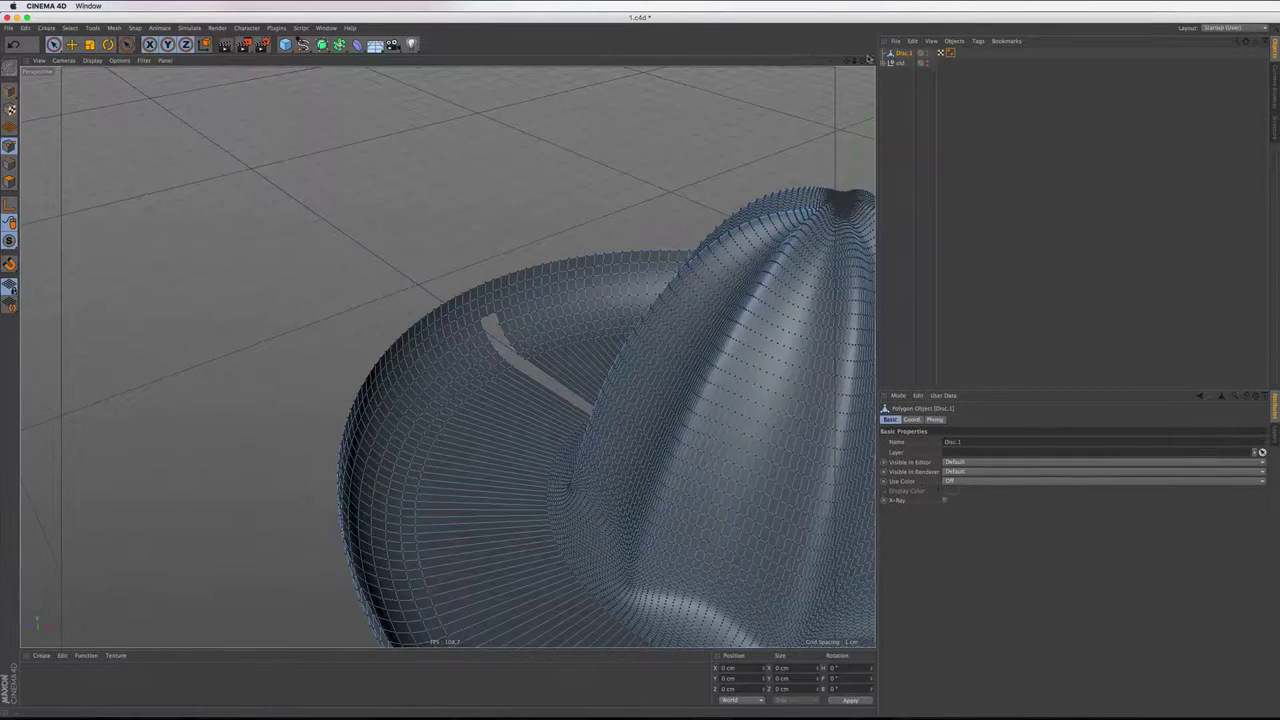
left_click_drag(866, 61, 852, 62)
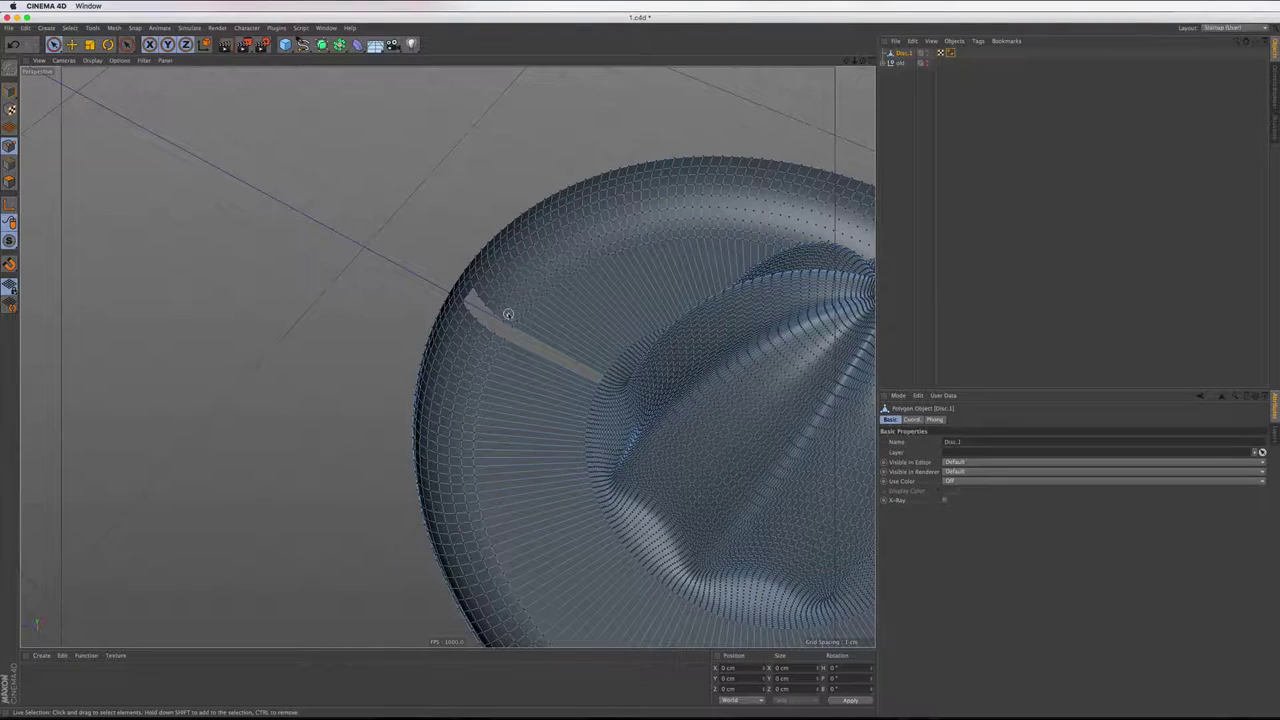
left_click(9, 181)
left_click(519, 354)
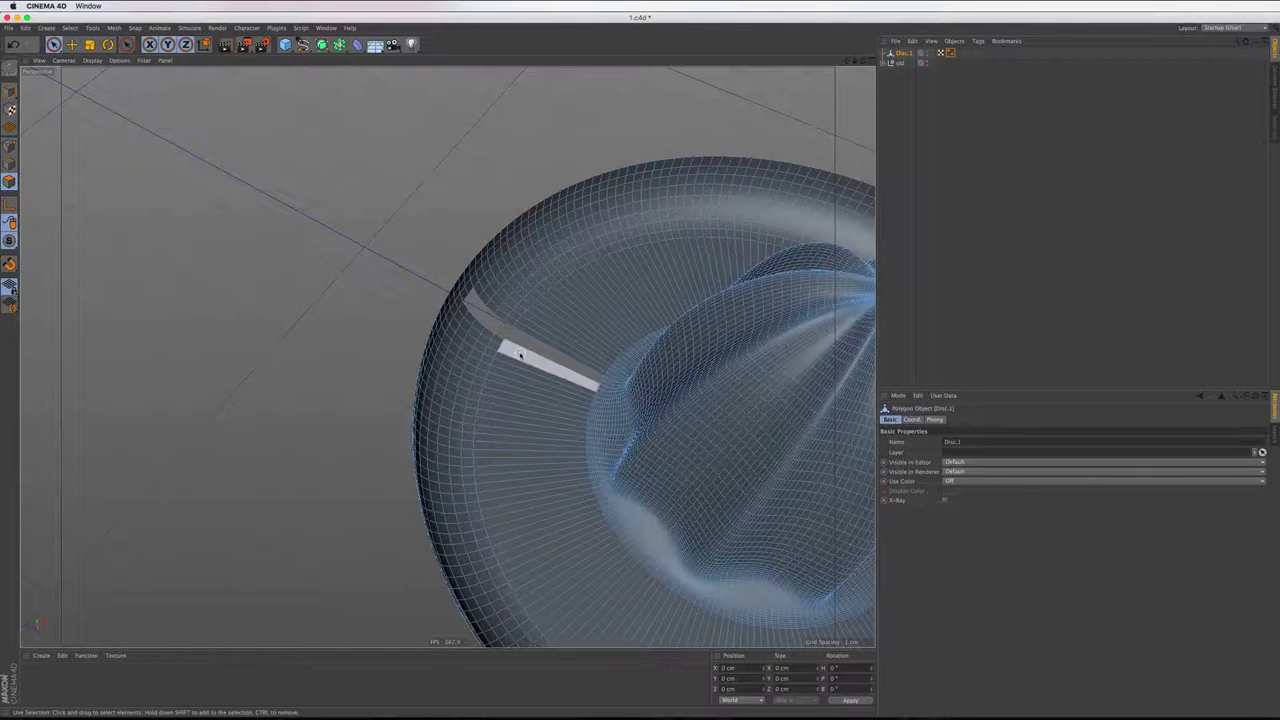
With Loop Selection, pick the wide brim band, then add the outer and inner ring loops
right_click(519, 354)
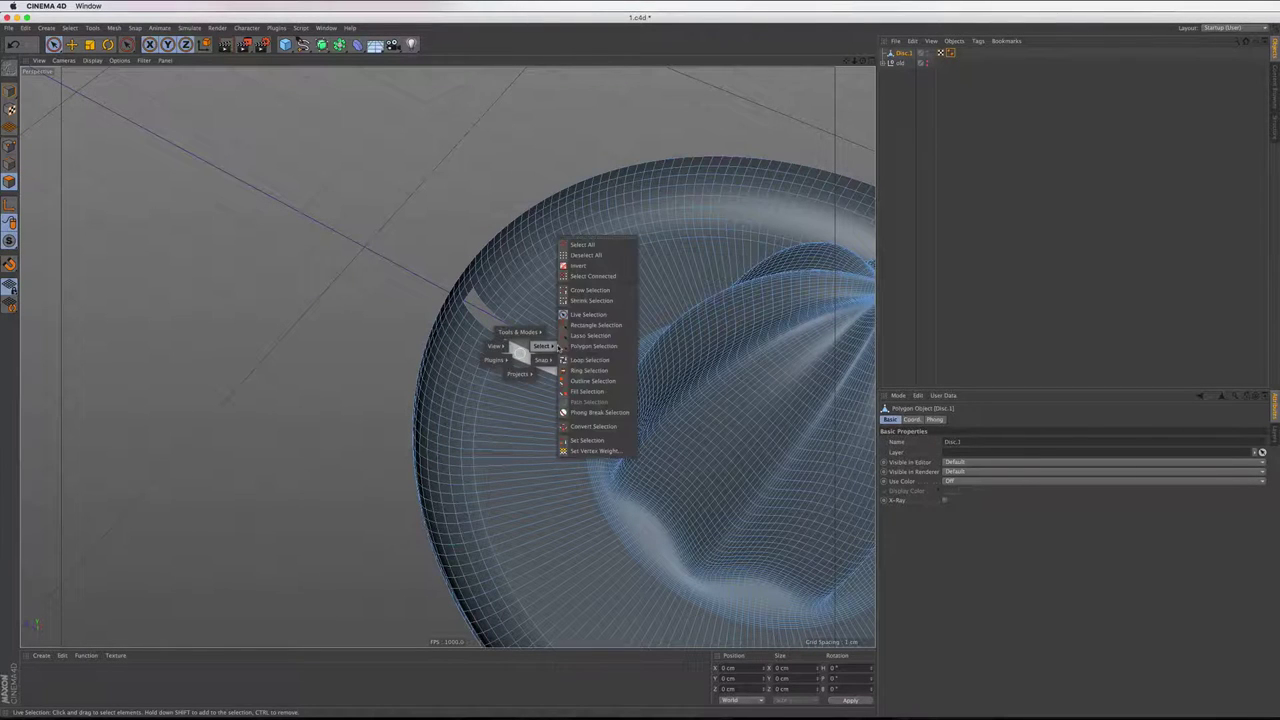
left_click(596, 355)
scroll(593, 376, "up", 2)
scroll(593, 376, "up", 3)
scroll(603, 371, "up", 2)
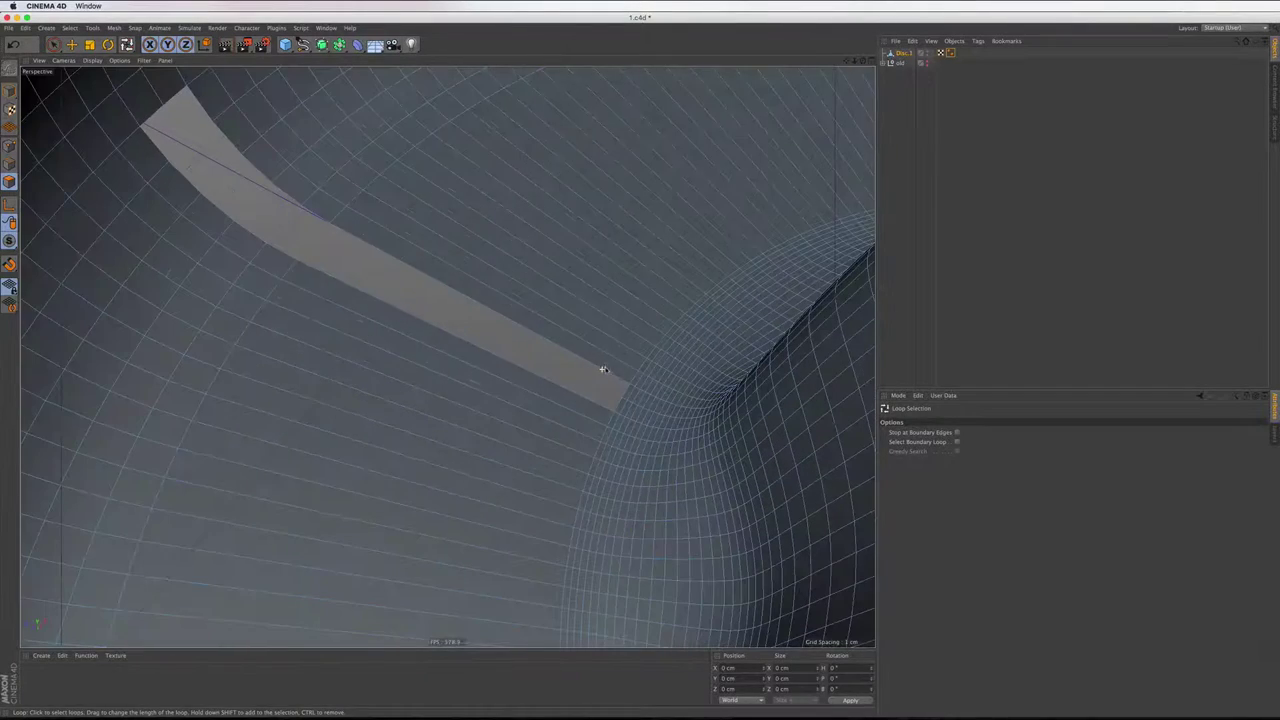
left_click(615, 366)
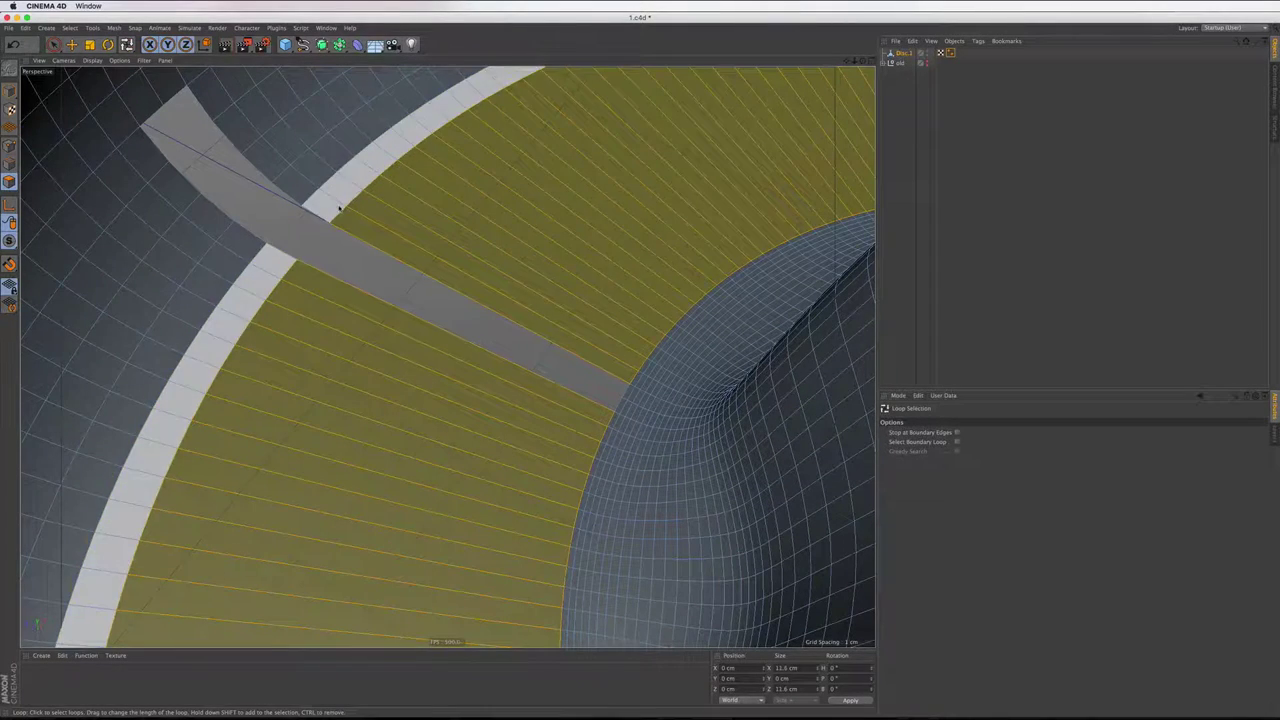
left_click(338, 207, "shift")
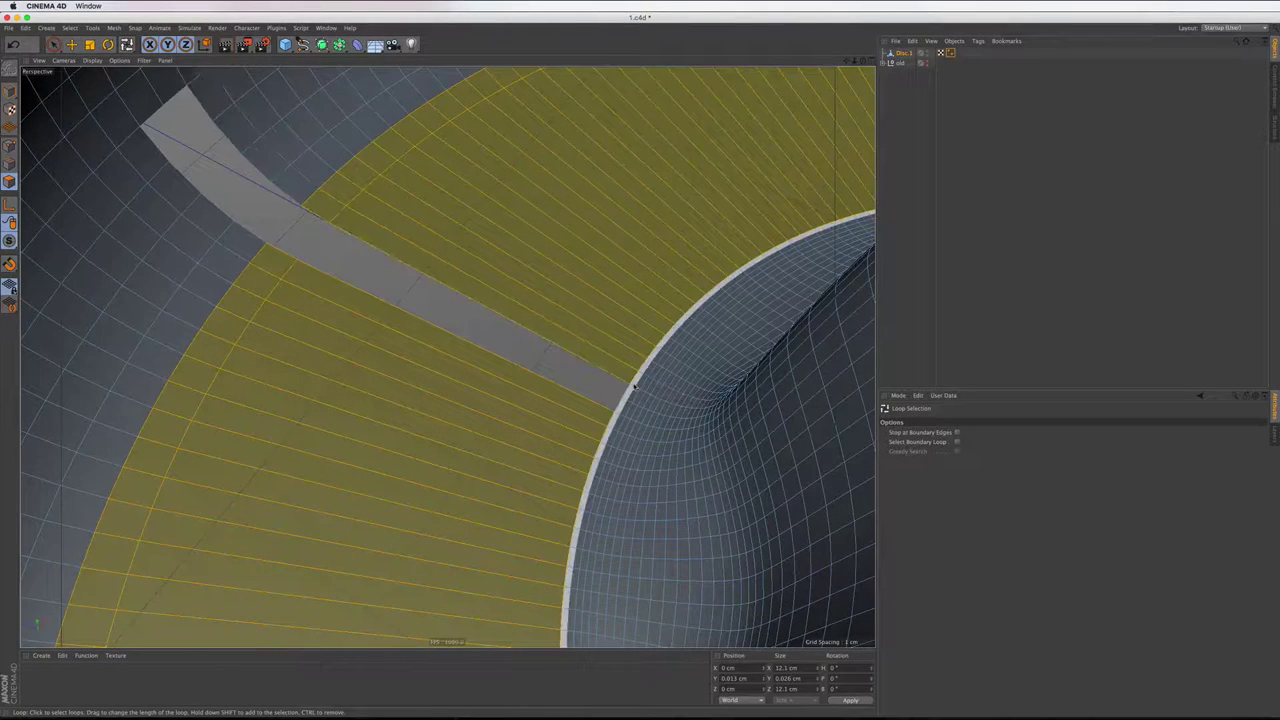
left_click(634, 386, "shift")
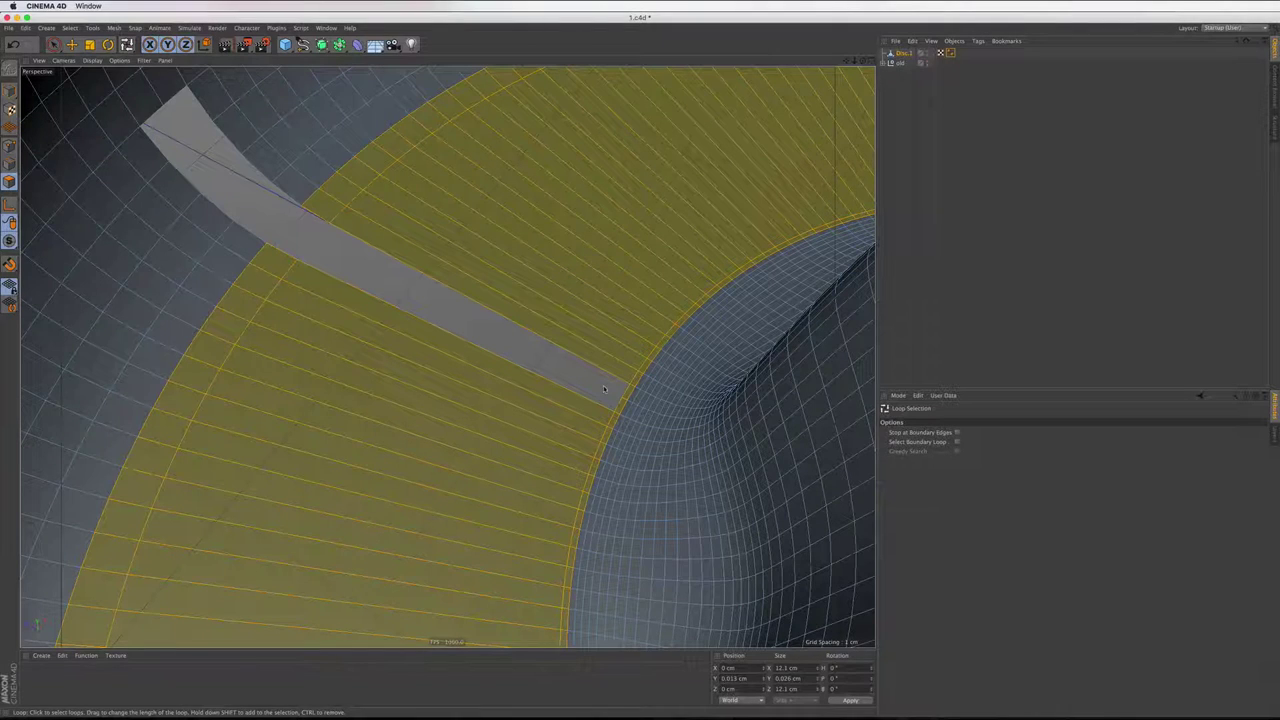
Set the Knife to Loop mode over the brim band, then call up the V quick menu
right_click(603, 385)
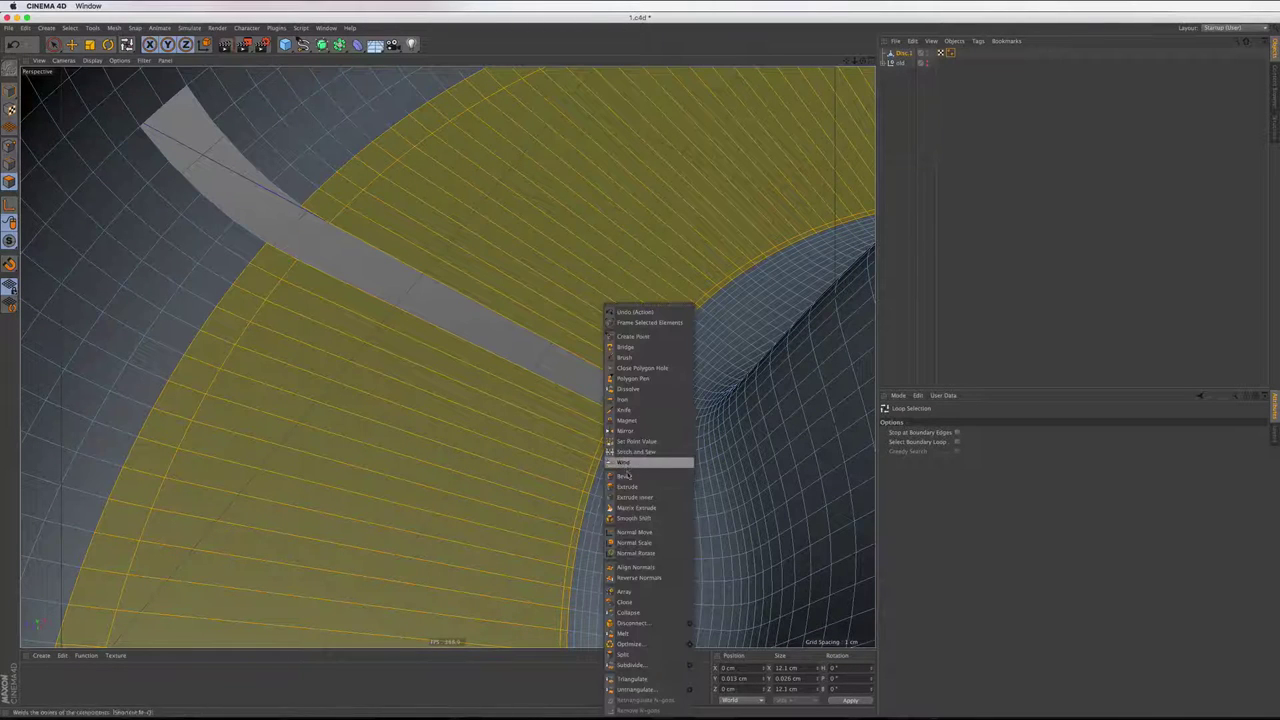
left_click(624, 410)
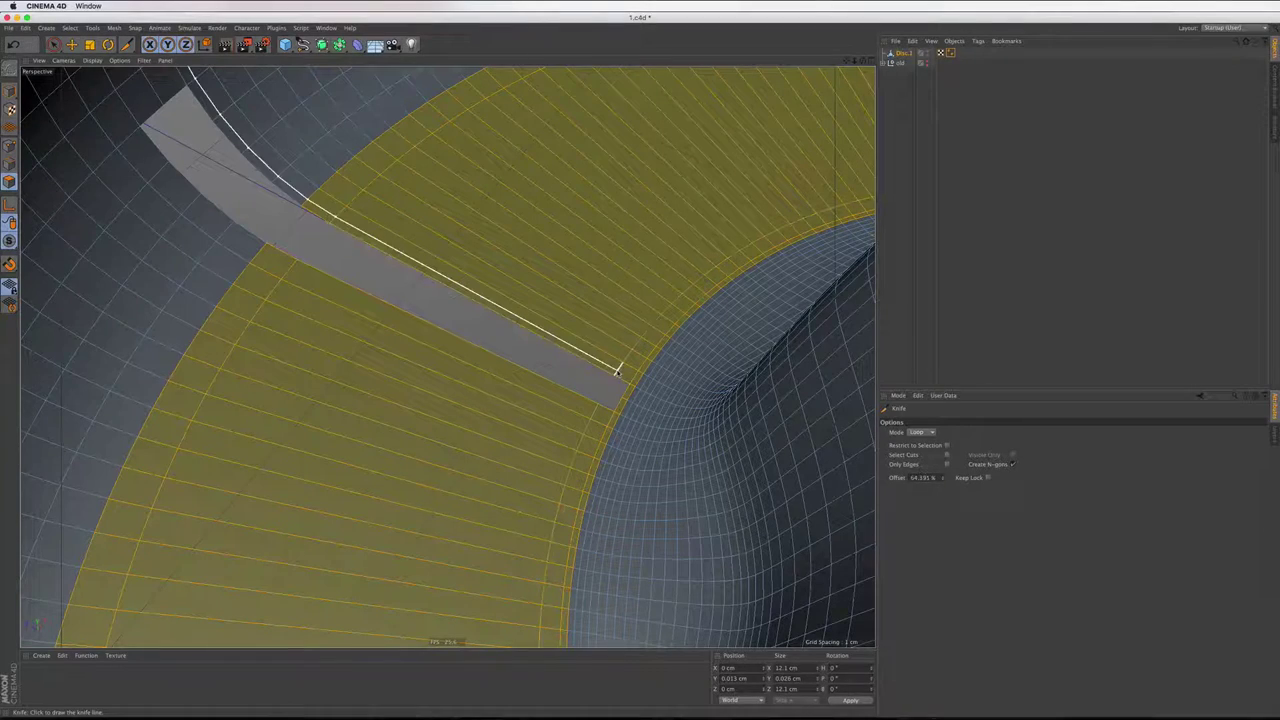
scroll(617, 370, "down", 5)
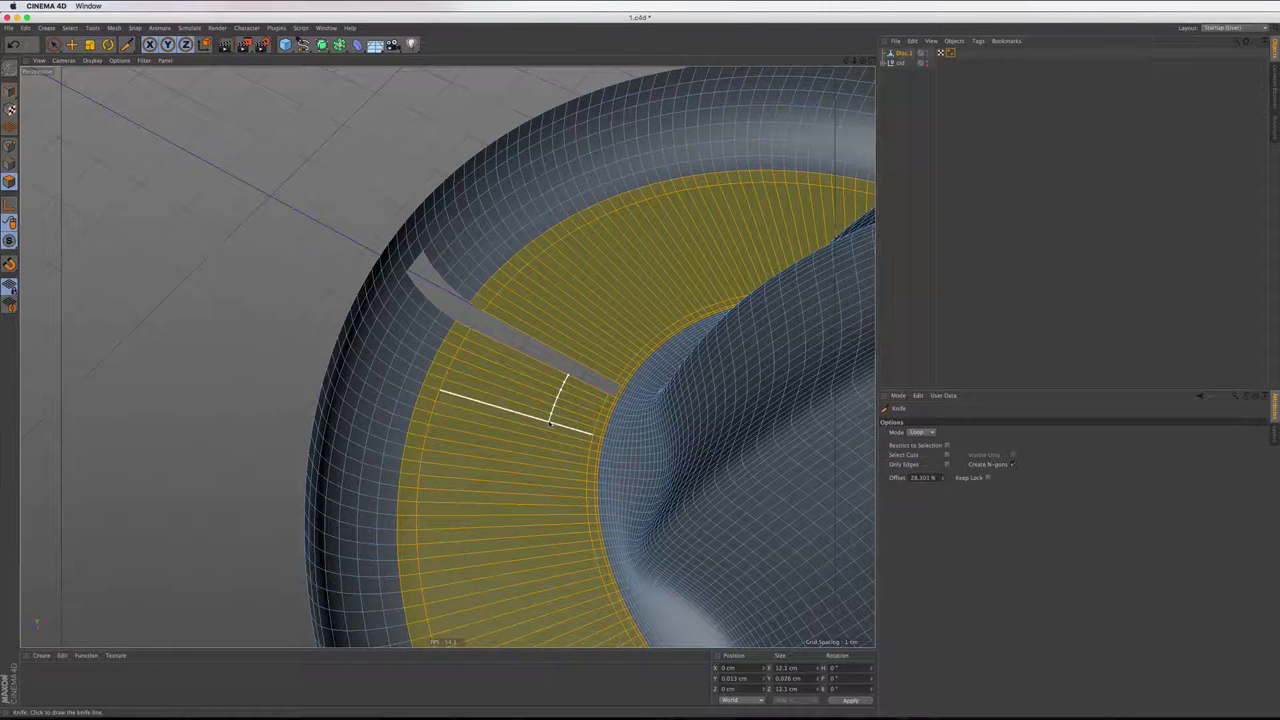
key("v")
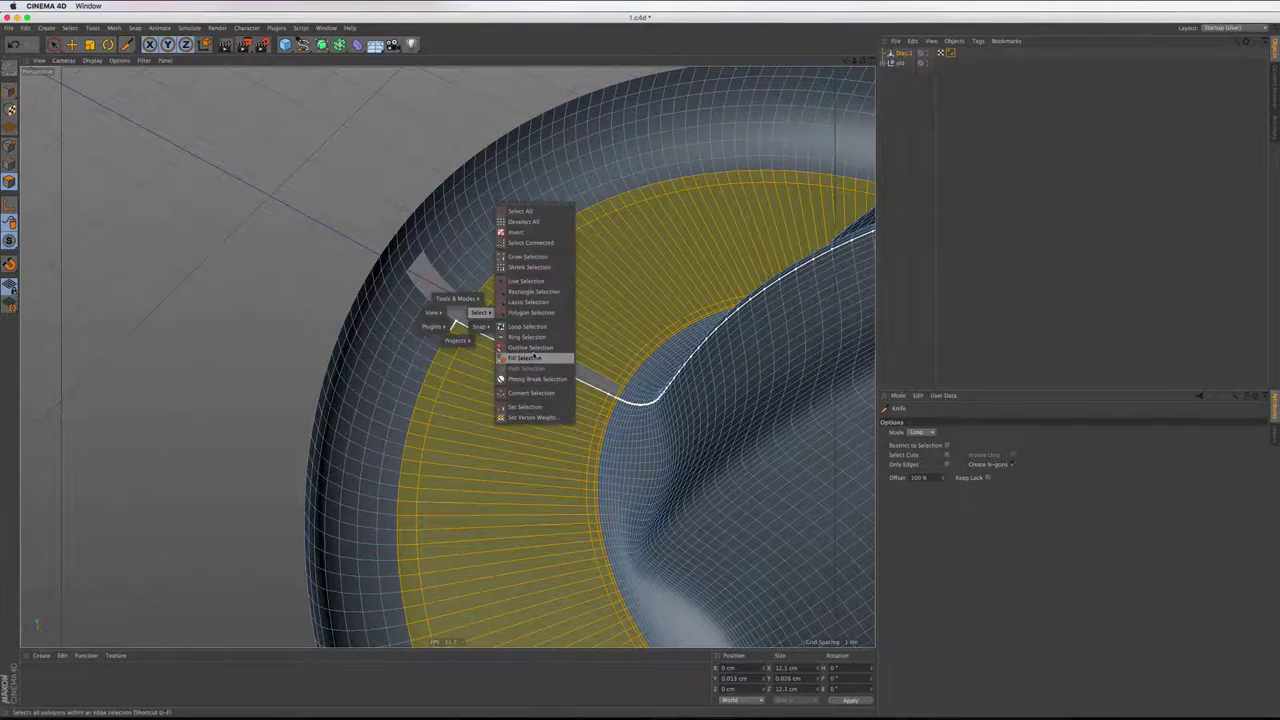
Fill-select the brim area enclosed by the loops and split it into a new Disc.1 object
left_click(530, 356)
left_click(478, 253)
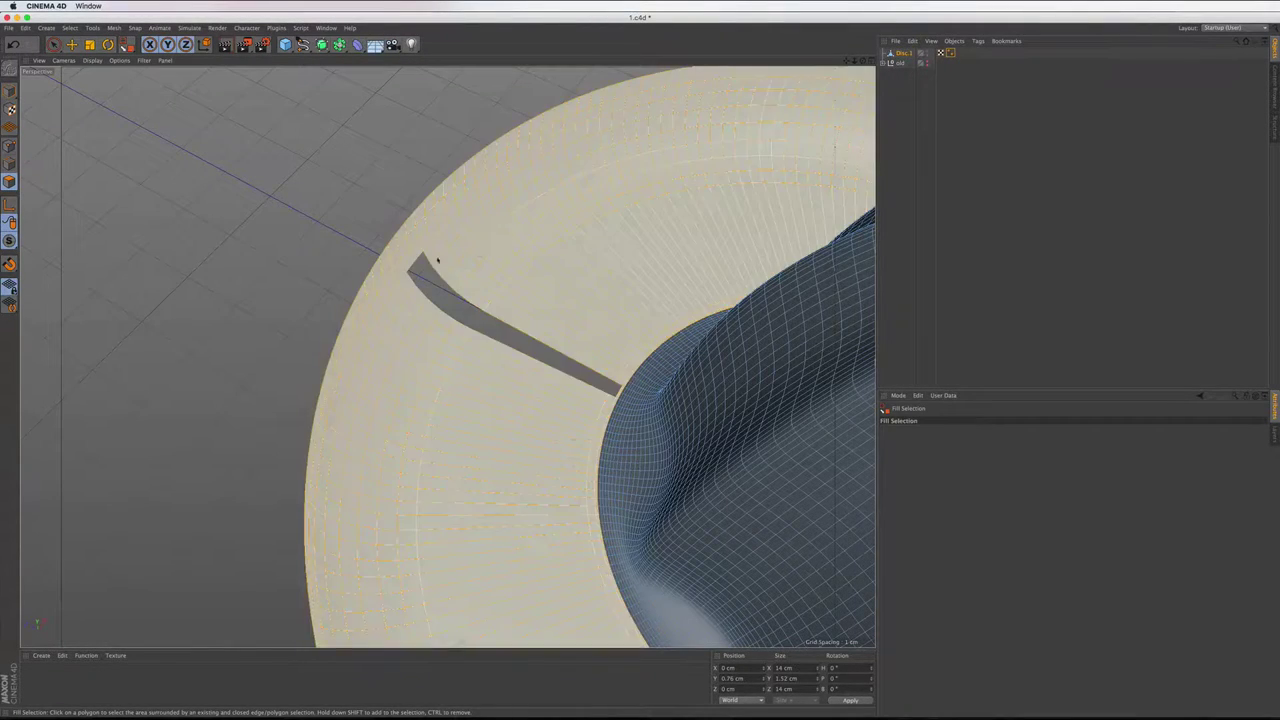
right_click(320, 182)
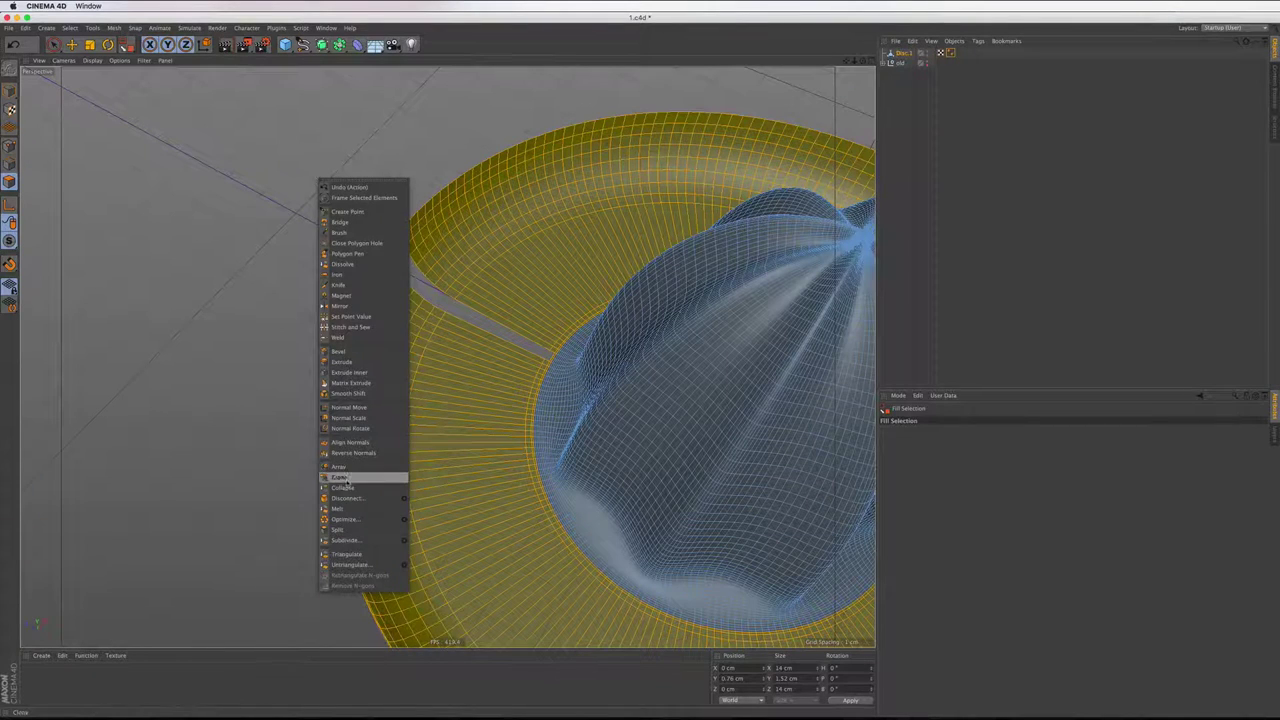
left_click(345, 529)
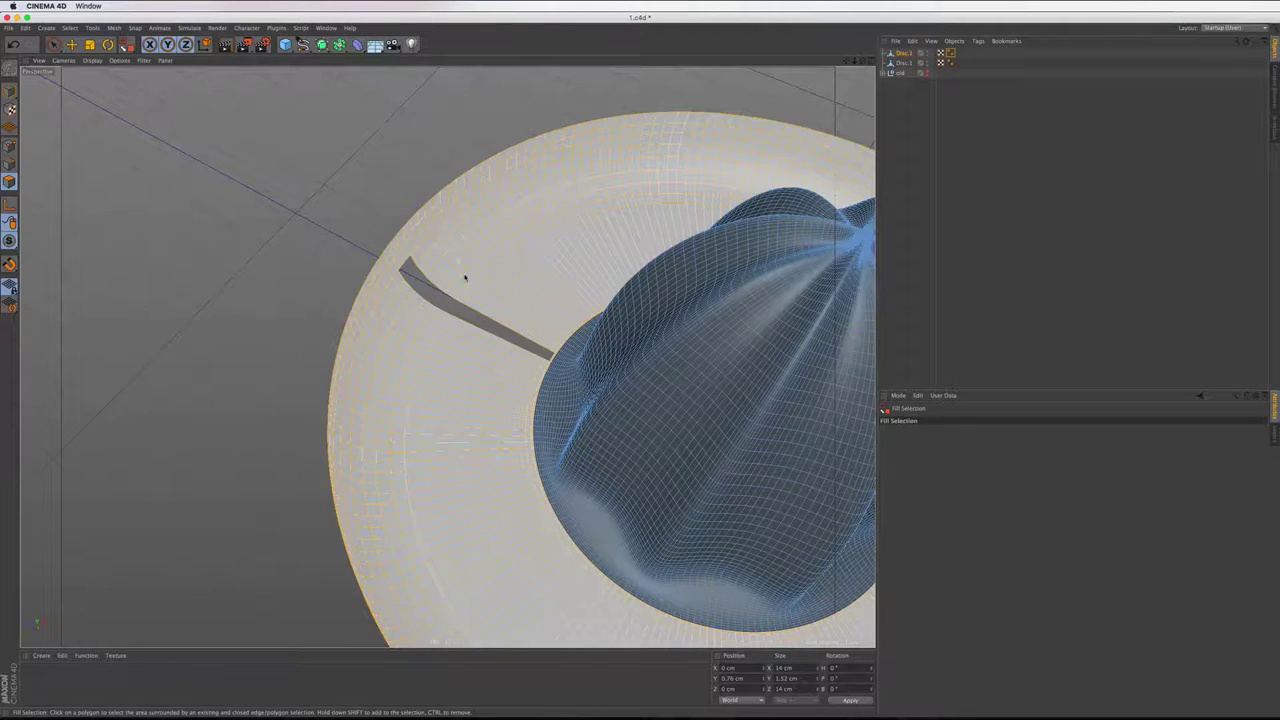
Clear the selection, pick Disc.1 in the Object Manager and fill-select the surface around the slot
left_click(464, 277)
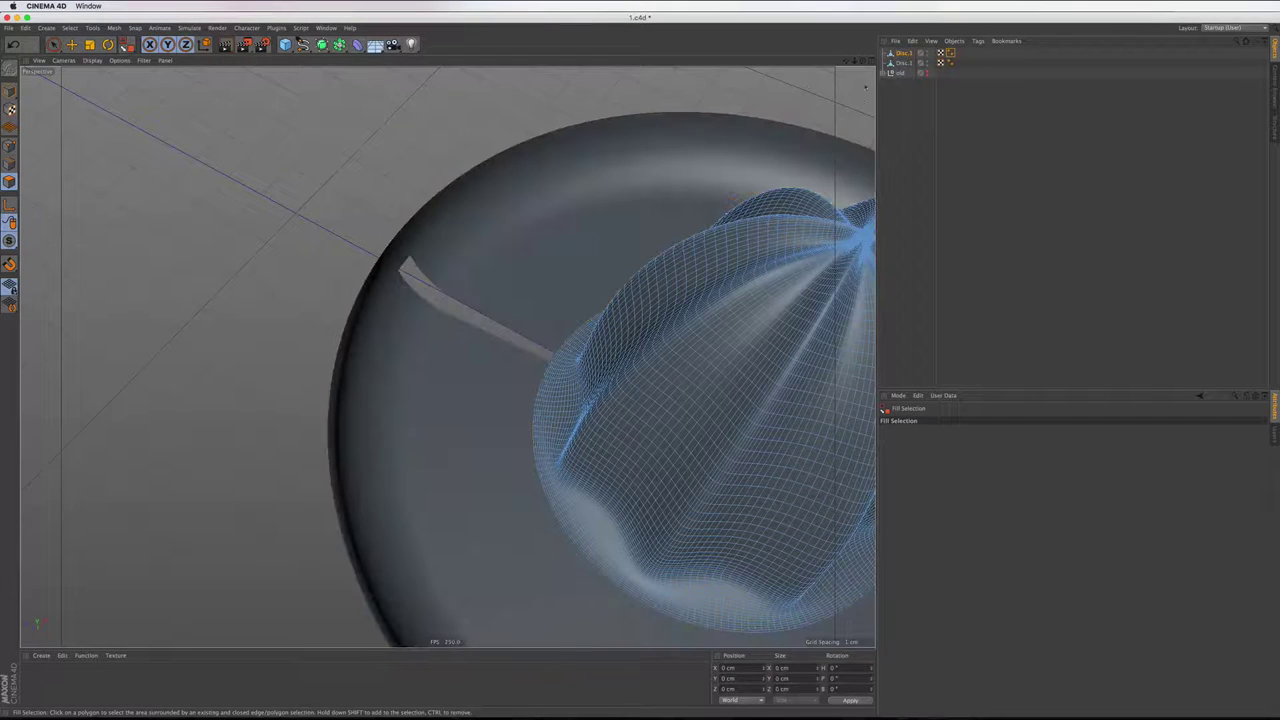
left_click(903, 62)
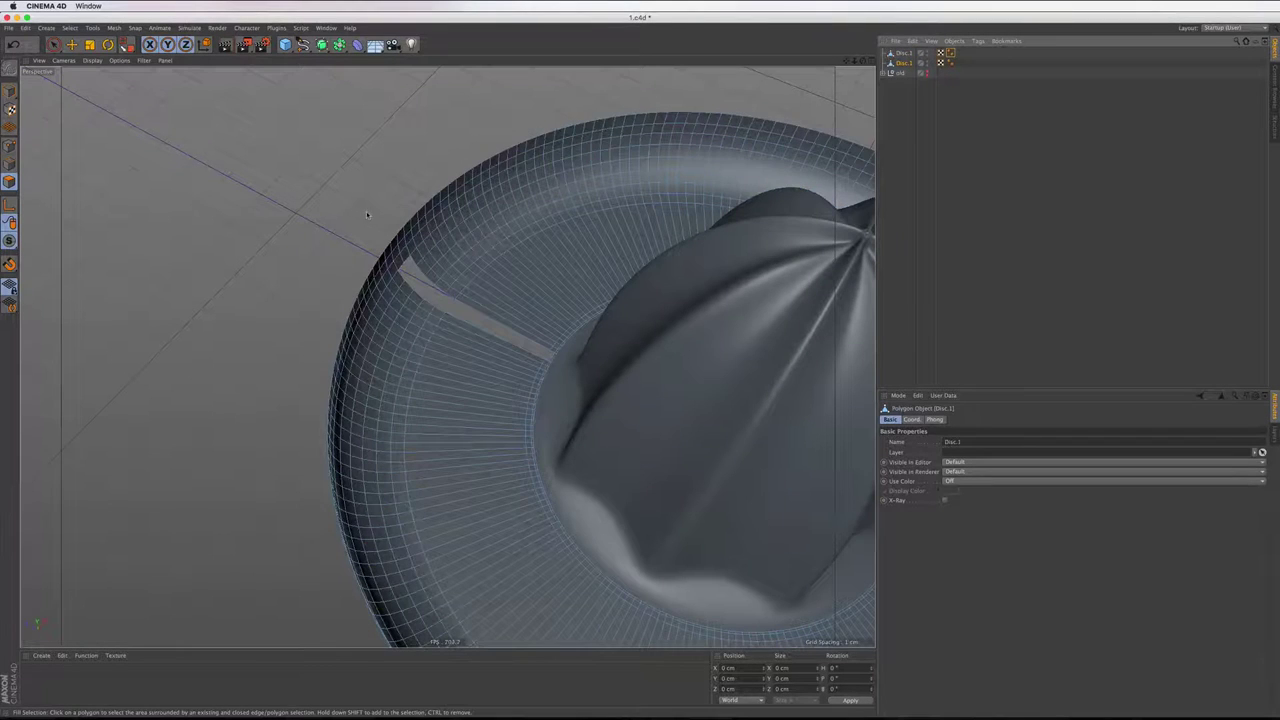
scroll(366, 213, "up", 3)
scroll(443, 291, "up", 3)
scroll(443, 280, "up", 2)
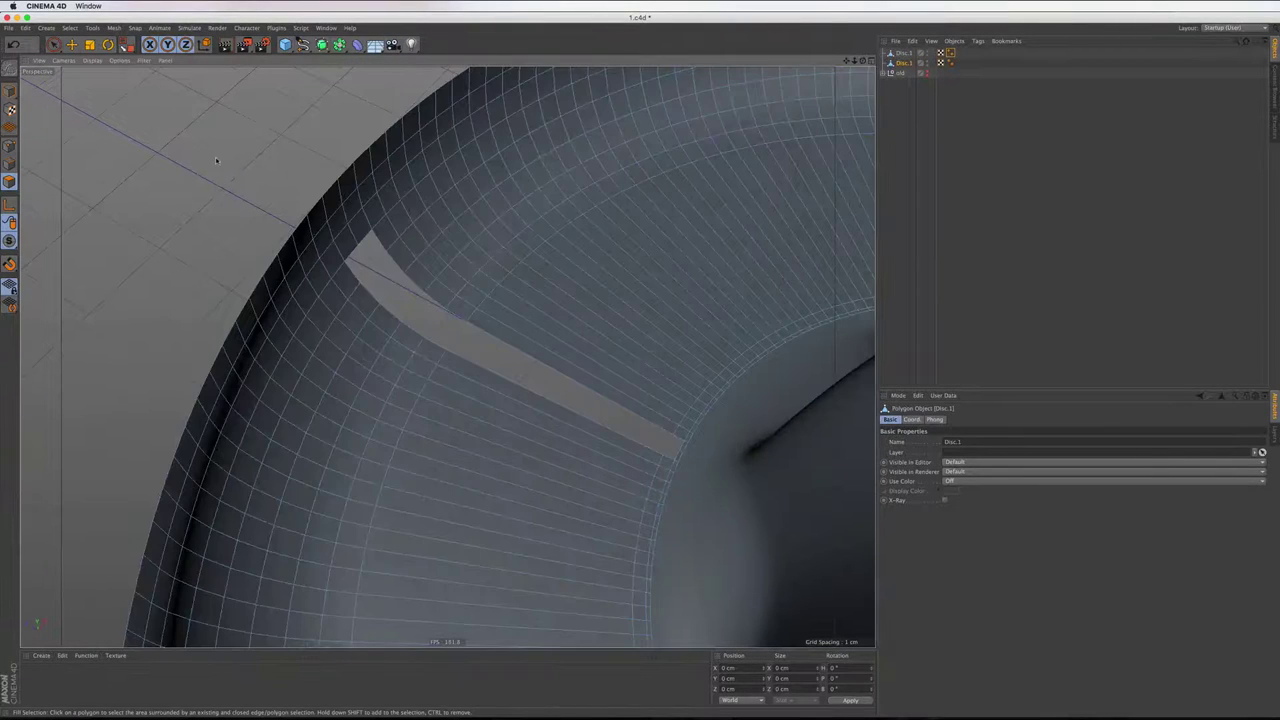
left_click(772, 77)
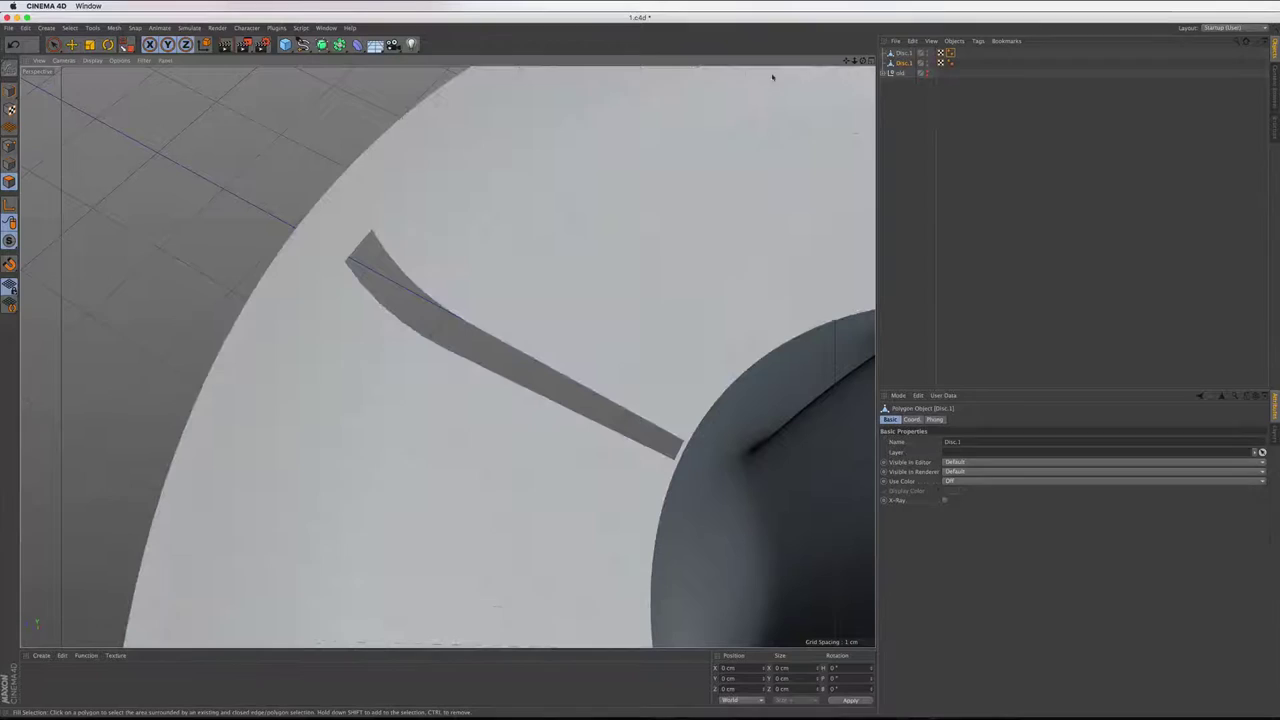
left_click(597, 216)
Extrude the selected disc polygons to an Offset of -0.2 cm
right_click(236, 145)
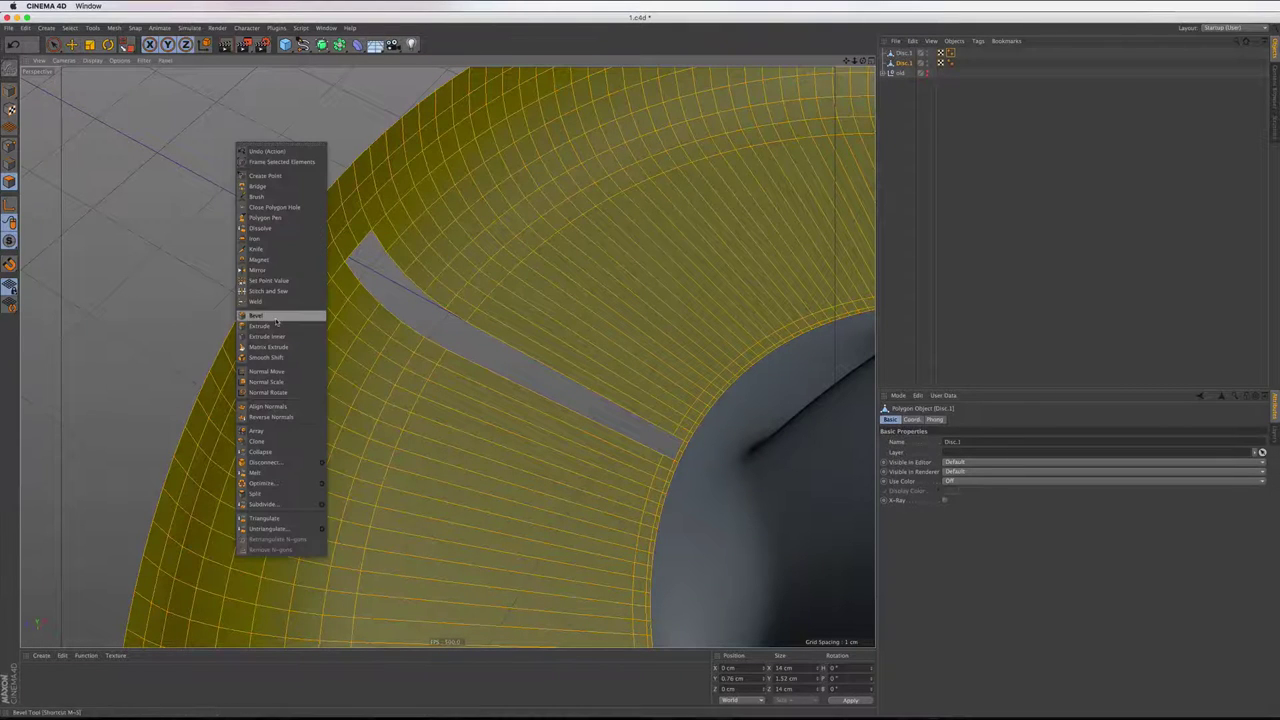
left_click(265, 316)
left_click(951, 442)
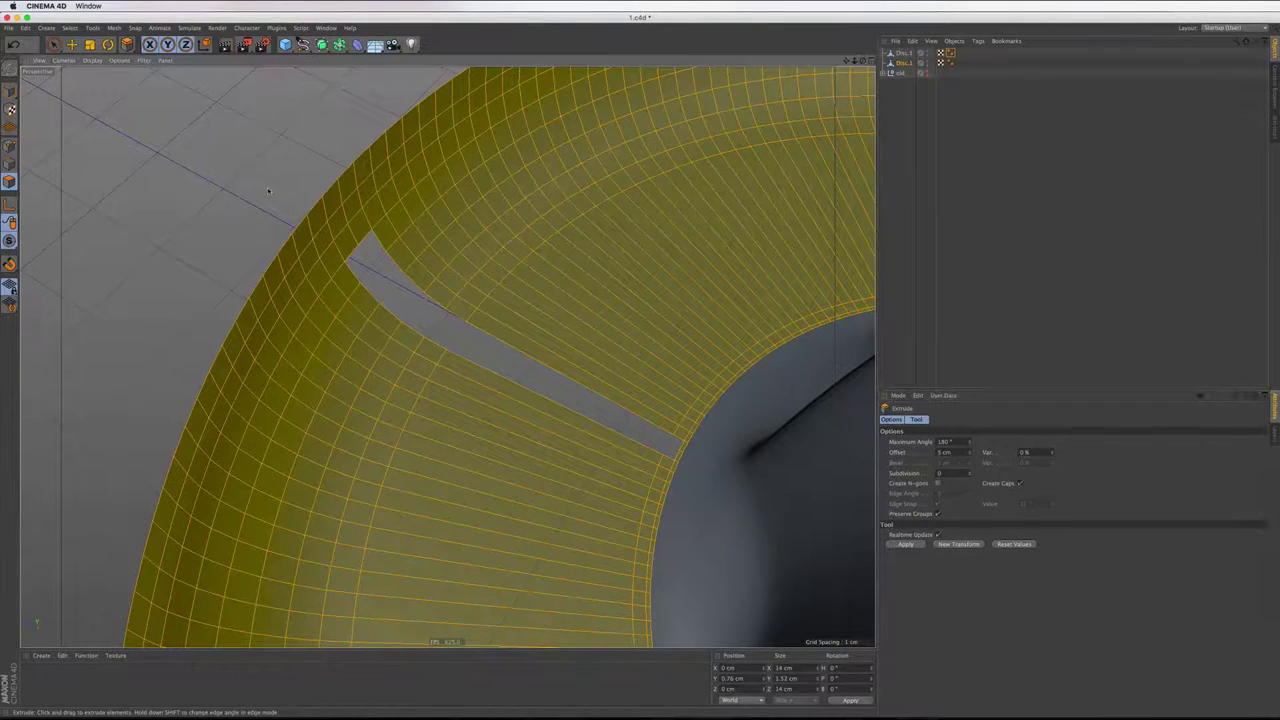
left_click_drag(450, 380, 415, 392)
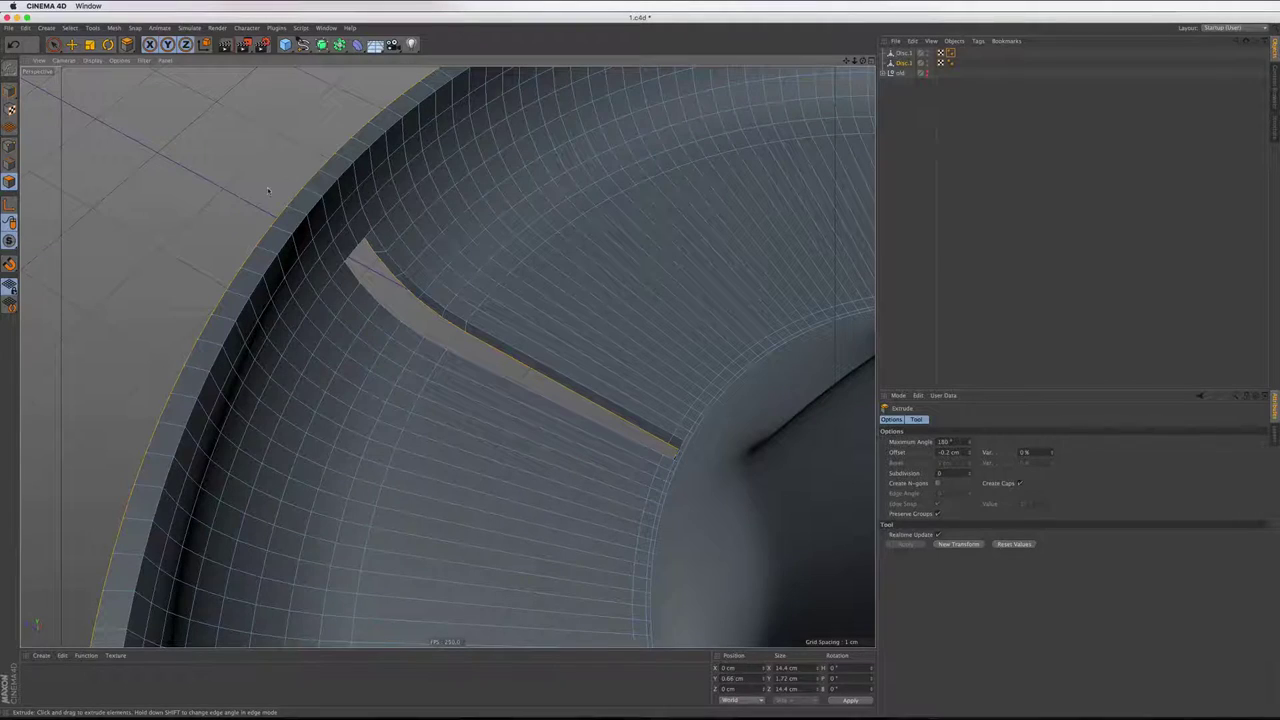
mouse_move(866, 62)
left_mouse_down()
mouse_move(447, 356)
mouse_move(357, 313)
left_mouse_up()
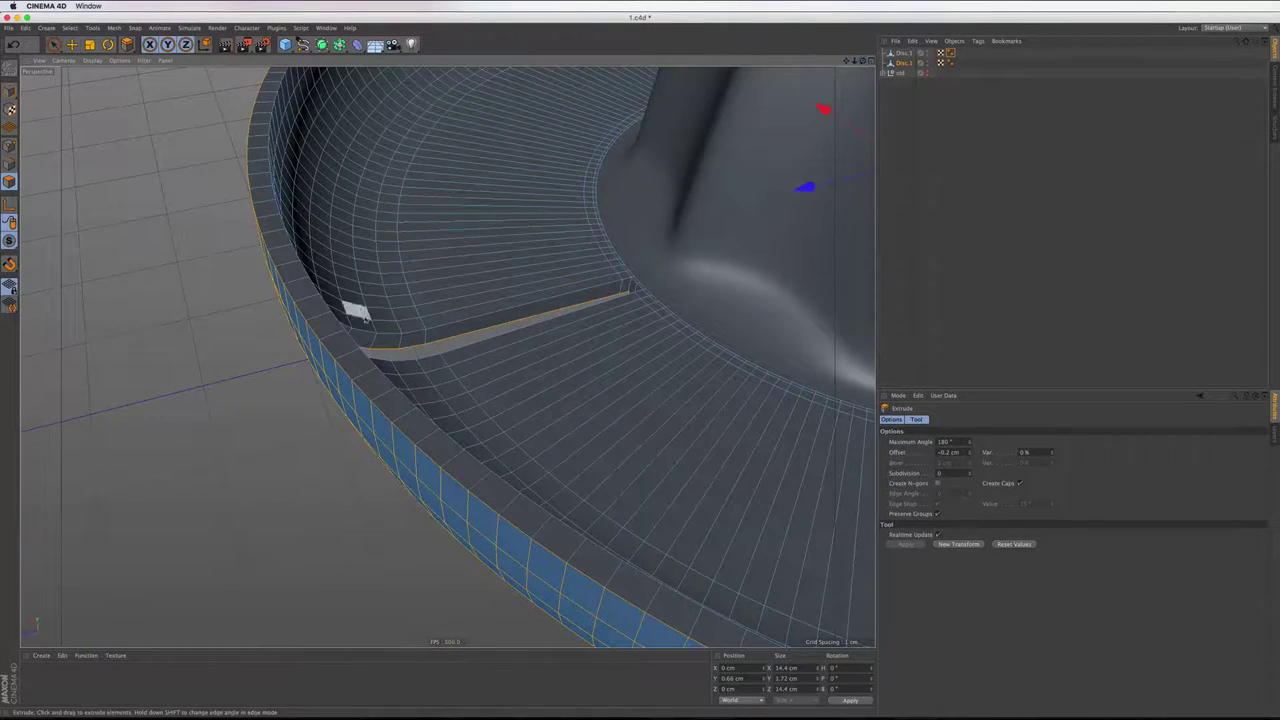
Select all of the disc's polygons and reverse their normals
key("ctrl+a")
right_click(395, 290)
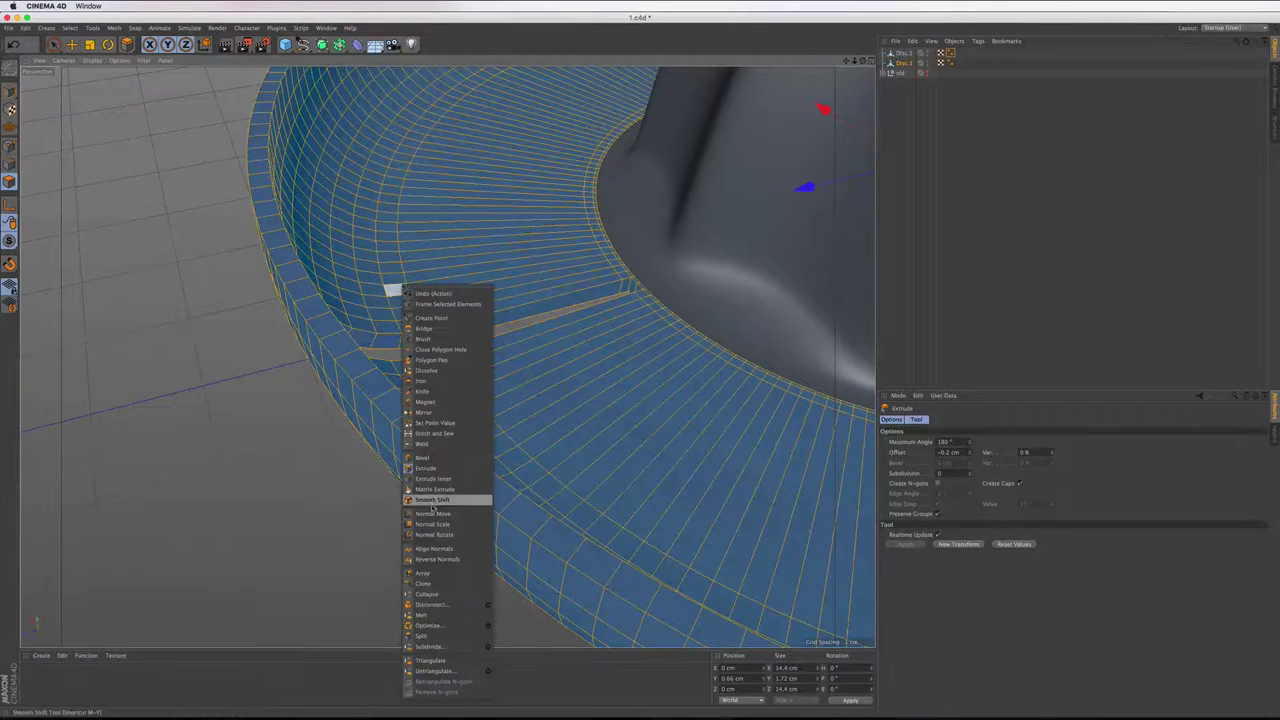
left_click(428, 556)
scroll(557, 277, "up", 3)
scroll(660, 240, "up", 3)
scroll(660, 240, "up", 3)
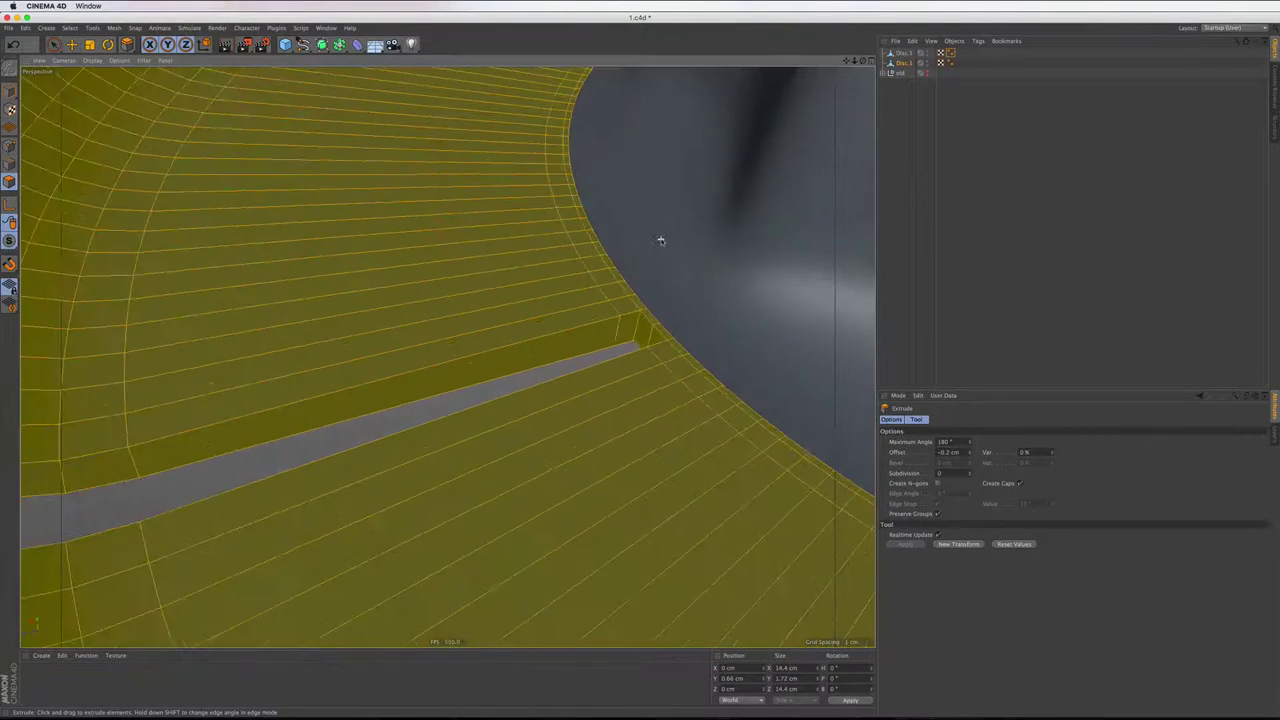
Deselect everything and switch to the other rim disc object
key("ctrl+shift+a")
mouse_move(660, 240)
left_mouse_down("alt")
mouse_move(751, 374)
mouse_move(626, 195)
mouse_move(445, 350)
left_mouse_up("alt")
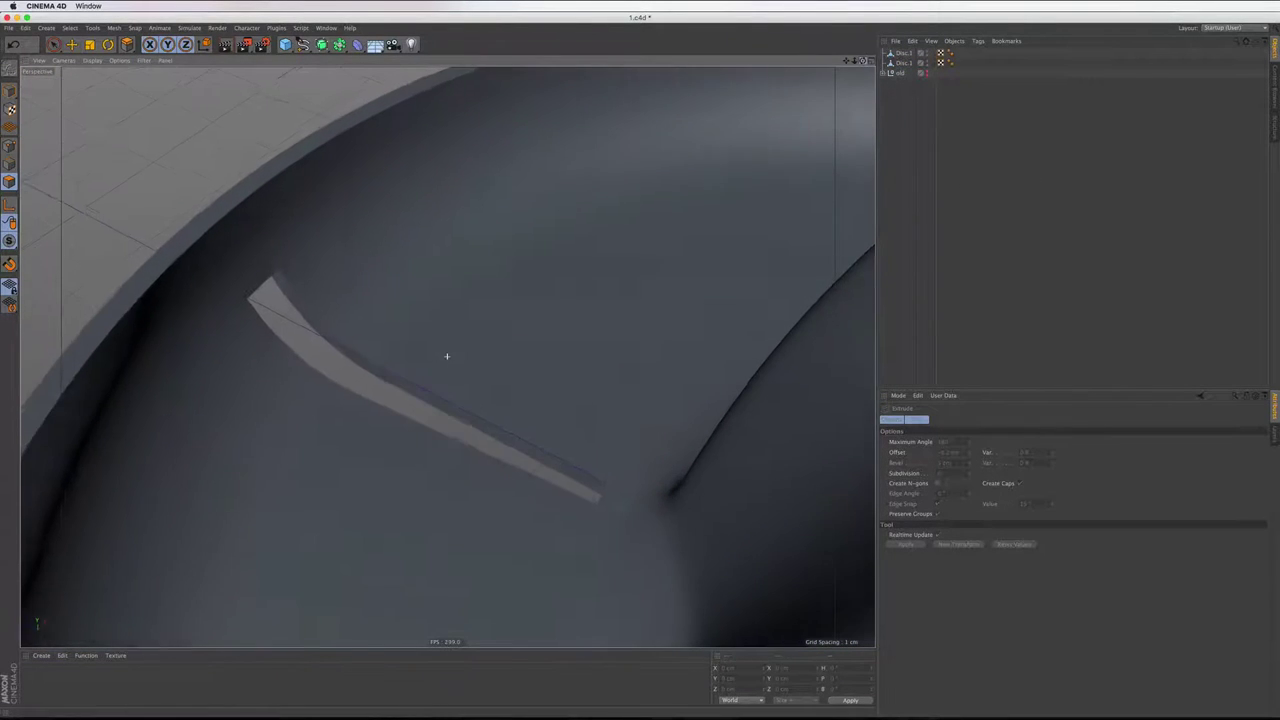
left_click(902, 62)
left_click(902, 53)
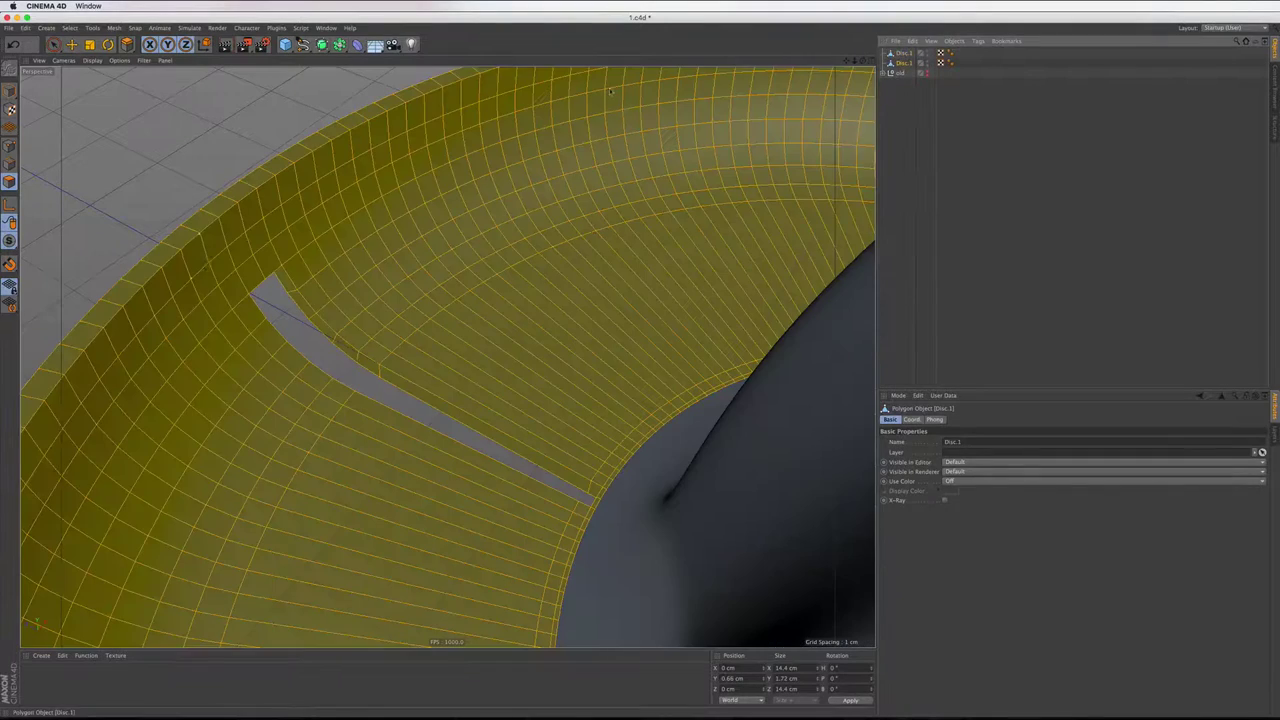
scroll(190, 255, "up", 5)
scroll(120, 262, "up", 3)
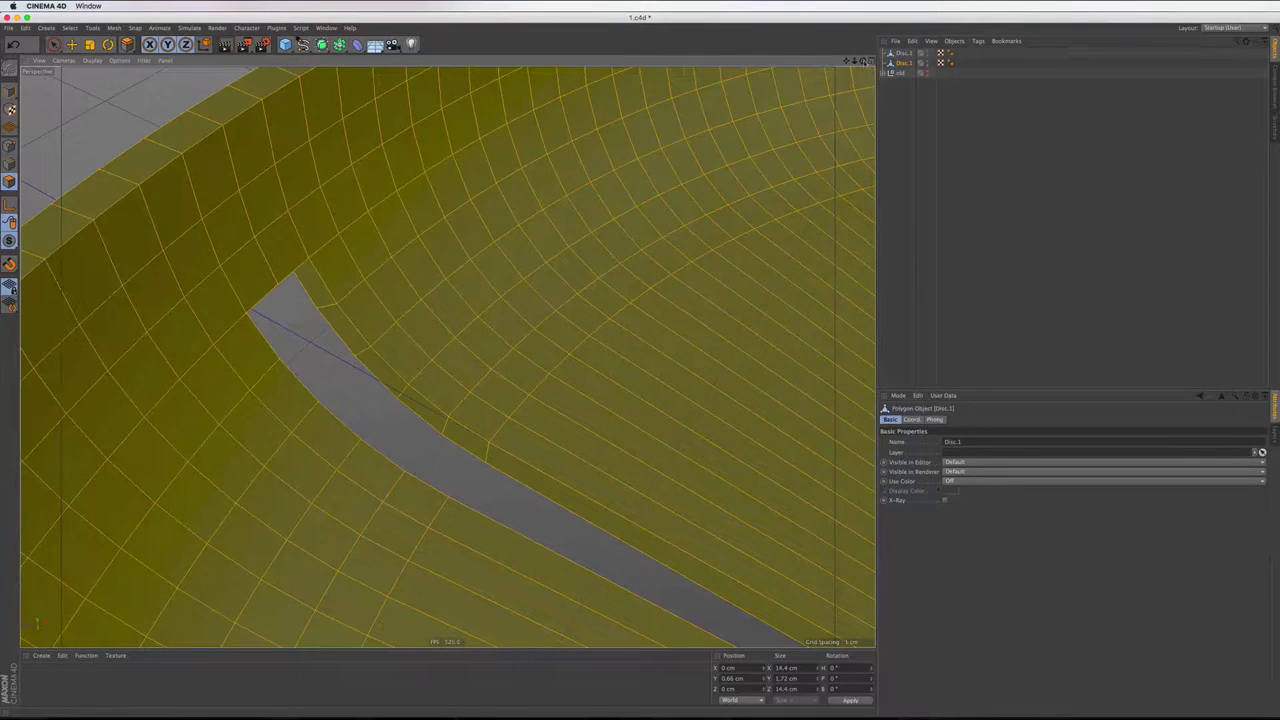
left_click_drag(863, 61, 866, 76)
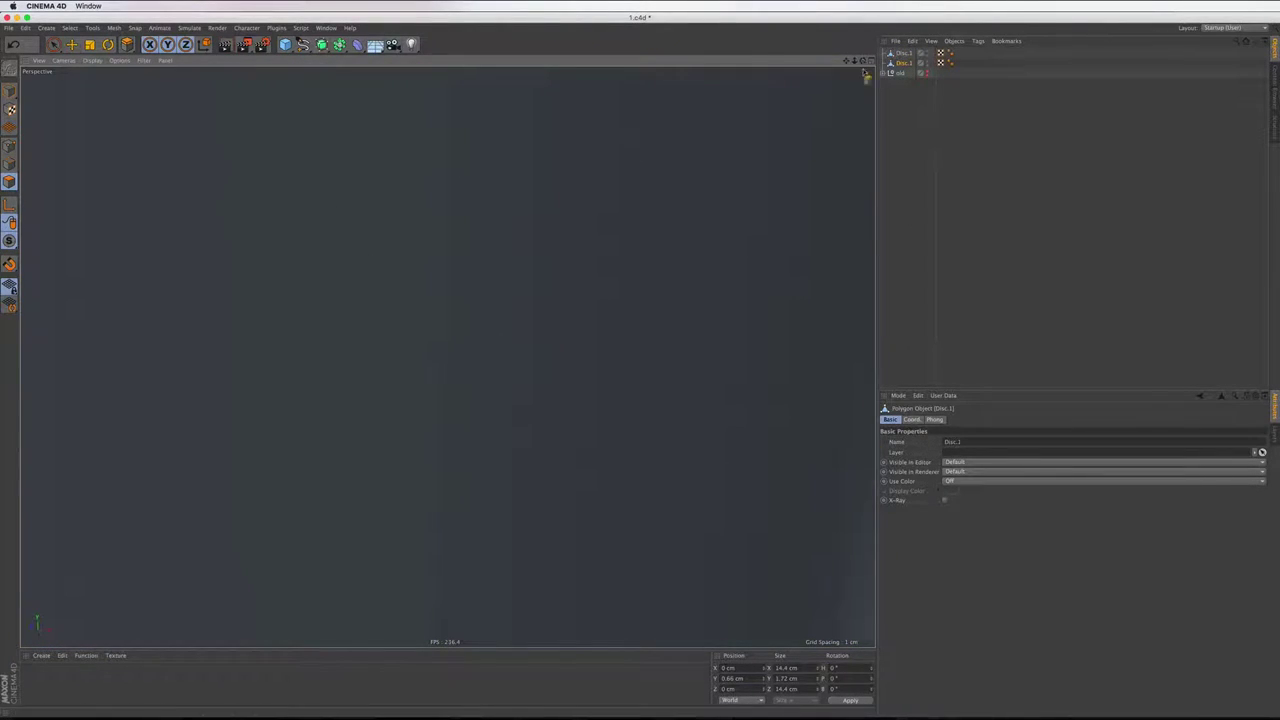
Zoom around the slot, then switch to Live Selection in Edge mode
scroll(443, 354, "down", 3)
scroll(731, 288, "up", 3)
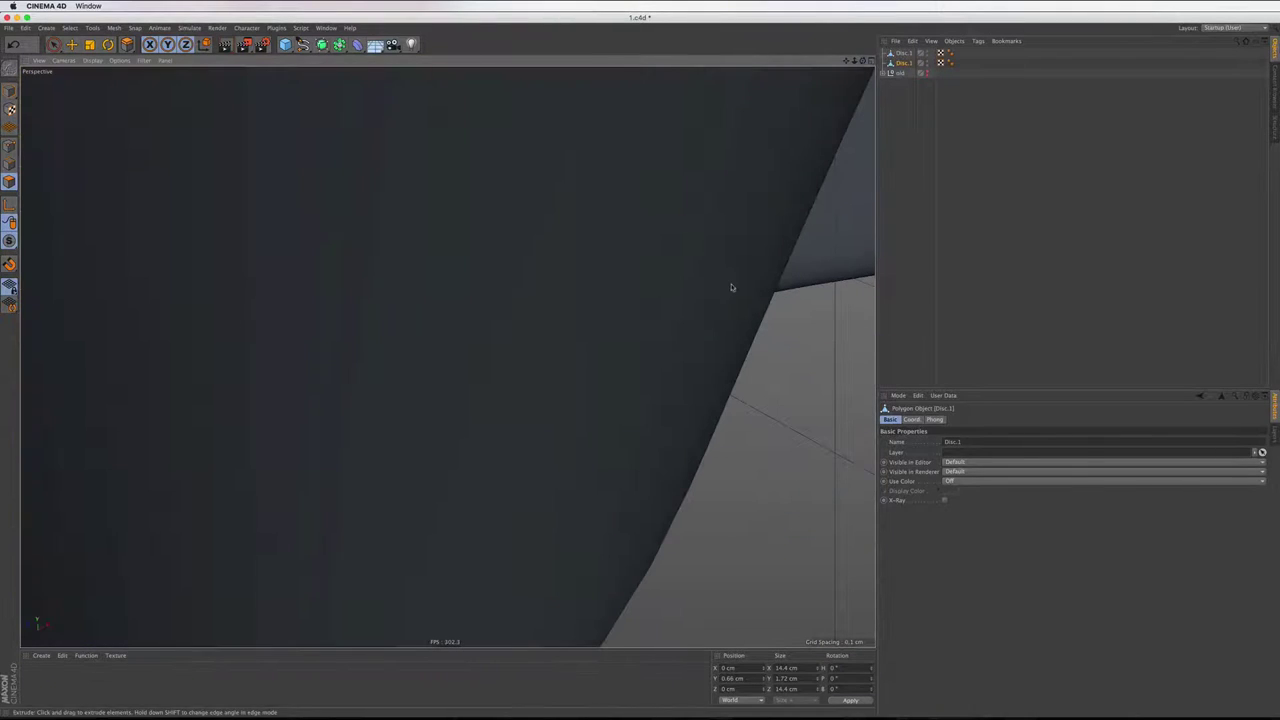
scroll(443, 354, "down", 3)
scroll(443, 354, "down", 3)
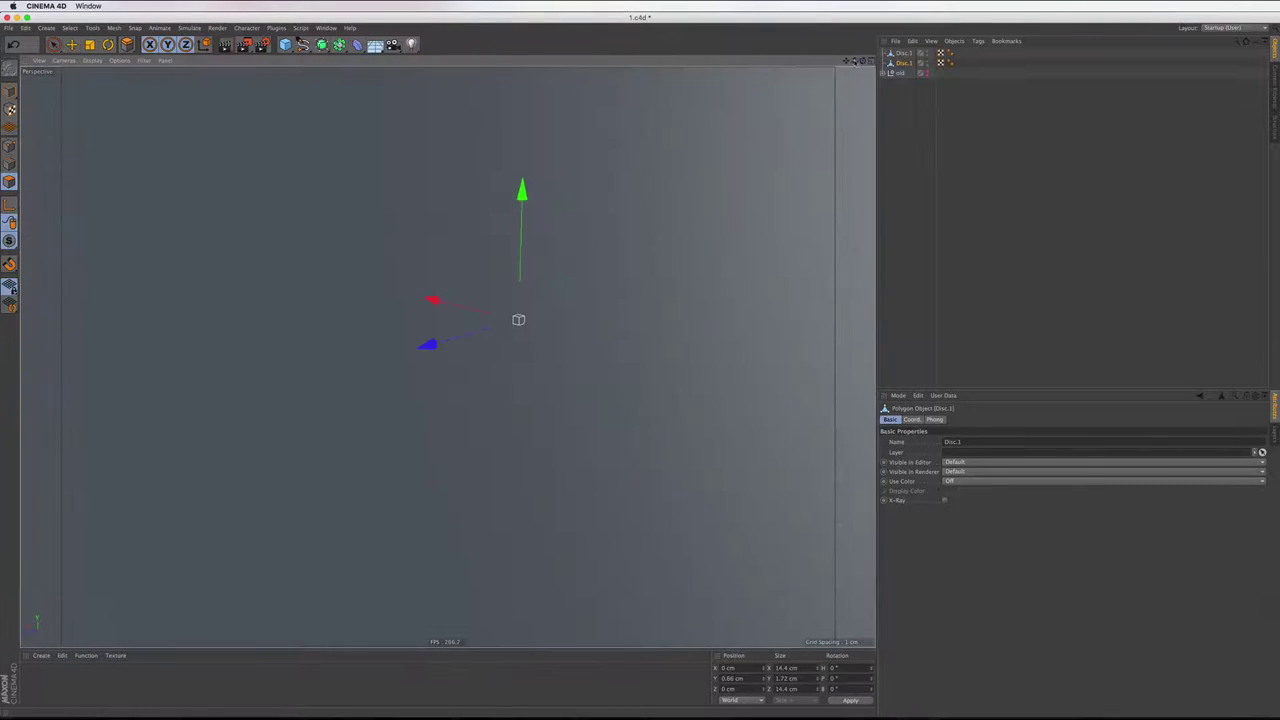
scroll(447, 357, "down", 3)
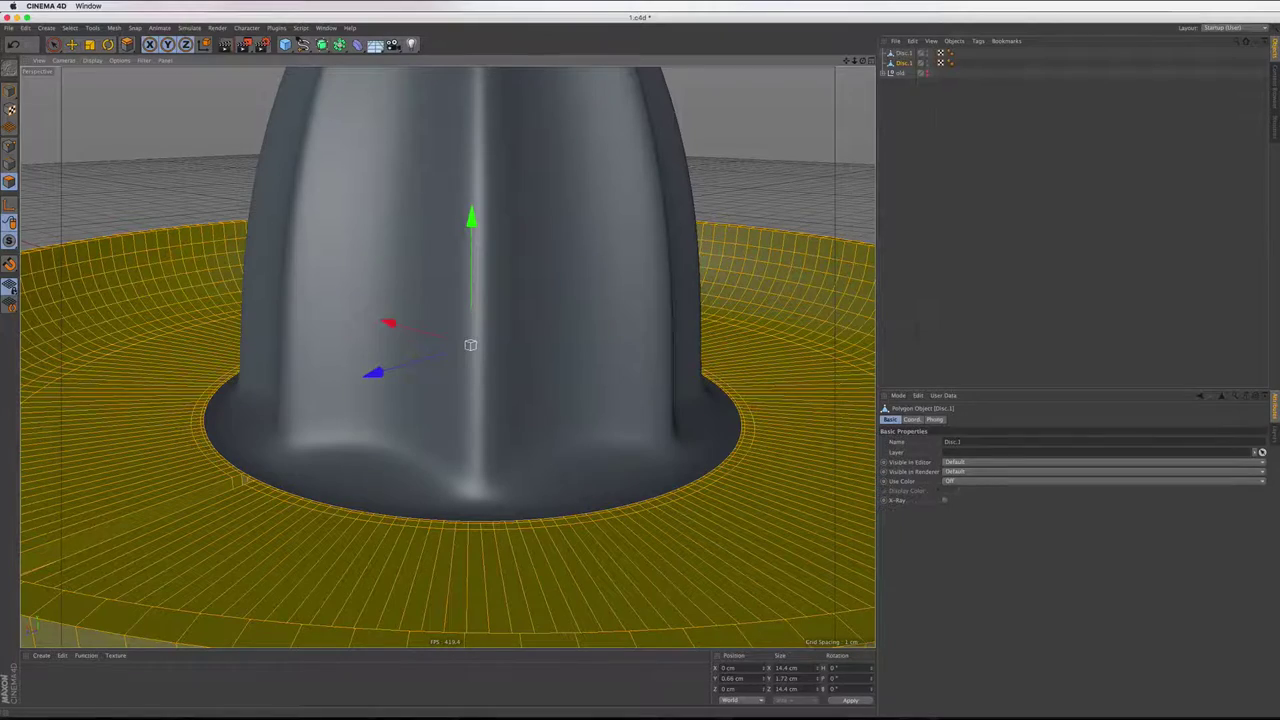
scroll(447, 356, "up", 3)
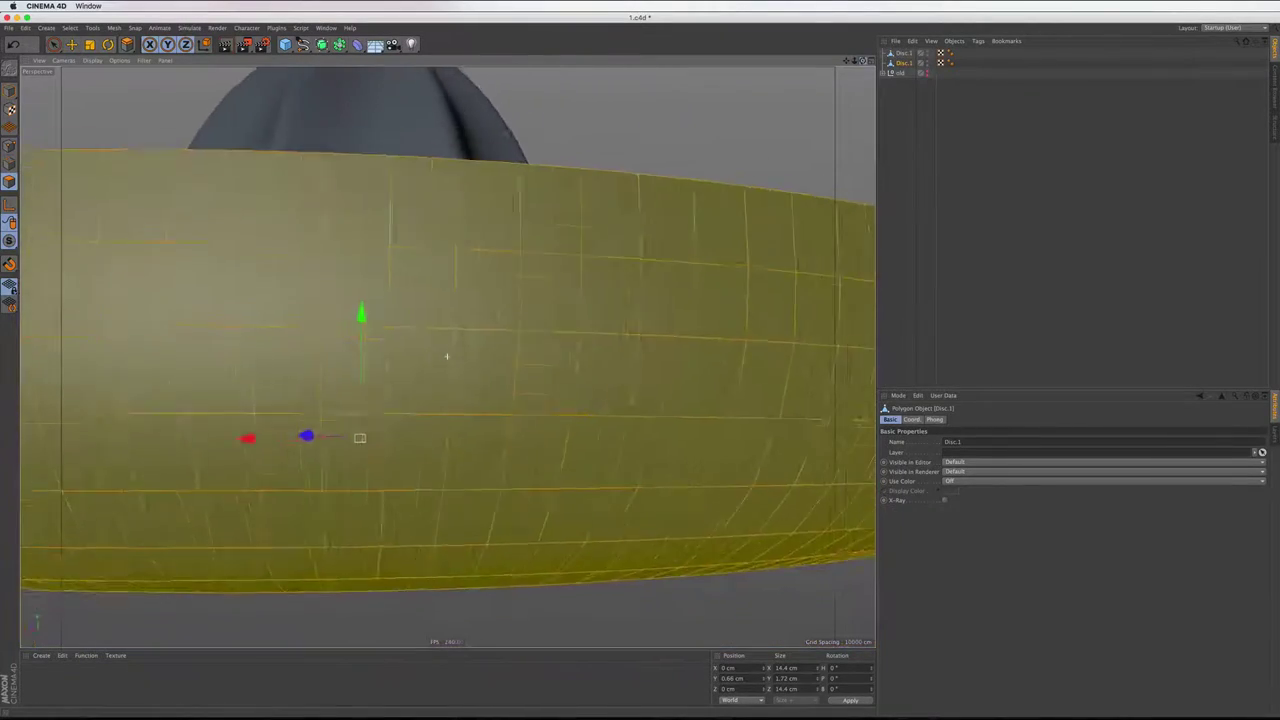
scroll(447, 356, "up", 2)
scroll(447, 356, "down", 3)
scroll(447, 356, "down", 2)
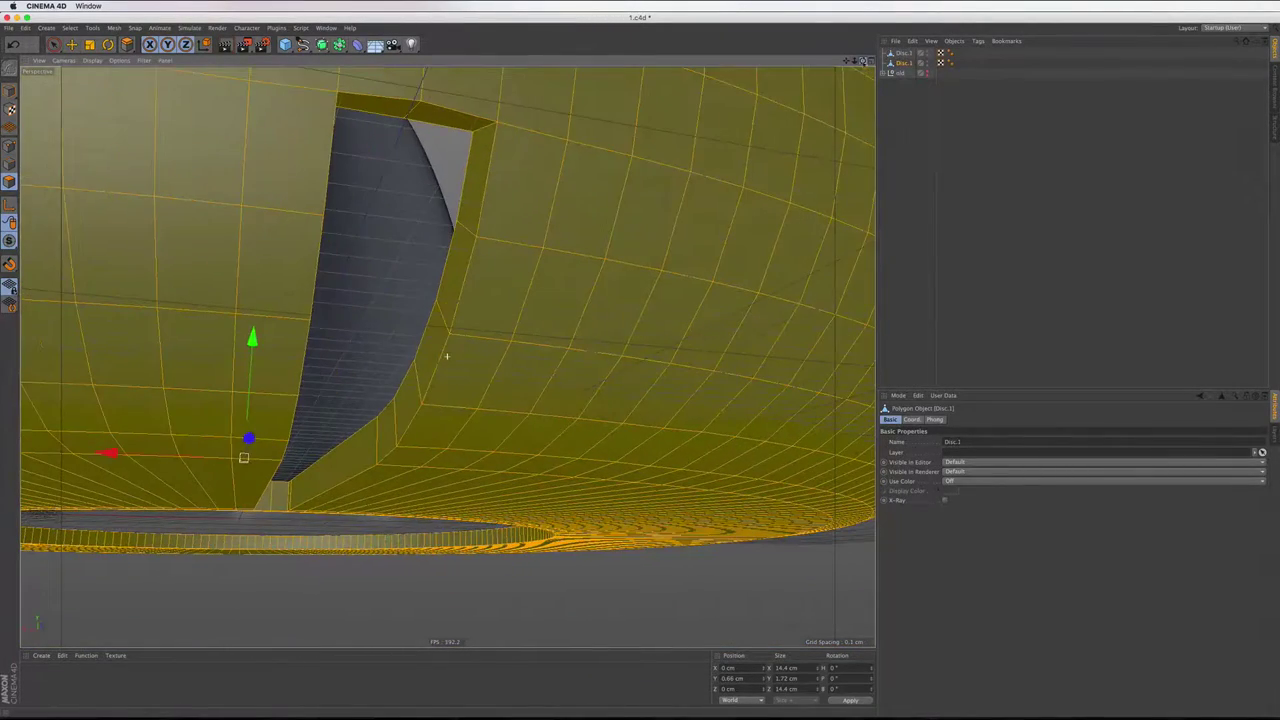
scroll(601, 357, "down", 3)
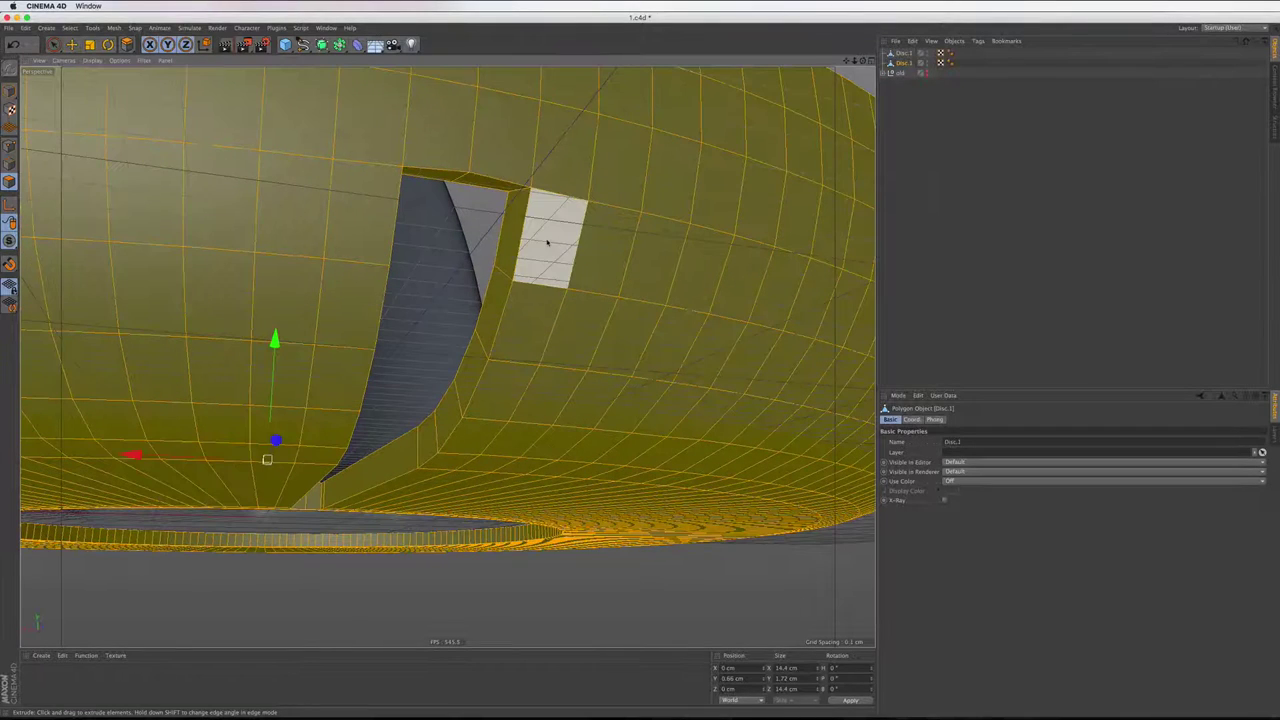
scroll(547, 242, "up", 3)
key("v")
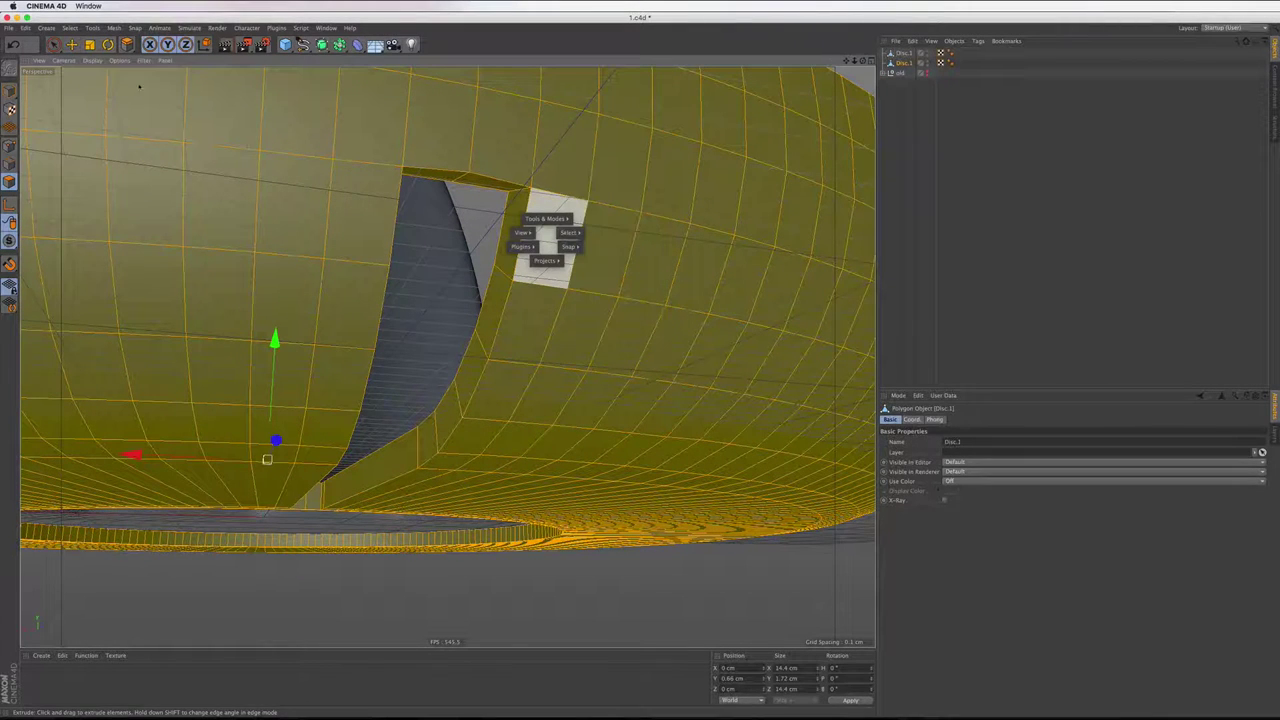
key("space")
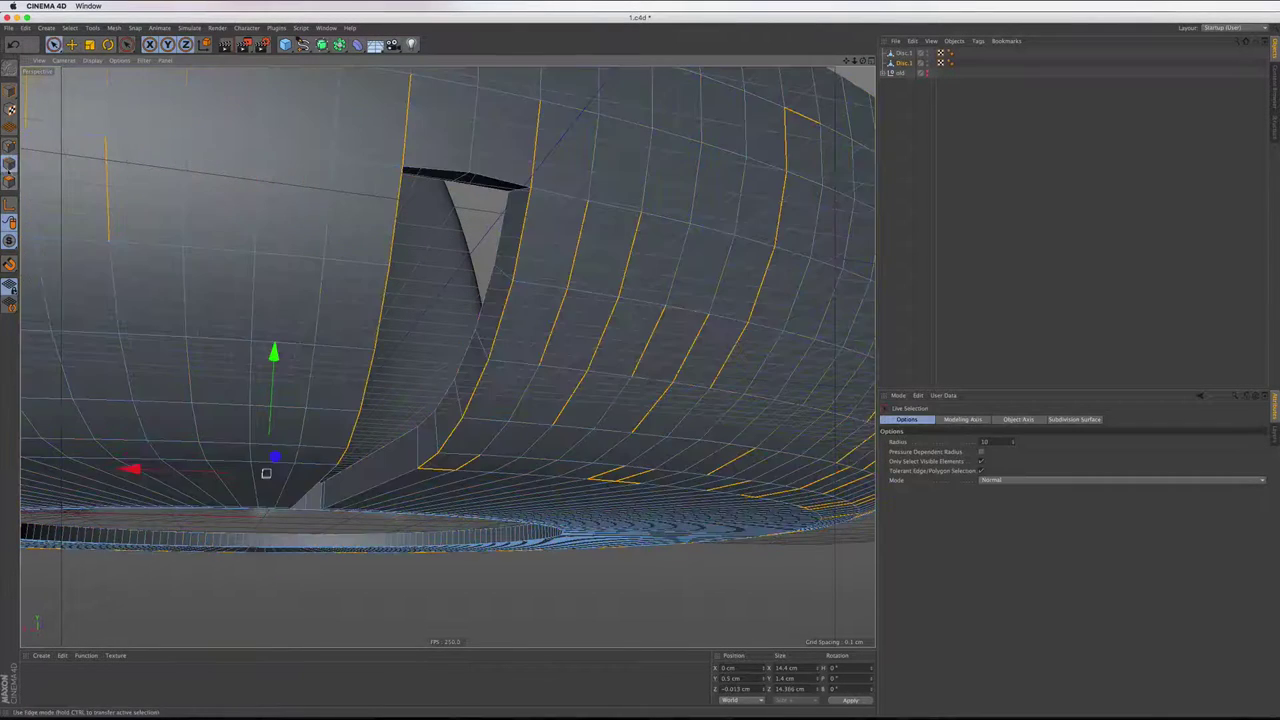
key("Return")
Toggle a viewport display filter and add the slot's top corner to the selection
left_click_drag(511, 190, 386, 7, "alt")
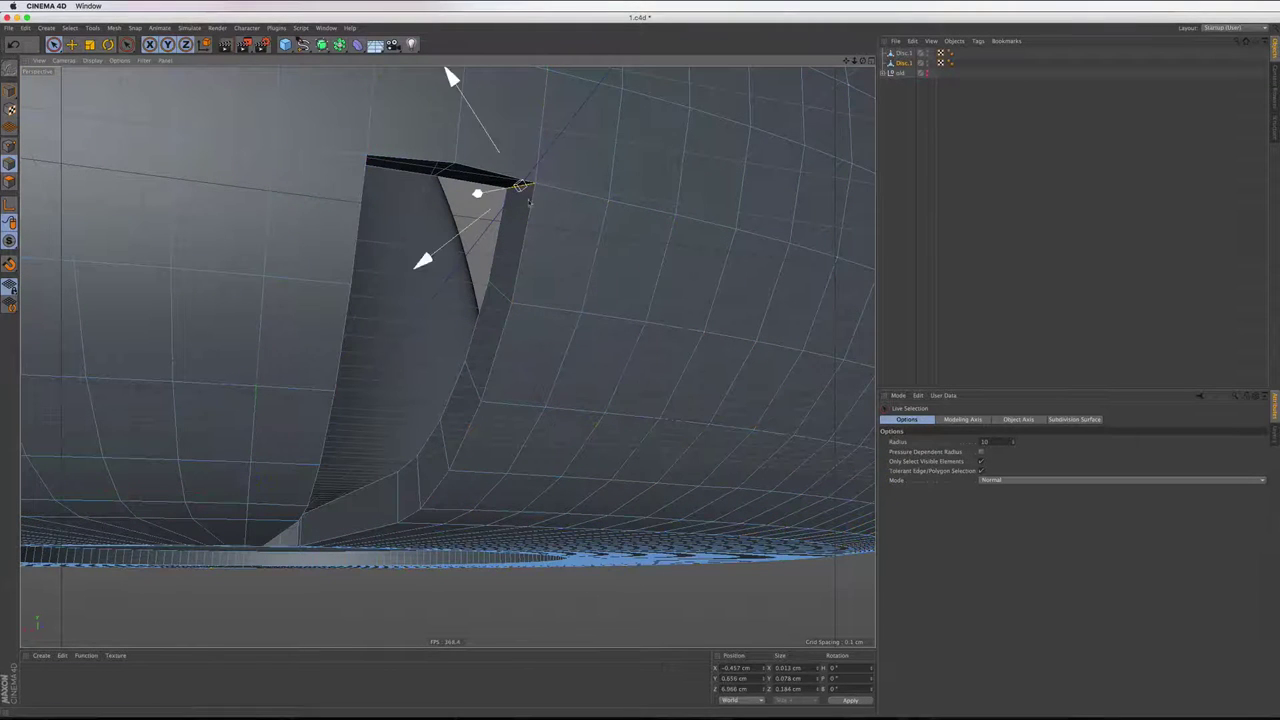
left_click(144, 60)
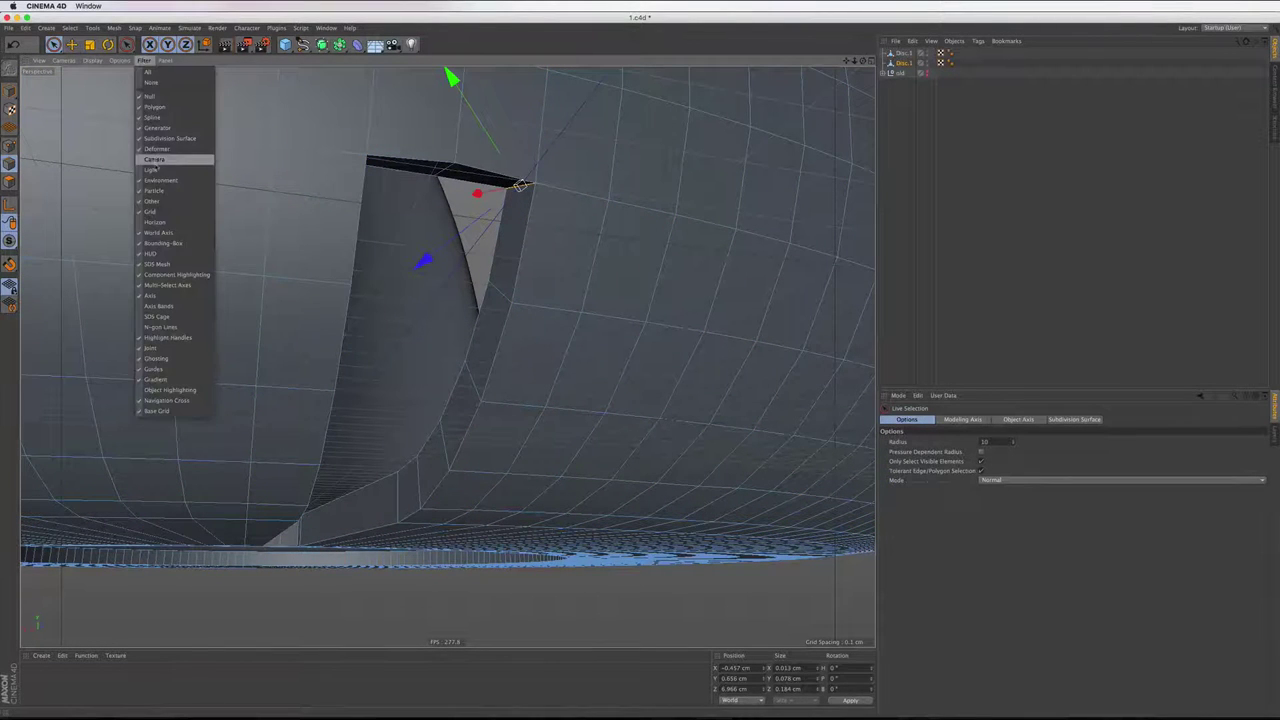
left_click(151, 240)
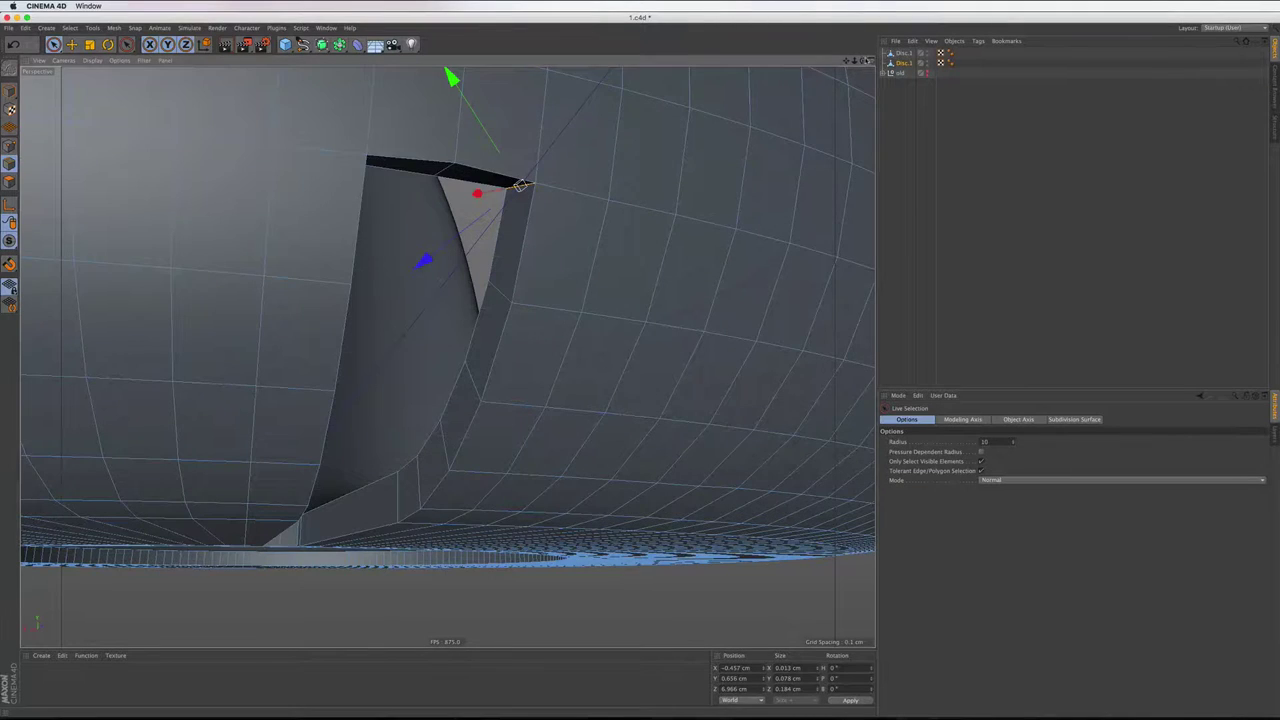
left_click_drag(520, 185, 447, 356, "alt")
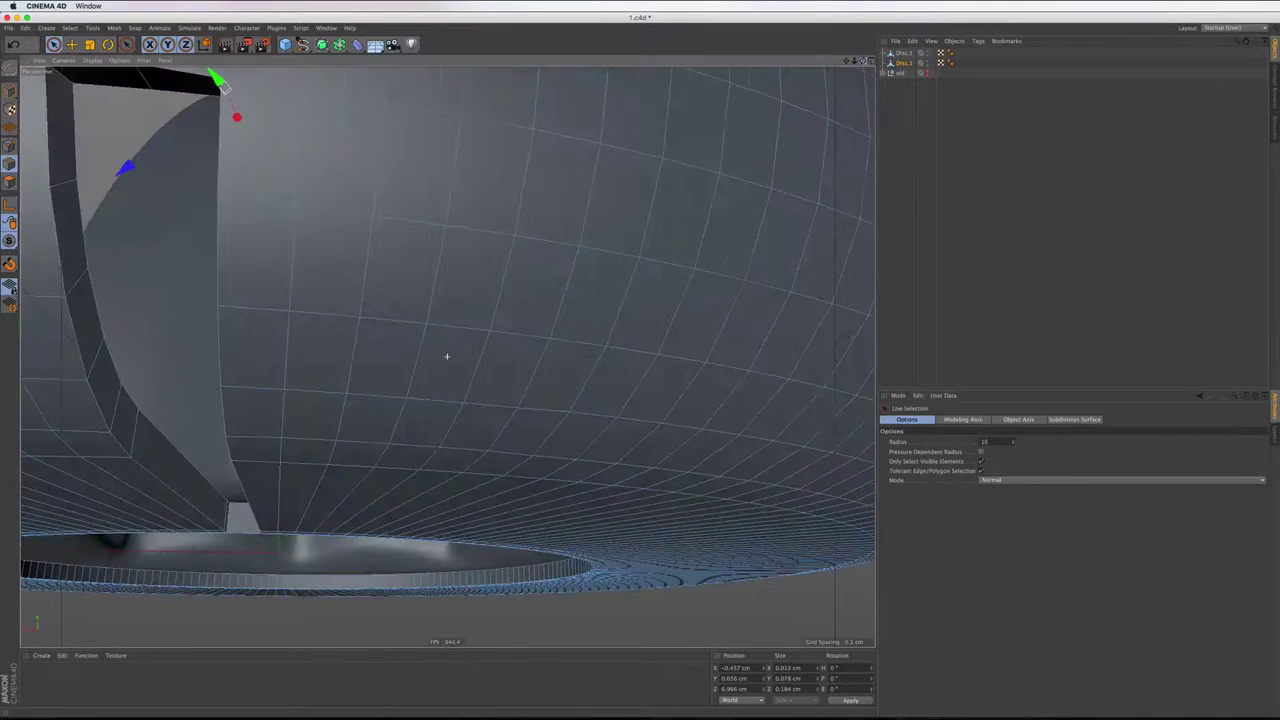
left_click(66, 80, "shift")
Look down onto the slot and pick its two vertical end edges
mouse_move(862, 62)
left_mouse_down()
mouse_move(661, 240)
mouse_move(578, 105)
left_mouse_up()
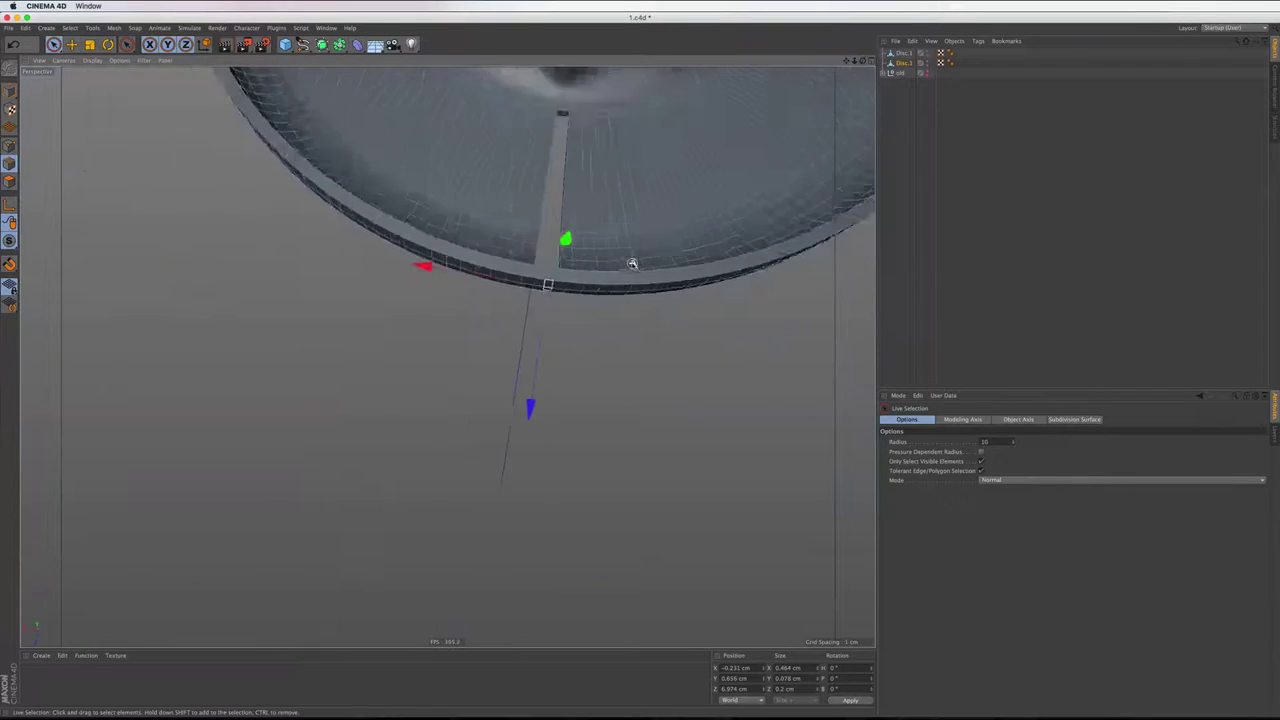
scroll(578, 105, "up", 3)
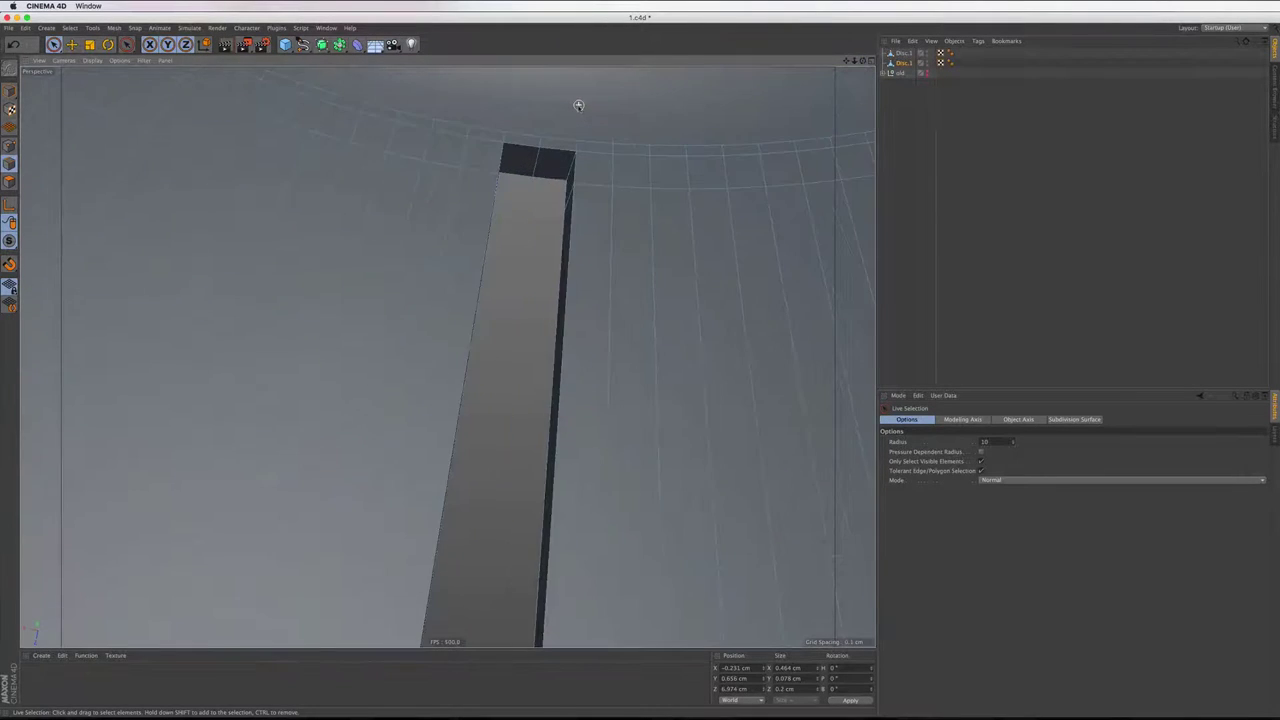
scroll(578, 105, "up", 3)
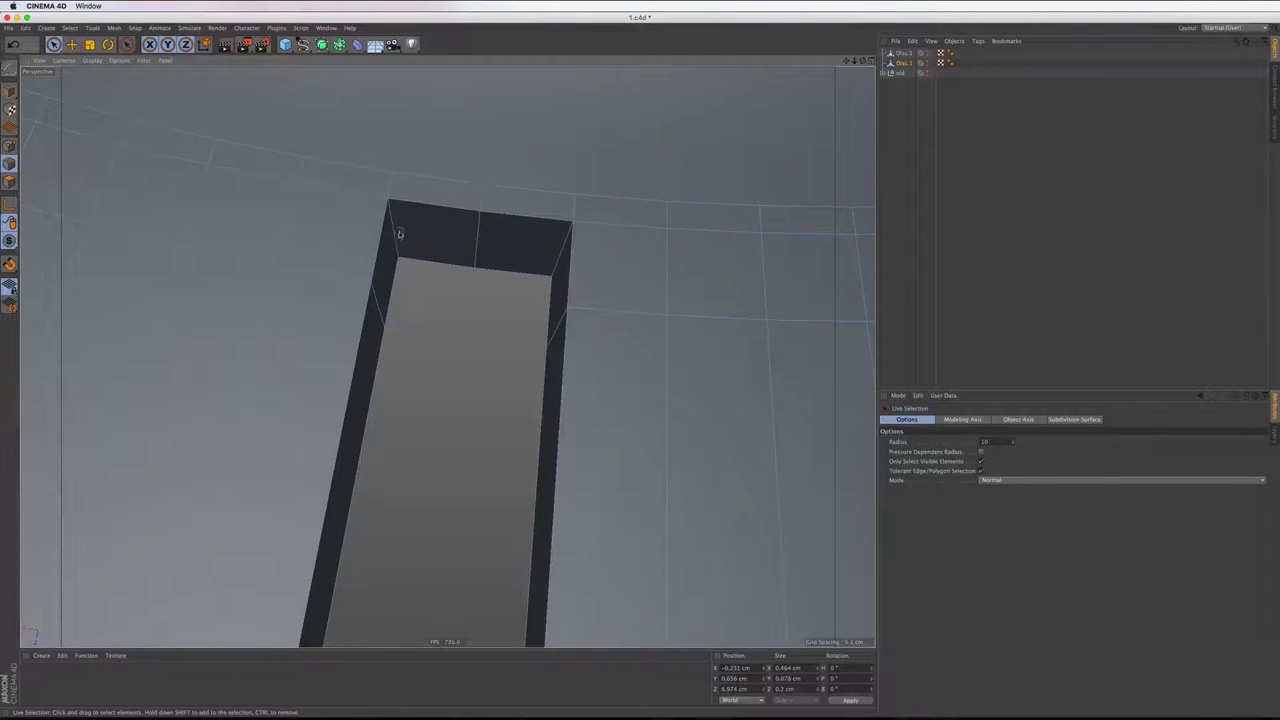
left_click(394, 232)
left_click(558, 250, "shift")
Apply a trial rounded, subdivided bevel to the selected slot edges
right_click(611, 216)
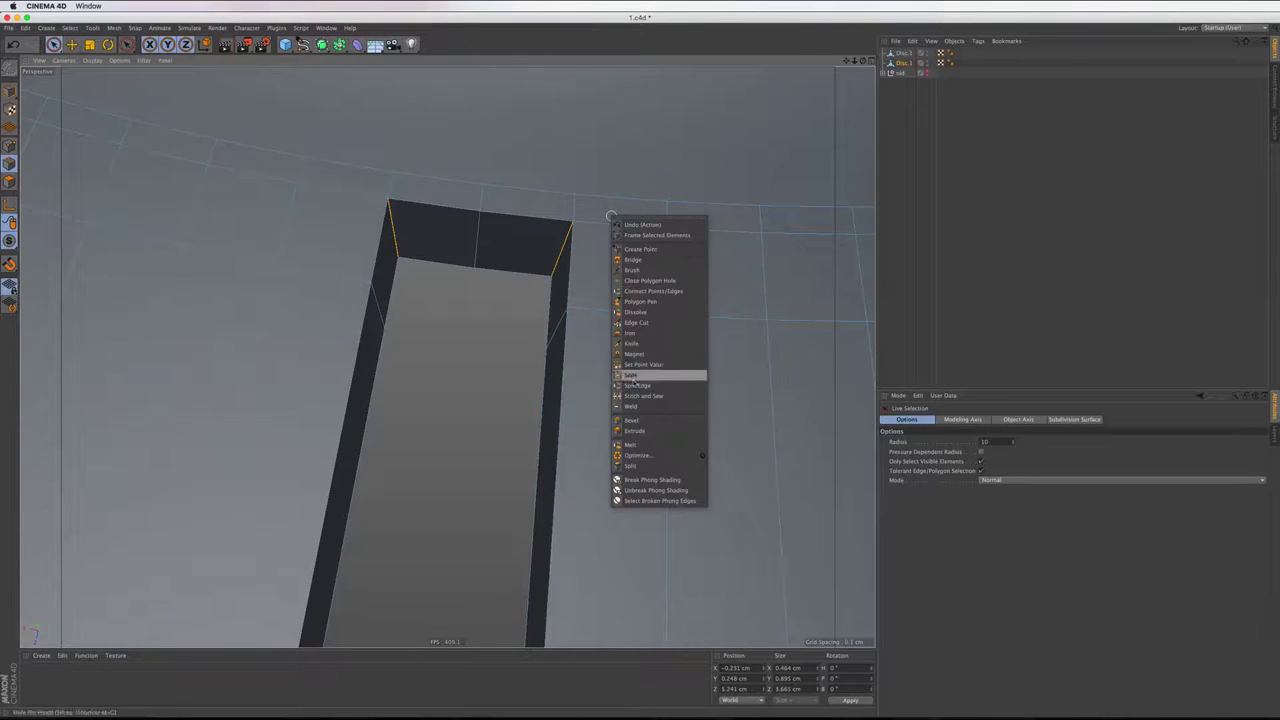
left_click(634, 421)
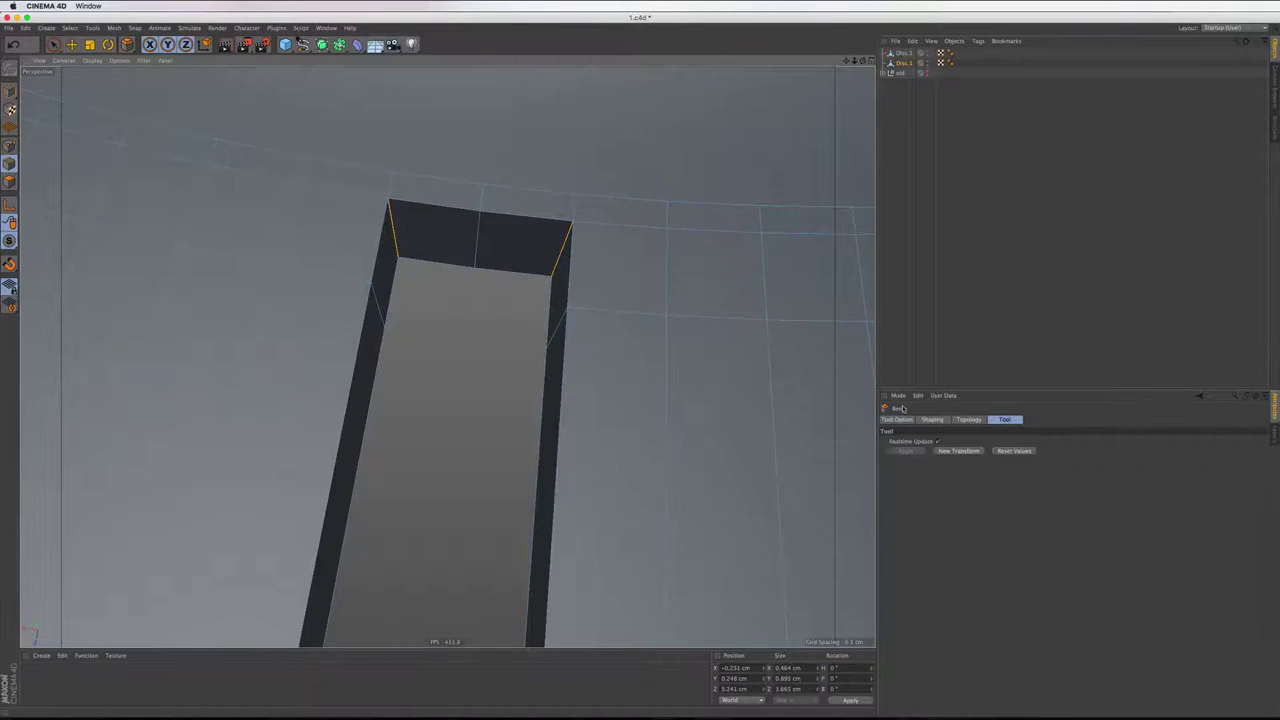
left_click(930, 420)
left_click(896, 419)
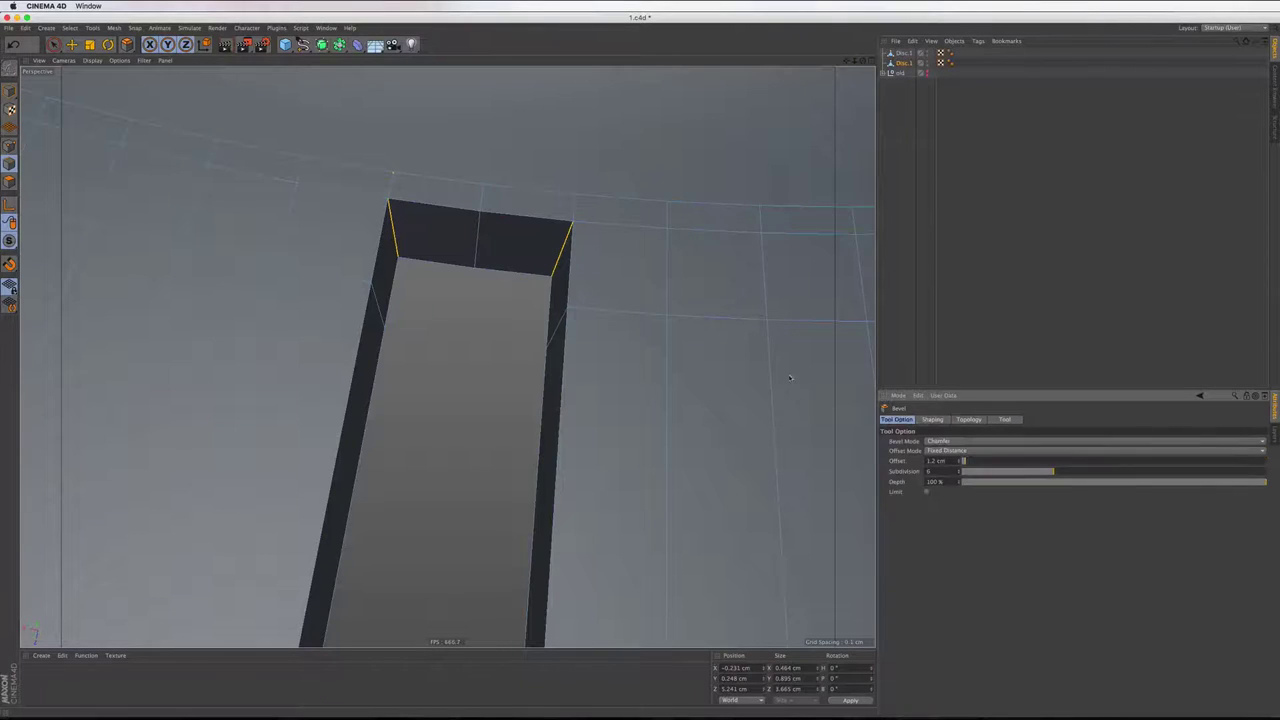
left_click_drag(470, 330, 770, 303)
Undo the bevel and review its Shaping and Topology settings before returning to Tool Option
key("ctrl+z")
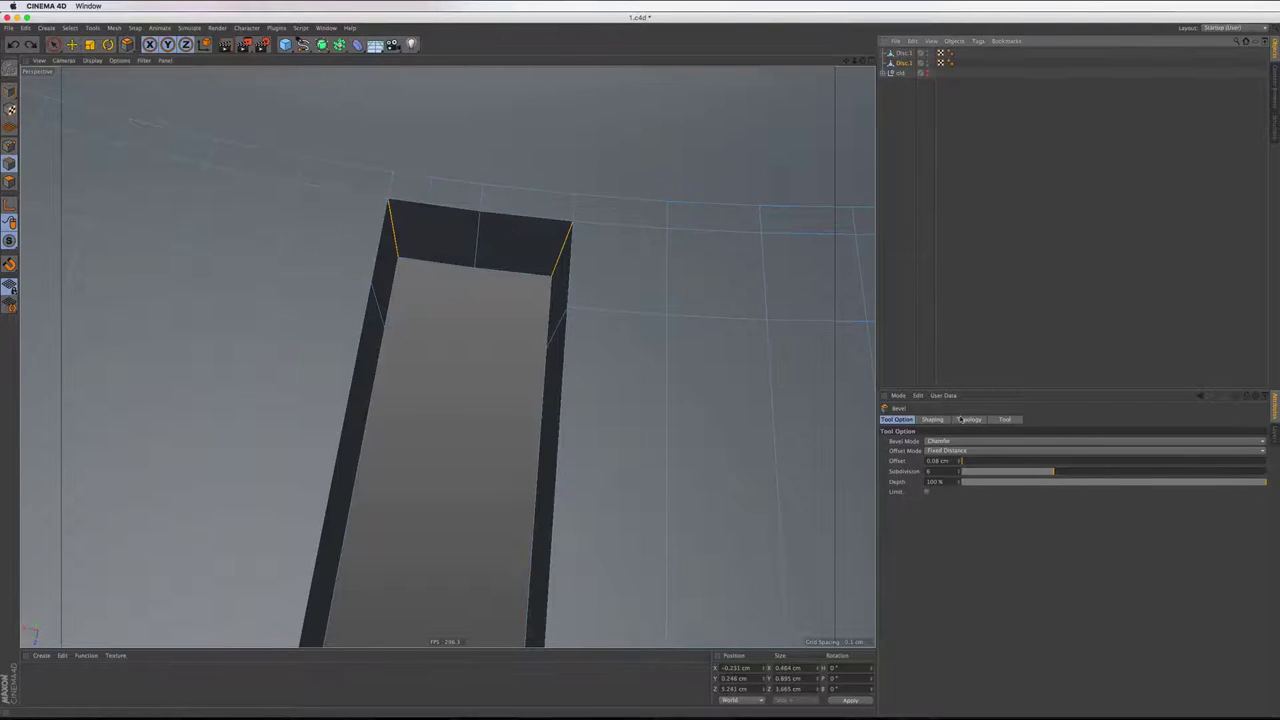
left_click(934, 421)
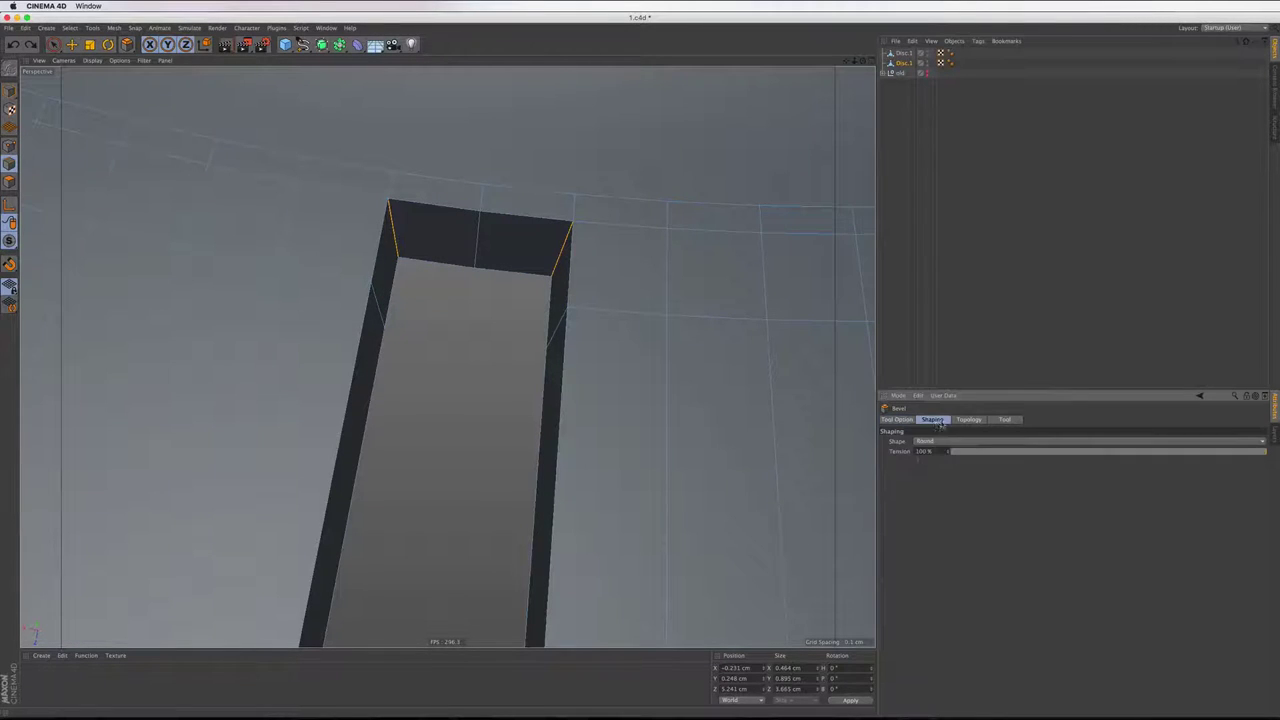
left_click(958, 421)
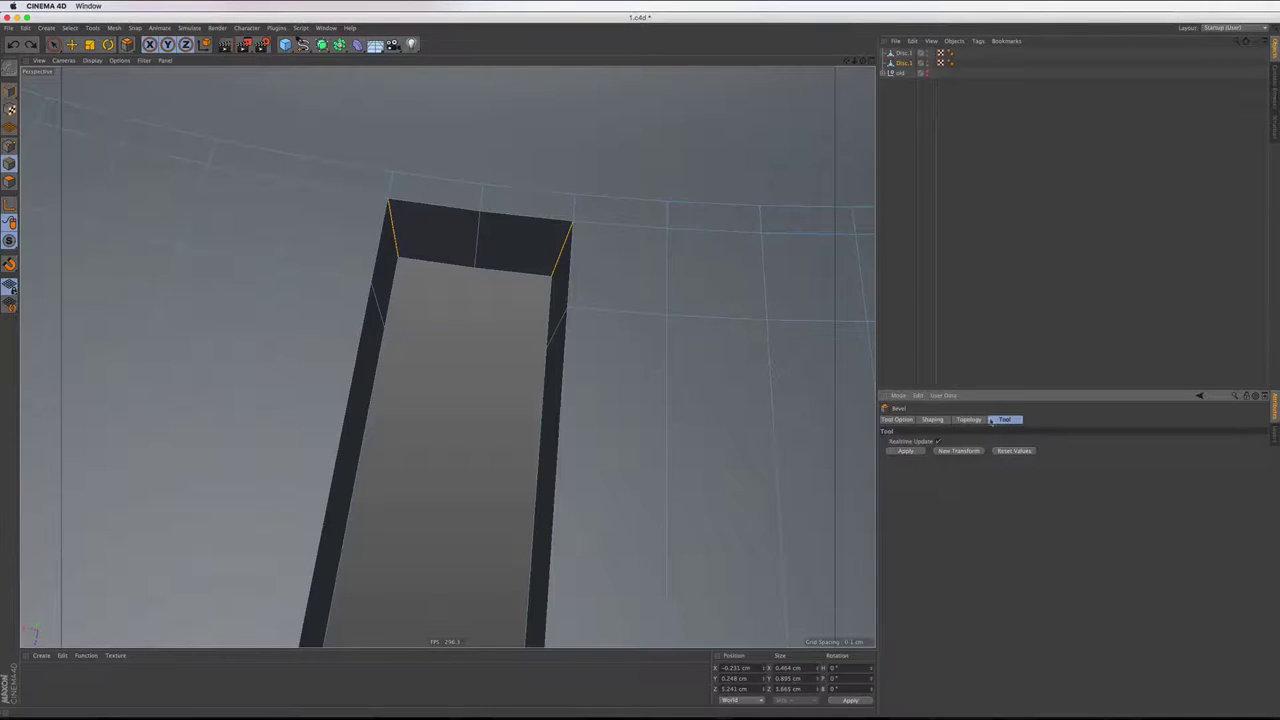
left_click(916, 421)
scroll(606, 337, "down", 3)
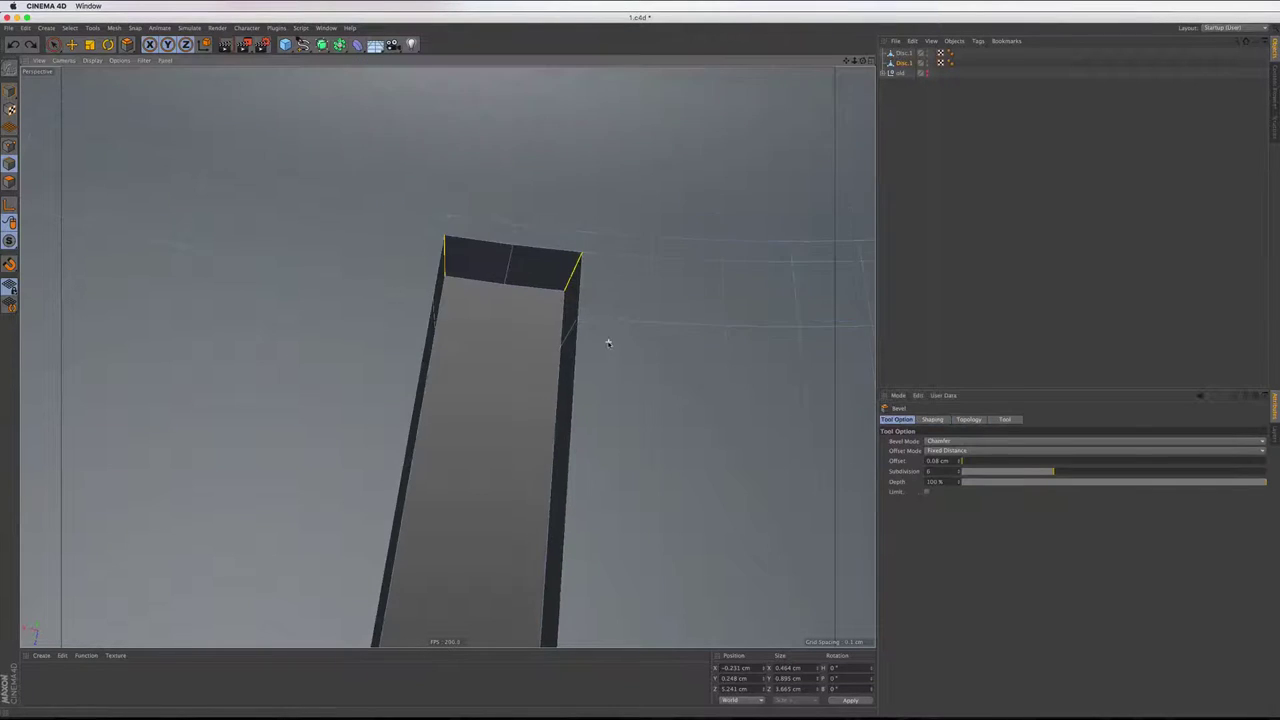
scroll(519, 331, "down", 1)
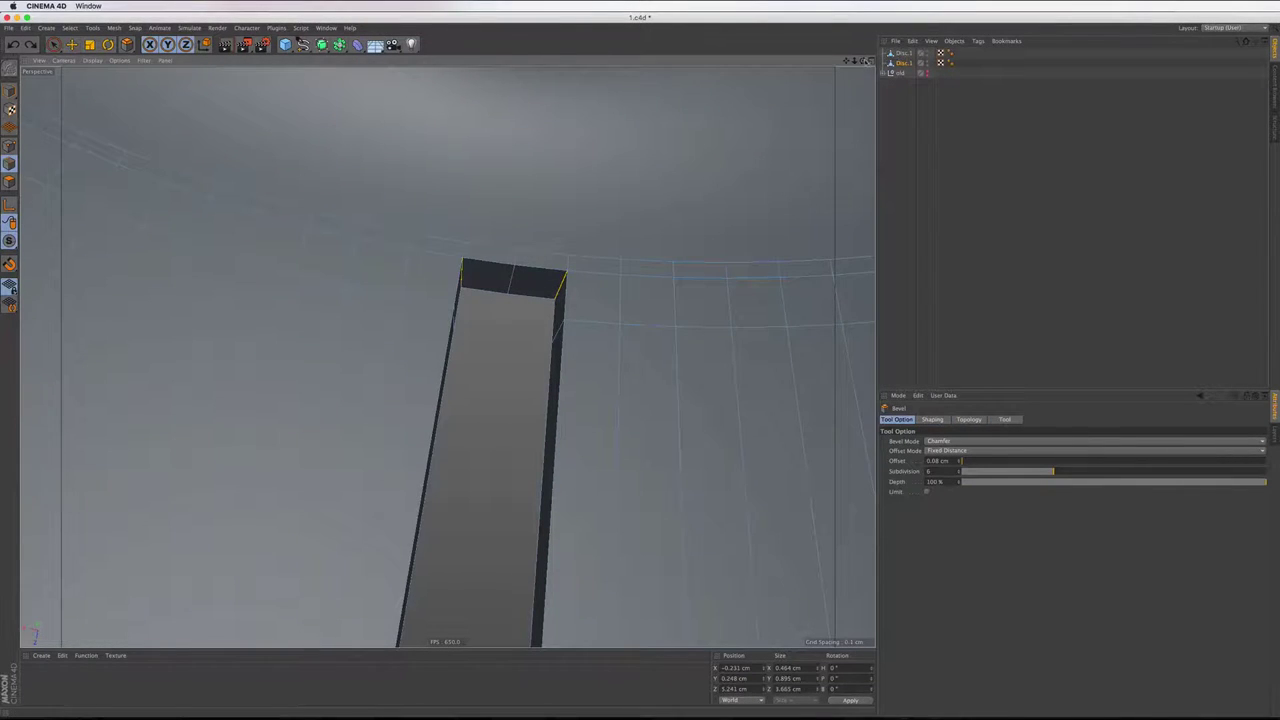
Try another bevel drag on the slot corner, then switch back to Live Selection
left_click_drag(543, 207, 447, 356, "alt")
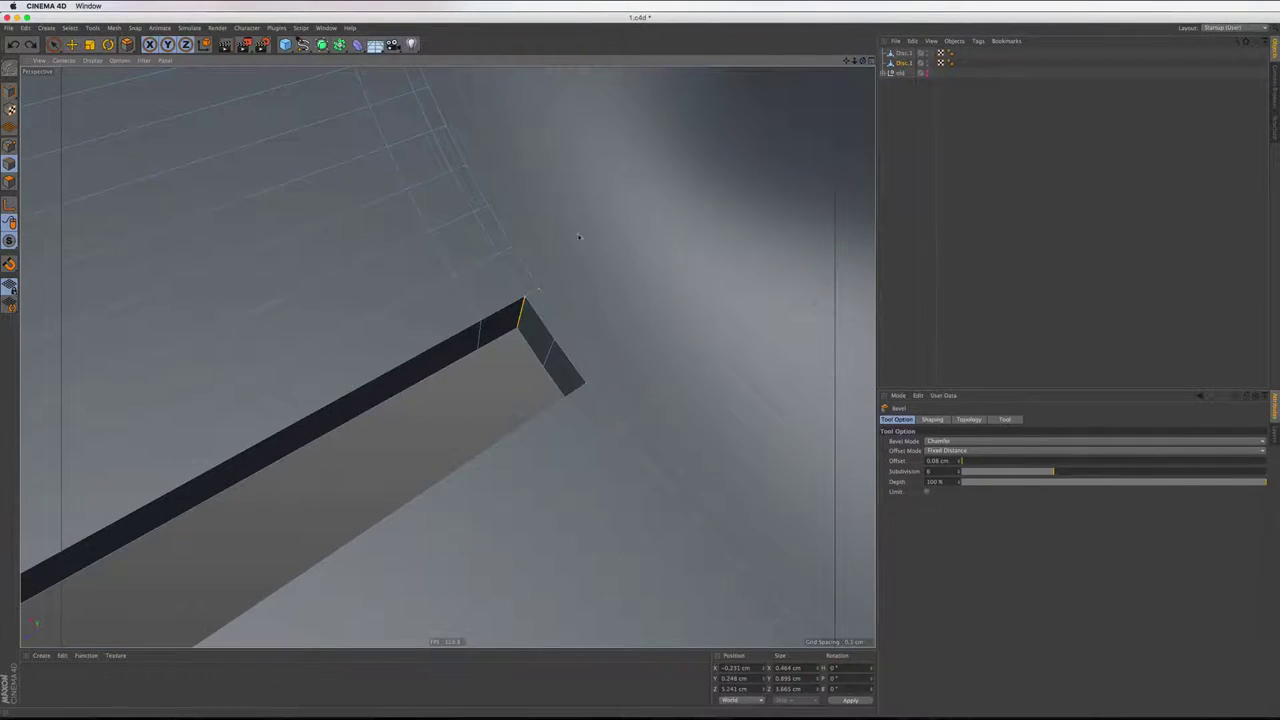
left_click_drag(578, 236, 570, 303)
scroll(570, 303, "up", 3)
scroll(551, 297, "up", 2)
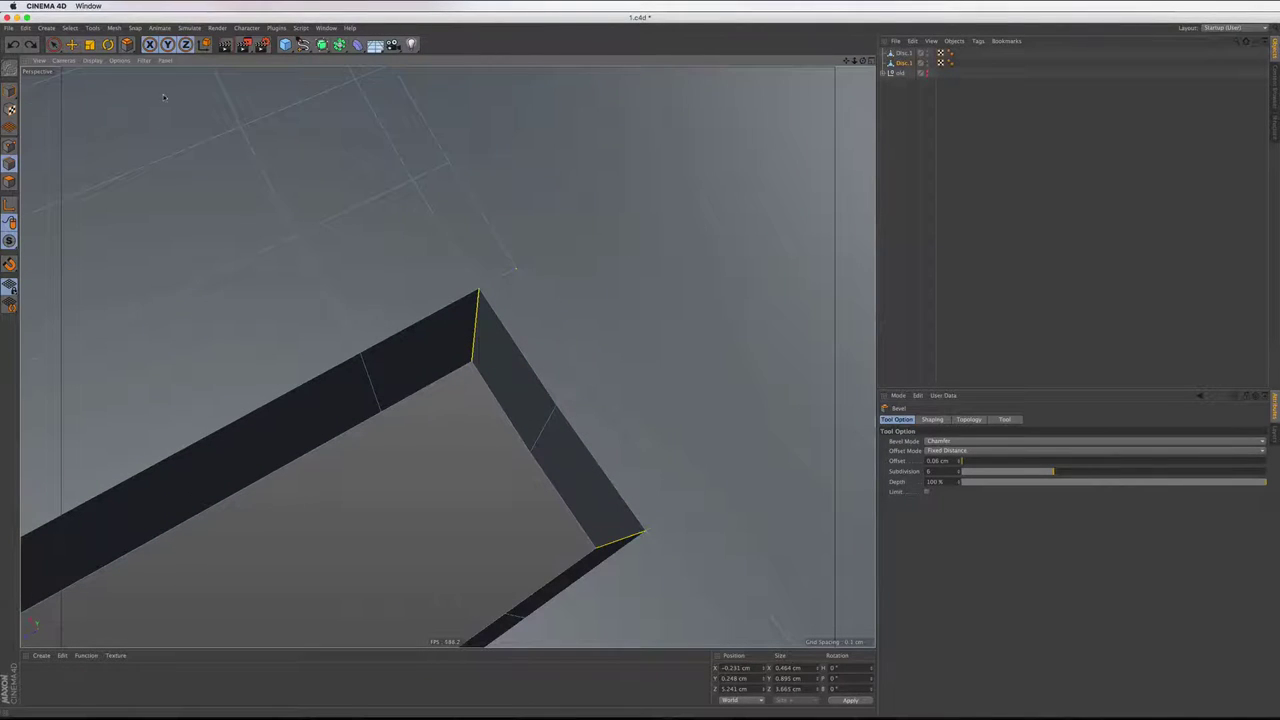
key("space")
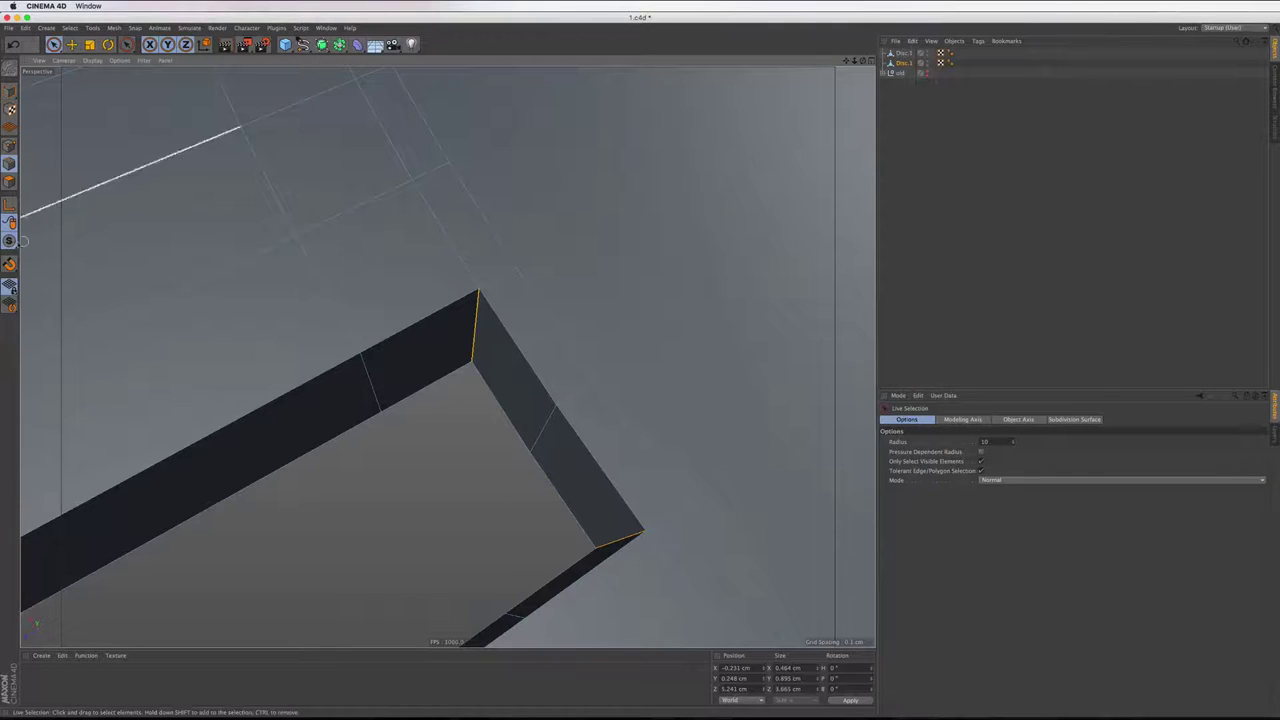
Add the neighbouring curved edge to the slot-end edge selection
left_click_drag(10, 240, 70, 263)
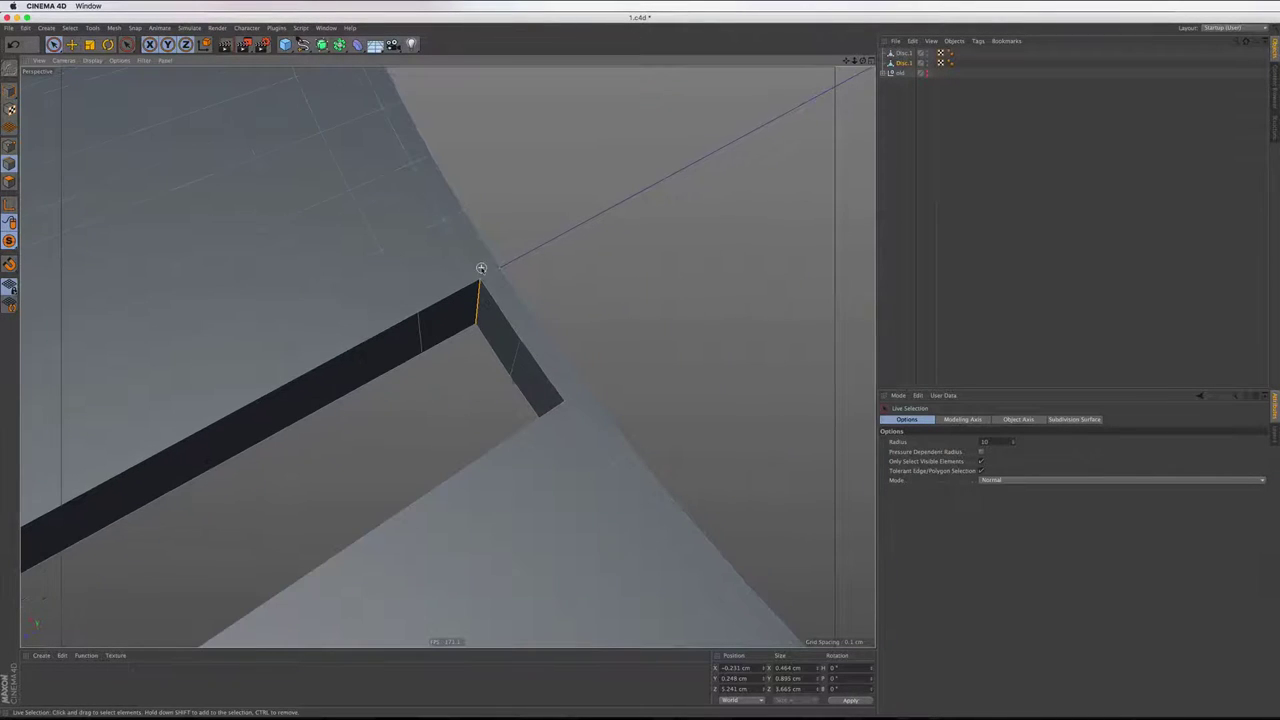
left_click_drag(805, 75, 565, 430, "alt")
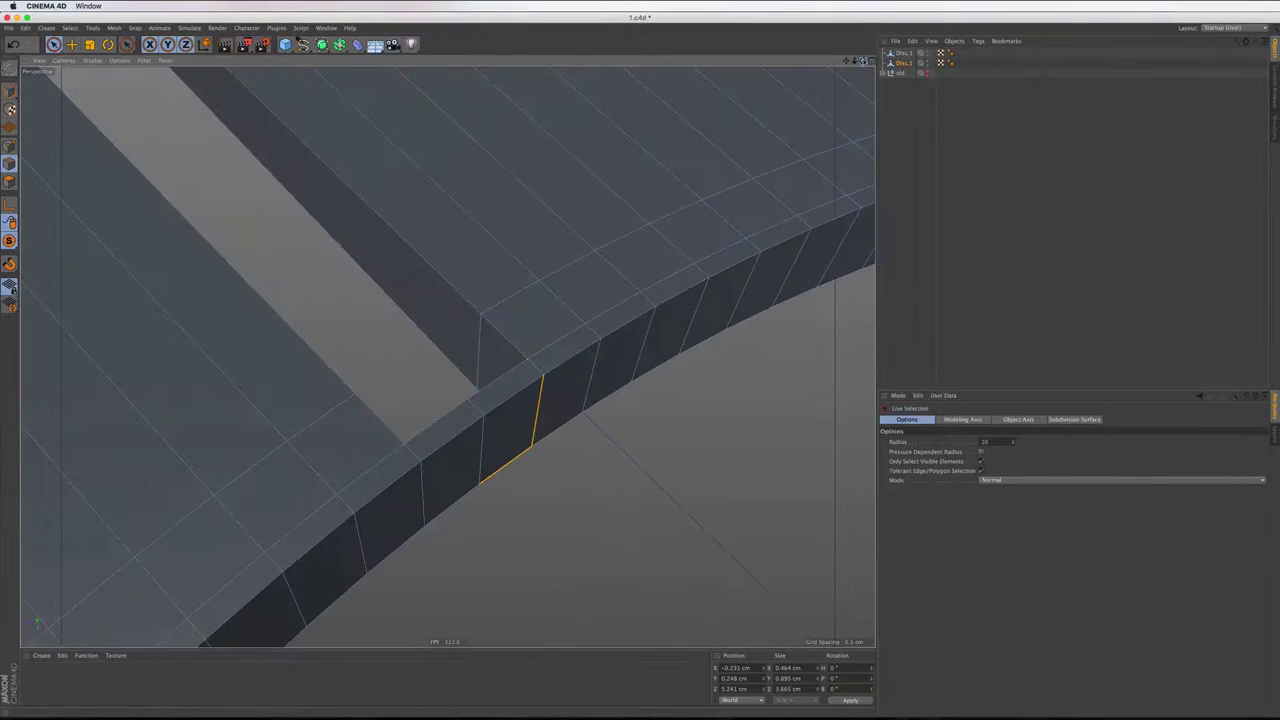
left_click(565, 430, "shift")
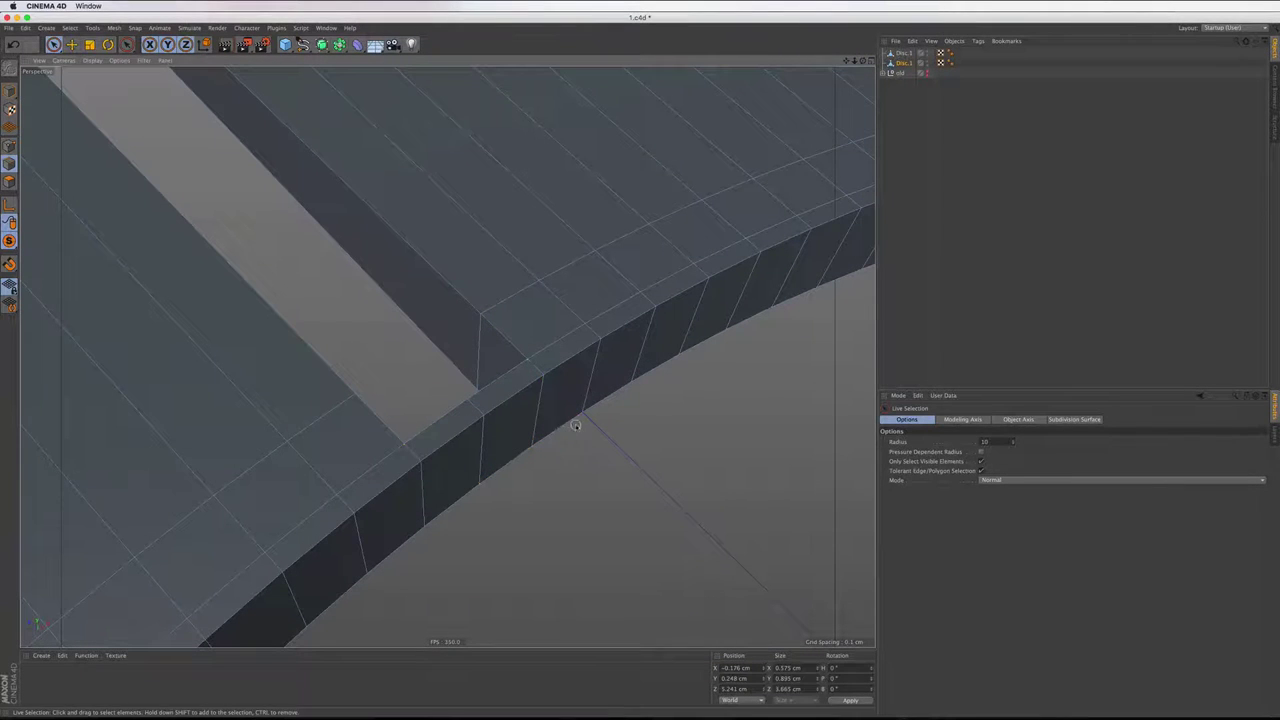
mouse_move(864, 66)
left_mouse_down()
mouse_move(443, 351)
mouse_move(608, 451)
mouse_move(580, 451)
left_mouse_up()
scroll(494, 223, "up", 1)
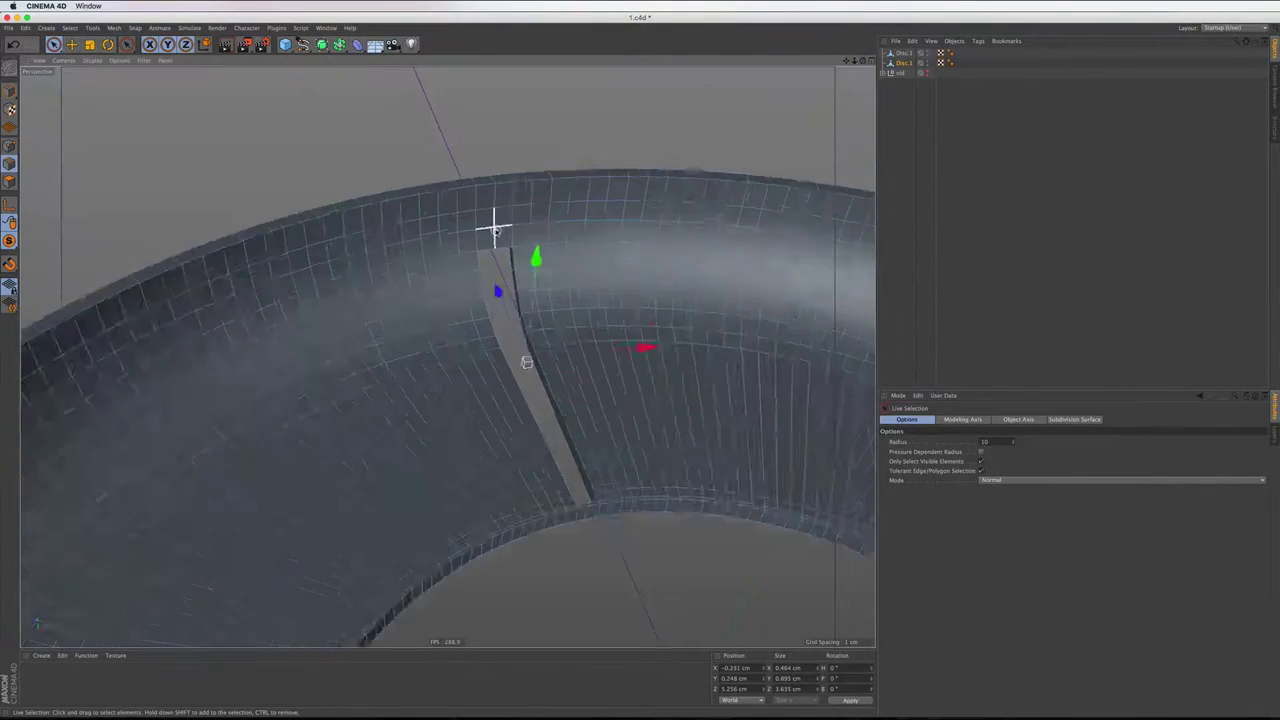
scroll(494, 223, "up", 1)
scroll(497, 243, "up", 1)
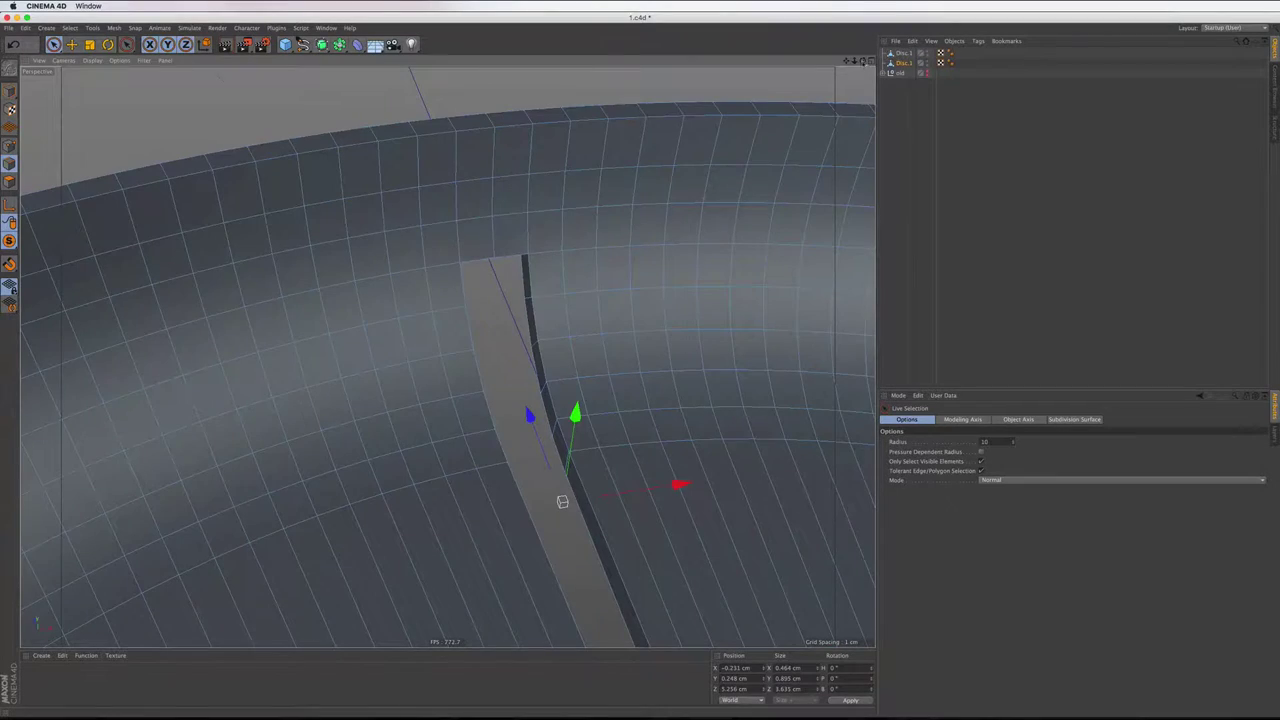
mouse_move(855, 74)
left_mouse_down()
mouse_move(447, 356)
mouse_move(554, 387)
left_mouse_up()
Bevel the slot-end edges with 3 subdivisions and an offset reduced to about 0.09 cm
right_click(554, 387)
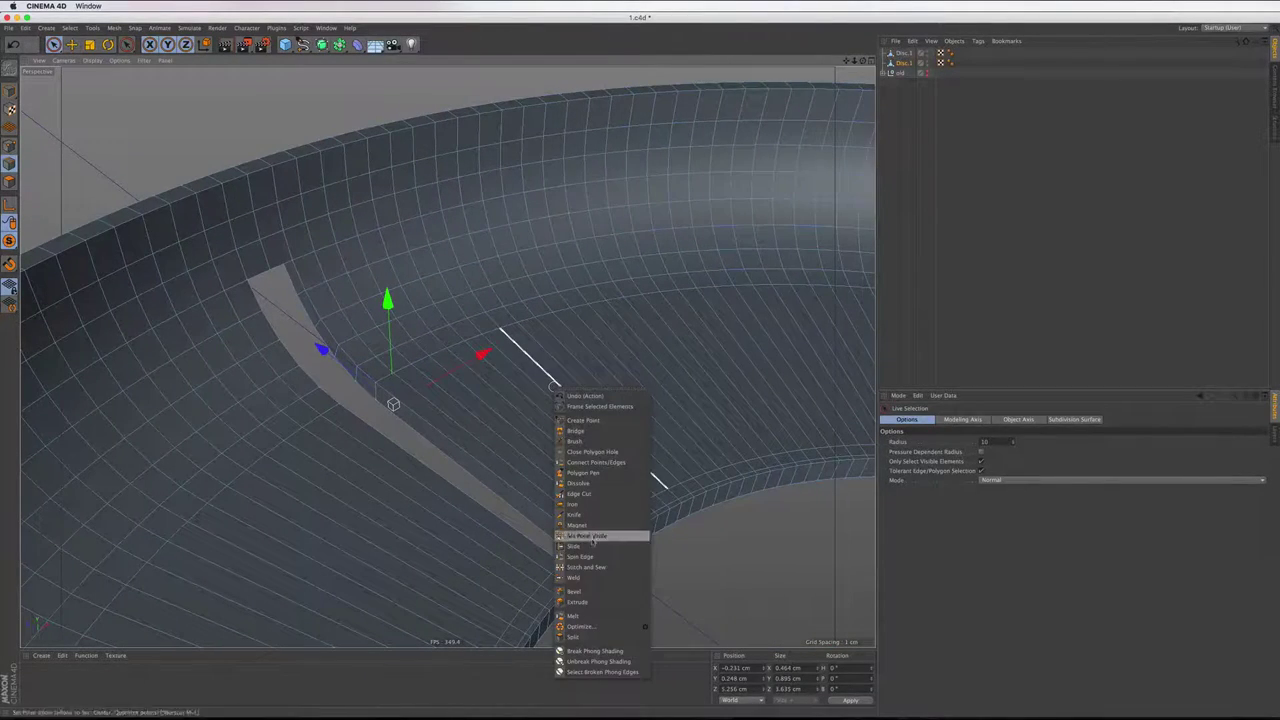
left_click(575, 591)
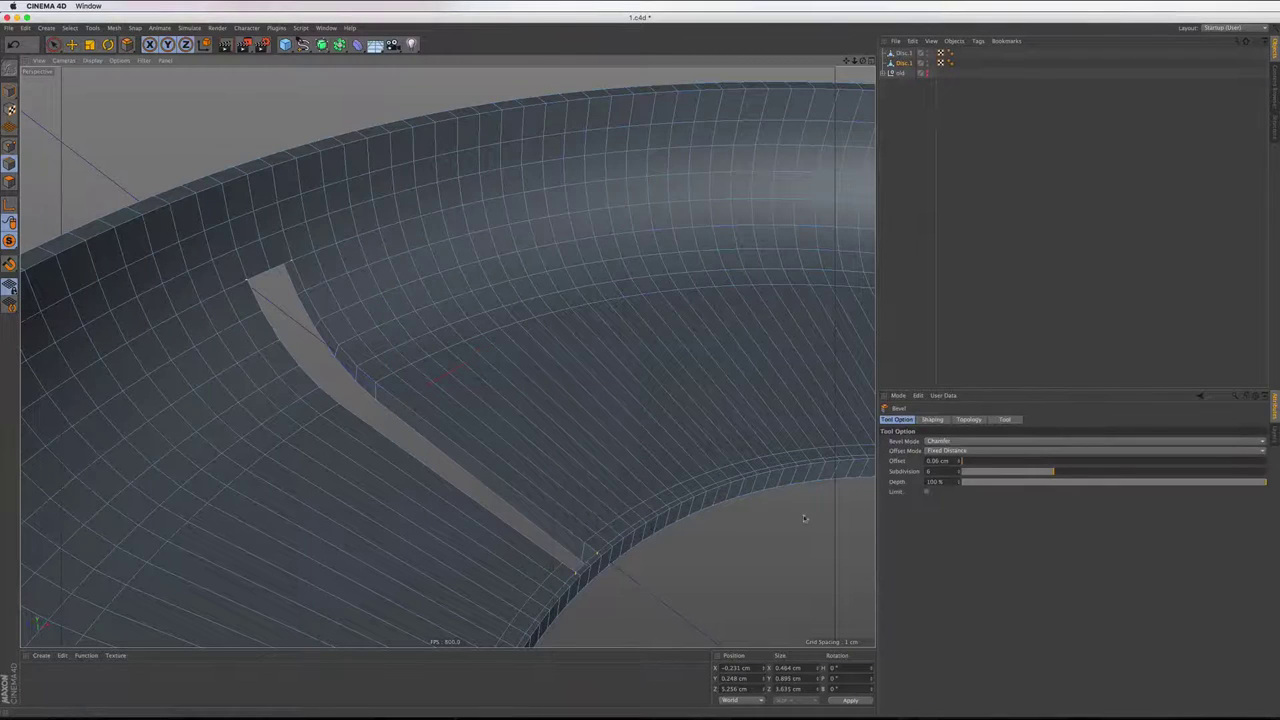
left_click(944, 472)
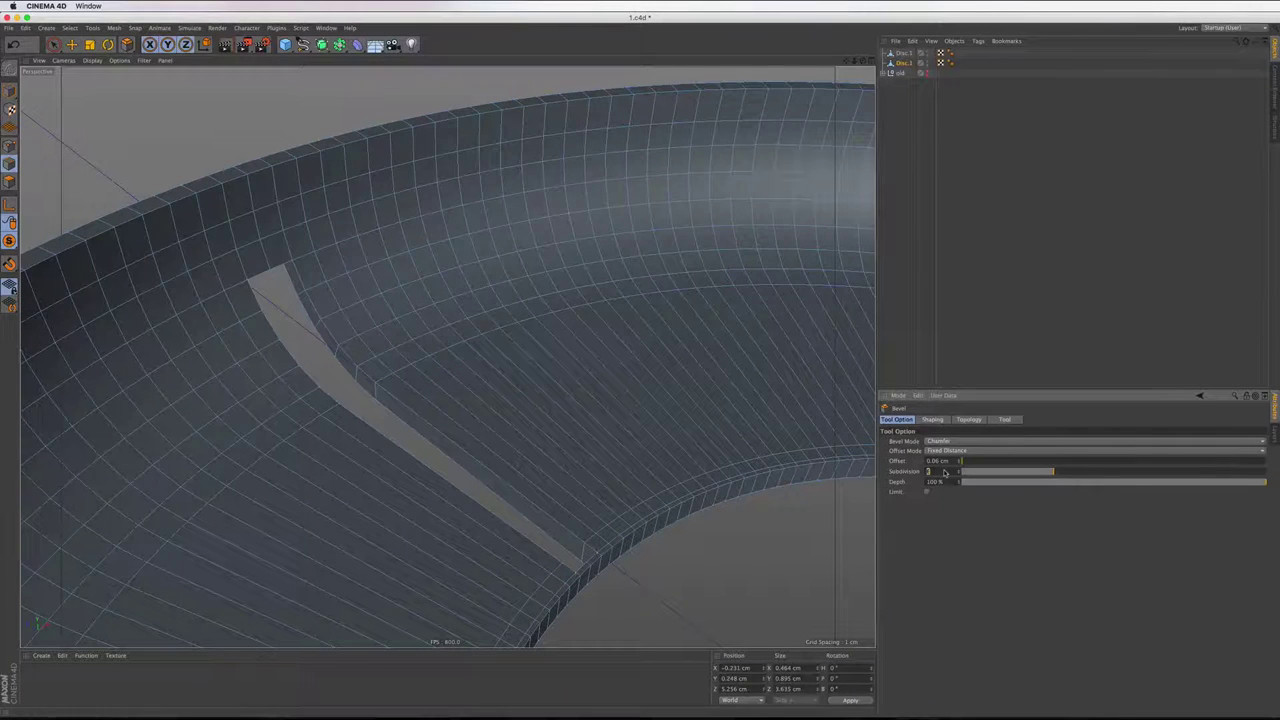
left_click(555, 415)
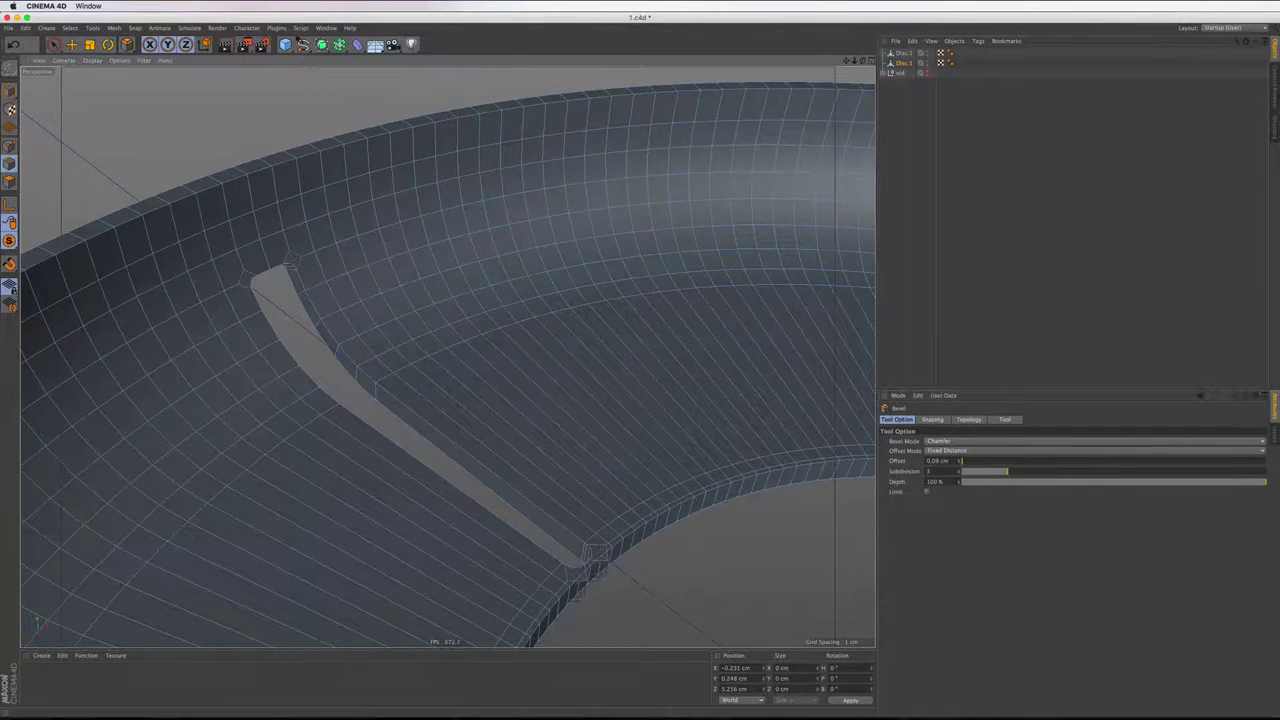
left_click_drag(555, 415, 550, 415)
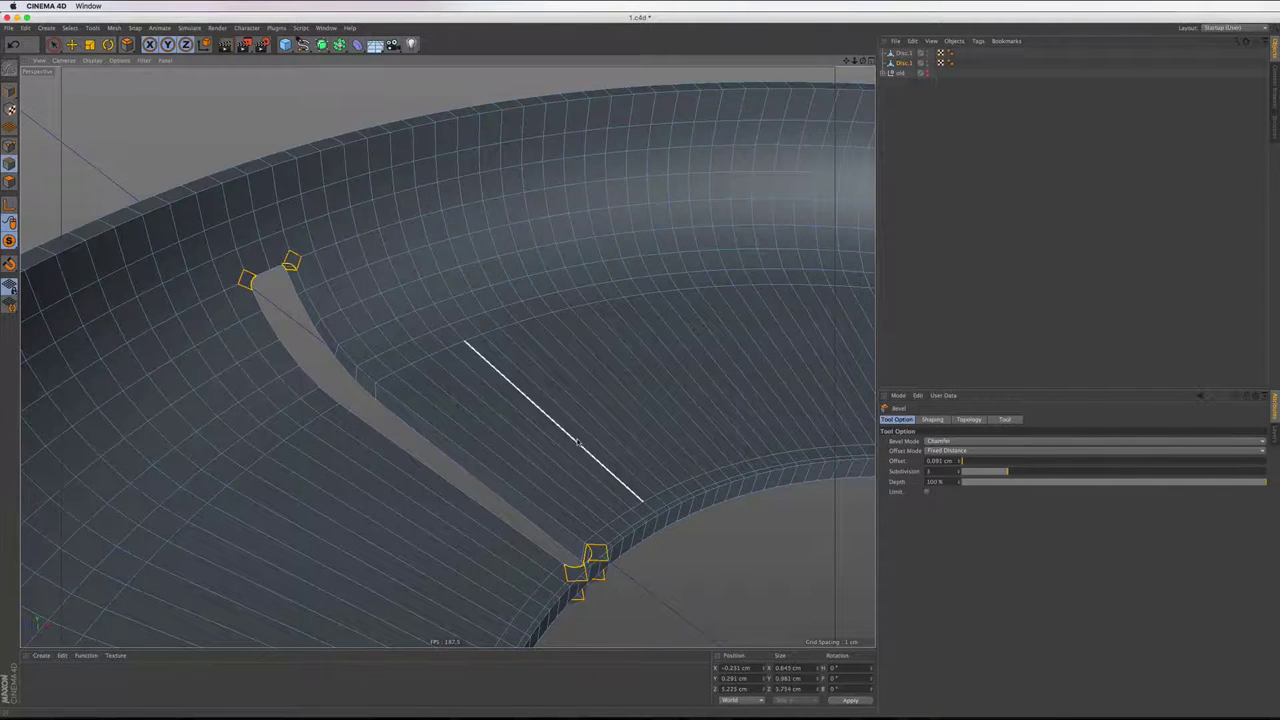
left_click(357, 270)
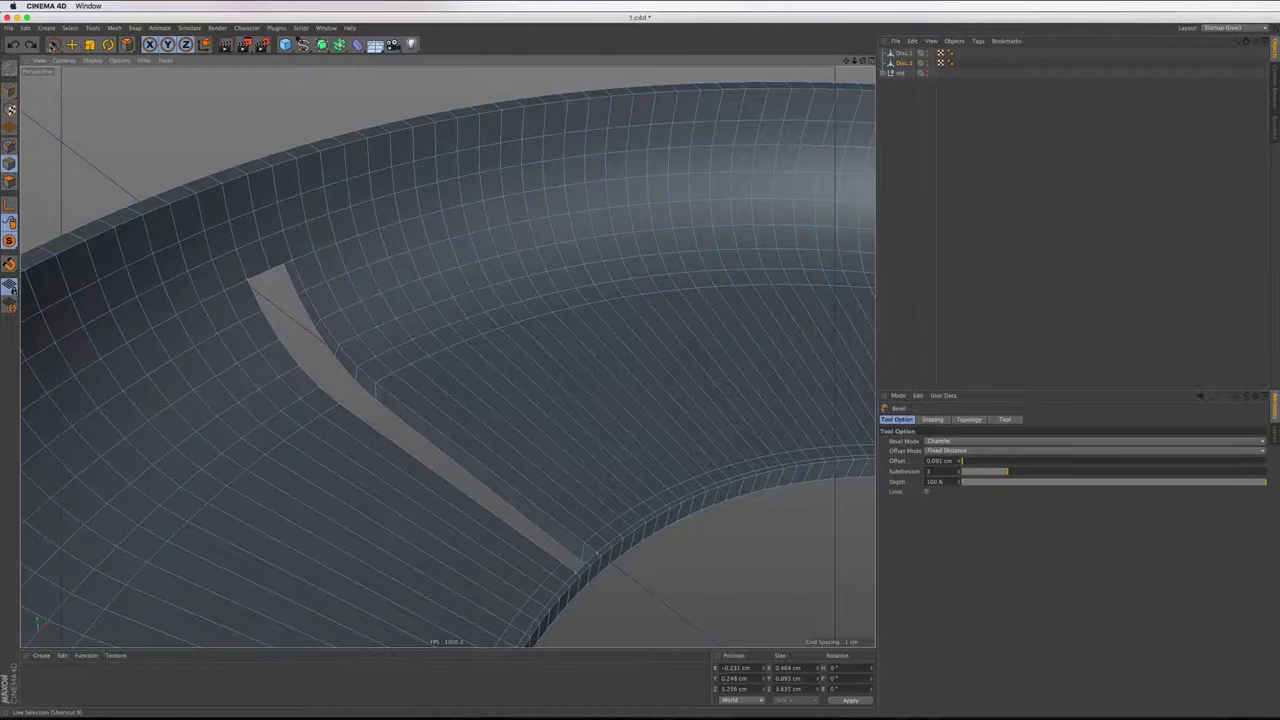
left_click(53, 44)
left_click(74, 72)
Box-select the slot's inner-end edges and apply a bevel of about 0.08 cm offset
left_click_drag(143, 136, 325, 315)
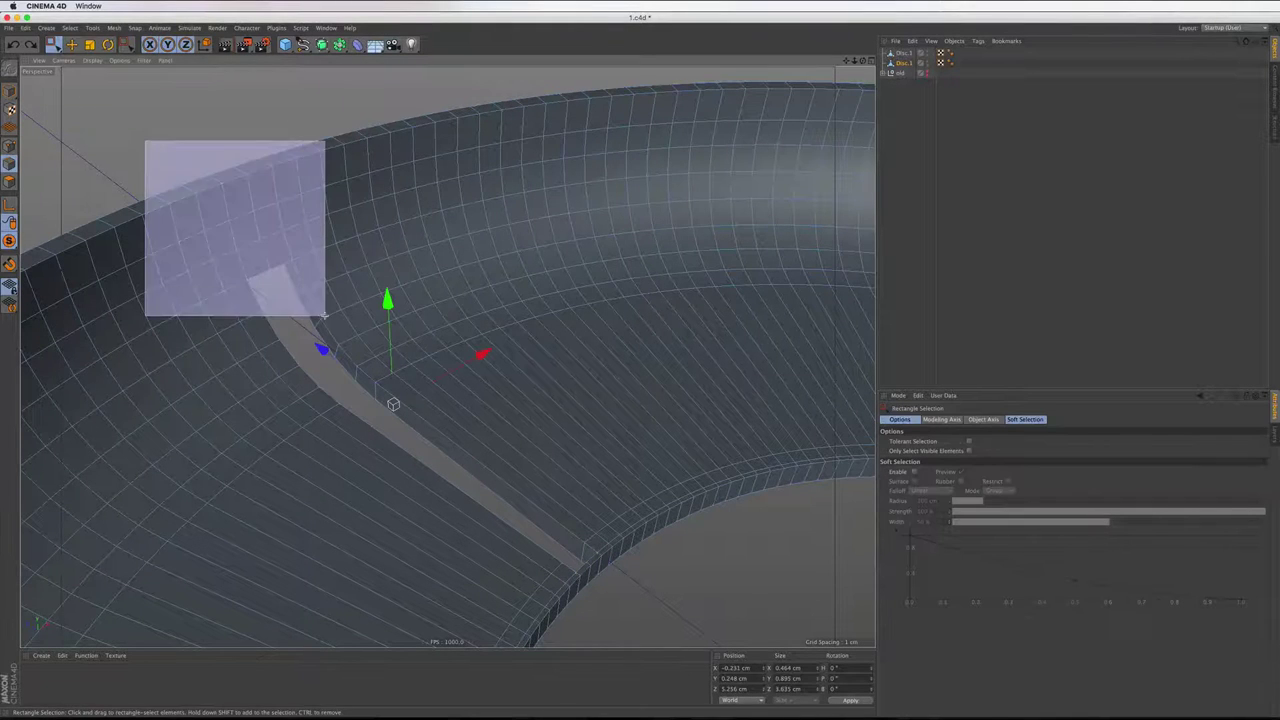
scroll(585, 565, "up", 3)
scroll(585, 572, "up", 2)
right_click(641, 560)
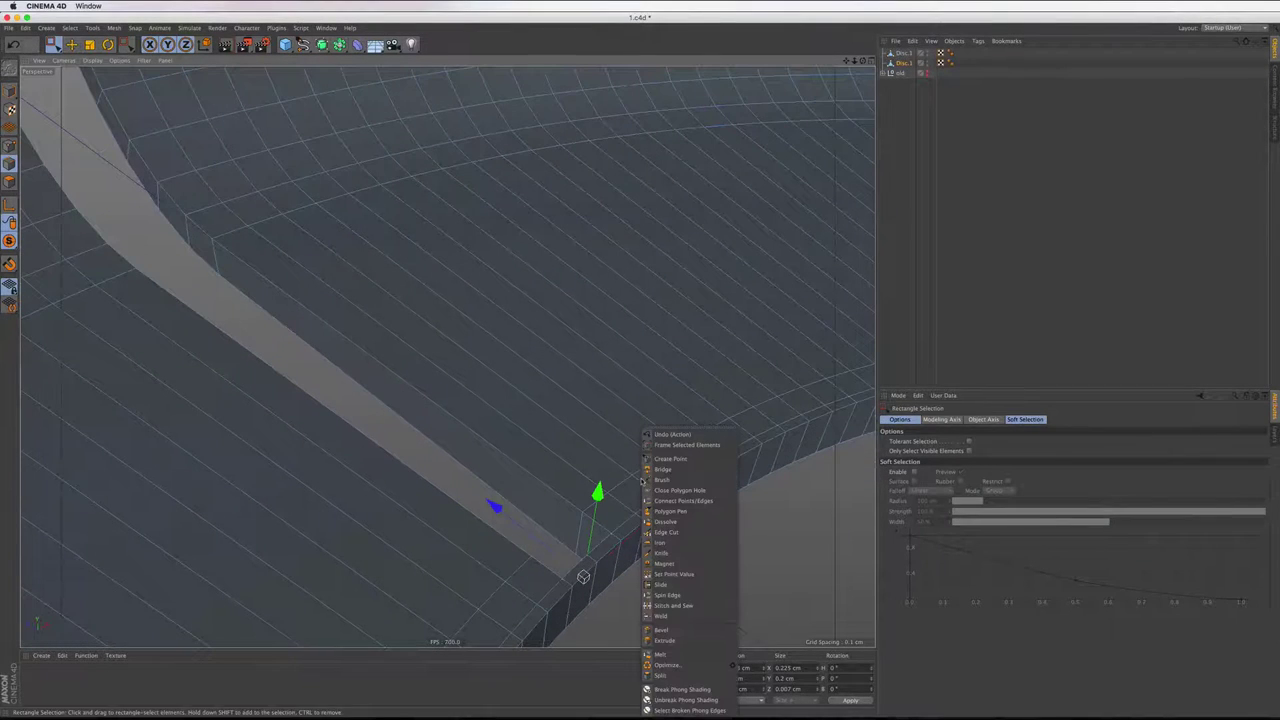
left_click(664, 630)
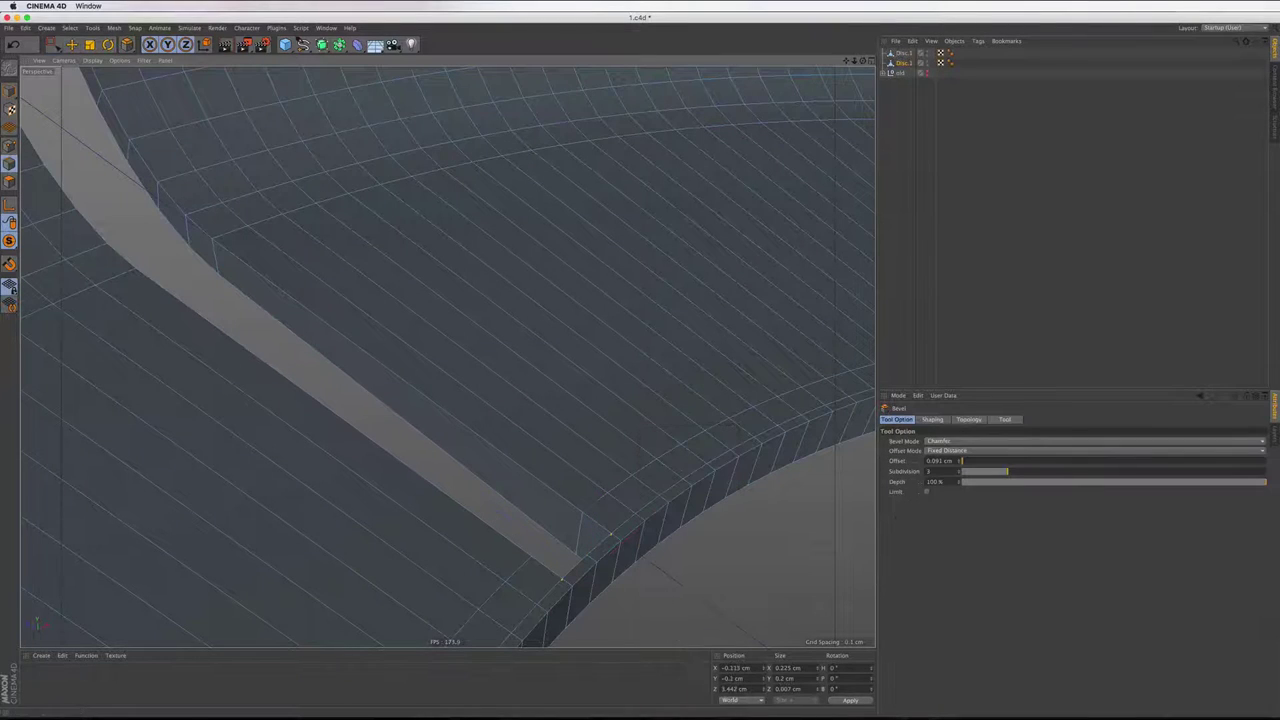
left_click_drag(601, 535, 596, 537)
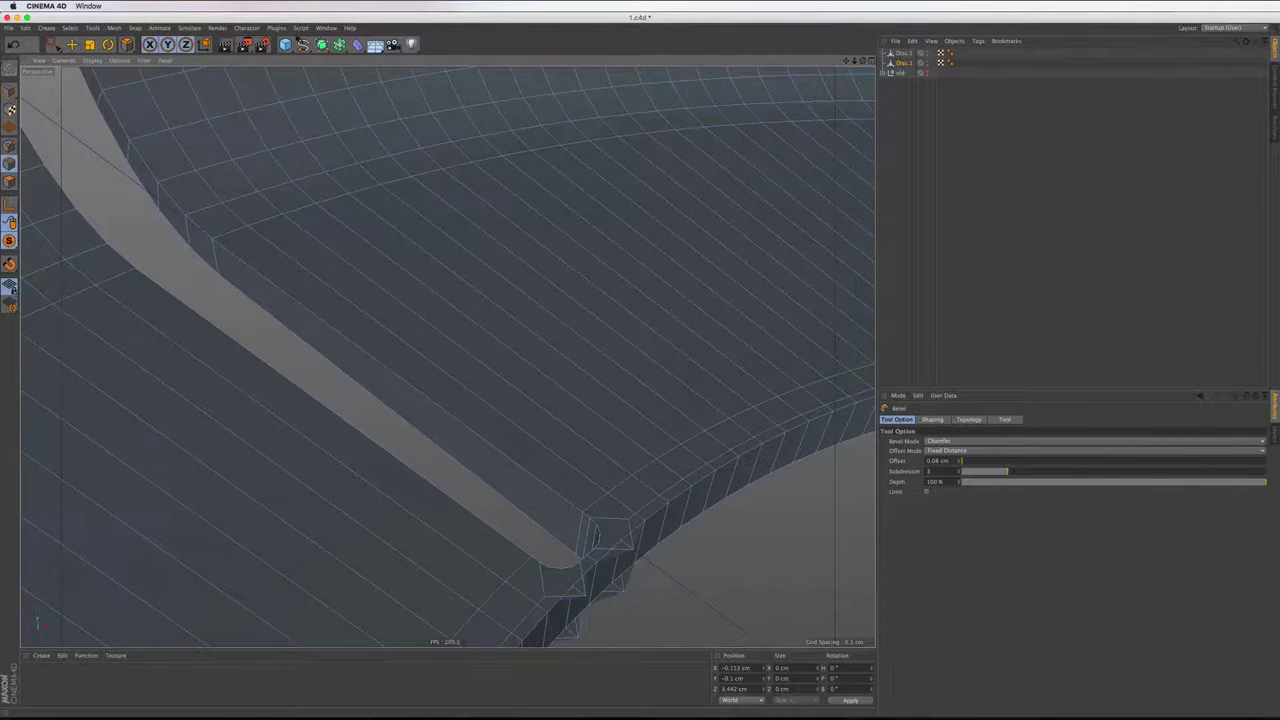
left_click_drag(595, 535, 593, 537)
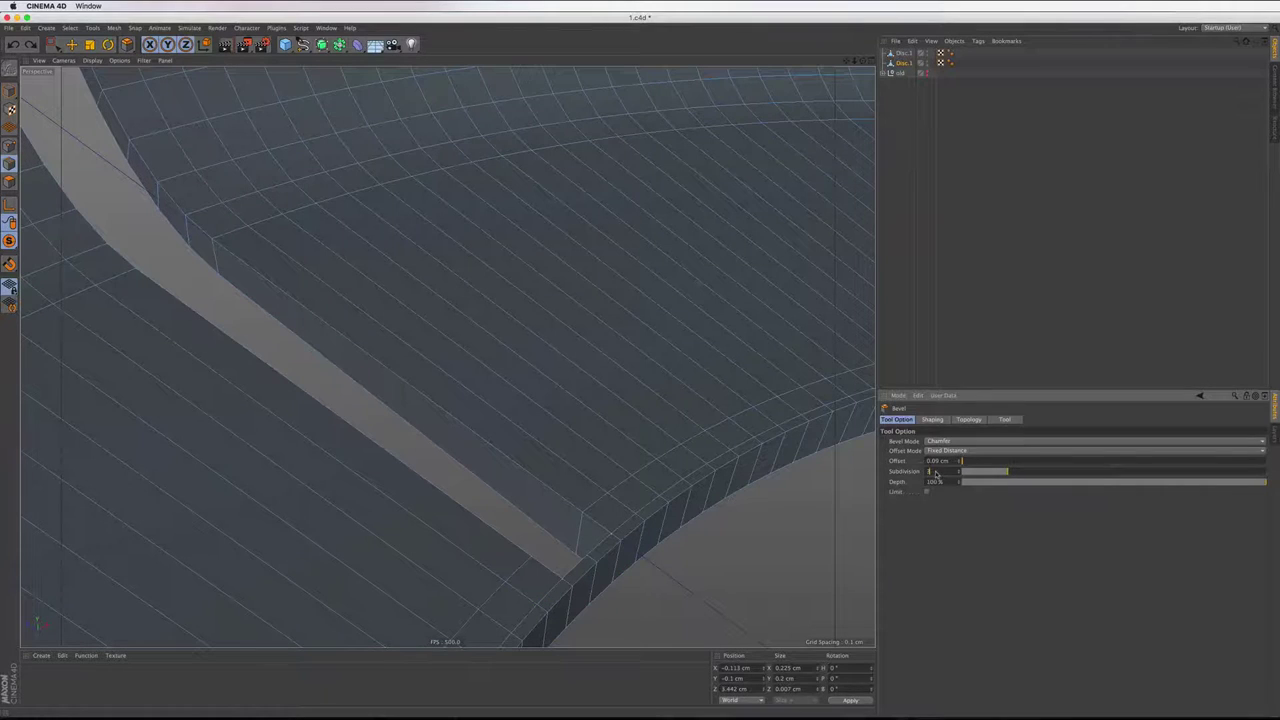
left_click(1005, 419)
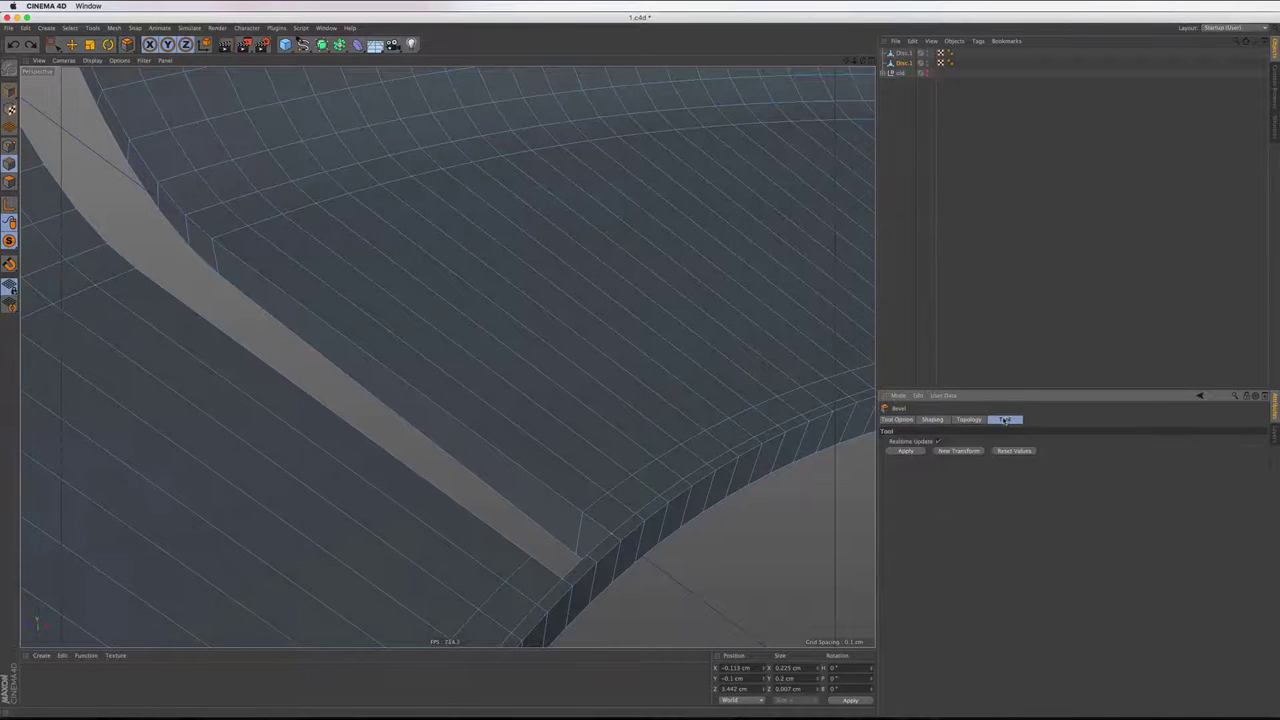
left_click(906, 451)
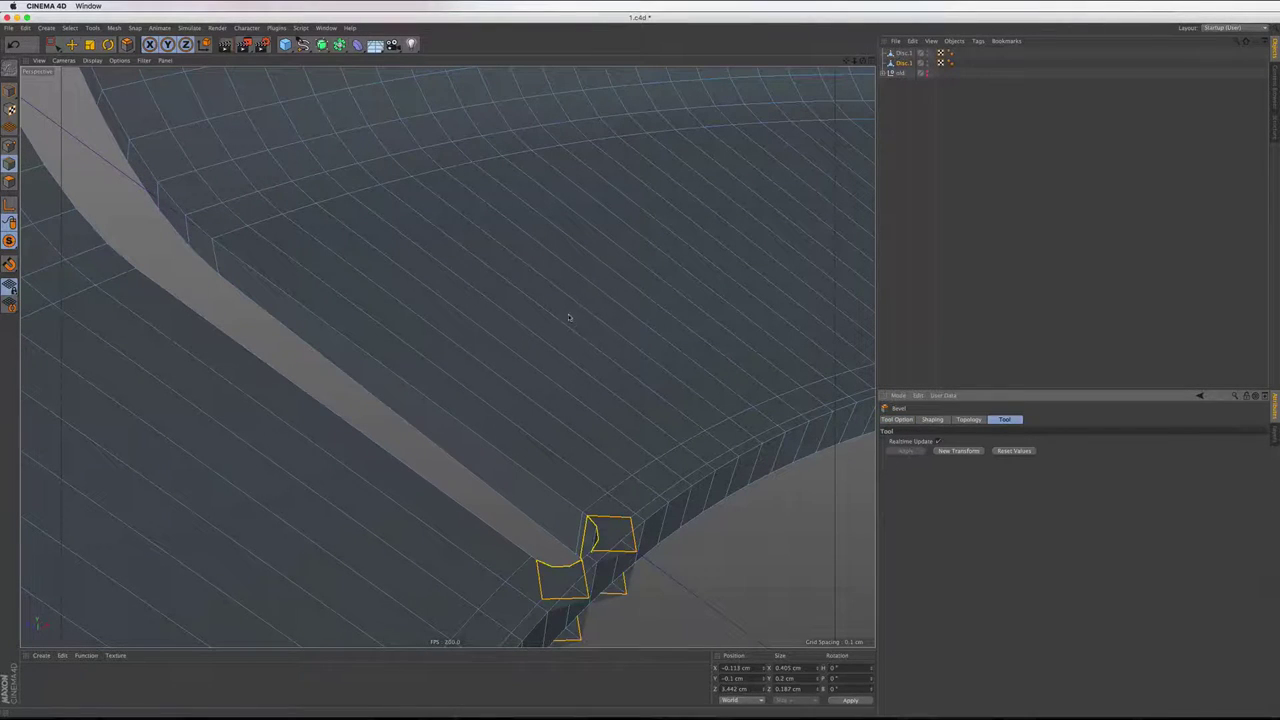
Readjust the bevel size and orbit out to face the slot straight on
left_click_drag(386, 186, 692, 422)
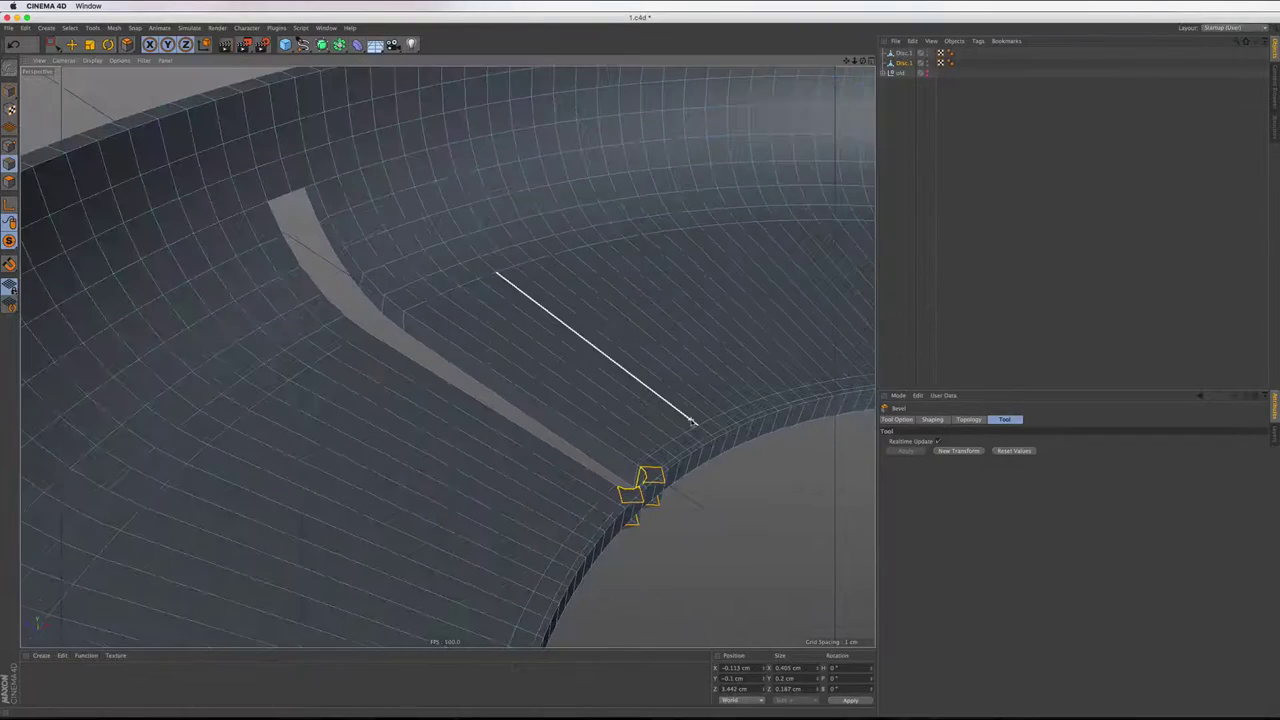
scroll(308, 188, "up", 2)
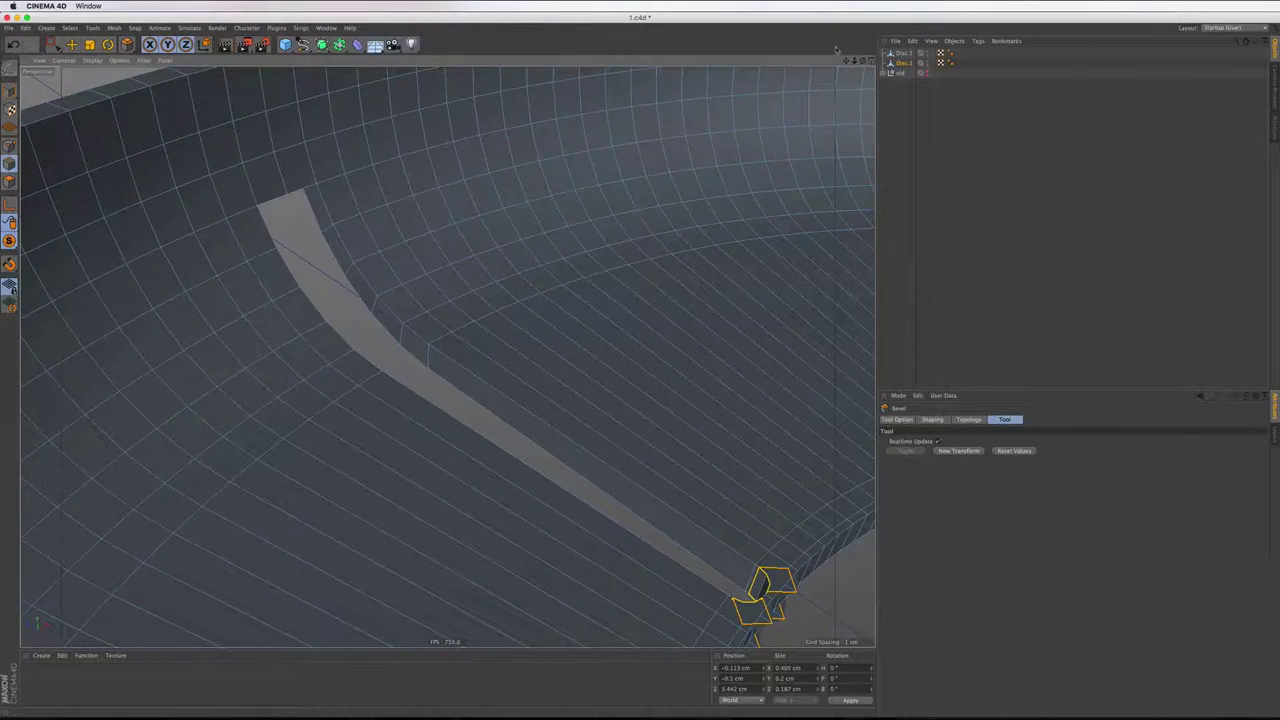
left_click_drag(855, 62, 760, 110)
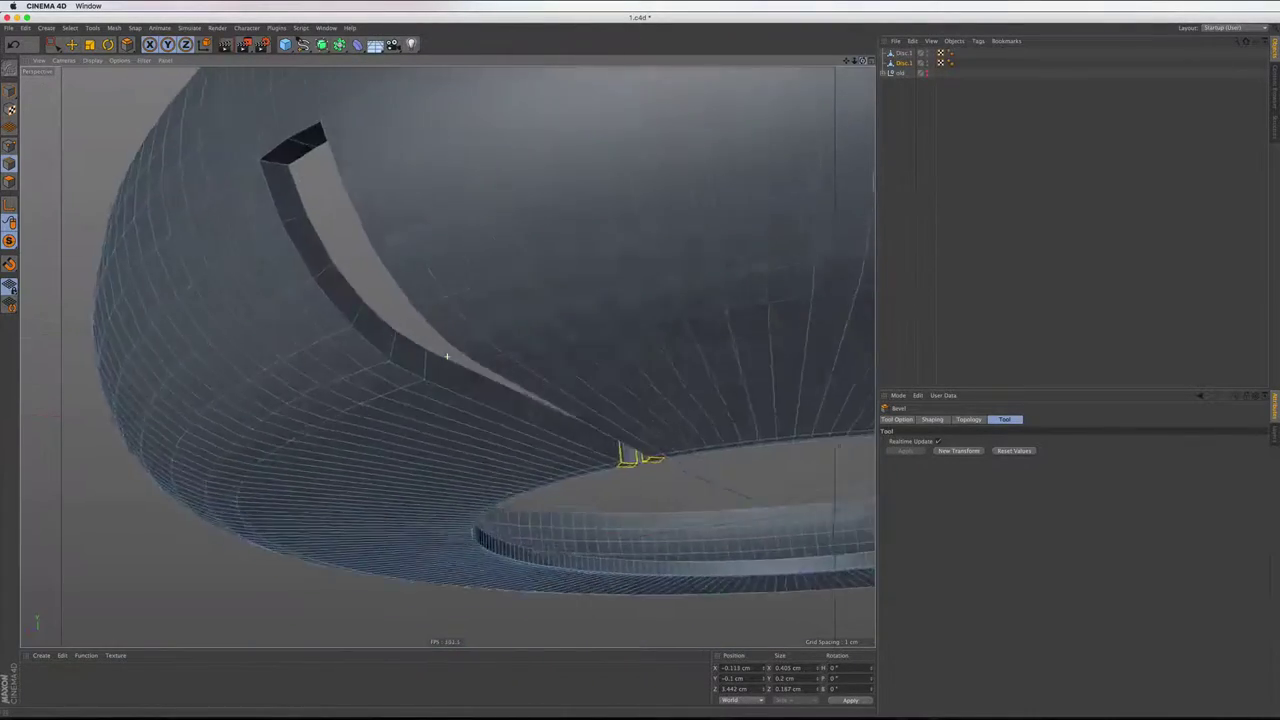
left_click_drag(447, 356, 452, 92)
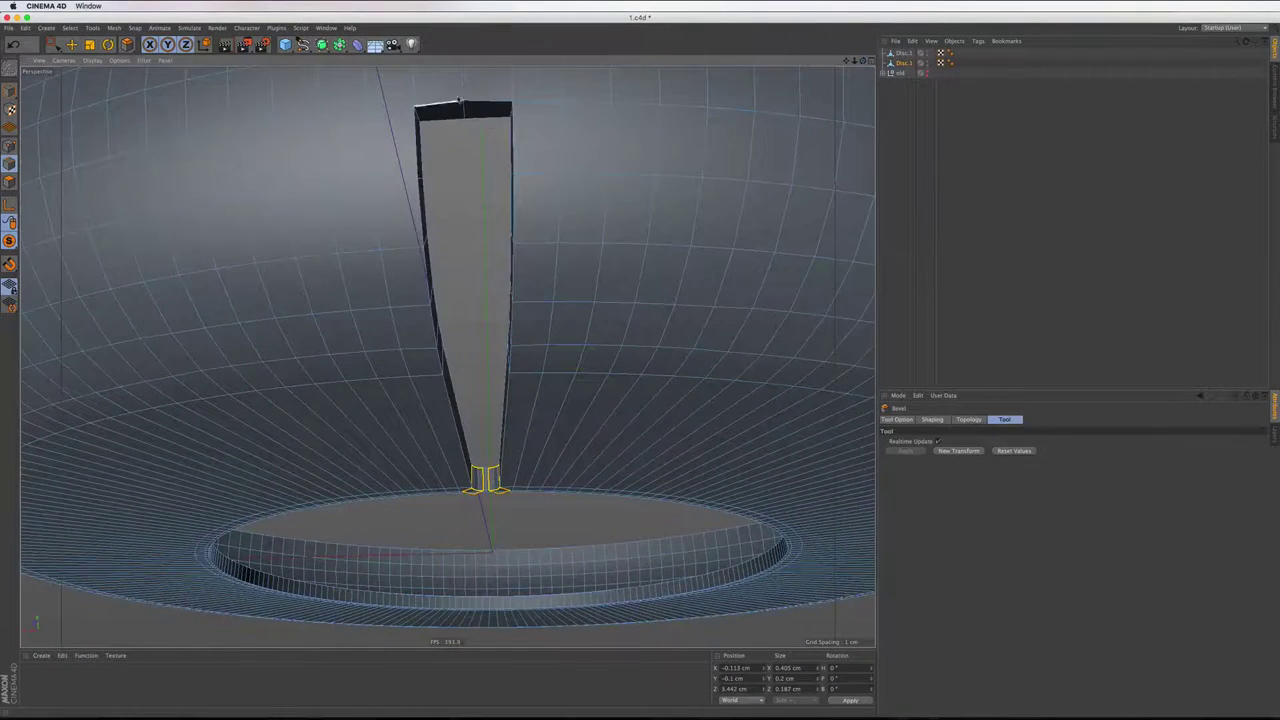
Select the slot end's two top corner points and bevel them into a smooth rounded curve
scroll(452, 92, "up", 2)
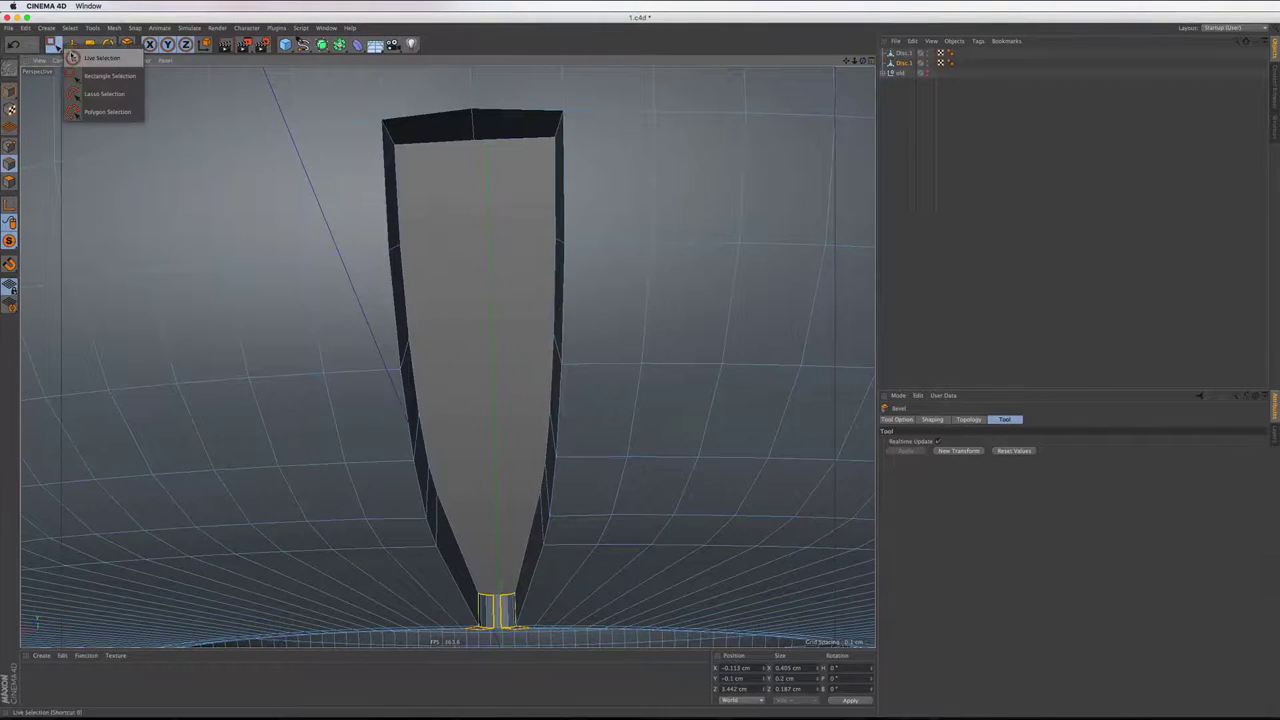
left_click_drag(54, 44, 95, 55)
left_click(390, 130)
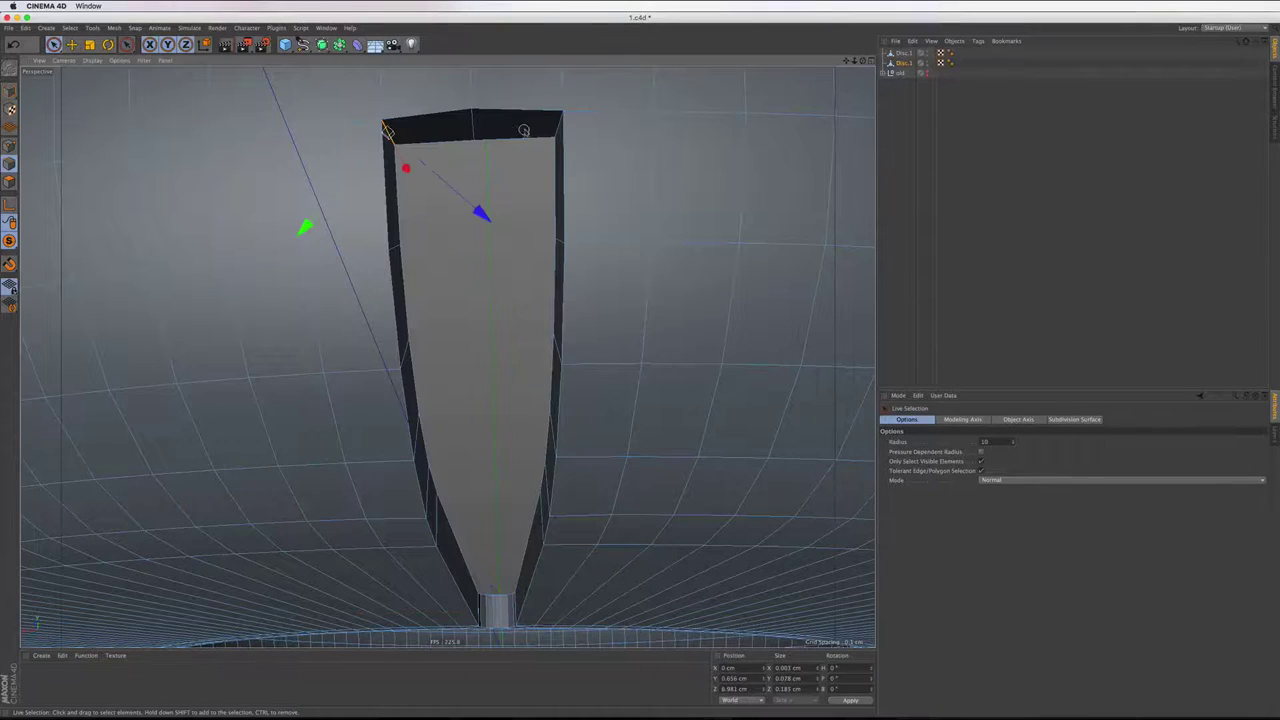
left_click(552, 128, "shift")
right_click(519, 192)
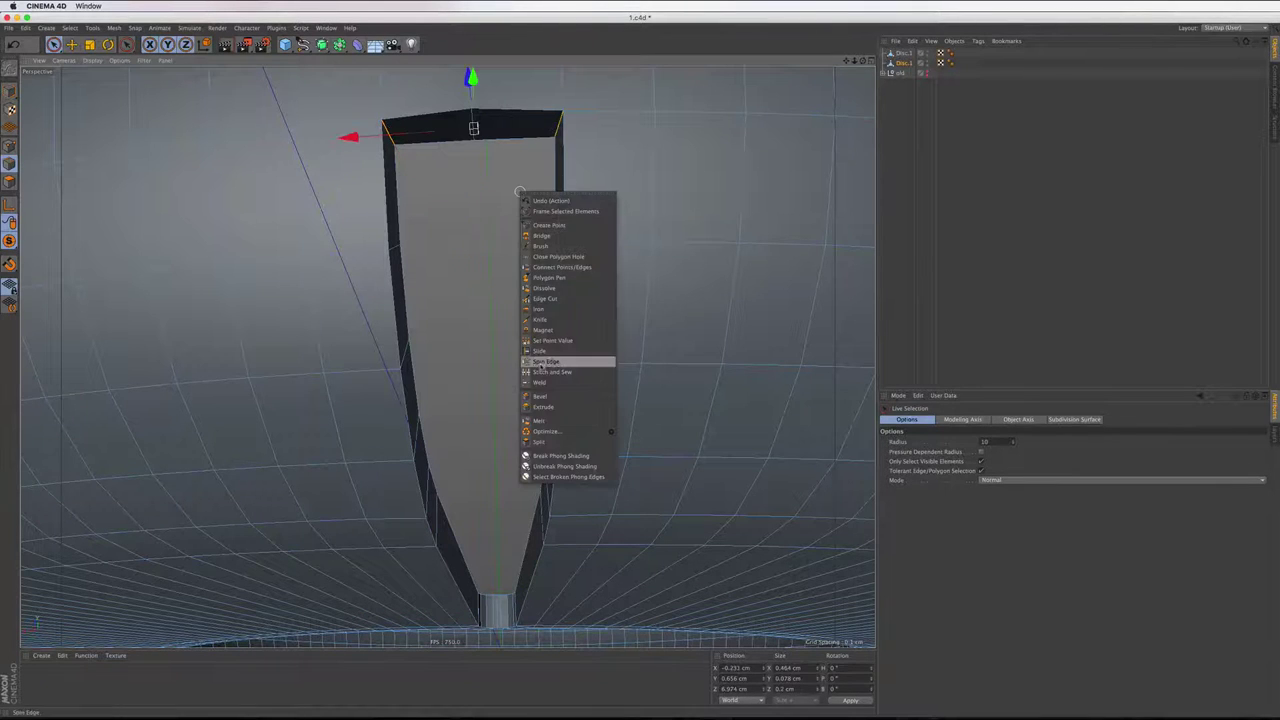
left_click(540, 398)
left_click_drag(509, 323, 555, 323)
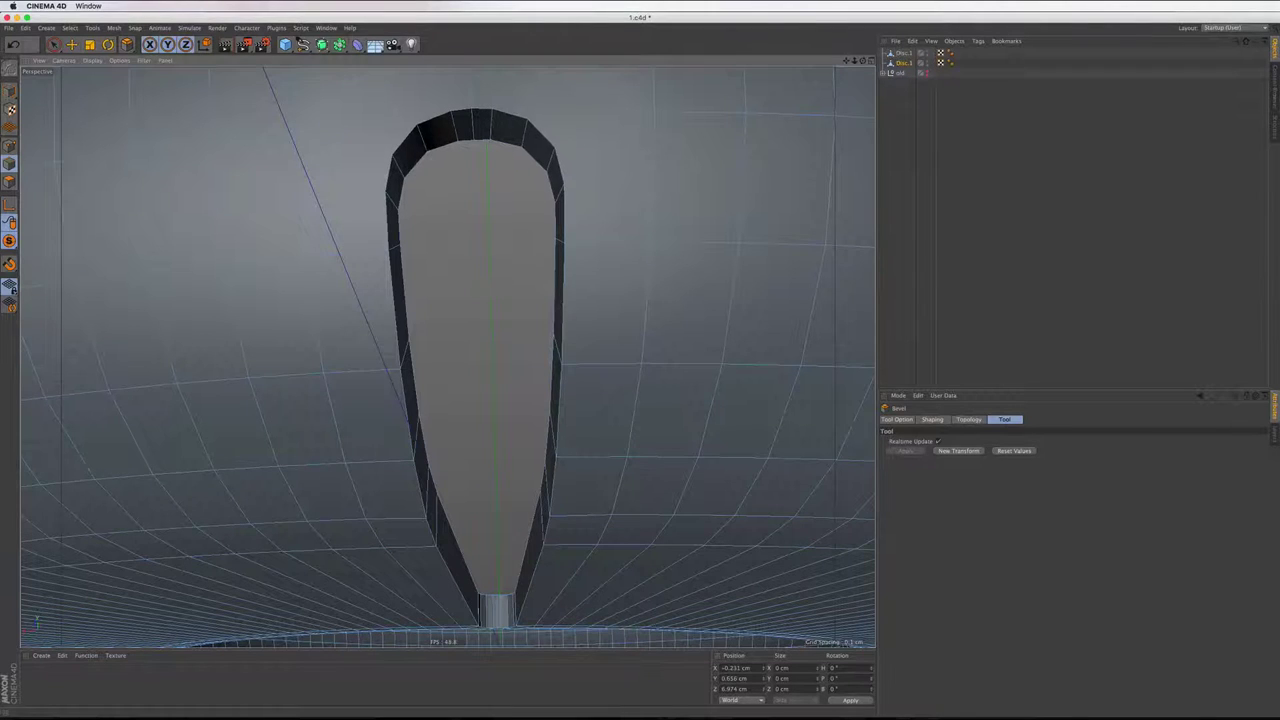
key("ctrl+shift+a")
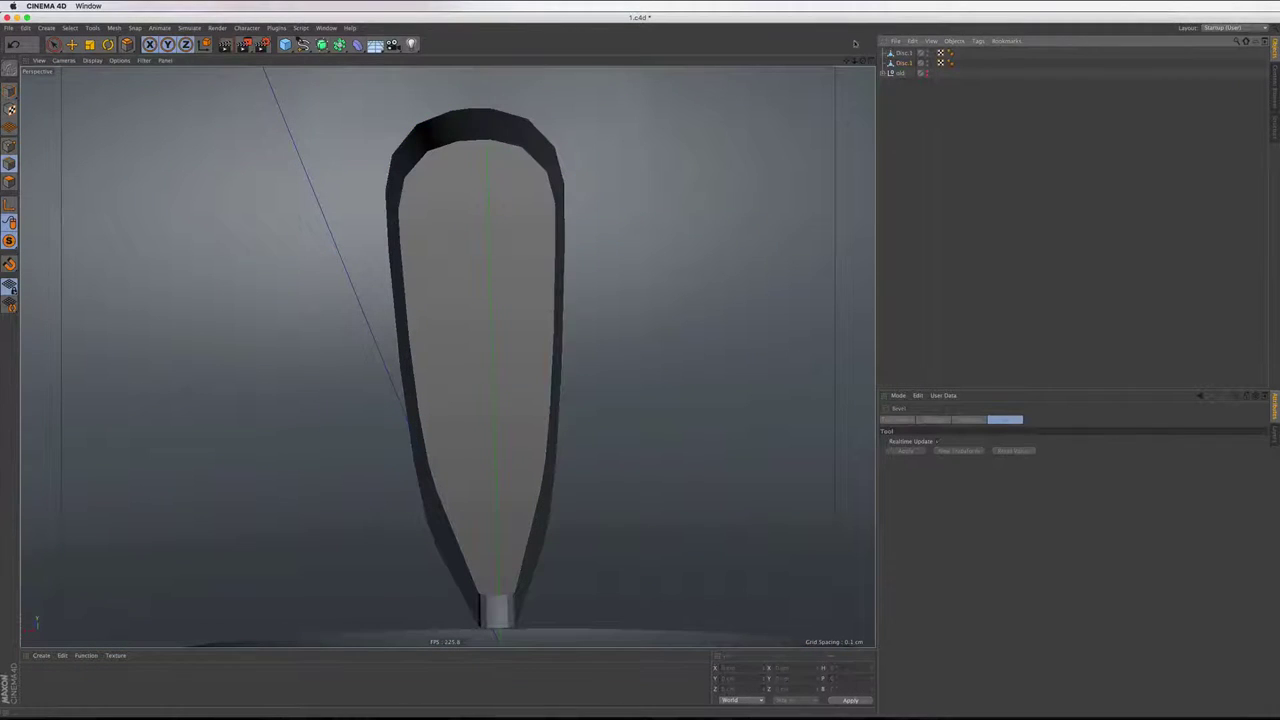
scroll(447, 357, "down", 5)
scroll(447, 357, "down", 3)
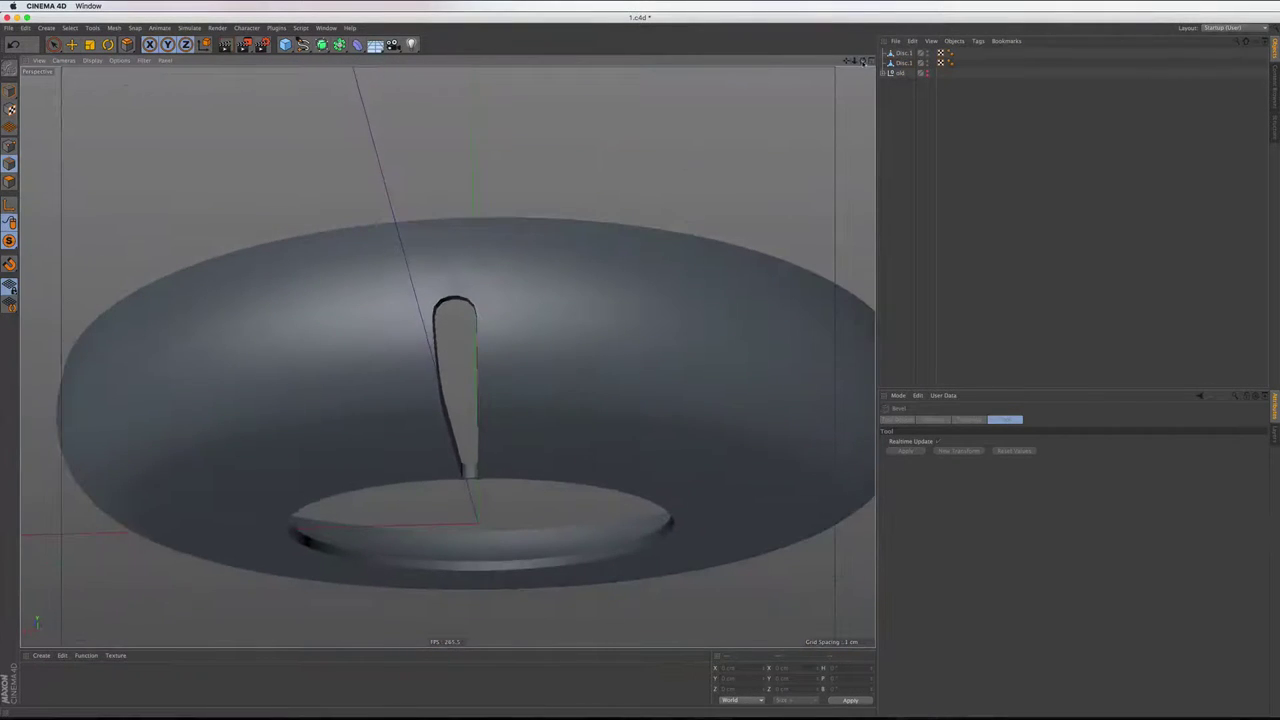
scroll(447, 357, "up", 5)
left_click_drag(443, 357, 447, 357, "alt")
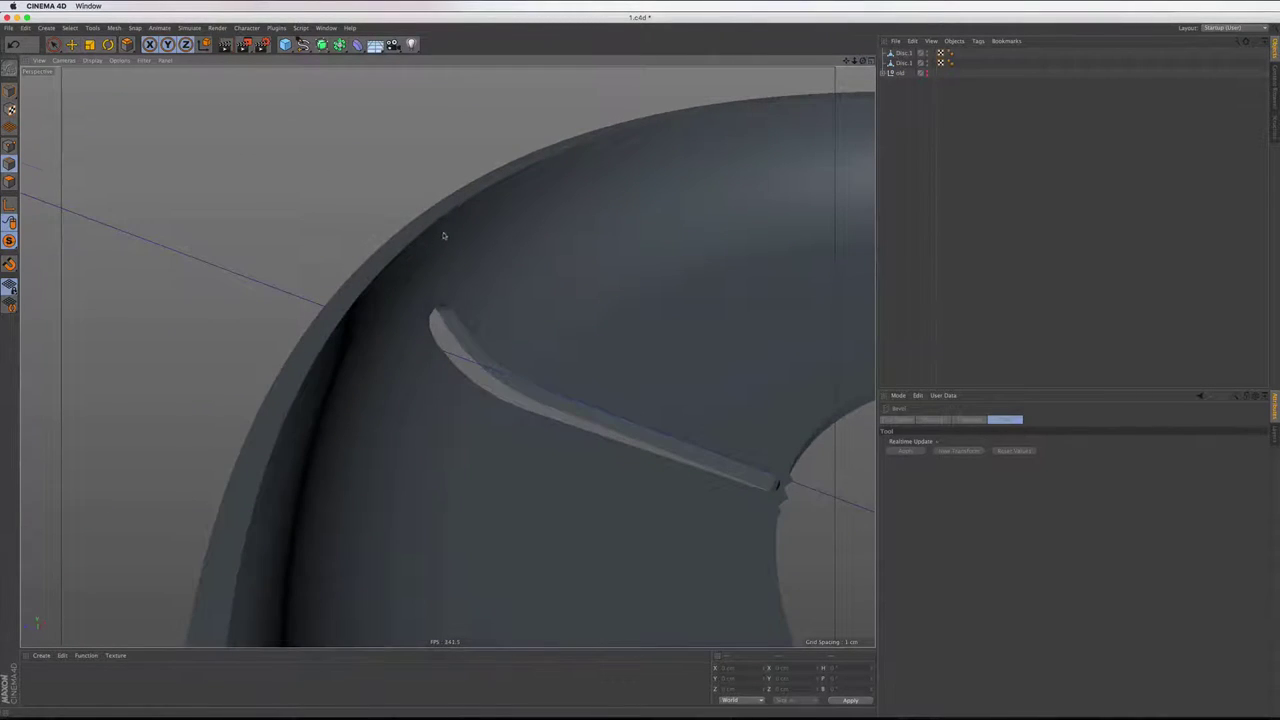
scroll(443, 235, "down", 2)
scroll(674, 370, "up", 3)
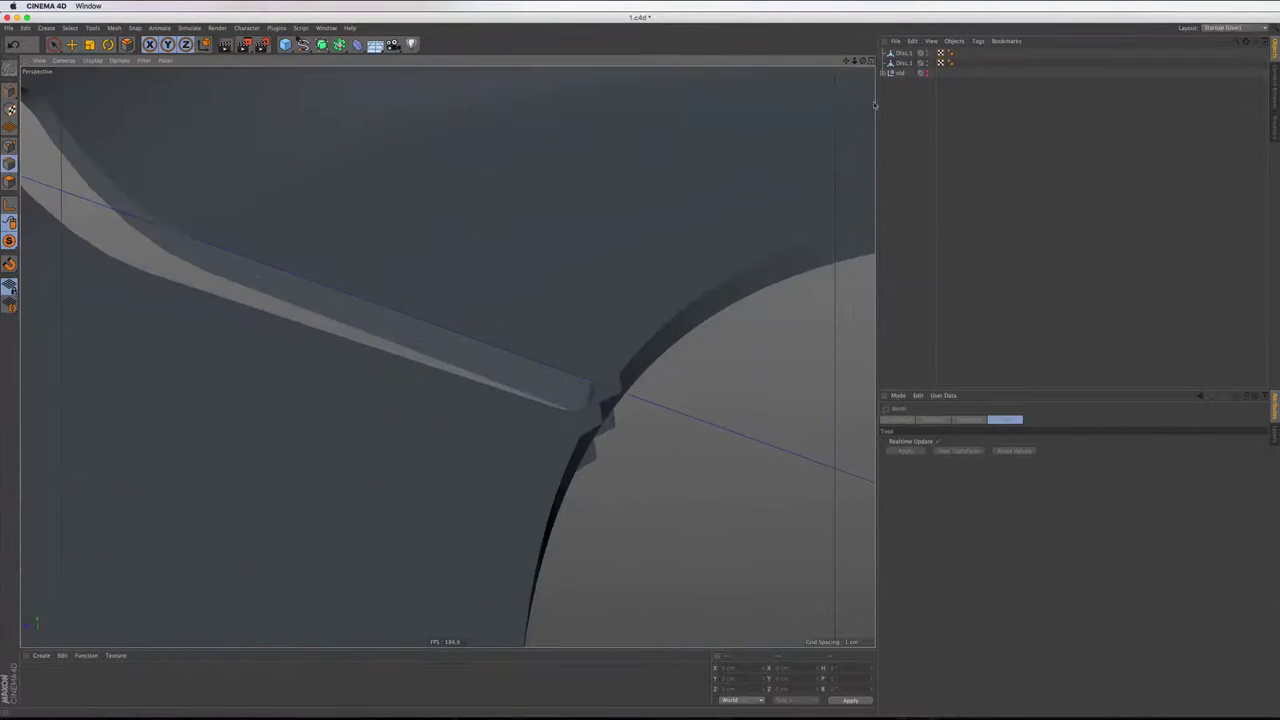
left_click(903, 62)
scroll(691, 437, "up", 2)
scroll(575, 355, "up", 2)
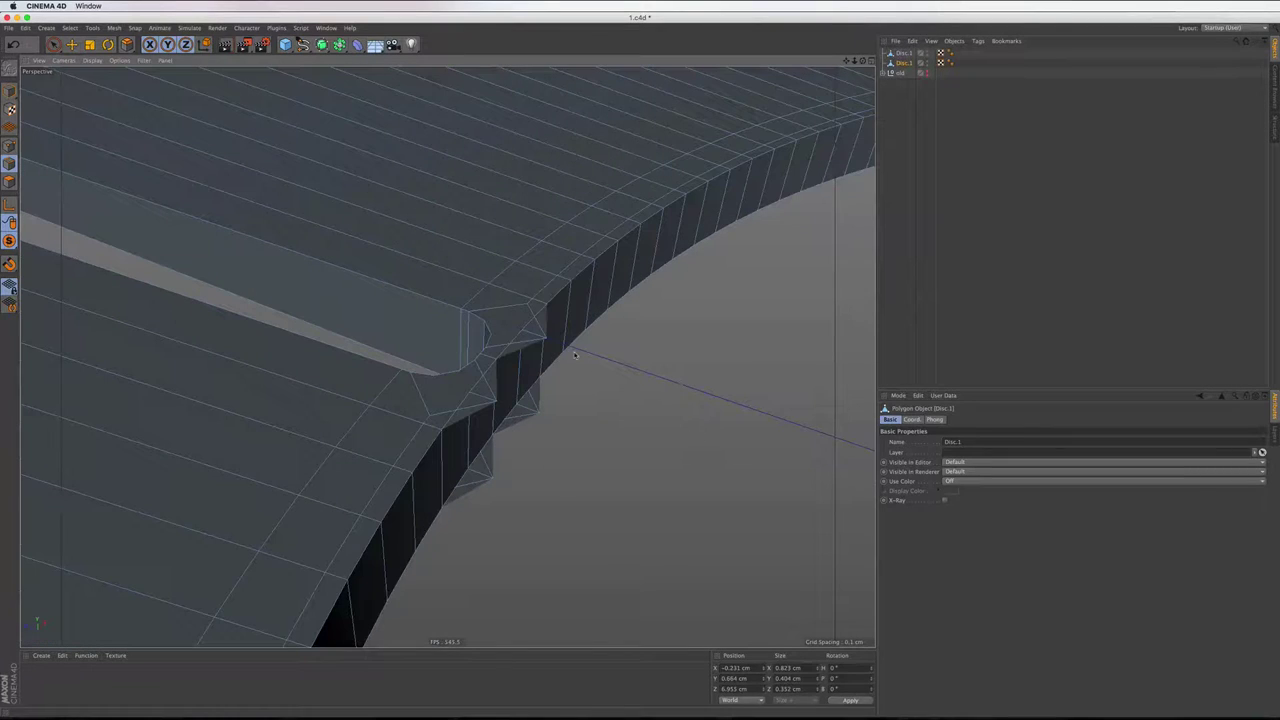
key("v")
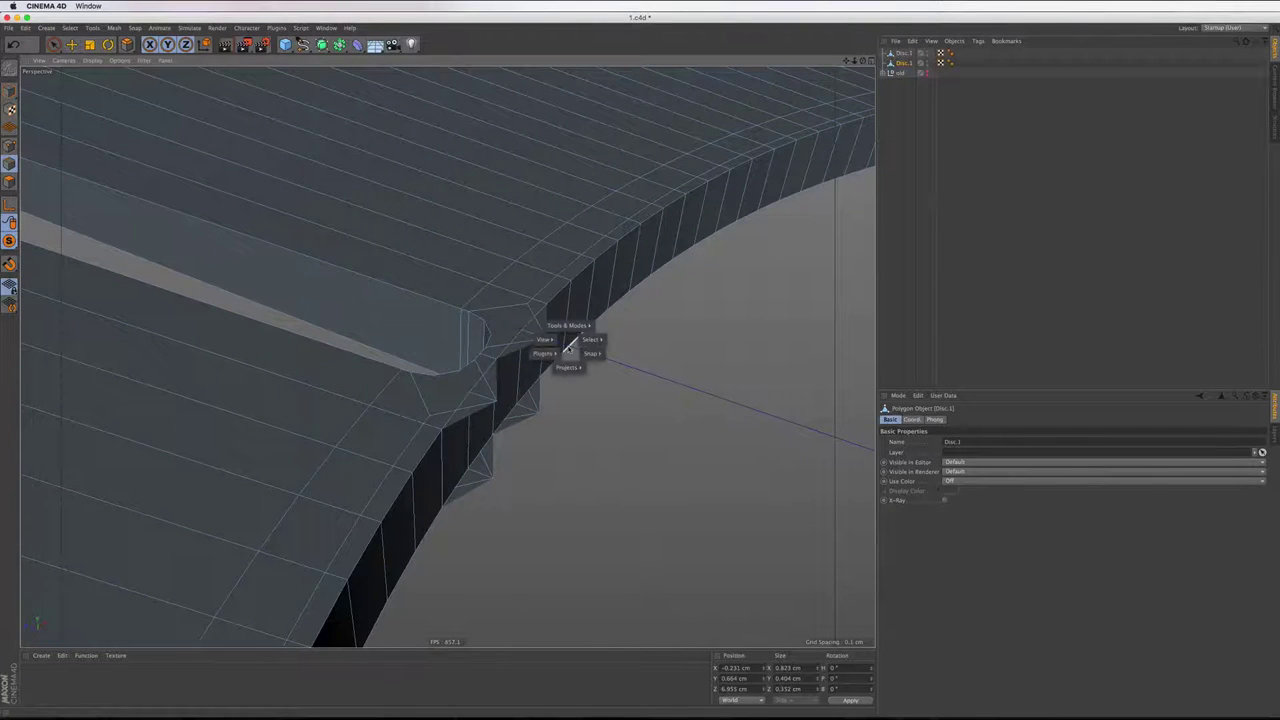
left_click(638, 353)
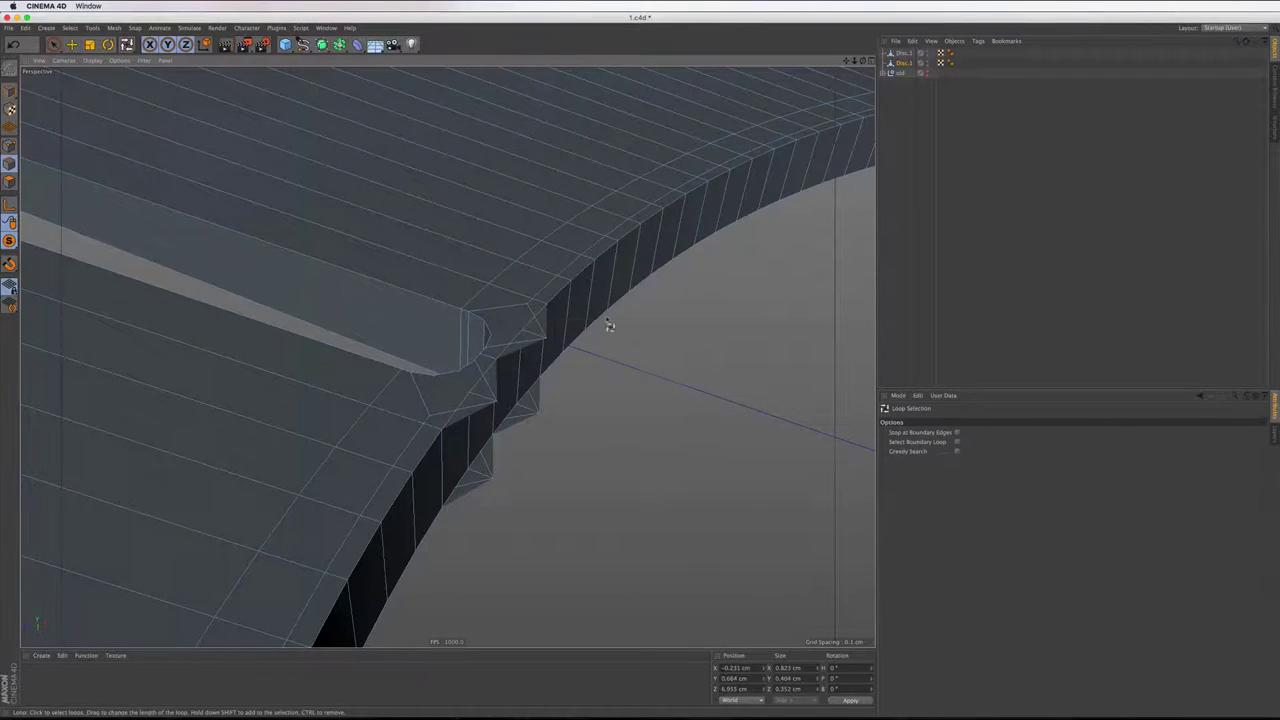
key("v")
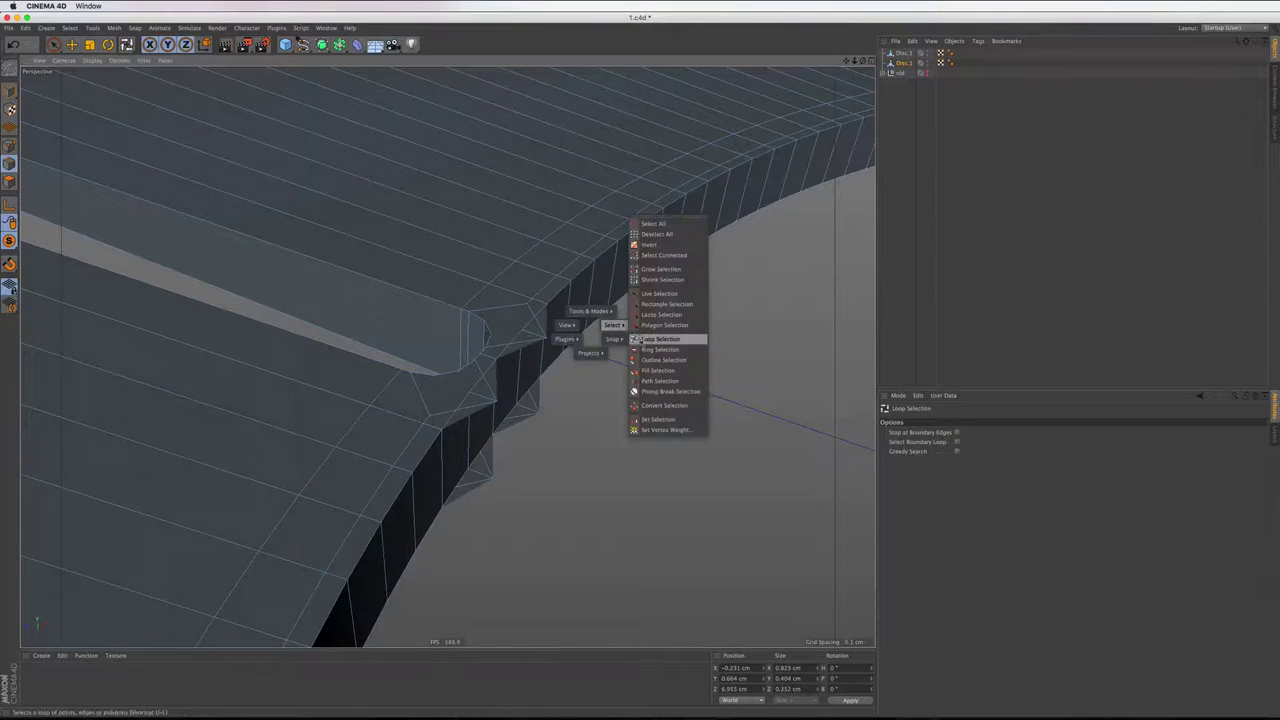
left_click(658, 349)
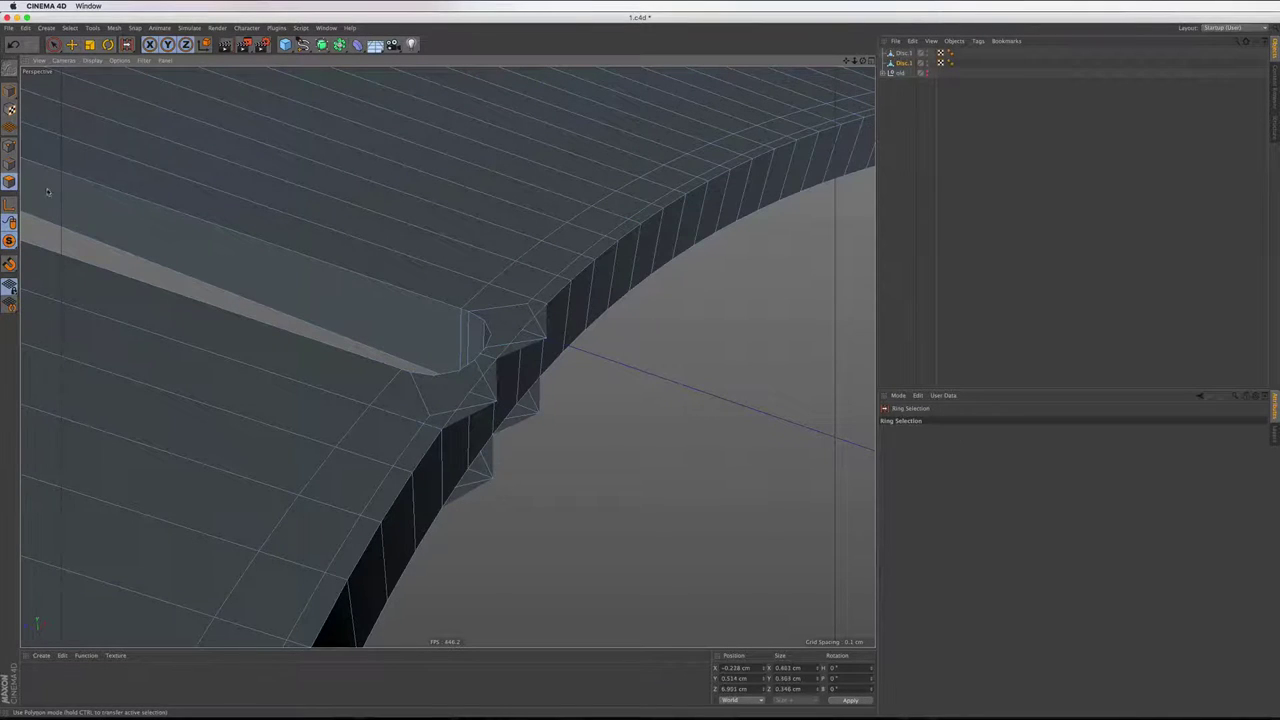
left_click(9, 181)
left_click(566, 309)
left_click_drag(566, 309, 572, 445, "alt")
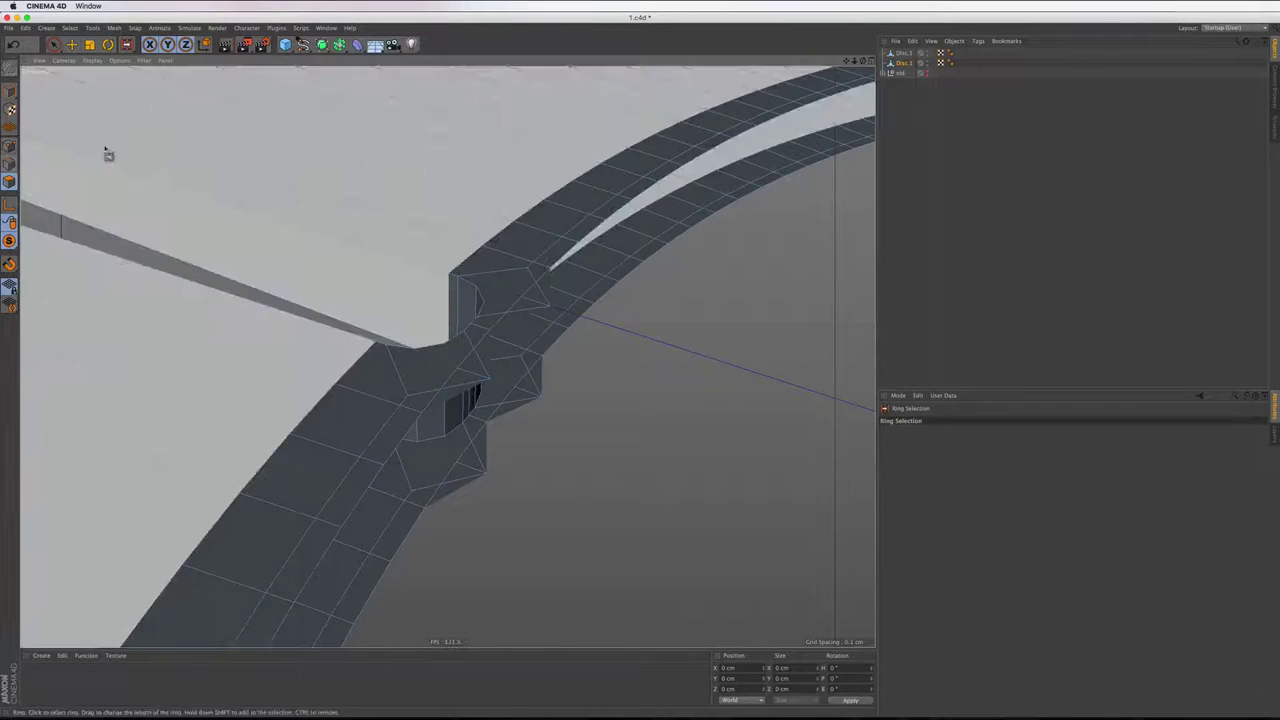
key("9")
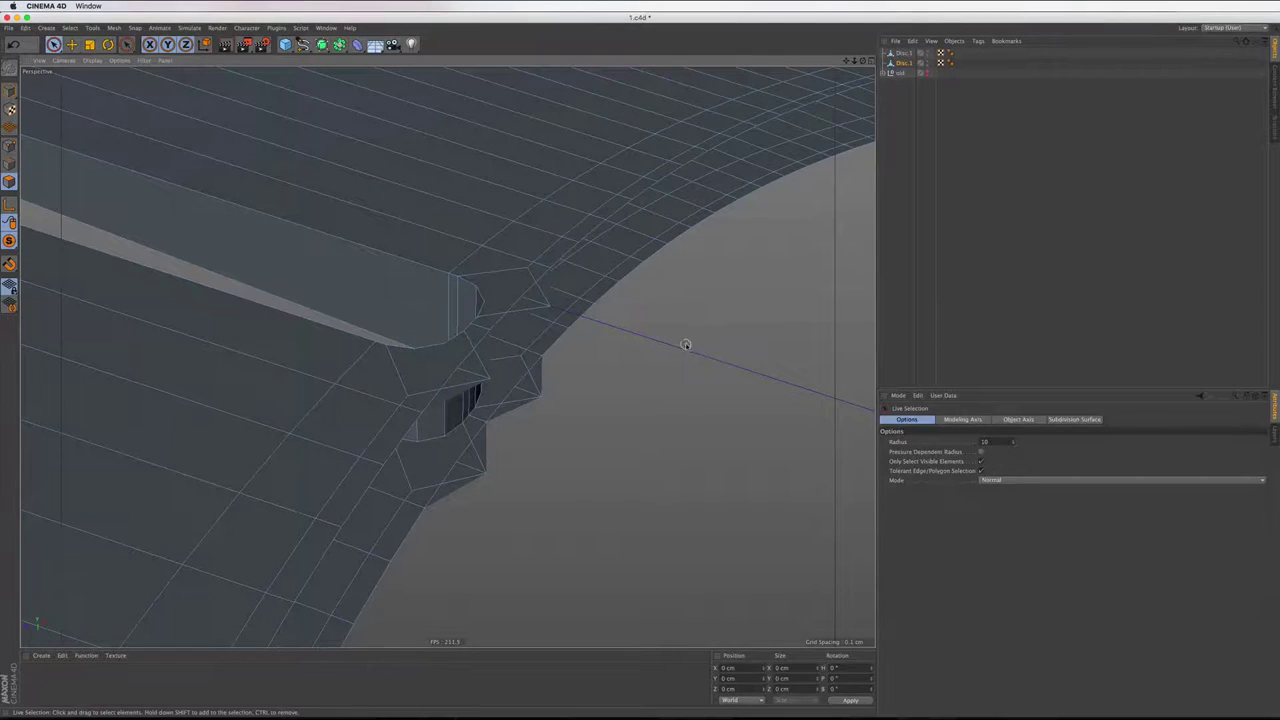
With Polygon Pen, drag the two notch points onto a straight diagonal line
right_click(686, 344)
left_click(712, 379)
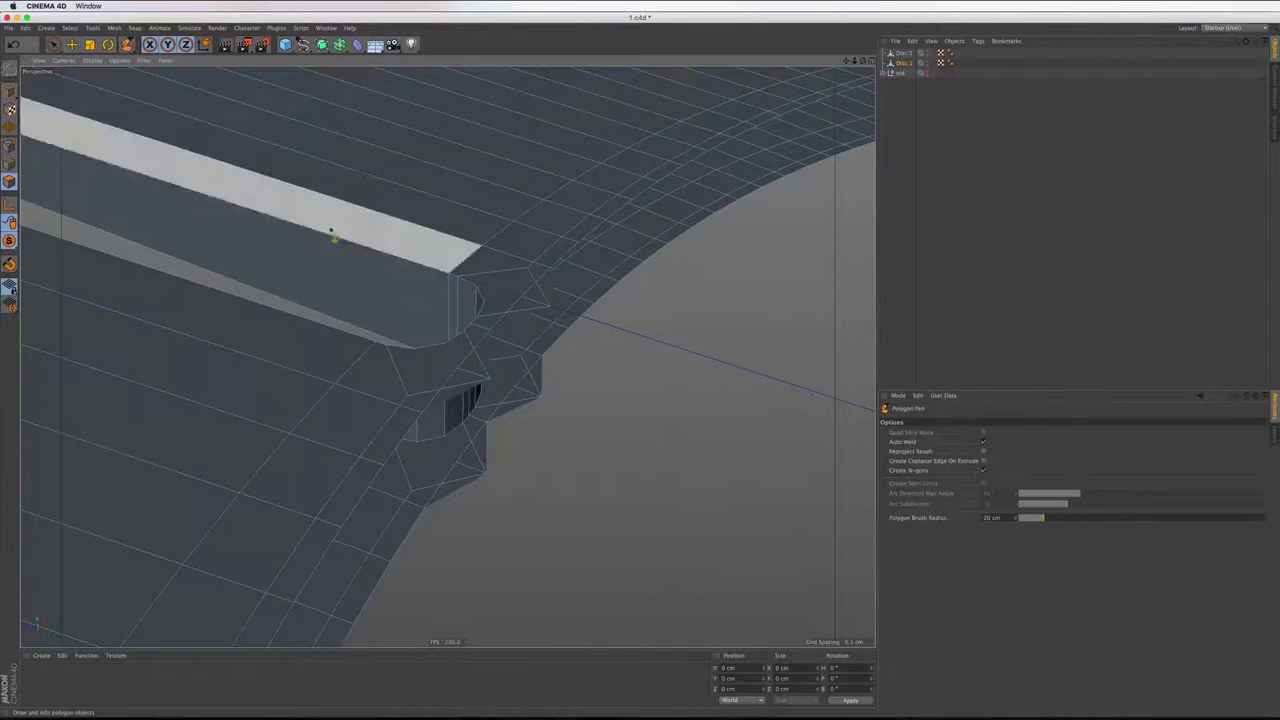
scroll(591, 192, "up", 2)
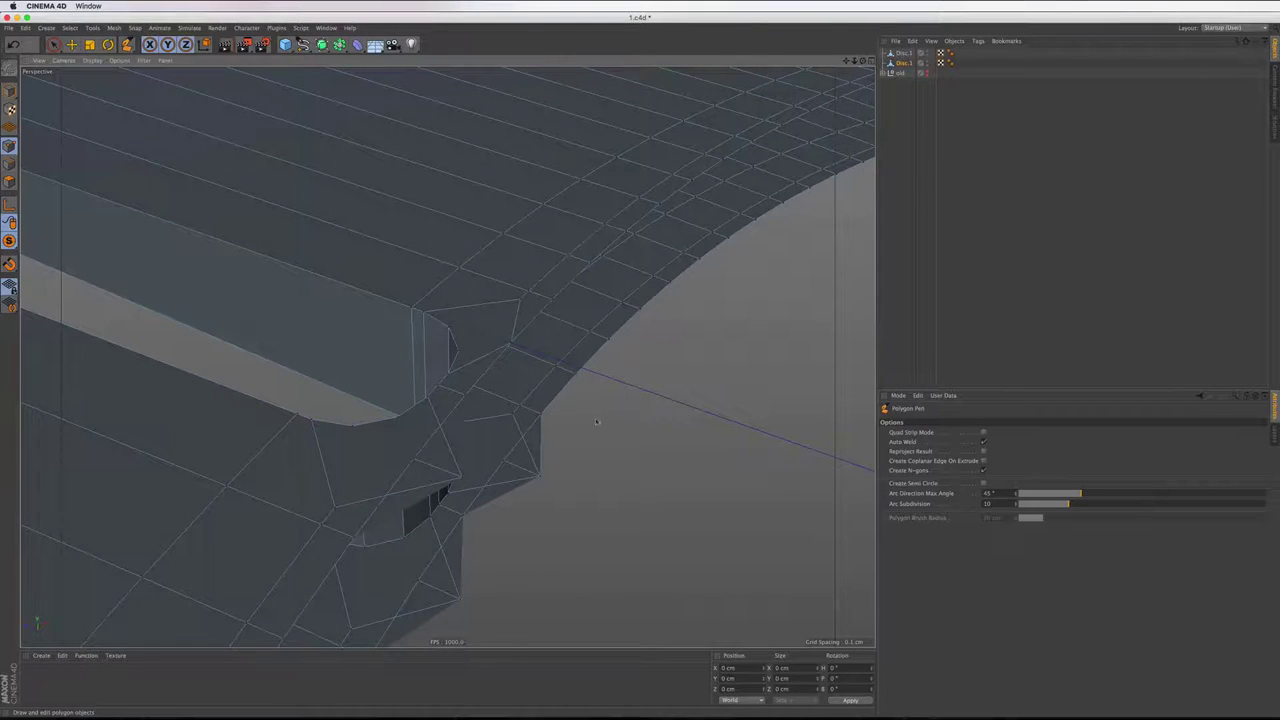
left_click_drag(538, 476, 505, 463)
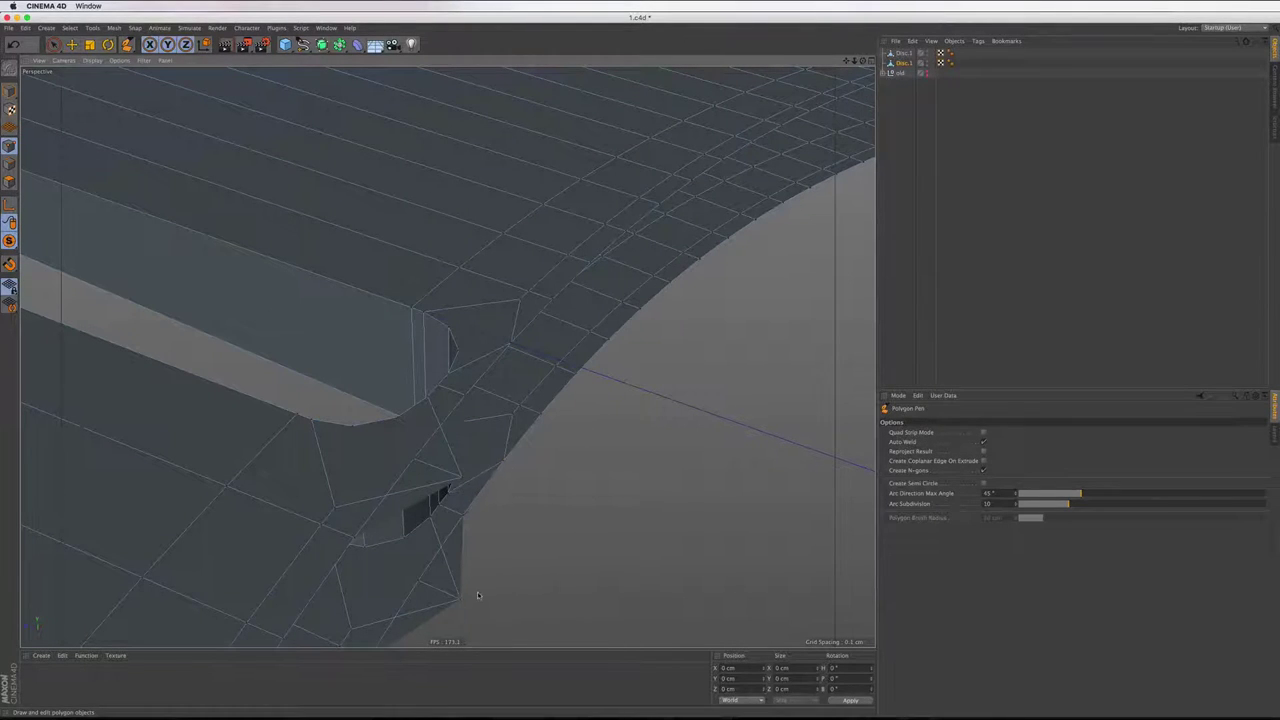
mouse_move(461, 601)
left_mouse_down()
mouse_move(463, 479)
mouse_move(414, 462)
left_mouse_up()
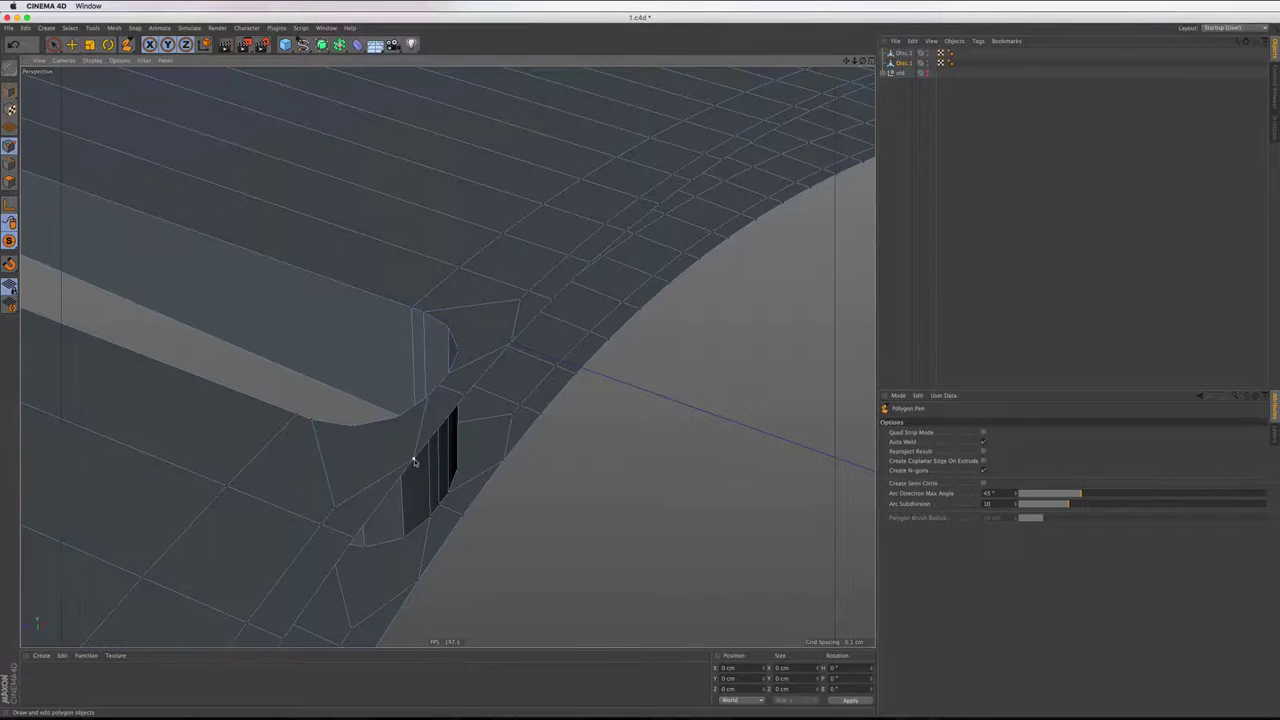
Orbit over the ring to check the shading and reselect Disc.1
scroll(571, 510, "down", 2)
scroll(571, 510, "down", 2)
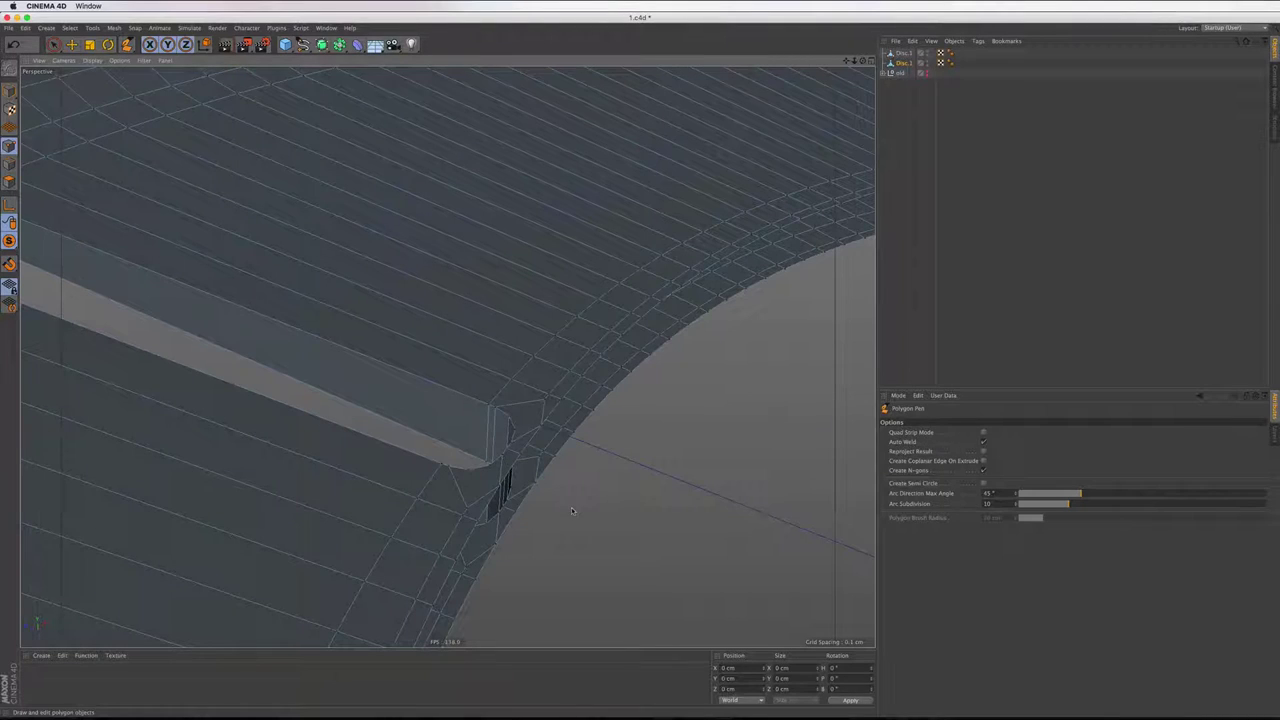
scroll(587, 470, "down", 2)
scroll(587, 470, "down", 3)
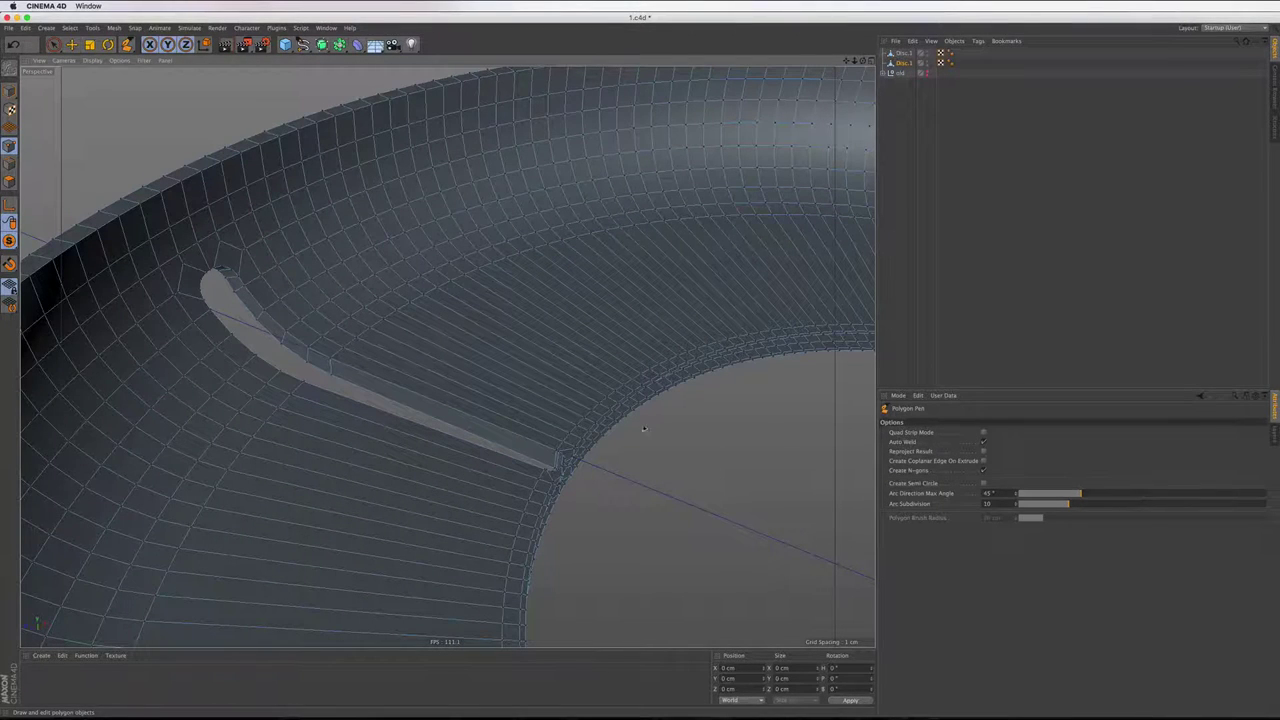
left_click_drag(600, 420, 462, 355, "alt")
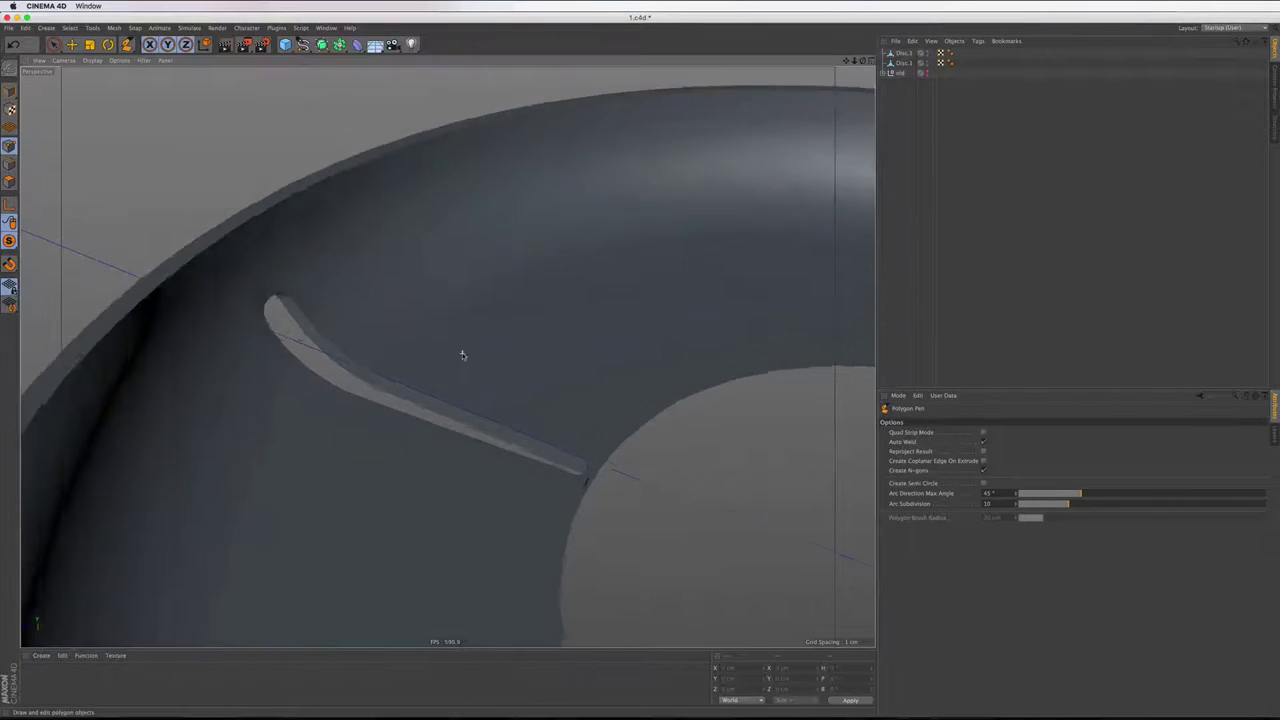
left_click(903, 62)
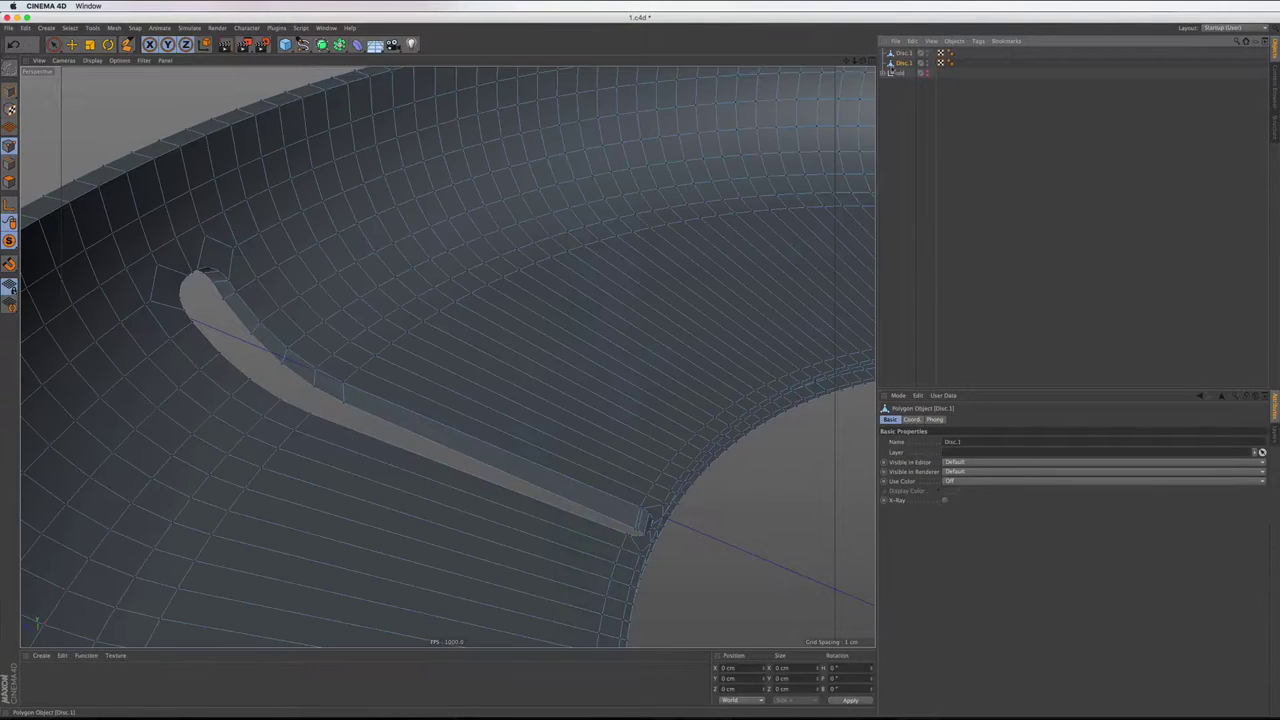
scroll(665, 498, "up", 1)
scroll(665, 498, "up", 2)
scroll(665, 498, "up", 2)
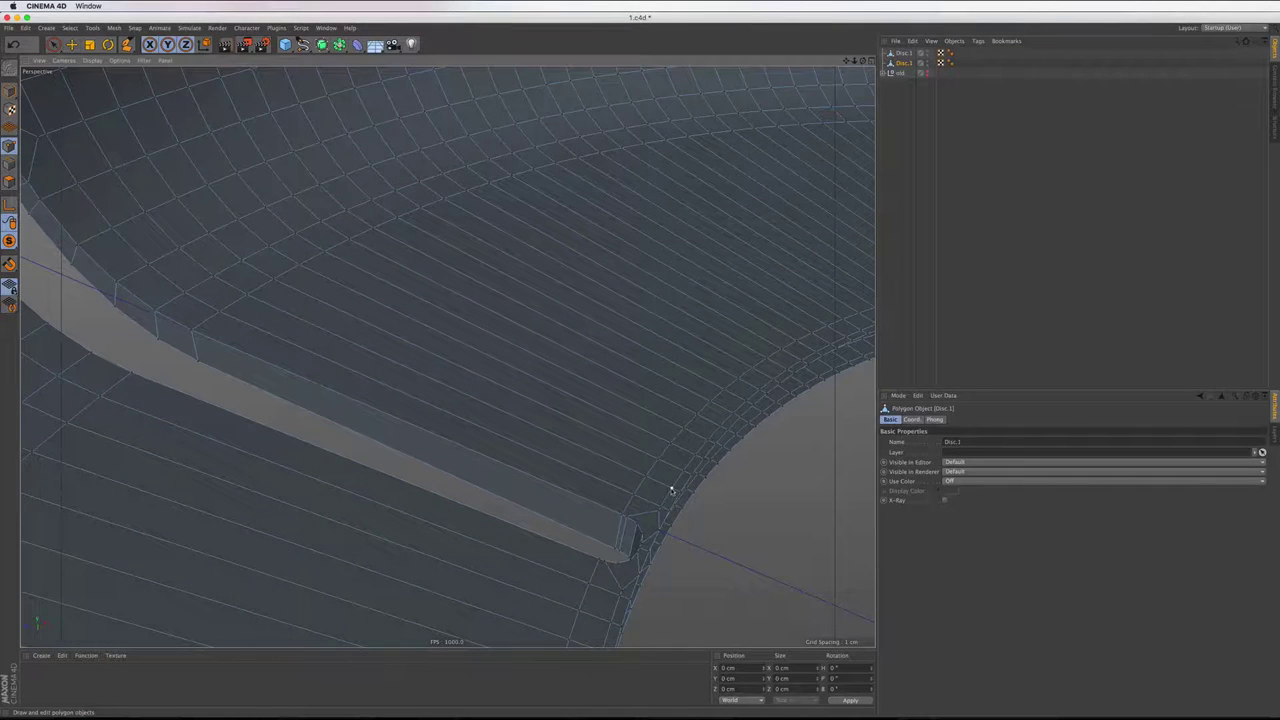
Use Loop Selection to select the edge loop around the slot opening
right_click(556, 458)
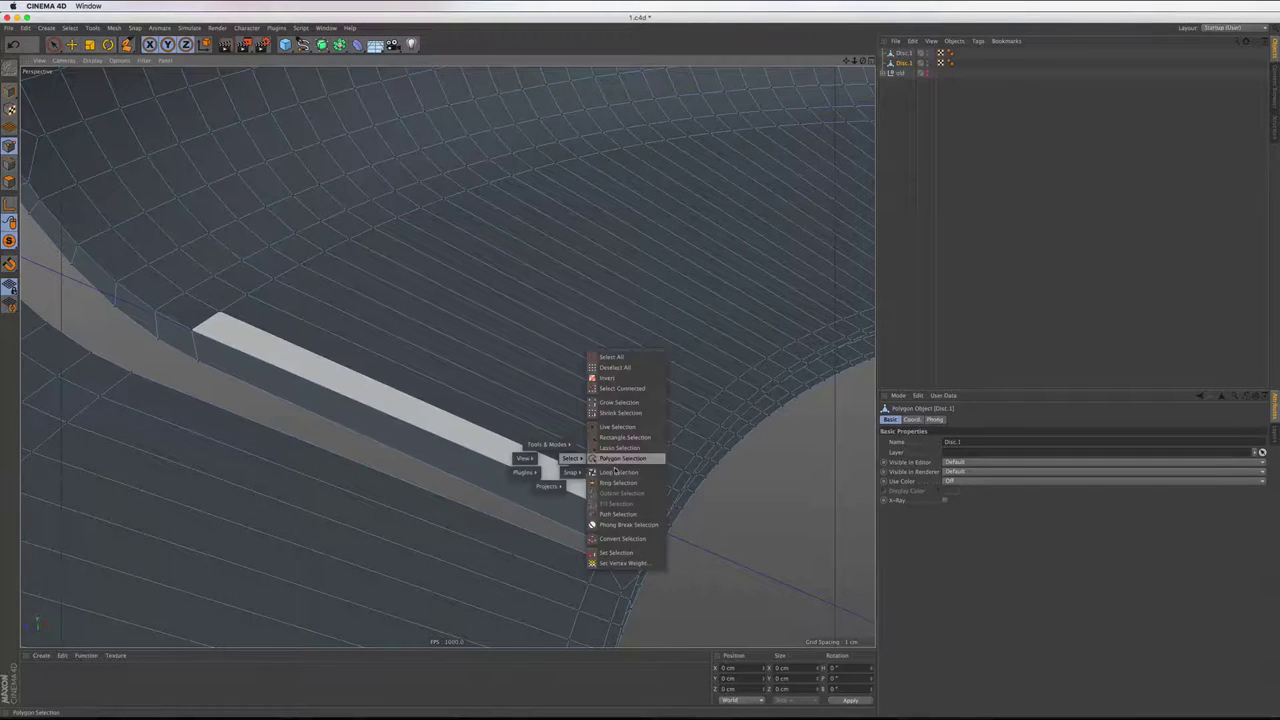
left_click(610, 470)
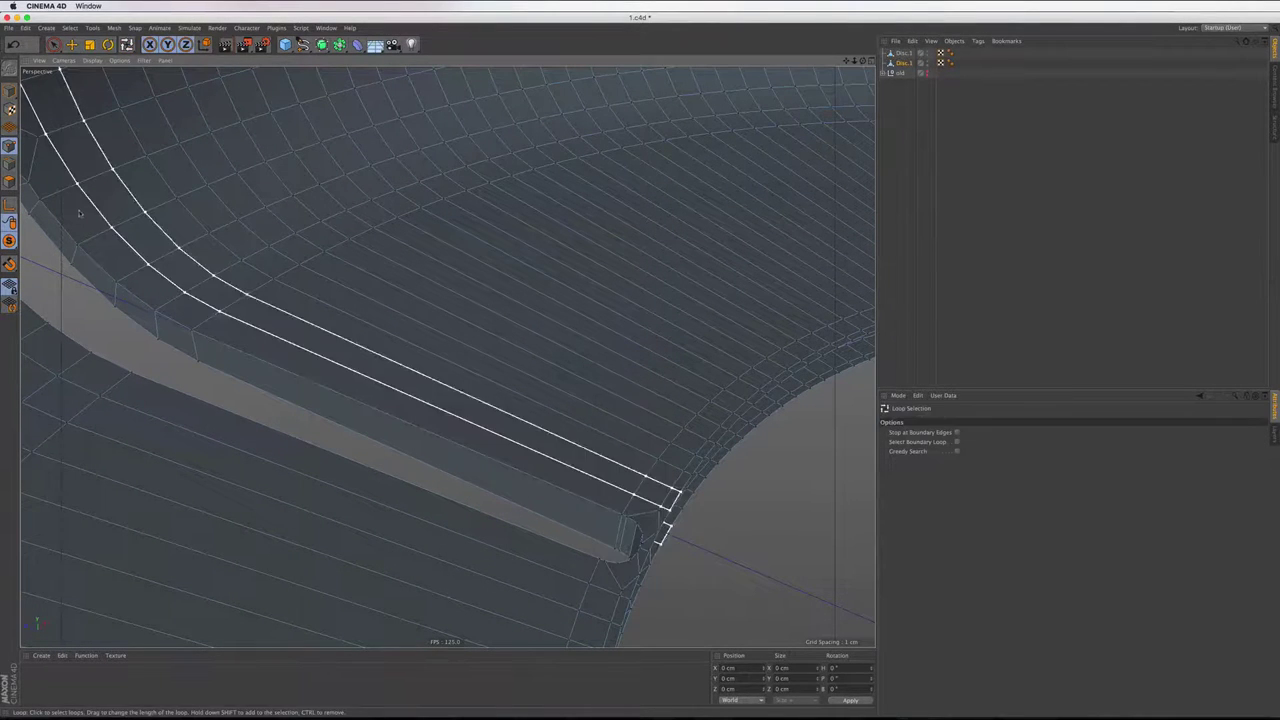
left_click(115, 285)
scroll(518, 320, "down", 5)
left_click_drag(518, 320, 300, 250, "alt")
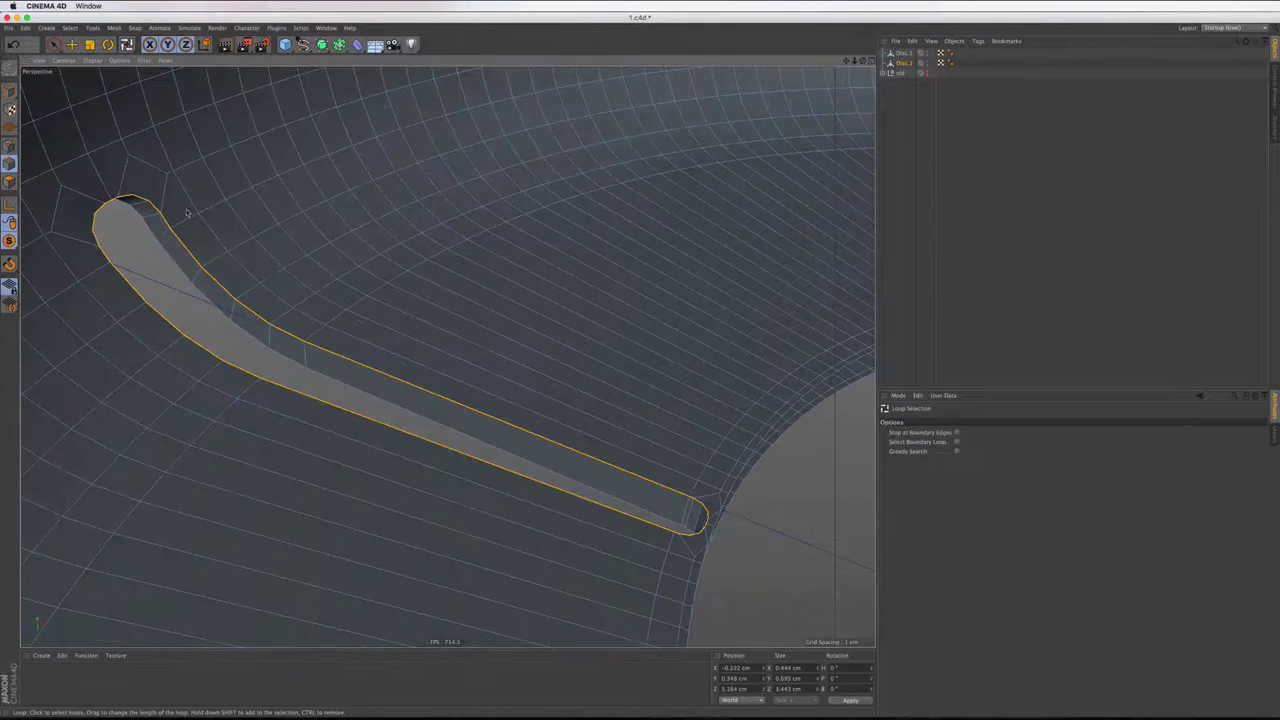
scroll(200, 213, "up", 5)
Chamfer-bevel the slot's edge loop by about 0.01 cm, then undo the bevel
right_click(200, 213)
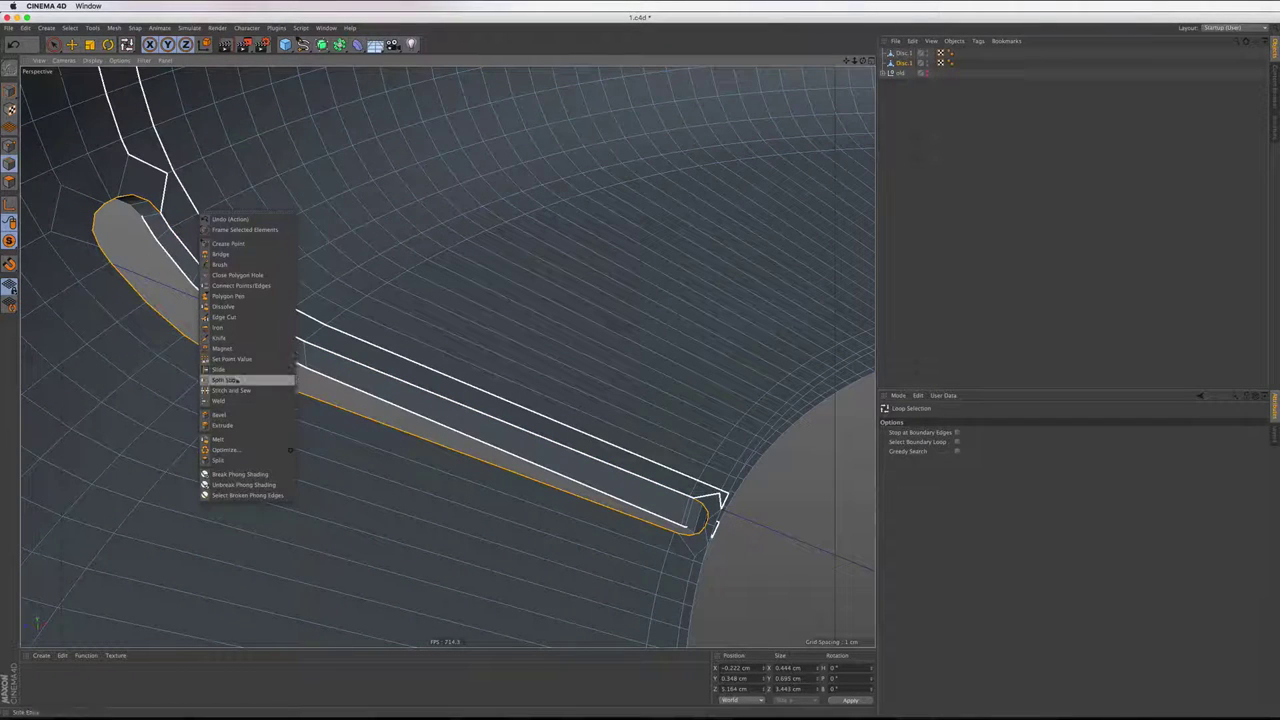
left_click(228, 414)
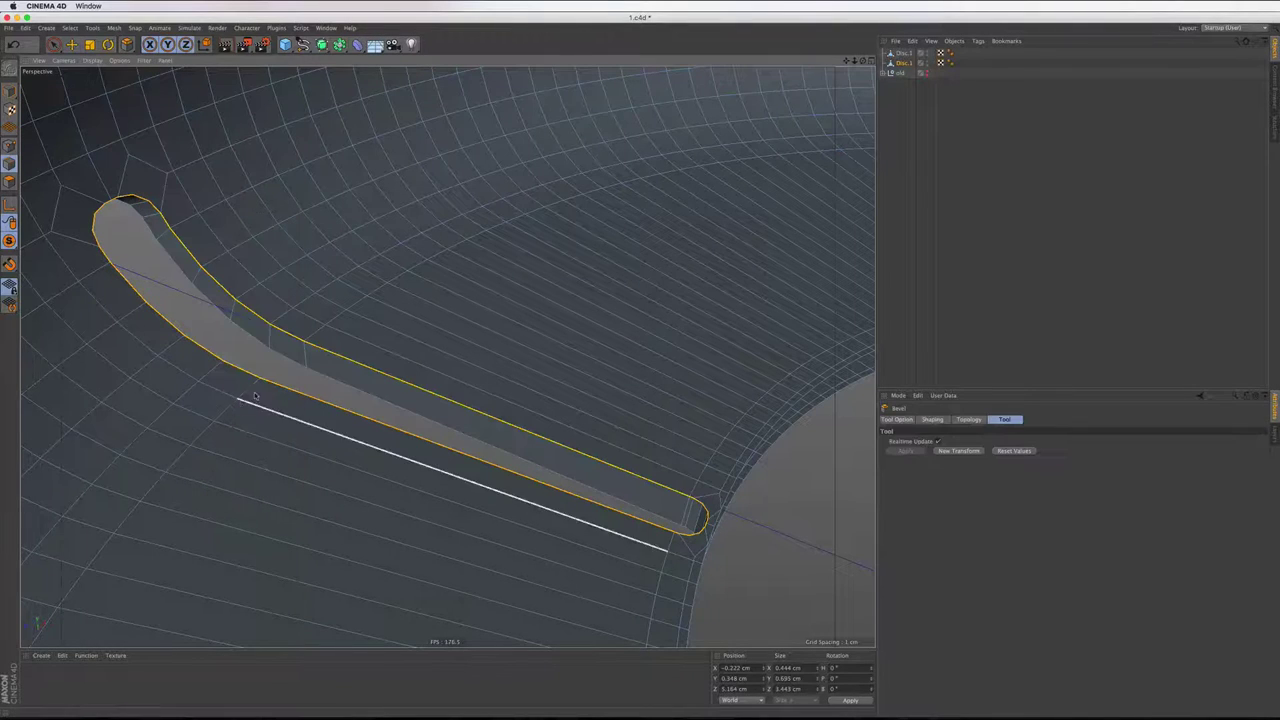
left_click(909, 421)
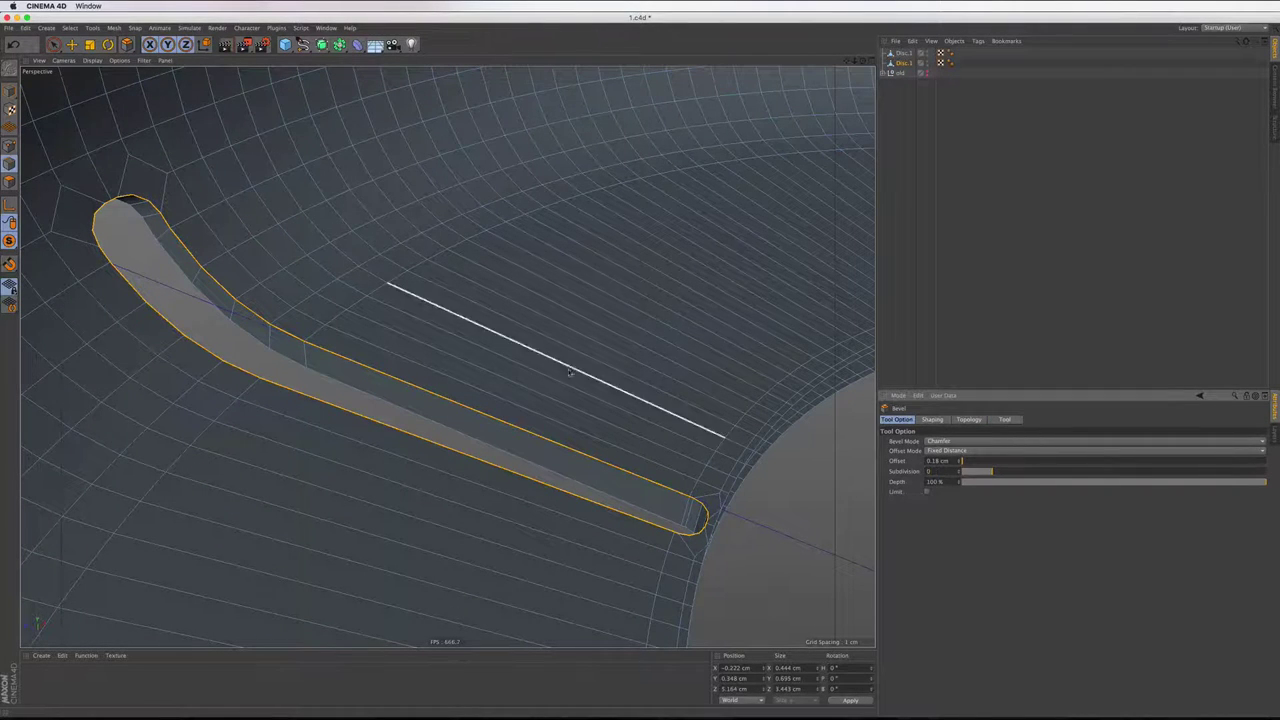
left_click_drag(790, 376, 358, 318)
key("ctrl+z")
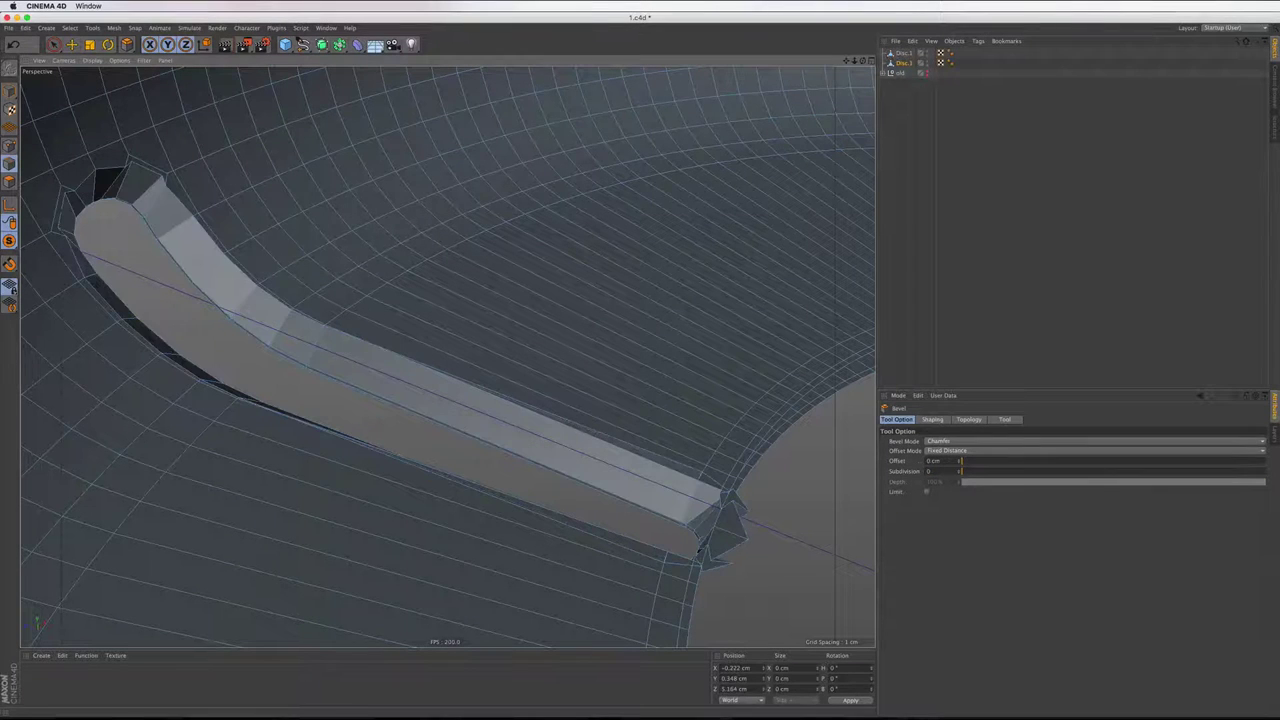
Select all edges, then undo back to the slot's outline edge selection
key("ctrl+a")
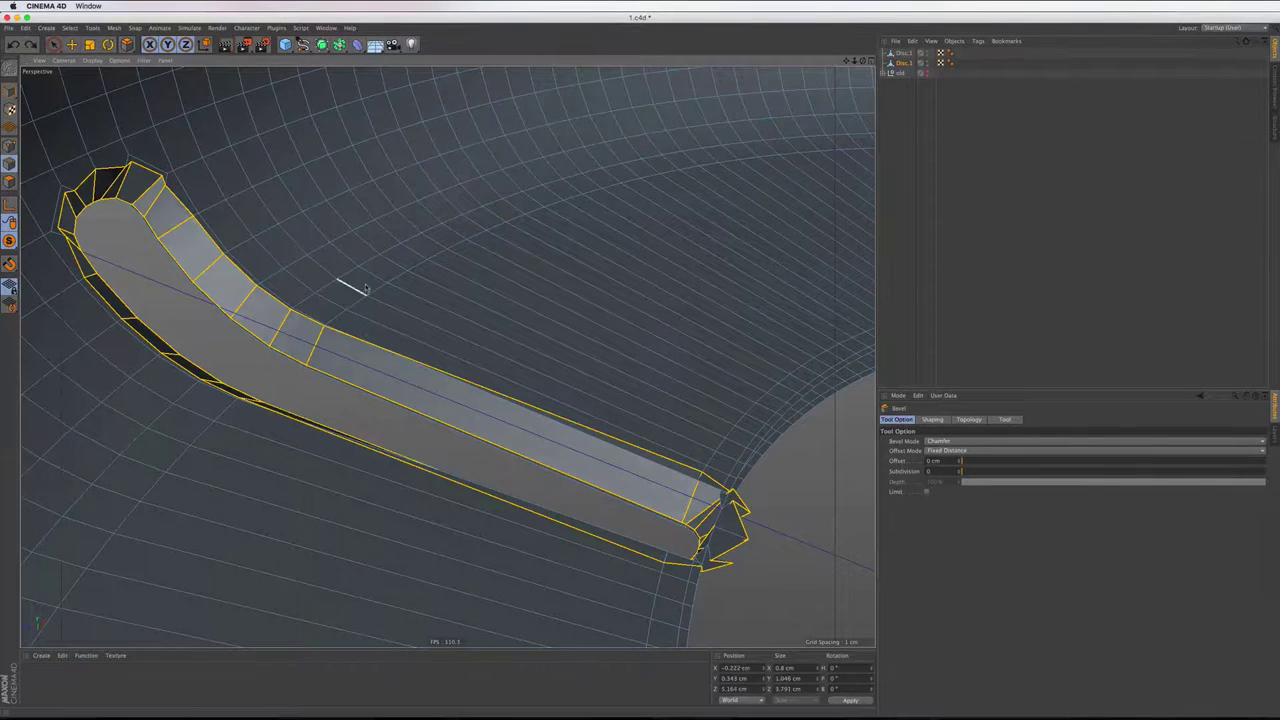
key("ctrl+z")
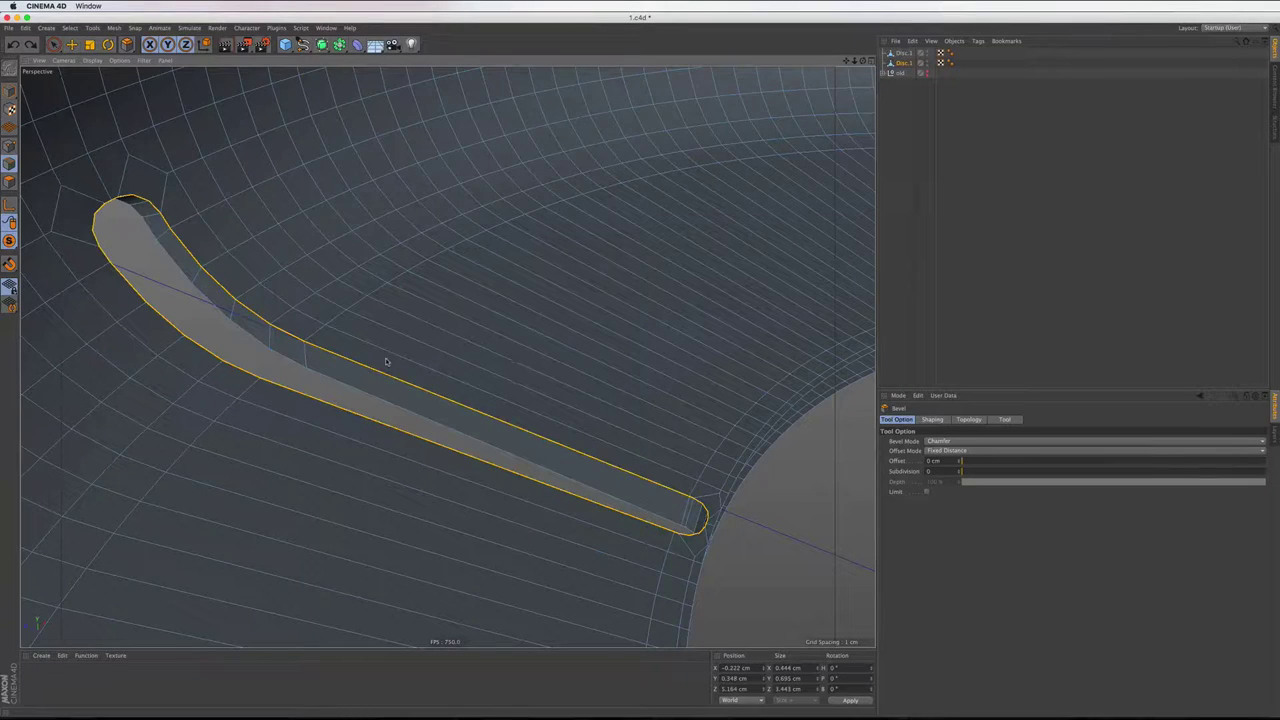
scroll(740, 545, "up", 2)
scroll(738, 530, "up", 2)
scroll(735, 520, "up", 2)
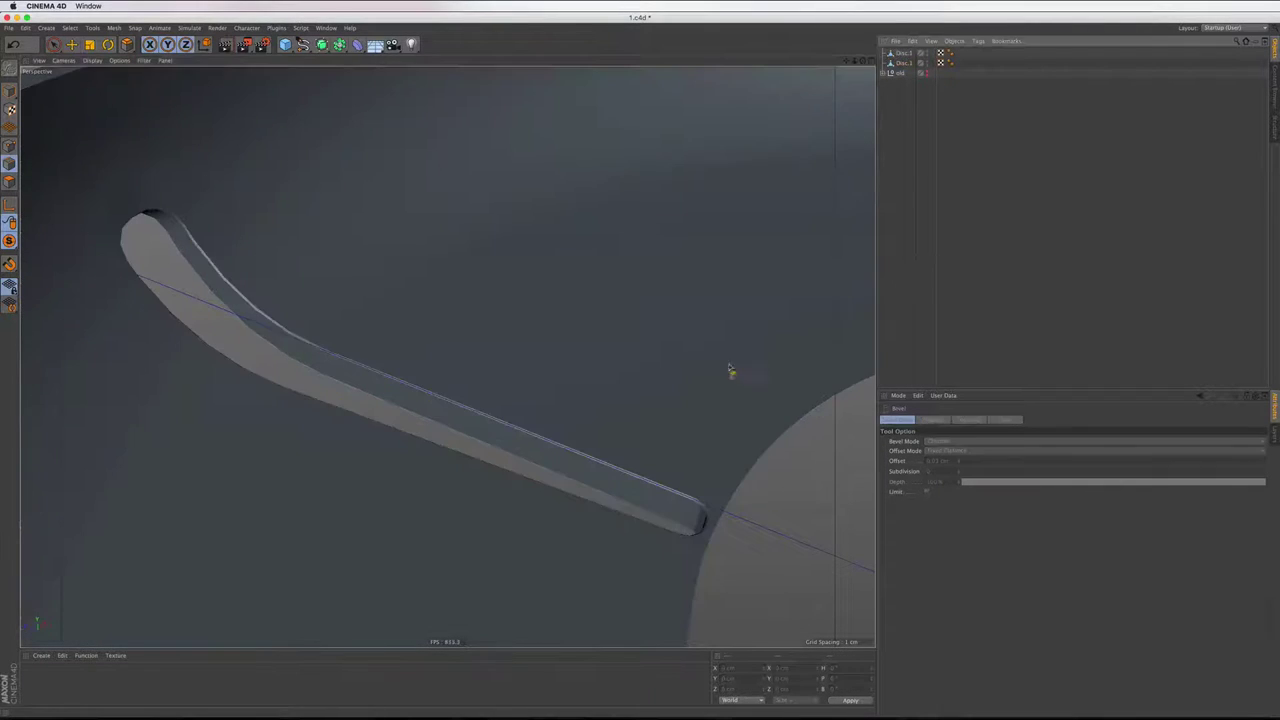
Unhide the ridged juicer cone so it sits in the disc's centre
scroll(731, 371, "down", 3)
scroll(563, 449, "down", 3)
mouse_move(429, 371)
left_mouse_down("alt")
mouse_move(465, 345)
mouse_move(447, 356)
left_mouse_up("alt")
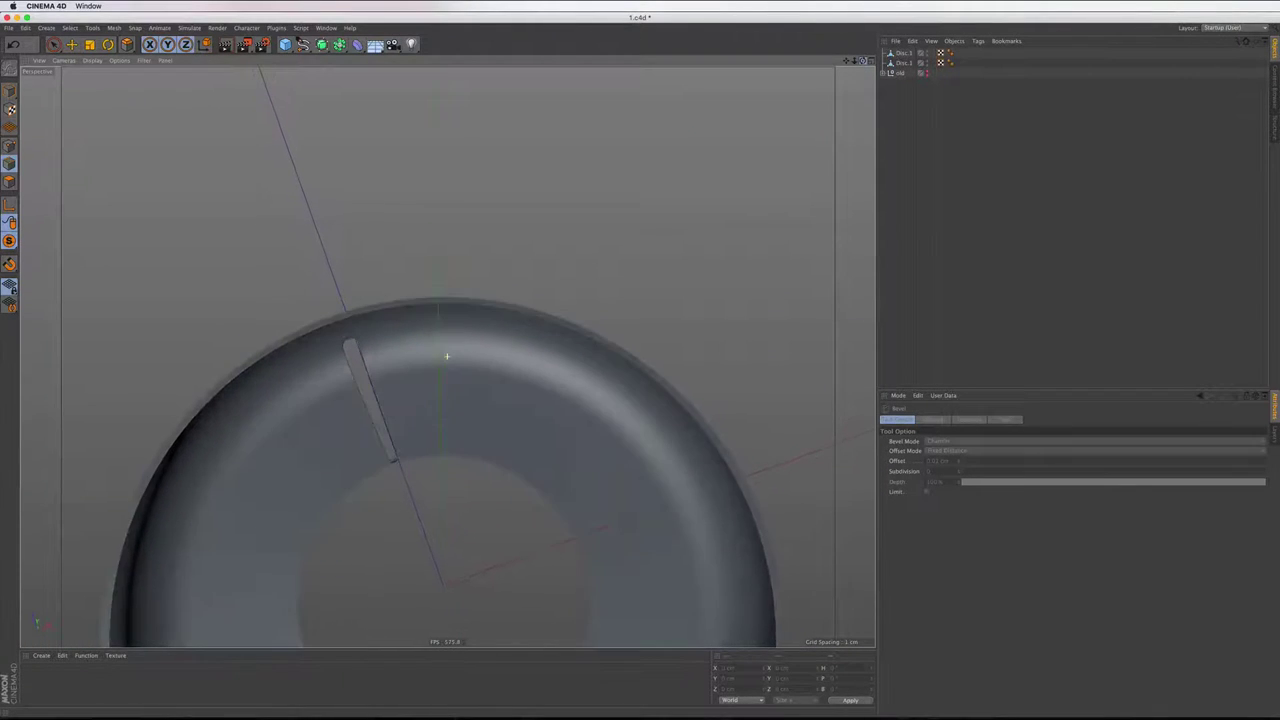
scroll(646, 281, "down", 3)
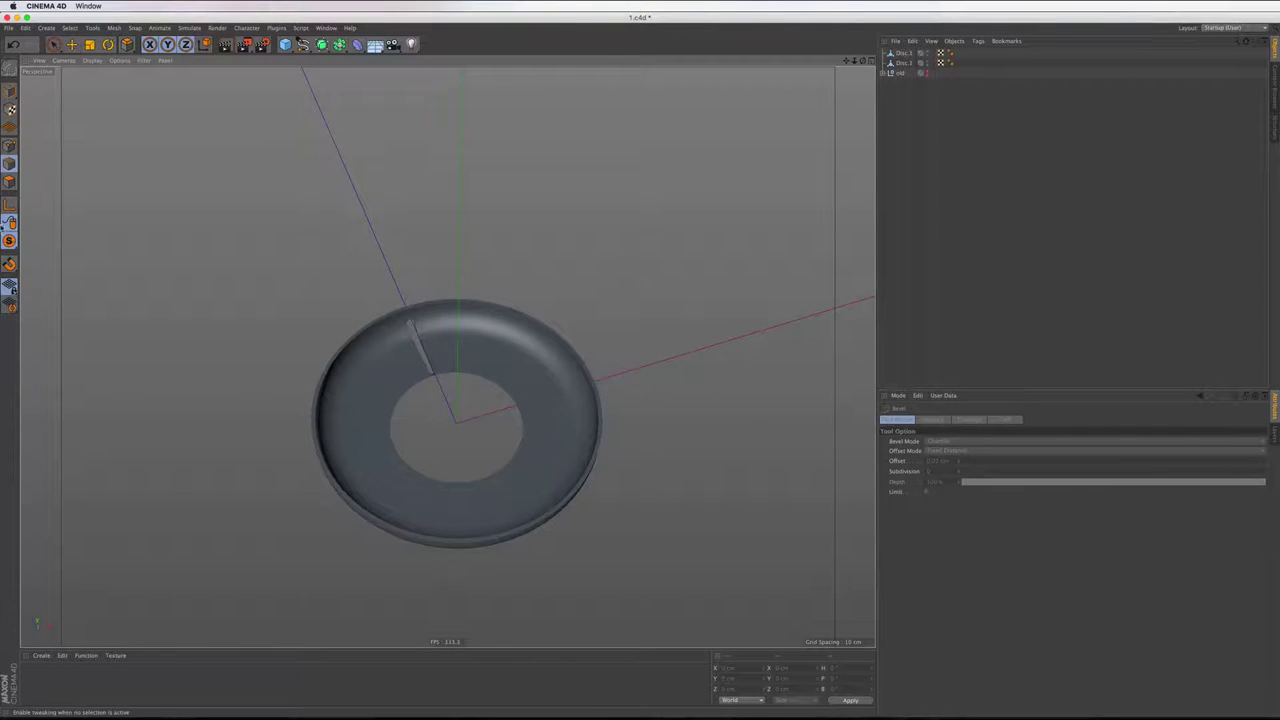
left_click(9, 241)
left_click(50, 252)
Orbit to look straight down on the juicer and switch to the four-view layout
scroll(440, 215, "up", 3)
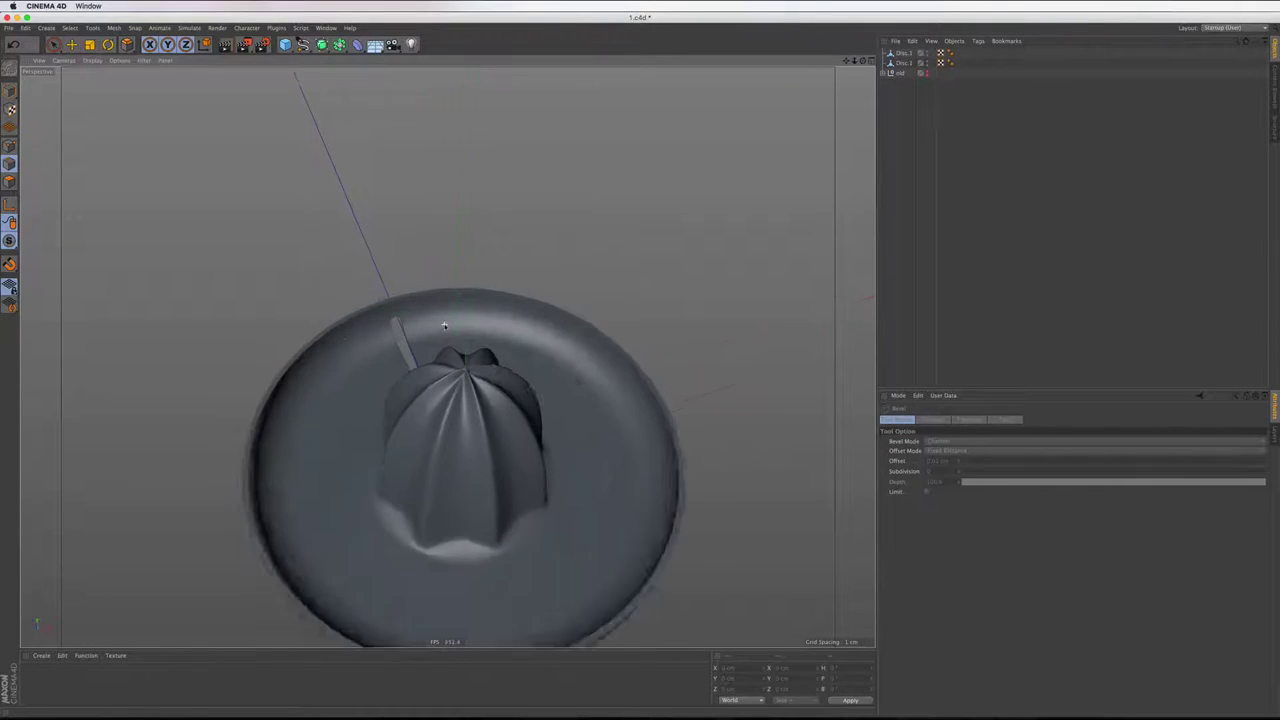
scroll(456, 251, "down", 1)
left_click_drag(447, 260, 447, 356, "alt")
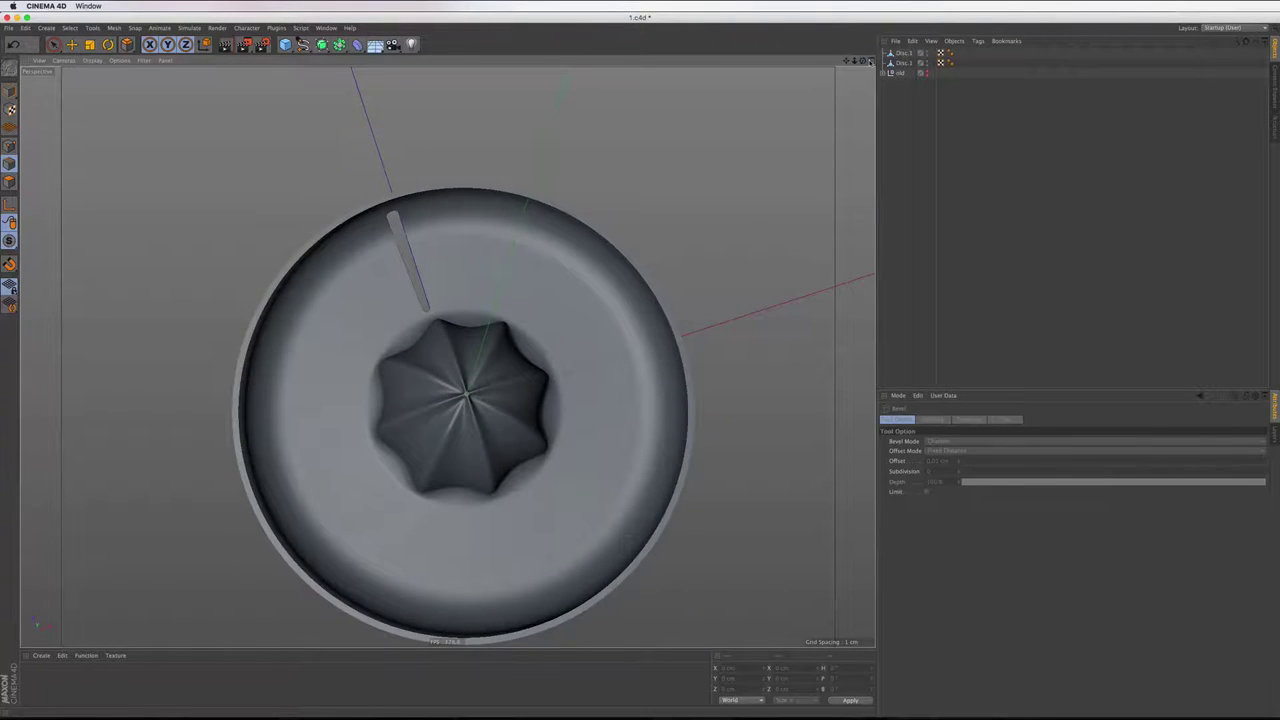
left_click(870, 61)
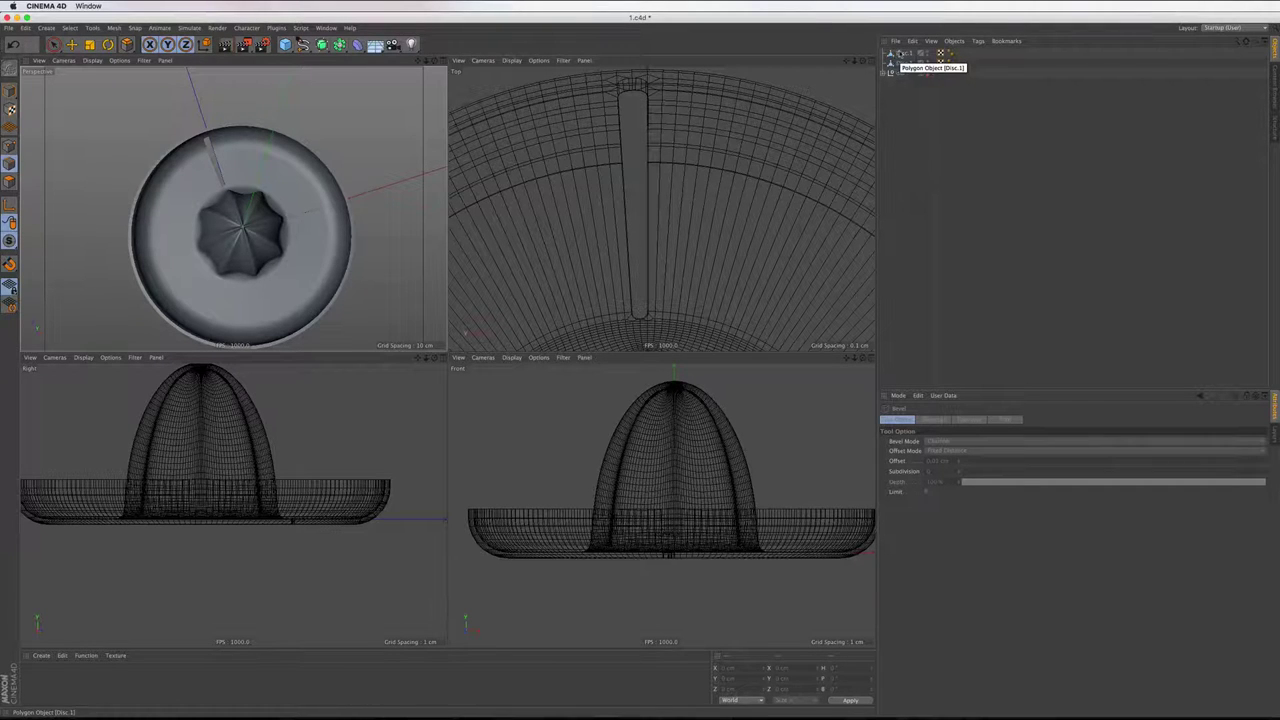
Select Disc.1, maximize the Top view and select the outer ring mesh
left_click_drag(892, 55, 905, 66, "ctrl")
left_click(867, 62)
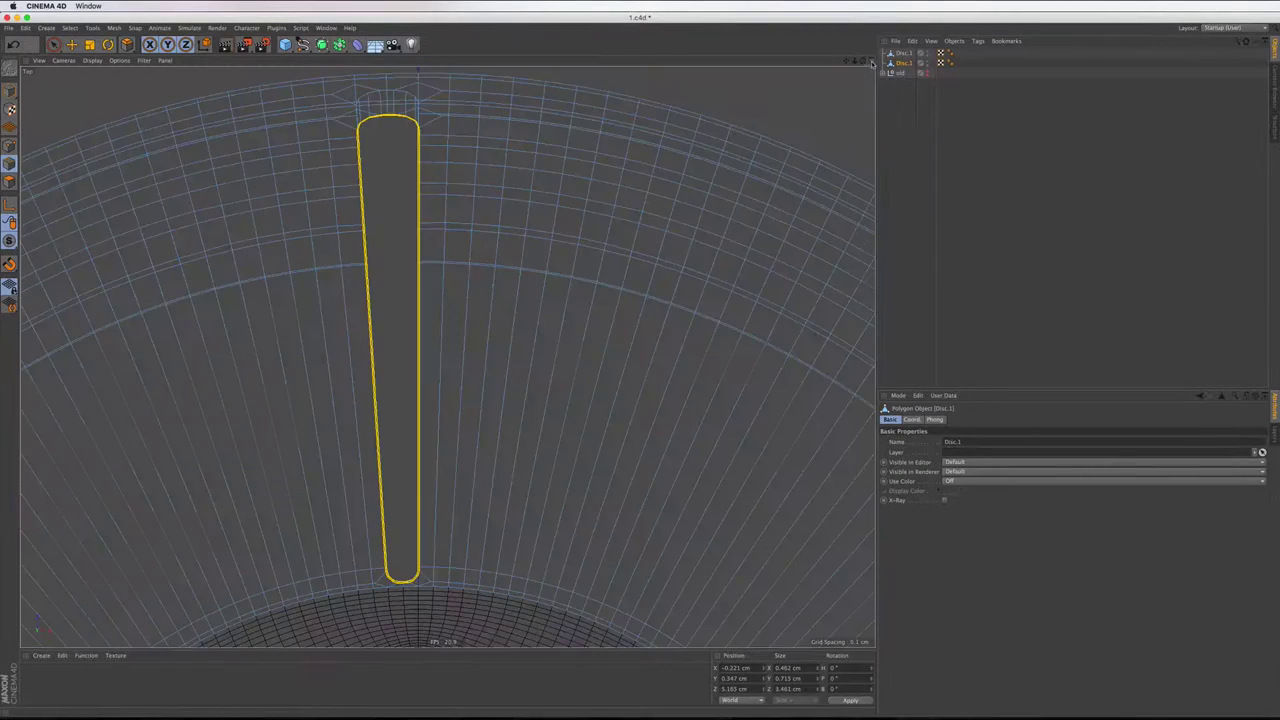
scroll(490, 162, "down", 2)
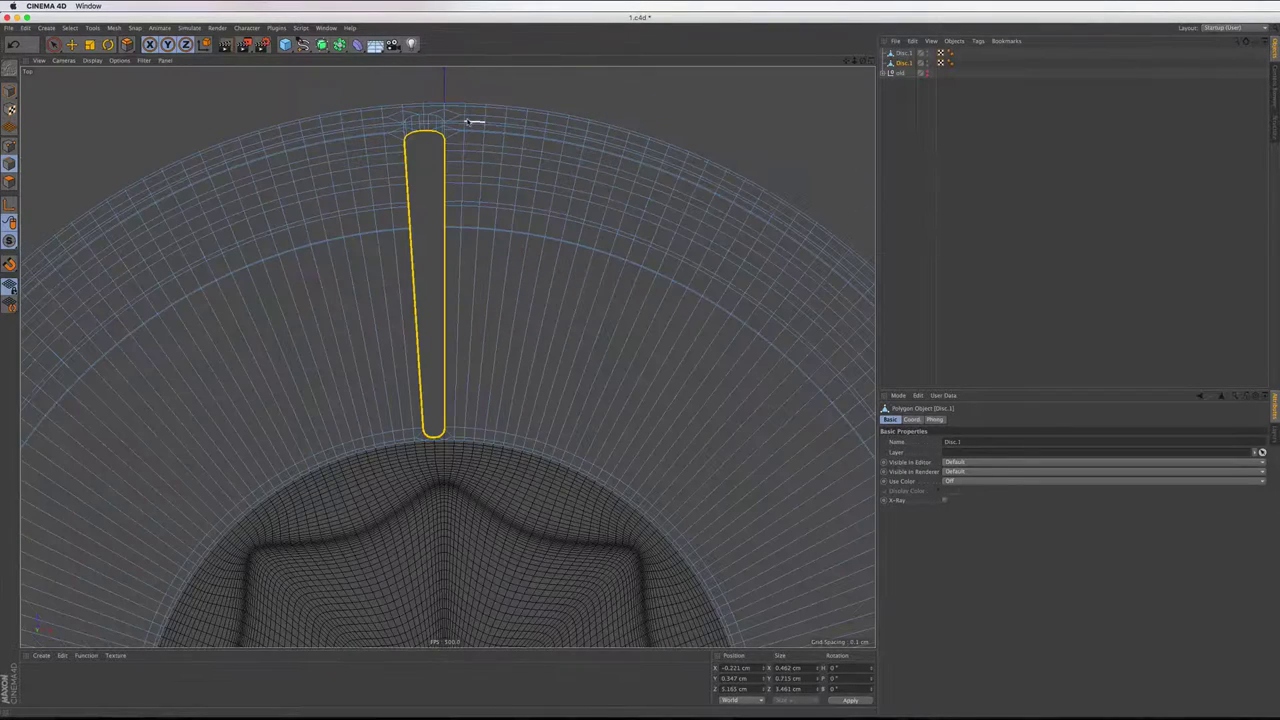
scroll(477, 110, "down", 1)
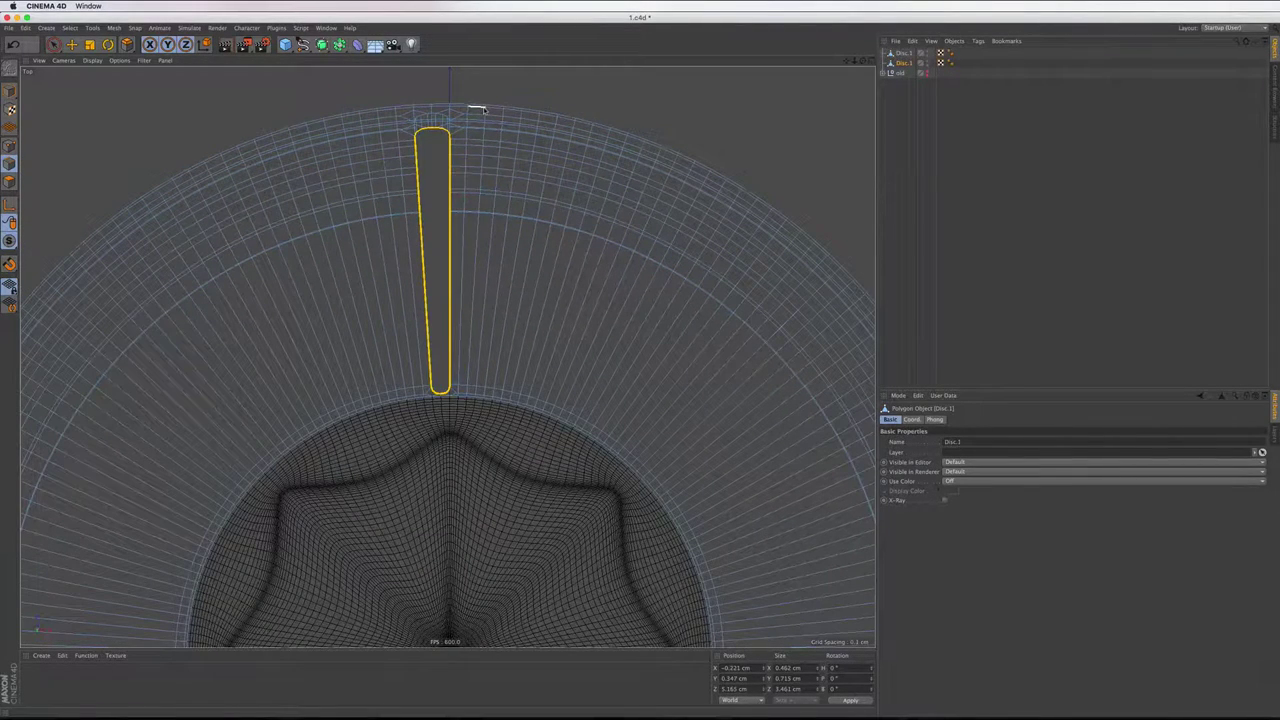
left_click(686, 496)
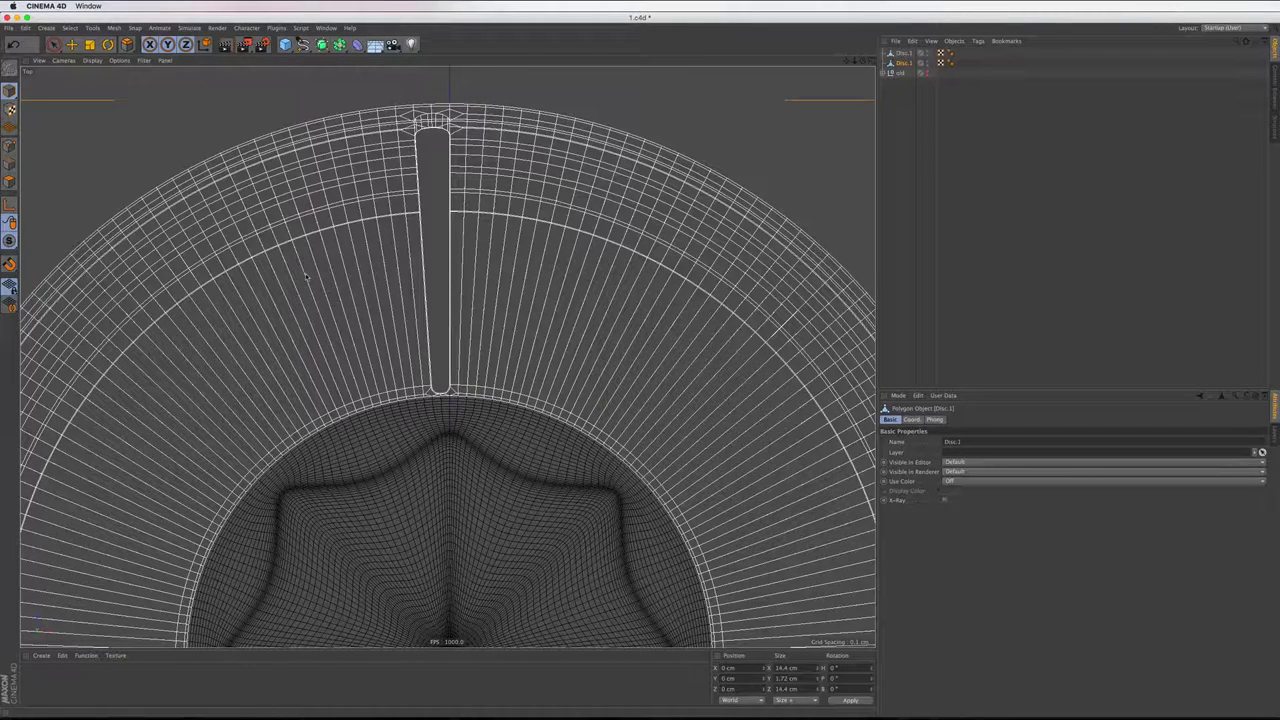
scroll(437, 88, "up", 3)
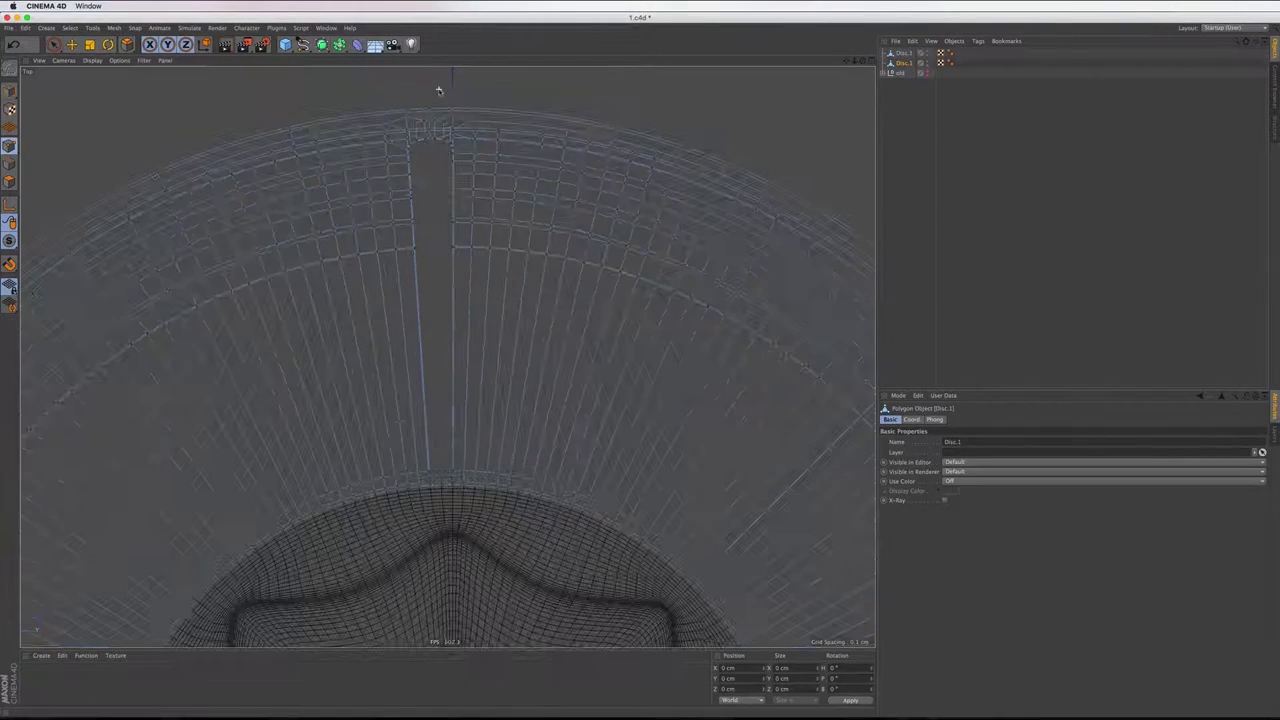
scroll(438, 91, "up", 1)
Draw a four-corner Polygon Selection wedge around the slot, from the outer rim to the inner edge
left_click_drag(53, 44, 75, 112)
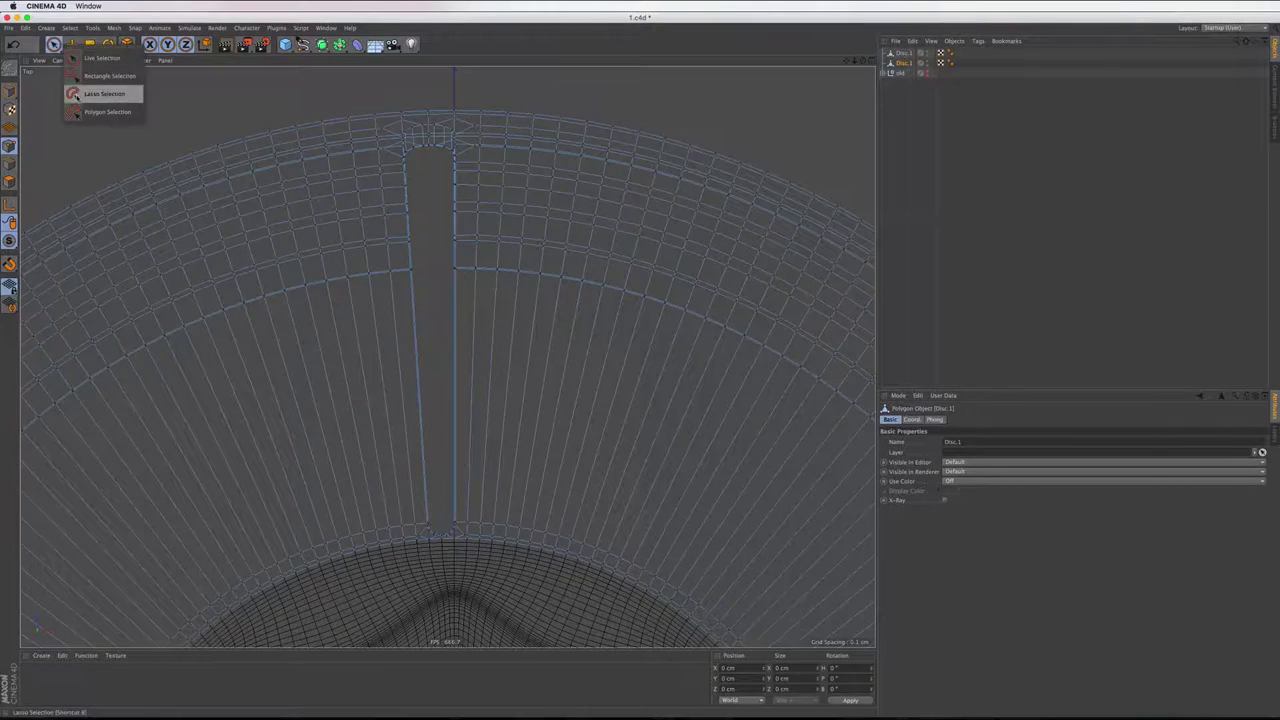
left_click(425, 107)
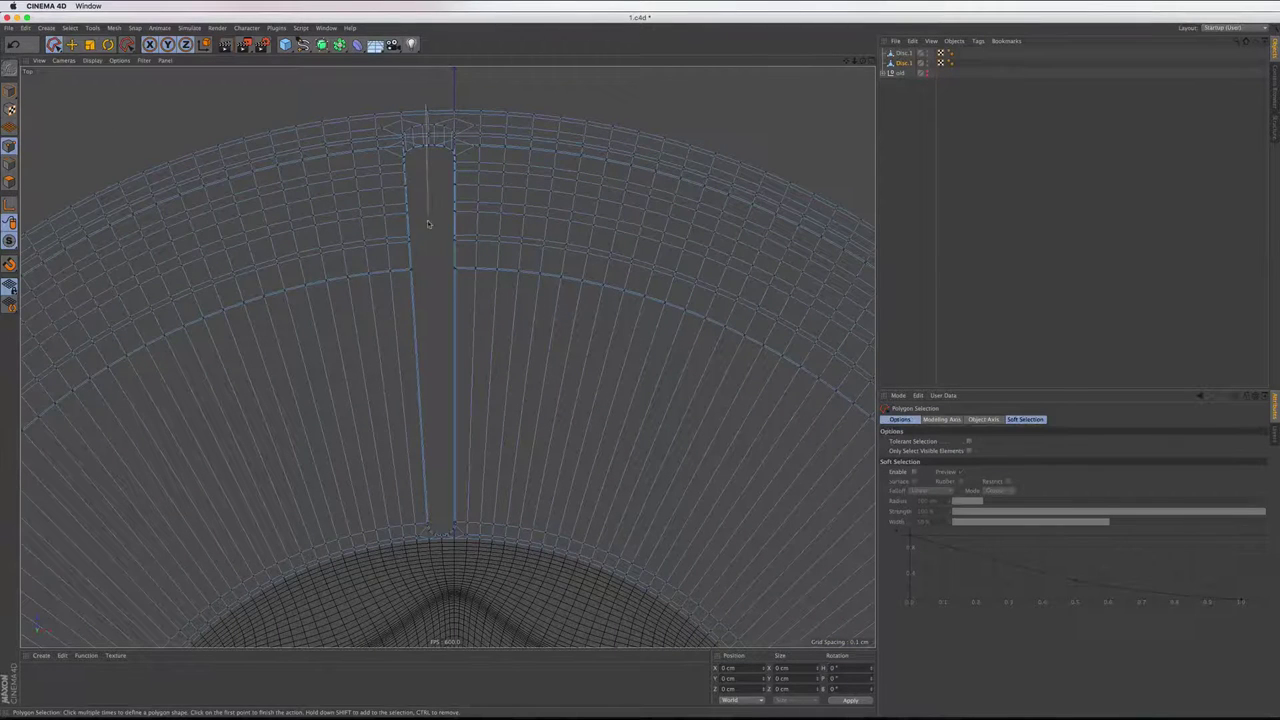
left_click(440, 546)
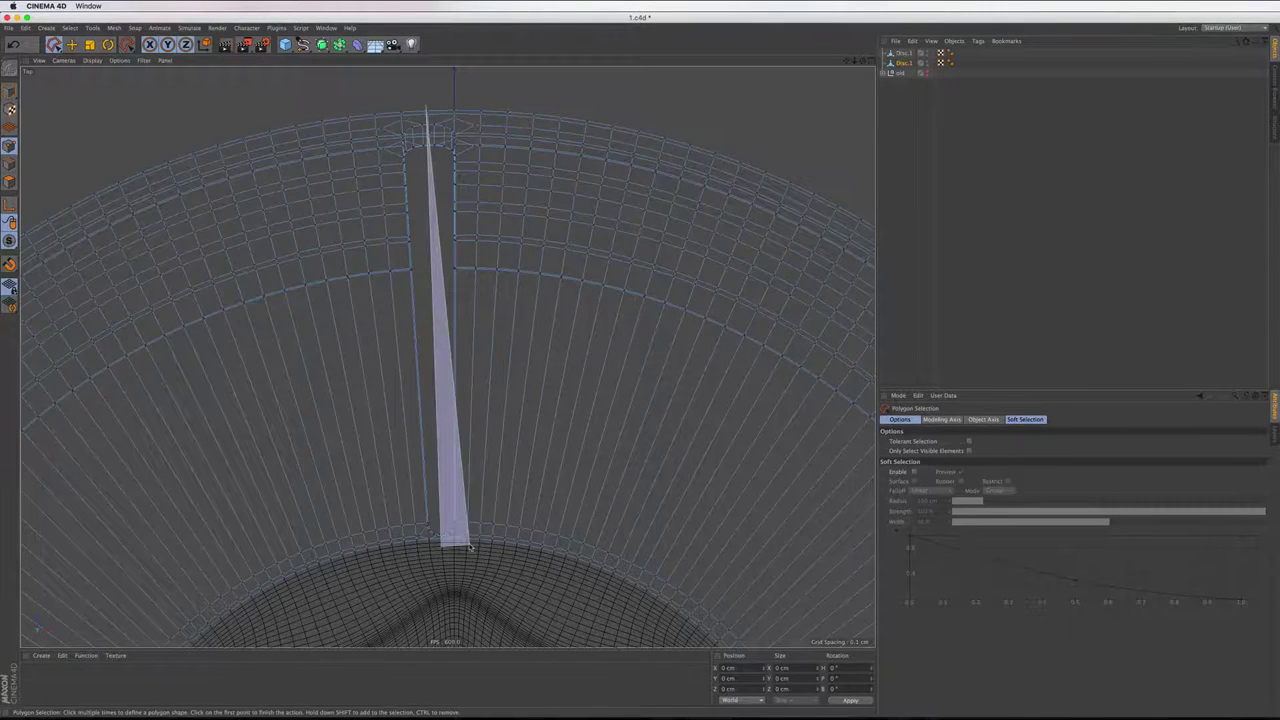
left_click(470, 546)
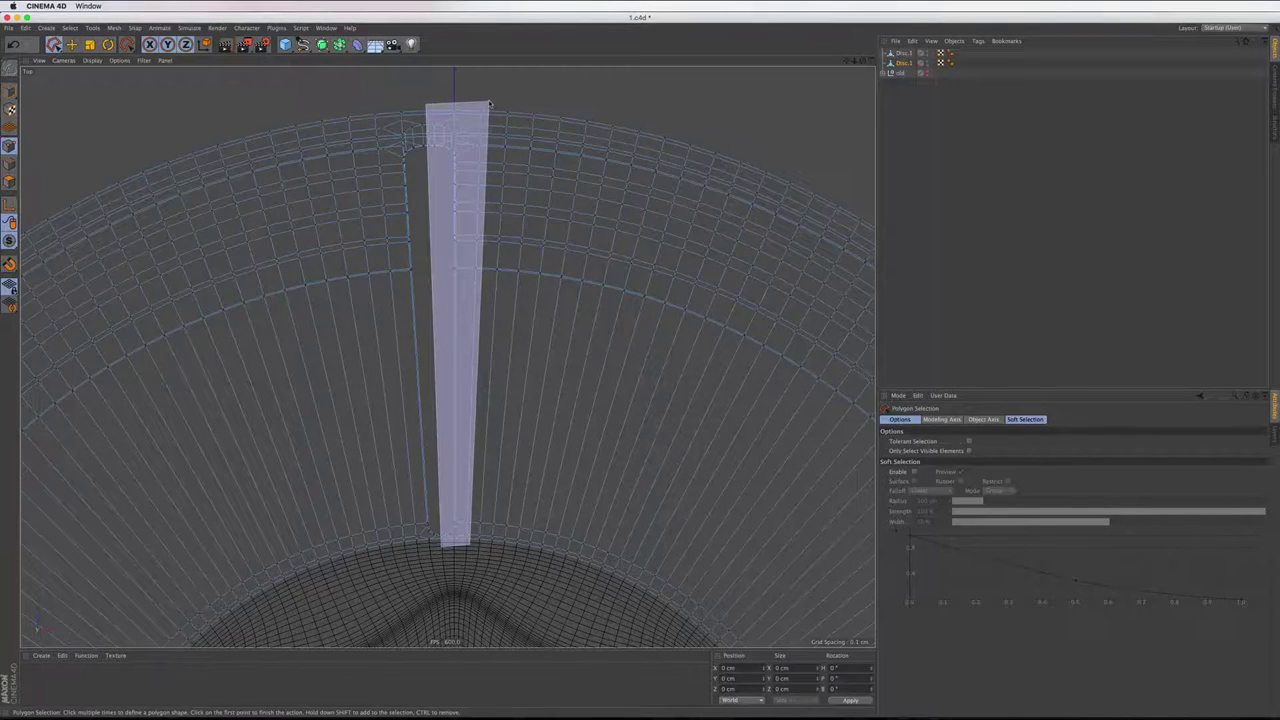
left_click(426, 104)
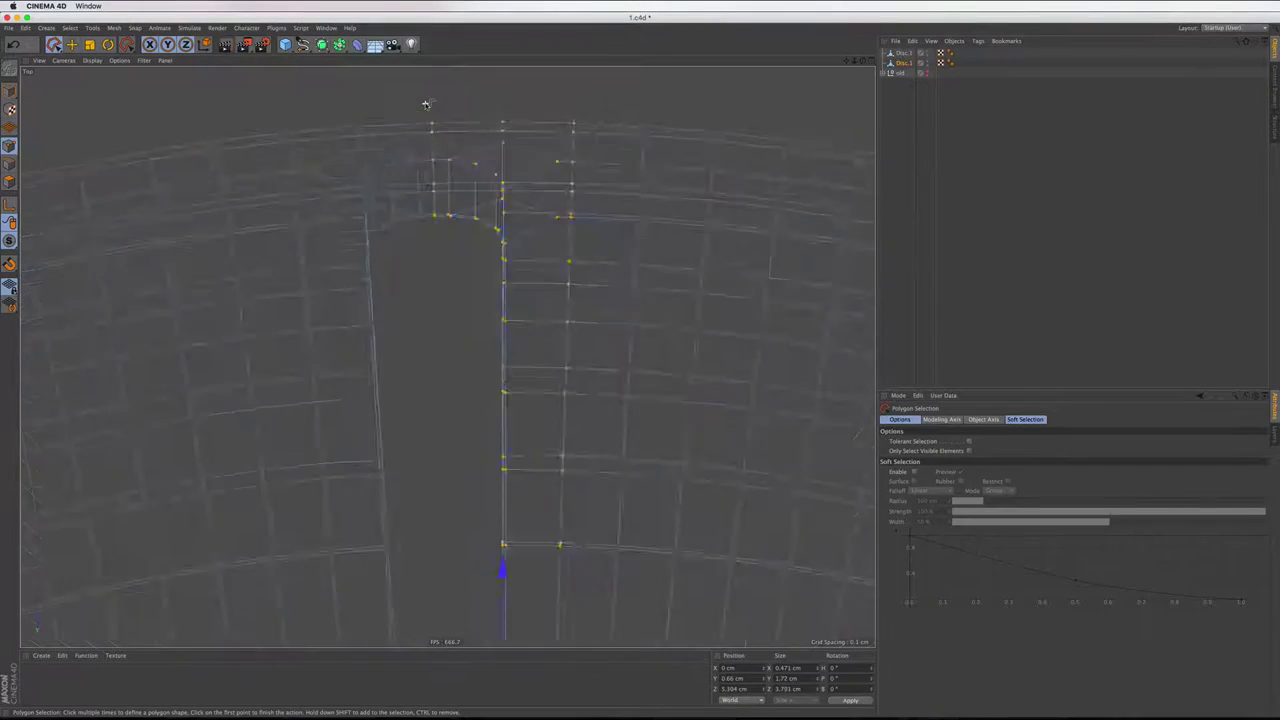
scroll(426, 104, "down", 5)
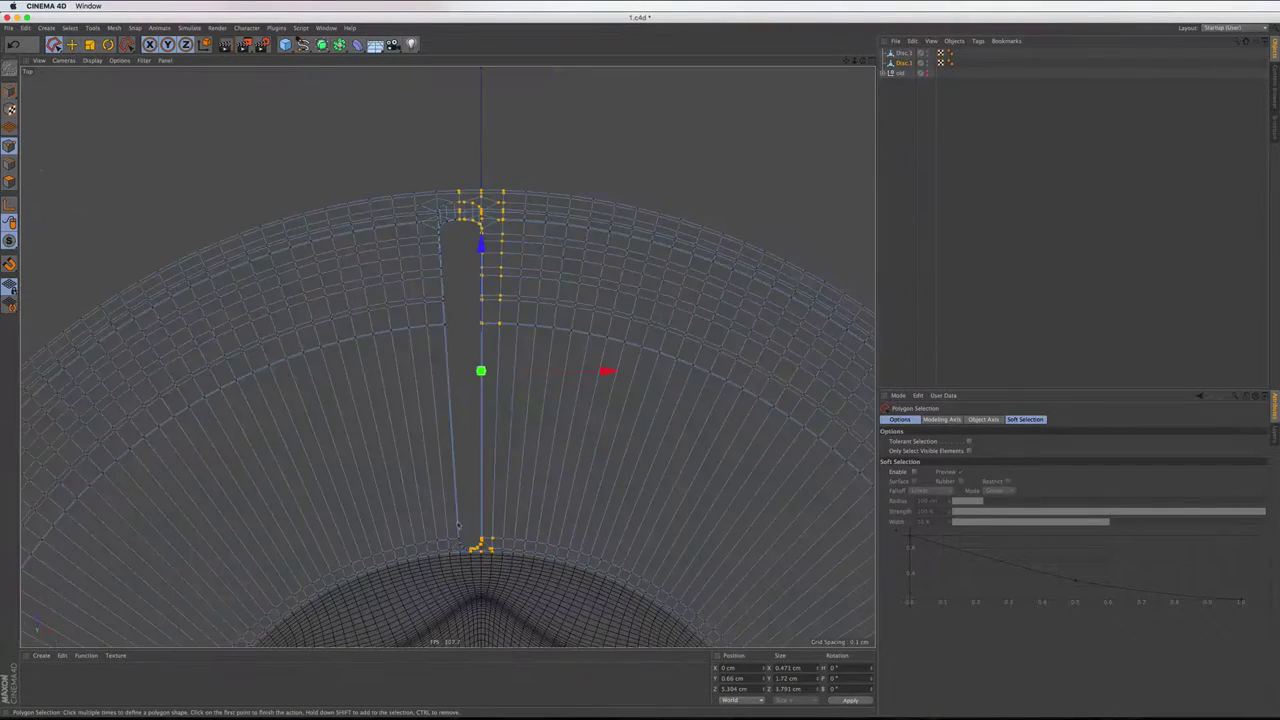
scroll(455, 560, "up", 3)
scroll(455, 560, "down", 1)
scroll(470, 520, "down", 3)
scroll(490, 472, "down", 2)
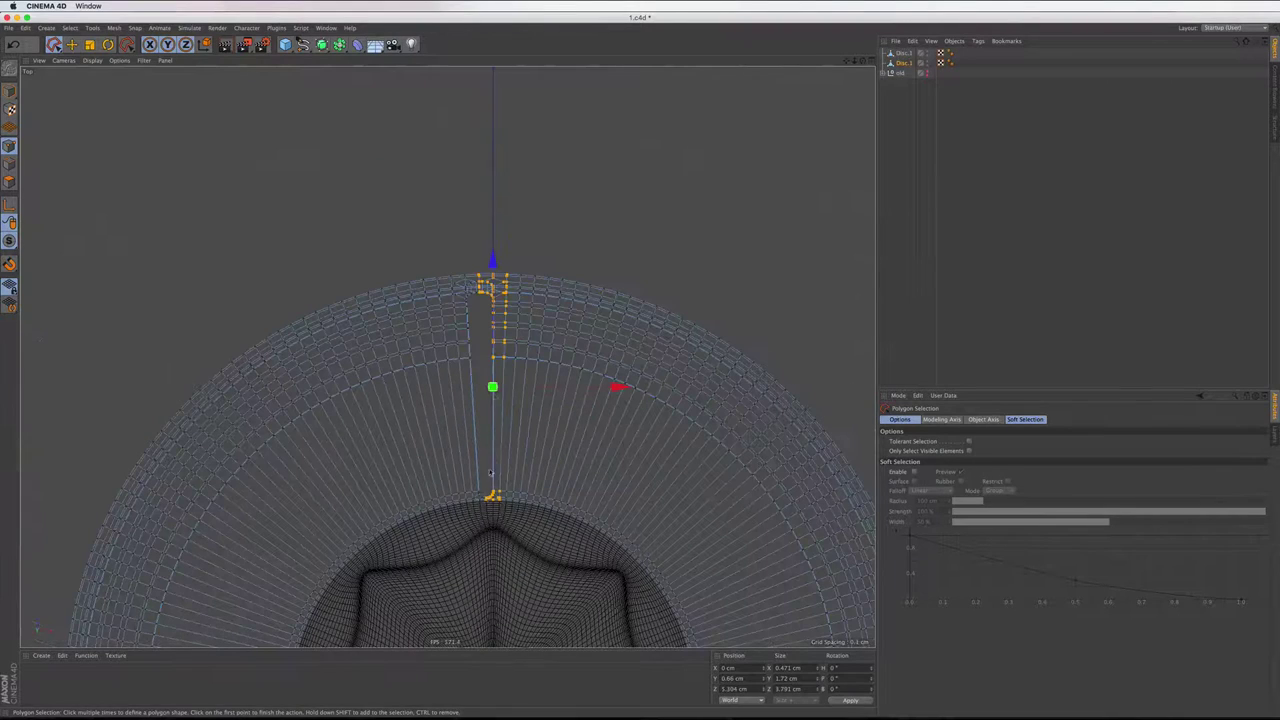
Invert the selection, delete the ring outside the wedge, then return to Live Selection and Model mode
left_click(92, 27)
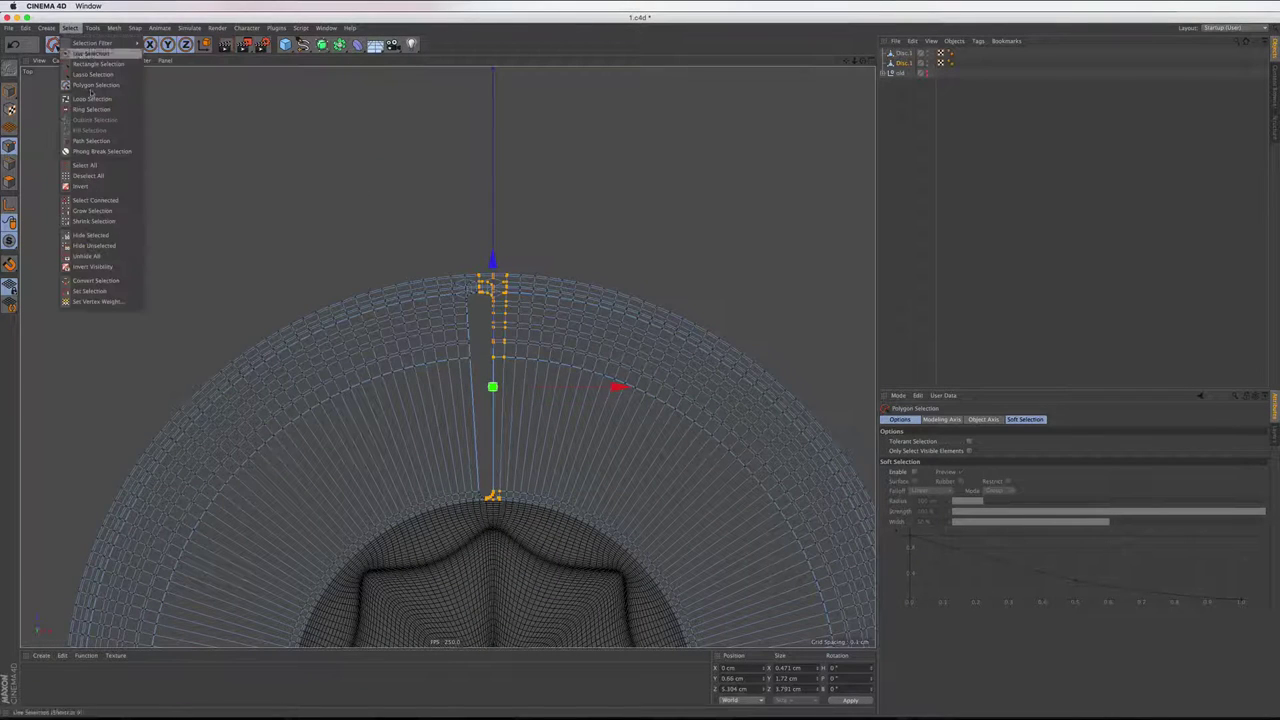
left_click(99, 187)
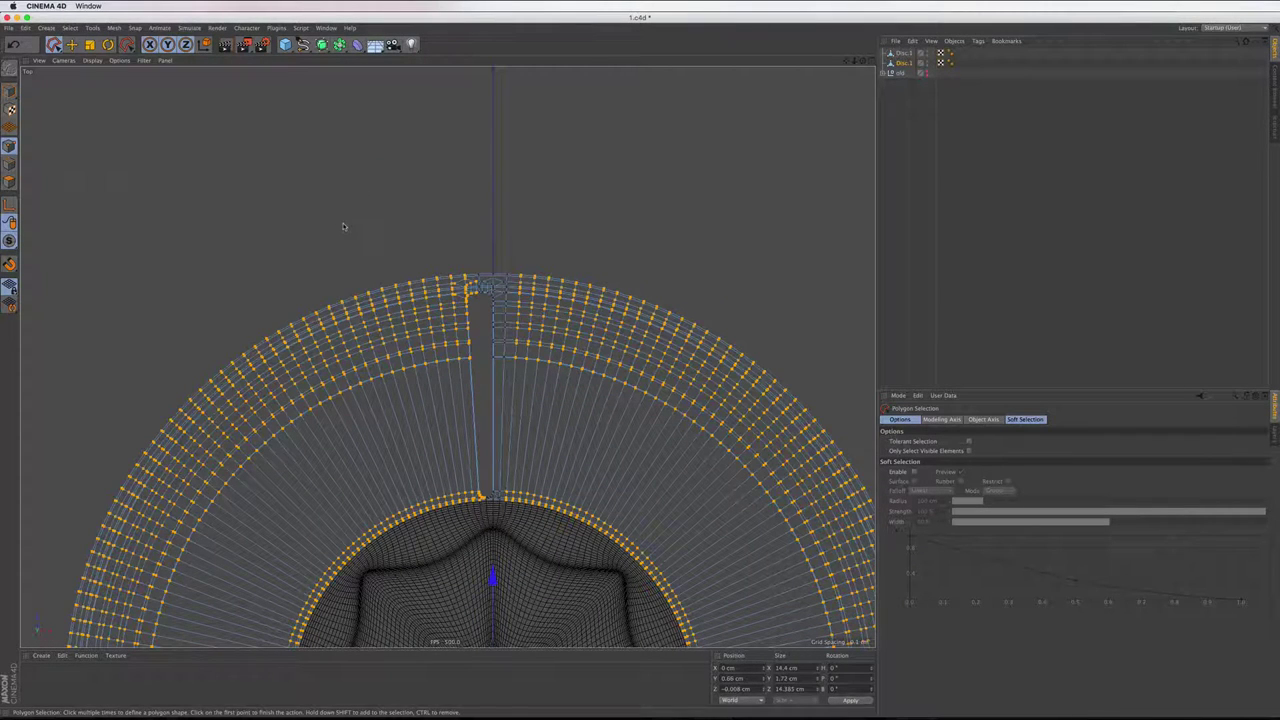
key("Delete")
scroll(508, 357, "up", 3)
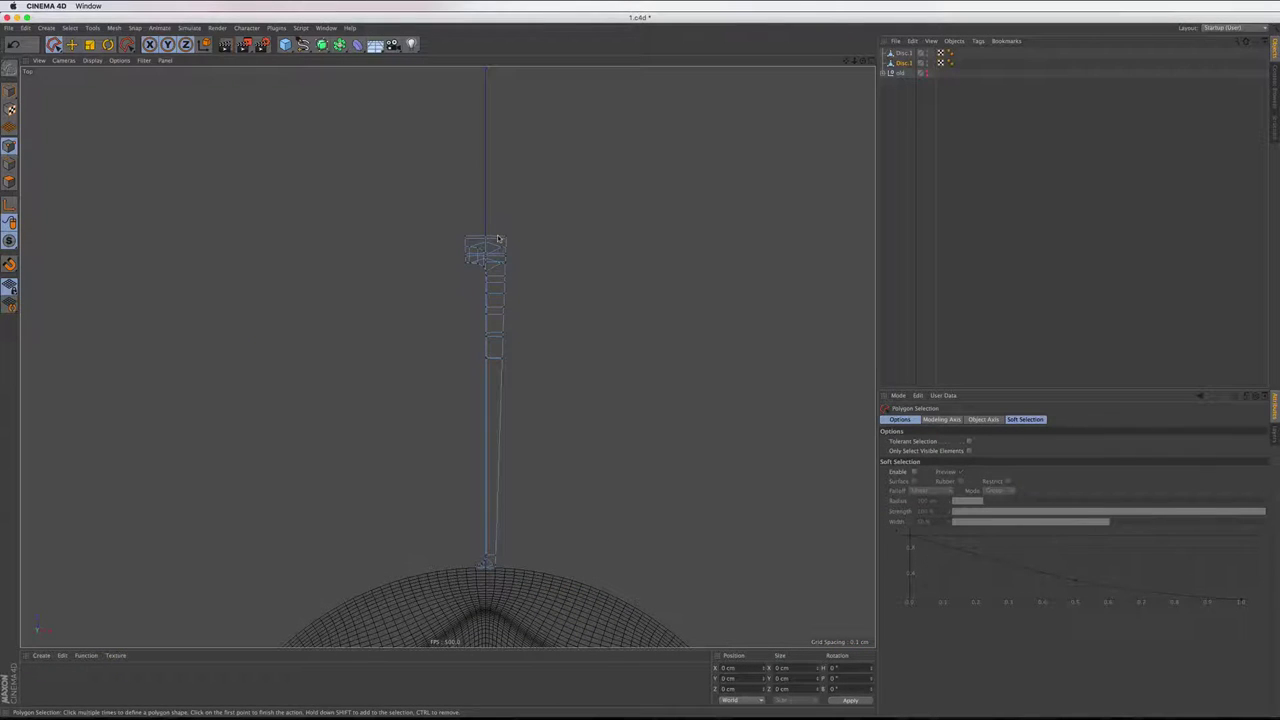
left_click(54, 44)
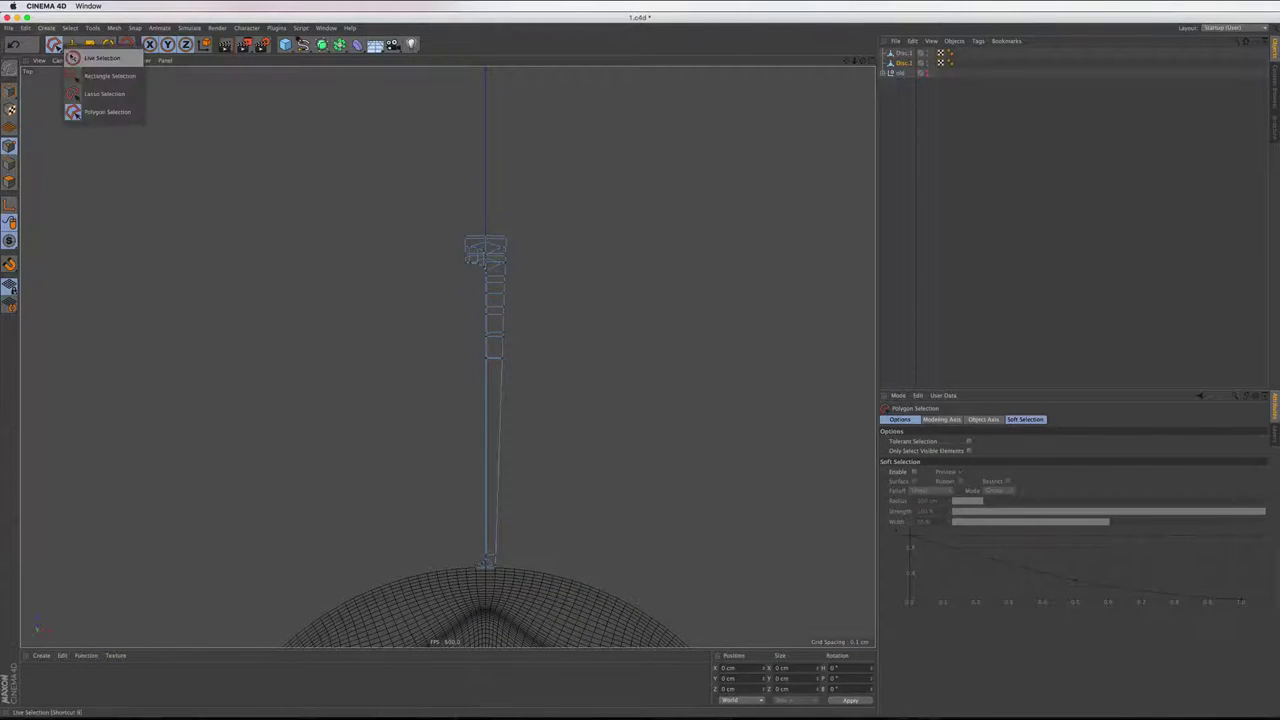
left_click(95, 50)
left_click(11, 90)
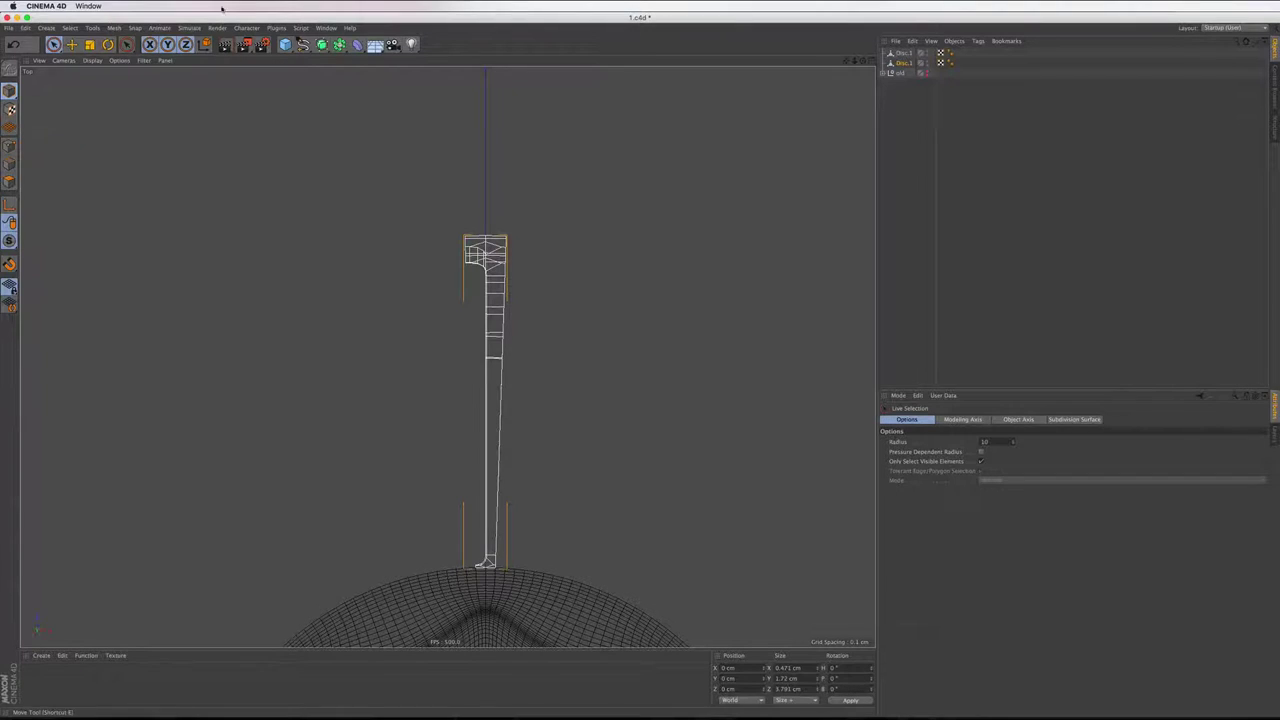
Add a Symmetry object and place Disc.1 under it in the Object Manager
left_click_drag(340, 44, 449, 53)
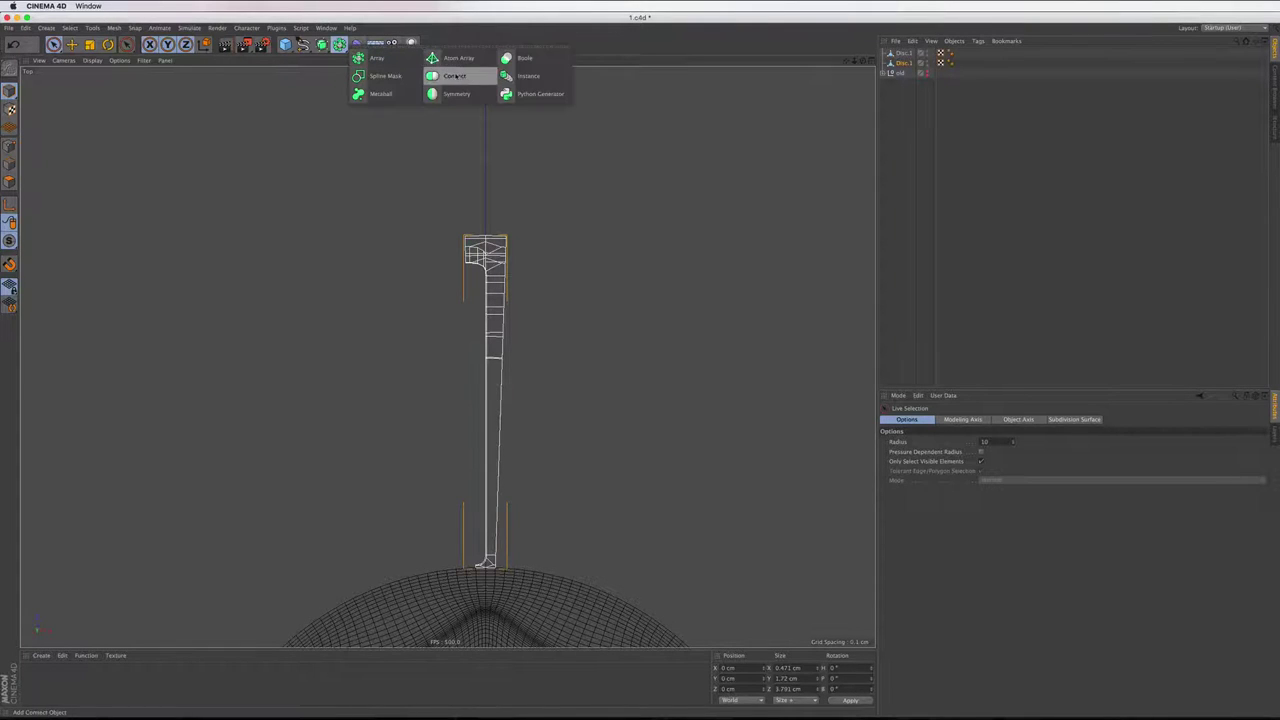
left_click(446, 93)
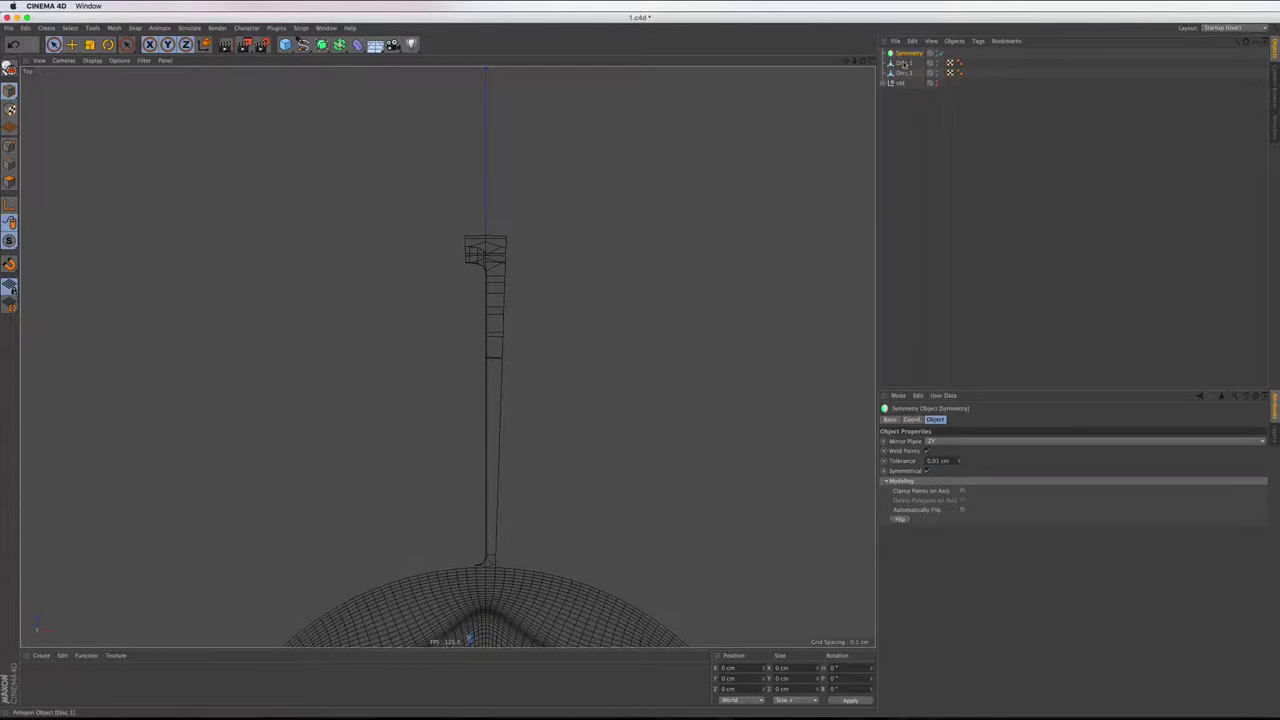
left_click(904, 63)
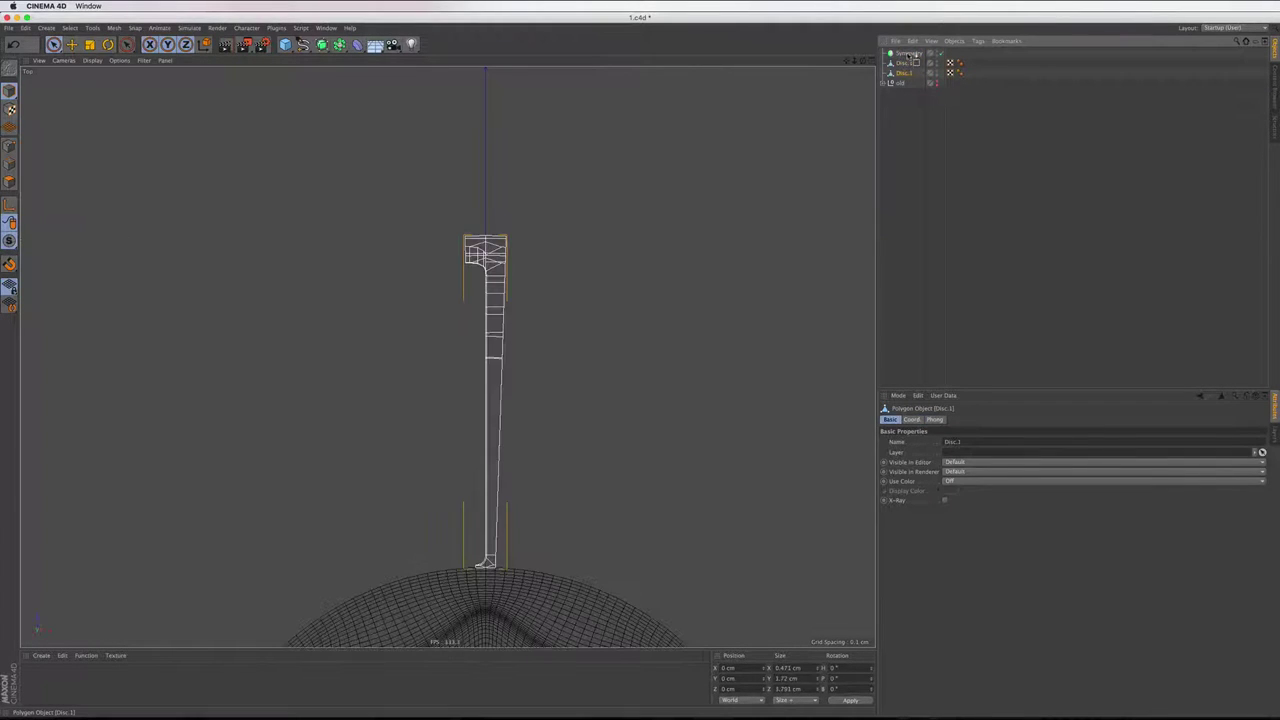
left_click_drag(903, 74, 907, 55)
left_click(907, 53)
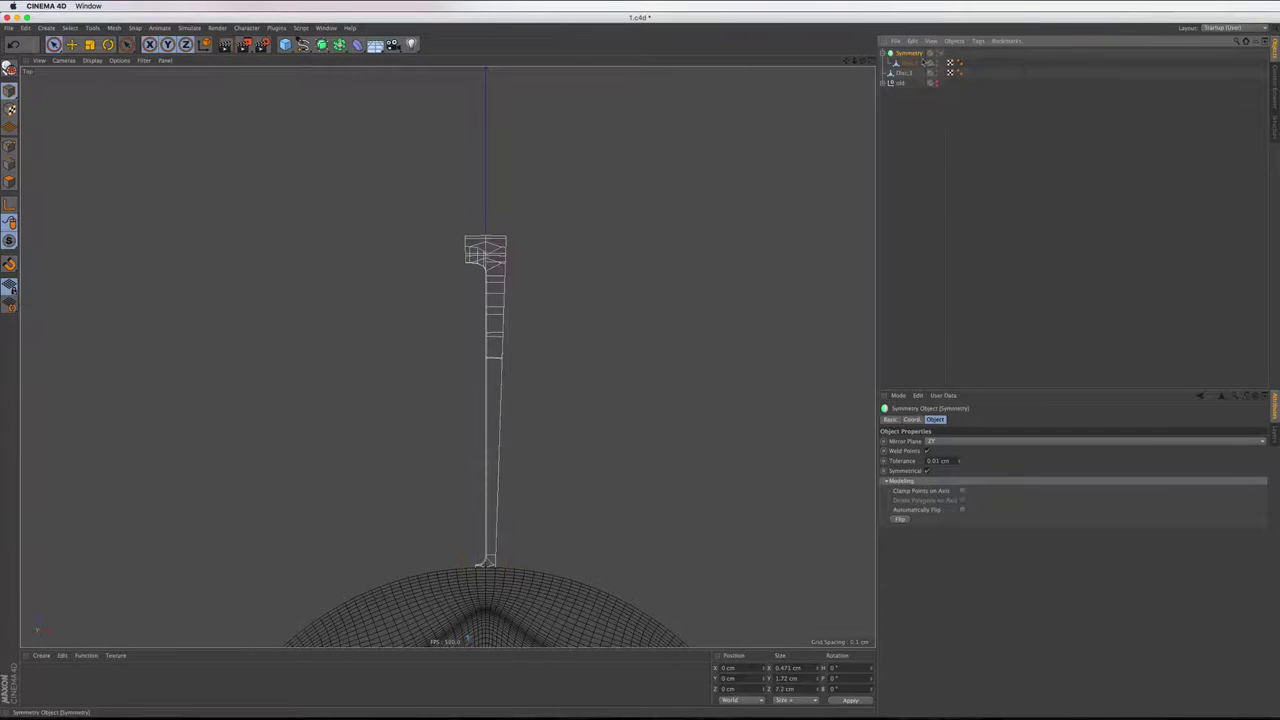
Reselect Disc.1 and start editing its Rotation H value
left_click(908, 63)
scroll(706, 103, "down", 2)
scroll(704, 105, "down", 1)
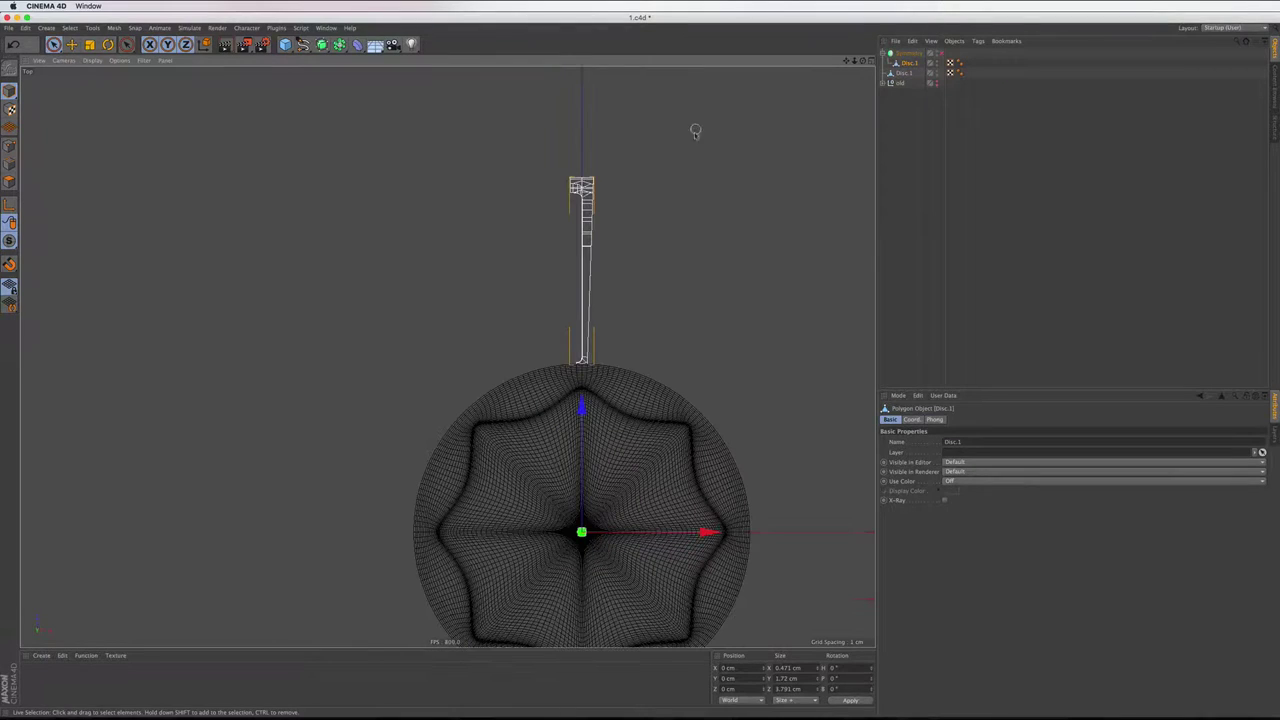
double_click(852, 668)
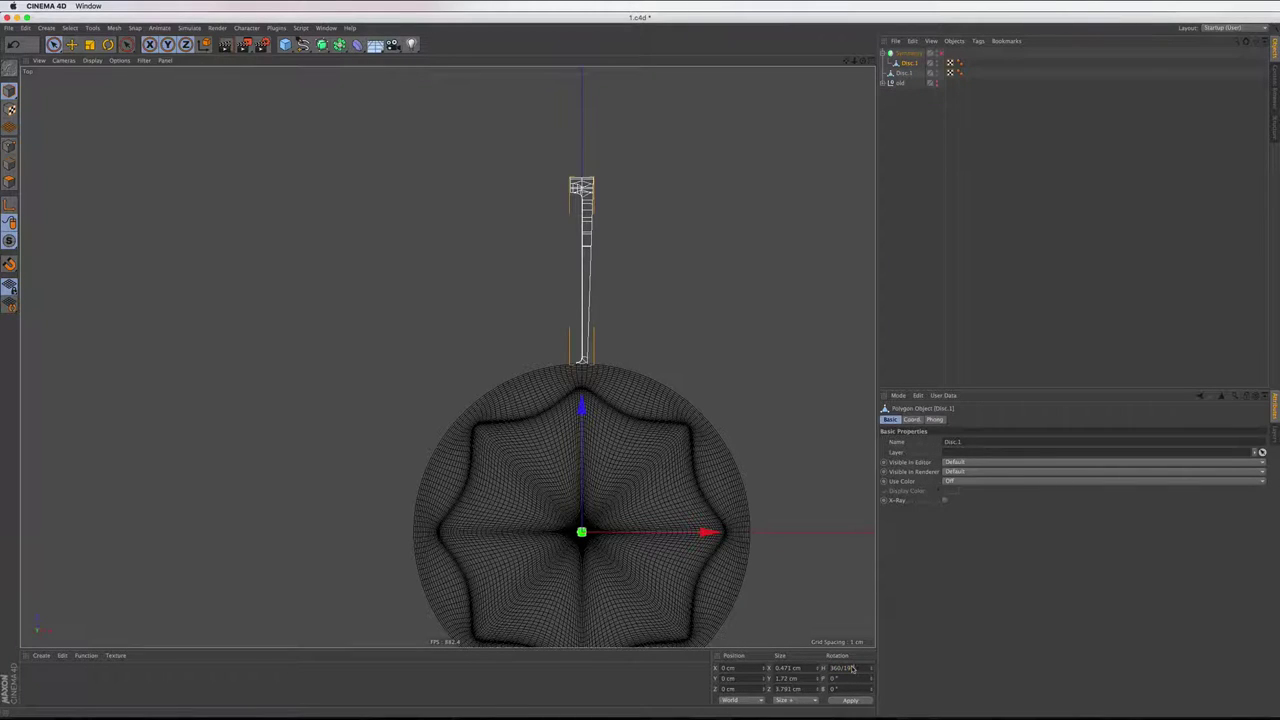
Rotate the slot piece's heading by 360/192 (1.875°)
key("Return")
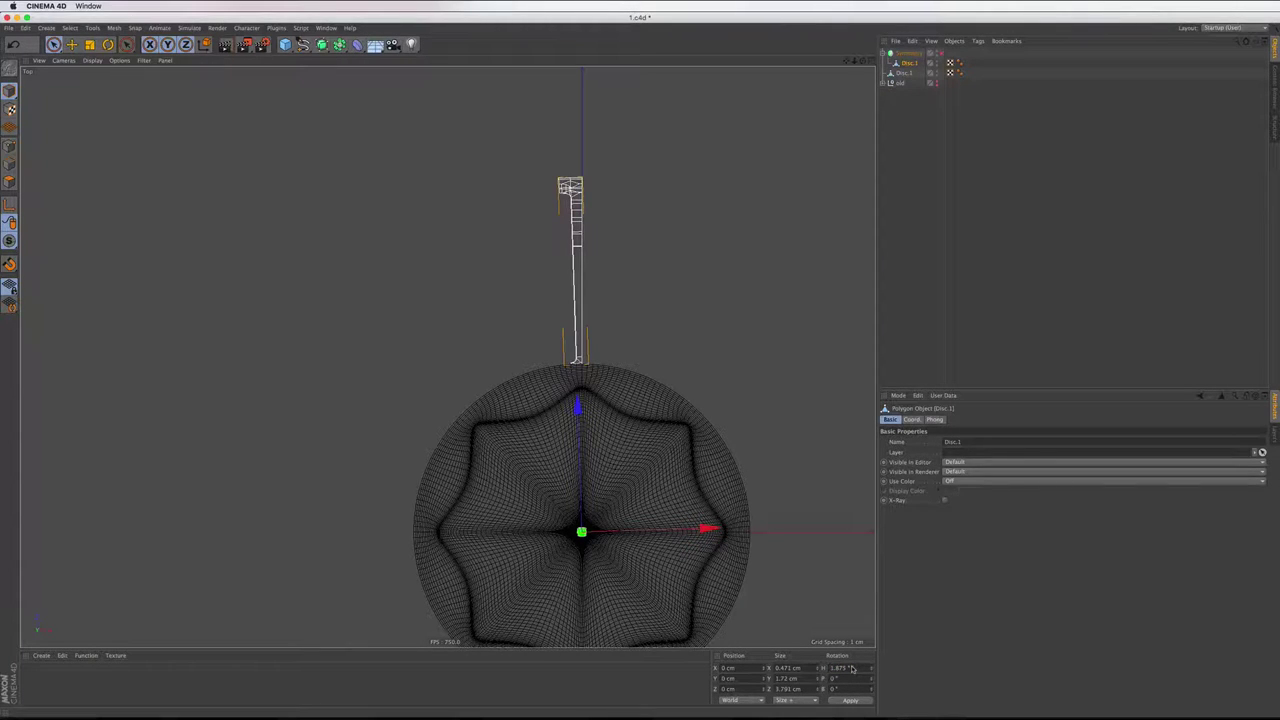
scroll(594, 183, "up", 2)
scroll(560, 151, "up", 3)
scroll(578, 192, "up", 3)
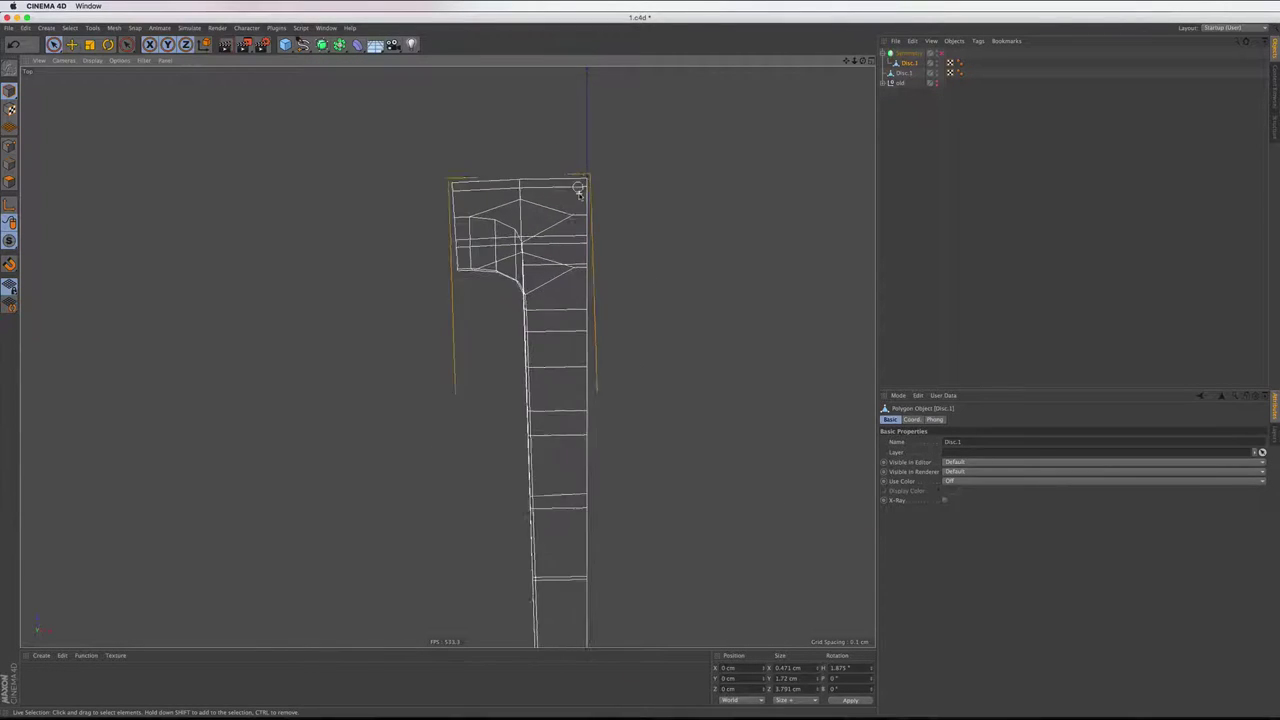
Enable the Symmetry object to mirror the slot into a T shape, and select it
left_click(946, 52)
scroll(674, 178, "down", 2)
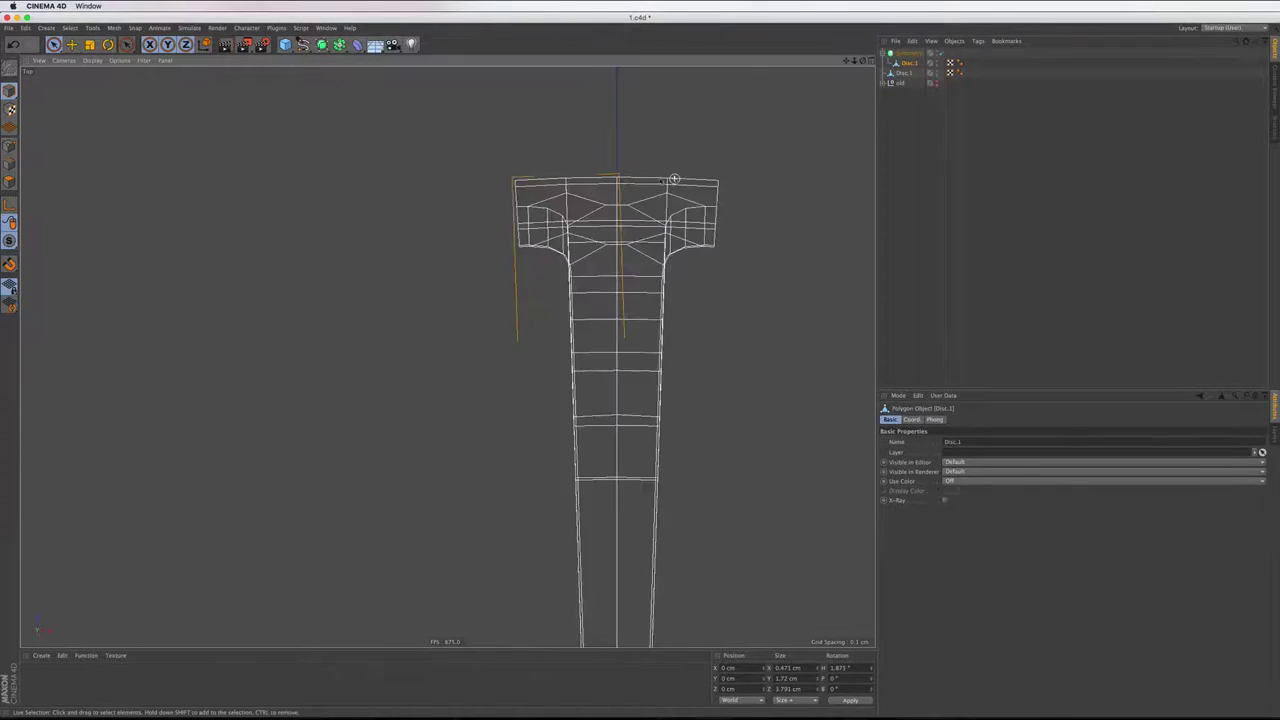
scroll(674, 178, "down", 2)
scroll(674, 178, "down", 2)
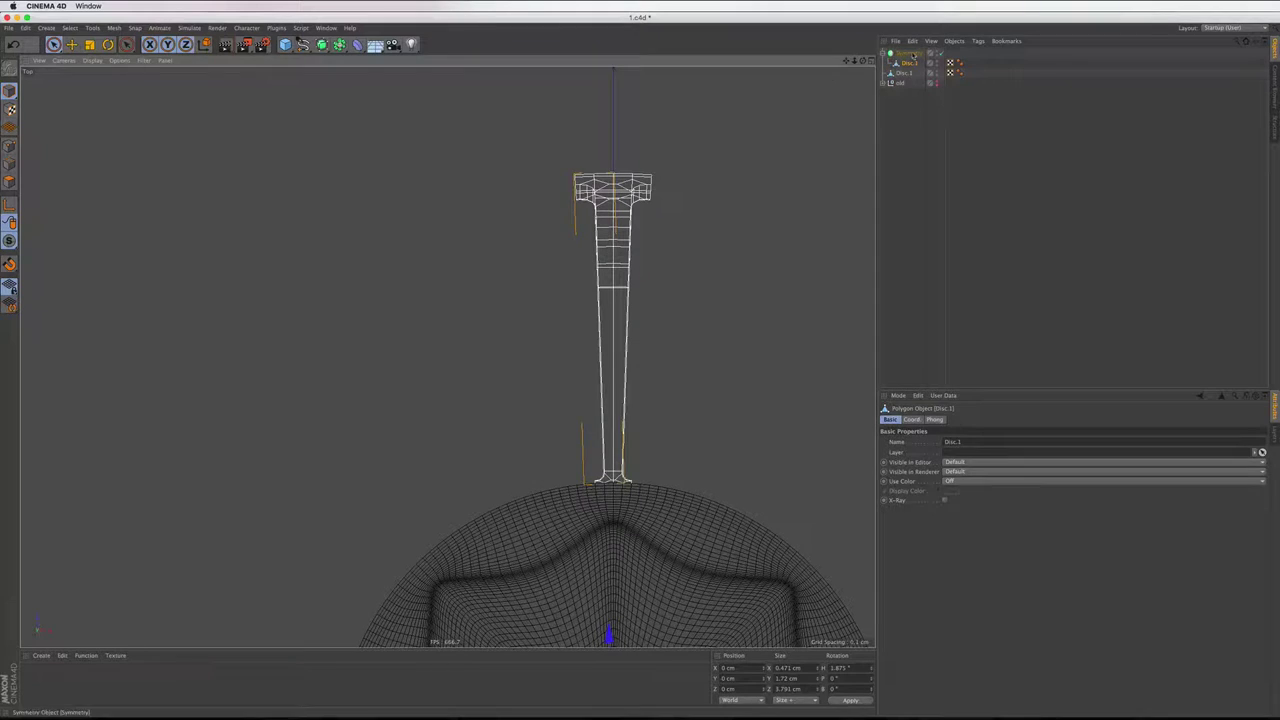
left_click(912, 53)
left_click(339, 44)
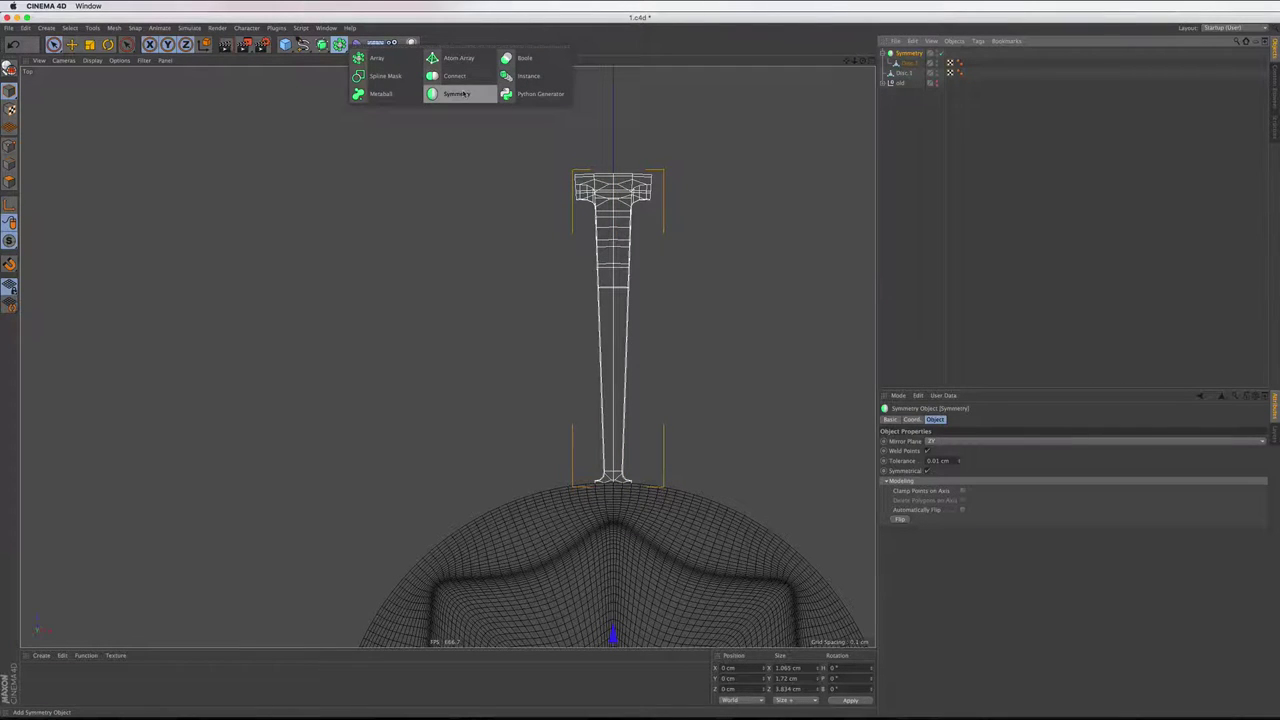
Add an Array holding the Symmetry, with radius 0 and 47 copies
left_click(377, 58)
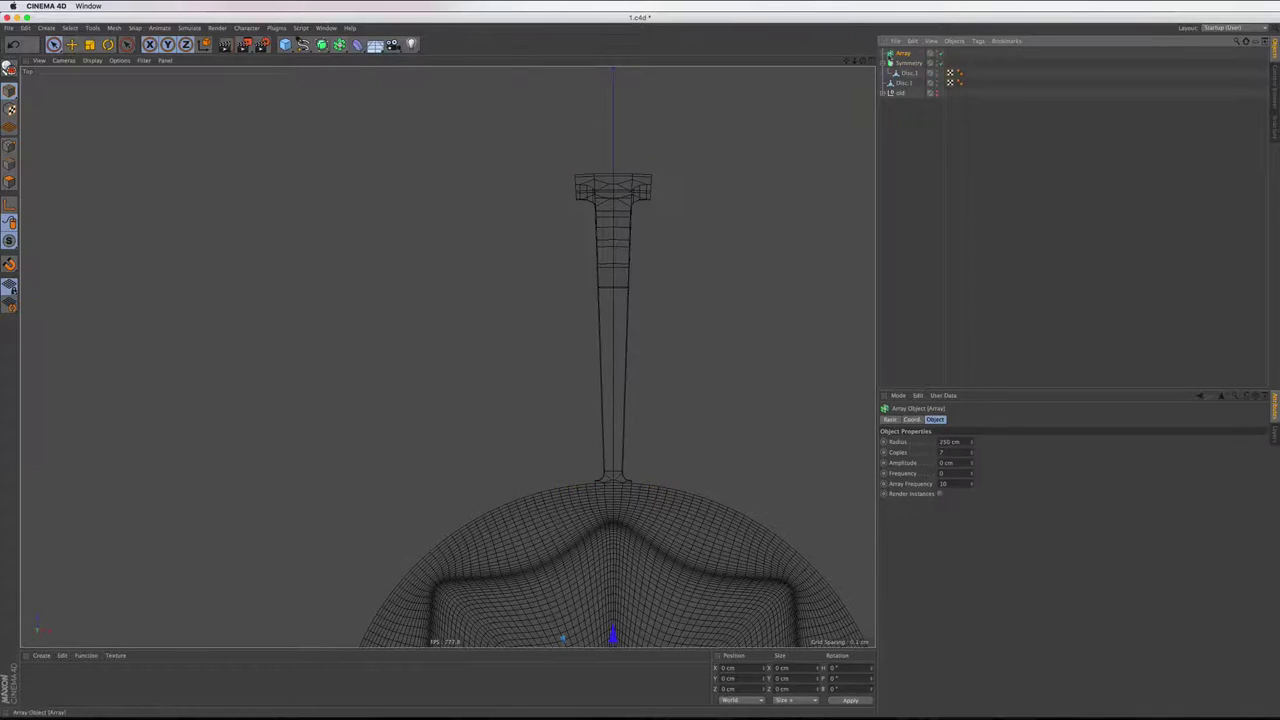
left_click_drag(906, 63, 903, 52)
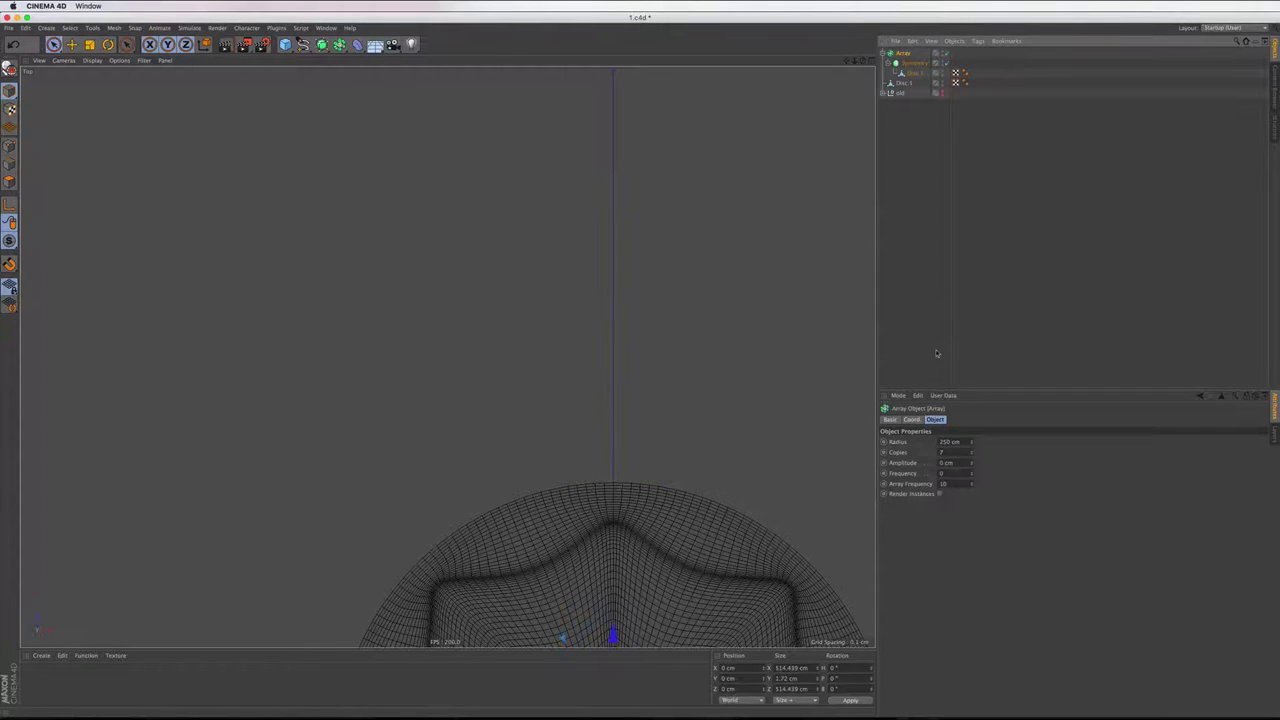
left_click(955, 442)
type("0")
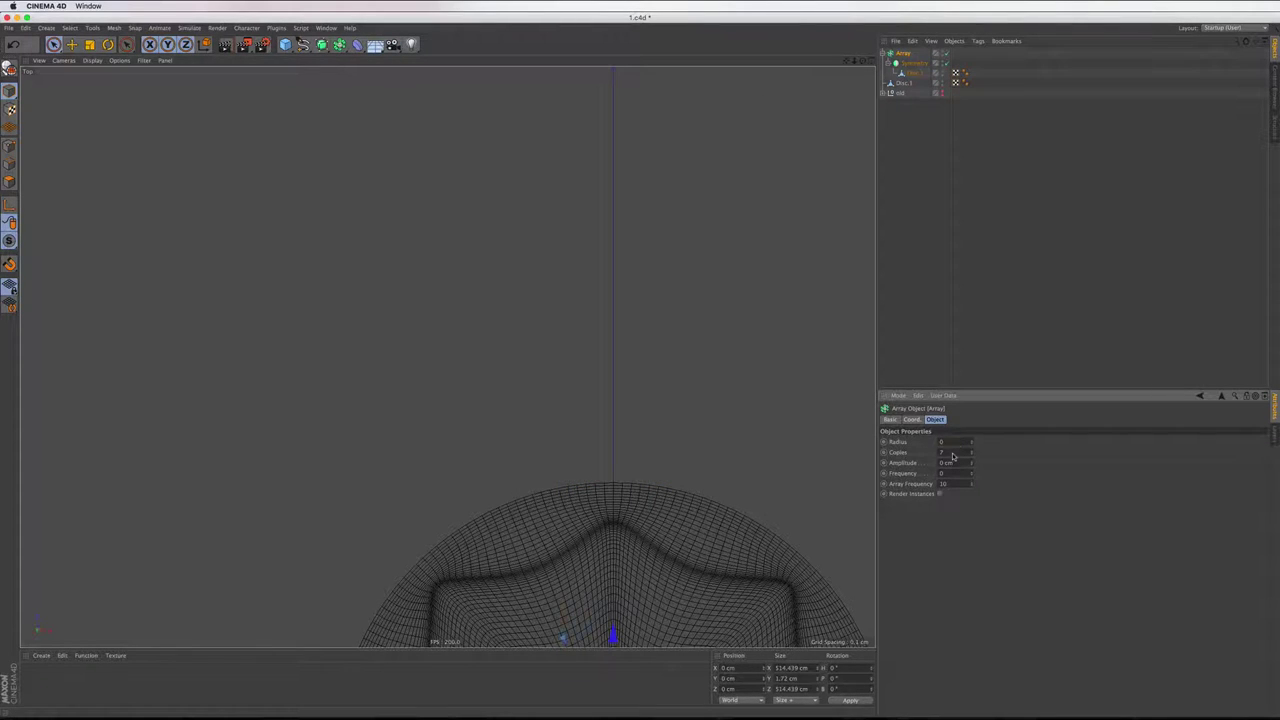
key("Tab")
left_click_drag(973, 455, 973, 380)
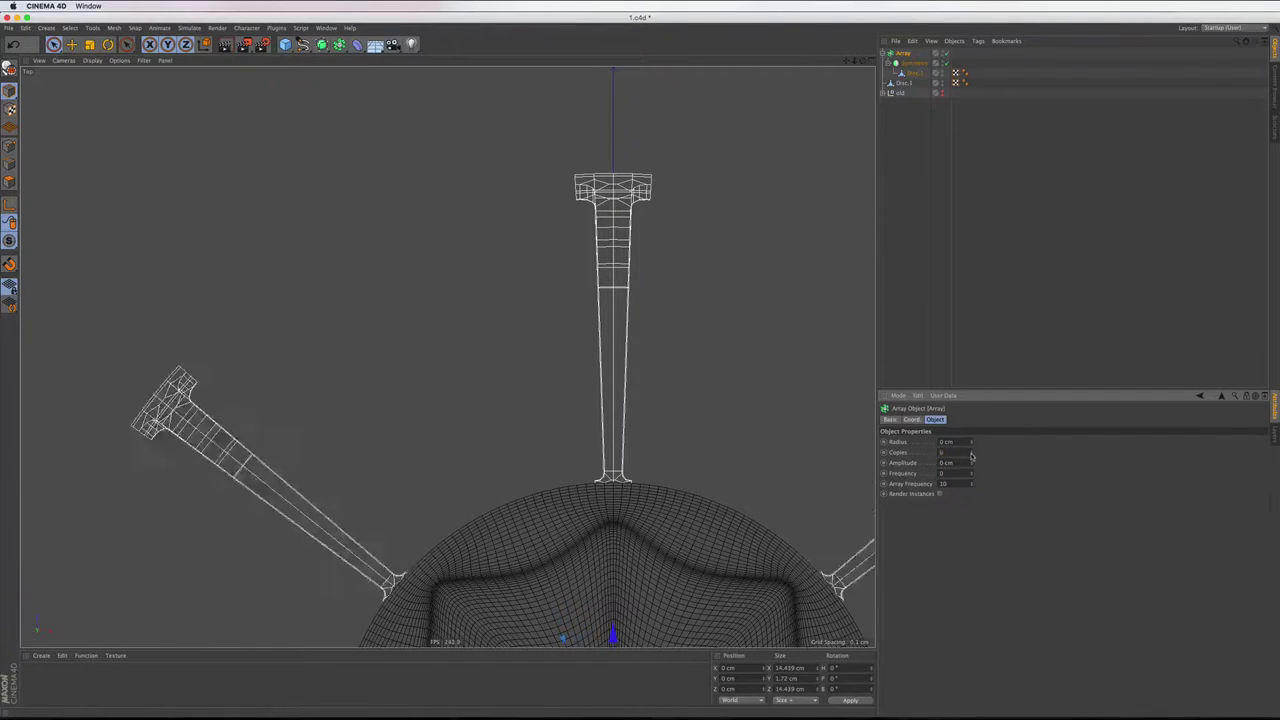
left_click_drag(973, 452, 973, 480)
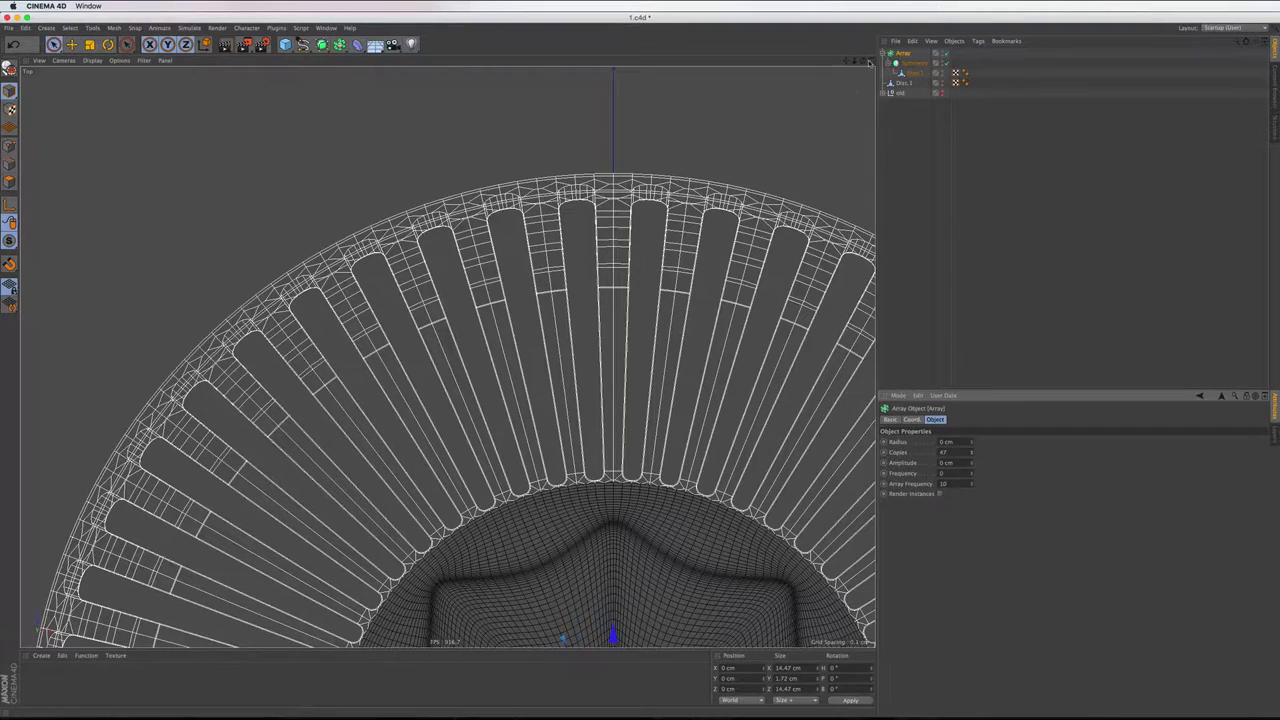
Maximize the Perspective view and deselect the array to see the shaded model
key("F5")
left_click(443, 61)
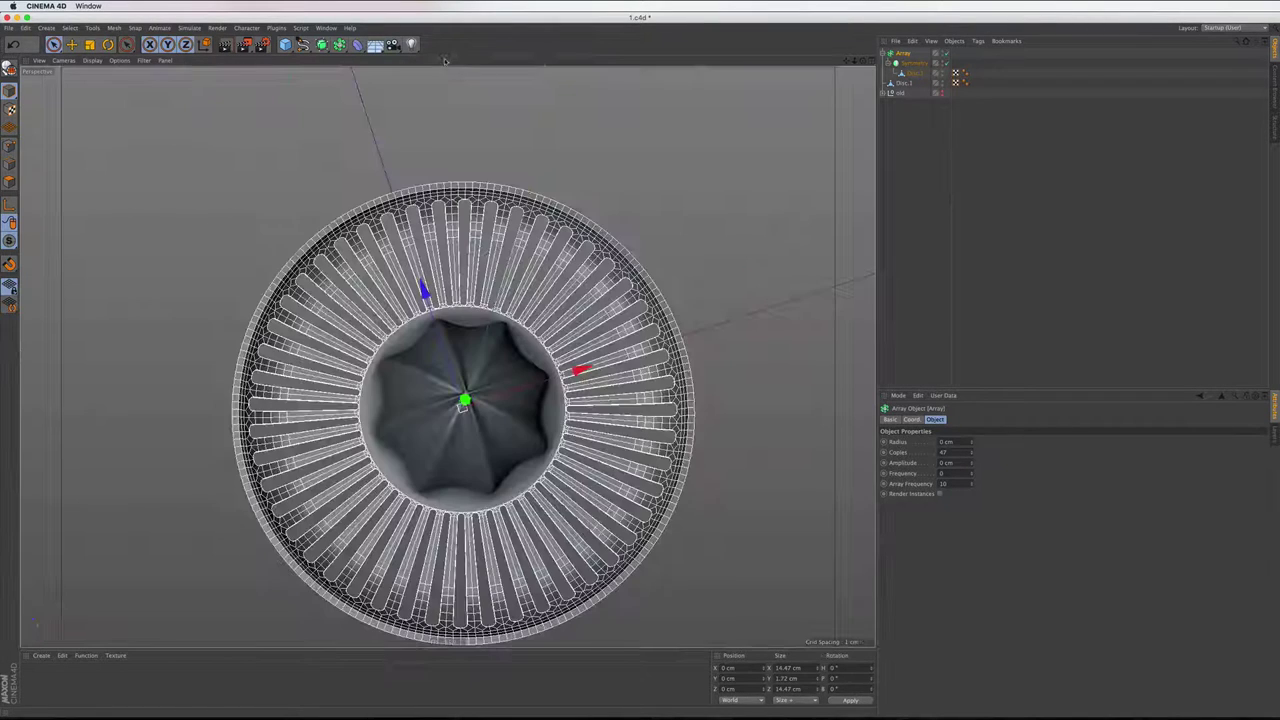
left_click(891, 181)
scroll(500, 370, "down", 5)
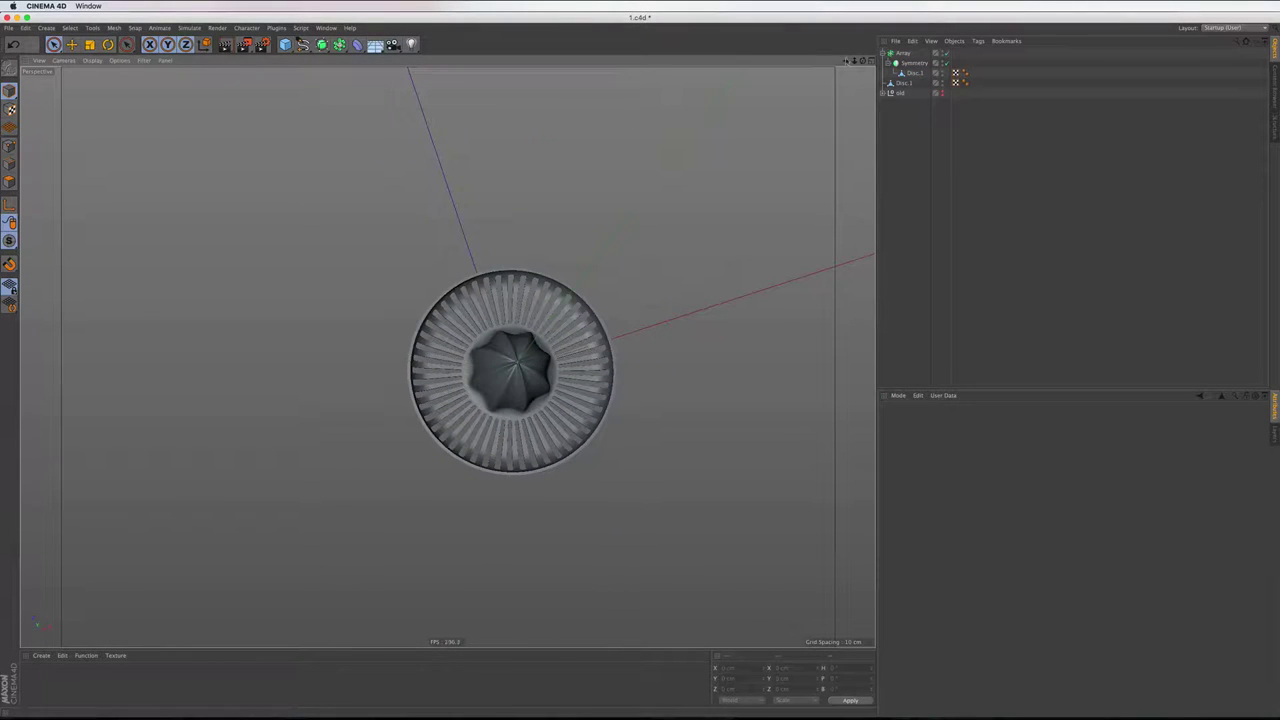
Orbit to a low side view, zoom in on the slot ring, and select the Array
left_click_drag(866, 62, 447, 355)
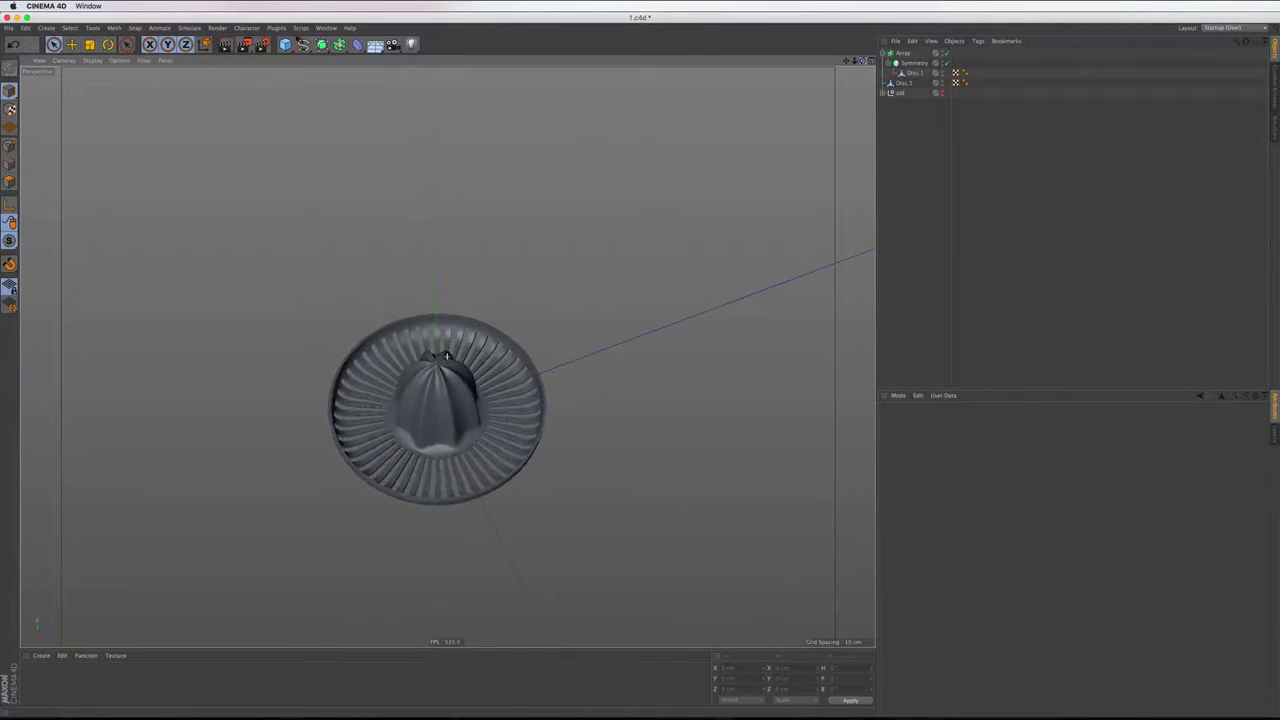
scroll(450, 340, "up", 3)
scroll(460, 310, "up", 4)
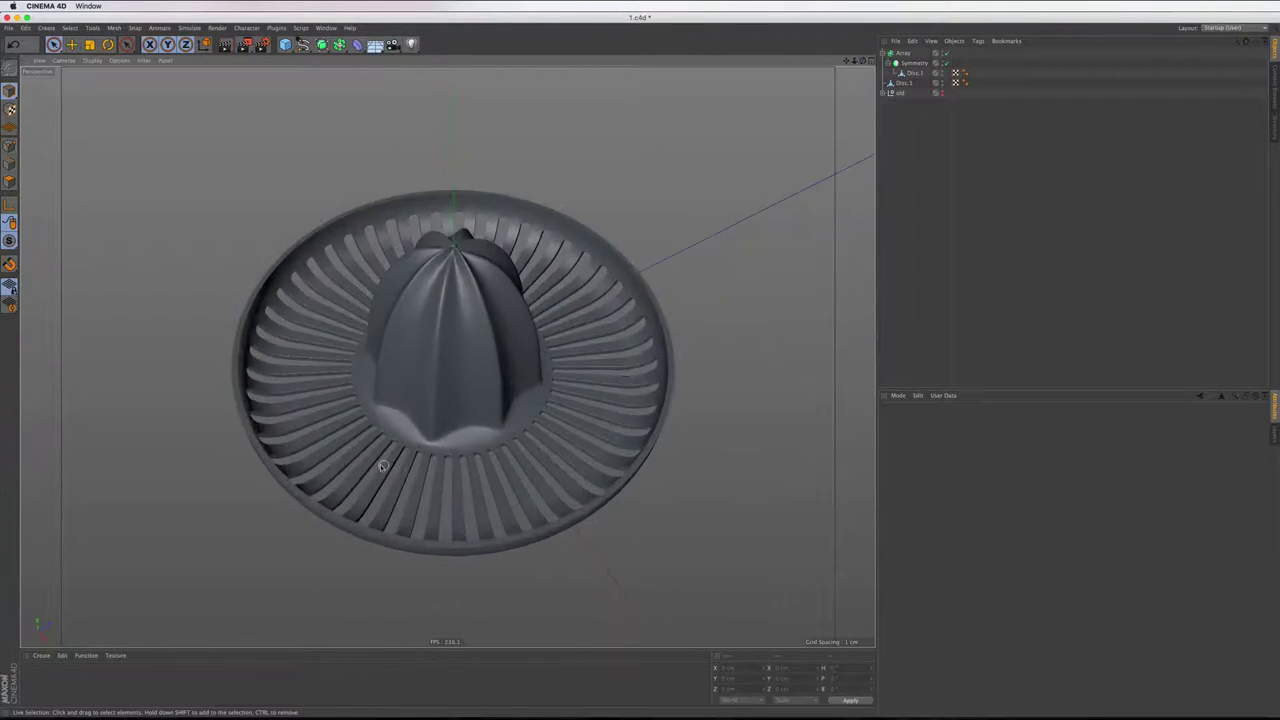
scroll(468, 283, "up", 1)
left_click(902, 53)
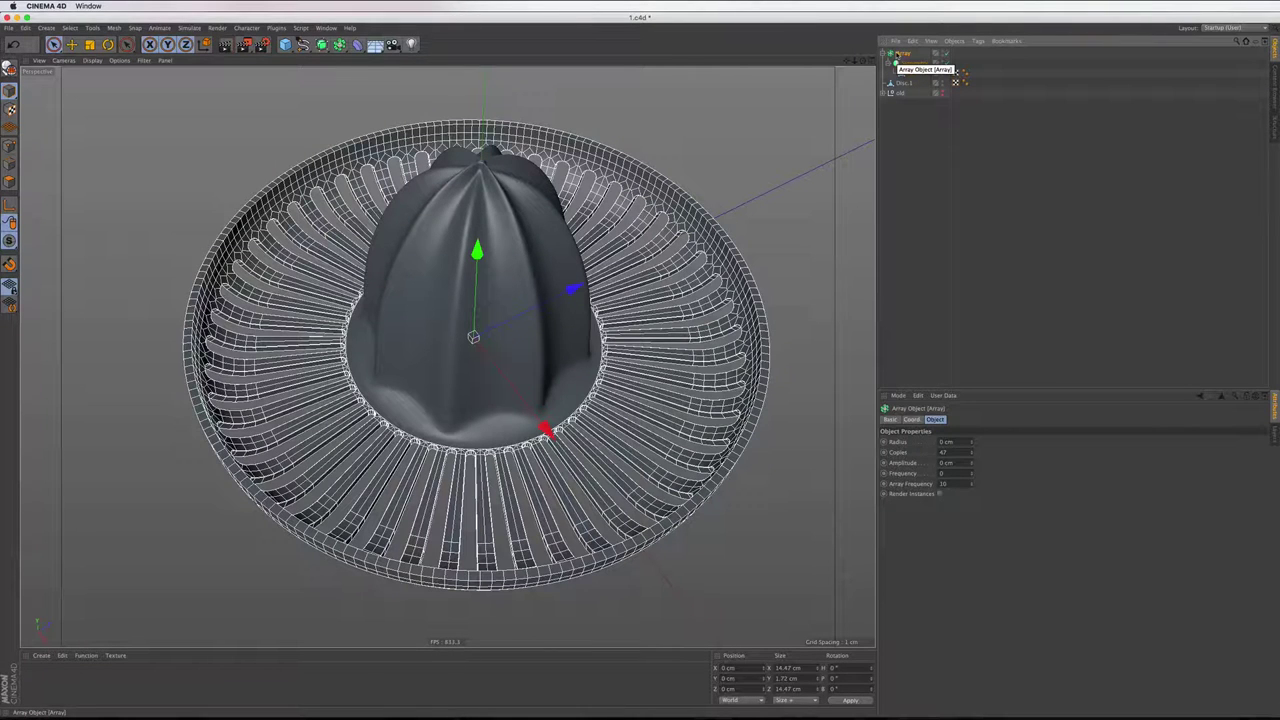
scroll(163, 160, "up", 2)
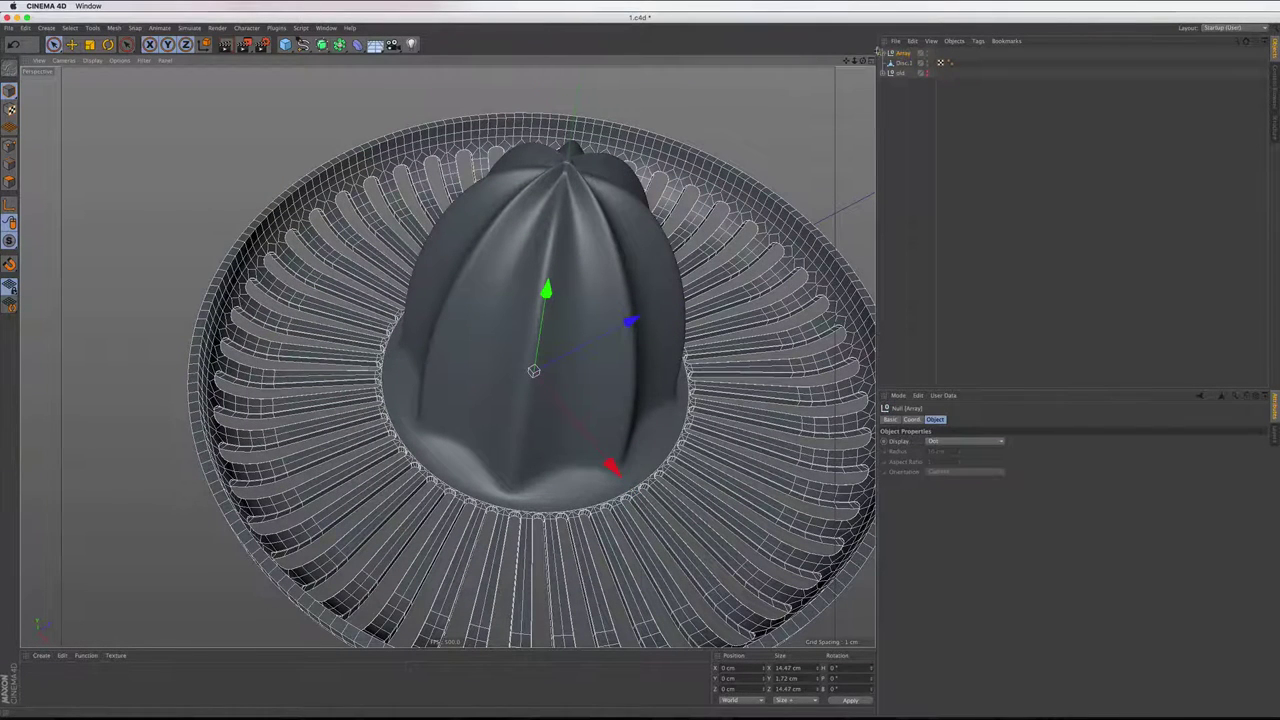
Make the Array editable and connect its 47 child copies into Array.1 with Connect Objects + Delete
key("c")
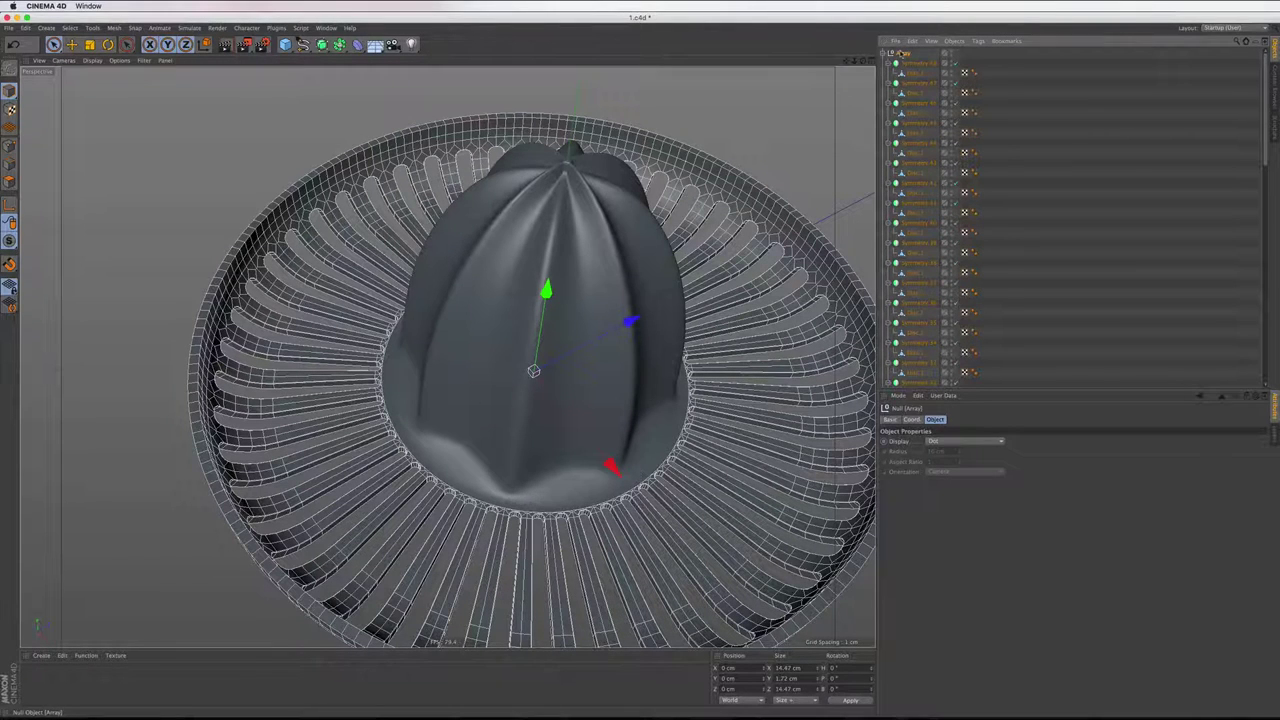
left_click(903, 52)
left_click(906, 57)
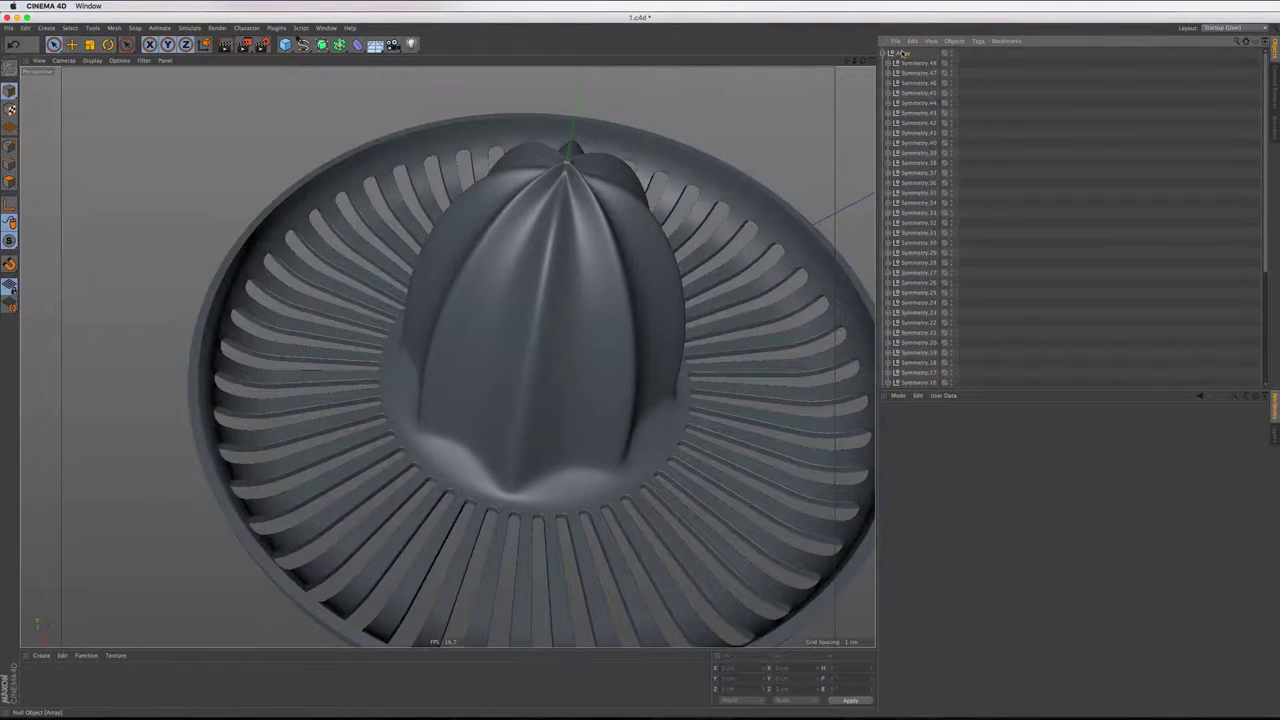
left_click(903, 53)
left_click(912, 41)
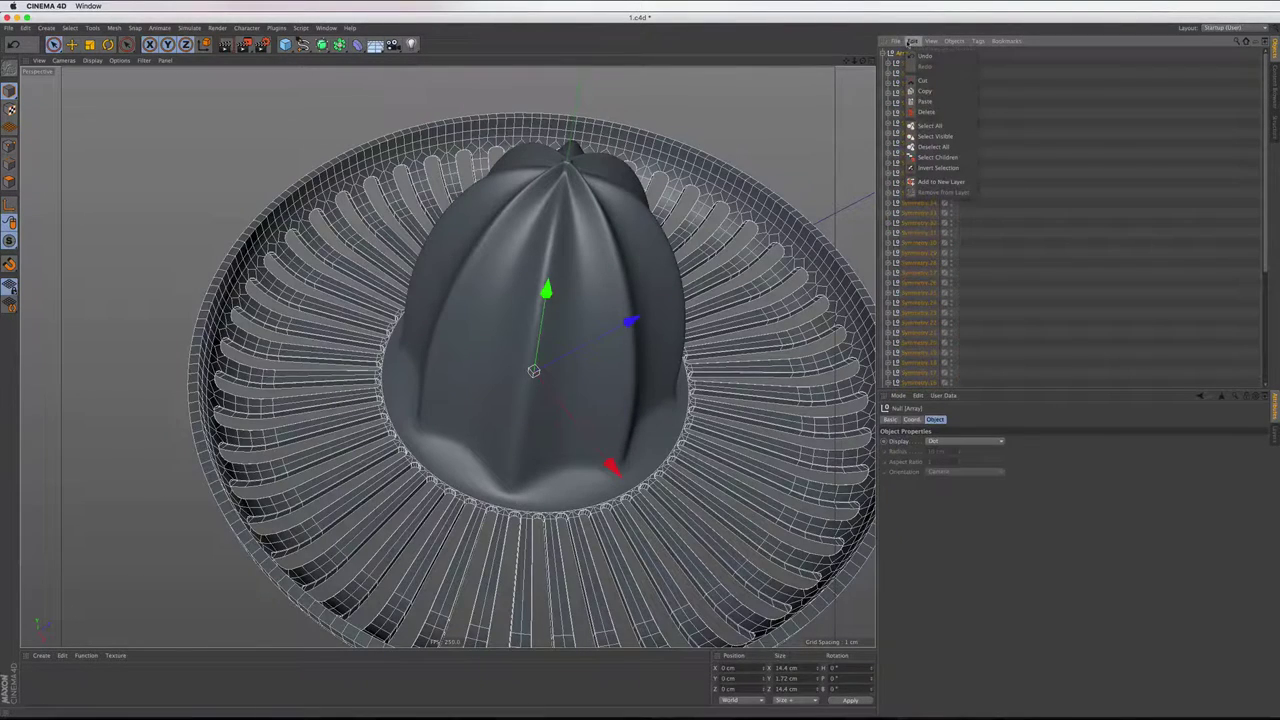
left_click(930, 157)
right_click(930, 160)
left_click(940, 262)
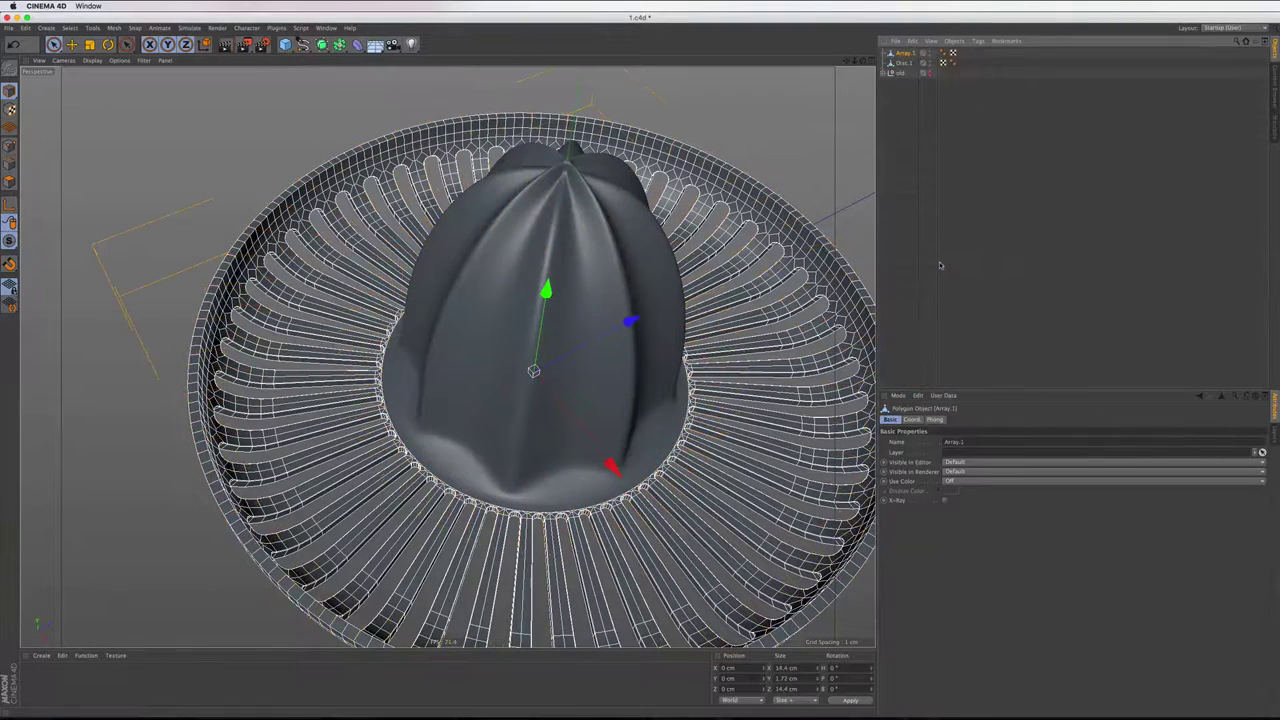
Switch to Edge mode with Loop Selection and orbit toward the disc rim
left_click(9, 164)
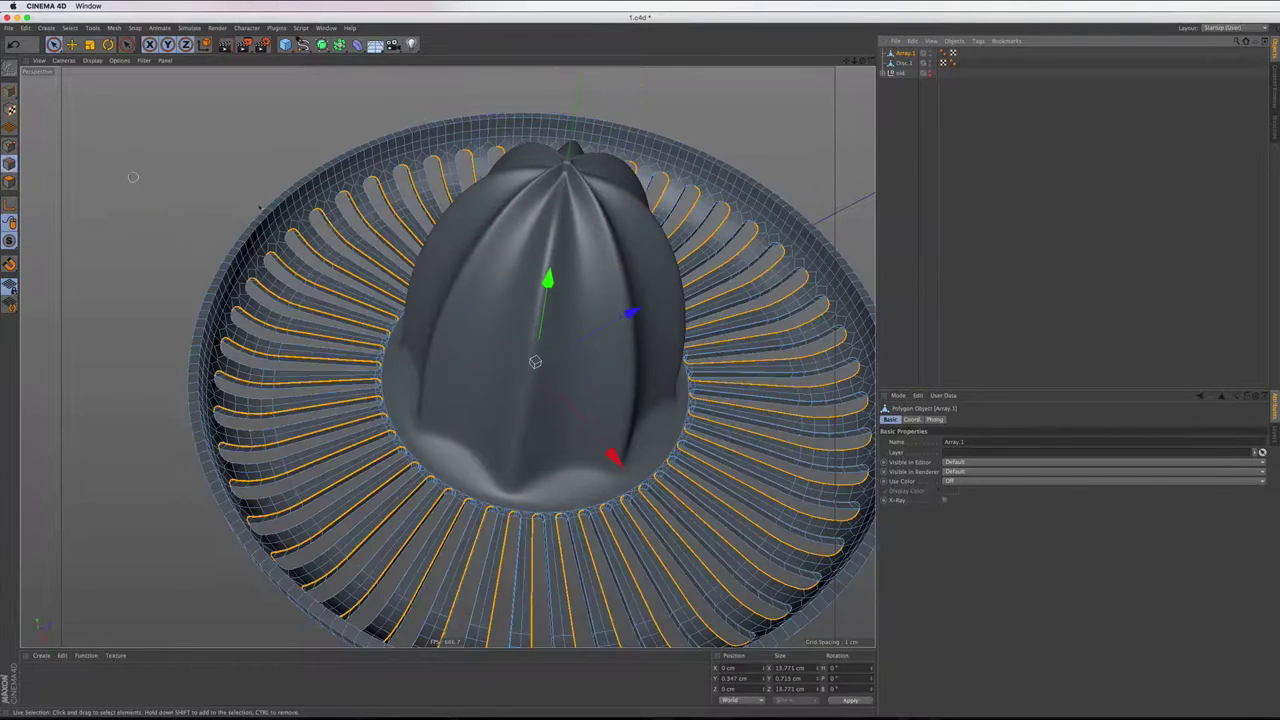
right_click(334, 222)
left_click(400, 236)
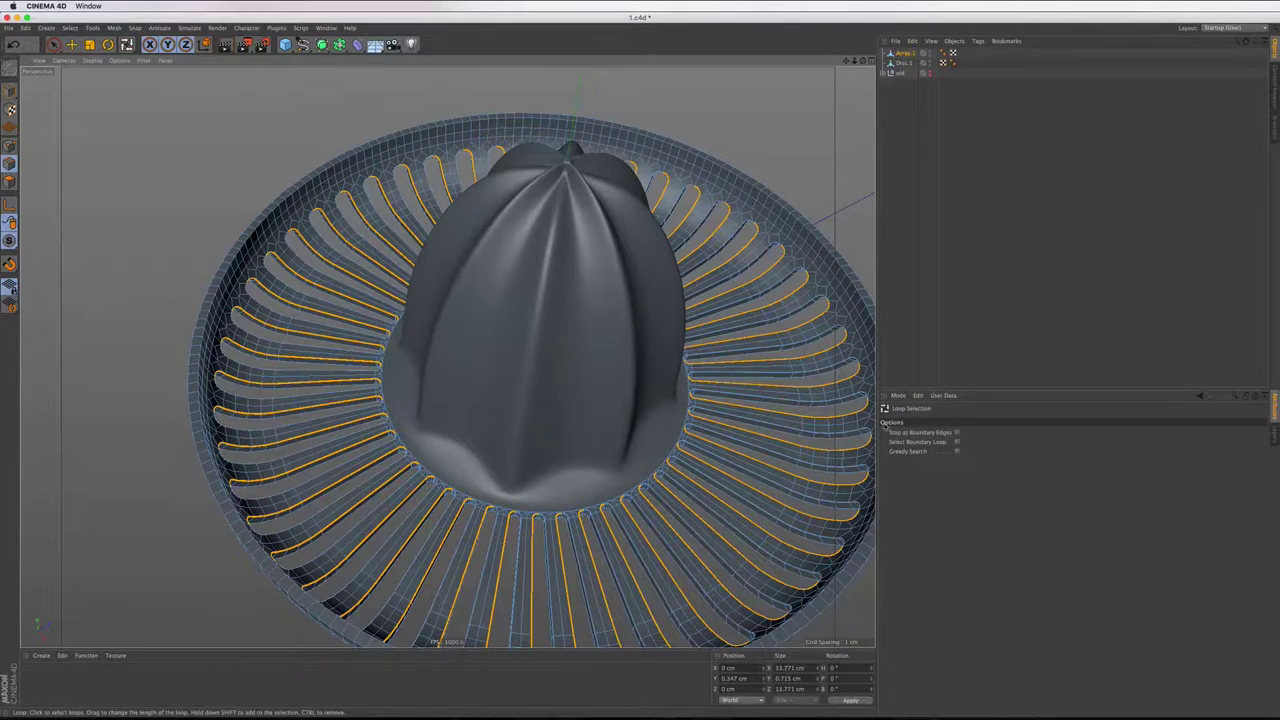
left_click_drag(485, 266, 337, 167, "alt")
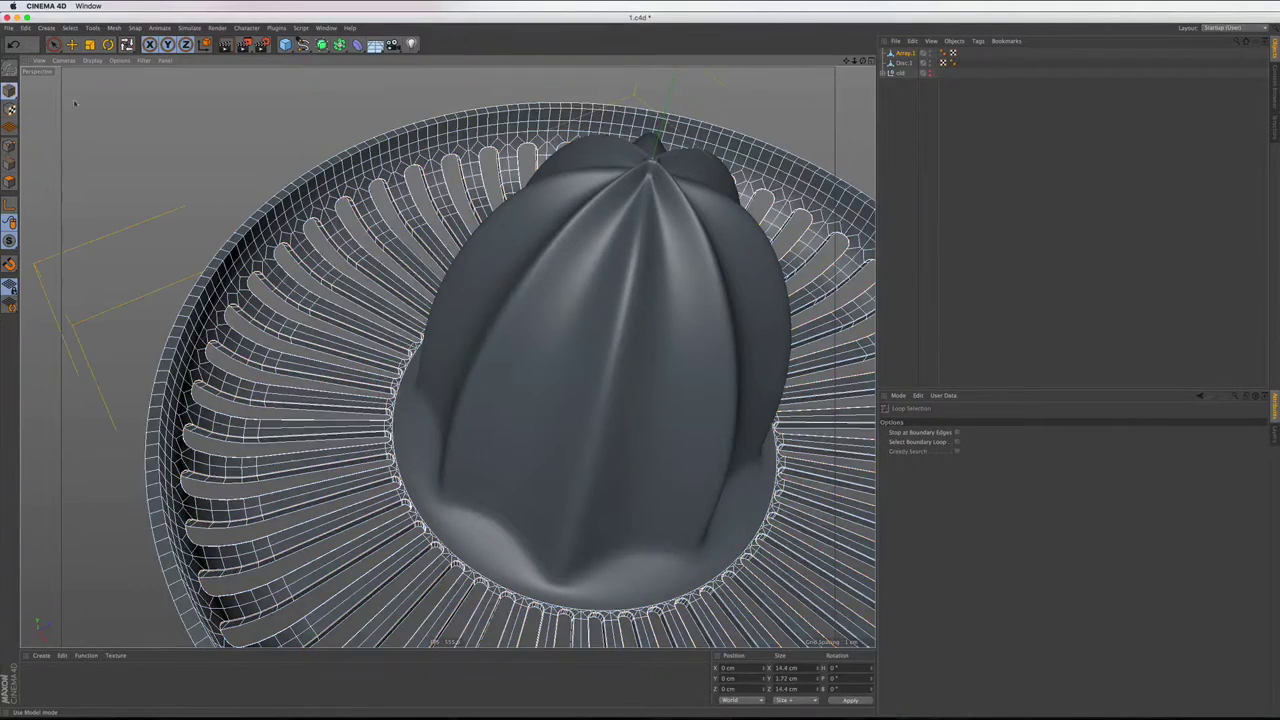
Run Optimize on Array.1 with Polygons, Unused Points and Points checked, then return to Edge mode
scroll(297, 178, "up", 5)
scroll(297, 178, "up", 3)
scroll(297, 178, "up", 2)
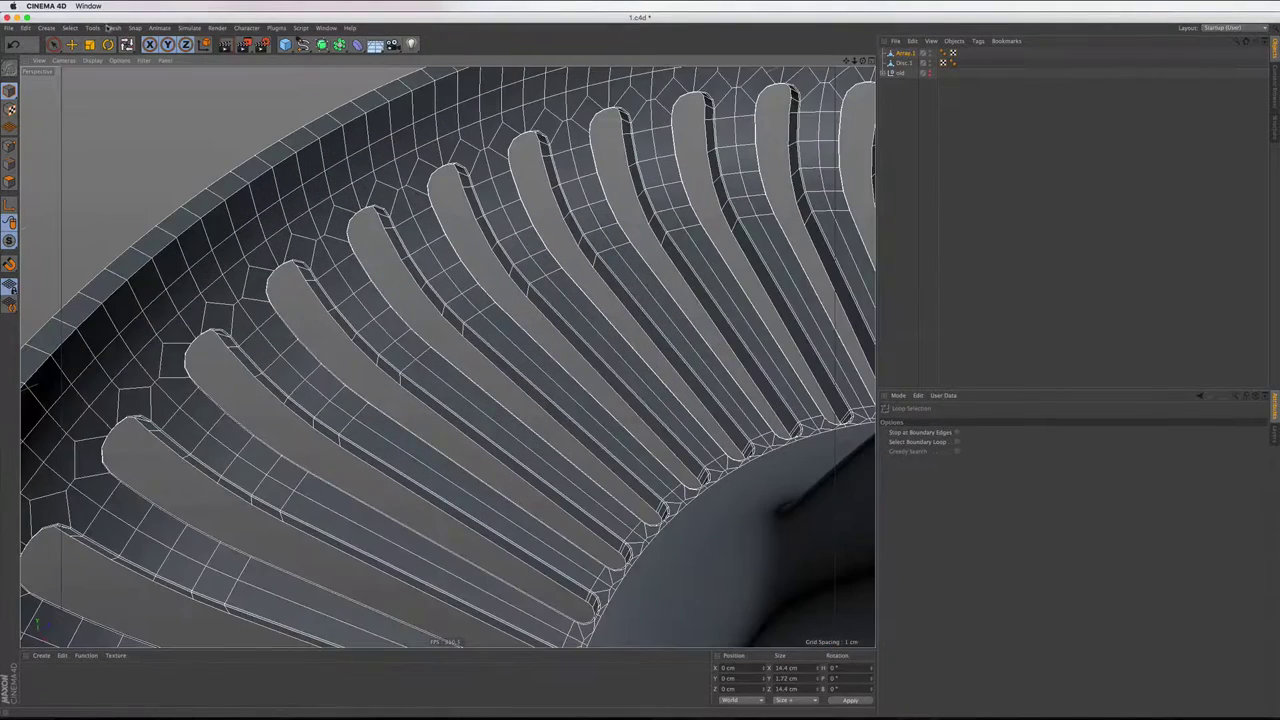
left_click(113, 28)
mouse_move(125, 53)
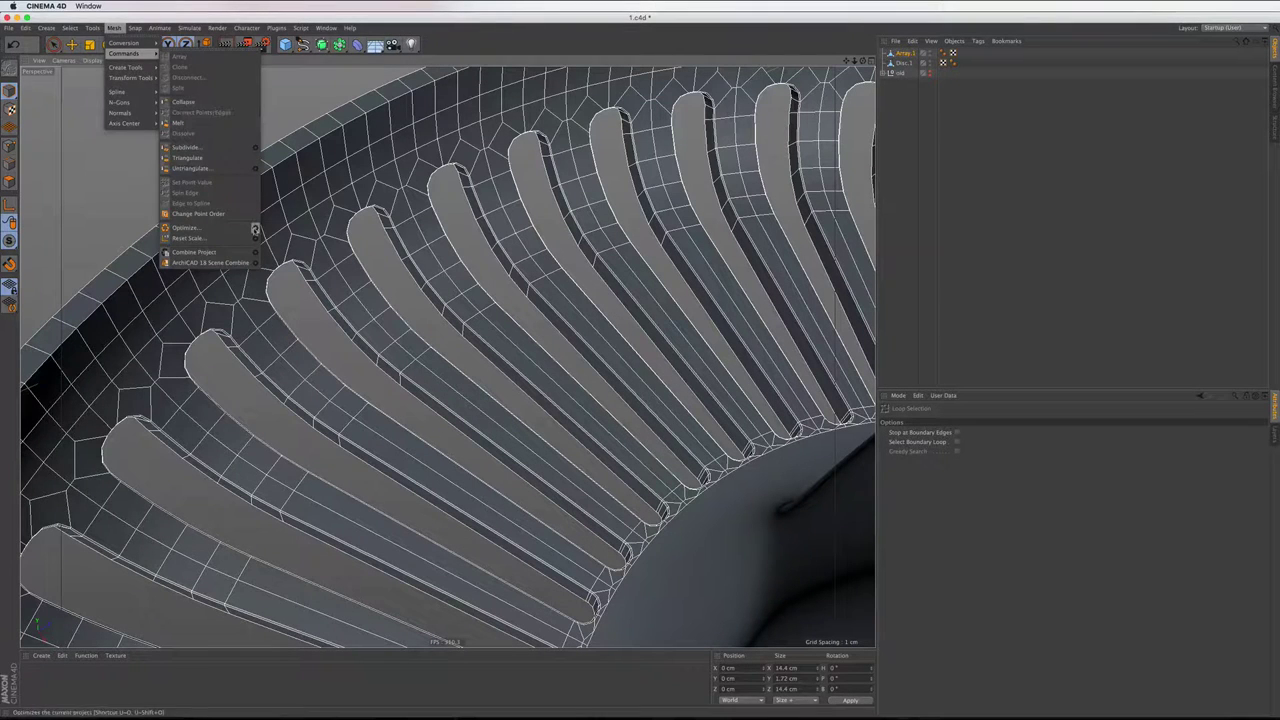
left_click(255, 229)
left_click_drag(224, 242, 256, 243)
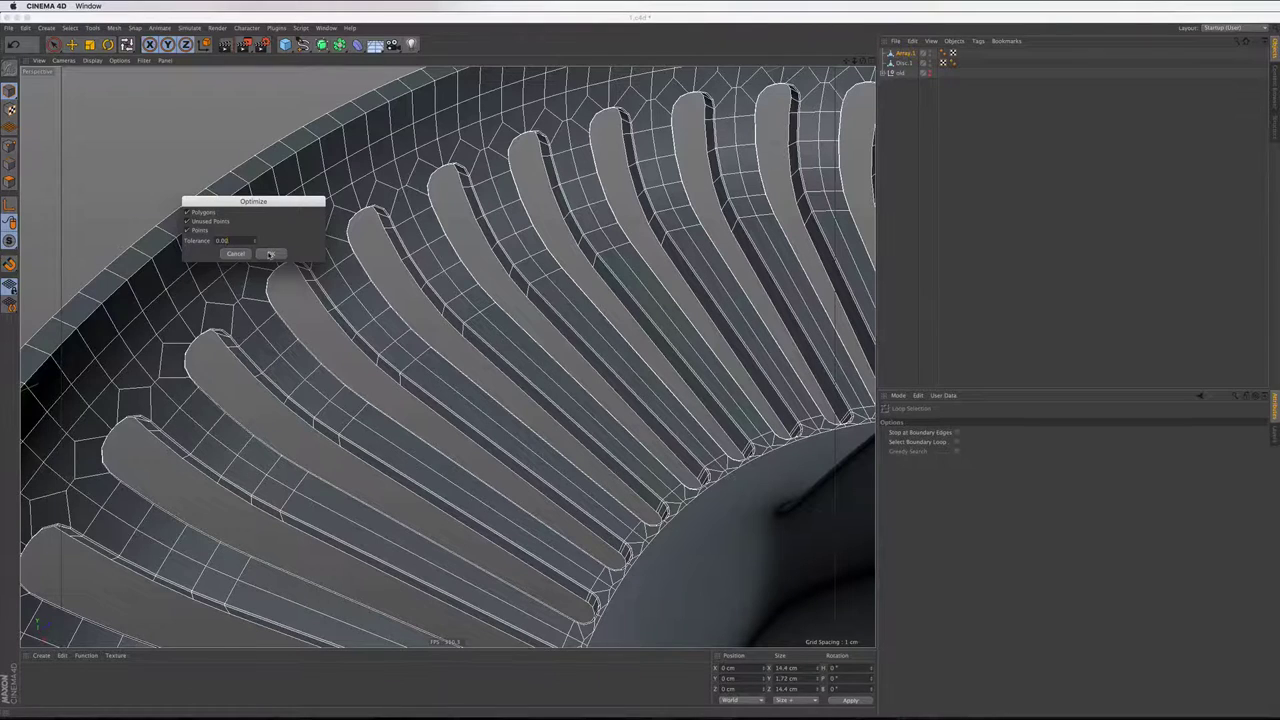
left_click(270, 253)
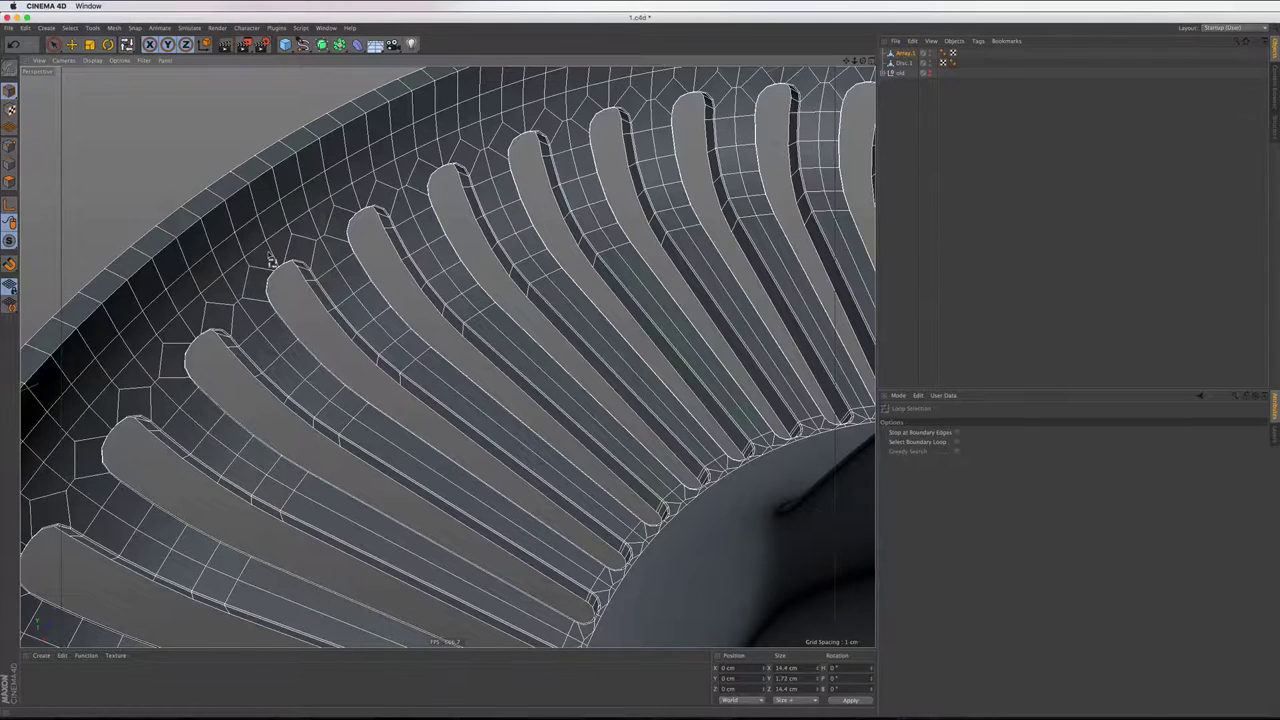
left_click(10, 164)
right_click(236, 214)
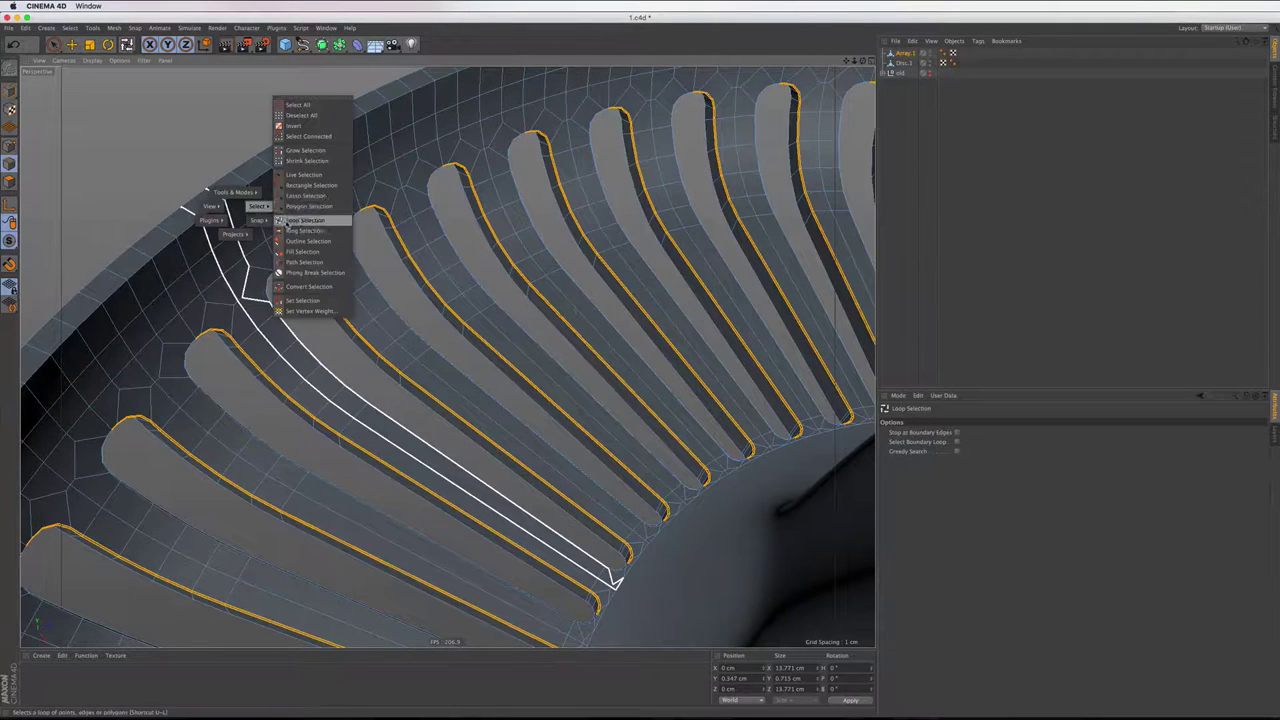
Enable Select Boundary Loop and Stop at Boundary Edges for Loop Selection, testing loops on the rim
key("Escape")
left_click(237, 198)
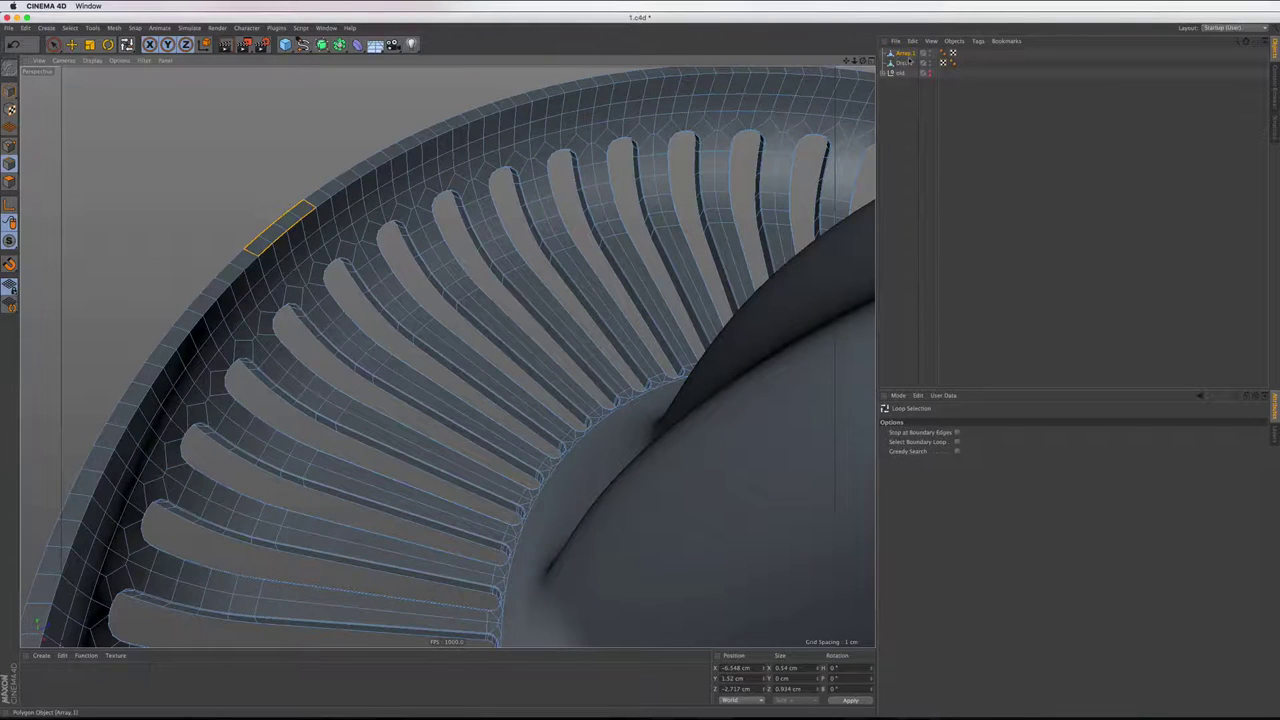
mouse_move(866, 61)
left_mouse_down()
mouse_move(840, 120)
mouse_move(835, 200)
left_mouse_up()
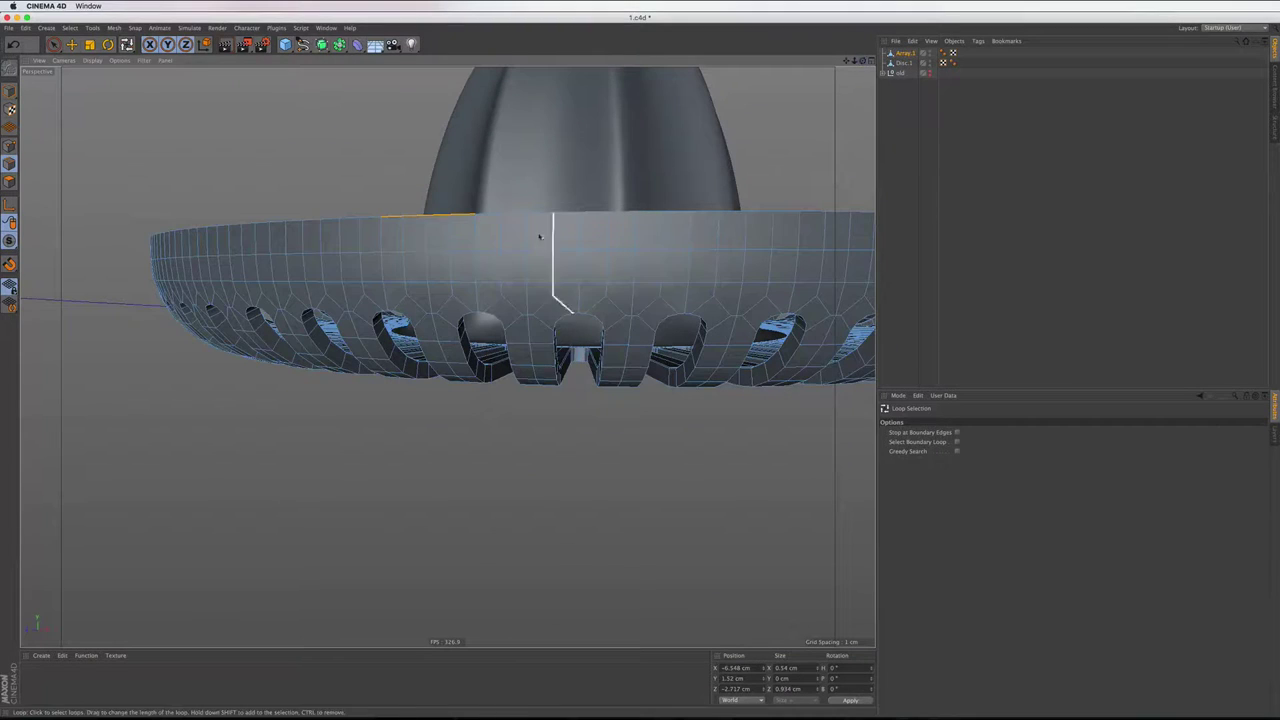
left_click(957, 441)
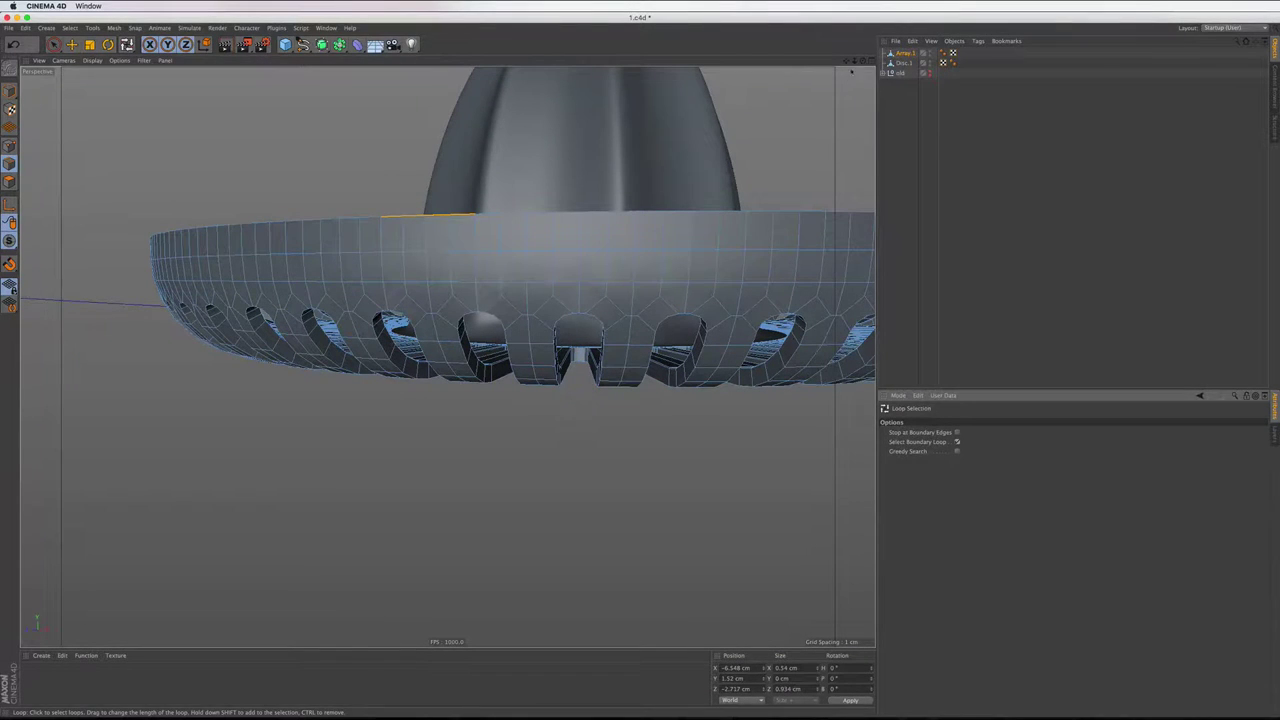
left_click_drag(851, 71, 474, 362)
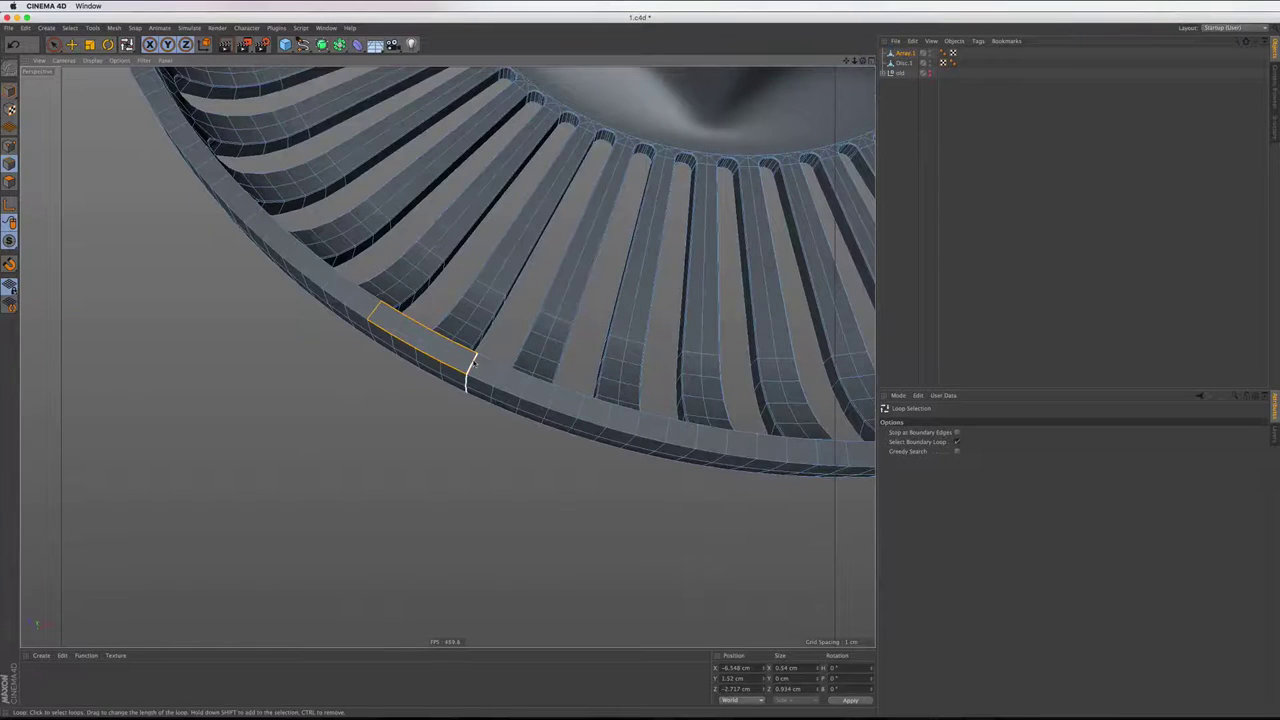
scroll(474, 362, "up", 2)
left_click(474, 368)
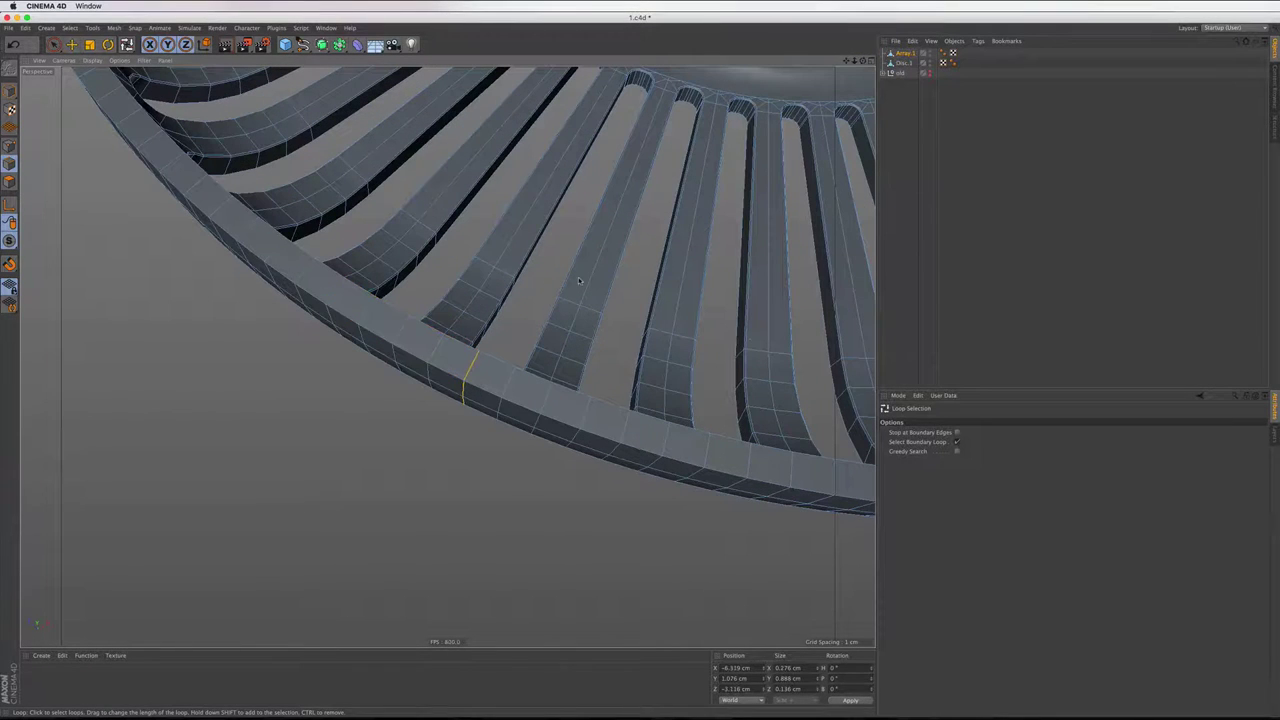
left_click(956, 432)
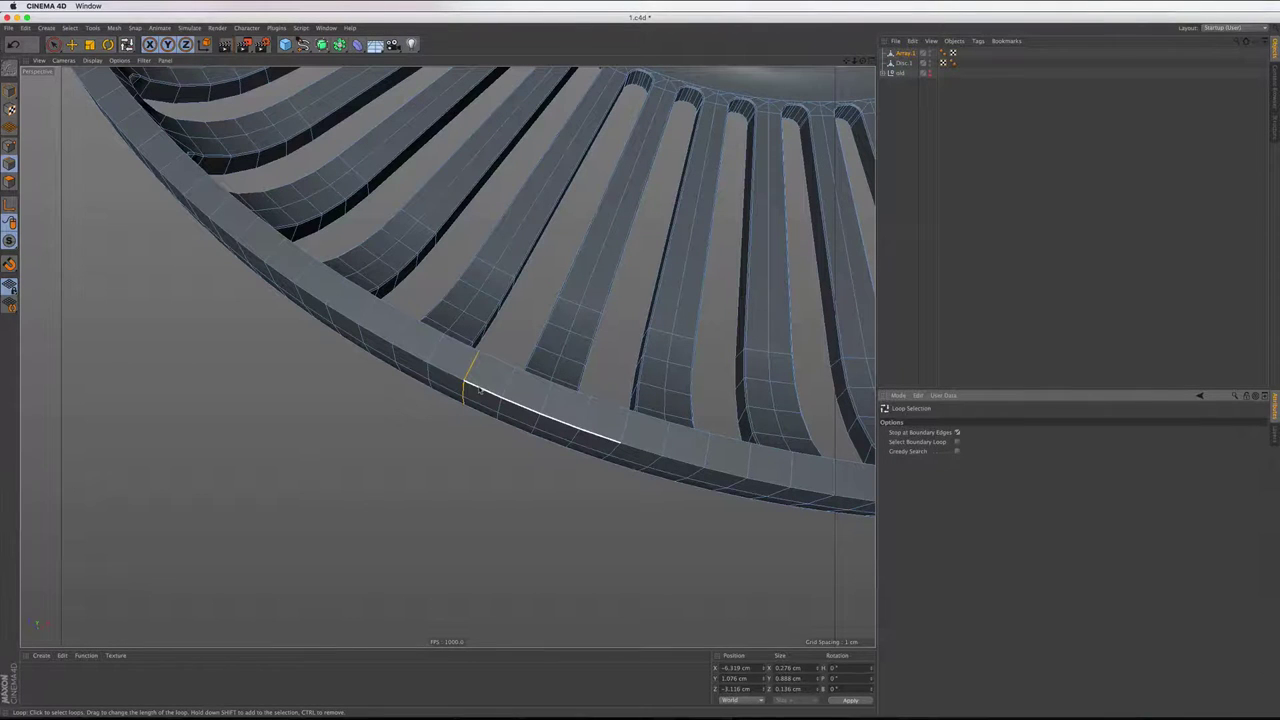
In polygon mode, test deleting a rim polygon, then undo it
key("9")
key("Return")
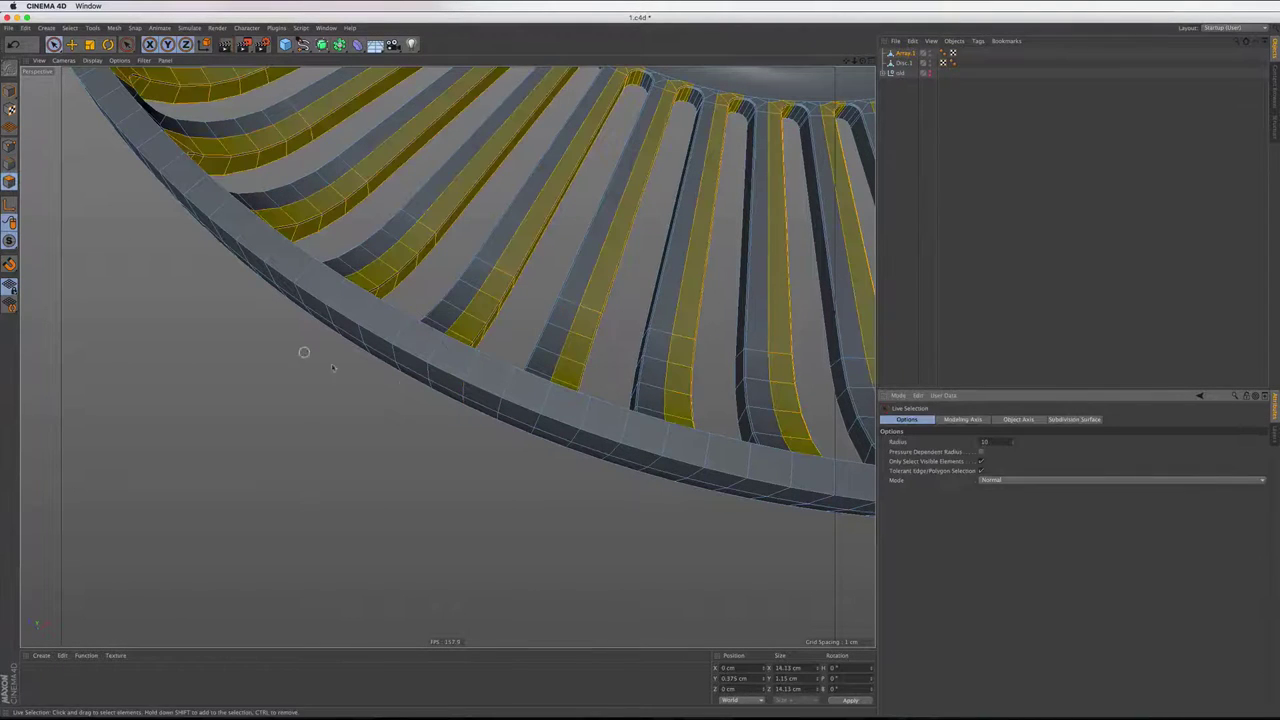
scroll(443, 380, "up", 3)
left_click(516, 375)
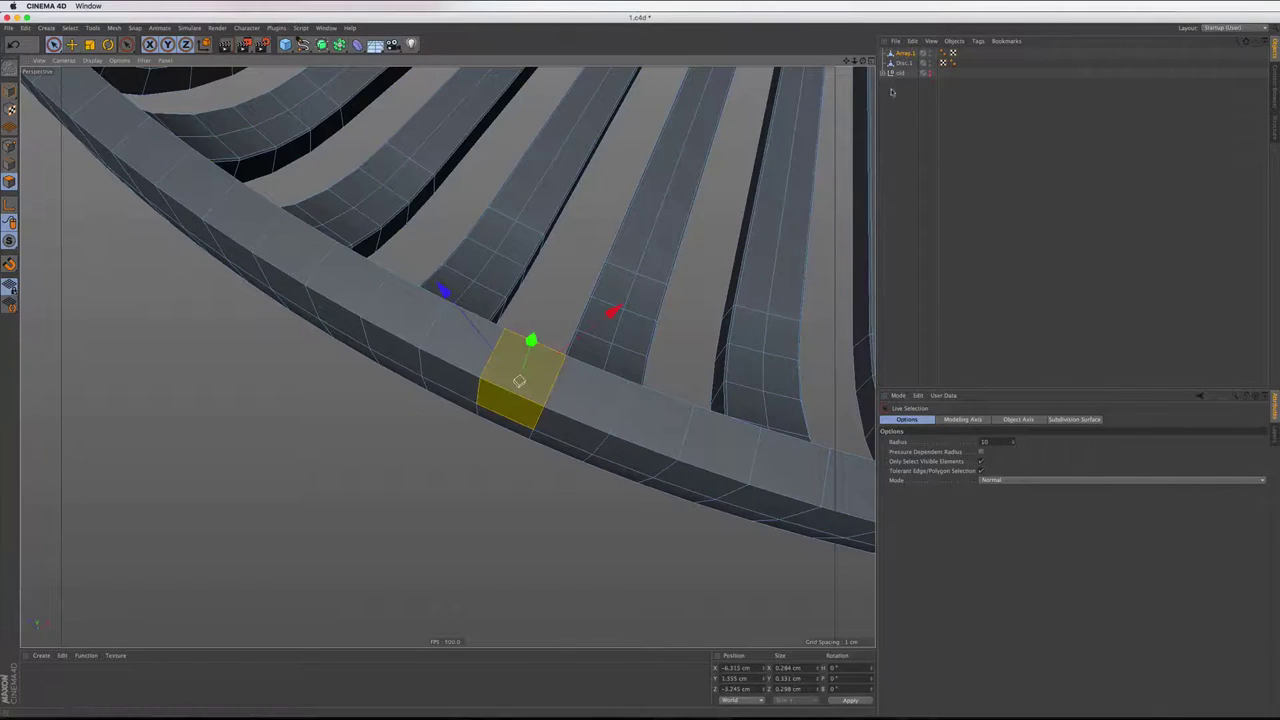
left_click_drag(450, 400, 549, 477, "alt")
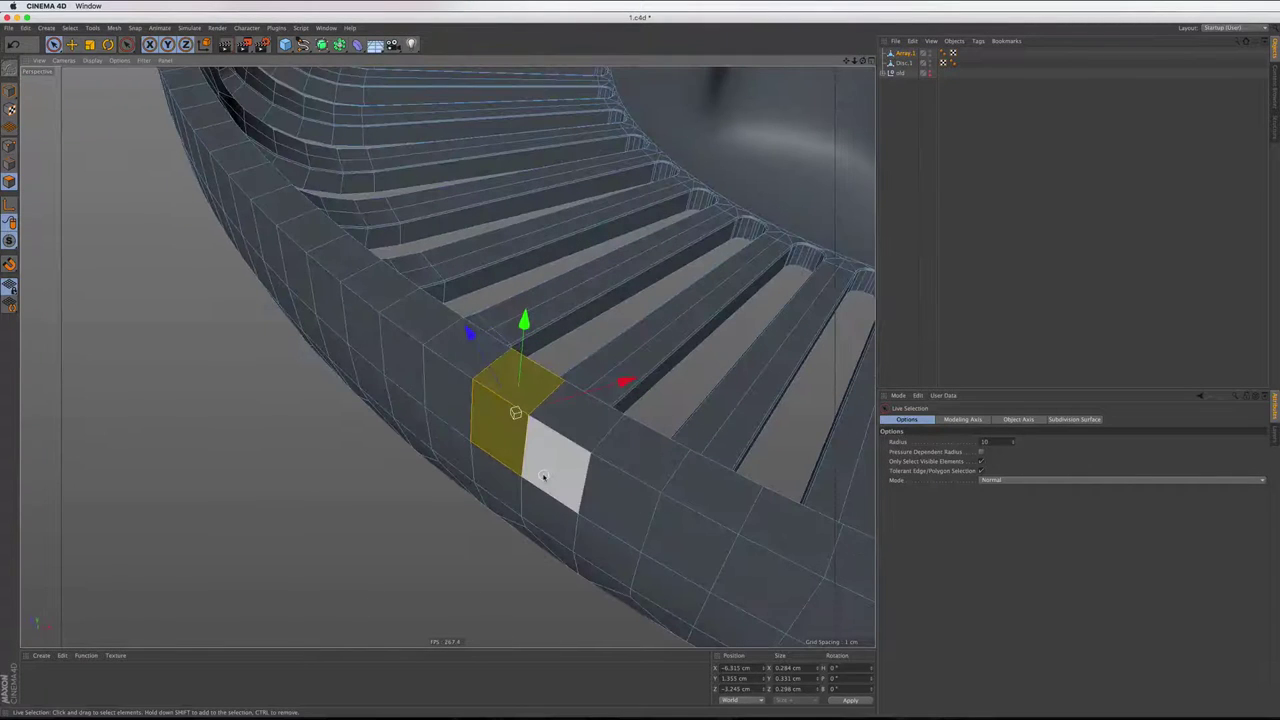
key("Delete")
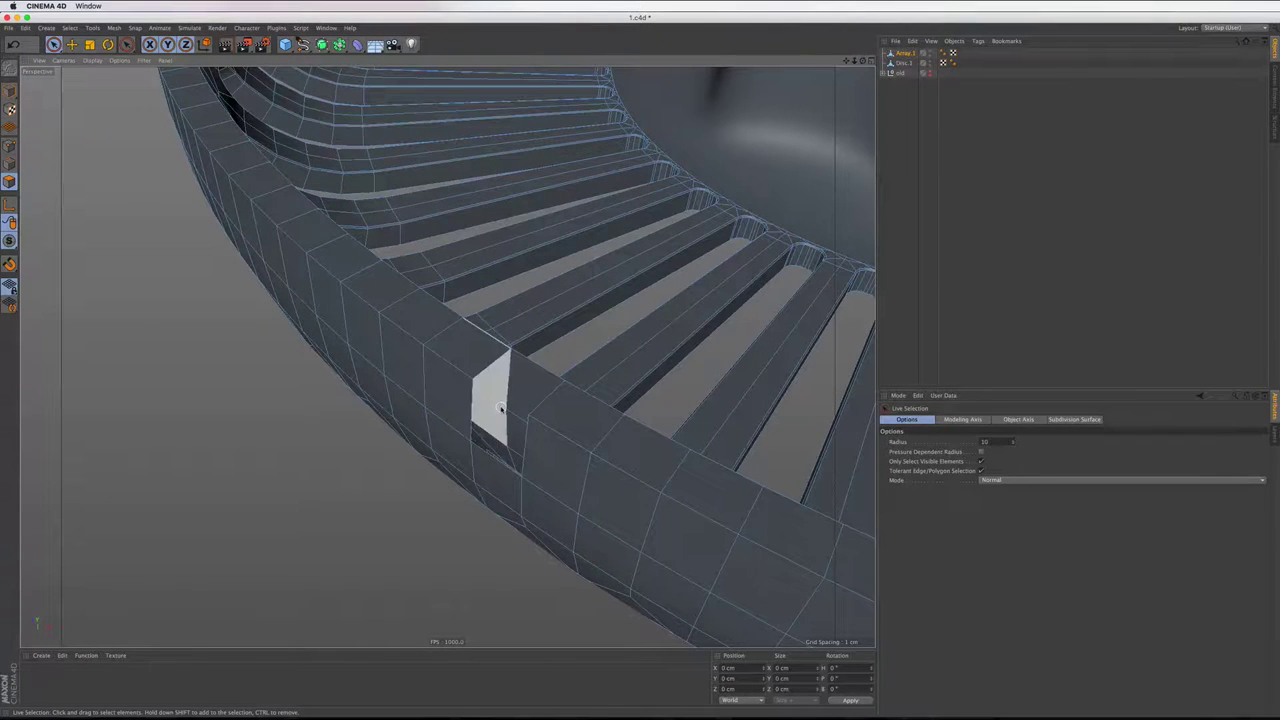
left_click(501, 407)
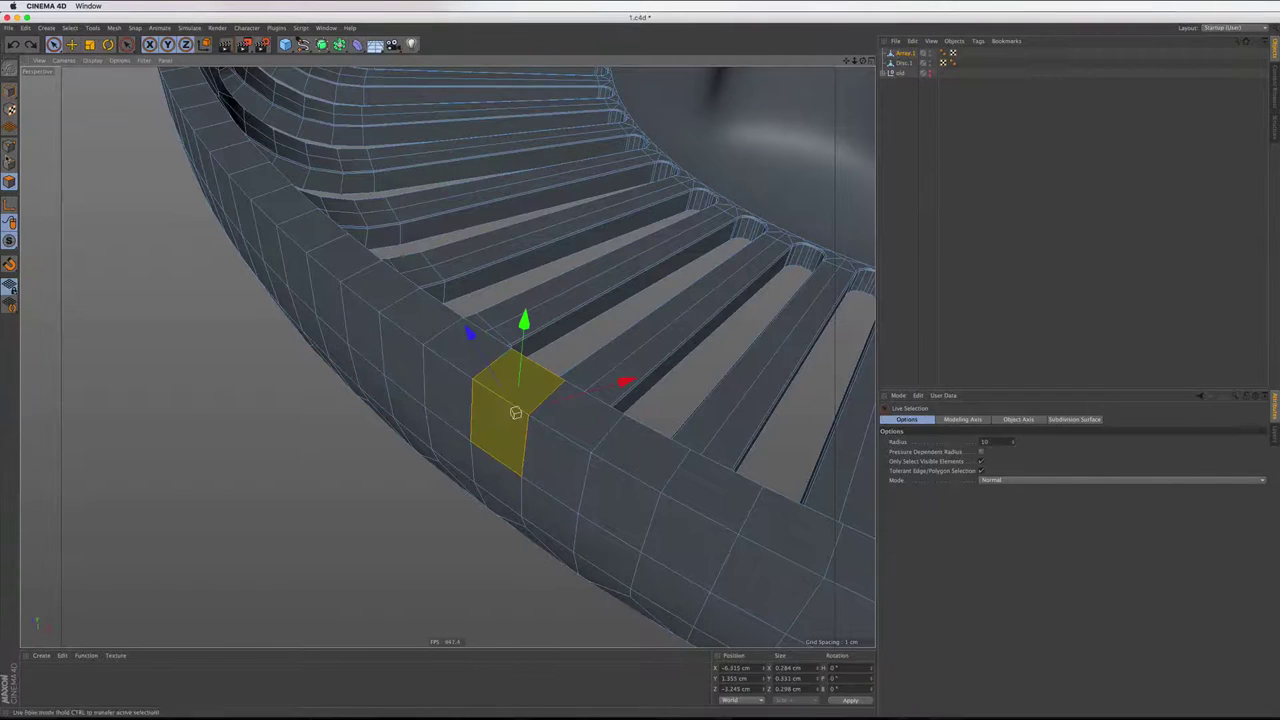
key("Return")
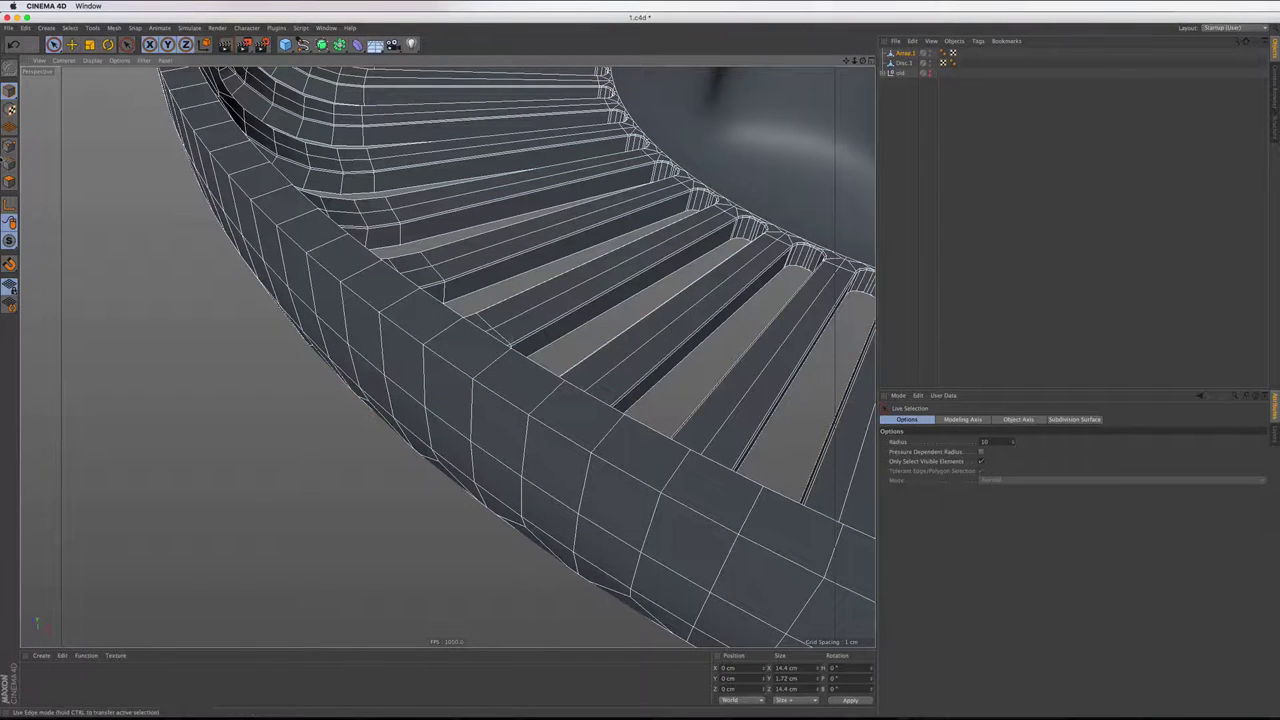
In Edge mode, try Loop and Ring Selection on the rim edges beside a slot
left_click(10, 162)
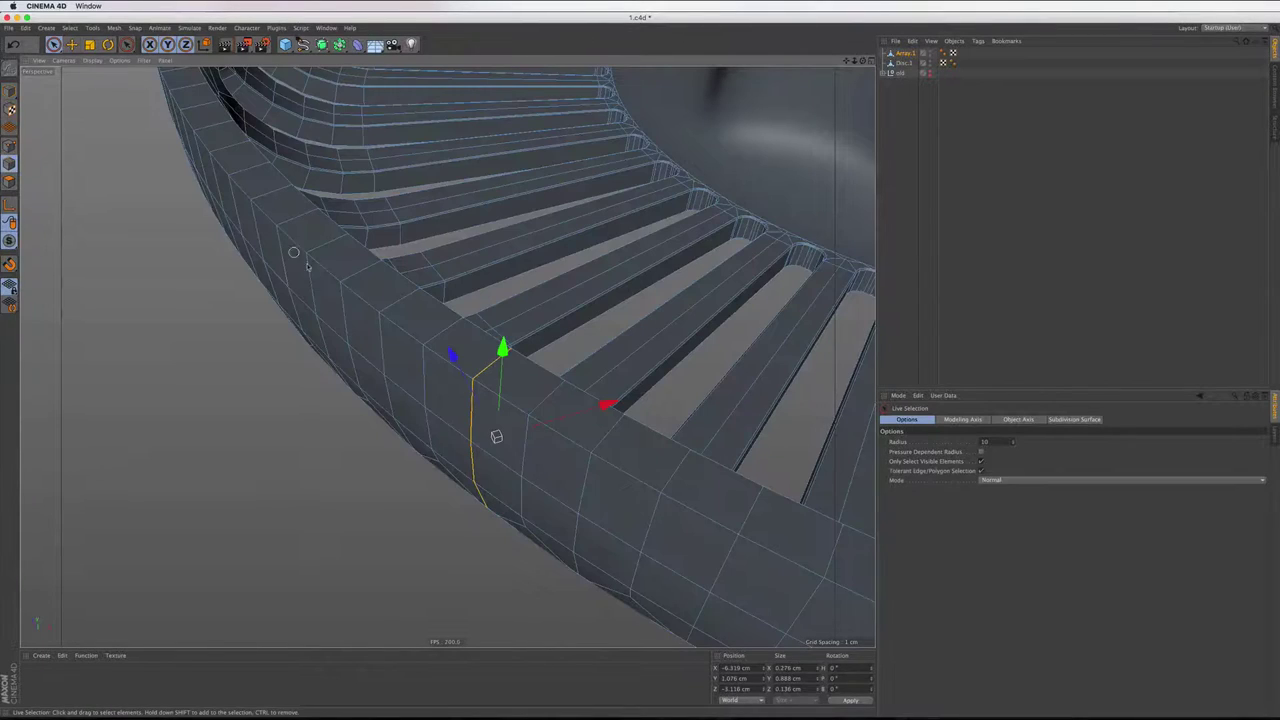
right_click(369, 310)
left_click(416, 318)
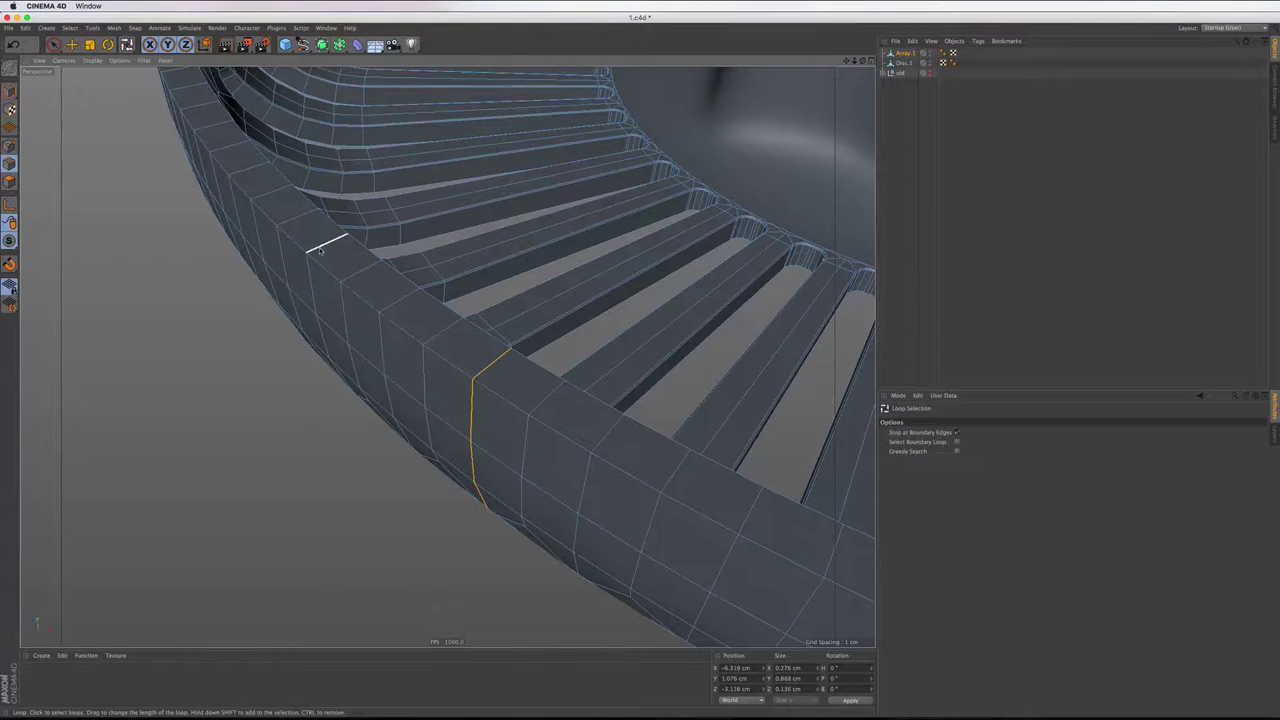
right_click(370, 254)
left_click(390, 267)
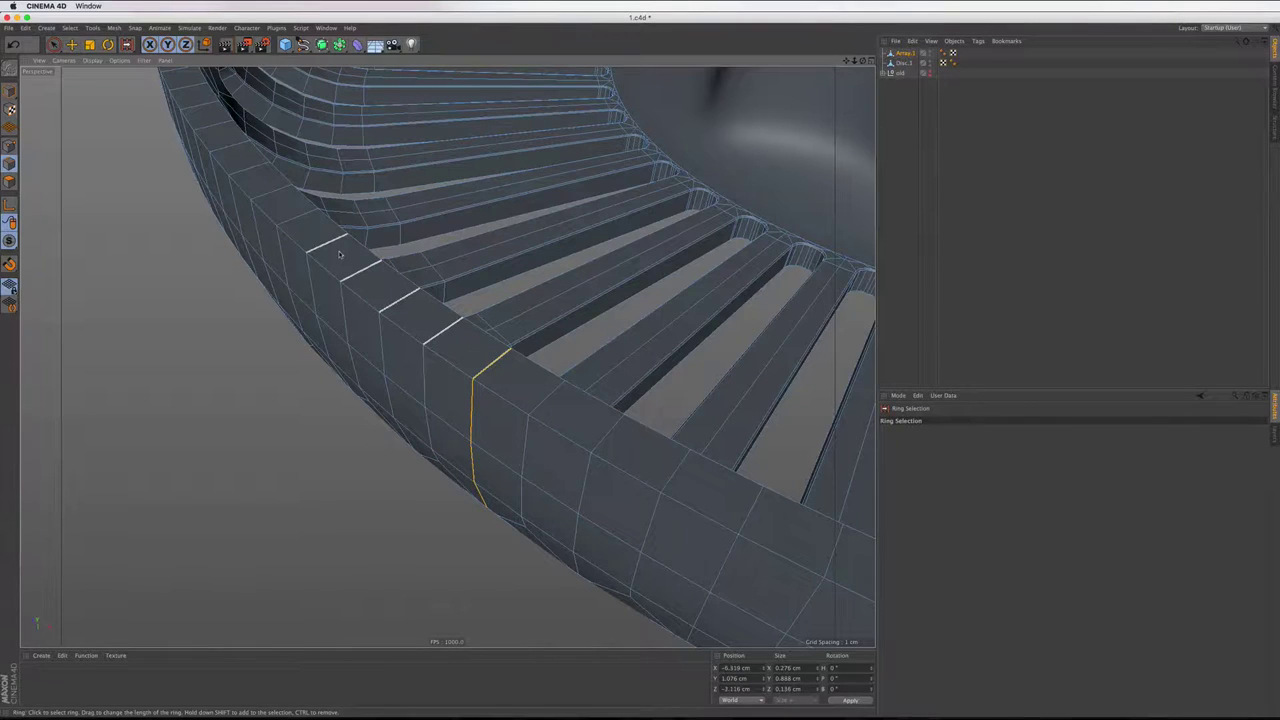
left_click(339, 254)
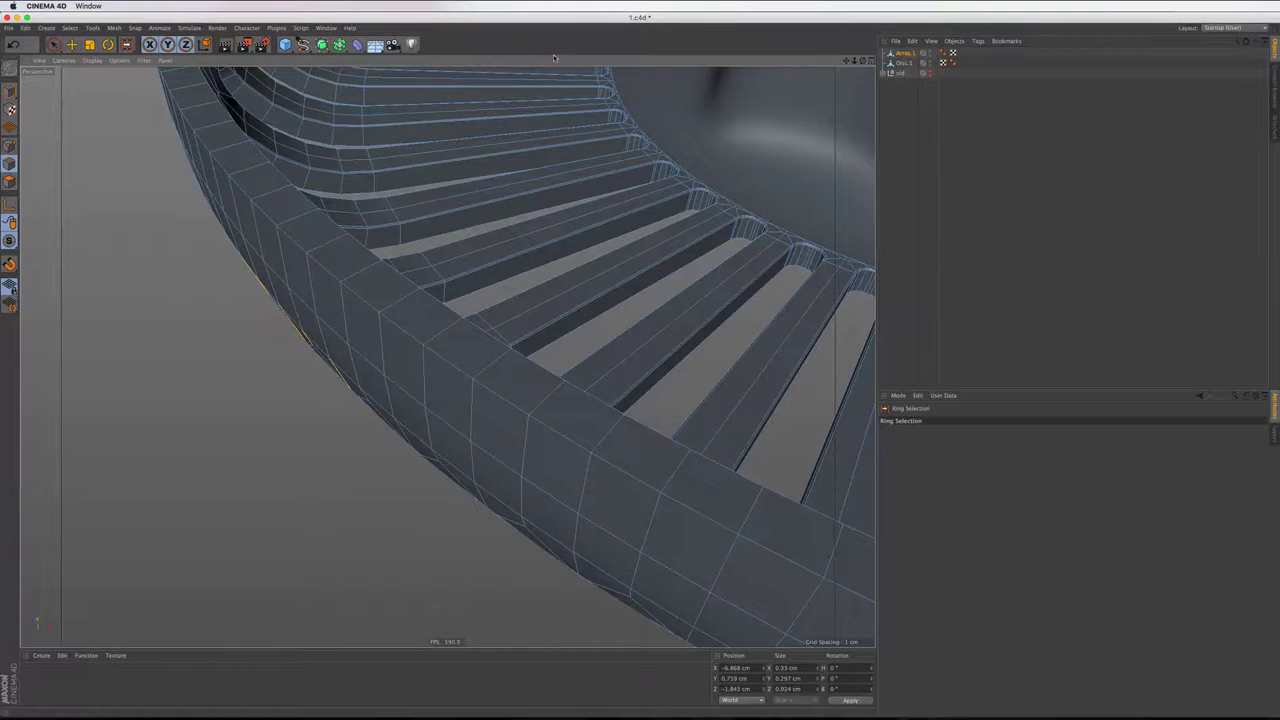
left_click_drag(500, 360, 405, 283)
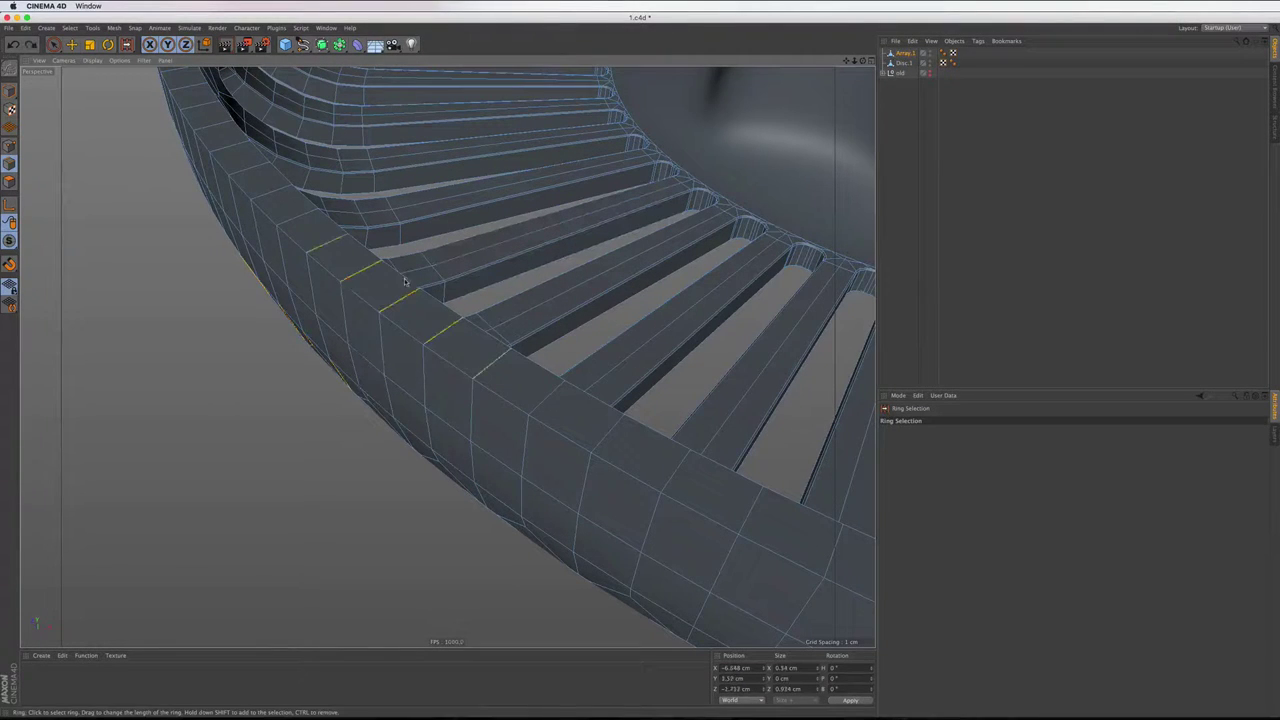
Make the slot array editable and select the Disc.1 piece
key("c")
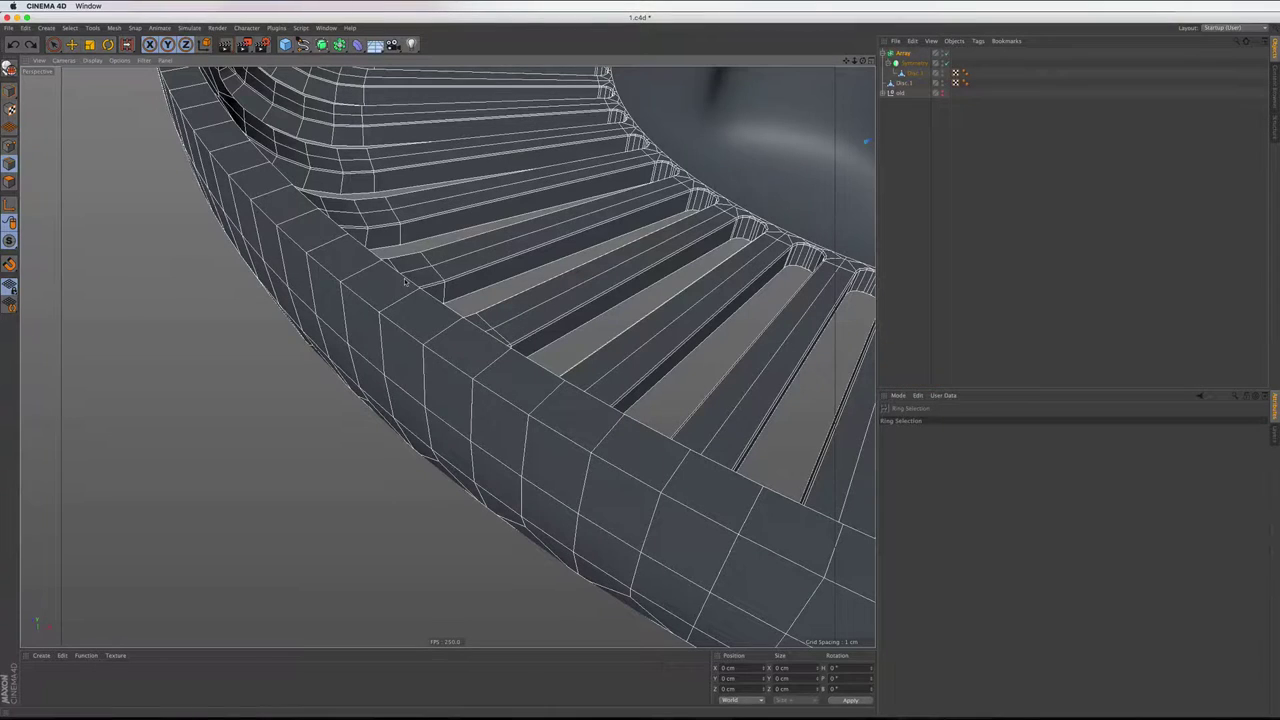
scroll(759, 93, "down", 2)
left_click(912, 73)
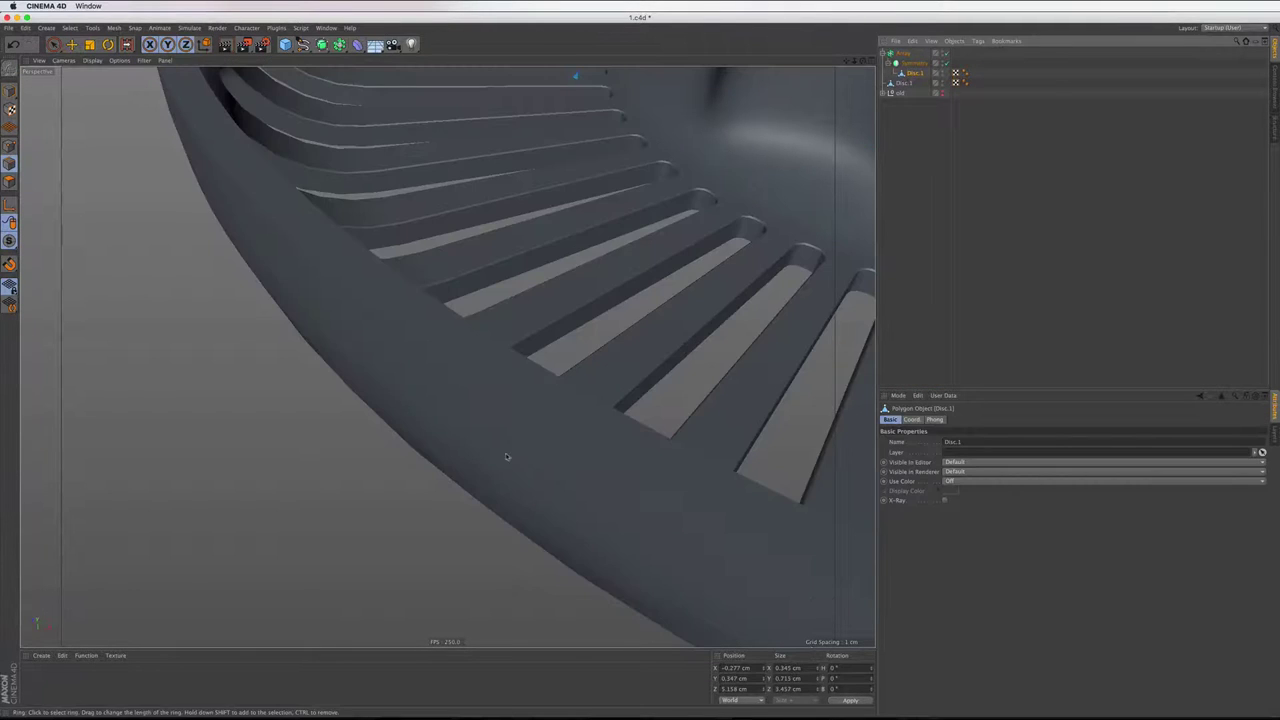
mouse_move(640, 300)
left_mouse_down("alt")
mouse_move(504, 460)
mouse_move(540, 179)
left_mouse_up("alt")
scroll(504, 460, "down", 3)
Live-select the rim-top edges where the pieces meet above a slot
scroll(540, 179, "up", 3)
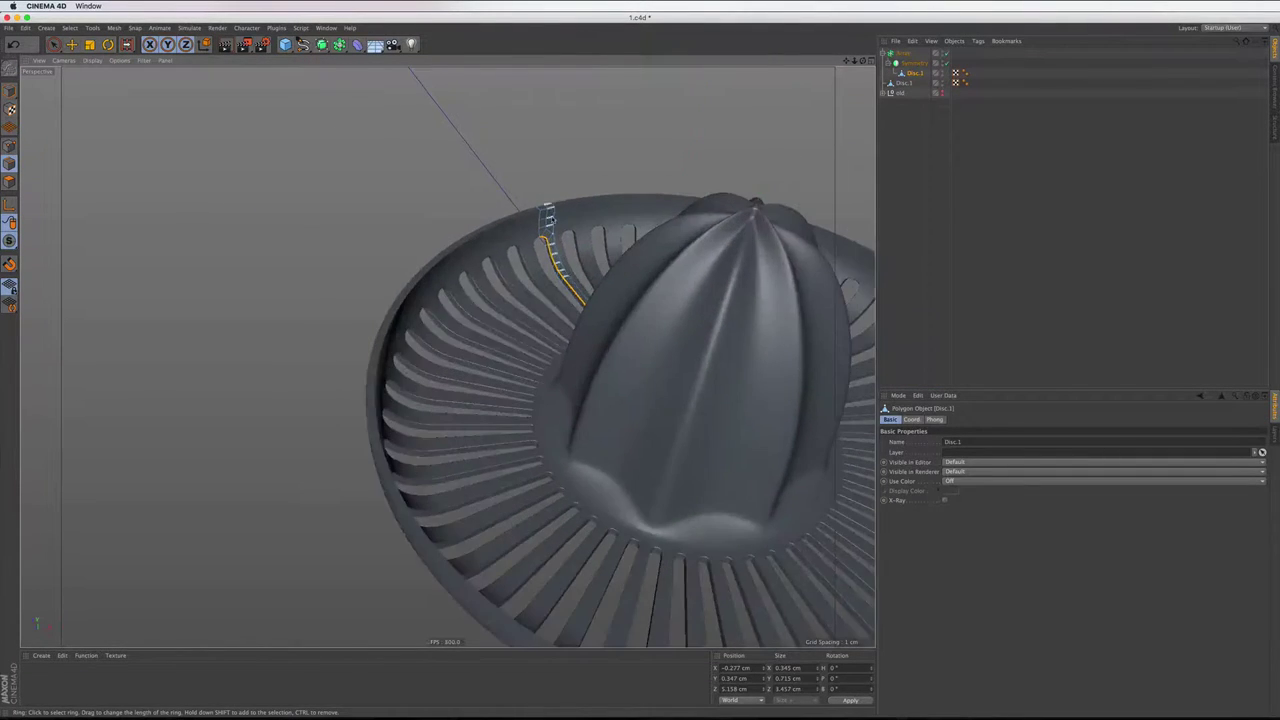
scroll(540, 179, "up", 3)
scroll(540, 179, "up", 2)
scroll(545, 190, "up", 2)
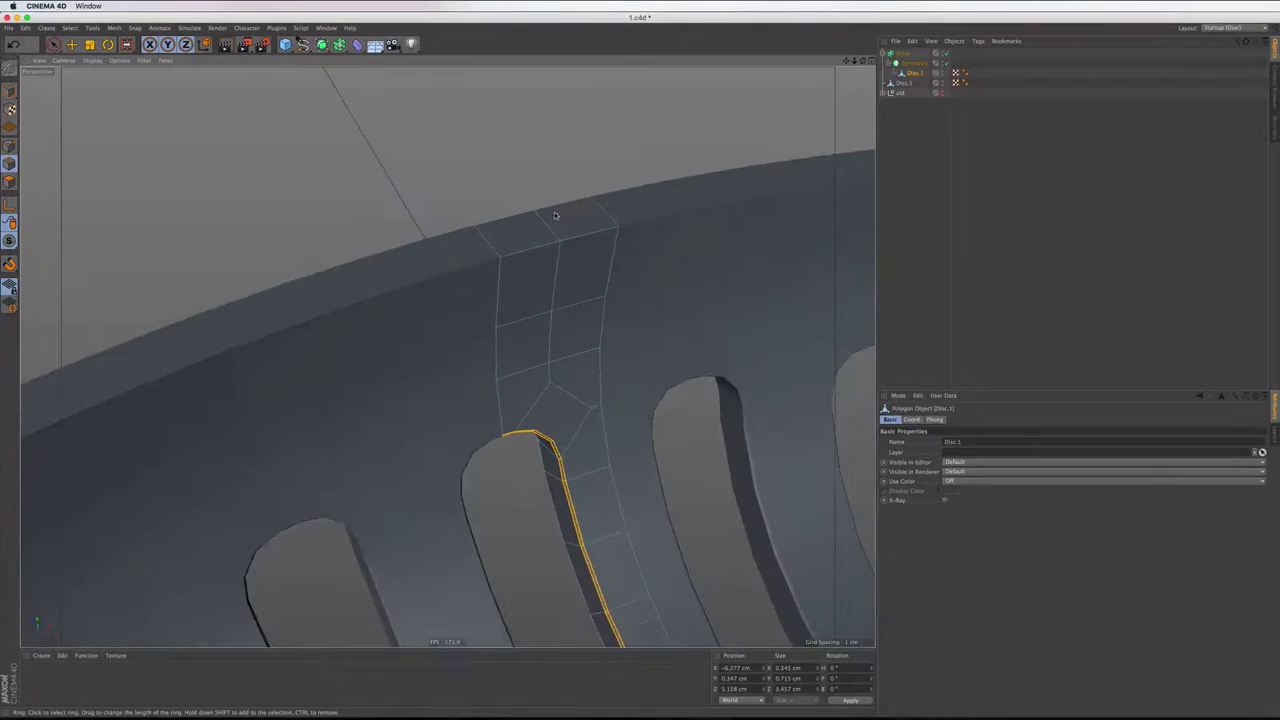
scroll(555, 215, "up", 2)
key("space")
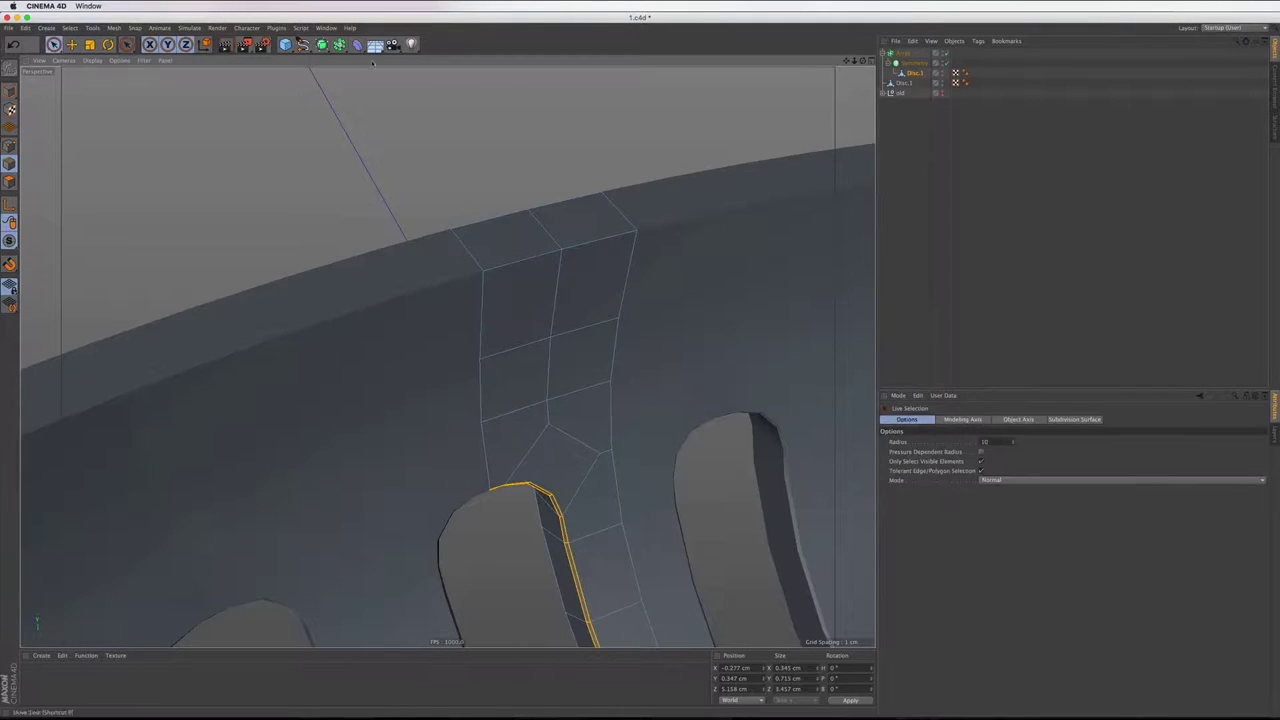
left_click(522, 261)
mouse_move(603, 257)
left_mouse_down("shift")
mouse_move(551, 191)
mouse_move(486, 236)
left_mouse_up("shift")
Bevel Disc.1's selected rim-top edges with 0.03 cm offset and 3 subdivisions, then zoom out
right_click(451, 160)
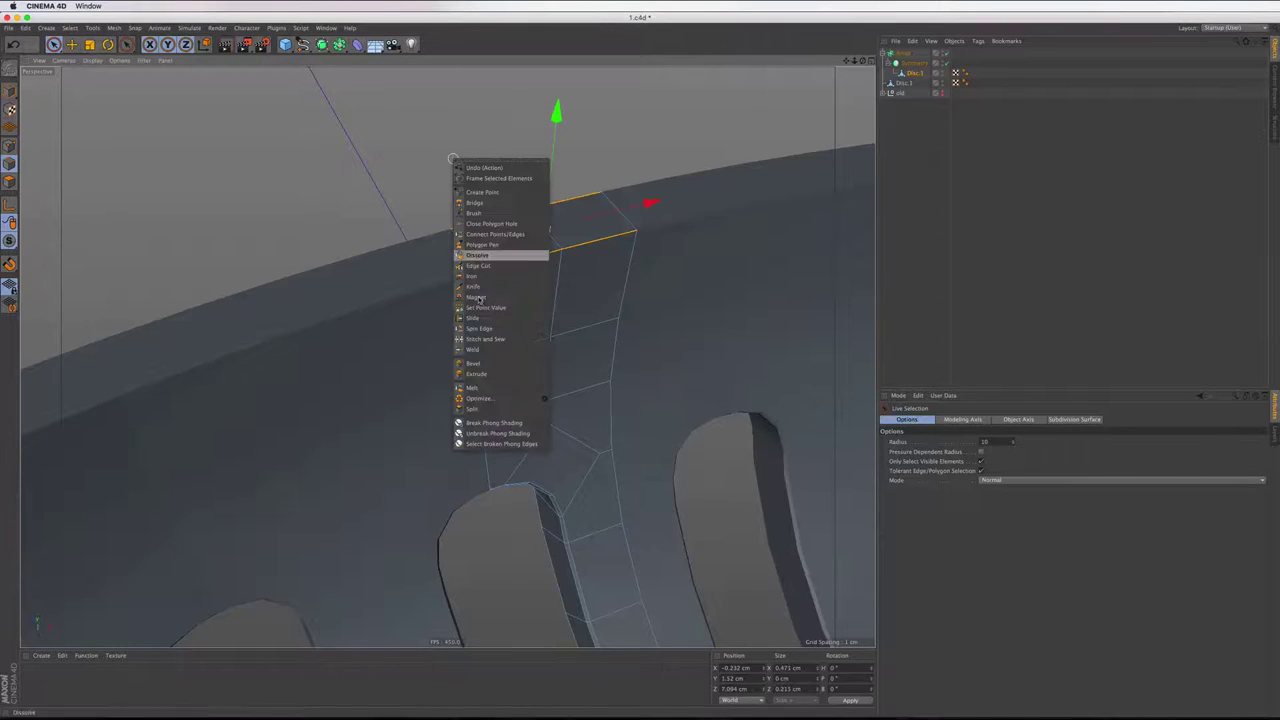
left_click(490, 369)
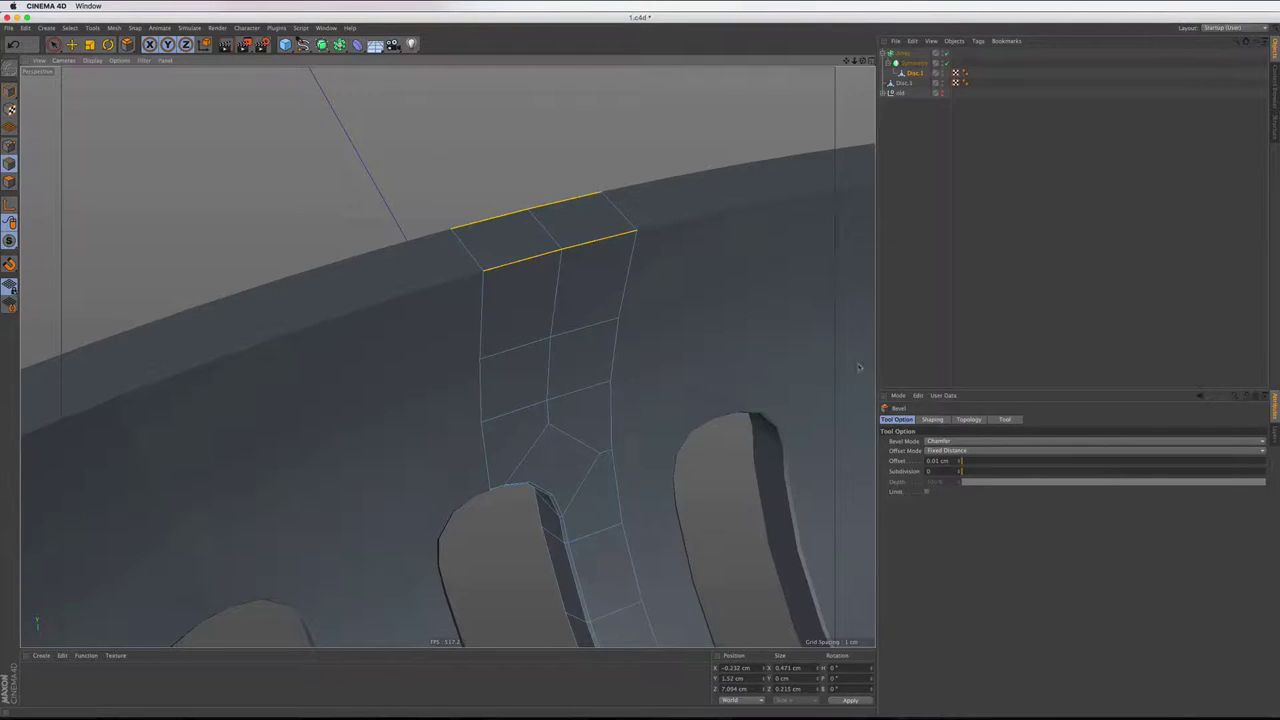
left_click_drag(455, 170, 12, 288)
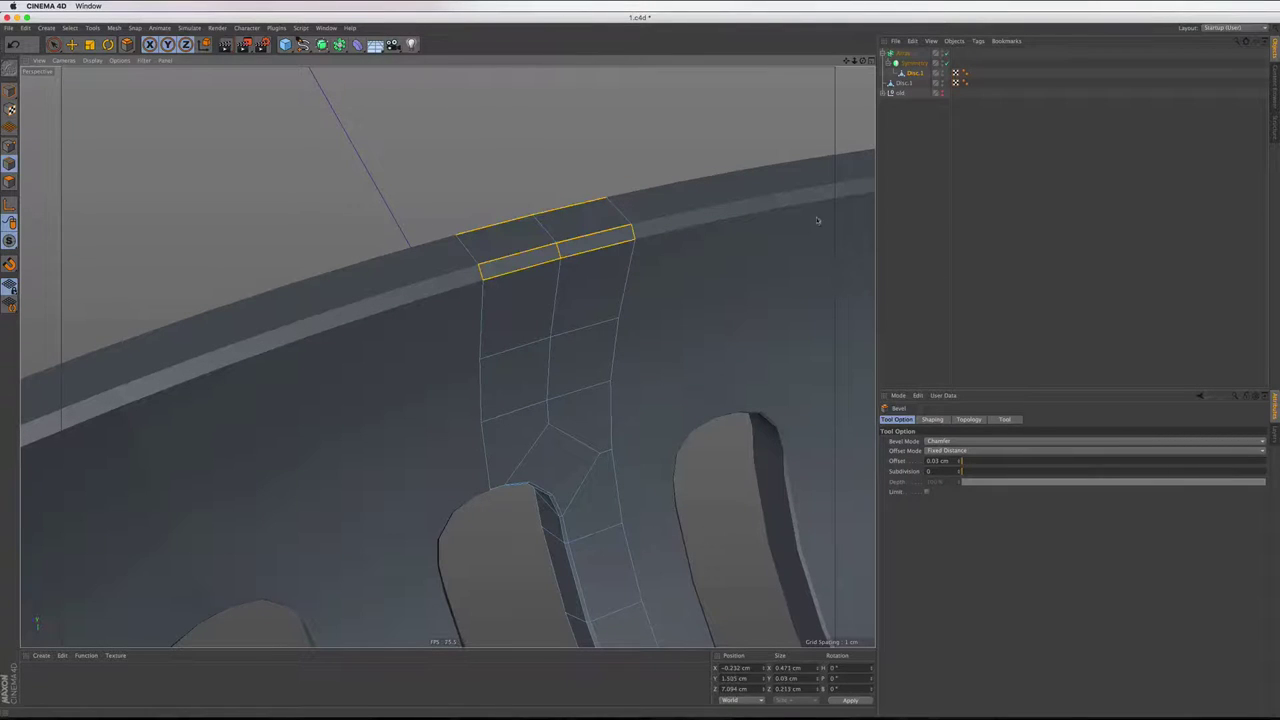
left_click(958, 469)
left_click(958, 469)
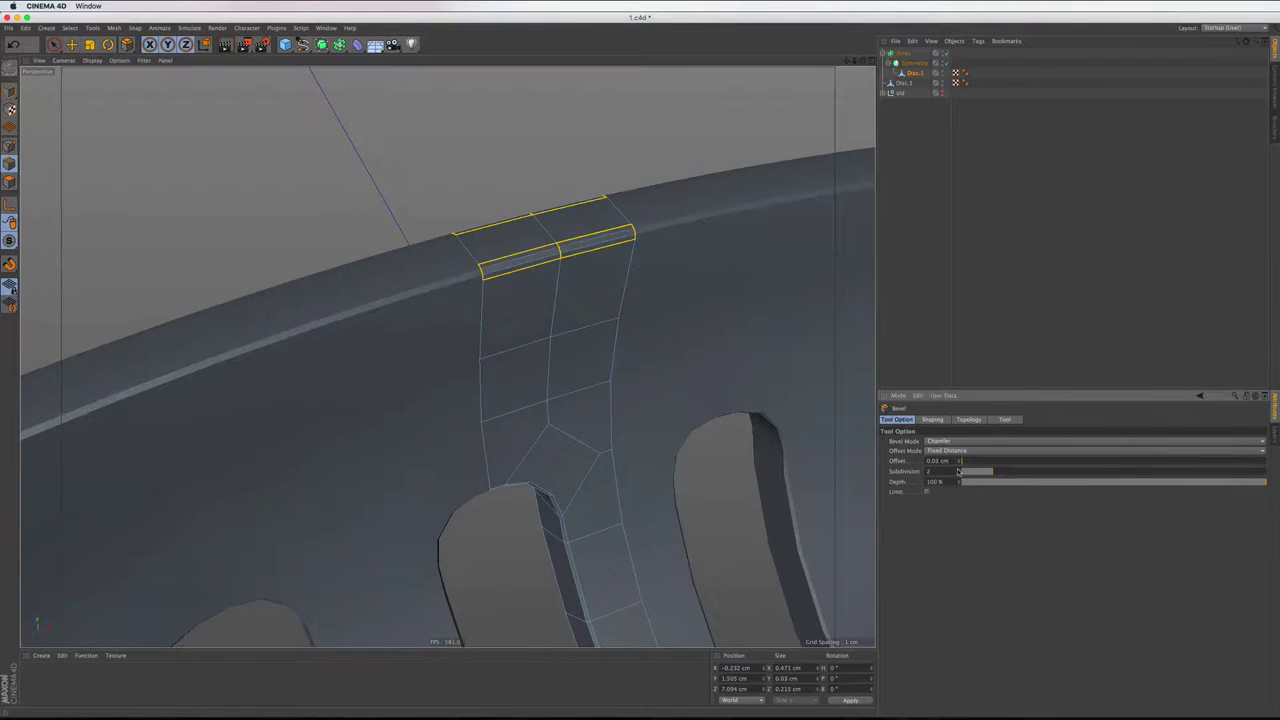
left_click(957, 469)
scroll(636, 348, "down", 3)
scroll(630, 345, "down", 3)
scroll(523, 406, "down", 3)
scroll(521, 405, "down", 2)
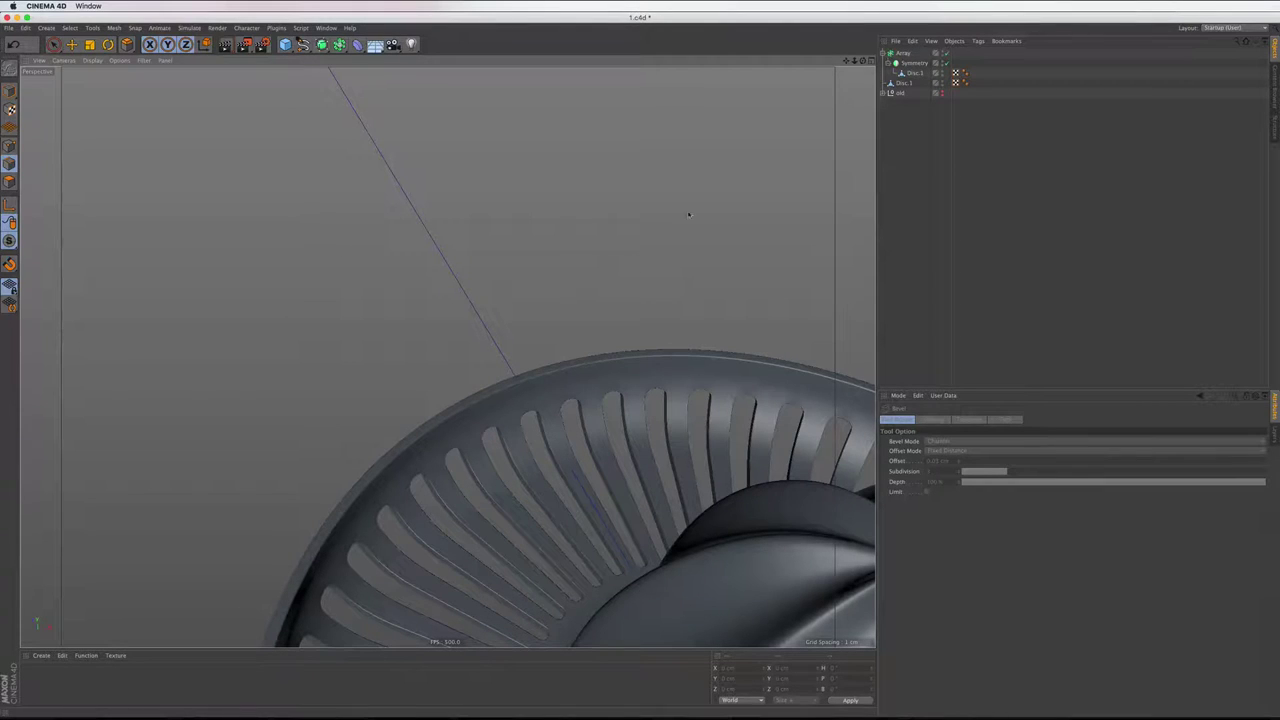
Make the Symmetry editable and connect both halves with Disc.1 into one polygon piece
left_click(906, 63)
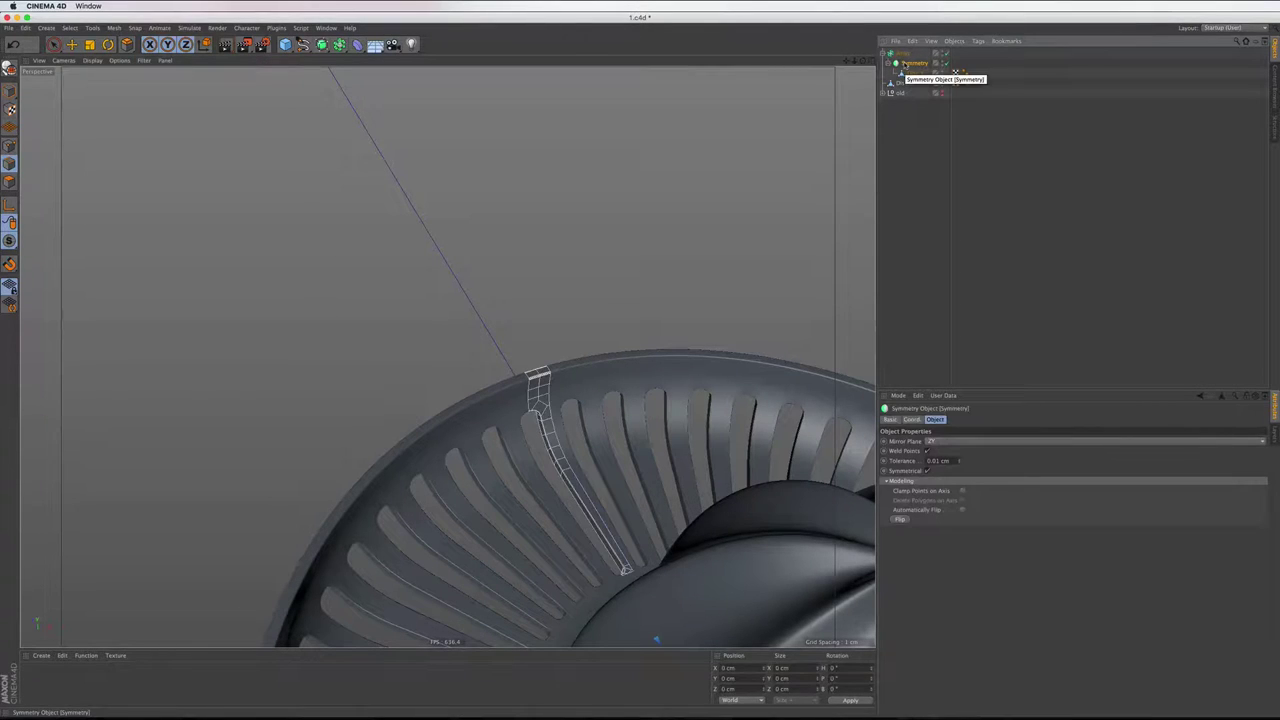
key("c")
left_click(889, 63)
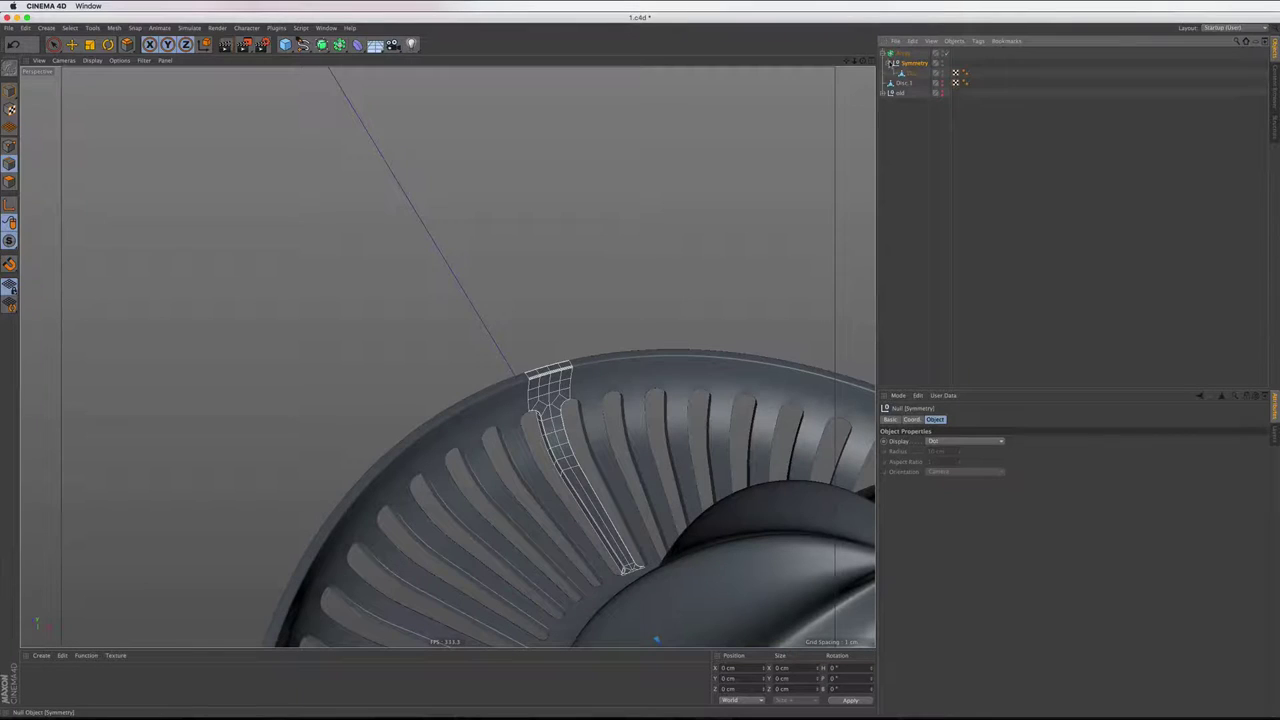
left_click(905, 73, "ctrl")
right_click(912, 65)
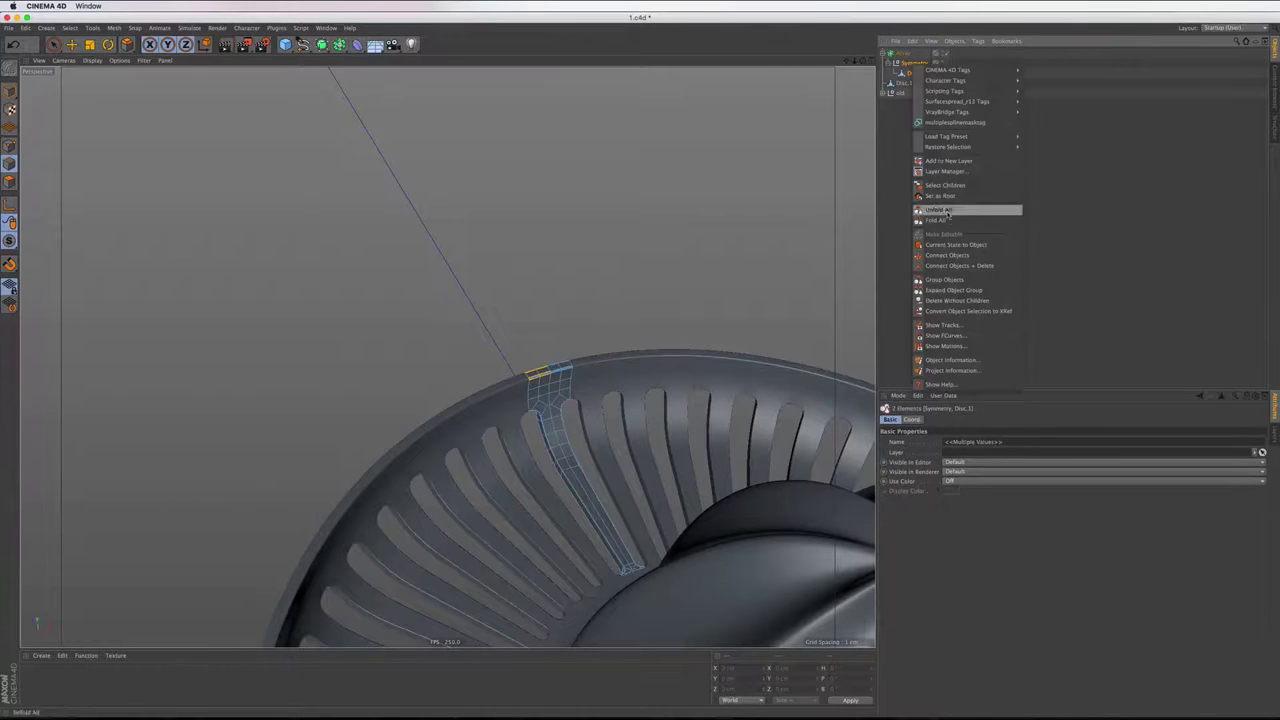
left_click(945, 265)
scroll(528, 422, "up", 3)
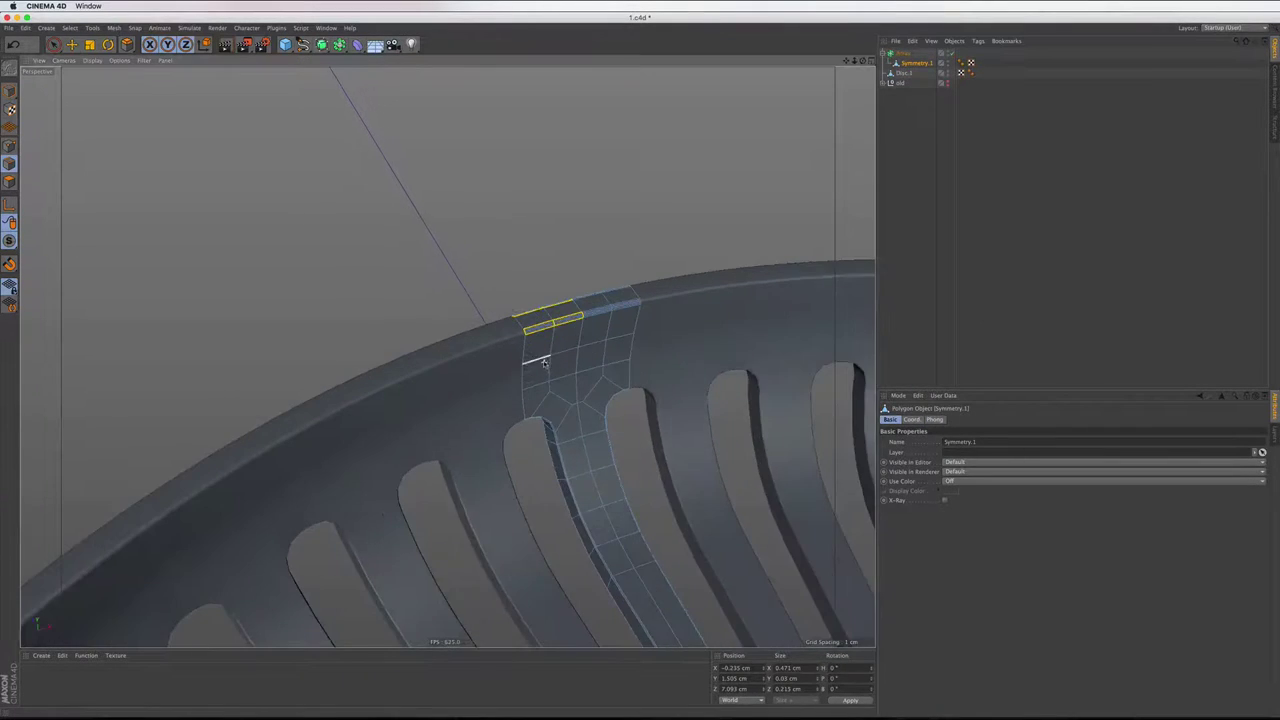
scroll(530, 362, "up", 2)
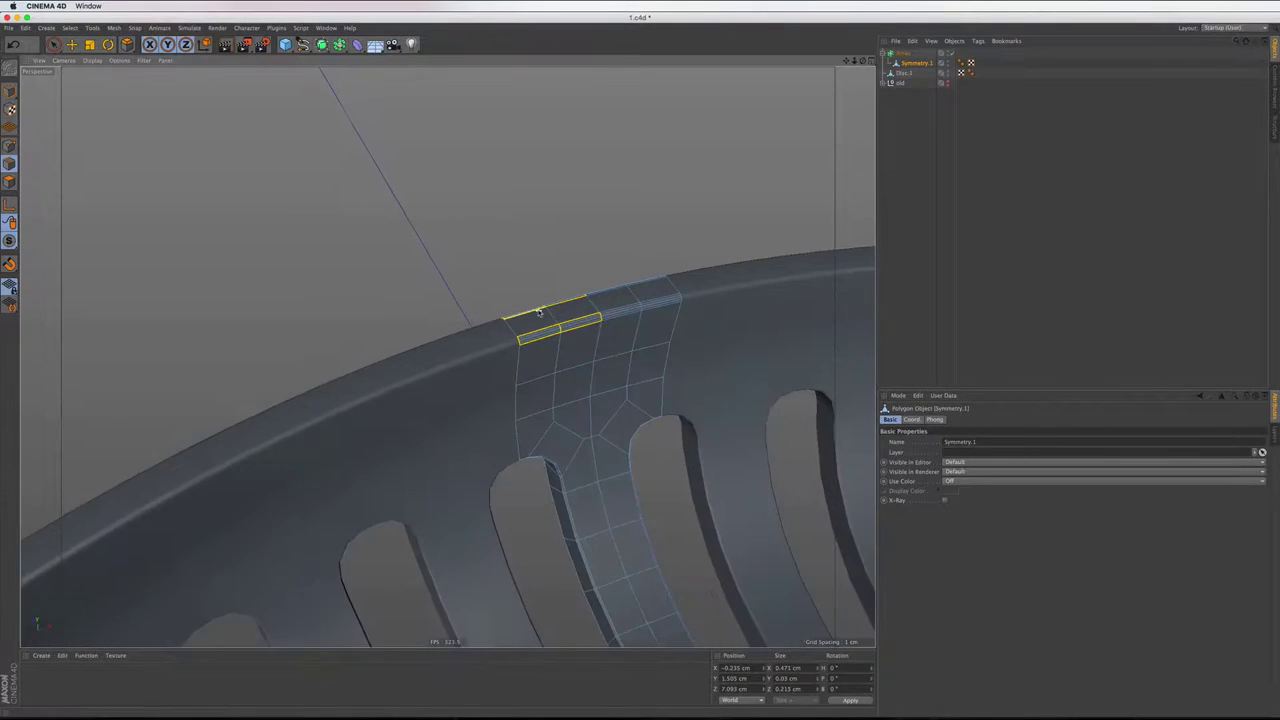
Check the single piece with the Array off, then re-enable the Array and make it editable
left_click(948, 53)
scroll(584, 237, "up", 3)
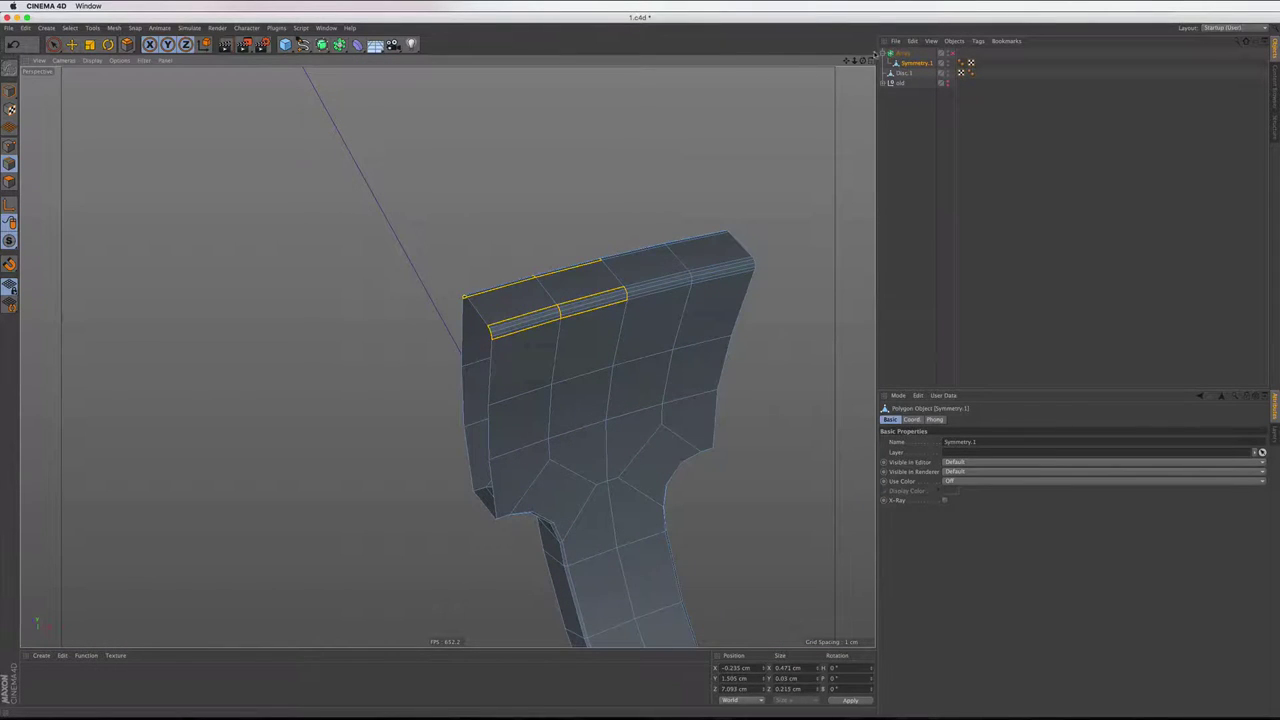
left_click_drag(449, 351, 447, 356, "alt")
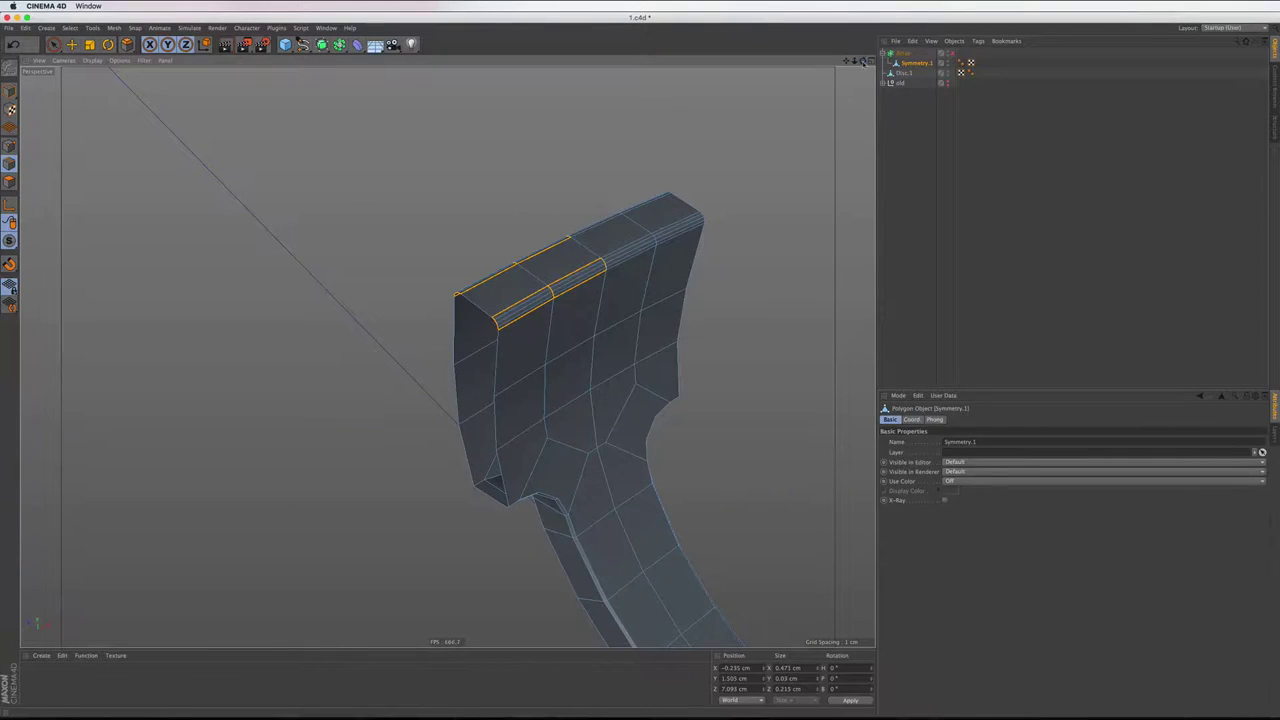
left_click(950, 53)
left_click(901, 53)
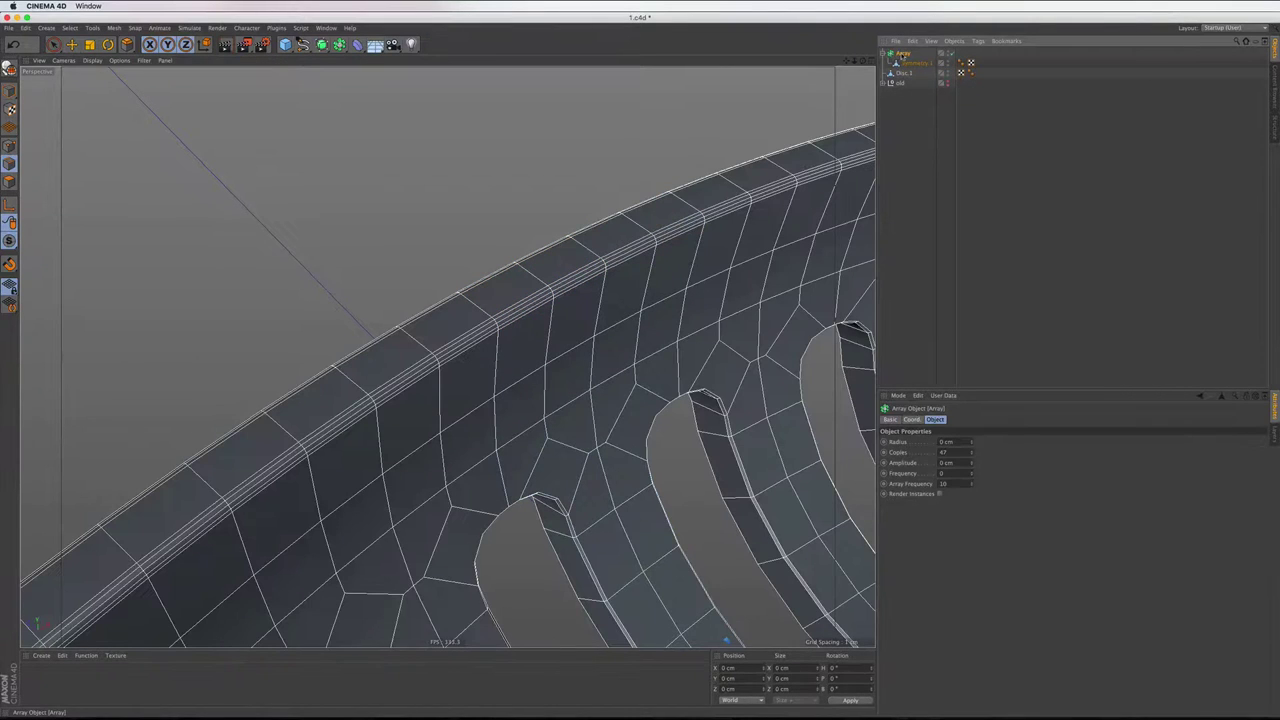
key("c")
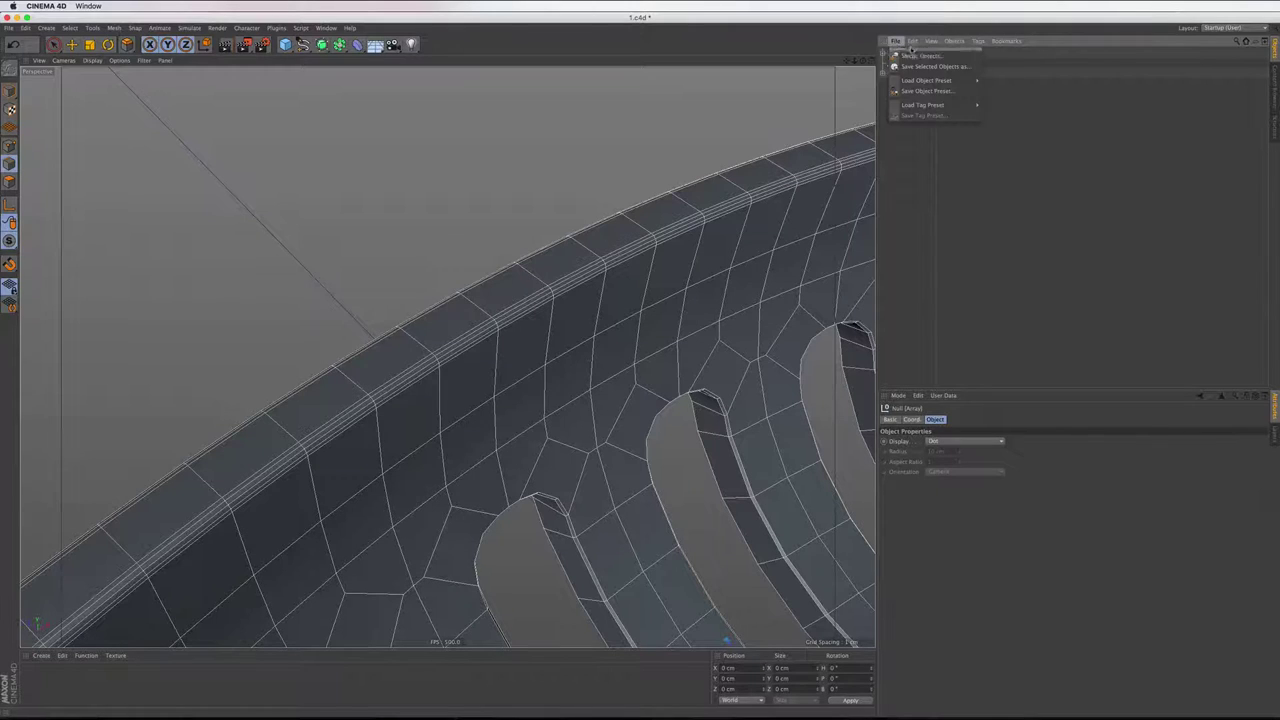
Connect all 48 slot pieces under the Array into one polygon object, Array.1
left_click(911, 42)
left_click(937, 157)
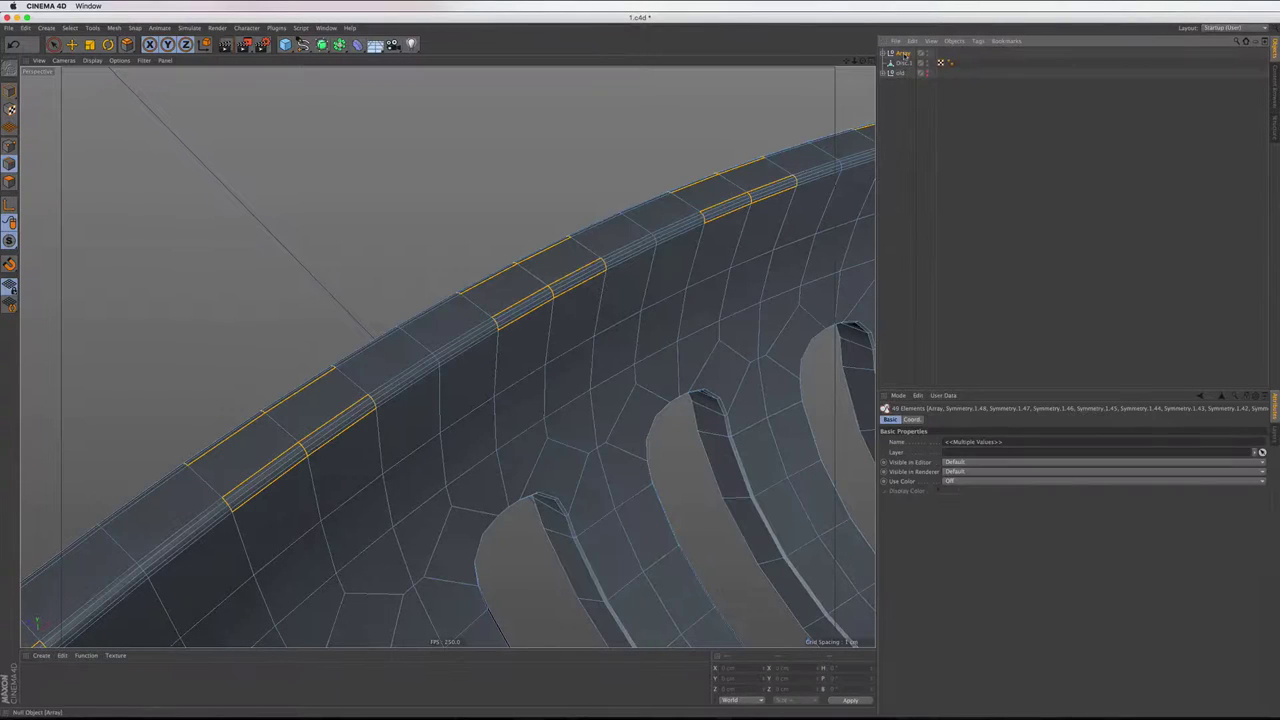
right_click(903, 53)
left_click(950, 255)
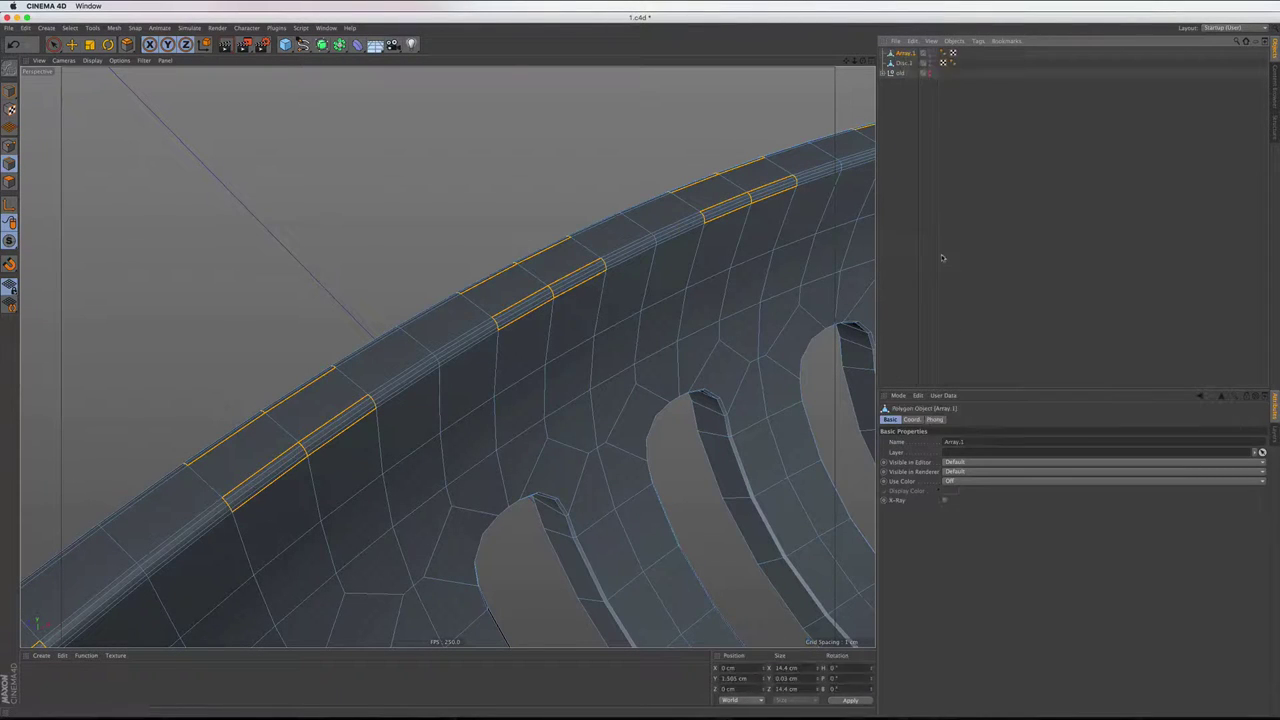
Run Mesh > Optimize on Array.1 to weld overlapping points
left_click(9, 90)
left_click(114, 27)
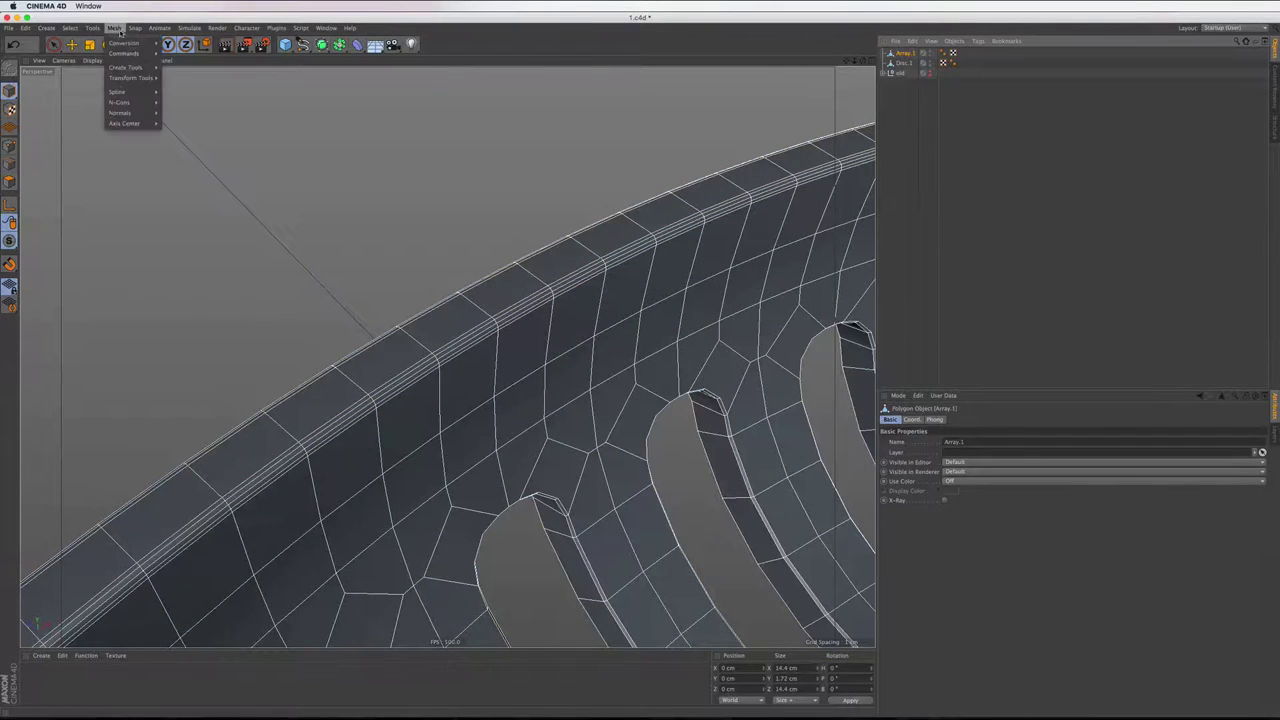
mouse_move(125, 53)
left_click(240, 220)
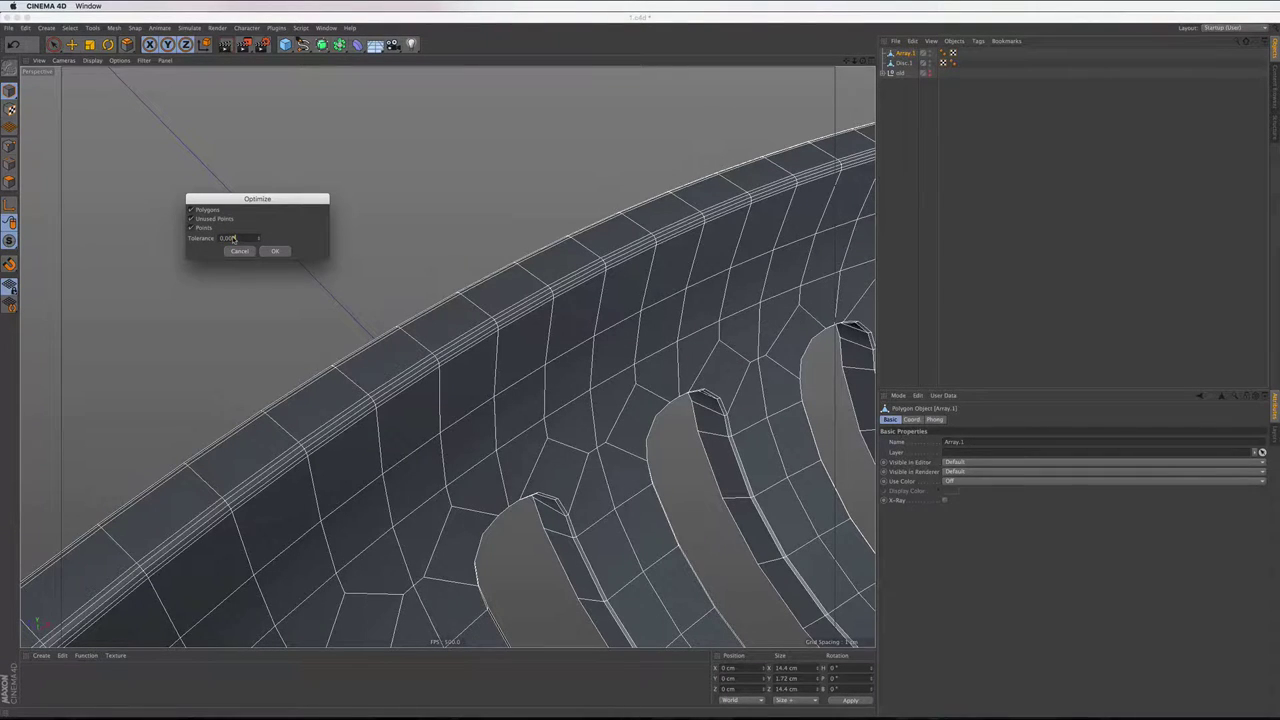
left_click(272, 251)
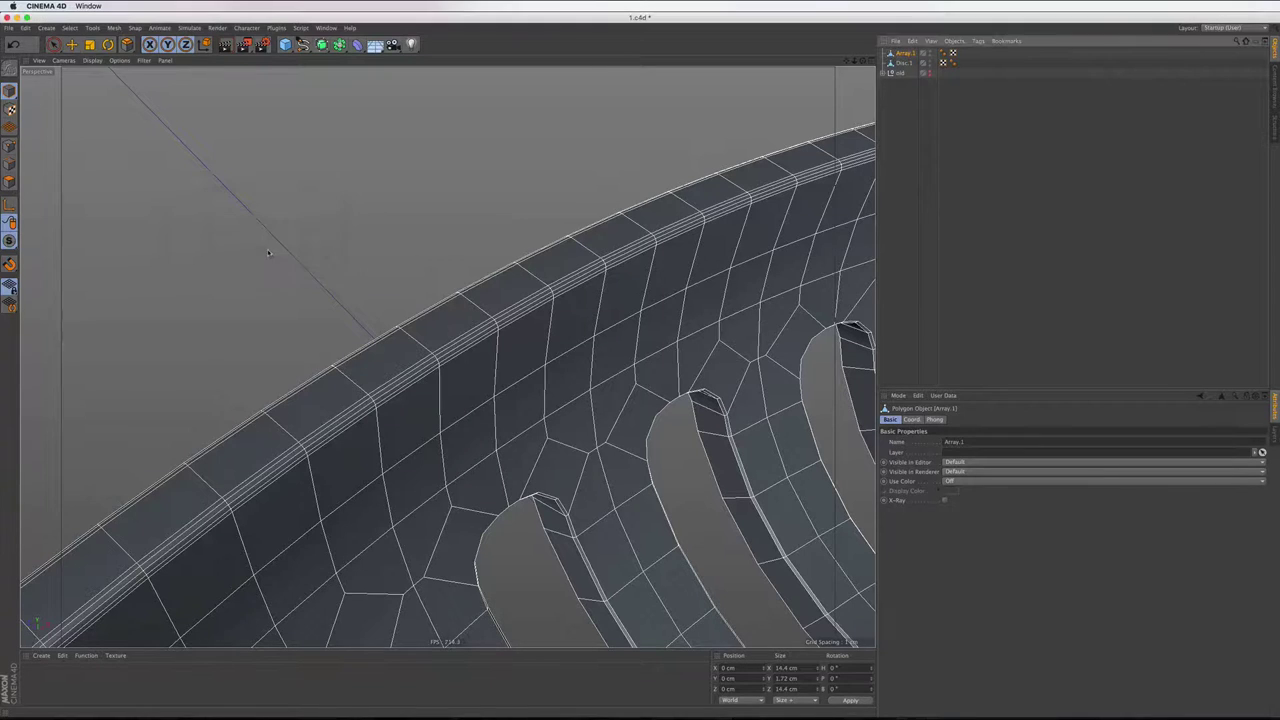
Switch to Edge mode with Loop Selection, then clear a test rim loop
left_click(9, 164)
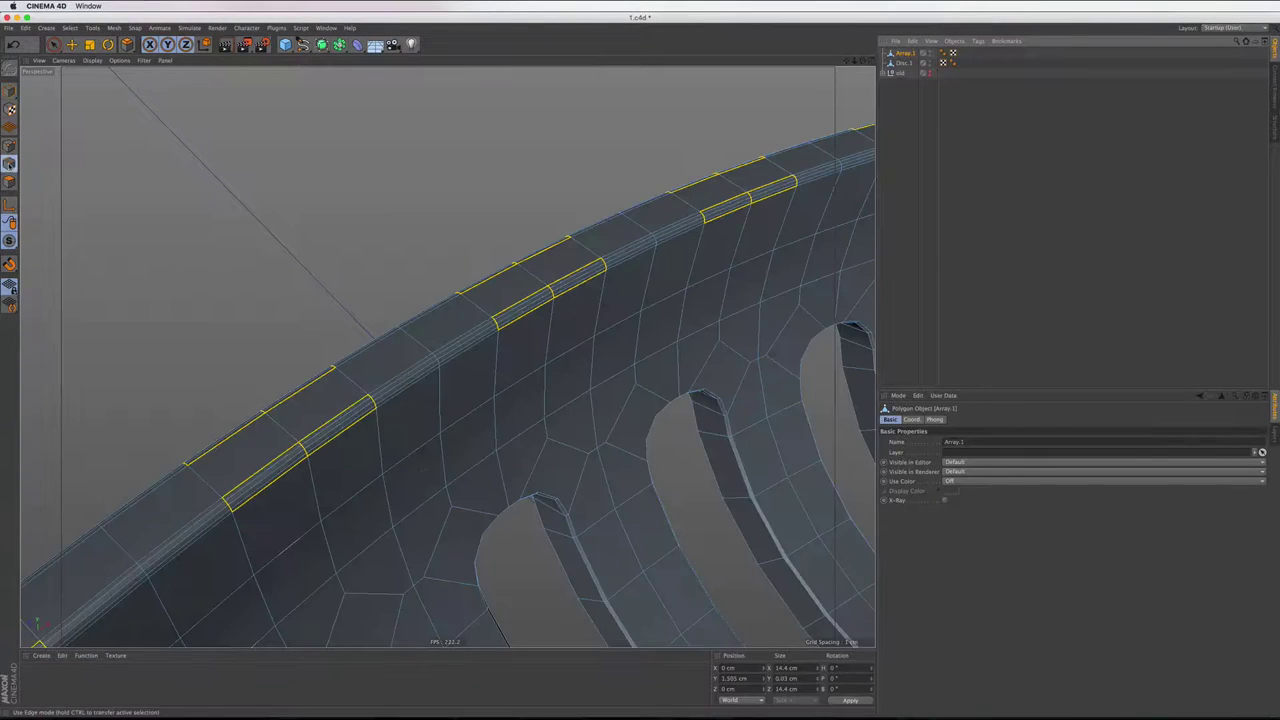
right_click(421, 461)
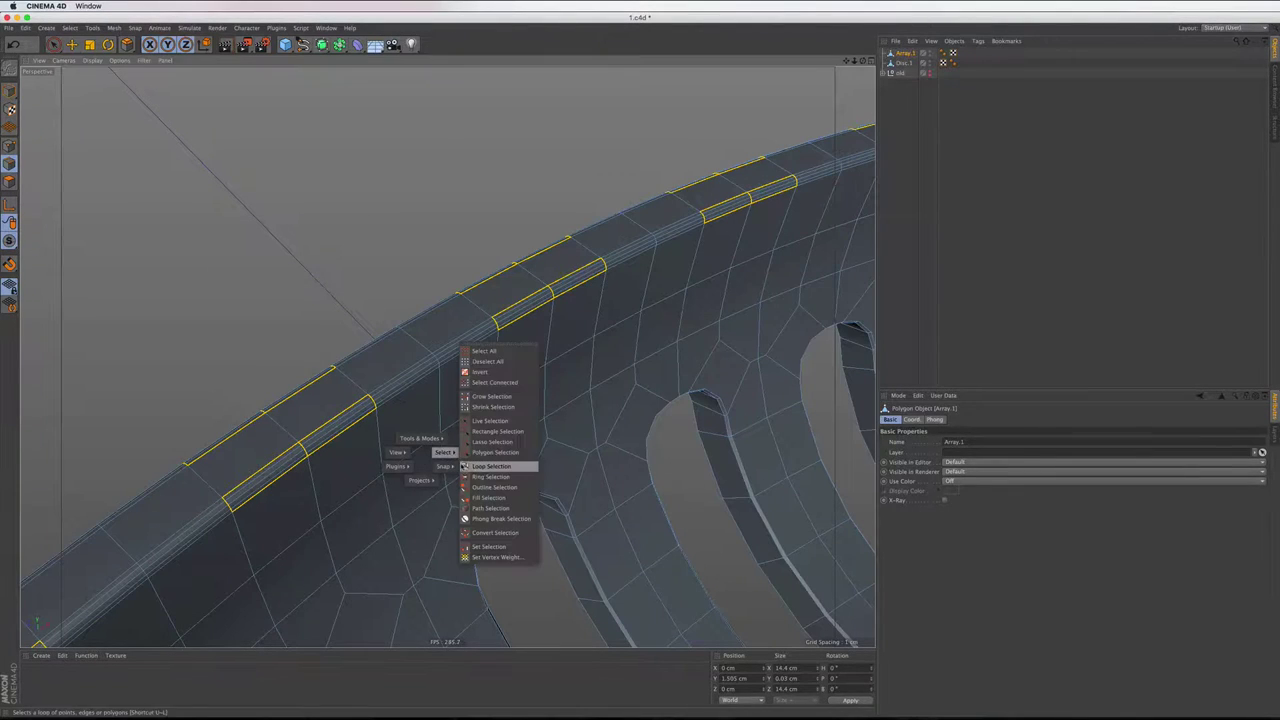
left_click(495, 464)
left_click(398, 380)
left_click(370, 318)
Orbit beneath the dish and select Array.1 for an oblique view of the slots
scroll(370, 318, "down", 10)
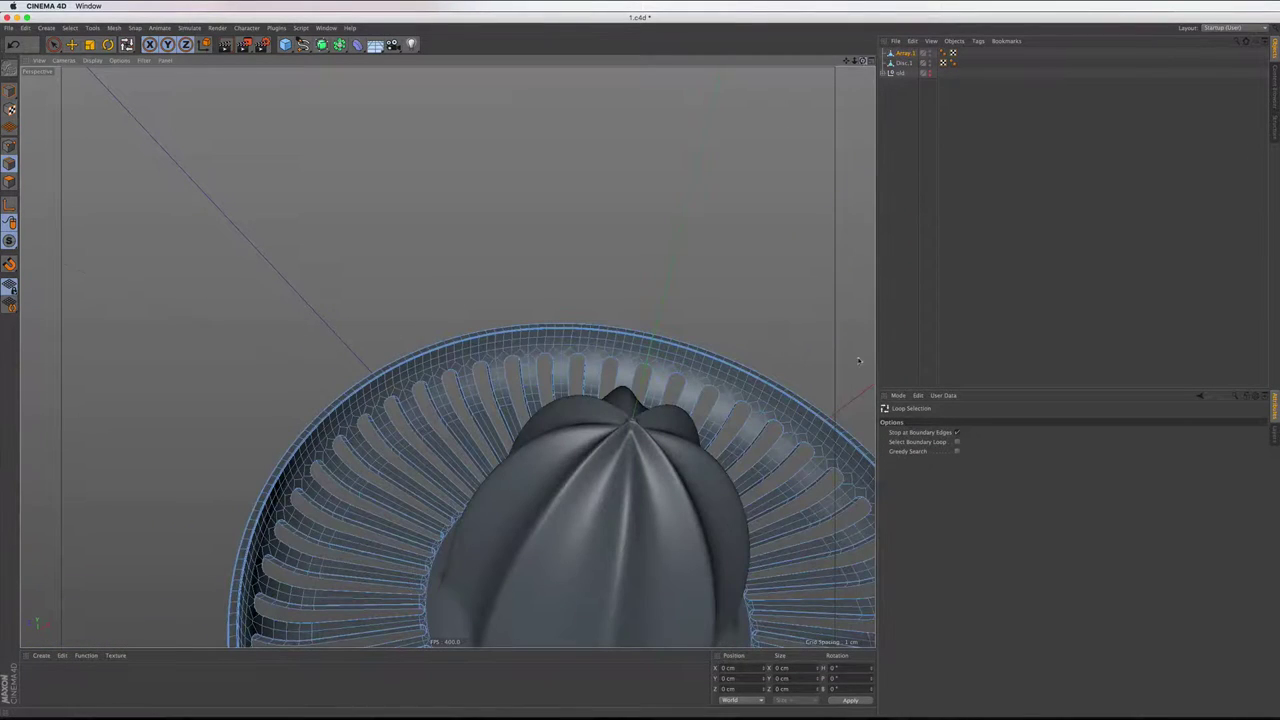
left_click_drag(862, 61, 860, 64)
scroll(466, 357, "up", 5)
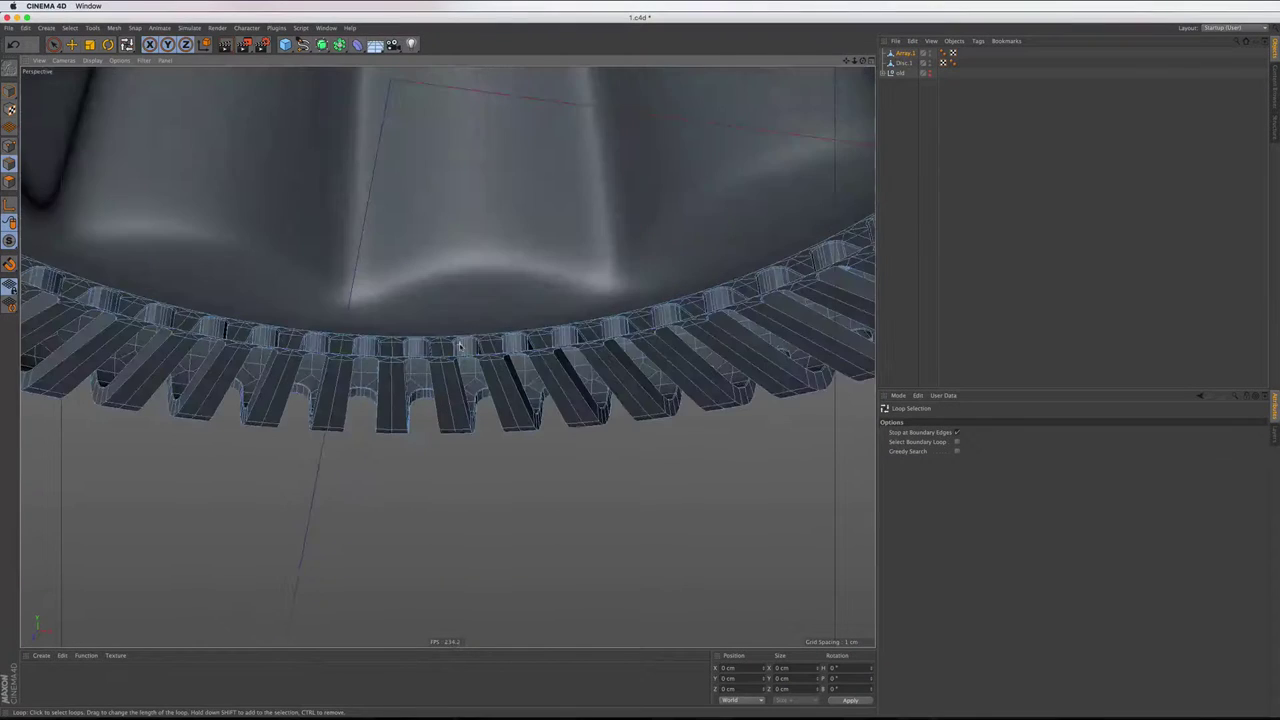
scroll(462, 346, "up", 4)
left_click(905, 52)
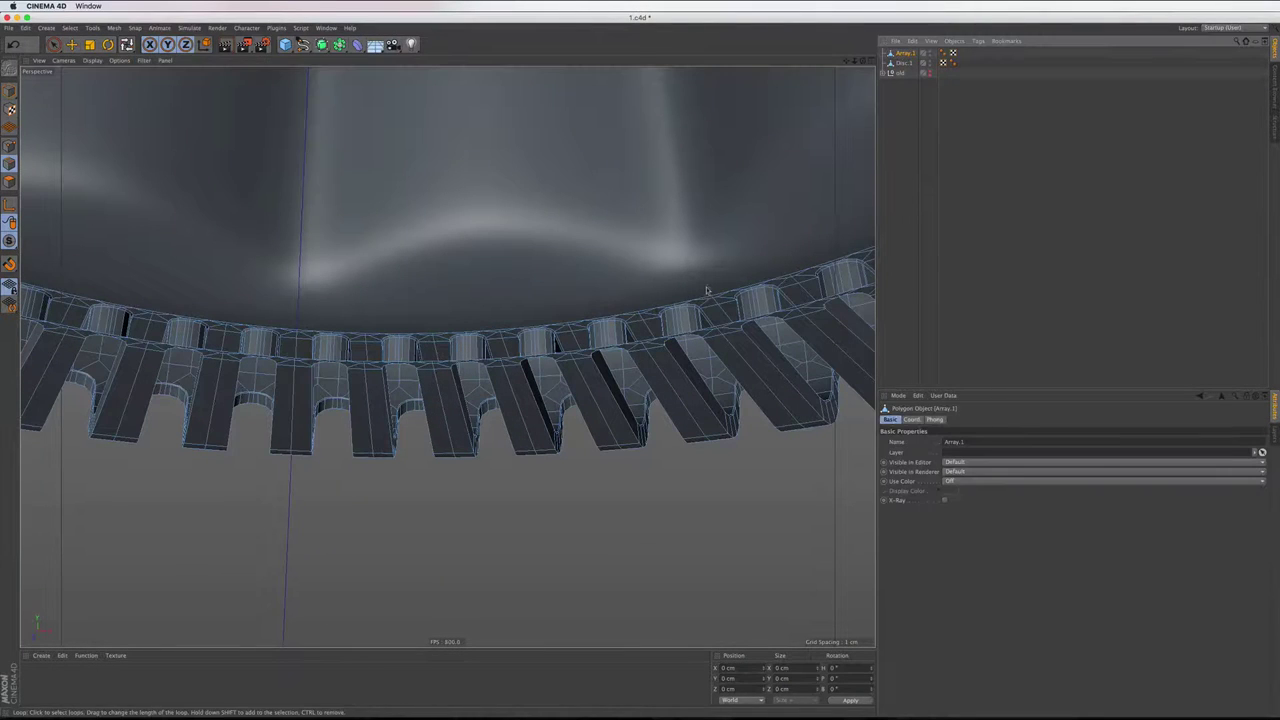
mouse_move(600, 380)
left_mouse_down("alt")
mouse_move(646, 386)
mouse_move(676, 333)
left_mouse_up("alt")
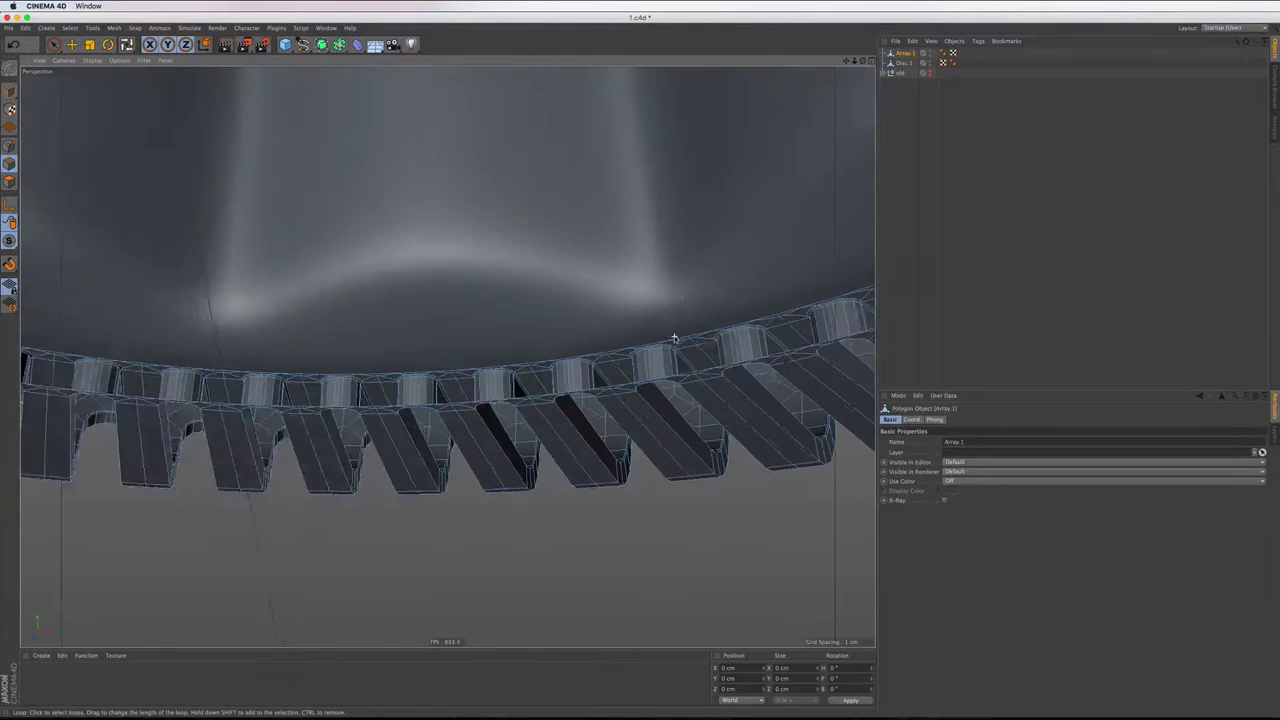
Select Disc.1, orbit over the slotted ring, and activate Loop Selection with U~L
left_click(904, 62)
scroll(640, 320, "down", 5)
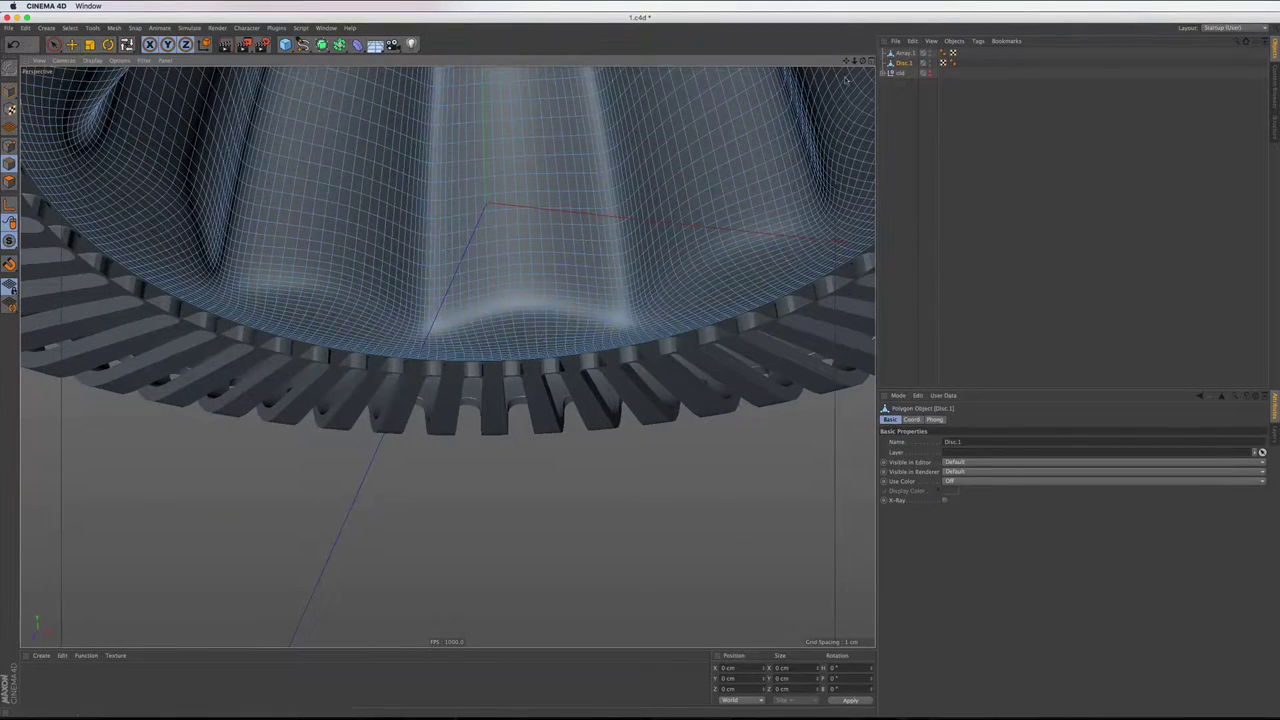
left_click_drag(864, 128, 447, 356, "alt")
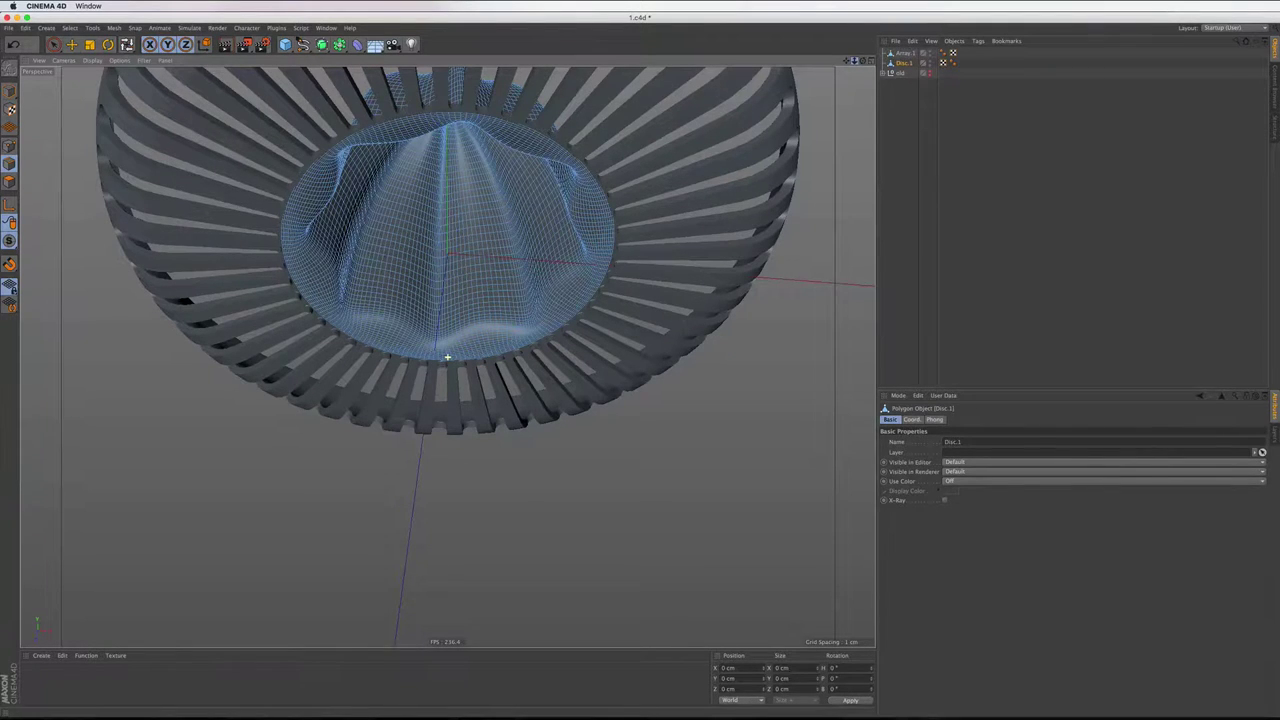
key("u")
key("l")
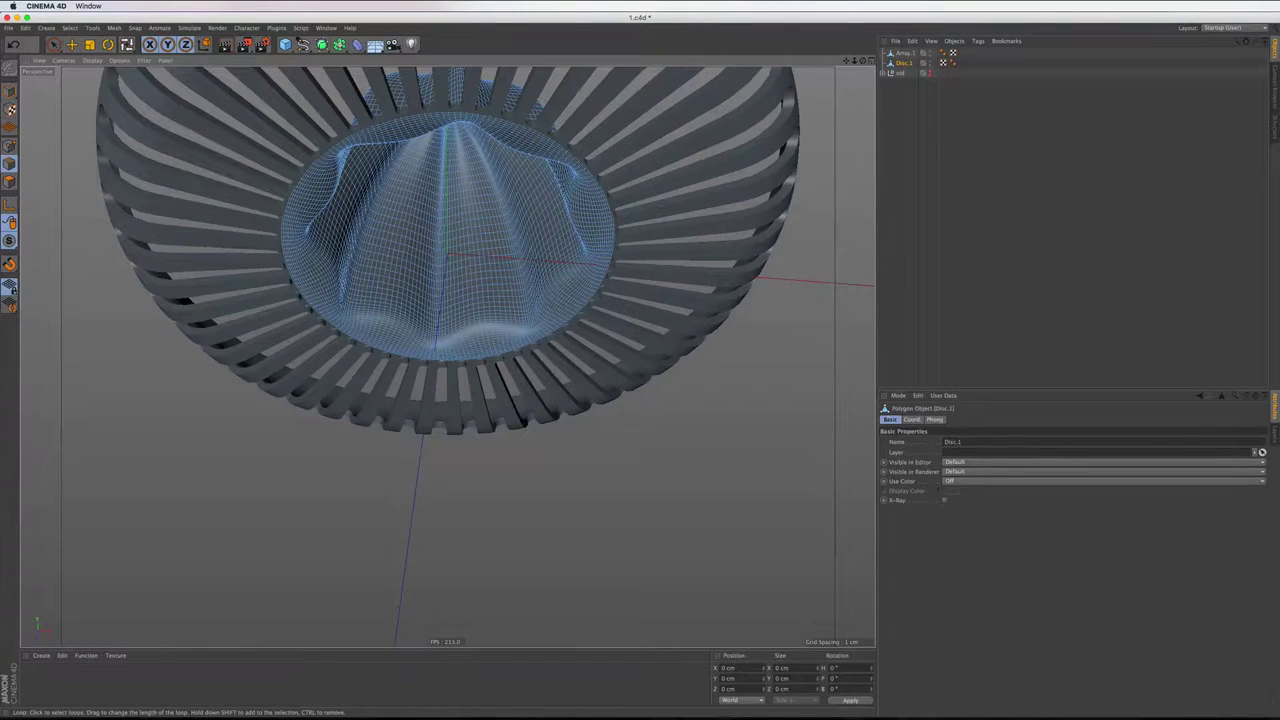
scroll(500, 280, "up", 3)
scroll(500, 280, "up", 3)
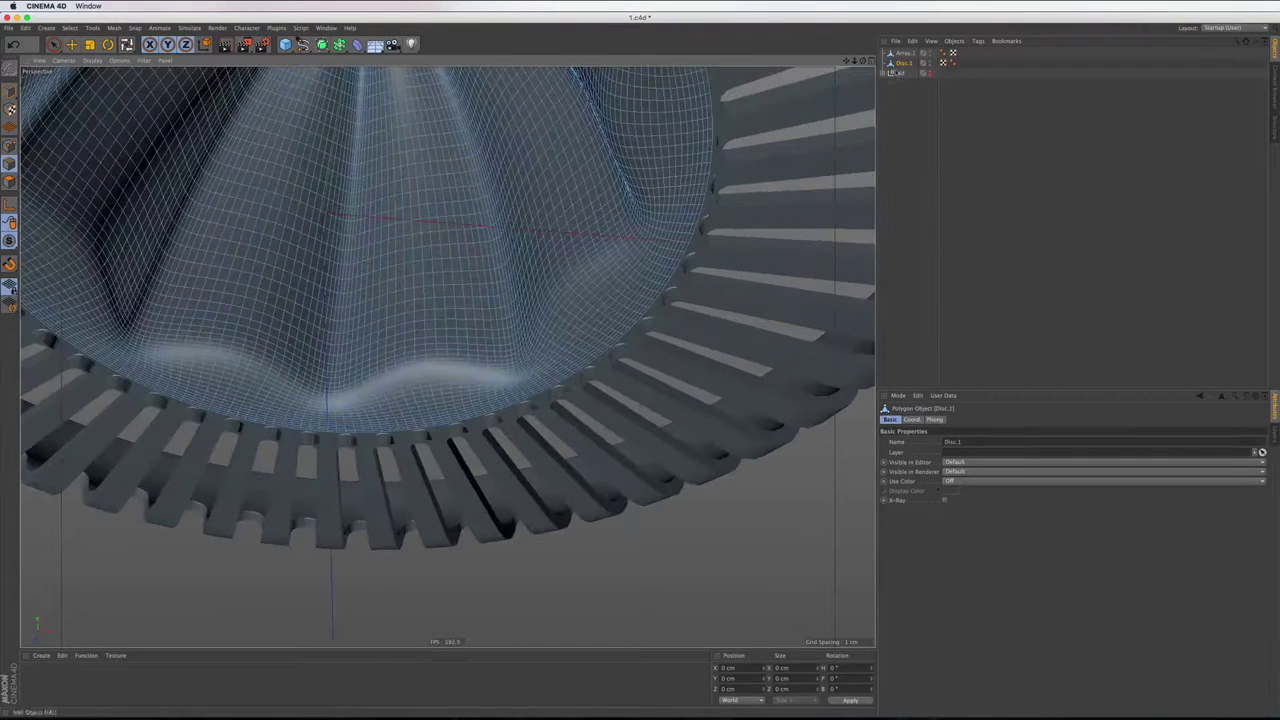
Connect the slotted ring and ribbed cone into one Array mesh and view its underside
left_click(903, 52, "shift")
right_click(905, 52)
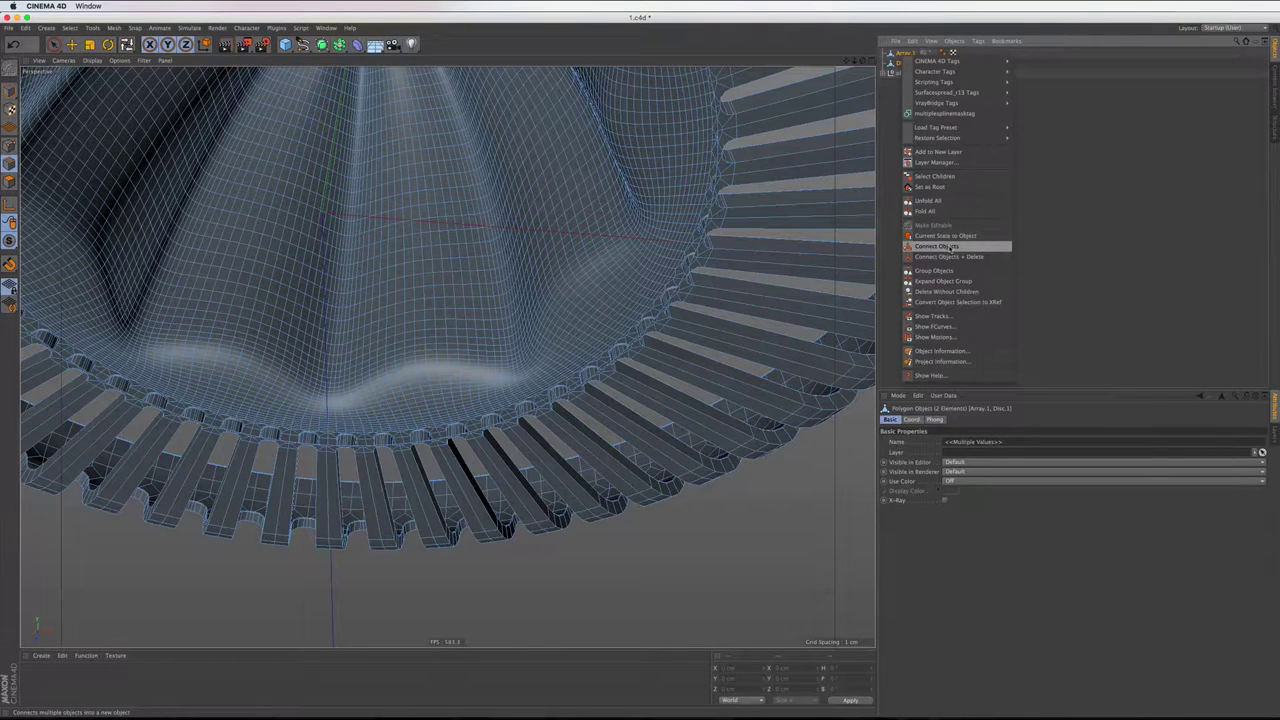
left_click(950, 248)
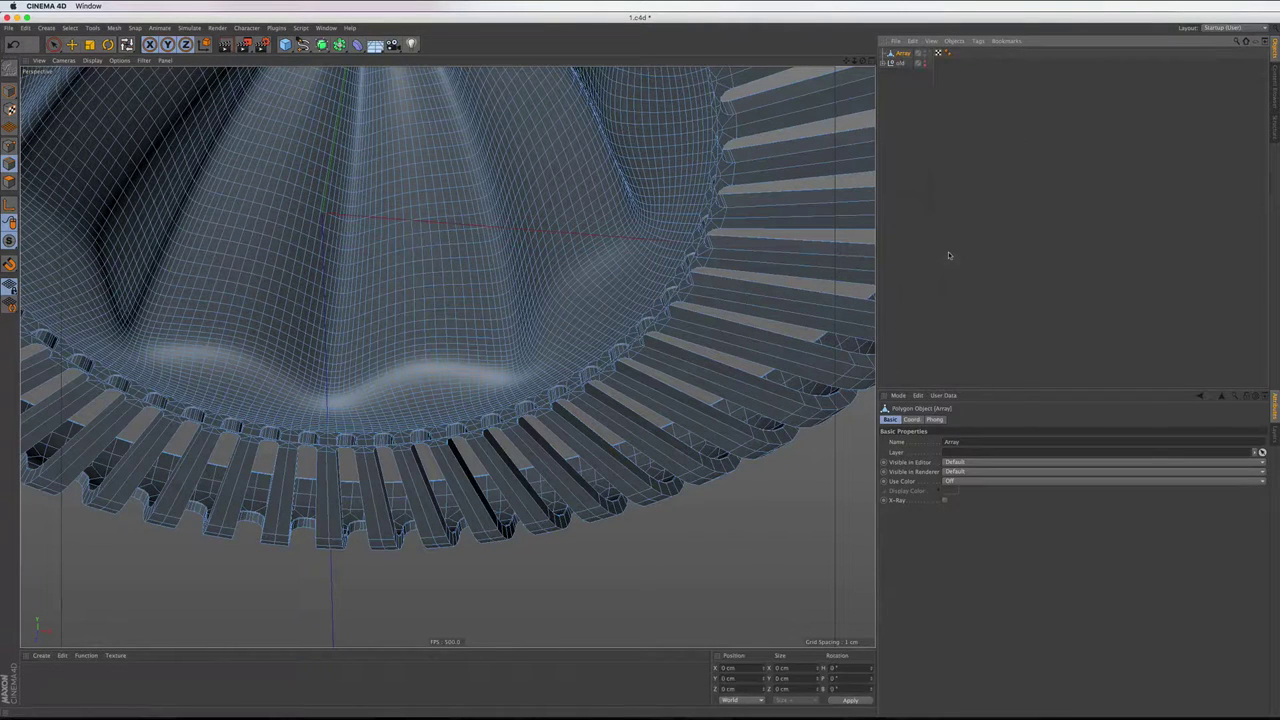
left_click(870, 61)
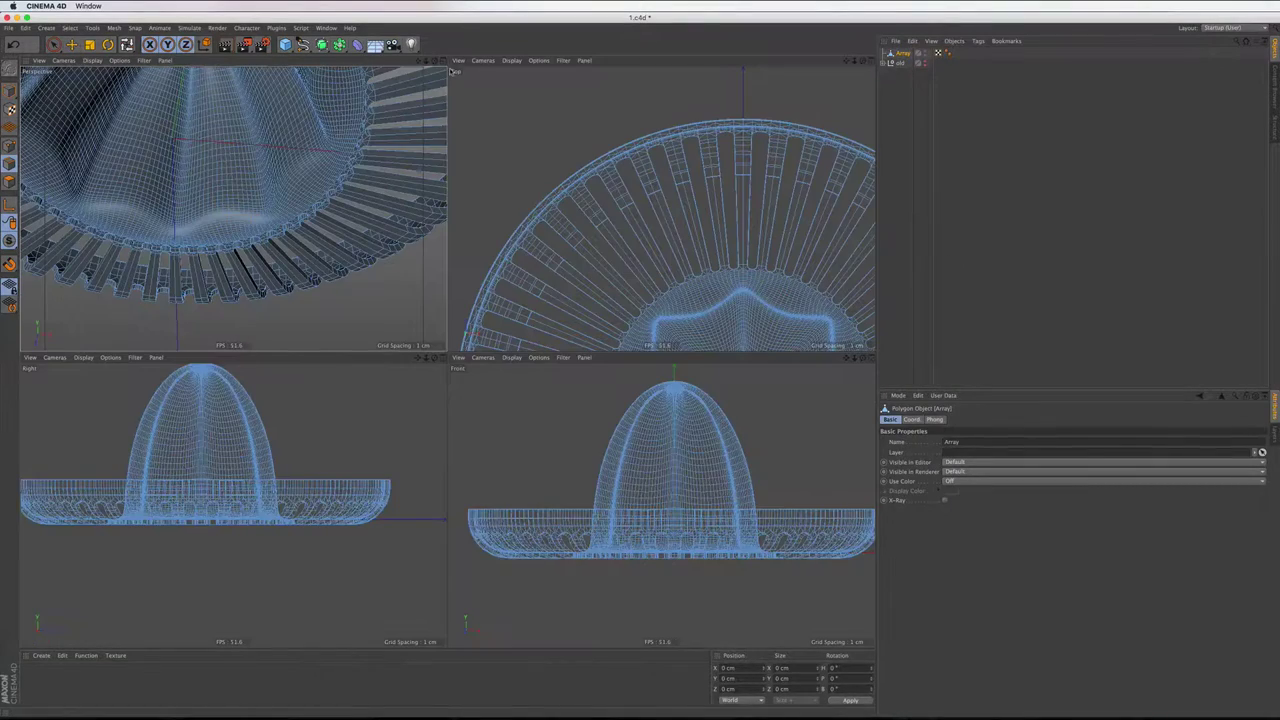
left_click(443, 61)
left_click_drag(440, 90, 336, 143, "alt")
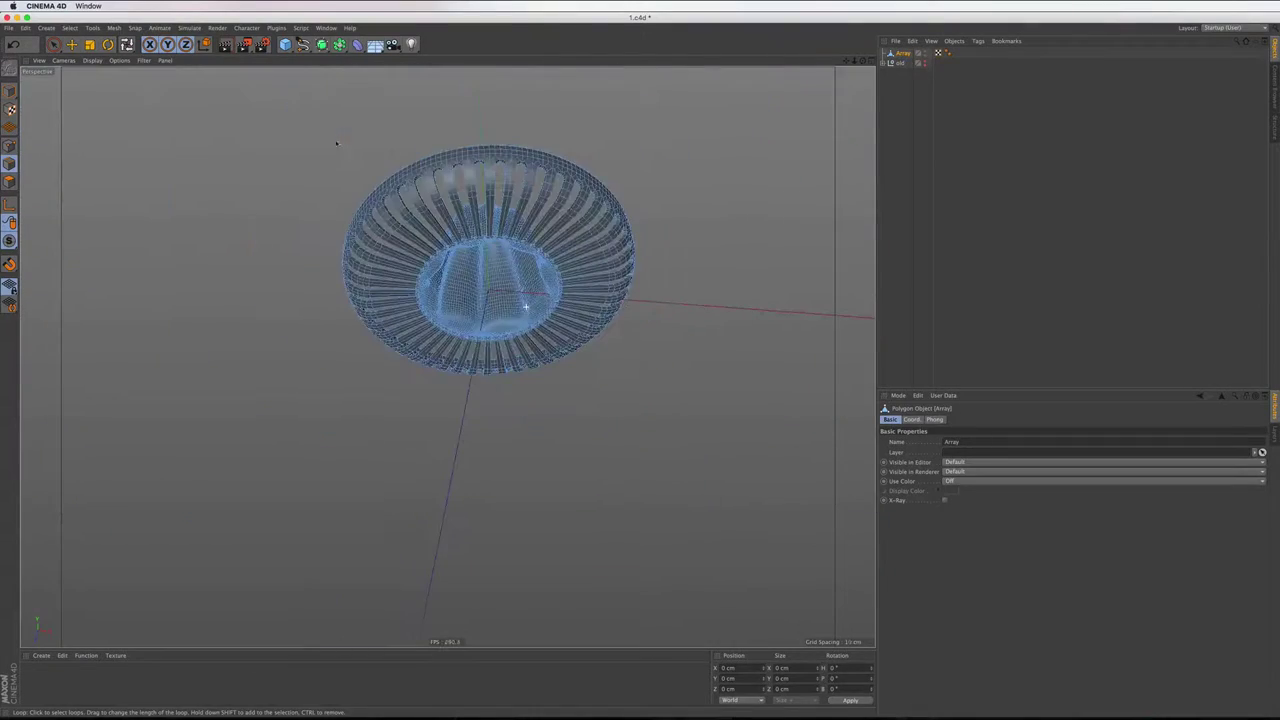
Select the dish with Live Selection and orbit low to the slot openings
left_click(53, 44)
left_click(9, 90)
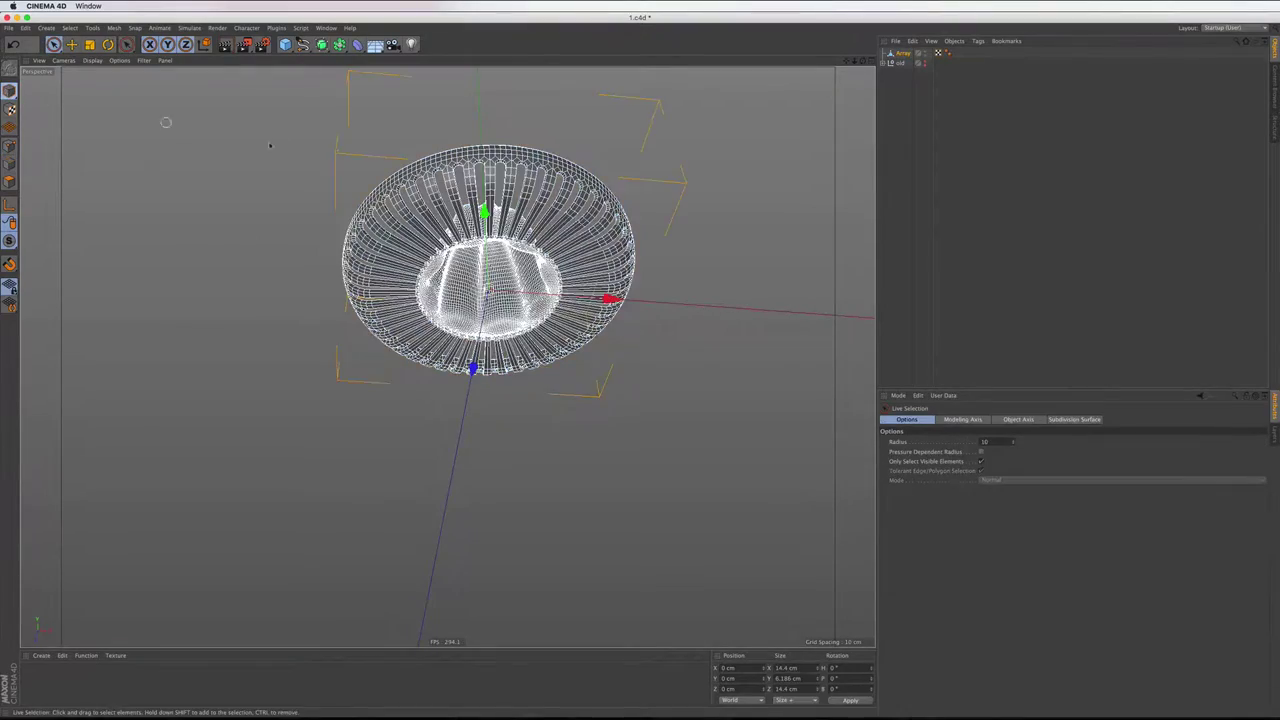
scroll(386, 138, "up", 3)
left_click_drag(866, 62, 860, 90)
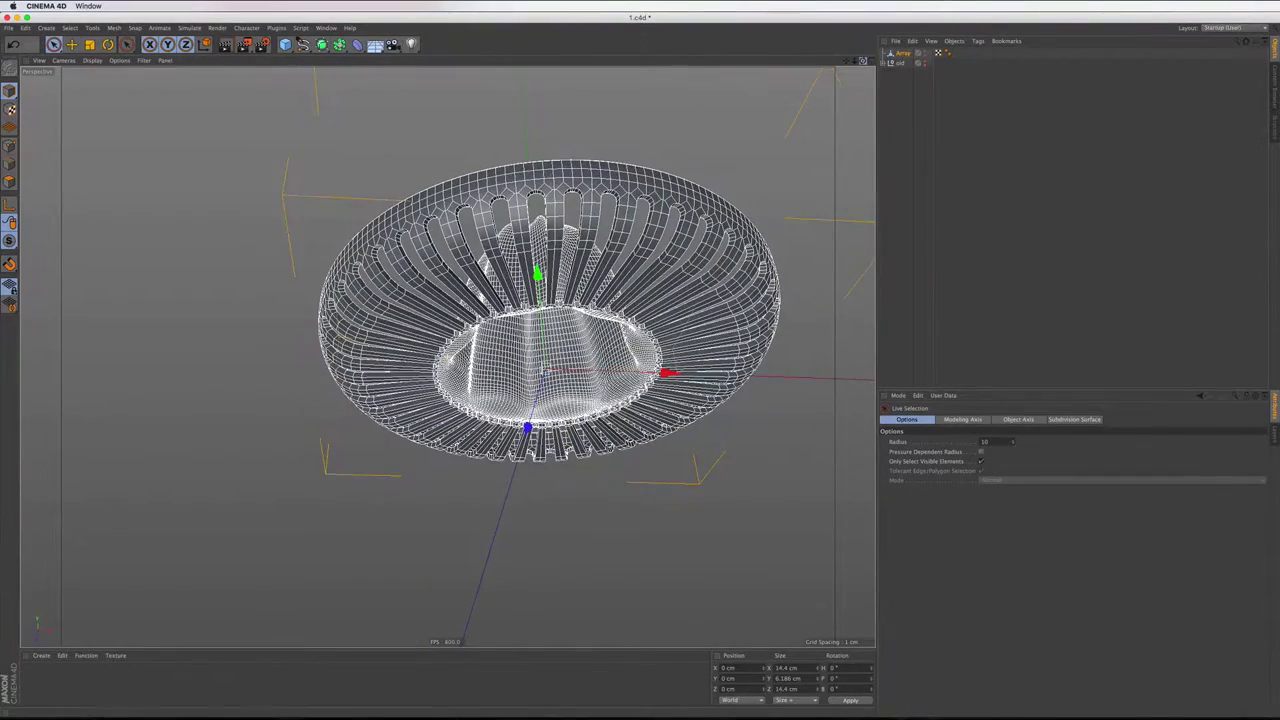
scroll(456, 184, "up", 2)
scroll(456, 184, "up", 3)
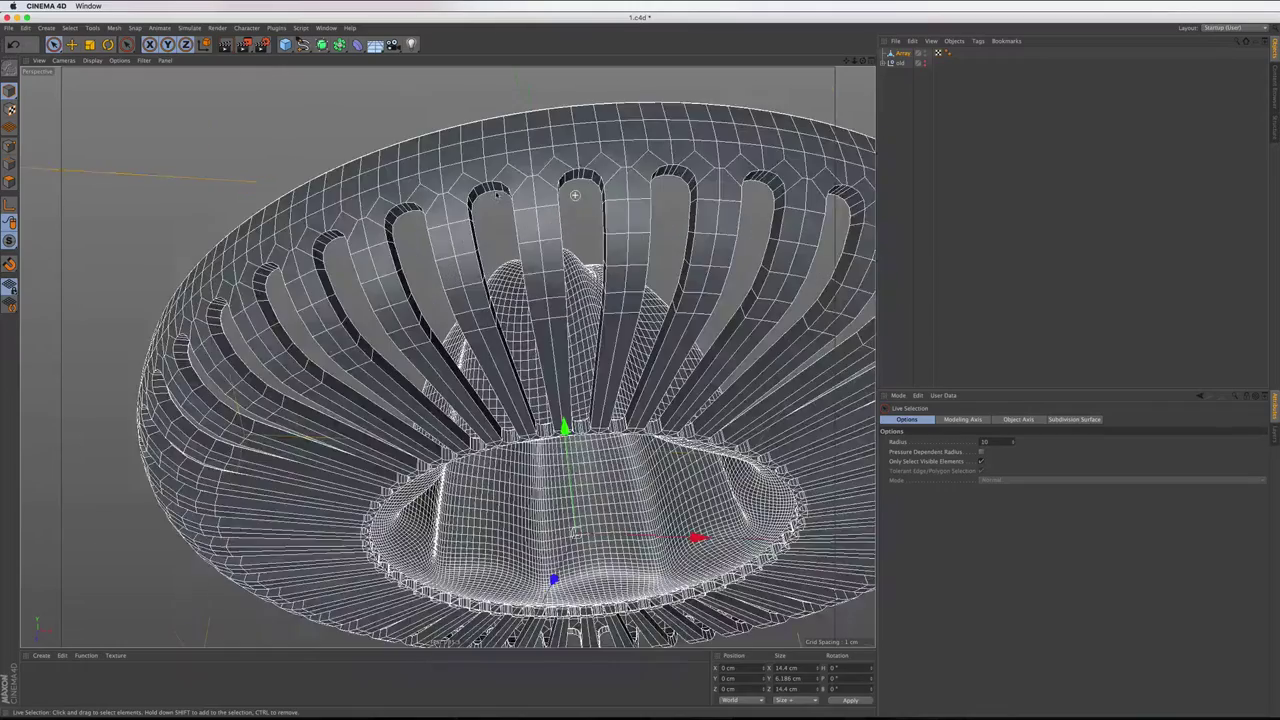
scroll(456, 184, "up", 3)
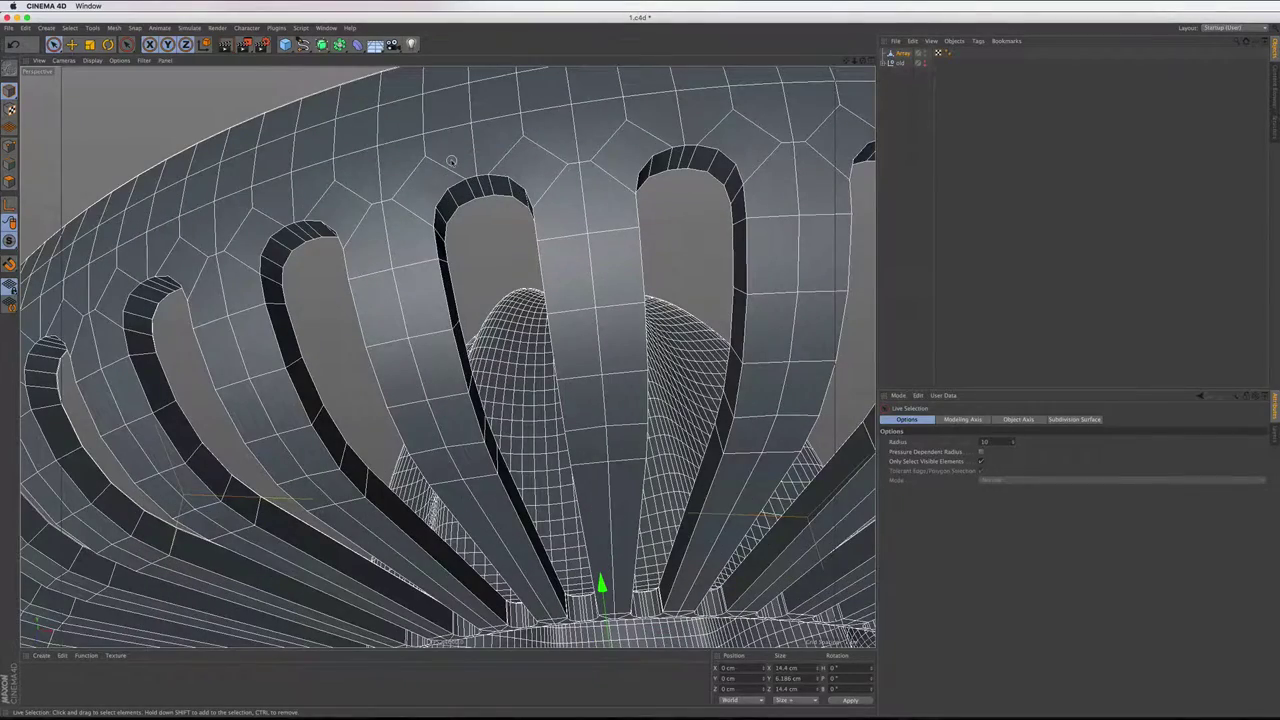
mouse_move(864, 61)
left_mouse_down()
mouse_move(864, 92)
mouse_move(516, 186)
left_mouse_up()
Undo the Connect to restore the separate Array pieces and frame Symmetry.1 up close
left_click(516, 186)
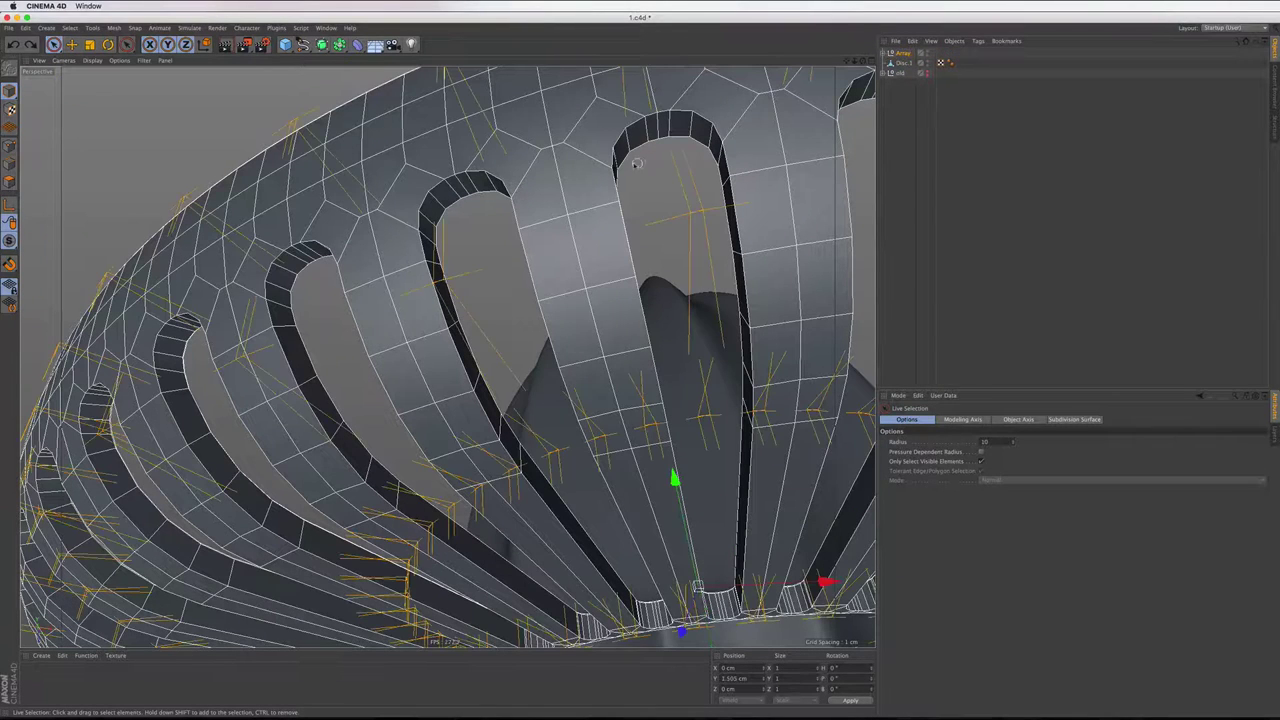
key("ctrl+z")
key("ctrl+z")
key("ctrl+z")
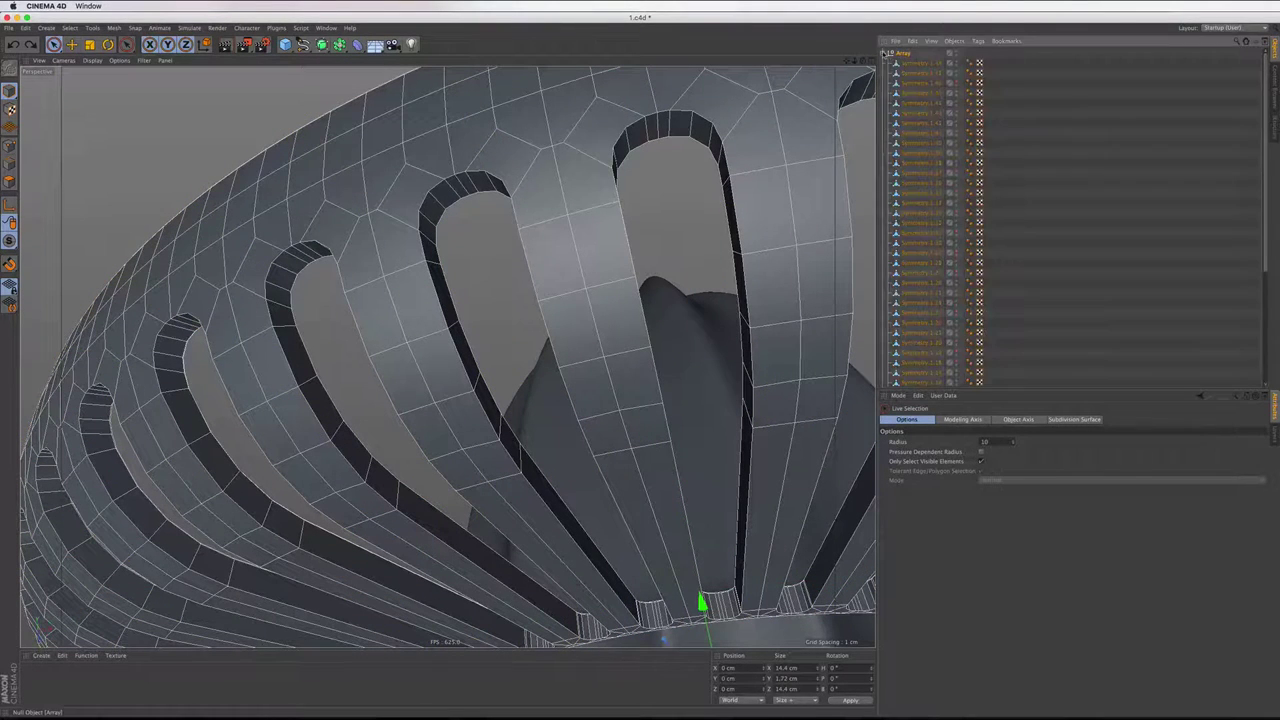
key("ctrl+z")
key("ctrl+z")
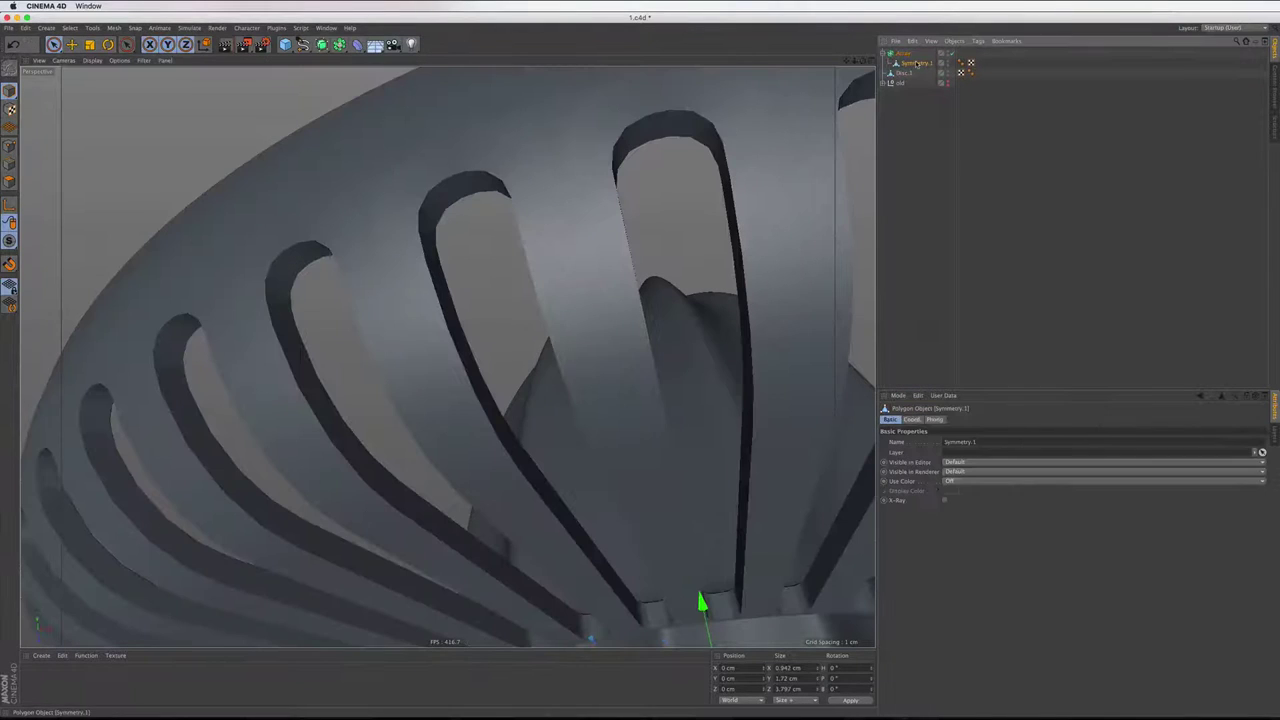
key("ctrl+shift+z")
key("ctrl+shift+z")
key("ctrl+shift+z")
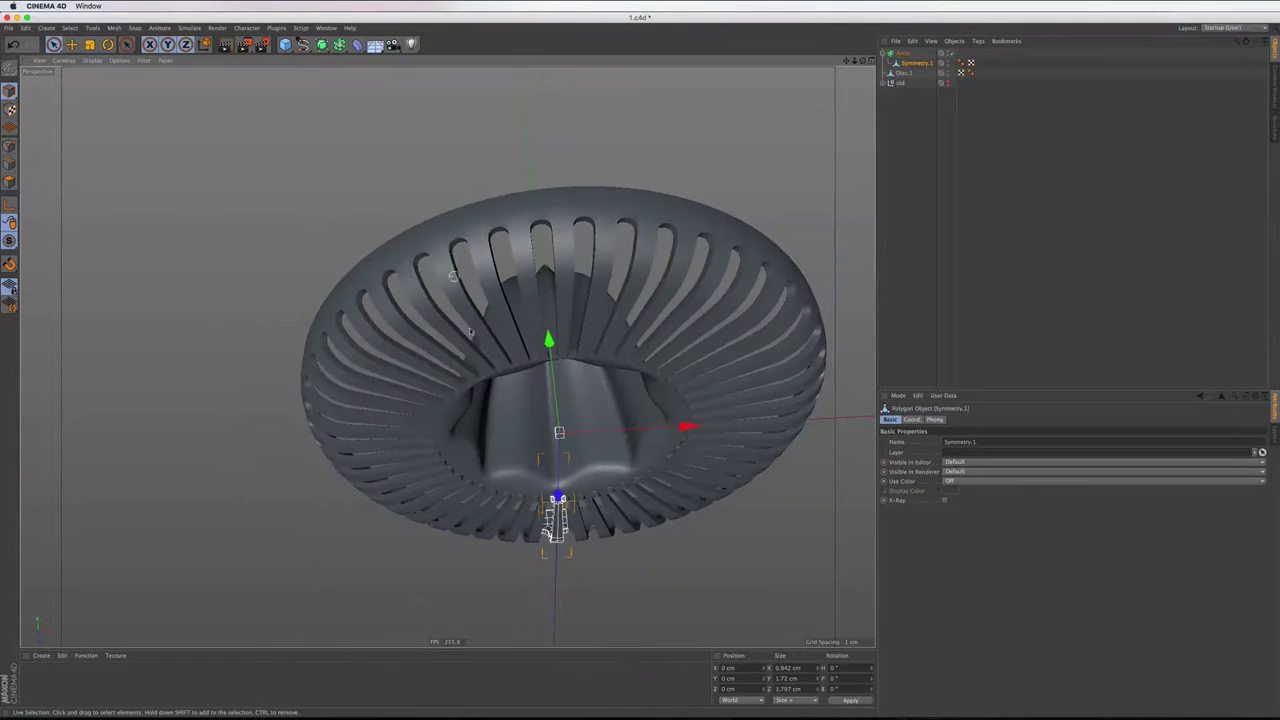
key("ctrl+shift+z")
key("ctrl+shift+z")
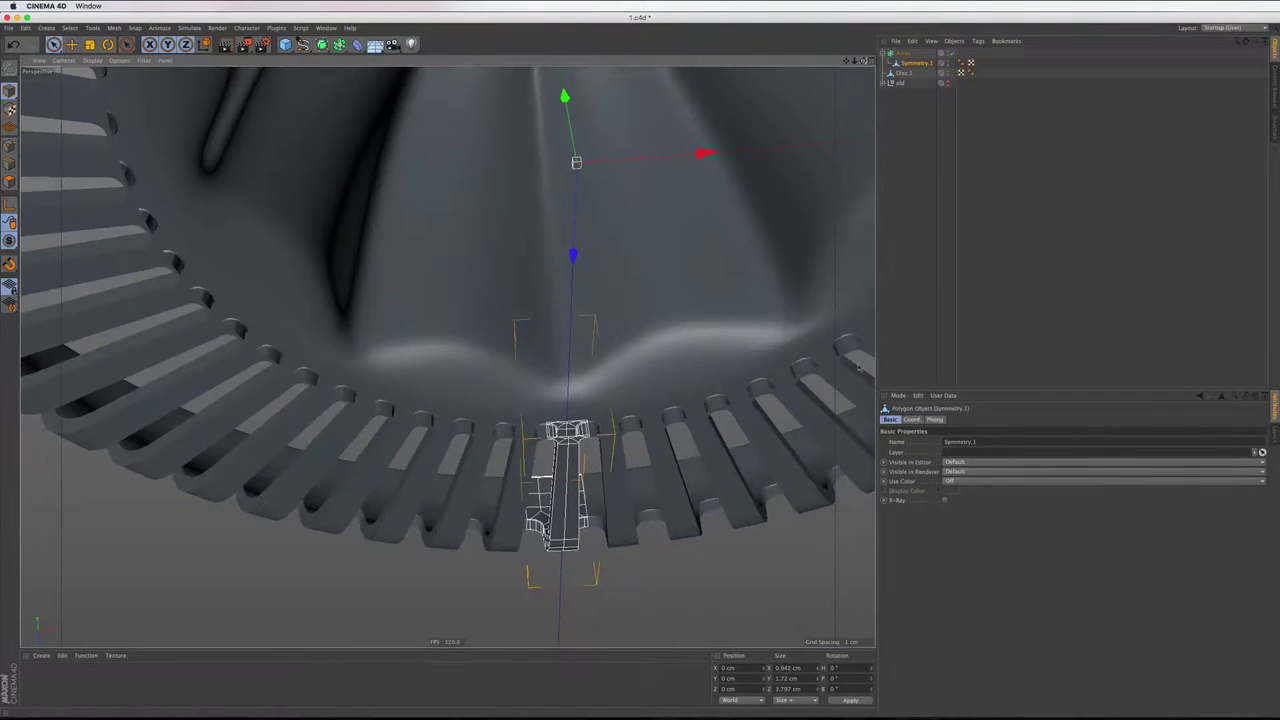
key("ctrl+shift+z")
key("ctrl+shift+z")
key("ctrl+shift+z")
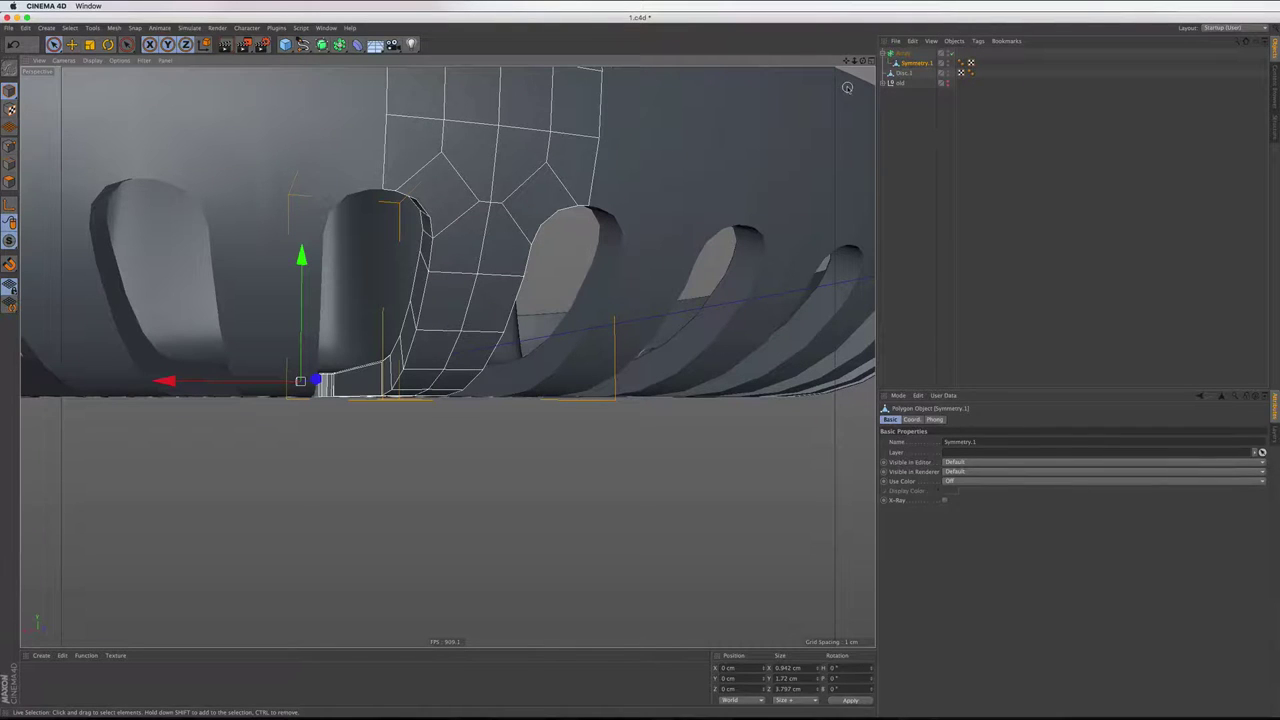
scroll(574, 229, "up", 3)
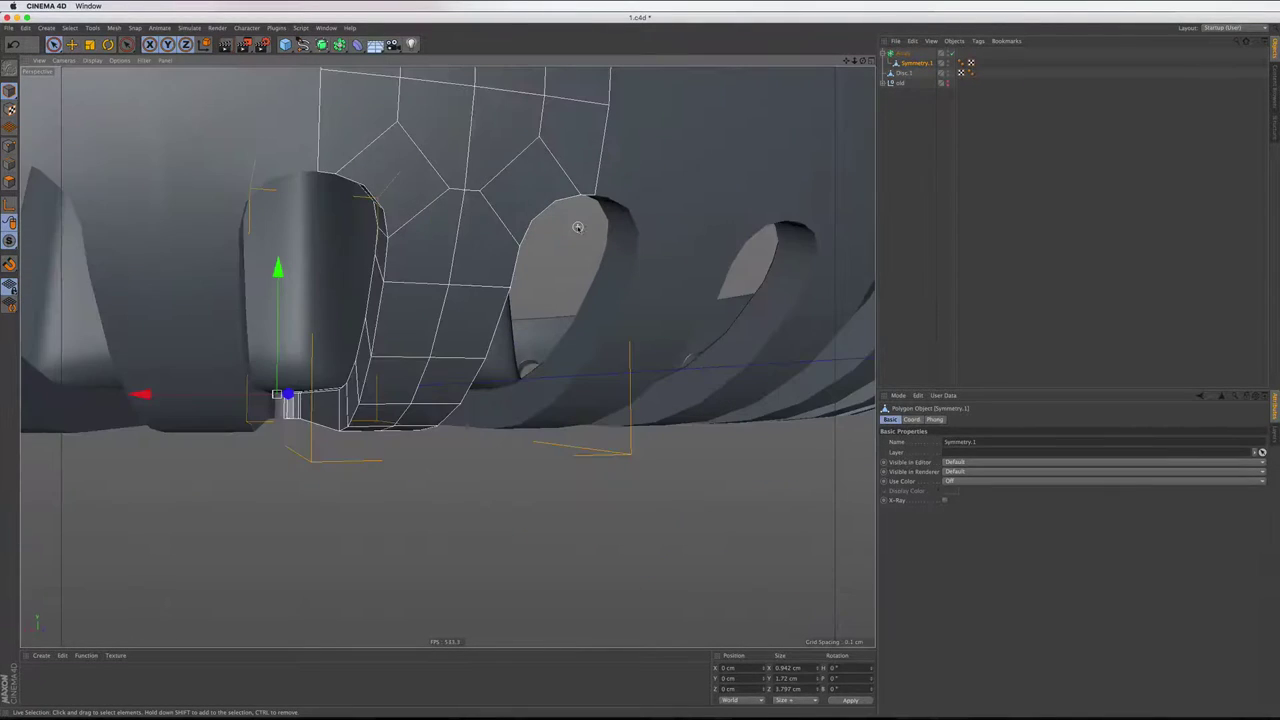
scroll(580, 222, "down", 2)
Loop-select the two slot-side edge loops on Symmetry.1
left_click(9, 163)
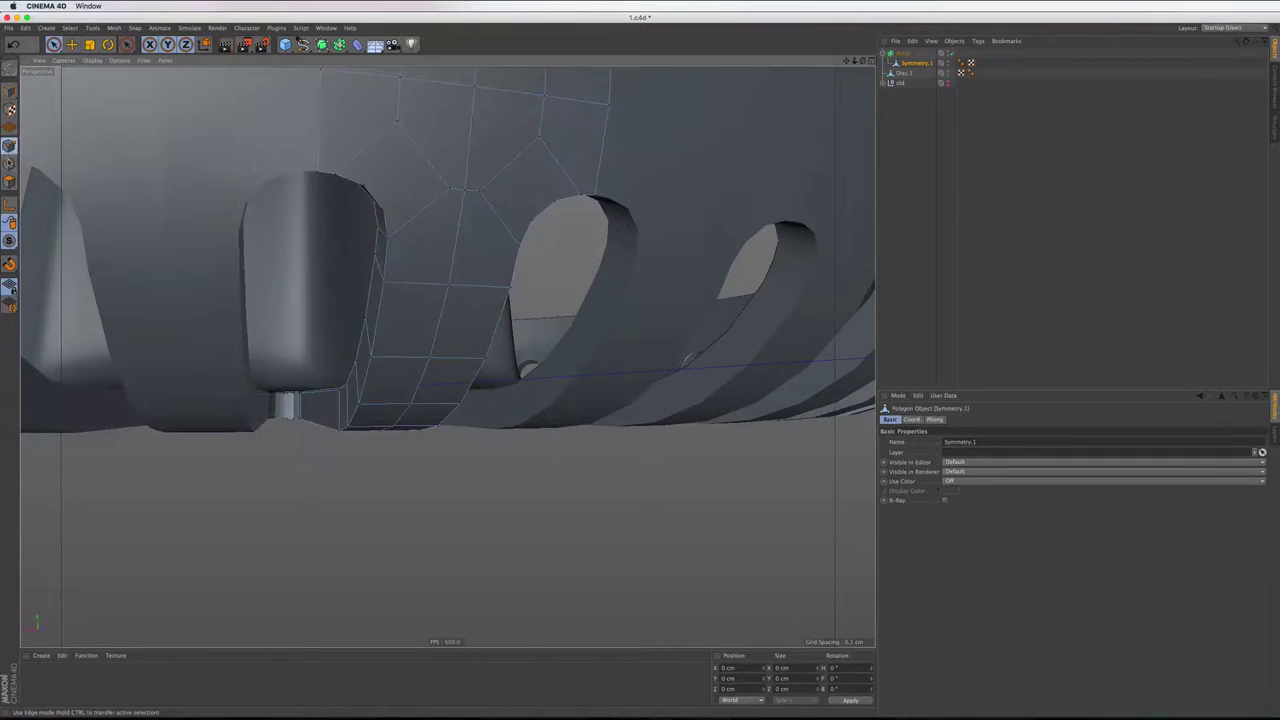
key("v")
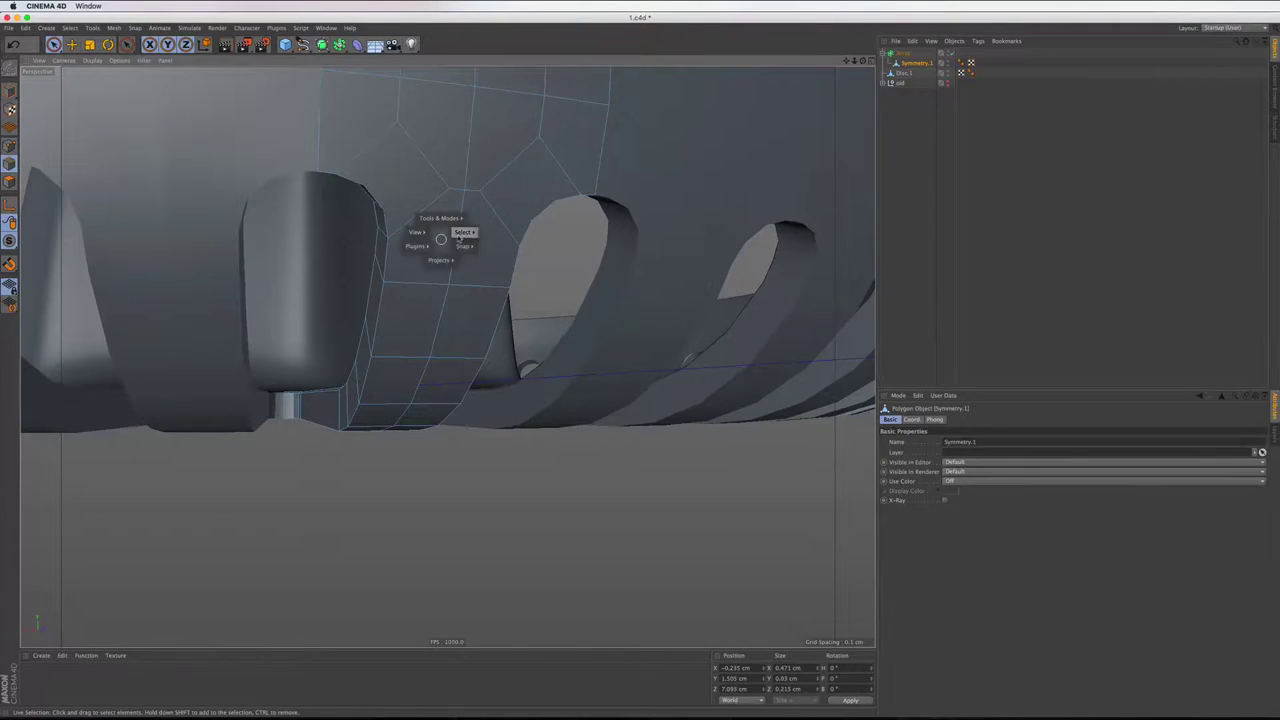
left_click(522, 238)
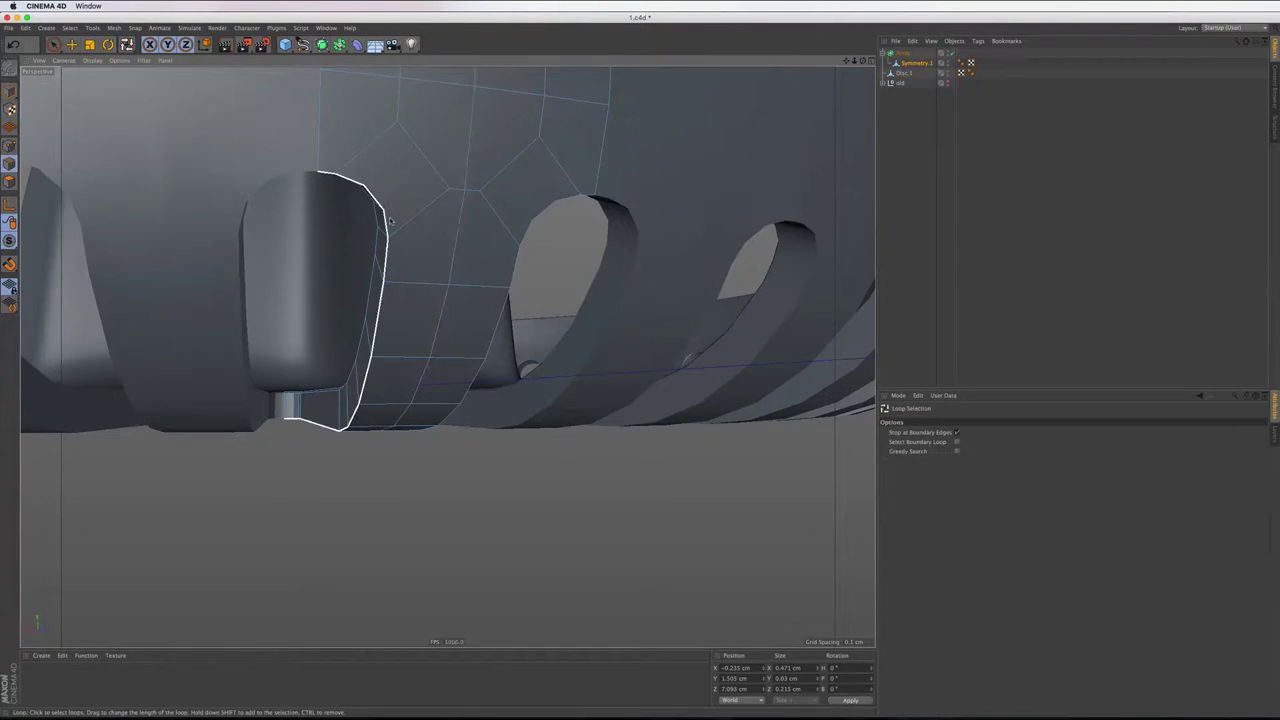
left_click(389, 220)
left_click(530, 230, "shift")
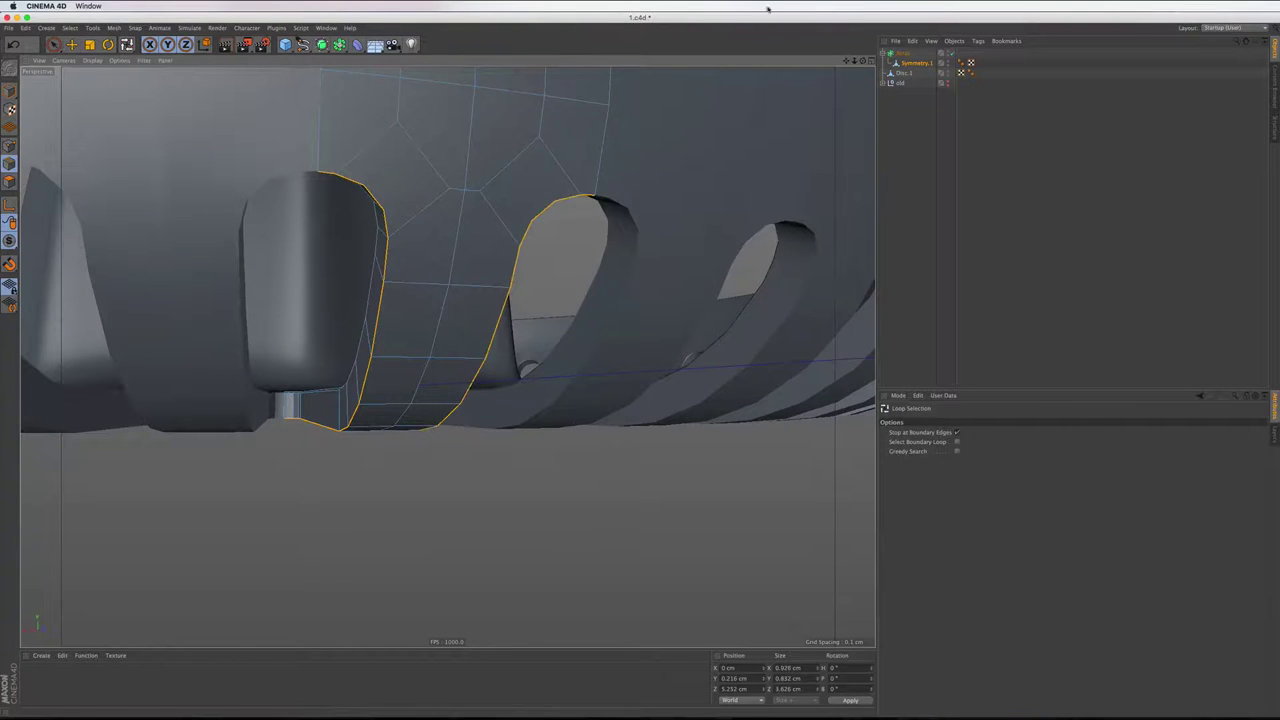
left_click_drag(443, 357, 578, 211, "alt")
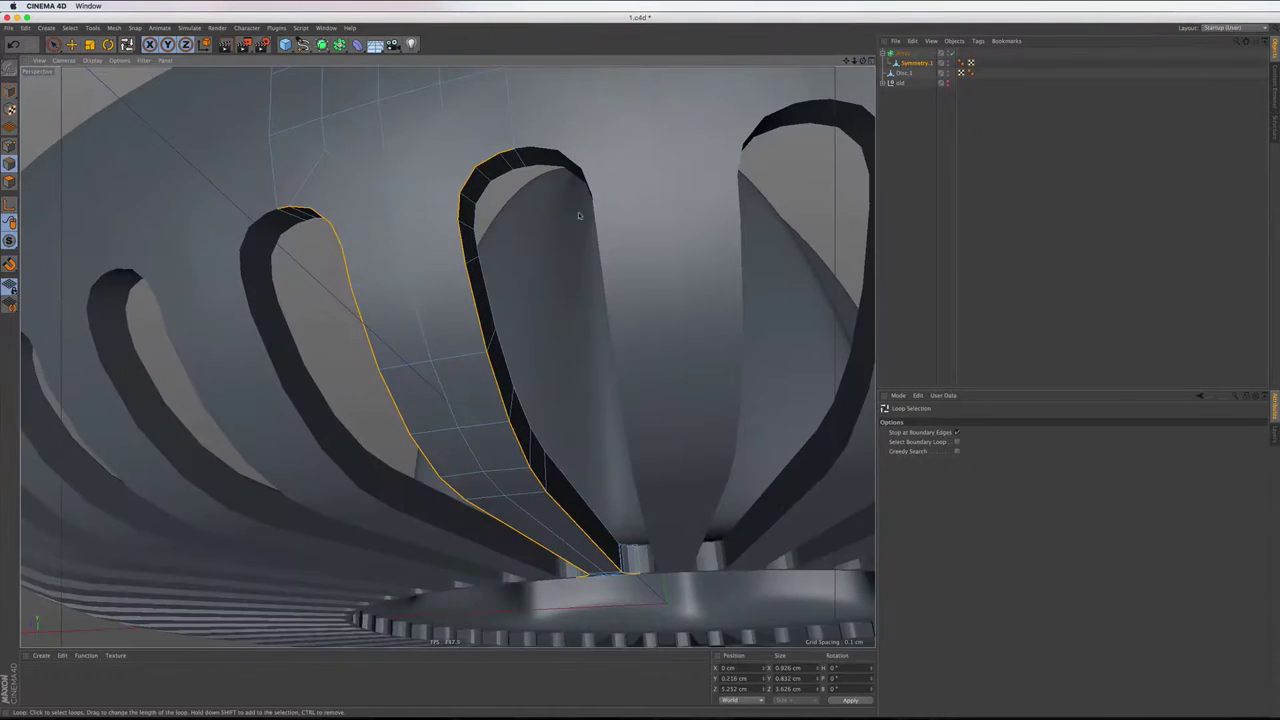
Bevel the selected loops with 0 subdivisions and a 0.02 cm offset
right_click(557, 200)
left_click(585, 401)
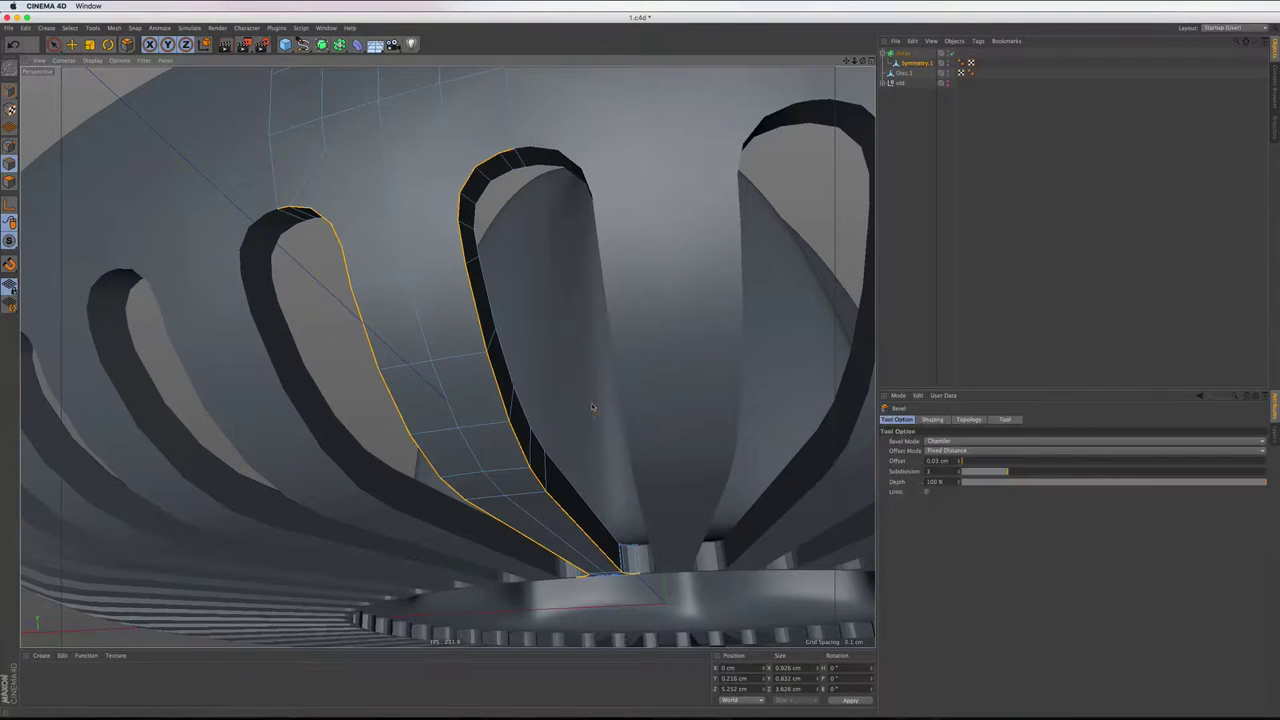
left_click(943, 474)
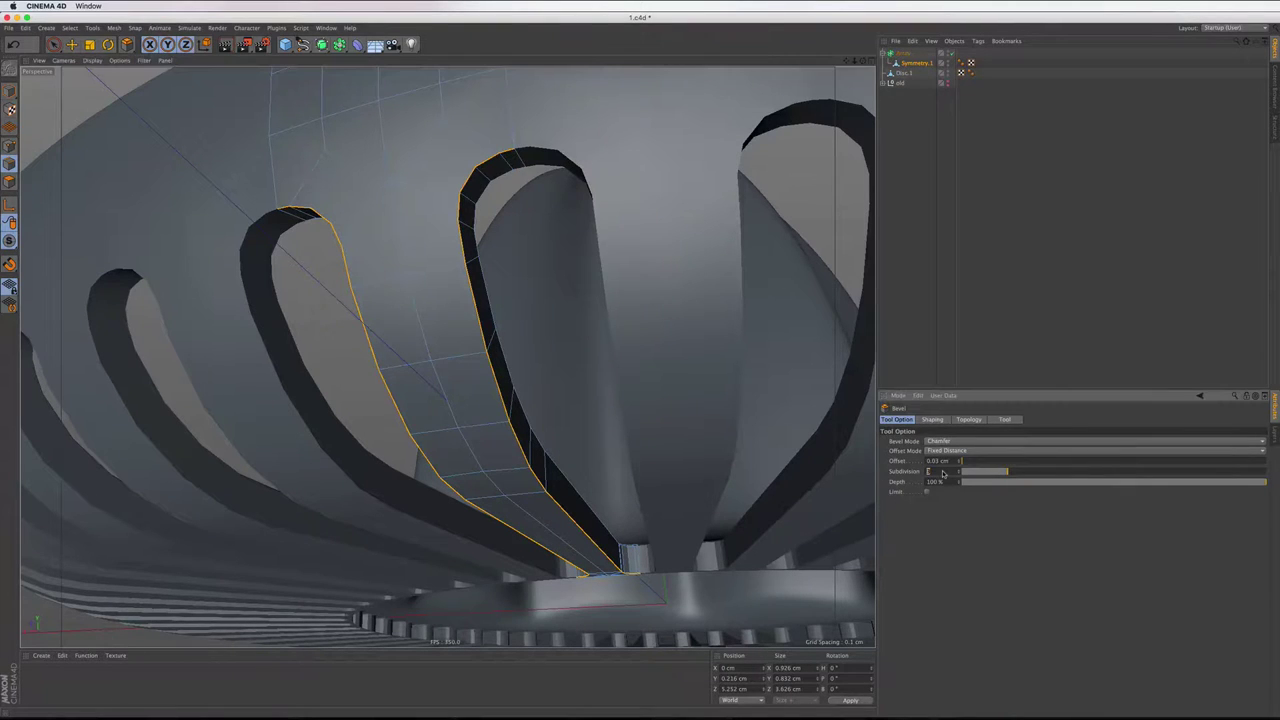
key("Return")
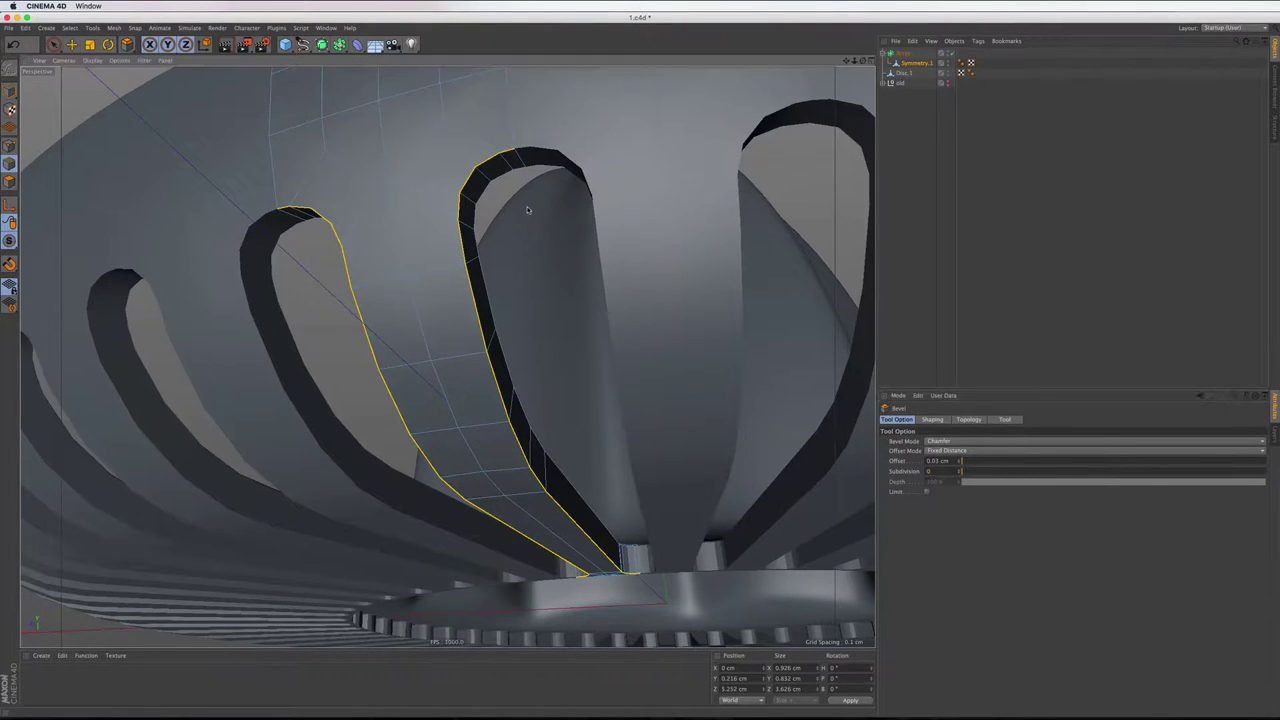
key("ctrl+z")
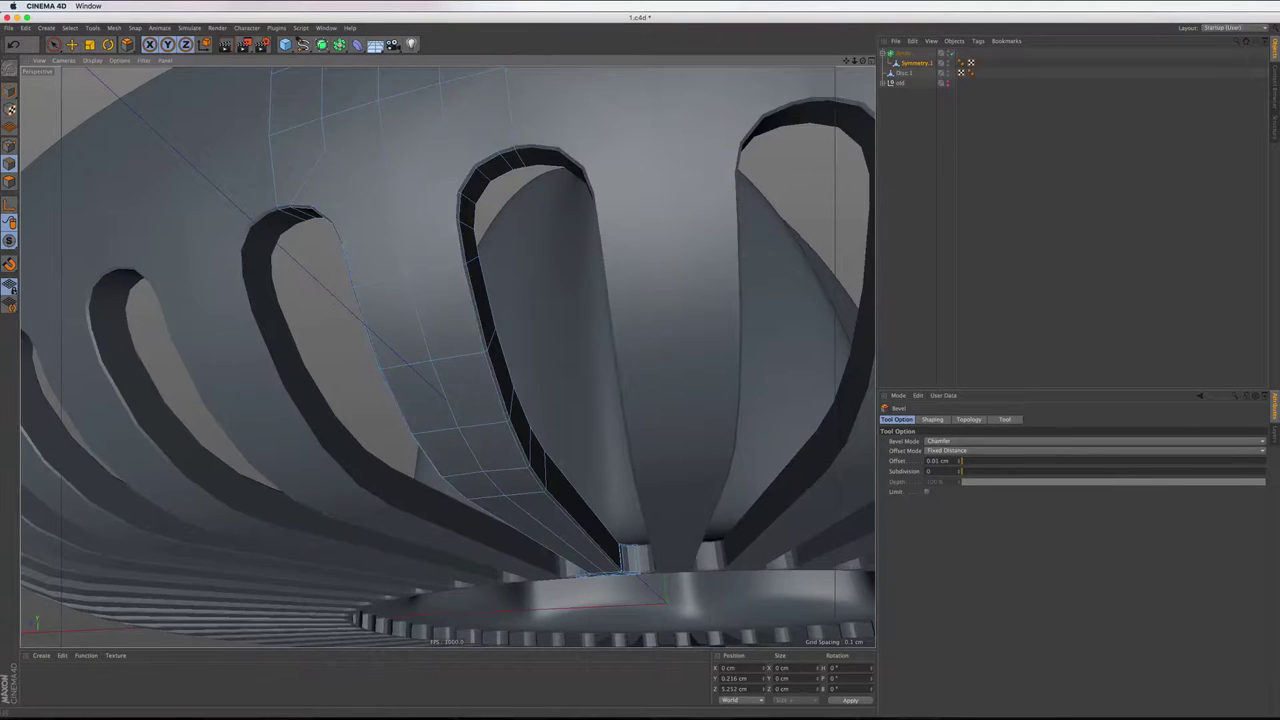
left_click(960, 458)
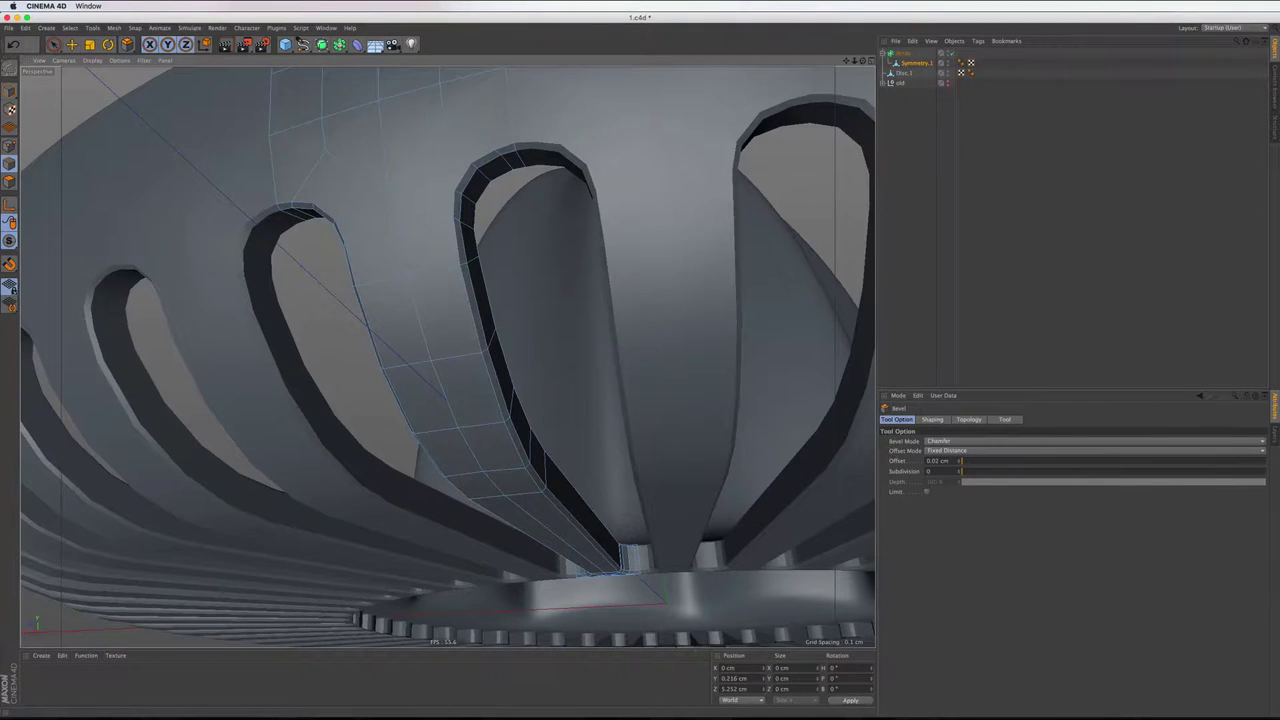
key("ctrl+z")
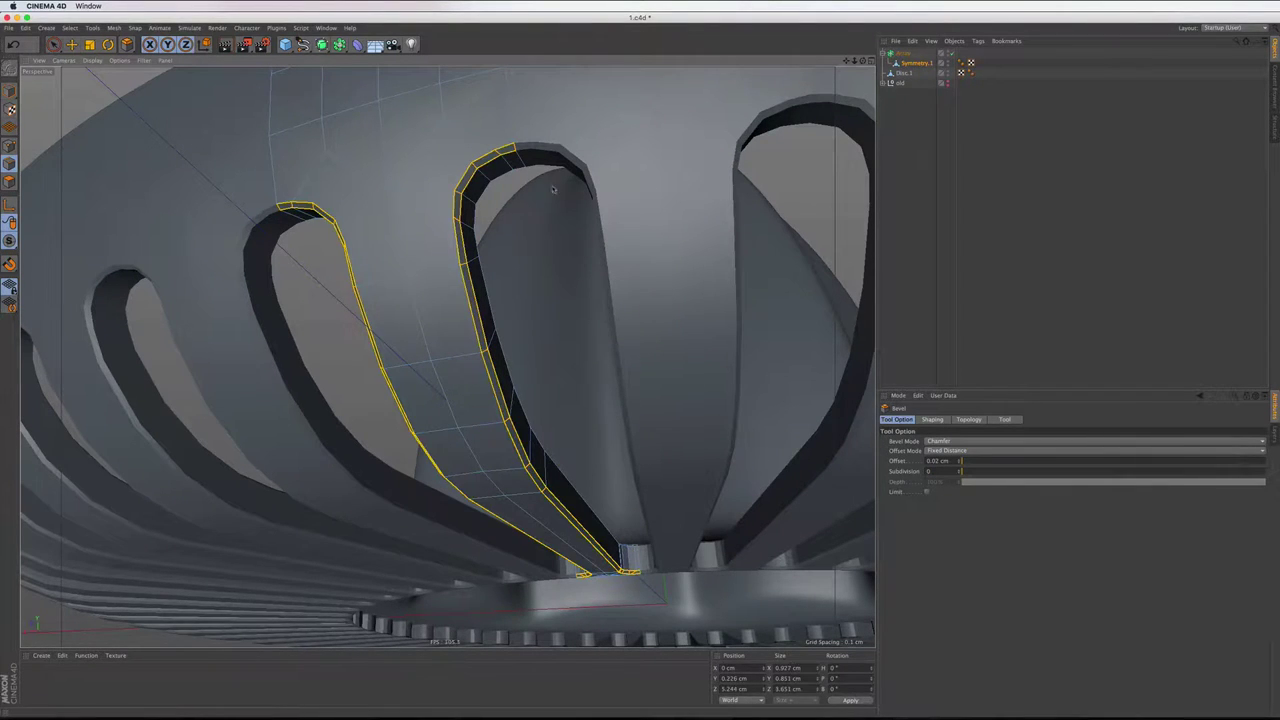
left_click(895, 187)
left_click_drag(671, 380, 636, 208, "alt")
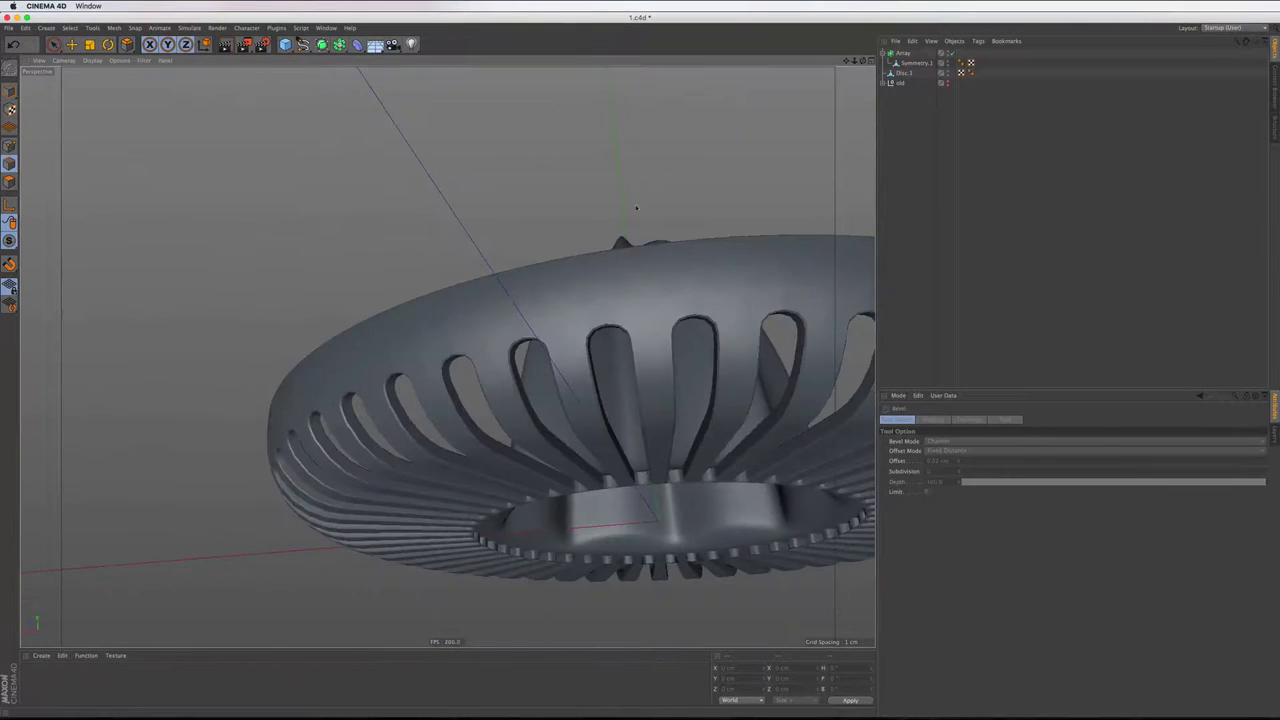
Select all 49 Array child pieces and connect them into one mesh, deleting the originals
left_click(903, 52)
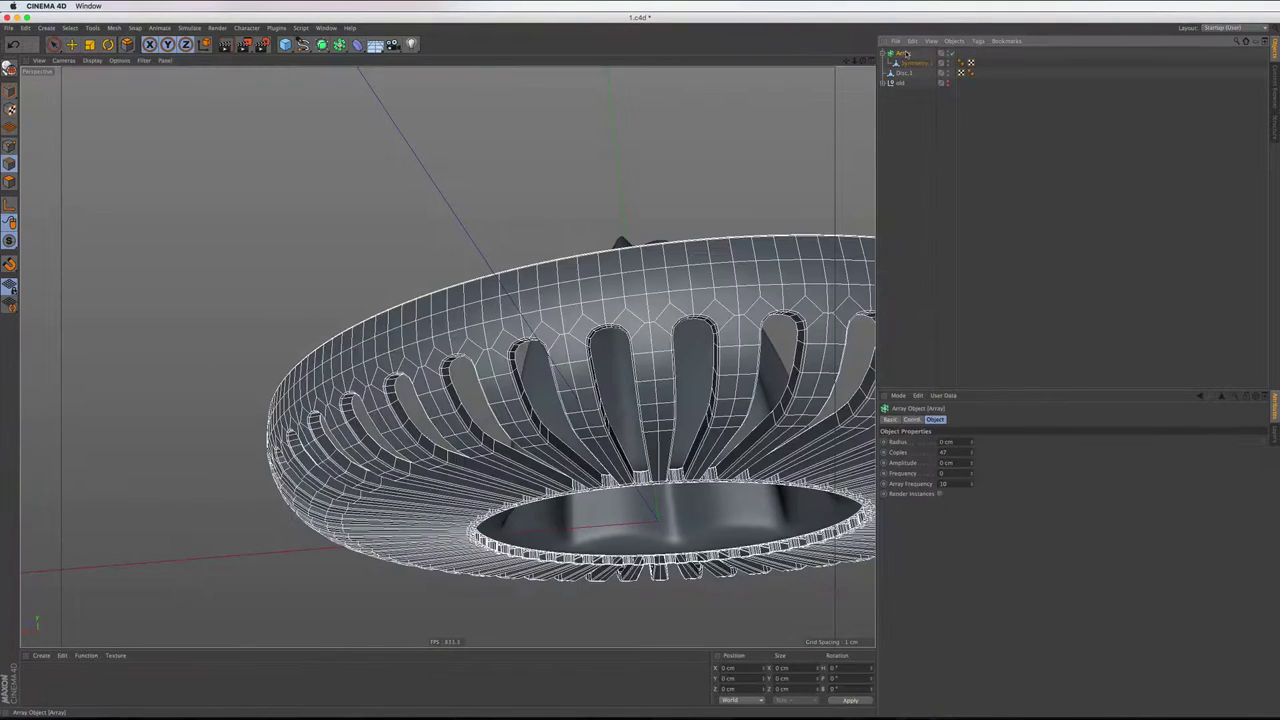
left_click(900, 62)
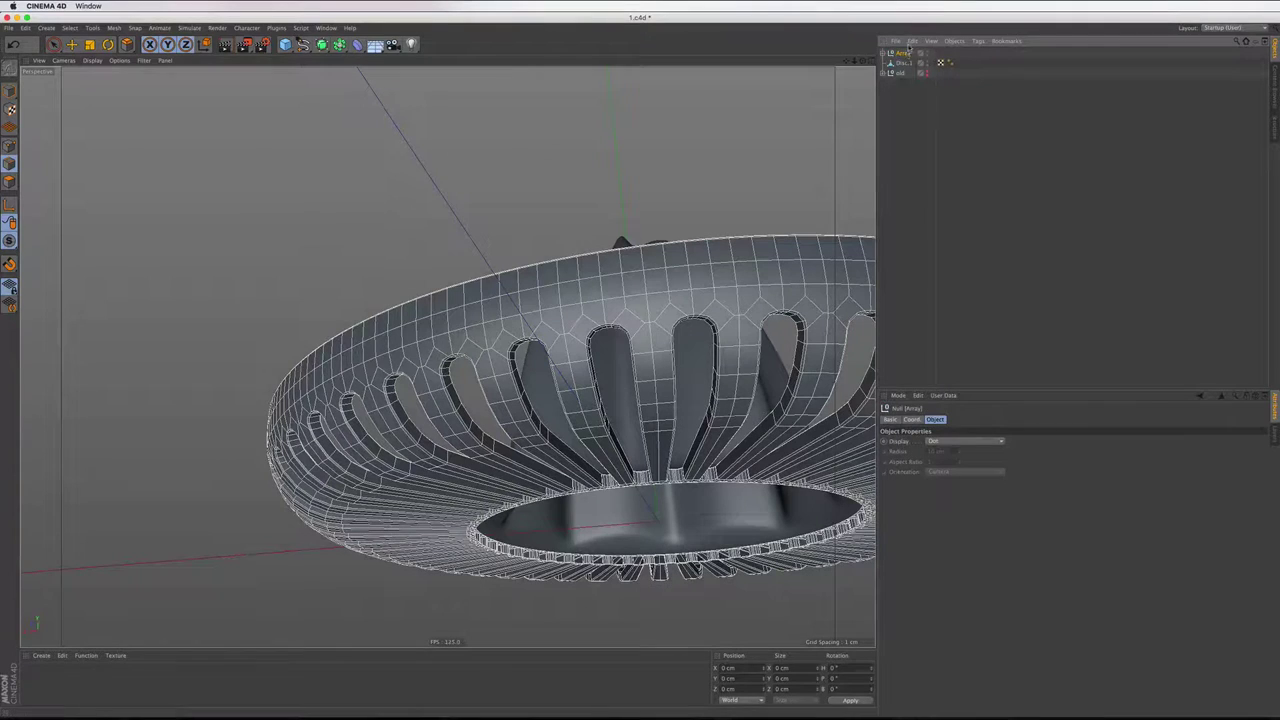
left_click(912, 41)
left_click(935, 157)
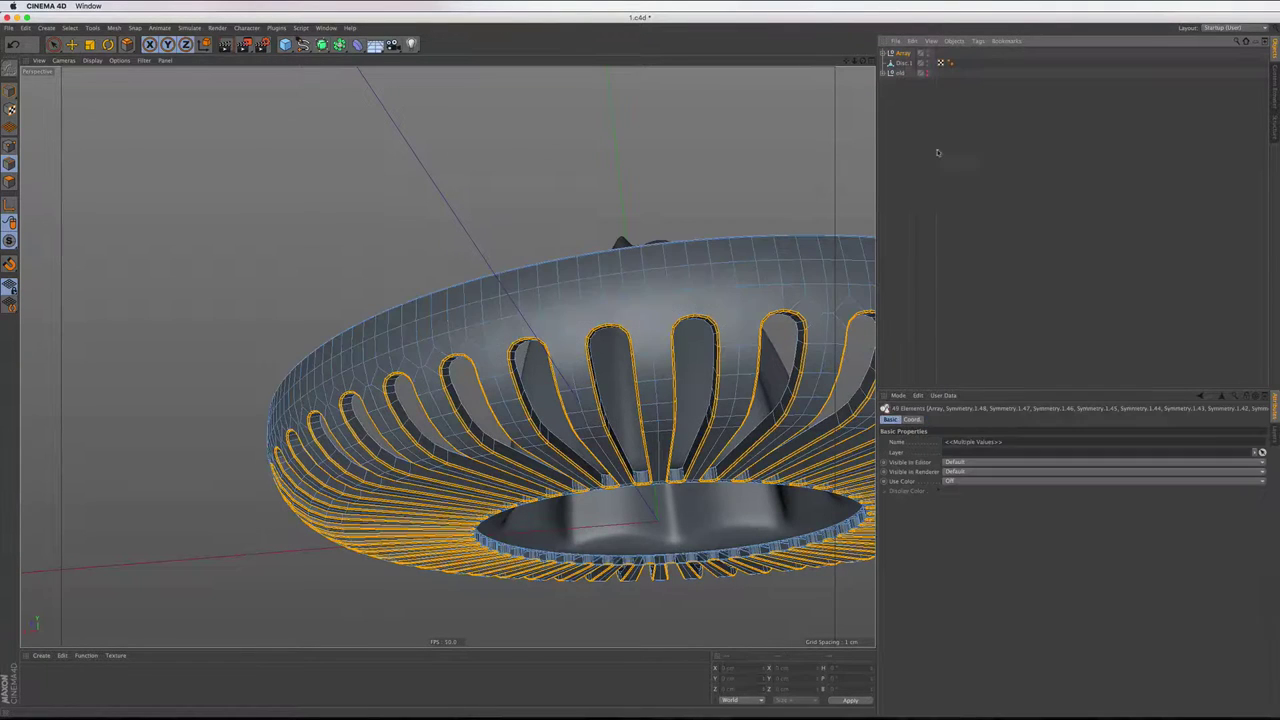
right_click(910, 58)
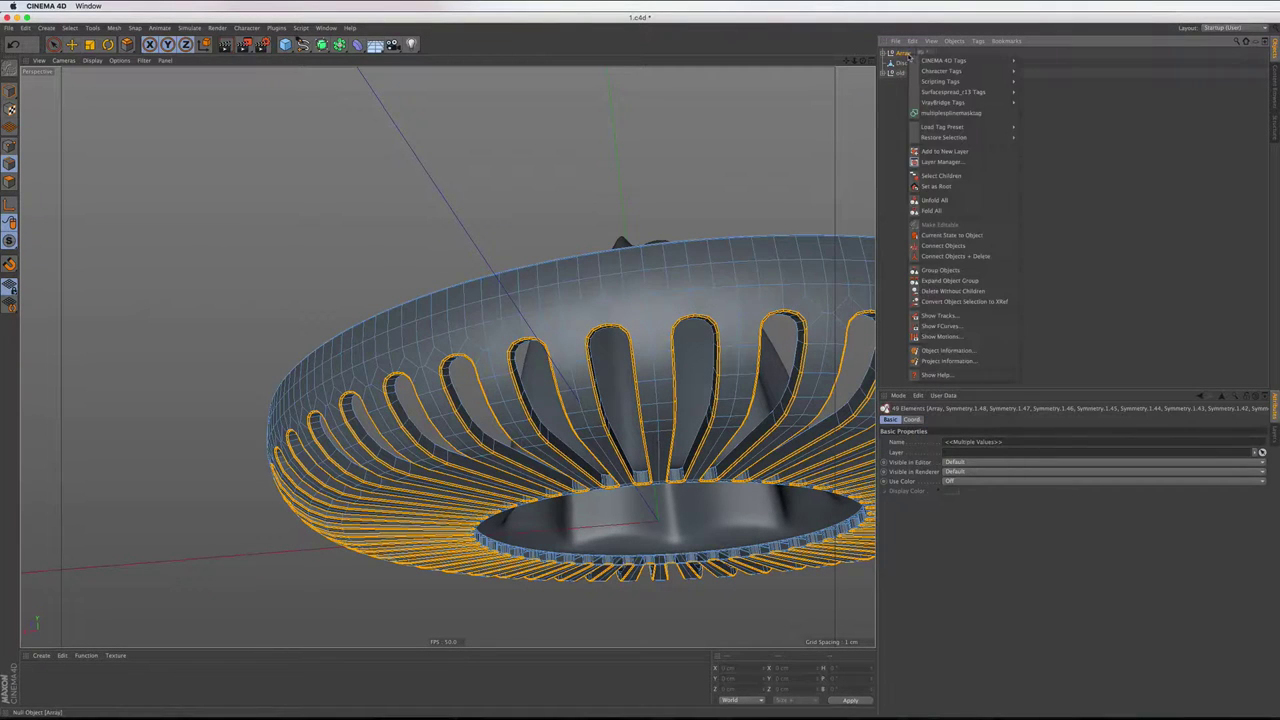
left_click(942, 256)
Optimize the merged Array.1 mesh at 0.002 cm tolerance
left_click(12, 90)
right_click(333, 140)
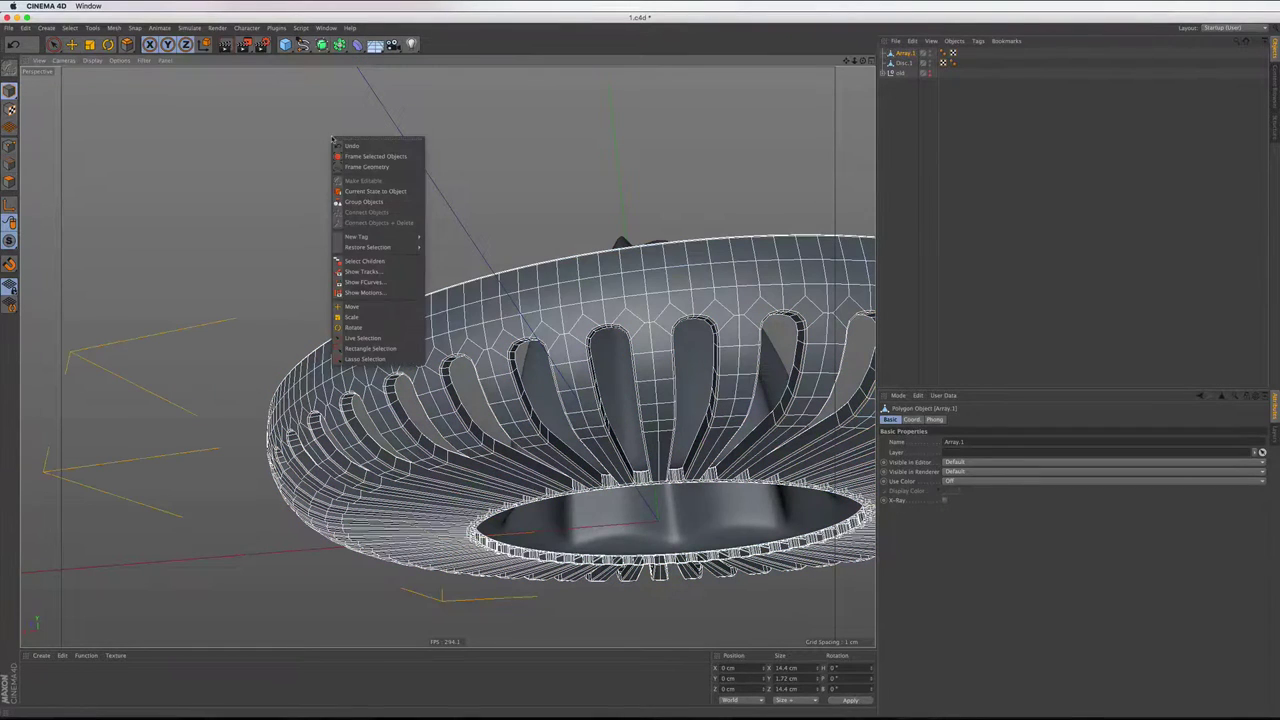
left_click(100, 31)
left_click(114, 27)
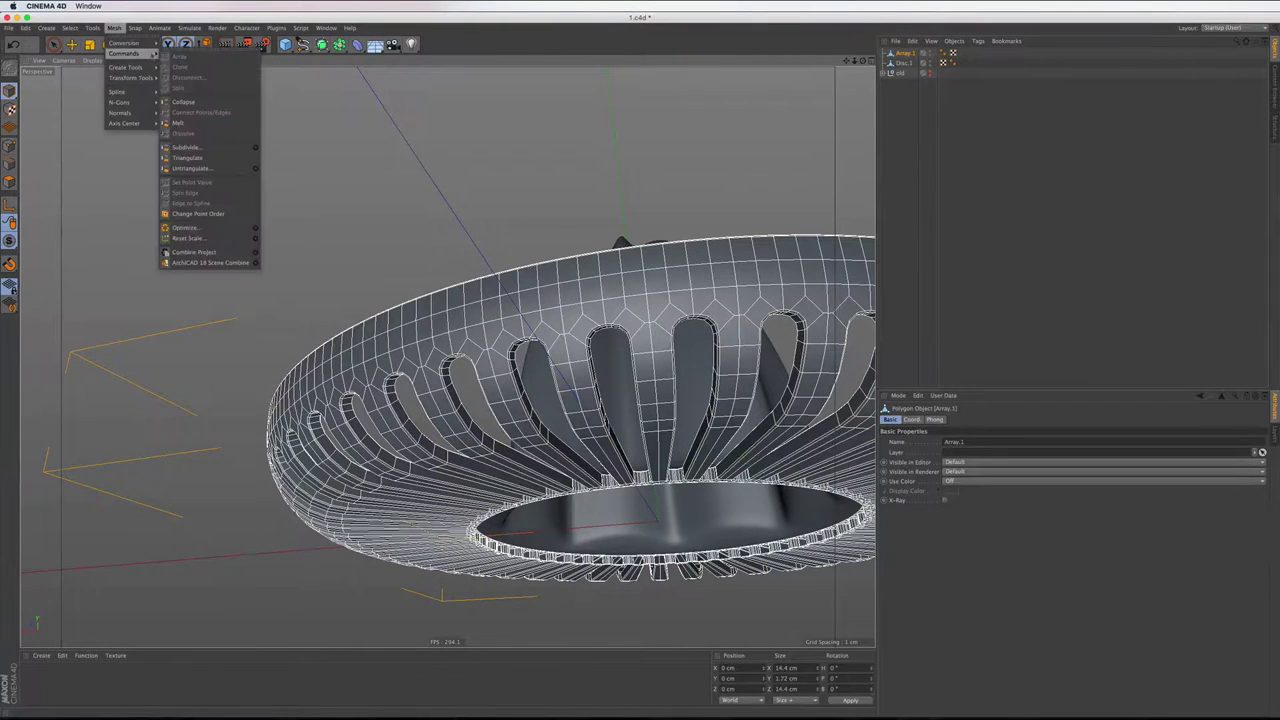
left_click(255, 228)
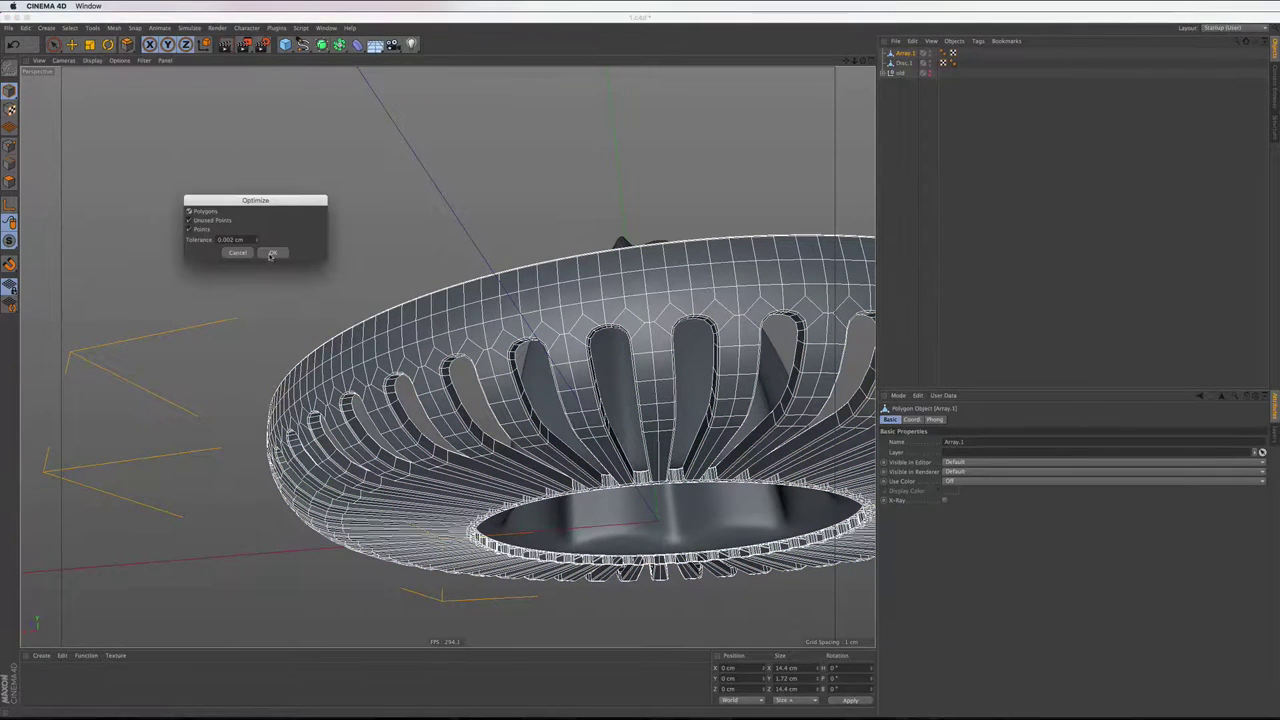
left_click(272, 253)
left_click(901, 159)
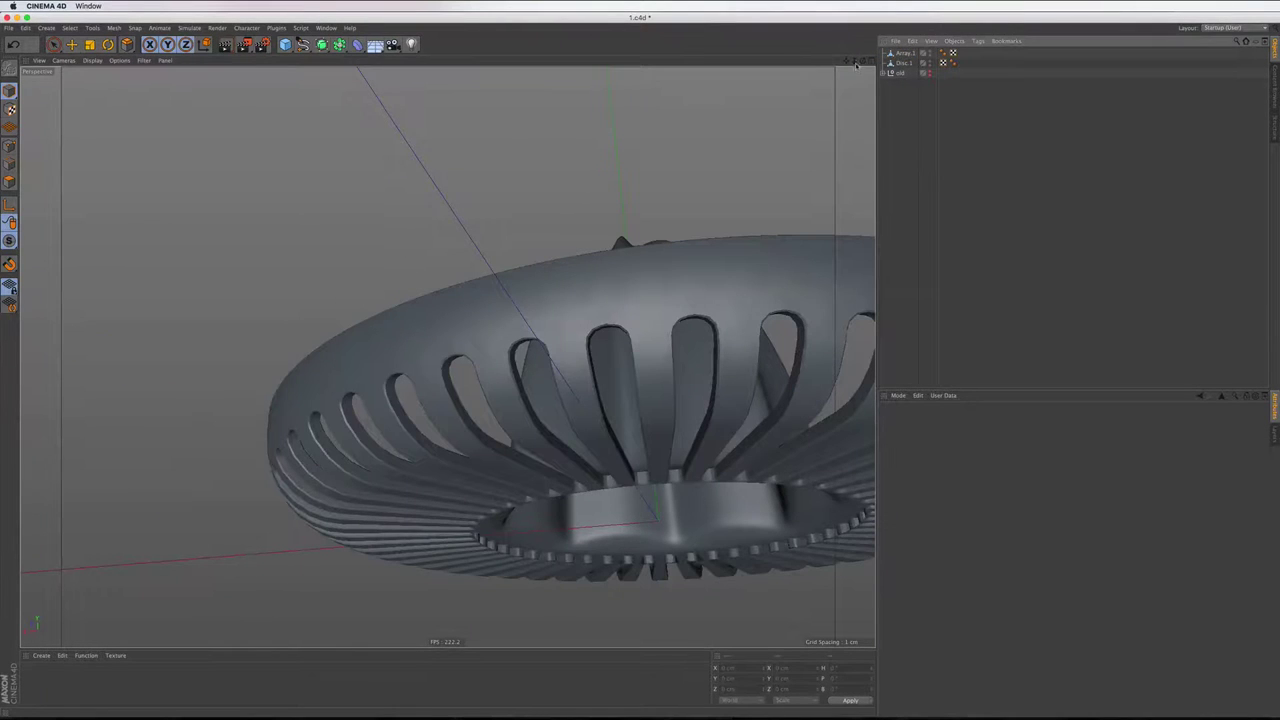
mouse_move(855, 65)
left_mouse_down()
mouse_move(815, 75)
mouse_move(880, 100)
left_mouse_up()
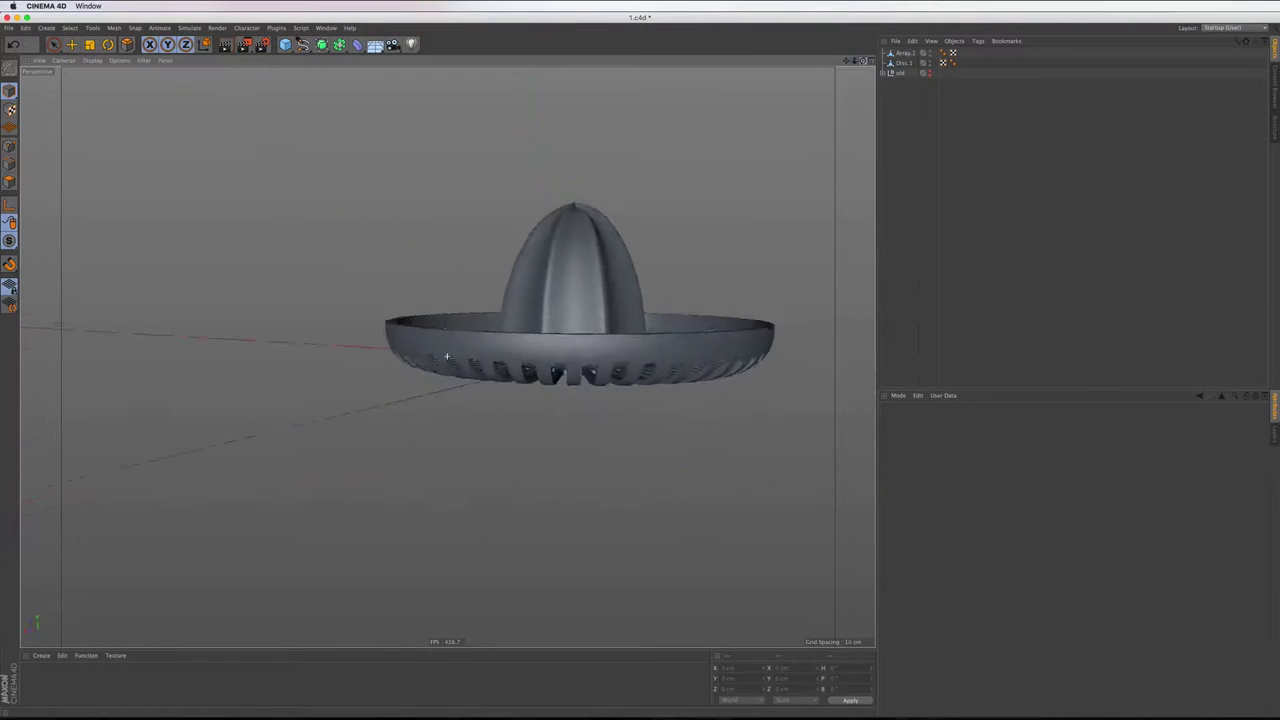
Check the render settings and frame the whole juicer in the view
left_click_drag(447, 356, 447, 356, "alt")
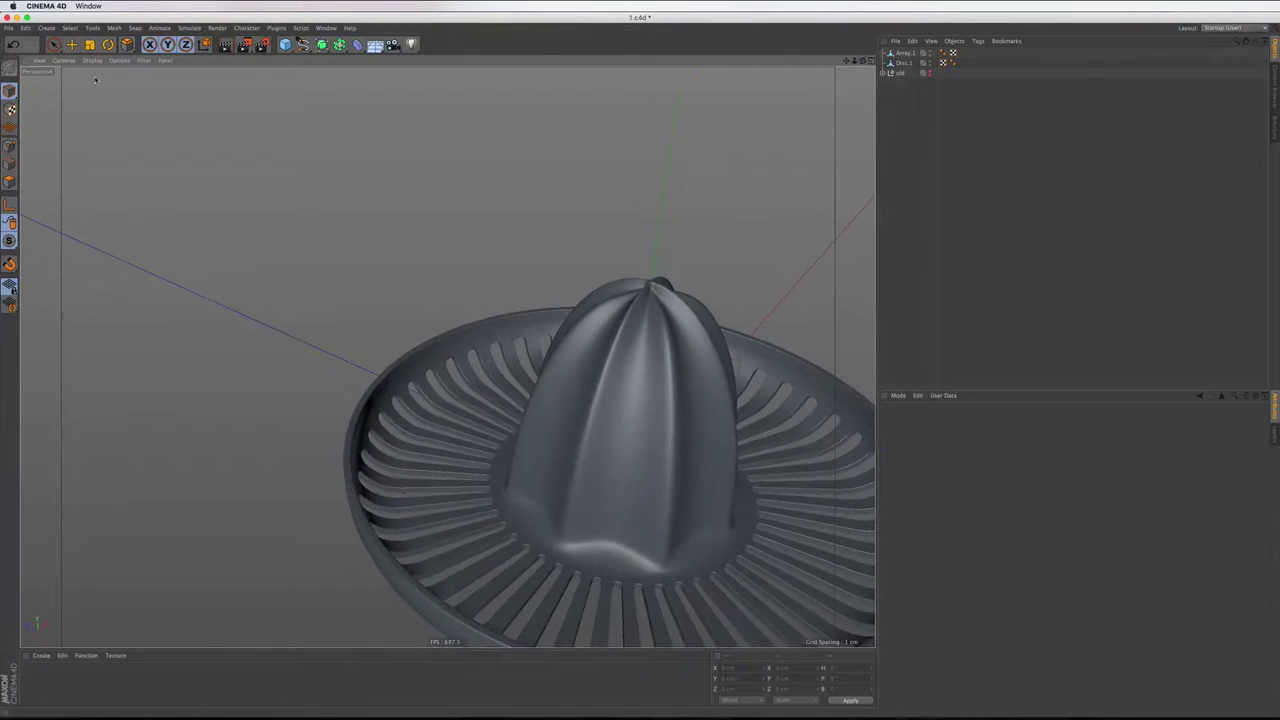
left_click_drag(96, 80, 120, 90, "alt")
left_click(264, 44)
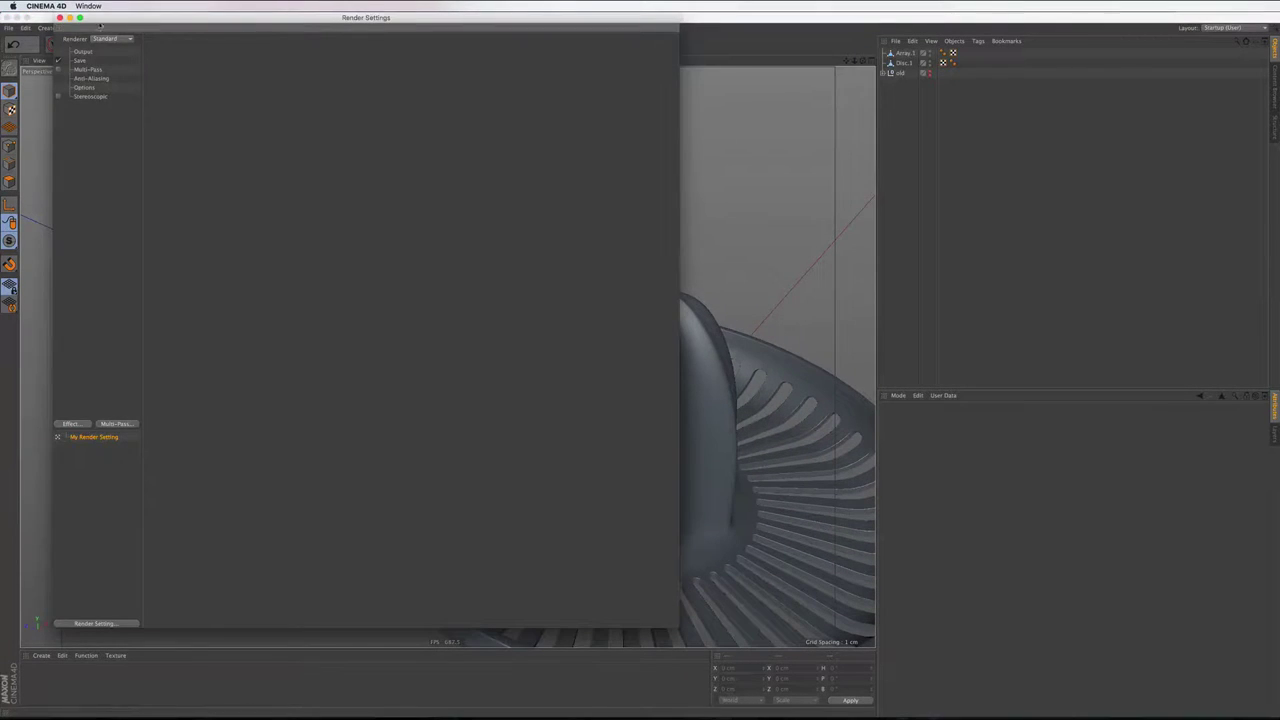
left_click(61, 18)
key("h")
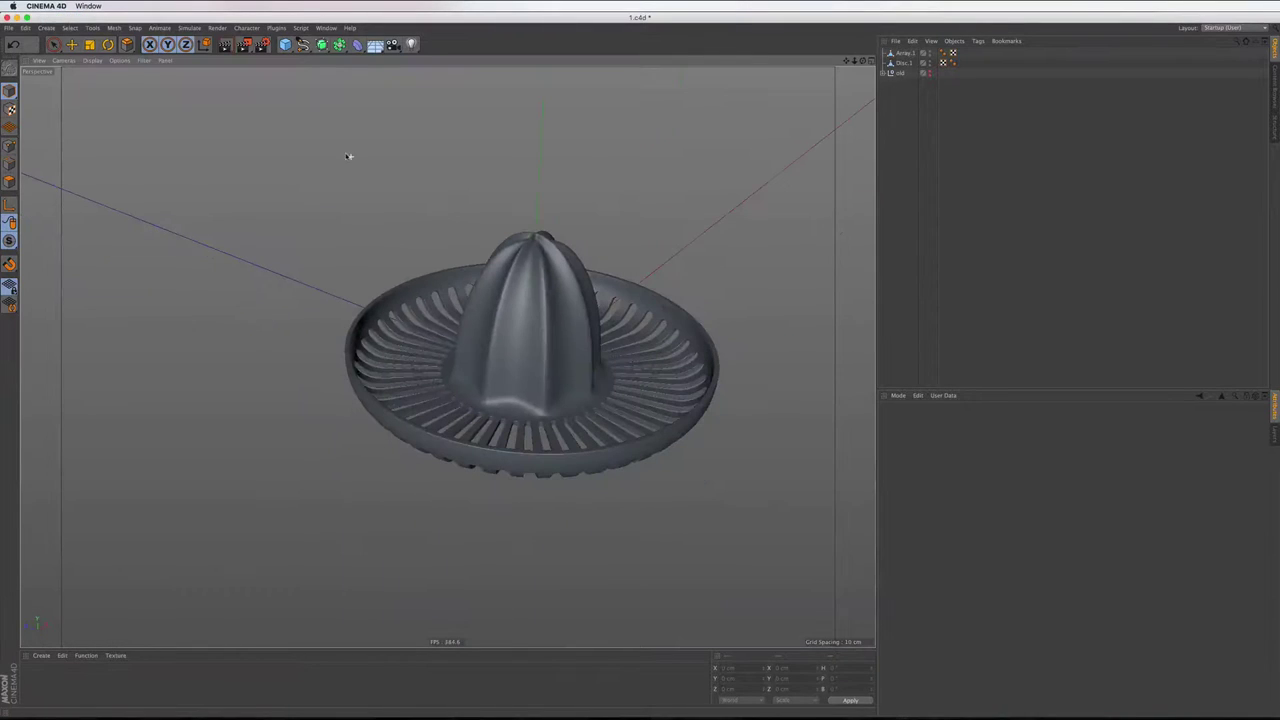
Connect Array.1 and Disc.1 into a single Array mesh, deleting the originals
left_click(892, 62)
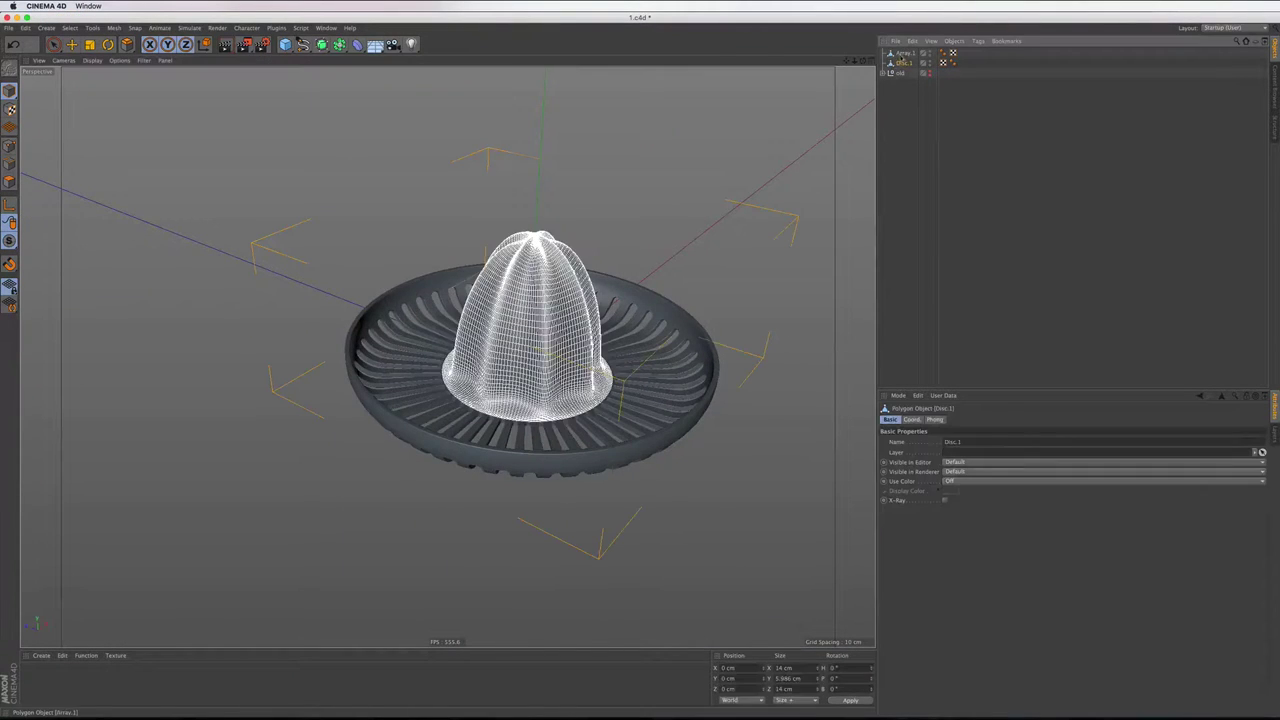
left_click(900, 52, "shift")
right_click(900, 52)
left_click(947, 259)
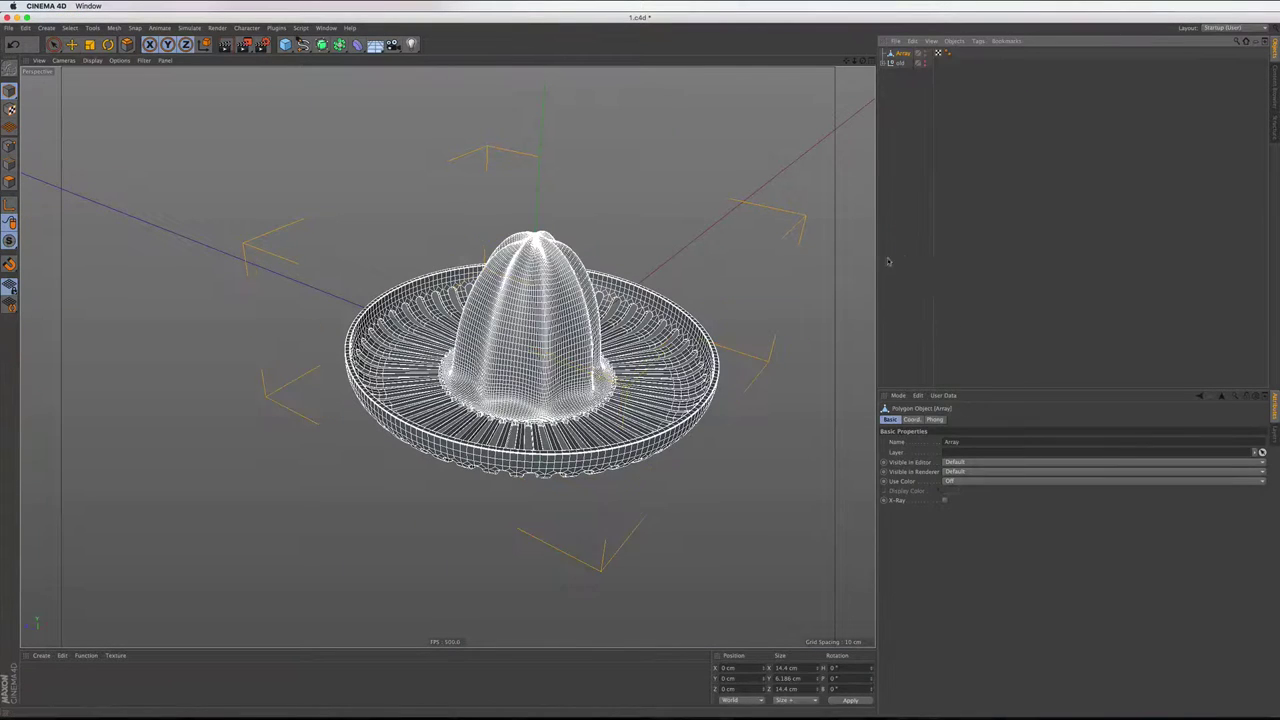
scroll(561, 237, "up", 2)
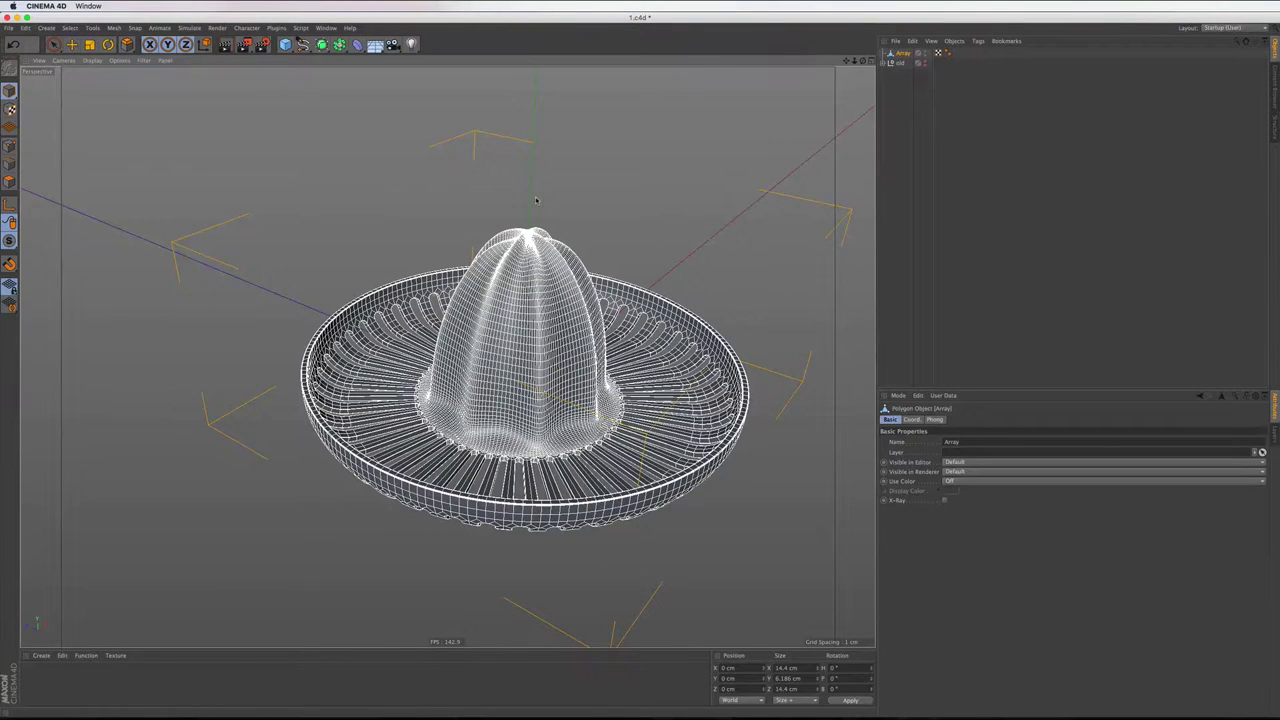
left_click(900, 142)
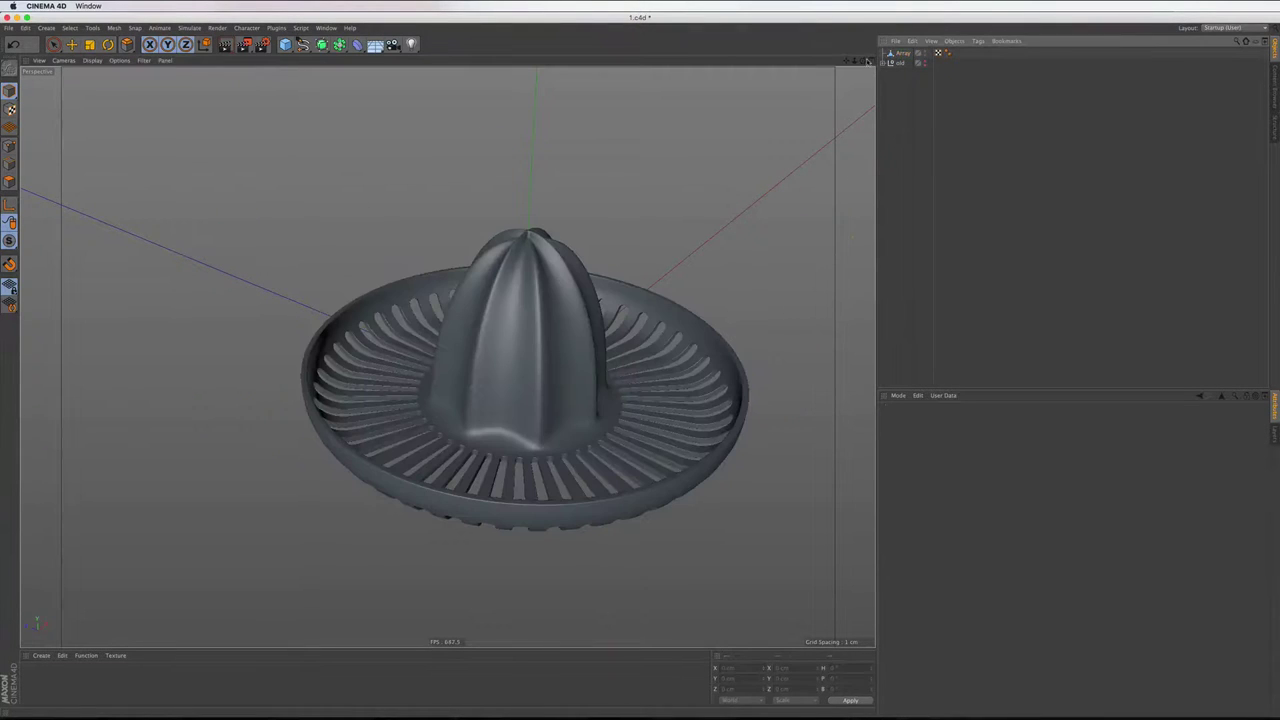
left_click_drag(868, 61, 866, 110)
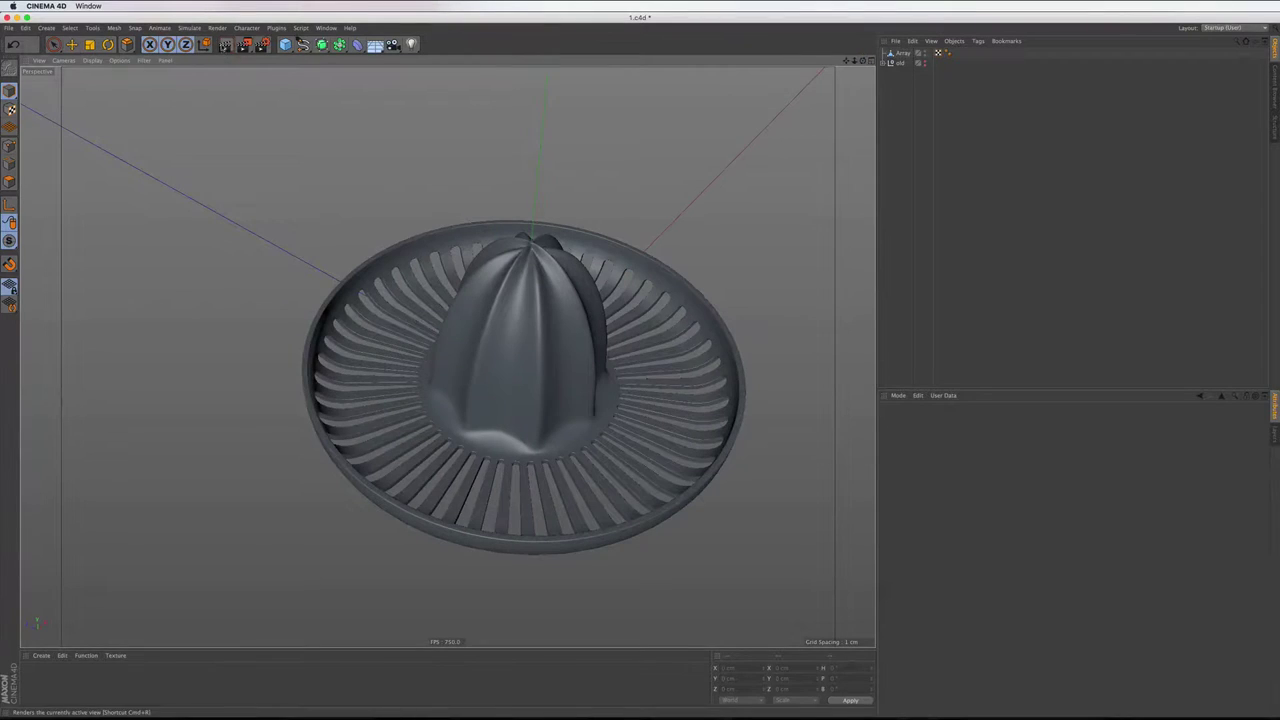
Test-render the joined juicer twice to check the model
left_click(226, 44)
scroll(408, 339, "down", 5)
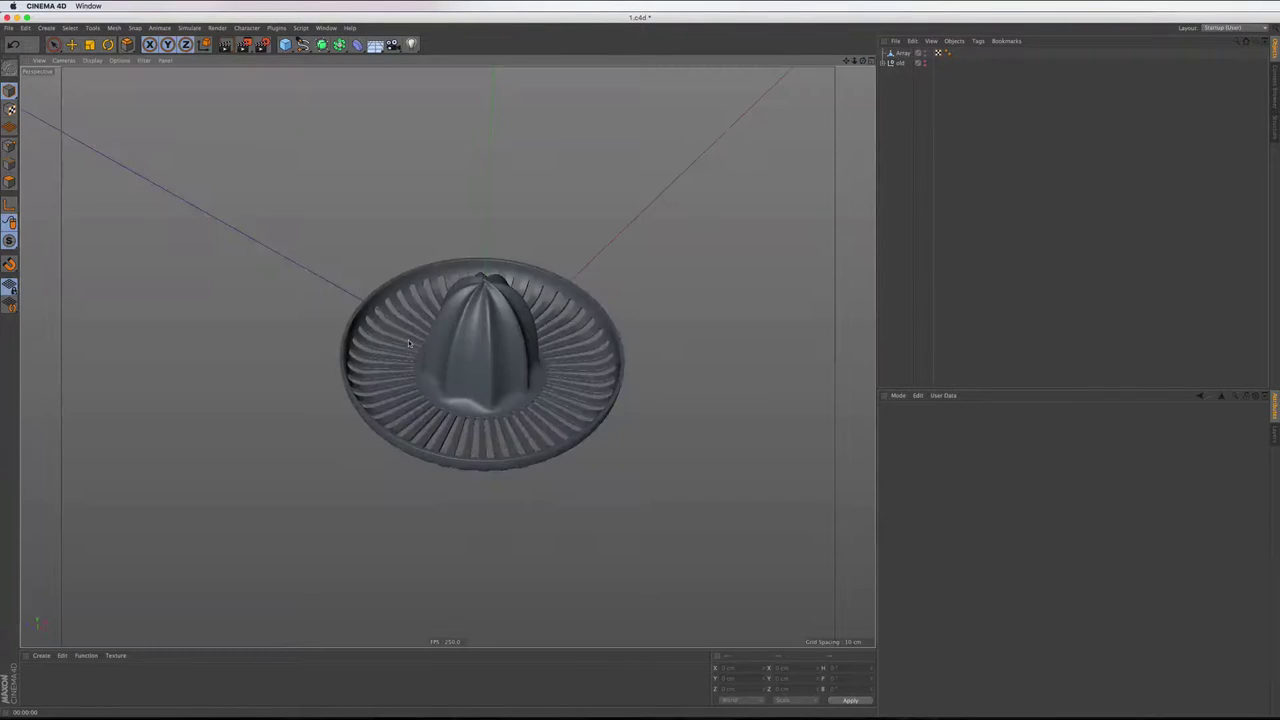
scroll(408, 339, "down", 2)
left_click(226, 44)
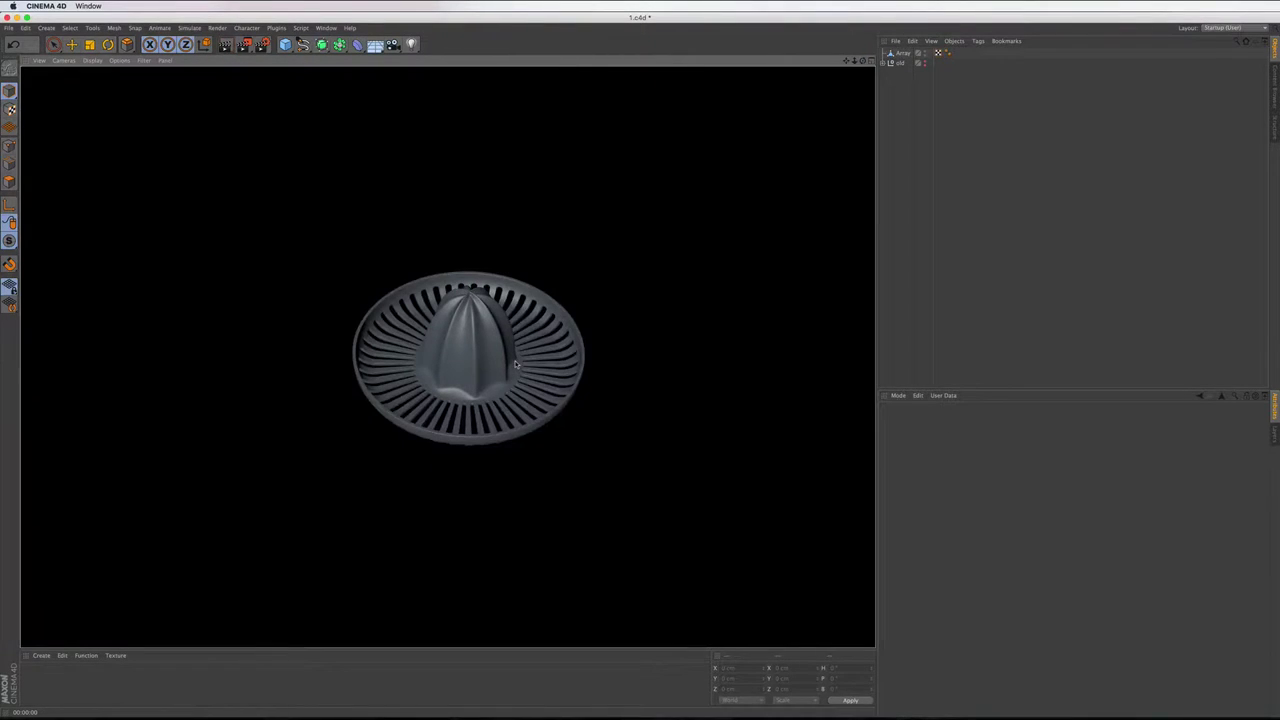
scroll(434, 376, "up", 3)
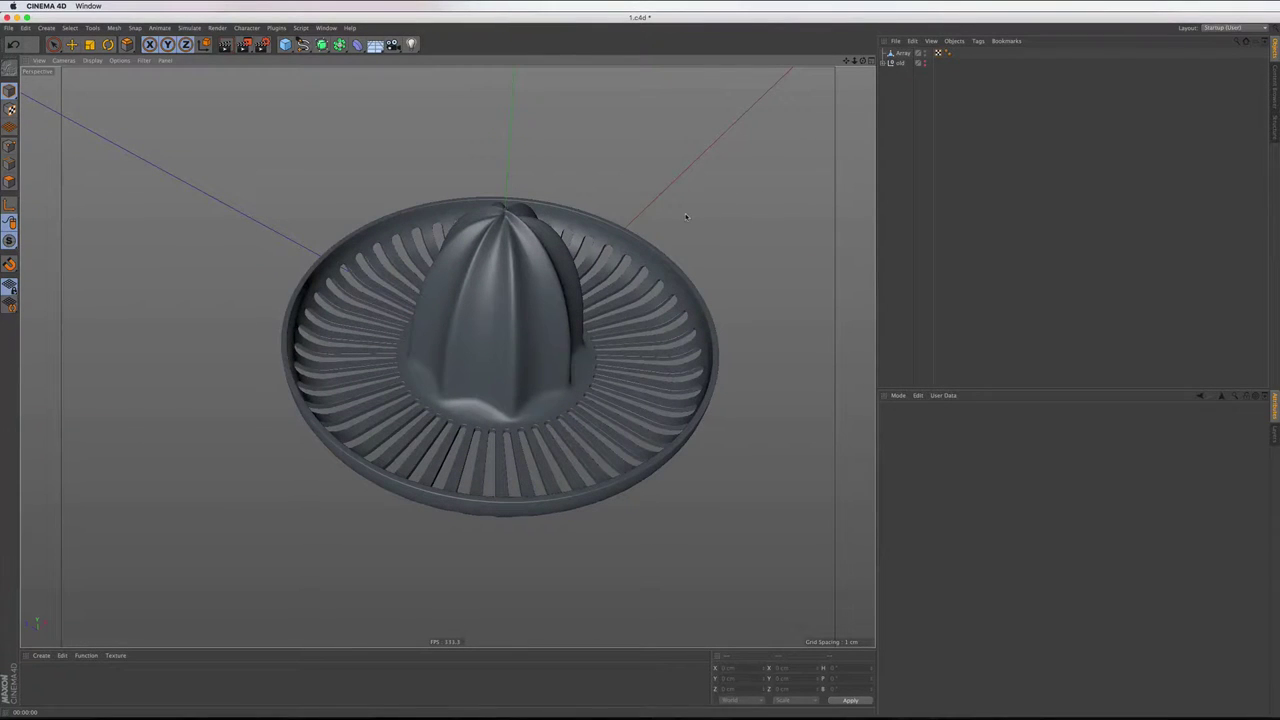
Save the juicer file and inspect the merged Array from a low side view
key("super+s")
mouse_move(686, 216)
left_mouse_down("alt")
mouse_move(447, 356)
mouse_move(400, 300)
left_mouse_up("alt")
scroll(380, 257, "down", 3)
scroll(380, 257, "down", 3)
scroll(444, 233, "up", 3)
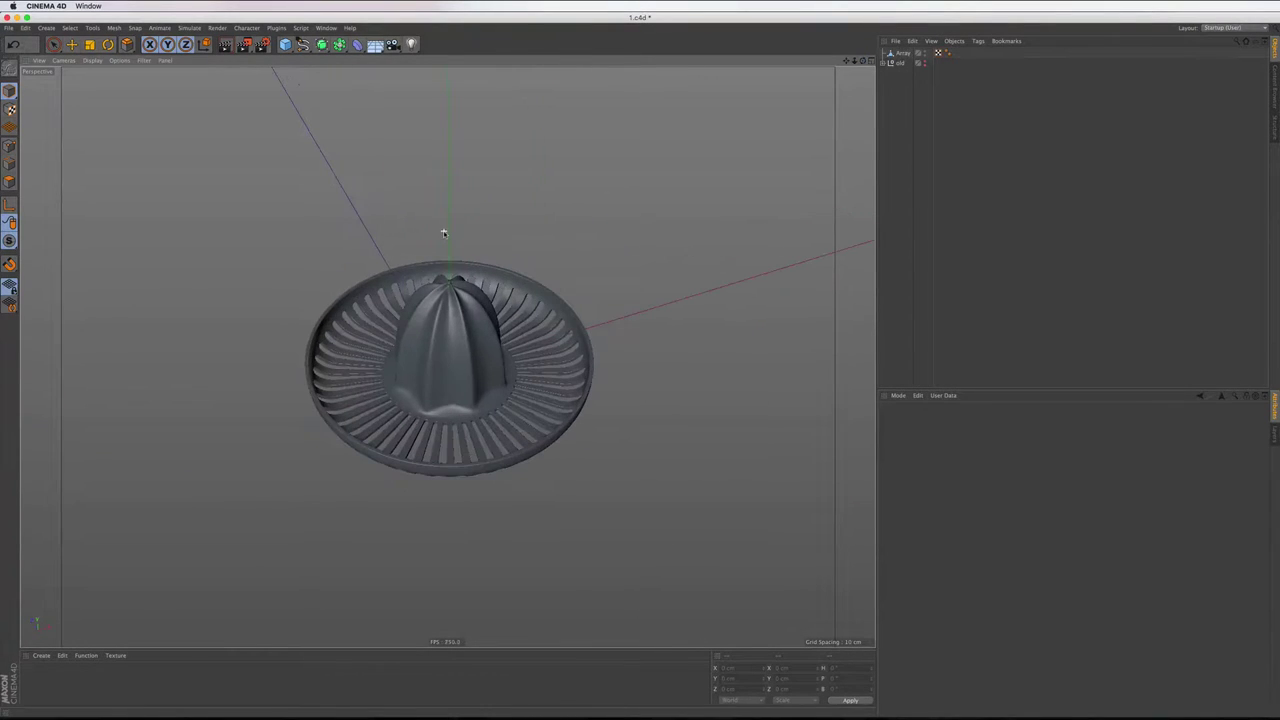
left_click(904, 54)
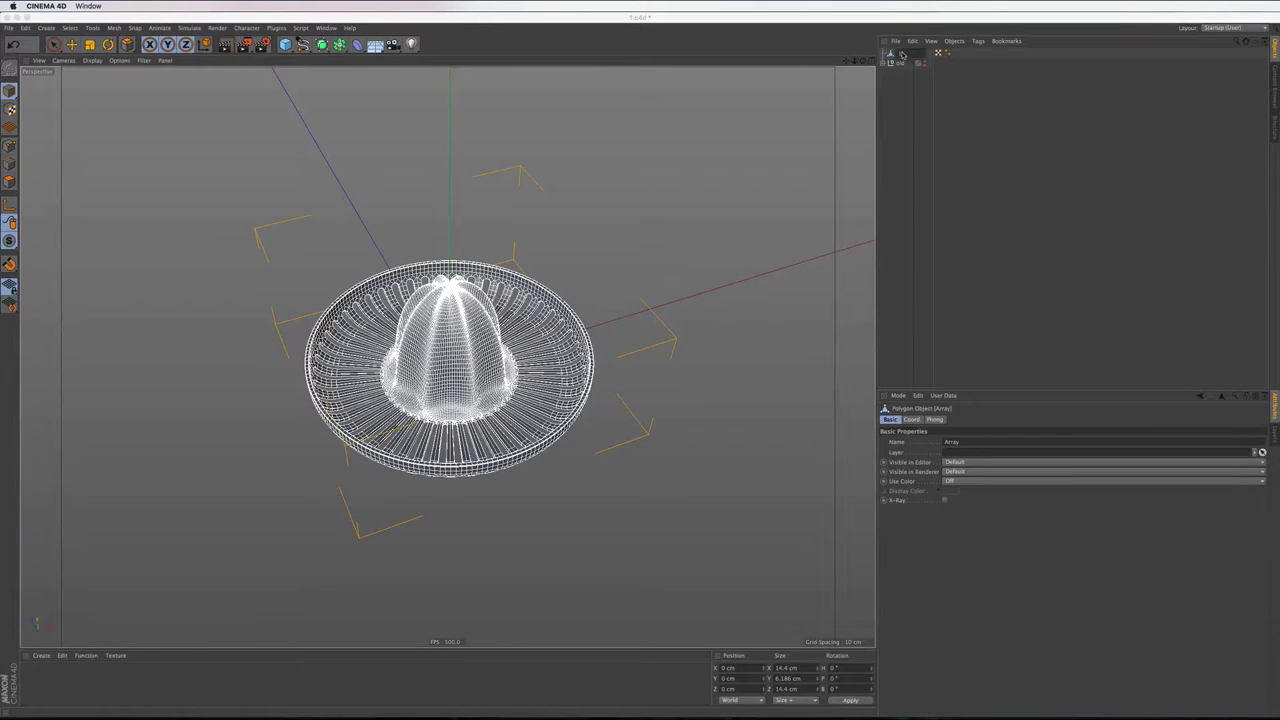
left_click(892, 110)
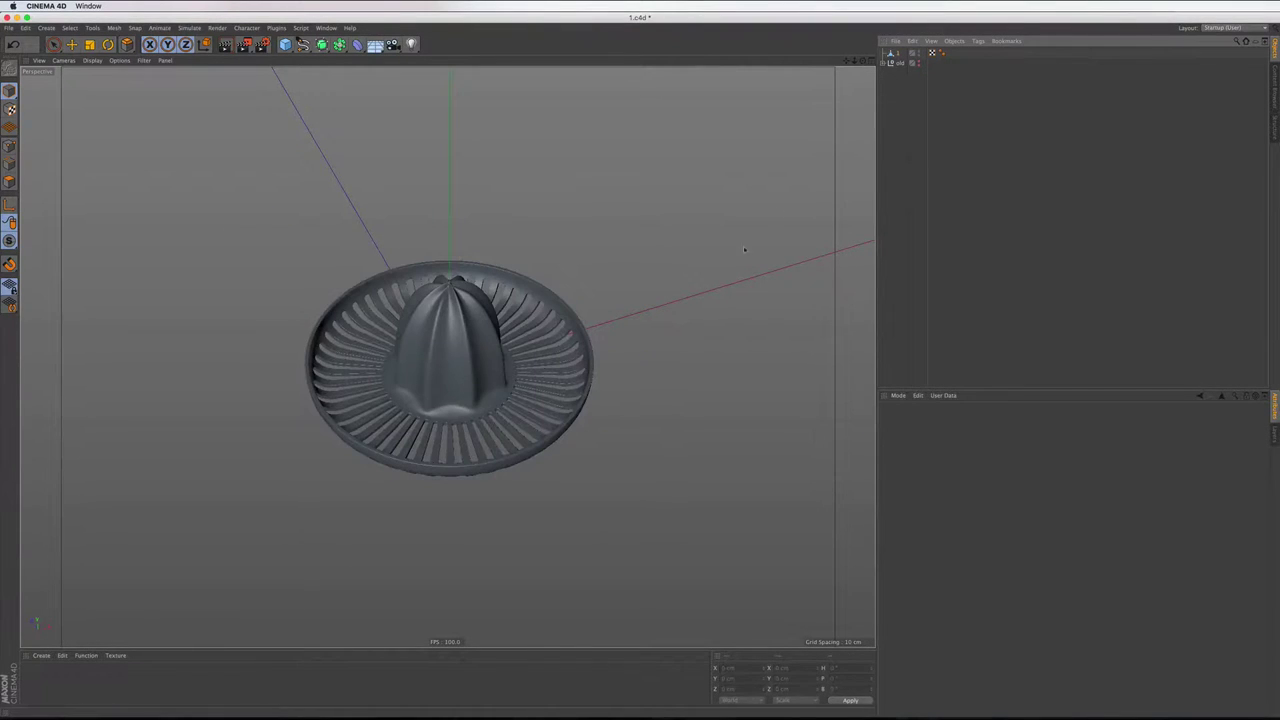
mouse_move(1214, 685)
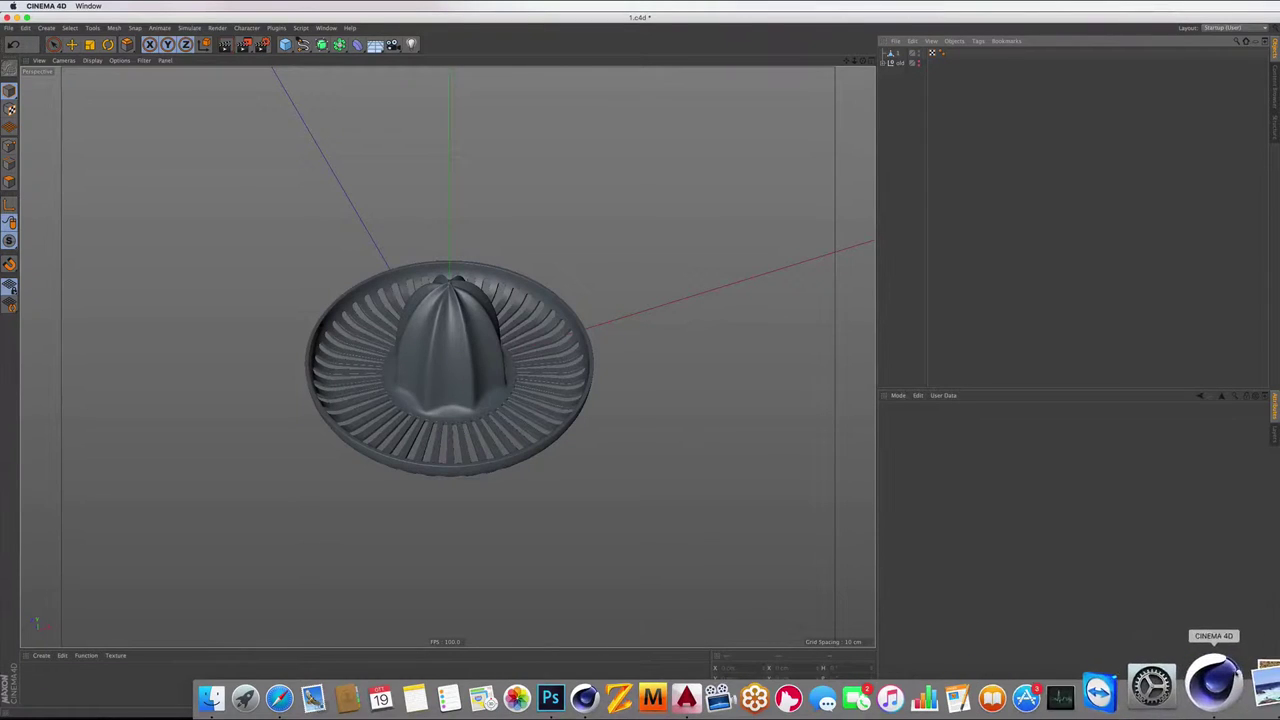
left_click(1258, 684)
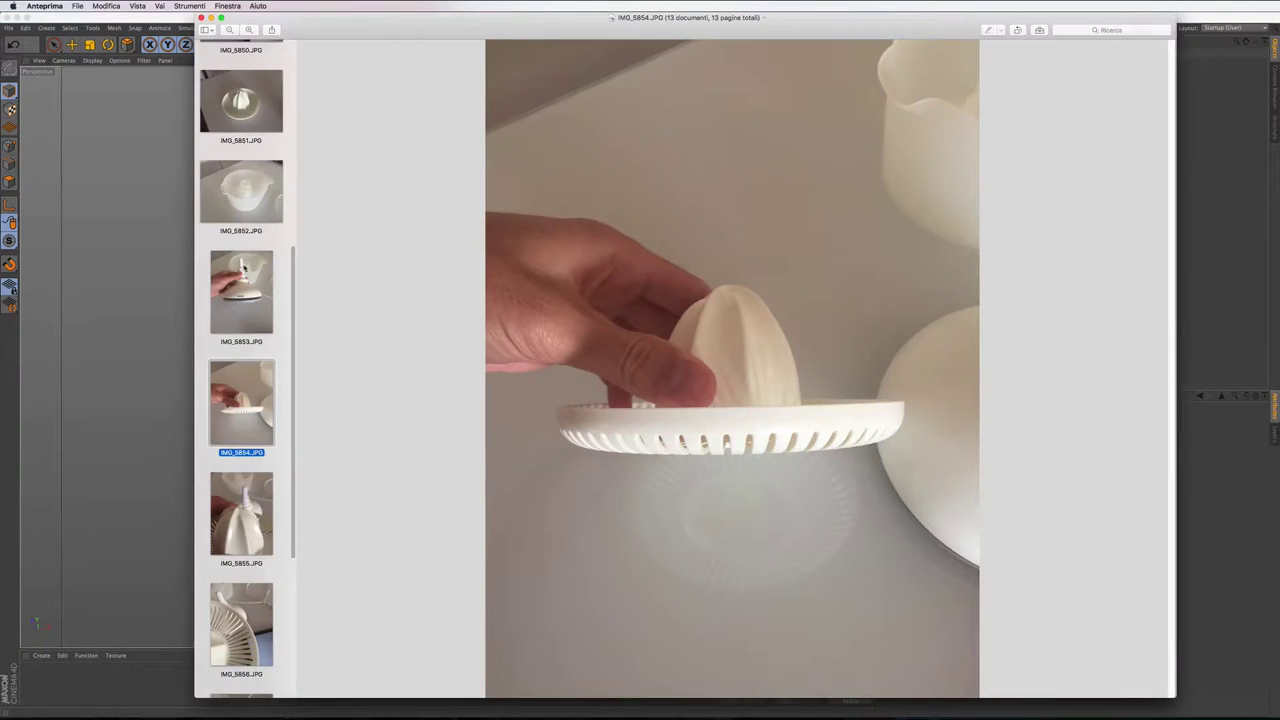
key("Up")
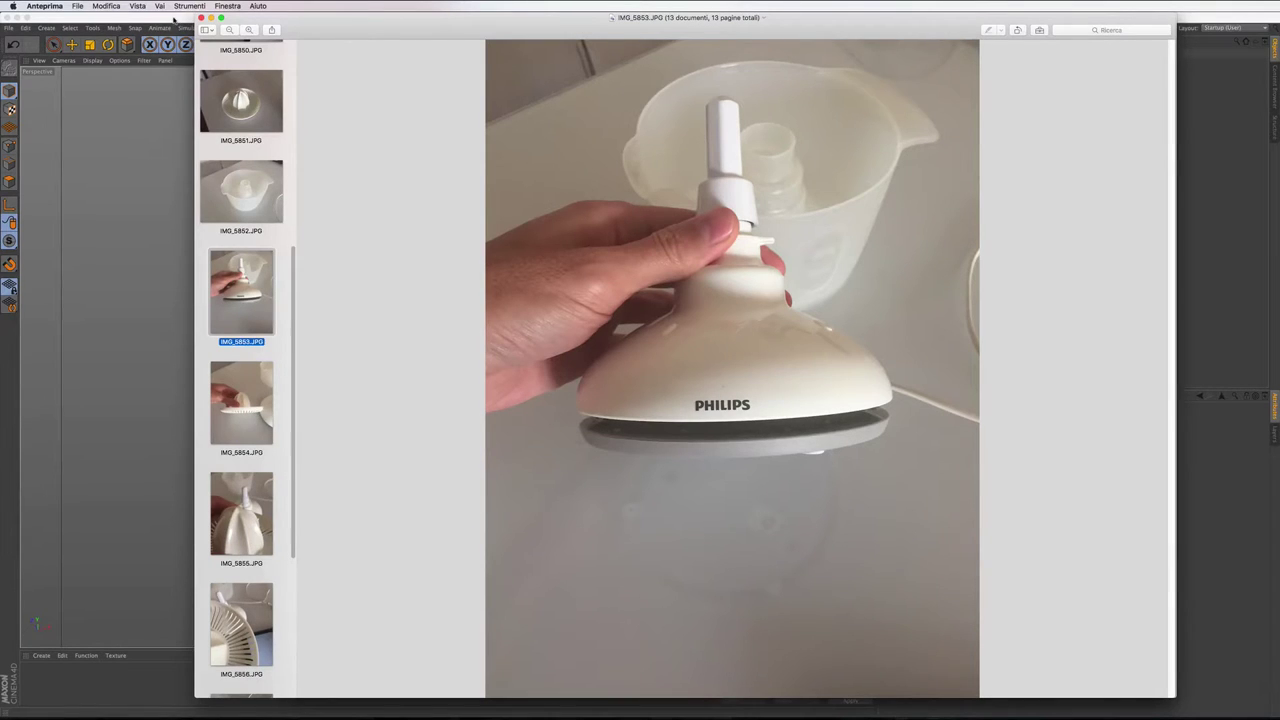
left_click(226, 5)
left_click(245, 59)
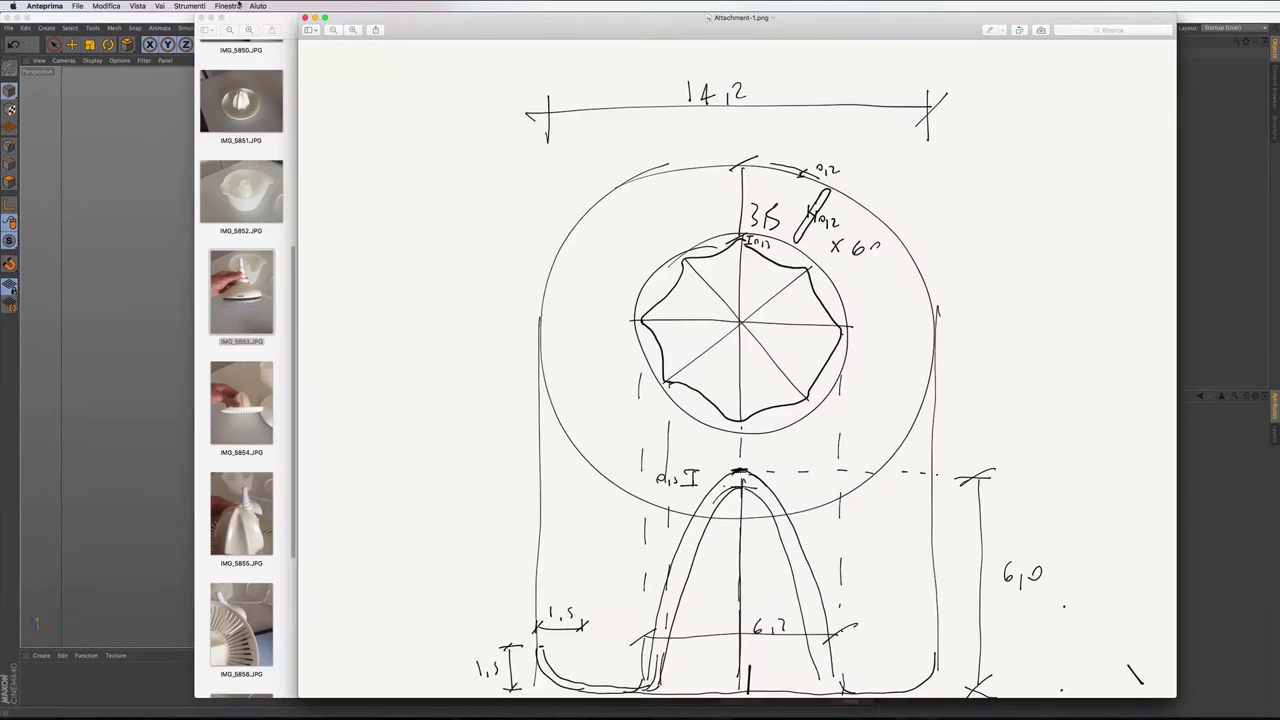
left_click(239, 5)
left_click(245, 73)
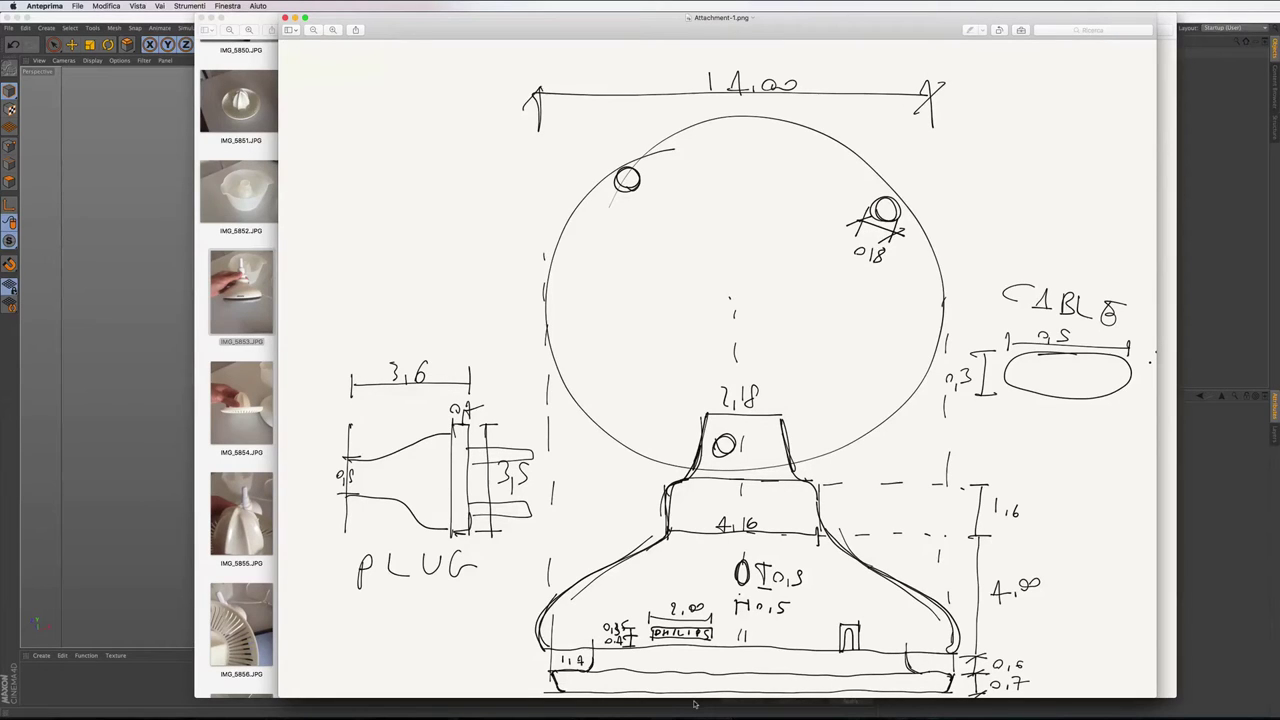
left_click_drag(397, 29, 1107, 5)
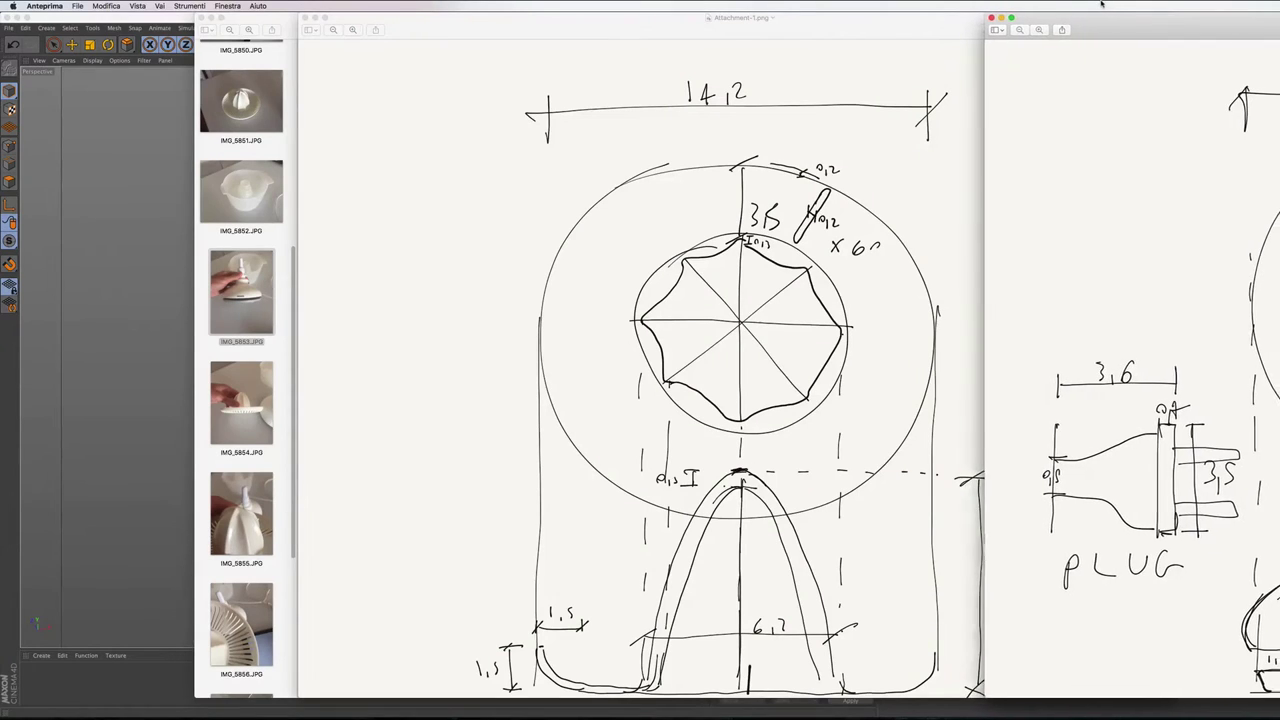
left_click_drag(1107, 5, 1086, 5)
mouse_move(600, 717)
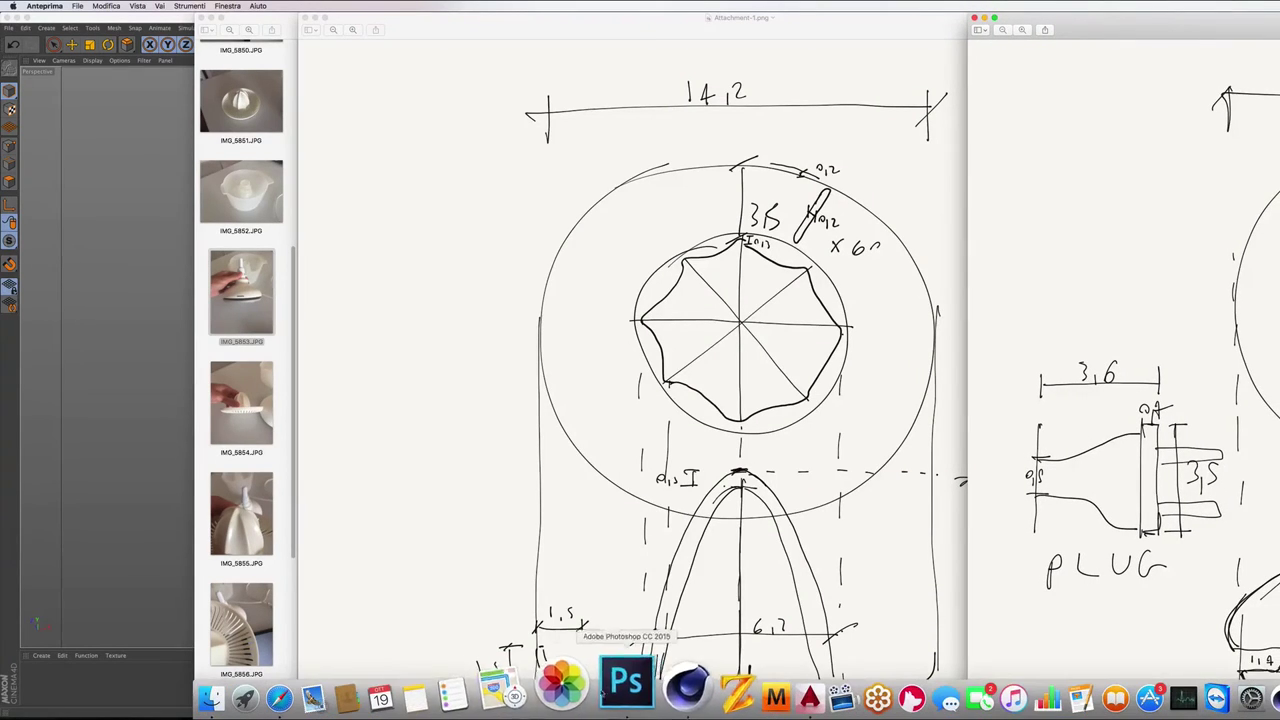
left_click(657, 688)
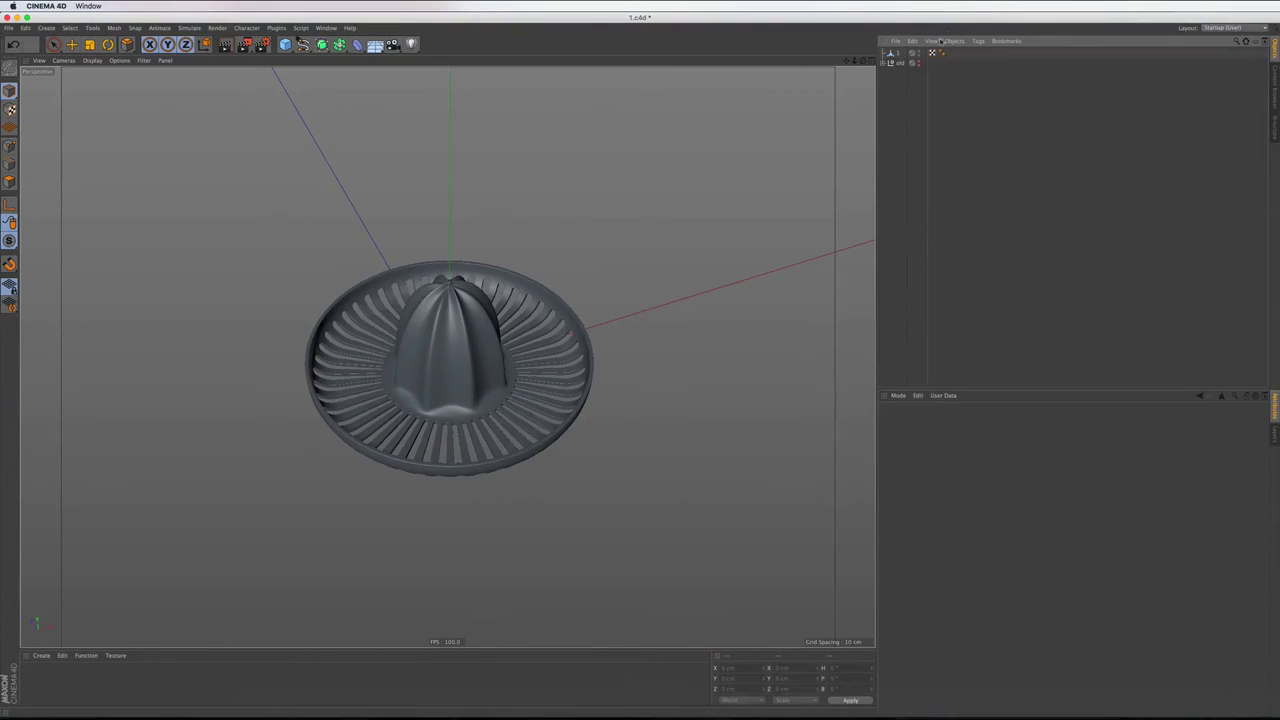